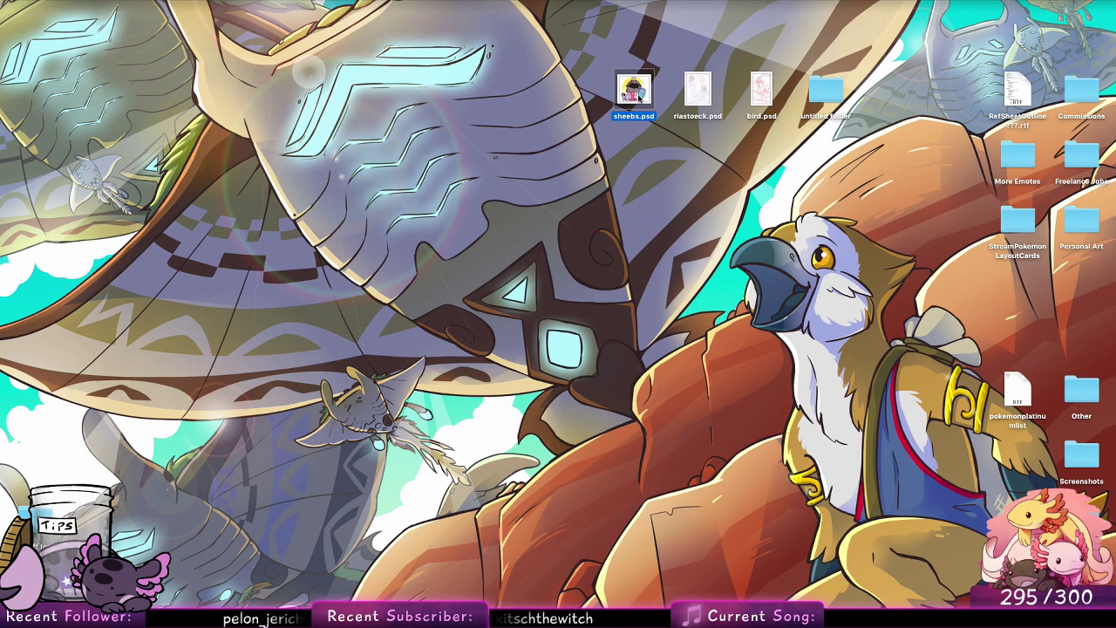
# Step: Open riastoeck.psd and sheebs.psd from the desktop
pyautogui.doubleClick(698, 96)
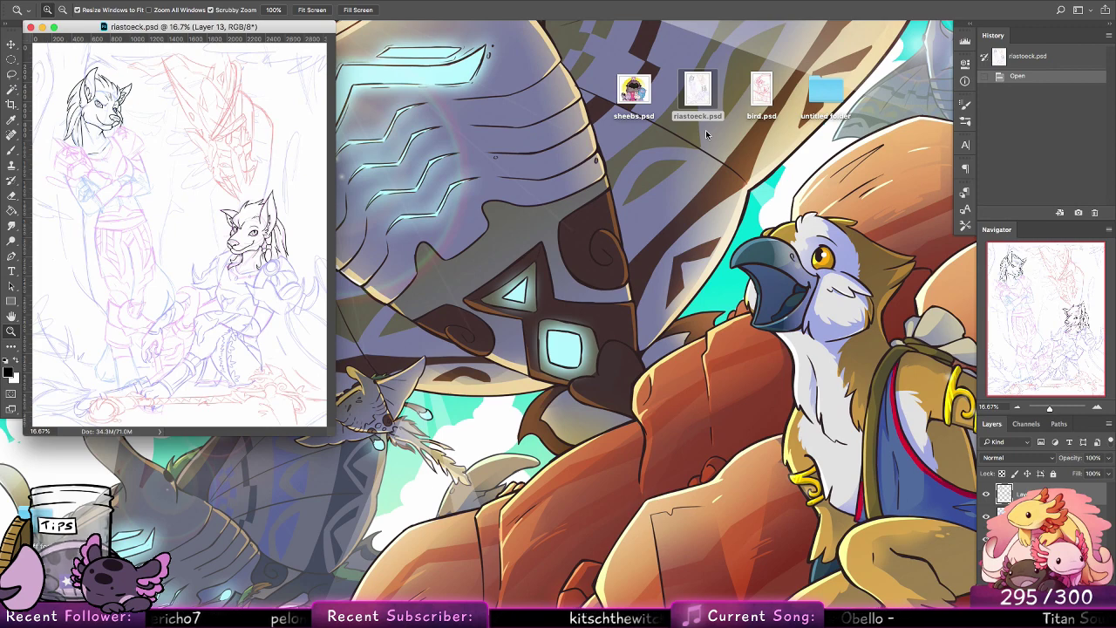
pyautogui.doubleClick(645, 95)
pyautogui.press('super+o')
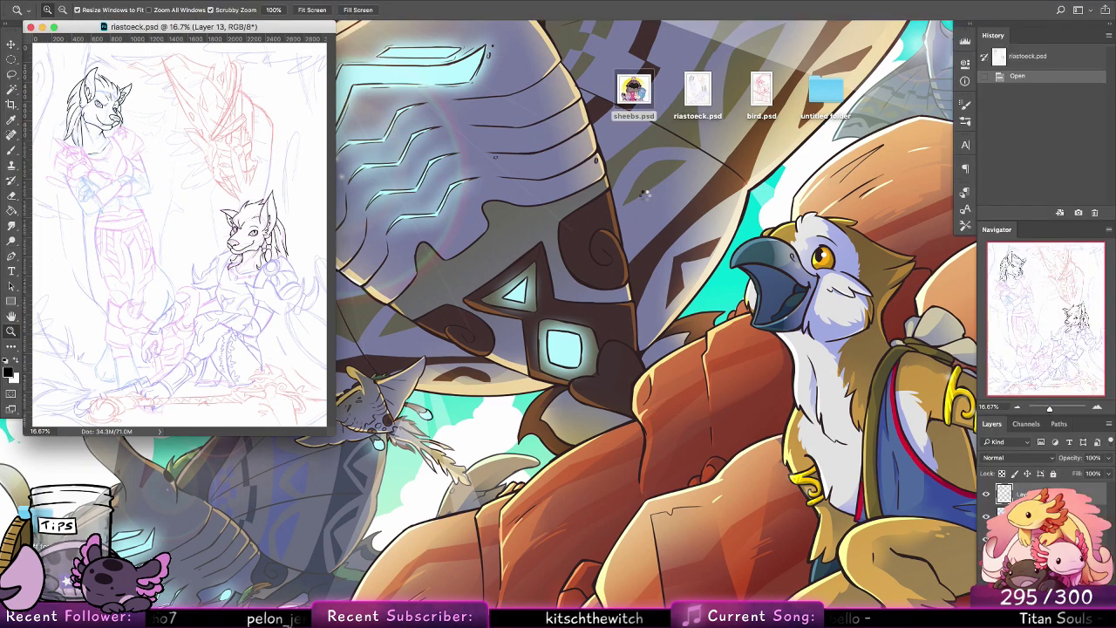
# Step: Check the sheep artwork's image size in inches without changing it
pyautogui.click(157, 1)
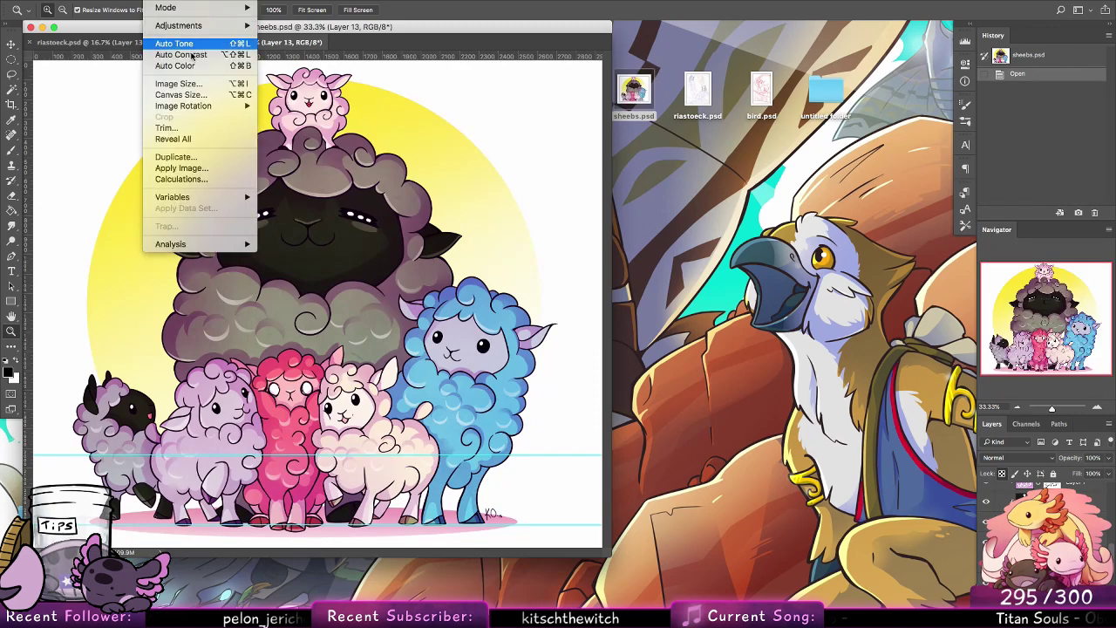
pyautogui.click(193, 86)
pyautogui.click(499, 347)
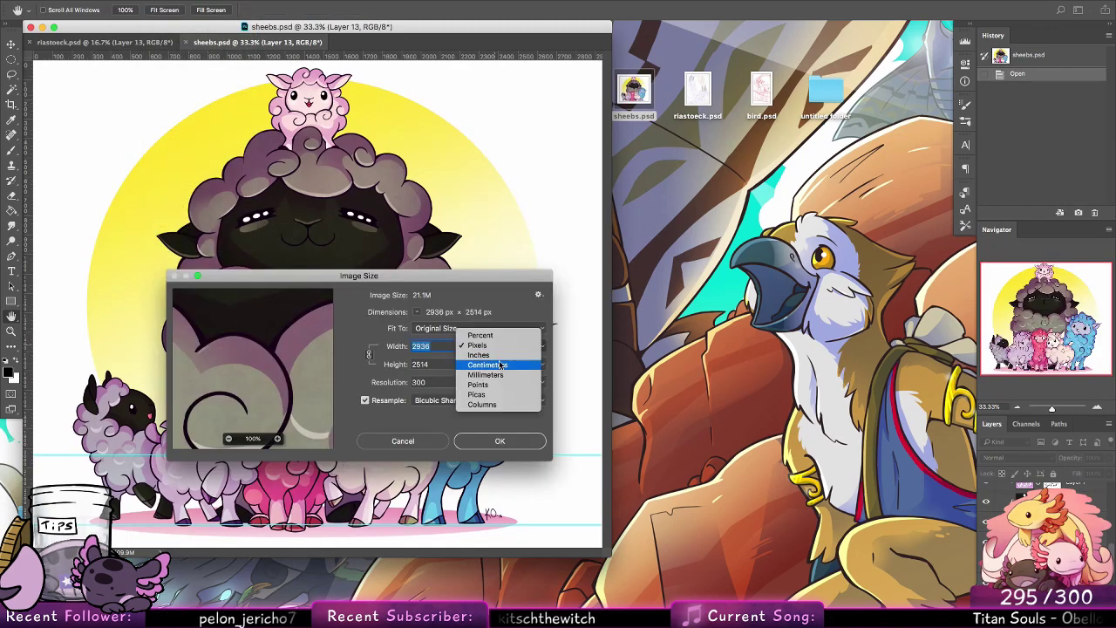
pyautogui.click(499, 355)
pyautogui.click(435, 443)
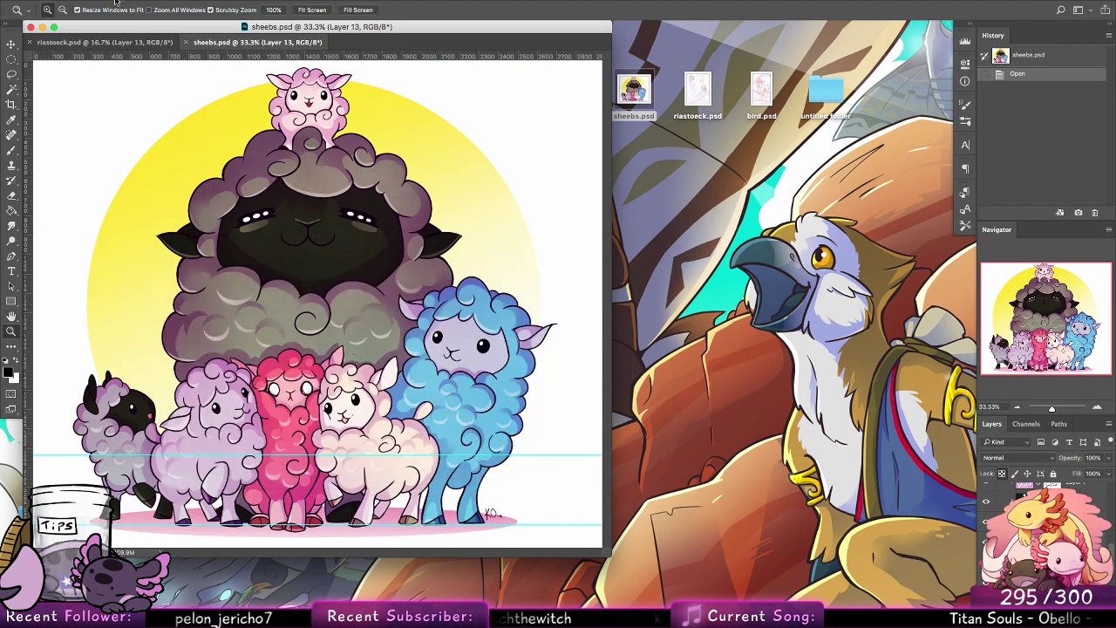
# Step: Start saving the full-size sheep artwork under a new name, Kuroha_sheebs_print
pyautogui.click(104, 1)
pyautogui.click(150, 113)
pyautogui.click(150, 113)
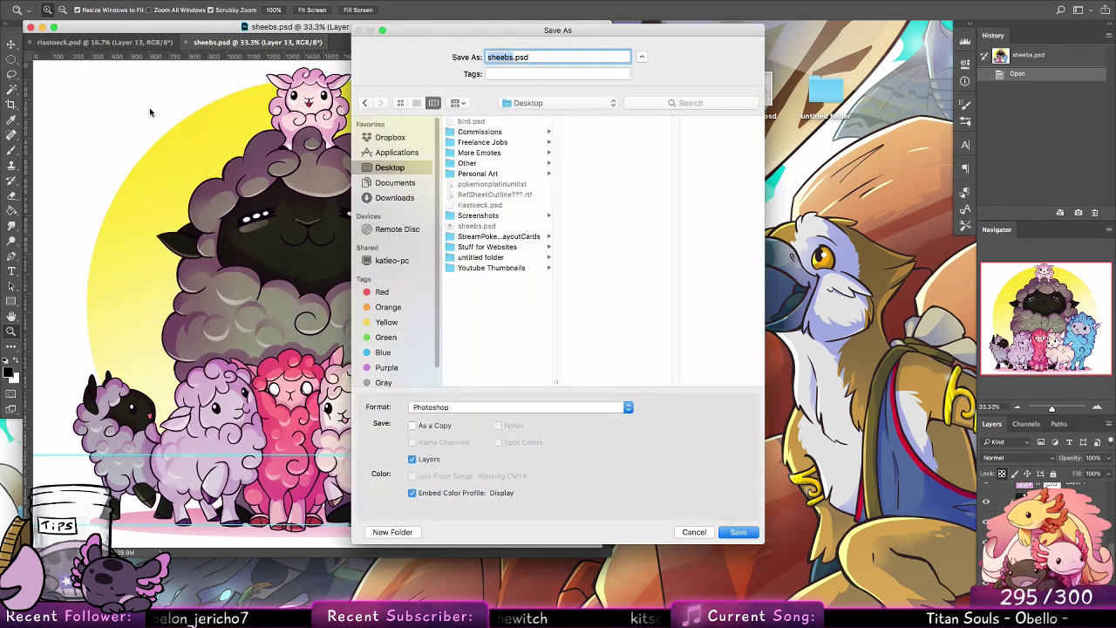
pyautogui.write('Kurohoa)')
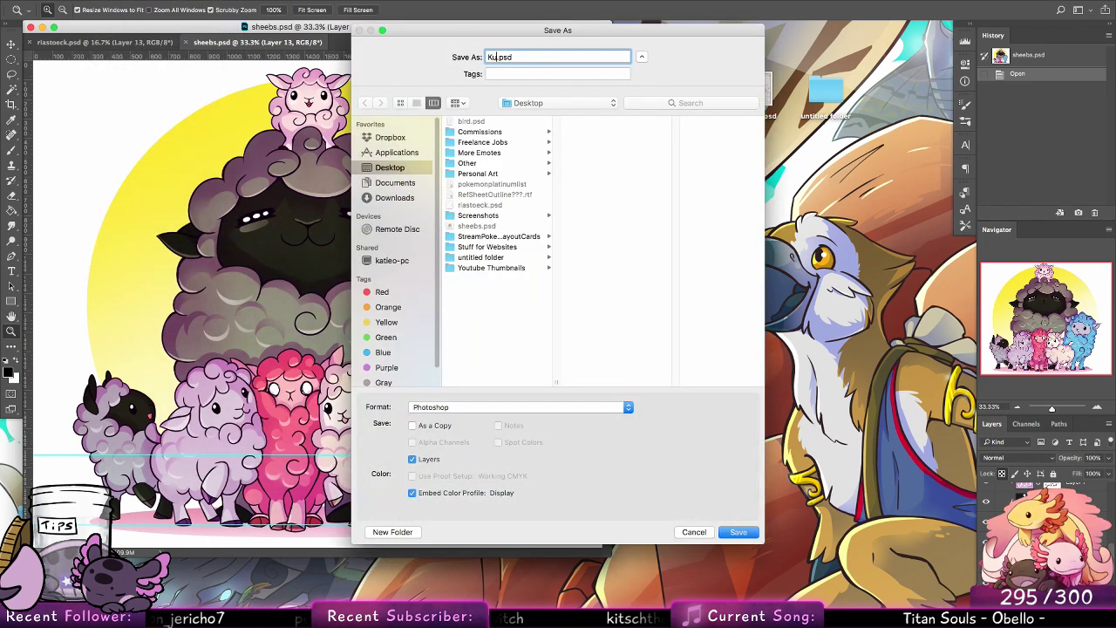
pyautogui.press('BackSpace')
pyautogui.press('BackSpace')
pyautogui.press('BackSpace')
pyautogui.write('a')
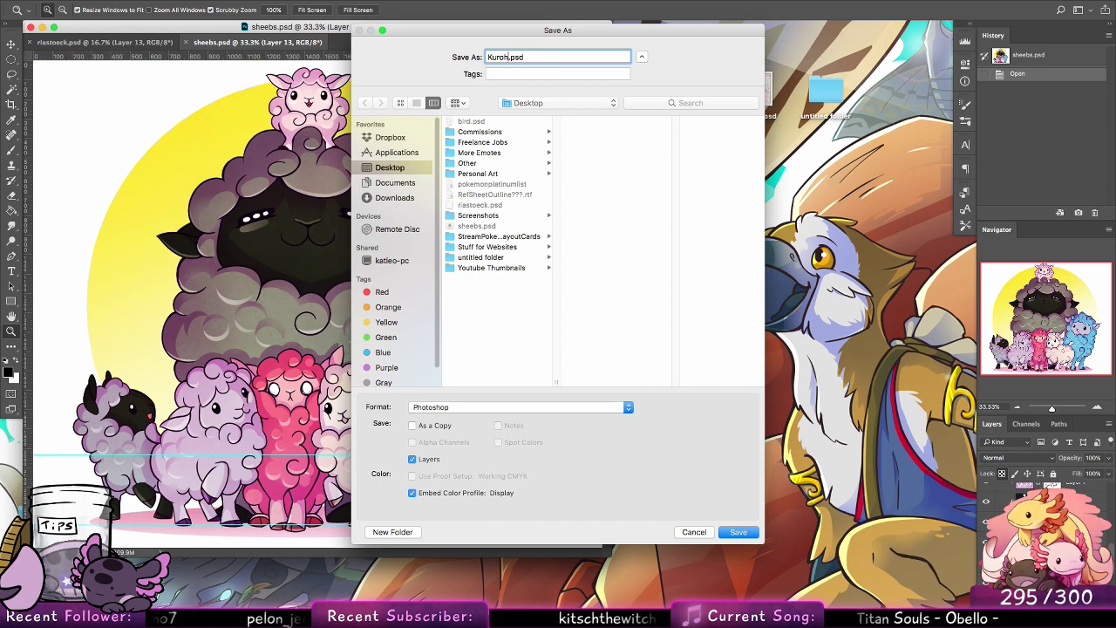
pyautogui.write(' sheebs_')
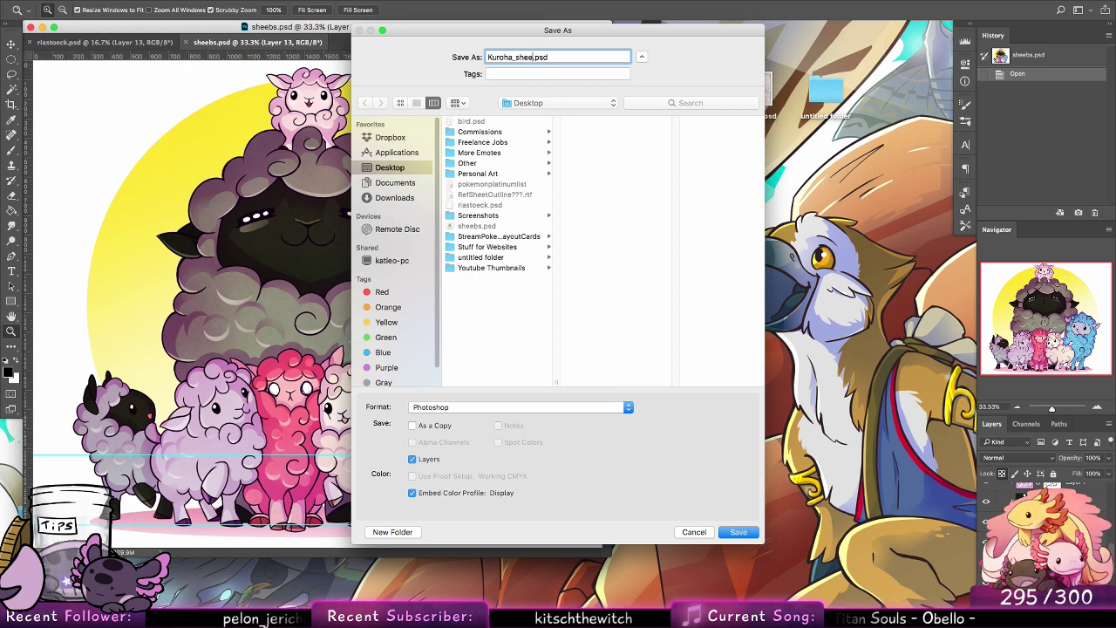
pyautogui.write('print')
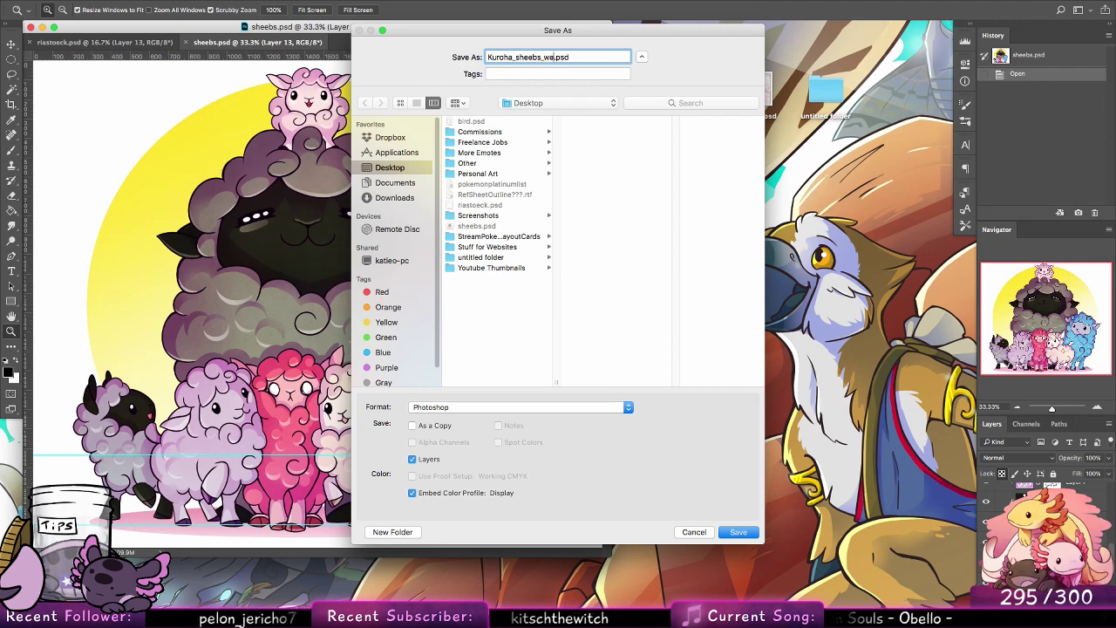
# Step: Choose PNG as the print copy's format and save it to the Desktop
pyautogui.click(488, 408)
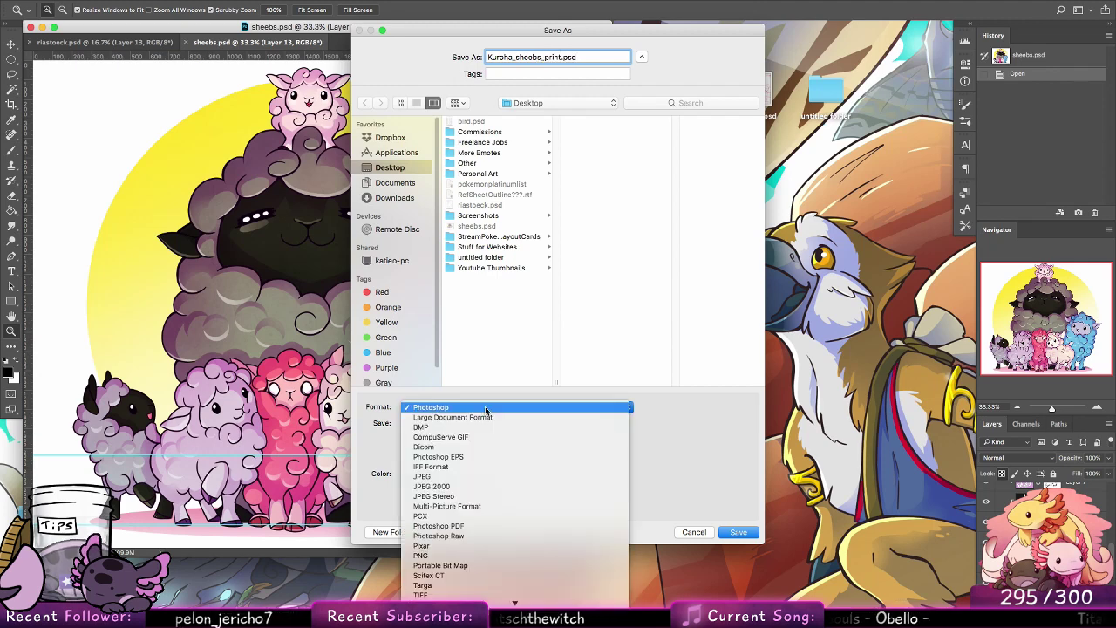
pyautogui.click(420, 486)
pyautogui.press('Return')
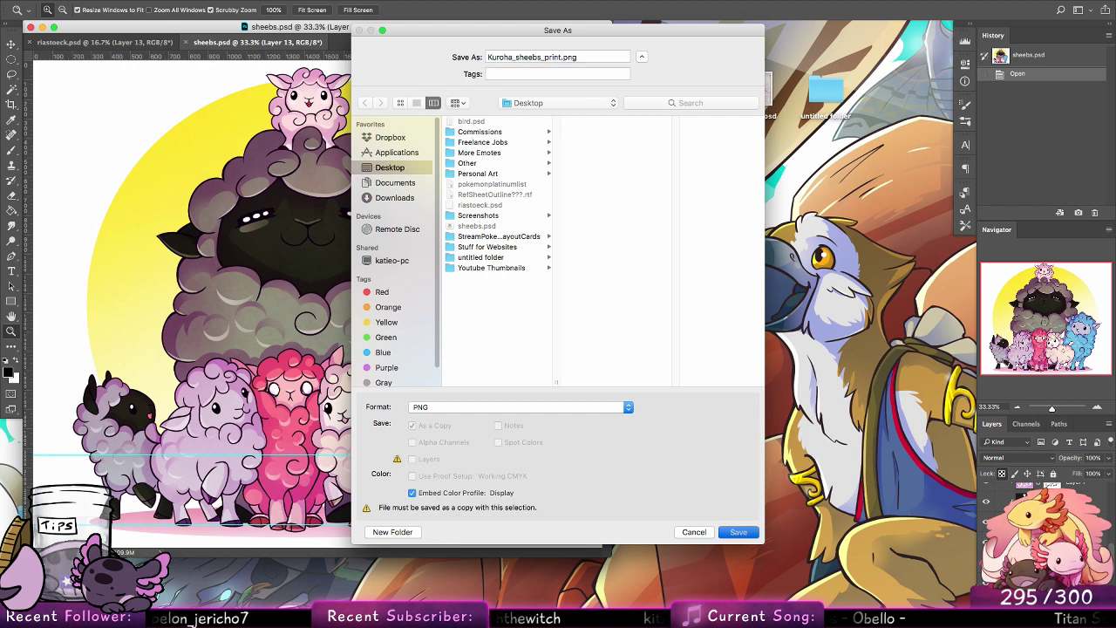
pyautogui.press('Return')
# Step: Resize the sheep artwork to 1200 pixels wide at a resolution of 72 pixels/inch
pyautogui.click(170, 2)
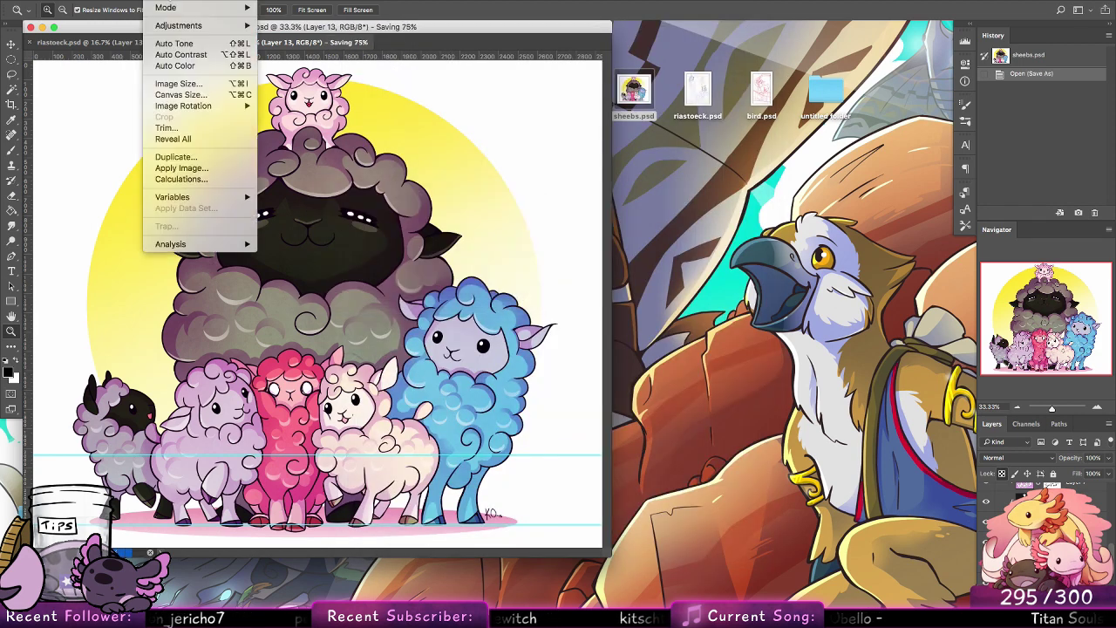
pyautogui.click(185, 77)
pyautogui.write('705')
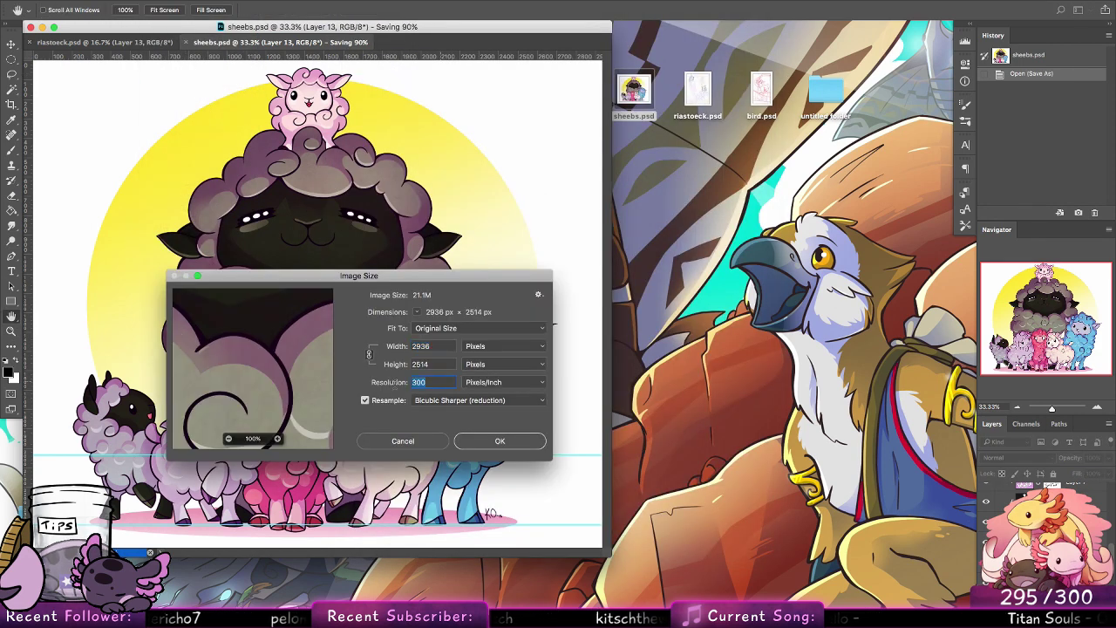
pyautogui.press('Tab')
pyautogui.press('Tab')
pyautogui.write('72')
pyautogui.doubleClick(420, 346)
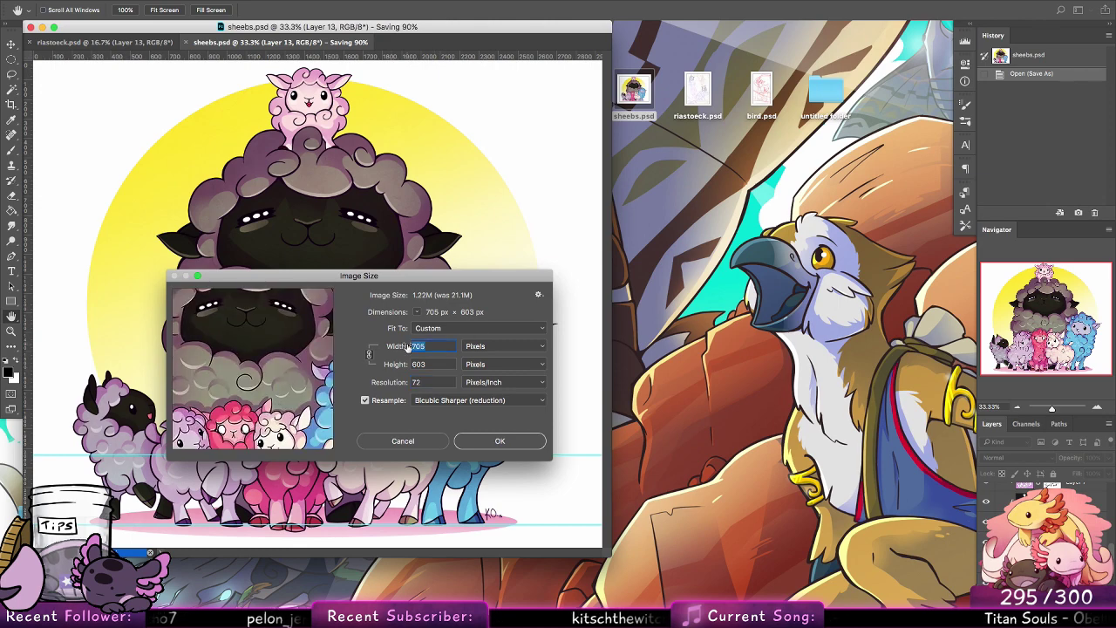
pyautogui.write('1200')
pyautogui.click(498, 440)
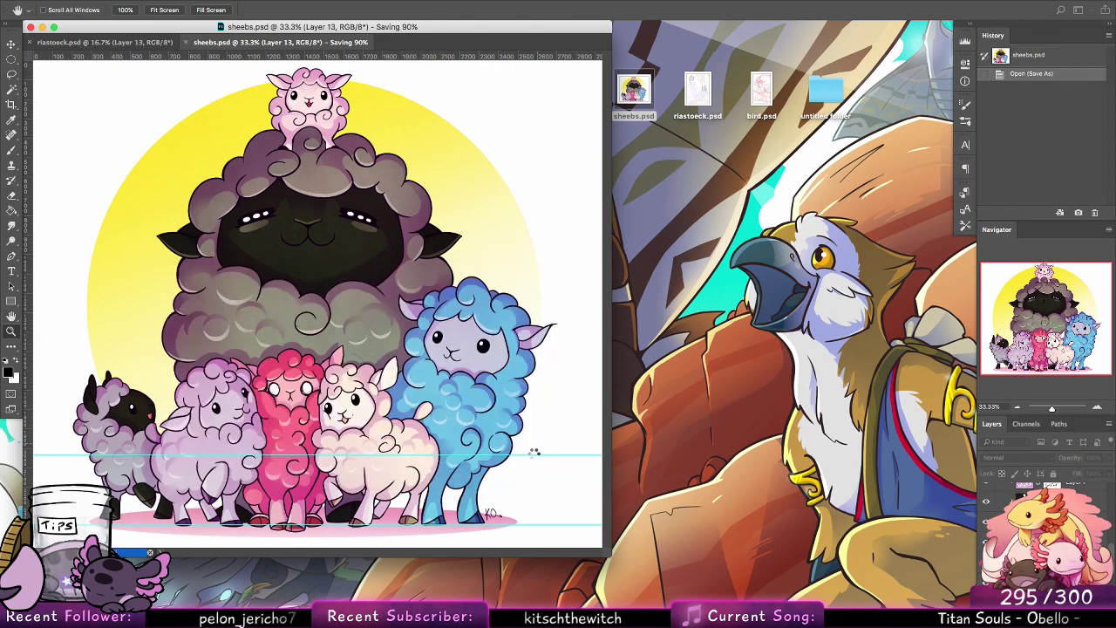
# Step: Reduce the sheep artwork's width to 1100 pixels, judging the size at 100% zoom
pyautogui.hotkey('ctrl', '-')
pyautogui.hotkey('ctrl', '+')
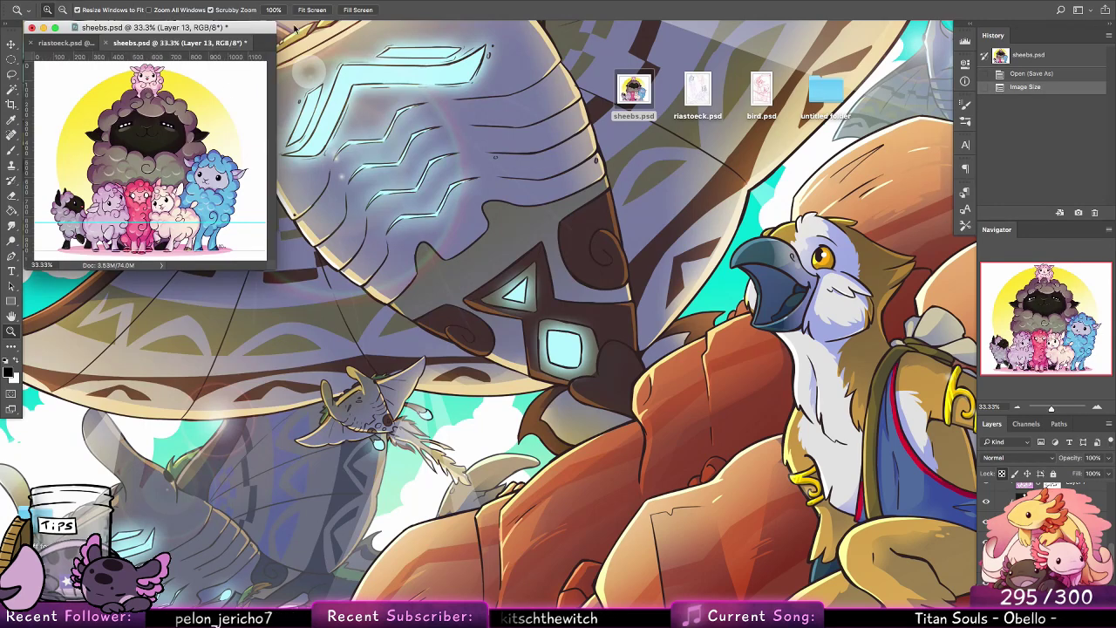
pyautogui.click(274, 10)
pyautogui.click(166, 1)
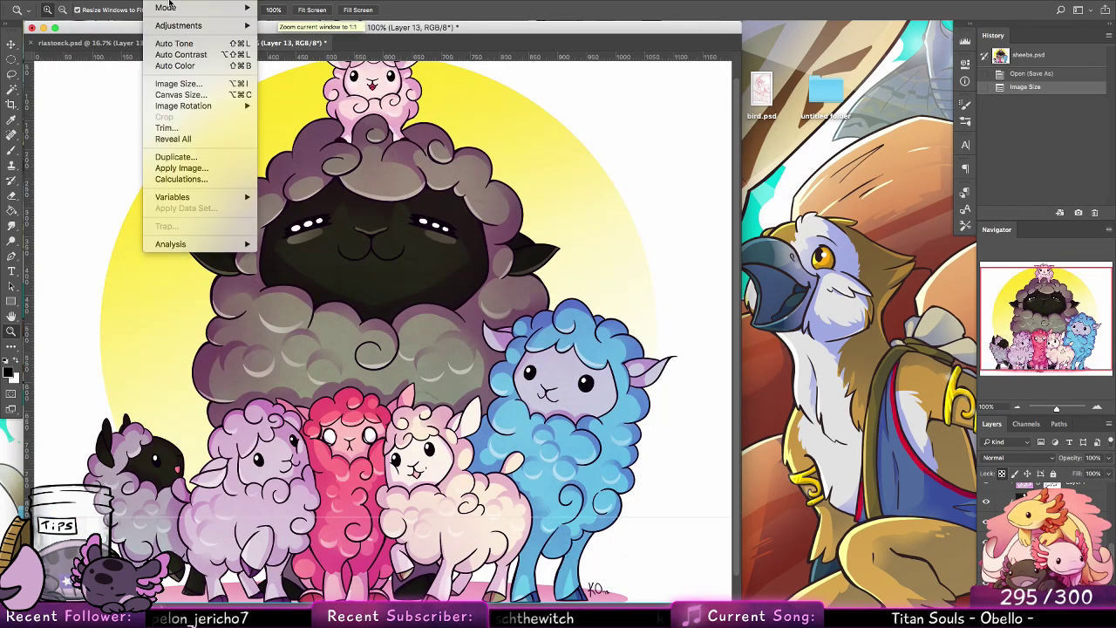
pyautogui.click(183, 80)
pyautogui.write('1100')
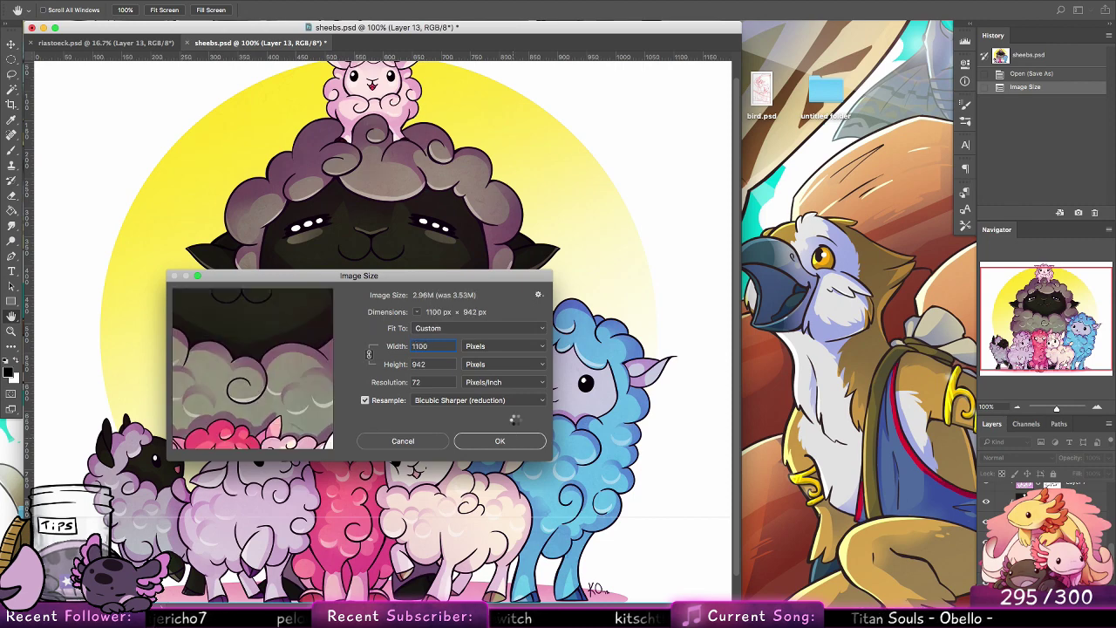
pyautogui.press('Return')
pyautogui.press('z')
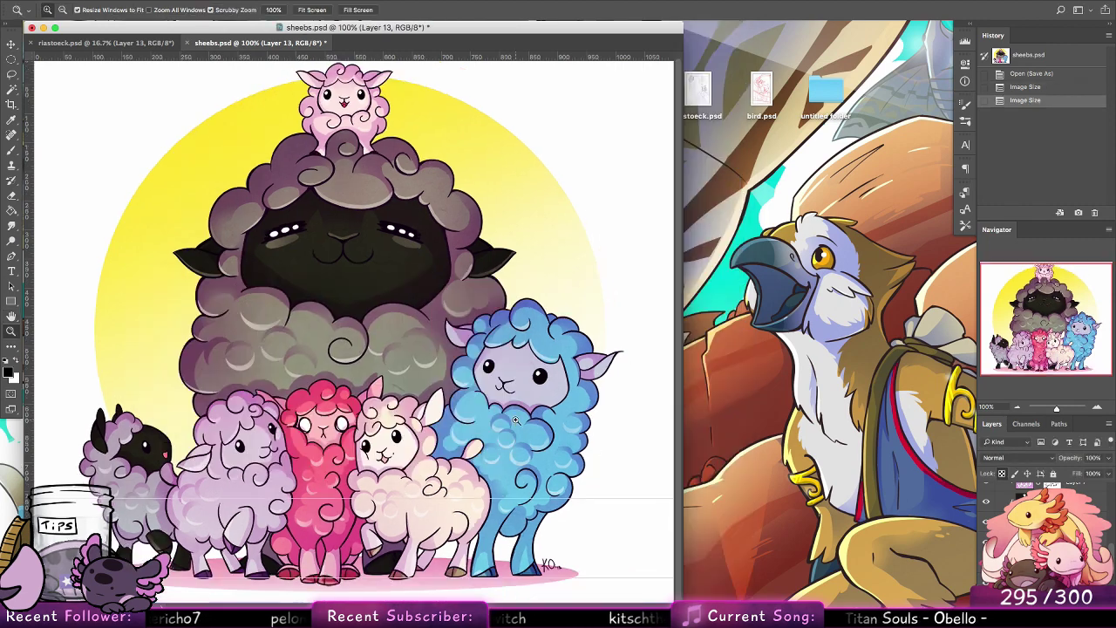
# Step: Set the sheep artwork's width to 1000 pixels with proportions kept
pyautogui.click(175, 2)
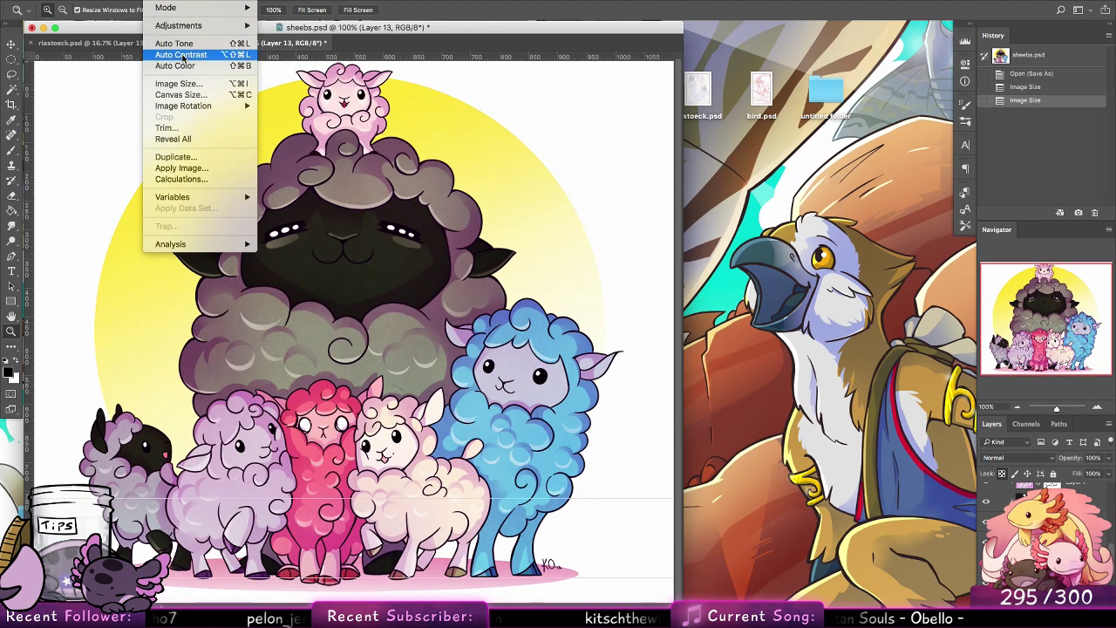
pyautogui.click(187, 83)
pyautogui.write('1')
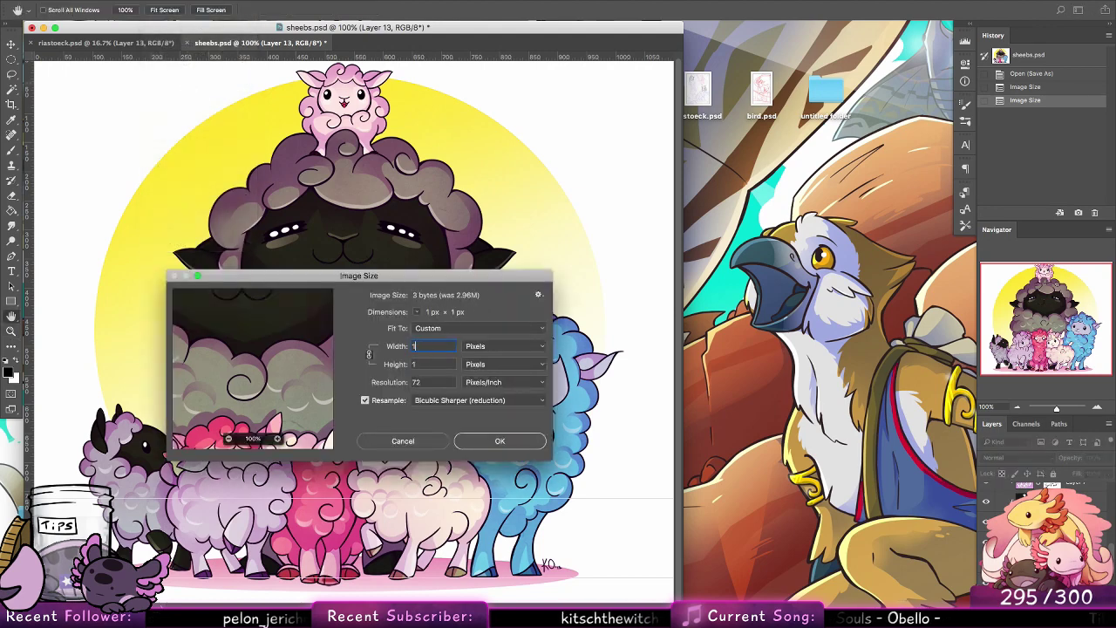
pyautogui.write('0000')
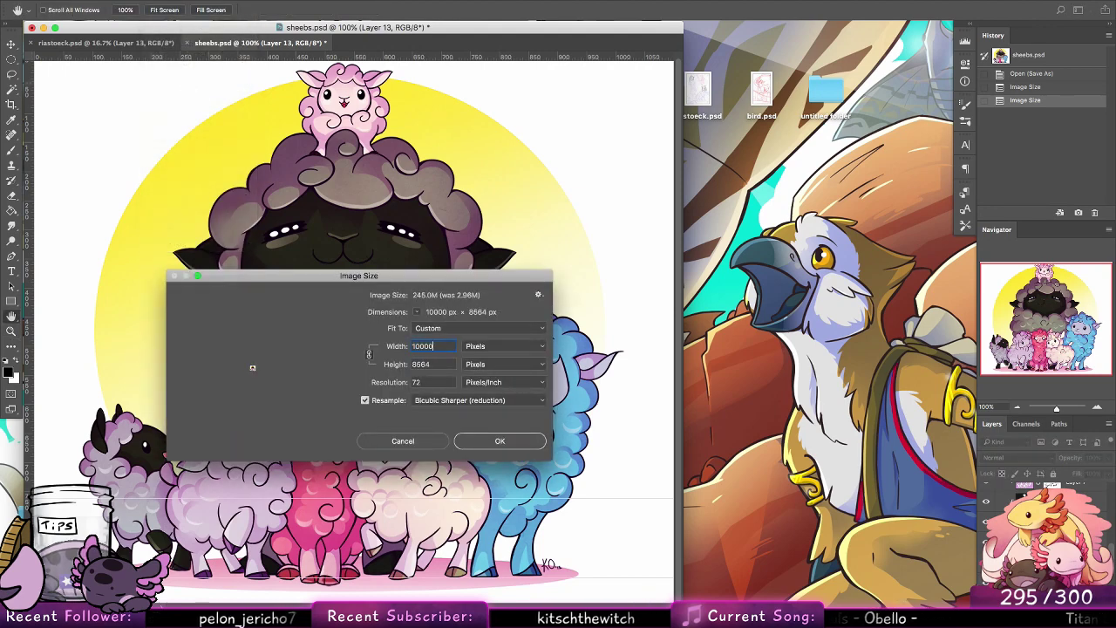
pyautogui.press('BackSpace')
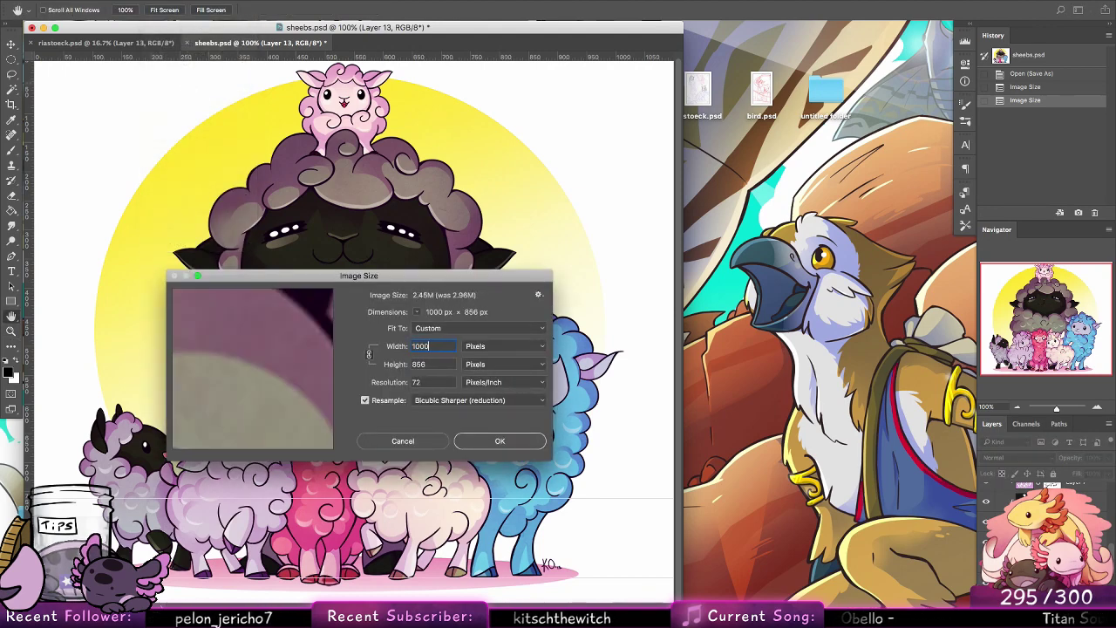
pyautogui.press('Return')
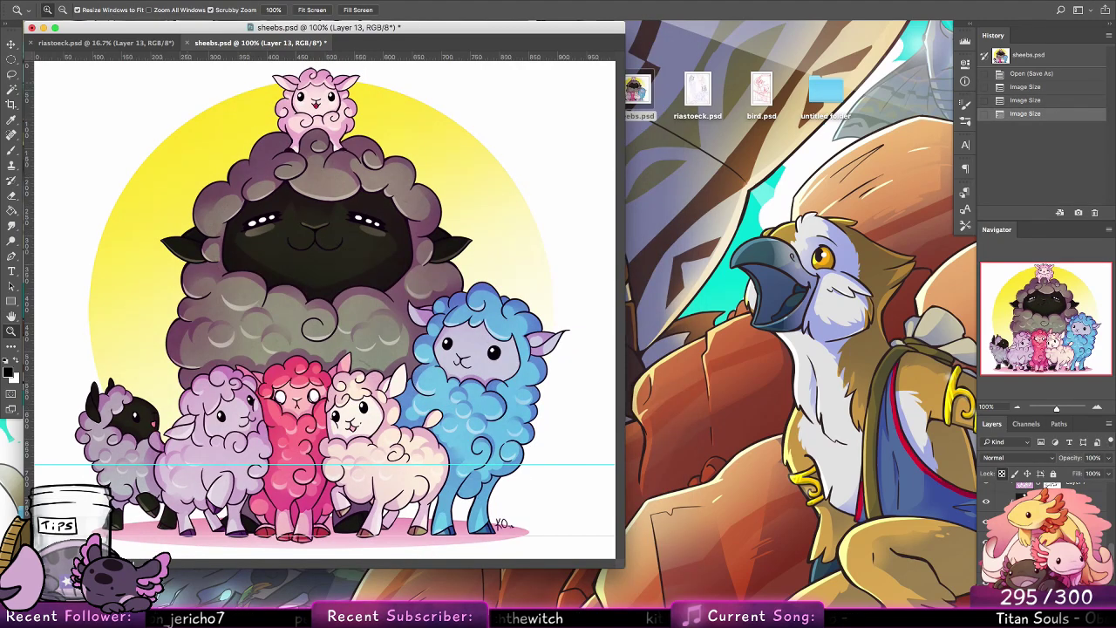
# Step: Start saving the resized sheep artwork as a separate copy in JPEG format
pyautogui.click(107, 4)
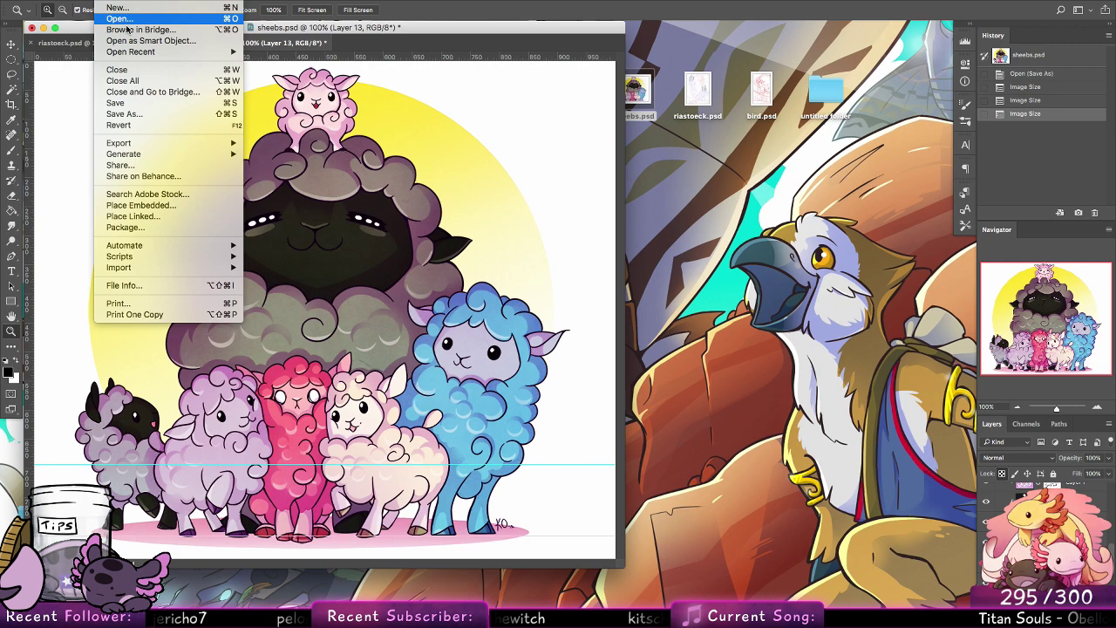
pyautogui.click(161, 113)
pyautogui.click(474, 406)
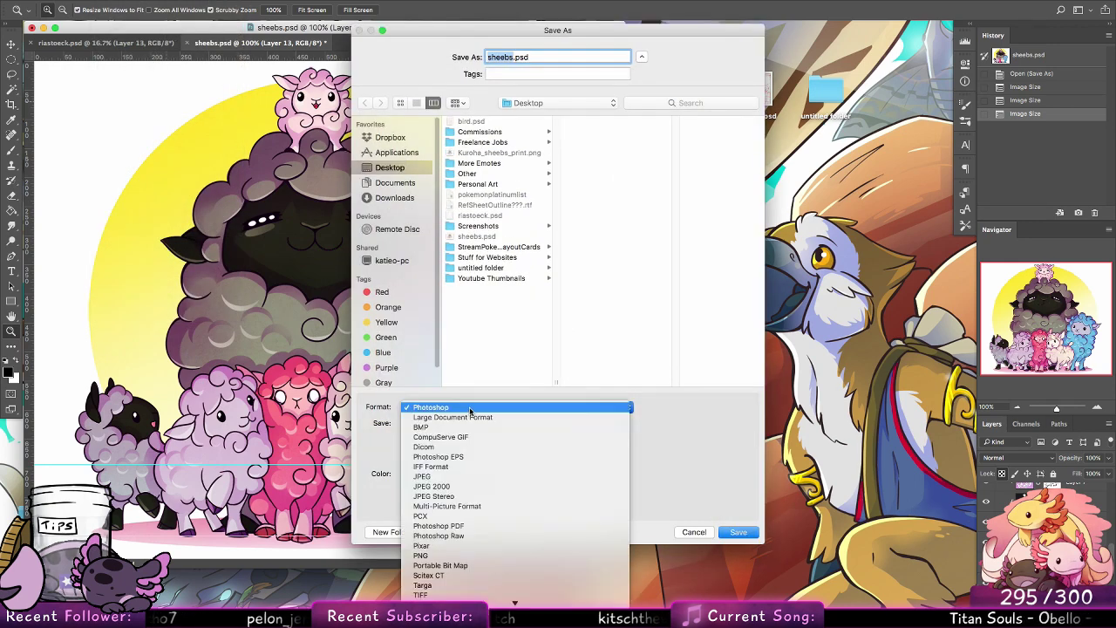
pyautogui.click(422, 477)
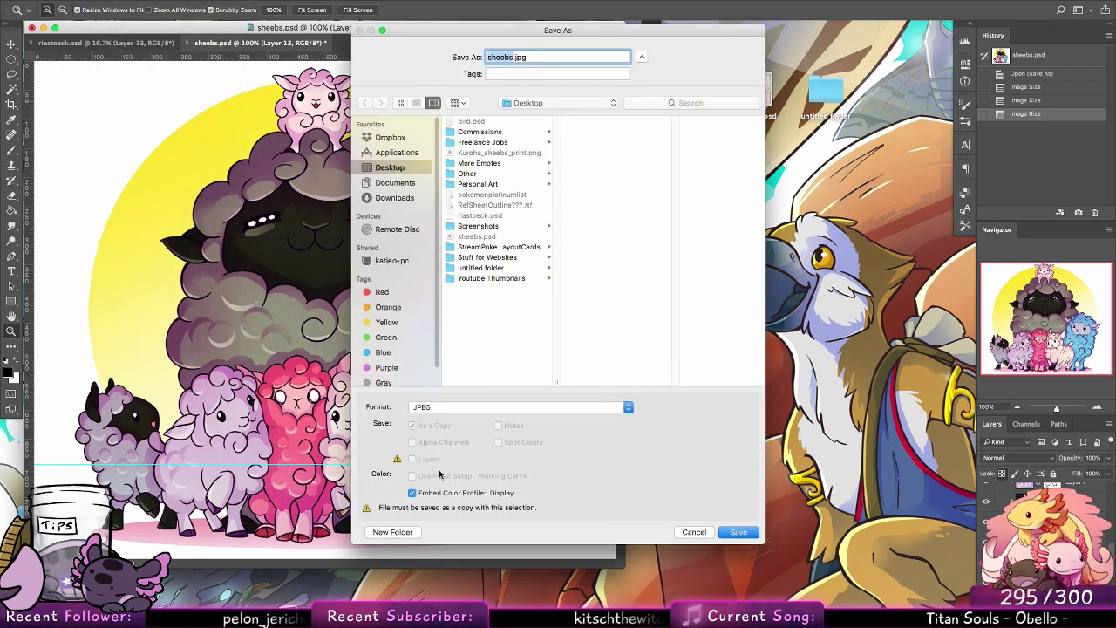
# Step: Base the copy's file name on the existing print file and change its ending to Kuroha_sheebs_web
pyautogui.click(522, 153)
pyautogui.click(551, 57)
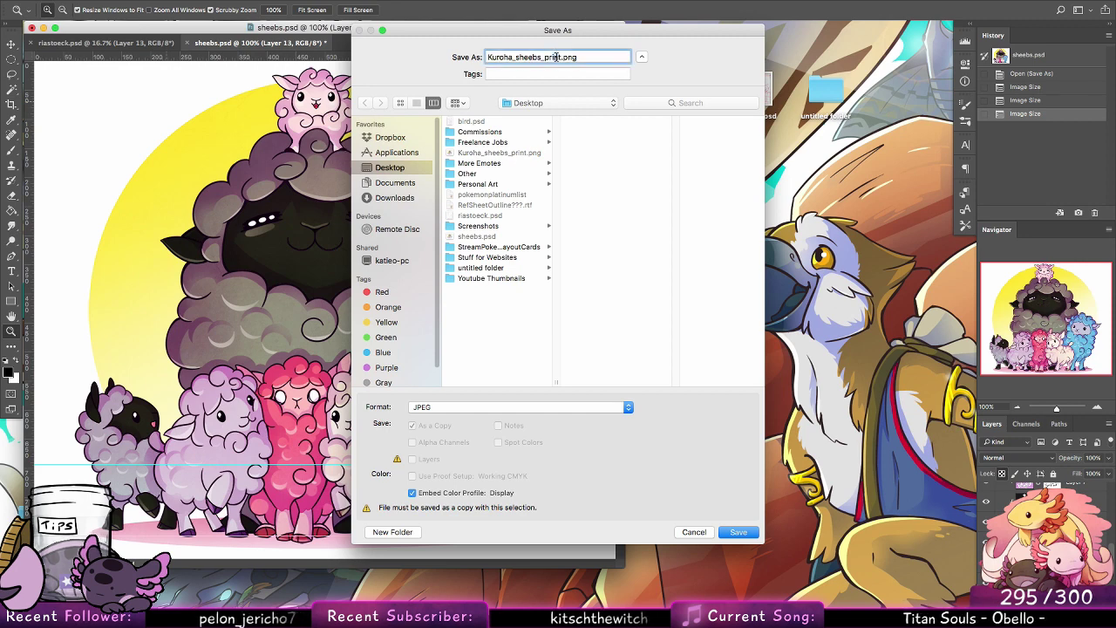
pyautogui.press('BackSpace')
pyautogui.press('BackSpace')
pyautogui.press('BackSpace')
pyautogui.press('BackSpace')
pyautogui.press('BackSpace')
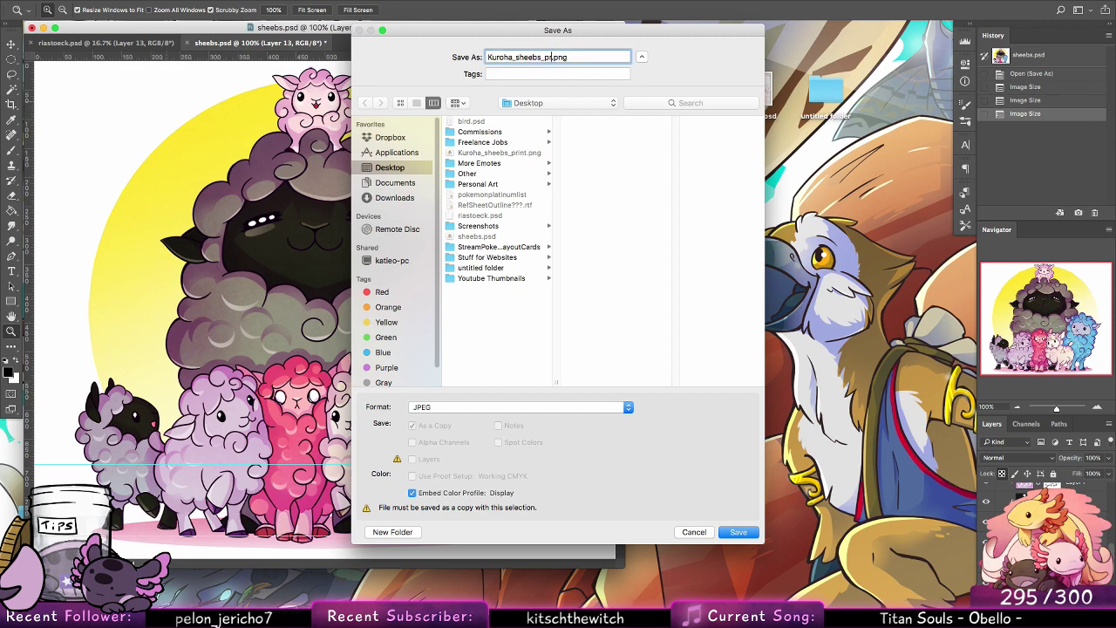
pyautogui.write('web')
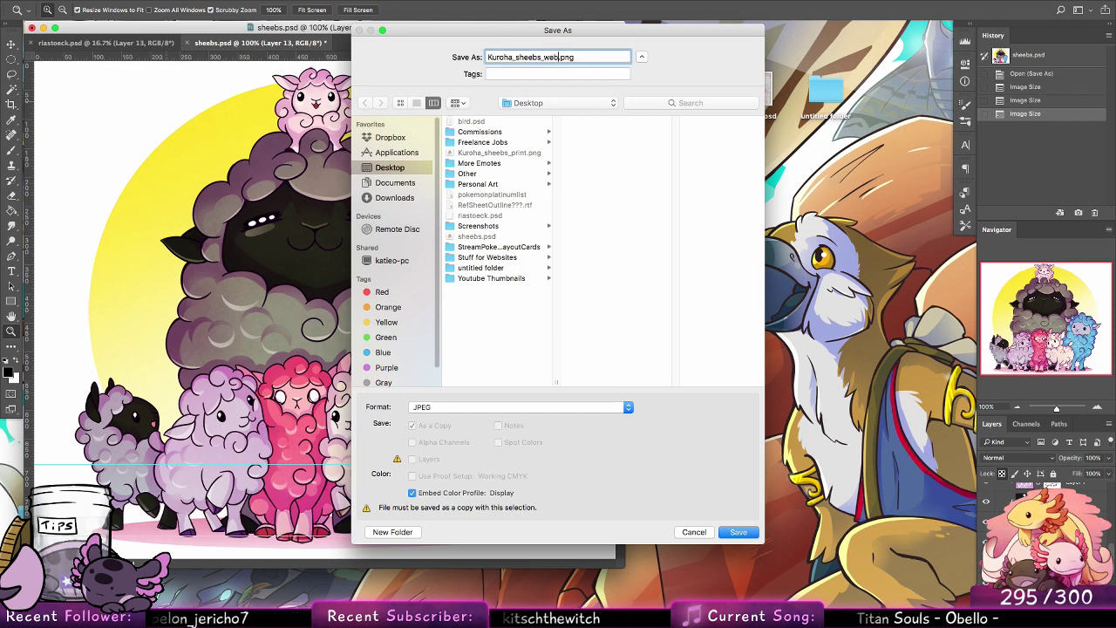
# Step: Reapply the JPEG format so the file becomes Kuroha_sheebs_web.jpg, and save it to the Desktop
pyautogui.click(453, 407)
pyautogui.click(422, 408)
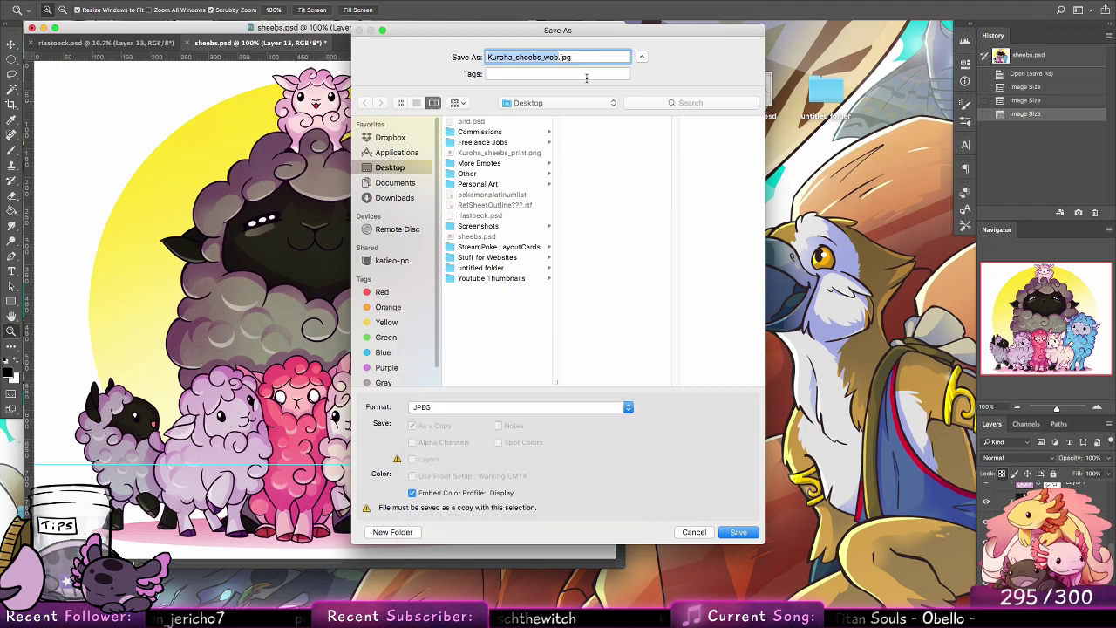
pyautogui.press('Return')
pyautogui.click(489, 167)
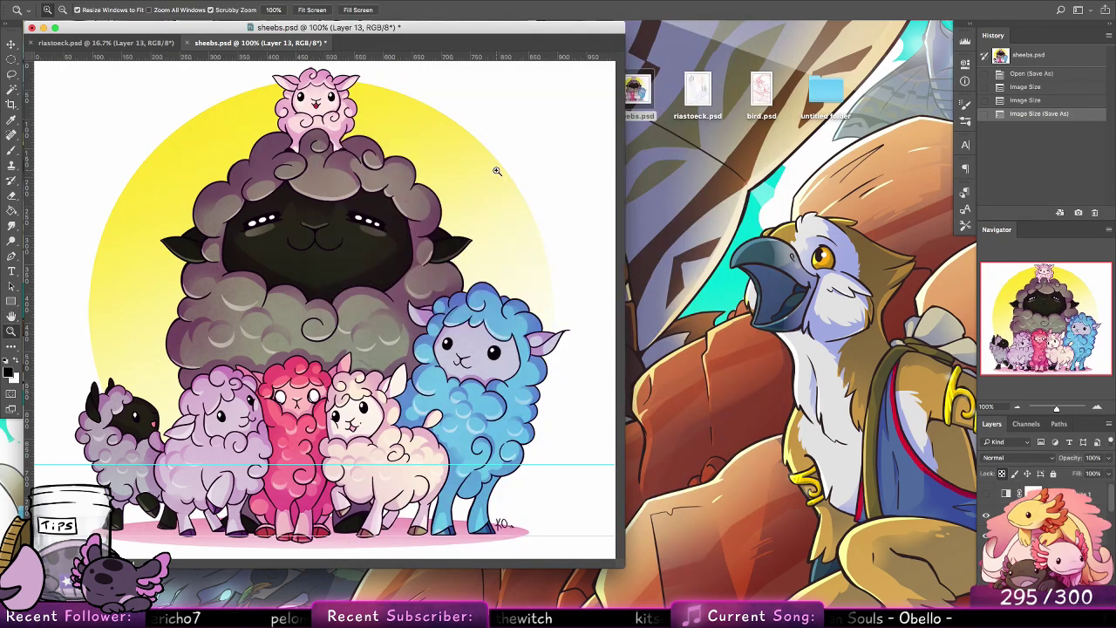
# Step: Close sheebs.psd and enlarge the window of the riastoeck.psd sketch
pyautogui.click(188, 43)
pyautogui.click(532, 204)
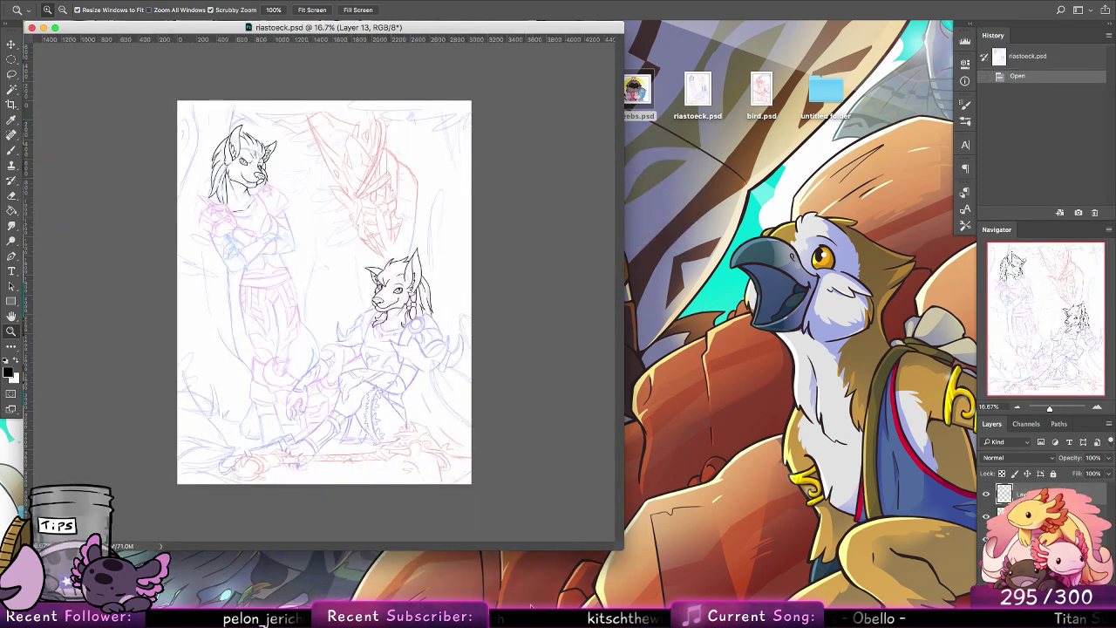
pyautogui.moveTo(622, 547); pyautogui.dragTo(709, 573)
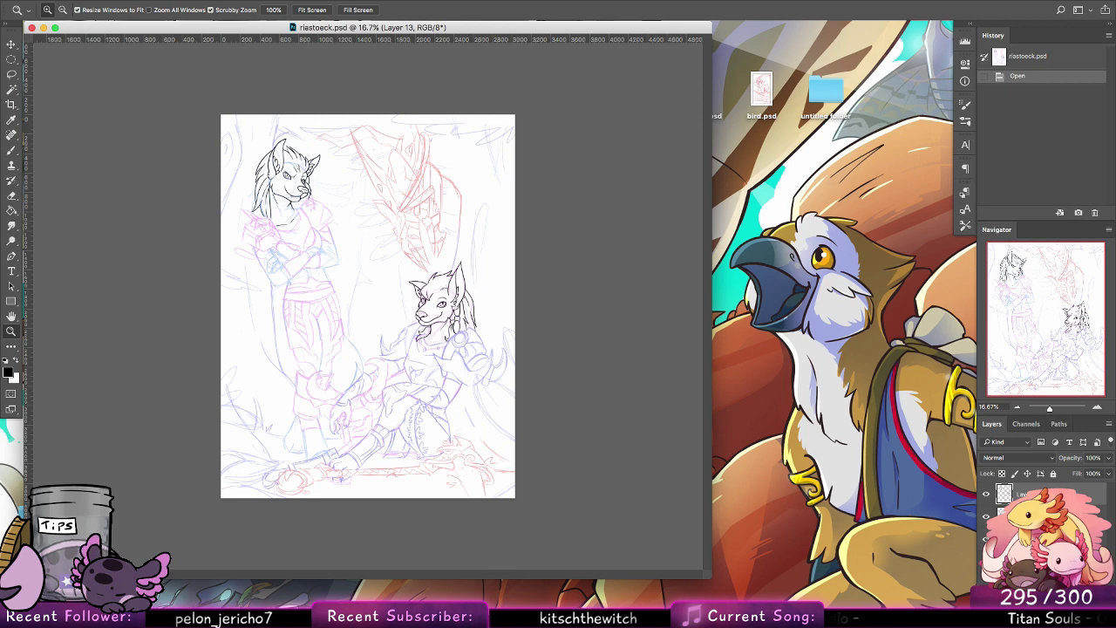
# Step: Lasso a loose selection around the standing figure's inked head and get ready to move it
pyautogui.moveTo(567, 594)
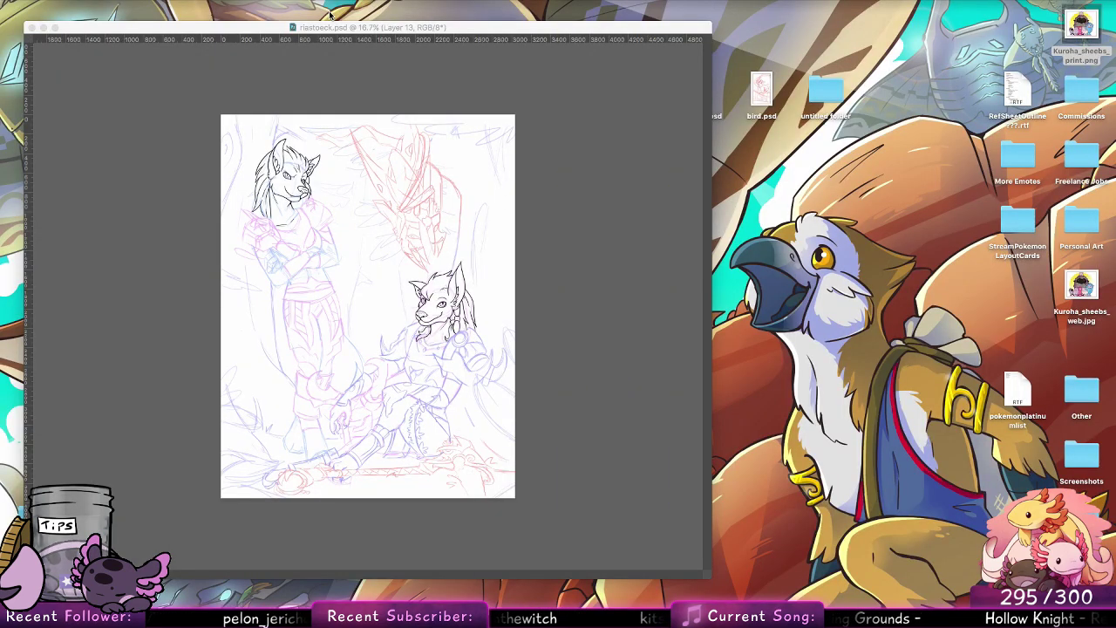
pyautogui.click(446, 166)
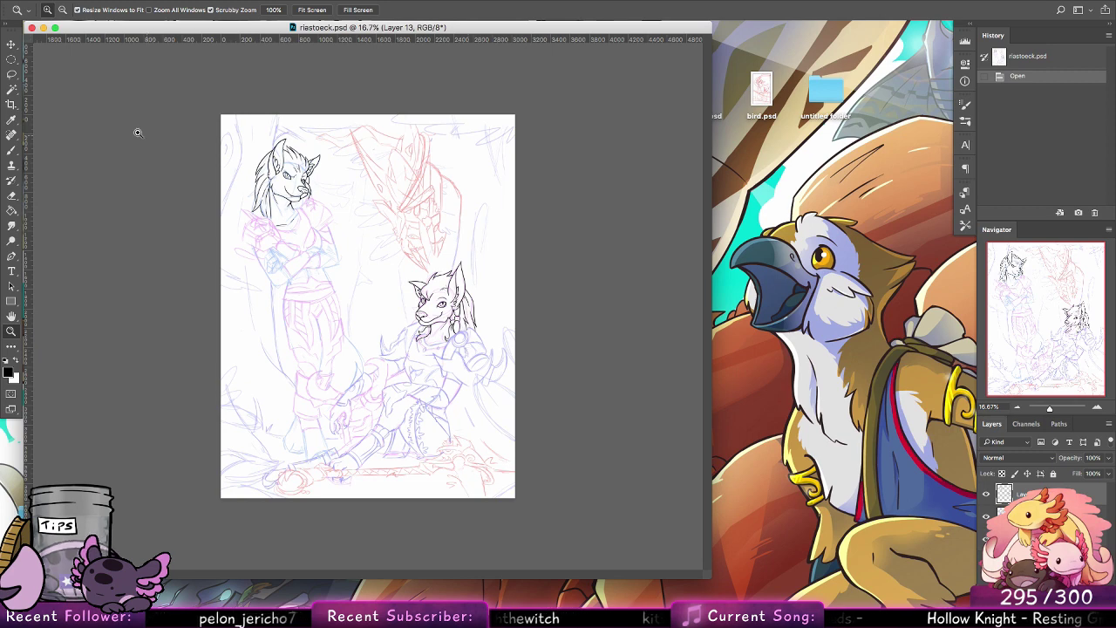
pyautogui.click(12, 75)
pyautogui.moveTo(337, 128)
pyautogui.mouseDown()
pyautogui.moveTo(221, 164)
pyautogui.moveTo(338, 130)
pyautogui.mouseUp()
pyautogui.rightClick(265, 255)
pyautogui.click(9, 45)
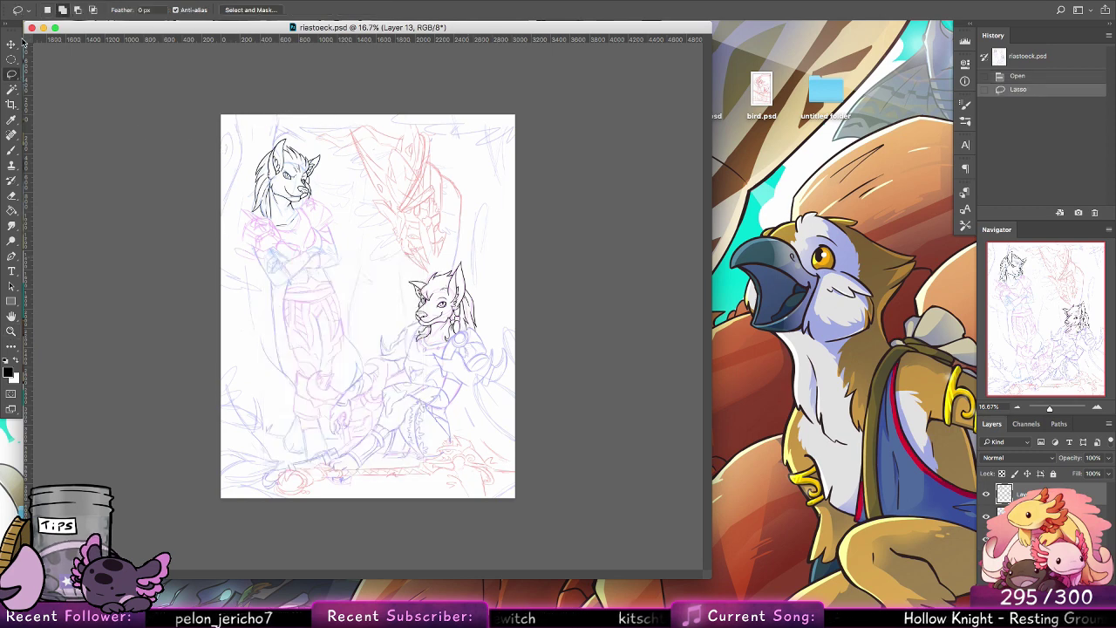
pyautogui.click(12, 44)
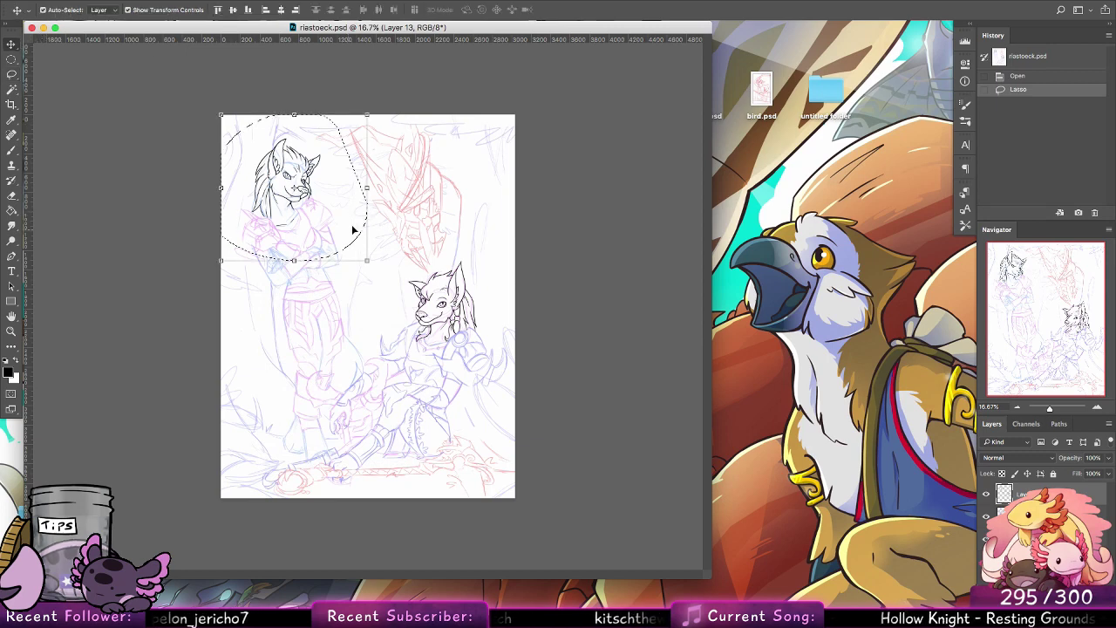
# Step: Move the selected head over the seated figure's head and scale it to about 95%
pyautogui.moveTo(328, 209)
pyautogui.mouseDown()
pyautogui.moveTo(342, 273)
pyautogui.moveTo(325, 262)
pyautogui.moveTo(328, 285)
pyautogui.moveTo(454, 349)
pyautogui.mouseUp()
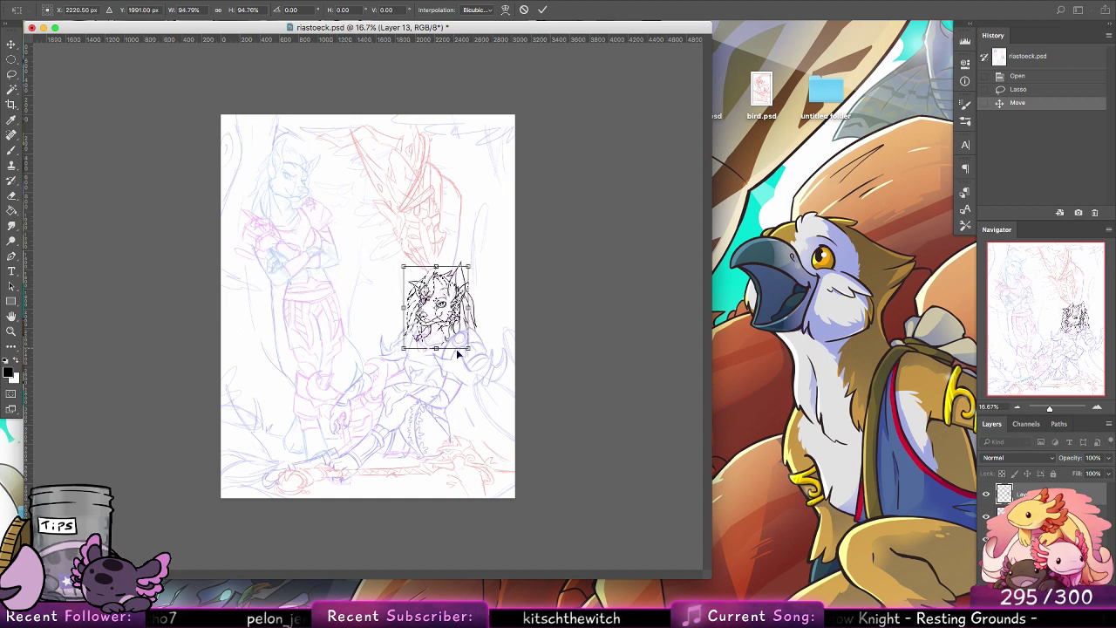
pyautogui.click(543, 9)
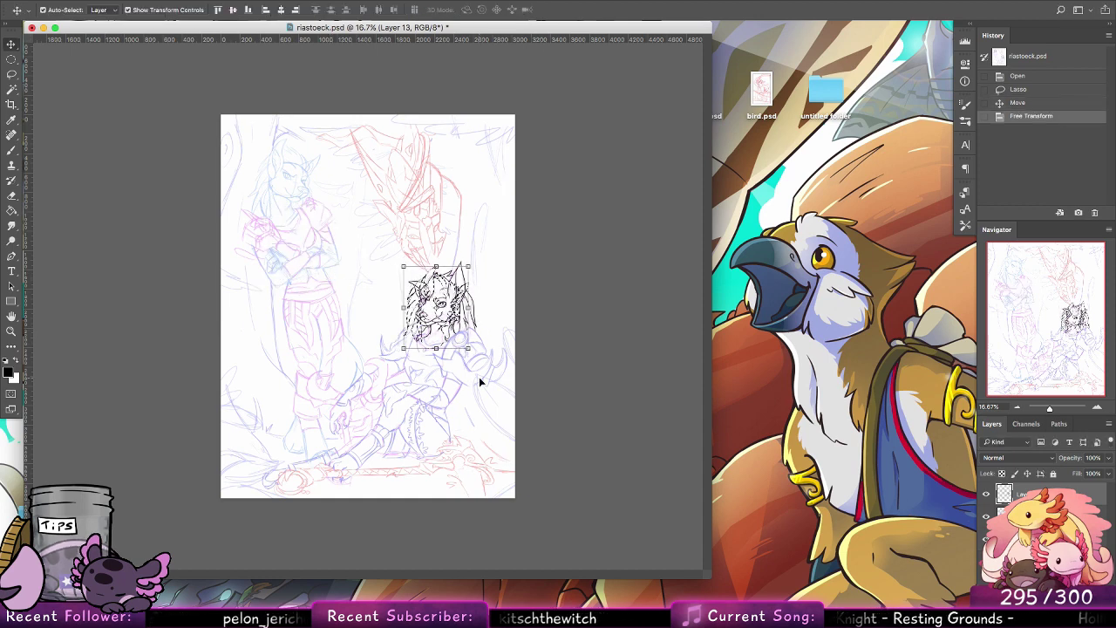
pyautogui.moveTo(479, 380); pyautogui.dragTo(373, 346)
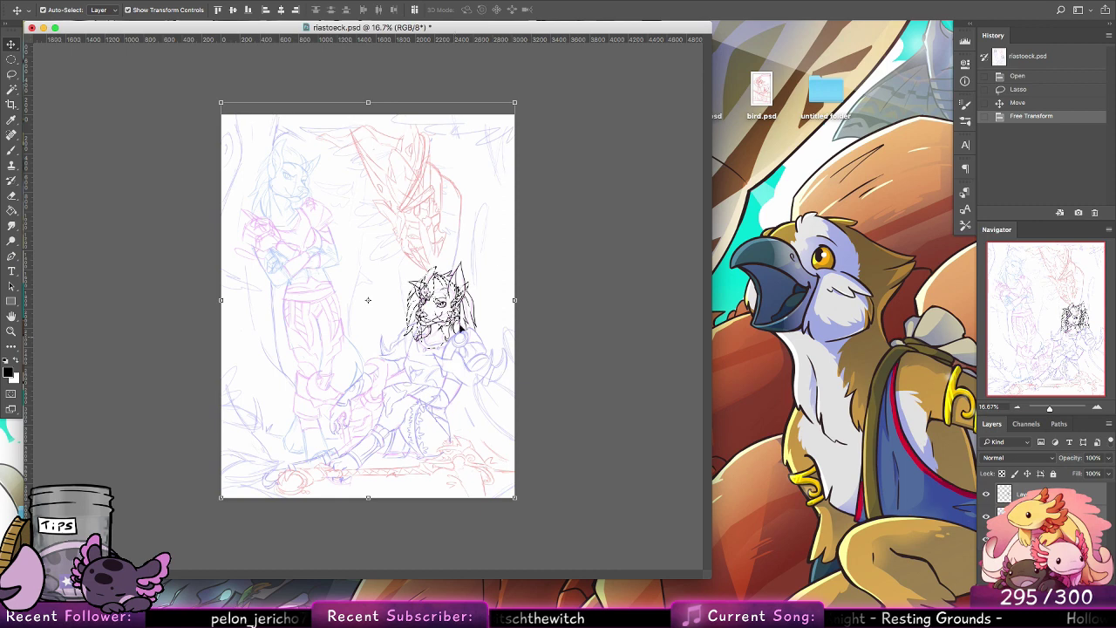
# Step: Undo the head's scaling and move it back onto the standing figure with layer auto-selection turned off
pyautogui.click(43, 11)
pyautogui.click(1032, 495)
pyautogui.moveTo(487, 398)
pyautogui.mouseDown()
pyautogui.moveTo(402, 318)
pyautogui.moveTo(414, 307)
pyautogui.moveTo(302, 216)
pyautogui.mouseUp()
pyautogui.press('alt+super+z')
pyautogui.press('alt+super+z')
# Step: Scale the head down slightly with Free Transform, nudge it over the standing figure's neck, and deselect it
pyautogui.press('super+t')
pyautogui.moveTo(325, 139); pyautogui.dragTo(321, 143)
pyautogui.moveTo(313, 209); pyautogui.dragTo(320, 212)
pyautogui.click(542, 10)
pyautogui.press('super+d')
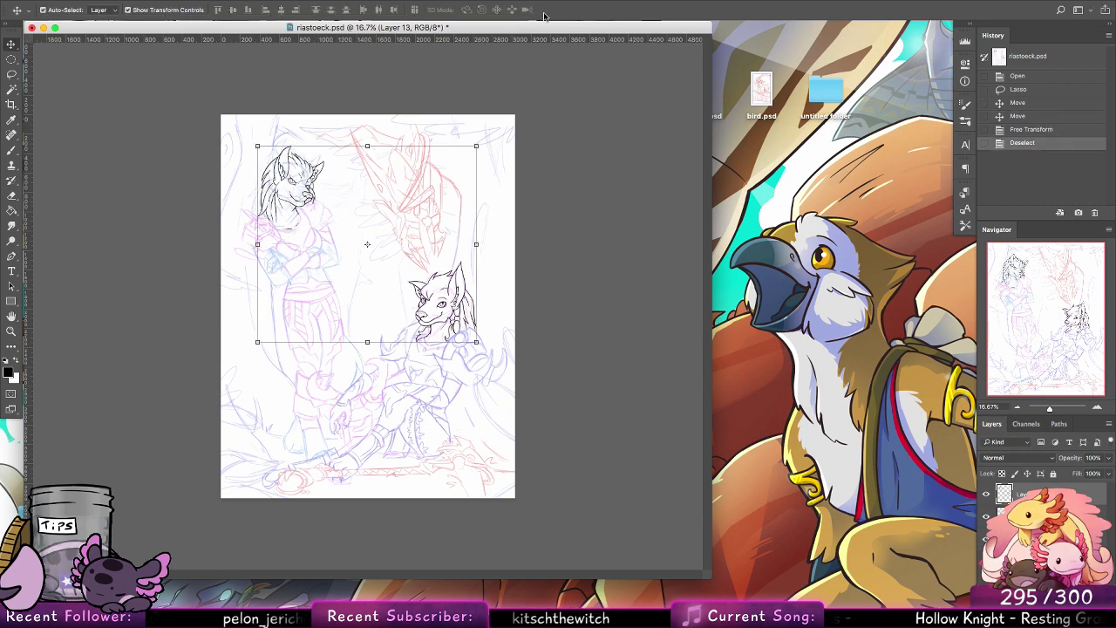
# Step: Restore the head selection, fine-tune the head's position and size, then deselect it and save the sketch
pyautogui.press('super+z')
pyautogui.moveTo(307, 202); pyautogui.dragTo(355, 265)
pyautogui.press('super+t')
pyautogui.press('Return')
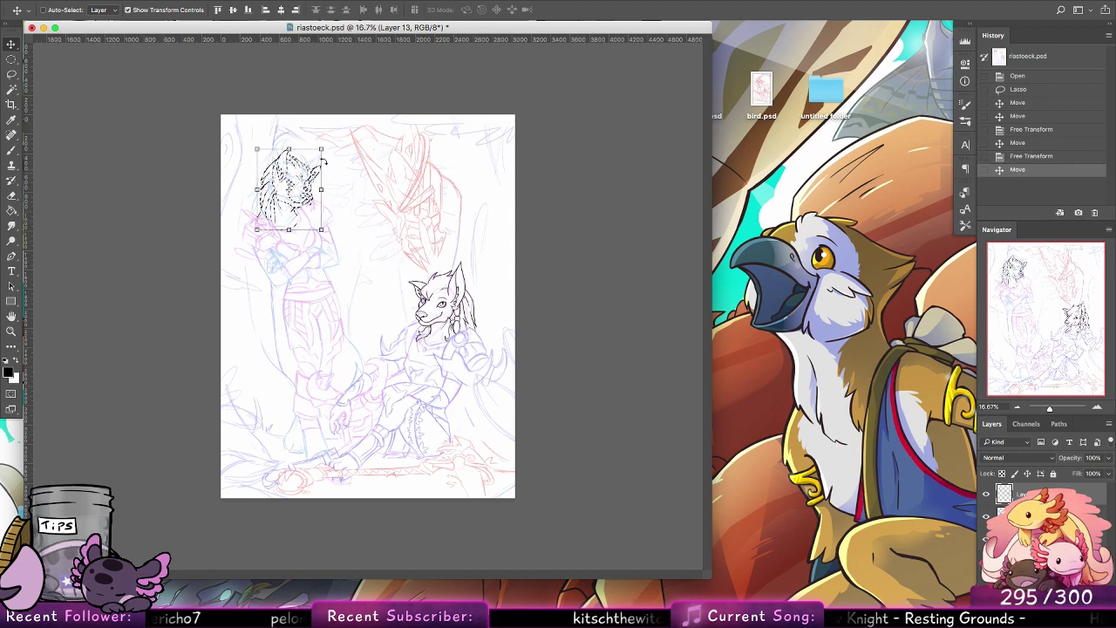
pyautogui.moveTo(322, 149); pyautogui.dragTo(322, 149)
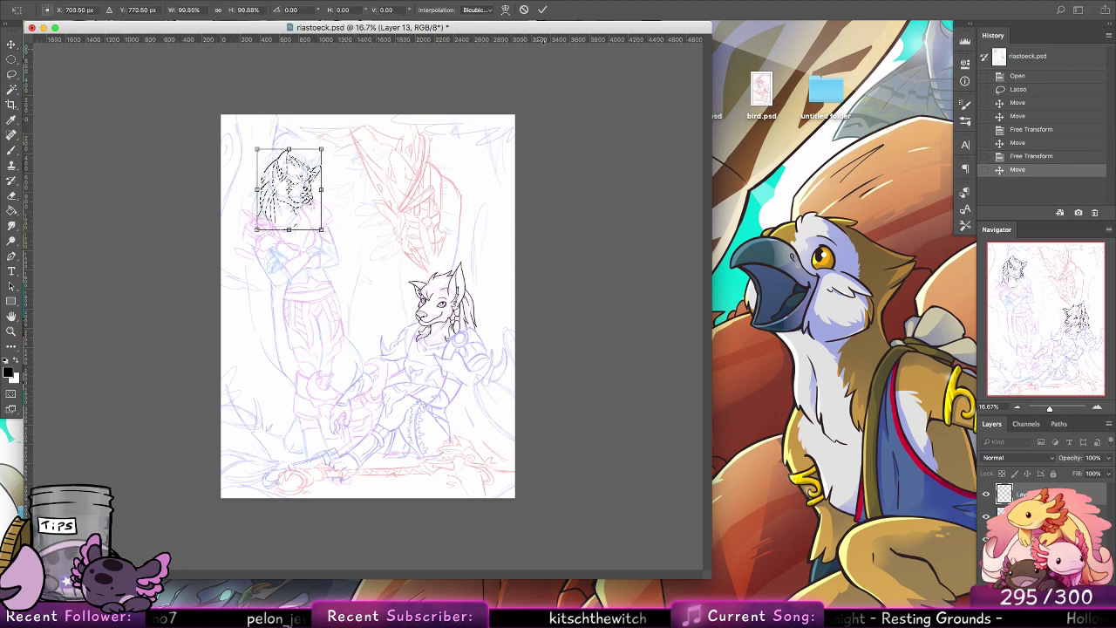
pyautogui.click(544, 9)
pyautogui.press('super+d')
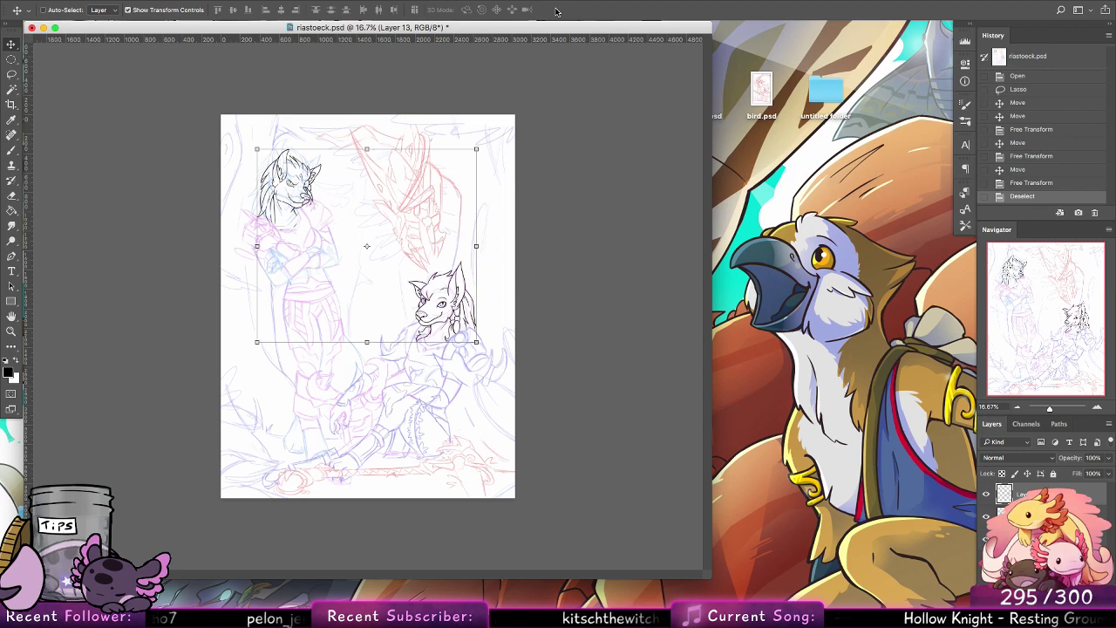
pyautogui.press('super+s')
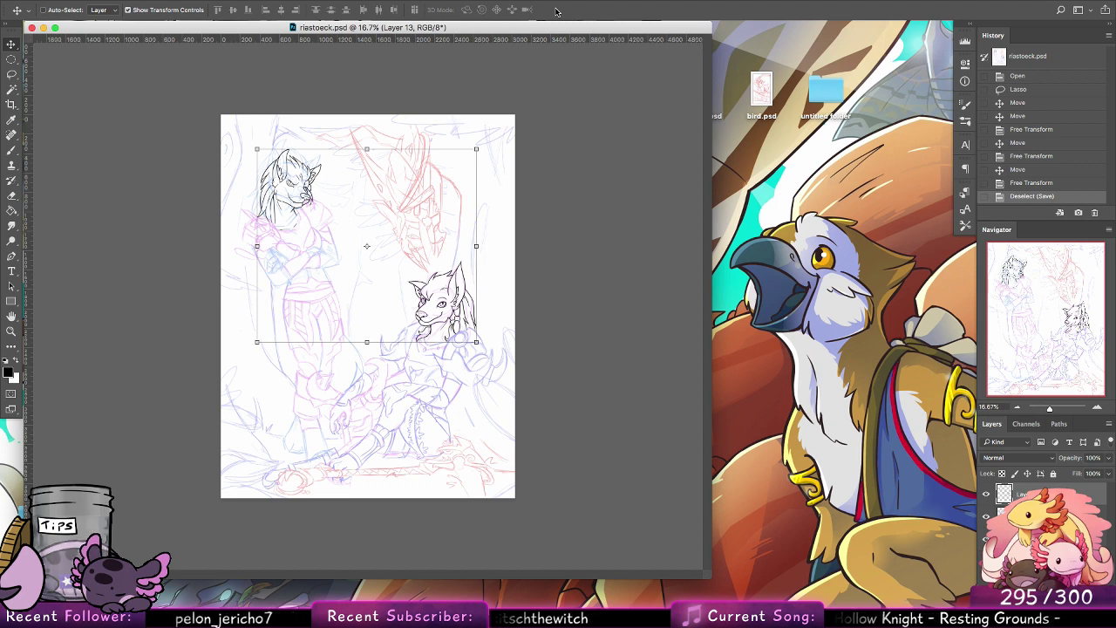
# Step: Add a new layer for inking the seated figure's shoulder armor with the Brush tool
pyautogui.click(18, 331)
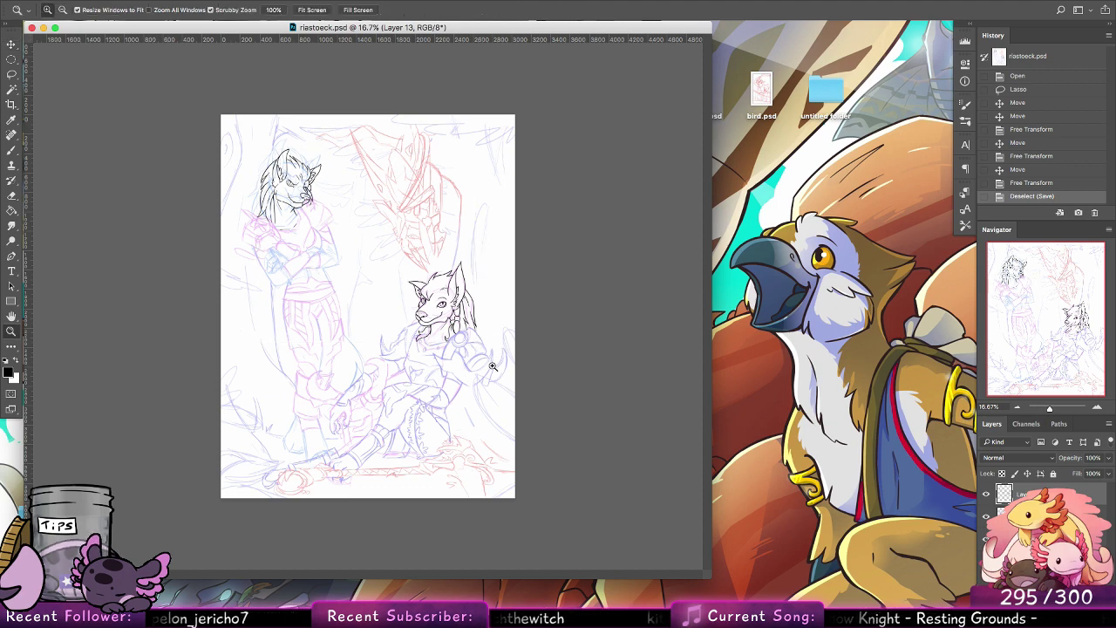
pyautogui.moveTo(495, 368)
pyautogui.mouseDown()
pyautogui.moveTo(523, 353)
pyautogui.moveTo(555, 292)
pyautogui.moveTo(621, 340)
pyautogui.mouseUp()
pyautogui.click(12, 150)
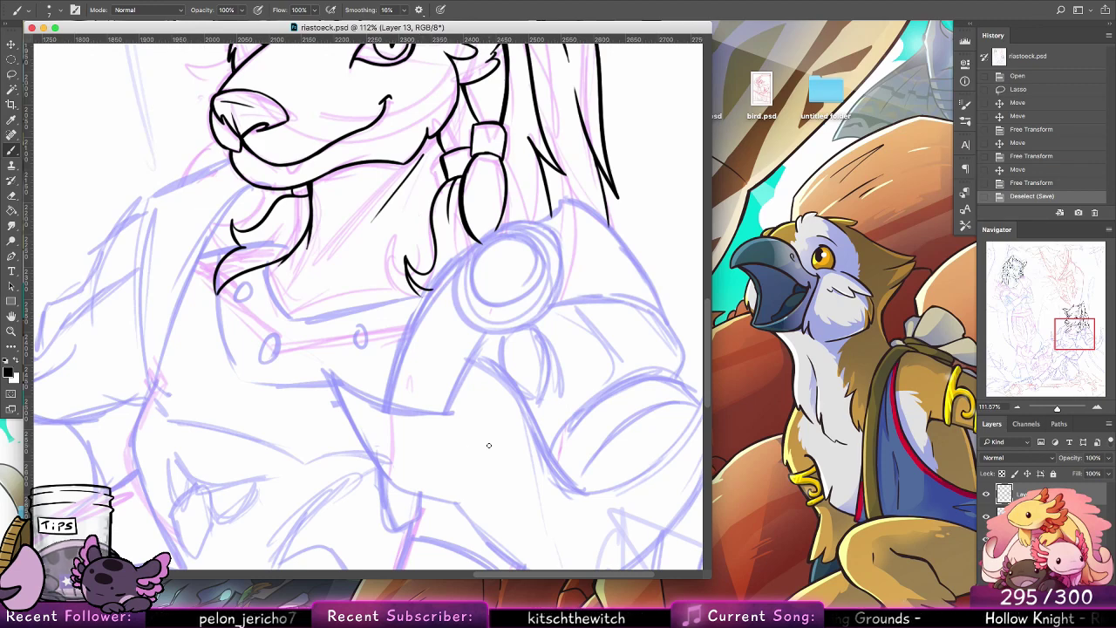
pyautogui.click(986, 493)
pyautogui.click(986, 494)
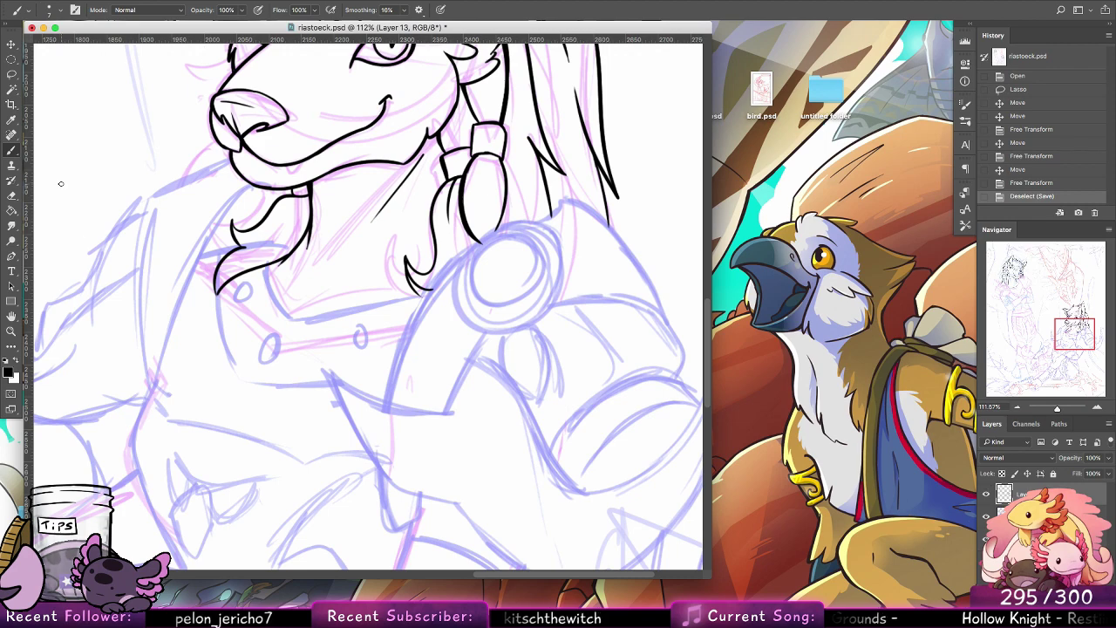
pyautogui.hotkey('ctrl', 'shift', 'alt', 'n')
# Step: Paint a solid black disc over the seated figure's round shoulder plate with the 100 px brush
pyautogui.click(52, 10)
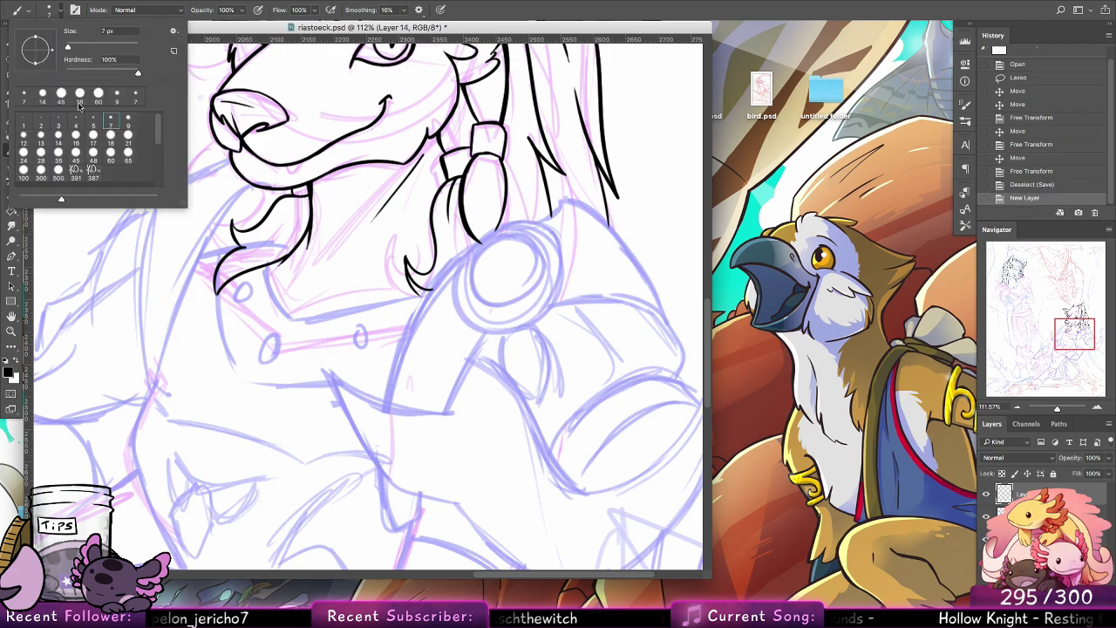
pyautogui.click(93, 156)
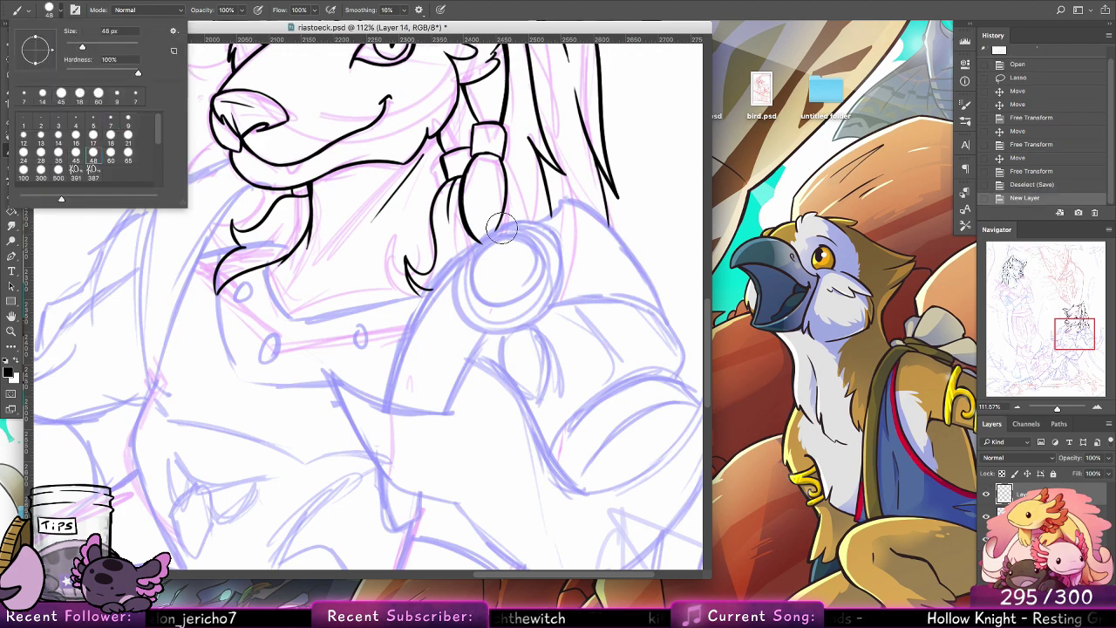
pyautogui.click(23, 175)
pyautogui.click(520, 257)
pyautogui.moveTo(520, 258)
pyautogui.mouseDown()
pyautogui.moveTo(501, 262)
pyautogui.moveTo(485, 288)
pyautogui.moveTo(509, 297)
pyautogui.moveTo(532, 268)
pyautogui.moveTo(525, 256)
pyautogui.moveTo(501, 259)
pyautogui.moveTo(493, 276)
pyautogui.mouseUp()
# Step: Erase the inside of the black disc with a 100 px eraser, leaving a thin ring outline
pyautogui.click(11, 196)
pyautogui.rightClick(64, 48)
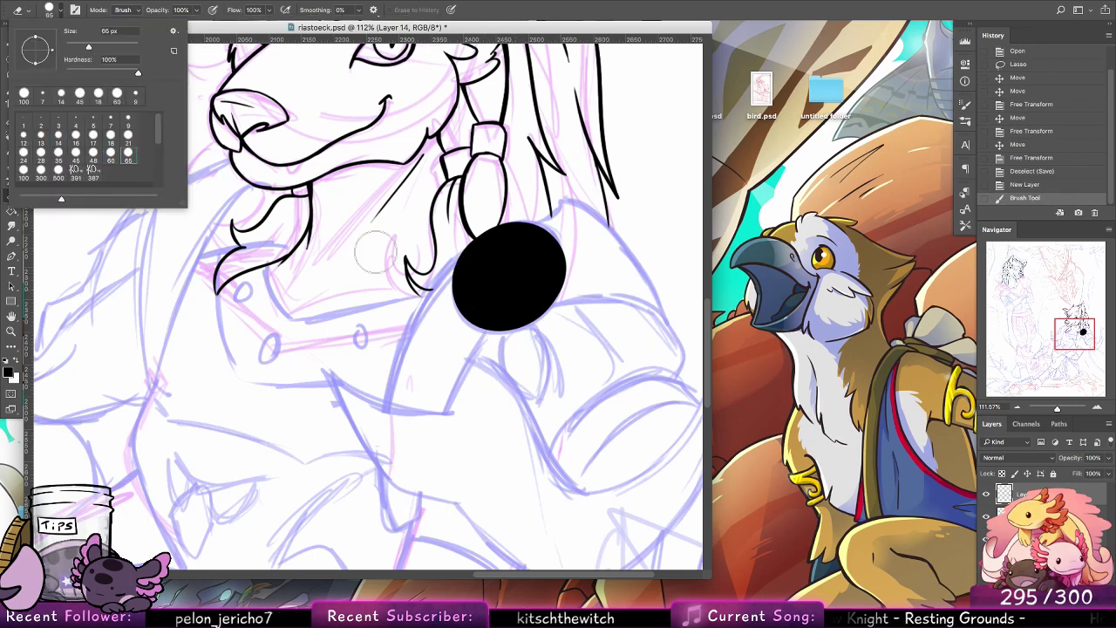
pyautogui.click(23, 172)
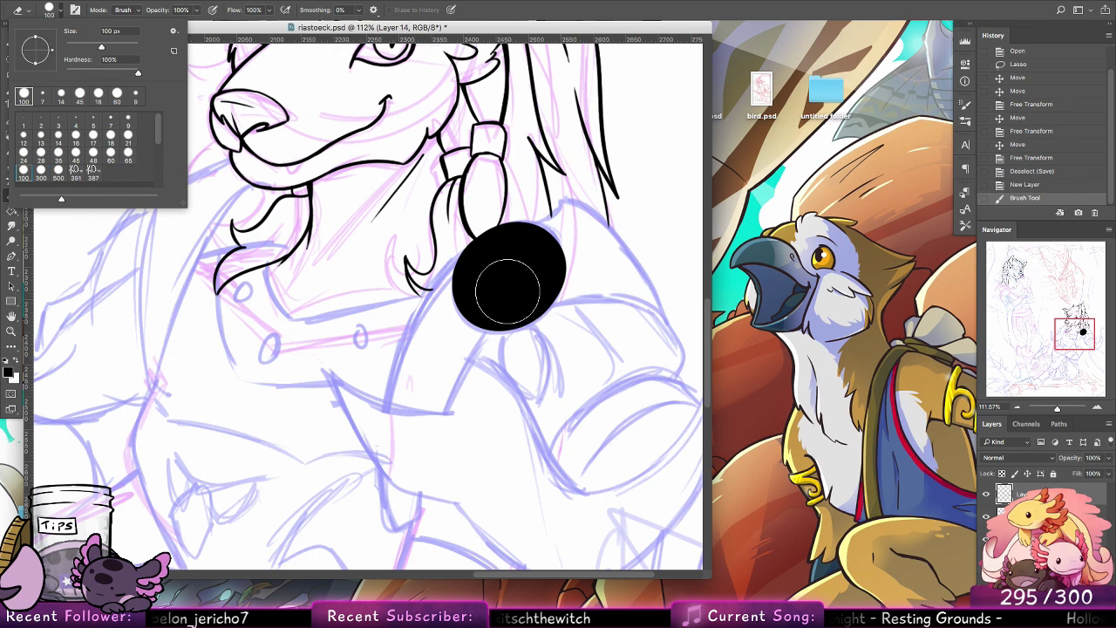
pyautogui.moveTo(504, 293)
pyautogui.mouseDown()
pyautogui.moveTo(491, 286)
pyautogui.moveTo(499, 269)
pyautogui.moveTo(528, 266)
pyautogui.moveTo(500, 295)
pyautogui.moveTo(515, 256)
pyautogui.moveTo(505, 271)
pyautogui.mouseUp()
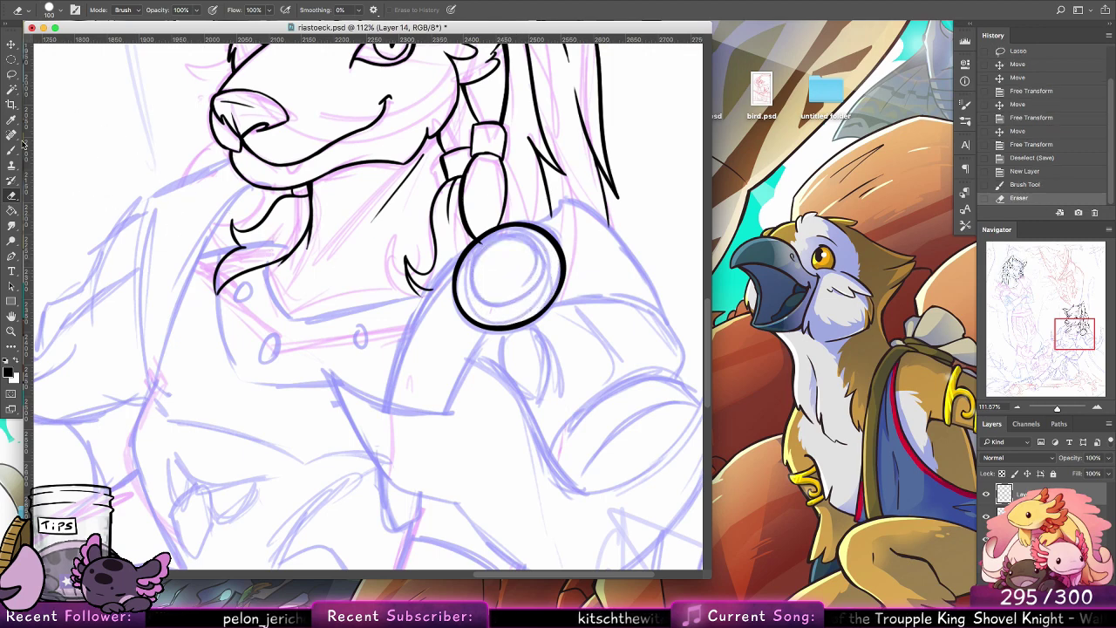
# Step: Switch back to the Brush tool and set its size to 9 px
pyautogui.press('b')
pyautogui.click(60, 9)
pyautogui.click(131, 125)
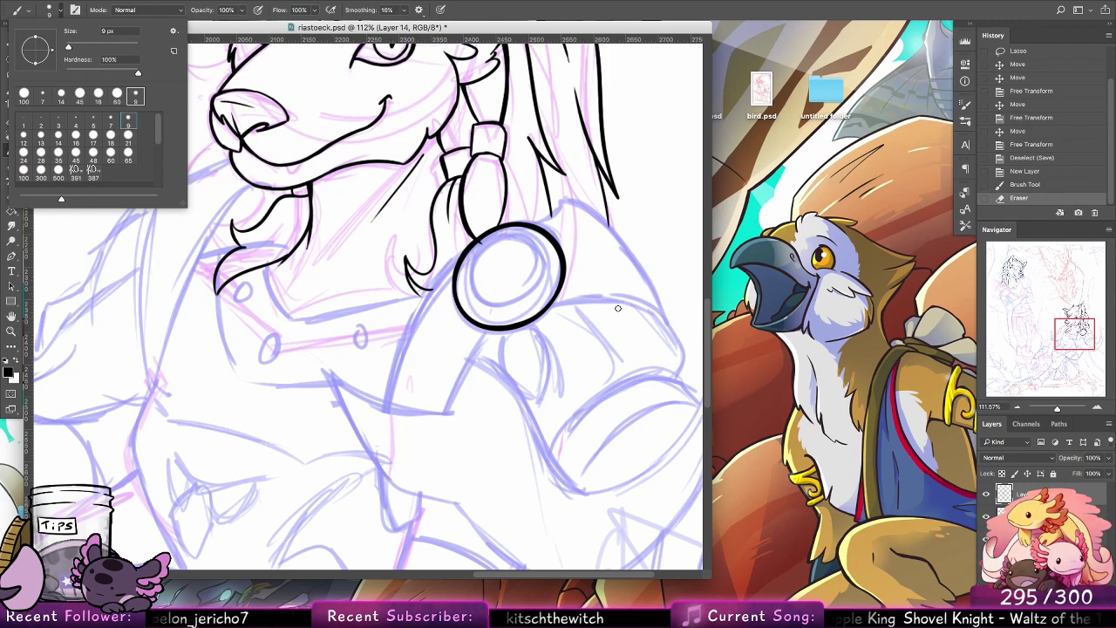
pyautogui.press('Escape')
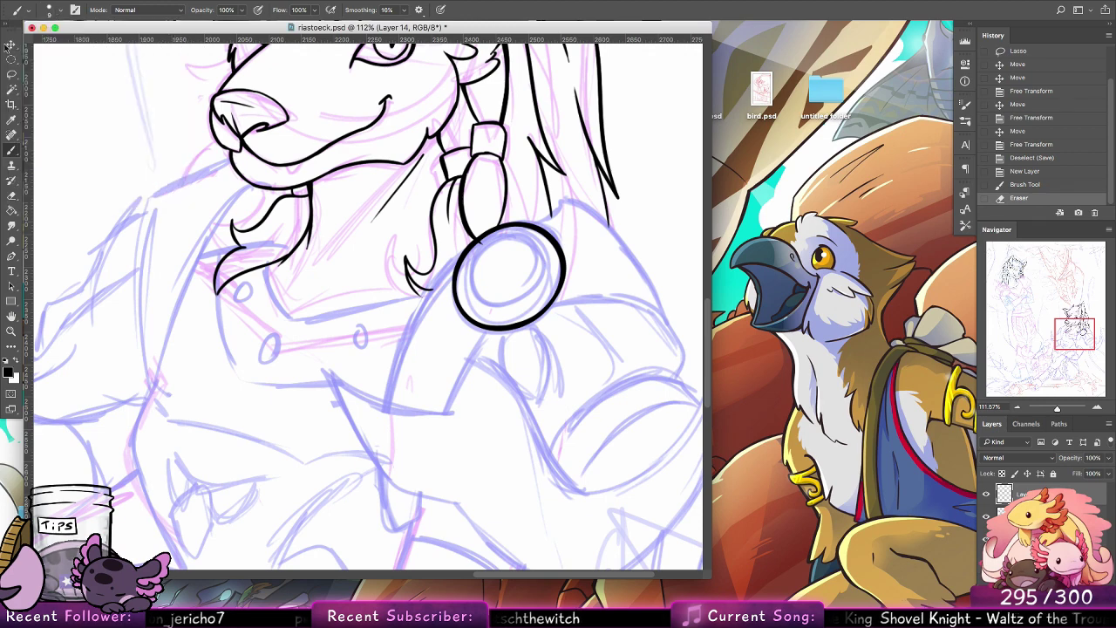
# Step: Duplicate the shoulder ring and scale the copy to about 76%, placing it inside the original
pyautogui.press('v')
pyautogui.moveTo(553, 288); pyautogui.dragTo(575, 288)
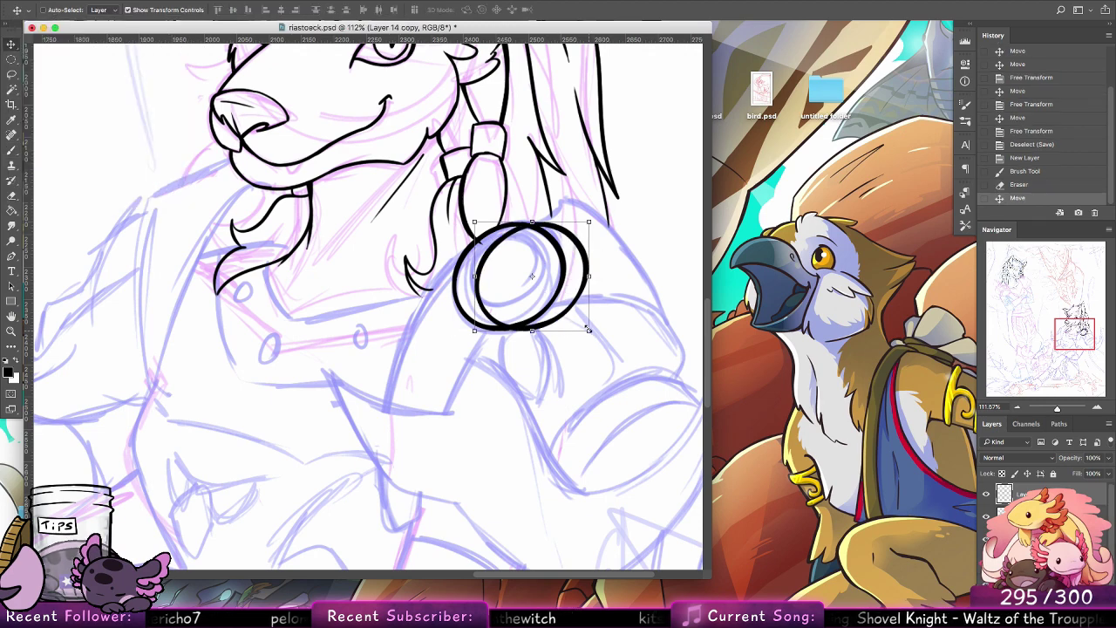
pyautogui.moveTo(588, 332); pyautogui.dragTo(539, 287)
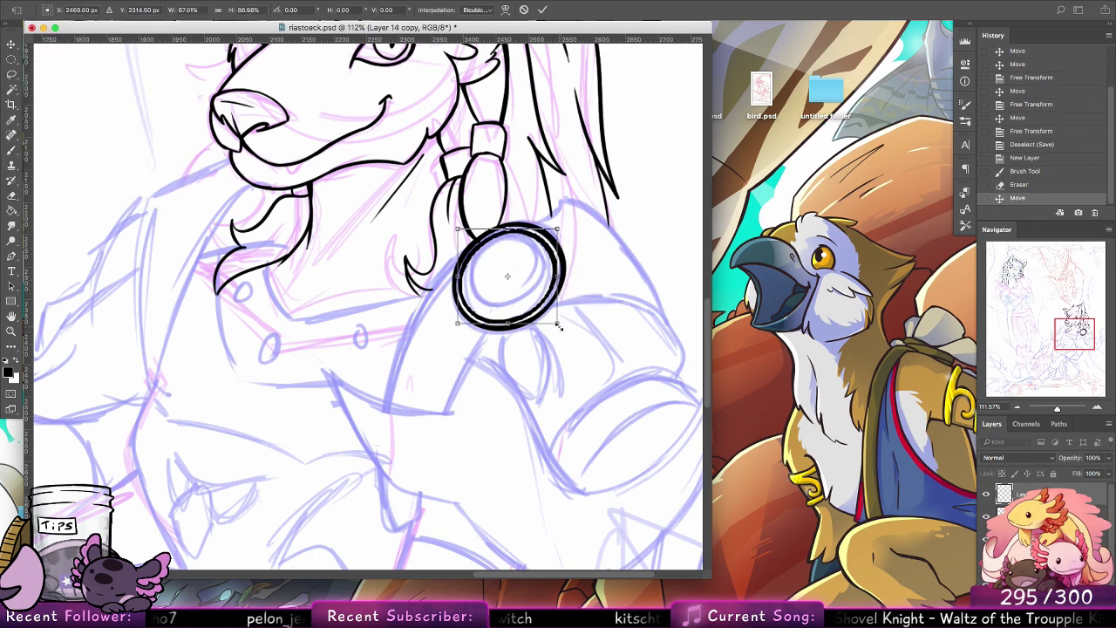
pyautogui.moveTo(558, 324); pyautogui.dragTo(532, 301)
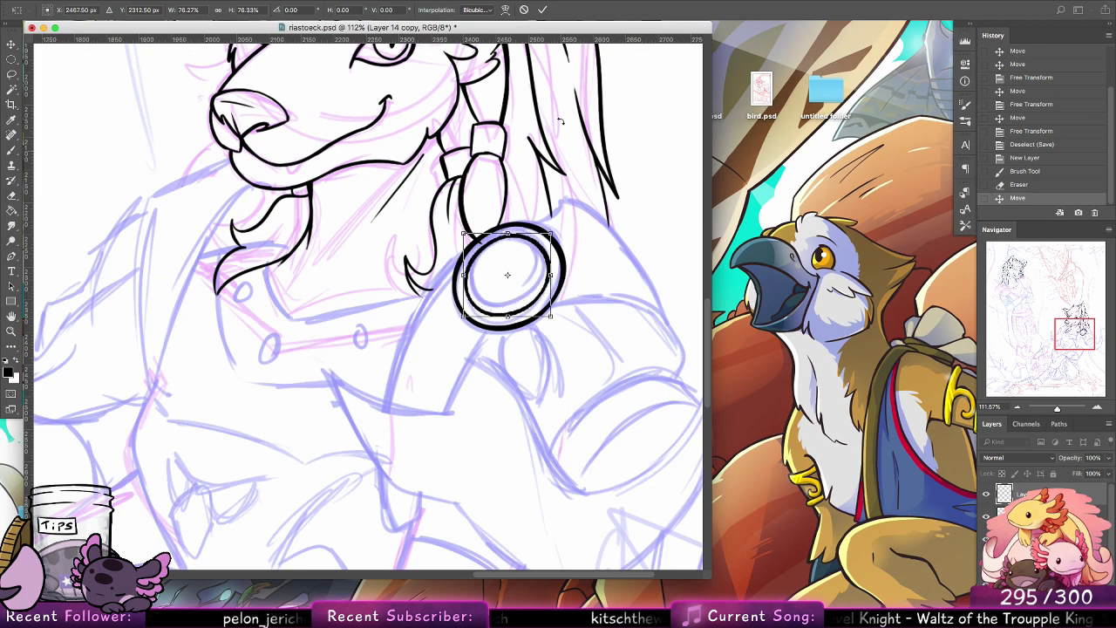
pyautogui.click(542, 9)
# Step: Open the untitled folder on the desktop and preview 34thsviewhelmet-1.png beside the canvas as armor reference
pyautogui.click(828, 102)
pyautogui.doubleClick(827, 102)
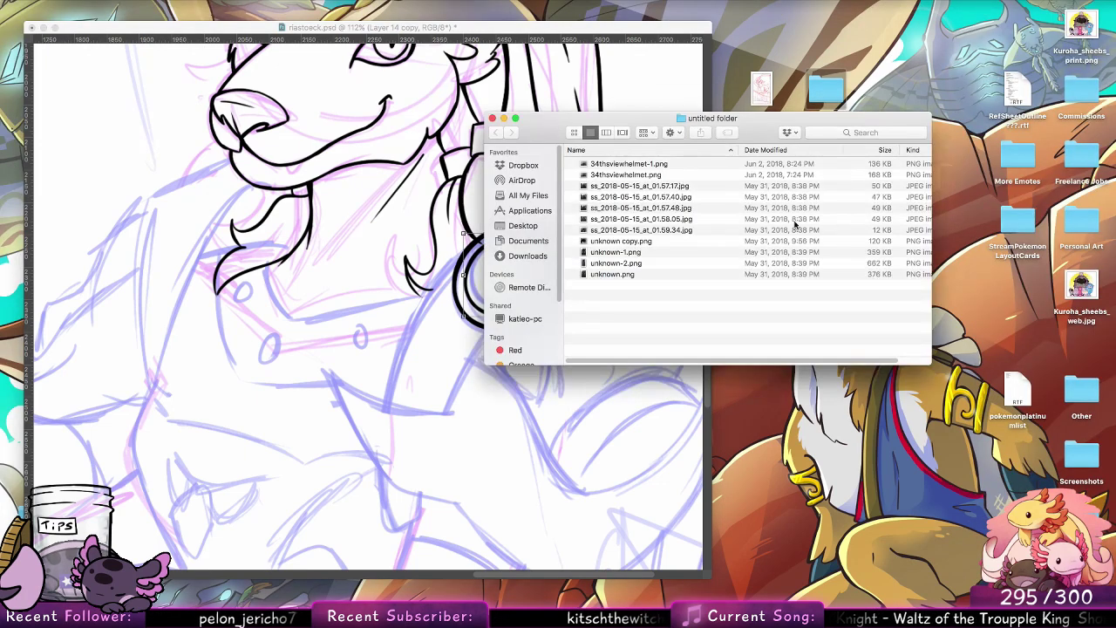
pyautogui.moveTo(646, 117); pyautogui.dragTo(691, 133)
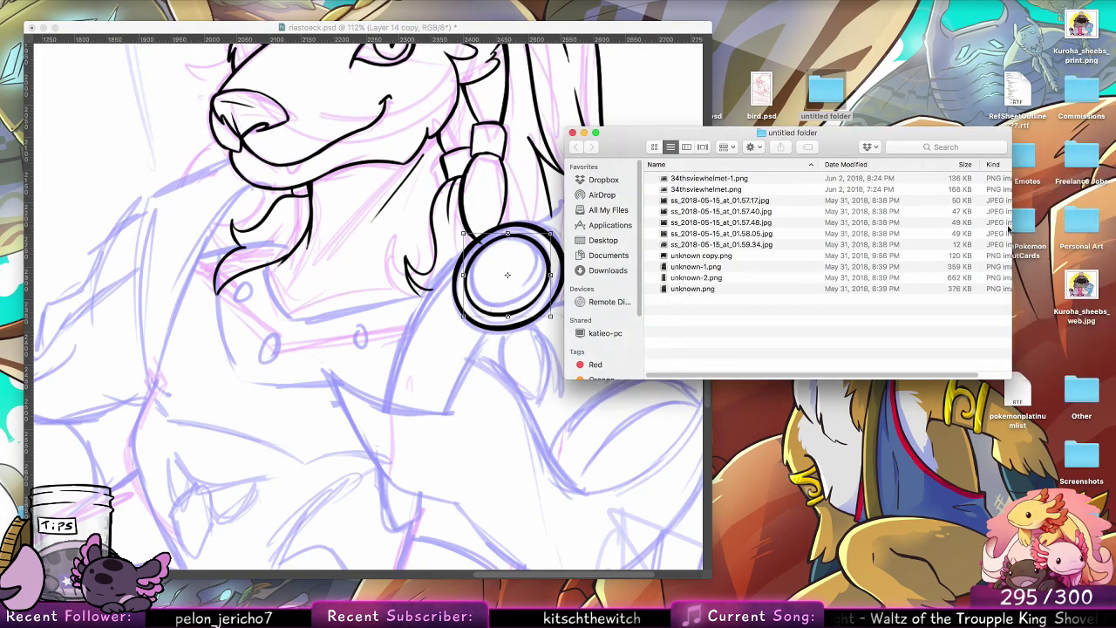
pyautogui.moveTo(1012, 280); pyautogui.dragTo(957, 277)
pyautogui.moveTo(795, 132); pyautogui.dragTo(806, 133)
pyautogui.click(741, 179)
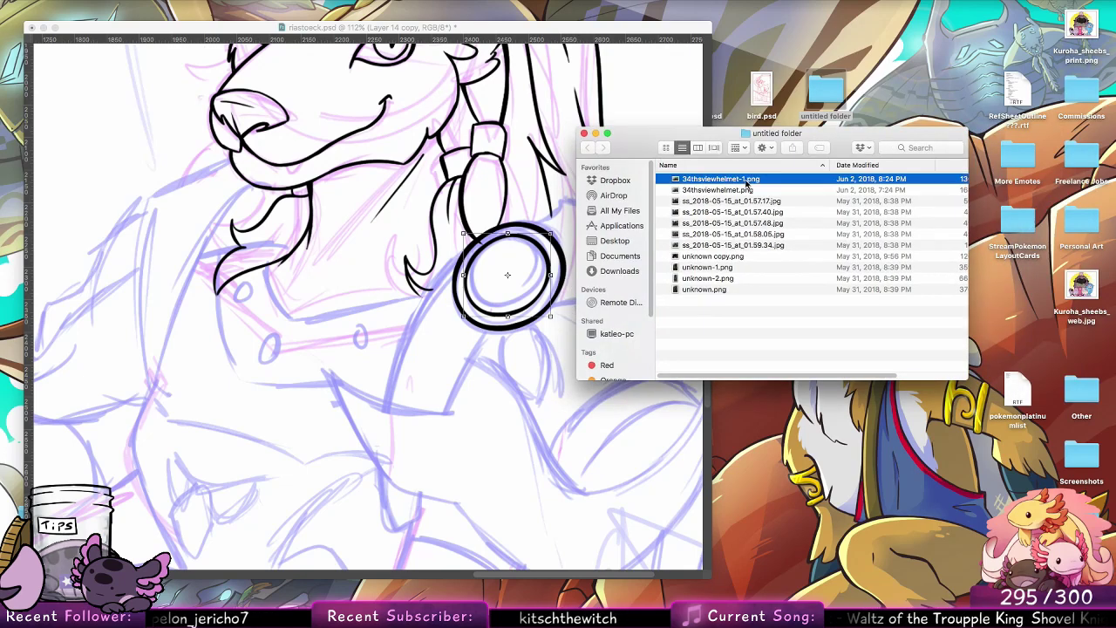
pyautogui.press('space')
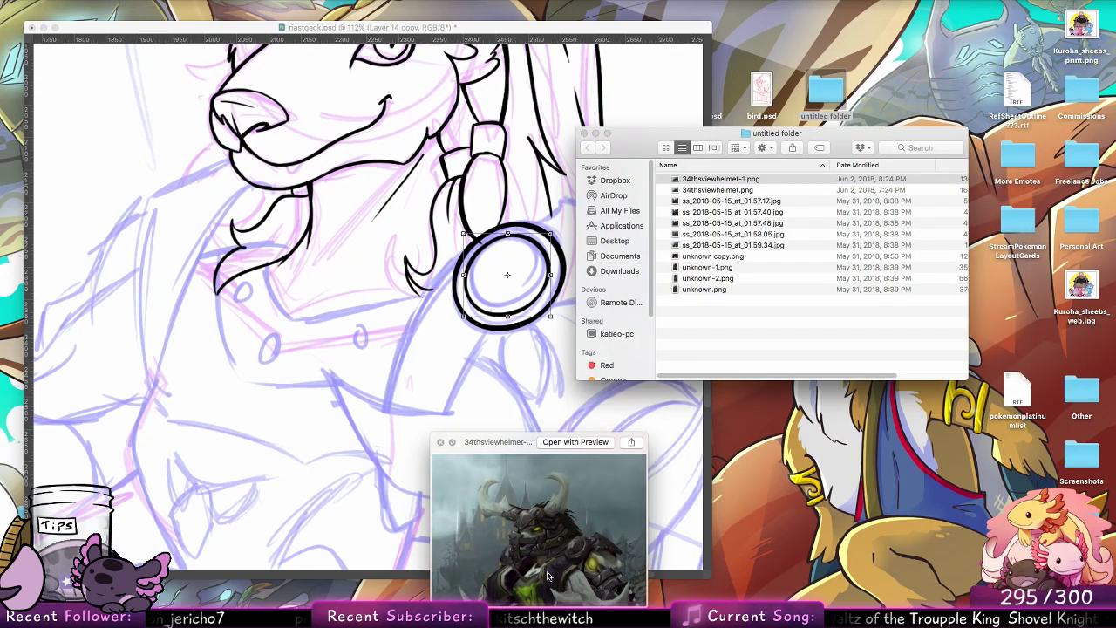
pyautogui.moveTo(547, 576); pyautogui.dragTo(785, 474)
# Step: Delete both shoulder ring layers and add a new empty layer for brush inking
pyautogui.click(511, 429)
pyautogui.press('Delete')
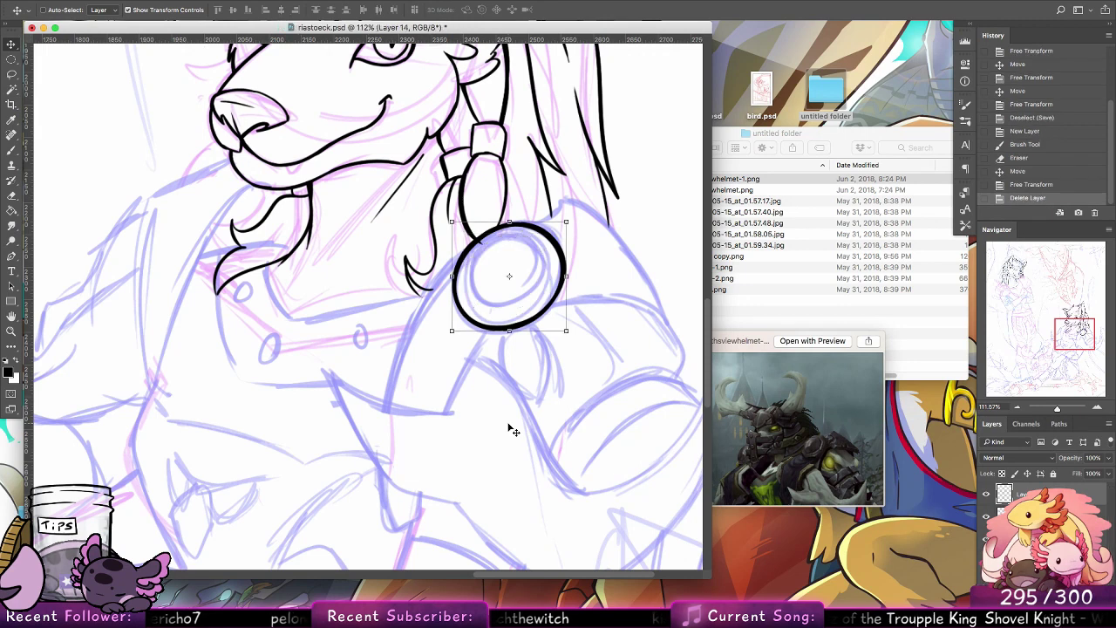
pyautogui.press('BackSpace')
pyautogui.click(11, 149)
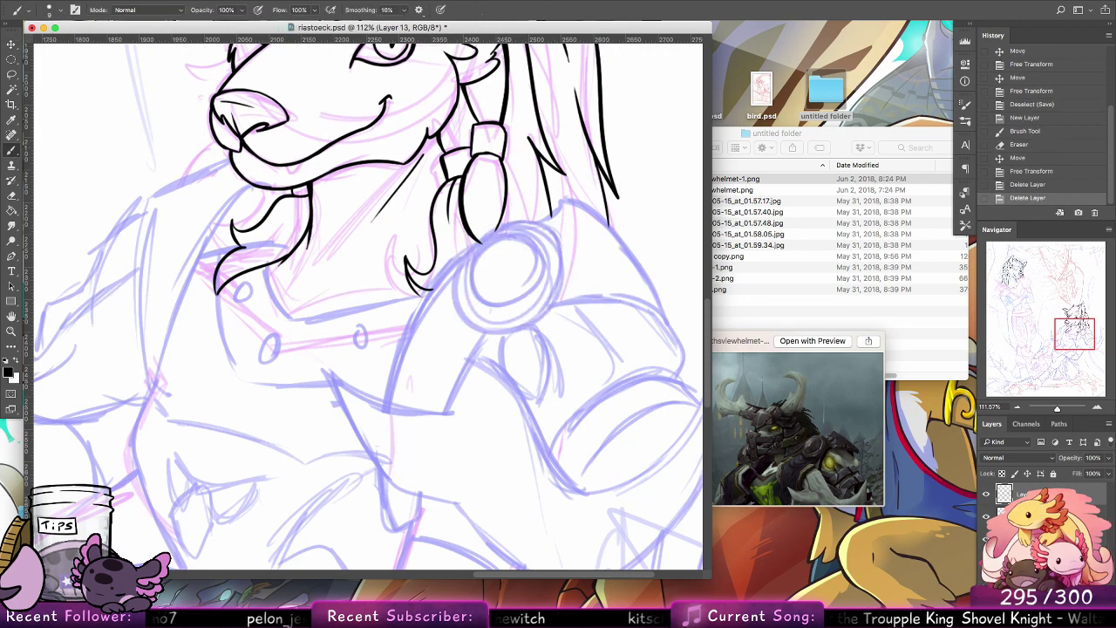
pyautogui.press('alt+shift+super+n')
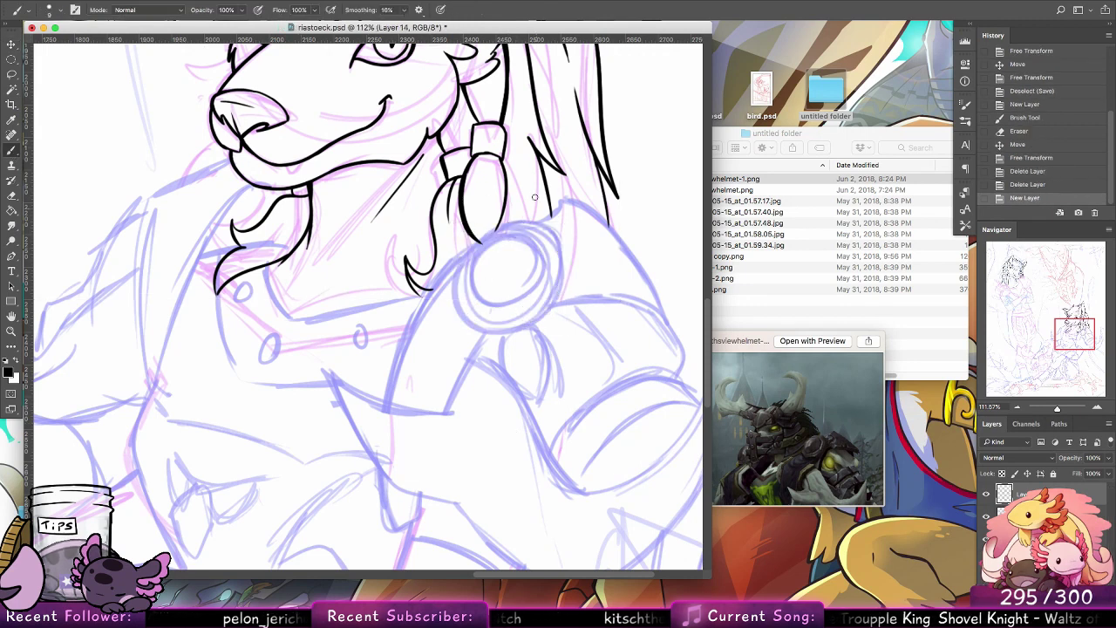
# Step: Try inking the shoulder disc's outline with the 9 px brush, undo the strokes, and set the brush to 7 px
pyautogui.moveTo(459, 269)
pyautogui.mouseDown()
pyautogui.moveTo(466, 297)
pyautogui.moveTo(497, 296)
pyautogui.moveTo(503, 334)
pyautogui.mouseUp()
pyautogui.click(58, 12)
pyautogui.click(115, 122)
pyautogui.press('alt+super+z')
pyautogui.press('alt+super+z')
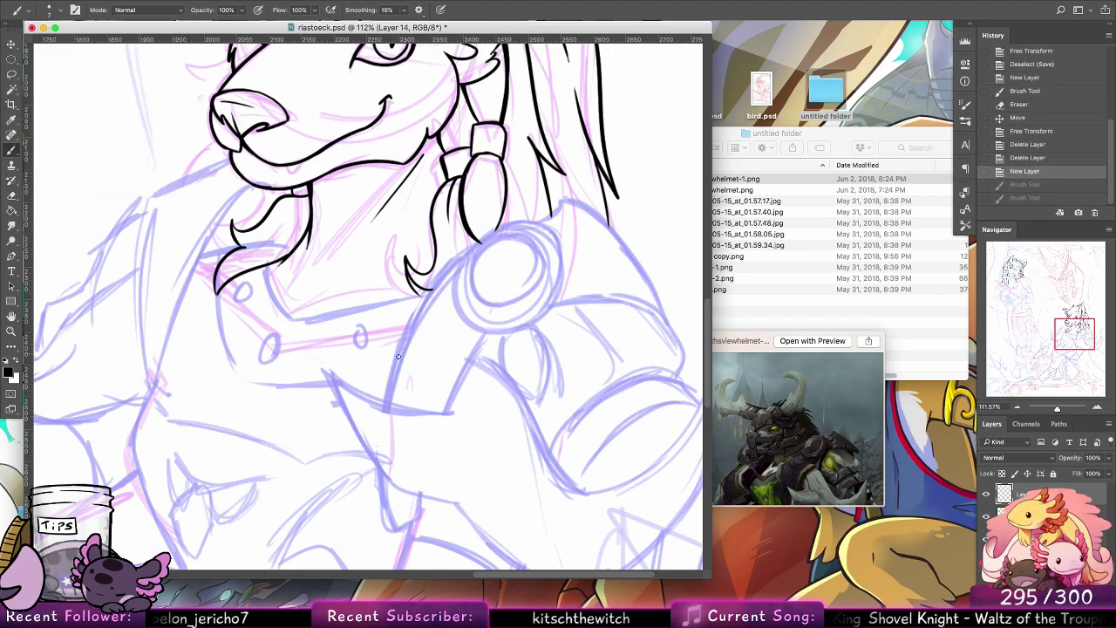
# Step: Undo a trial stroke beside the shoulder disc and ink the short curved armor edge below it
pyautogui.moveTo(447, 271); pyautogui.dragTo(433, 295)
pyautogui.press('alt+super+z')
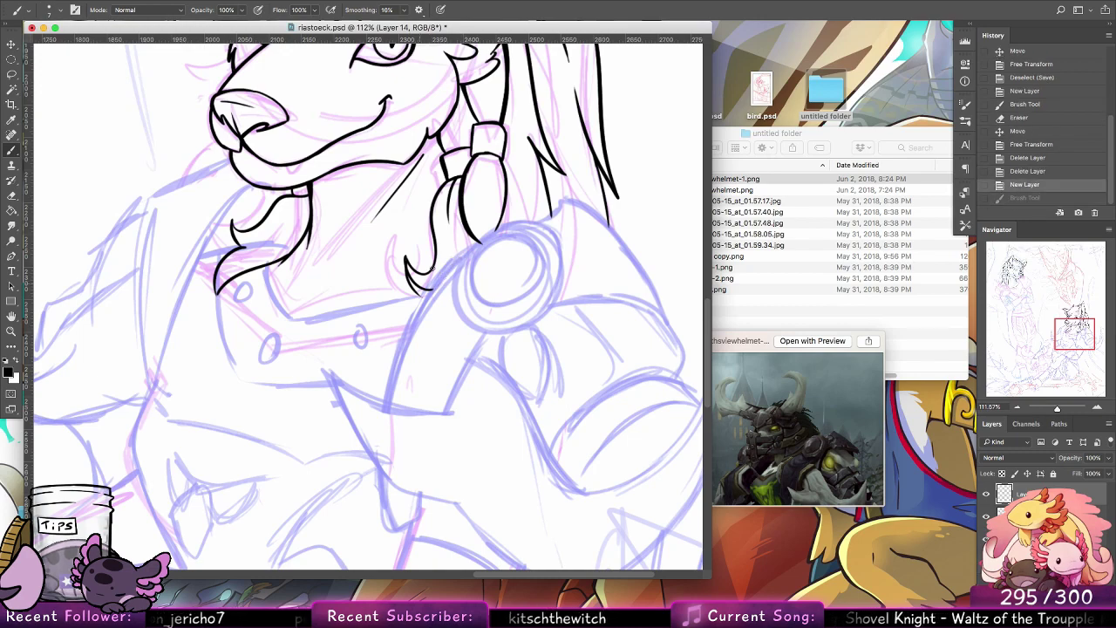
pyautogui.moveTo(526, 336); pyautogui.dragTo(518, 233)
pyautogui.moveTo(448, 300); pyautogui.dragTo(493, 268)
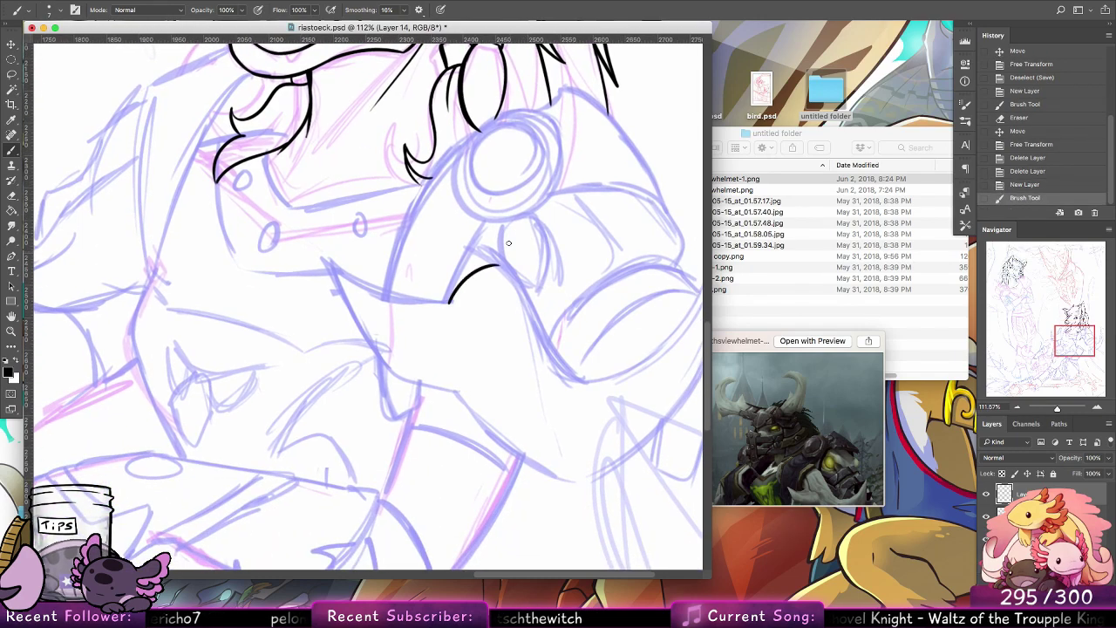
# Step: Re-ink the short curved armor edge below the shoulder disc and add the small angular notch and second contour above it
pyautogui.hotkey('ctrl', 'z')
pyautogui.moveTo(448, 300); pyautogui.dragTo(505, 270)
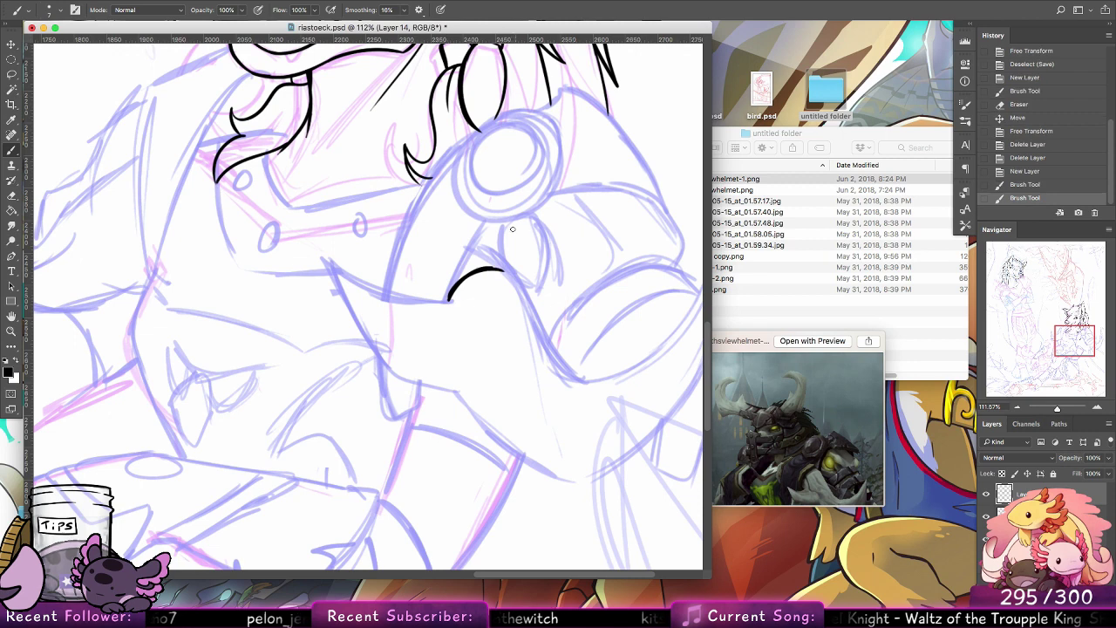
pyautogui.press('super+z')
pyautogui.moveTo(448, 300)
pyautogui.mouseDown()
pyautogui.moveTo(505, 270)
pyautogui.moveTo(485, 251)
pyautogui.moveTo(512, 271)
pyautogui.moveTo(506, 256)
pyautogui.moveTo(503, 269)
pyautogui.mouseUp()
pyautogui.press('super+z')
pyautogui.moveTo(503, 269); pyautogui.dragTo(507, 257)
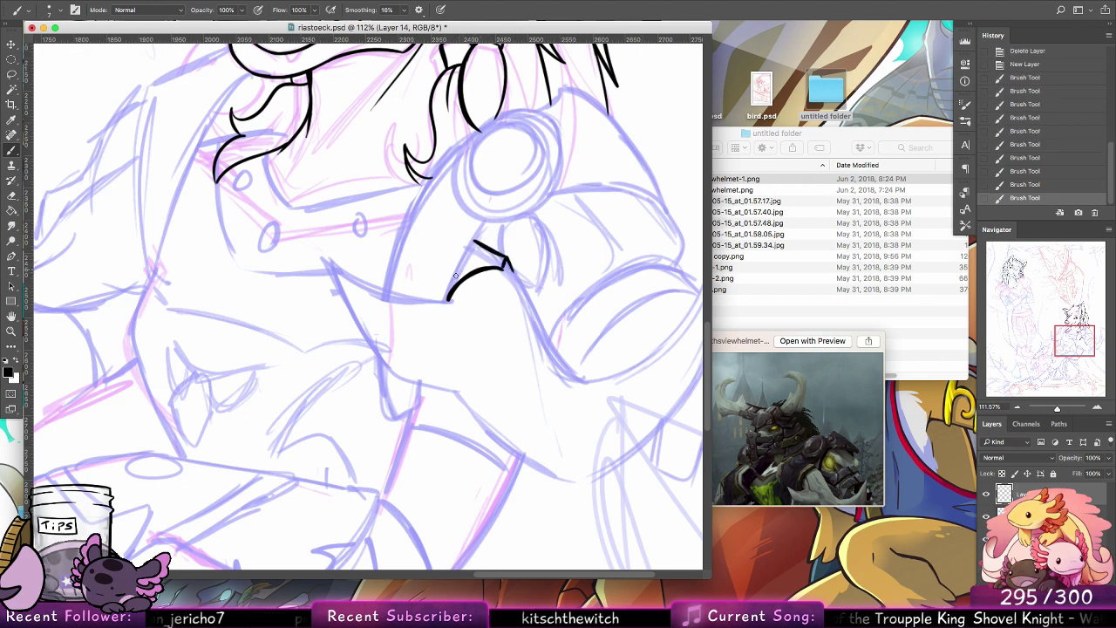
pyautogui.moveTo(447, 298); pyautogui.dragTo(498, 257)
pyautogui.press('super+z')
pyautogui.moveTo(447, 299)
pyautogui.mouseDown()
pyautogui.moveTo(503, 259)
pyautogui.moveTo(466, 246)
pyautogui.moveTo(513, 264)
pyautogui.mouseUp()
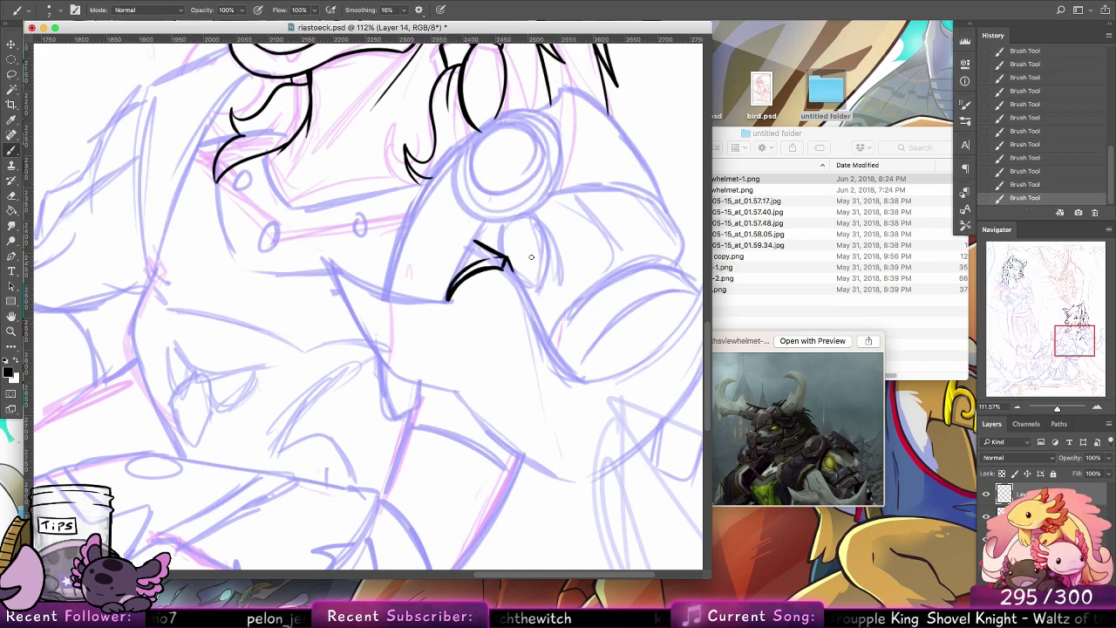
# Step: Ink the horn's inner contour sweeping down from the short armor edge to the low bend, redoing strokes as needed
pyautogui.moveTo(568, 308); pyautogui.dragTo(470, 281)
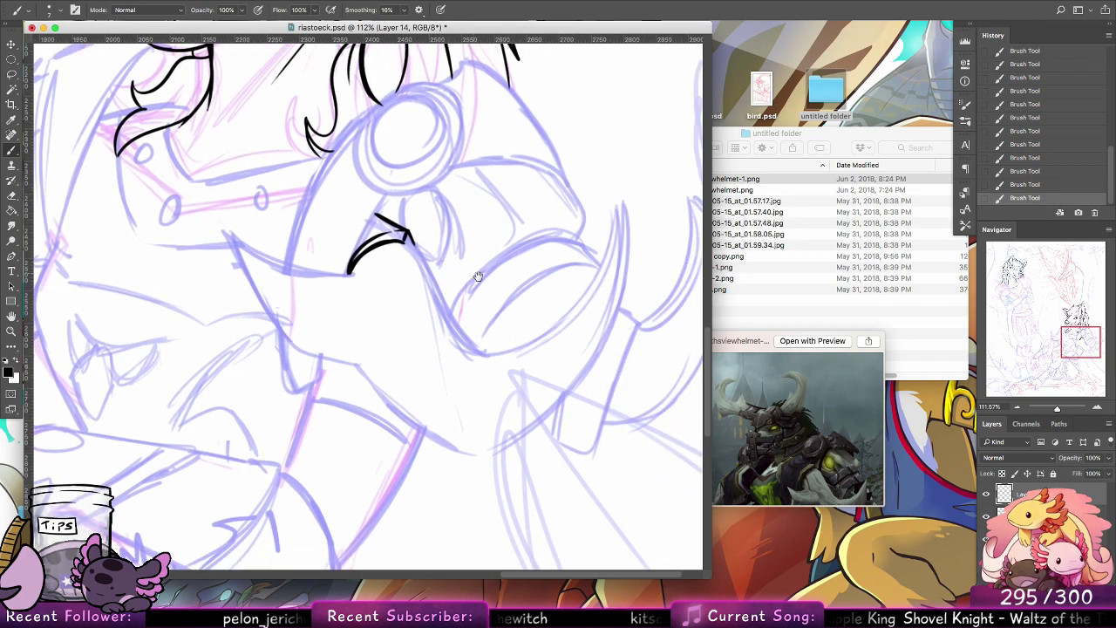
pyautogui.moveTo(401, 241)
pyautogui.mouseDown()
pyautogui.moveTo(428, 259)
pyautogui.moveTo(448, 303)
pyautogui.mouseUp()
pyautogui.press('super+z')
pyautogui.hotkey('ctrl', 'z')
pyautogui.press('super+z')
pyautogui.moveTo(430, 261); pyautogui.dragTo(466, 332)
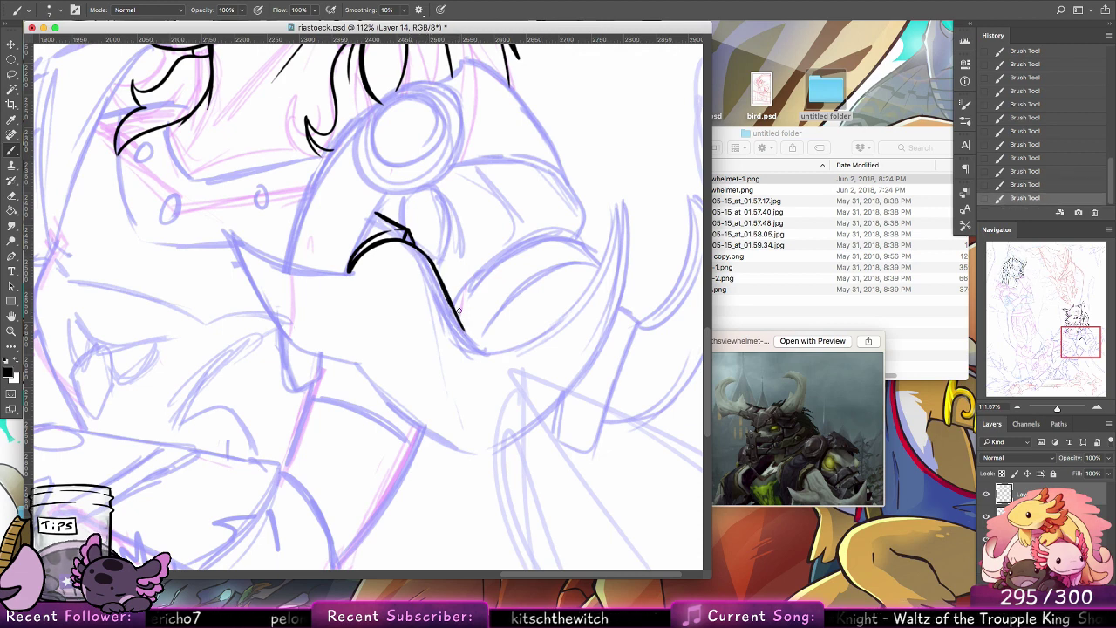
pyautogui.hotkey('ctrl', 'z')
pyautogui.moveTo(438, 282); pyautogui.dragTo(485, 353)
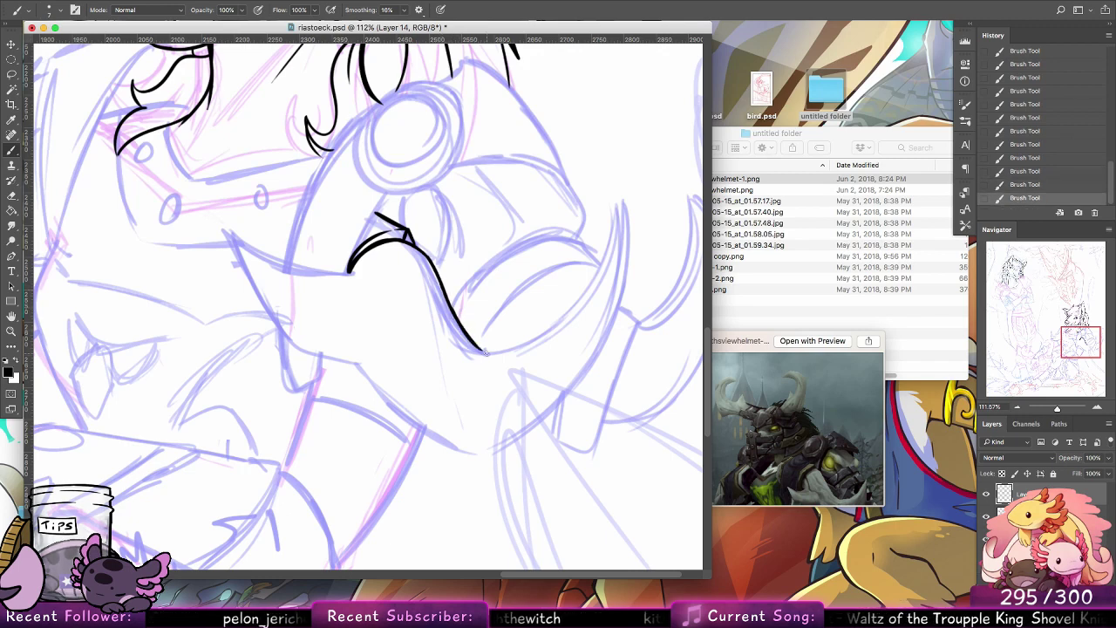
pyautogui.press('super+z')
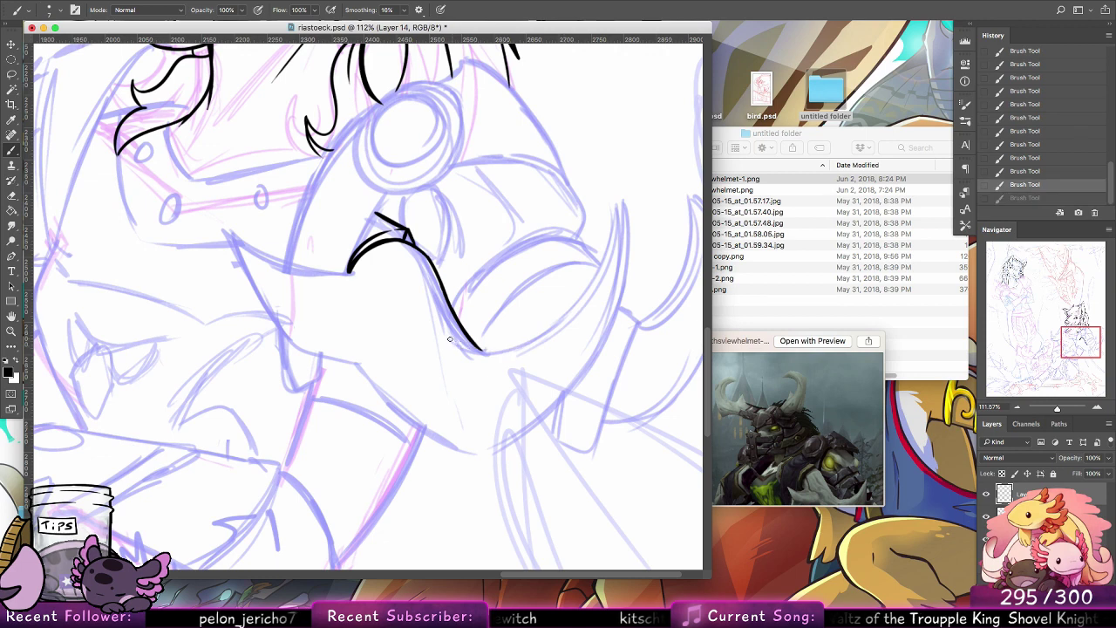
# Step: Ink the horn's inner curve from the low bend up to its pointed tip
pyautogui.moveTo(449, 338); pyautogui.dragTo(532, 344)
pyautogui.press('super+z')
pyautogui.moveTo(449, 340); pyautogui.dragTo(531, 344)
pyautogui.hotkey('ctrl', 'z')
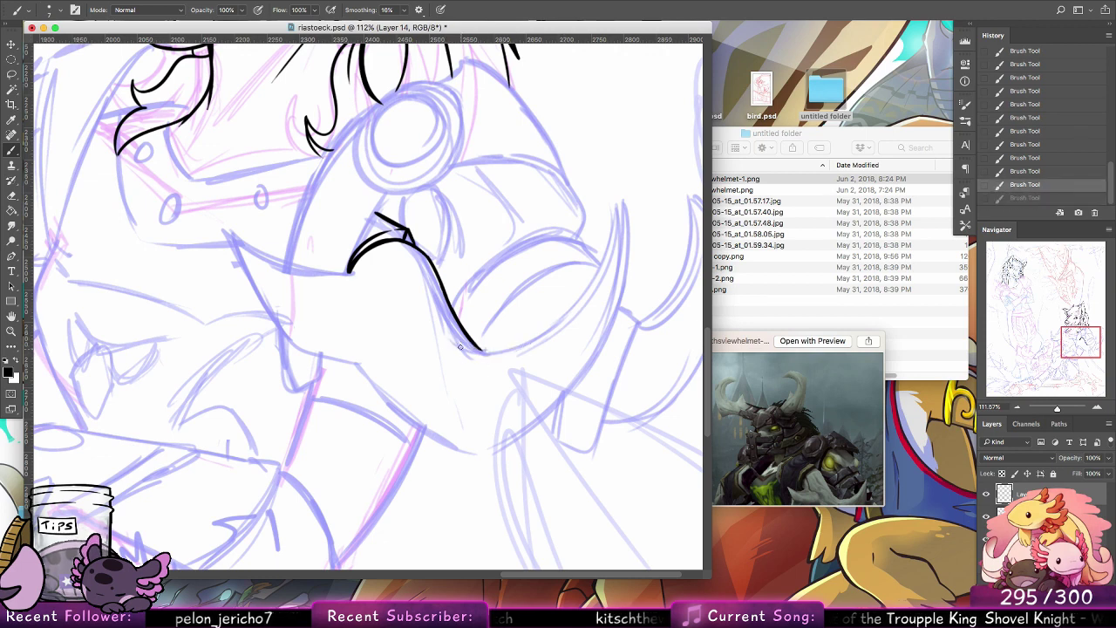
pyautogui.moveTo(459, 342)
pyautogui.mouseDown()
pyautogui.moveTo(522, 348)
pyautogui.moveTo(563, 318)
pyautogui.moveTo(609, 216)
pyautogui.moveTo(621, 284)
pyautogui.moveTo(602, 325)
pyautogui.mouseUp()
pyautogui.press('super+z')
pyautogui.press('super+z')
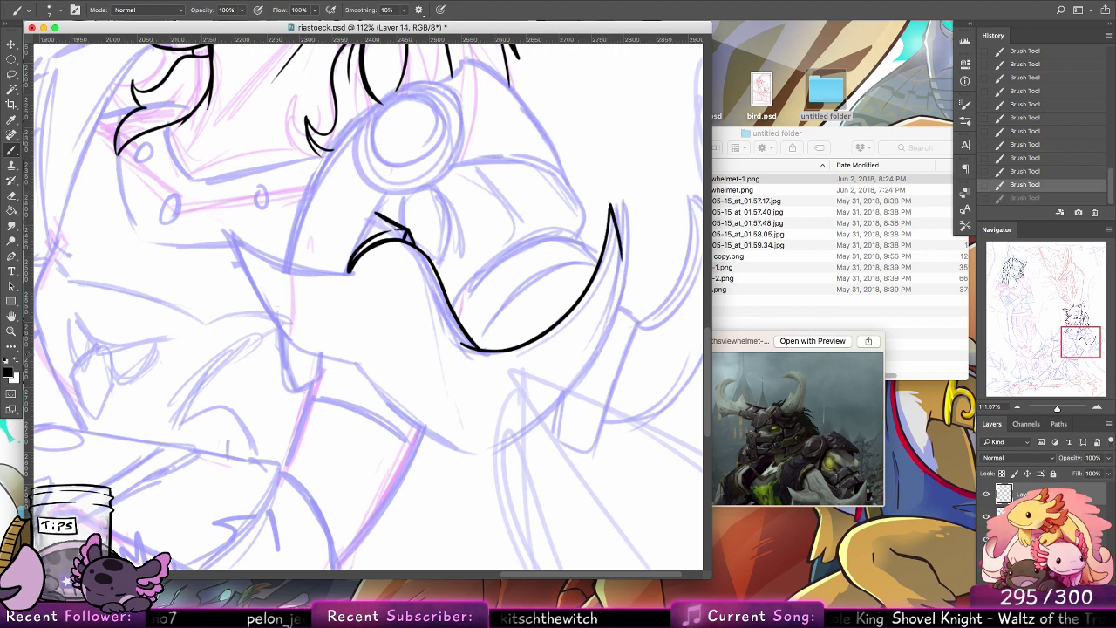
# Step: Rotate the canvas view to 75° and ink the first stretch of the horn's outer edge around its low bend
pyautogui.press('r')
pyautogui.moveTo(276, 193); pyautogui.dragTo(490, 147)
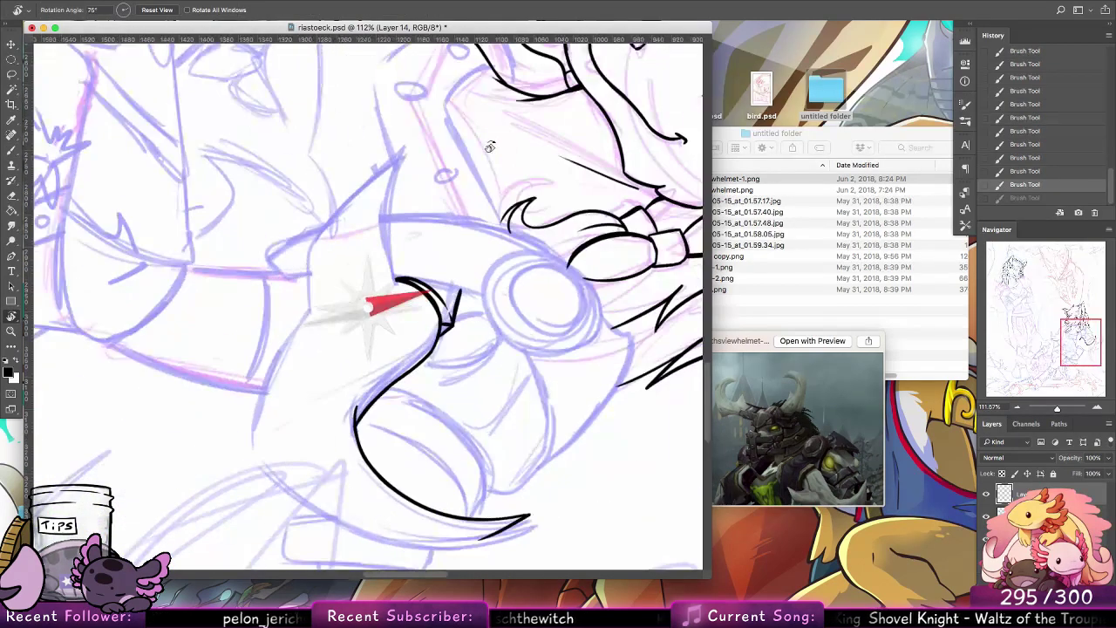
pyautogui.press('b')
pyautogui.moveTo(258, 443)
pyautogui.mouseDown()
pyautogui.moveTo(311, 309)
pyautogui.moveTo(278, 371)
pyautogui.mouseUp()
pyautogui.hotkey('ctrl', 'z')
pyautogui.hotkey('ctrl', 'z')
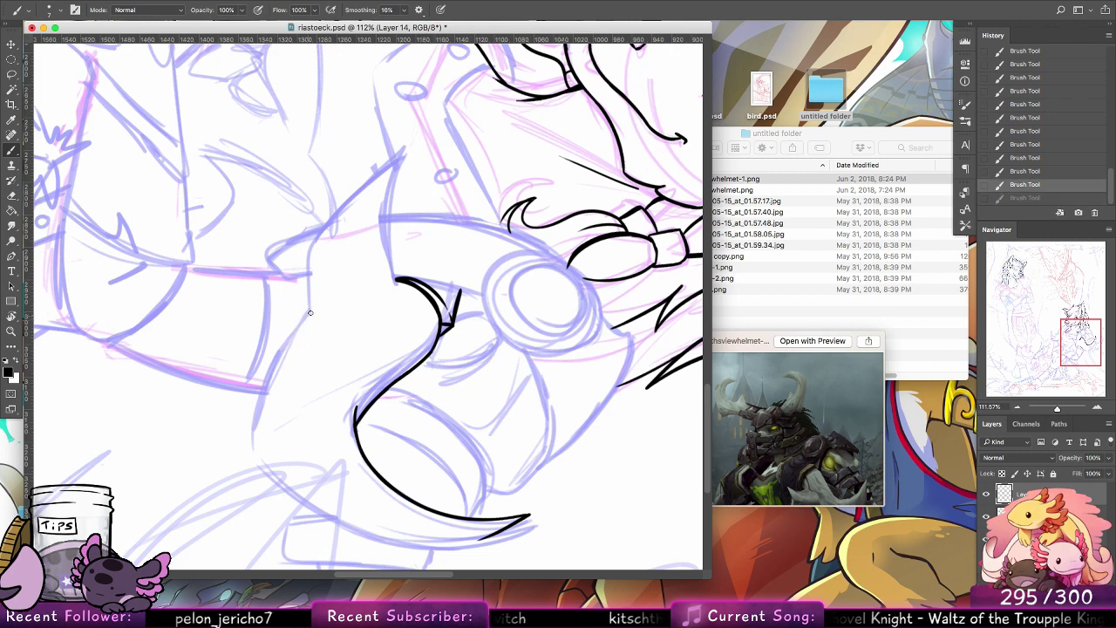
pyautogui.moveTo(312, 311)
pyautogui.mouseDown()
pyautogui.moveTo(256, 410)
pyautogui.moveTo(255, 451)
pyautogui.mouseUp()
pyautogui.hotkey('ctrl', 'z')
pyautogui.moveTo(256, 408)
pyautogui.mouseDown()
pyautogui.moveTo(255, 453)
pyautogui.moveTo(331, 516)
pyautogui.mouseUp()
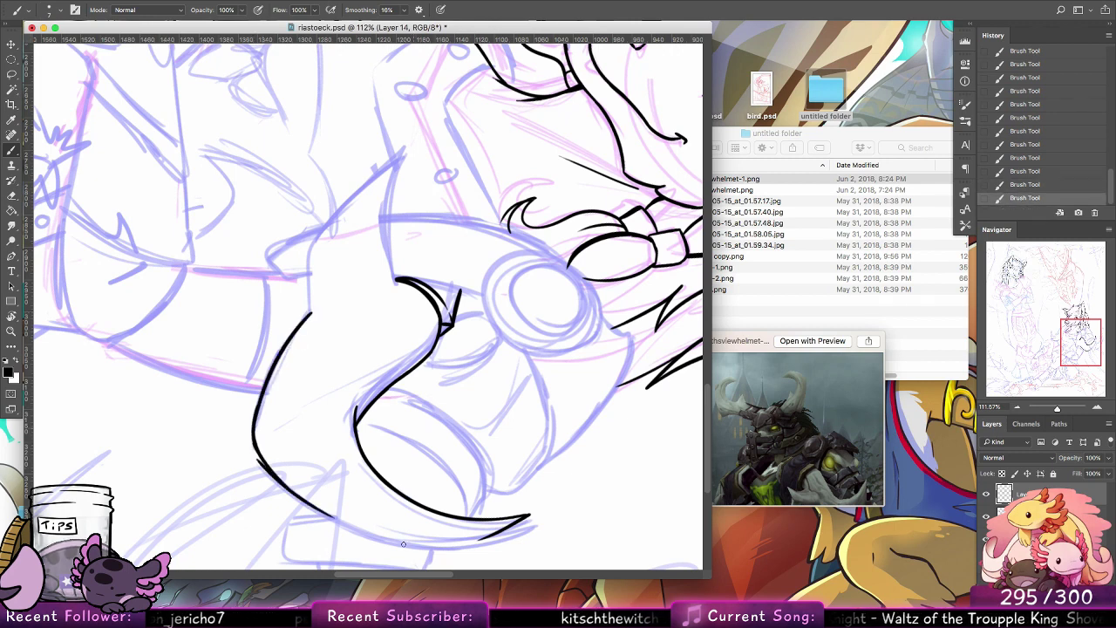
pyautogui.hotkey('ctrl', 'z')
# Step: Rotate the canvas view to 165° and extend the horn's outer edge along the middle of its curve
pyautogui.press('r')
pyautogui.moveTo(290, 252)
pyautogui.mouseDown()
pyautogui.moveTo(494, 220)
pyautogui.moveTo(472, 215)
pyautogui.mouseUp()
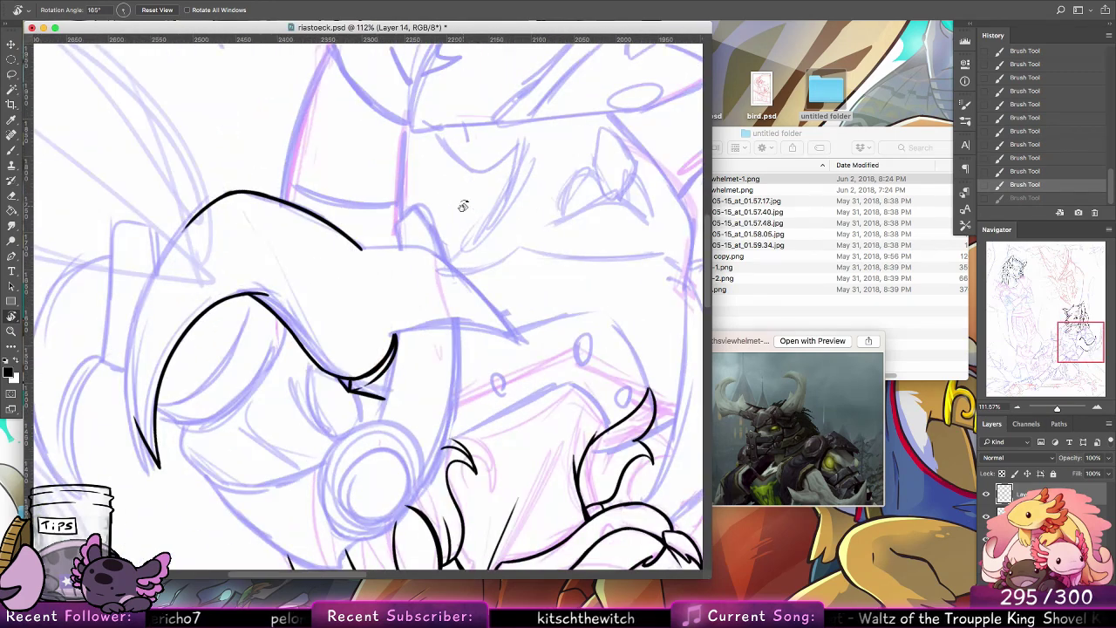
pyautogui.press('b')
pyautogui.press('space')
pyautogui.moveTo(351, 350); pyautogui.dragTo(488, 351)
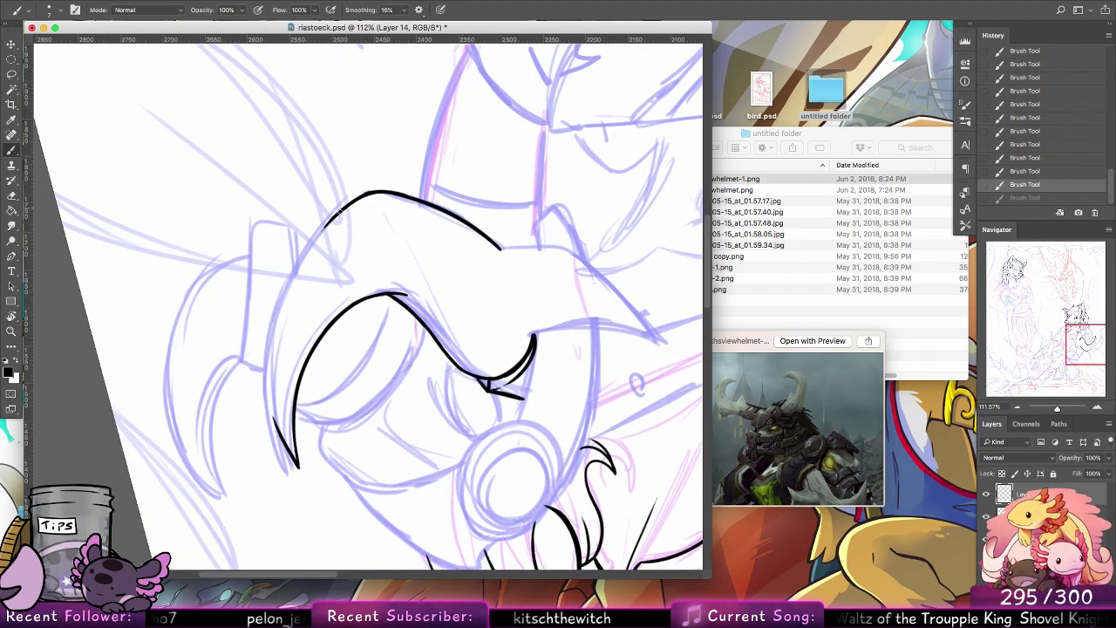
pyautogui.moveTo(340, 210); pyautogui.dragTo(287, 291)
pyautogui.moveTo(319, 232); pyautogui.dragTo(272, 332)
pyautogui.moveTo(298, 268); pyautogui.dragTo(271, 361)
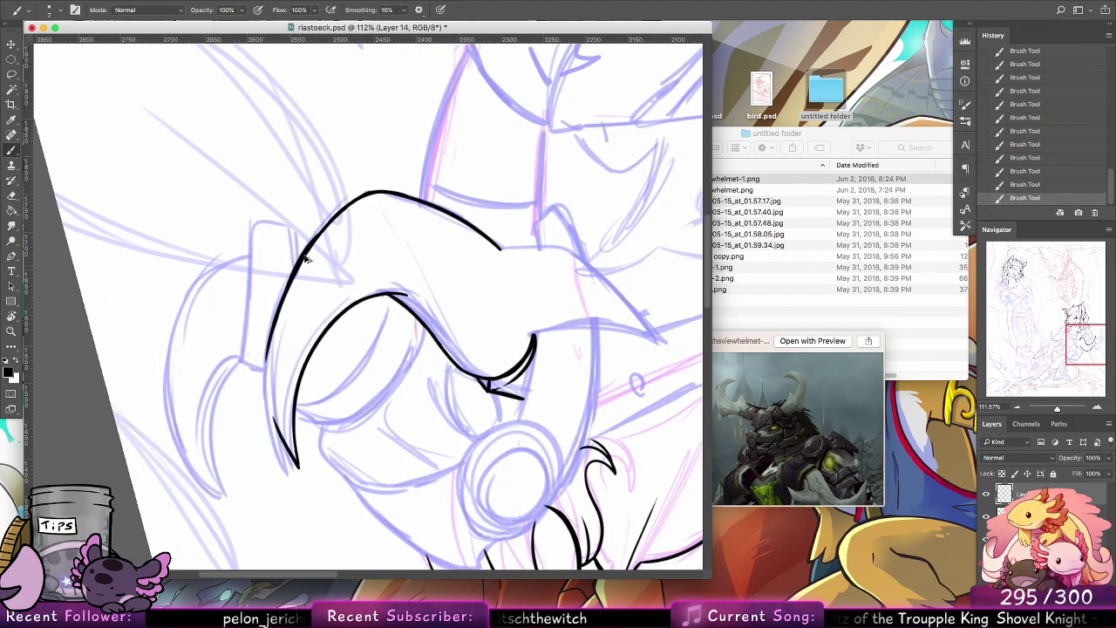
pyautogui.press('alt+super+z')
pyautogui.press('alt+super+z')
pyautogui.moveTo(305, 253); pyautogui.dragTo(270, 392)
pyautogui.moveTo(291, 277); pyautogui.dragTo(268, 404)
pyautogui.press('alt+super+z')
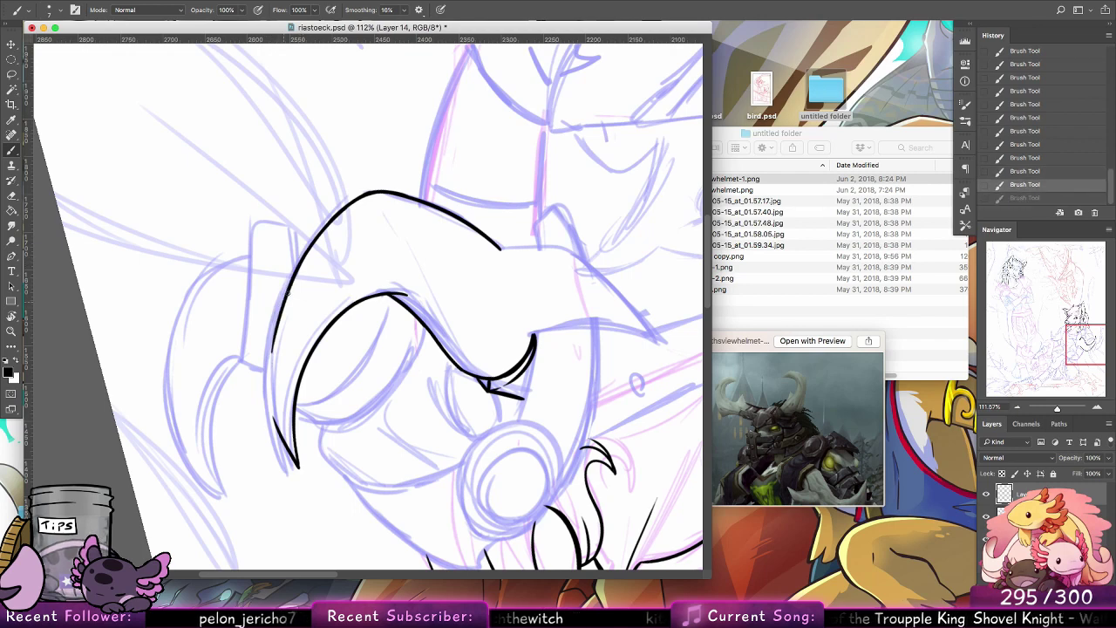
# Step: Finish inking the horn's outer edge so it meets the inner curve at the pointed tip
pyautogui.moveTo(284, 297); pyautogui.dragTo(271, 383)
pyautogui.moveTo(277, 330); pyautogui.dragTo(270, 401)
pyautogui.press('alt+super+z')
pyautogui.moveTo(275, 338); pyautogui.dragTo(271, 411)
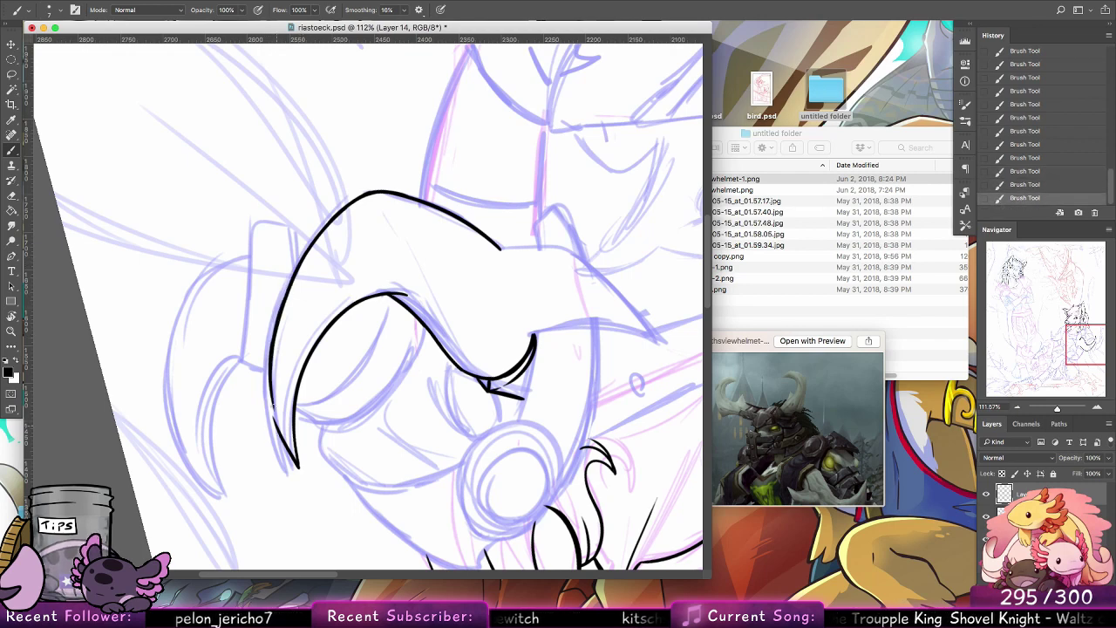
pyautogui.moveTo(270, 368); pyautogui.dragTo(279, 430)
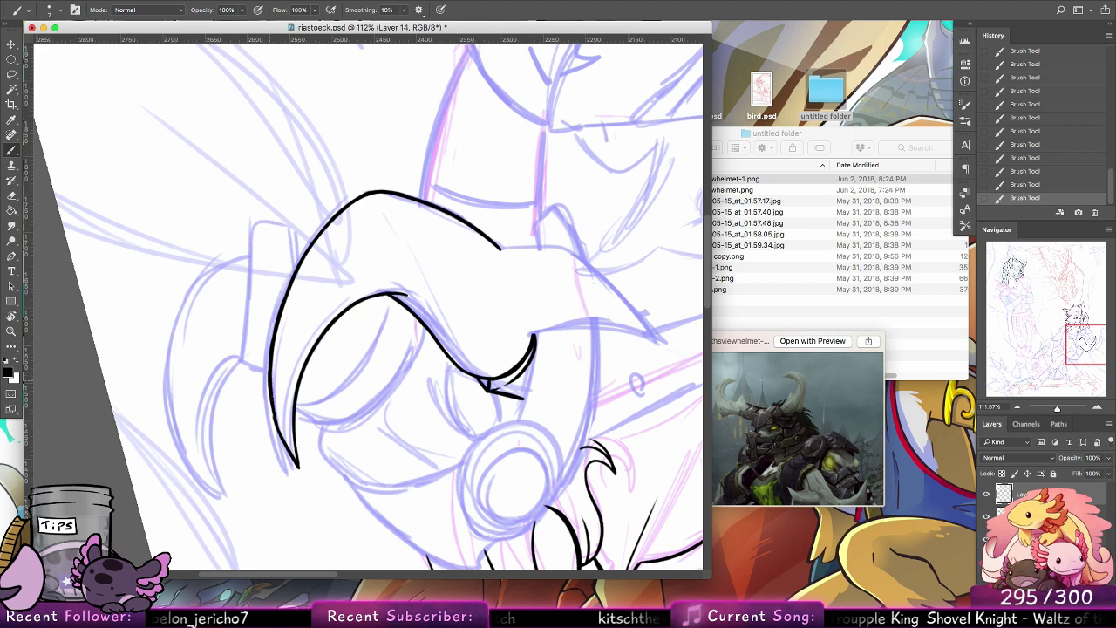
pyautogui.moveTo(271, 390)
pyautogui.mouseDown()
pyautogui.moveTo(299, 469)
pyautogui.moveTo(275, 405)
pyautogui.moveTo(300, 467)
pyautogui.moveTo(274, 408)
pyautogui.moveTo(297, 459)
pyautogui.mouseUp()
pyautogui.press('alt+super+z')
pyautogui.press('alt+super+z')
pyautogui.moveTo(274, 420); pyautogui.dragTo(270, 396)
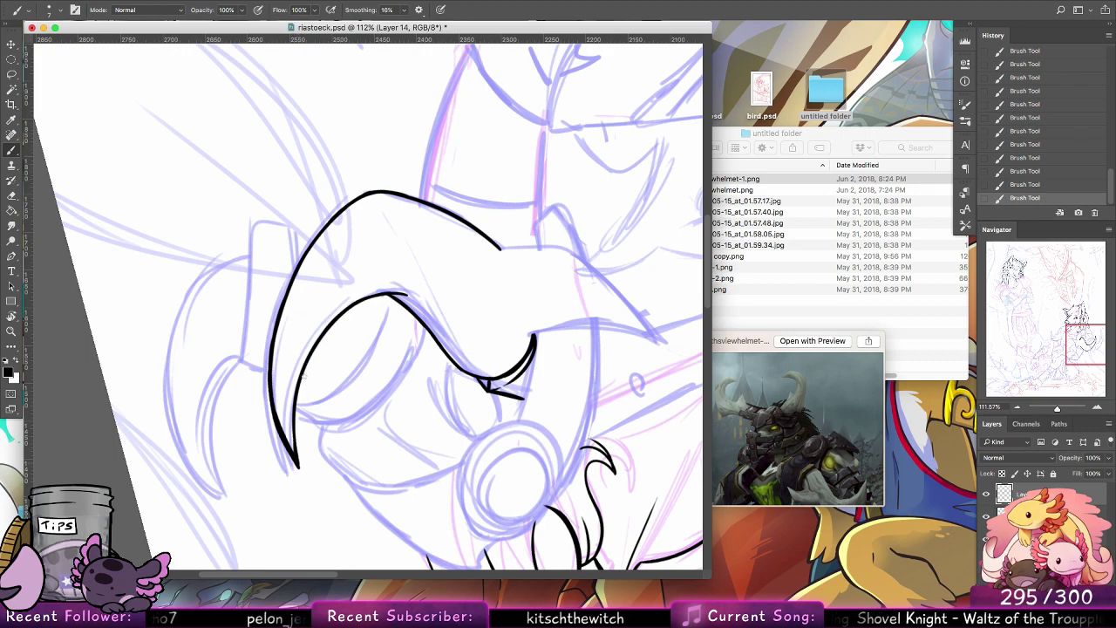
# Step: Reset the canvas rotation to 0° and ink the short straight armor edge rising from the horn's base toward the shoulder disc
pyautogui.doubleClick(10, 318)
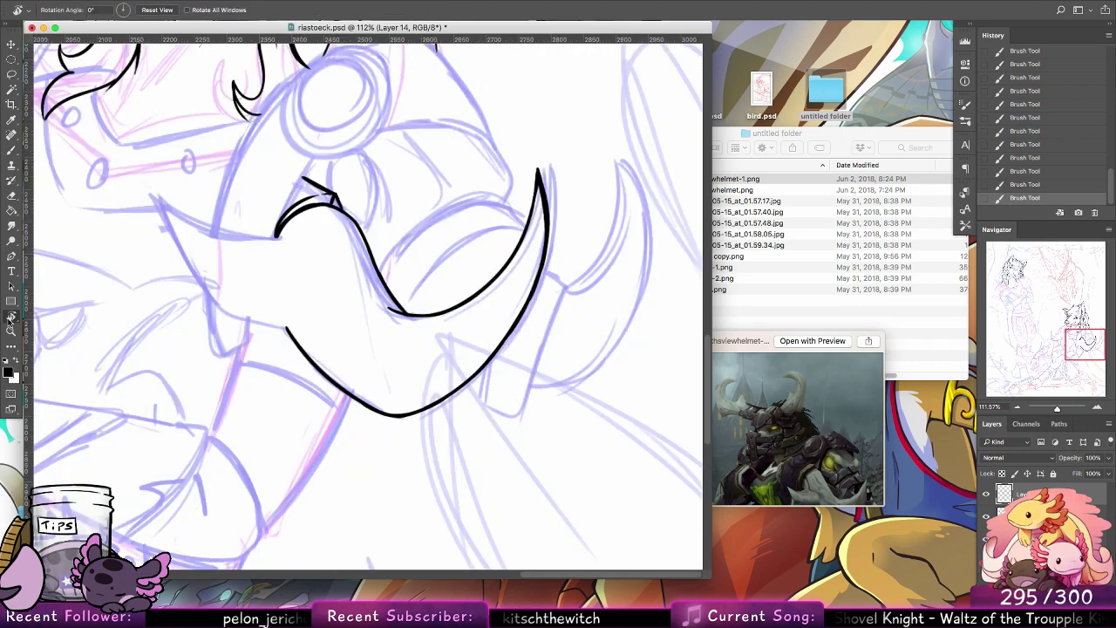
pyautogui.click(13, 151)
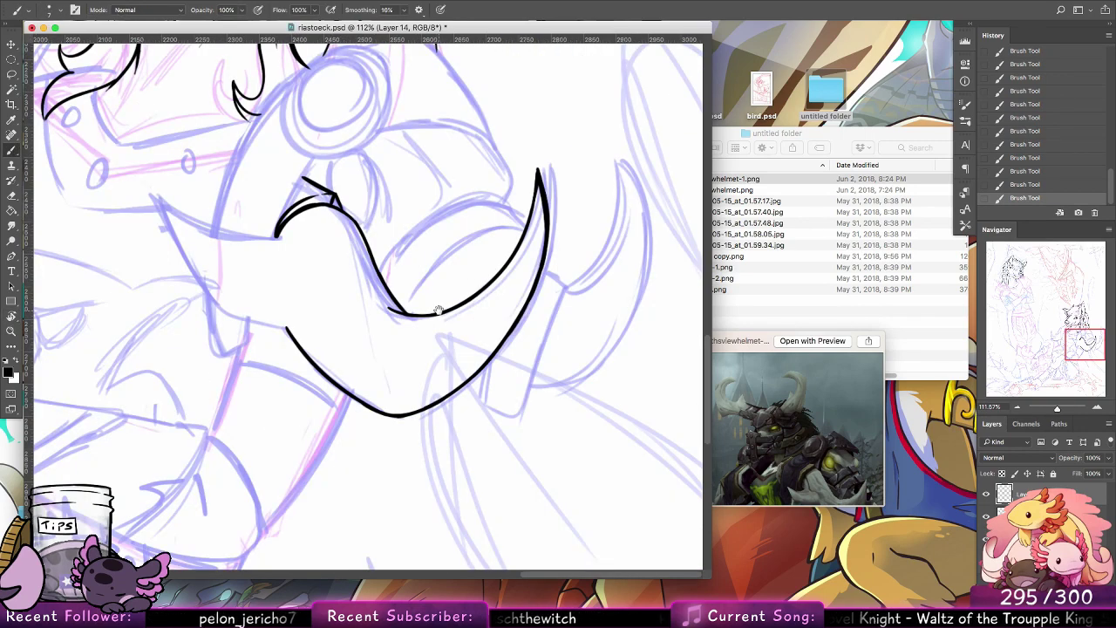
pyautogui.moveTo(470, 217); pyautogui.dragTo(482, 311)
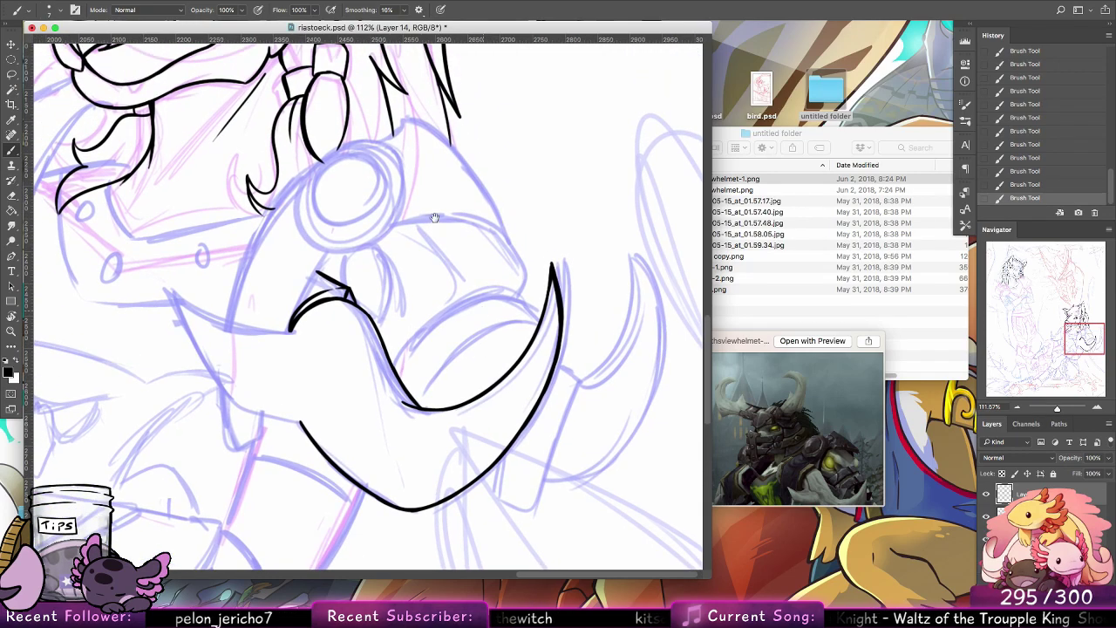
pyautogui.moveTo(406, 269); pyautogui.dragTo(433, 273)
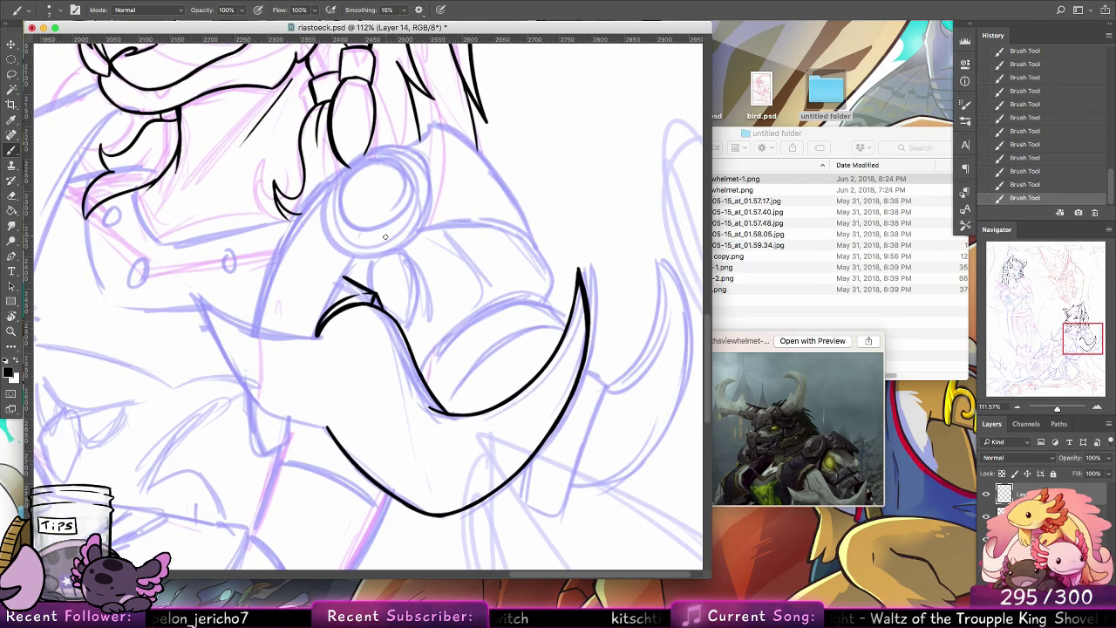
pyautogui.moveTo(325, 295); pyautogui.dragTo(316, 338)
pyautogui.moveTo(343, 264); pyautogui.dragTo(315, 334)
pyautogui.press('alt+super+z')
pyautogui.press('alt+super+z')
pyautogui.press('alt+super+z')
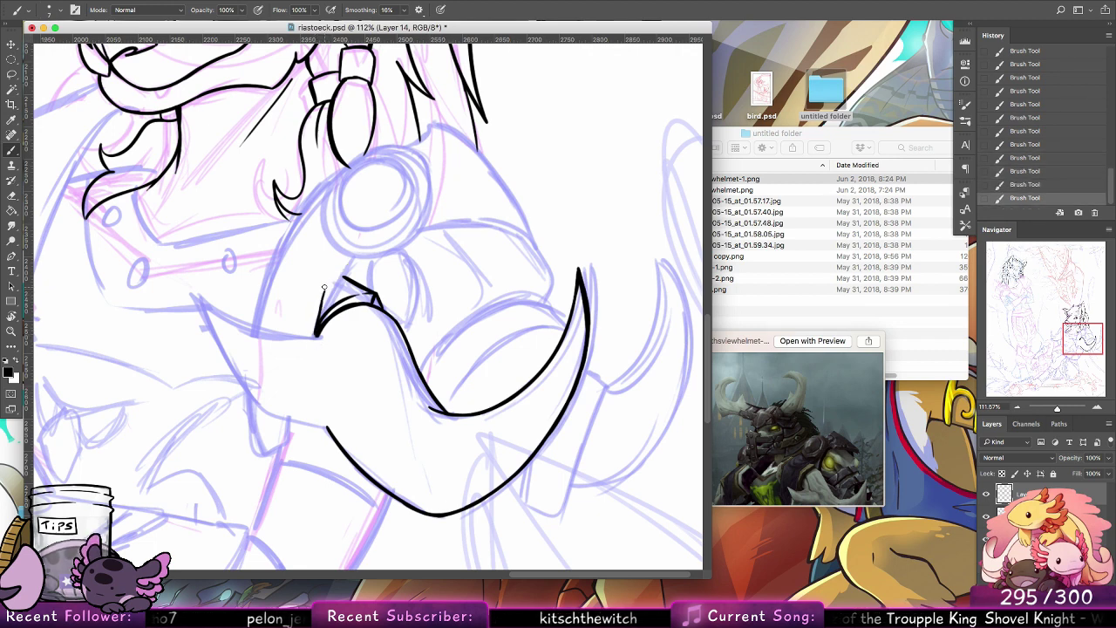
pyautogui.moveTo(326, 286); pyautogui.dragTo(316, 337)
pyautogui.press('alt+super+z')
pyautogui.press('alt+super+z')
pyautogui.moveTo(325, 291); pyautogui.dragTo(316, 333)
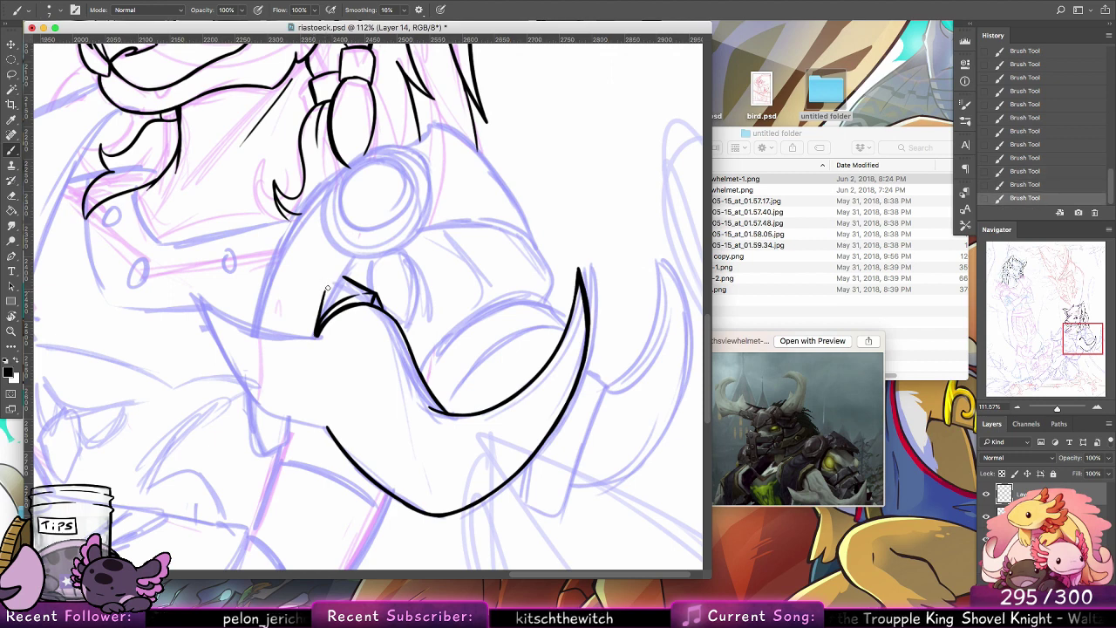
# Step: Ink the angular bracket's parallel outer edge, running from the horn's base up toward the underside of the shoulder disc
pyautogui.moveTo(326, 290)
pyautogui.mouseDown()
pyautogui.moveTo(362, 260)
pyautogui.moveTo(302, 335)
pyautogui.mouseUp()
pyautogui.press('alt+super+z')
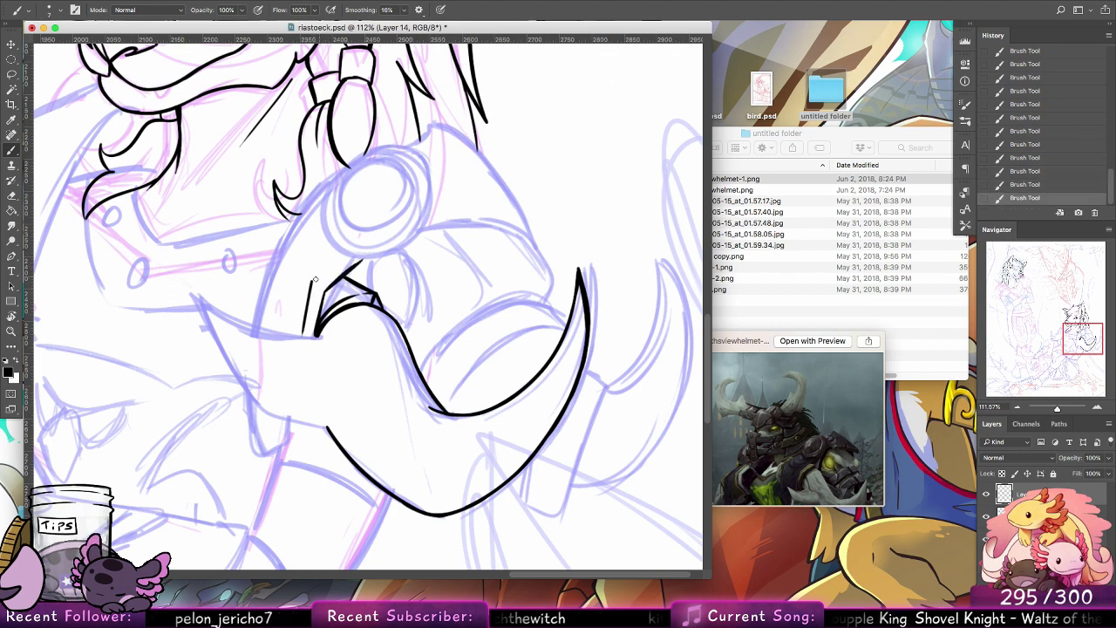
pyautogui.moveTo(315, 280); pyautogui.dragTo(353, 252)
pyautogui.hotkey('ctrl', 'z')
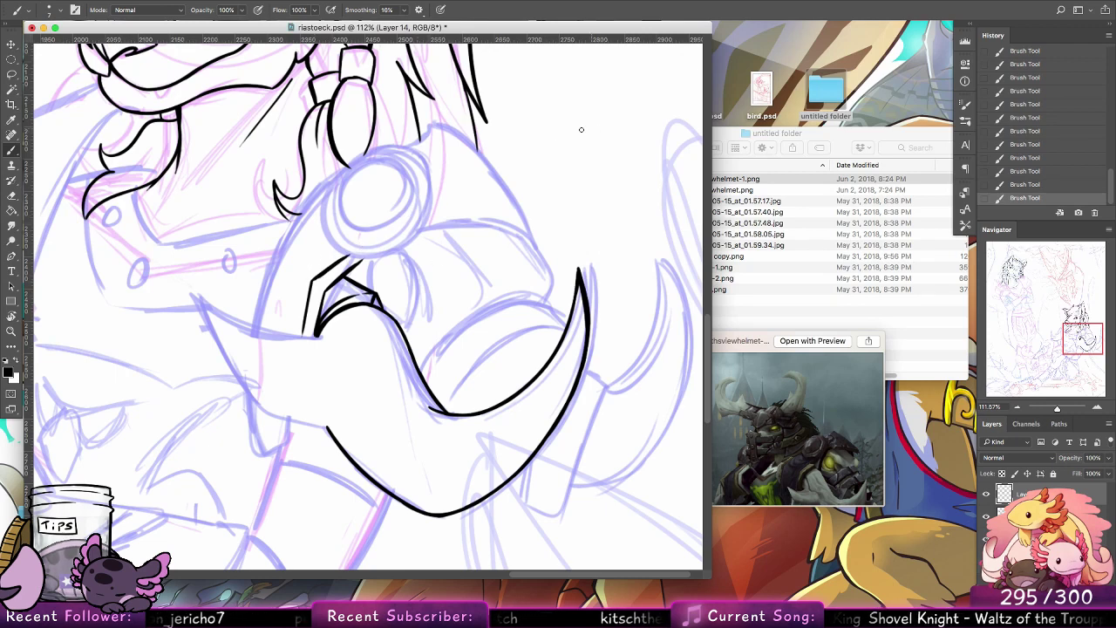
# Step: Ink the lower and right-hand arcs of the shoulder disc's outer rim
pyautogui.moveTo(343, 254)
pyautogui.mouseDown()
pyautogui.moveTo(393, 249)
pyautogui.moveTo(382, 250)
pyautogui.moveTo(441, 202)
pyautogui.moveTo(415, 268)
pyautogui.mouseUp()
pyautogui.hotkey('ctrl', 'z')
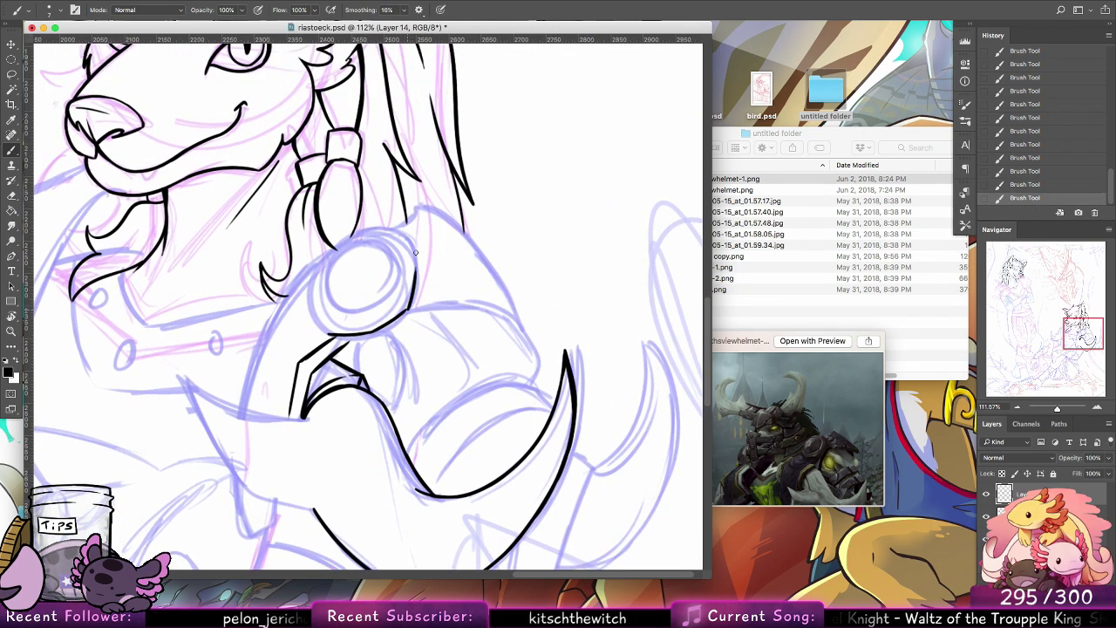
pyautogui.hotkey('ctrl', 'z')
pyautogui.moveTo(408, 312); pyautogui.dragTo(419, 253)
pyautogui.hotkey('ctrl', 'z')
pyautogui.moveTo(408, 312)
pyautogui.mouseDown()
pyautogui.moveTo(421, 248)
pyautogui.moveTo(419, 265)
pyautogui.moveTo(394, 223)
pyautogui.mouseUp()
pyautogui.hotkey('ctrl', 'z')
pyautogui.moveTo(419, 259)
pyautogui.mouseDown()
pyautogui.moveTo(393, 222)
pyautogui.moveTo(419, 260)
pyautogui.moveTo(410, 307)
pyautogui.mouseUp()
pyautogui.press('super+z')
# Step: Ink the left-hand arc of the shoulder disc's outer rim, replacing the first attempt
pyautogui.moveTo(334, 335); pyautogui.dragTo(305, 295)
pyautogui.press('super+z')
pyautogui.press('super+z')
pyautogui.moveTo(333, 335)
pyautogui.mouseDown()
pyautogui.moveTo(304, 298)
pyautogui.moveTo(308, 280)
pyautogui.mouseUp()
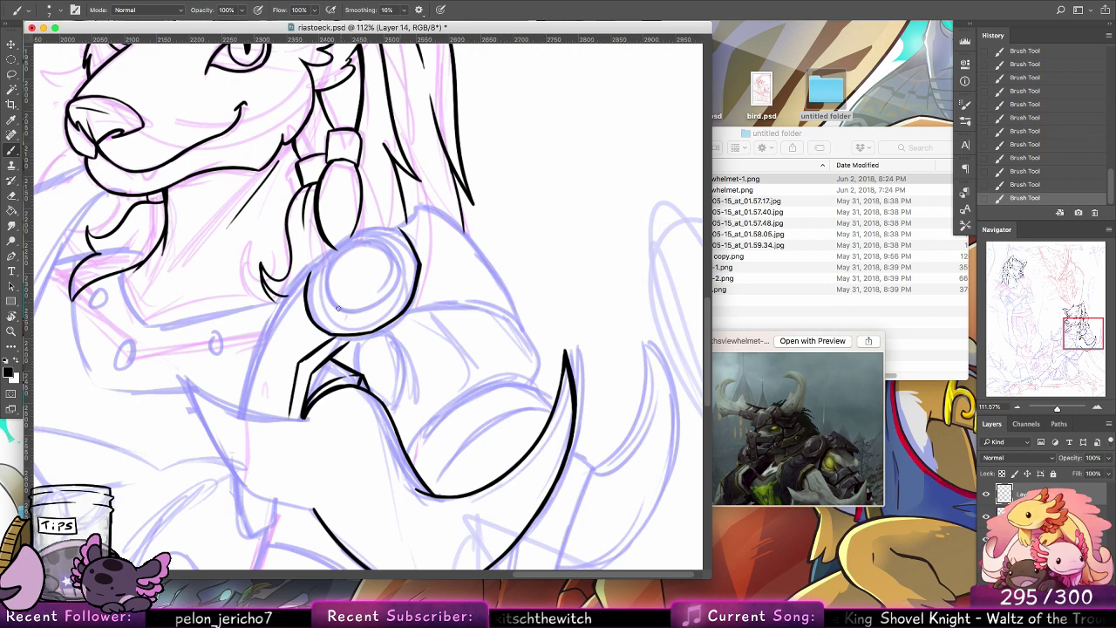
# Step: Add short divider marks across the shoulder disc's rim at its bottom and right side
pyautogui.moveTo(333, 334)
pyautogui.mouseDown()
pyautogui.moveTo(333, 314)
pyautogui.moveTo(371, 319)
pyautogui.mouseUp()
pyautogui.press('super+z')
pyautogui.press('super+z')
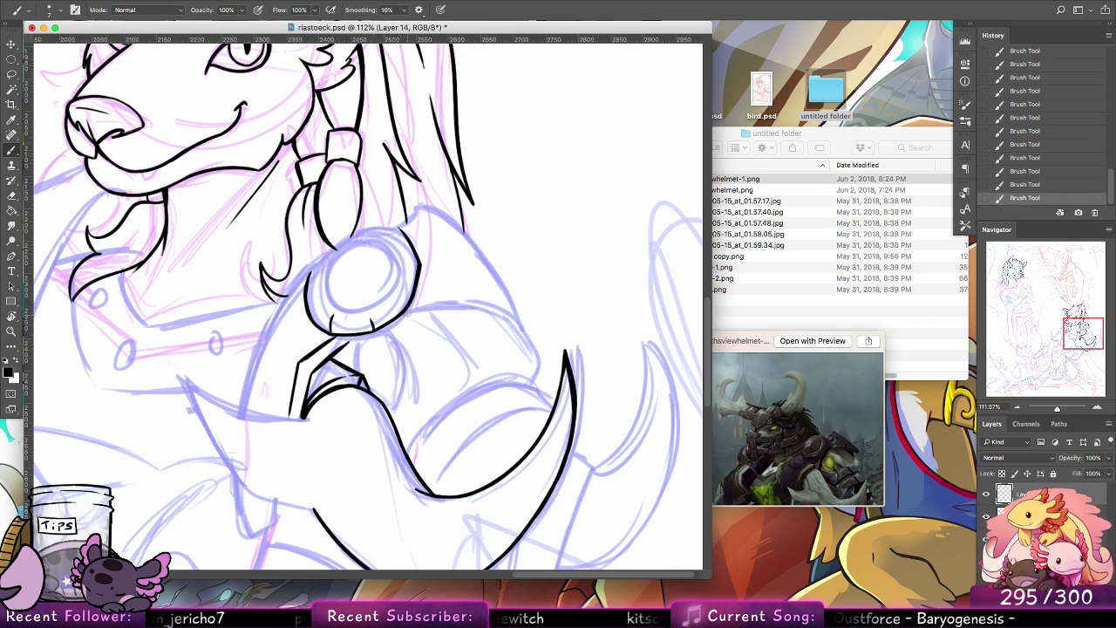
pyautogui.moveTo(418, 265); pyautogui.dragTo(404, 262)
pyautogui.press('super+z')
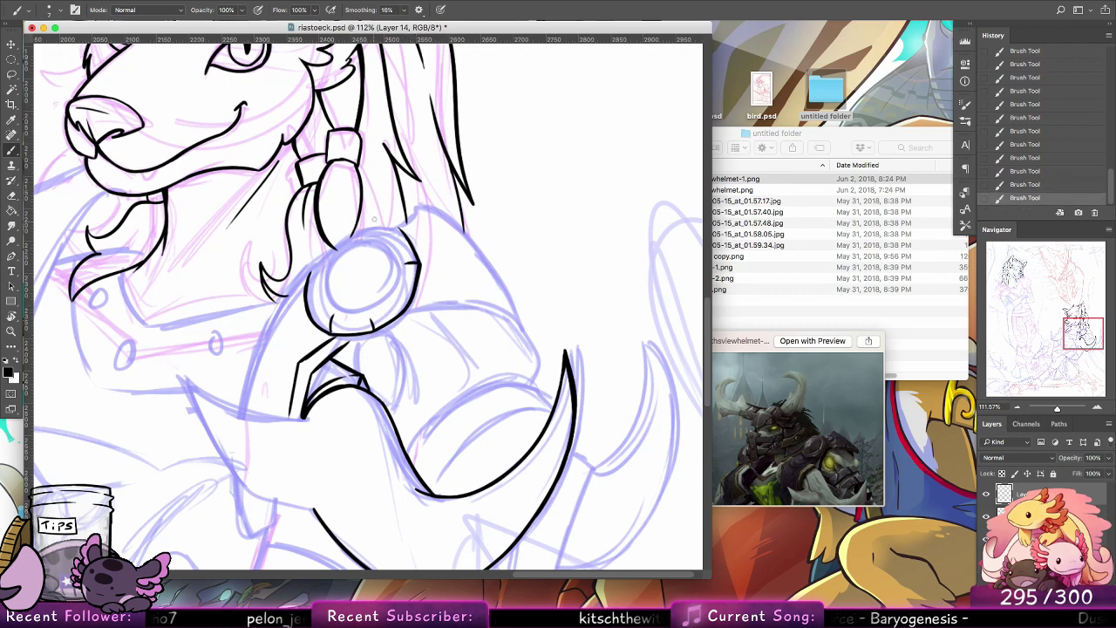
# Step: Ink the shoulder disc's inner ring and close the small rim segment at its bottom
pyautogui.moveTo(335, 314)
pyautogui.mouseDown()
pyautogui.moveTo(398, 303)
pyautogui.moveTo(368, 314)
pyautogui.moveTo(402, 273)
pyautogui.mouseUp()
pyautogui.hotkey('ctrl', 'z')
pyautogui.hotkey('ctrl', 'z')
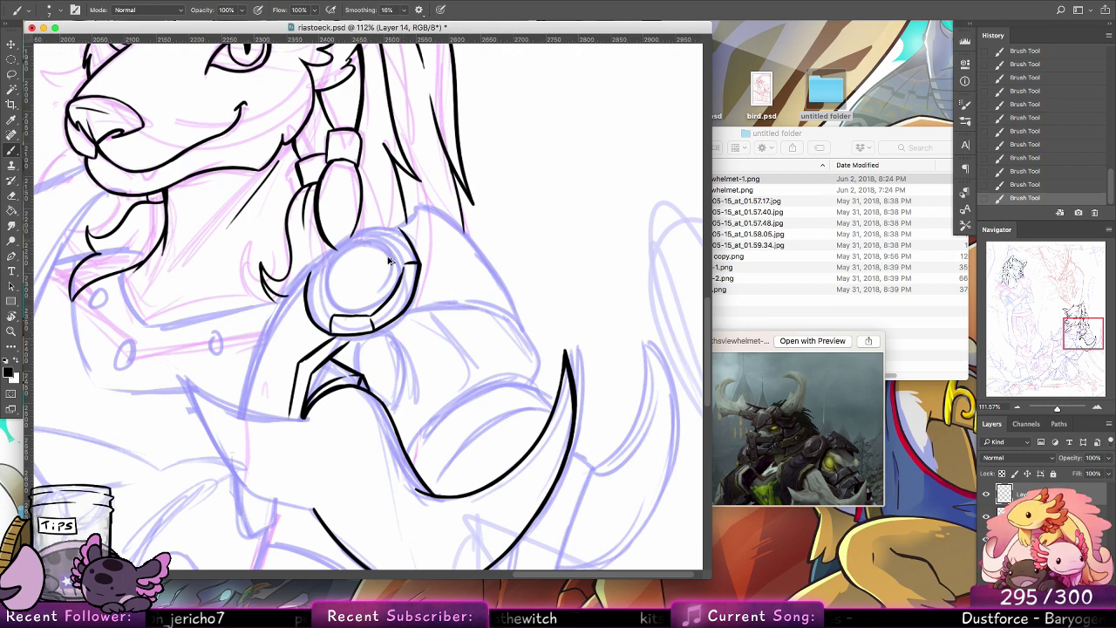
pyautogui.press('super+z')
pyautogui.moveTo(351, 315)
pyautogui.mouseDown()
pyautogui.moveTo(323, 303)
pyautogui.moveTo(325, 252)
pyautogui.moveTo(320, 292)
pyautogui.moveTo(342, 244)
pyautogui.moveTo(320, 282)
pyautogui.moveTo(382, 217)
pyautogui.moveTo(333, 257)
pyautogui.moveTo(421, 225)
pyautogui.moveTo(383, 235)
pyautogui.moveTo(402, 275)
pyautogui.mouseUp()
pyautogui.press('alt+super+z')
pyautogui.press('alt+super+z')
pyautogui.press('alt+super+z')
pyautogui.moveTo(322, 281); pyautogui.dragTo(342, 316)
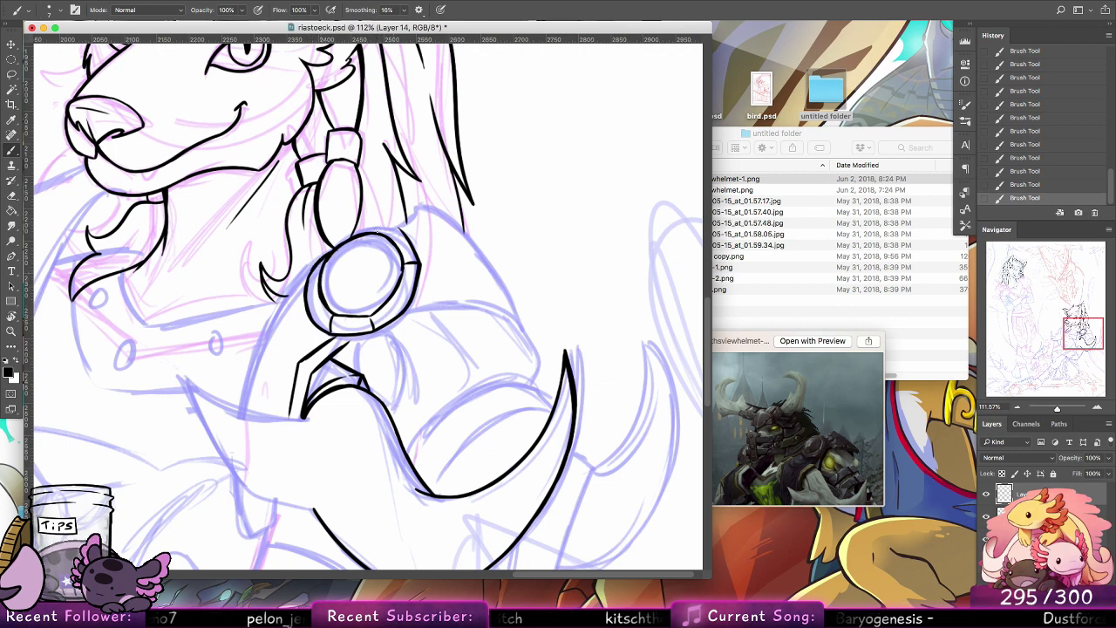
# Step: Redraw the upper-left arc to close the shoulder disc's outer rim beneath the braid
pyautogui.press('alt+super+z')
pyautogui.press('alt+super+z')
pyautogui.moveTo(308, 280); pyautogui.dragTo(372, 229)
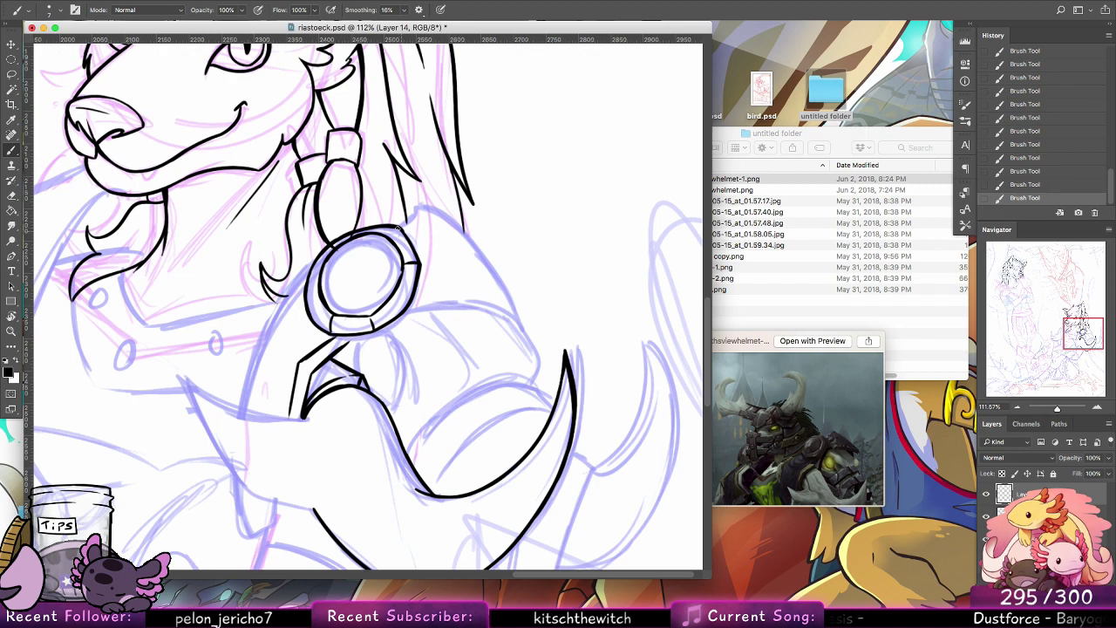
pyautogui.scroll(-5, 419, 251)
pyautogui.hscroll(-5, 419, 251)
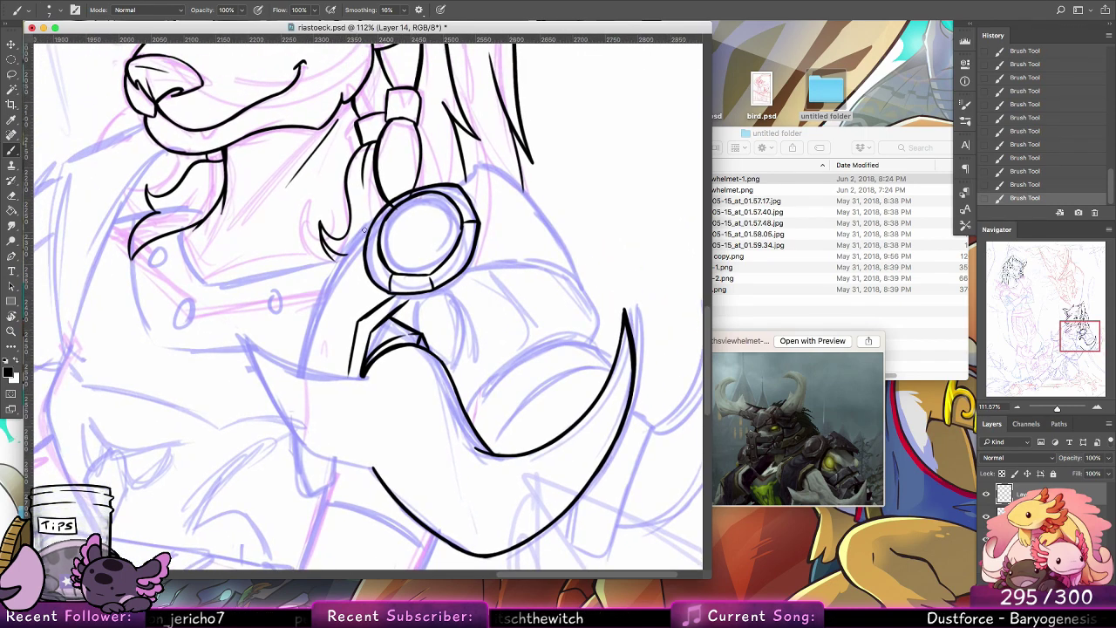
# Step: Ink the outer curved edge of the shoulder armor strap from the disc down toward the horn, replacing the first attempt
pyautogui.moveTo(372, 222); pyautogui.dragTo(329, 279)
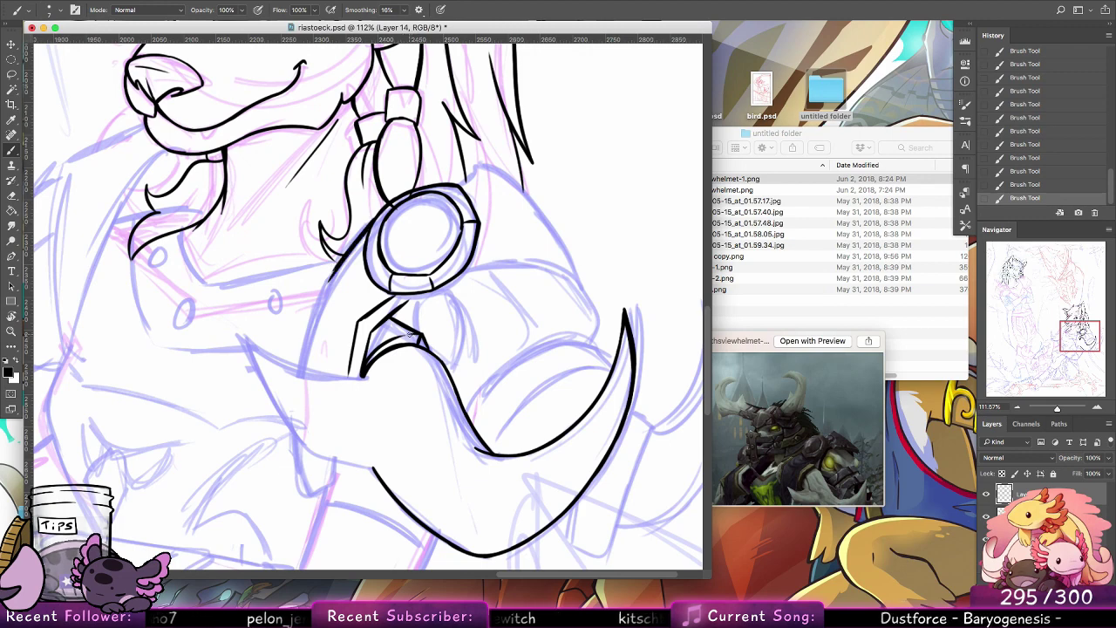
pyautogui.scroll(-2, 410, 334)
pyautogui.hscroll(-3, 409, 335)
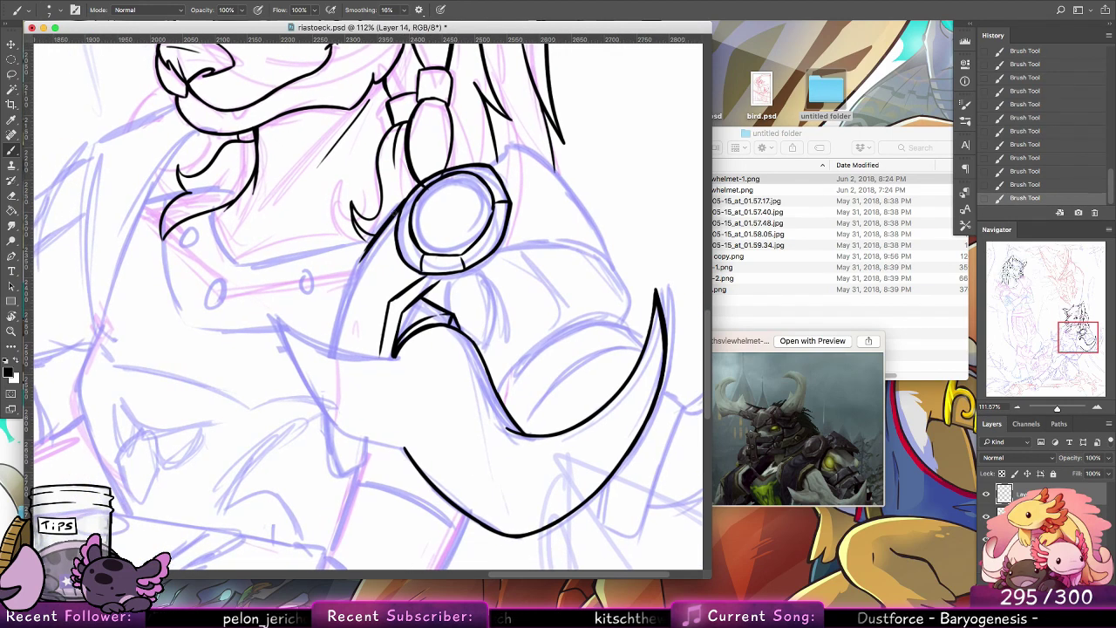
pyautogui.press('super+z')
pyautogui.moveTo(375, 237); pyautogui.dragTo(340, 322)
pyautogui.moveTo(353, 279); pyautogui.dragTo(336, 350)
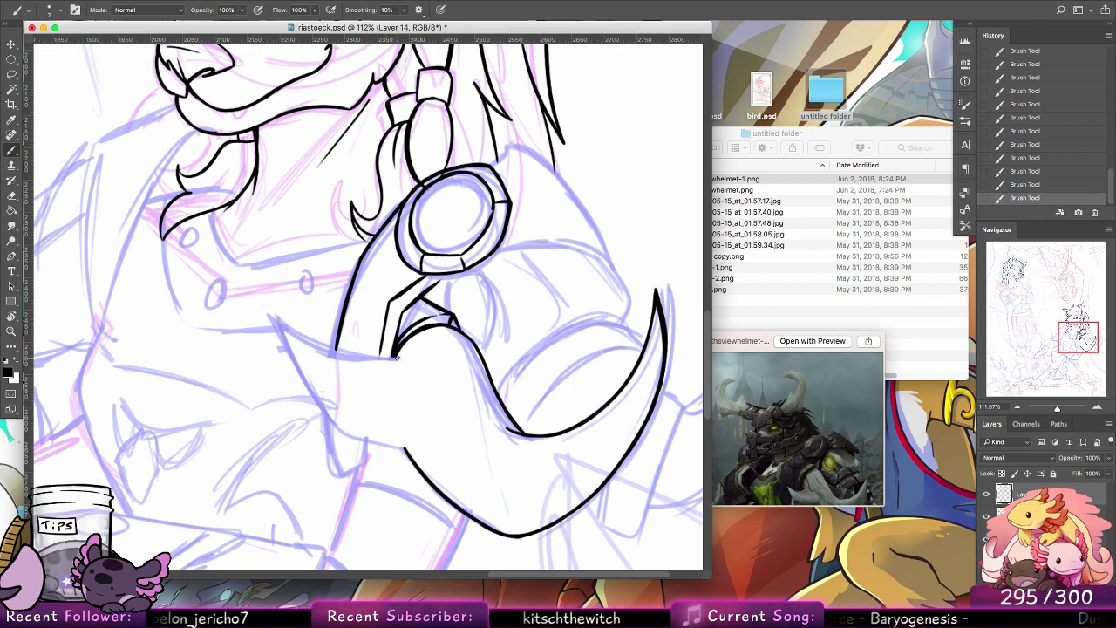
# Step: Ink the short left-hand horn tip with an upper curve and a lower edge running toward the large horn's underside
pyautogui.moveTo(398, 355); pyautogui.dragTo(320, 336)
pyautogui.press('super+z')
pyautogui.moveTo(397, 357)
pyautogui.mouseDown()
pyautogui.moveTo(373, 370)
pyautogui.moveTo(302, 335)
pyautogui.moveTo(293, 318)
pyautogui.moveTo(301, 375)
pyautogui.mouseUp()
pyautogui.moveTo(296, 331)
pyautogui.mouseDown()
pyautogui.moveTo(311, 392)
pyautogui.moveTo(373, 429)
pyautogui.mouseUp()
pyautogui.press('super+z')
pyautogui.moveTo(304, 374); pyautogui.dragTo(403, 445)
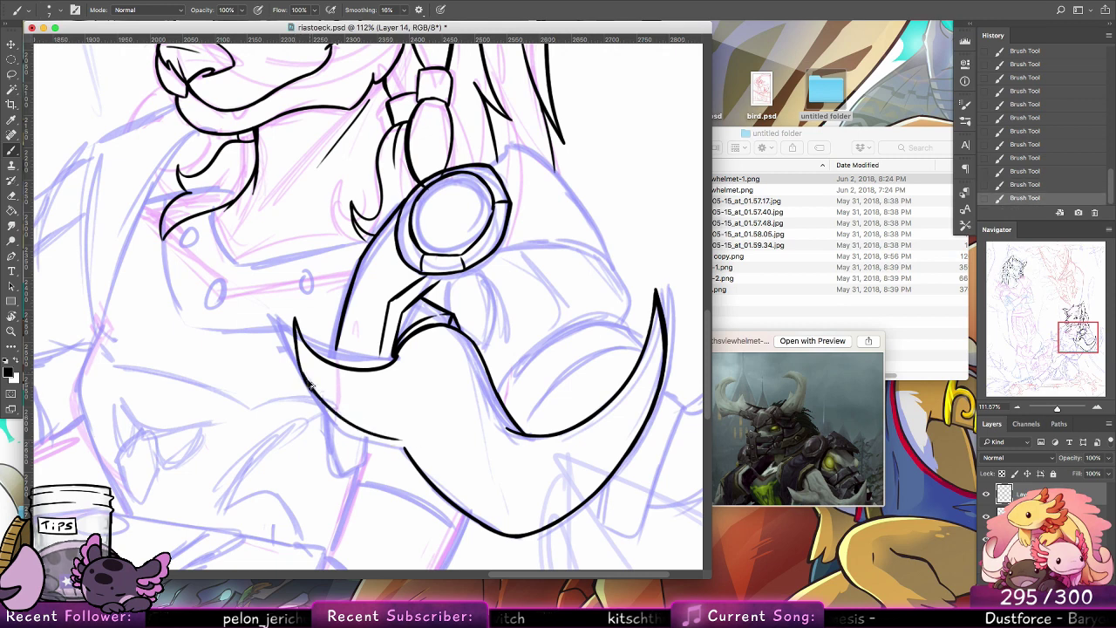
pyautogui.press('super+z')
pyautogui.moveTo(302, 369); pyautogui.dragTo(384, 440)
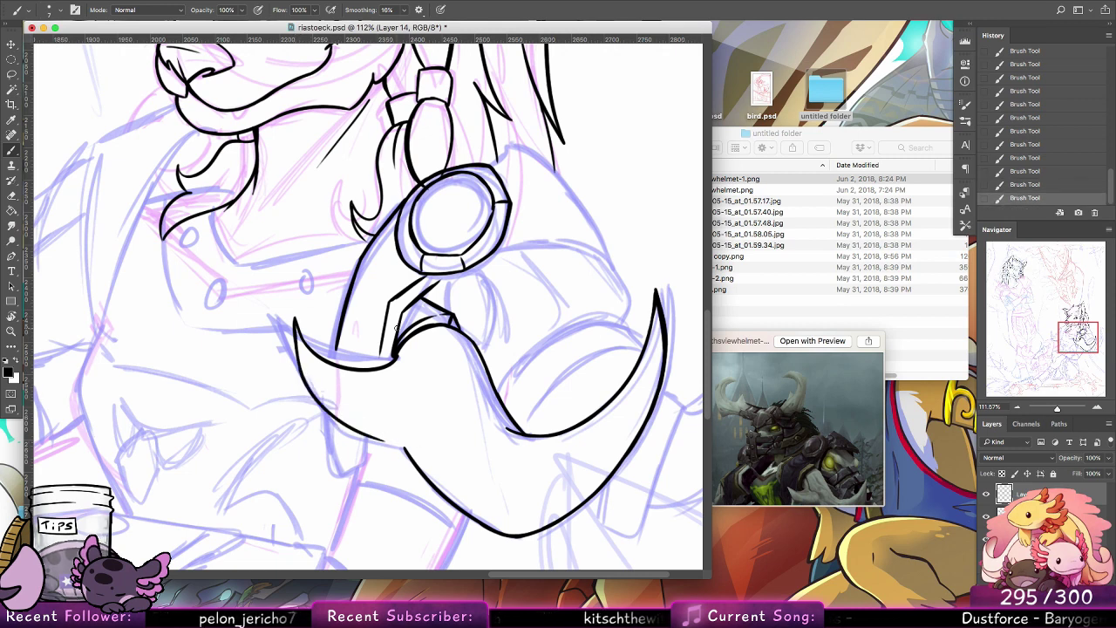
# Step: Lasso the inked shoulder disc, clear its linework down to the sketch, and deselect
pyautogui.click(11, 73)
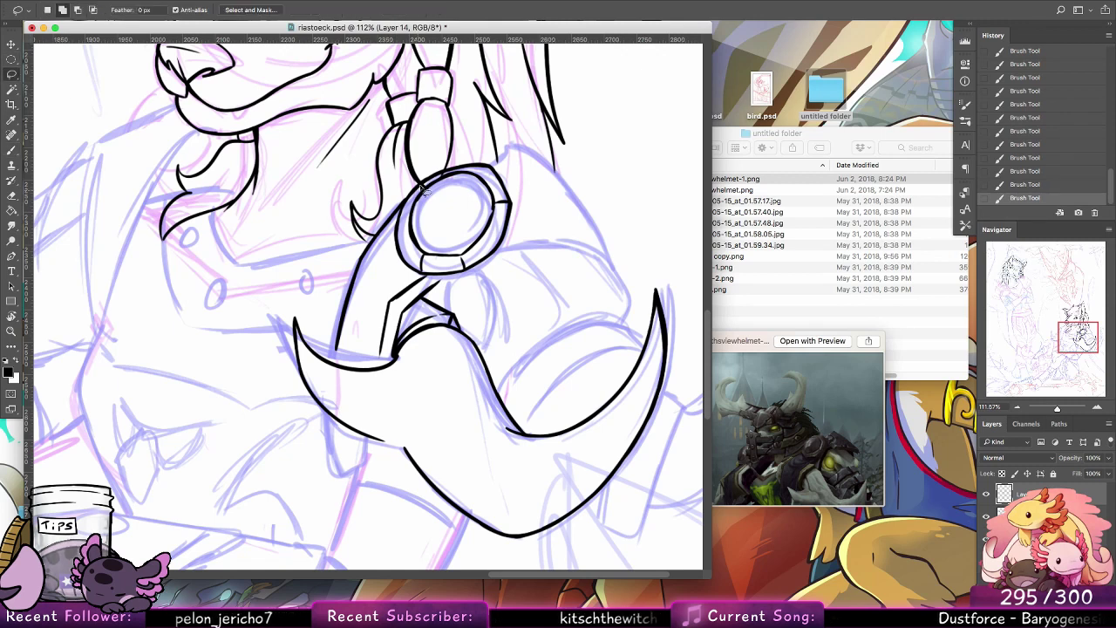
pyautogui.moveTo(405, 194)
pyautogui.mouseDown()
pyautogui.moveTo(406, 284)
pyautogui.moveTo(436, 279)
pyautogui.moveTo(488, 144)
pyautogui.mouseUp()
pyautogui.press('Delete')
pyautogui.hotkey('ctrl', 'd')
pyautogui.press('b')
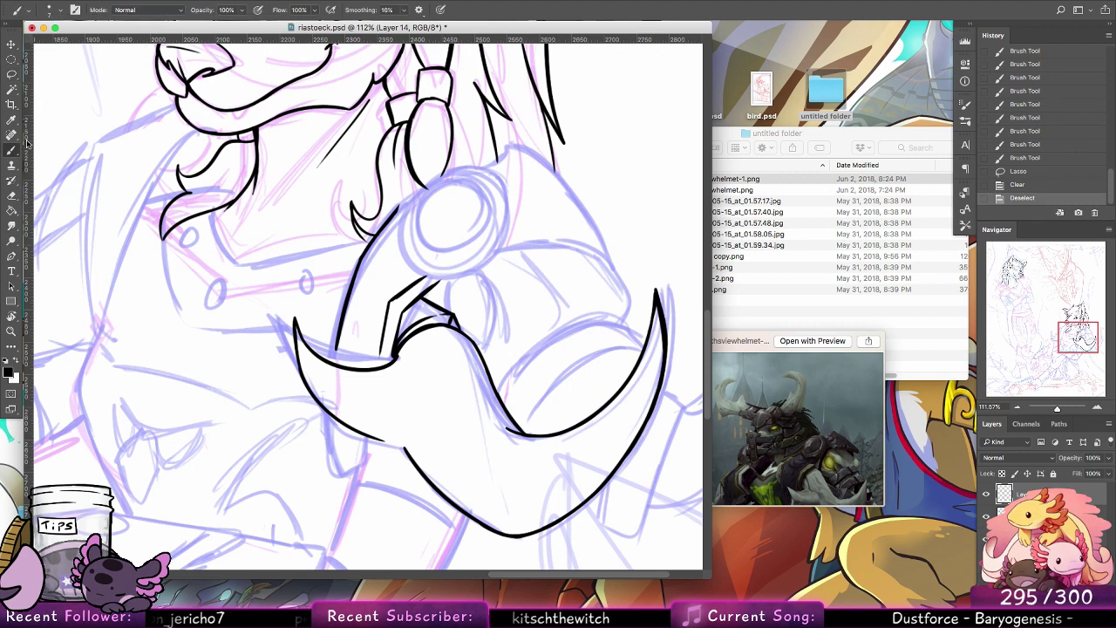
# Step: Extend the strap's outer edge to the horn, add crease and dent marks on it, and strengthen the horn's outline
pyautogui.moveTo(339, 321); pyautogui.dragTo(334, 361)
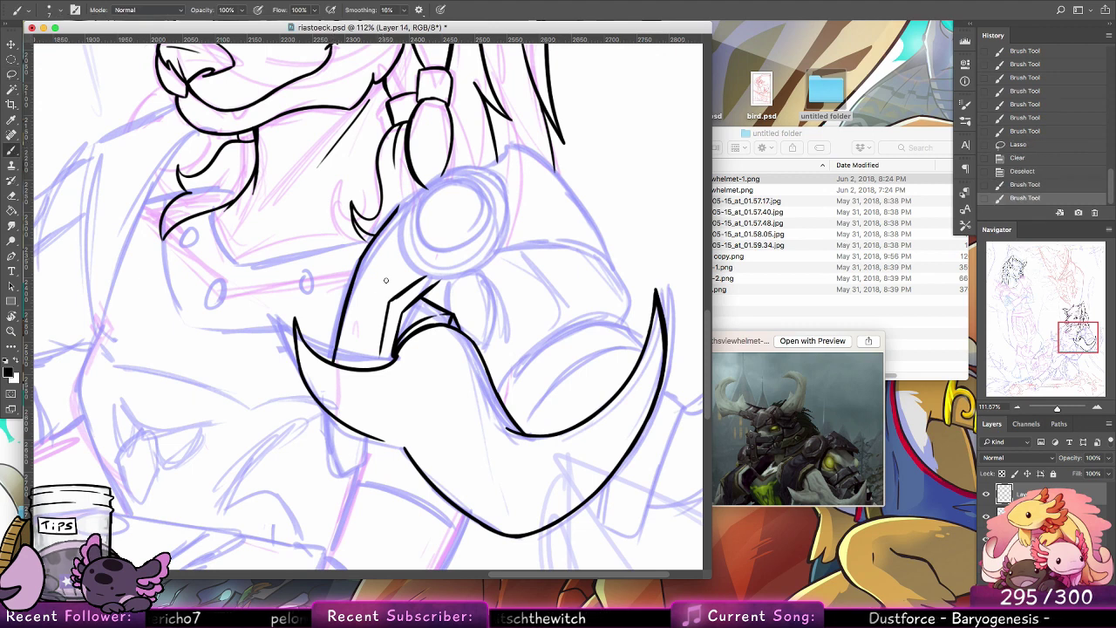
pyautogui.moveTo(364, 263)
pyautogui.mouseDown()
pyautogui.moveTo(389, 294)
pyautogui.moveTo(377, 301)
pyautogui.mouseUp()
pyautogui.moveTo(510, 424); pyautogui.dragTo(459, 320)
pyautogui.moveTo(325, 336); pyautogui.dragTo(365, 356)
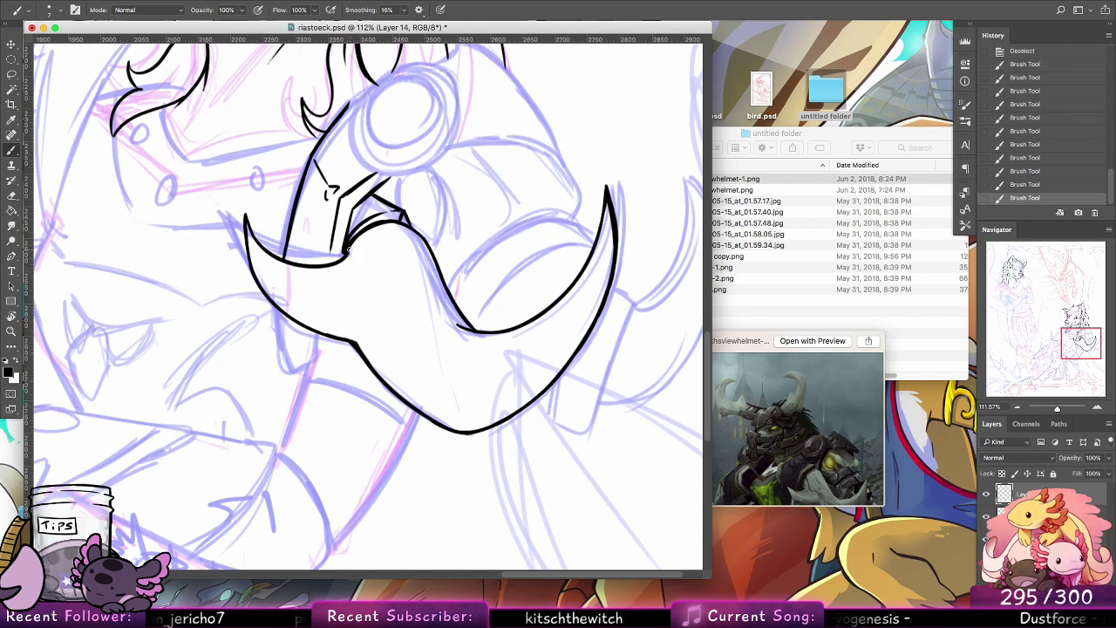
# Step: Add surface detail to the horn: a crease with a small oval below the strap and a contour line inside the right tip
pyautogui.moveTo(347, 249); pyautogui.dragTo(370, 305)
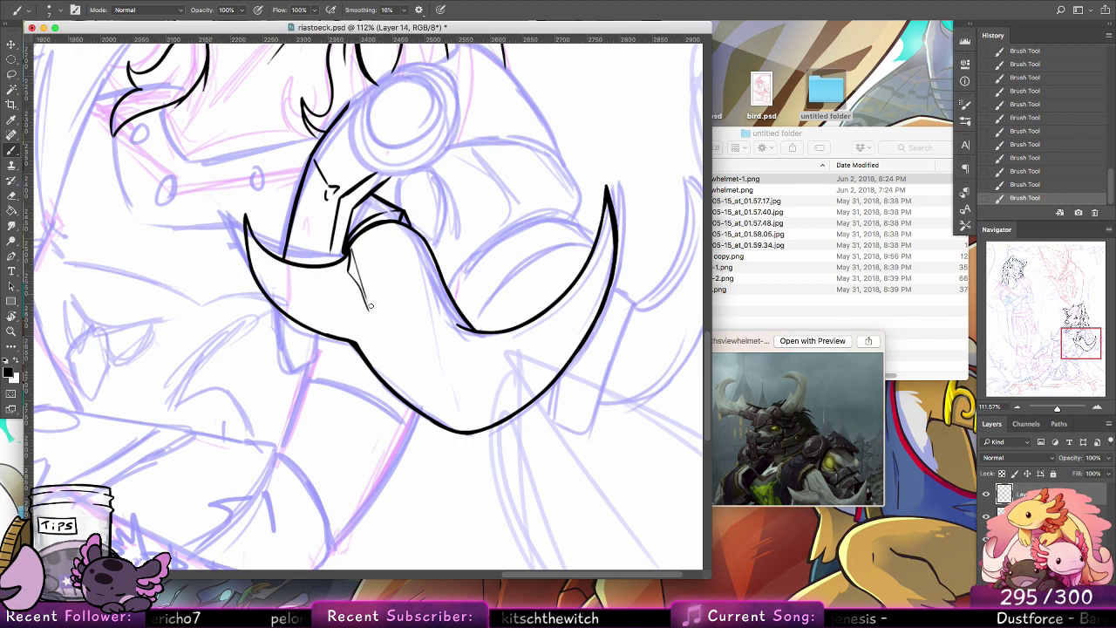
pyautogui.press('super+z')
pyautogui.moveTo(350, 249)
pyautogui.mouseDown()
pyautogui.moveTo(384, 341)
pyautogui.moveTo(409, 370)
pyautogui.mouseUp()
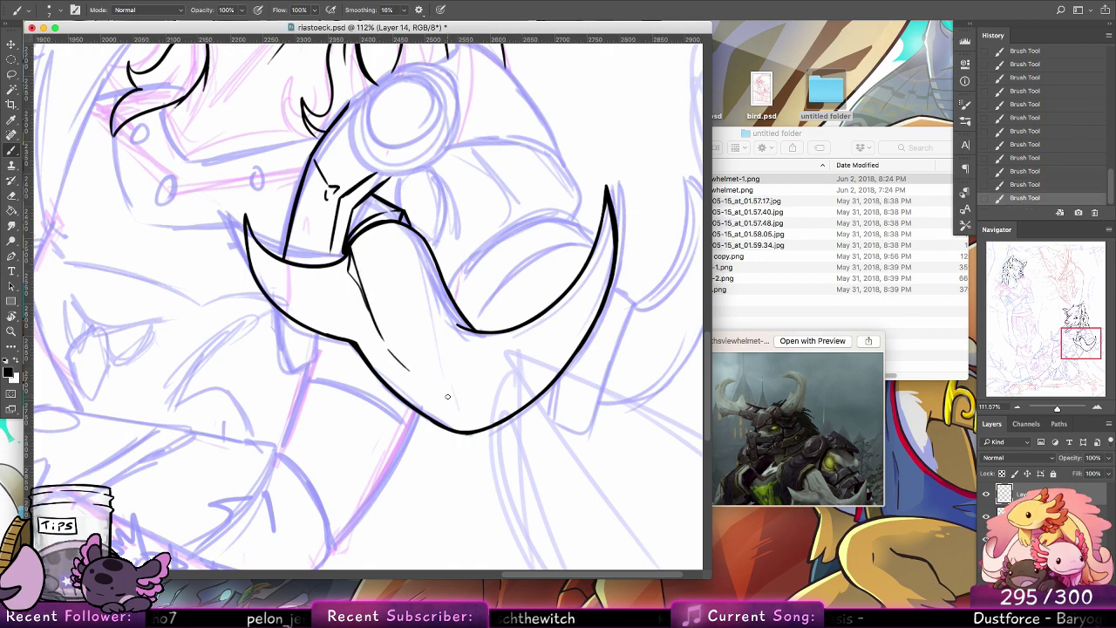
pyautogui.moveTo(384, 312); pyautogui.dragTo(387, 321)
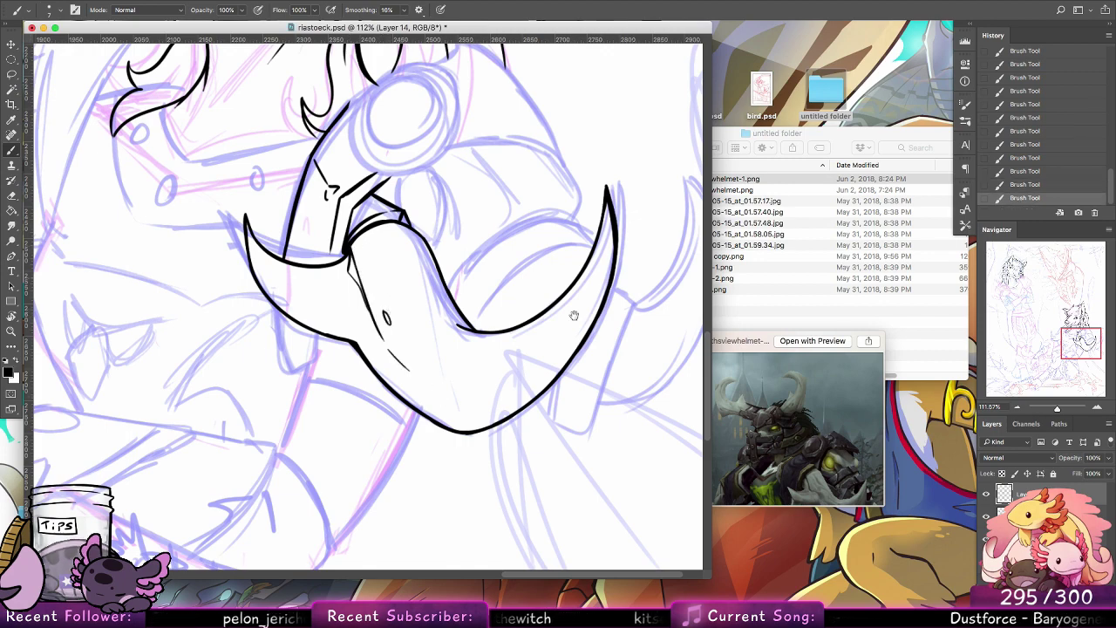
pyautogui.moveTo(553, 363); pyautogui.dragTo(482, 325)
pyautogui.moveTo(537, 205); pyautogui.dragTo(503, 273)
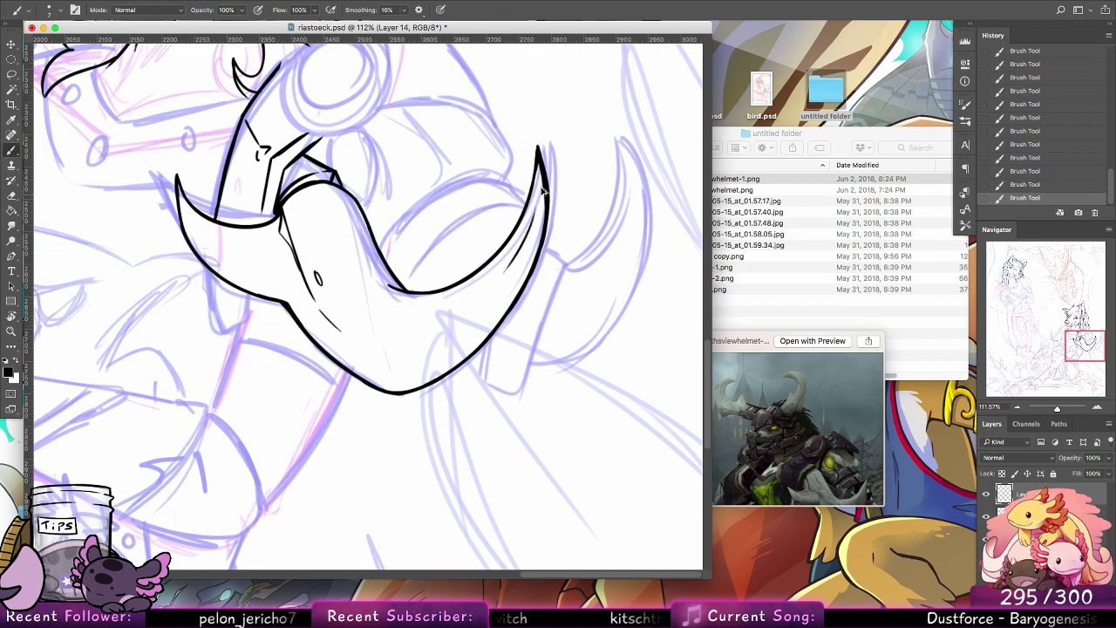
pyautogui.press('super+z')
pyautogui.moveTo(542, 166); pyautogui.dragTo(499, 292)
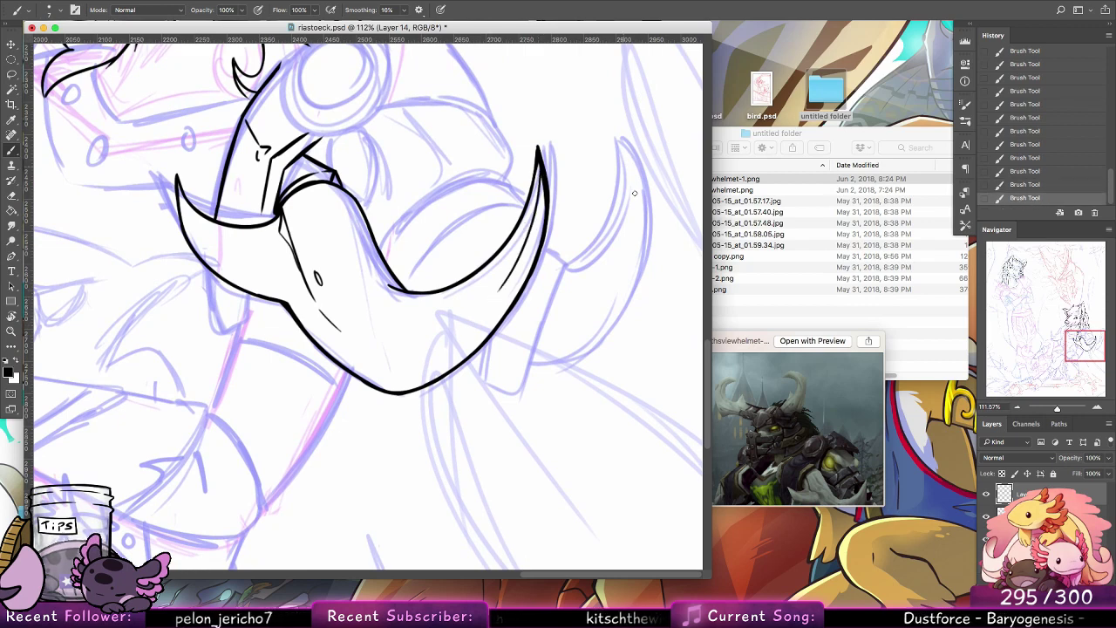
# Step: Ink the top and right edge of the small plate beneath the disc, plus a short curved spike at its lower right
pyautogui.scroll(5, 528, 288)
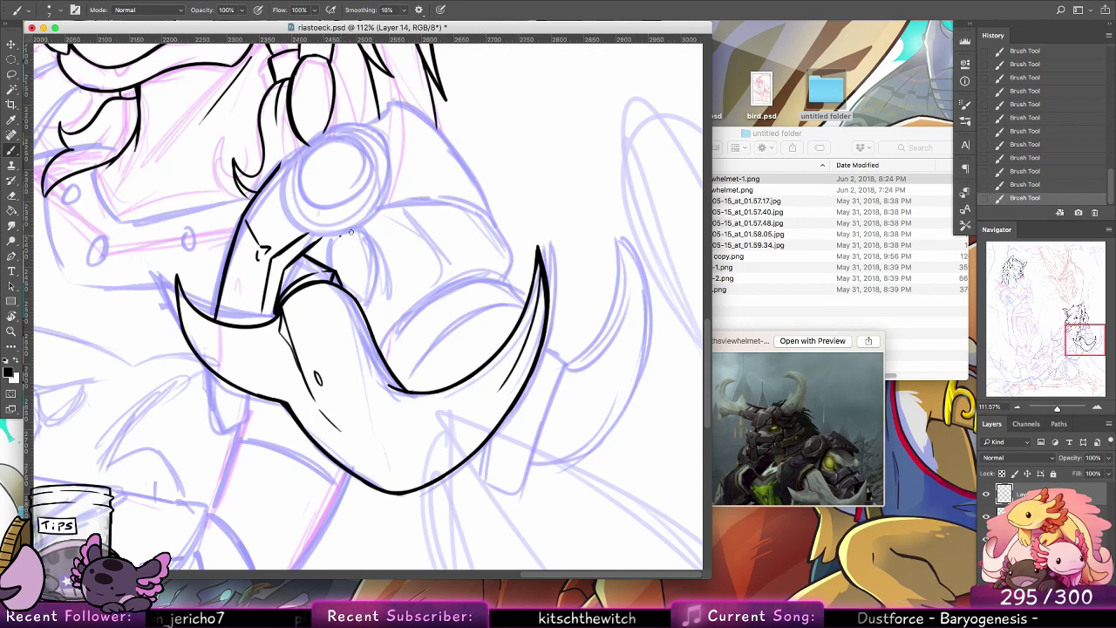
pyautogui.moveTo(352, 232)
pyautogui.mouseDown()
pyautogui.moveTo(382, 241)
pyautogui.moveTo(384, 275)
pyautogui.mouseUp()
pyautogui.press('super+z')
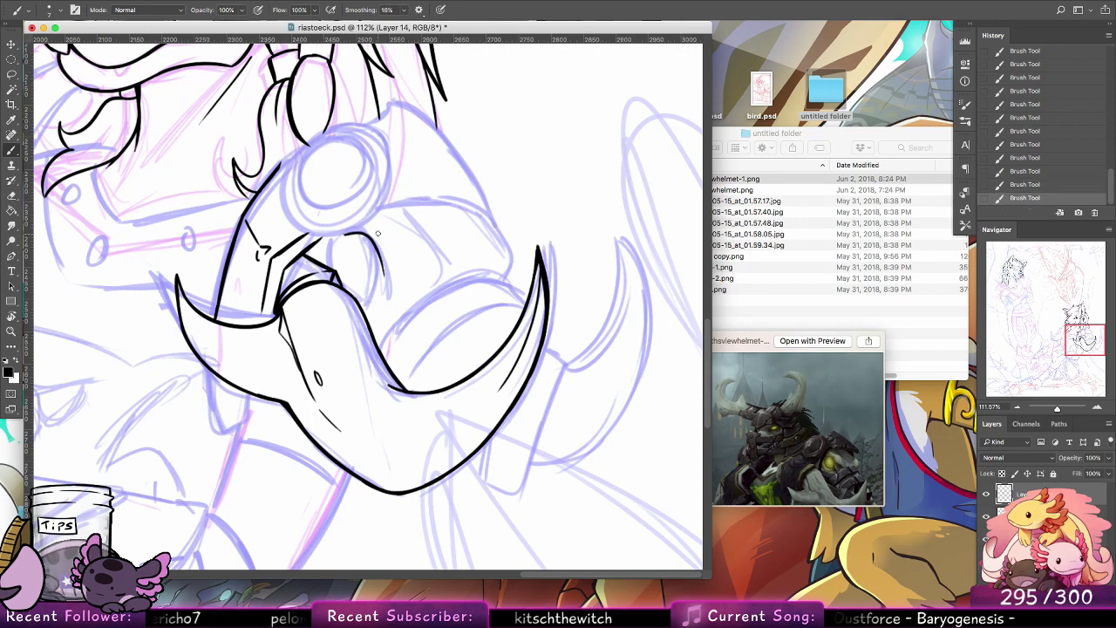
pyautogui.press('super+z')
pyautogui.moveTo(343, 232)
pyautogui.mouseDown()
pyautogui.moveTo(380, 241)
pyautogui.moveTo(384, 280)
pyautogui.mouseUp()
pyautogui.press('super+z')
pyautogui.moveTo(373, 234)
pyautogui.mouseDown()
pyautogui.moveTo(395, 299)
pyautogui.moveTo(425, 298)
pyautogui.mouseUp()
pyautogui.press('super+z')
pyautogui.press('super+z')
pyautogui.press('super+z')
pyautogui.moveTo(419, 289); pyautogui.dragTo(424, 298)
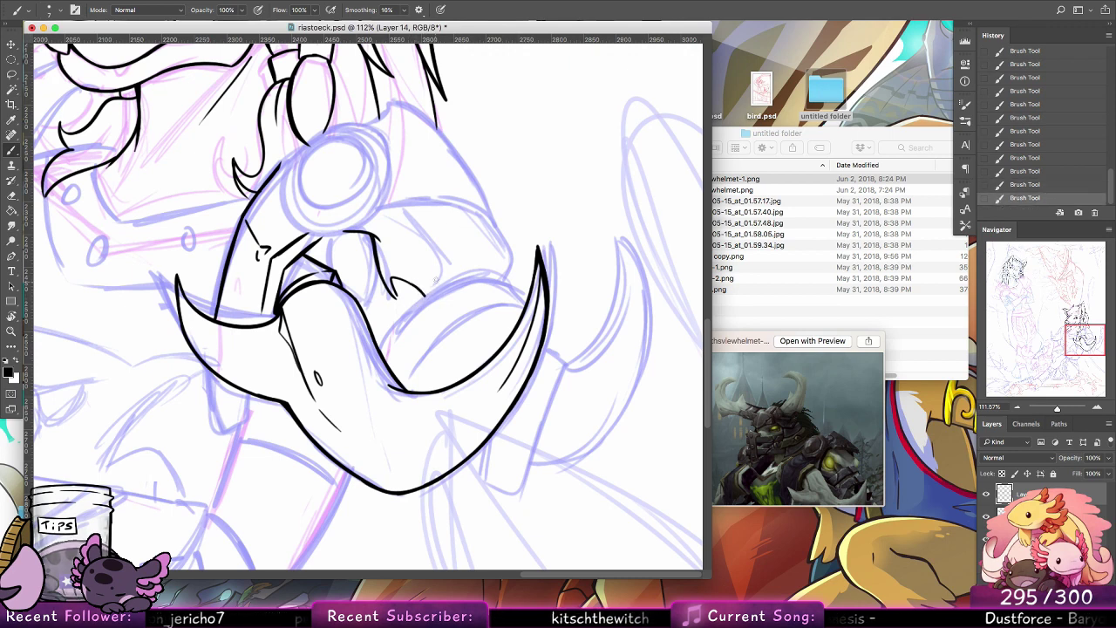
# Step: Ink the angled edge of the middle shoulder plate, from beside the disc down to the sketched arm curve
pyautogui.moveTo(444, 285); pyautogui.dragTo(442, 243)
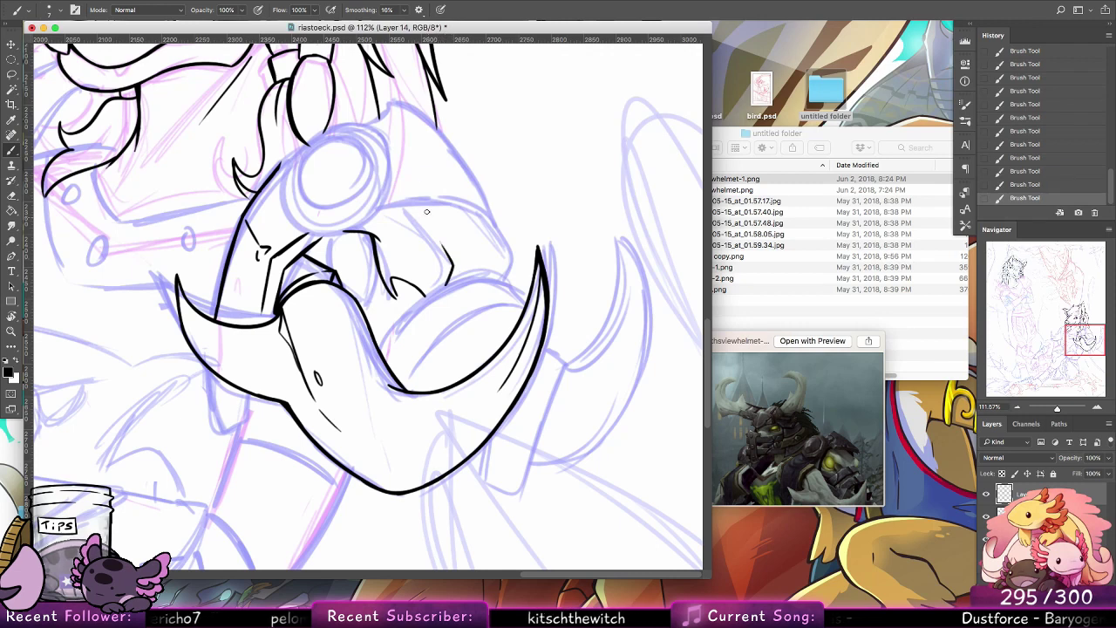
pyautogui.moveTo(404, 205); pyautogui.dragTo(431, 230)
pyautogui.moveTo(406, 205); pyautogui.dragTo(443, 245)
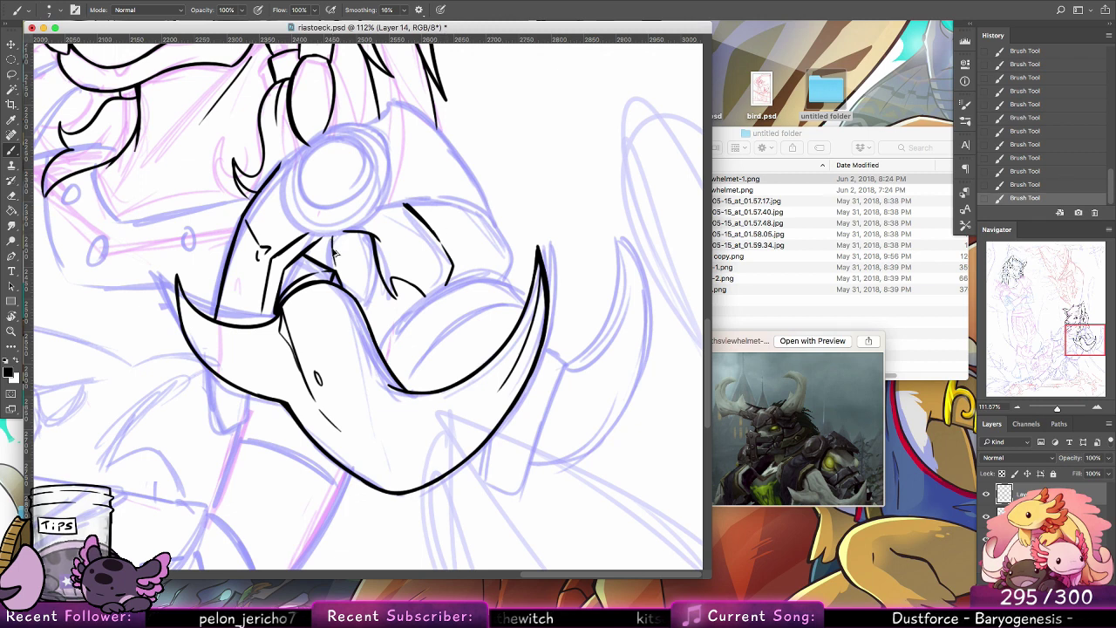
# Step: Close the left and bottom edges of the small plate beneath the disc and draw an oval contour inside it
pyautogui.press('super+z')
pyautogui.moveTo(332, 238)
pyautogui.mouseDown()
pyautogui.moveTo(332, 272)
pyautogui.moveTo(334, 234)
pyautogui.moveTo(386, 281)
pyautogui.mouseUp()
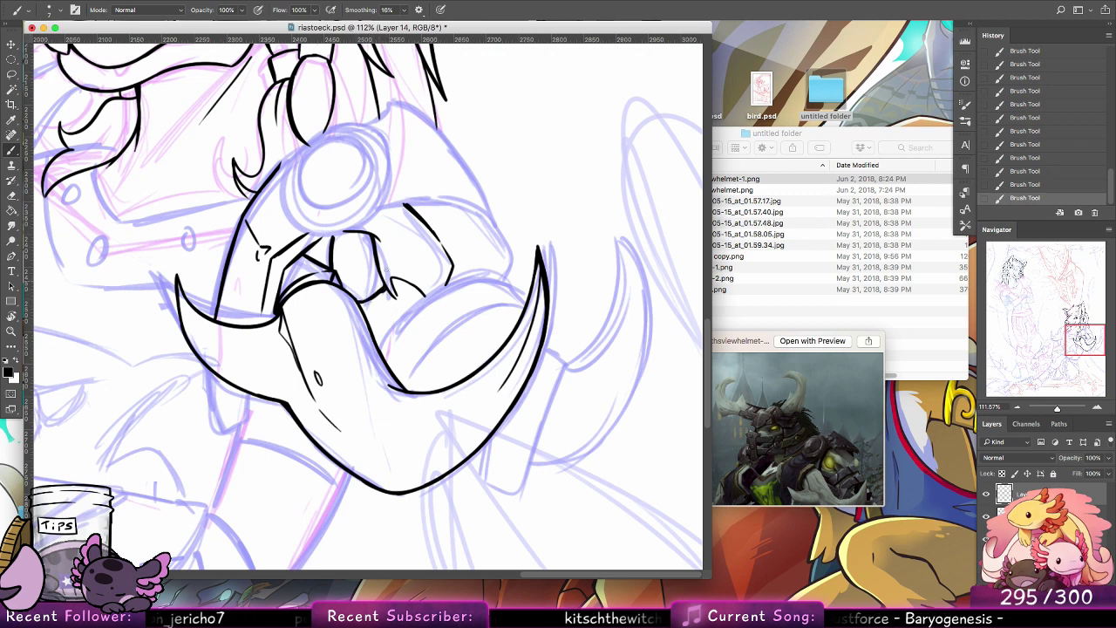
pyautogui.moveTo(385, 298); pyautogui.dragTo(386, 286)
pyautogui.press('super+z')
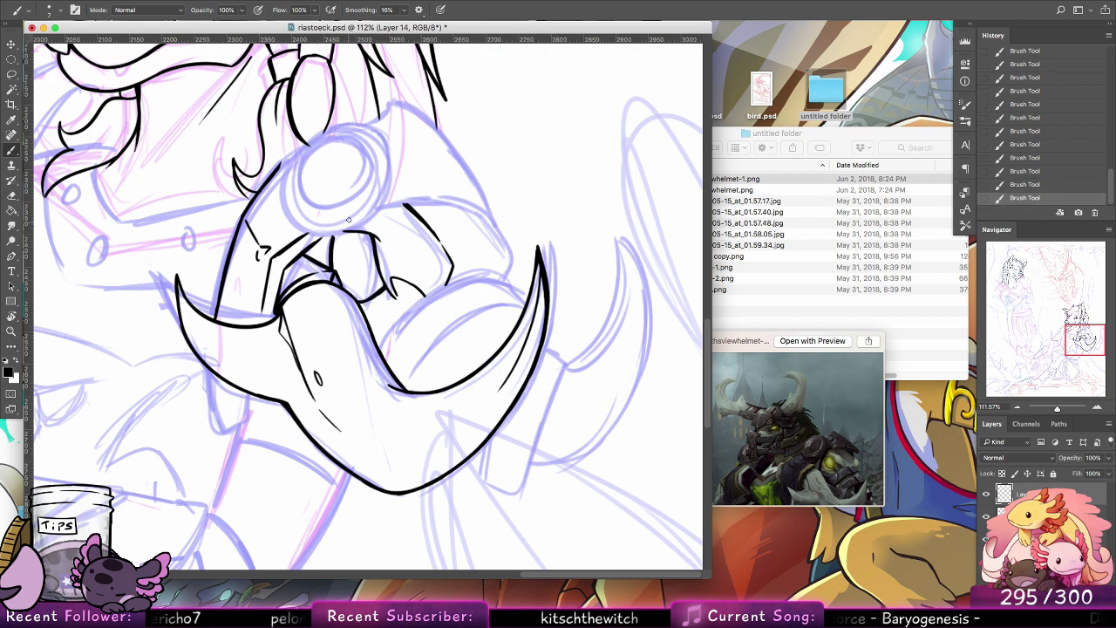
pyautogui.moveTo(351, 233); pyautogui.dragTo(350, 286)
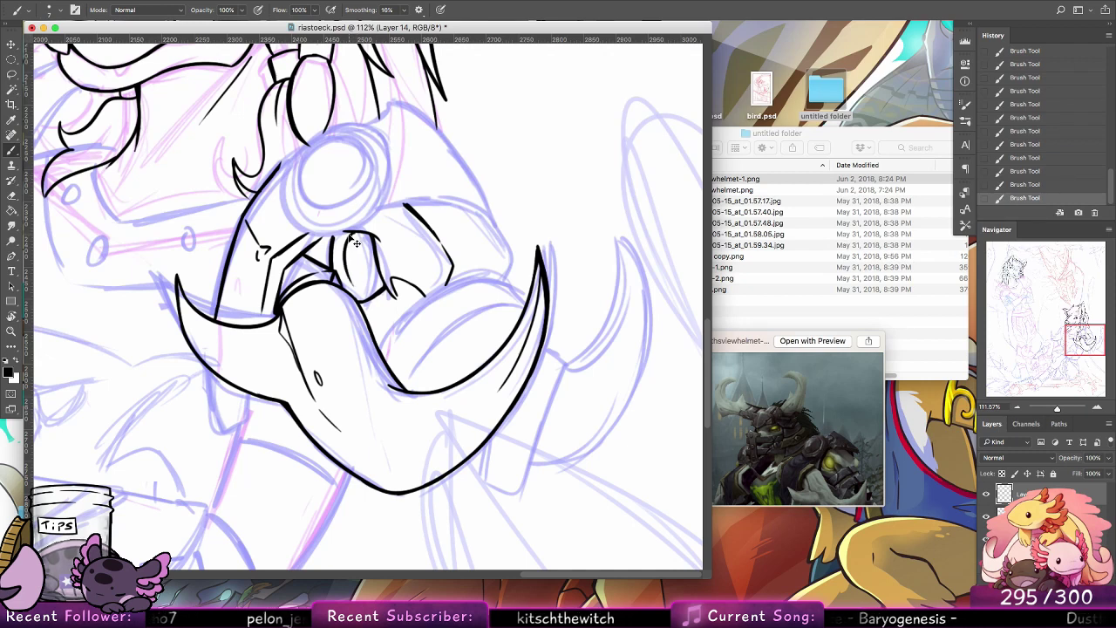
pyautogui.press('super+z')
pyautogui.moveTo(353, 233); pyautogui.dragTo(368, 295)
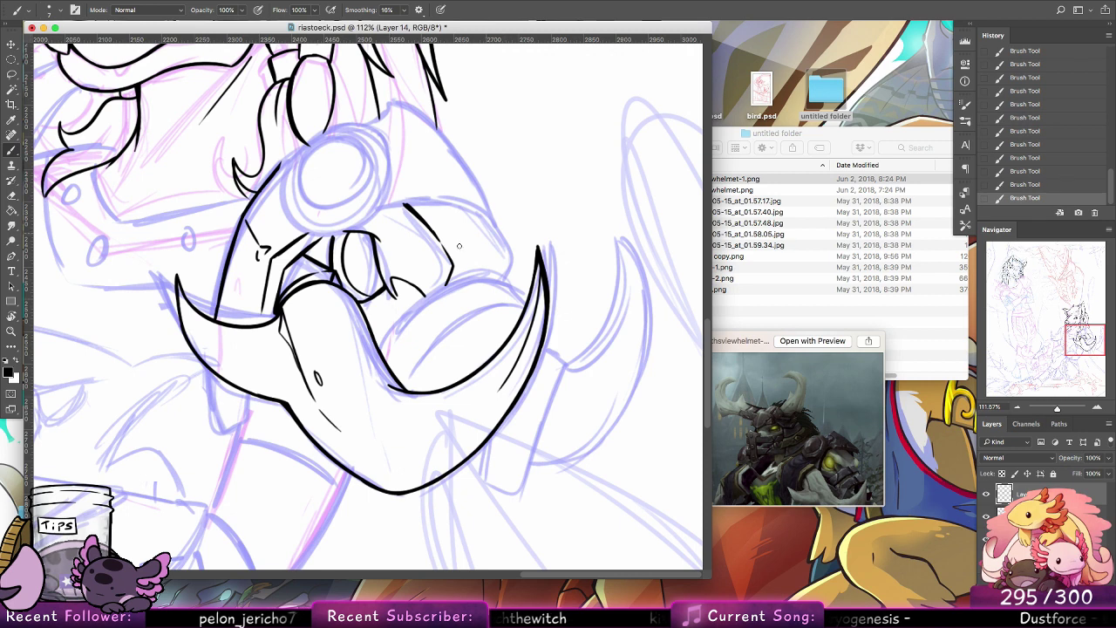
# Step: Add small detail marks by the middle plate and ink the pointed, curved outer plate edge above the horn's right tip
pyautogui.moveTo(389, 296)
pyautogui.mouseDown()
pyautogui.moveTo(380, 321)
pyautogui.moveTo(385, 299)
pyautogui.mouseUp()
pyautogui.press('super+z')
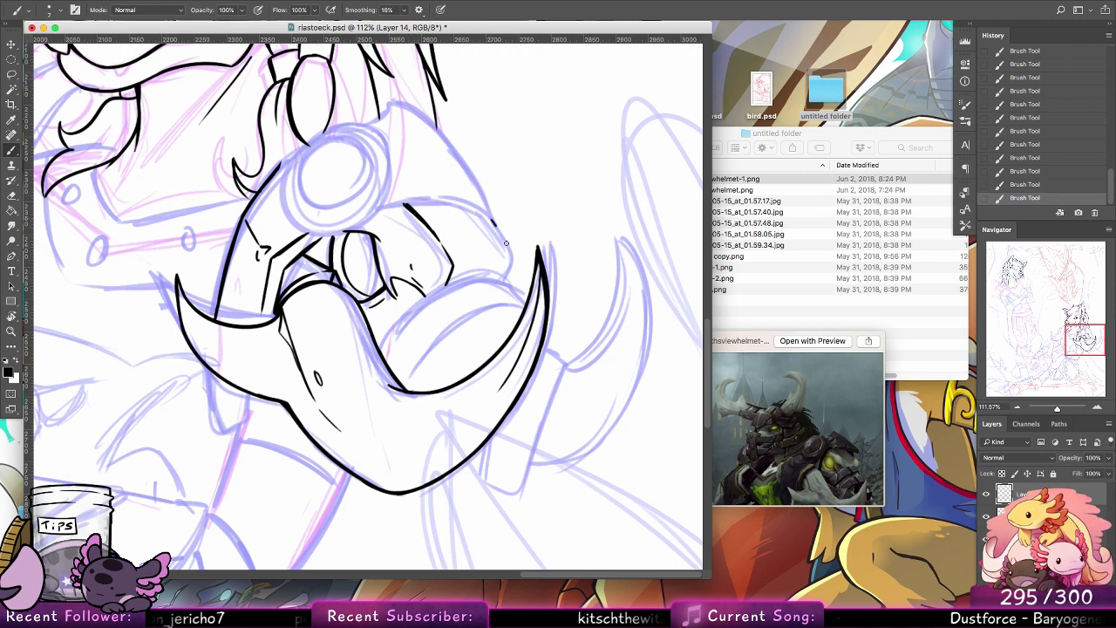
pyautogui.press('super+z')
pyautogui.moveTo(494, 218); pyautogui.dragTo(496, 268)
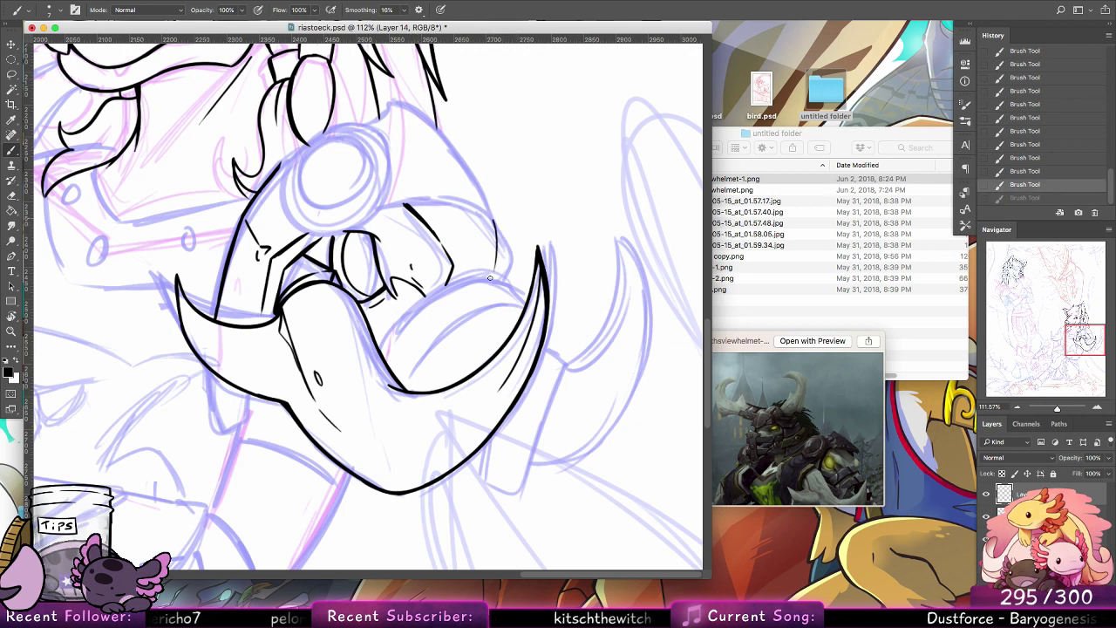
pyautogui.moveTo(495, 224)
pyautogui.mouseDown()
pyautogui.moveTo(495, 269)
pyautogui.moveTo(505, 235)
pyautogui.moveTo(517, 251)
pyautogui.moveTo(511, 286)
pyautogui.mouseUp()
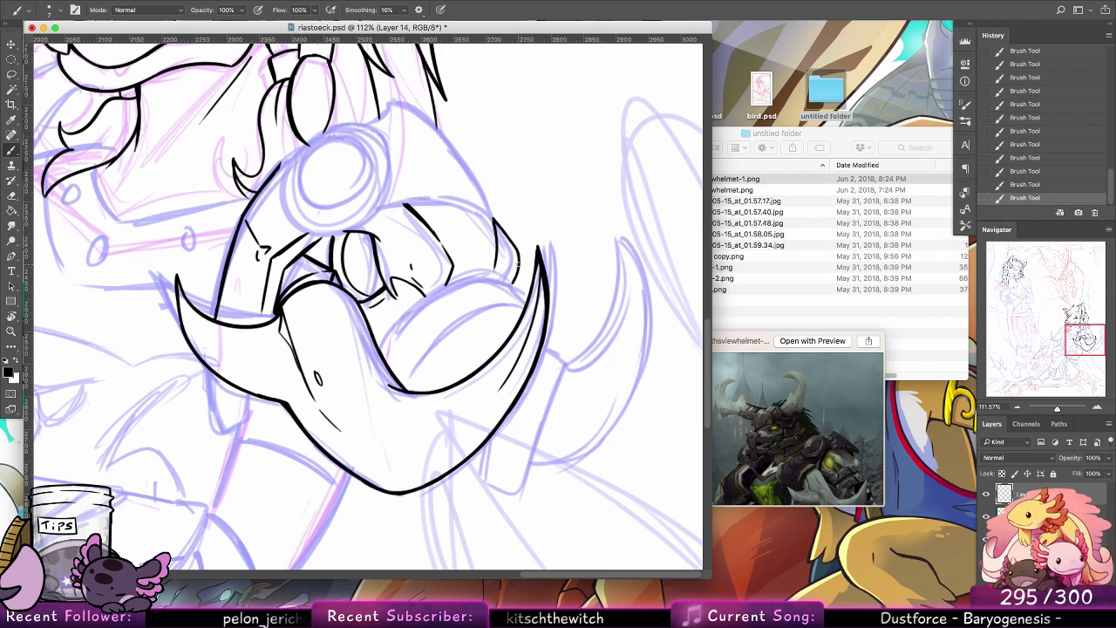
pyautogui.moveTo(498, 228)
pyautogui.mouseDown()
pyautogui.moveTo(516, 272)
pyautogui.moveTo(515, 251)
pyautogui.moveTo(513, 283)
pyautogui.mouseUp()
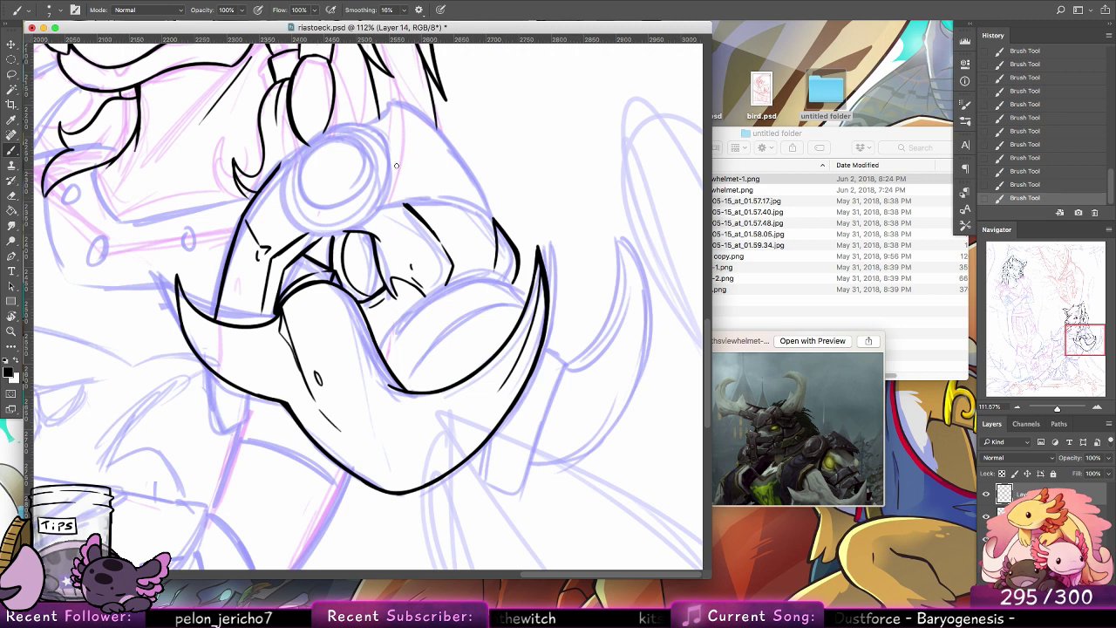
# Step: Ink the short double-lined trim beside the disc's right side and erase the overlapping line at its lower corner
pyautogui.moveTo(389, 150)
pyautogui.mouseDown()
pyautogui.moveTo(435, 205)
pyautogui.moveTo(389, 151)
pyautogui.moveTo(417, 209)
pyautogui.moveTo(389, 182)
pyautogui.moveTo(413, 206)
pyautogui.mouseUp()
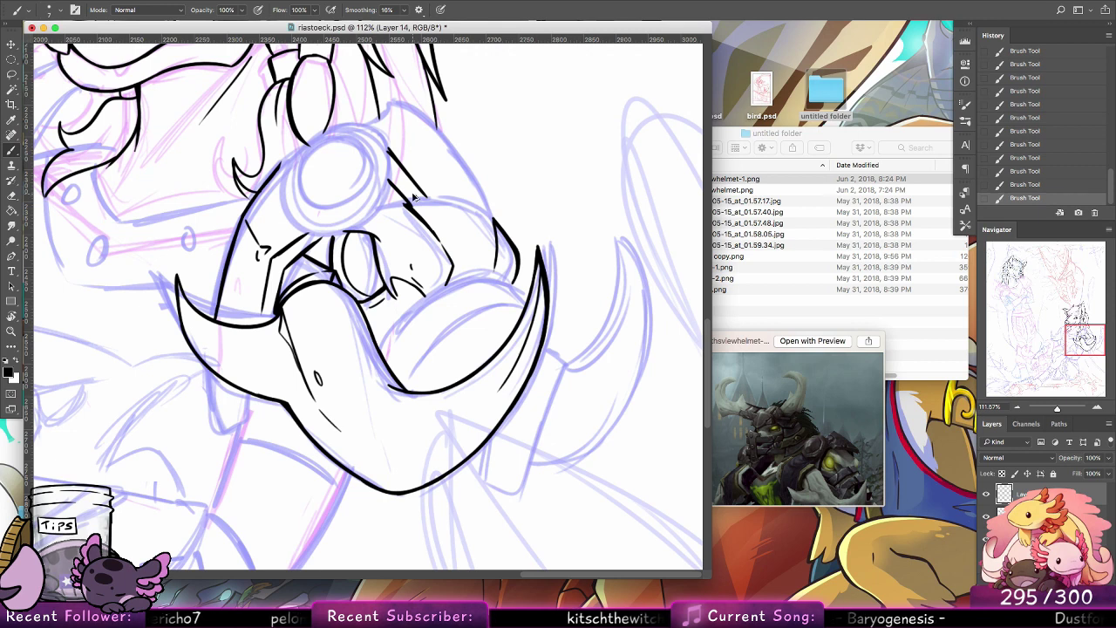
pyautogui.press('alt+super+z')
pyautogui.press('alt+super+z')
pyautogui.moveTo(389, 180)
pyautogui.mouseDown()
pyautogui.moveTo(420, 207)
pyautogui.moveTo(449, 192)
pyautogui.moveTo(451, 200)
pyautogui.moveTo(453, 185)
pyautogui.mouseUp()
pyautogui.press('super+z')
pyautogui.click(12, 196)
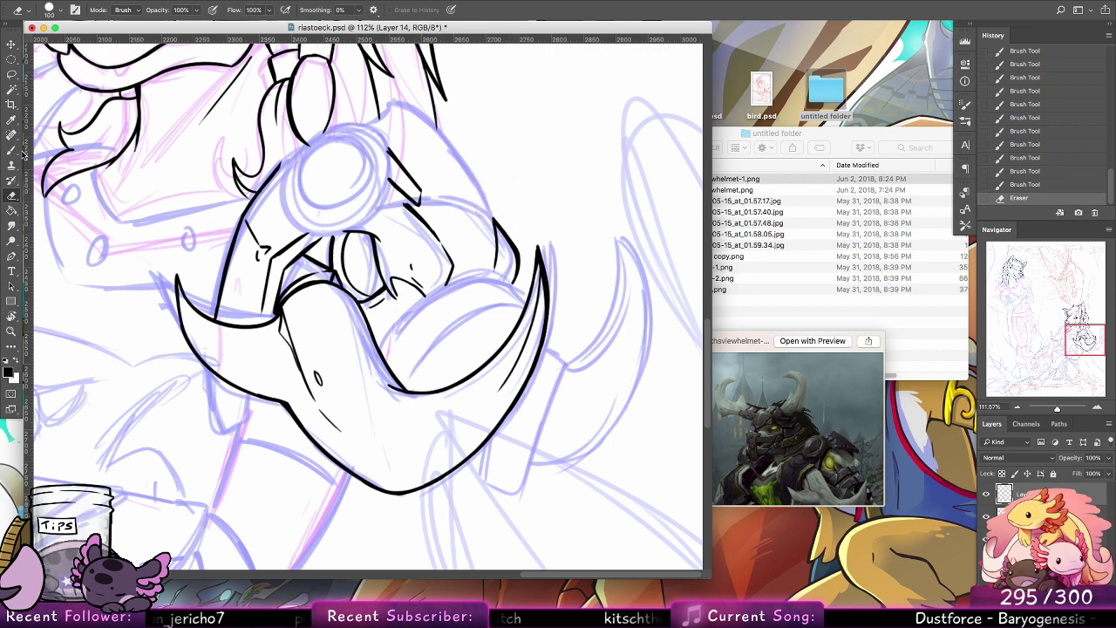
pyautogui.press('b')
# Step: Ink the two long lines of the upper plate's lower trim and close the band at its right end
pyautogui.moveTo(418, 189)
pyautogui.mouseDown()
pyautogui.moveTo(421, 203)
pyautogui.moveTo(452, 189)
pyautogui.moveTo(519, 208)
pyautogui.mouseUp()
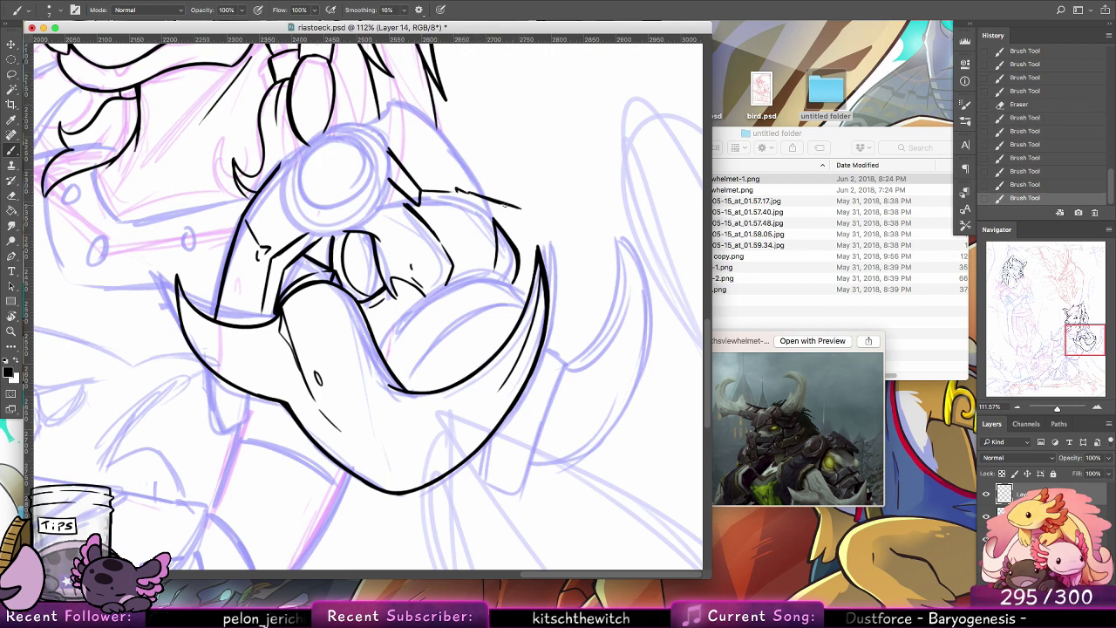
pyautogui.moveTo(420, 204); pyautogui.dragTo(521, 223)
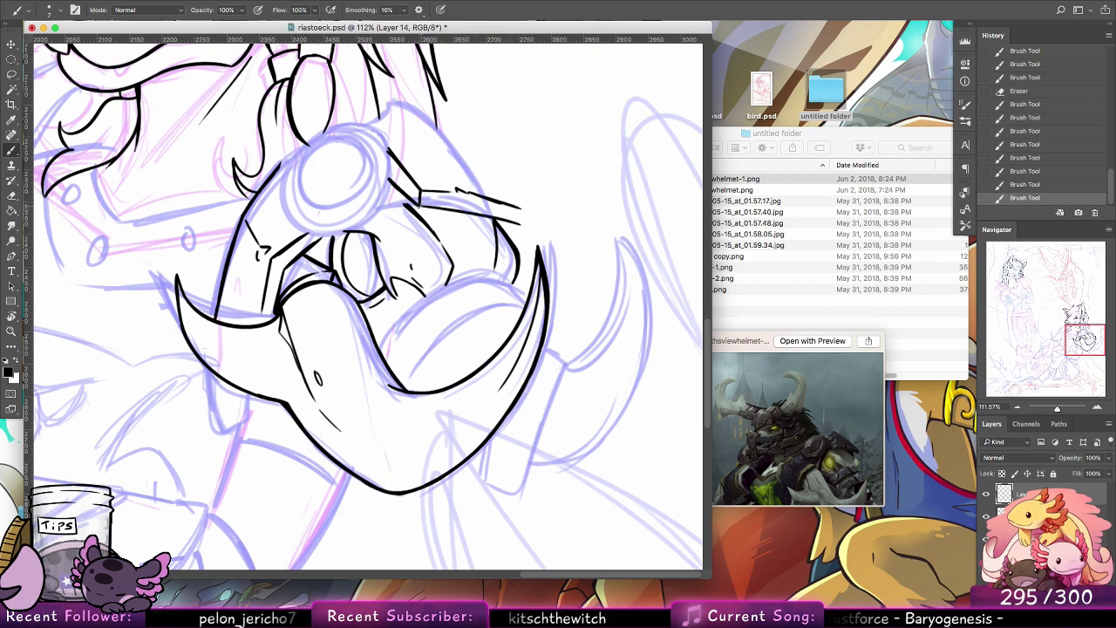
pyautogui.moveTo(417, 204); pyautogui.dragTo(524, 223)
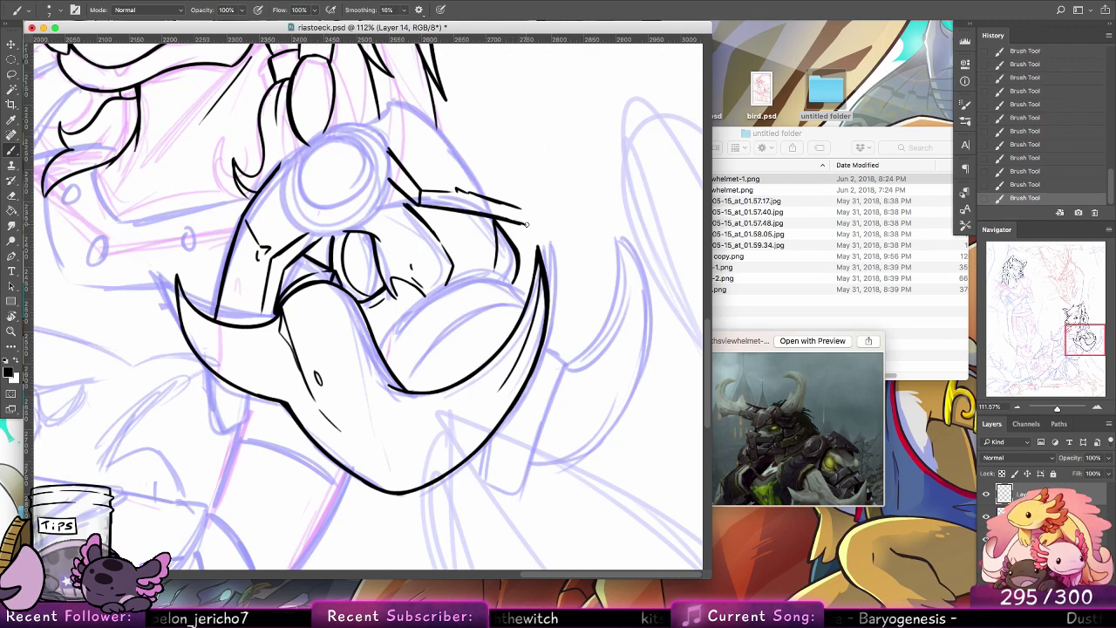
pyautogui.moveTo(525, 223)
pyautogui.mouseDown()
pyautogui.moveTo(491, 203)
pyautogui.moveTo(524, 224)
pyautogui.mouseUp()
pyautogui.press('super+z')
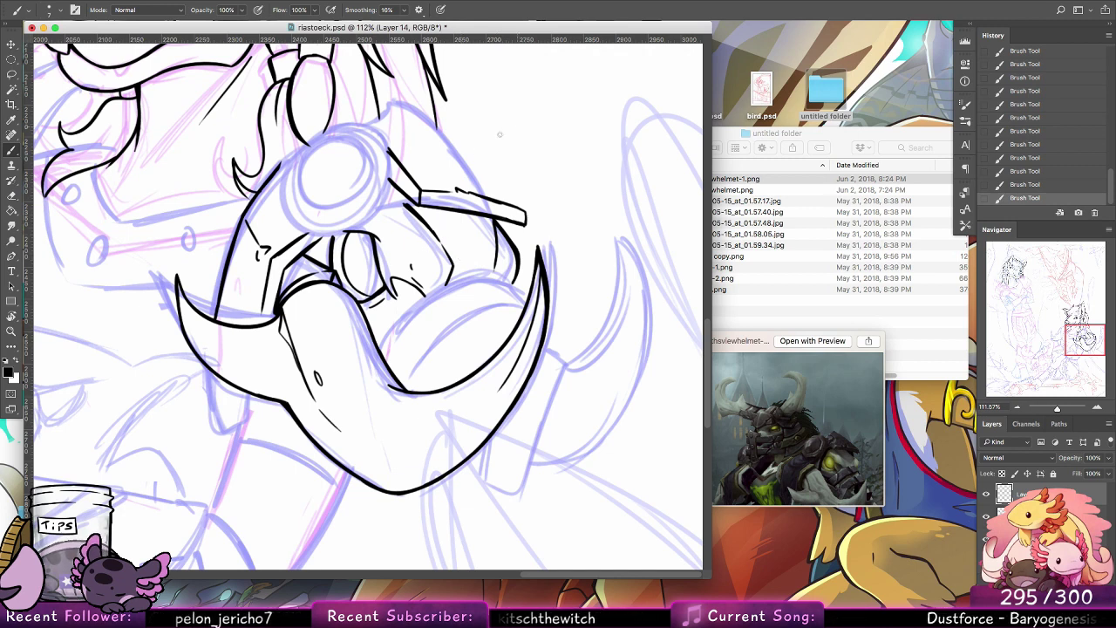
# Step: Ink the upper plate's curved top outline from below the hair to the trim's end, and add a small curl near the disc
pyautogui.moveTo(391, 151)
pyautogui.mouseDown()
pyautogui.moveTo(405, 143)
pyautogui.moveTo(400, 109)
pyautogui.moveTo(418, 109)
pyautogui.moveTo(509, 197)
pyautogui.mouseUp()
pyautogui.press('super+z')
pyautogui.press('super+z')
pyautogui.moveTo(419, 110); pyautogui.dragTo(525, 215)
pyautogui.press('super+z')
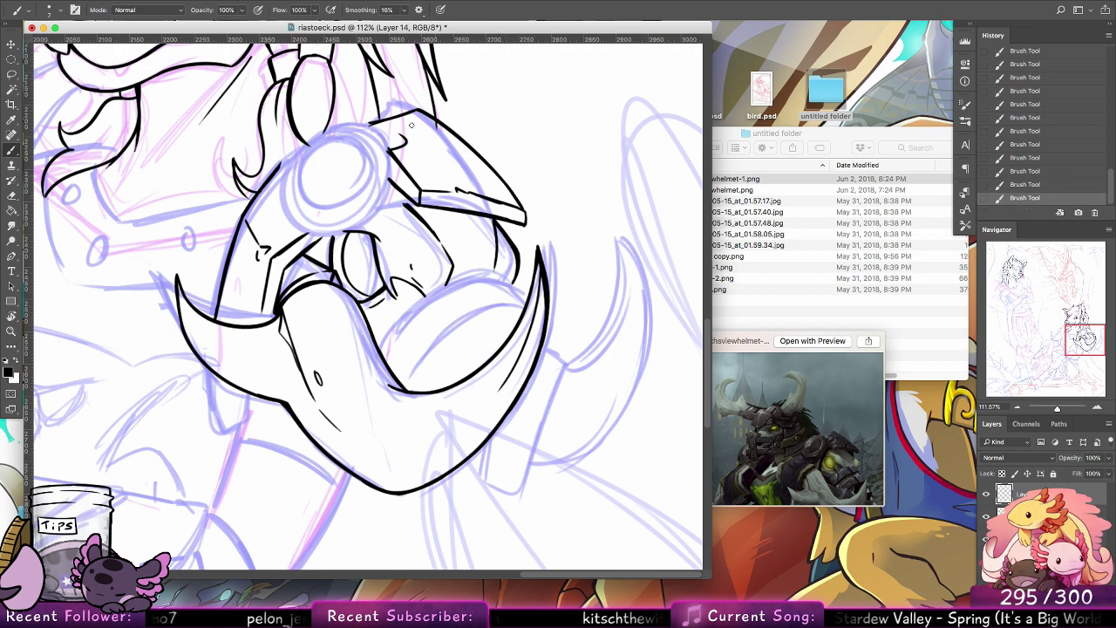
pyautogui.moveTo(383, 133); pyautogui.dragTo(407, 140)
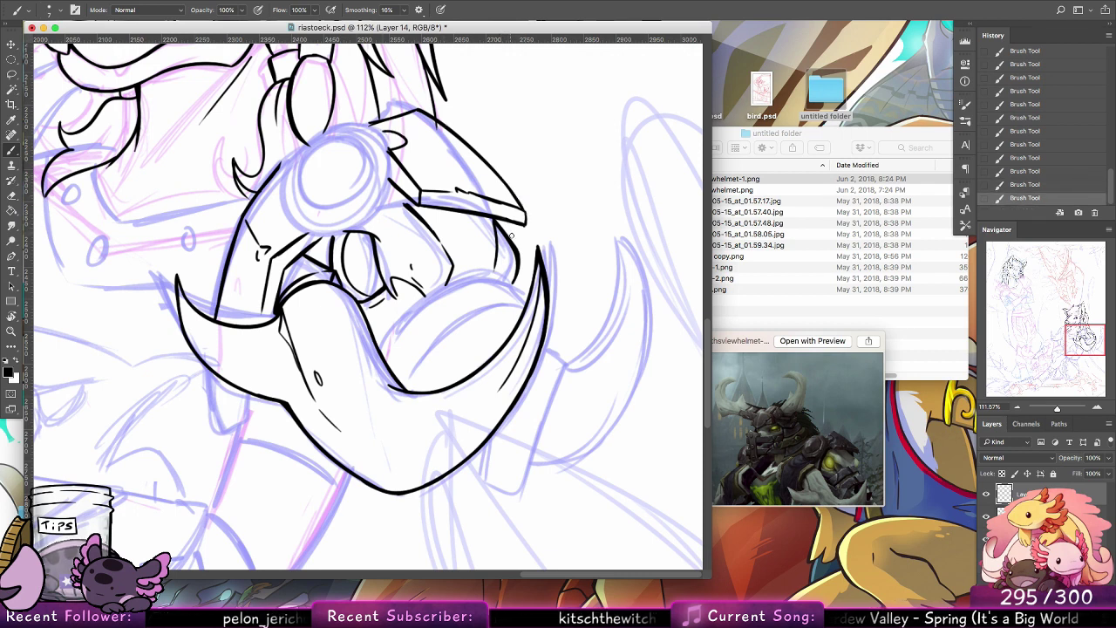
# Step: Add a small circle and dot to the upper plate and ink the short line joining the disc to the plate's trim
pyautogui.moveTo(508, 237); pyautogui.dragTo(505, 221)
pyautogui.scroll(4, 488, 222)
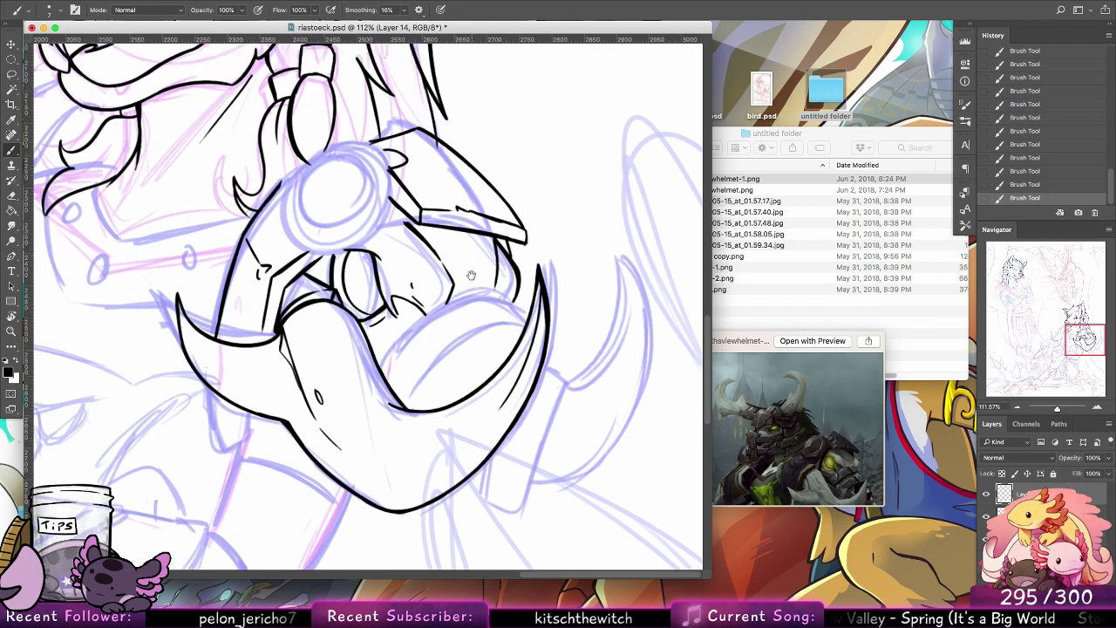
pyautogui.moveTo(421, 259)
pyautogui.mouseDown()
pyautogui.moveTo(421, 236)
pyautogui.moveTo(427, 248)
pyautogui.moveTo(438, 240)
pyautogui.moveTo(424, 258)
pyautogui.moveTo(427, 246)
pyautogui.mouseUp()
pyautogui.press('super+z')
pyautogui.press('super+z')
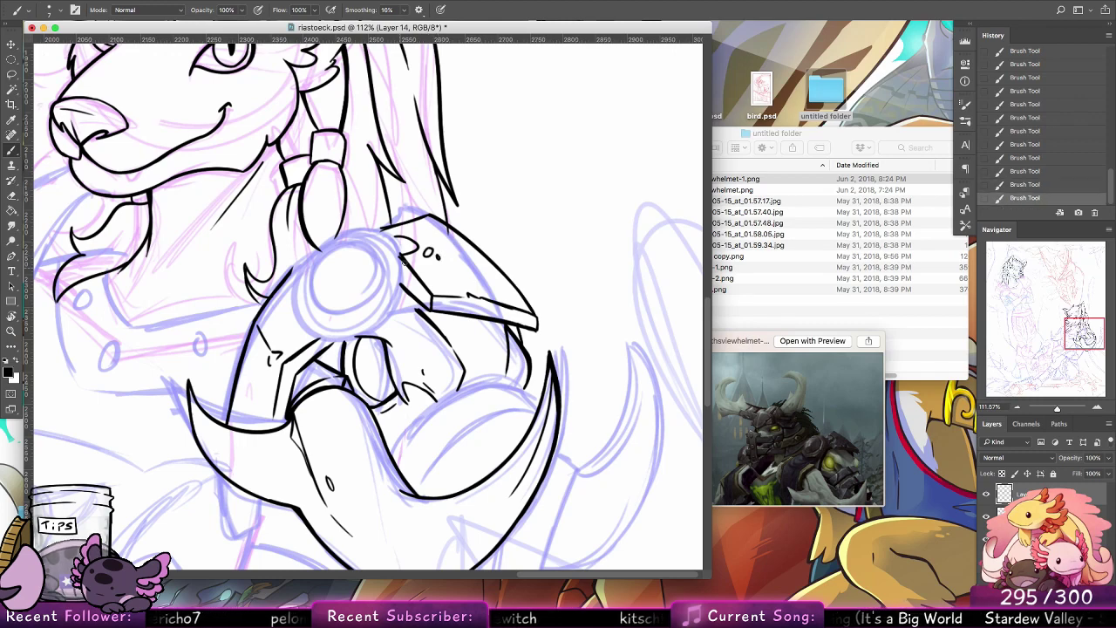
pyautogui.moveTo(459, 307); pyautogui.dragTo(554, 239)
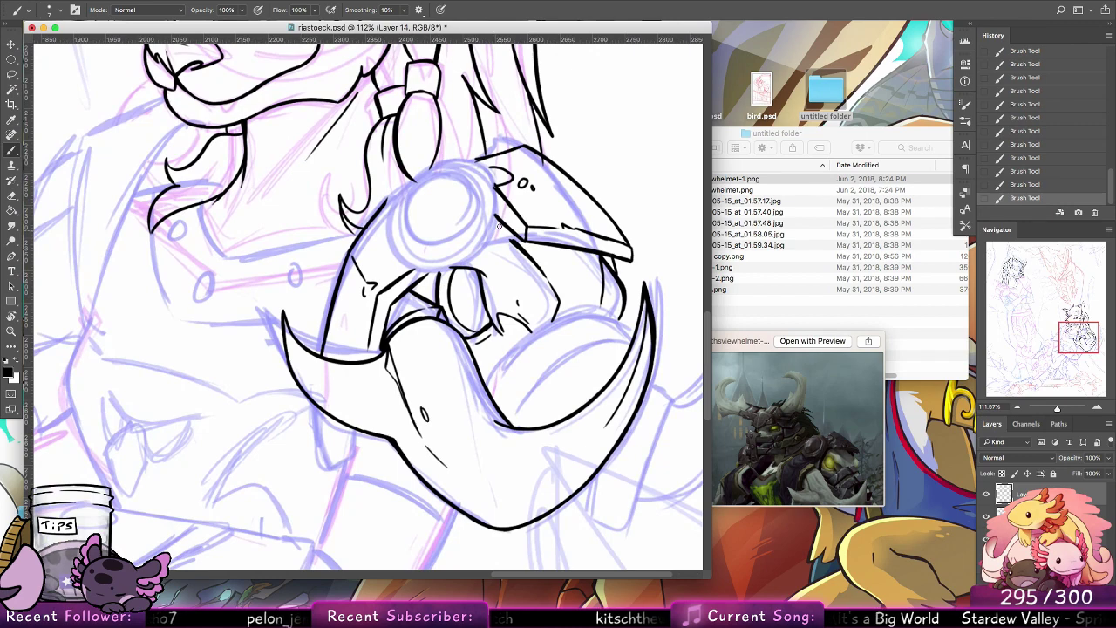
pyautogui.moveTo(484, 248); pyautogui.dragTo(514, 239)
pyautogui.press('super+z')
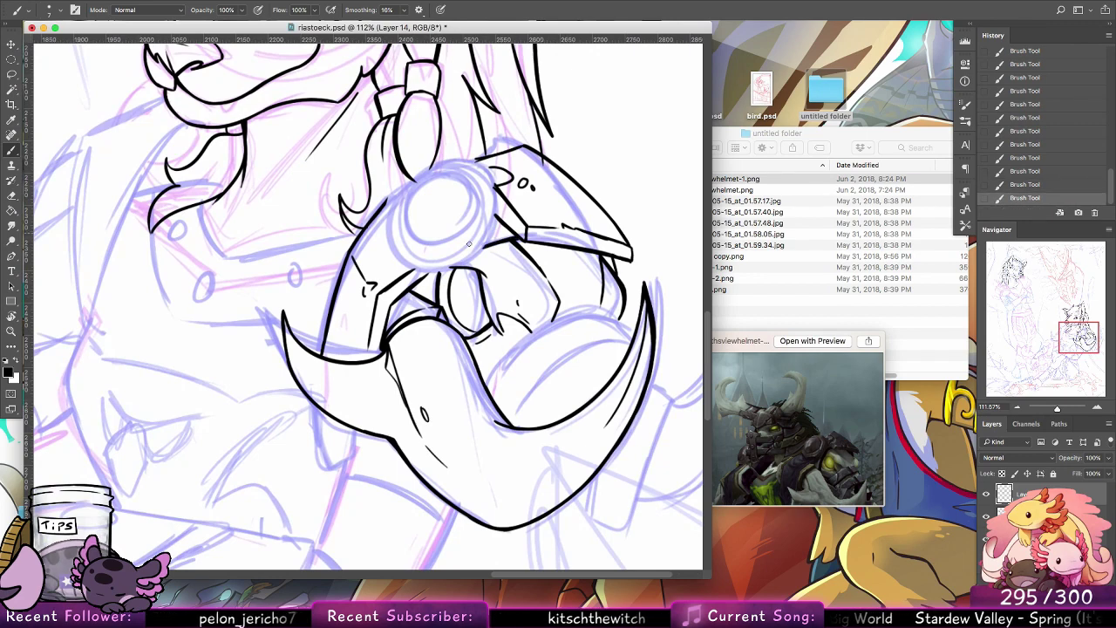
# Step: Ink the shoulder disc's large round outline over the sketch, redoing uneven strokes
pyautogui.scroll(3, 488, 252)
pyautogui.moveTo(405, 297); pyautogui.dragTo(488, 253)
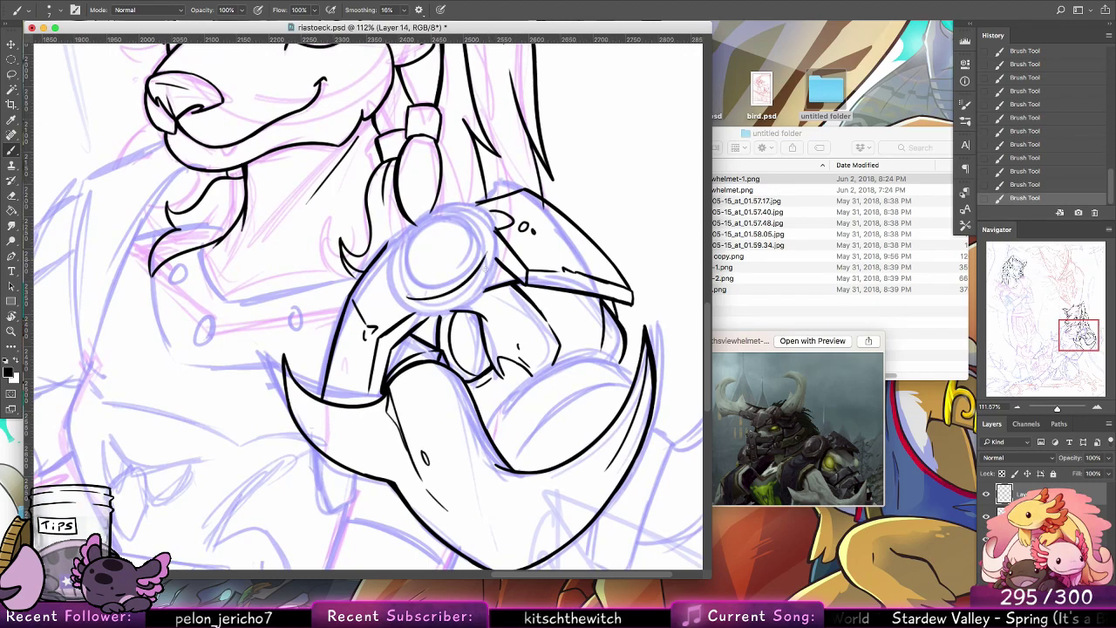
pyautogui.press('super+z')
pyautogui.moveTo(416, 301)
pyautogui.mouseDown()
pyautogui.moveTo(468, 287)
pyautogui.moveTo(491, 242)
pyautogui.moveTo(475, 206)
pyautogui.moveTo(413, 218)
pyautogui.moveTo(392, 246)
pyautogui.moveTo(387, 281)
pyautogui.moveTo(416, 300)
pyautogui.mouseUp()
pyautogui.press('super+z')
pyautogui.press('super+z')
pyautogui.press('super+z')
pyautogui.press('super+z')
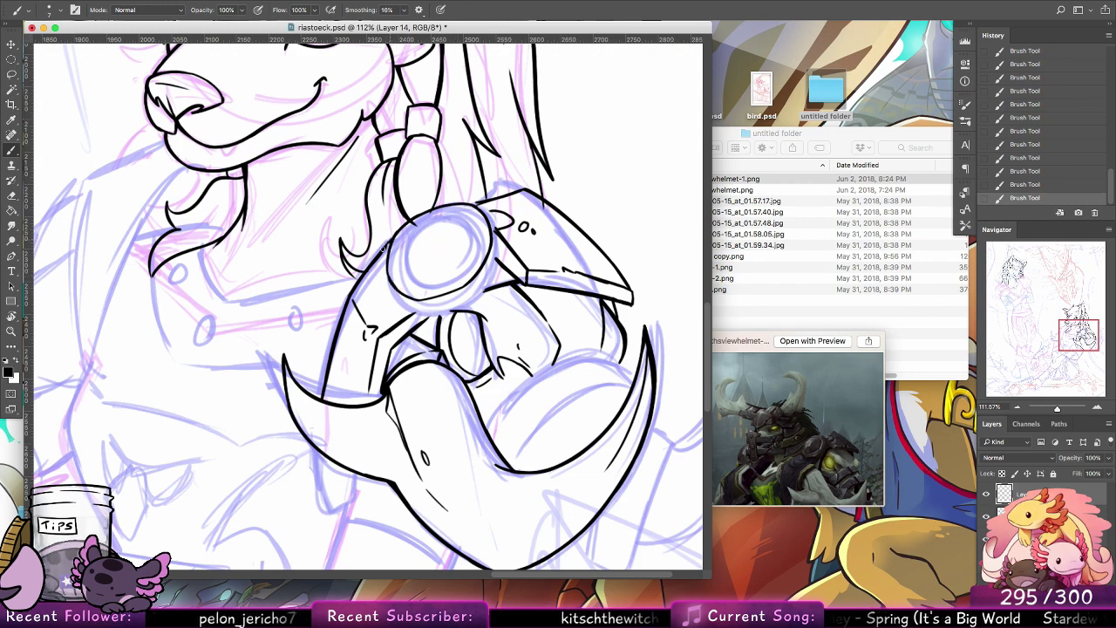
# Step: Rework the disc's upper edge from the side plate over to the upper plate's corner
pyautogui.moveTo(397, 238)
pyautogui.mouseDown()
pyautogui.moveTo(435, 210)
pyautogui.moveTo(394, 235)
pyautogui.moveTo(461, 205)
pyautogui.moveTo(411, 224)
pyautogui.moveTo(478, 208)
pyautogui.mouseUp()
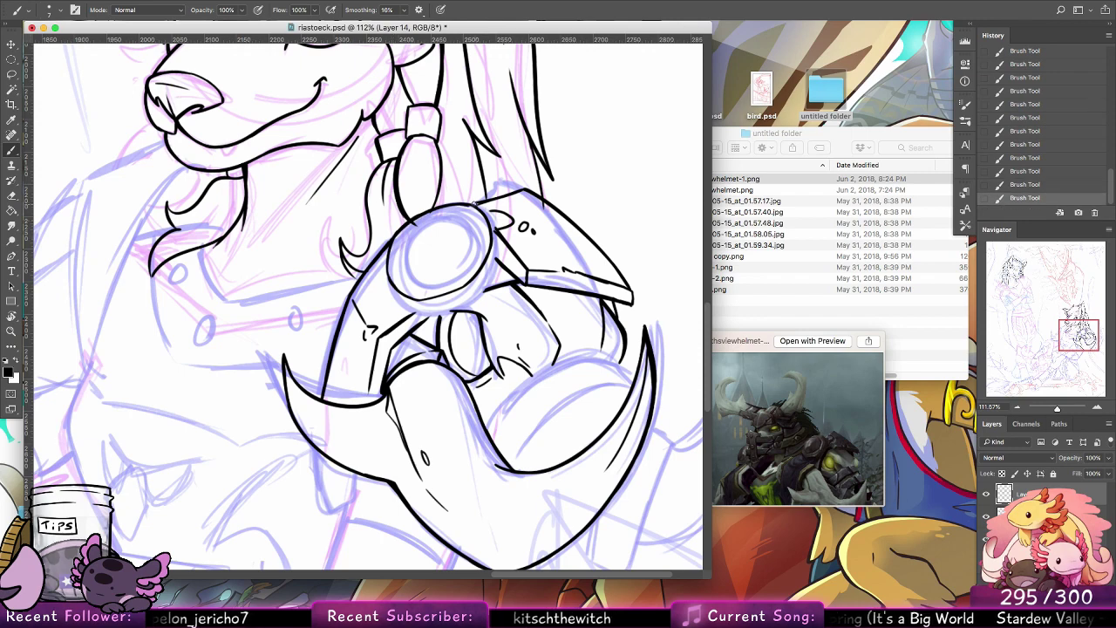
pyautogui.press('super+z')
pyautogui.moveTo(406, 223); pyautogui.dragTo(474, 205)
pyautogui.press('super+z')
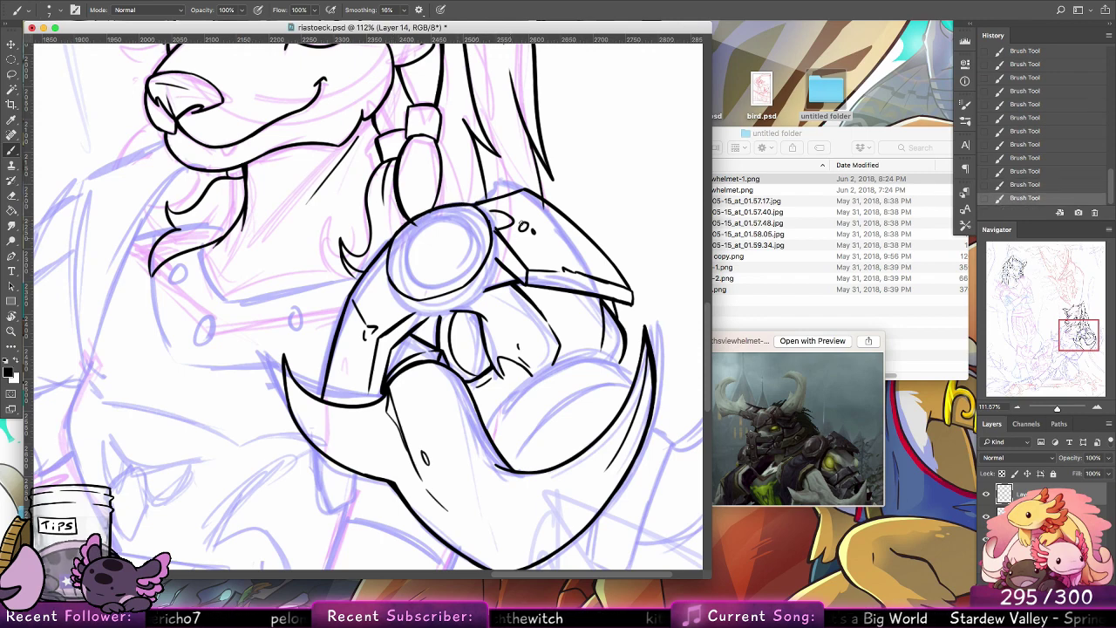
pyautogui.press('super+z')
# Step: Ink the rim line along the disc's right and lower edges, undoing unsatisfactory strokes
pyautogui.moveTo(487, 215)
pyautogui.mouseDown()
pyautogui.moveTo(496, 250)
pyautogui.moveTo(483, 278)
pyautogui.mouseUp()
pyautogui.press('super+z')
pyautogui.moveTo(387, 277)
pyautogui.mouseDown()
pyautogui.moveTo(415, 307)
pyautogui.moveTo(488, 276)
pyautogui.mouseUp()
pyautogui.press('super+z')
pyautogui.press('super+z')
pyautogui.hotkey('ctrl', 'z')
pyautogui.press('super+z')
pyautogui.press('super+alt+z')
pyautogui.press('super+alt+z')
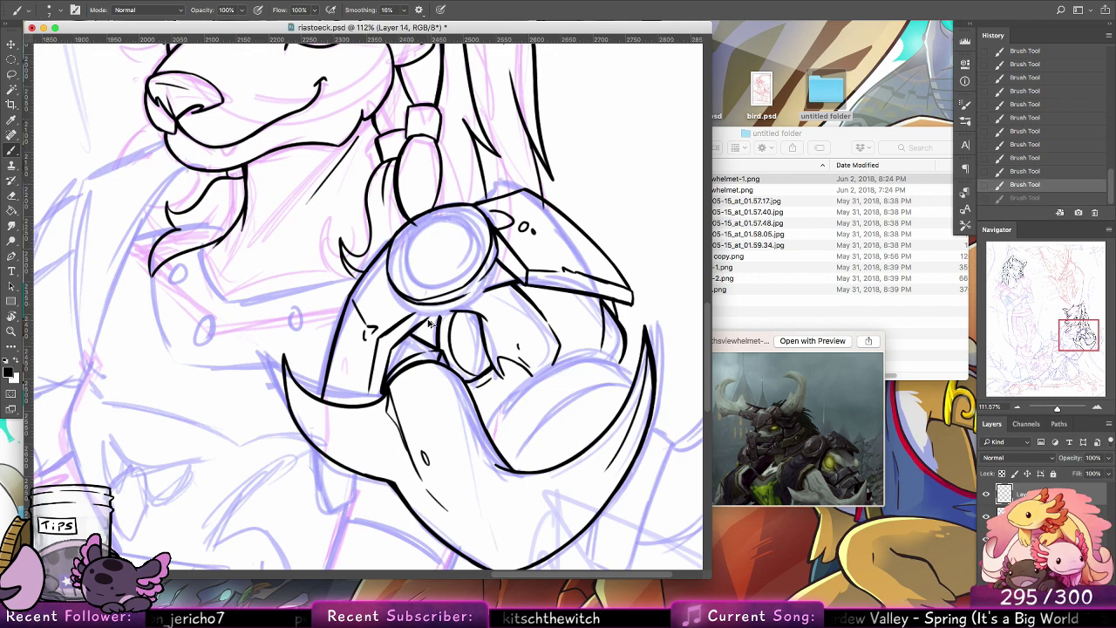
pyautogui.press('super+z')
pyautogui.moveTo(477, 285); pyautogui.dragTo(497, 254)
pyautogui.press('super+z')
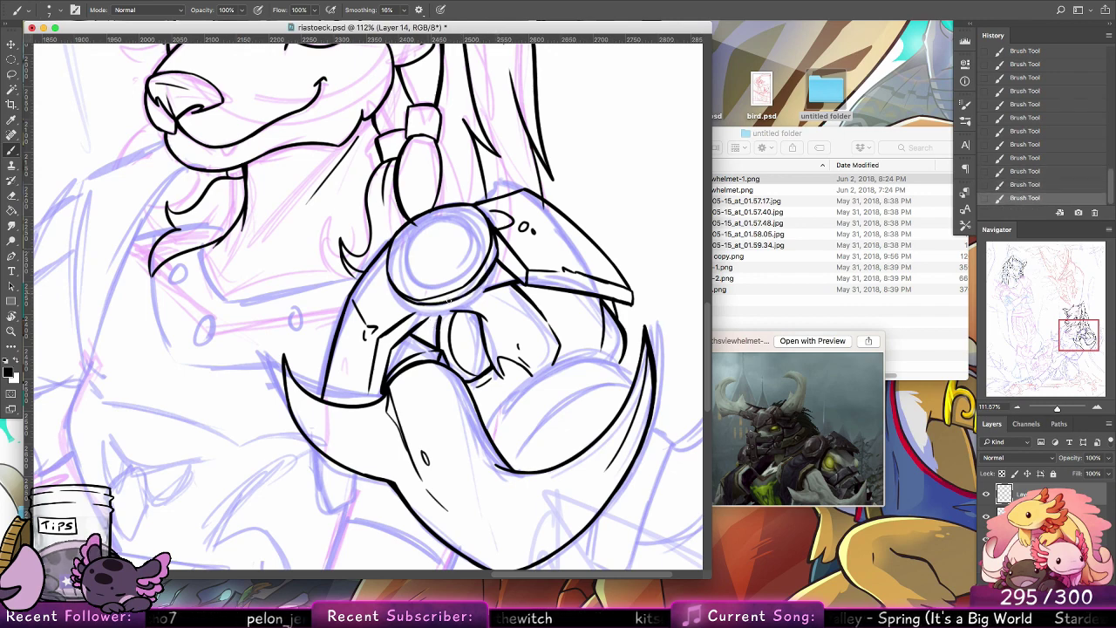
# Step: Ink the inner ring inside the disc's rim and add small highlight marks at its centre
pyautogui.moveTo(430, 304)
pyautogui.mouseDown()
pyautogui.moveTo(474, 292)
pyautogui.moveTo(441, 297)
pyautogui.moveTo(462, 287)
pyautogui.moveTo(476, 238)
pyautogui.mouseUp()
pyautogui.press('super+z')
pyautogui.press('alt+super+z')
pyautogui.press('alt+super+z')
pyautogui.moveTo(412, 283)
pyautogui.mouseDown()
pyautogui.moveTo(462, 274)
pyautogui.moveTo(480, 232)
pyautogui.moveTo(455, 210)
pyautogui.moveTo(417, 222)
pyautogui.moveTo(449, 212)
pyautogui.moveTo(401, 245)
pyautogui.moveTo(401, 277)
pyautogui.moveTo(414, 283)
pyautogui.moveTo(453, 247)
pyautogui.moveTo(449, 258)
pyautogui.mouseUp()
pyautogui.press('super+z')
pyautogui.press('super+z')
pyautogui.press('super+z')
pyautogui.press('super+z')
# Step: Switch to the Eraser and erase inside the disc around the highlight marks on Layer 13
pyautogui.click(18, 197)
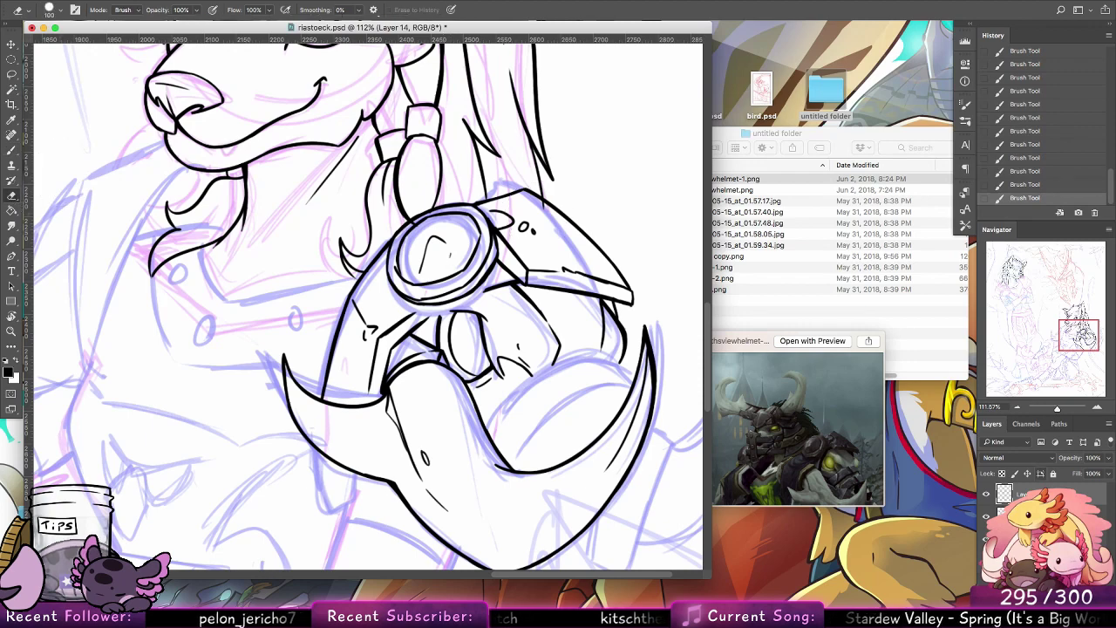
pyautogui.hotkey('alt', '[')
pyautogui.click(428, 246)
pyautogui.moveTo(427, 246); pyautogui.dragTo(454, 243)
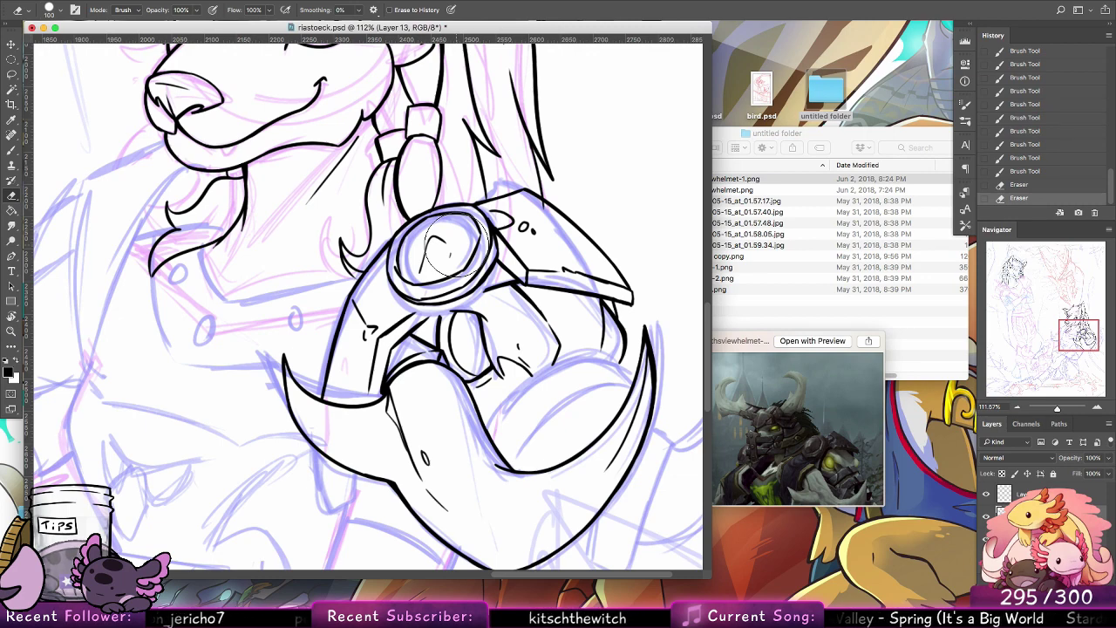
# Step: Switch to Finder, close the helmet preview and open the Veias folder in Personal Art > Lorhondel 2018 > Races
pyautogui.click(869, 310)
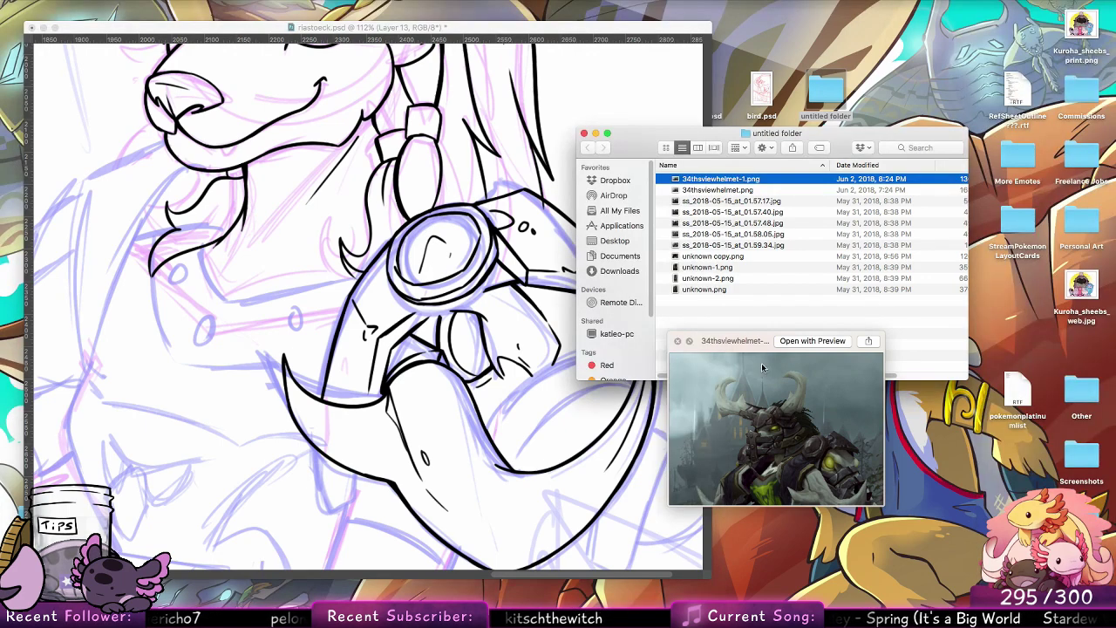
pyautogui.press('space')
pyautogui.doubleClick(1083, 225)
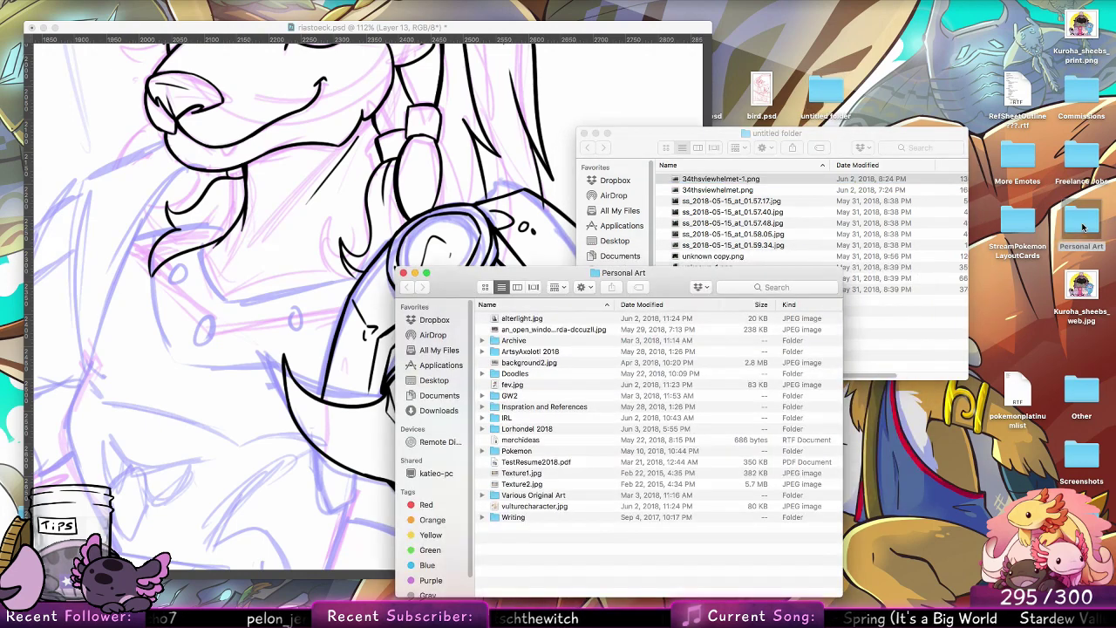
pyautogui.doubleClick(535, 430)
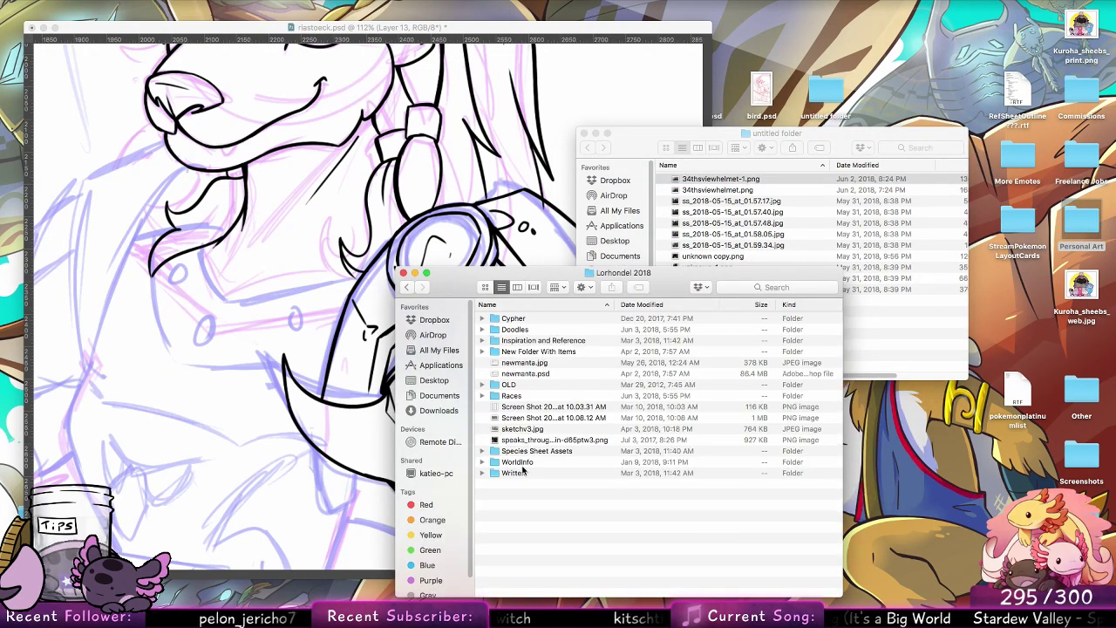
pyautogui.doubleClick(523, 395)
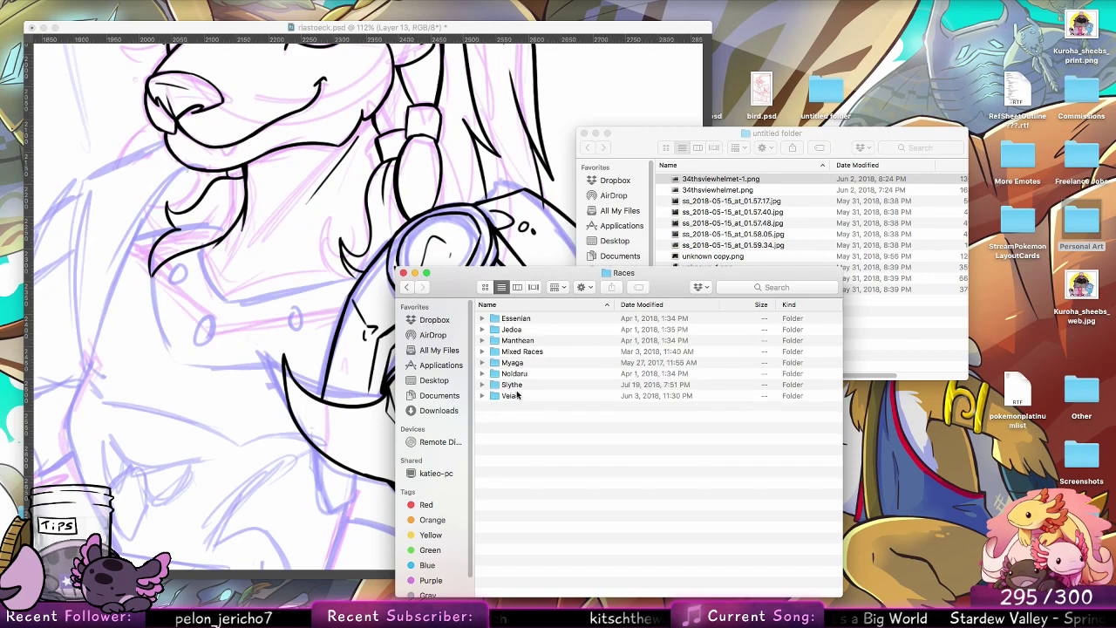
pyautogui.doubleClick(519, 396)
# Step: Preview Veias.rtf, skim its biology, etiquette and traditions sections, and close the preview
pyautogui.click(533, 385)
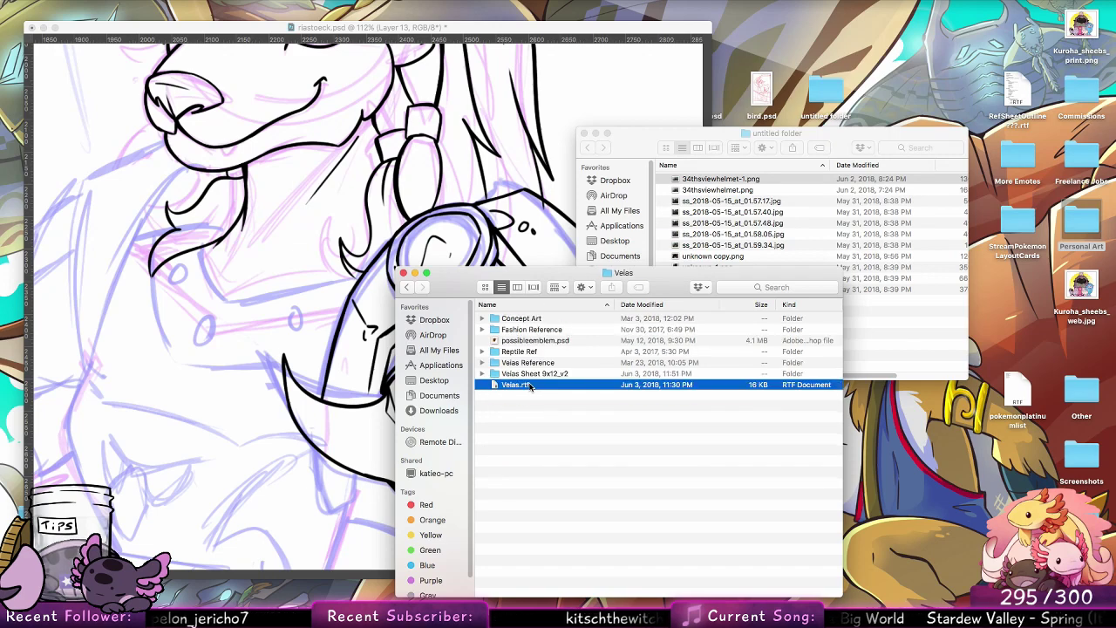
pyautogui.press('space')
pyautogui.scroll(-10, 899, 229)
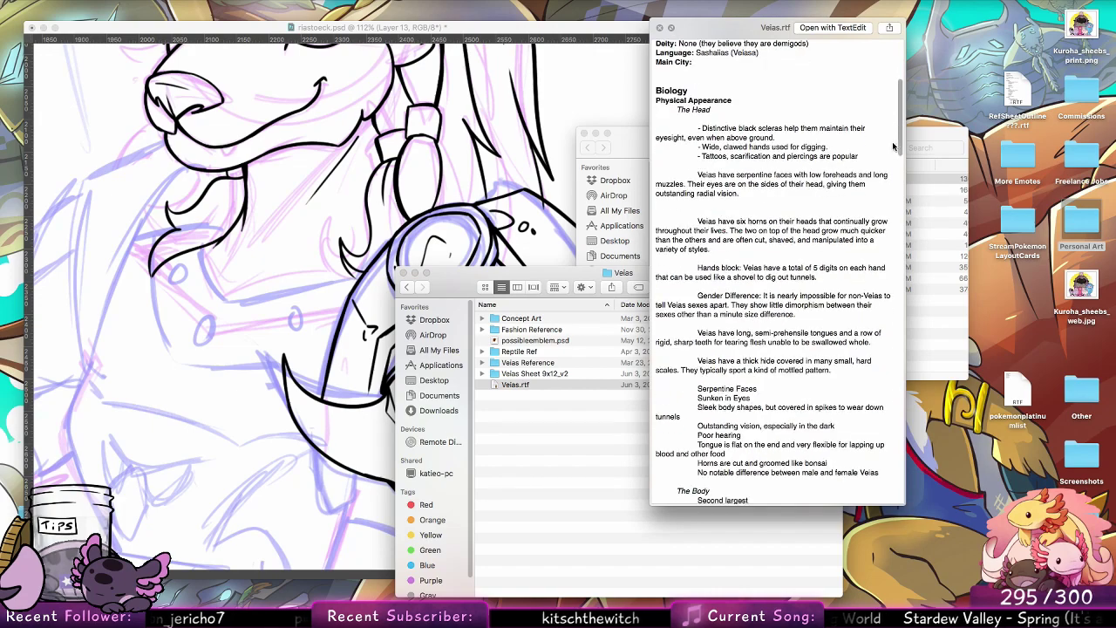
pyautogui.scroll(-10, 900, 229)
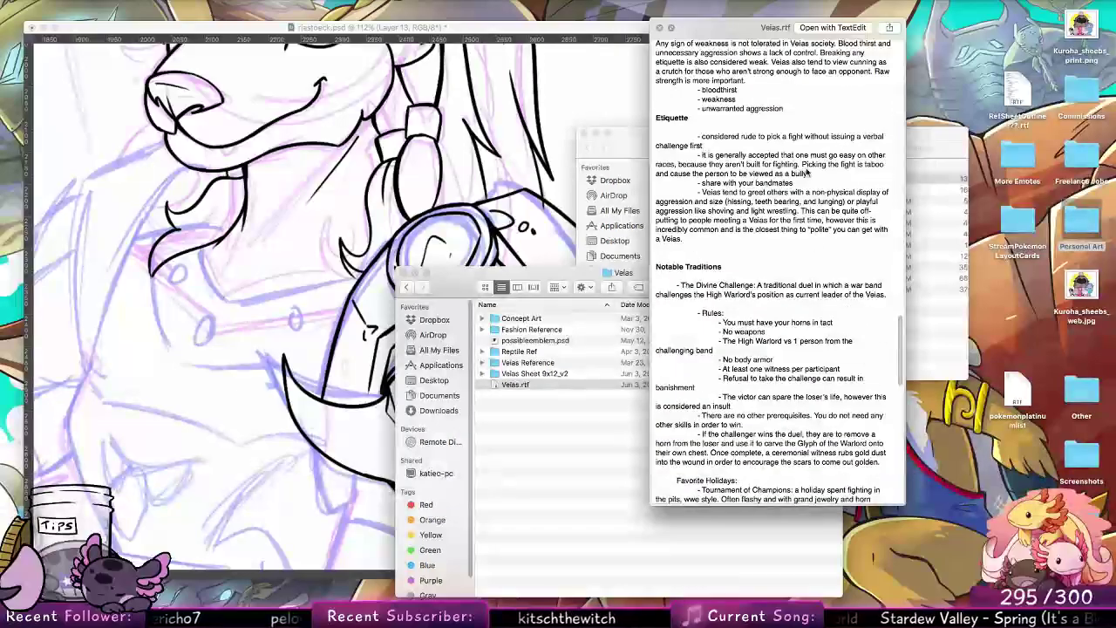
pyautogui.press('space')
# Step: Open the Veias Sheet 9x12_v2 folder and preview the JedoaSheet pages 4 to 6
pyautogui.doubleClick(543, 373)
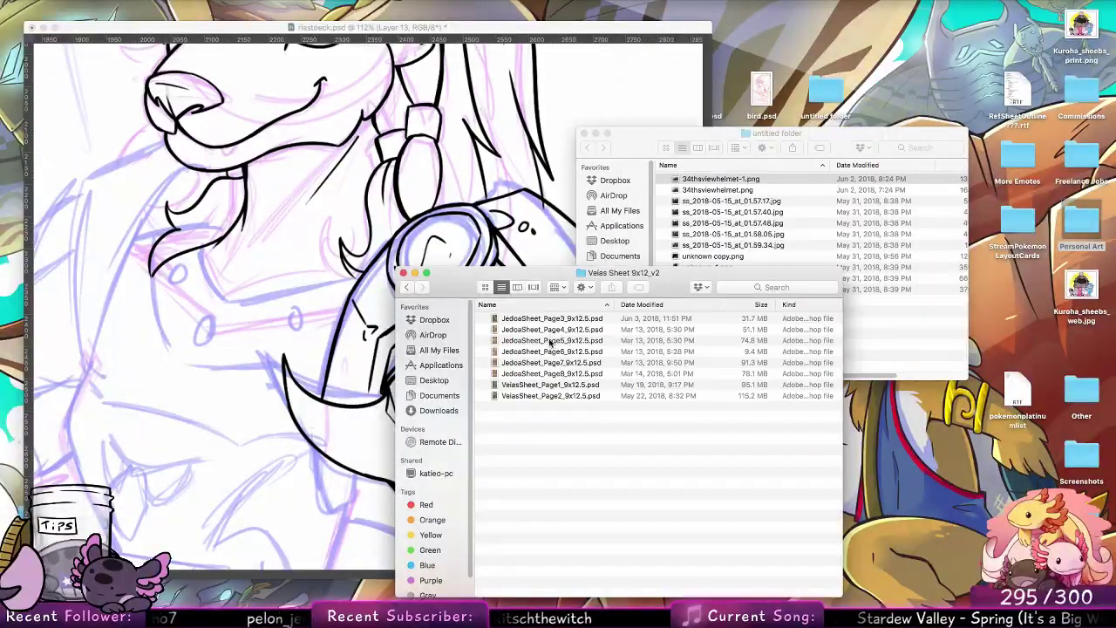
pyautogui.click(553, 340)
pyautogui.press('space')
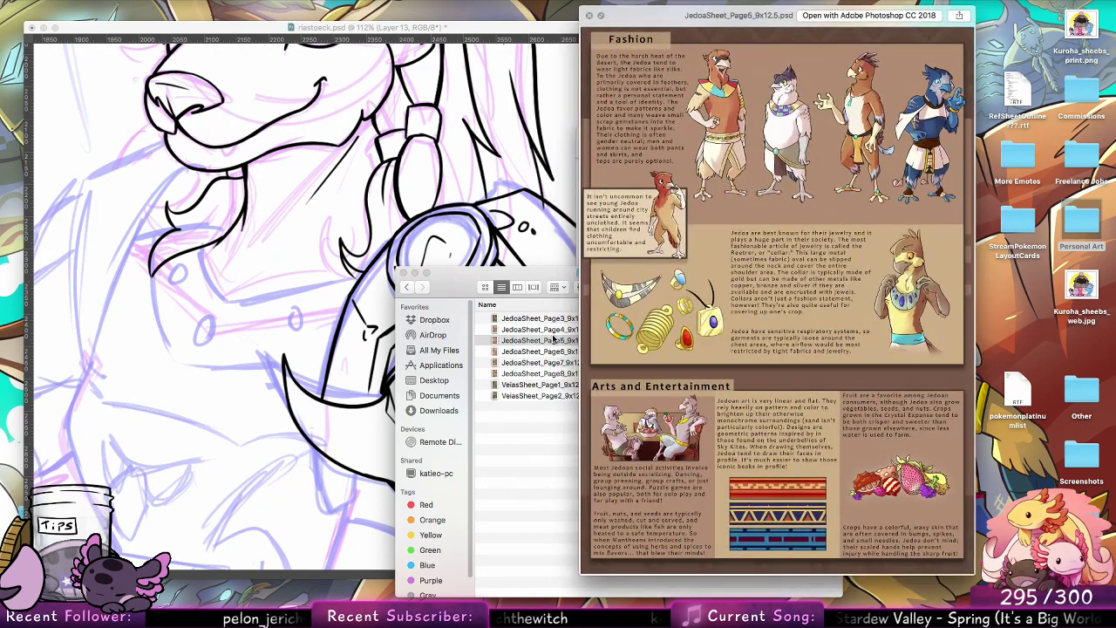
pyautogui.press('Up')
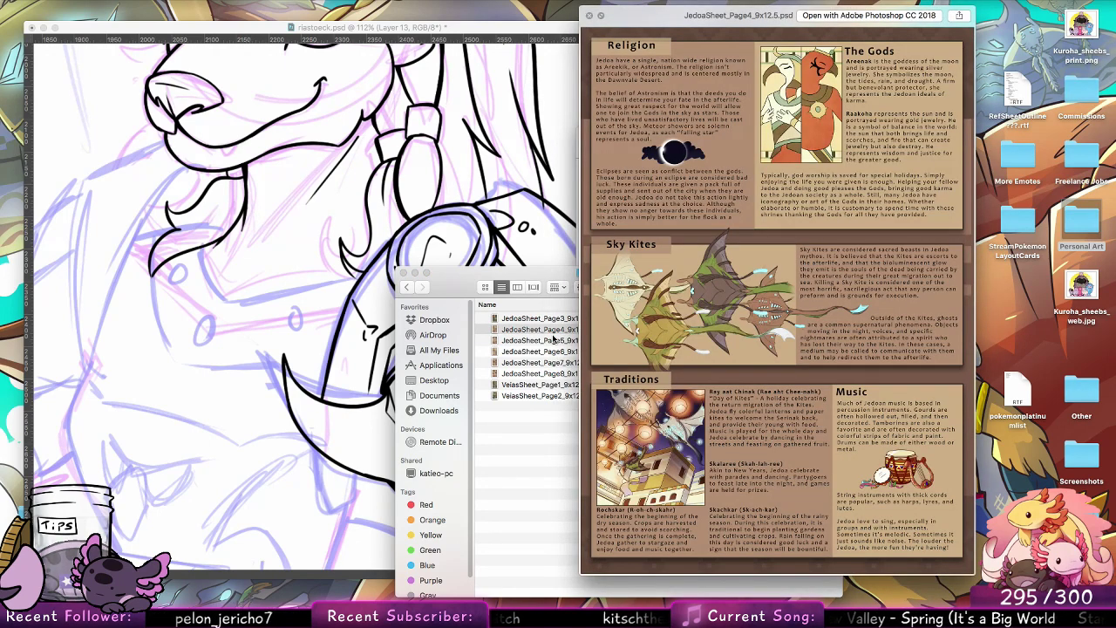
pyautogui.press('Down')
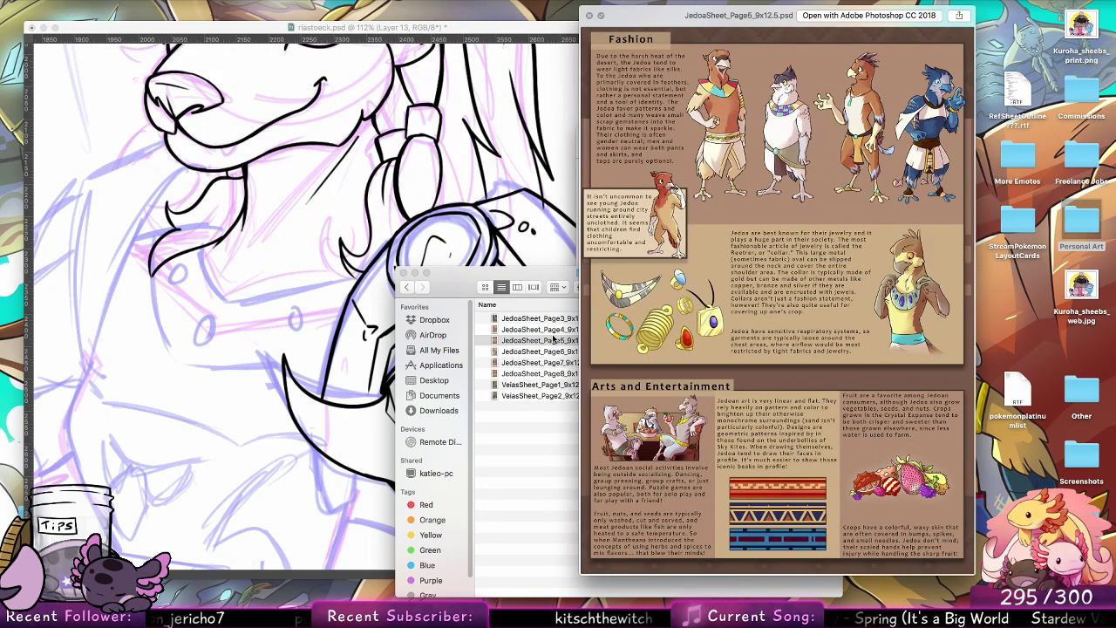
pyautogui.press('Down')
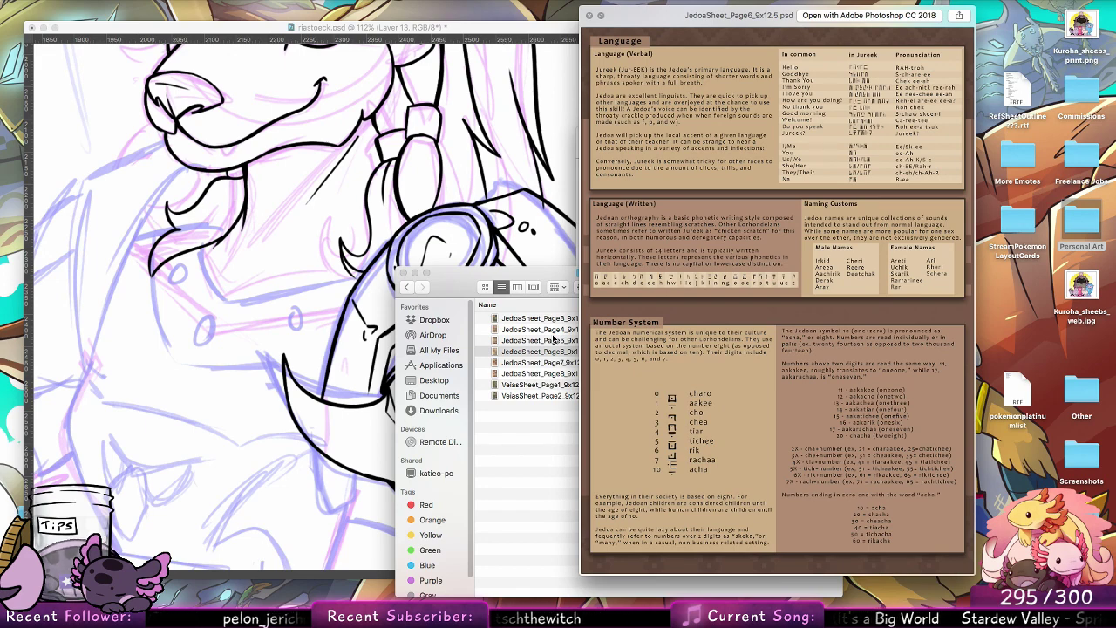
pyautogui.press('space')
# Step: Return to the Veias folder, open Veias.rtf in TextEdit and enlarge its window to show more text
pyautogui.click(406, 287)
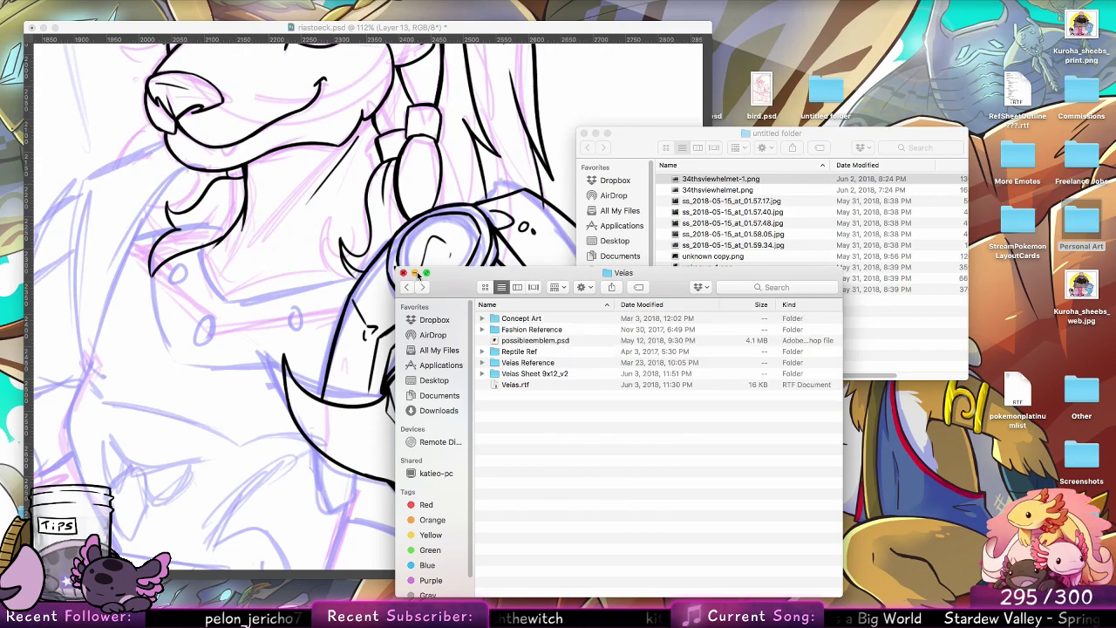
pyautogui.click(551, 385)
pyautogui.doubleClick(554, 387)
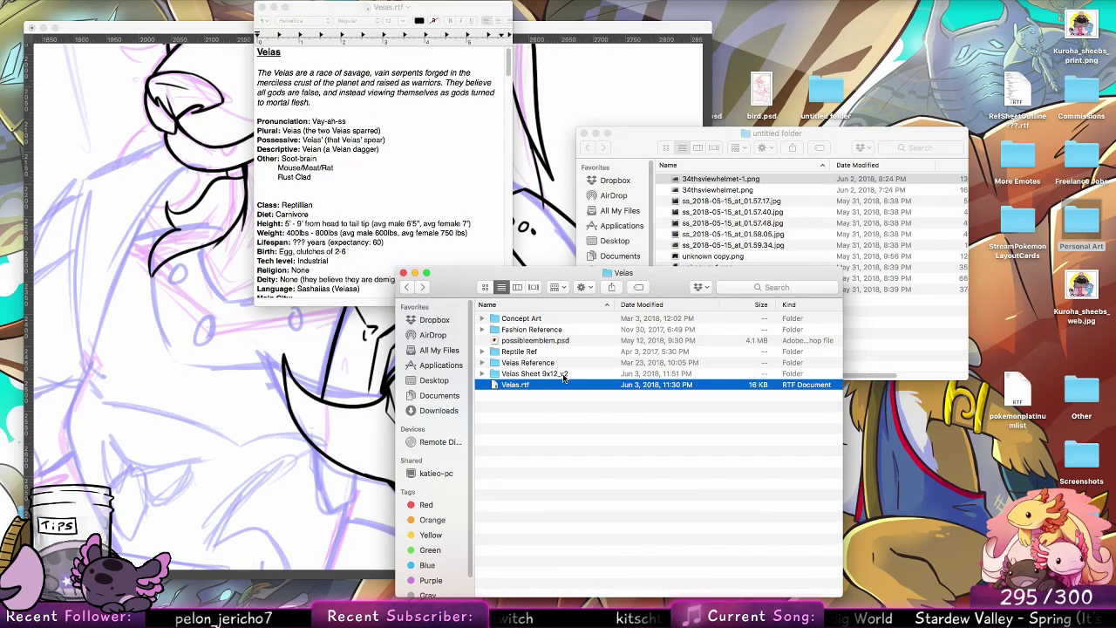
pyautogui.click(476, 164)
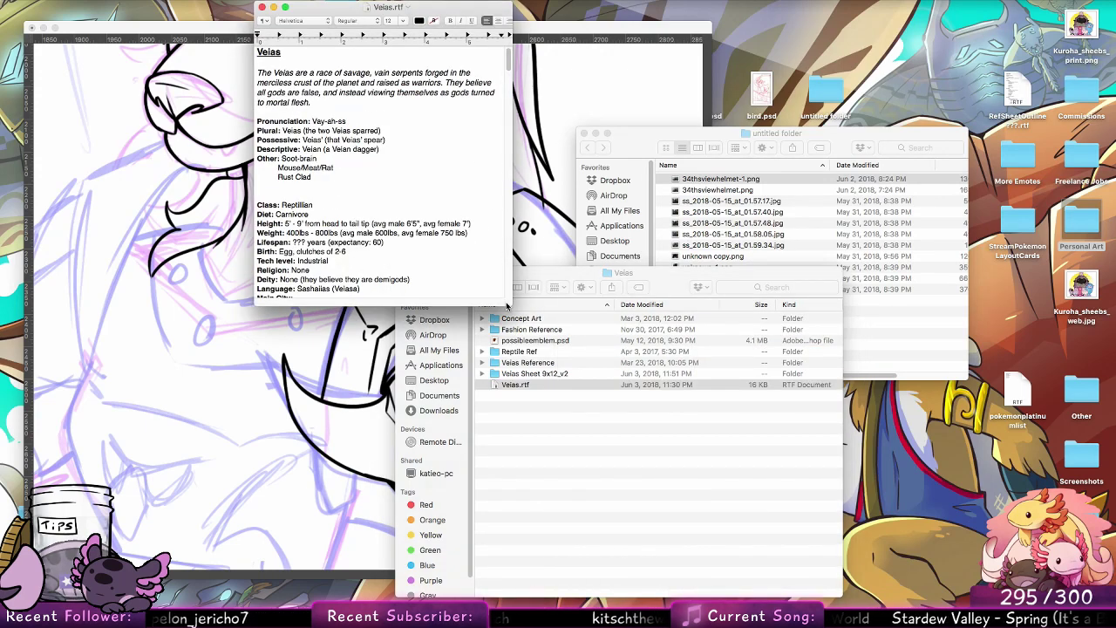
pyautogui.moveTo(512, 305); pyautogui.dragTo(594, 607)
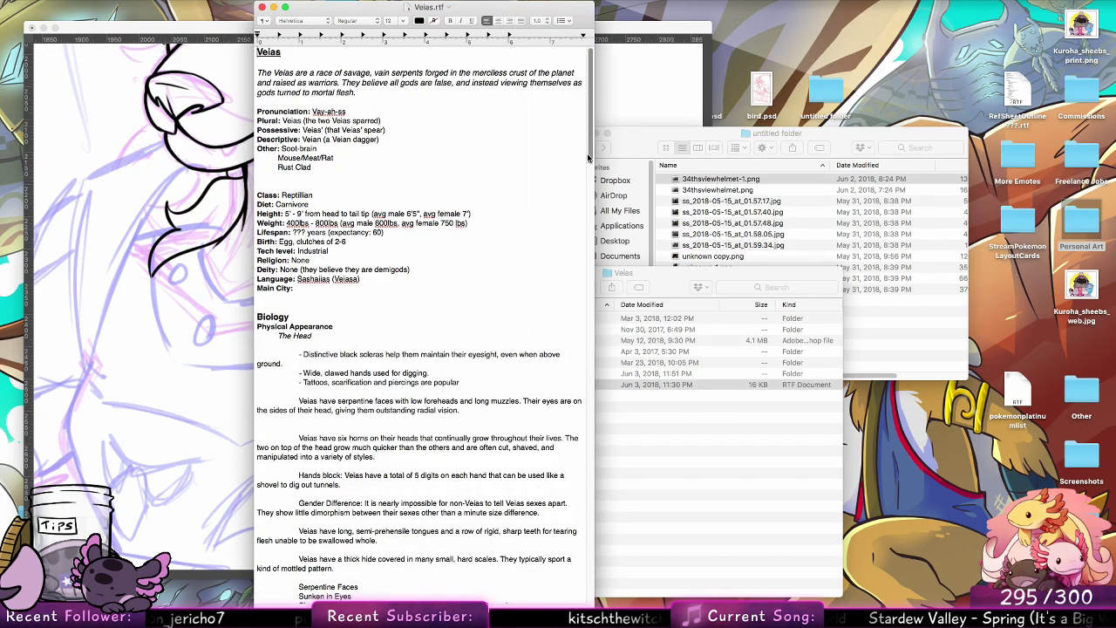
# Step: Read the document's language, politics, fashion and homes sections, and close the document
pyautogui.scroll(-10, 582, 424)
pyautogui.scroll(-15, 582, 423)
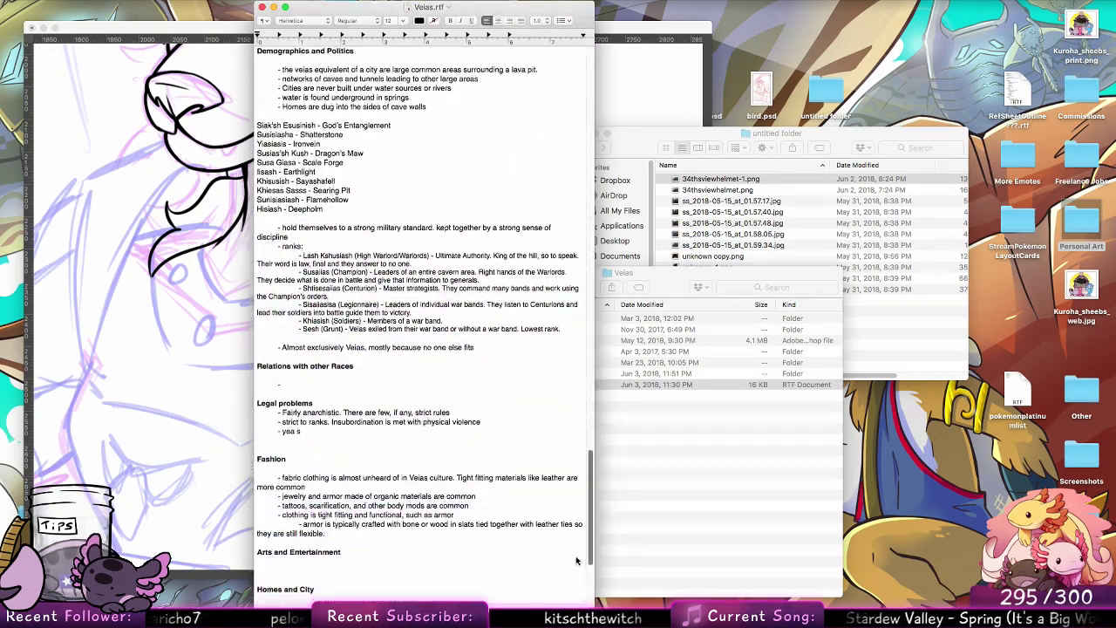
pyautogui.scroll(-5, 499, 401)
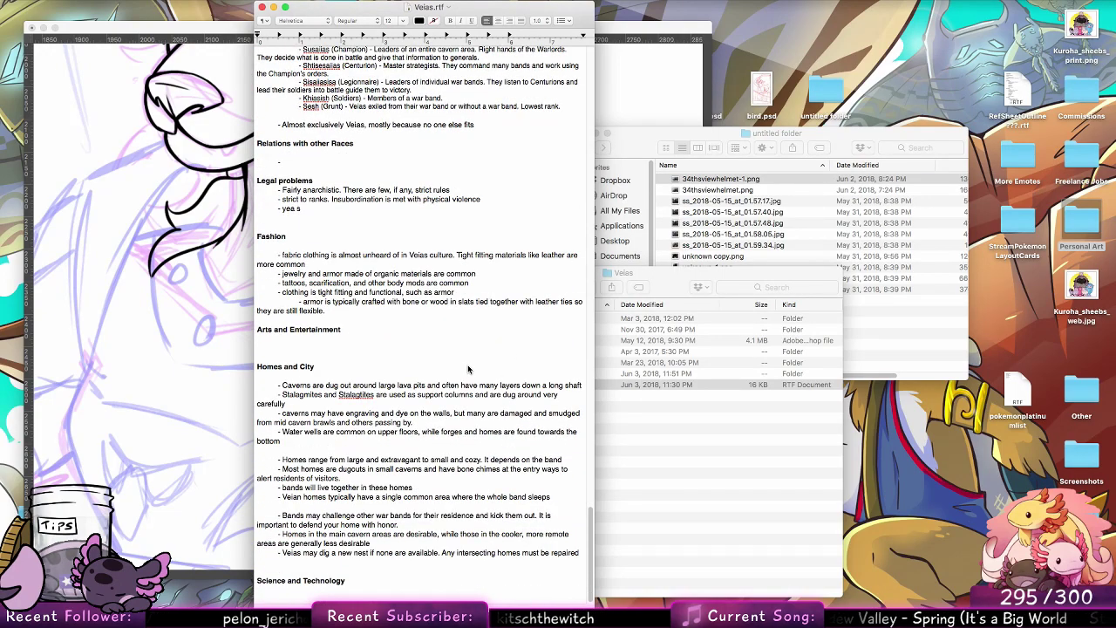
pyautogui.scroll(12, 468, 370)
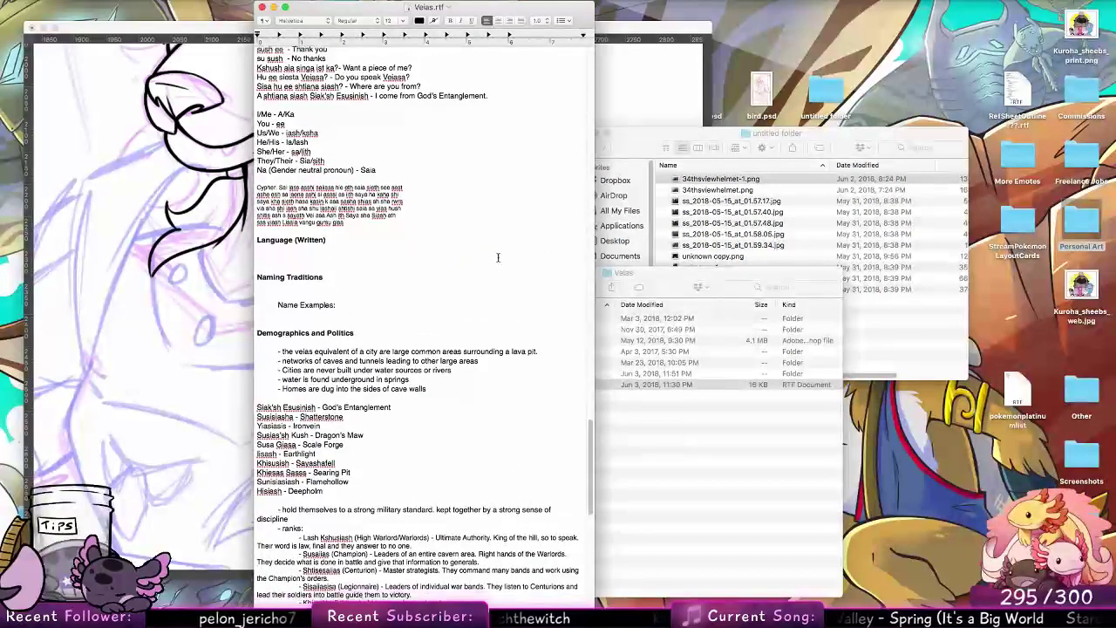
pyautogui.scroll(-5, 509, 228)
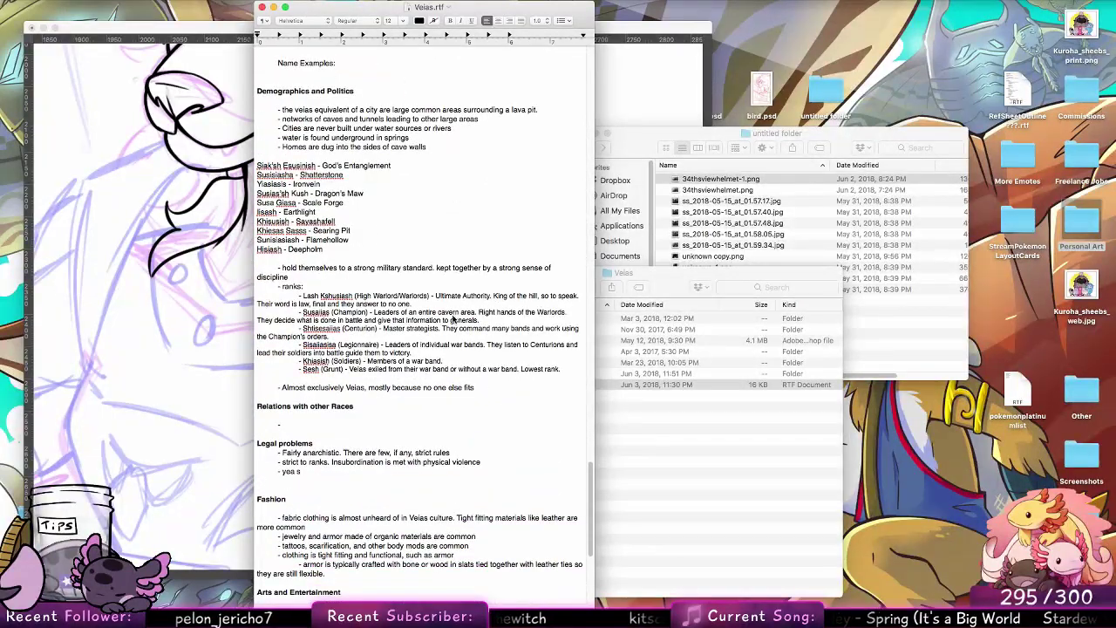
pyautogui.click(262, 7)
# Step: Reopen the Veias Sheet 9x12_v2 folder and preview the sheets from JedoaSheet page 4 through VeiasSheet page 1
pyautogui.doubleClick(528, 375)
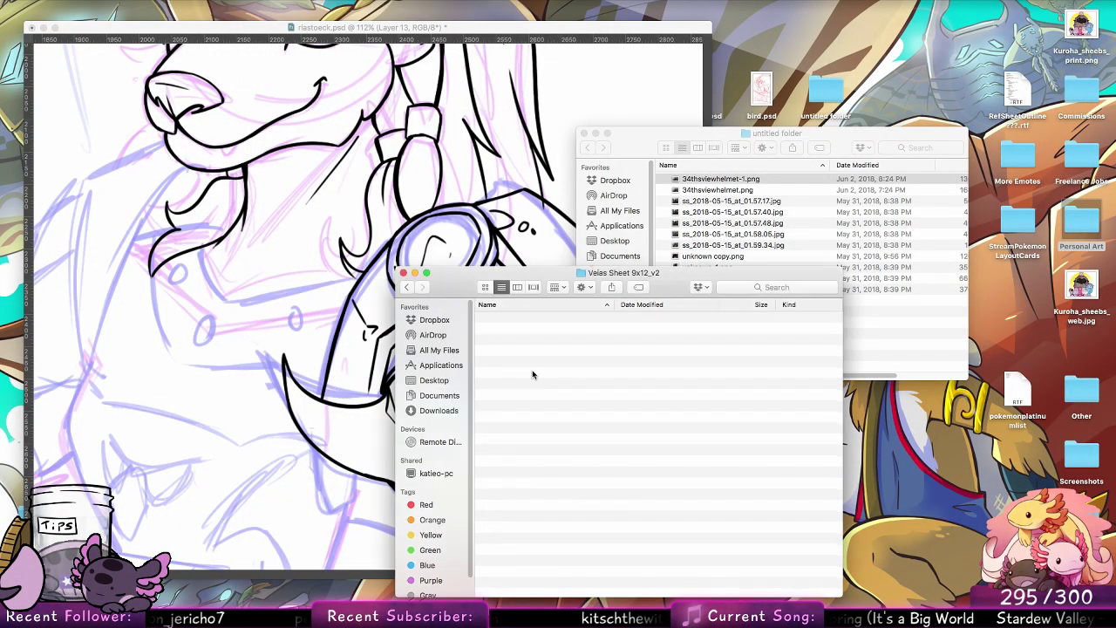
pyautogui.click(567, 329)
pyautogui.press('space')
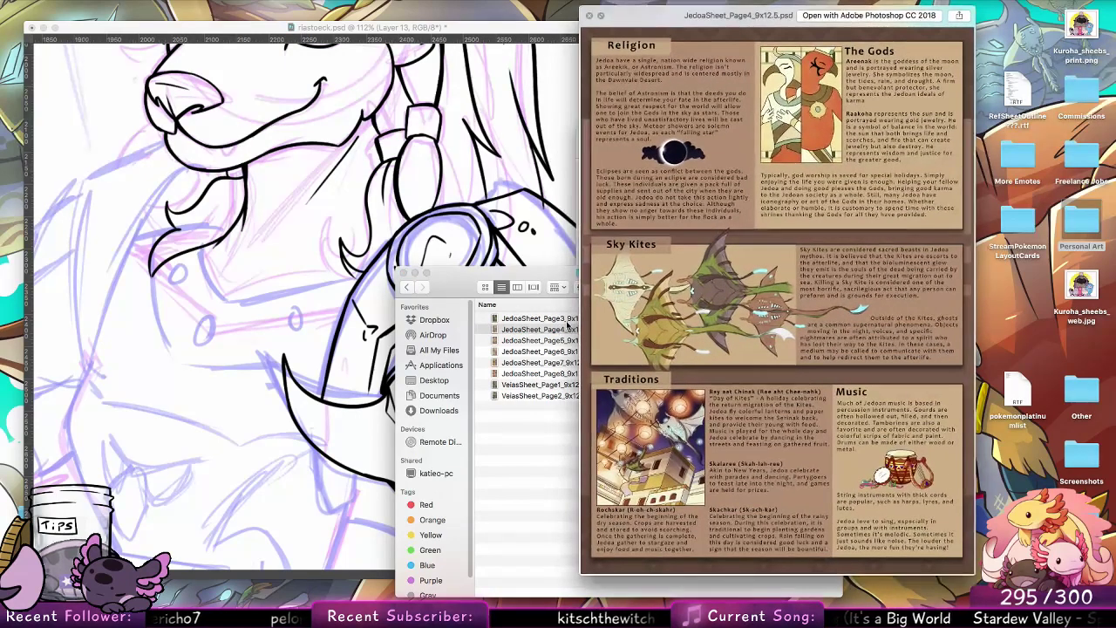
pyautogui.press('Down')
pyautogui.press('Down')
pyautogui.press('Down')
pyautogui.press('Down')
pyautogui.press('Down')
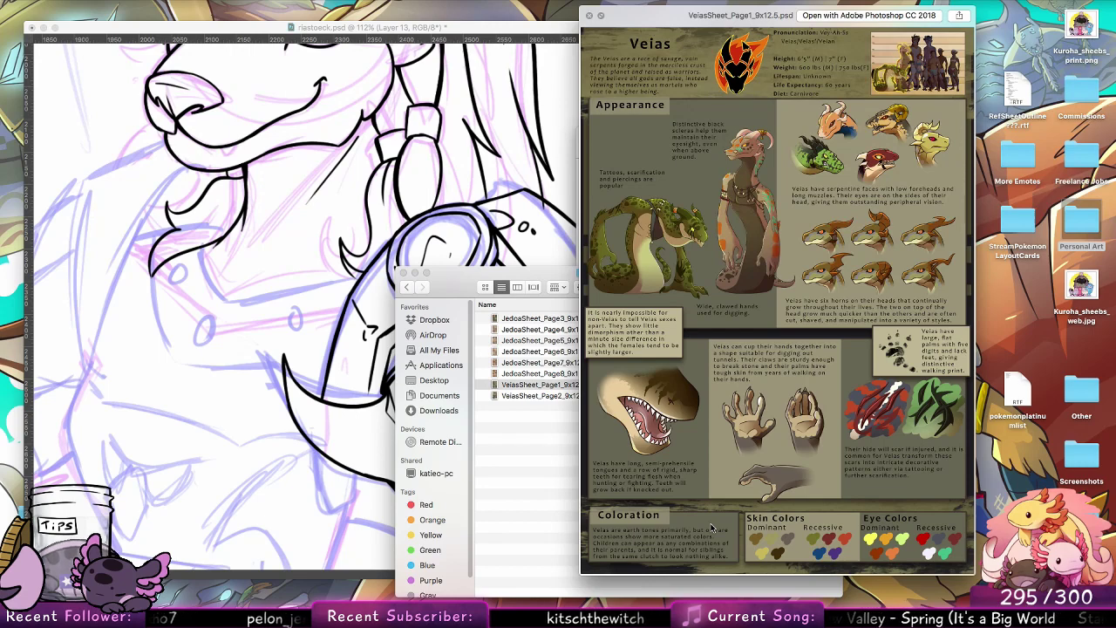
# Step: Preview the sheets backwards from VeiasSheet page 1 to JedoaSheet page 4, and close the preview
pyautogui.press('Up')
pyautogui.press('Up')
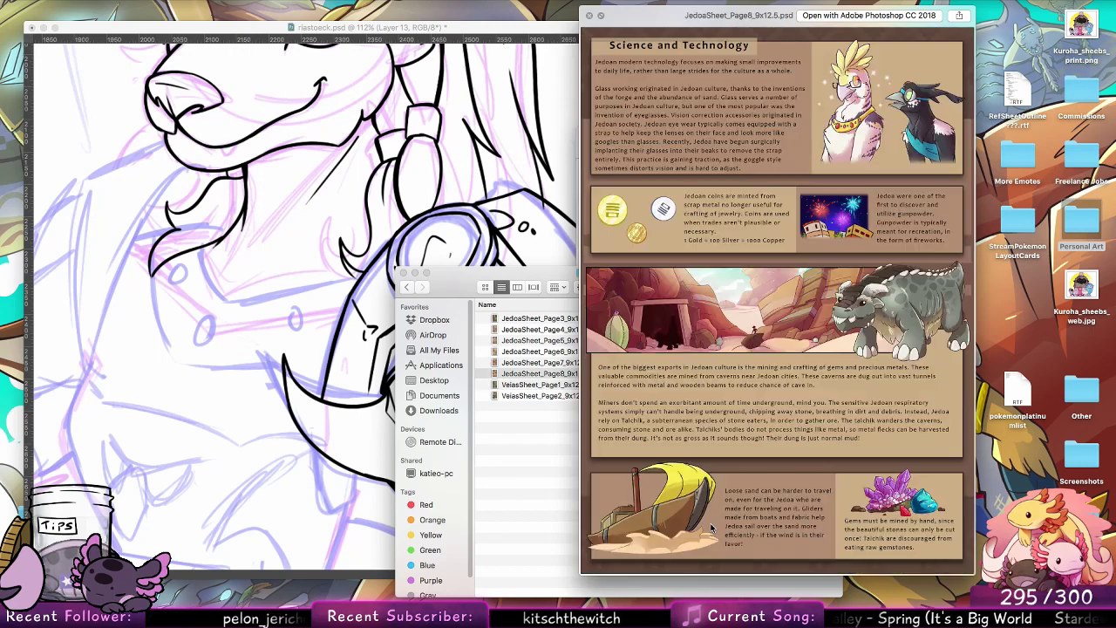
pyautogui.press('Up')
pyautogui.press('Up')
pyautogui.press('Up')
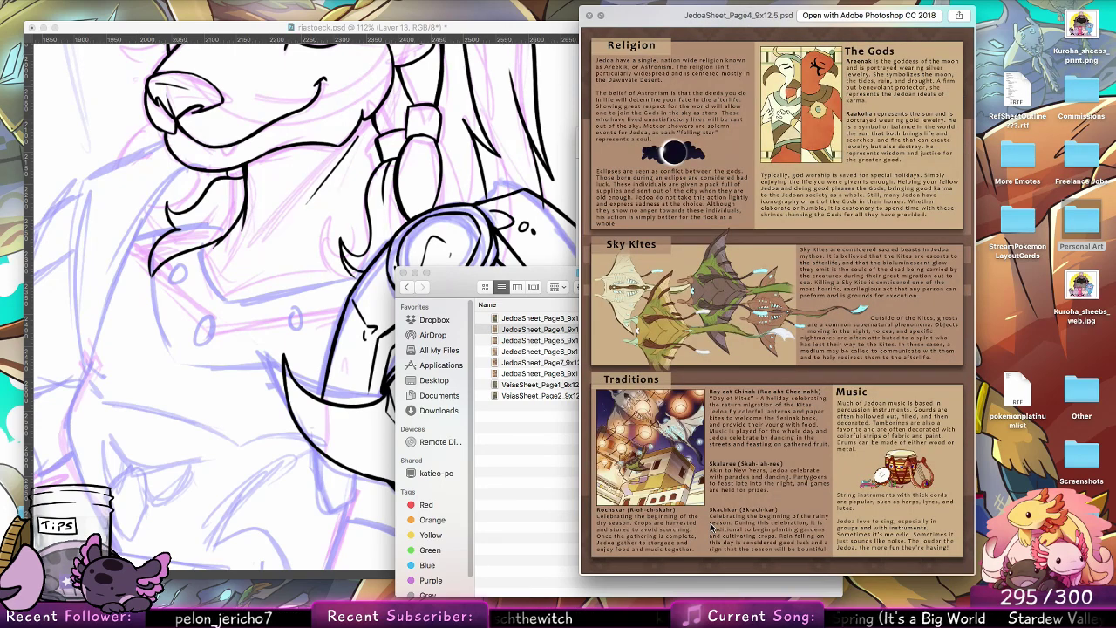
pyautogui.press('Up')
pyautogui.press('Down')
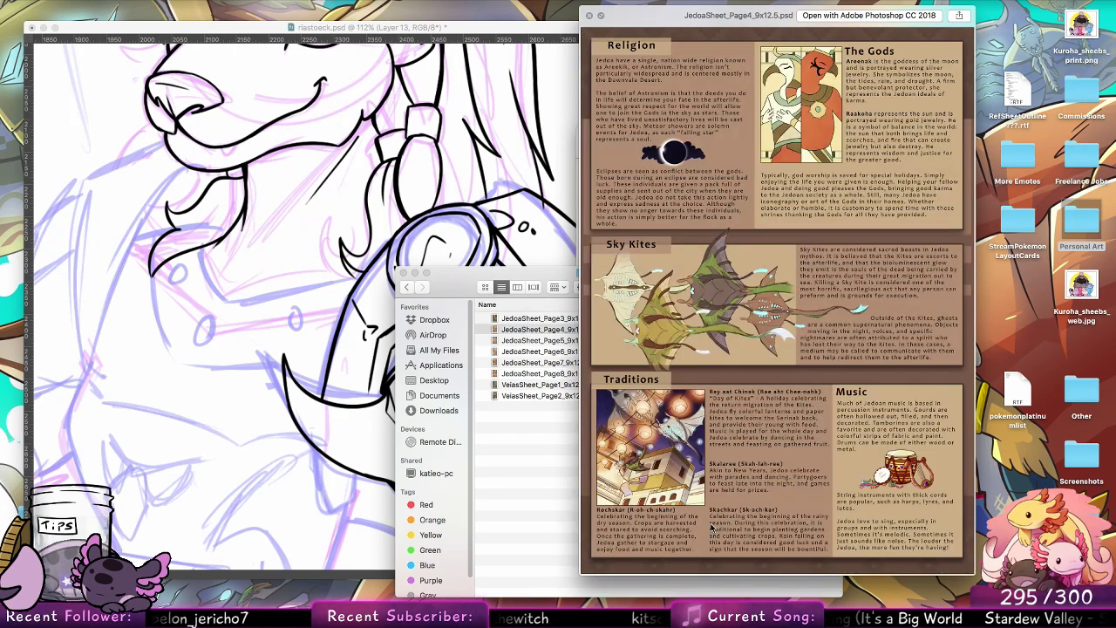
pyautogui.press('space')
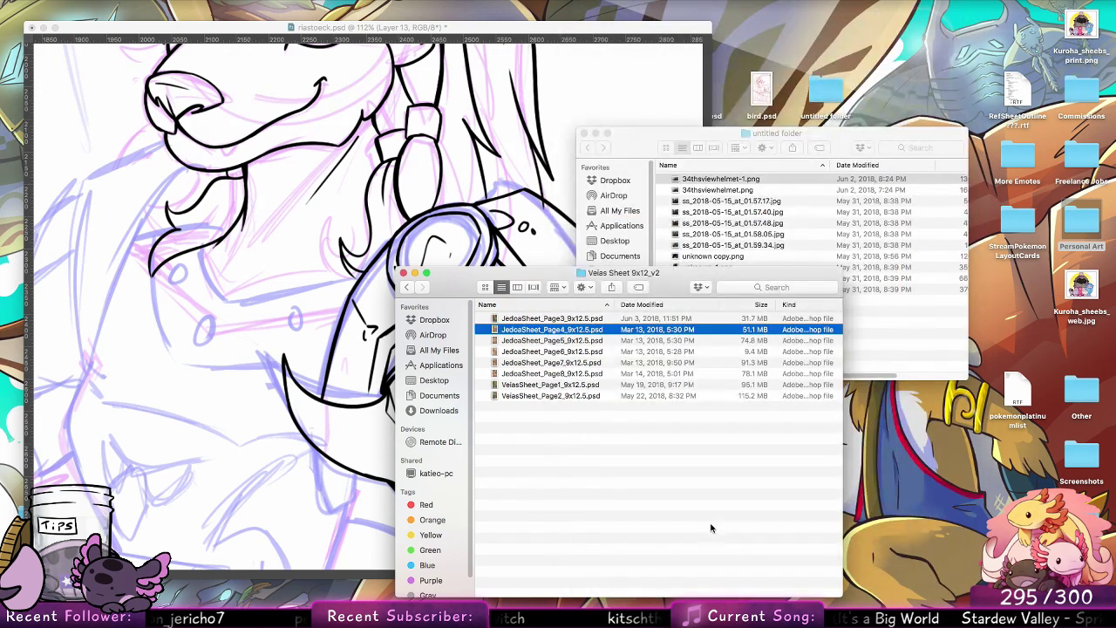
# Step: Return to the riastoeck drawing and ink the armor plate edges directly below the round disc with the brush
pyautogui.click(330, 416)
pyautogui.press('b')
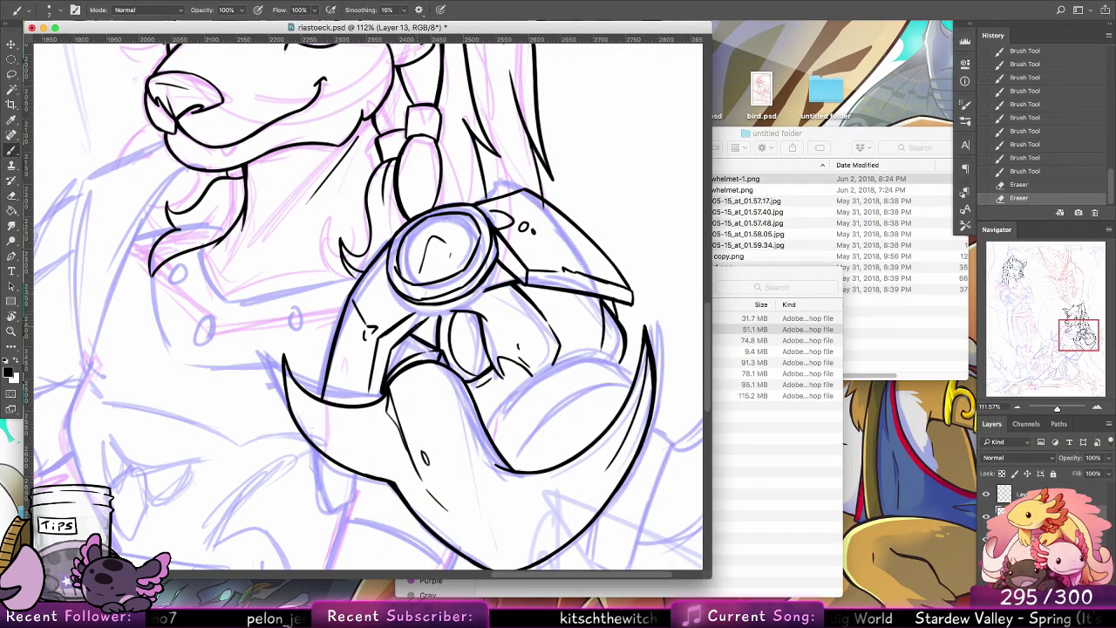
pyautogui.moveTo(432, 319); pyautogui.dragTo(481, 292)
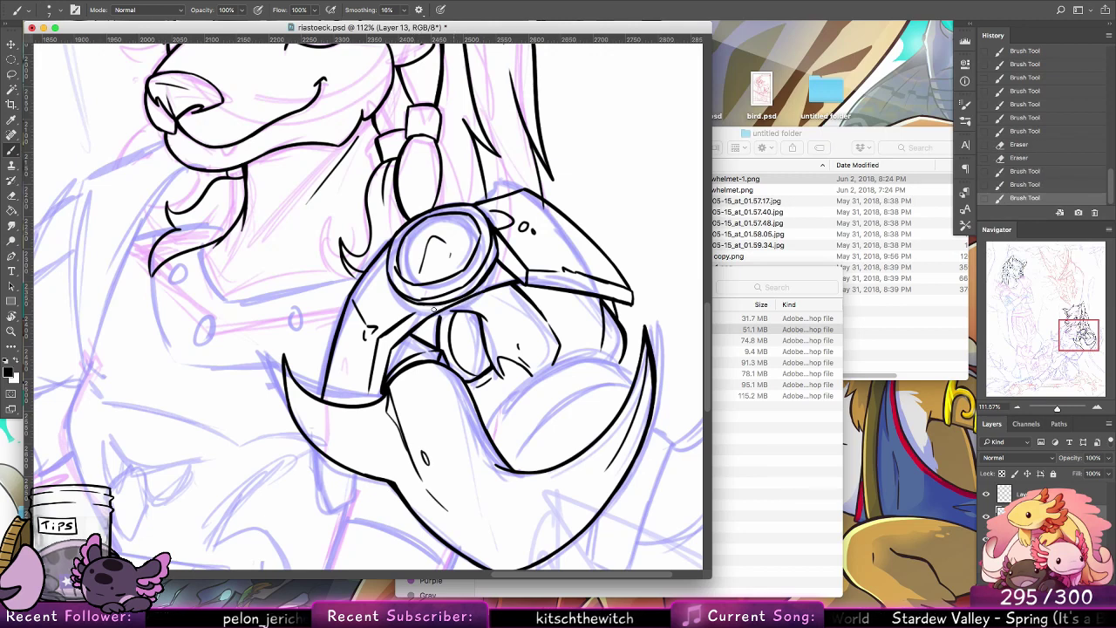
pyautogui.moveTo(408, 318); pyautogui.dragTo(431, 302)
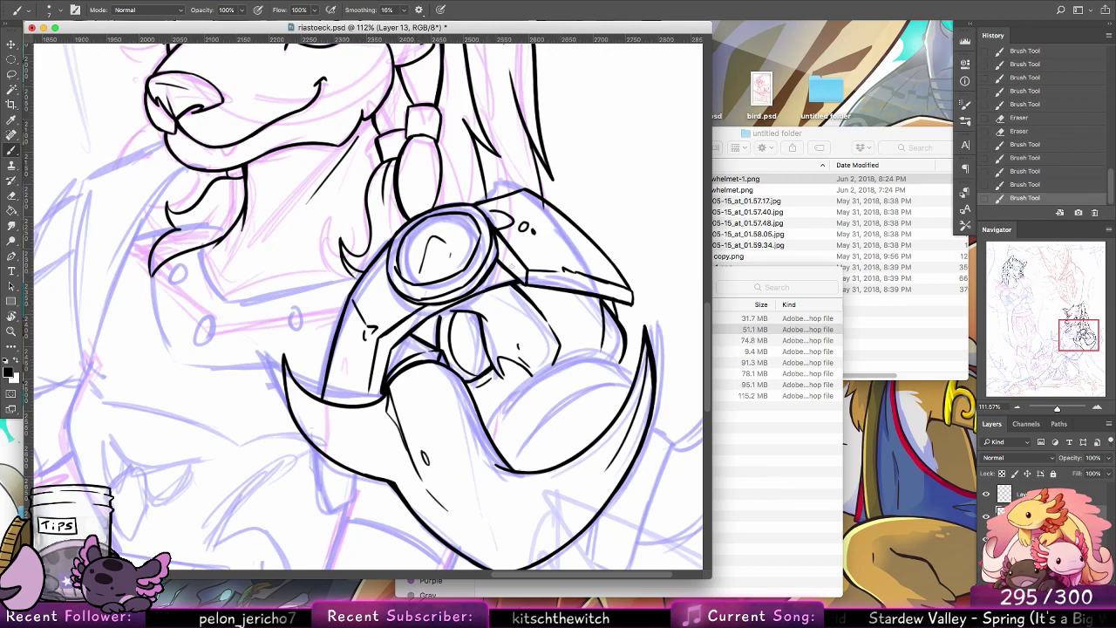
pyautogui.moveTo(491, 275); pyautogui.dragTo(503, 270)
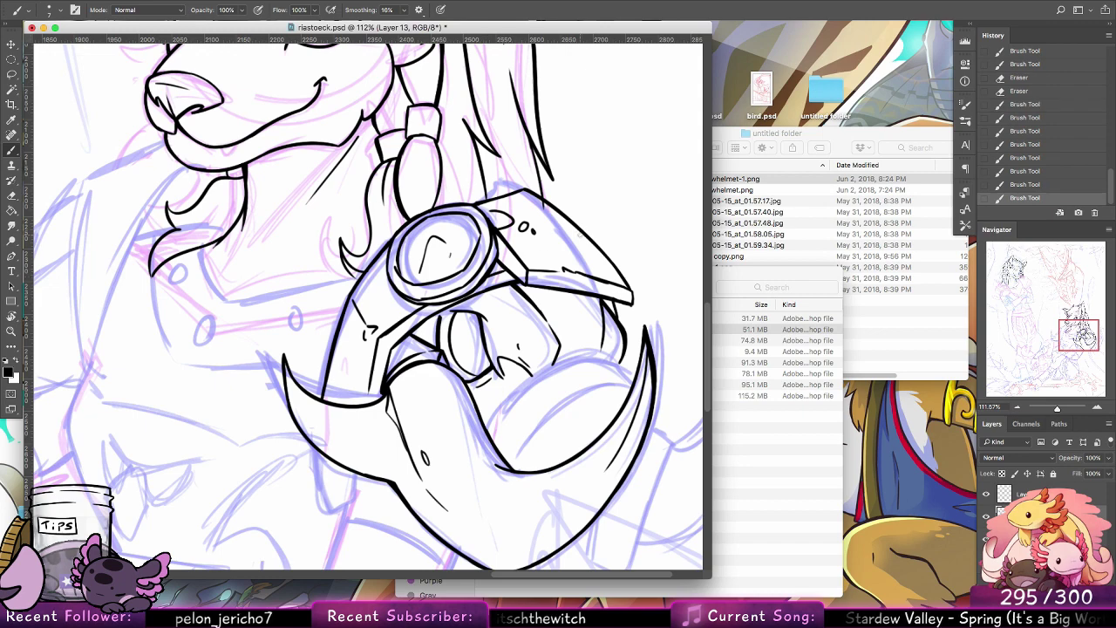
# Step: Close the Veias Sheet 9x12_v2 folder and preview 34thsviewhelmet-1.png from the untitled folder as armor reference
pyautogui.moveTo(609, 409); pyautogui.dragTo(516, 308)
pyautogui.moveTo(591, 481); pyautogui.dragTo(575, 435)
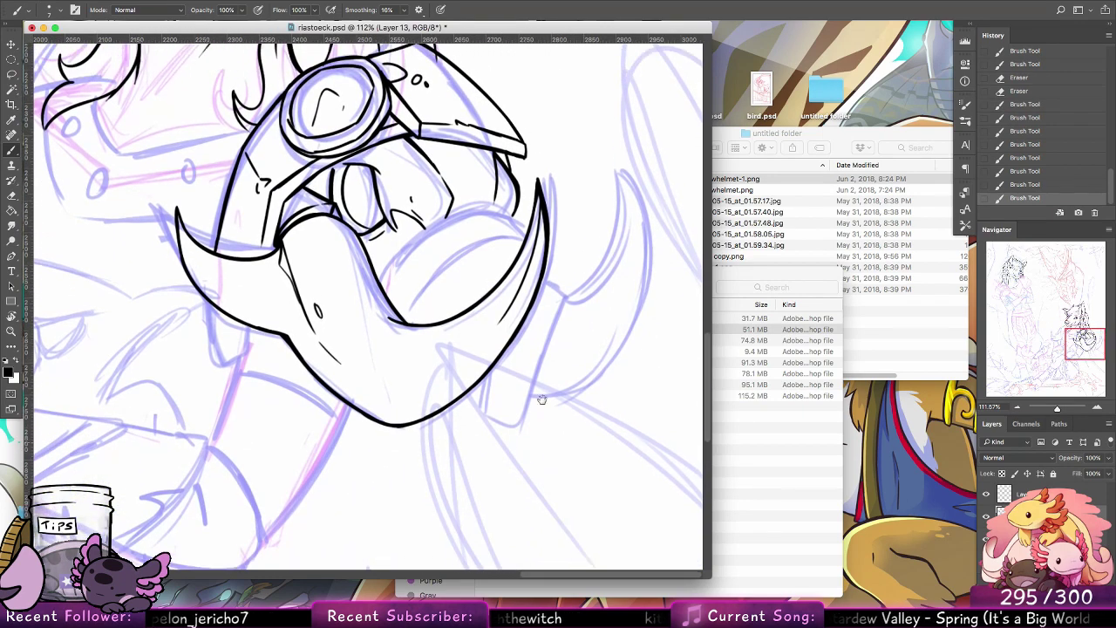
pyautogui.click(796, 277)
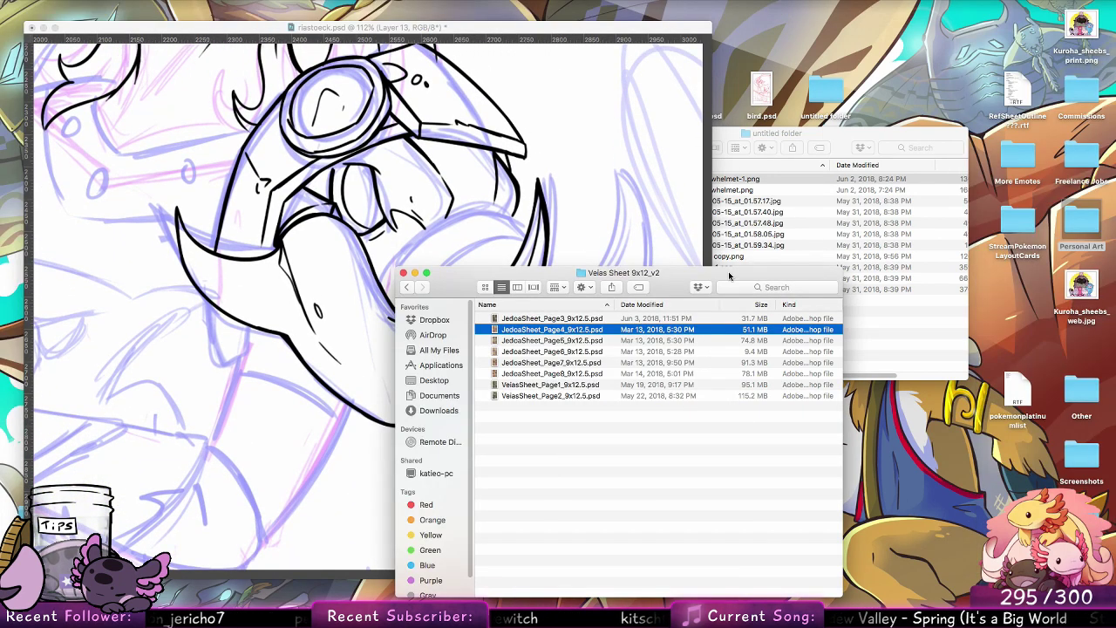
pyautogui.click(404, 272)
pyautogui.click(748, 133)
pyautogui.press('space')
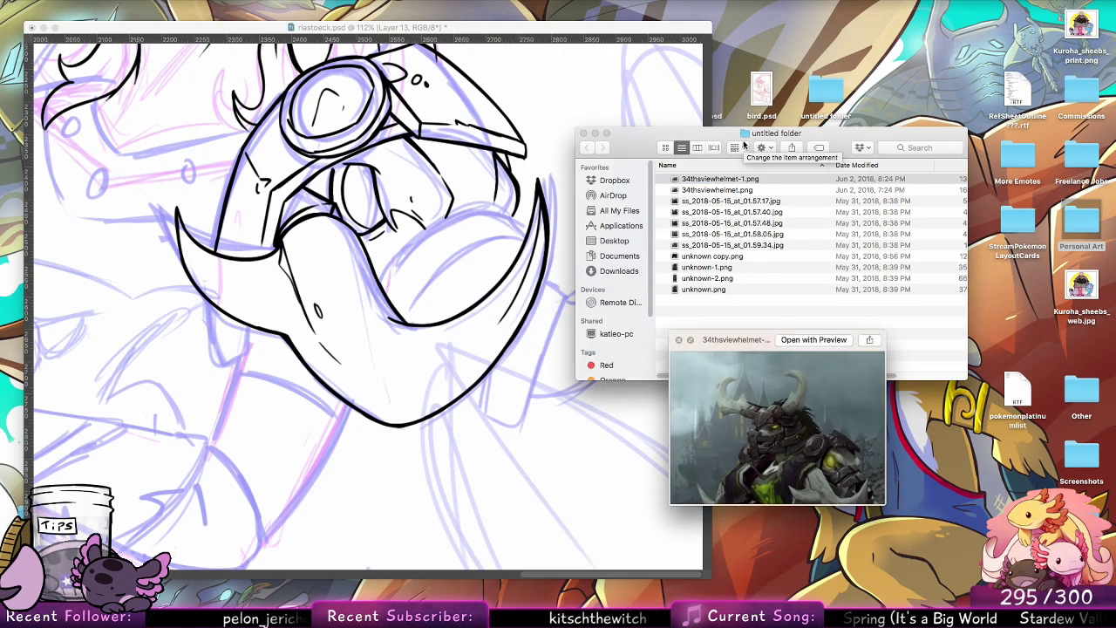
# Step: Ink the curved plate rim inside the crescent horn with its dividing seams, redrawing the rim's inner line
pyautogui.click(416, 299)
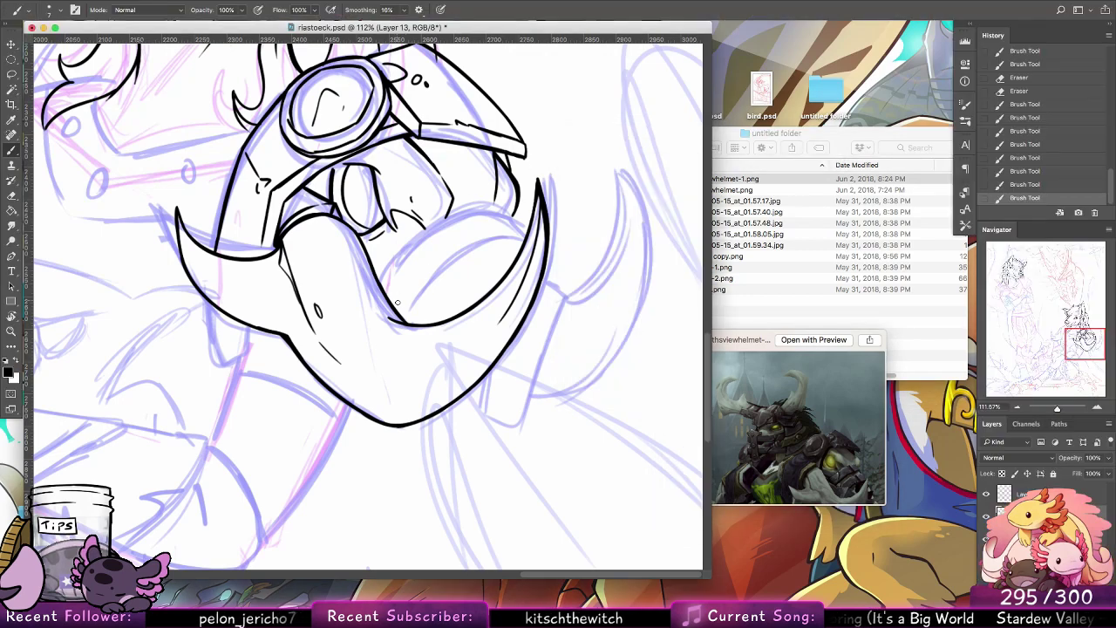
pyautogui.moveTo(401, 314)
pyautogui.mouseDown()
pyautogui.moveTo(431, 263)
pyautogui.moveTo(487, 239)
pyautogui.mouseUp()
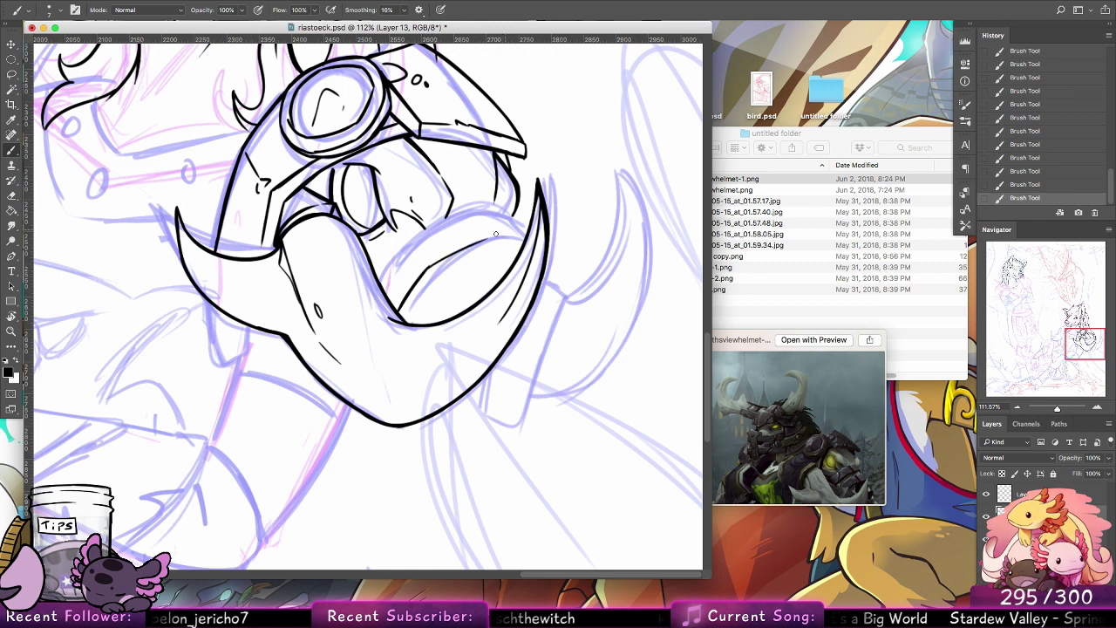
pyautogui.moveTo(427, 268)
pyautogui.mouseDown()
pyautogui.moveTo(496, 237)
pyautogui.moveTo(524, 243)
pyautogui.moveTo(466, 212)
pyautogui.moveTo(431, 225)
pyautogui.mouseUp()
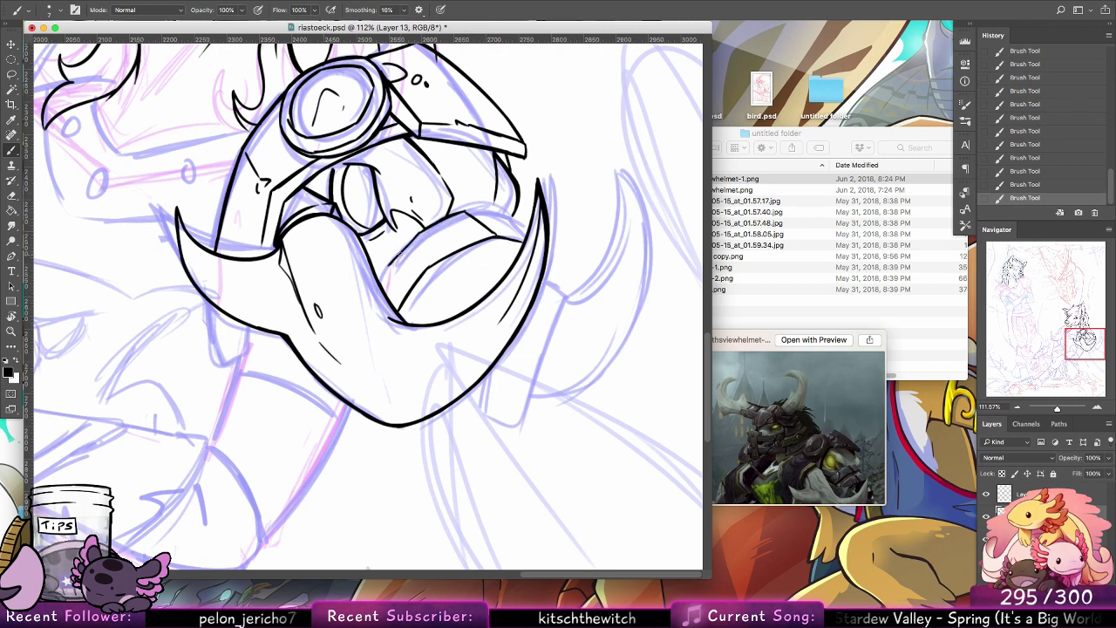
pyautogui.moveTo(400, 254)
pyautogui.mouseDown()
pyautogui.moveTo(427, 266)
pyautogui.moveTo(417, 281)
pyautogui.mouseUp()
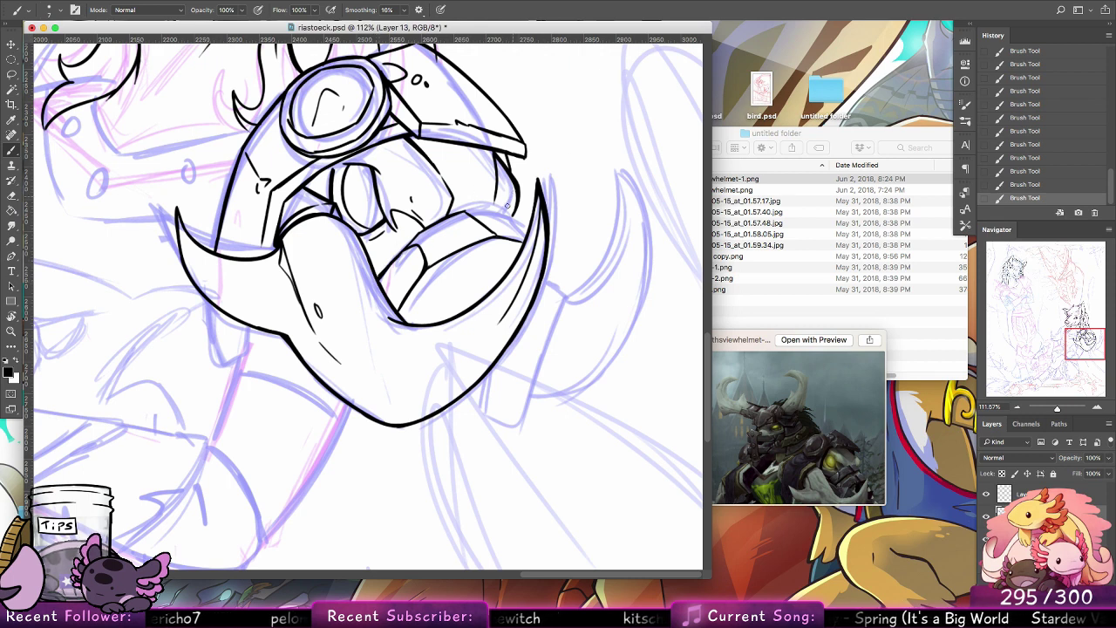
pyautogui.moveTo(402, 317)
pyautogui.mouseDown()
pyautogui.moveTo(443, 266)
pyautogui.moveTo(502, 249)
pyautogui.mouseUp()
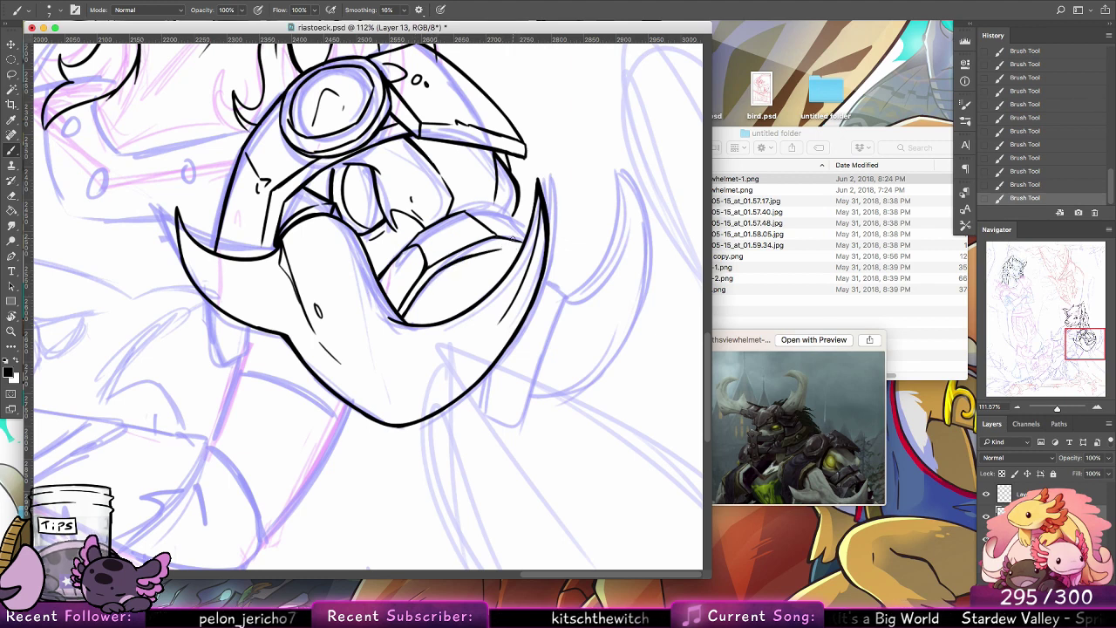
pyautogui.press('alt+super+z')
pyautogui.press('alt+super+z')
pyautogui.moveTo(431, 274)
pyautogui.mouseDown()
pyautogui.moveTo(520, 249)
pyautogui.moveTo(508, 222)
pyautogui.moveTo(525, 246)
pyautogui.mouseUp()
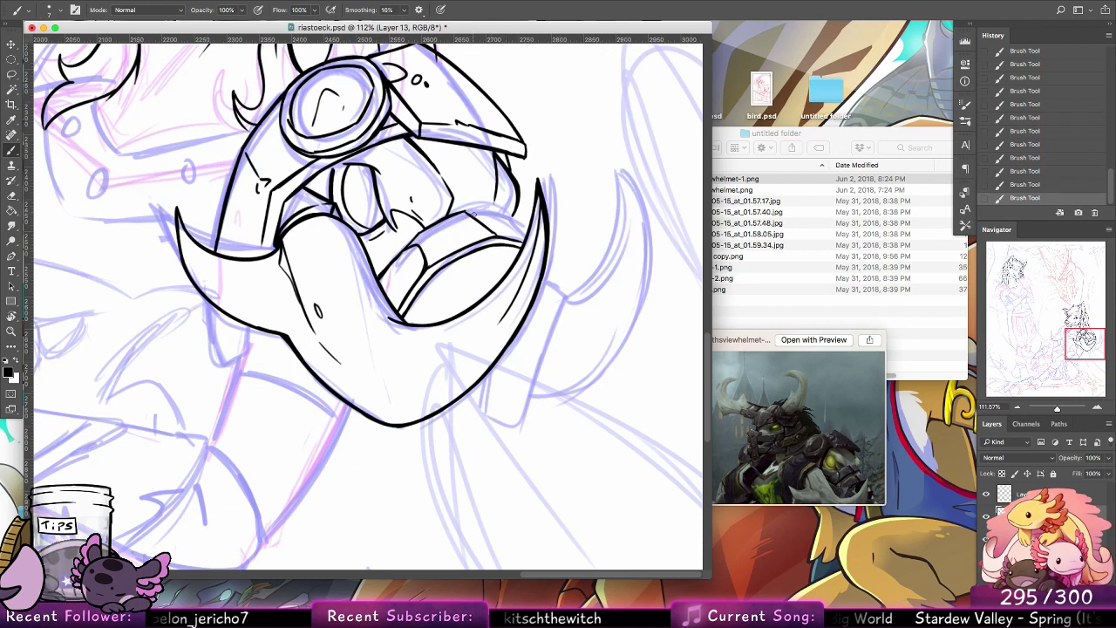
# Step: Ink the upper edge of the curved band where it runs behind the crescent horn's tip, comparing it with undo
pyautogui.moveTo(470, 211)
pyautogui.mouseDown()
pyautogui.moveTo(528, 225)
pyautogui.moveTo(519, 188)
pyautogui.moveTo(530, 227)
pyautogui.mouseUp()
pyautogui.press('super+z')
pyautogui.press('super+z')
pyautogui.press('super+z')
pyautogui.press('super+z')
pyautogui.press('super+z')
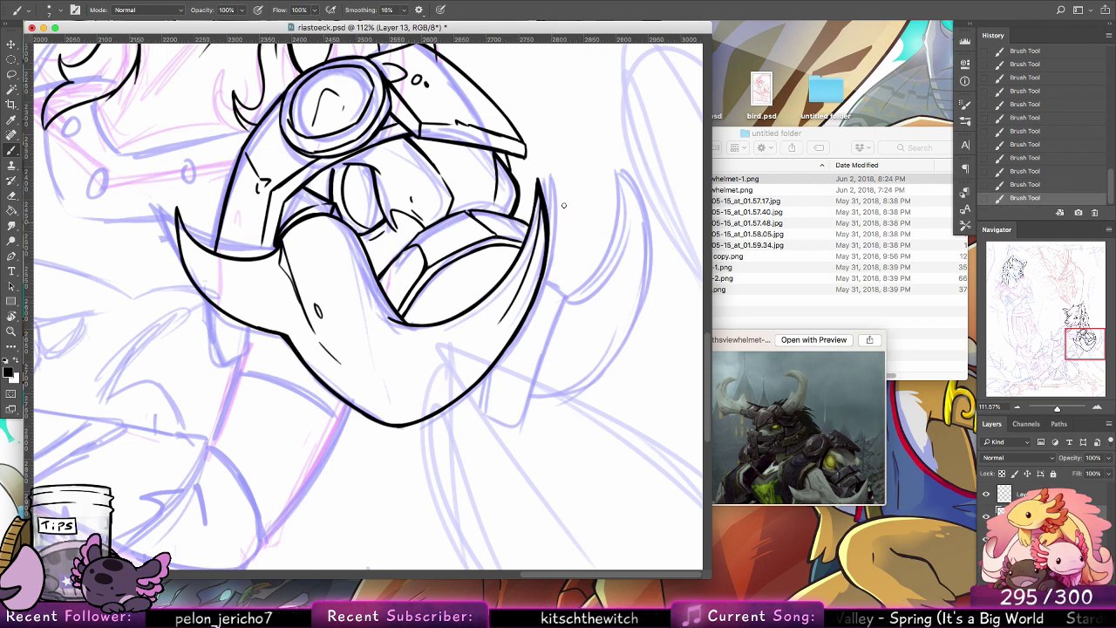
# Step: Ink the nested inner arc and the short seam lines in the opening inside the crescent horn, redoing unsatisfactory strokes
pyautogui.moveTo(419, 324)
pyautogui.mouseDown()
pyautogui.moveTo(503, 264)
pyautogui.moveTo(419, 325)
pyautogui.moveTo(455, 276)
pyautogui.mouseUp()
pyautogui.press('super+z')
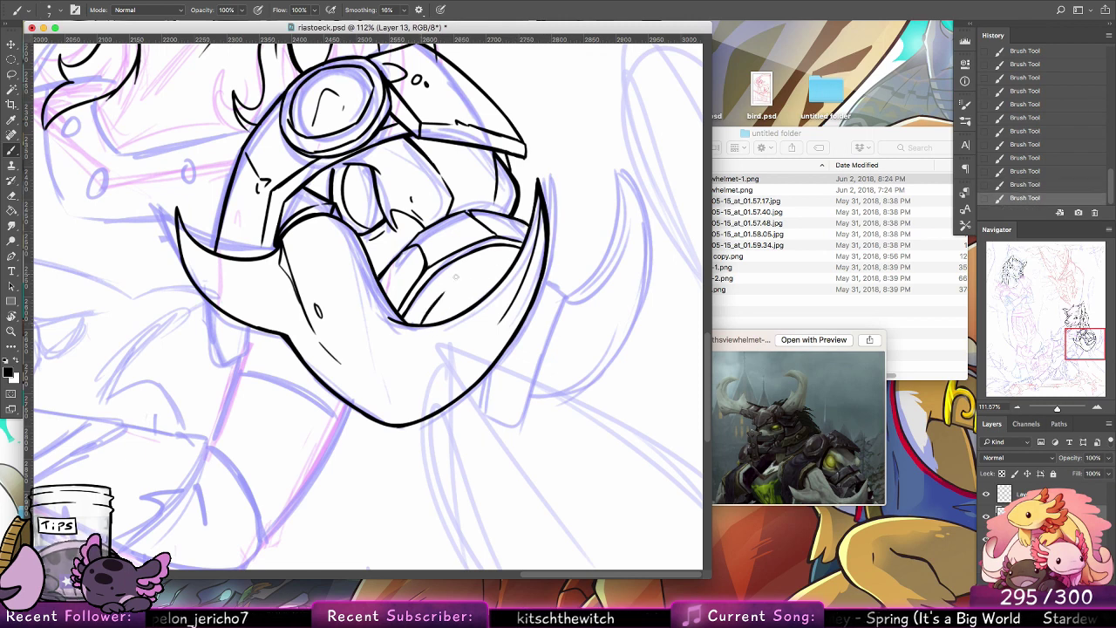
pyautogui.press('super+z')
pyautogui.moveTo(421, 324)
pyautogui.mouseDown()
pyautogui.moveTo(463, 280)
pyautogui.moveTo(516, 264)
pyautogui.mouseUp()
pyautogui.press('super+z')
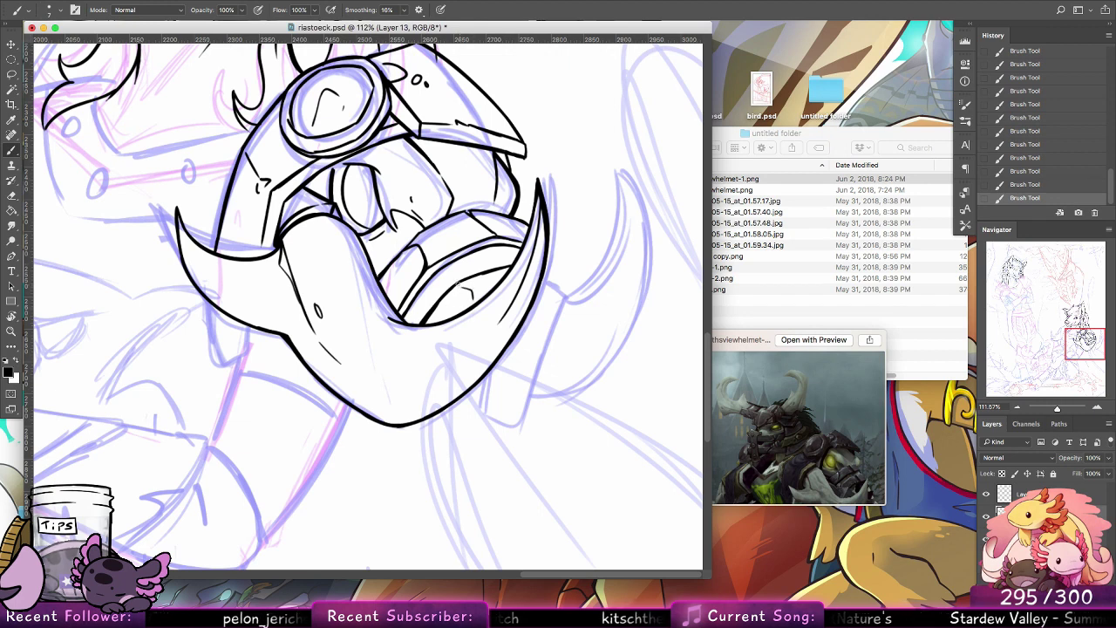
pyautogui.moveTo(458, 283)
pyautogui.mouseDown()
pyautogui.moveTo(474, 302)
pyautogui.moveTo(475, 287)
pyautogui.mouseUp()
pyautogui.press('alt+super+z')
pyautogui.press('alt+super+z')
pyautogui.press('super+z')
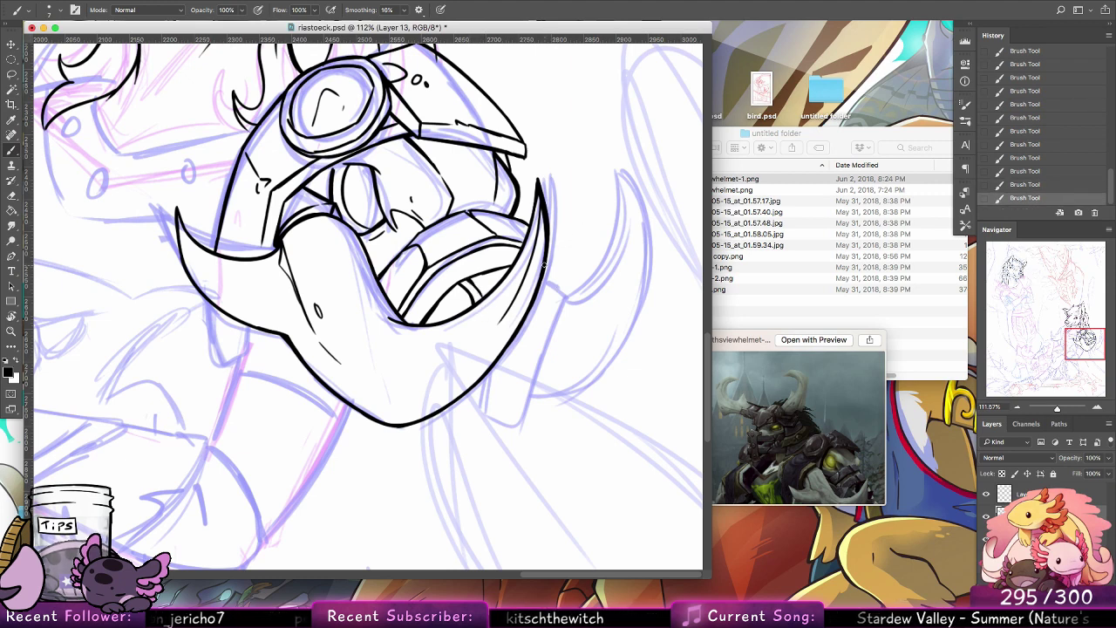
# Step: Ink the short curved plate edge jutting out from the outer side of the crescent horn
pyautogui.moveTo(545, 267)
pyautogui.mouseDown()
pyautogui.moveTo(559, 295)
pyautogui.moveTo(571, 280)
pyautogui.mouseUp()
pyautogui.press('super+z')
pyautogui.press('super+z')
pyautogui.hotkey('ctrl', 'z')
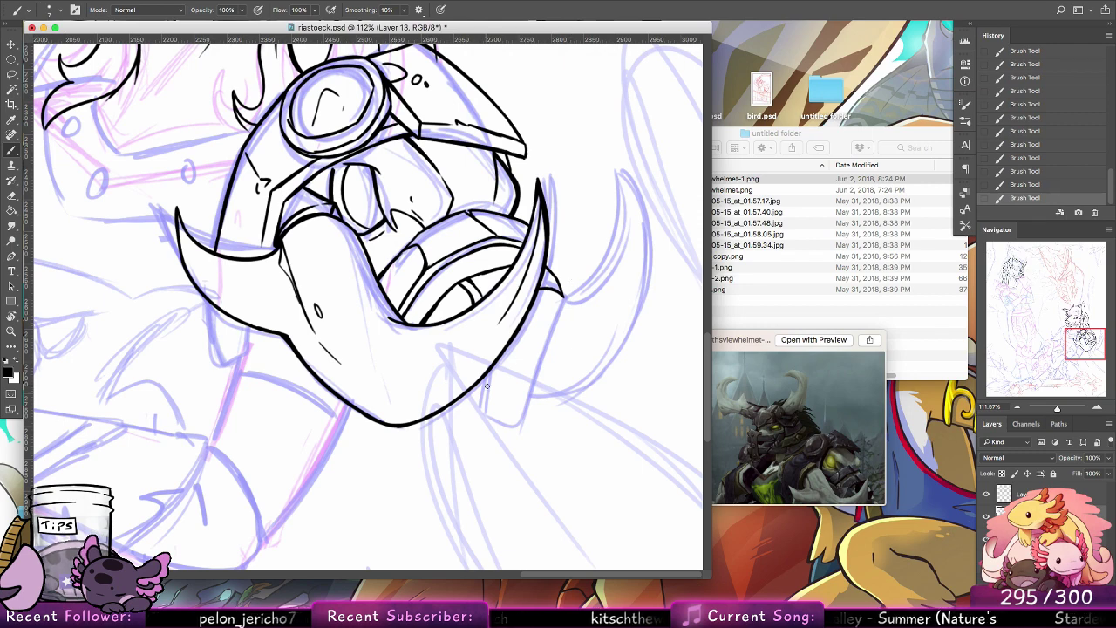
# Step: Browse the reference images in the untitled folder from 34thsviewhelmet.png to ss_2018-05-15_at_01.58.05.jpg to examine the shoulder armor
pyautogui.click(865, 376)
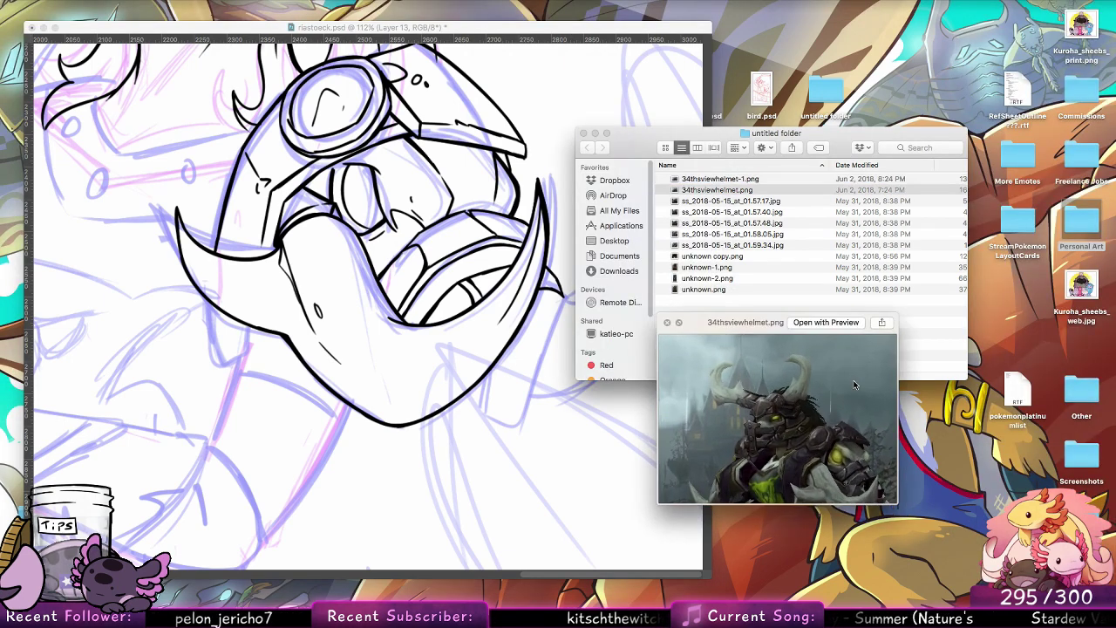
pyautogui.press('Down')
pyautogui.press('Down')
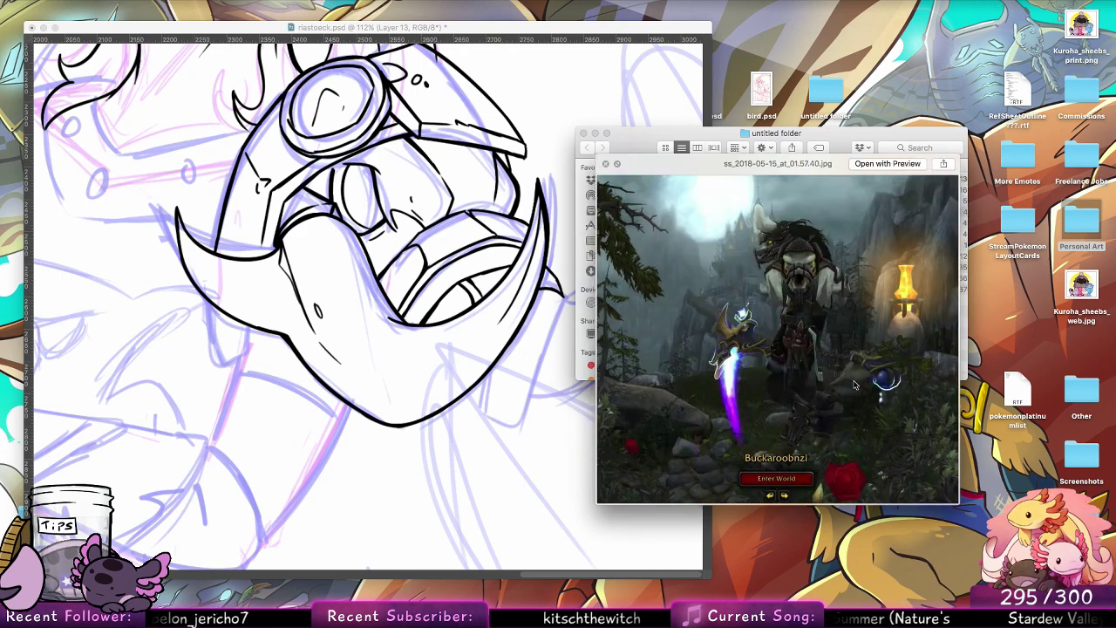
pyautogui.press('Down')
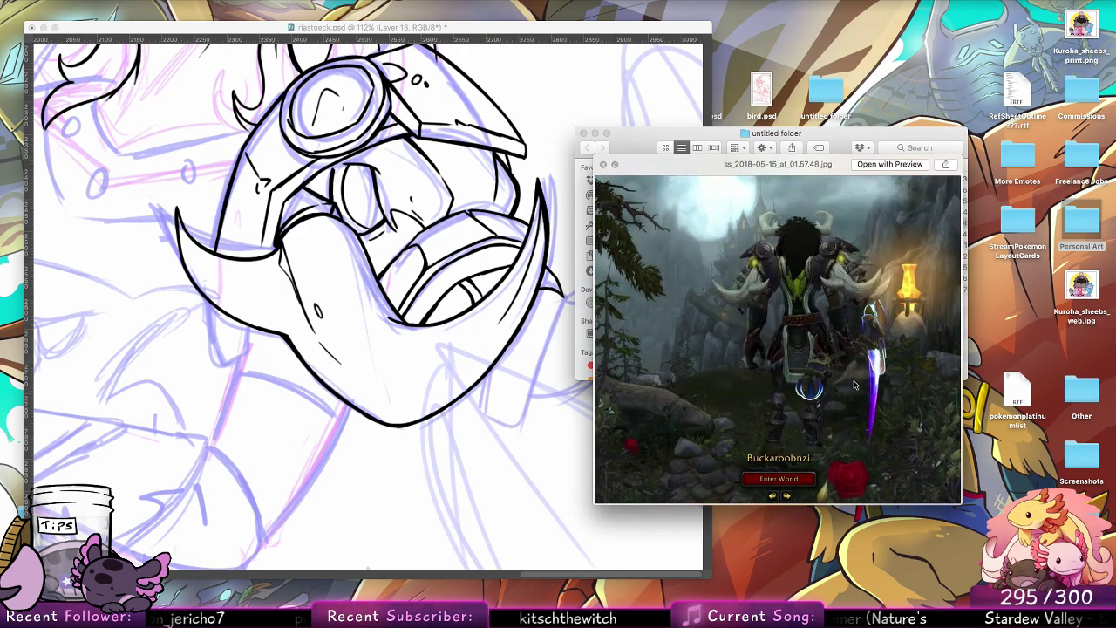
pyautogui.press('Up')
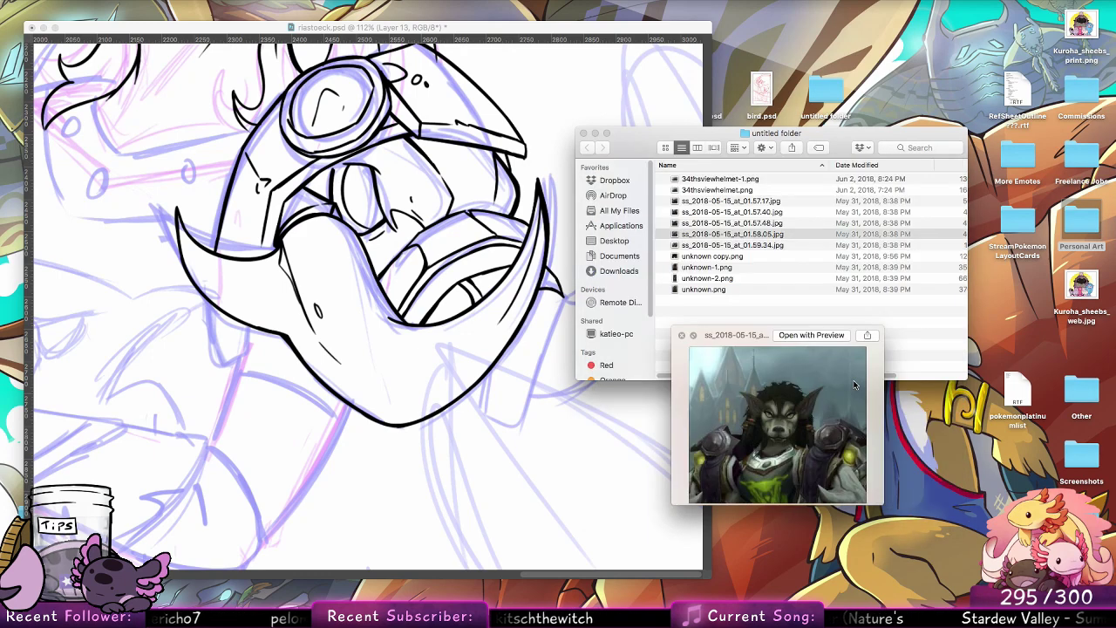
pyautogui.press('Up')
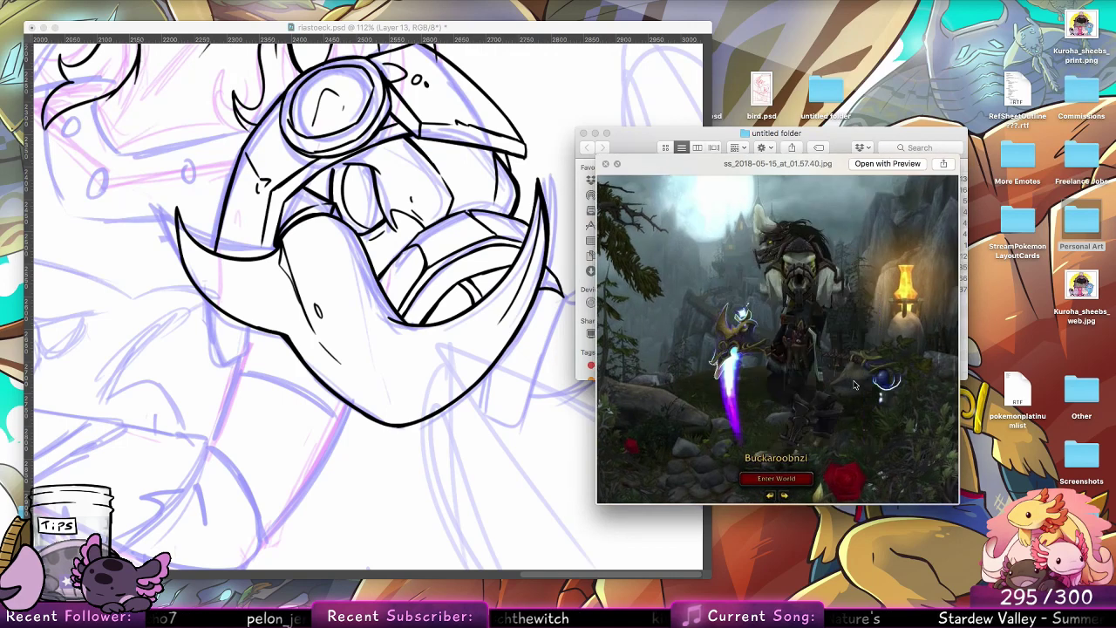
pyautogui.press('Up')
pyautogui.press('Down')
pyautogui.press('Down')
pyautogui.press('Down')
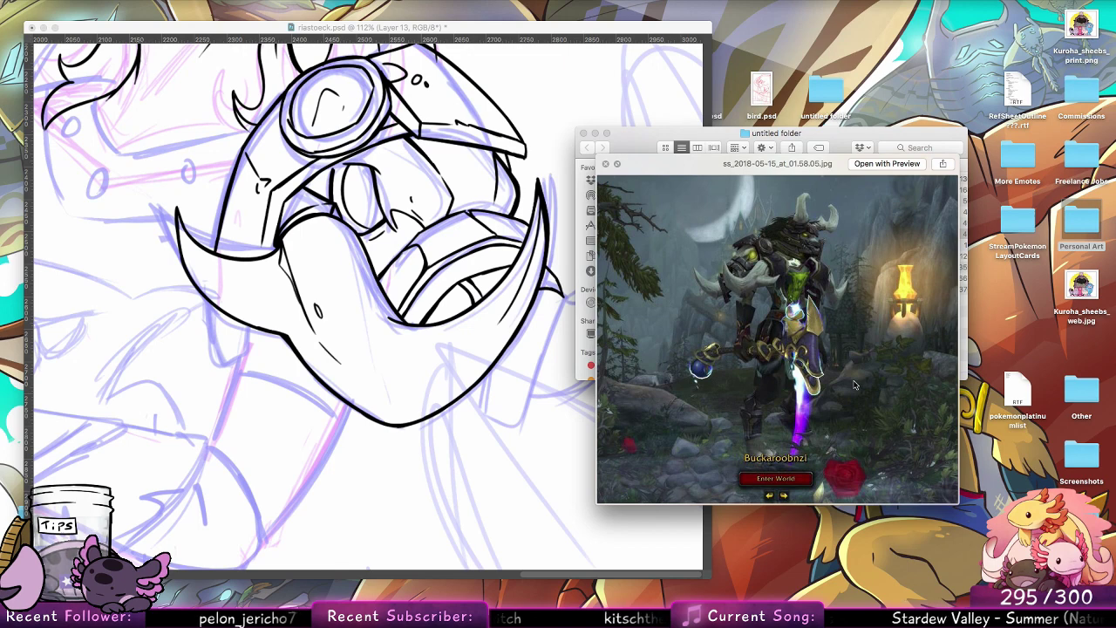
# Step: Return to the drawing and ink the small plate edges beneath the outer side of the crescent horn
pyautogui.click(588, 263)
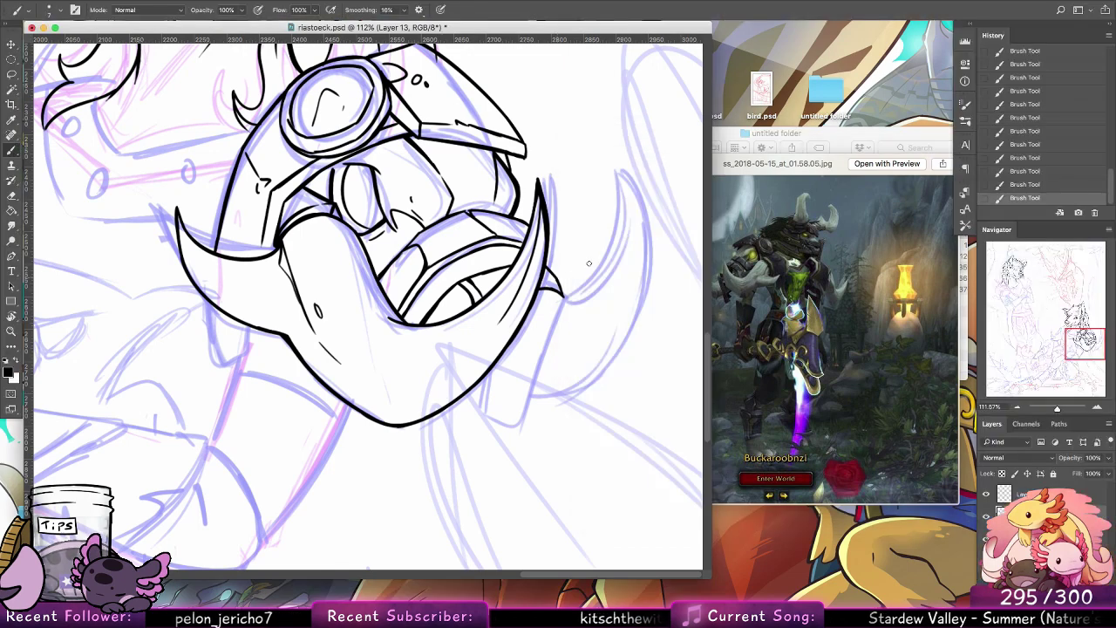
pyautogui.moveTo(507, 351)
pyautogui.mouseDown()
pyautogui.moveTo(524, 358)
pyautogui.moveTo(548, 318)
pyautogui.mouseUp()
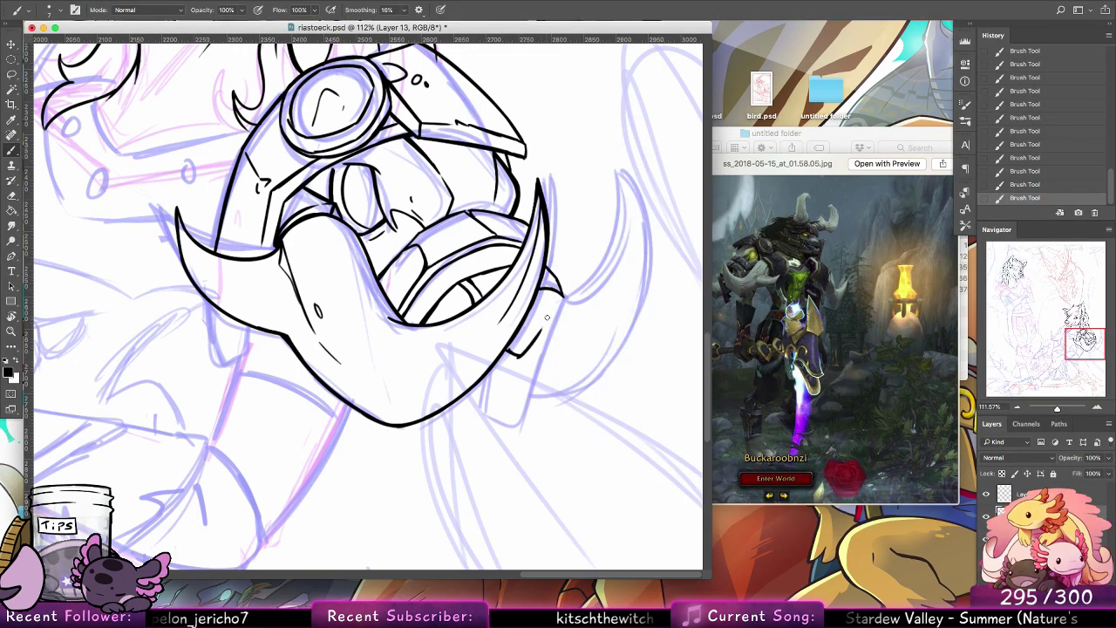
pyautogui.press('super+z')
pyautogui.moveTo(507, 350)
pyautogui.mouseDown()
pyautogui.moveTo(561, 293)
pyautogui.moveTo(565, 354)
pyautogui.moveTo(551, 389)
pyautogui.moveTo(561, 374)
pyautogui.moveTo(479, 470)
pyautogui.mouseUp()
pyautogui.press('super+z')
pyautogui.press('alt+super+space')
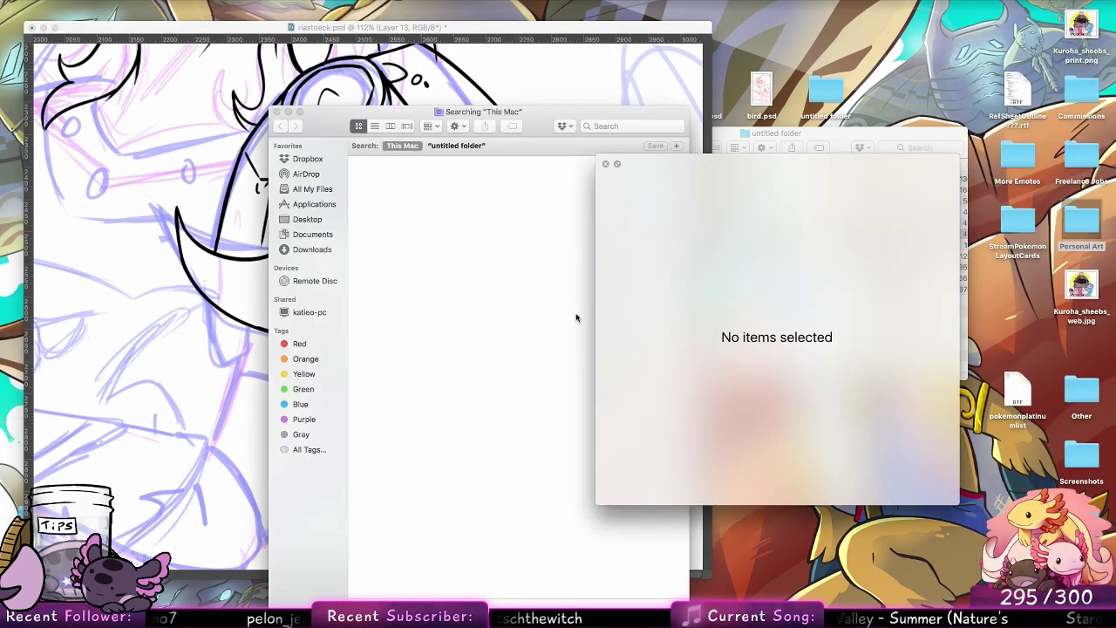
pyautogui.click(604, 164)
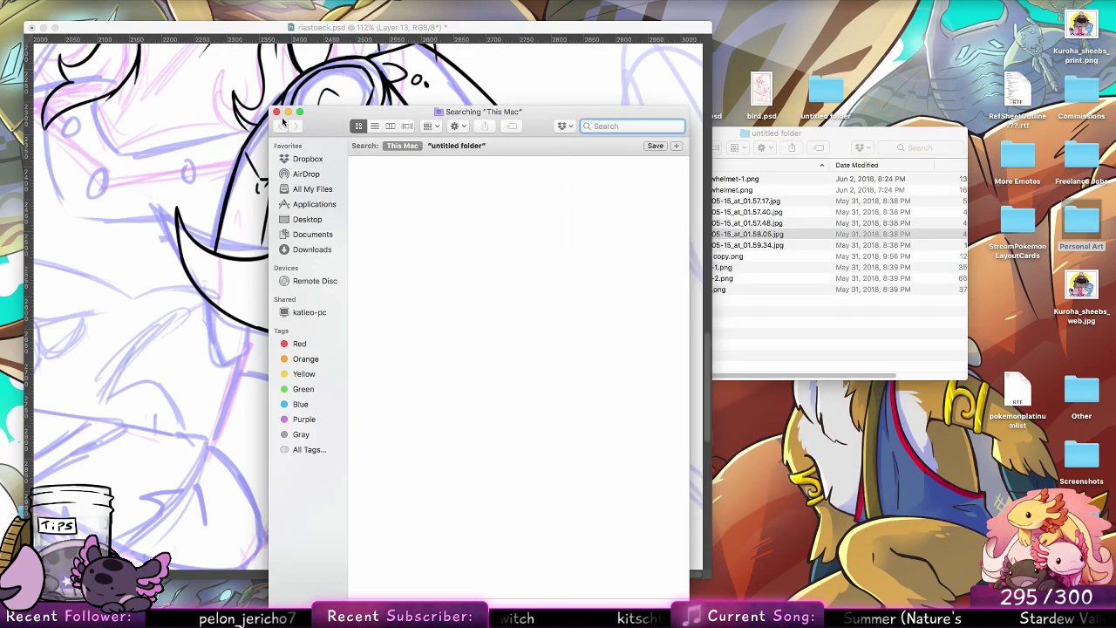
pyautogui.click(277, 111)
# Step: Ink the outer edge of the lower armor plate, sweeping down to a point below the crescent horn
pyautogui.click(541, 377)
pyautogui.moveTo(541, 378)
pyautogui.mouseDown()
pyautogui.moveTo(566, 261)
pyautogui.moveTo(485, 336)
pyautogui.mouseUp()
pyautogui.press('super+z')
pyautogui.moveTo(563, 252); pyautogui.dragTo(477, 336)
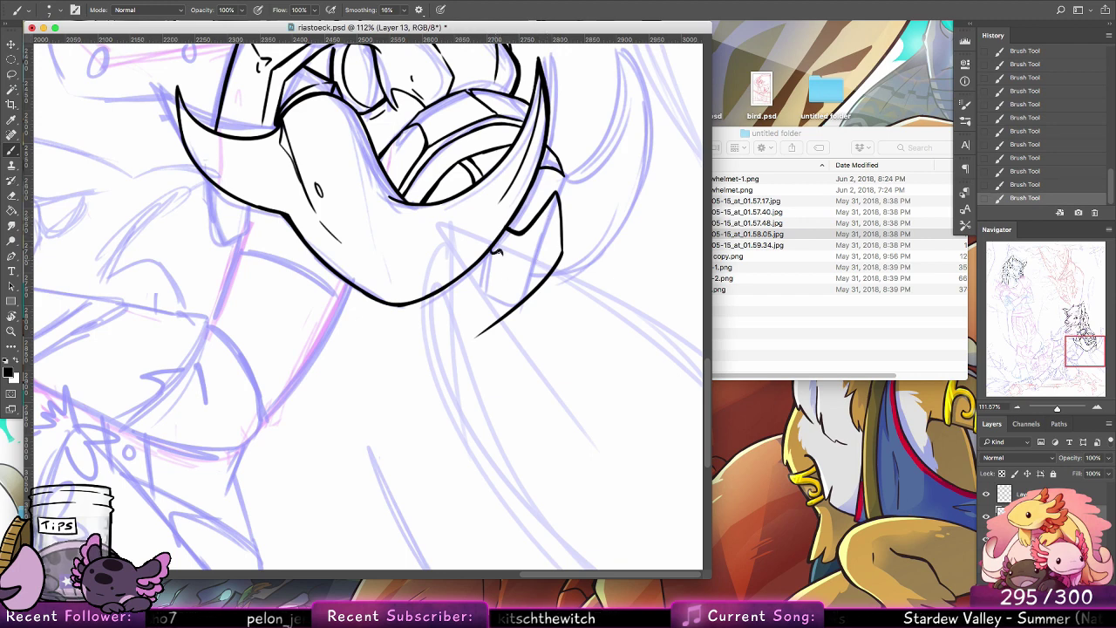
pyautogui.press('super+z')
# Step: Ink the small peg on the lower plate and close the plate's pointed end with a curved inner edge
pyautogui.moveTo(492, 248)
pyautogui.mouseDown()
pyautogui.moveTo(510, 274)
pyautogui.moveTo(489, 246)
pyautogui.moveTo(520, 251)
pyautogui.moveTo(526, 221)
pyautogui.mouseUp()
pyautogui.press('super+z')
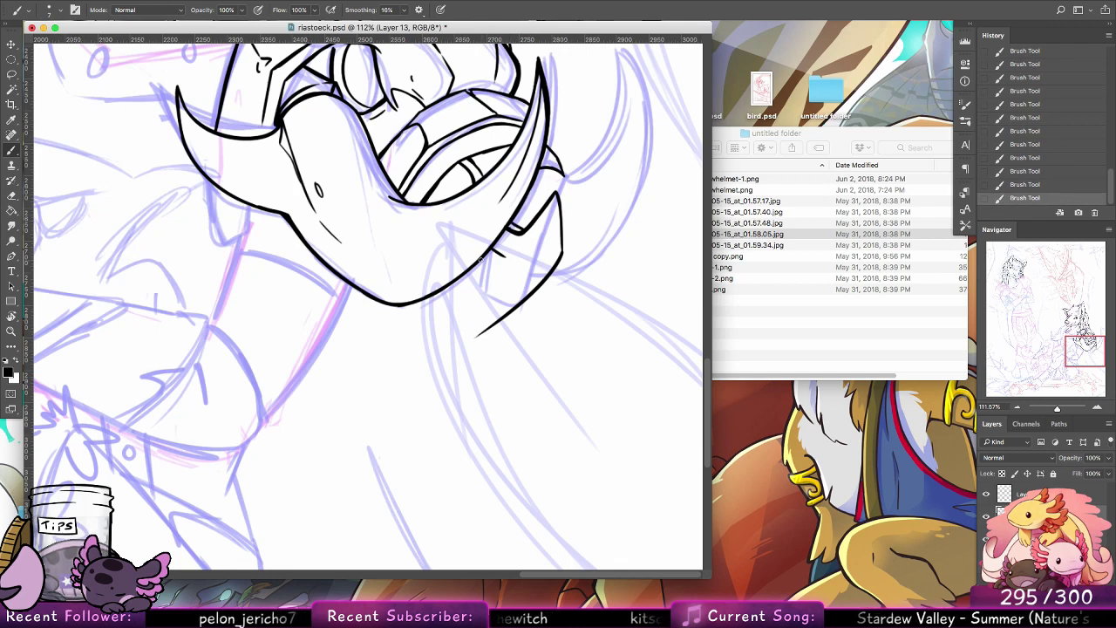
pyautogui.moveTo(483, 260)
pyautogui.mouseDown()
pyautogui.moveTo(497, 269)
pyautogui.moveTo(504, 256)
pyautogui.moveTo(481, 284)
pyautogui.moveTo(477, 335)
pyautogui.moveTo(494, 321)
pyautogui.mouseUp()
pyautogui.press('super+z')
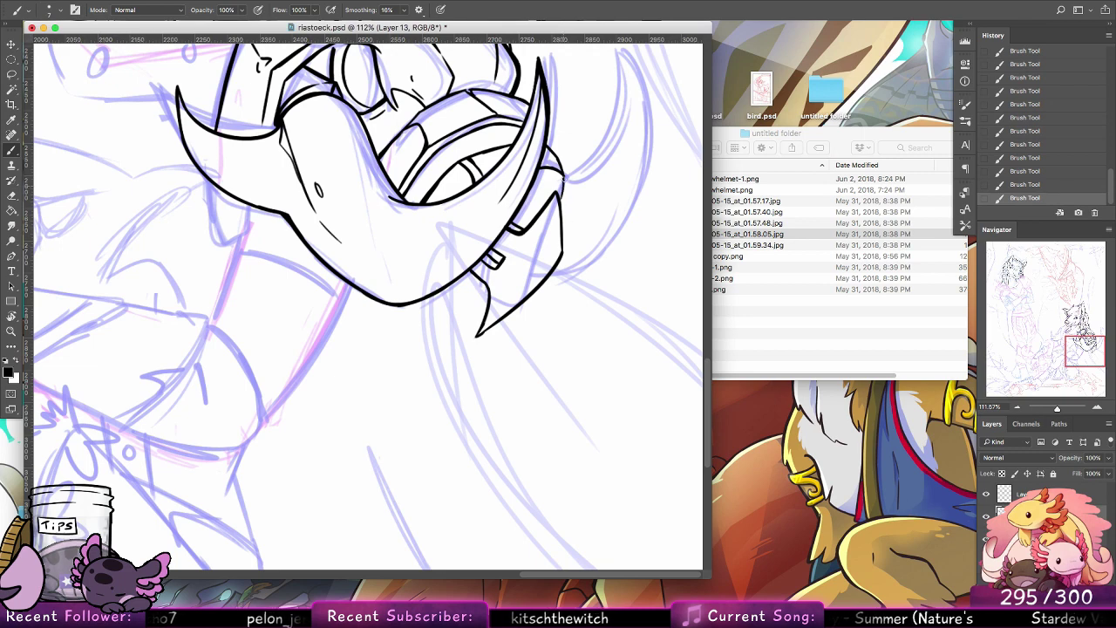
# Step: Ink the small upper plate's edge, then the inner edge of the pointed lower plate and a small scratch mark on it
pyautogui.moveTo(551, 198); pyautogui.dragTo(529, 184)
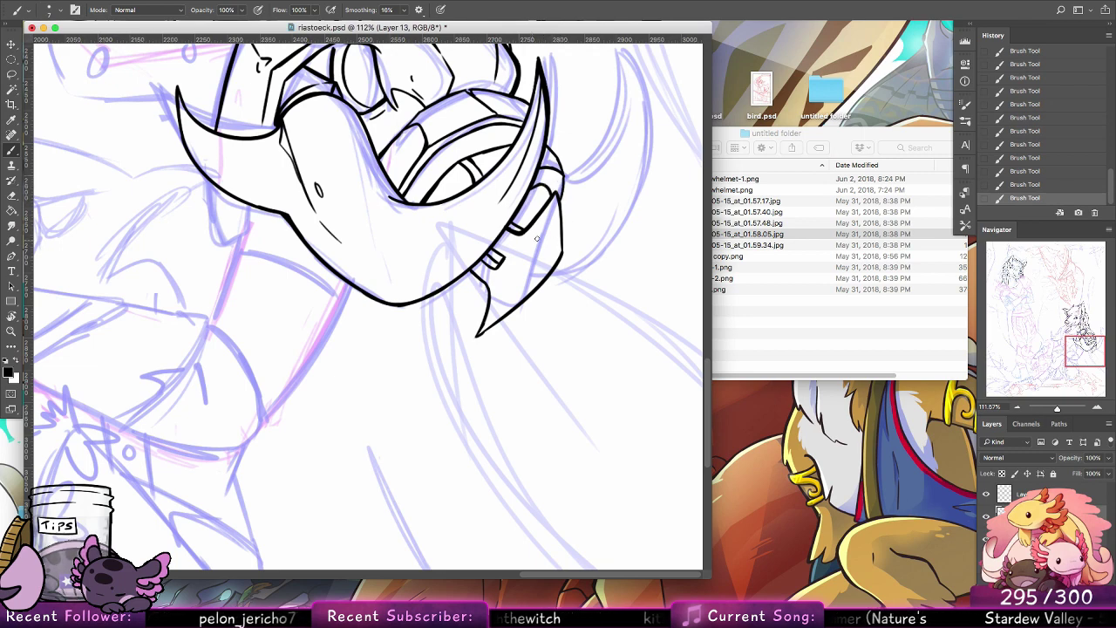
pyautogui.moveTo(556, 192)
pyautogui.mouseDown()
pyautogui.moveTo(552, 251)
pyautogui.moveTo(555, 240)
pyautogui.mouseUp()
pyautogui.press('super+z')
pyautogui.moveTo(479, 335)
pyautogui.mouseDown()
pyautogui.moveTo(544, 263)
pyautogui.moveTo(514, 304)
pyautogui.mouseUp()
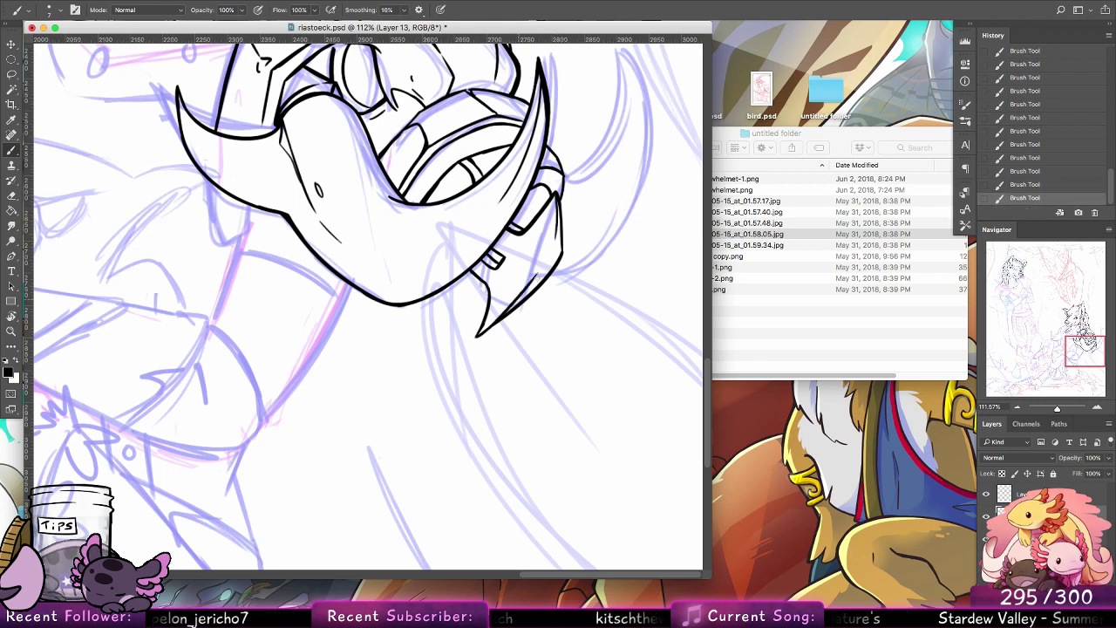
pyautogui.moveTo(547, 252); pyautogui.dragTo(544, 255)
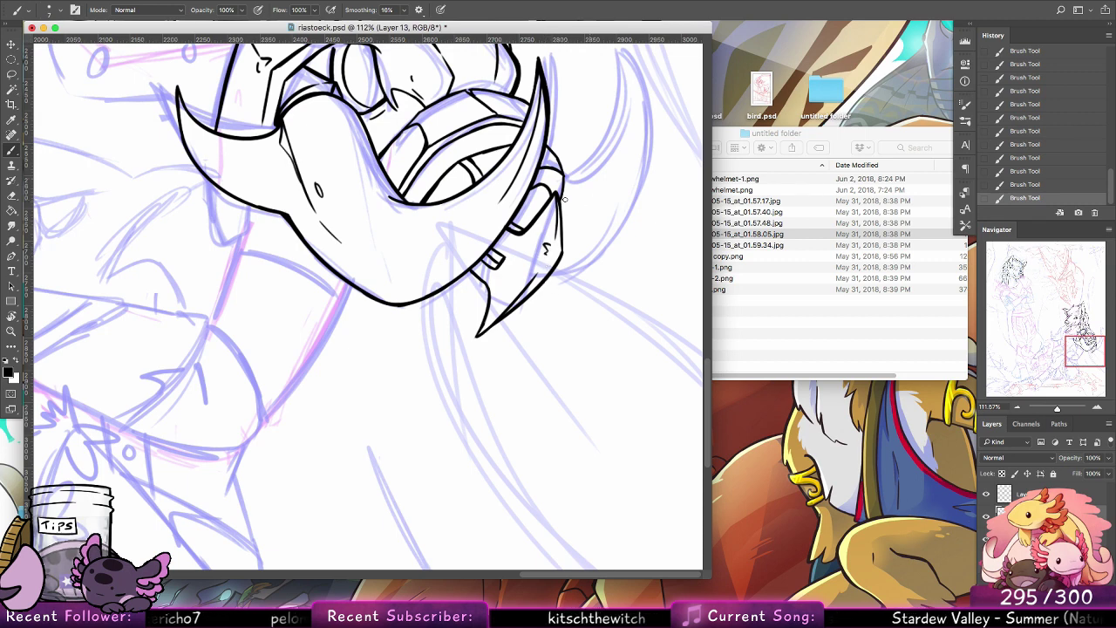
pyautogui.moveTo(470, 278); pyautogui.dragTo(483, 284)
pyautogui.press('super+z')
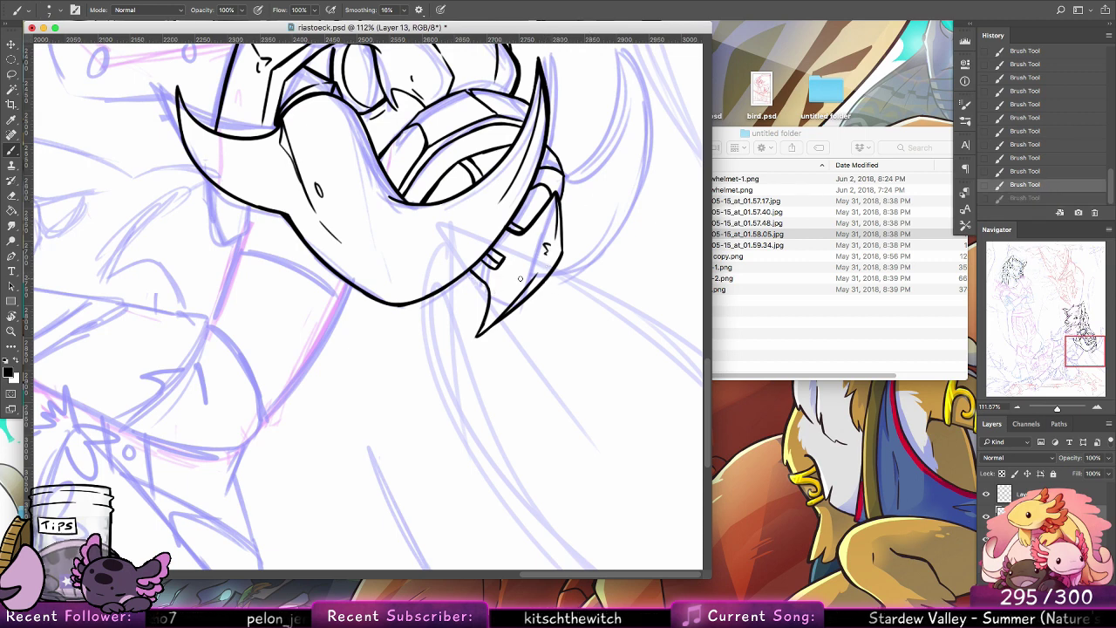
# Step: Ink the upper inner curve of the second crescent horn, running from the armor out toward its raised tip
pyautogui.moveTo(528, 198); pyautogui.dragTo(527, 340)
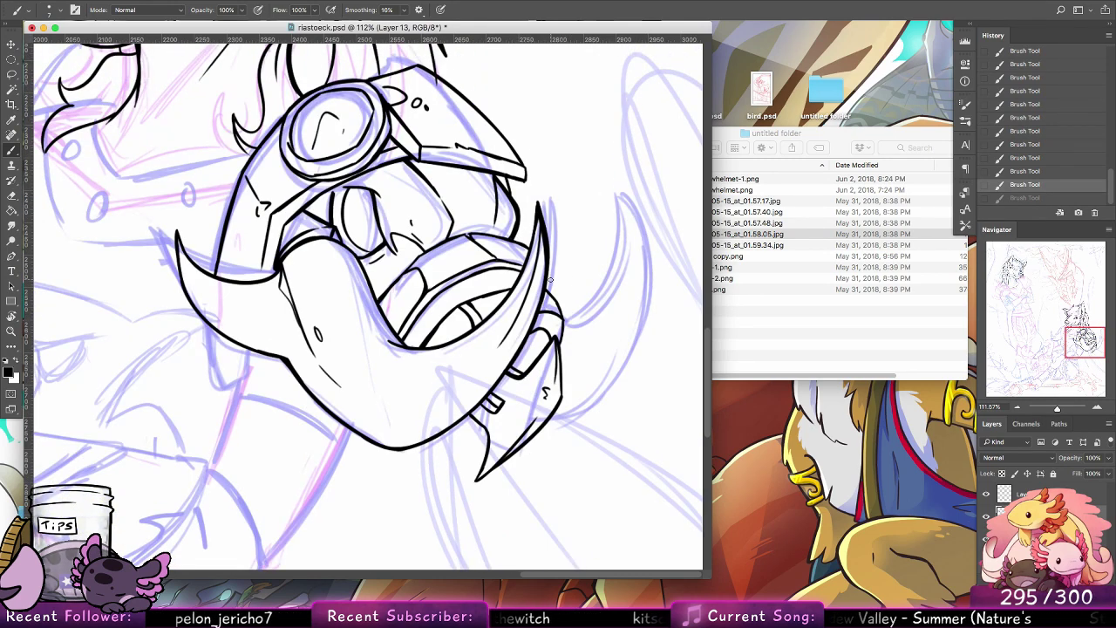
pyautogui.moveTo(552, 273)
pyautogui.mouseDown()
pyautogui.moveTo(578, 303)
pyautogui.moveTo(622, 259)
pyautogui.mouseUp()
pyautogui.press('super+z')
pyautogui.press('super+z')
pyautogui.moveTo(600, 299)
pyautogui.mouseDown()
pyautogui.moveTo(621, 257)
pyautogui.moveTo(625, 208)
pyautogui.moveTo(613, 290)
pyautogui.mouseUp()
pyautogui.press('super+z')
pyautogui.hotkey('ctrl', 'z')
pyautogui.hotkey('ctrl', 'z')
# Step: Ink the outer edge of the second horn, sweeping from its tip down and around to the pointed lower plate
pyautogui.moveTo(623, 199)
pyautogui.mouseDown()
pyautogui.moveTo(619, 281)
pyautogui.moveTo(650, 315)
pyautogui.mouseUp()
pyautogui.press('super+z')
pyautogui.moveTo(623, 198); pyautogui.dragTo(635, 365)
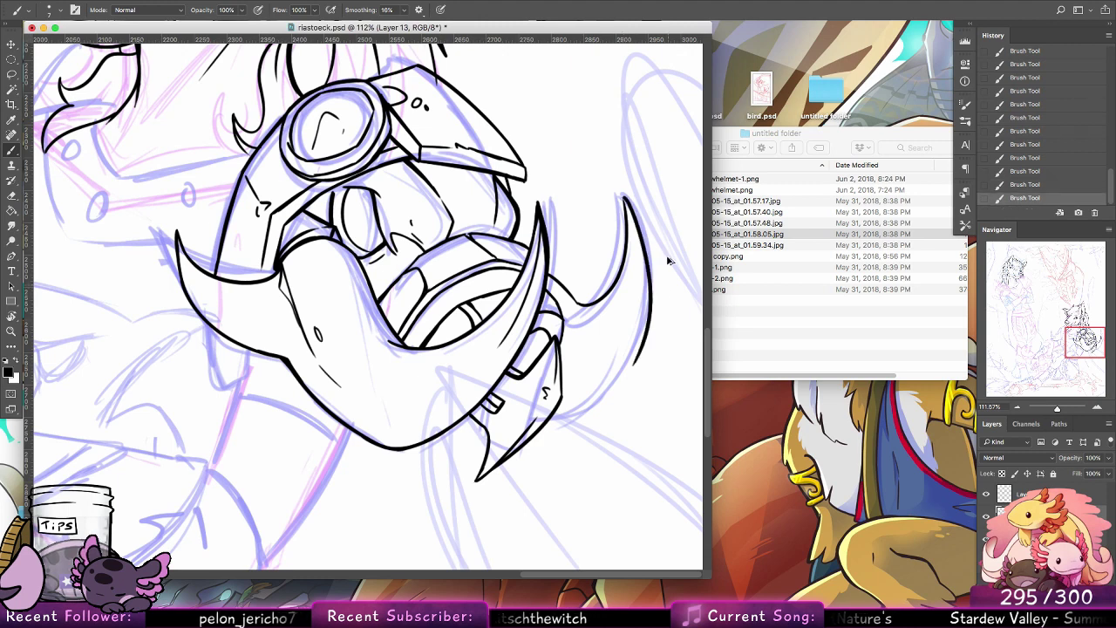
pyautogui.hotkey('ctrl', 'z')
pyautogui.moveTo(625, 197); pyautogui.dragTo(608, 367)
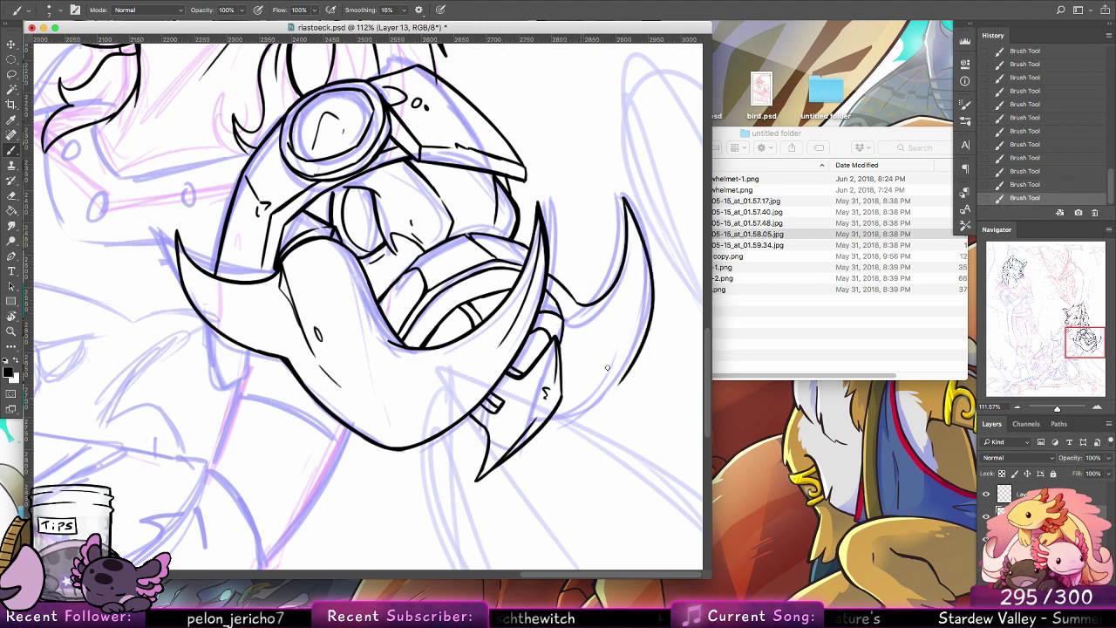
pyautogui.click(584, 411)
pyautogui.press('super+z')
pyautogui.moveTo(545, 428); pyautogui.dragTo(612, 386)
pyautogui.press('super+z')
pyautogui.press('super+z')
pyautogui.moveTo(540, 430)
pyautogui.mouseDown()
pyautogui.moveTo(613, 393)
pyautogui.moveTo(621, 383)
pyautogui.moveTo(596, 405)
pyautogui.moveTo(637, 360)
pyautogui.moveTo(604, 399)
pyautogui.moveTo(639, 357)
pyautogui.mouseUp()
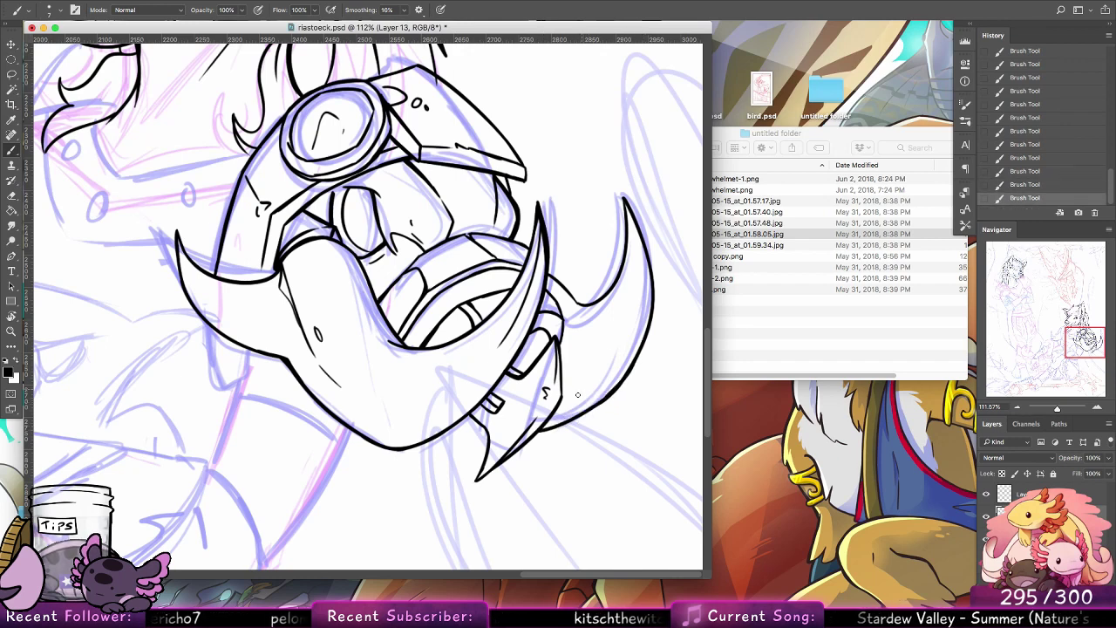
# Step: Add a small oval pit and short contour marks to the second horn, and erase its overlapping line at the pointed plate with a 13 px eraser
pyautogui.moveTo(562, 368)
pyautogui.mouseDown()
pyautogui.moveTo(613, 323)
pyautogui.moveTo(588, 338)
pyautogui.mouseUp()
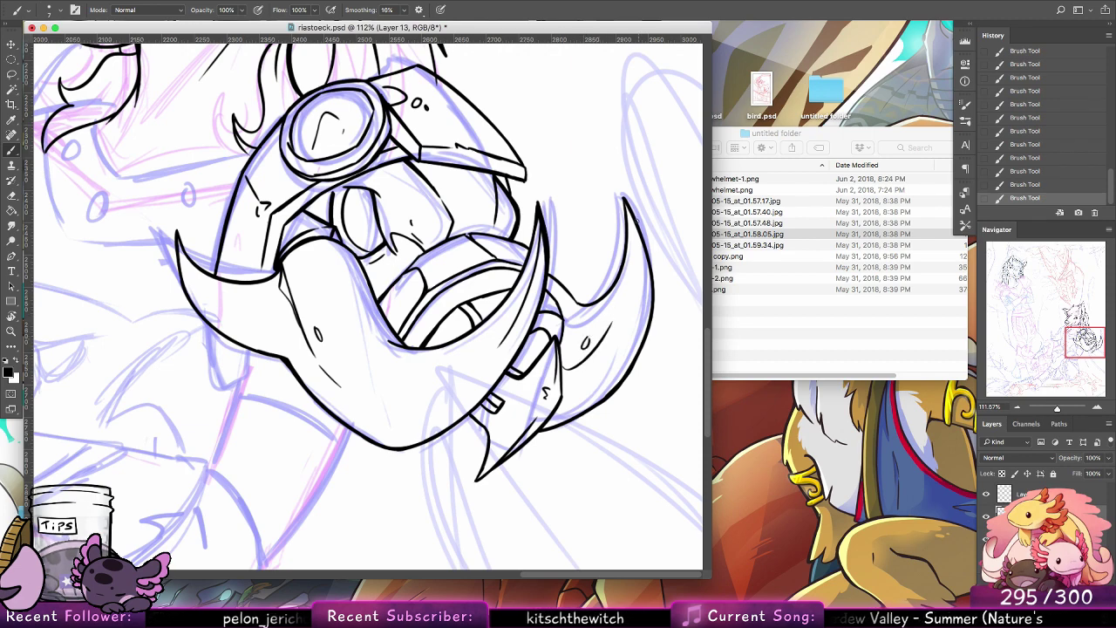
pyautogui.moveTo(637, 219); pyautogui.dragTo(630, 317)
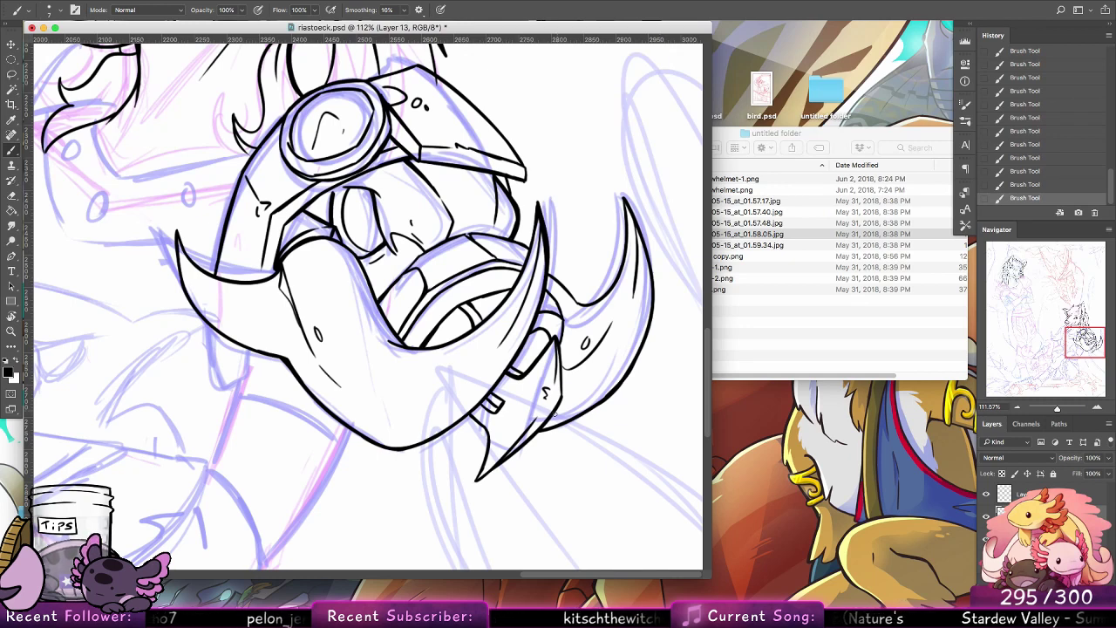
pyautogui.press('e')
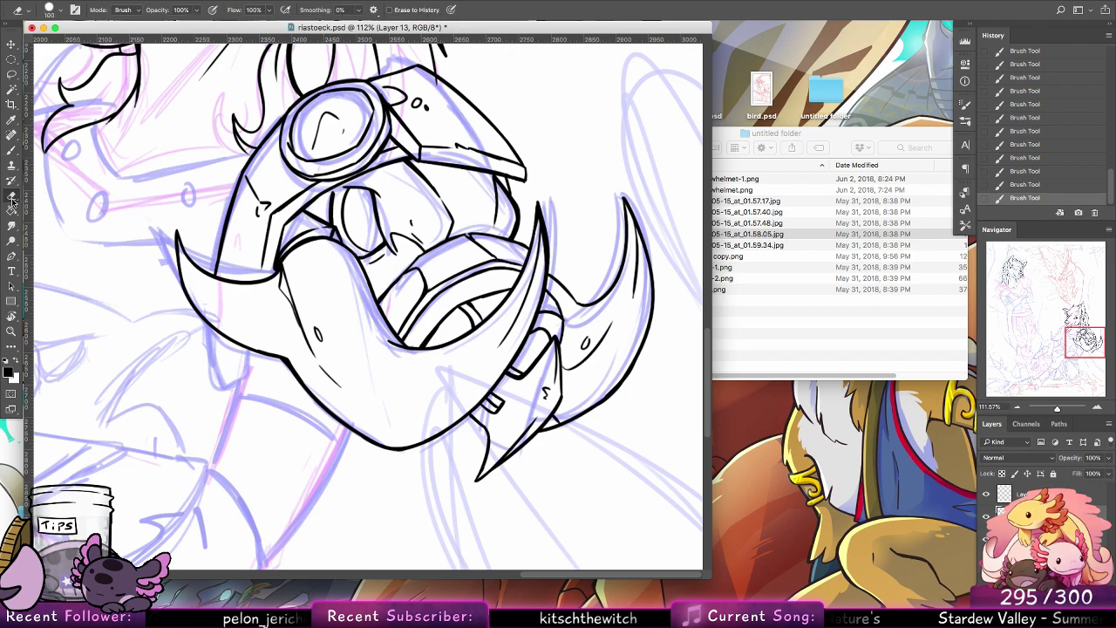
pyautogui.click(50, 9)
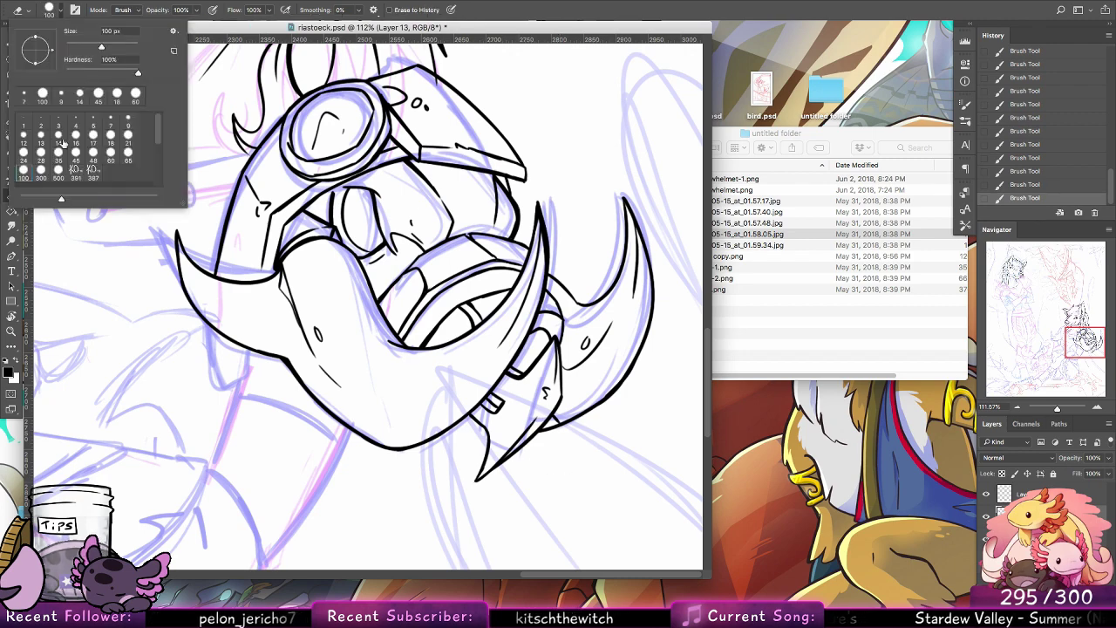
pyautogui.click(48, 132)
pyautogui.click(558, 429)
pyautogui.moveTo(558, 429); pyautogui.dragTo(550, 429)
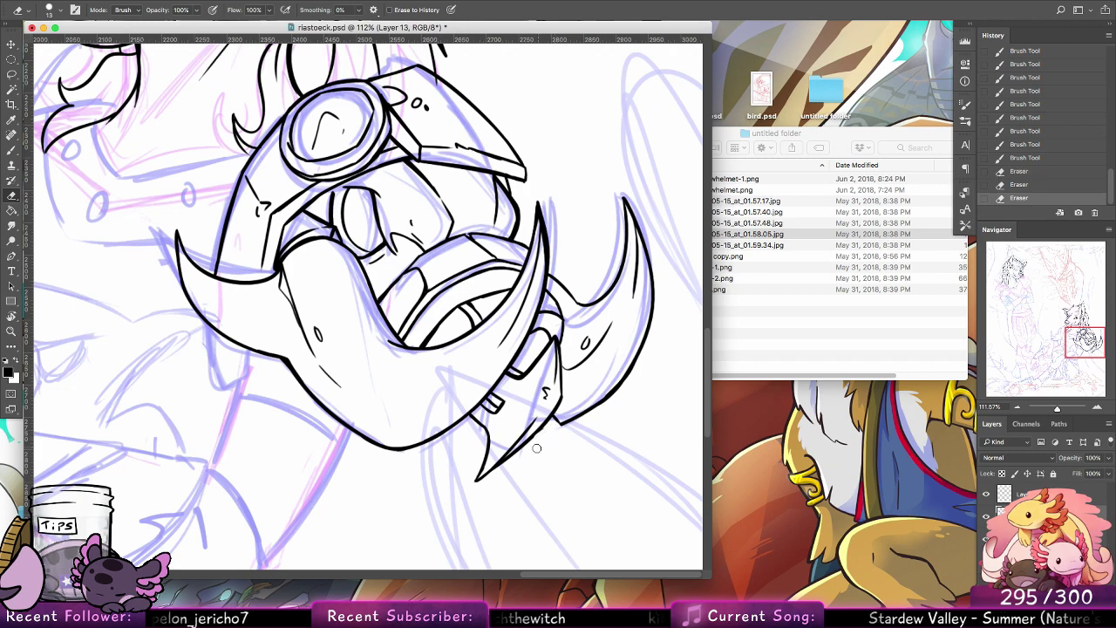
pyautogui.press('super+z')
pyautogui.press('super+shift+z')
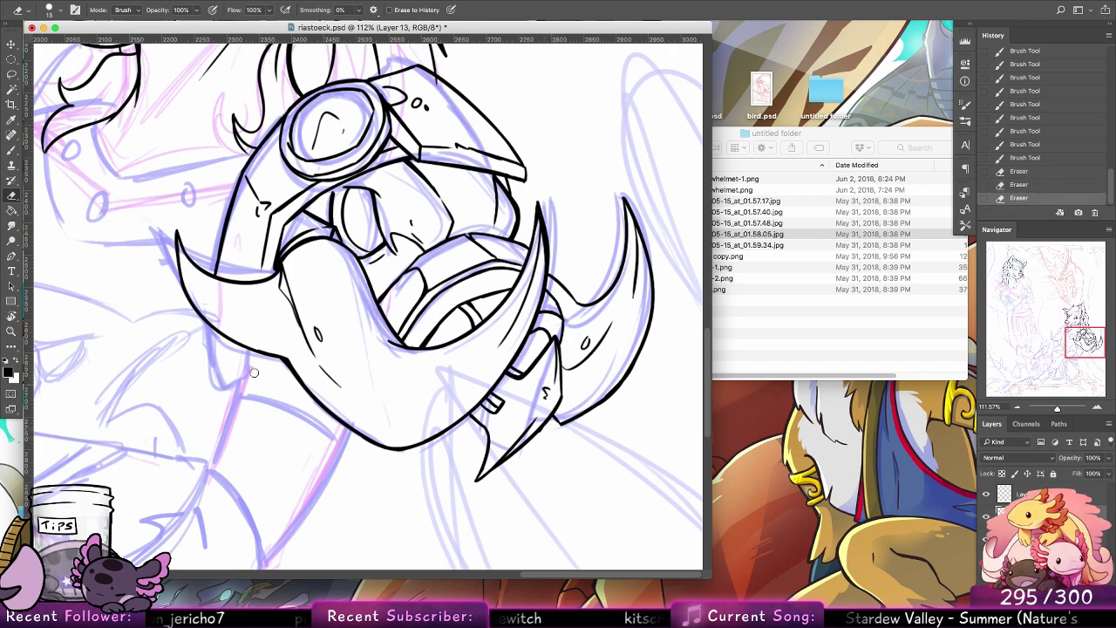
# Step: Erase the stray ink along the upper edge of the shoulder plate and beside the round disc's rim
pyautogui.click(12, 330)
pyautogui.moveTo(614, 277); pyautogui.dragTo(575, 240)
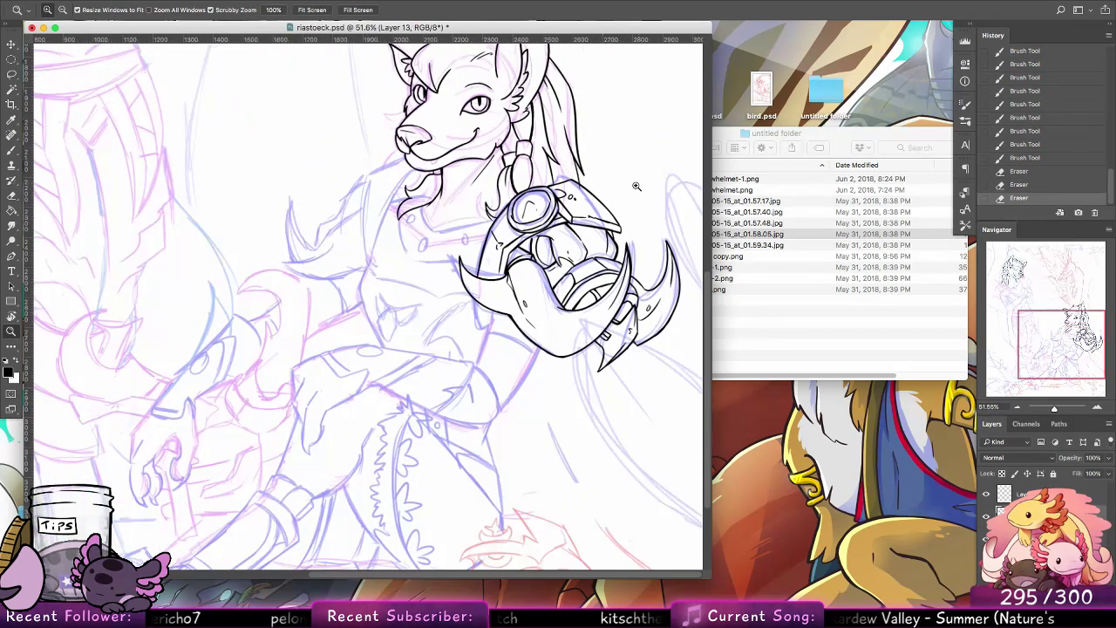
pyautogui.moveTo(645, 206); pyautogui.dragTo(585, 262)
pyautogui.moveTo(585, 357); pyautogui.dragTo(626, 342)
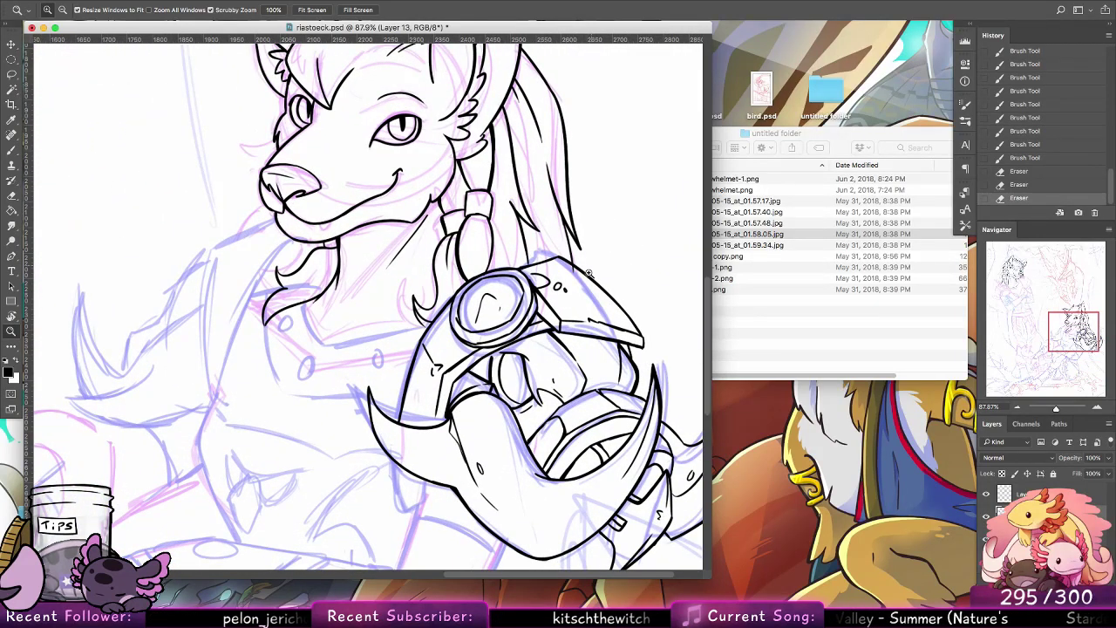
pyautogui.click(12, 192)
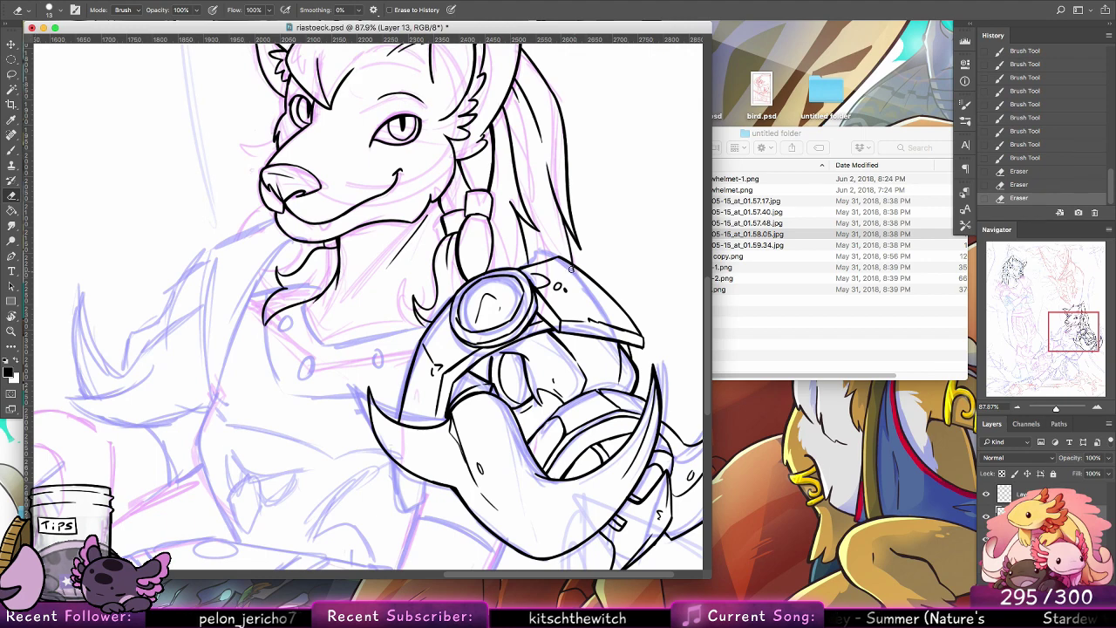
pyautogui.moveTo(572, 269); pyautogui.dragTo(577, 273)
pyautogui.moveTo(485, 279); pyautogui.dragTo(490, 280)
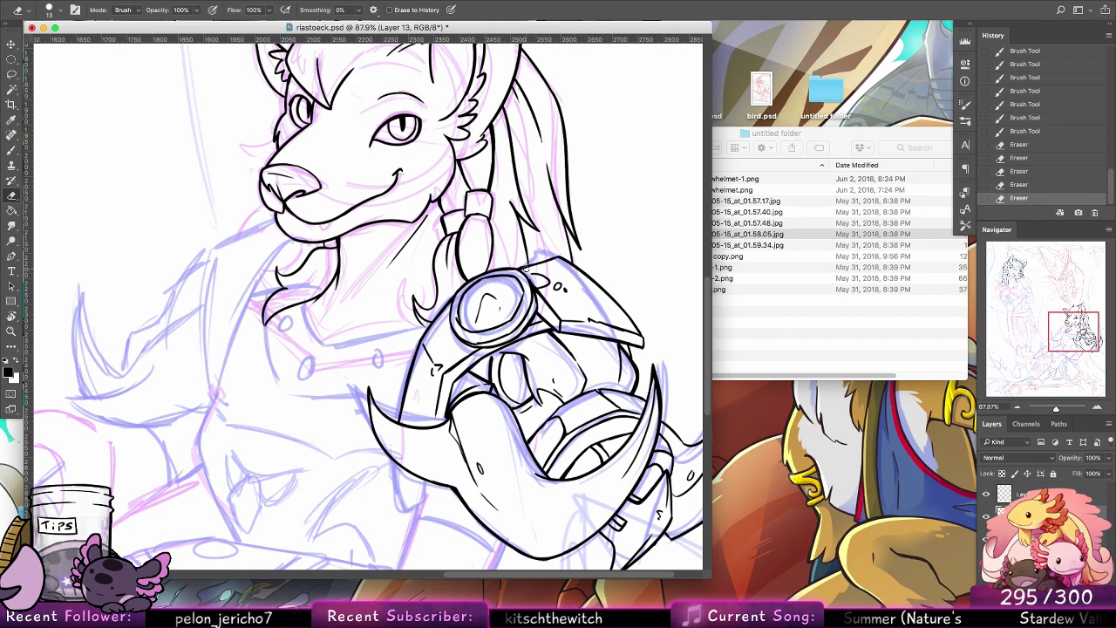
# Step: Retouch the armor band's lower edge and ink the small plate protruding beneath the inner side of the crescent horn
pyautogui.click(21, 150)
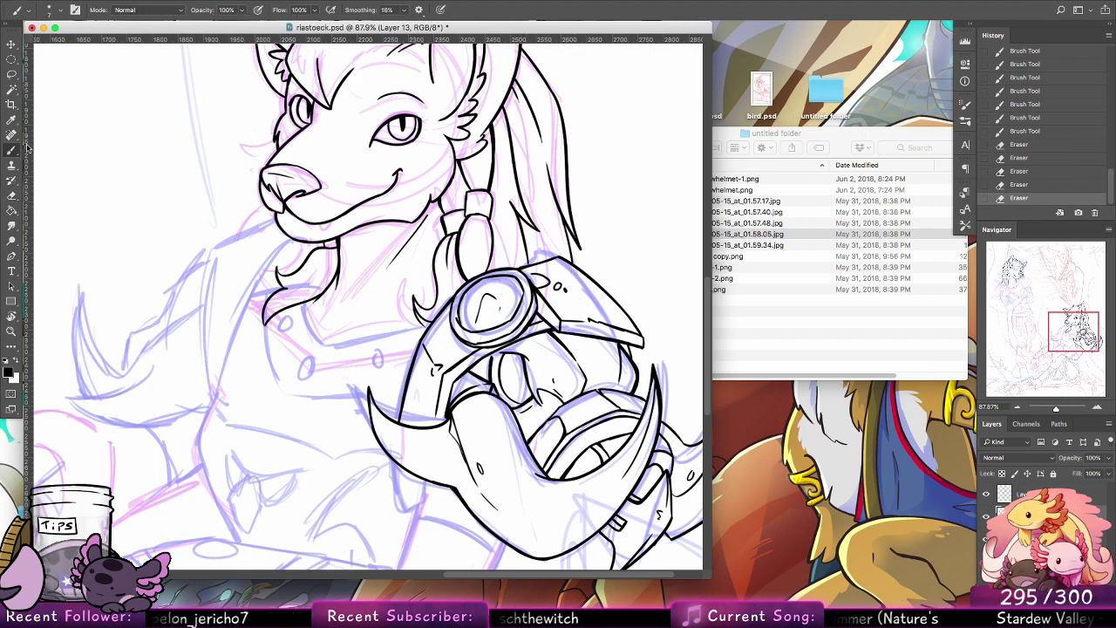
pyautogui.moveTo(438, 405); pyautogui.dragTo(435, 424)
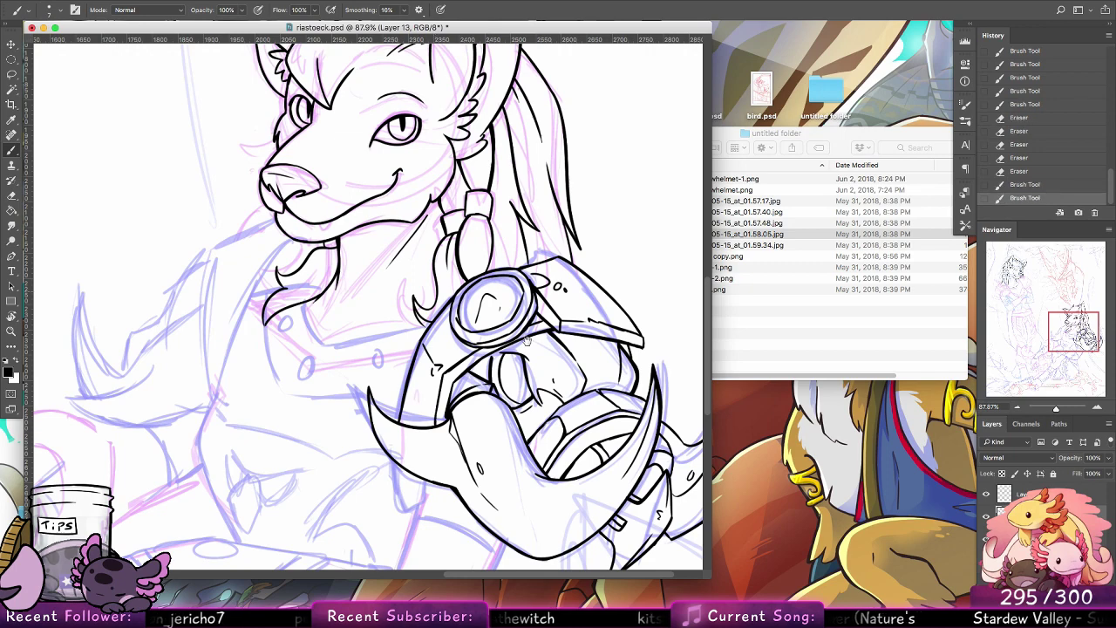
pyautogui.moveTo(397, 463); pyautogui.dragTo(397, 472)
pyautogui.moveTo(397, 465)
pyautogui.mouseDown()
pyautogui.moveTo(437, 505)
pyautogui.moveTo(425, 481)
pyautogui.moveTo(443, 497)
pyautogui.moveTo(443, 482)
pyautogui.moveTo(437, 493)
pyautogui.mouseUp()
pyautogui.press('super+z')
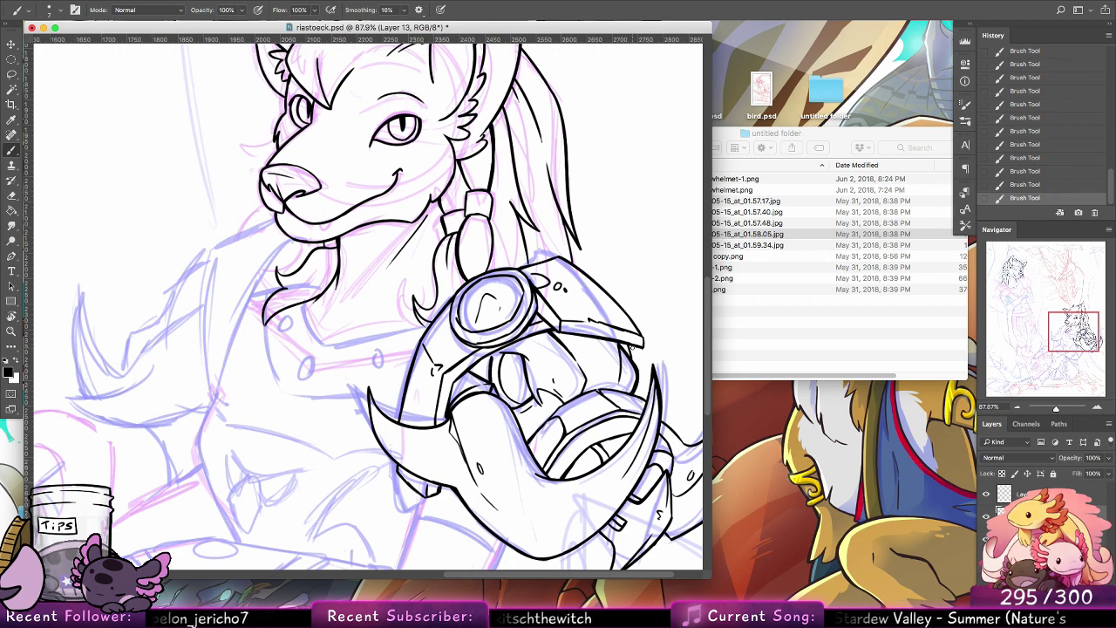
# Step: Reinforce the armor's outer edge below the upper shoulder plate and the tip of the lowest ponytail strand
pyautogui.moveTo(632, 344); pyautogui.dragTo(641, 387)
pyautogui.press('alt+super+z')
pyautogui.press('alt+super+z')
pyautogui.press('alt+super+z')
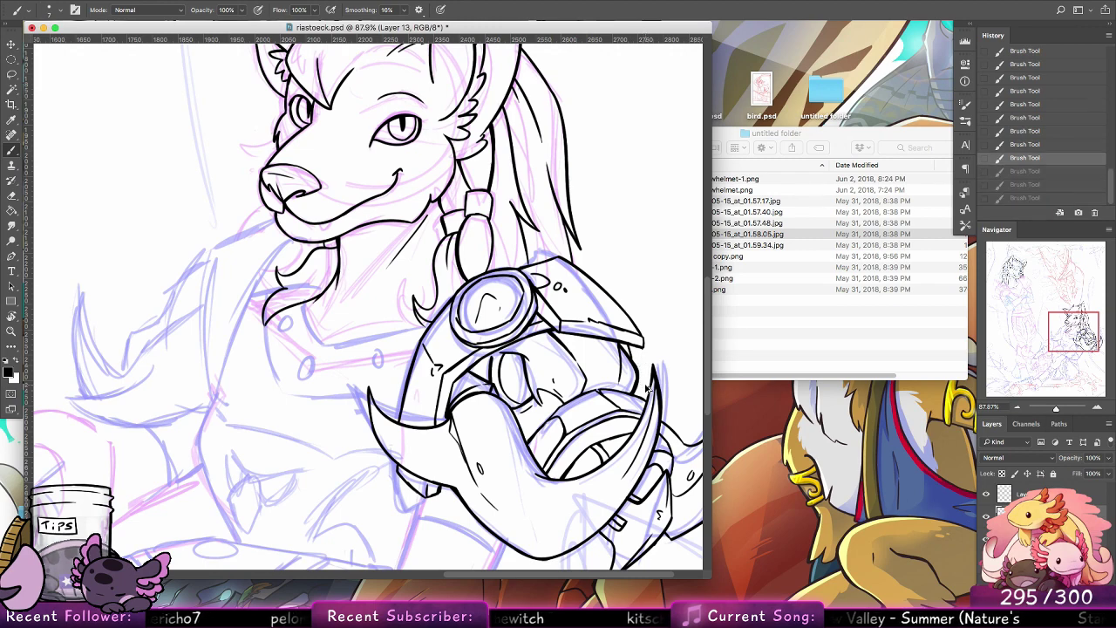
pyautogui.hotkey('ctrl', 'shift', 'z')
pyautogui.hotkey('ctrl', 'shift', 'z')
pyautogui.hotkey('ctrl', 'shift', 'z')
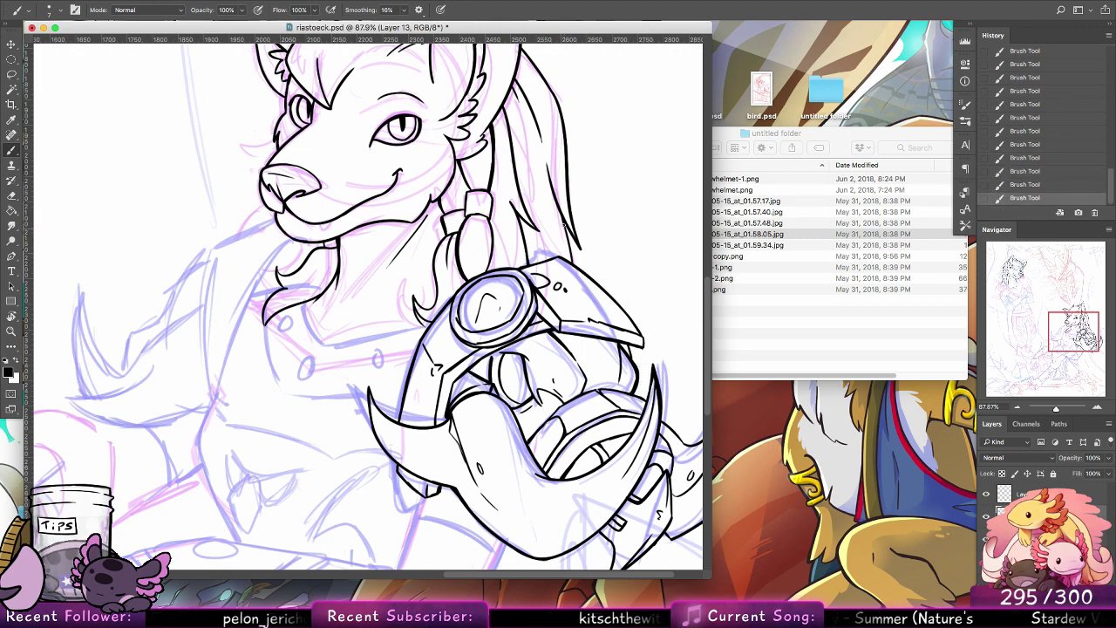
pyautogui.moveTo(562, 225); pyautogui.dragTo(573, 253)
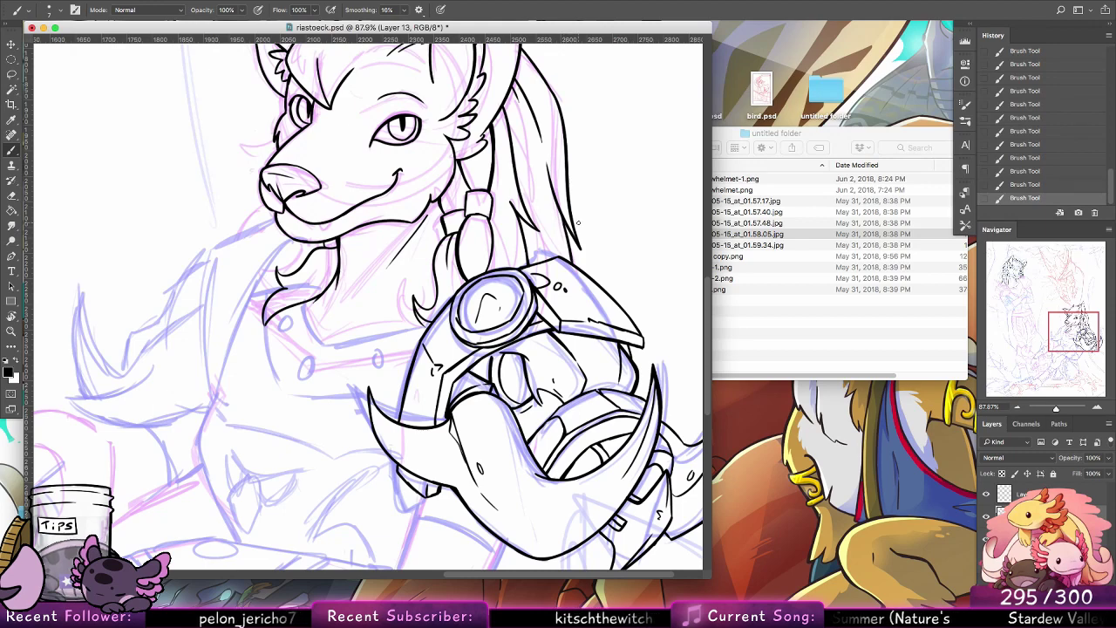
# Step: Ink the vest's neckline, running down from the chest fur and across to the shoulder armor
pyautogui.hscroll(-5, 410, 292)
pyautogui.moveTo(410, 288); pyautogui.dragTo(424, 329)
pyautogui.hotkey('ctrl', 'z')
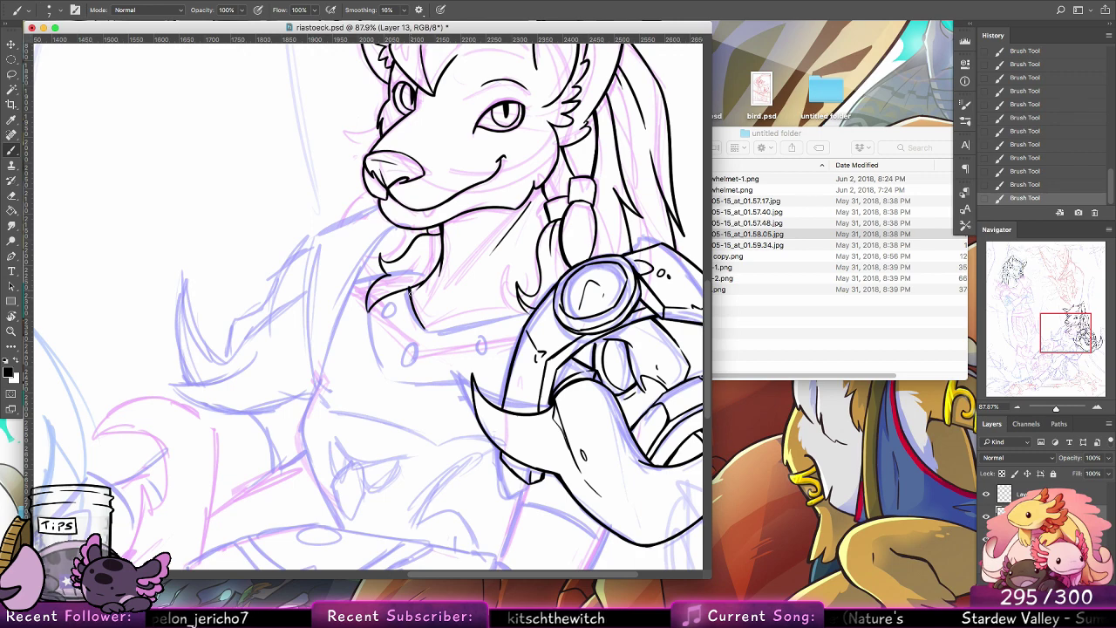
pyautogui.moveTo(411, 289)
pyautogui.mouseDown()
pyautogui.moveTo(428, 332)
pyautogui.moveTo(497, 325)
pyautogui.mouseUp()
pyautogui.hotkey('ctrl', 'z')
pyautogui.hotkey('ctrl', 'z')
pyautogui.moveTo(427, 333); pyautogui.dragTo(527, 318)
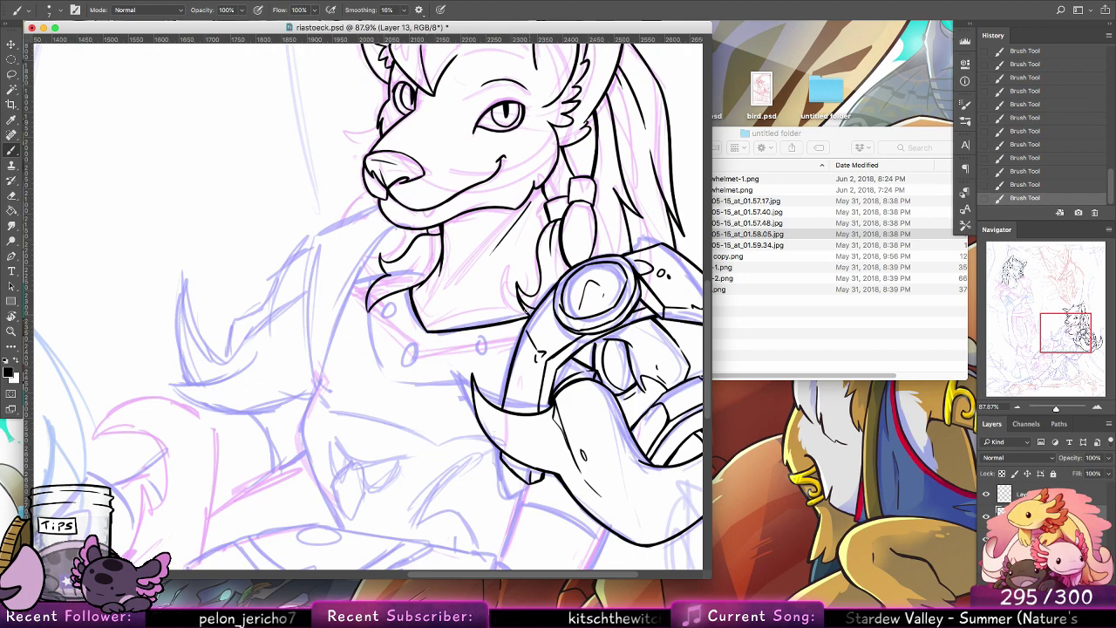
# Step: Ink the round disc on the far shoulder with its oval outline and a curved inner detail mark
pyautogui.moveTo(540, 359); pyautogui.dragTo(601, 278)
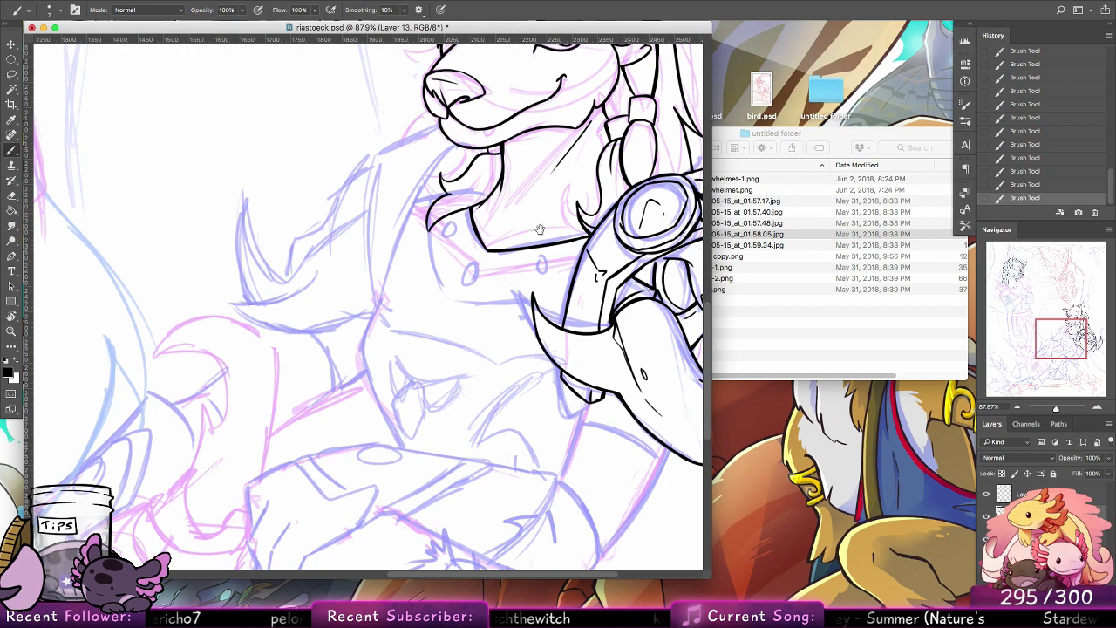
pyautogui.moveTo(540, 230)
pyautogui.mouseDown()
pyautogui.moveTo(563, 302)
pyautogui.moveTo(488, 366)
pyautogui.mouseUp()
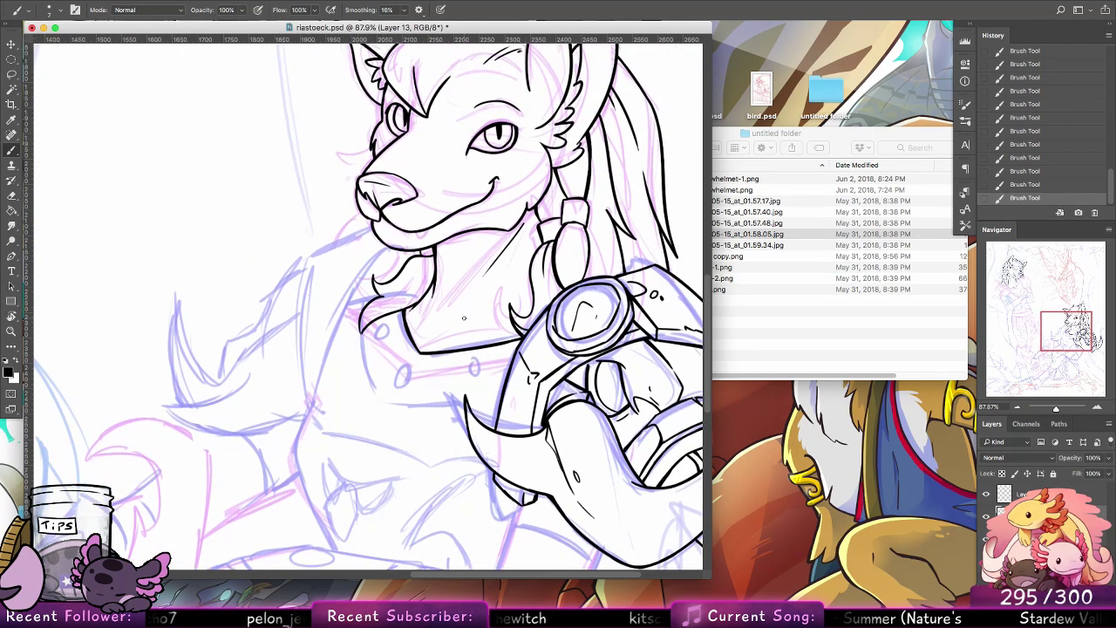
pyautogui.moveTo(306, 293)
pyautogui.mouseDown()
pyautogui.moveTo(325, 306)
pyautogui.moveTo(352, 299)
pyautogui.moveTo(363, 266)
pyautogui.moveTo(305, 287)
pyautogui.moveTo(316, 251)
pyautogui.moveTo(349, 237)
pyautogui.mouseUp()
pyautogui.press('super+z')
pyautogui.press('super+z')
pyautogui.moveTo(311, 294)
pyautogui.mouseDown()
pyautogui.moveTo(336, 287)
pyautogui.moveTo(360, 241)
pyautogui.mouseUp()
pyautogui.press('alt+super+z')
pyautogui.press('alt+super+z')
pyautogui.press('alt+super+z')
pyautogui.press('alt+super+z')
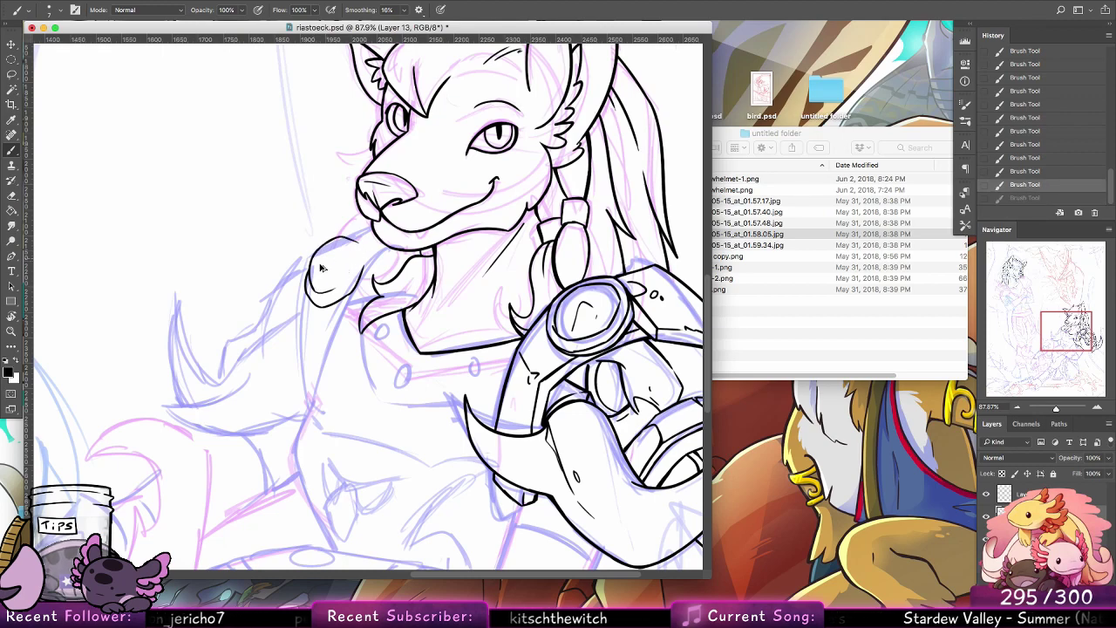
pyautogui.hotkey('ctrl', 'z')
pyautogui.hotkey('ctrl', 'z')
pyautogui.hotkey('ctrl', 'z')
pyautogui.moveTo(306, 297)
pyautogui.mouseDown()
pyautogui.moveTo(310, 260)
pyautogui.moveTo(332, 243)
pyautogui.mouseUp()
pyautogui.press('super+z')
pyautogui.moveTo(323, 249)
pyautogui.mouseDown()
pyautogui.moveTo(364, 246)
pyautogui.moveTo(323, 248)
pyautogui.moveTo(359, 249)
pyautogui.moveTo(363, 260)
pyautogui.moveTo(335, 298)
pyautogui.moveTo(351, 279)
pyautogui.moveTo(341, 273)
pyautogui.mouseUp()
pyautogui.press('super+alt+z')
pyautogui.press('super+alt+z')
pyautogui.press('super+alt+z')
pyautogui.press('super+alt+z')
pyautogui.press('super+alt+z')
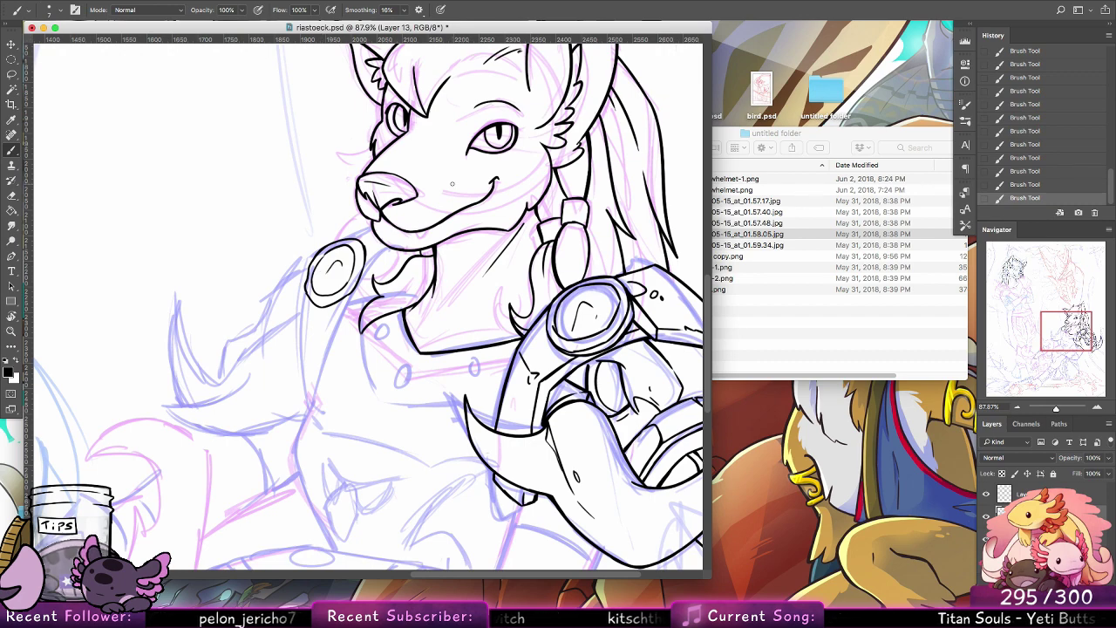
# Step: Ink the outer rim around the far shoulder's disc to give it thickness
pyautogui.moveTo(307, 287); pyautogui.dragTo(305, 302)
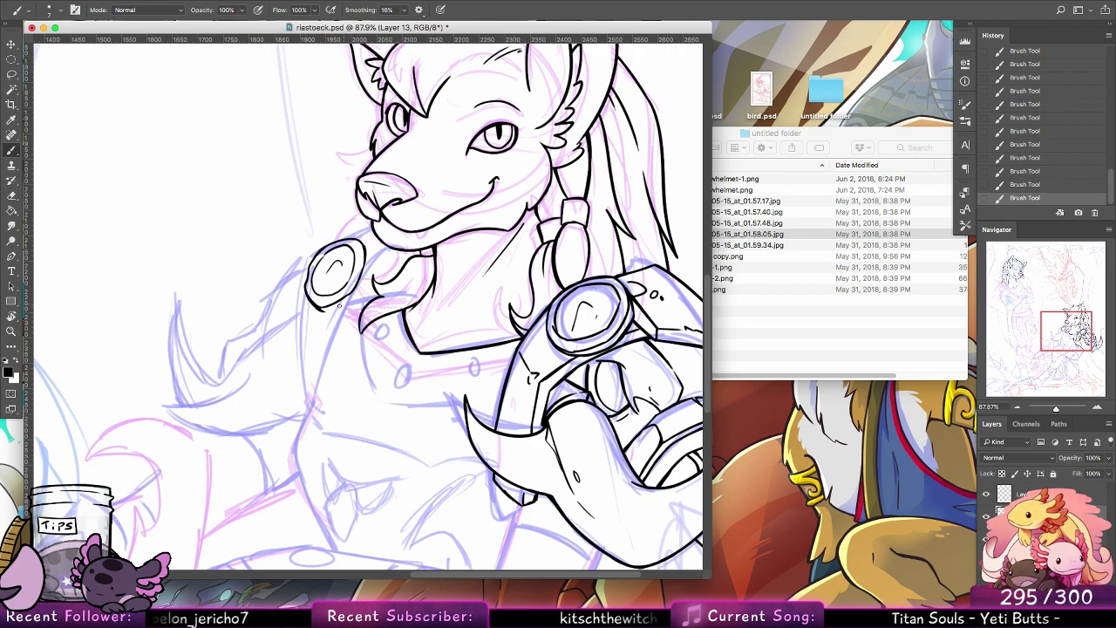
pyautogui.moveTo(324, 310); pyautogui.dragTo(356, 296)
pyautogui.press('super+z')
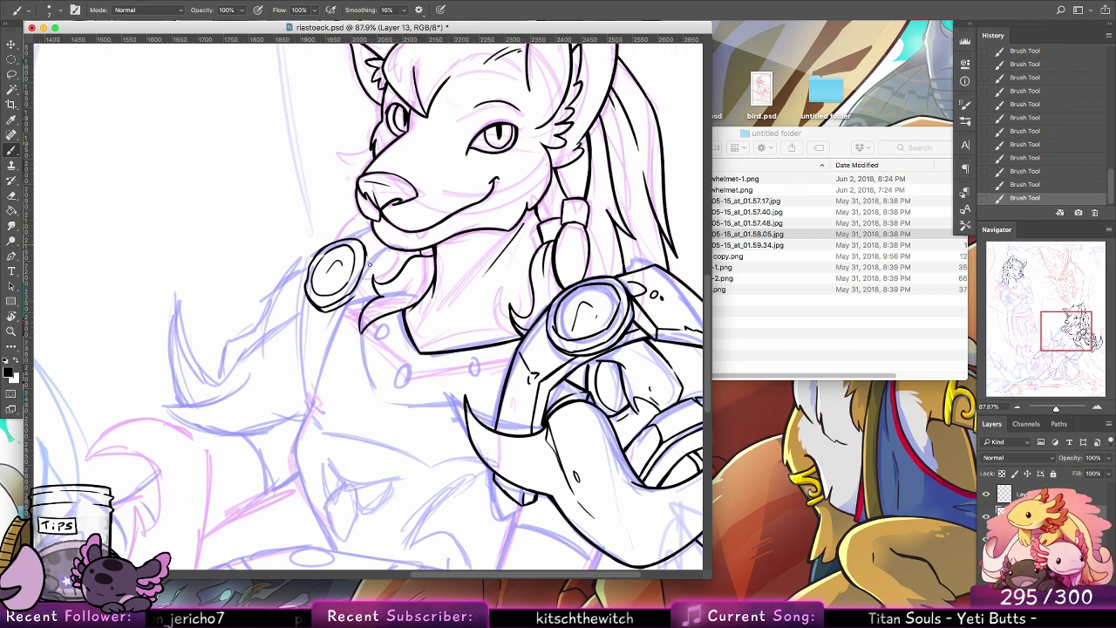
pyautogui.moveTo(369, 256); pyautogui.dragTo(355, 299)
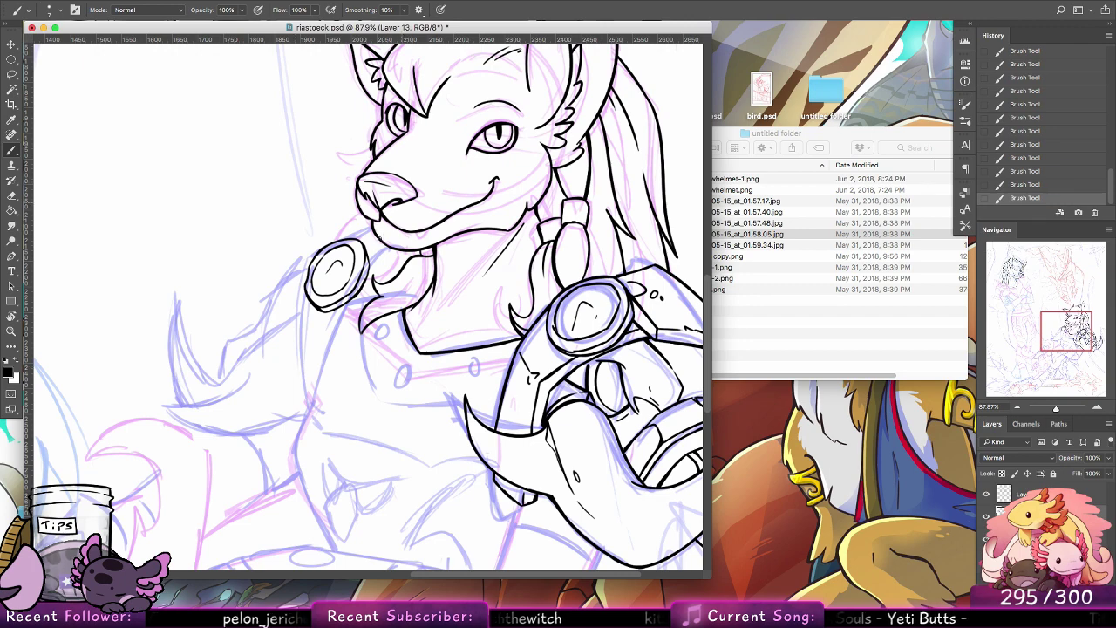
# Step: Ink the short strap edge between the far disc and the jaw, and the long curved edge sweeping down the chest from the disc
pyautogui.moveTo(382, 251)
pyautogui.mouseDown()
pyautogui.moveTo(368, 281)
pyautogui.moveTo(382, 240)
pyautogui.mouseUp()
pyautogui.press('super+z')
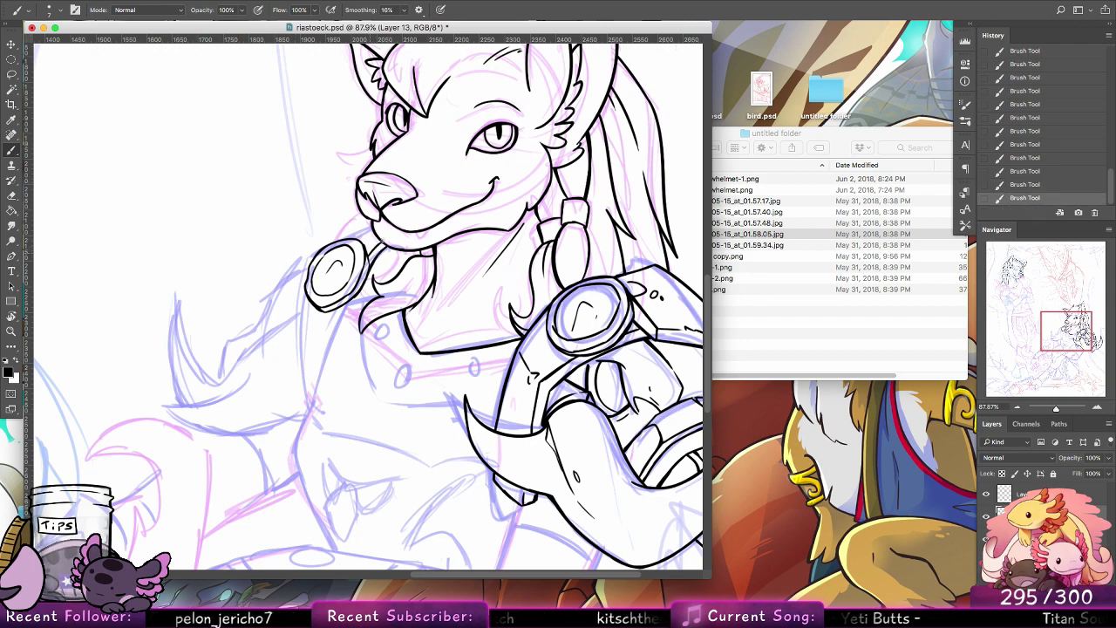
pyautogui.moveTo(357, 295)
pyautogui.mouseDown()
pyautogui.moveTo(310, 403)
pyautogui.moveTo(341, 302)
pyautogui.mouseUp()
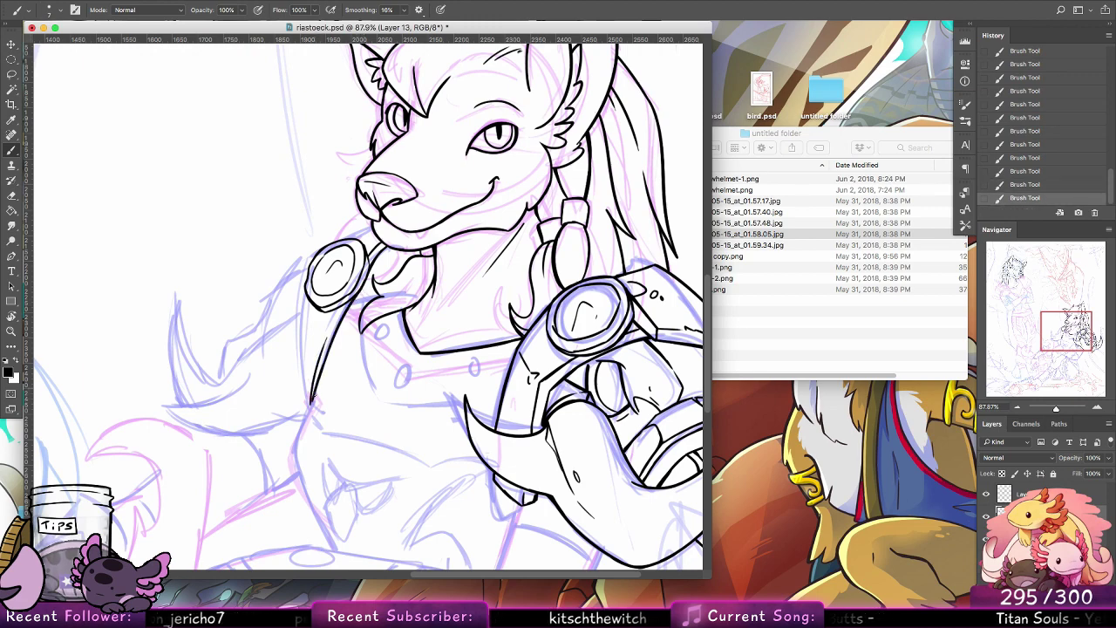
# Step: Rework the lower end of the long curved chest edge below the far shoulder's disc
pyautogui.press('super+z')
pyautogui.moveTo(313, 400)
pyautogui.mouseDown()
pyautogui.moveTo(336, 312)
pyautogui.moveTo(317, 365)
pyautogui.mouseUp()
pyautogui.press('super+z')
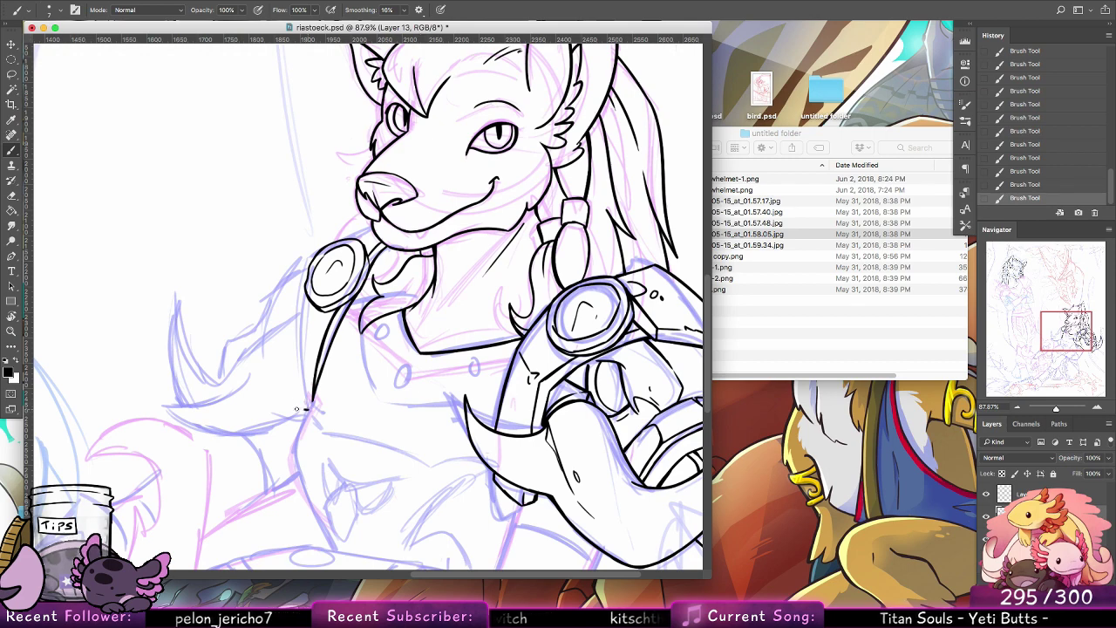
# Step: Ink the outer side and short bottom edge of the far shoulder's strap plate, running down from the disc, and compare the latest strokes
pyautogui.moveTo(305, 418)
pyautogui.mouseDown()
pyautogui.moveTo(291, 416)
pyautogui.moveTo(285, 373)
pyautogui.mouseUp()
pyautogui.press('super+z')
pyautogui.moveTo(304, 294); pyautogui.dragTo(290, 345)
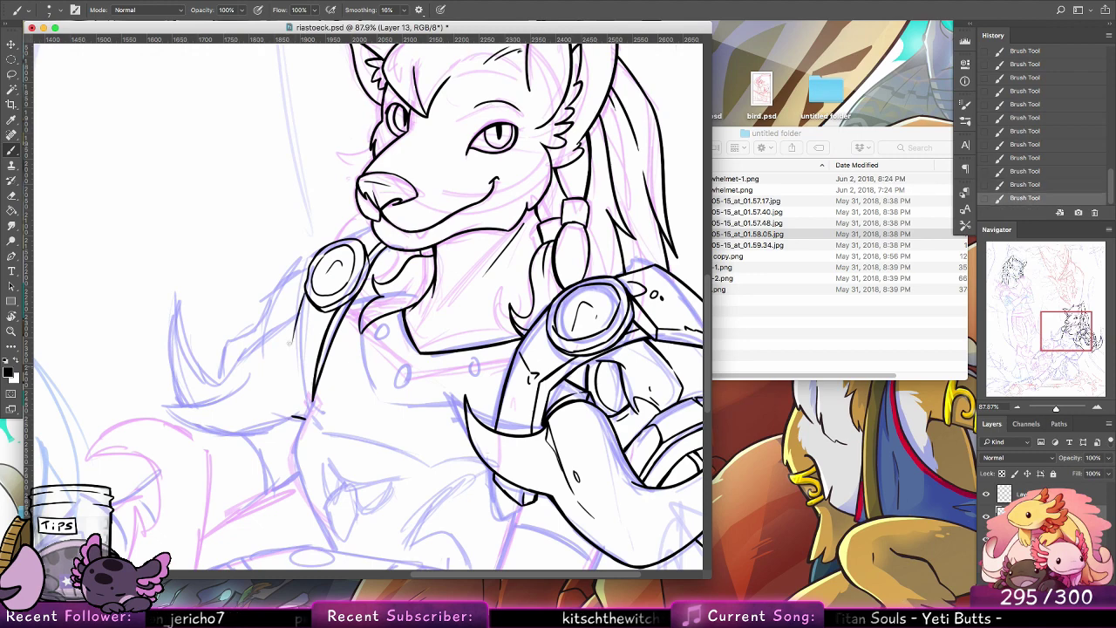
pyautogui.press('super+z')
pyautogui.moveTo(306, 293); pyautogui.dragTo(287, 379)
pyautogui.press('super+z')
pyautogui.moveTo(306, 294); pyautogui.dragTo(286, 381)
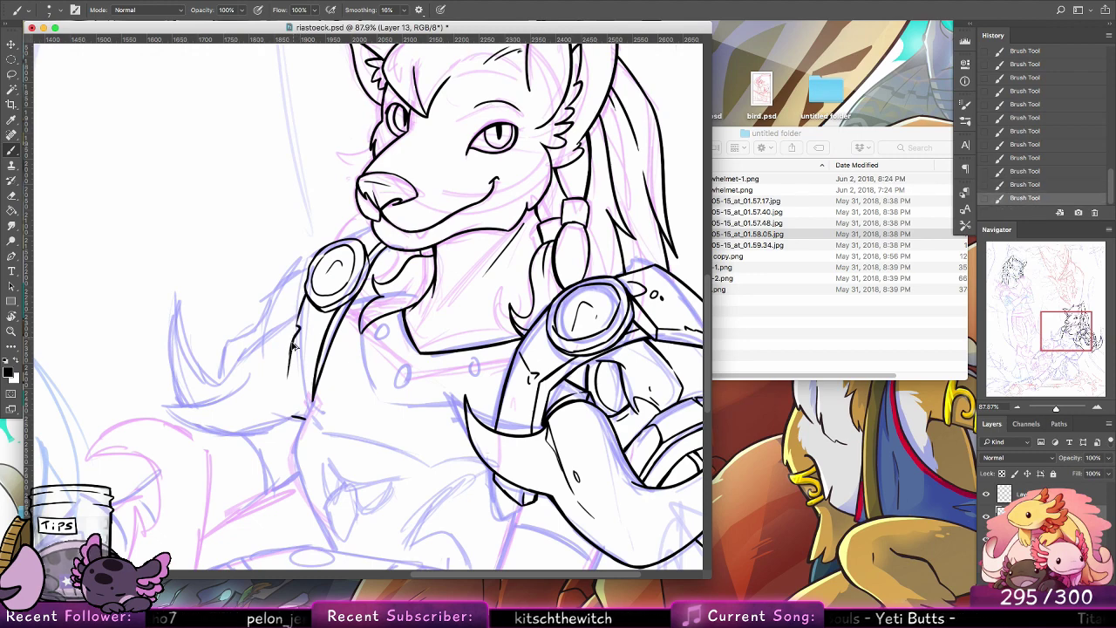
pyautogui.press('super+z')
pyautogui.moveTo(295, 336); pyautogui.dragTo(285, 415)
pyautogui.moveTo(287, 366); pyautogui.dragTo(289, 415)
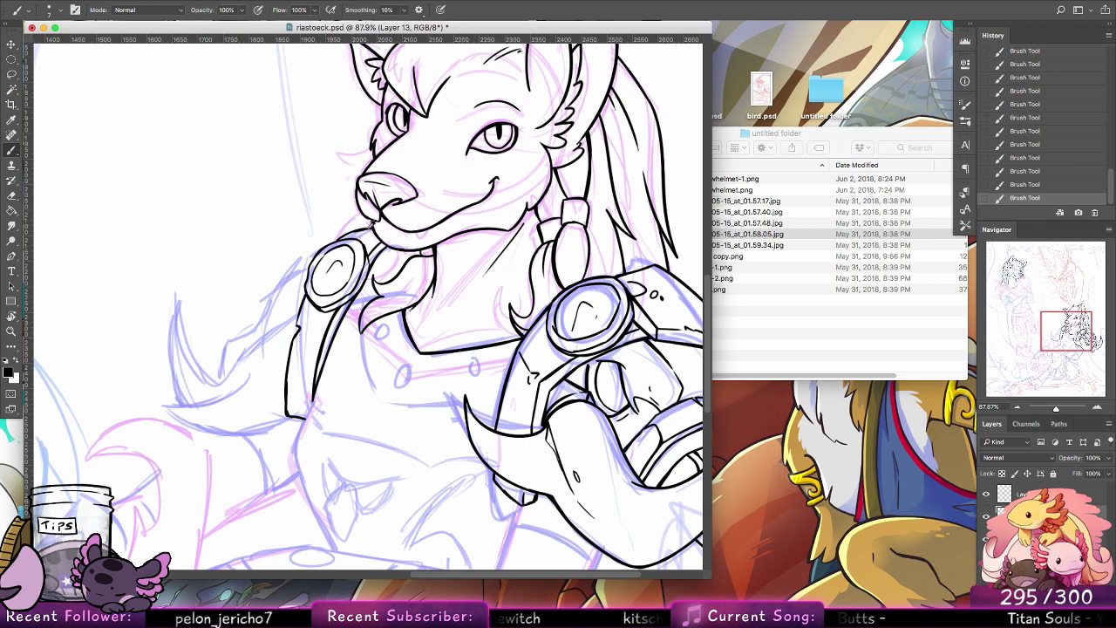
pyautogui.press('super+alt+z')
pyautogui.press('super+alt+z')
pyautogui.press('super+alt+z')
pyautogui.press('super+shift+z')
pyautogui.press('super+shift+z')
pyautogui.press('super+shift+z')
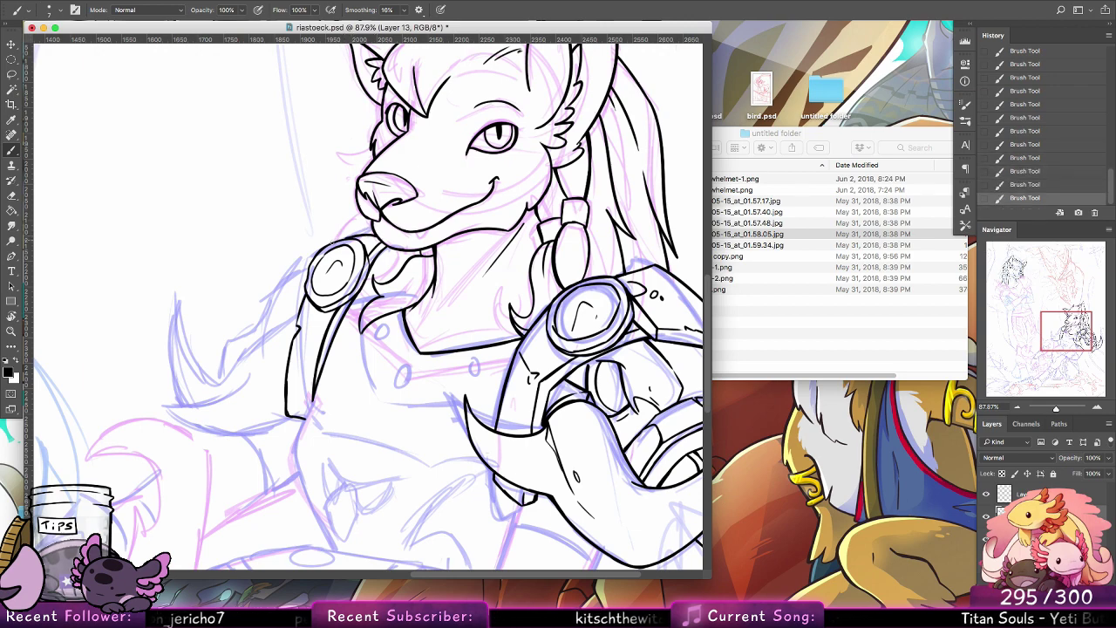
# Step: Ink the upper edge of the far shoulder guard, curving from the strap plate out to the base of its horn
pyautogui.moveTo(336, 241)
pyautogui.mouseDown()
pyautogui.moveTo(306, 286)
pyautogui.moveTo(430, 275)
pyautogui.mouseUp()
pyautogui.moveTo(391, 312); pyautogui.dragTo(341, 362)
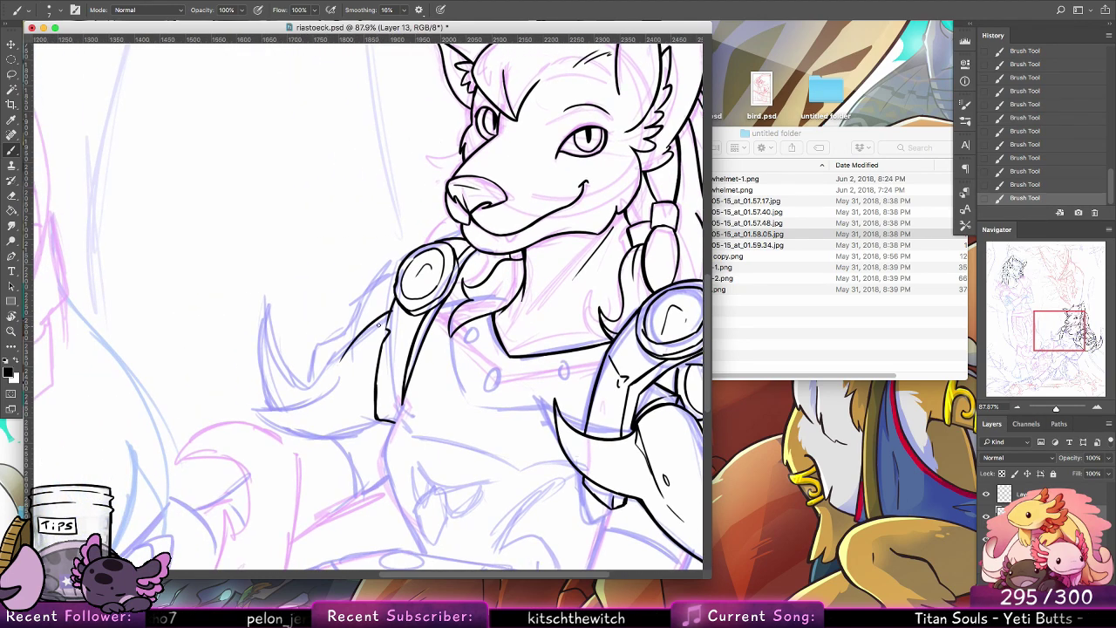
pyautogui.press('super+z')
pyautogui.moveTo(392, 301); pyautogui.dragTo(338, 350)
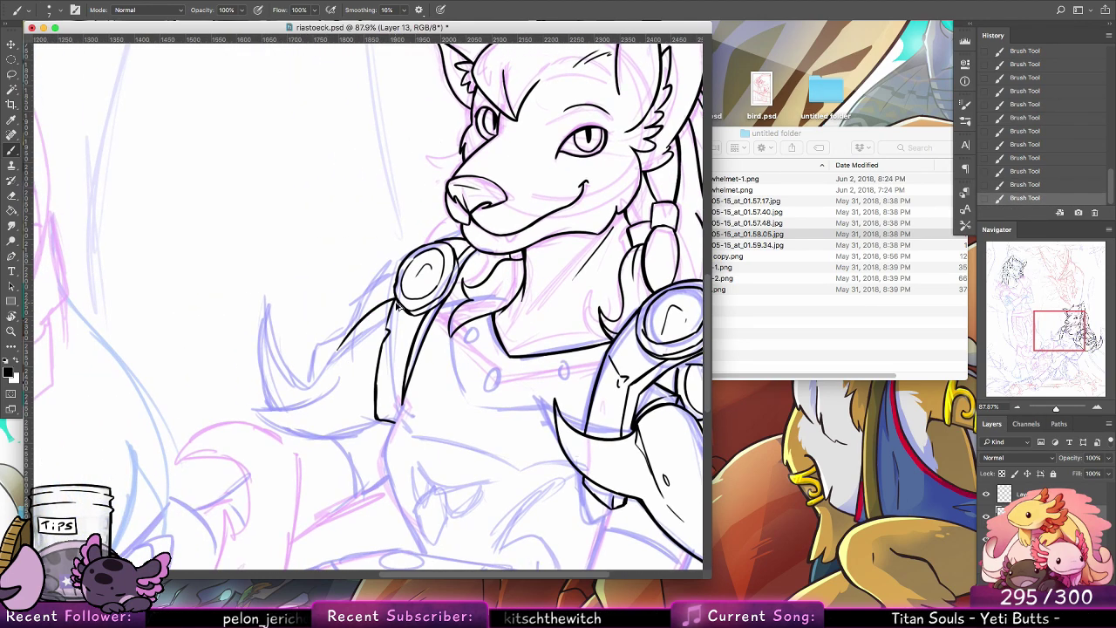
pyautogui.press('super+z')
pyautogui.moveTo(393, 305)
pyautogui.mouseDown()
pyautogui.moveTo(333, 350)
pyautogui.moveTo(321, 374)
pyautogui.moveTo(396, 309)
pyautogui.moveTo(323, 379)
pyautogui.moveTo(377, 318)
pyautogui.mouseUp()
pyautogui.press('super+z')
pyautogui.press('super+z')
pyautogui.press('super+z')
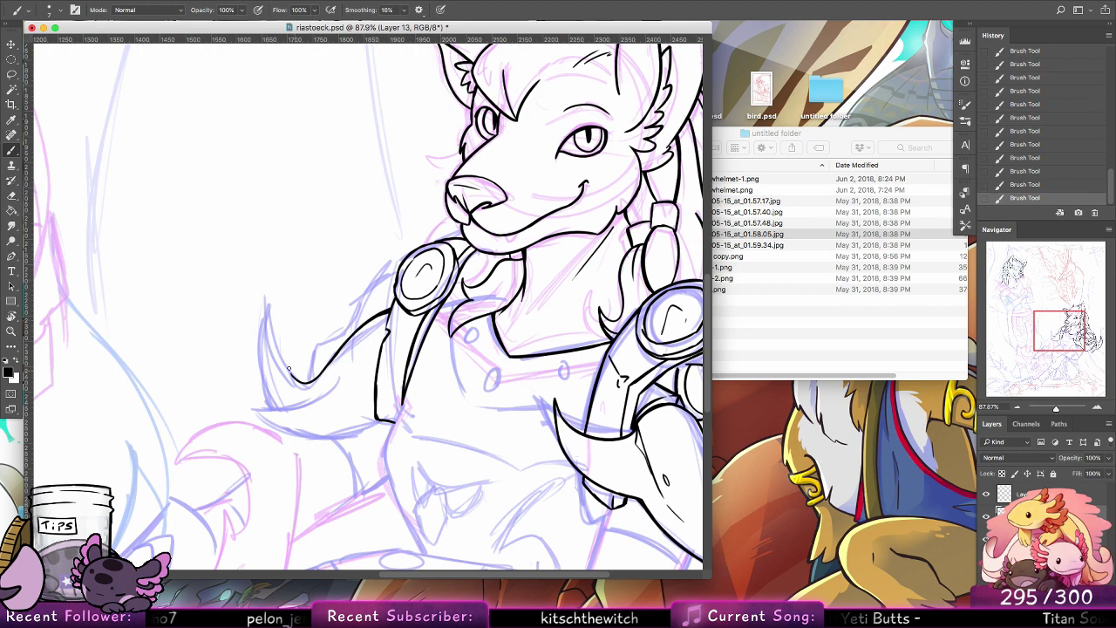
# Step: Ink the far shoulder guard's upright horn with its inner curve, pointed tip and outer edge
pyautogui.moveTo(300, 381)
pyautogui.mouseDown()
pyautogui.moveTo(268, 294)
pyautogui.moveTo(264, 381)
pyautogui.mouseUp()
pyautogui.press('super+z')
pyautogui.press('super+z')
pyautogui.moveTo(270, 297)
pyautogui.mouseDown()
pyautogui.moveTo(255, 328)
pyautogui.moveTo(271, 297)
pyautogui.moveTo(257, 344)
pyautogui.moveTo(259, 321)
pyautogui.moveTo(265, 397)
pyautogui.mouseUp()
pyautogui.press('super+z')
pyautogui.press('super+z')
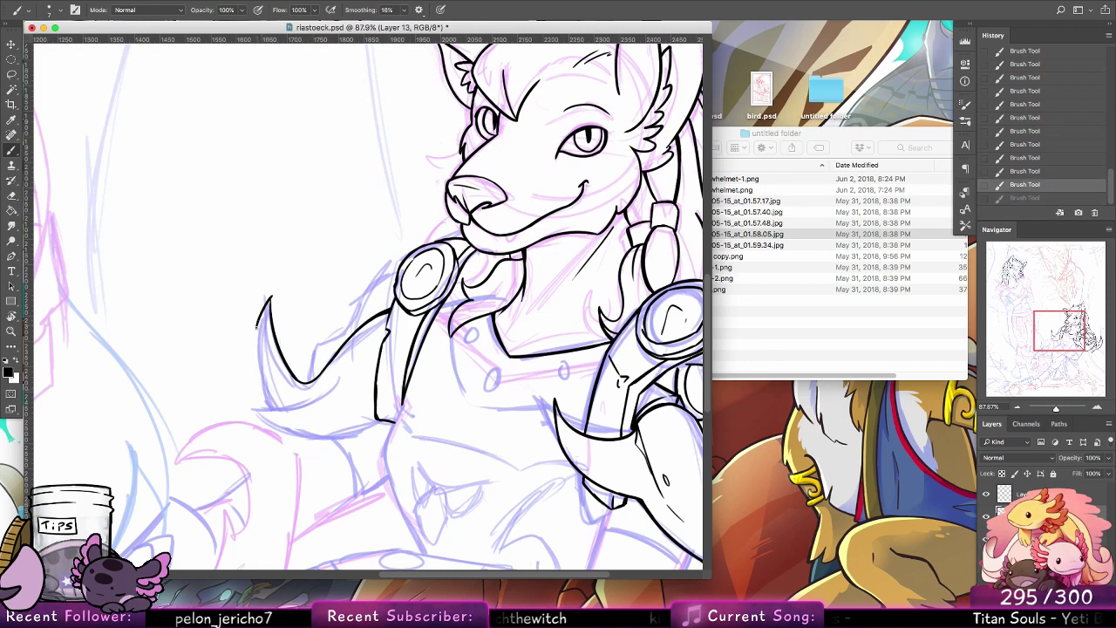
pyautogui.moveTo(257, 326); pyautogui.dragTo(271, 407)
pyautogui.moveTo(272, 298); pyautogui.dragTo(272, 319)
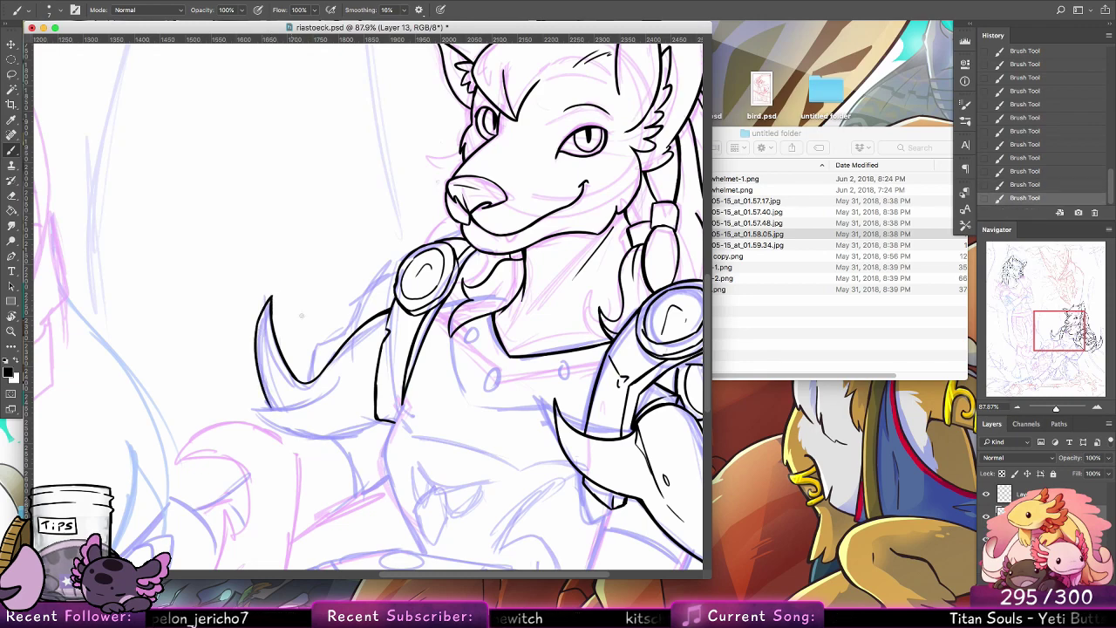
# Step: Ink the lower horn sweeping back to the far shoulder's strap plate and add small surface marks on the guard
pyautogui.moveTo(369, 385)
pyautogui.mouseDown()
pyautogui.moveTo(403, 318)
pyautogui.moveTo(302, 340)
pyautogui.moveTo(298, 352)
pyautogui.moveTo(332, 365)
pyautogui.moveTo(392, 361)
pyautogui.mouseUp()
pyautogui.press('super+z')
pyautogui.press('super+z')
pyautogui.press('super+z')
pyautogui.press('super+z')
pyautogui.moveTo(323, 362)
pyautogui.mouseDown()
pyautogui.moveTo(390, 345)
pyautogui.moveTo(382, 367)
pyautogui.moveTo(410, 349)
pyautogui.moveTo(375, 368)
pyautogui.mouseUp()
pyautogui.press('super+z')
pyautogui.press('alt+super+z')
pyautogui.press('alt+super+z')
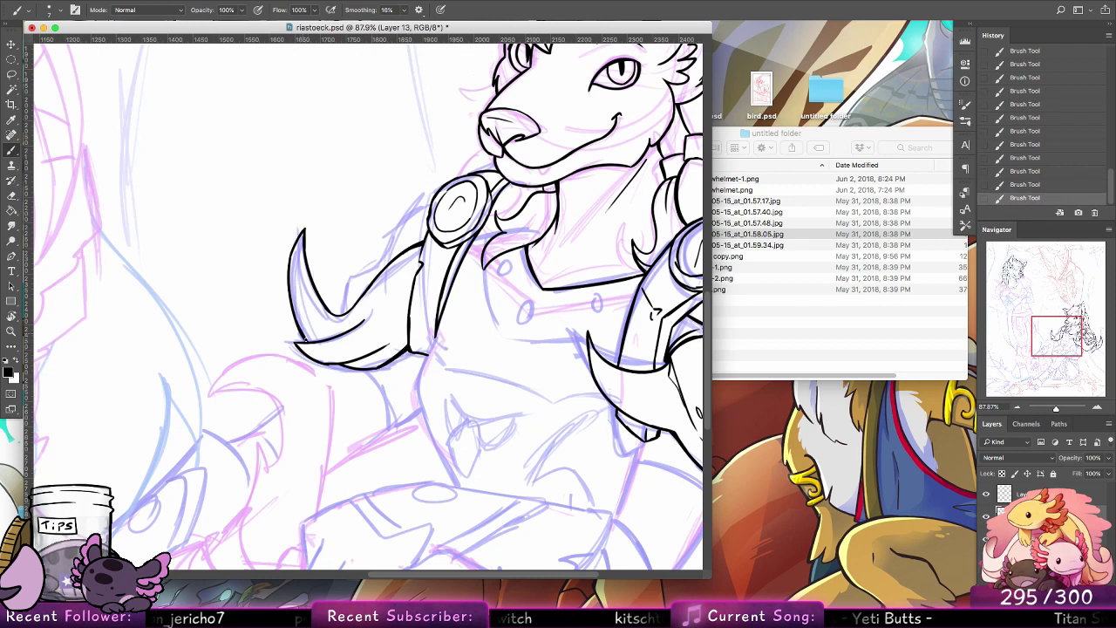
pyautogui.moveTo(326, 361); pyautogui.dragTo(349, 361)
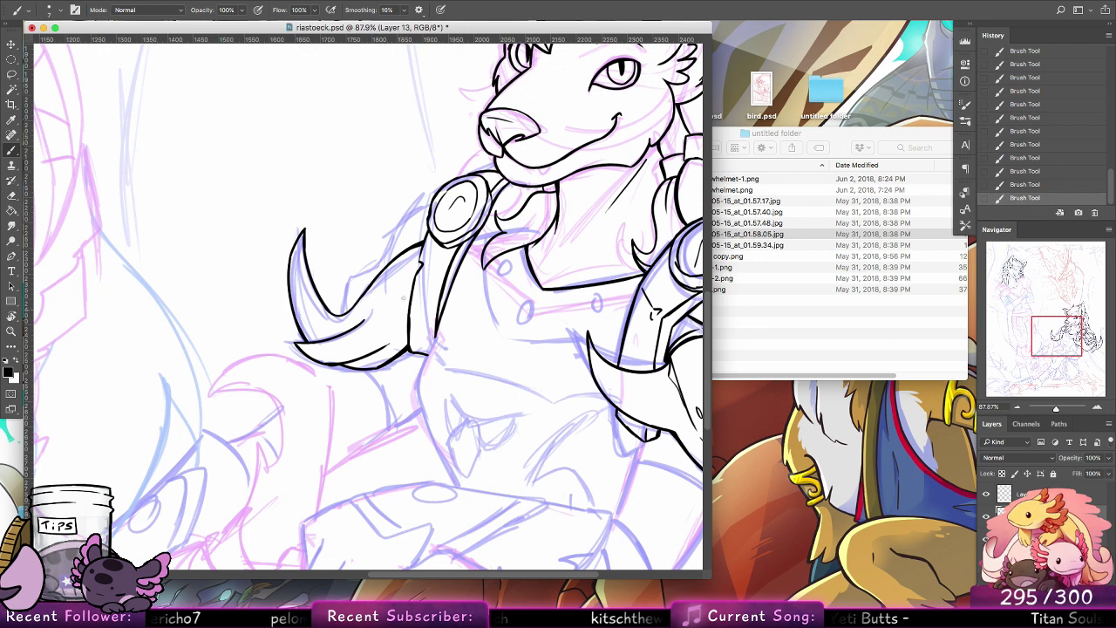
pyautogui.moveTo(365, 319); pyautogui.dragTo(397, 282)
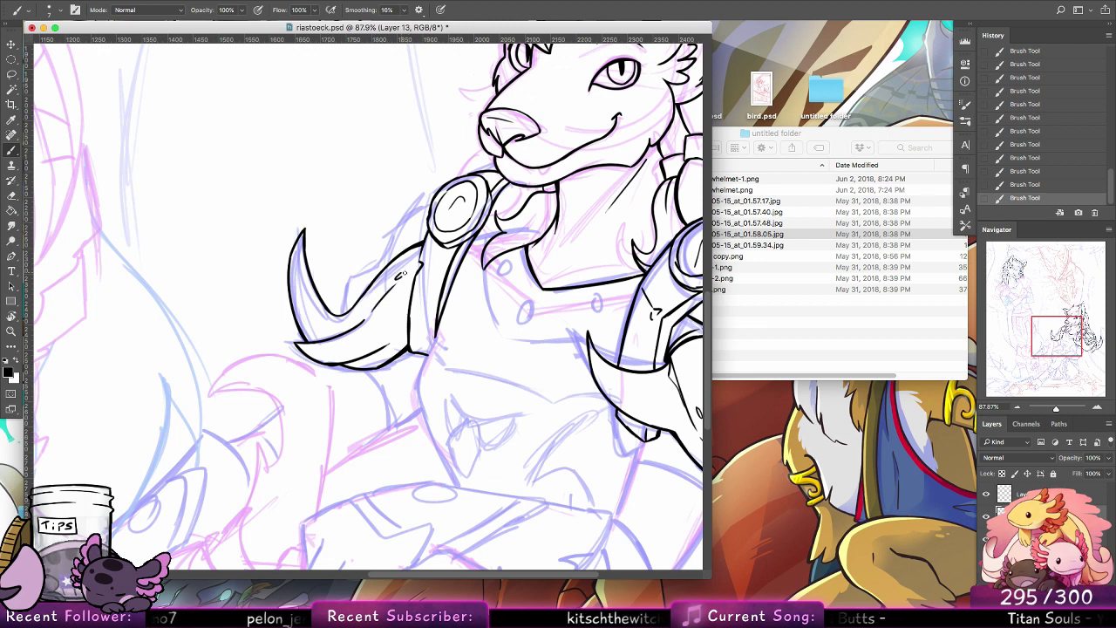
# Step: Ink the small angular block and the riveted rear plate behind the horned guard, leading up to the far disc
pyautogui.moveTo(310, 307)
pyautogui.mouseDown()
pyautogui.moveTo(315, 323)
pyautogui.moveTo(343, 305)
pyautogui.moveTo(354, 271)
pyautogui.mouseUp()
pyautogui.press('super+z')
pyautogui.press('super+z')
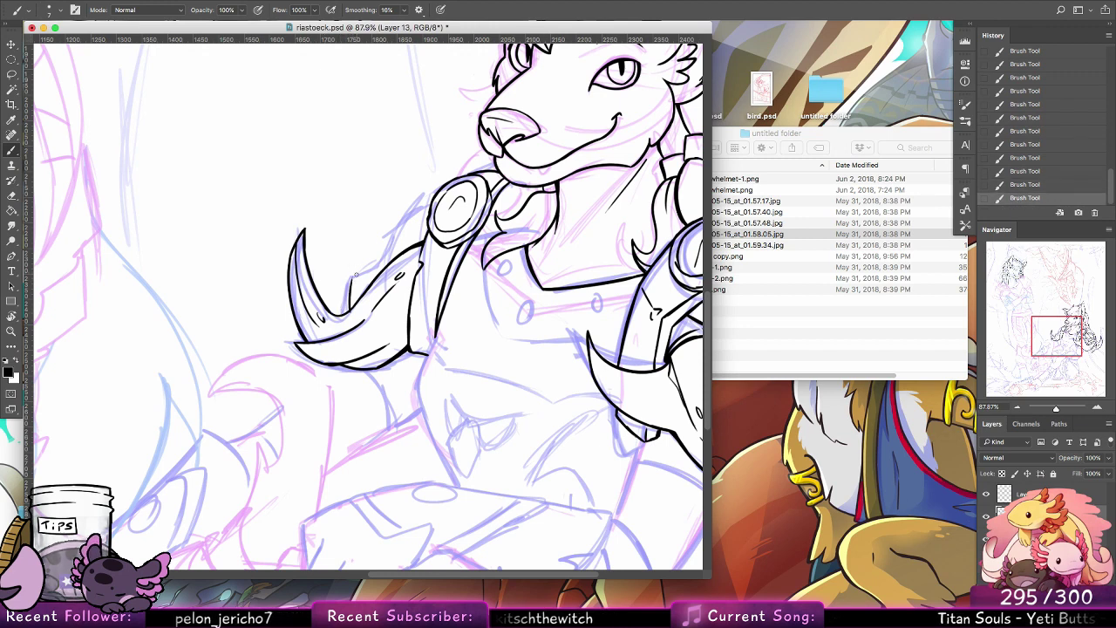
pyautogui.press('super+z')
pyautogui.moveTo(350, 312)
pyautogui.mouseDown()
pyautogui.moveTo(354, 275)
pyautogui.moveTo(372, 263)
pyautogui.moveTo(372, 286)
pyautogui.mouseUp()
pyautogui.press('alt+super+z')
pyautogui.press('alt+super+z')
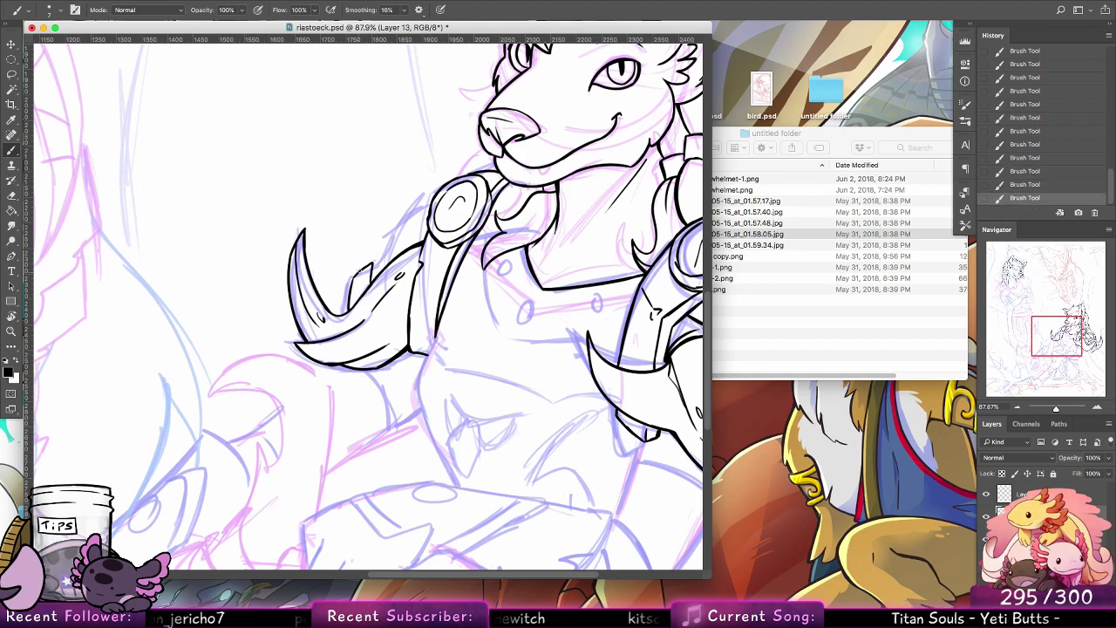
pyautogui.scroll(3, 453, 264)
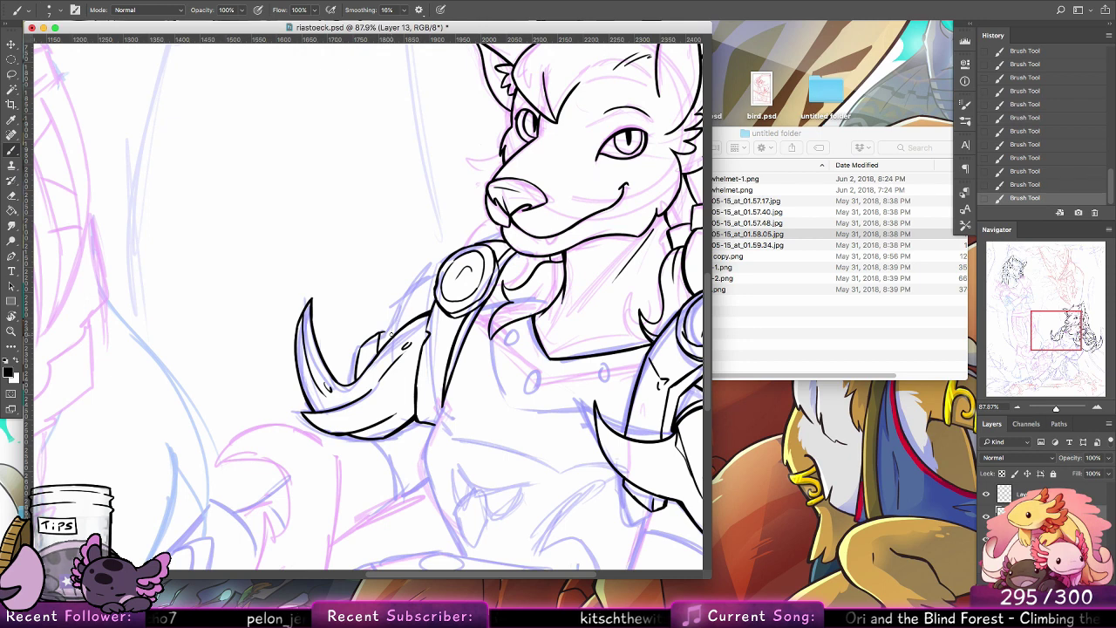
pyautogui.moveTo(381, 347)
pyautogui.mouseDown()
pyautogui.moveTo(402, 290)
pyautogui.moveTo(442, 268)
pyautogui.moveTo(412, 300)
pyautogui.mouseUp()
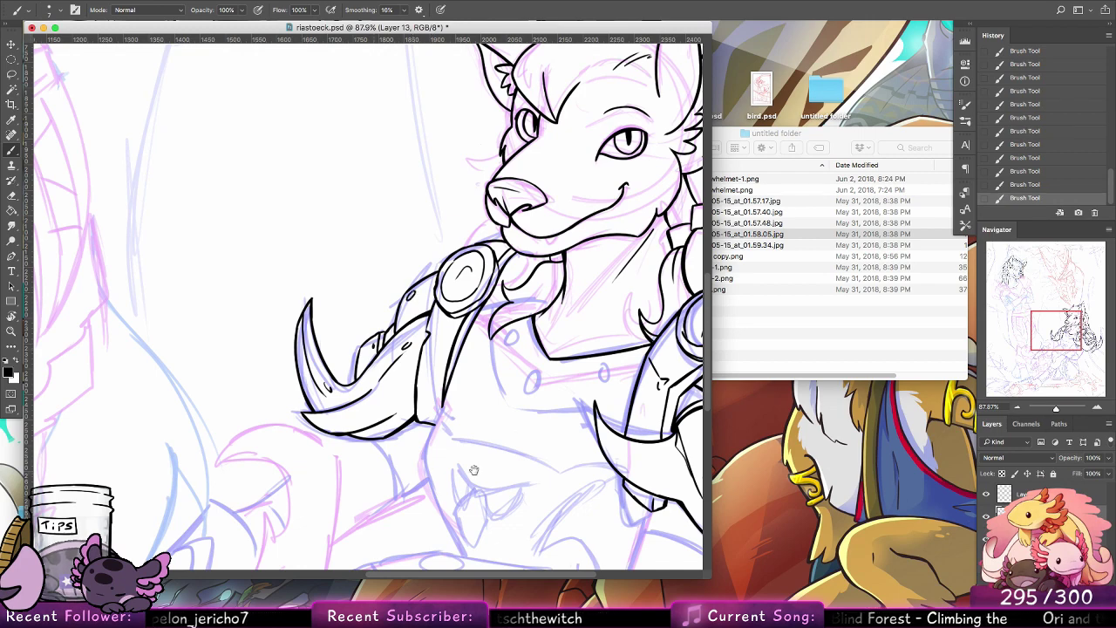
pyautogui.scroll(-5, 474, 470)
pyautogui.moveTo(367, 326)
pyautogui.mouseDown()
pyautogui.moveTo(375, 341)
pyautogui.moveTo(393, 327)
pyautogui.mouseUp()
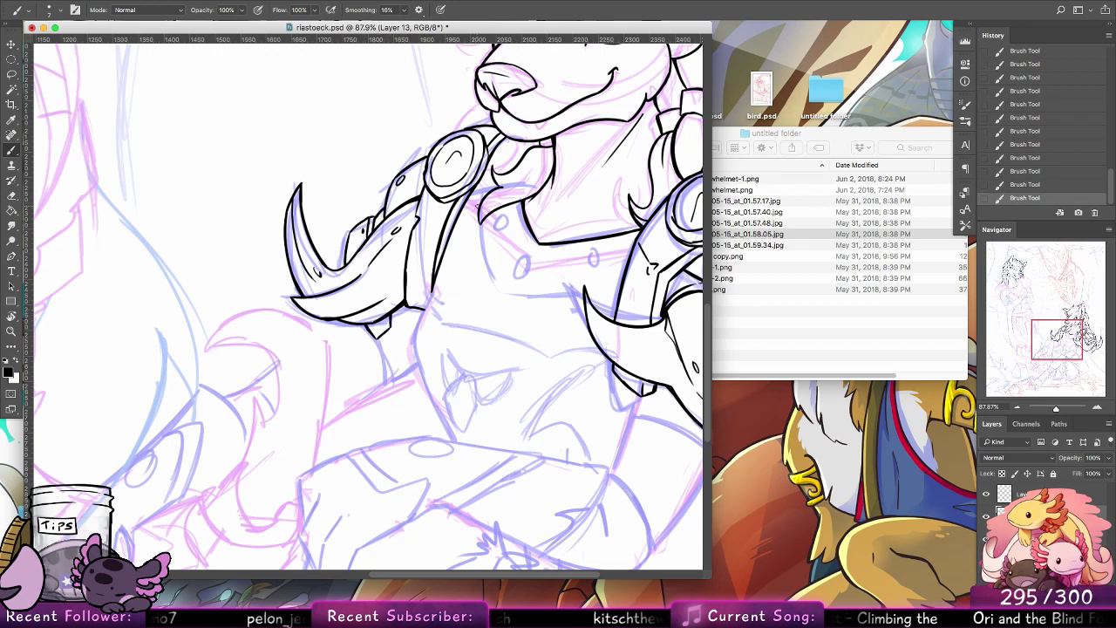
pyautogui.press('super+alt+z')
pyautogui.press('super+alt+z')
pyautogui.press('super+alt+z')
pyautogui.press('super+alt+z')
pyautogui.press('super+alt+z')
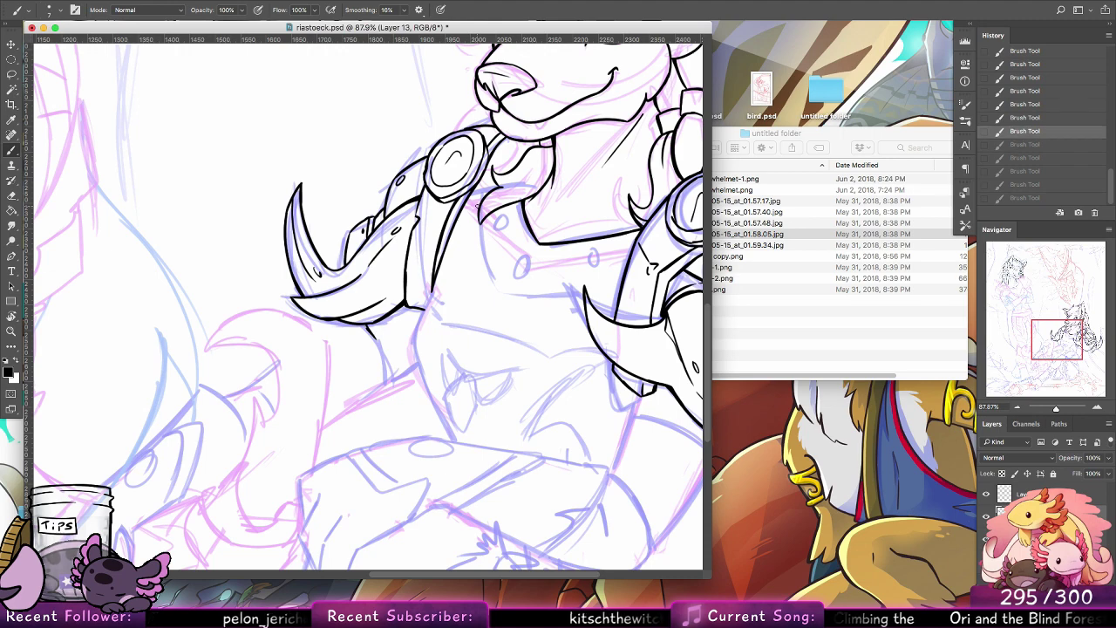
pyautogui.press('super+alt+z')
pyautogui.press('super+alt+z')
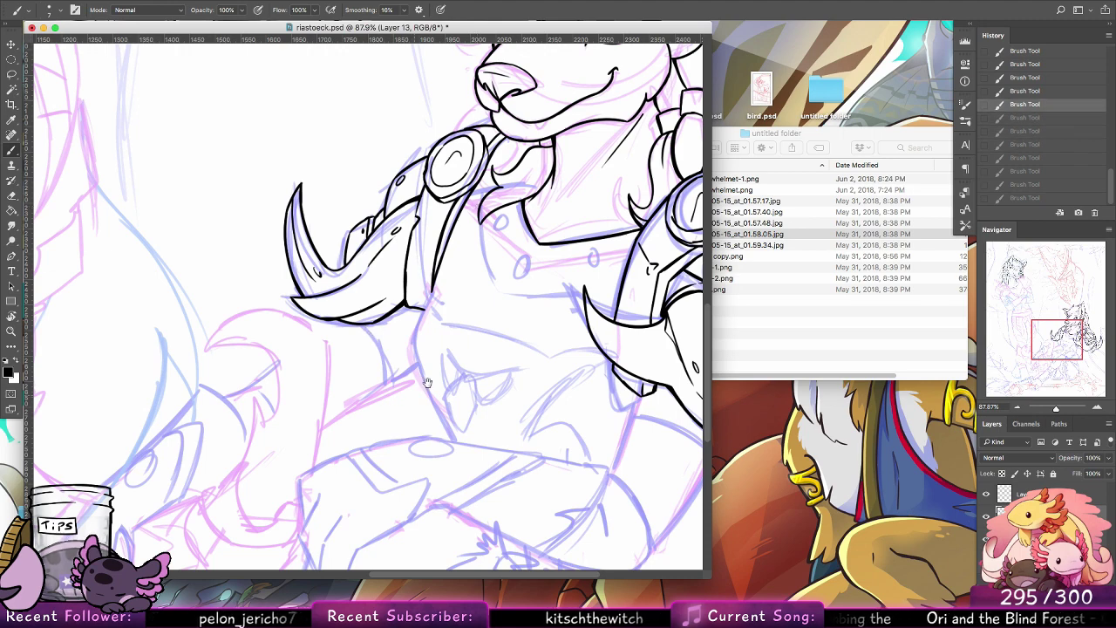
# Step: Ink the side contour of the torso from the far shoulder armor in to the waist and down to the belt
pyautogui.moveTo(438, 277)
pyautogui.mouseDown()
pyautogui.moveTo(414, 336)
pyautogui.moveTo(429, 398)
pyautogui.mouseUp()
pyautogui.press('super+z')
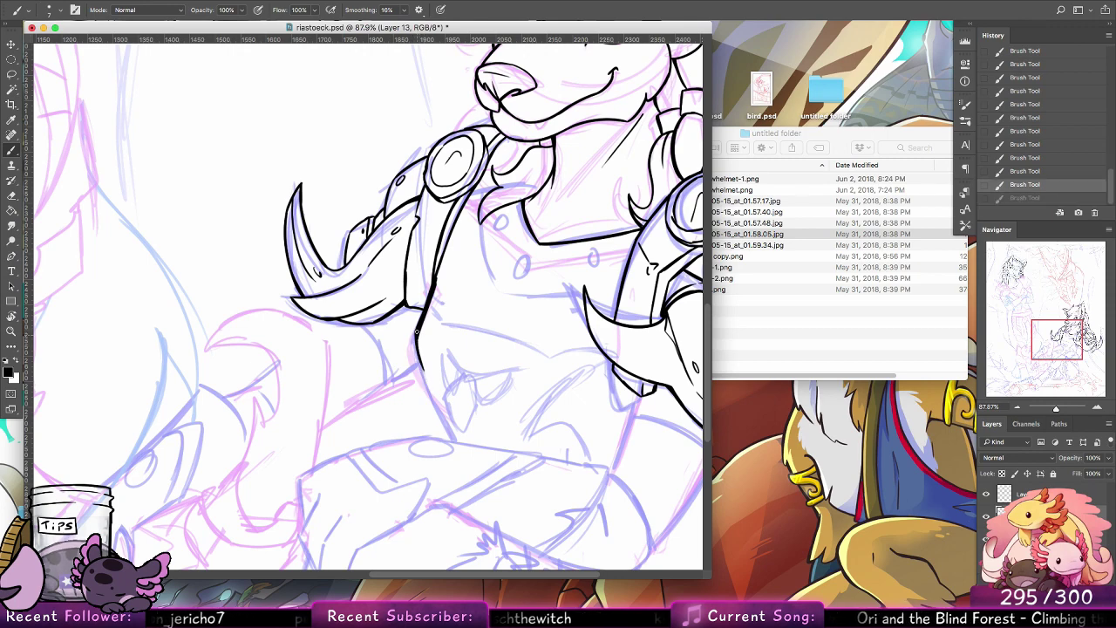
pyautogui.moveTo(417, 338); pyautogui.dragTo(449, 429)
pyautogui.moveTo(429, 389); pyautogui.dragTo(454, 439)
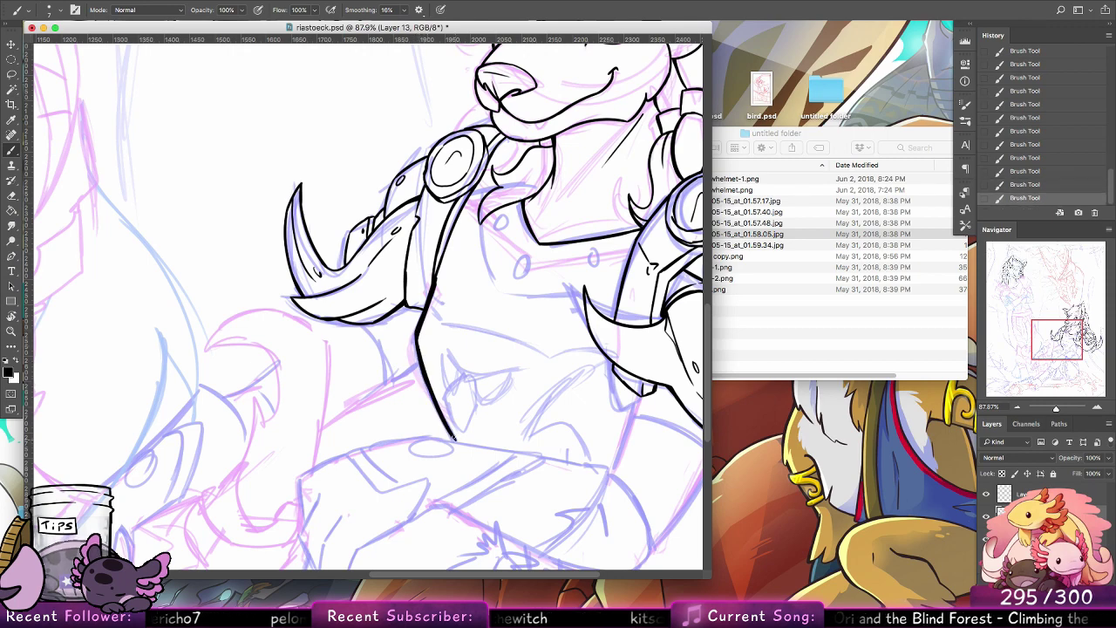
pyautogui.press('cmd+z')
pyautogui.moveTo(434, 286); pyautogui.dragTo(444, 246)
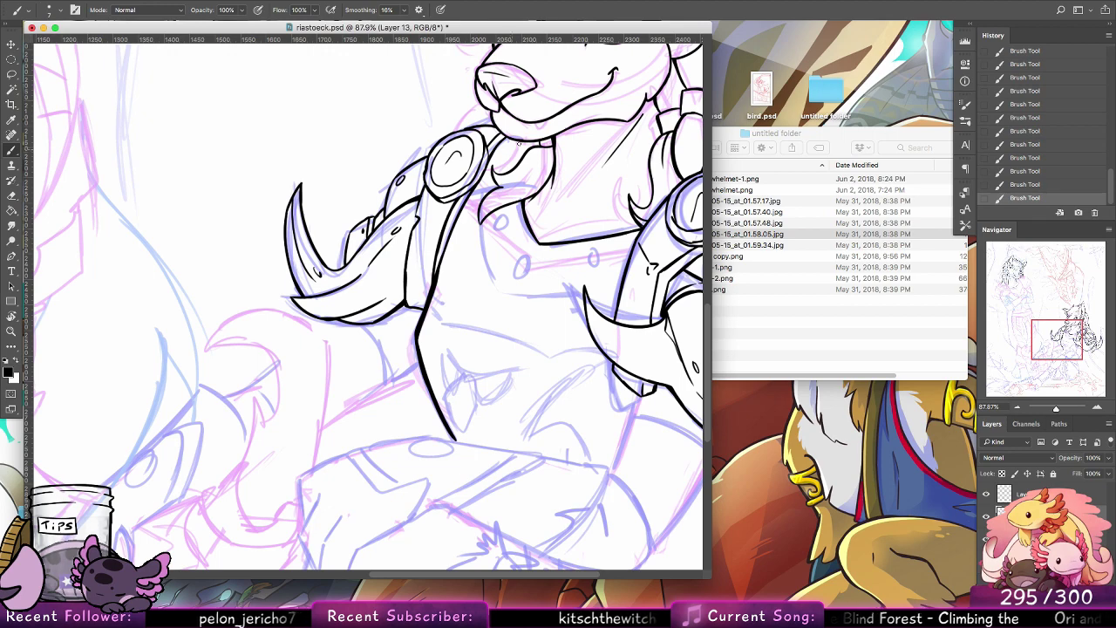
# Step: Rework the fur lines under the jaw beside the far disc and try an edge running down from them
pyautogui.moveTo(491, 164); pyautogui.dragTo(519, 166)
pyautogui.press('cmd+z')
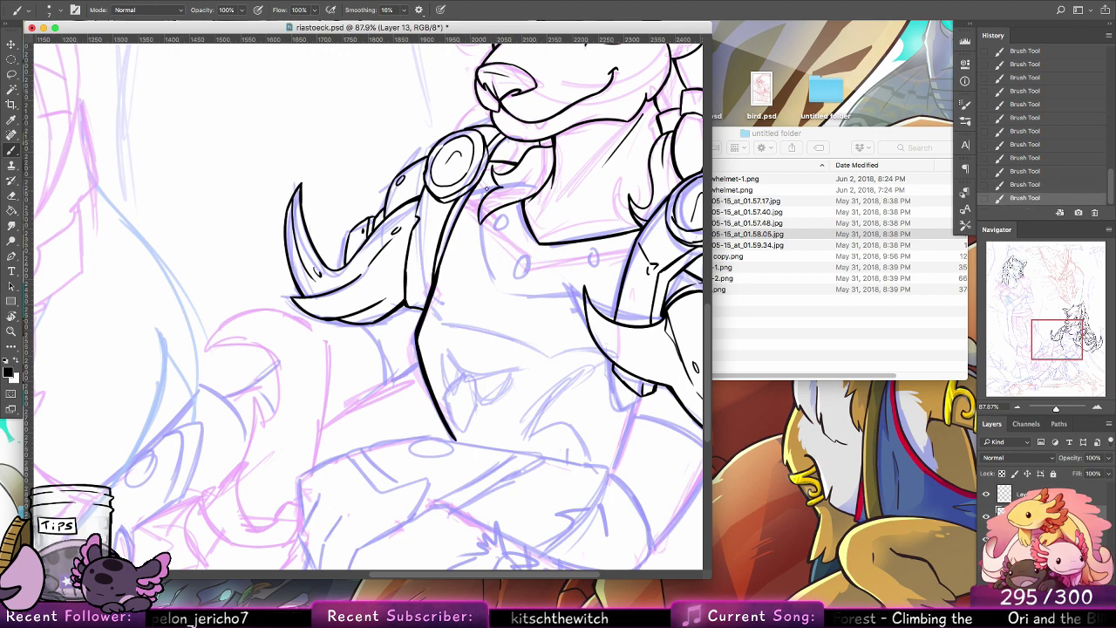
pyautogui.moveTo(481, 180); pyautogui.dragTo(474, 219)
pyautogui.press('super+z')
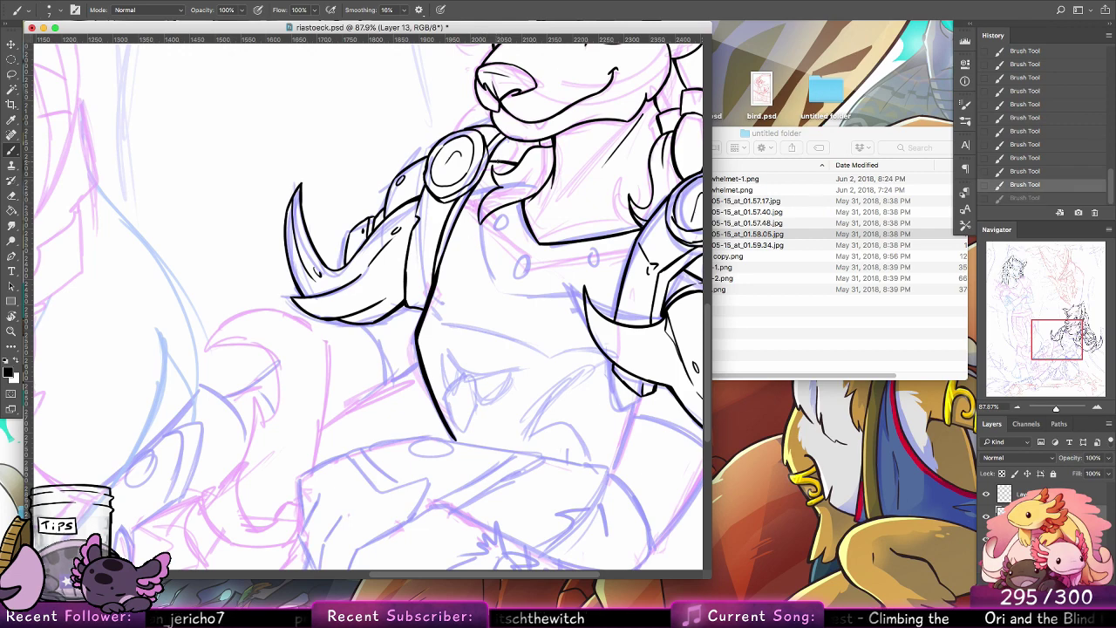
# Step: Ink the outer edge of the vest's neckline trim, down from the chest fur and across to the near shoulder armor
pyautogui.moveTo(499, 162); pyautogui.dragTo(493, 256)
pyautogui.press('super+z')
pyautogui.press('super+z')
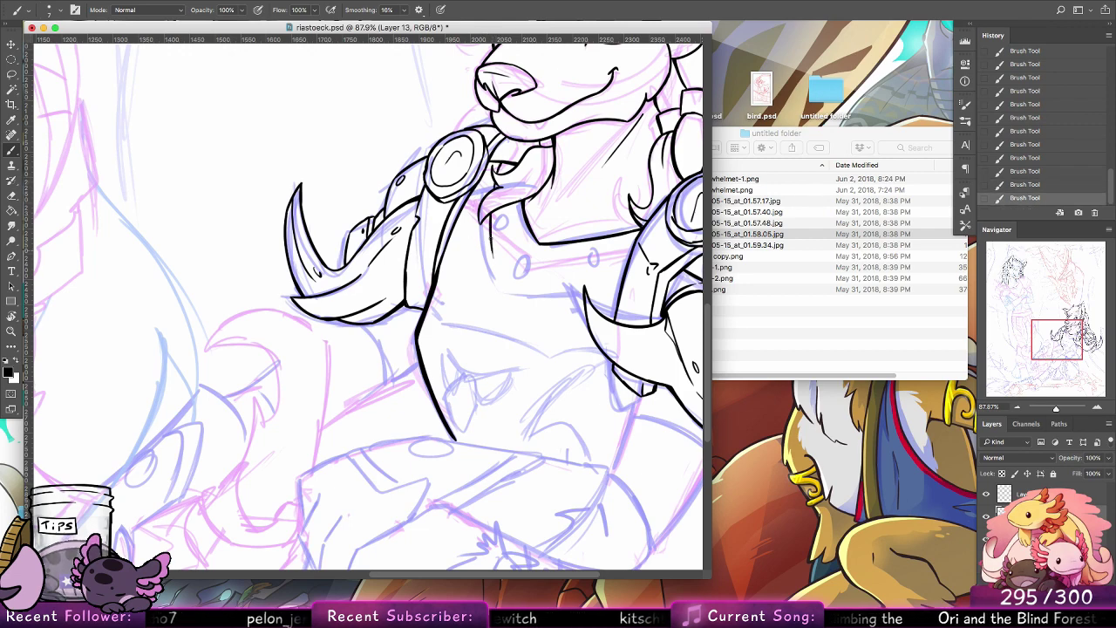
pyautogui.moveTo(491, 215)
pyautogui.mouseDown()
pyautogui.moveTo(511, 301)
pyautogui.moveTo(623, 281)
pyautogui.mouseUp()
pyautogui.press('super+z')
pyautogui.press('super+z')
pyautogui.press('super+z')
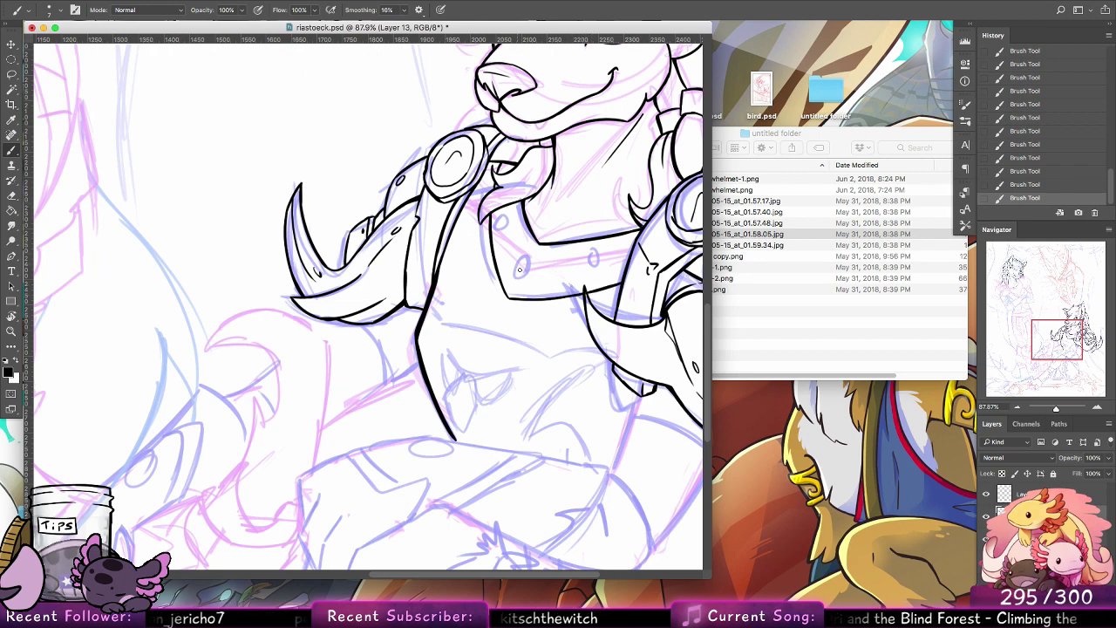
# Step: Ink oval rivets of alternating large and small size along the vest's neckline trim
pyautogui.moveTo(520, 270)
pyautogui.mouseDown()
pyautogui.moveTo(525, 261)
pyautogui.moveTo(526, 277)
pyautogui.moveTo(524, 262)
pyautogui.mouseUp()
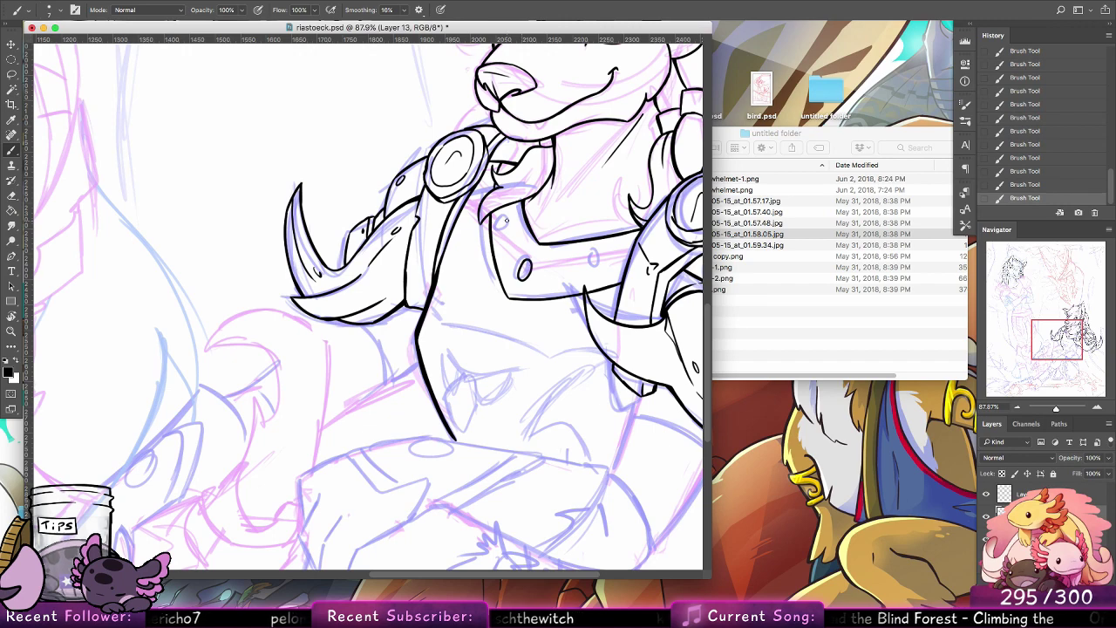
pyautogui.moveTo(505, 220)
pyautogui.mouseDown()
pyautogui.moveTo(508, 231)
pyautogui.moveTo(507, 219)
pyautogui.mouseUp()
pyautogui.moveTo(590, 256)
pyautogui.mouseDown()
pyautogui.moveTo(591, 272)
pyautogui.moveTo(594, 256)
pyautogui.moveTo(560, 274)
pyautogui.mouseUp()
pyautogui.moveTo(560, 274); pyautogui.dragTo(560, 265)
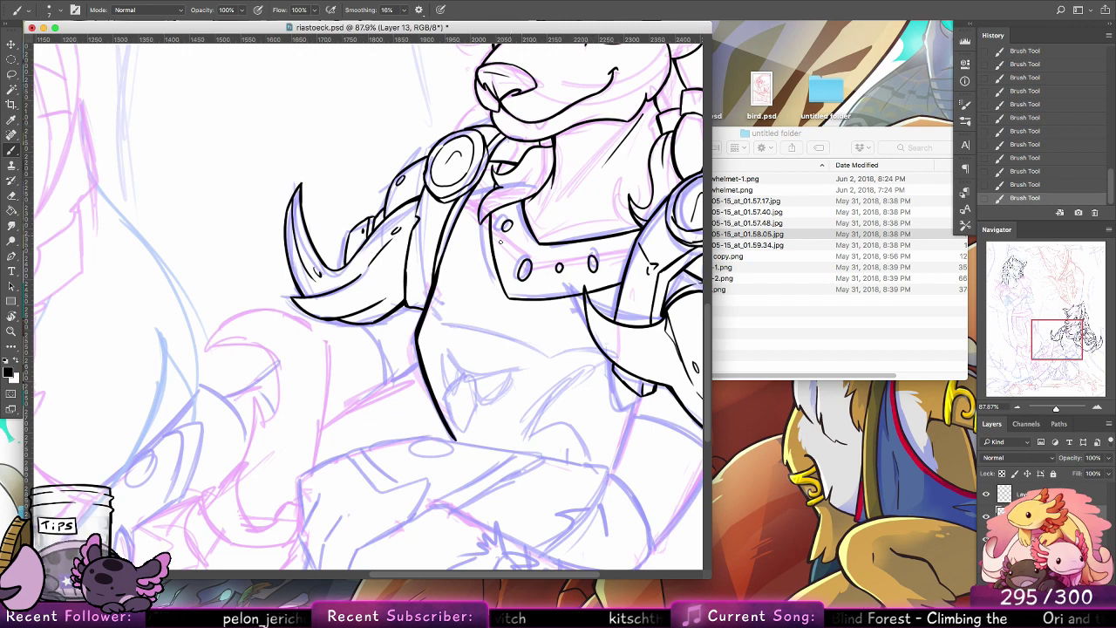
pyautogui.moveTo(510, 238); pyautogui.dragTo(512, 248)
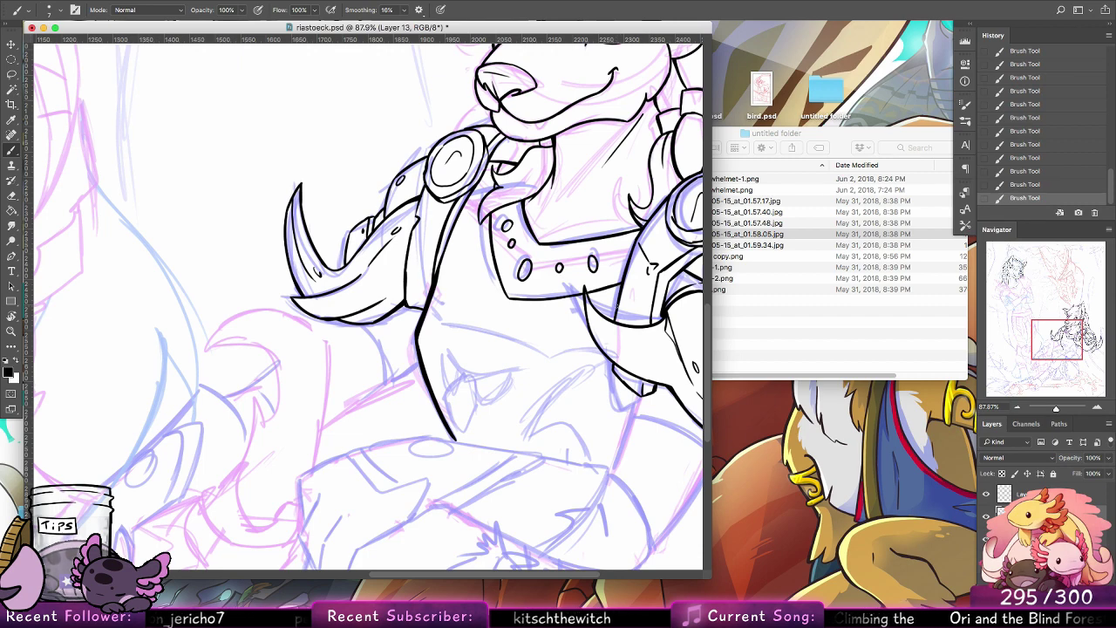
# Step: Touch up the underside line of the far shoulder's lower horn with a short brush stroke
pyautogui.moveTo(452, 378)
pyautogui.mouseDown()
pyautogui.moveTo(338, 367)
pyautogui.moveTo(480, 407)
pyautogui.mouseUp()
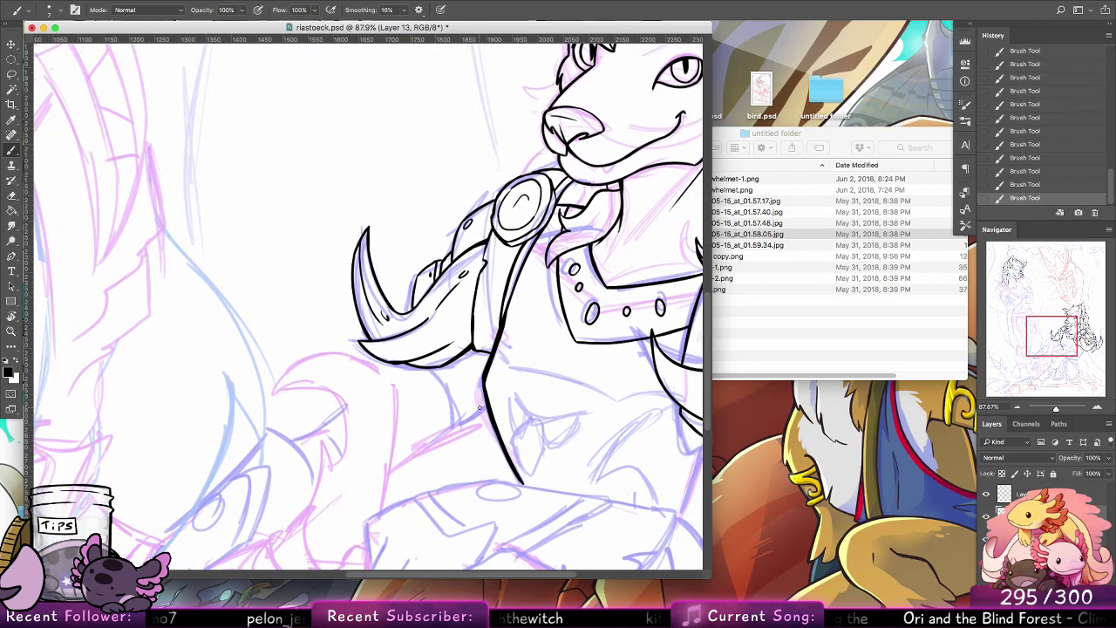
pyautogui.moveTo(578, 387); pyautogui.dragTo(389, 238)
pyautogui.moveTo(433, 458)
pyautogui.mouseDown()
pyautogui.moveTo(364, 396)
pyautogui.moveTo(483, 498)
pyautogui.moveTo(655, 589)
pyautogui.mouseUp()
pyautogui.moveTo(433, 347); pyautogui.dragTo(467, 348)
pyautogui.press('super+z')
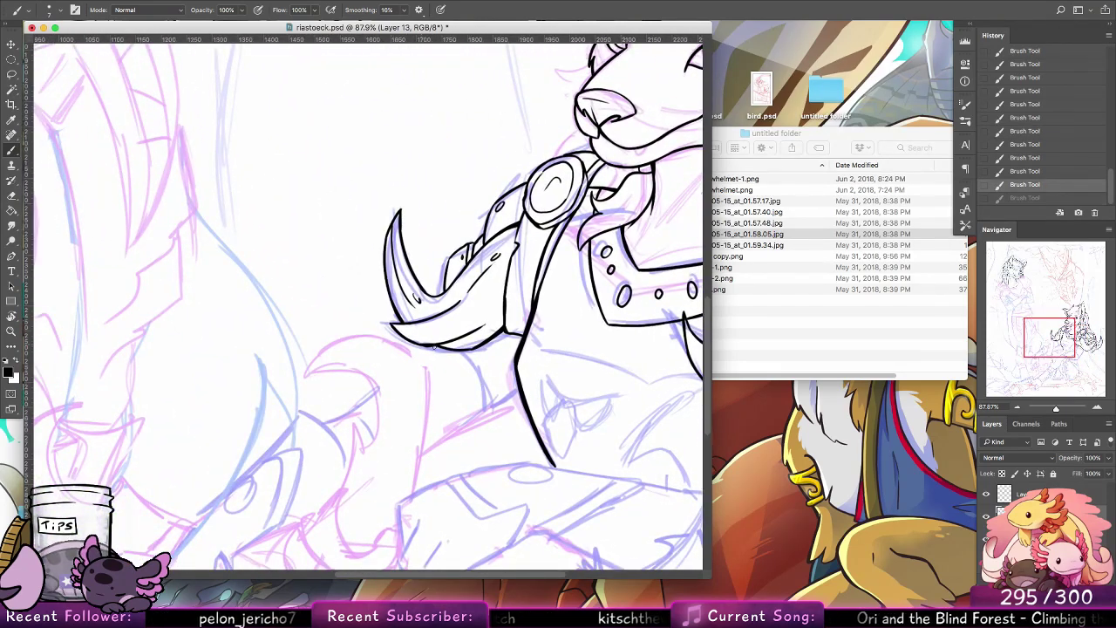
pyautogui.hotkey('ctrl', 'z')
pyautogui.press('e')
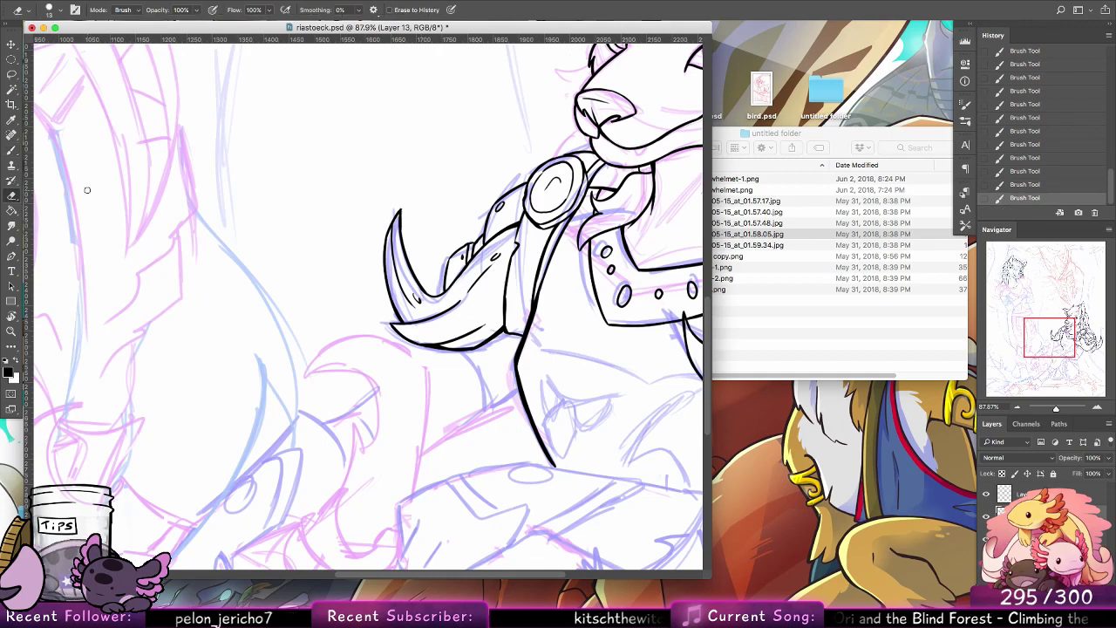
pyautogui.click(7, 149)
pyautogui.moveTo(576, 403); pyautogui.dragTo(494, 324)
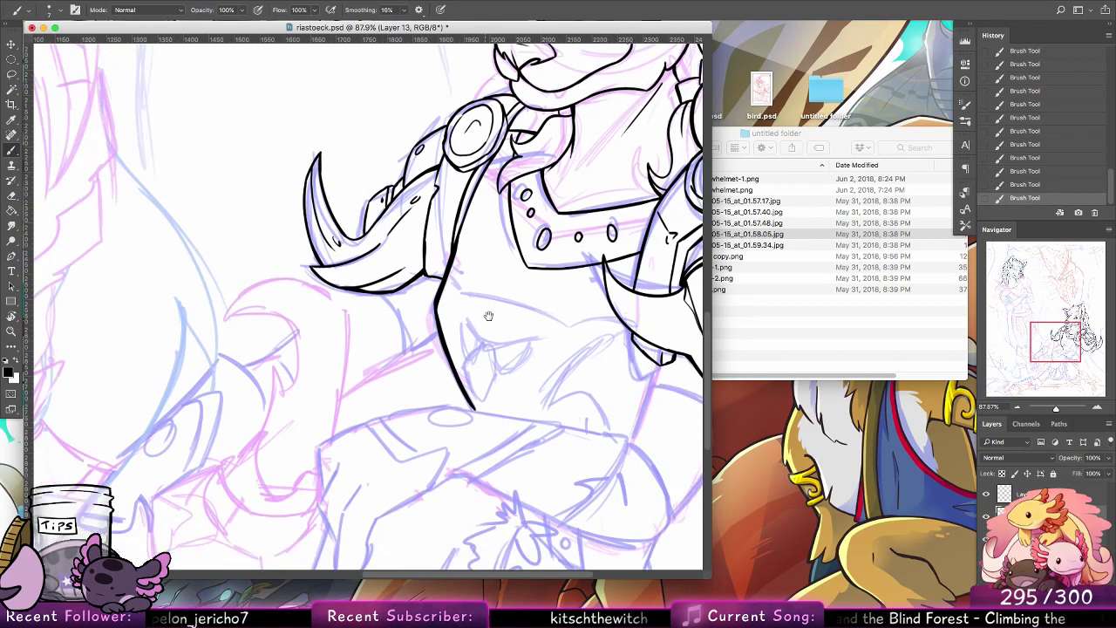
pyautogui.scroll(3, 498, 326)
pyautogui.hscroll(-1, 498, 326)
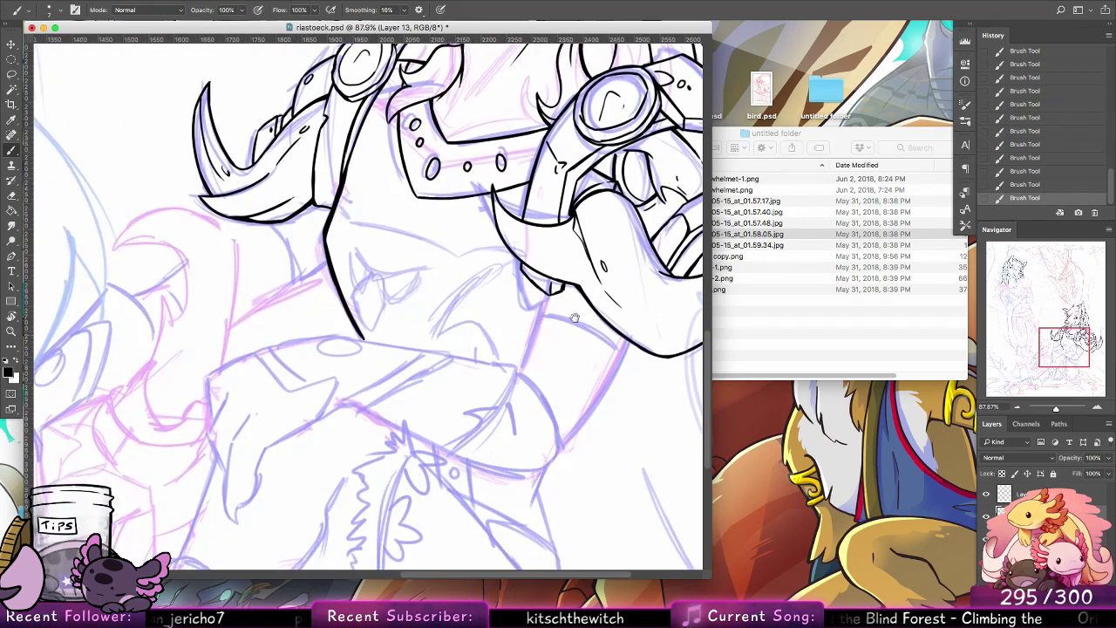
# Step: Ink the torso's near side from beneath the near shoulder armor down to the resting forearm
pyautogui.moveTo(539, 303); pyautogui.dragTo(522, 373)
pyautogui.press('super+z')
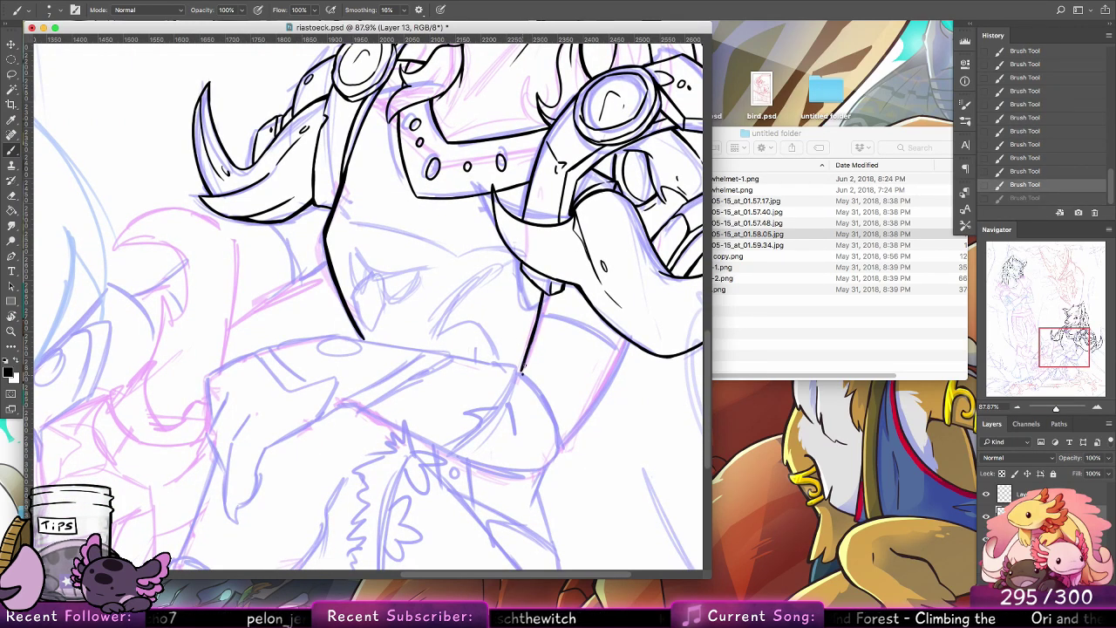
pyautogui.moveTo(535, 317); pyautogui.dragTo(523, 375)
pyautogui.moveTo(598, 384)
pyautogui.mouseDown()
pyautogui.moveTo(543, 294)
pyautogui.moveTo(508, 326)
pyautogui.mouseUp()
pyautogui.press('super+z')
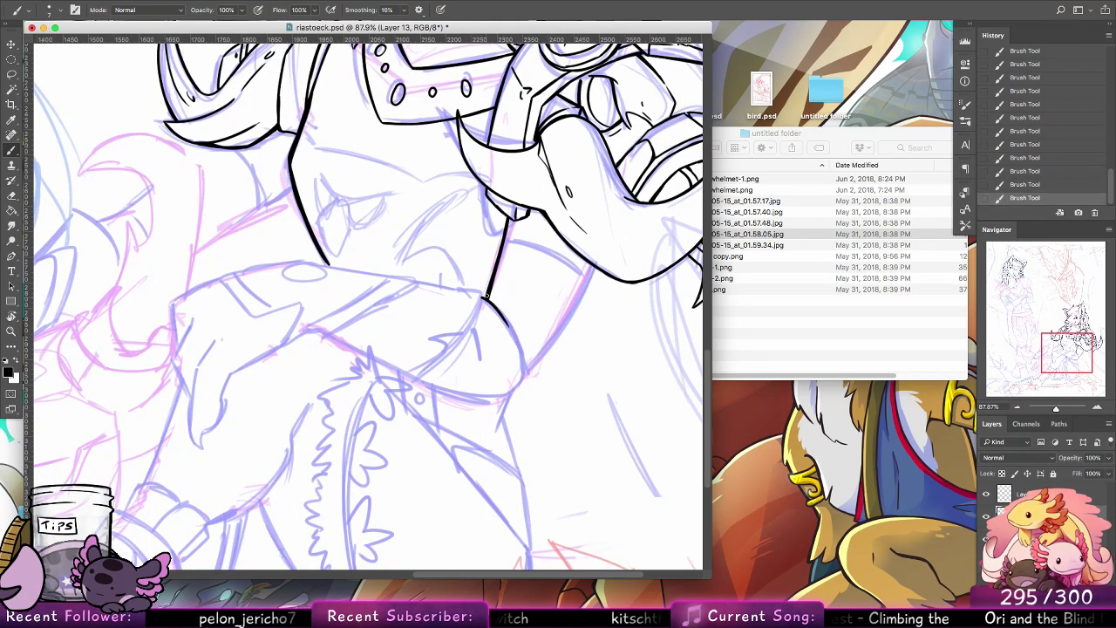
# Step: Ink the curved edge beneath the near shoulder armor and the upper arm's outer edge down to the elbow
pyautogui.moveTo(504, 237)
pyautogui.mouseDown()
pyautogui.moveTo(586, 273)
pyautogui.moveTo(543, 377)
pyautogui.mouseUp()
pyautogui.press('super+z')
pyautogui.moveTo(598, 266); pyautogui.dragTo(517, 384)
pyautogui.press('super+z')
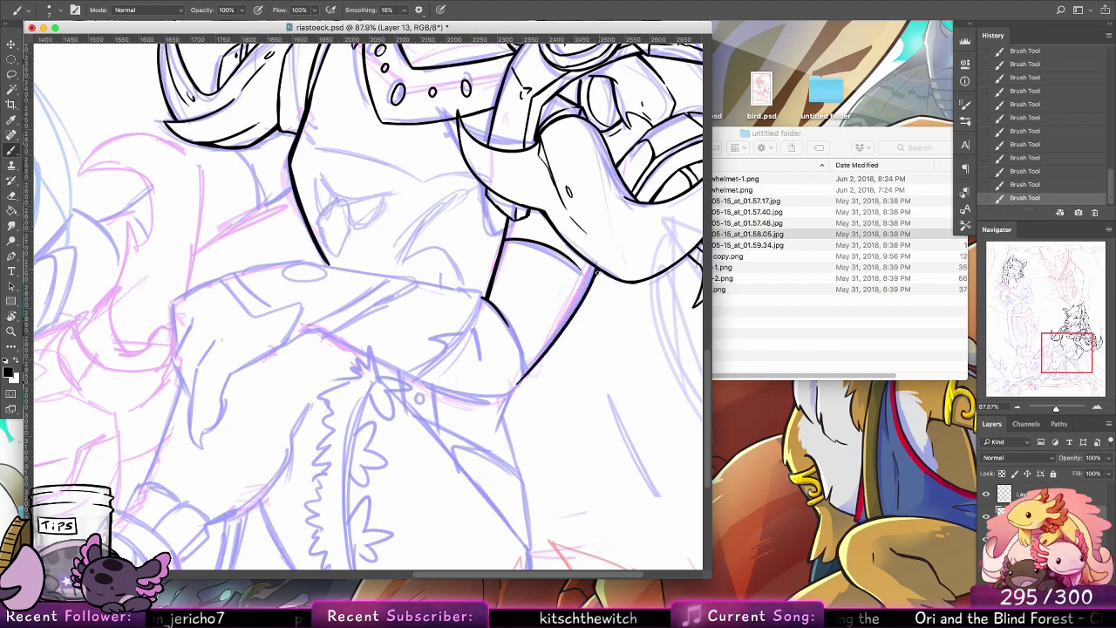
# Step: Ink the hanging hand's foremost clawed finger and the underside of the palm back to the wrist
pyautogui.moveTo(499, 312)
pyautogui.mouseDown()
pyautogui.moveTo(522, 365)
pyautogui.moveTo(547, 347)
pyautogui.moveTo(721, 304)
pyautogui.mouseUp()
pyautogui.press('super+z')
pyautogui.moveTo(439, 278)
pyautogui.mouseDown()
pyautogui.moveTo(416, 368)
pyautogui.moveTo(416, 389)
pyautogui.moveTo(433, 396)
pyautogui.moveTo(428, 384)
pyautogui.moveTo(434, 398)
pyautogui.moveTo(426, 382)
pyautogui.moveTo(438, 384)
pyautogui.moveTo(448, 360)
pyautogui.moveTo(445, 328)
pyautogui.moveTo(502, 291)
pyautogui.mouseUp()
pyautogui.press('alt+super+z')
pyautogui.press('alt+super+z')
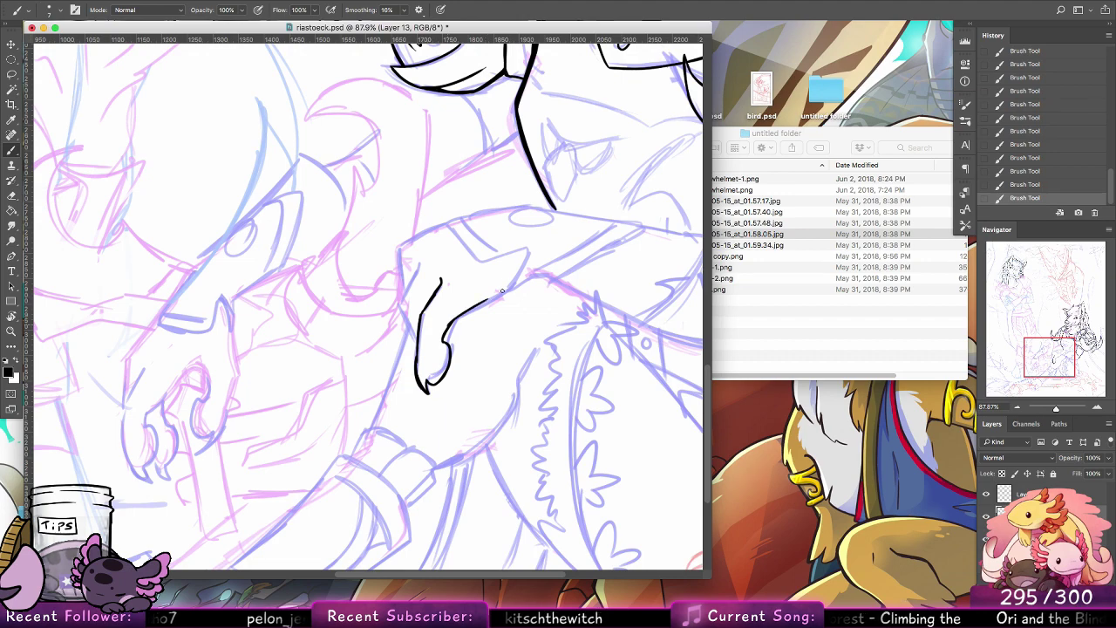
pyautogui.moveTo(450, 330)
pyautogui.mouseDown()
pyautogui.moveTo(496, 295)
pyautogui.moveTo(506, 327)
pyautogui.moveTo(560, 356)
pyautogui.mouseUp()
pyautogui.press('super+z')
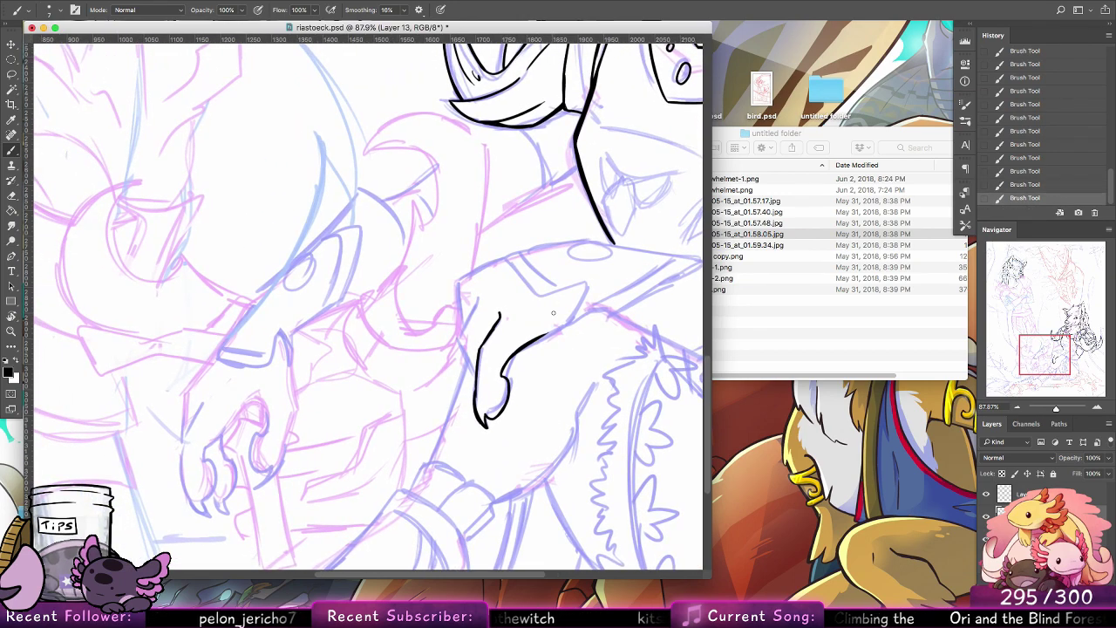
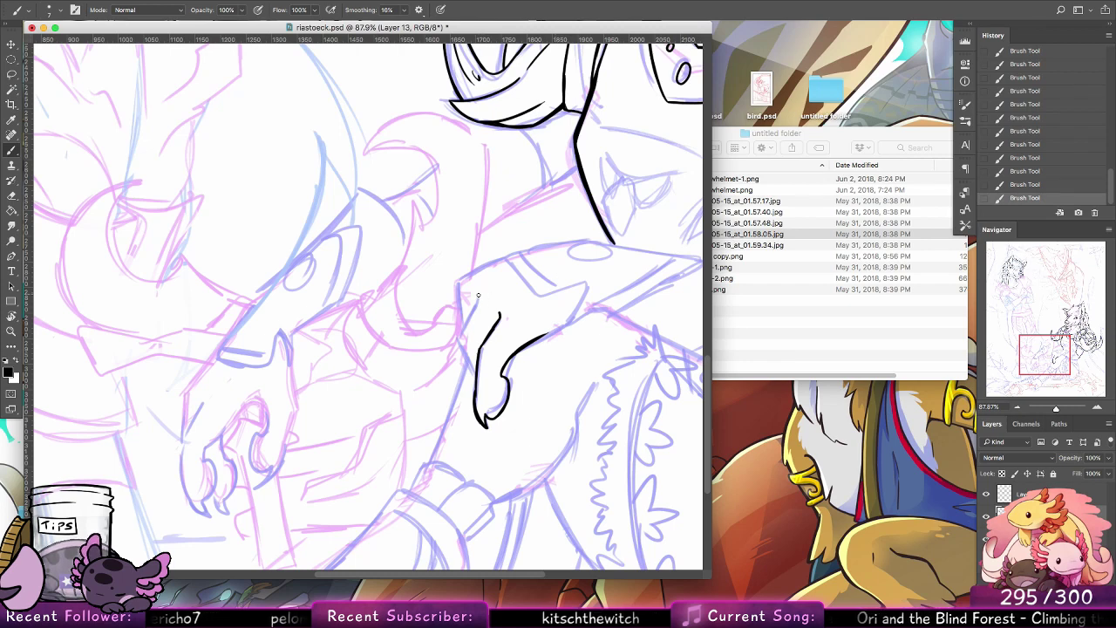
# Step: Ink the remaining finger lines and small claw, and outline the back of the hand up to the wrist
pyautogui.moveTo(477, 293)
pyautogui.mouseDown()
pyautogui.moveTo(462, 356)
pyautogui.moveTo(512, 399)
pyautogui.moveTo(513, 375)
pyautogui.moveTo(515, 388)
pyautogui.mouseUp()
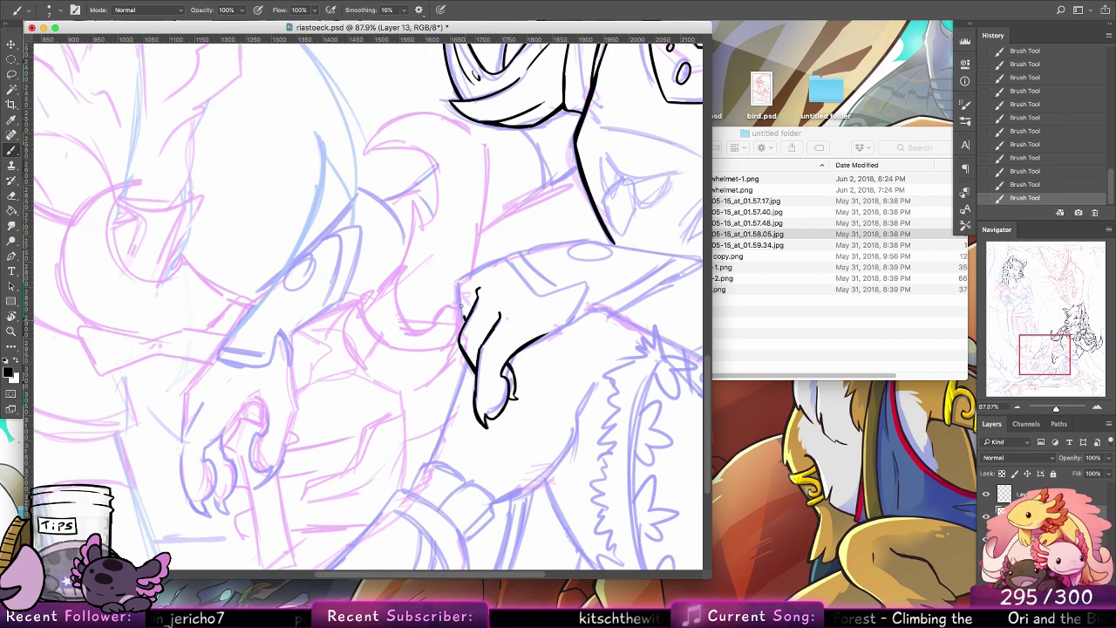
pyautogui.moveTo(462, 306)
pyautogui.mouseDown()
pyautogui.moveTo(460, 283)
pyautogui.moveTo(503, 257)
pyautogui.moveTo(460, 291)
pyautogui.mouseUp()
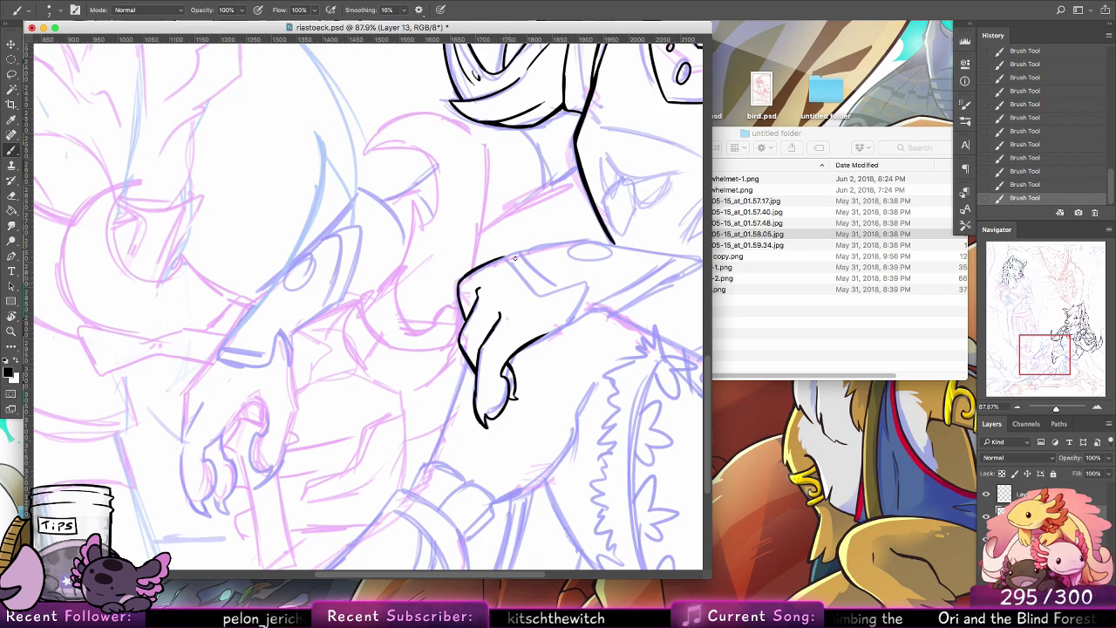
pyautogui.press('super+alt+z')
pyautogui.press('super+alt+z')
pyautogui.press('super+alt+z')
pyautogui.press('super+alt+z')
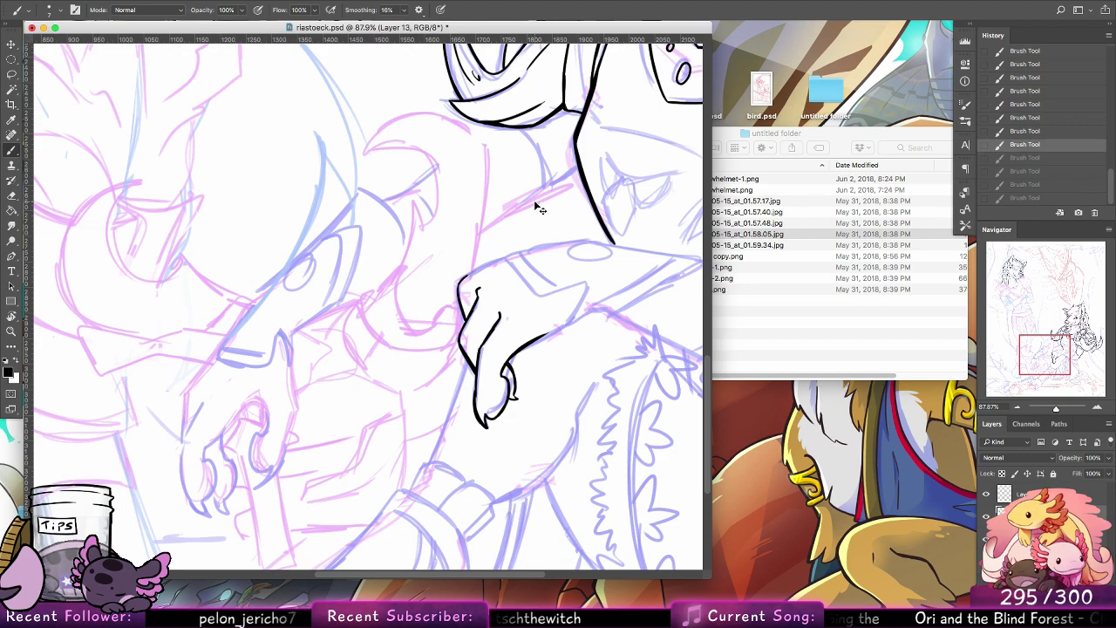
# Step: Ink the pointed edge of the bracer where it crosses the wrist
pyautogui.press('super+z')
pyautogui.moveTo(584, 334)
pyautogui.mouseDown()
pyautogui.moveTo(513, 323)
pyautogui.moveTo(510, 305)
pyautogui.mouseUp()
pyautogui.press('super+z')
pyautogui.moveTo(455, 336)
pyautogui.mouseDown()
pyautogui.moveTo(514, 302)
pyautogui.moveTo(501, 300)
pyautogui.moveTo(513, 272)
pyautogui.mouseUp()
pyautogui.moveTo(433, 245); pyautogui.dragTo(466, 279)
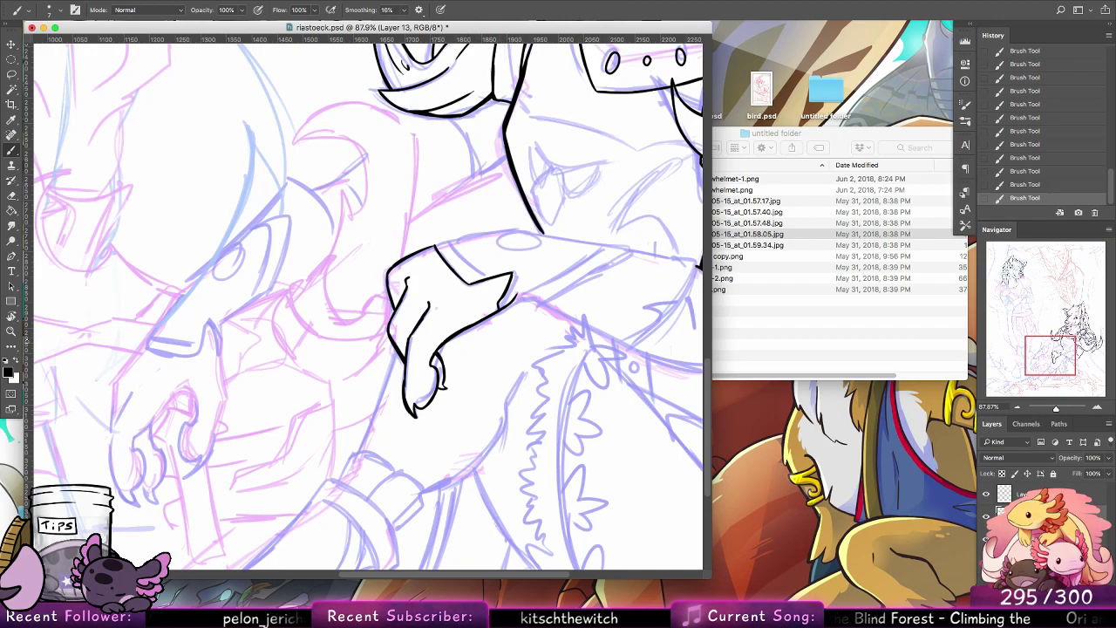
# Step: Rotate the canvas and ink the bracer's upper edge from the wrist toward the elbow, reworking the stroke
pyautogui.press('r')
pyautogui.moveTo(373, 200); pyautogui.dragTo(281, 237)
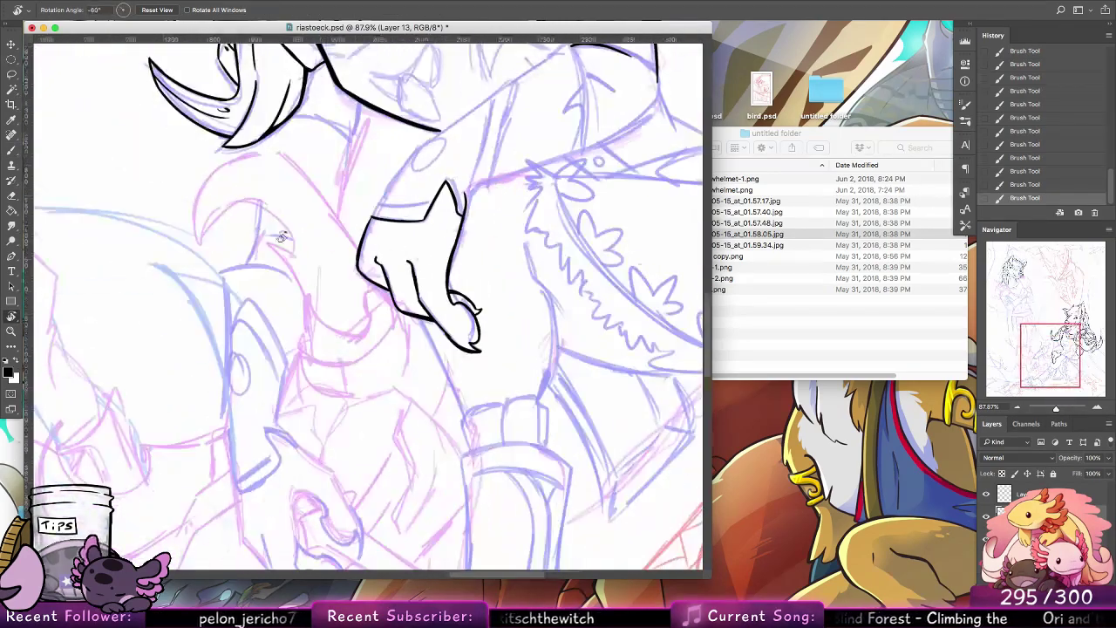
pyautogui.press('b')
pyautogui.moveTo(501, 224); pyautogui.dragTo(490, 338)
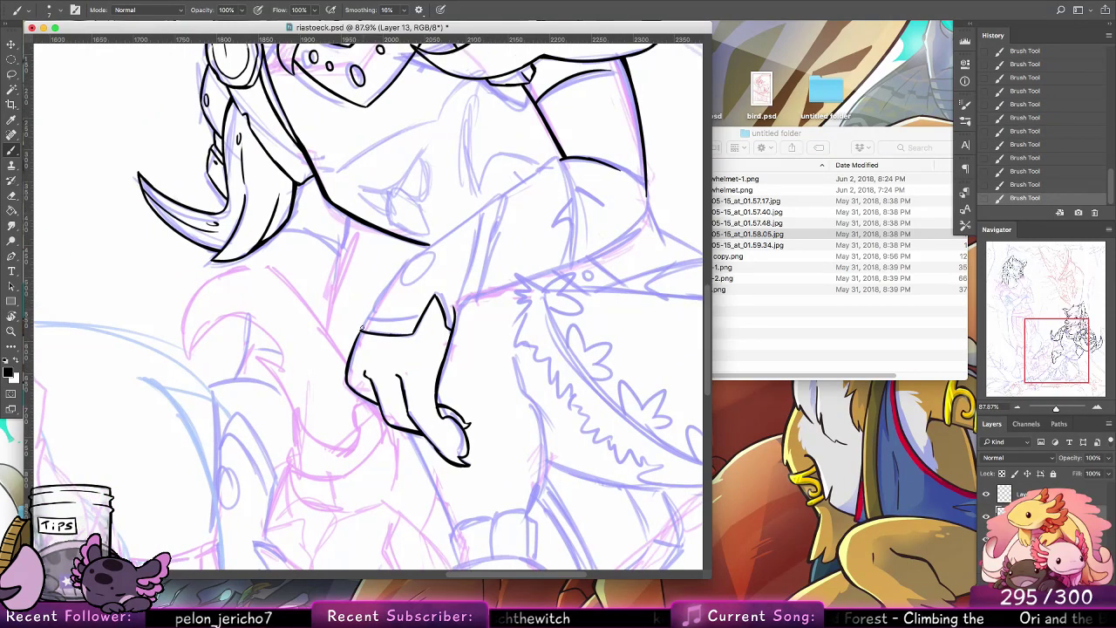
pyautogui.moveTo(360, 329)
pyautogui.mouseDown()
pyautogui.moveTo(416, 254)
pyautogui.moveTo(495, 193)
pyautogui.mouseUp()
pyautogui.hotkey('ctrl', 'z')
pyautogui.moveTo(402, 269); pyautogui.dragTo(495, 194)
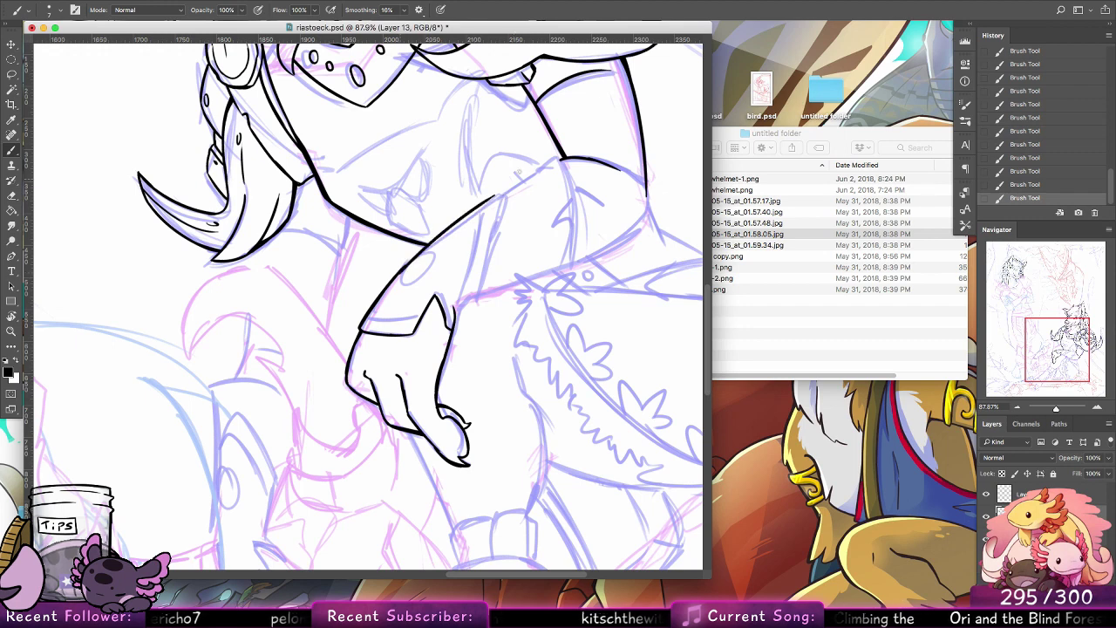
pyautogui.hotkey('ctrl', 'z')
# Step: Ink the bracer's elbow-side end and close its underside back to the wrist
pyautogui.moveTo(405, 267)
pyautogui.mouseDown()
pyautogui.moveTo(504, 193)
pyautogui.moveTo(486, 293)
pyautogui.moveTo(456, 311)
pyautogui.moveTo(487, 293)
pyautogui.mouseUp()
pyautogui.press('super+z')
pyautogui.press('super+z')
pyautogui.press('super+z')
pyautogui.press('super+z')
pyautogui.press('super+z')
pyautogui.press('super+z')
pyautogui.press('super+z')
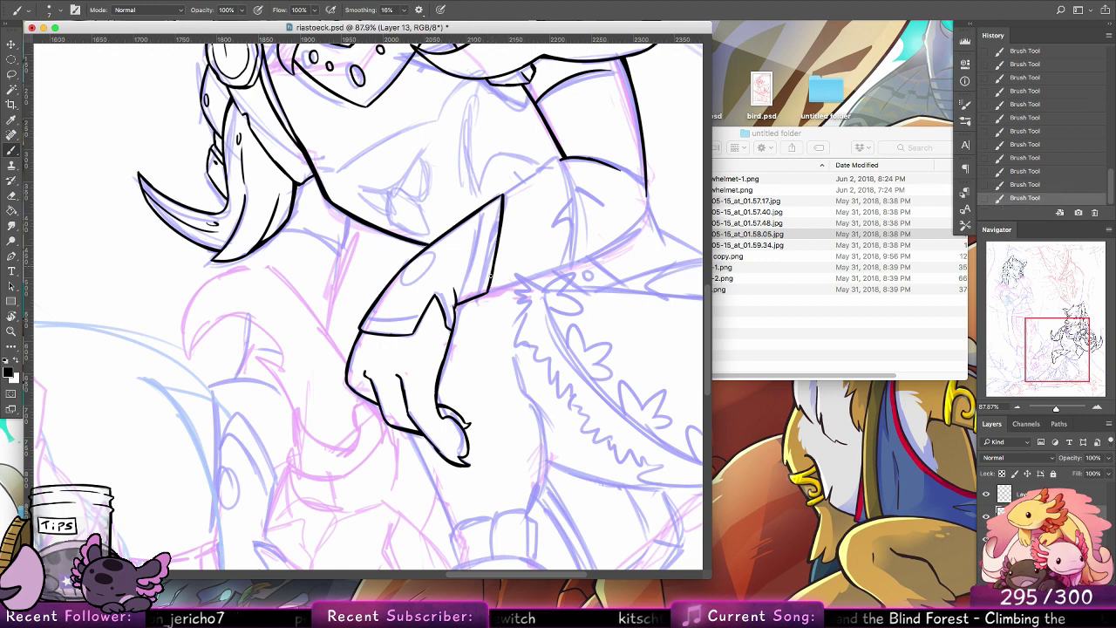
# Step: Ink the inner trim lines at both ends of the bracer and an oval stud on its upper side
pyautogui.moveTo(483, 208)
pyautogui.mouseDown()
pyautogui.moveTo(476, 293)
pyautogui.moveTo(476, 262)
pyautogui.moveTo(473, 297)
pyautogui.mouseUp()
pyautogui.press('super+z')
pyautogui.press('super+z')
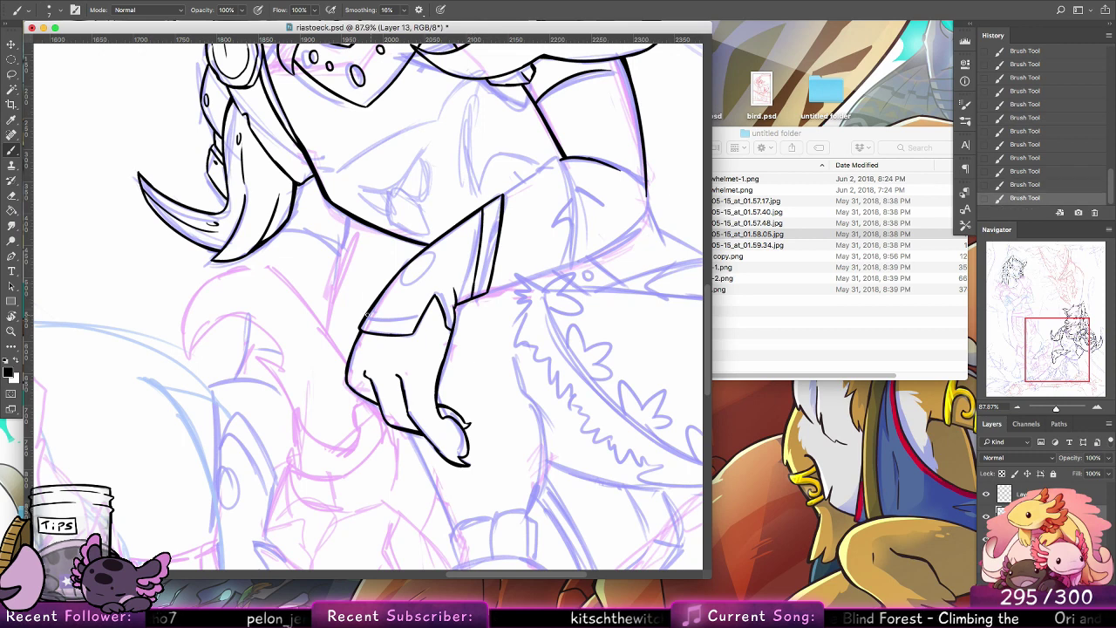
pyautogui.moveTo(365, 318); pyautogui.dragTo(420, 316)
pyautogui.press('super+z')
pyautogui.press('super+z')
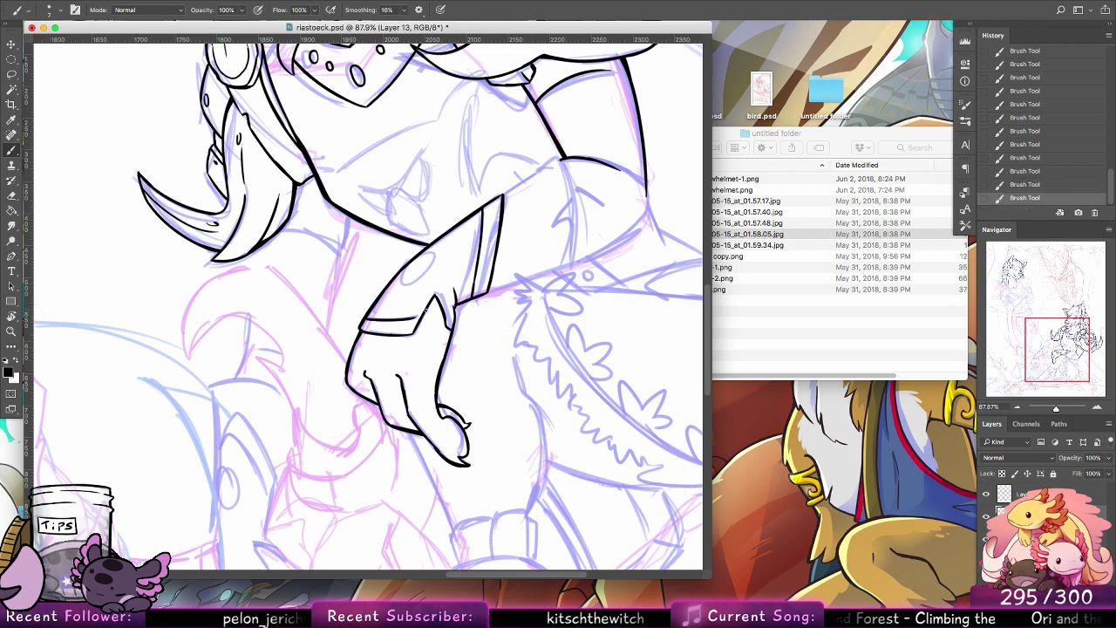
pyautogui.moveTo(406, 261); pyautogui.dragTo(410, 258)
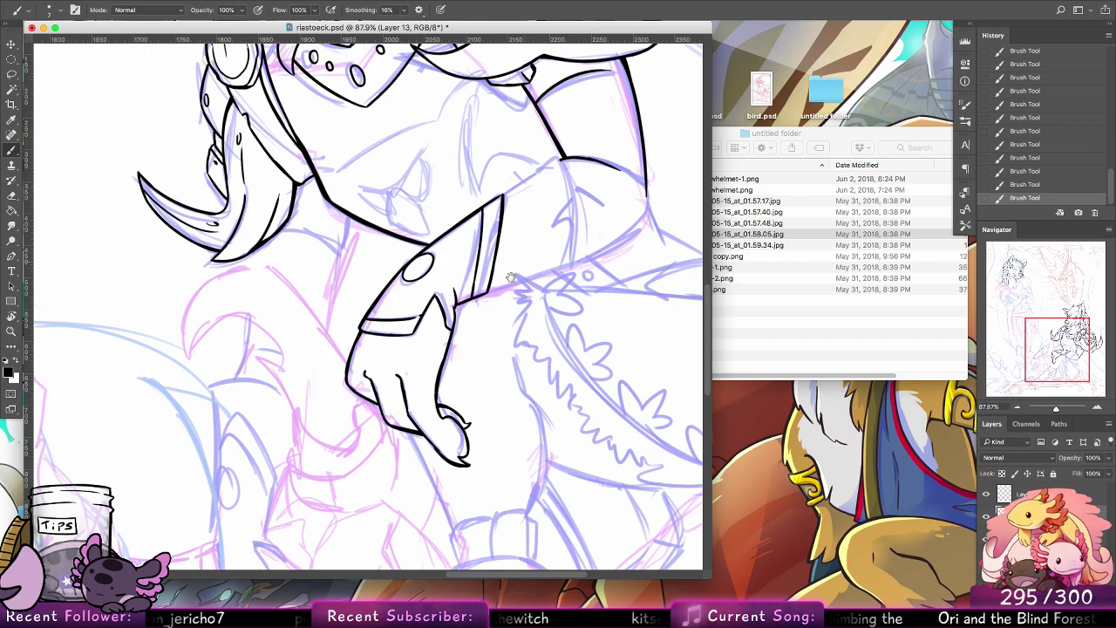
# Step: Ink the forearm's upper edge from the bracer to the elbow crook and start the fur tuft there
pyautogui.moveTo(511, 277); pyautogui.dragTo(458, 351)
pyautogui.moveTo(485, 244)
pyautogui.mouseDown()
pyautogui.moveTo(448, 273)
pyautogui.moveTo(506, 228)
pyautogui.moveTo(513, 297)
pyautogui.mouseUp()
pyautogui.press('super+z')
pyautogui.press('super+z')
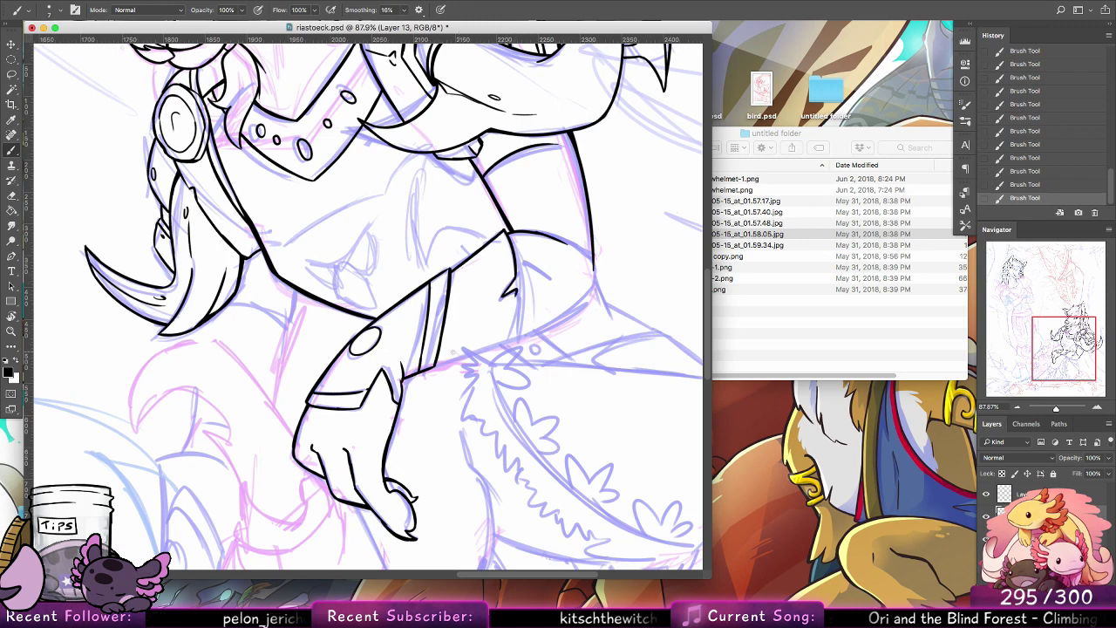
# Step: Ink the forearm's underside from the bracer to the elbow and finish the jagged fur edge above it
pyautogui.moveTo(482, 349); pyautogui.dragTo(487, 350)
pyautogui.moveTo(576, 372)
pyautogui.mouseDown()
pyautogui.moveTo(568, 326)
pyautogui.moveTo(526, 316)
pyautogui.moveTo(465, 353)
pyautogui.moveTo(526, 335)
pyautogui.mouseUp()
pyautogui.press('super+z')
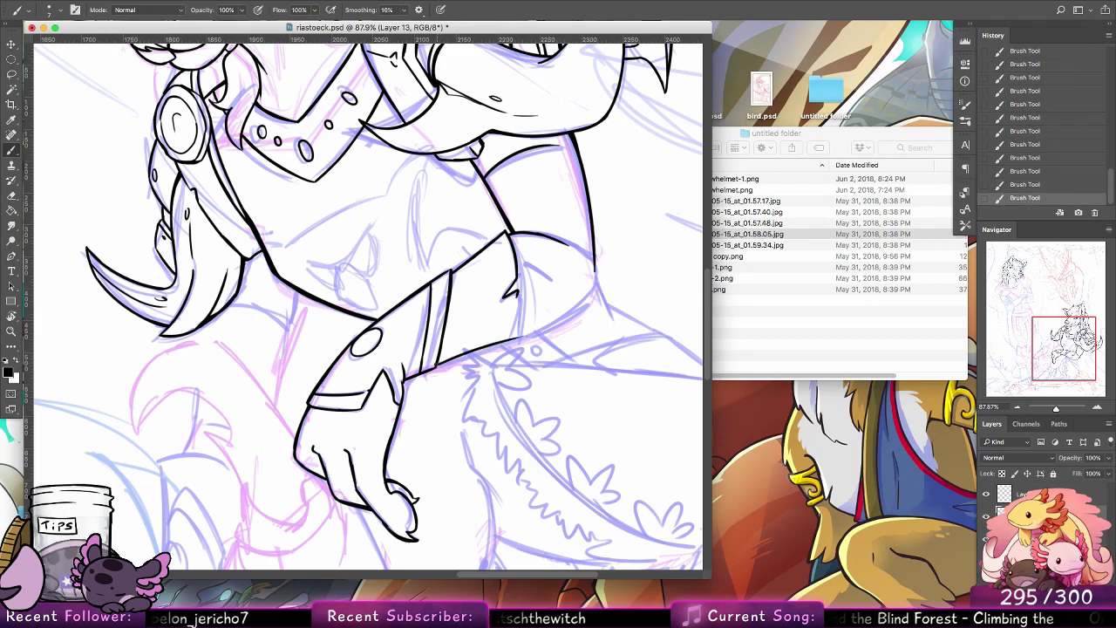
pyautogui.moveTo(443, 359); pyautogui.dragTo(524, 335)
pyautogui.hotkey('ctrl', 'z')
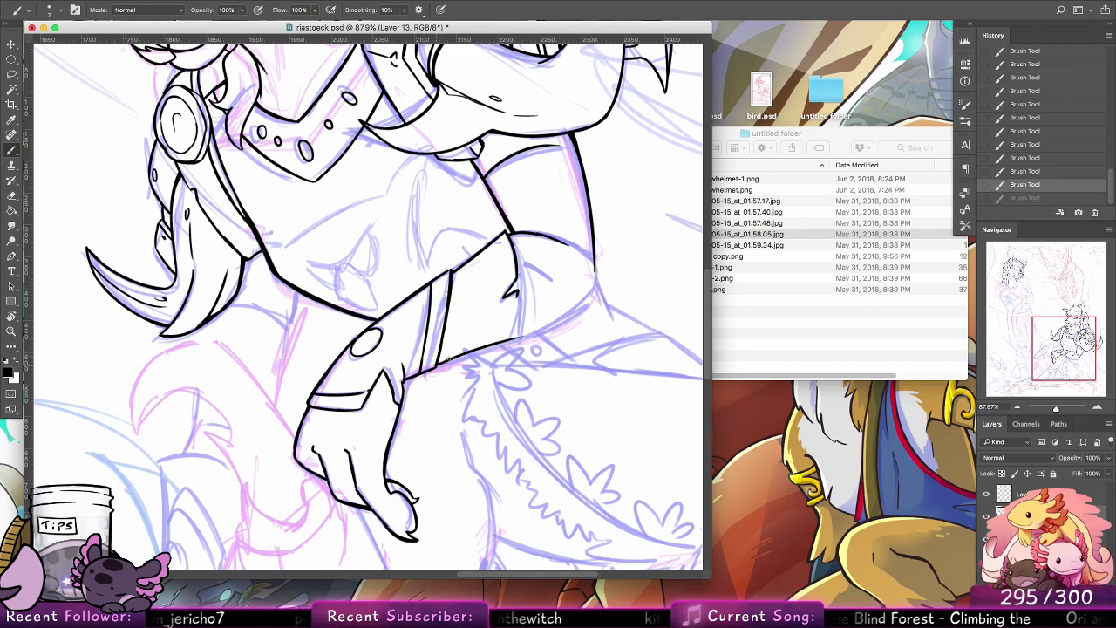
pyautogui.moveTo(437, 364)
pyautogui.mouseDown()
pyautogui.moveTo(529, 336)
pyautogui.moveTo(520, 333)
pyautogui.moveTo(523, 298)
pyautogui.moveTo(508, 305)
pyautogui.moveTo(524, 329)
pyautogui.moveTo(522, 311)
pyautogui.mouseUp()
pyautogui.hotkey('ctrl', 'z')
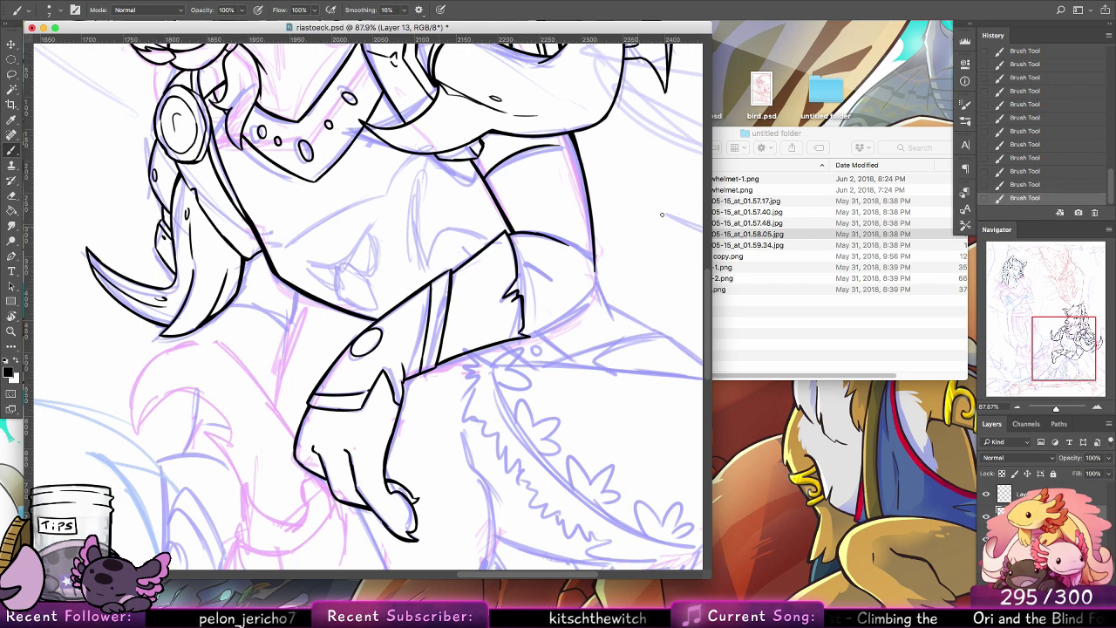
# Step: Ink the elbow's rounded outer edge from the fur tuft up to the upper arm line
pyautogui.moveTo(527, 332); pyautogui.dragTo(596, 297)
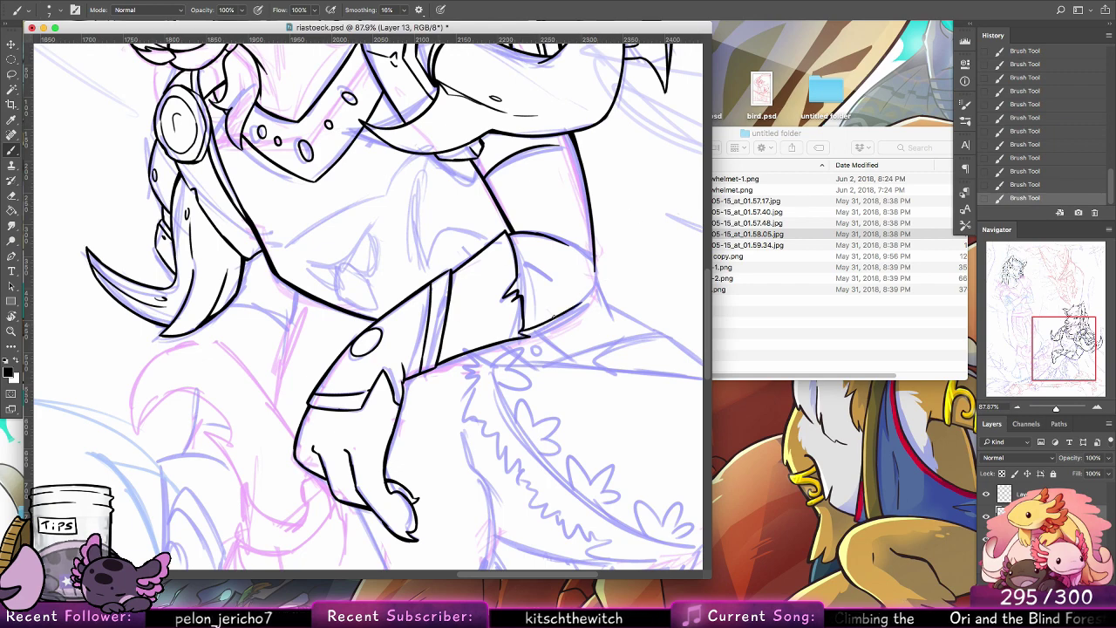
pyautogui.hotkey('ctrl', 'z')
pyautogui.hotkey('ctrl', 'z')
pyautogui.hotkey('ctrl', 'z')
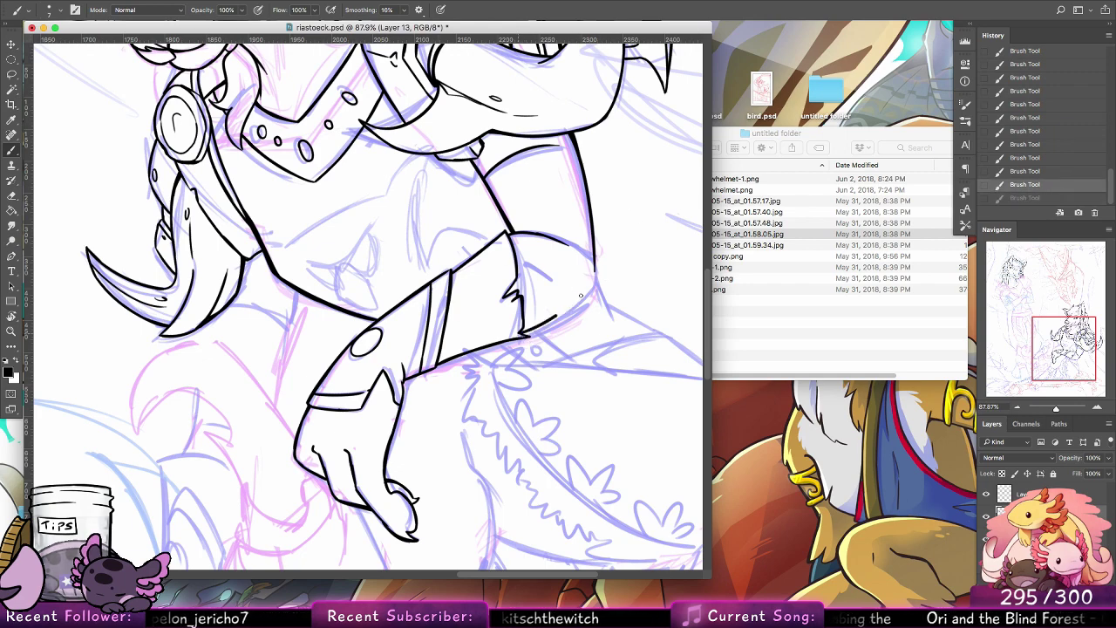
pyautogui.hotkey('ctrl', 'z')
pyautogui.hotkey('ctrl', 'z')
pyautogui.hotkey('ctrl', 'z')
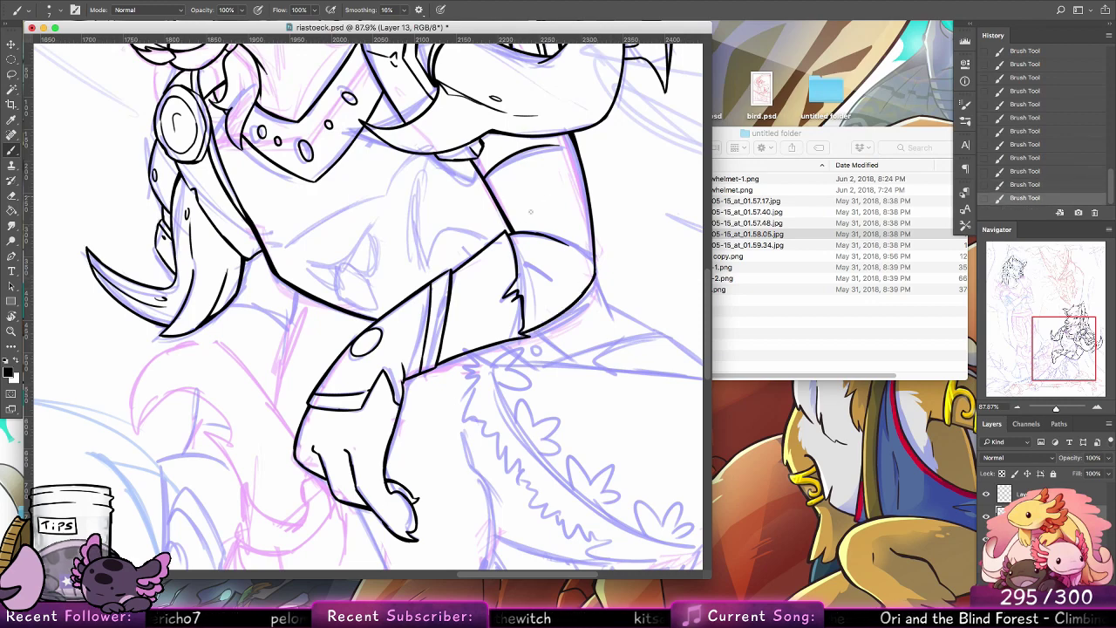
# Step: Touch up the line art at the elbow crook, fur tuft and elbow underside with short strokes
pyautogui.moveTo(514, 231); pyautogui.dragTo(546, 224)
pyautogui.moveTo(504, 298); pyautogui.dragTo(518, 276)
pyautogui.hotkey('ctrl', 'z')
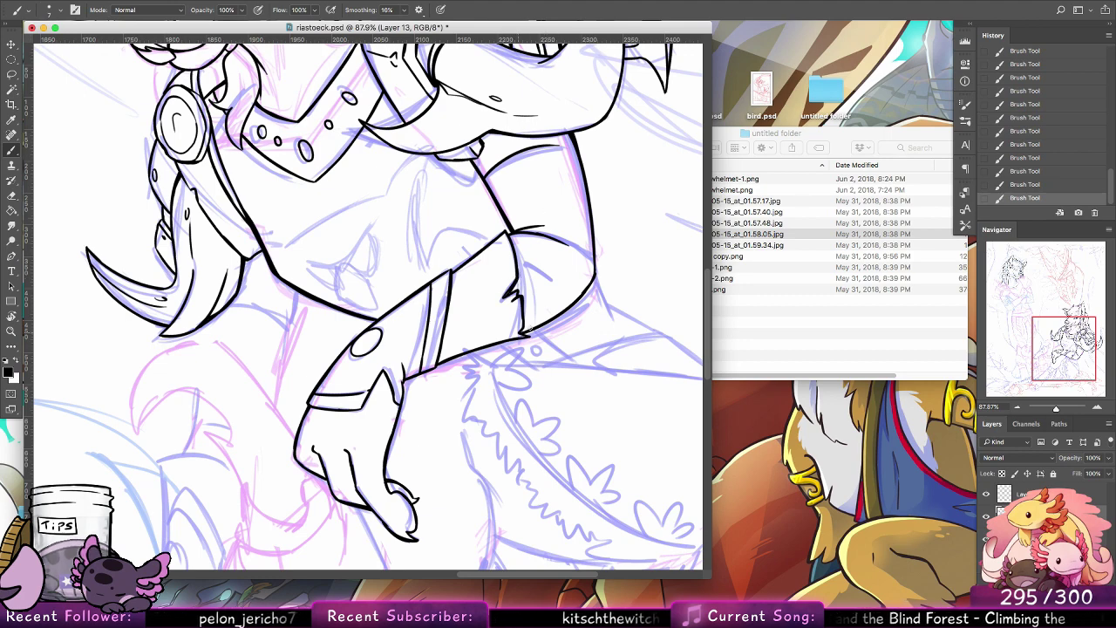
pyautogui.moveTo(523, 335); pyautogui.dragTo(553, 320)
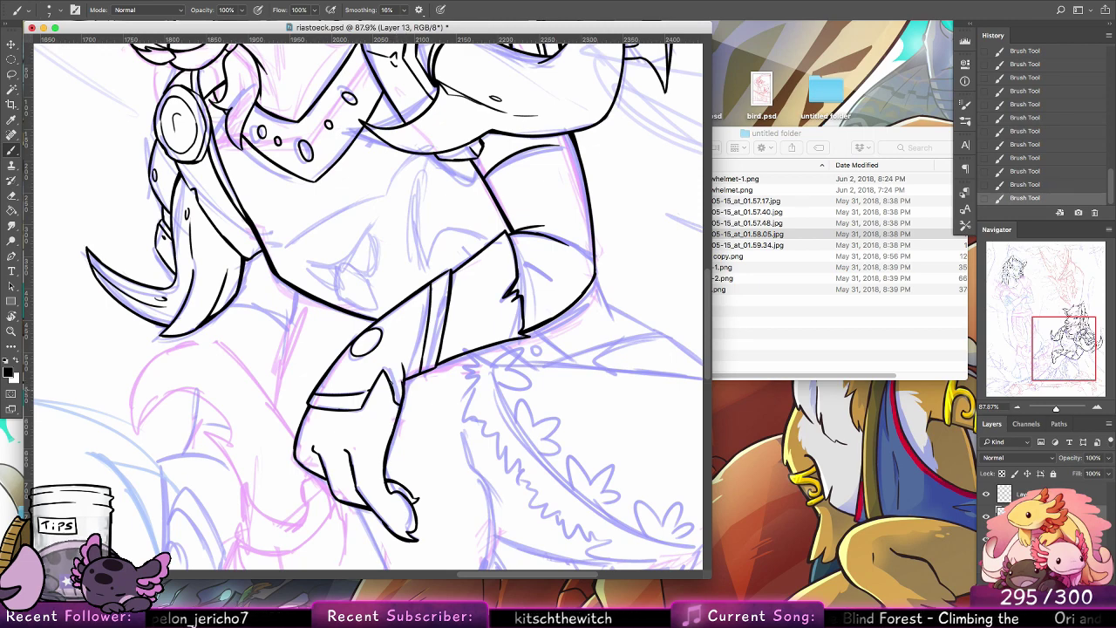
pyautogui.moveTo(376, 381); pyautogui.dragTo(394, 397)
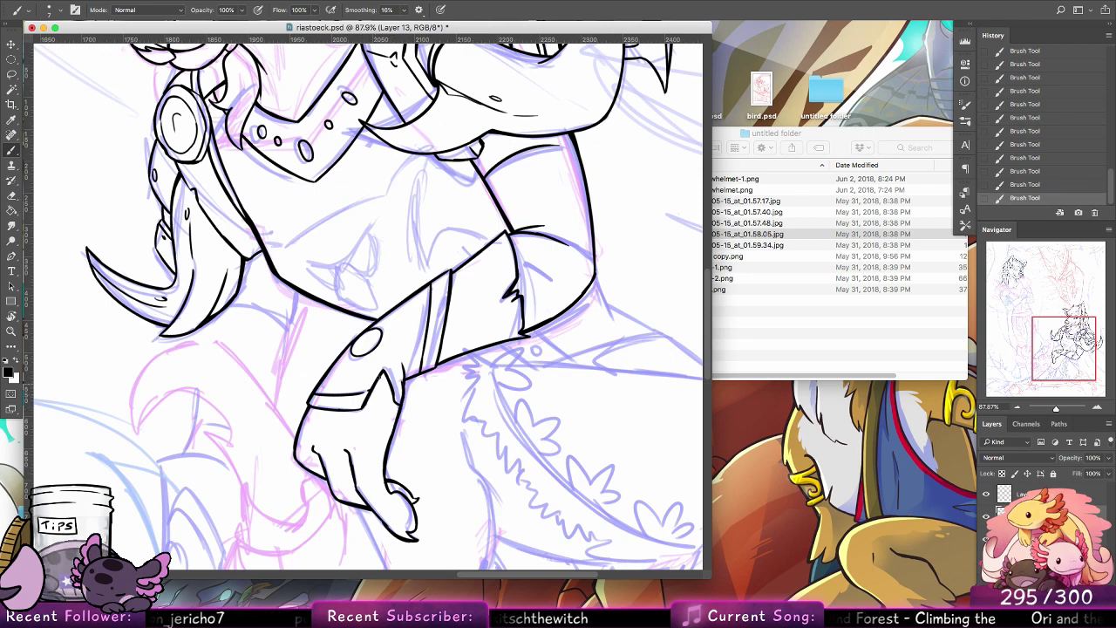
# Step: Reset the canvas rotation and try another stroke along the back of the inked hand
pyautogui.click(14, 317)
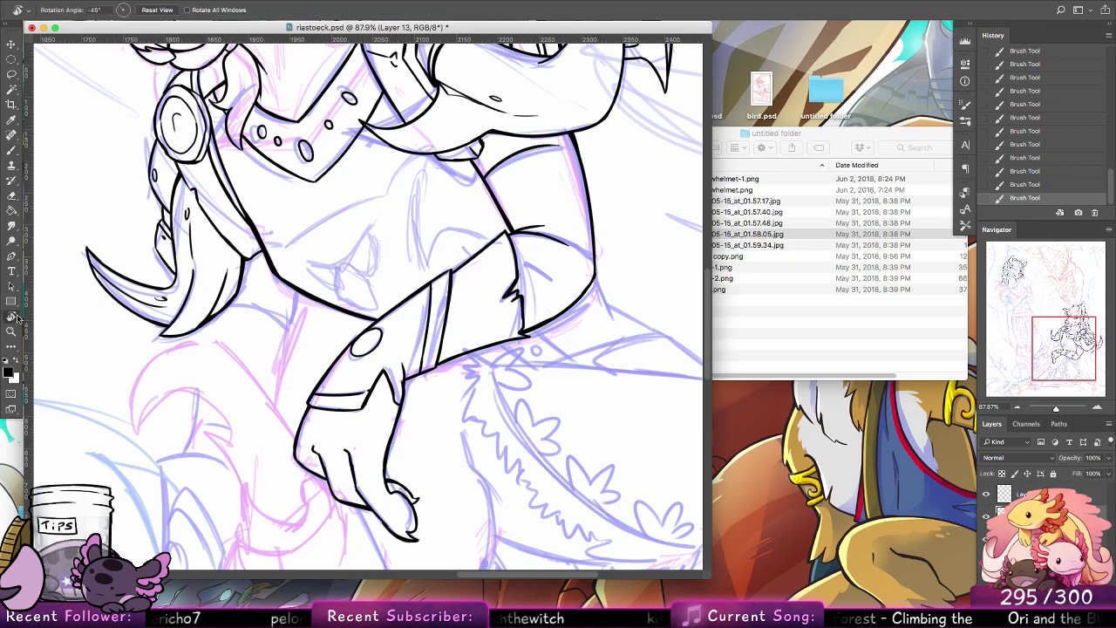
pyautogui.doubleClick(11, 319)
pyautogui.click(14, 151)
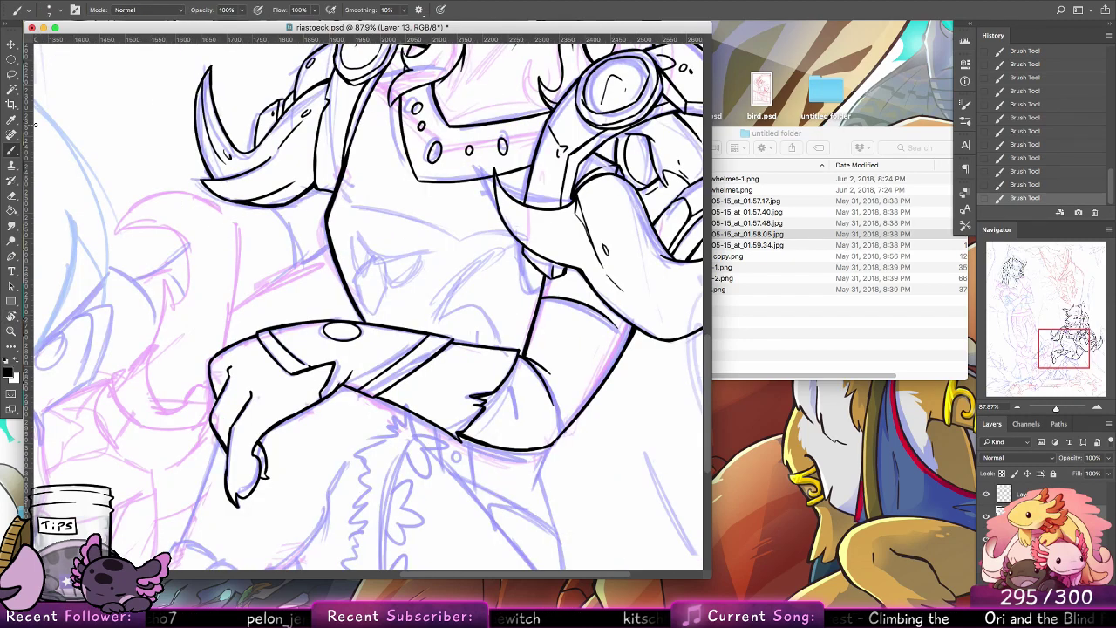
pyautogui.moveTo(392, 425); pyautogui.dragTo(559, 410)
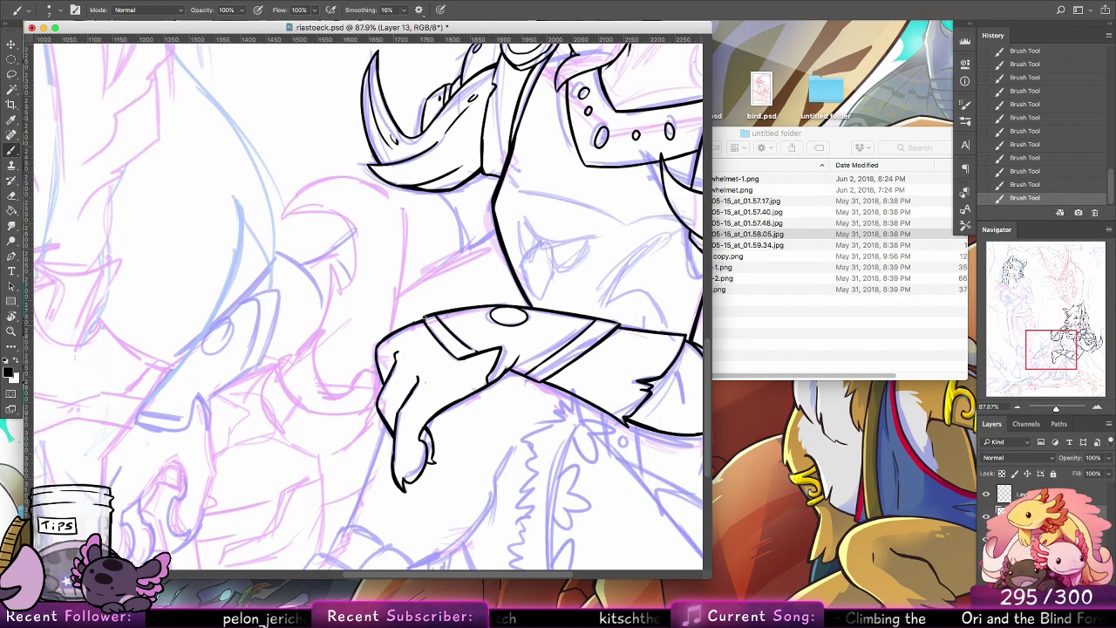
pyautogui.press('super+z')
pyautogui.moveTo(382, 343); pyautogui.dragTo(382, 412)
pyautogui.press('super+z')
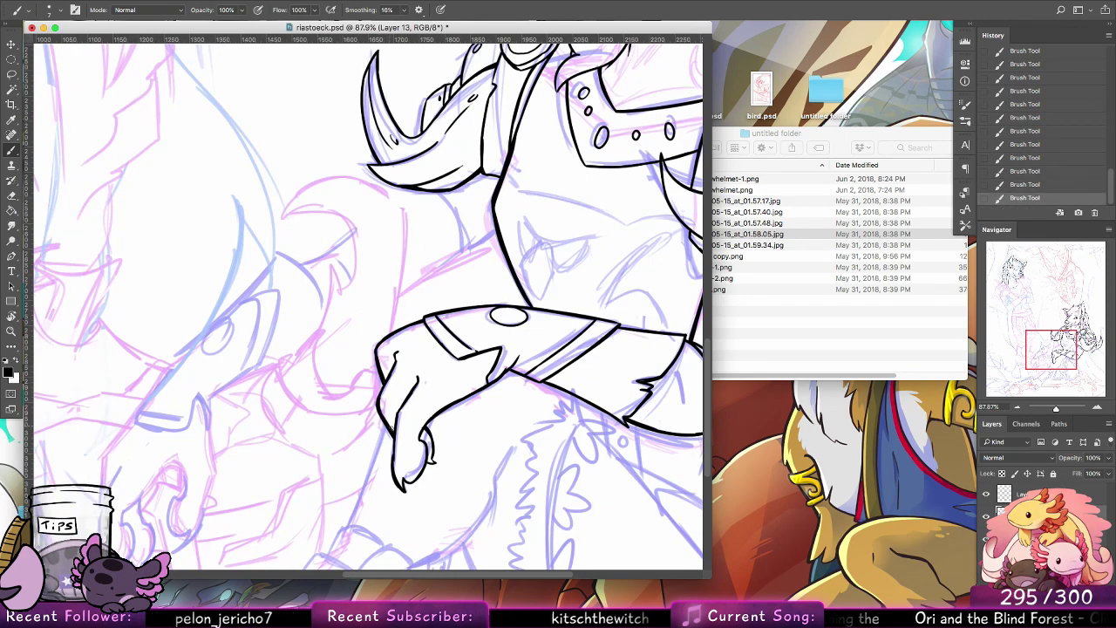
pyautogui.moveTo(637, 421)
pyautogui.mouseDown()
pyautogui.moveTo(557, 331)
pyautogui.moveTo(569, 257)
pyautogui.moveTo(477, 322)
pyautogui.moveTo(544, 391)
pyautogui.moveTo(570, 448)
pyautogui.mouseUp()
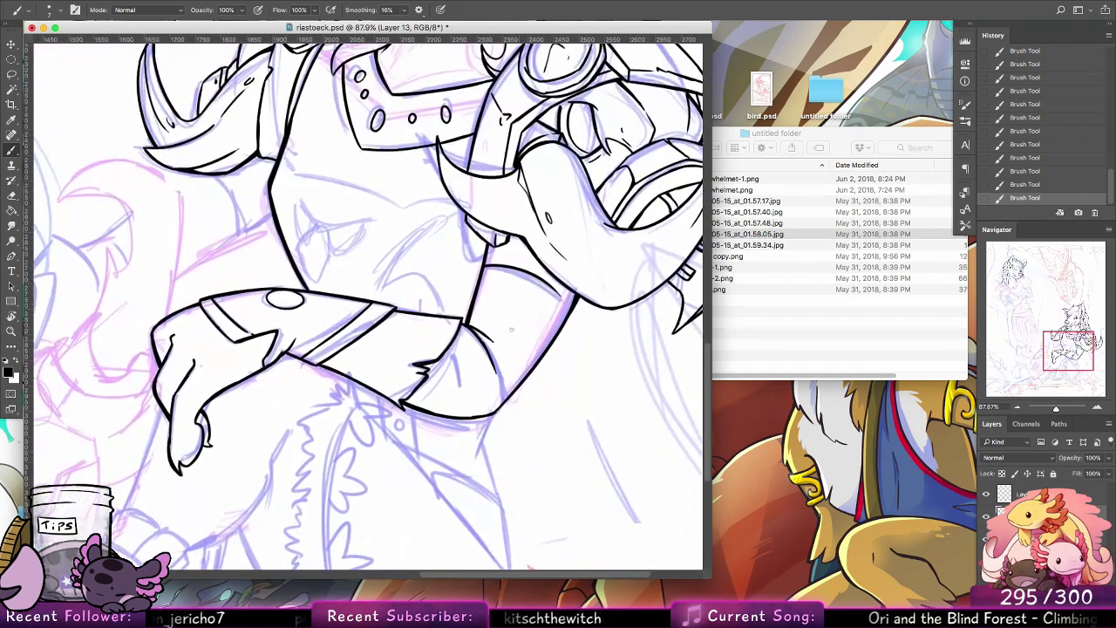
# Step: Ink the curved fold across the elbow from the crook to the elbow tip and touch up the upper arm's outer edge
pyautogui.scroll(2, 552, 361)
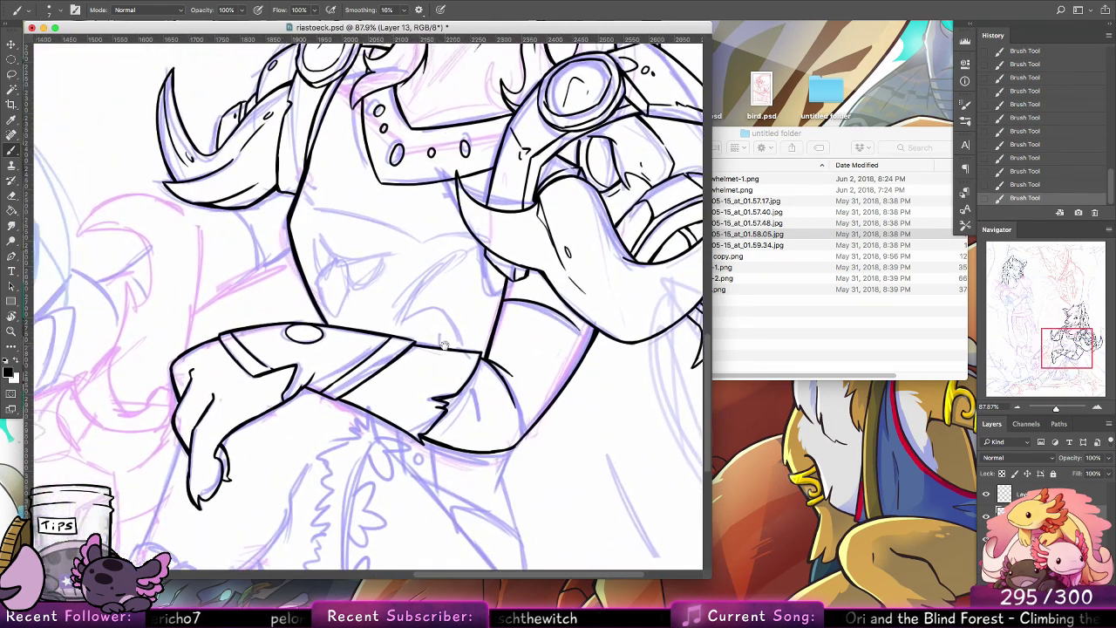
pyautogui.moveTo(579, 329); pyautogui.dragTo(578, 349)
pyautogui.moveTo(520, 440); pyautogui.dragTo(520, 441)
pyautogui.moveTo(508, 389); pyautogui.dragTo(520, 438)
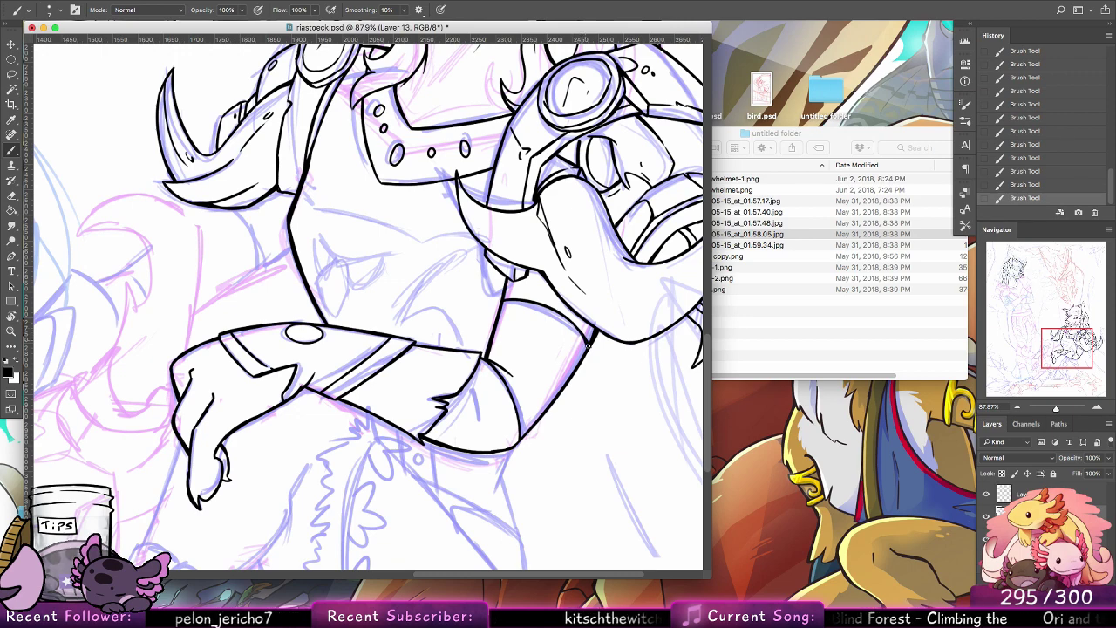
pyautogui.moveTo(300, 431)
pyautogui.mouseDown()
pyautogui.moveTo(600, 387)
pyautogui.moveTo(749, 282)
pyautogui.mouseUp()
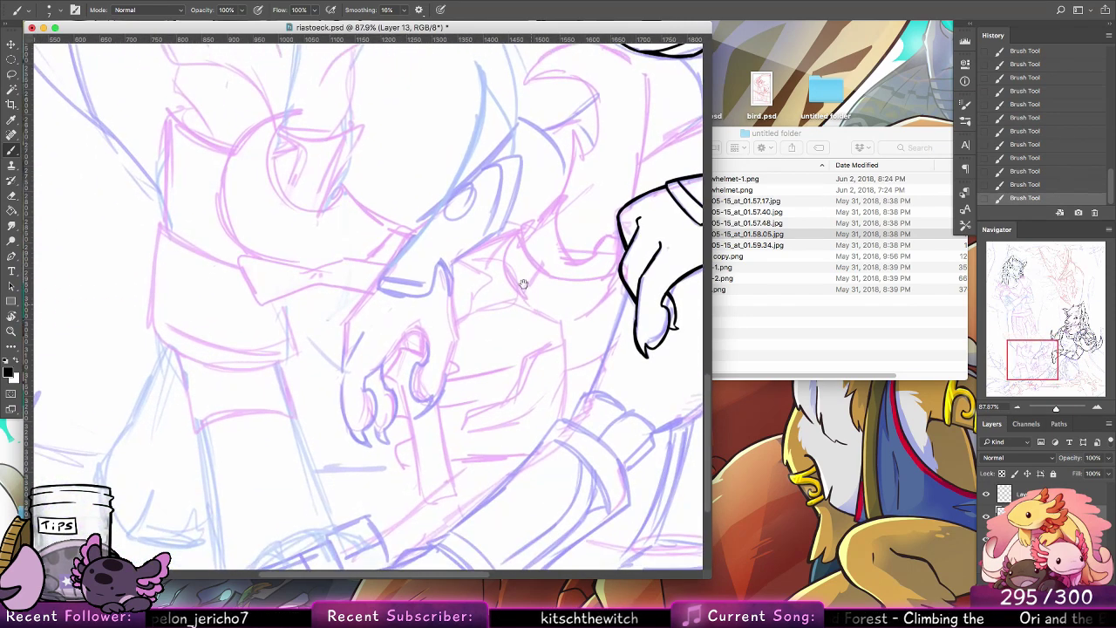
# Step: Ink the far hand's curled thumb with its claw and the outer edge running up toward the wrist
pyautogui.moveTo(407, 346)
pyautogui.mouseDown()
pyautogui.moveTo(426, 349)
pyautogui.moveTo(427, 363)
pyautogui.moveTo(411, 374)
pyautogui.moveTo(410, 393)
pyautogui.moveTo(421, 366)
pyautogui.moveTo(430, 396)
pyautogui.moveTo(414, 416)
pyautogui.moveTo(440, 399)
pyautogui.moveTo(445, 390)
pyautogui.moveTo(429, 411)
pyautogui.moveTo(456, 352)
pyautogui.mouseUp()
pyautogui.press('super+z')
pyautogui.press('super+z')
pyautogui.press('super+z')
pyautogui.press('super+z')
pyautogui.press('super+z')
pyautogui.press('super+z')
pyautogui.moveTo(442, 395)
pyautogui.mouseDown()
pyautogui.moveTo(466, 326)
pyautogui.moveTo(453, 348)
pyautogui.moveTo(473, 228)
pyautogui.moveTo(459, 337)
pyautogui.moveTo(450, 294)
pyautogui.mouseUp()
pyautogui.press('super+z')
pyautogui.moveTo(458, 337); pyautogui.dragTo(450, 293)
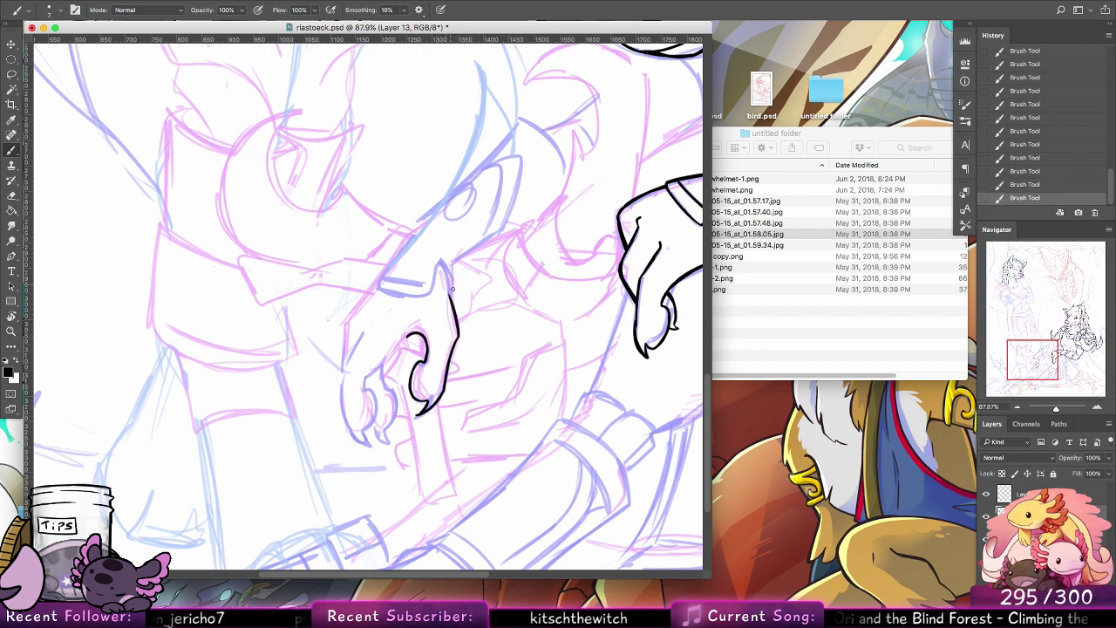
# Step: Ink the curve from the far hand's thumb to the fingers and outline the front finger with its pointed claw
pyautogui.moveTo(407, 337)
pyautogui.mouseDown()
pyautogui.moveTo(376, 369)
pyautogui.moveTo(385, 362)
pyautogui.mouseUp()
pyautogui.press('super+z')
pyautogui.hotkey('ctrl', 'z')
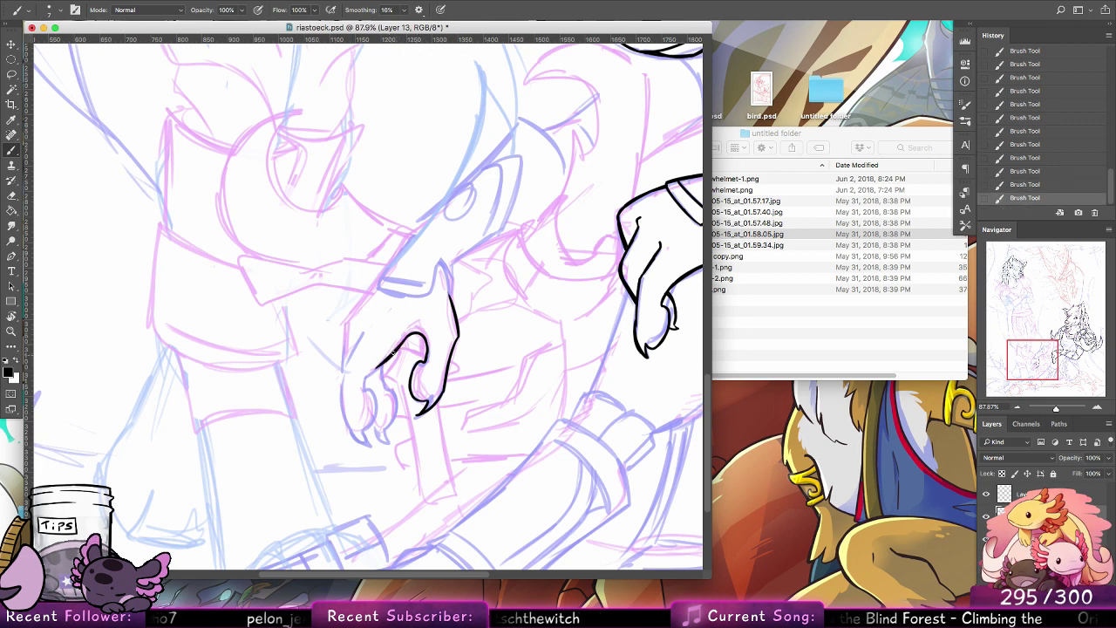
pyautogui.press('super+alt+z')
pyautogui.press('super+alt+z')
pyautogui.moveTo(372, 372)
pyautogui.mouseDown()
pyautogui.moveTo(380, 416)
pyautogui.moveTo(364, 440)
pyautogui.moveTo(374, 439)
pyautogui.mouseUp()
pyautogui.press('super+z')
pyautogui.moveTo(369, 439)
pyautogui.mouseDown()
pyautogui.moveTo(348, 416)
pyautogui.moveTo(345, 381)
pyautogui.mouseUp()
pyautogui.press('super+z')
pyautogui.hotkey('ctrl', 'z')
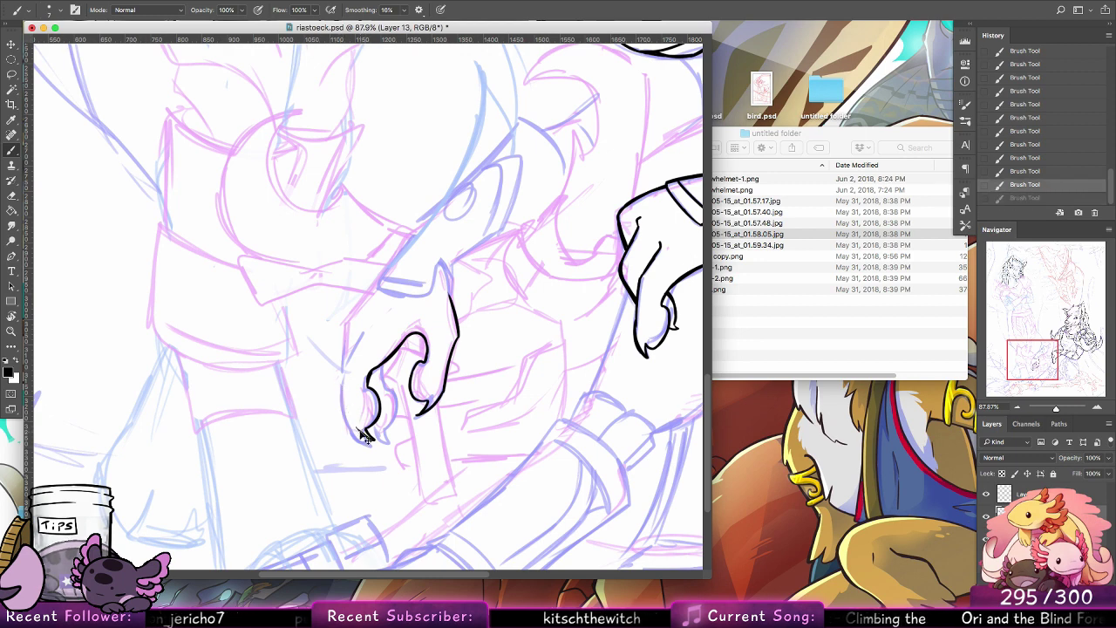
pyautogui.moveTo(366, 441)
pyautogui.mouseDown()
pyautogui.moveTo(342, 372)
pyautogui.moveTo(364, 322)
pyautogui.moveTo(453, 338)
pyautogui.mouseUp()
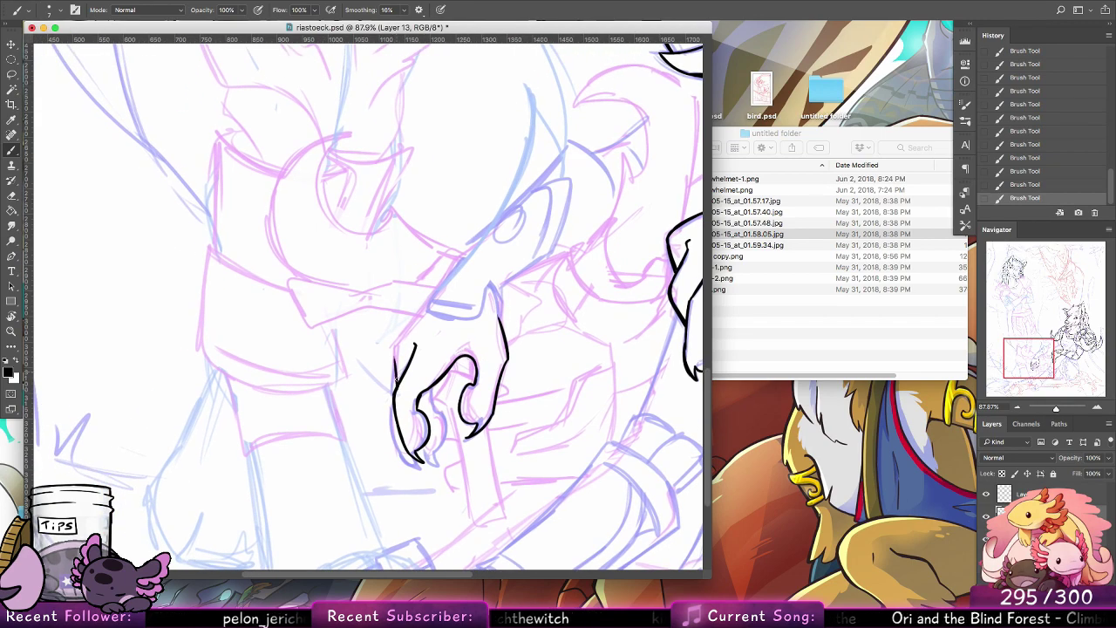
# Step: Ink the back of the far hand from the knuckle up to the wrist and touch up the knuckle corner
pyautogui.moveTo(397, 380)
pyautogui.mouseDown()
pyautogui.moveTo(395, 343)
pyautogui.moveTo(429, 305)
pyautogui.mouseUp()
pyautogui.hotkey('ctrl', 'z')
pyautogui.hotkey('ctrl', 'z')
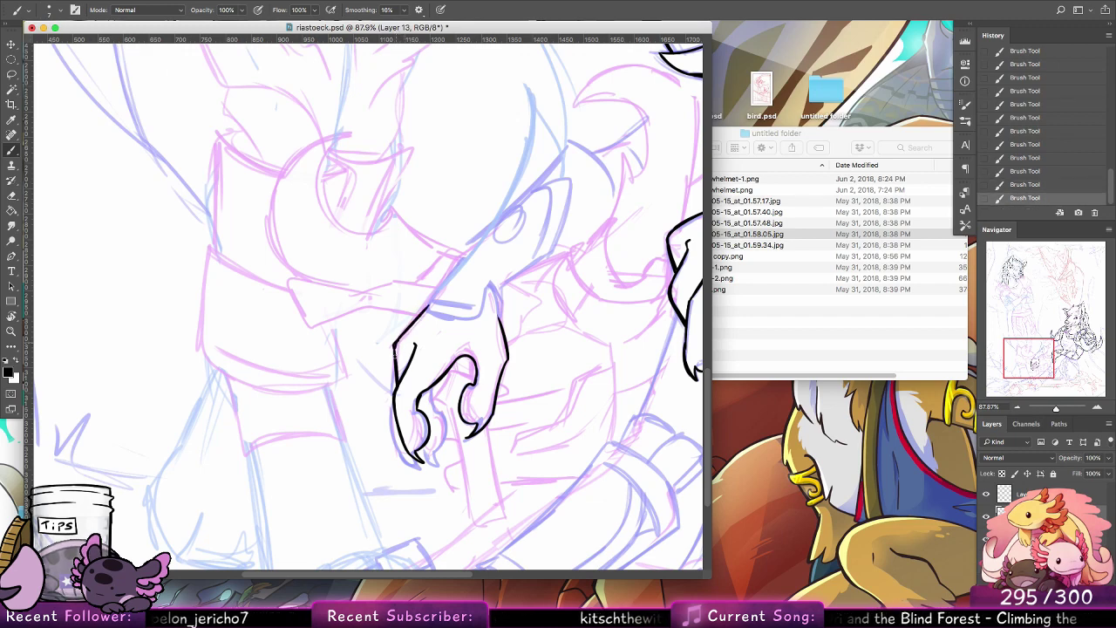
pyautogui.moveTo(395, 356); pyautogui.dragTo(396, 343)
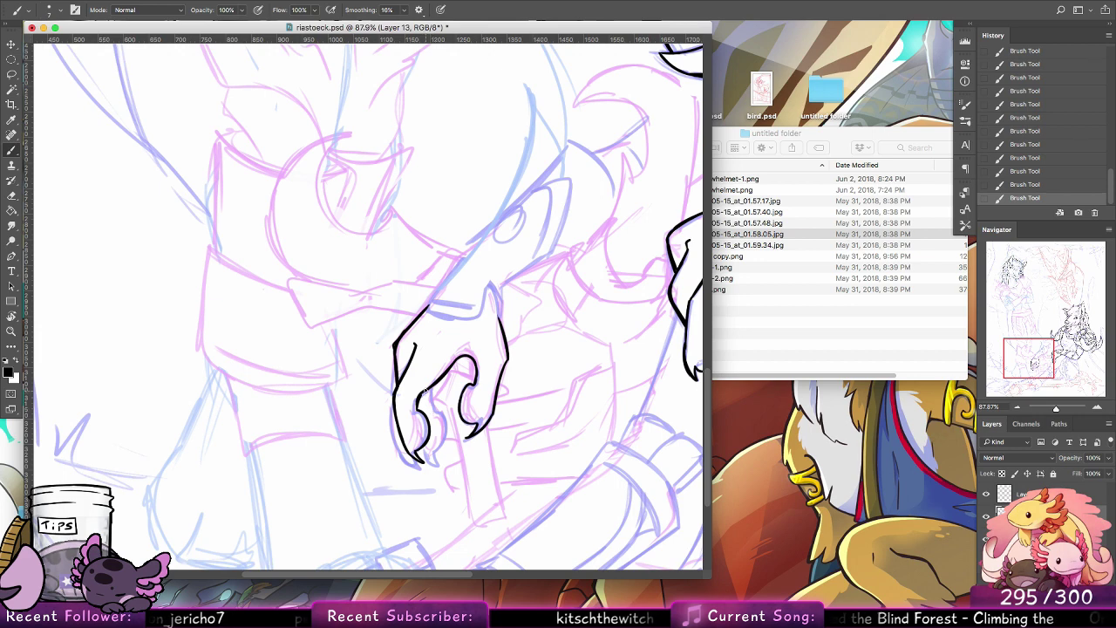
# Step: Ink the second clawed finger behind the far hand's front finger
pyautogui.moveTo(426, 391)
pyautogui.mouseDown()
pyautogui.moveTo(440, 439)
pyautogui.moveTo(429, 454)
pyautogui.moveTo(449, 461)
pyautogui.moveTo(434, 401)
pyautogui.moveTo(442, 416)
pyautogui.mouseUp()
pyautogui.press('alt+super+z')
pyautogui.press('alt+super+z')
pyautogui.hotkey('ctrl', 'z')
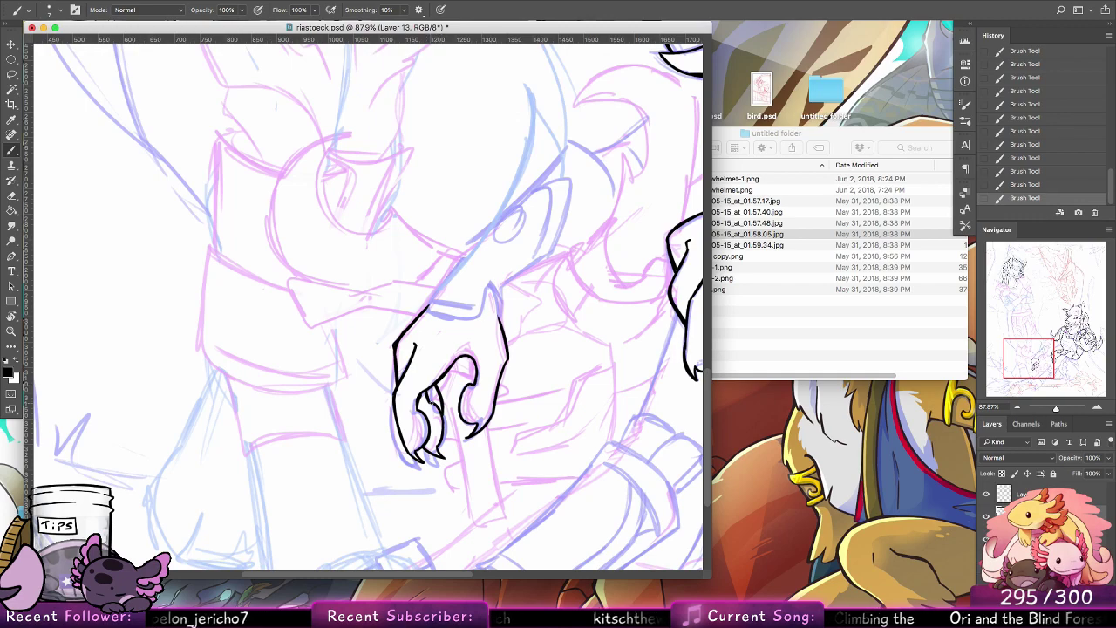
# Step: Ink the far bracer's edge across the wrist and its long upper edge toward the elbow
pyautogui.moveTo(545, 287); pyautogui.dragTo(462, 369)
pyautogui.moveTo(355, 385); pyautogui.dragTo(398, 397)
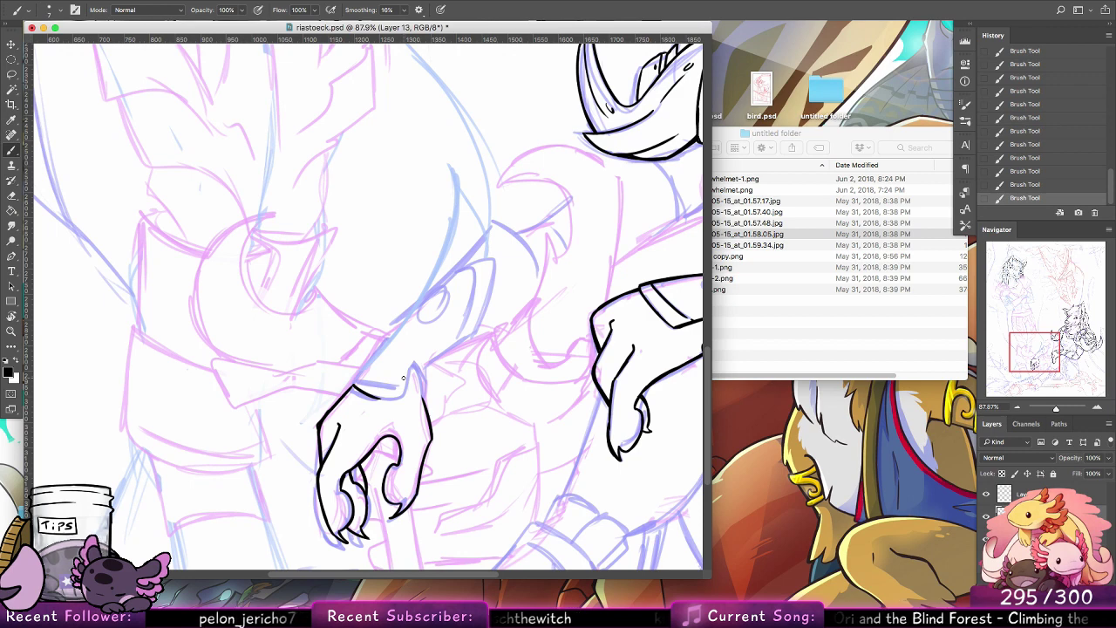
pyautogui.press('super+z')
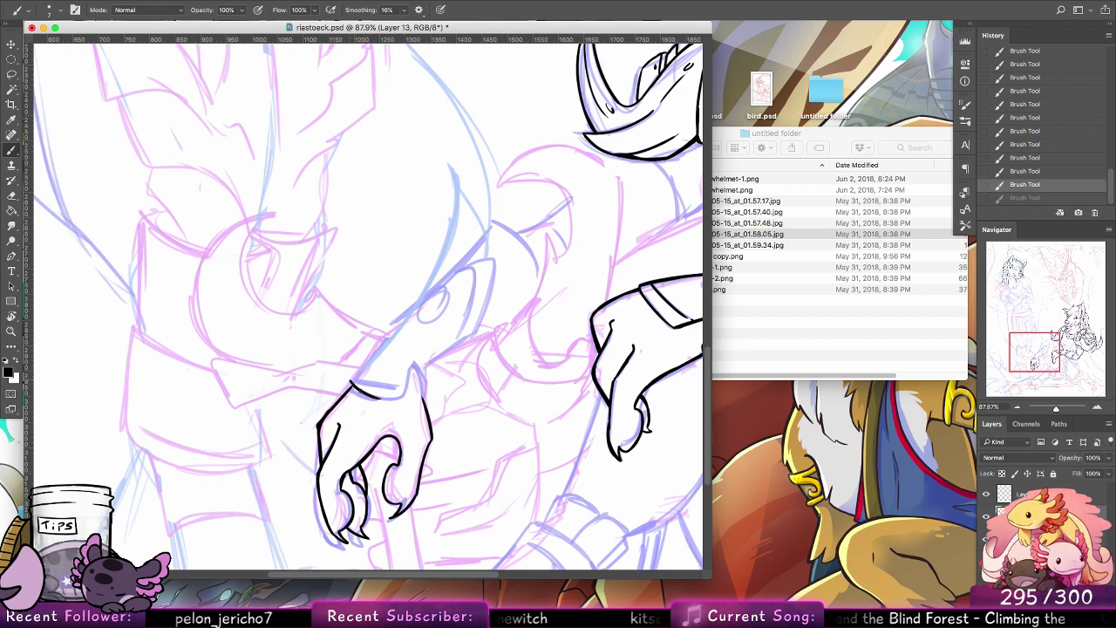
pyautogui.moveTo(351, 380)
pyautogui.mouseDown()
pyautogui.moveTo(406, 311)
pyautogui.moveTo(357, 374)
pyautogui.moveTo(422, 298)
pyautogui.moveTo(488, 255)
pyautogui.mouseUp()
pyautogui.press('super+z')
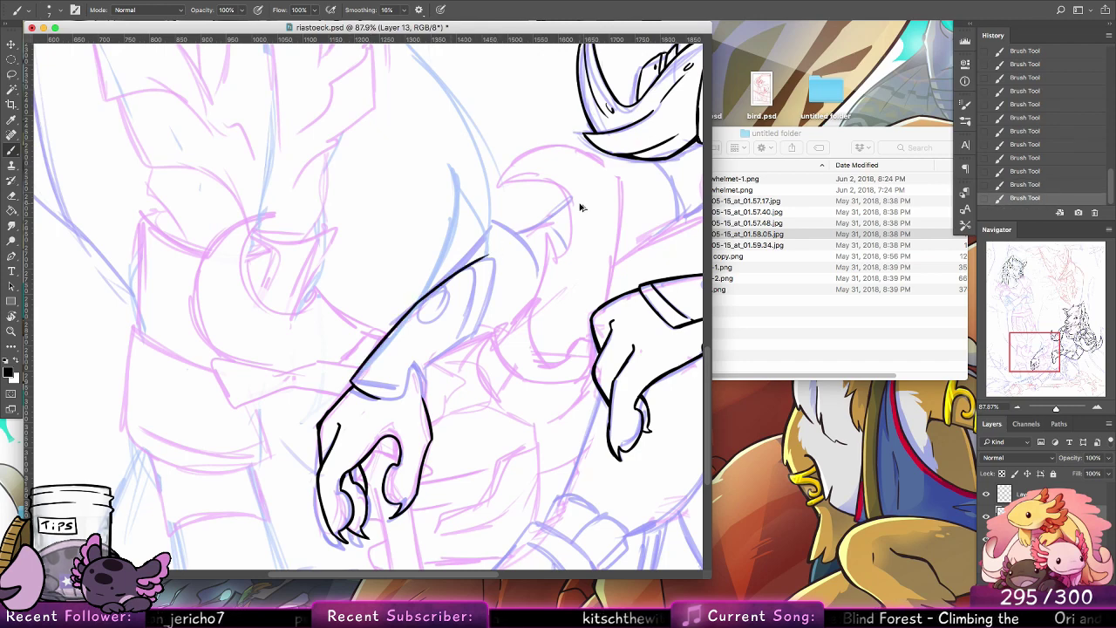
pyautogui.press('super+z')
pyautogui.moveTo(396, 329); pyautogui.dragTo(456, 267)
pyautogui.press('super+z')
pyautogui.moveTo(398, 326); pyautogui.dragTo(449, 273)
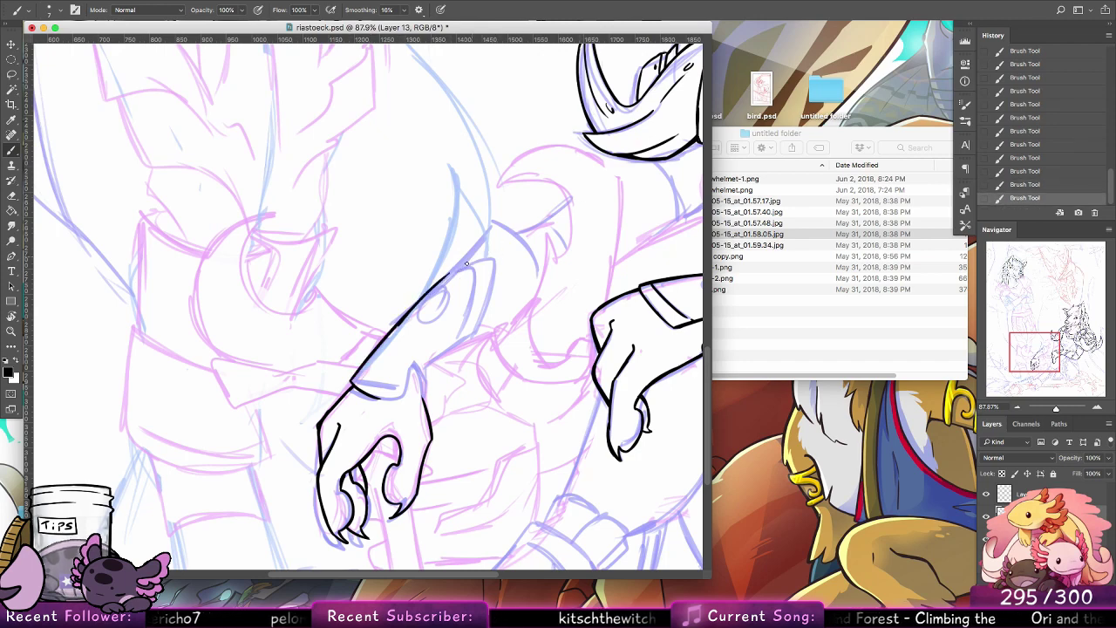
pyautogui.press('super+z')
pyautogui.moveTo(401, 324); pyautogui.dragTo(439, 282)
pyautogui.press('super+z')
# Step: Ink the far bracer's elbow-side end, the pointed notch at the wrist and the underside joining them
pyautogui.moveTo(437, 283)
pyautogui.mouseDown()
pyautogui.moveTo(498, 255)
pyautogui.moveTo(482, 327)
pyautogui.mouseUp()
pyautogui.moveTo(488, 259); pyautogui.dragTo(476, 339)
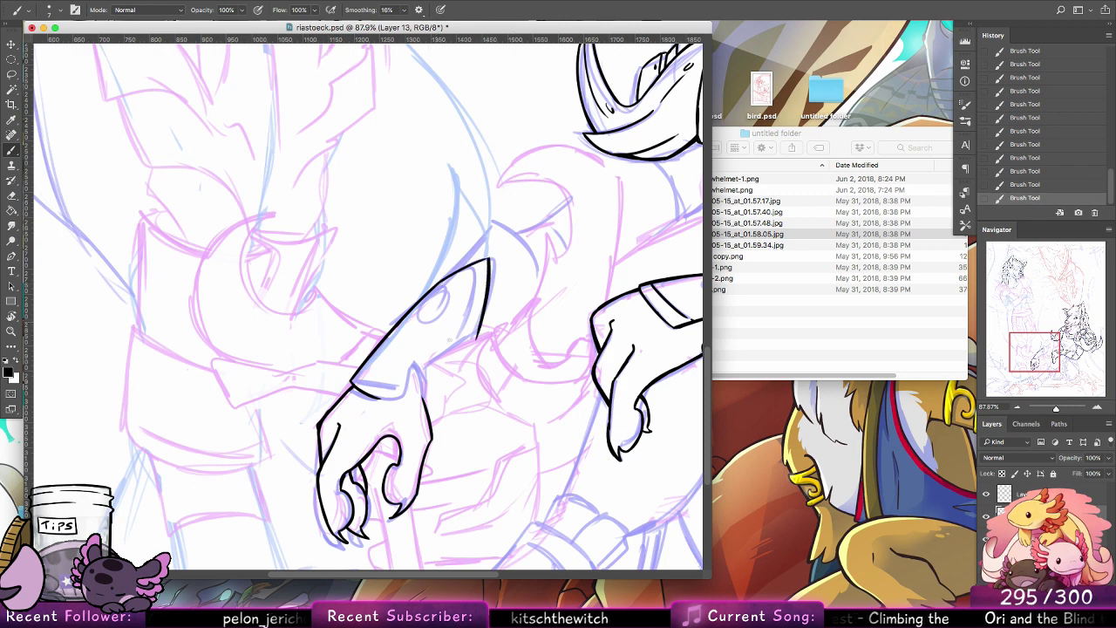
pyautogui.moveTo(377, 397)
pyautogui.mouseDown()
pyautogui.moveTo(410, 374)
pyautogui.moveTo(426, 400)
pyautogui.moveTo(410, 375)
pyautogui.moveTo(421, 384)
pyautogui.mouseUp()
pyautogui.press('super+z')
pyautogui.press('super+alt+z')
pyautogui.press('super+alt+z')
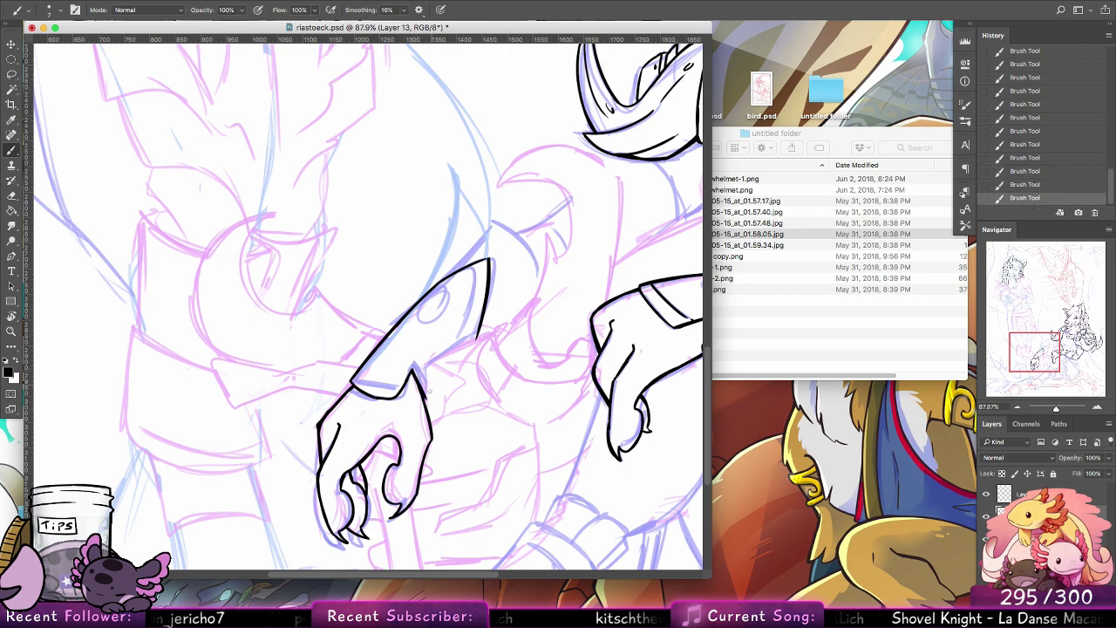
pyautogui.moveTo(426, 399)
pyautogui.mouseDown()
pyautogui.moveTo(426, 364)
pyautogui.moveTo(474, 339)
pyautogui.mouseUp()
pyautogui.press('super+z')
pyautogui.press('super+z')
pyautogui.moveTo(427, 366); pyautogui.dragTo(477, 337)
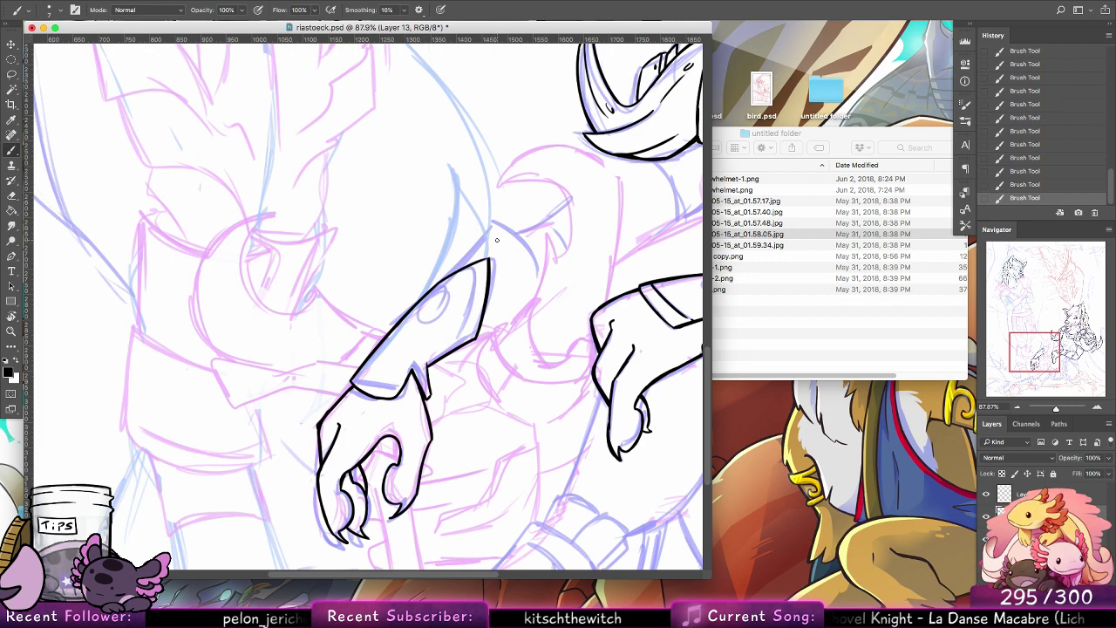
# Step: Ink the far bracer's inner trim lines at both ends and the oval gem near the wrist
pyautogui.moveTo(467, 266); pyautogui.dragTo(466, 343)
pyautogui.press('super+z')
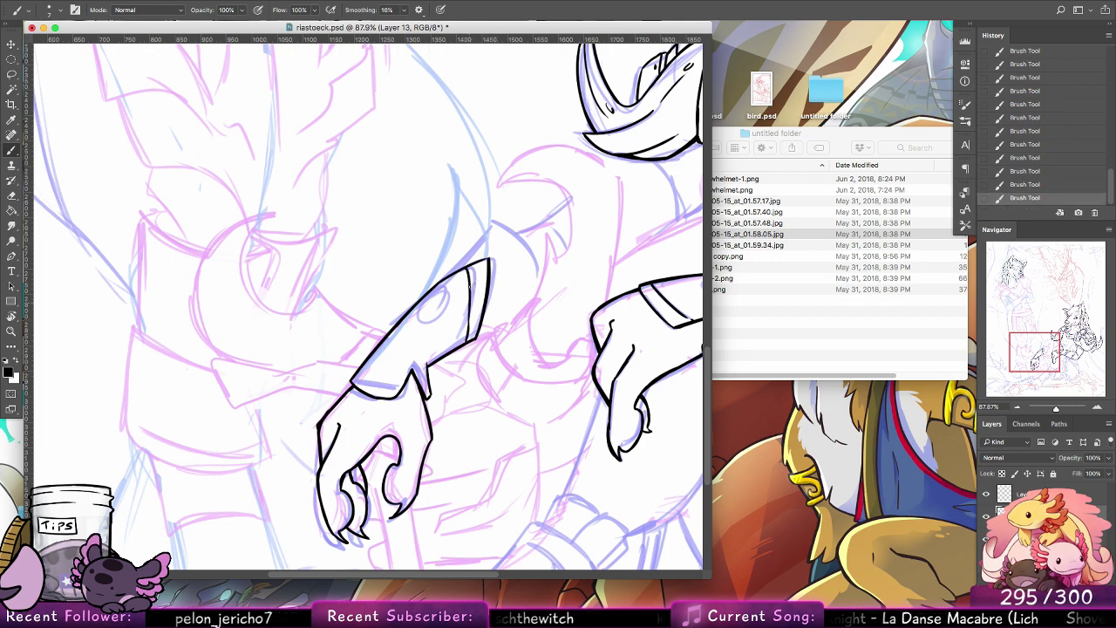
pyautogui.moveTo(391, 335)
pyautogui.mouseDown()
pyautogui.moveTo(384, 356)
pyautogui.moveTo(392, 337)
pyautogui.moveTo(375, 346)
pyautogui.moveTo(418, 384)
pyautogui.mouseUp()
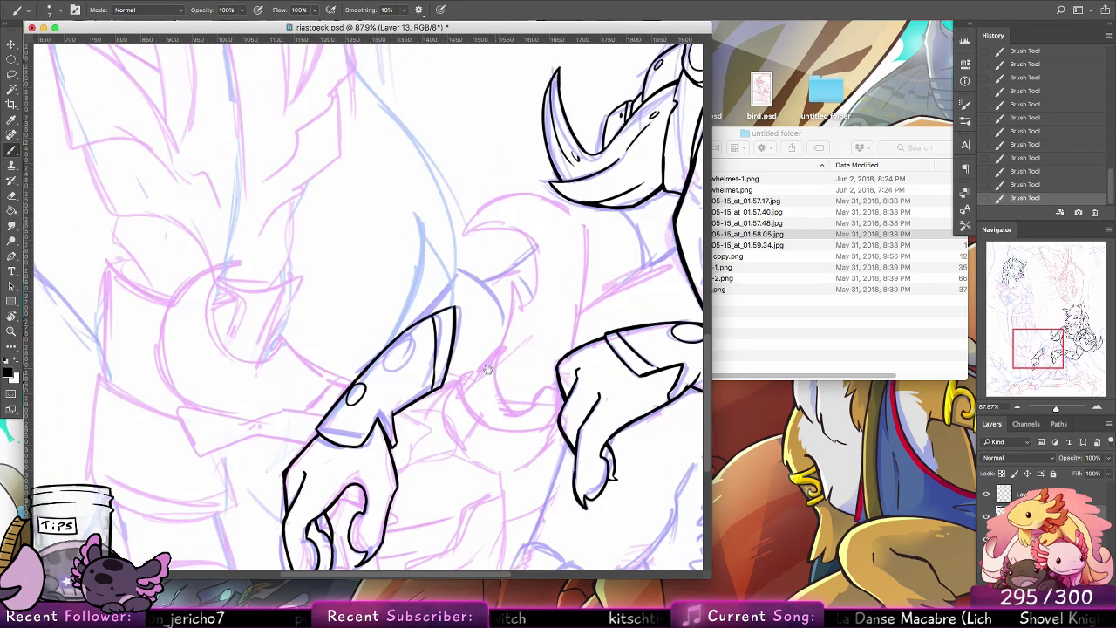
pyautogui.moveTo(488, 370)
pyautogui.mouseDown()
pyautogui.moveTo(335, 363)
pyautogui.moveTo(454, 341)
pyautogui.mouseUp()
pyautogui.press('super+z')
pyautogui.moveTo(325, 349)
pyautogui.mouseDown()
pyautogui.moveTo(320, 364)
pyautogui.moveTo(346, 337)
pyautogui.mouseUp()
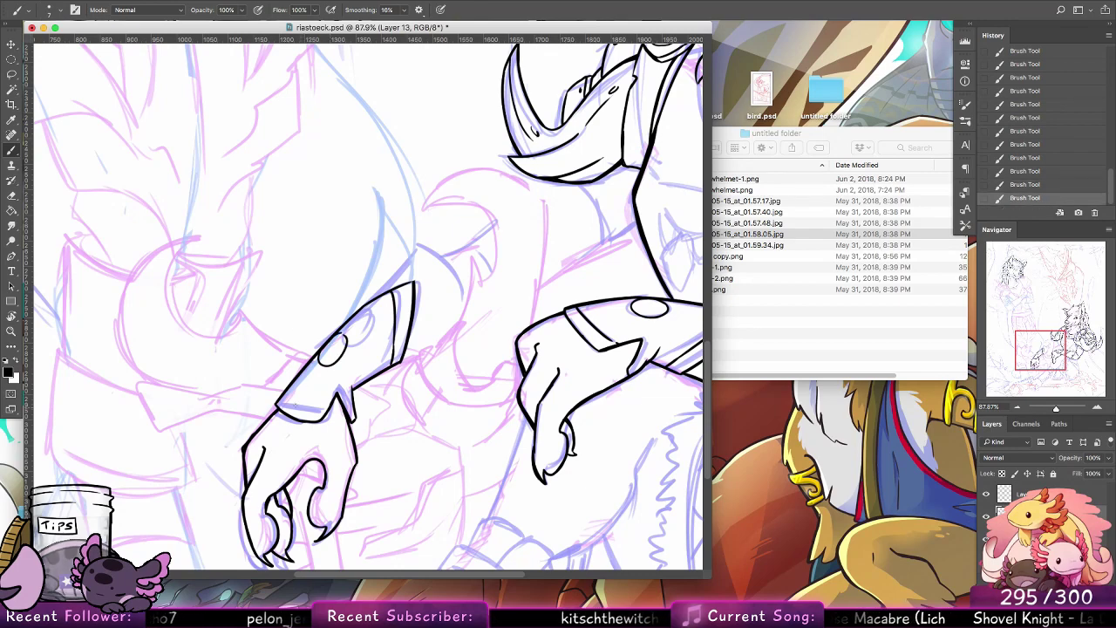
pyautogui.moveTo(295, 403); pyautogui.dragTo(318, 407)
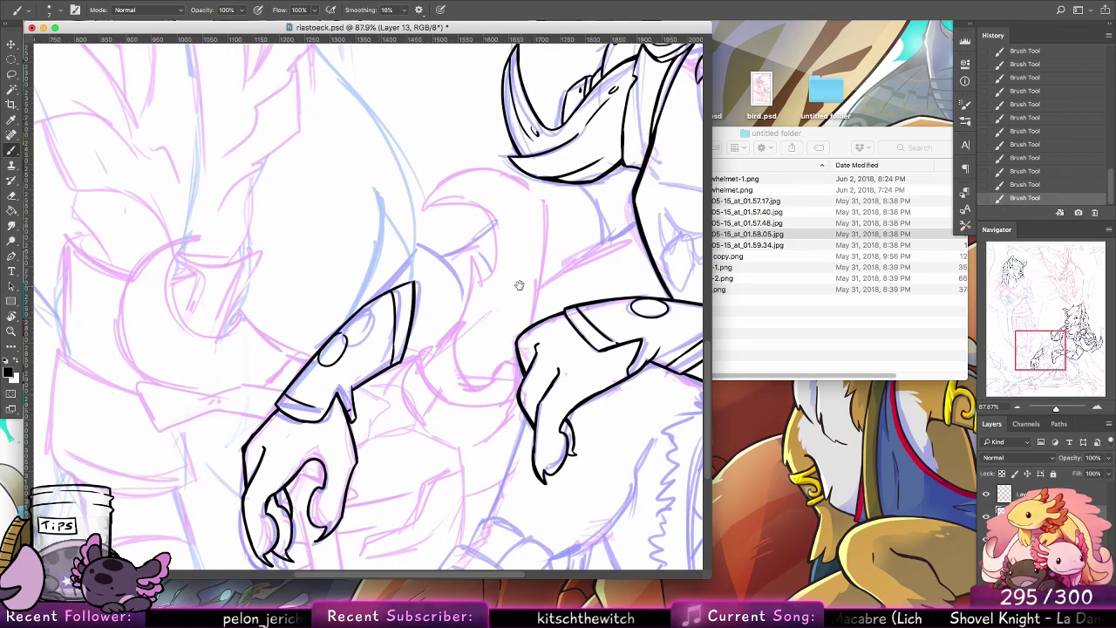
# Step: Ink a raised rim on the far bracer's elbow end and erase the overlapping line inside it
pyautogui.moveTo(521, 284)
pyautogui.mouseDown()
pyautogui.moveTo(474, 307)
pyautogui.moveTo(463, 341)
pyautogui.mouseUp()
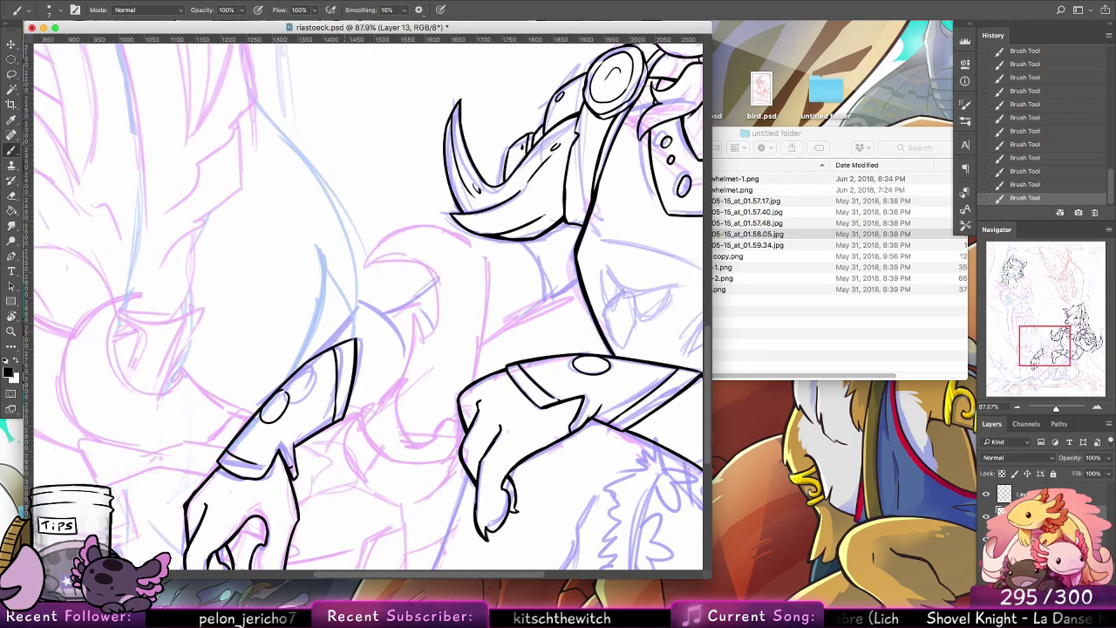
pyautogui.moveTo(298, 366); pyautogui.dragTo(356, 335)
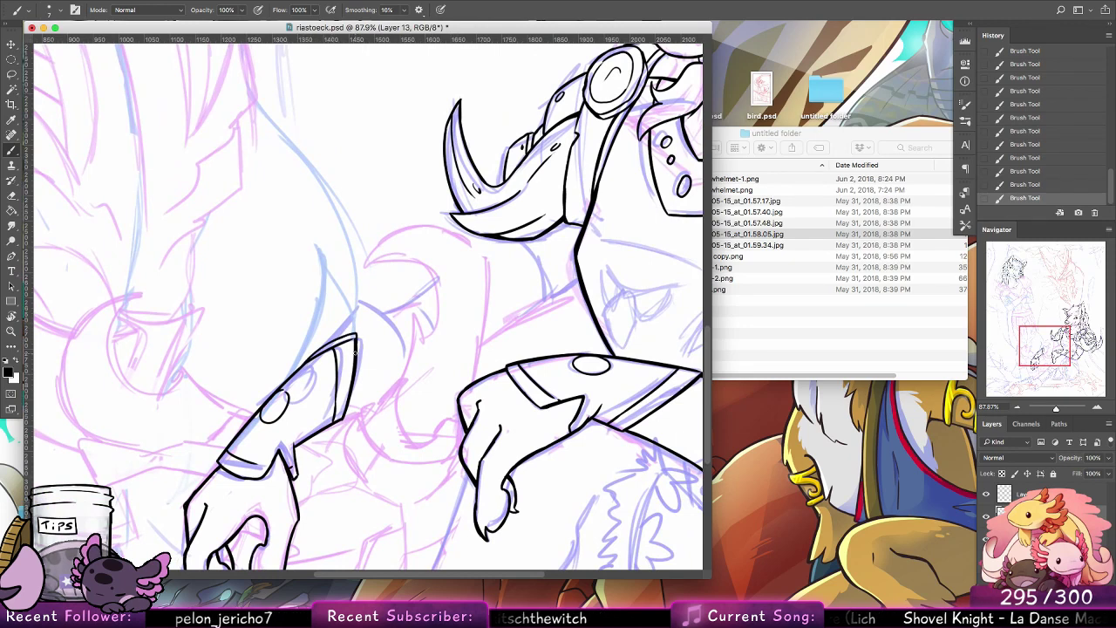
pyautogui.press('e')
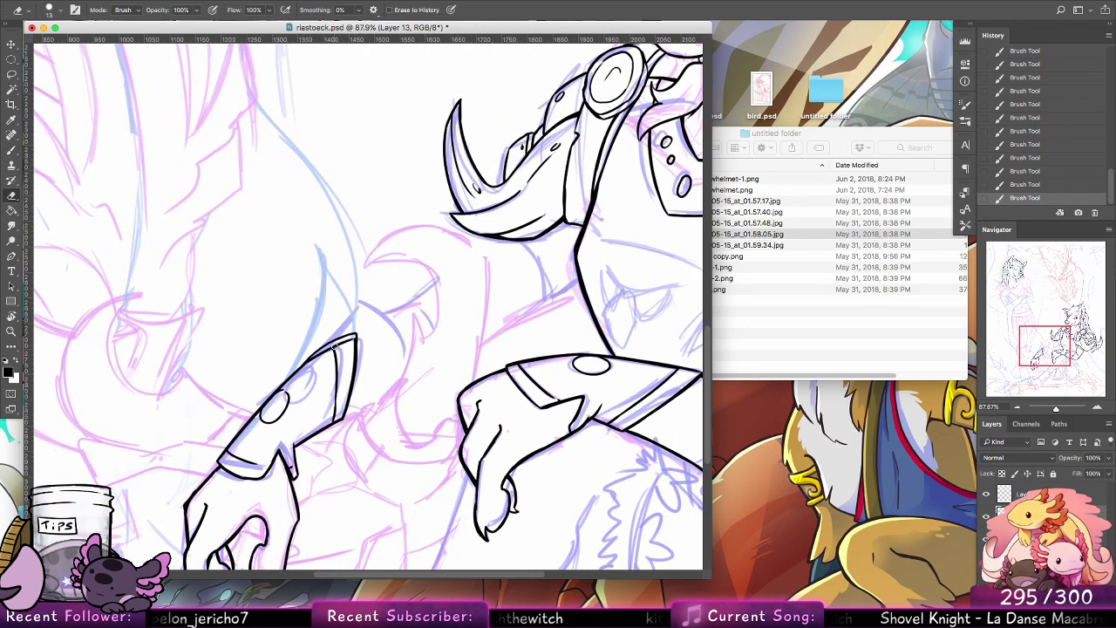
pyautogui.moveTo(350, 339); pyautogui.dragTo(351, 353)
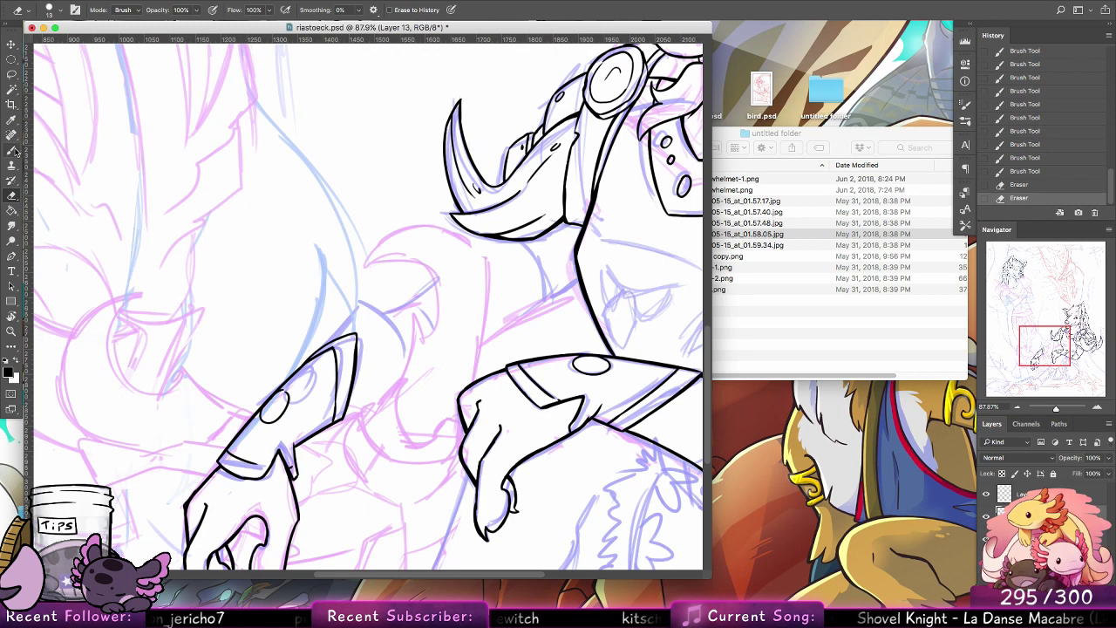
# Step: Ink the far arm's rounded elbow above the bracer, with a small fur tuft at its outer edge
pyautogui.press('b')
pyautogui.moveTo(363, 310)
pyautogui.mouseDown()
pyautogui.moveTo(353, 335)
pyautogui.moveTo(335, 277)
pyautogui.moveTo(379, 273)
pyautogui.mouseUp()
pyautogui.moveTo(343, 239); pyautogui.dragTo(373, 235)
pyautogui.press('alt+super+z')
pyautogui.press('alt+super+z')
pyautogui.moveTo(314, 262)
pyautogui.mouseDown()
pyautogui.moveTo(342, 232)
pyautogui.moveTo(325, 251)
pyautogui.moveTo(372, 251)
pyautogui.mouseUp()
pyautogui.press('alt+super+z')
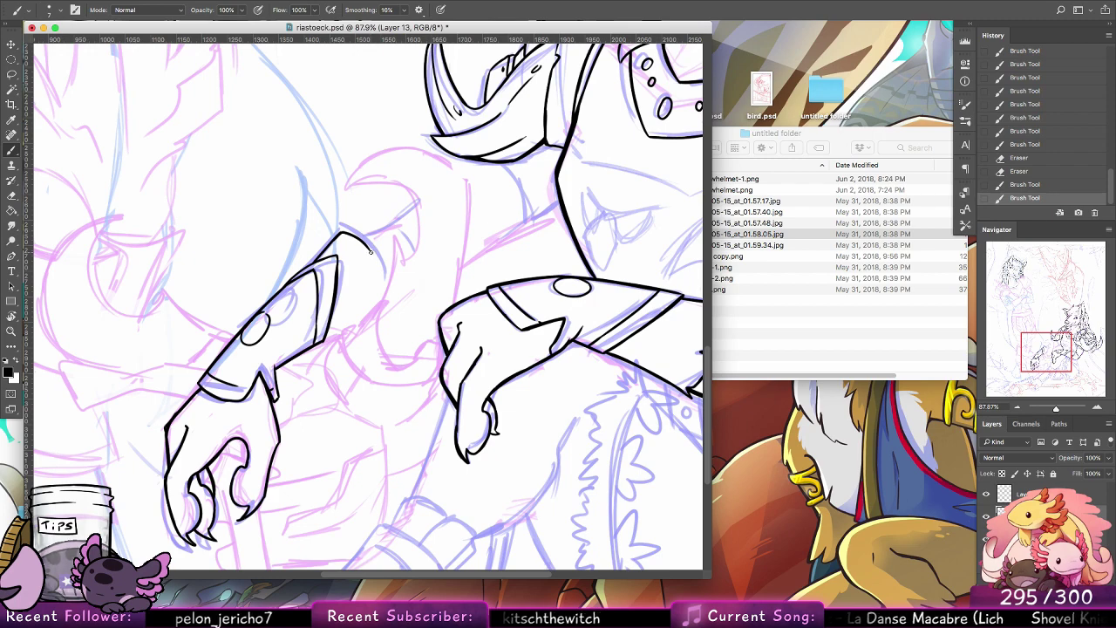
pyautogui.moveTo(372, 252)
pyautogui.mouseDown()
pyautogui.moveTo(360, 267)
pyautogui.moveTo(374, 257)
pyautogui.moveTo(386, 274)
pyautogui.mouseUp()
pyautogui.press('alt+super+z')
# Step: Ink the pointed end of the curved band between the two hands and start its upper curve
pyautogui.scroll(-5, 402, 298)
pyautogui.hscroll(-2, 403, 298)
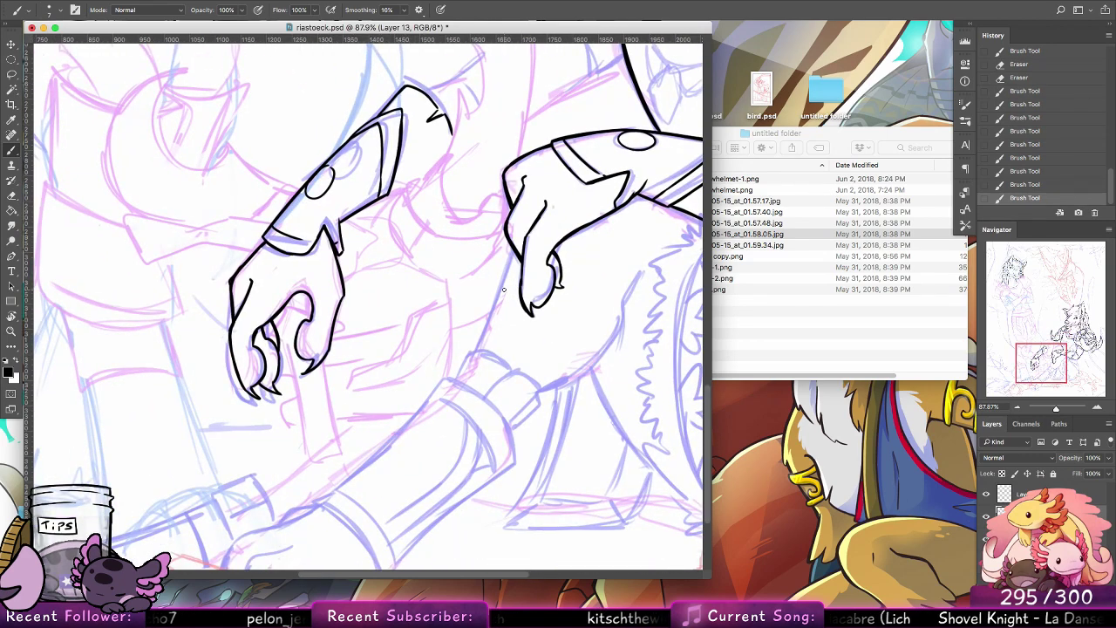
pyautogui.scroll(4, 489, 331)
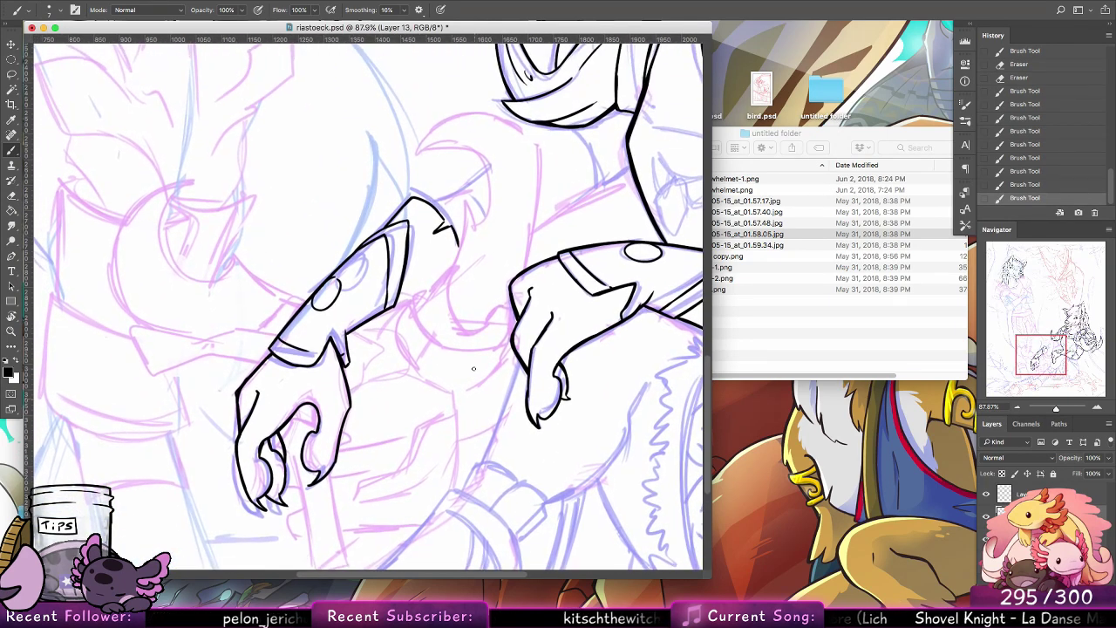
pyautogui.scroll(3, 441, 352)
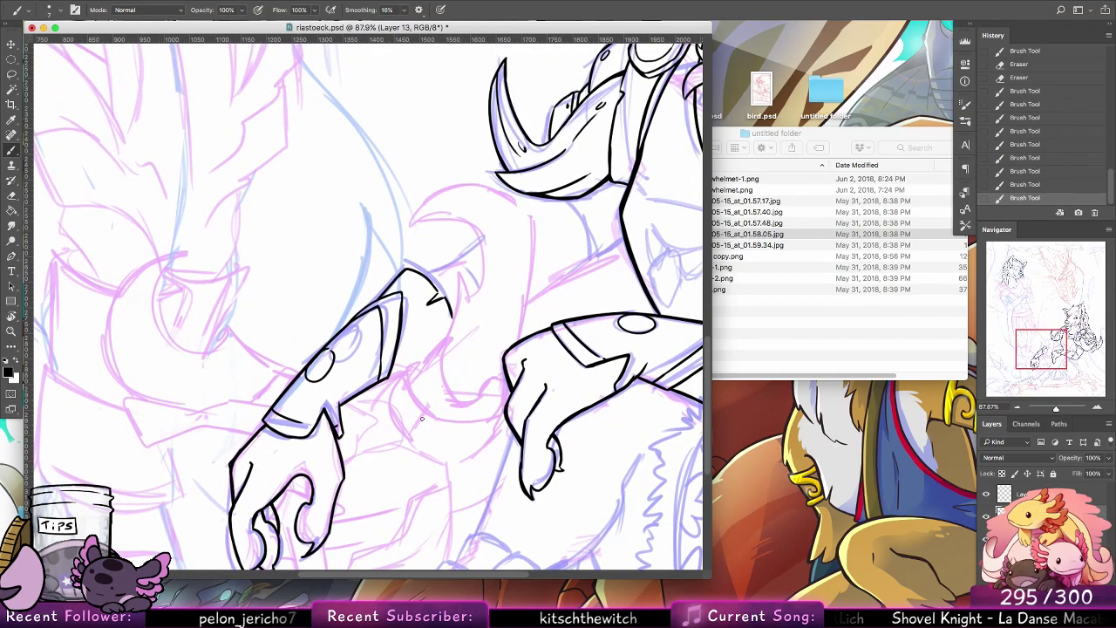
pyautogui.moveTo(406, 441); pyautogui.dragTo(426, 408)
pyautogui.press('super+z')
pyautogui.moveTo(406, 445)
pyautogui.mouseDown()
pyautogui.moveTo(427, 393)
pyautogui.moveTo(424, 411)
pyautogui.moveTo(407, 381)
pyautogui.moveTo(397, 432)
pyautogui.moveTo(393, 398)
pyautogui.mouseUp()
pyautogui.moveTo(402, 436)
pyautogui.mouseDown()
pyautogui.moveTo(391, 395)
pyautogui.moveTo(416, 374)
pyautogui.moveTo(393, 405)
pyautogui.moveTo(403, 433)
pyautogui.mouseUp()
pyautogui.press('alt+super+z')
pyautogui.press('alt+super+z')
pyautogui.press('alt+super+z')
pyautogui.moveTo(410, 379)
pyautogui.mouseDown()
pyautogui.moveTo(422, 375)
pyautogui.moveTo(459, 420)
pyautogui.mouseUp()
pyautogui.press('super+z')
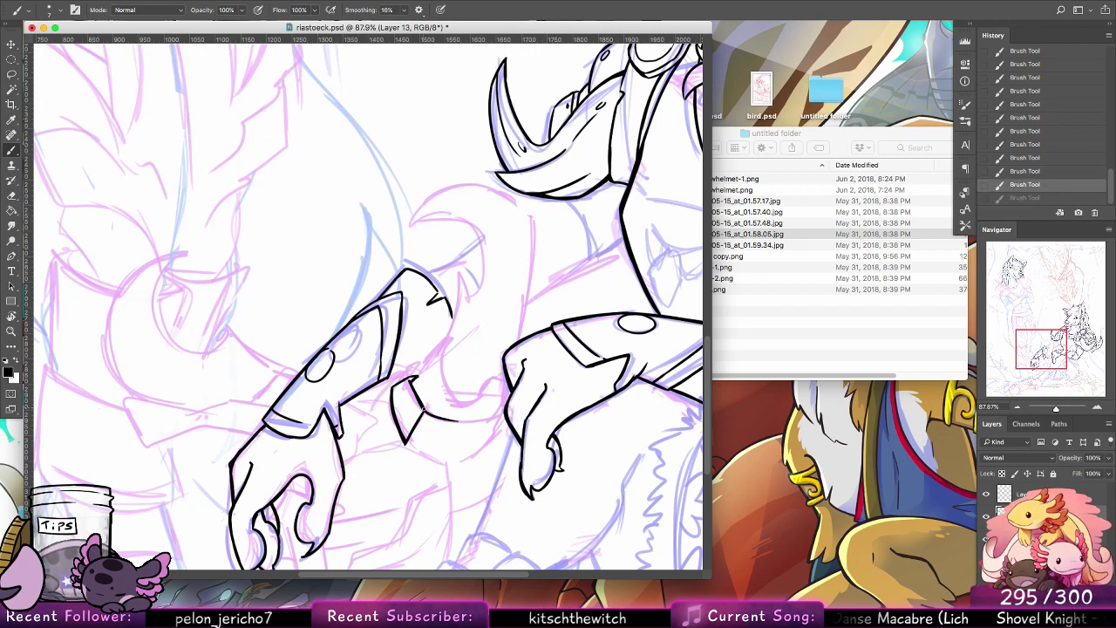
# Step: Ink the curved band's long upper edge toward the near hand and its lower edge beneath
pyautogui.press('super+z')
pyautogui.press('super+z')
pyautogui.moveTo(422, 407); pyautogui.dragTo(501, 416)
pyautogui.press('super+z')
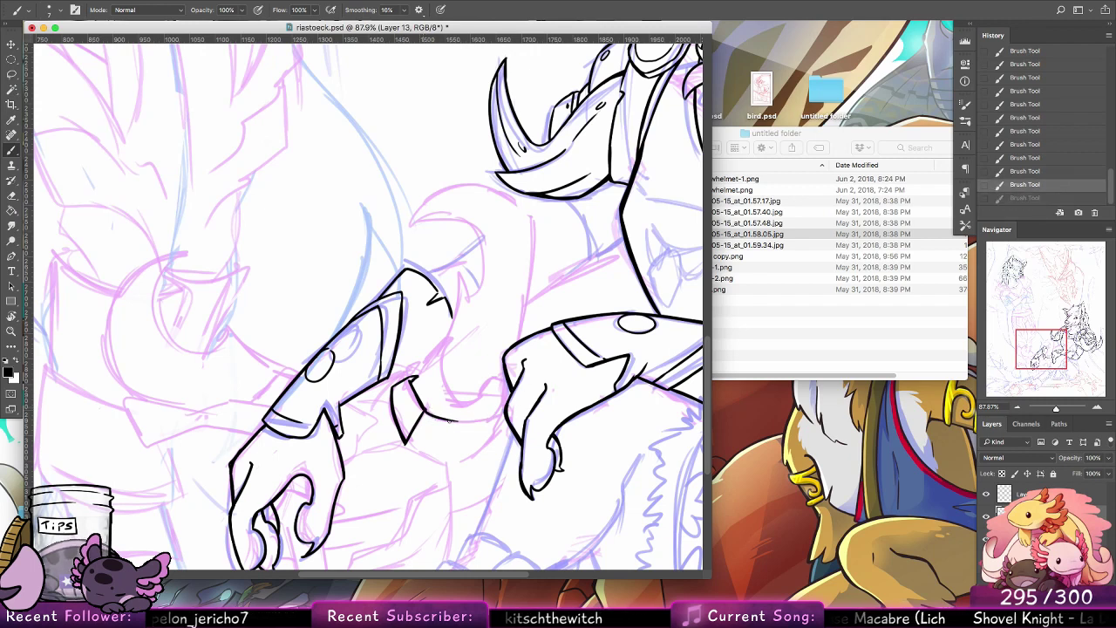
pyautogui.press('super+z')
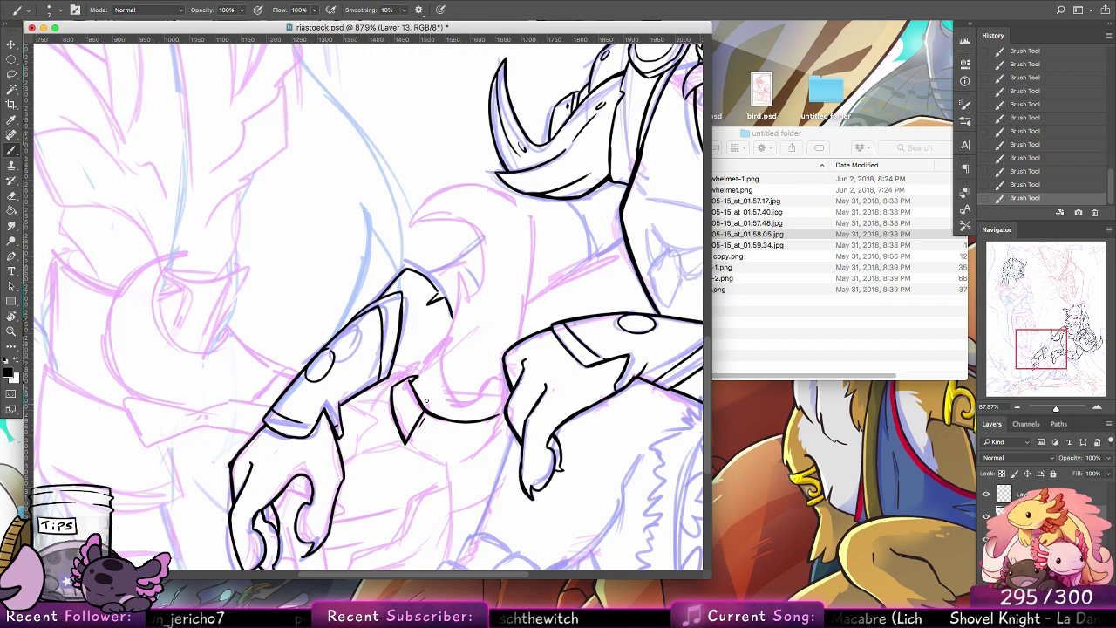
pyautogui.moveTo(405, 444)
pyautogui.mouseDown()
pyautogui.moveTo(465, 458)
pyautogui.moveTo(504, 434)
pyautogui.moveTo(473, 458)
pyautogui.mouseUp()
pyautogui.press('super+z')
pyautogui.press('super+z')
pyautogui.press('super+alt+space')
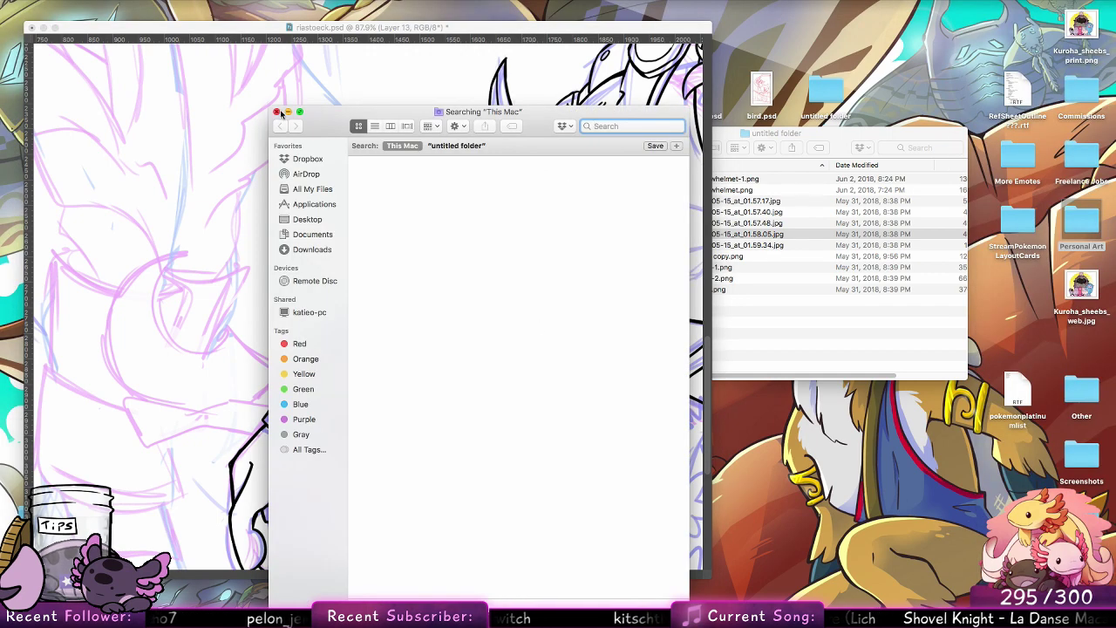
pyautogui.click(277, 112)
pyautogui.click(518, 406)
# Step: Ink the base of the curled tail where it rises from the band, with the U-shaped inner fold
pyautogui.moveTo(518, 407); pyautogui.dragTo(558, 417)
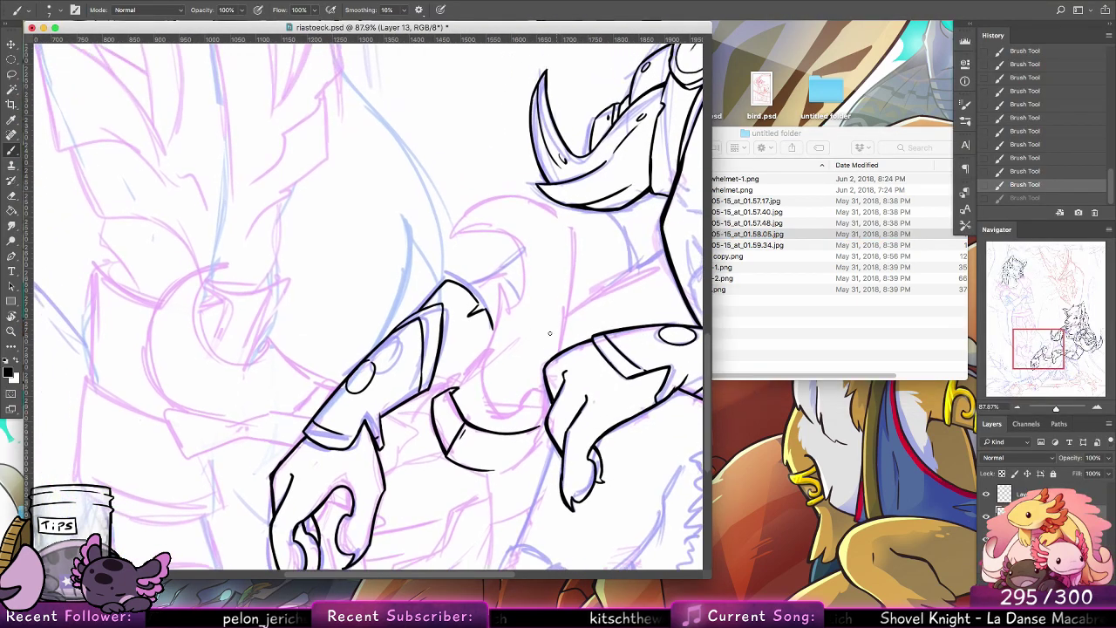
pyautogui.moveTo(455, 392); pyautogui.dragTo(486, 353)
pyautogui.press('super+z')
pyautogui.moveTo(455, 392)
pyautogui.mouseDown()
pyautogui.moveTo(485, 351)
pyautogui.moveTo(484, 389)
pyautogui.moveTo(515, 413)
pyautogui.moveTo(513, 400)
pyautogui.moveTo(502, 415)
pyautogui.moveTo(547, 387)
pyautogui.mouseUp()
pyautogui.press('super+z')
pyautogui.press('super+z')
pyautogui.press('super+z')
pyautogui.press('super+z')
pyautogui.press('super+z')
# Step: Ink the curled tail's inner edge with its small barb and the hooked tip arching over the far elbow
pyautogui.moveTo(485, 356)
pyautogui.mouseDown()
pyautogui.moveTo(504, 283)
pyautogui.moveTo(508, 299)
pyautogui.mouseUp()
pyautogui.press('super+z')
pyautogui.press('super+z')
pyautogui.moveTo(507, 294)
pyautogui.mouseDown()
pyautogui.moveTo(512, 305)
pyautogui.moveTo(525, 251)
pyautogui.mouseUp()
pyautogui.press('super+z')
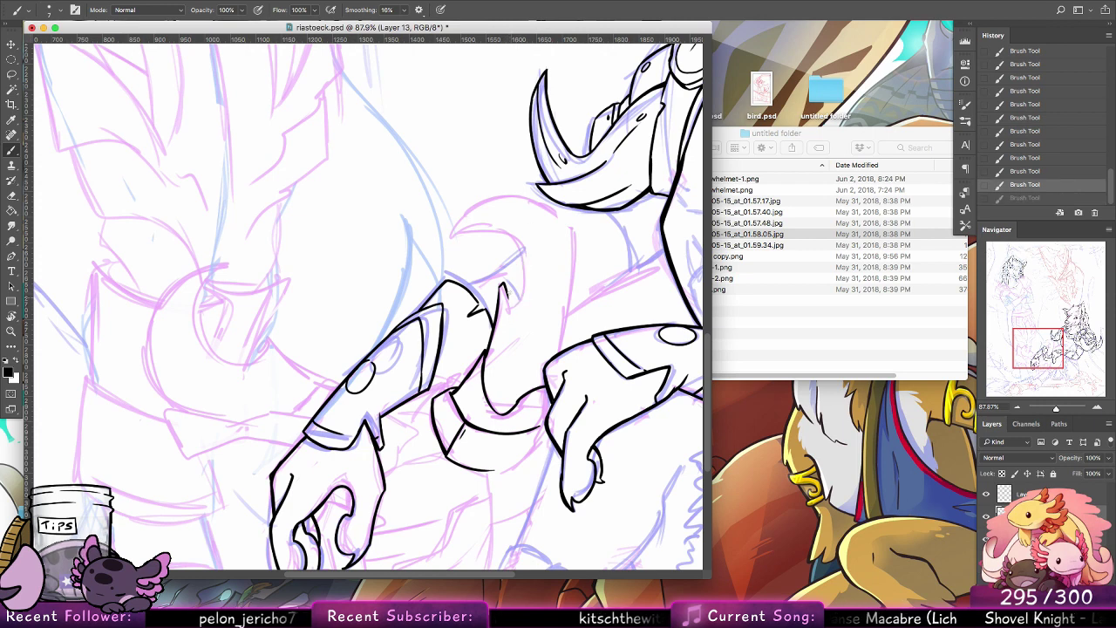
pyautogui.moveTo(508, 295)
pyautogui.mouseDown()
pyautogui.moveTo(521, 247)
pyautogui.moveTo(499, 219)
pyautogui.moveTo(513, 228)
pyautogui.moveTo(471, 237)
pyautogui.moveTo(513, 227)
pyautogui.moveTo(457, 239)
pyautogui.moveTo(488, 221)
pyautogui.moveTo(454, 239)
pyautogui.mouseUp()
pyautogui.press('super+z')
pyautogui.press('super+z')
pyautogui.moveTo(455, 239)
pyautogui.mouseDown()
pyautogui.moveTo(489, 198)
pyautogui.moveTo(535, 203)
pyautogui.mouseUp()
pyautogui.press('super+z')
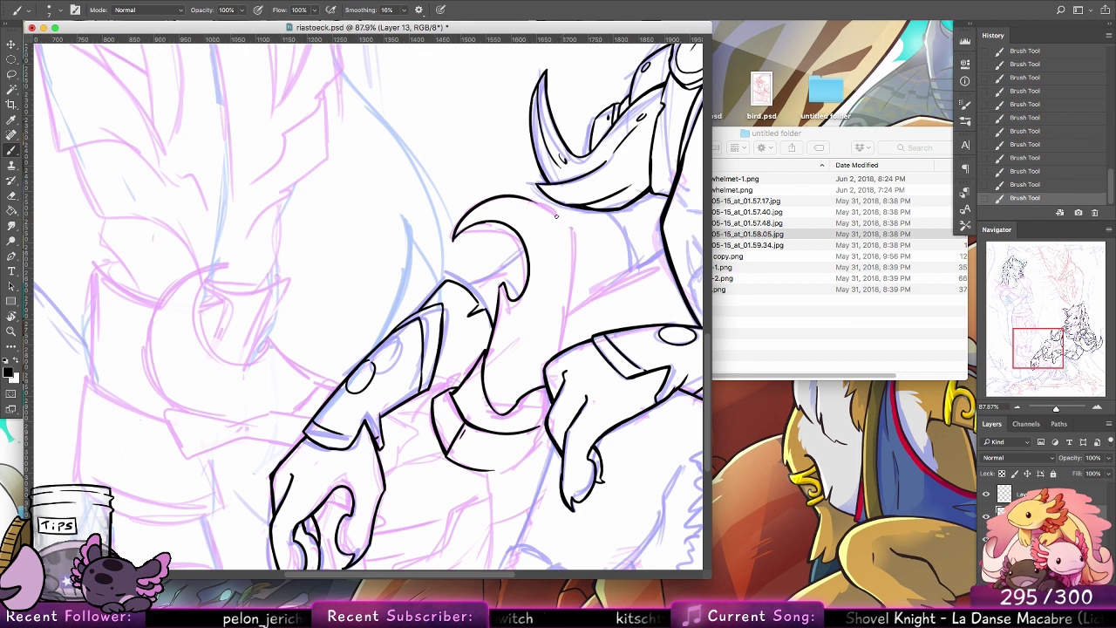
# Step: Ink the curled tail's outer edge from the hook's bend down toward the near bracer
pyautogui.moveTo(533, 204)
pyautogui.mouseDown()
pyautogui.moveTo(576, 234)
pyautogui.moveTo(580, 294)
pyautogui.mouseUp()
pyautogui.press('super+z')
pyautogui.press('super+z')
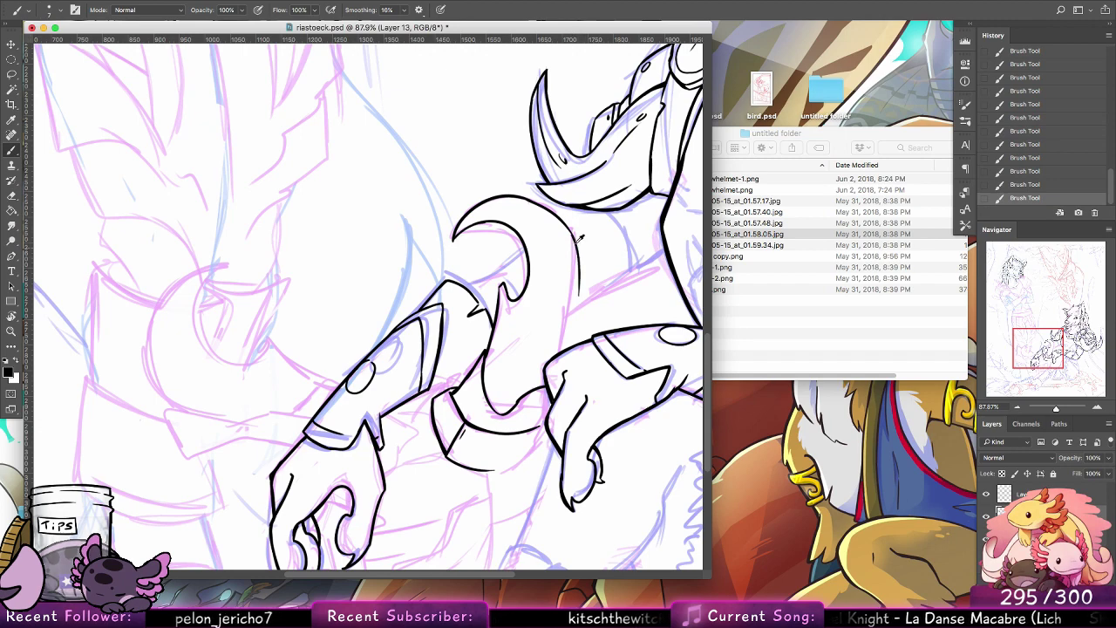
pyautogui.press('super+z')
pyautogui.moveTo(572, 230)
pyautogui.mouseDown()
pyautogui.moveTo(583, 295)
pyautogui.moveTo(576, 344)
pyautogui.mouseUp()
pyautogui.press('super+z')
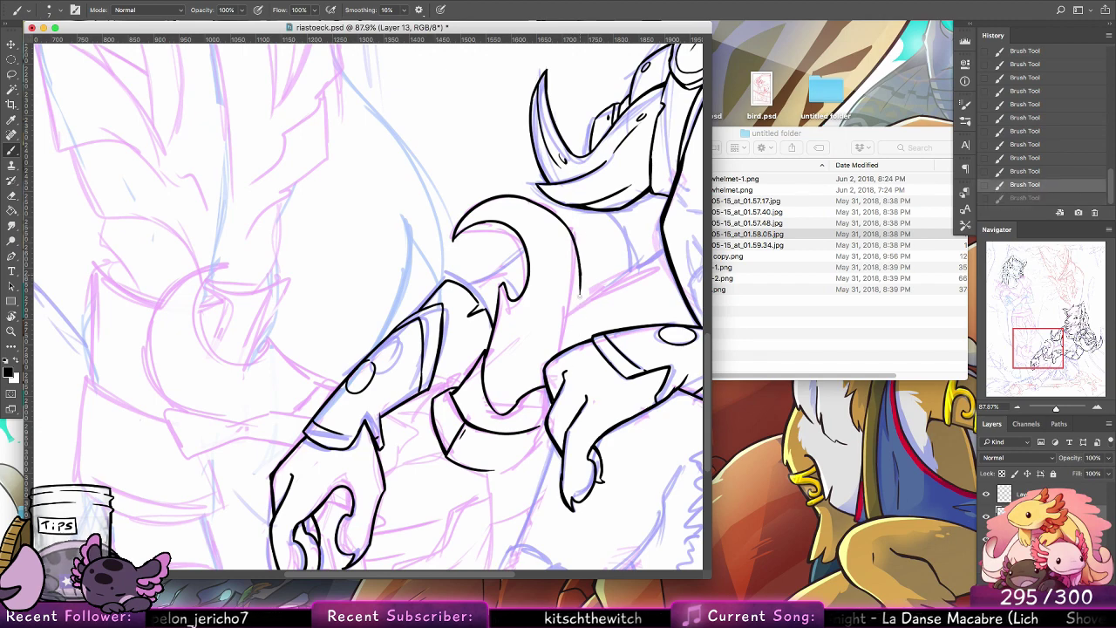
pyautogui.moveTo(580, 276); pyautogui.dragTo(573, 352)
pyautogui.press('super+z')
pyautogui.moveTo(577, 314); pyautogui.dragTo(573, 345)
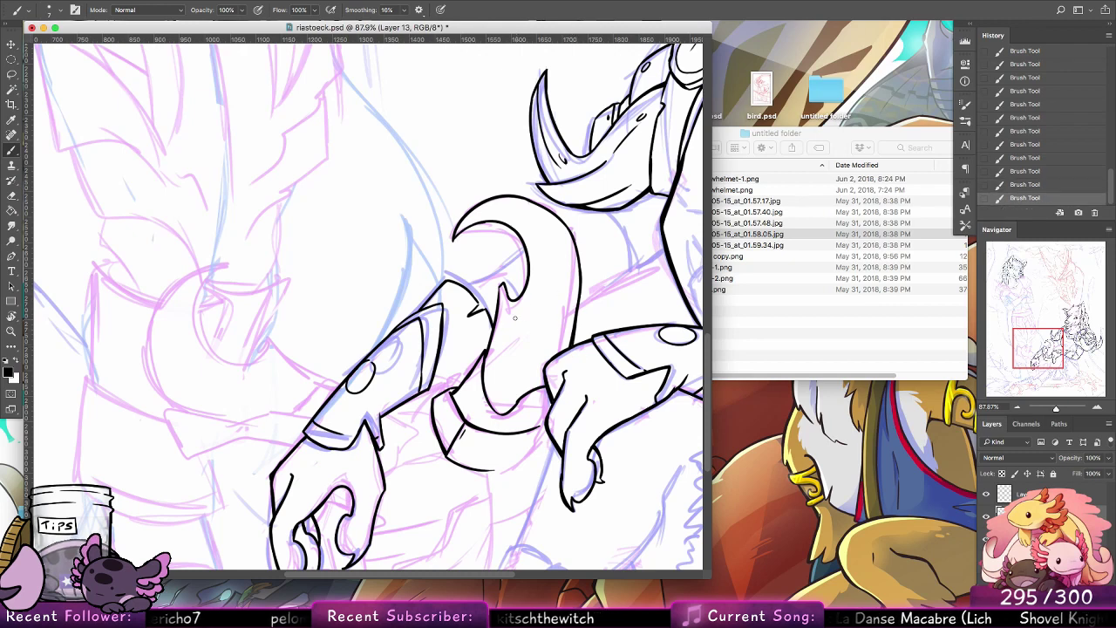
# Step: Add tapering crease lines below the curled tail's barb and a short accent line inside the hook's bend
pyautogui.moveTo(503, 283); pyautogui.dragTo(514, 336)
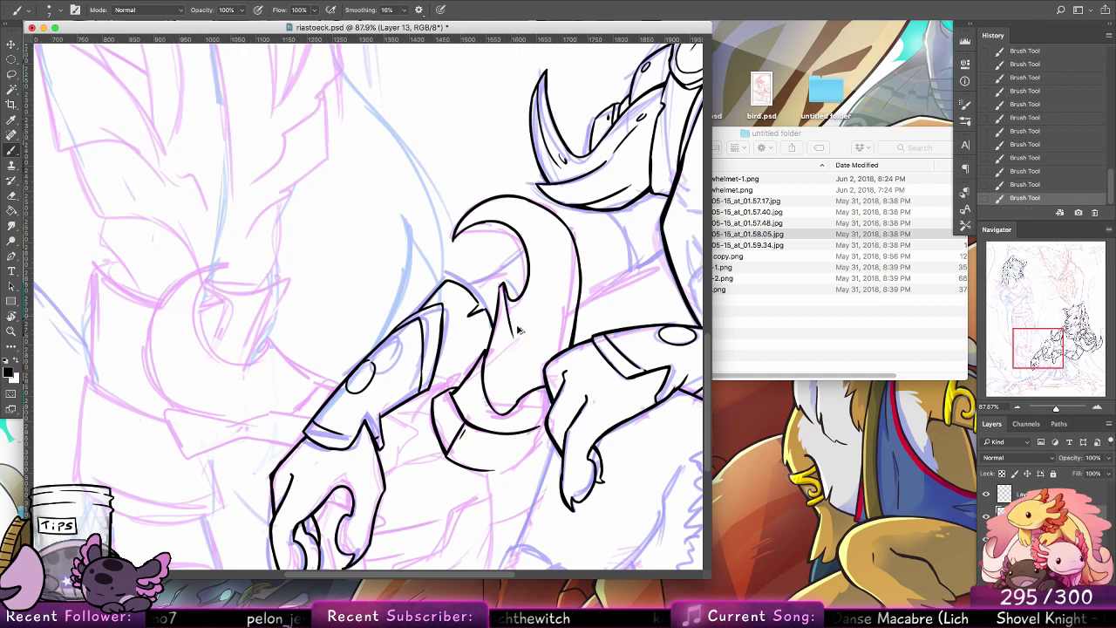
pyautogui.moveTo(536, 276); pyautogui.dragTo(523, 335)
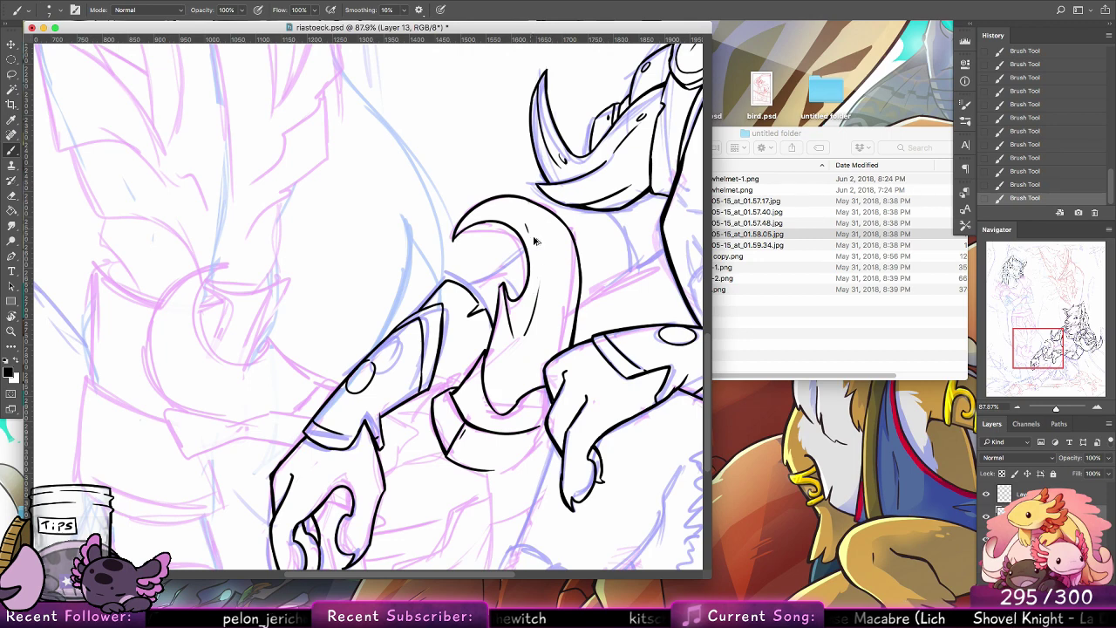
pyautogui.press('super+z')
pyautogui.moveTo(525, 225); pyautogui.dragTo(540, 286)
pyautogui.press('super+z')
pyautogui.press('super+alt+z')
pyautogui.moveTo(525, 224); pyautogui.dragTo(541, 274)
pyautogui.press('super+z')
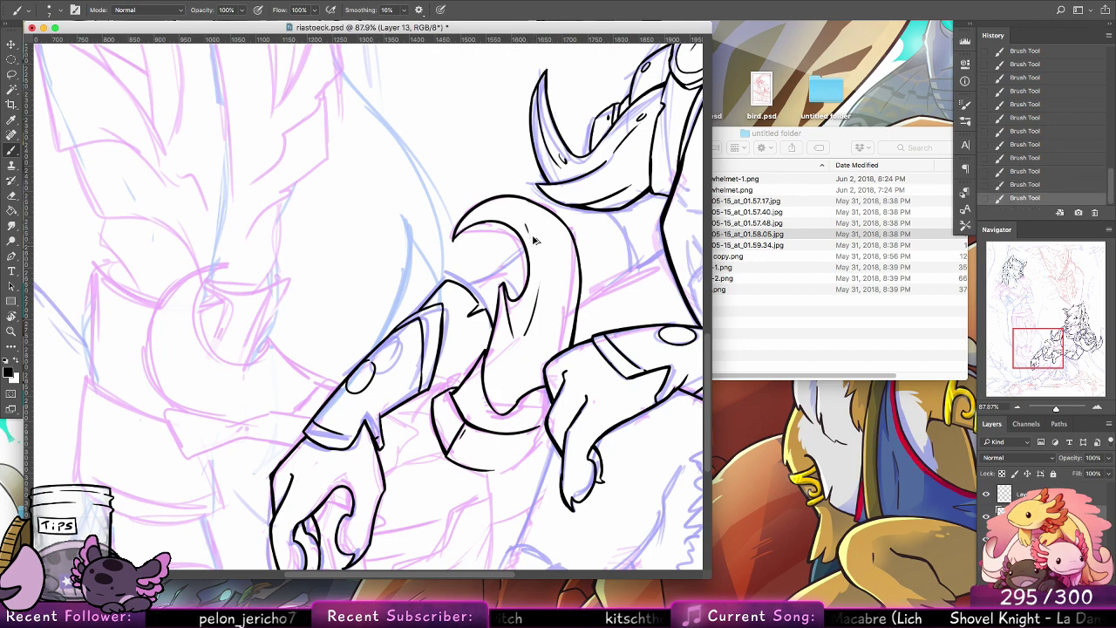
# Step: Add the small oval and dot markings inside the tail's bend and lengthen the crease down its stem
pyautogui.press('super+alt+z')
pyautogui.press('super+alt+z')
pyautogui.moveTo(523, 226); pyautogui.dragTo(541, 260)
pyautogui.press('super+z')
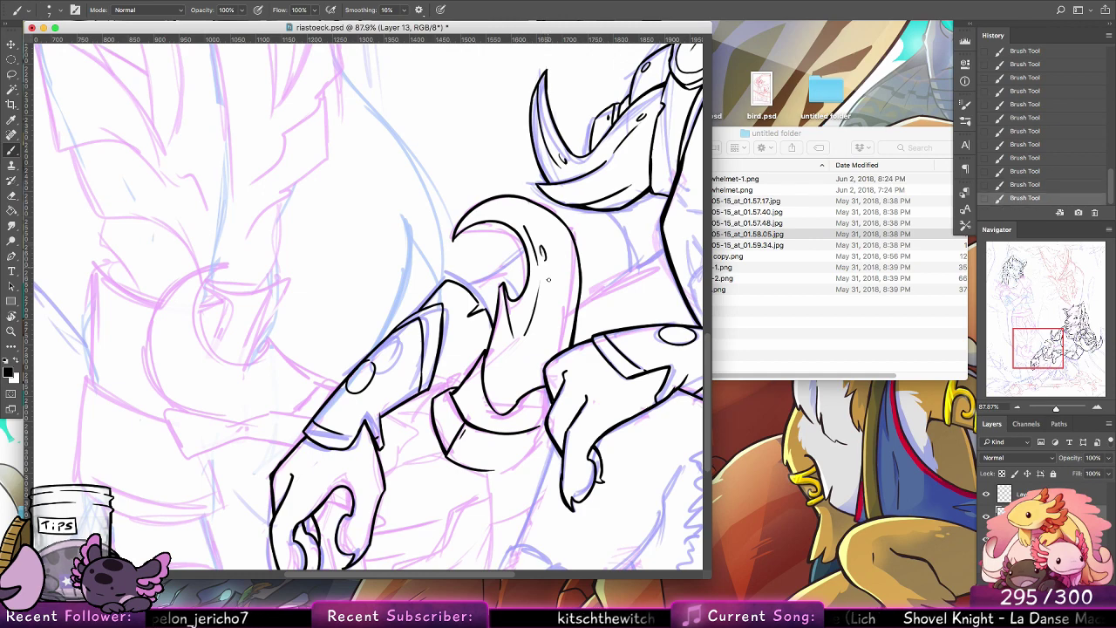
pyautogui.moveTo(547, 357)
pyautogui.mouseDown()
pyautogui.moveTo(580, 258)
pyautogui.moveTo(547, 252)
pyautogui.moveTo(535, 284)
pyautogui.mouseUp()
pyautogui.press('super+z')
pyautogui.press('super+z')
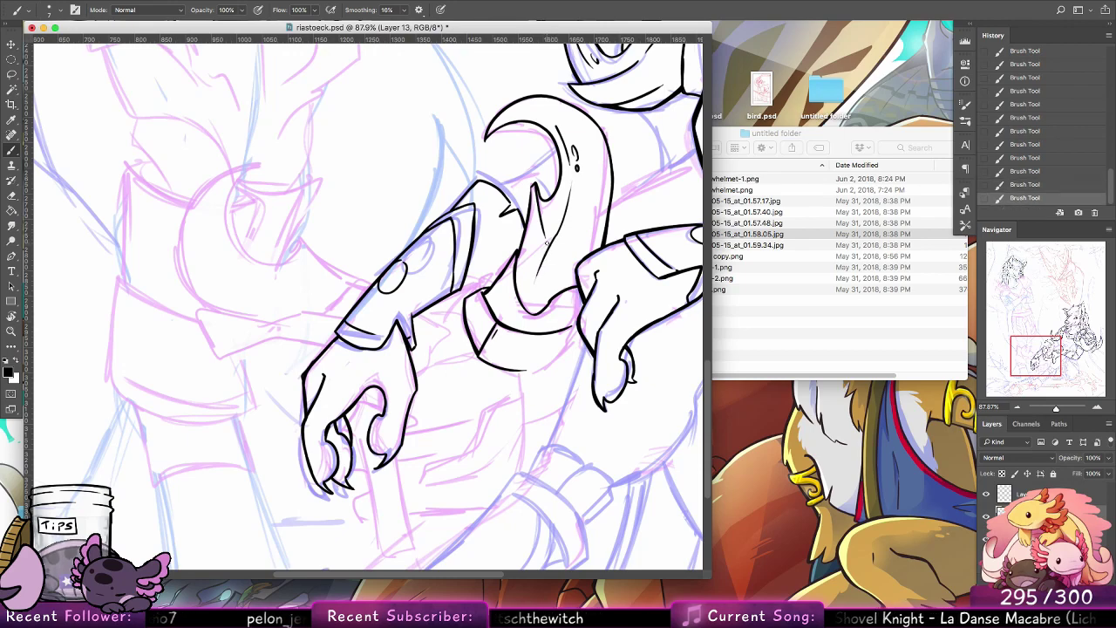
# Step: Ink the jagged point and the band's lower edge behind the far wrist, plus the small shapes within the hand's grip
pyautogui.moveTo(440, 357)
pyautogui.mouseDown()
pyautogui.moveTo(536, 351)
pyautogui.moveTo(529, 411)
pyautogui.moveTo(541, 405)
pyautogui.moveTo(513, 345)
pyautogui.moveTo(565, 328)
pyautogui.moveTo(504, 355)
pyautogui.moveTo(520, 313)
pyautogui.moveTo(537, 313)
pyautogui.moveTo(507, 296)
pyautogui.mouseUp()
pyautogui.press('super+z')
pyautogui.press('super+z')
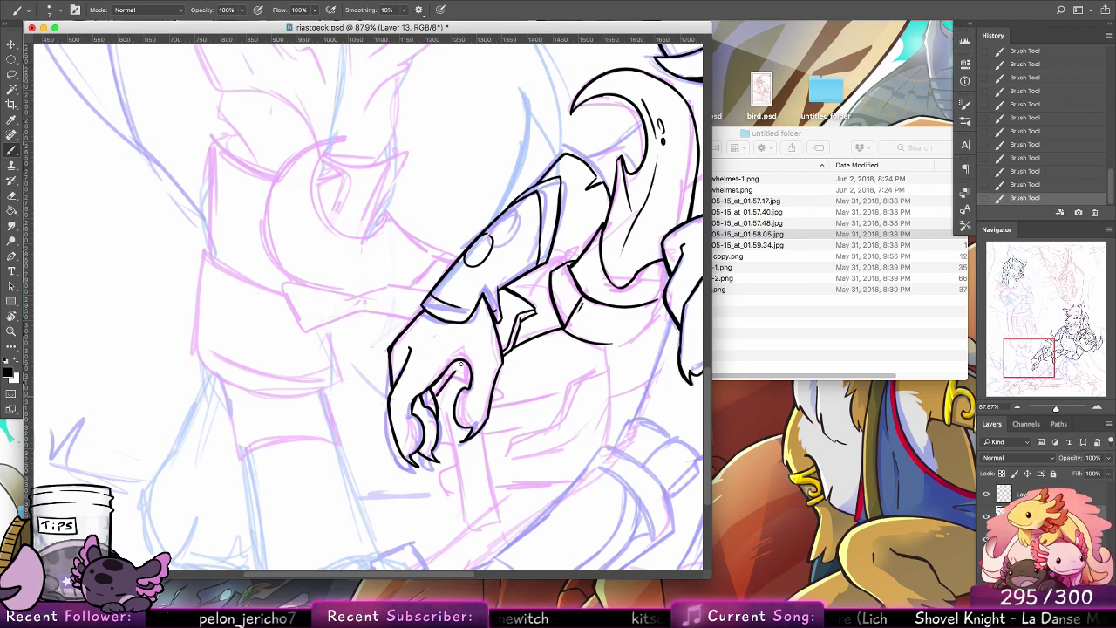
pyautogui.moveTo(454, 364)
pyautogui.mouseDown()
pyautogui.moveTo(436, 396)
pyautogui.moveTo(454, 375)
pyautogui.moveTo(471, 384)
pyautogui.mouseUp()
pyautogui.press('super+z')
pyautogui.press('super+z')
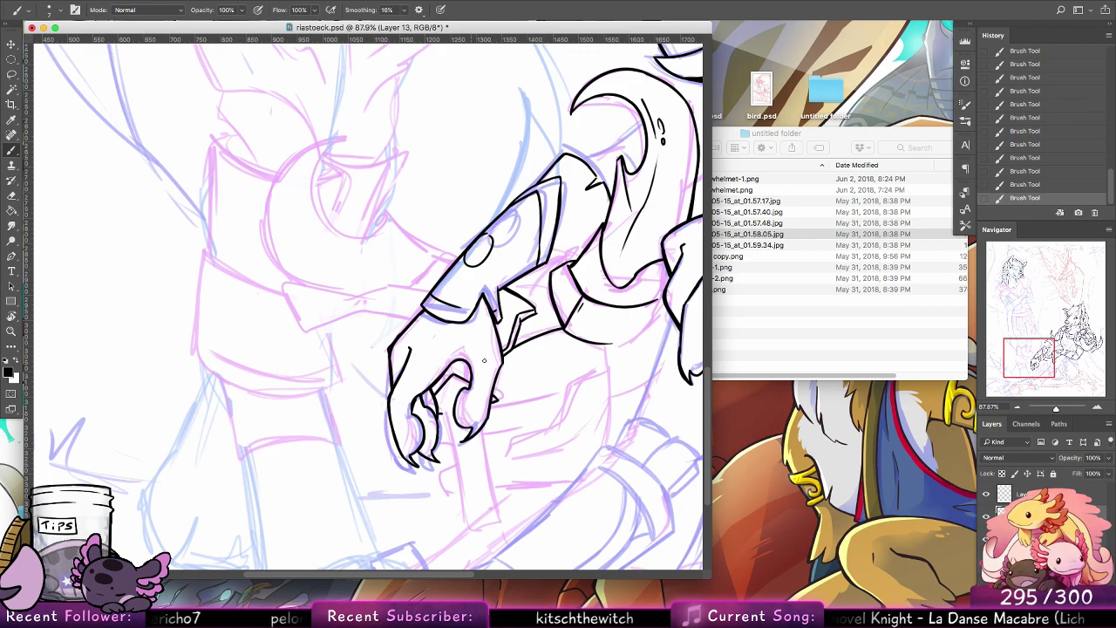
# Step: Ink the two long edges of the narrow shaft extending below the far hand
pyautogui.scroll(-3, 484, 360)
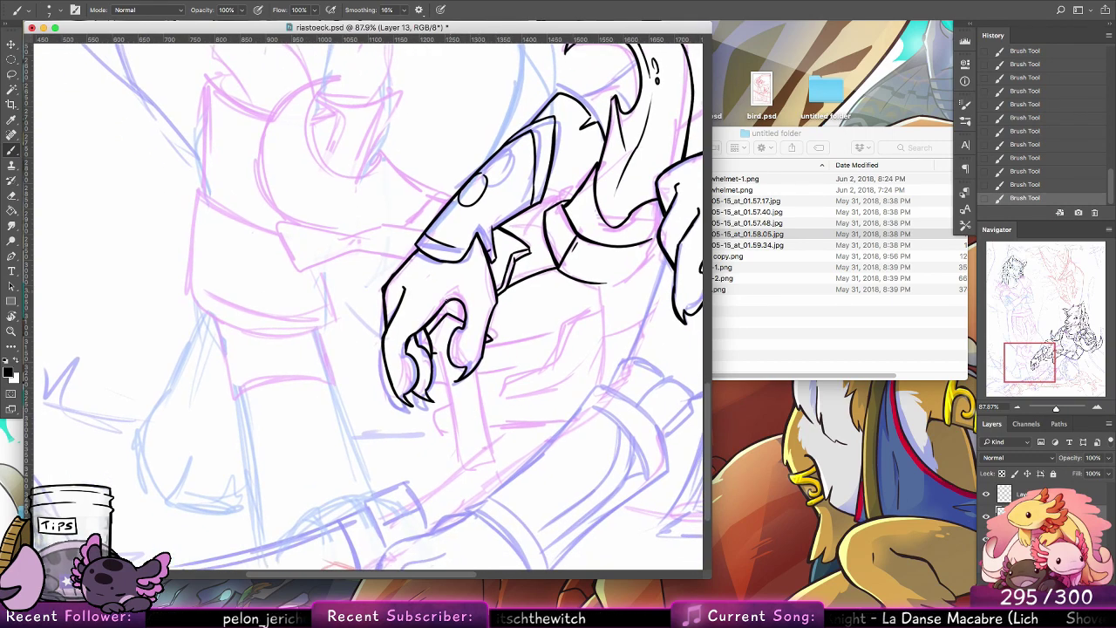
pyautogui.moveTo(438, 354); pyautogui.dragTo(460, 461)
pyautogui.moveTo(473, 375); pyautogui.dragTo(480, 422)
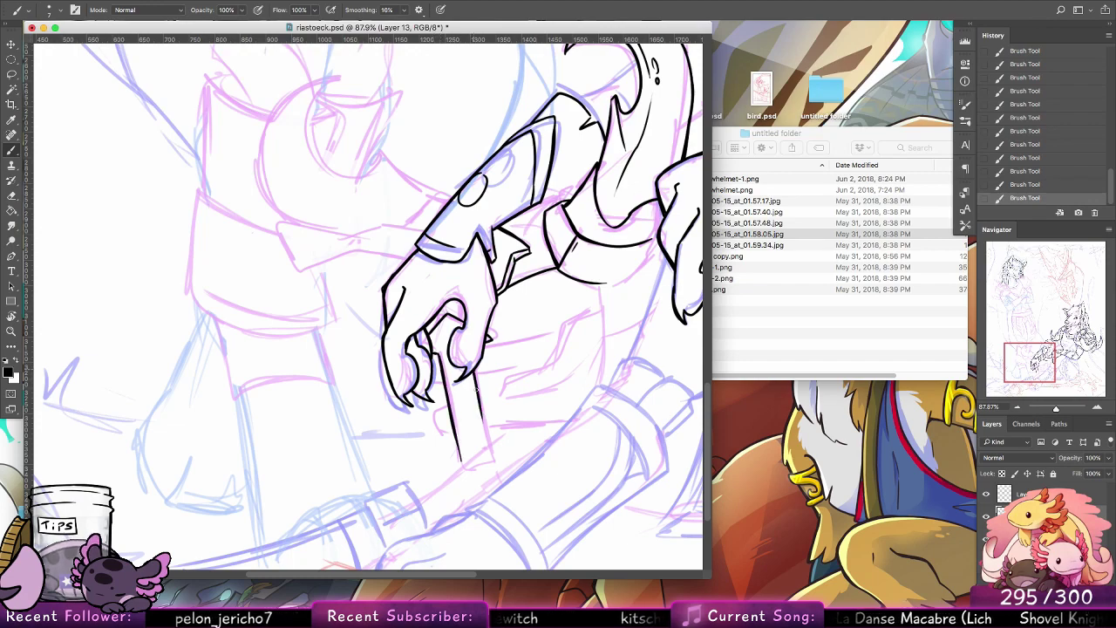
pyautogui.moveTo(474, 371); pyautogui.dragTo(489, 450)
pyautogui.moveTo(557, 410)
pyautogui.mouseDown()
pyautogui.moveTo(584, 466)
pyautogui.moveTo(508, 392)
pyautogui.moveTo(519, 484)
pyautogui.mouseUp()
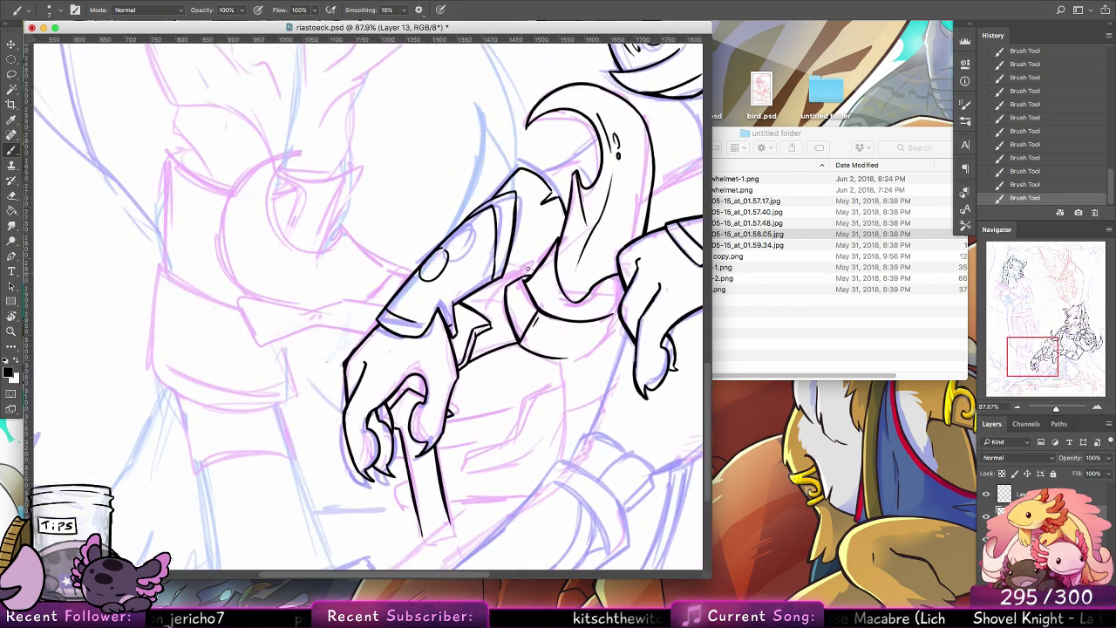
# Step: Ink the curved band's upper edge between the far bracer and the base of the curled tail
pyautogui.moveTo(504, 278); pyautogui.dragTo(533, 271)
pyautogui.press('super+z')
pyautogui.press('alt+super+z')
pyautogui.press('alt+super+z')
# Step: Close the shaft's lower end below the far hand and ink the short curve running from it toward the body
pyautogui.moveTo(518, 408)
pyautogui.mouseDown()
pyautogui.moveTo(539, 322)
pyautogui.moveTo(570, 277)
pyautogui.moveTo(607, 297)
pyautogui.mouseUp()
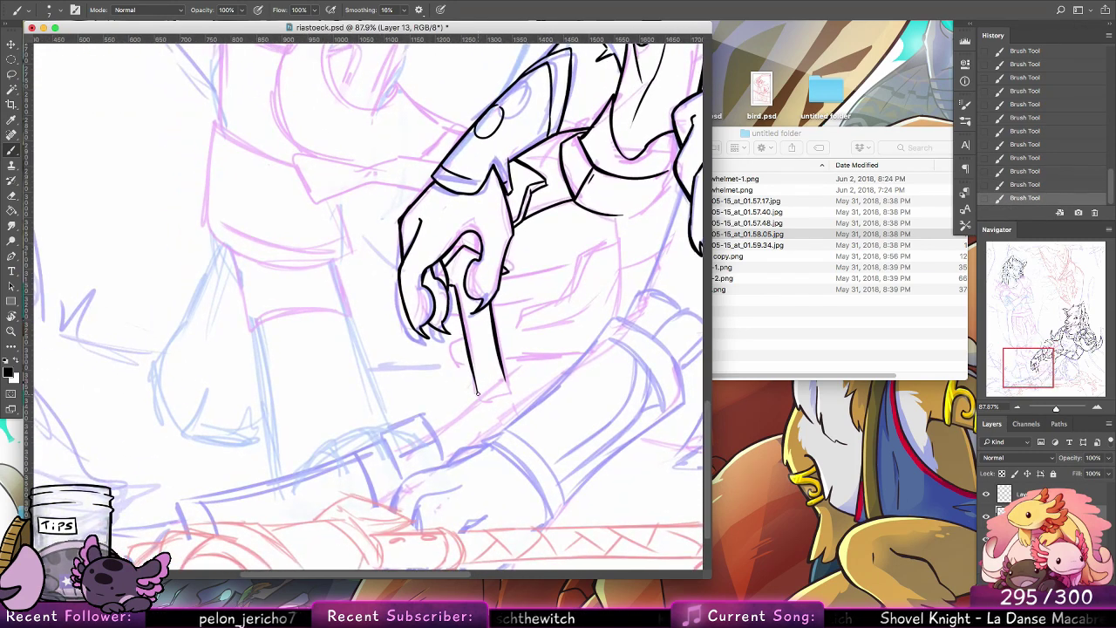
pyautogui.moveTo(478, 395)
pyautogui.mouseDown()
pyautogui.moveTo(508, 390)
pyautogui.moveTo(503, 369)
pyautogui.moveTo(559, 355)
pyautogui.mouseUp()
pyautogui.press('super+z')
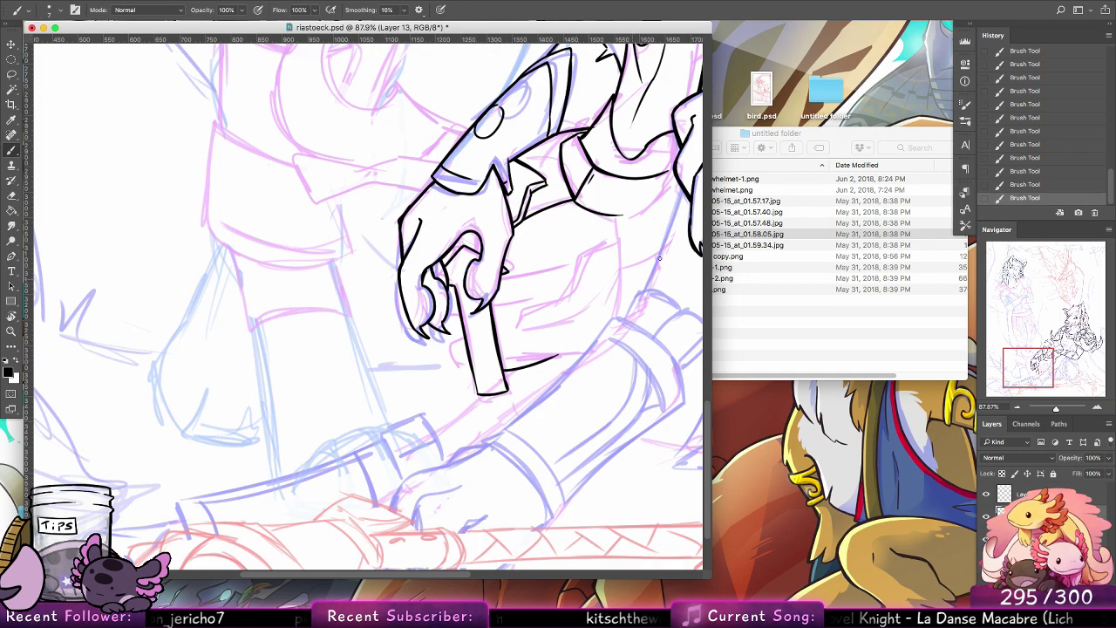
# Step: Preview the character reference image ss_2018-05-15_at_01.58.05.jpg to examine the armour and weapon
pyautogui.click(750, 234)
pyautogui.press('space')
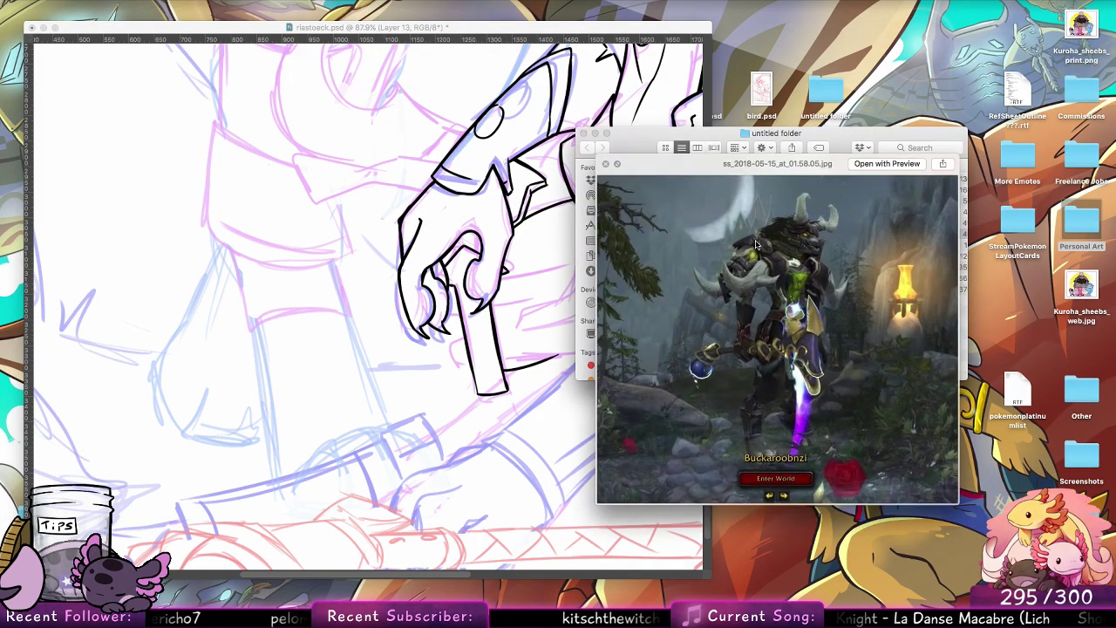
pyautogui.press('space')
pyautogui.press('space')
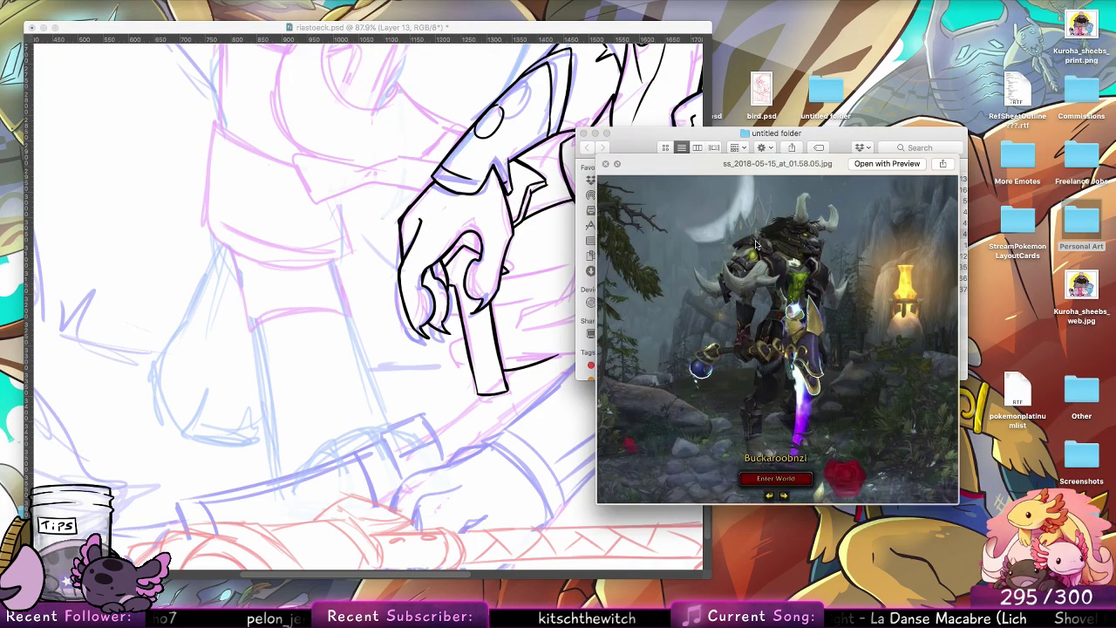
# Step: Bring up the previous reference screenshot, then ink the curved lower edge of the banded piece behind the gripping hand in riastoeck.psd
pyautogui.press('Up')
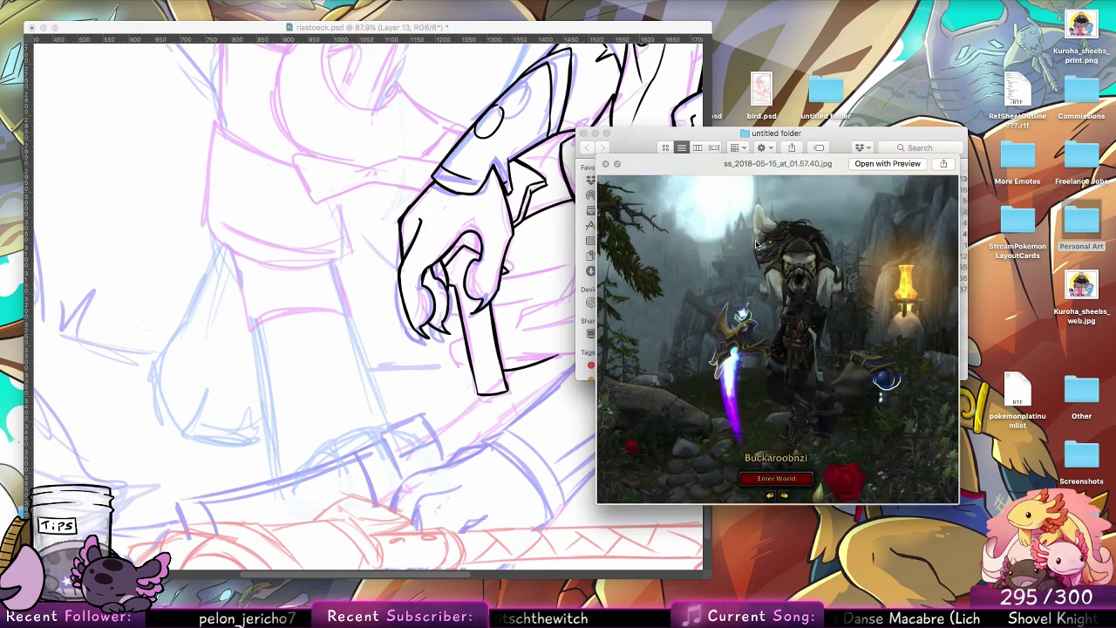
pyautogui.click(529, 311)
pyautogui.moveTo(500, 355); pyautogui.dragTo(570, 330)
pyautogui.press('super+z')
pyautogui.press('super+z')
pyautogui.moveTo(500, 347)
pyautogui.mouseDown()
pyautogui.moveTo(614, 295)
pyautogui.moveTo(502, 347)
pyautogui.moveTo(614, 300)
pyautogui.mouseUp()
pyautogui.press('super+z')
pyautogui.hotkey('ctrl', 'z')
pyautogui.hotkey('ctrl', 'z')
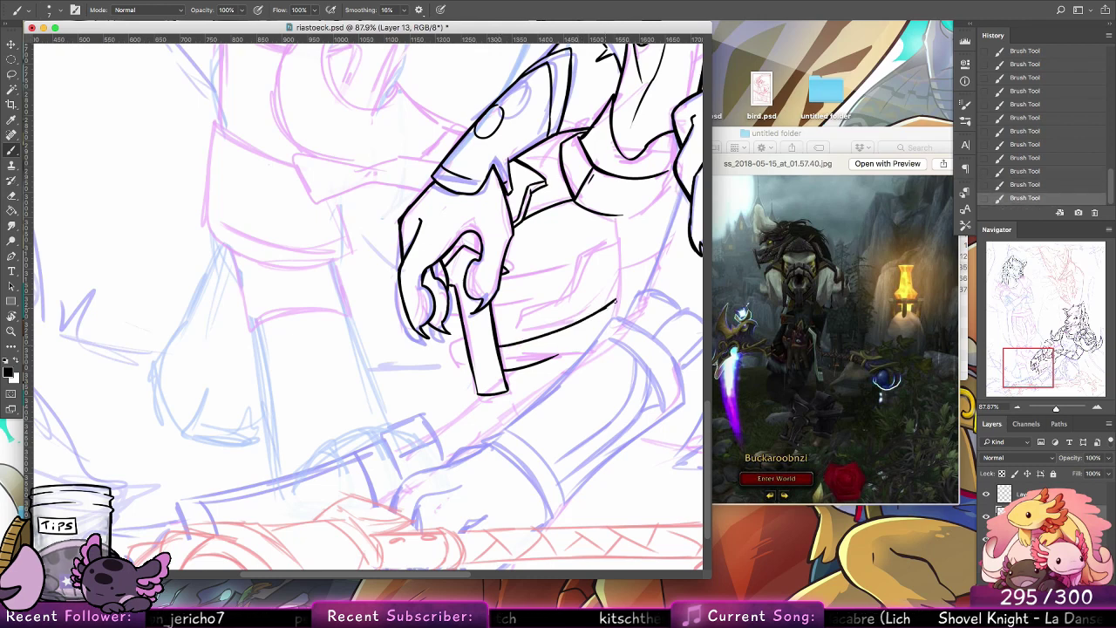
# Step: Ink the stepped panel line and the straight vertical outer edge of the banded piece beside the gripping hand
pyautogui.moveTo(518, 344)
pyautogui.mouseDown()
pyautogui.moveTo(523, 313)
pyautogui.moveTo(516, 344)
pyautogui.moveTo(523, 316)
pyautogui.moveTo(571, 299)
pyautogui.moveTo(522, 314)
pyautogui.moveTo(575, 294)
pyautogui.moveTo(615, 241)
pyautogui.moveTo(616, 267)
pyautogui.mouseUp()
pyautogui.press('super+z')
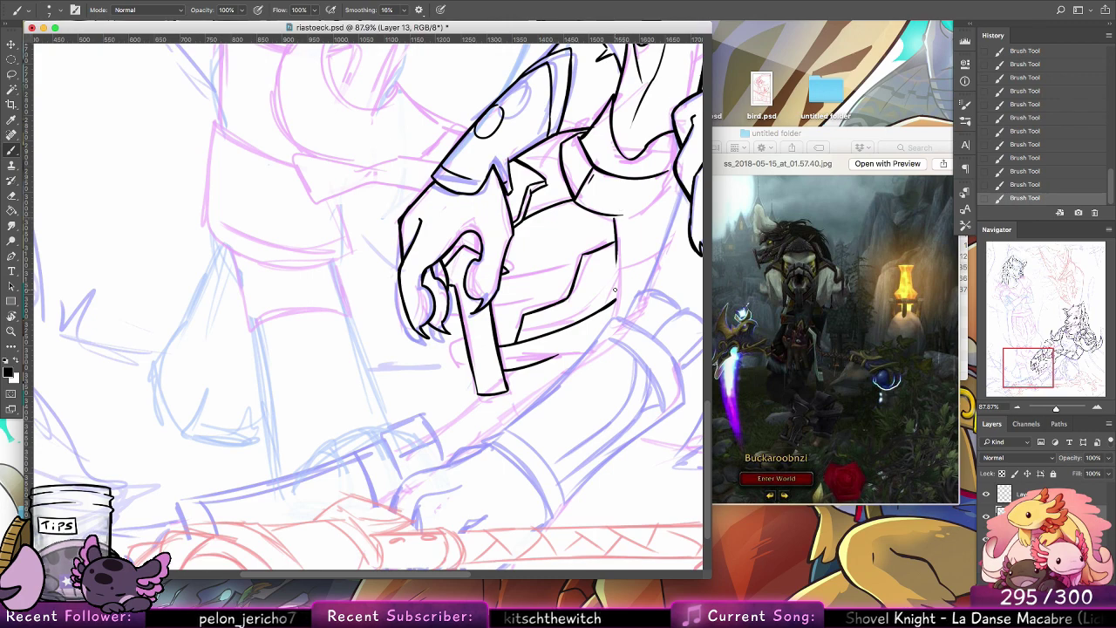
pyautogui.press('super+z')
pyautogui.moveTo(615, 216); pyautogui.dragTo(617, 309)
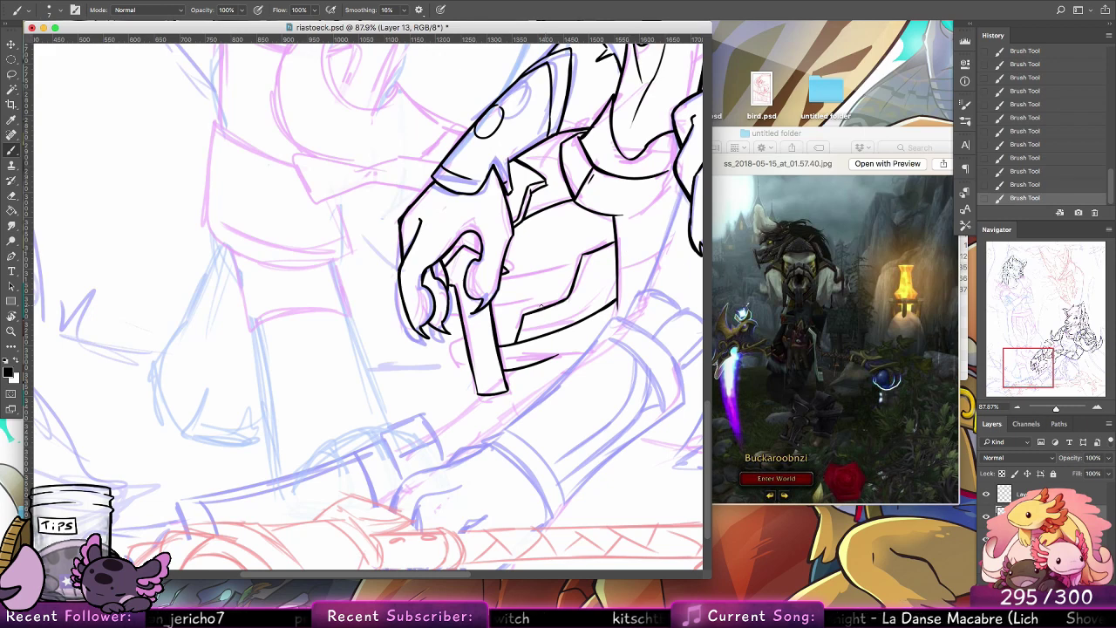
# Step: Ink a parallel inner line along the stepped panel edge to give it thickness
pyautogui.moveTo(516, 315)
pyautogui.mouseDown()
pyautogui.moveTo(528, 312)
pyautogui.moveTo(509, 341)
pyautogui.moveTo(524, 305)
pyautogui.moveTo(517, 315)
pyautogui.mouseUp()
pyautogui.press('super+z')
pyautogui.hotkey('ctrl', 'z')
pyautogui.hotkey('ctrl', 'z')
pyautogui.press('super+z')
pyautogui.press('super+z')
pyautogui.press('super+z')
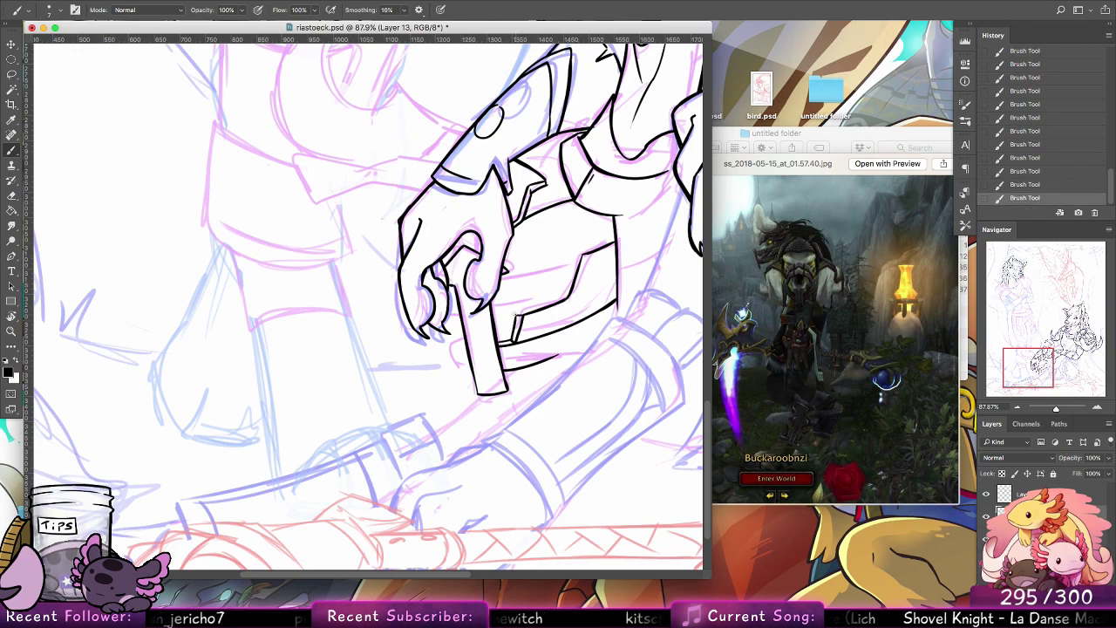
pyautogui.moveTo(515, 315)
pyautogui.mouseDown()
pyautogui.moveTo(553, 299)
pyautogui.moveTo(524, 323)
pyautogui.moveTo(564, 295)
pyautogui.moveTo(573, 255)
pyautogui.mouseUp()
pyautogui.press('super+z')
pyautogui.press('super+z')
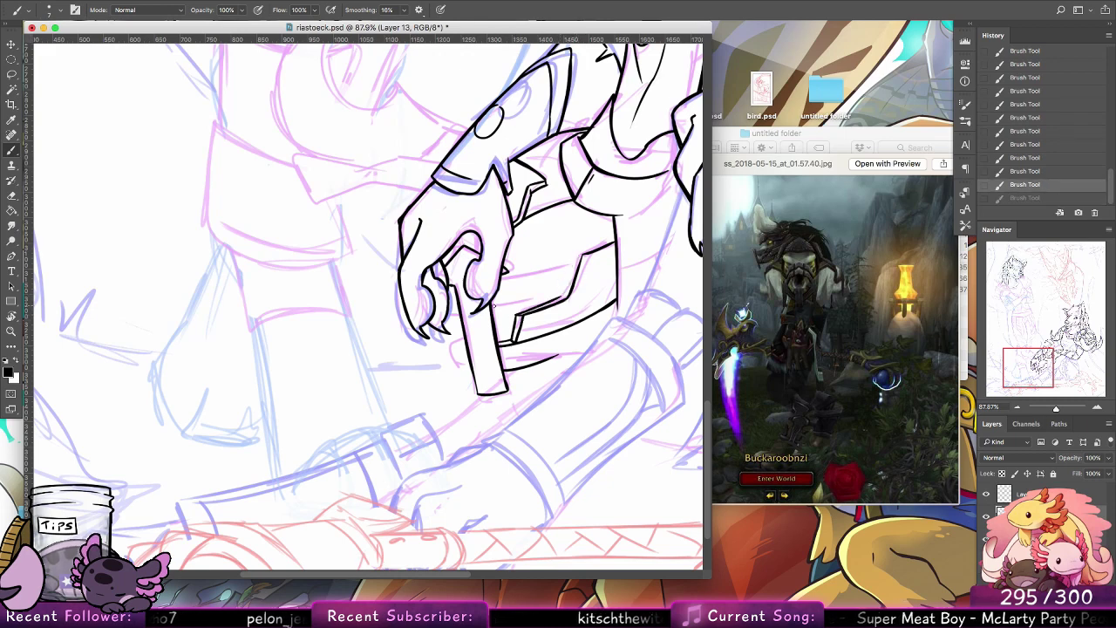
# Step: Ink the slanted slat lines running from the gripping hand to the stepped panel edge
pyautogui.moveTo(493, 307); pyautogui.dragTo(566, 290)
pyautogui.press('super+z')
pyautogui.moveTo(493, 309); pyautogui.dragTo(572, 286)
pyautogui.press('super+z')
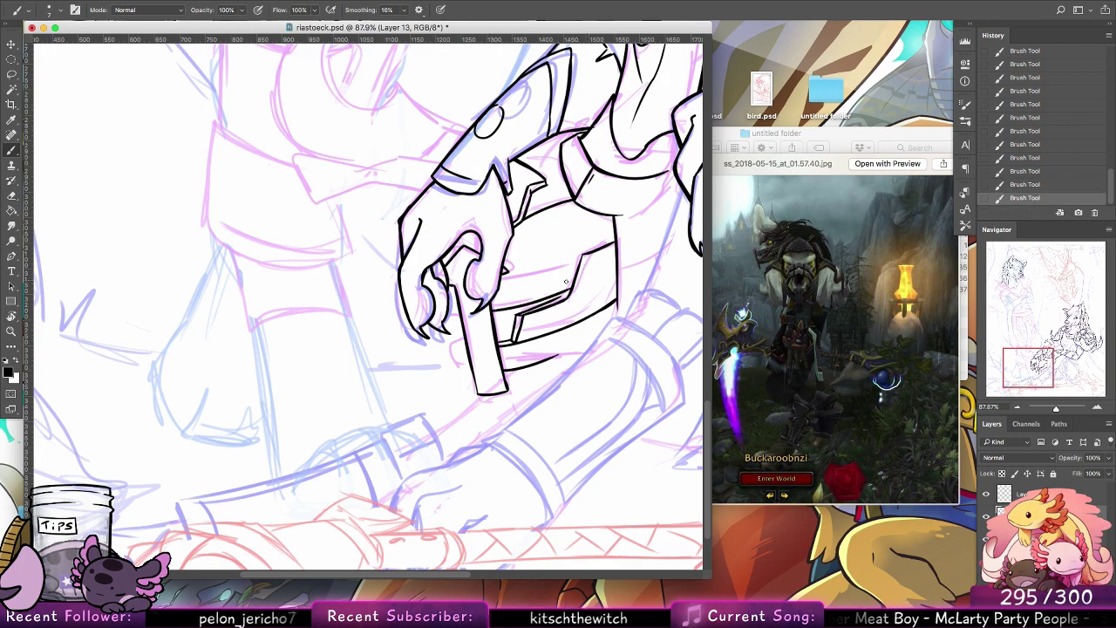
pyautogui.moveTo(497, 285); pyautogui.dragTo(579, 257)
pyautogui.press('super+z')
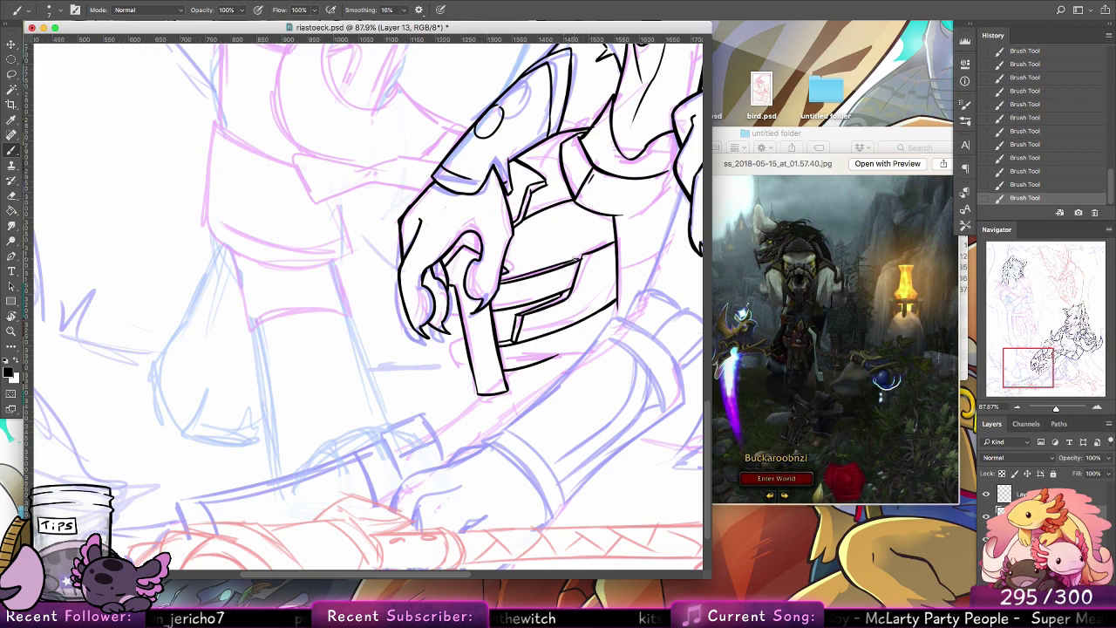
# Step: Add thickness lines to the upper ledge of the banded piece and refine its lower rim
pyautogui.moveTo(580, 255); pyautogui.dragTo(611, 241)
pyautogui.press('super+z')
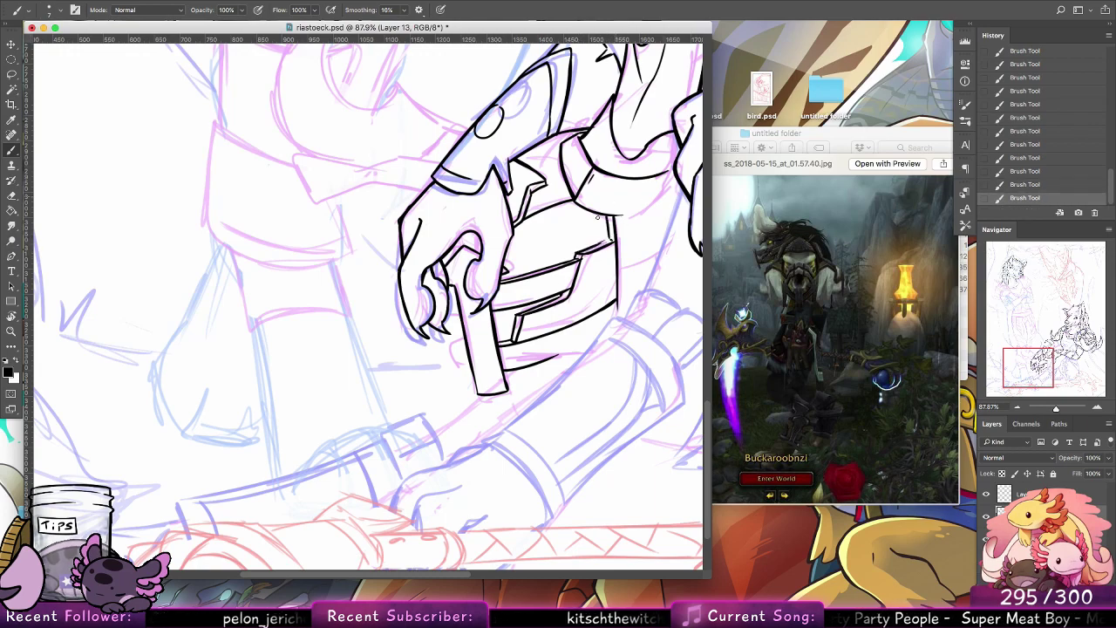
pyautogui.moveTo(550, 358); pyautogui.dragTo(596, 338)
pyautogui.press('super+z')
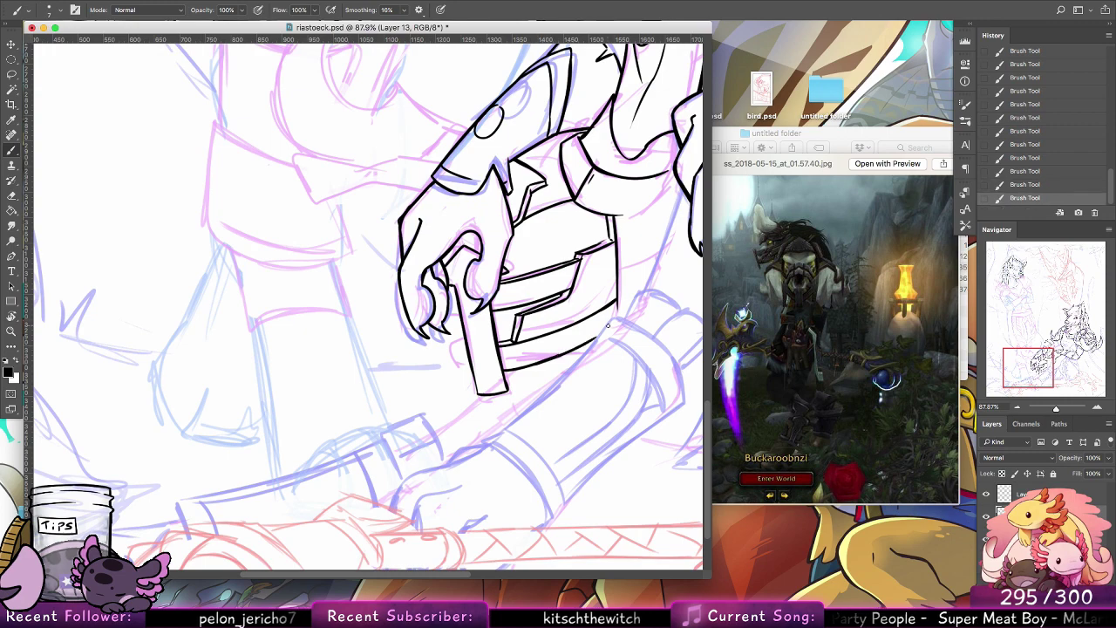
# Step: Ink the rounded end of the banded piece on the far side of the handle, below the claws
pyautogui.hscroll(-3, 616, 305)
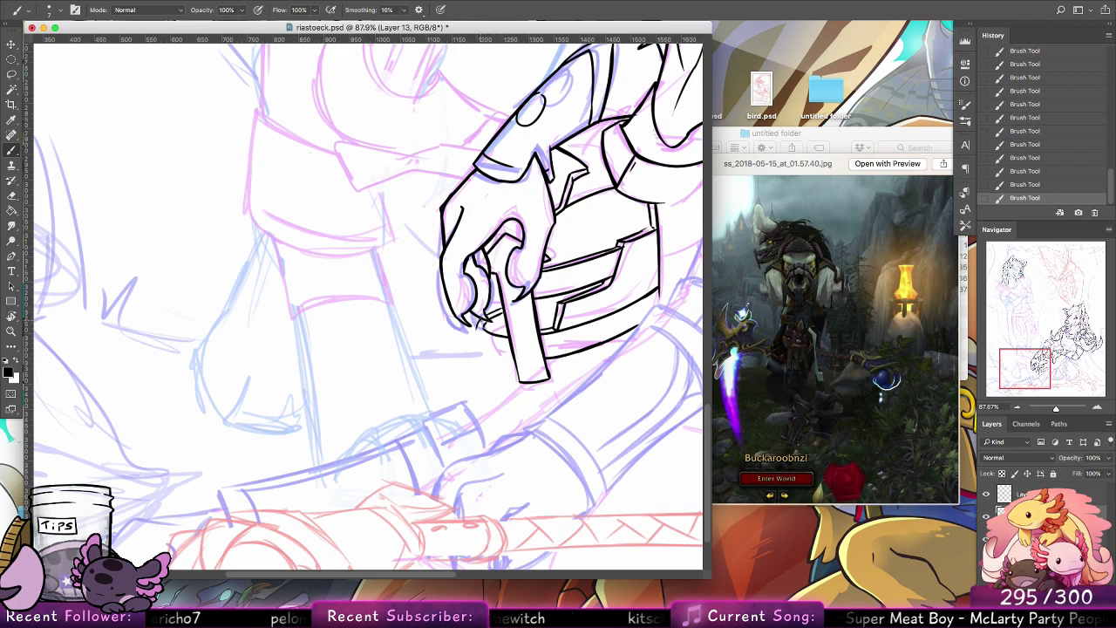
pyautogui.moveTo(477, 329)
pyautogui.mouseDown()
pyautogui.moveTo(486, 354)
pyautogui.moveTo(509, 361)
pyautogui.mouseUp()
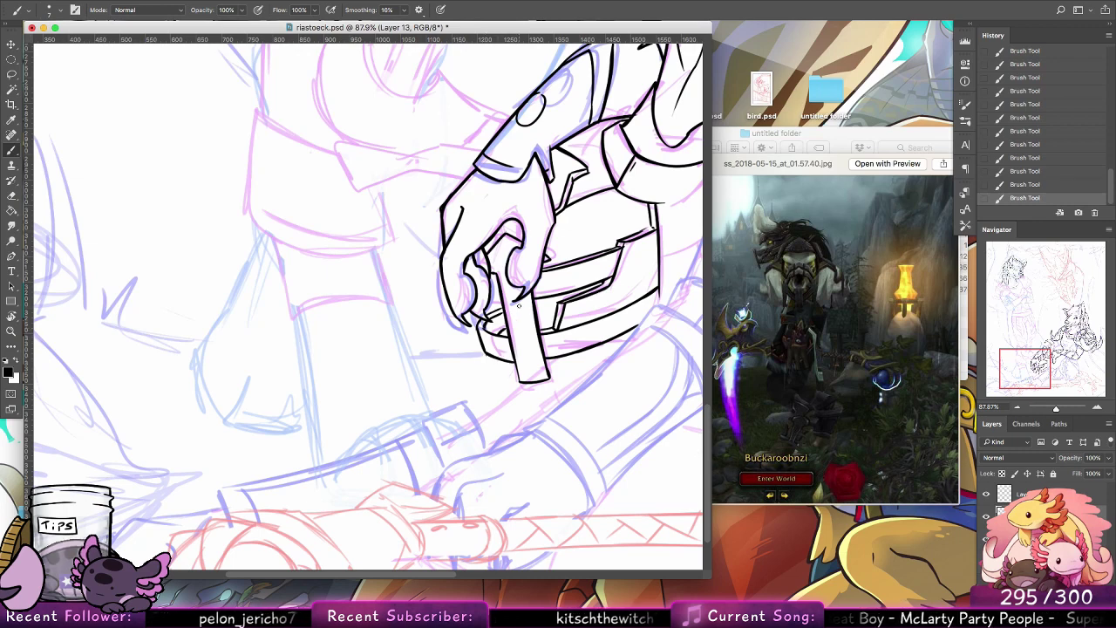
pyautogui.moveTo(518, 308)
pyautogui.mouseDown()
pyautogui.moveTo(503, 331)
pyautogui.moveTo(491, 305)
pyautogui.mouseUp()
pyautogui.press('super+z')
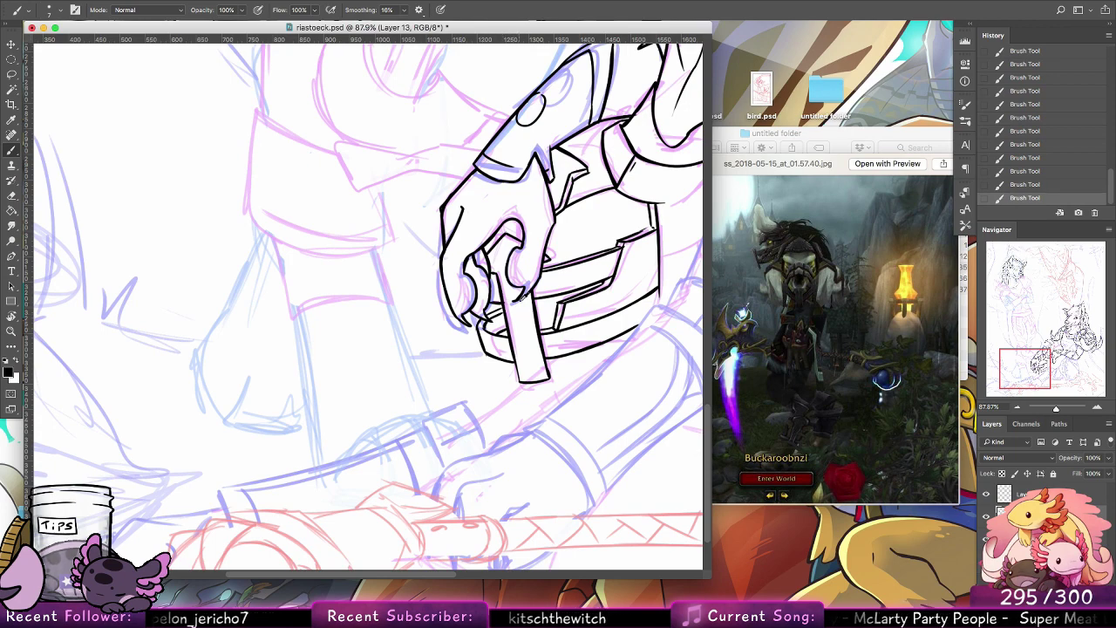
pyautogui.hotkey('ctrl', 'z')
# Step: Ink the short contour lines at the outer side of the cuff beneath the curved horn
pyautogui.moveTo(641, 260); pyautogui.dragTo(579, 309)
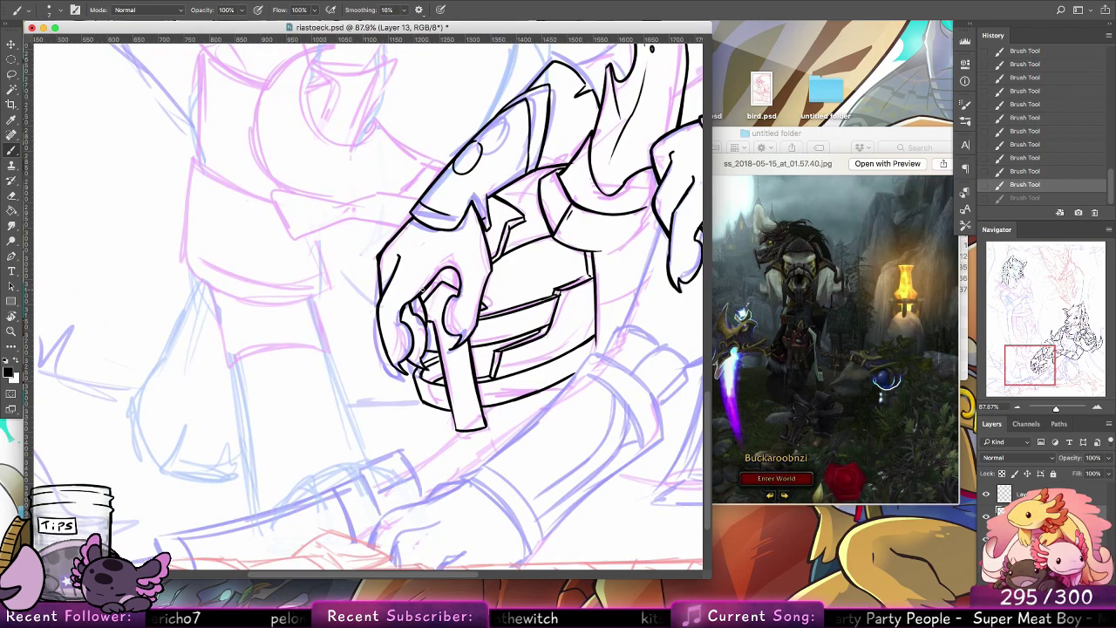
pyautogui.moveTo(645, 222); pyautogui.dragTo(625, 246)
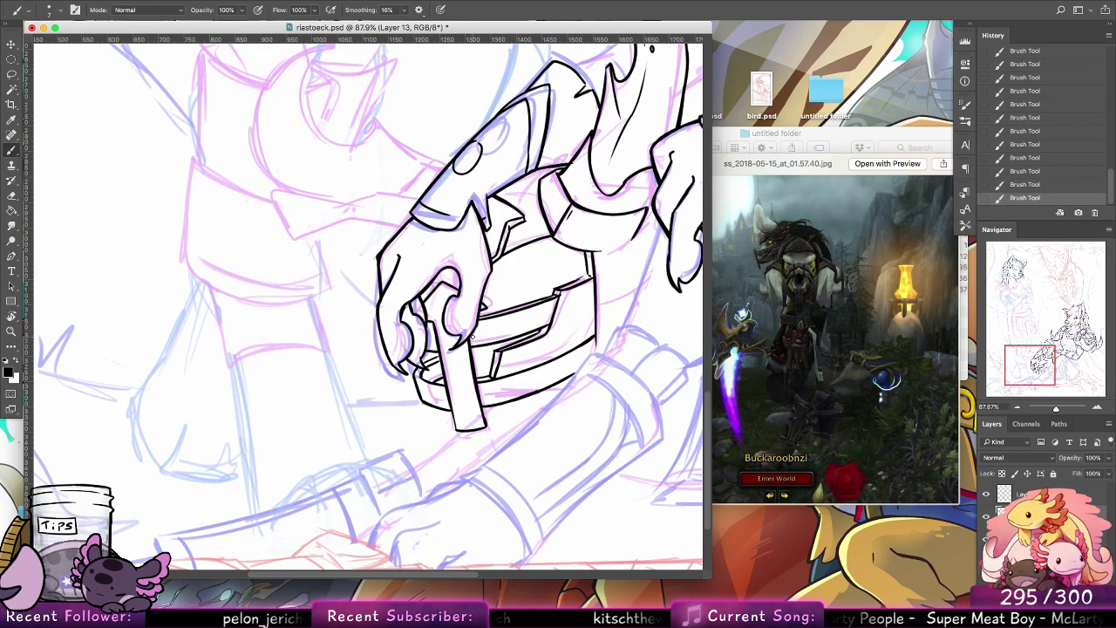
pyautogui.moveTo(656, 177)
pyautogui.mouseDown()
pyautogui.moveTo(641, 211)
pyautogui.moveTo(649, 256)
pyautogui.mouseUp()
# Step: Ink the inner curve of the crescent-shaped horn beside the forearm and its notched edge leading to the arm
pyautogui.scroll(5, 502, 302)
pyautogui.hscroll(-3, 503, 302)
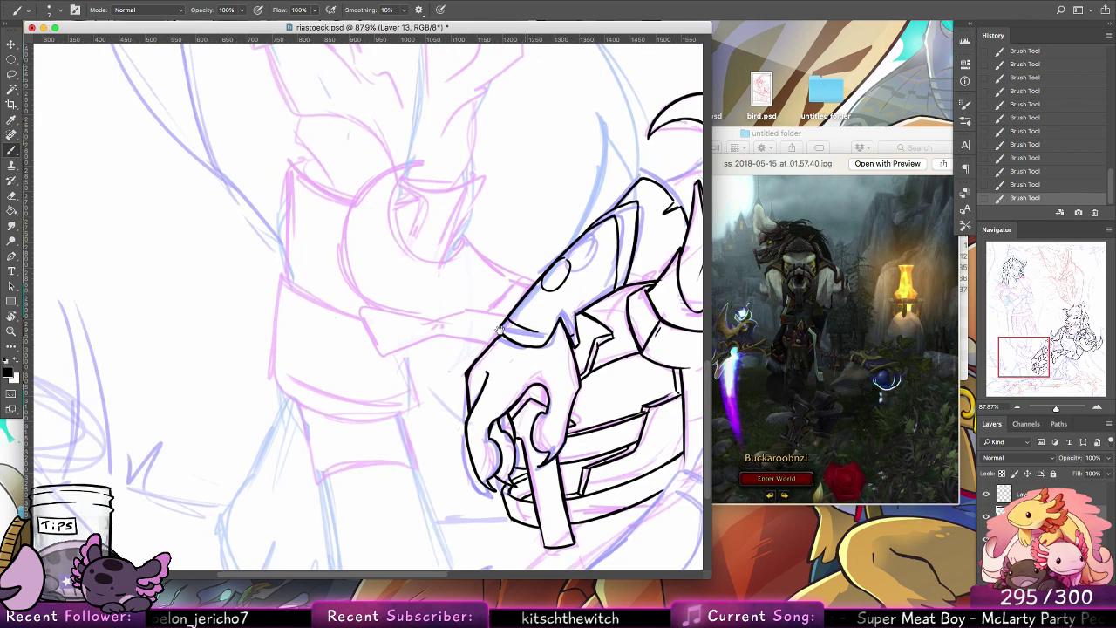
pyautogui.hscroll(3, 454, 298)
pyautogui.moveTo(446, 333)
pyautogui.mouseDown()
pyautogui.moveTo(392, 275)
pyautogui.moveTo(375, 294)
pyautogui.moveTo(318, 227)
pyautogui.moveTo(341, 209)
pyautogui.moveTo(268, 255)
pyautogui.mouseUp()
pyautogui.press('super+z')
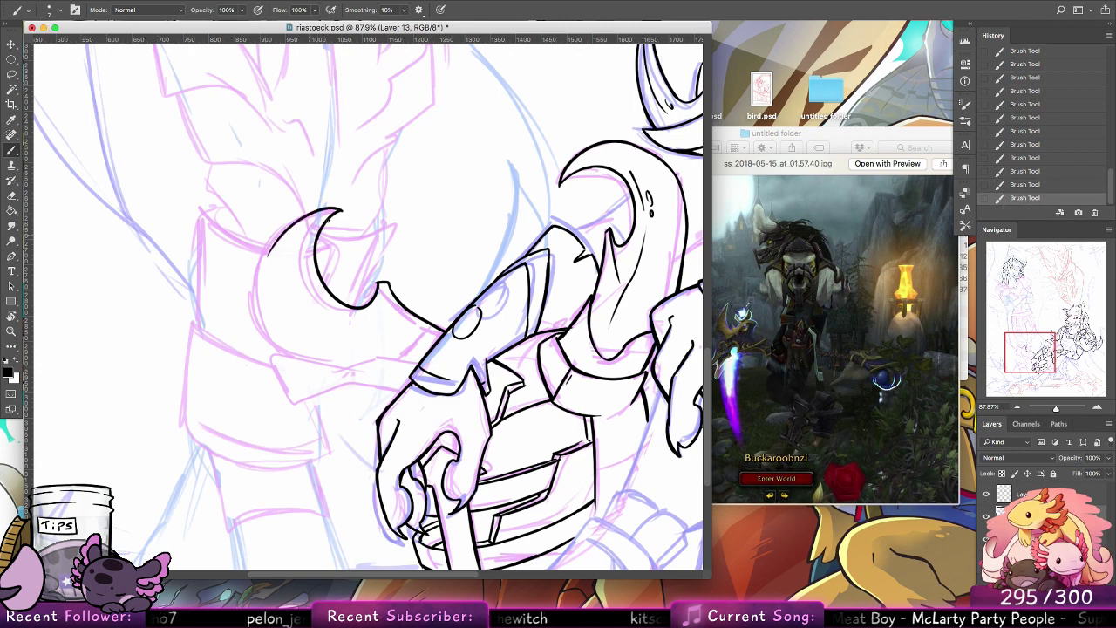
pyautogui.hotkey('ctrl', 'z')
# Step: Ink the outer curve of the crescent-shaped horn from its tip around to its underside
pyautogui.moveTo(340, 210)
pyautogui.mouseDown()
pyautogui.moveTo(259, 277)
pyautogui.moveTo(277, 342)
pyautogui.mouseUp()
pyautogui.moveTo(259, 276); pyautogui.dragTo(307, 358)
pyautogui.press('super+z')
pyautogui.moveTo(259, 301); pyautogui.dragTo(337, 361)
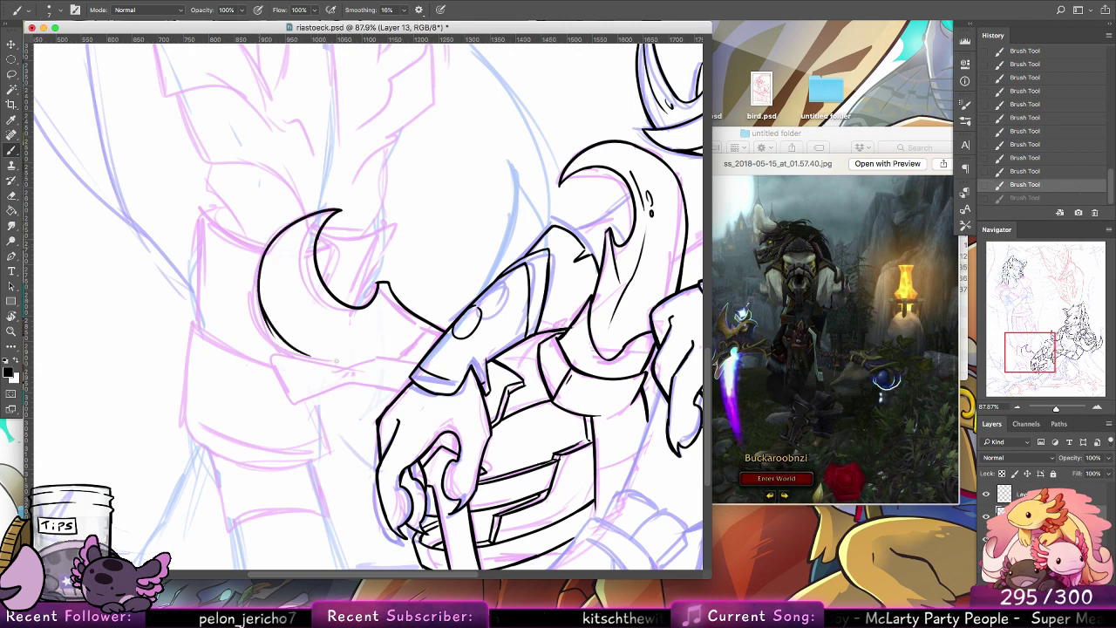
pyautogui.press('super+z')
pyautogui.moveTo(260, 293)
pyautogui.mouseDown()
pyautogui.moveTo(303, 356)
pyautogui.moveTo(326, 360)
pyautogui.mouseUp()
pyautogui.moveTo(269, 334); pyautogui.dragTo(344, 364)
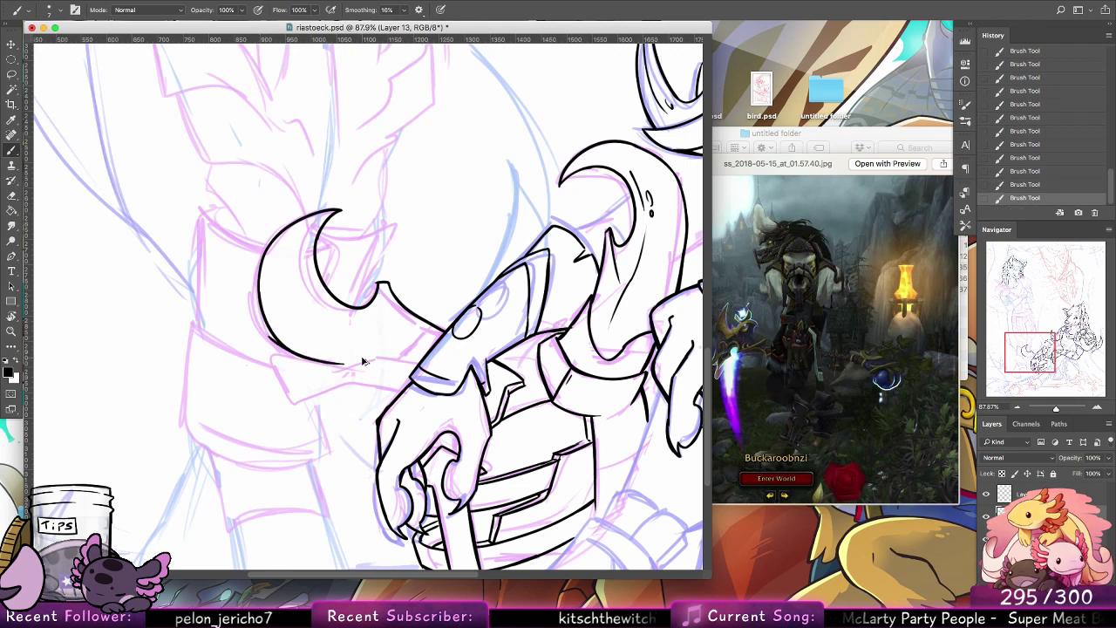
pyautogui.hotkey('ctrl', 'z')
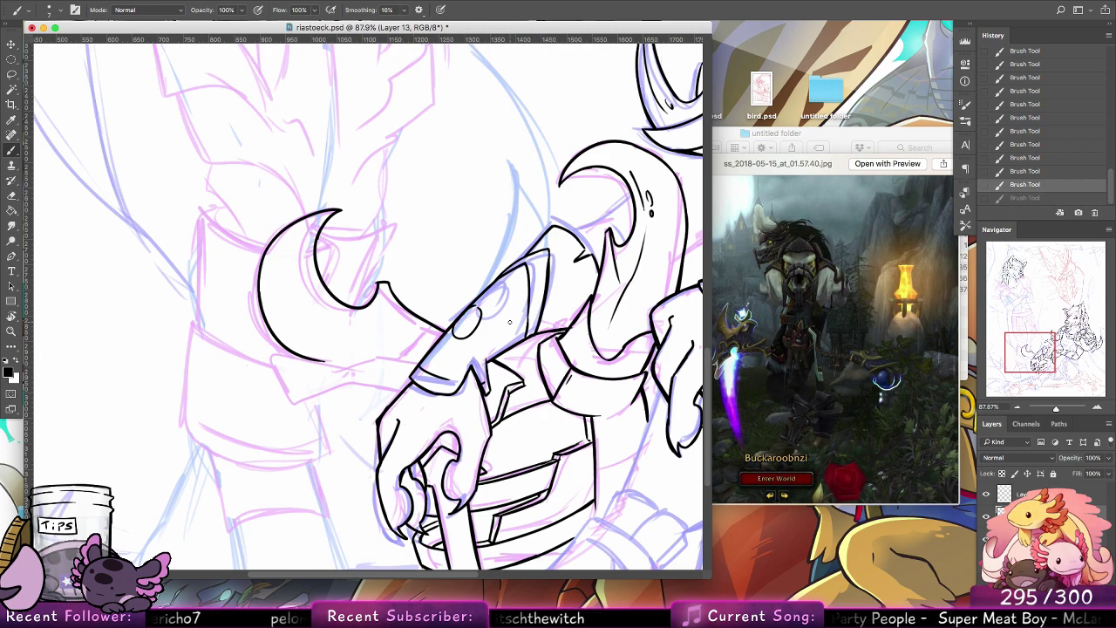
# Step: Ink the narrow pointed piece beneath the crescent-shaped horn, extending to the wrist
pyautogui.hscroll(5, 510, 322)
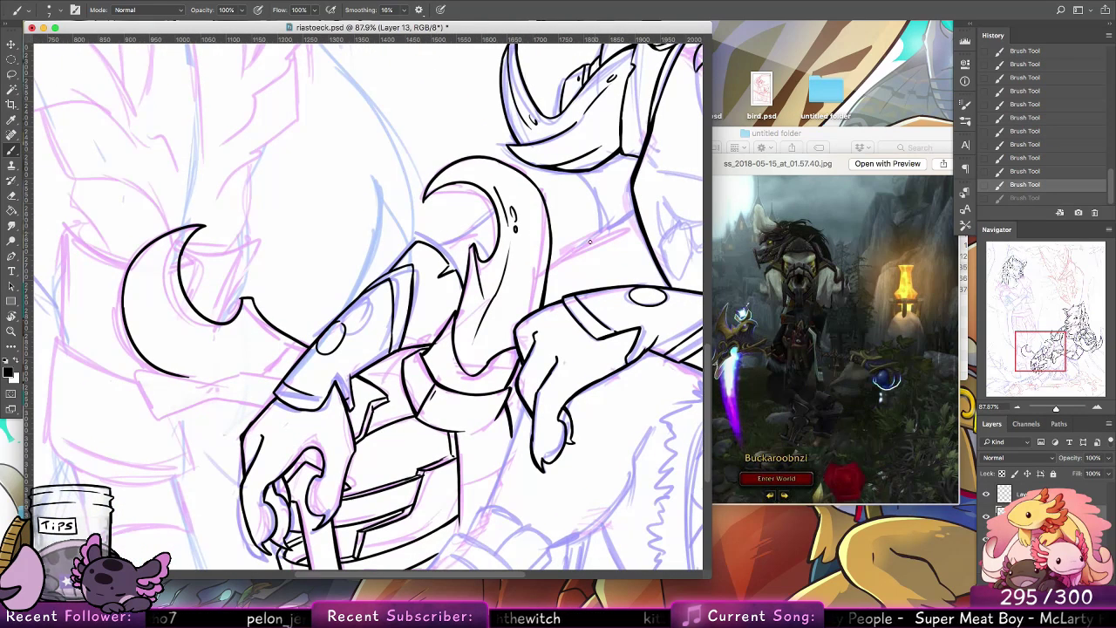
pyautogui.hscroll(-6, 471, 359)
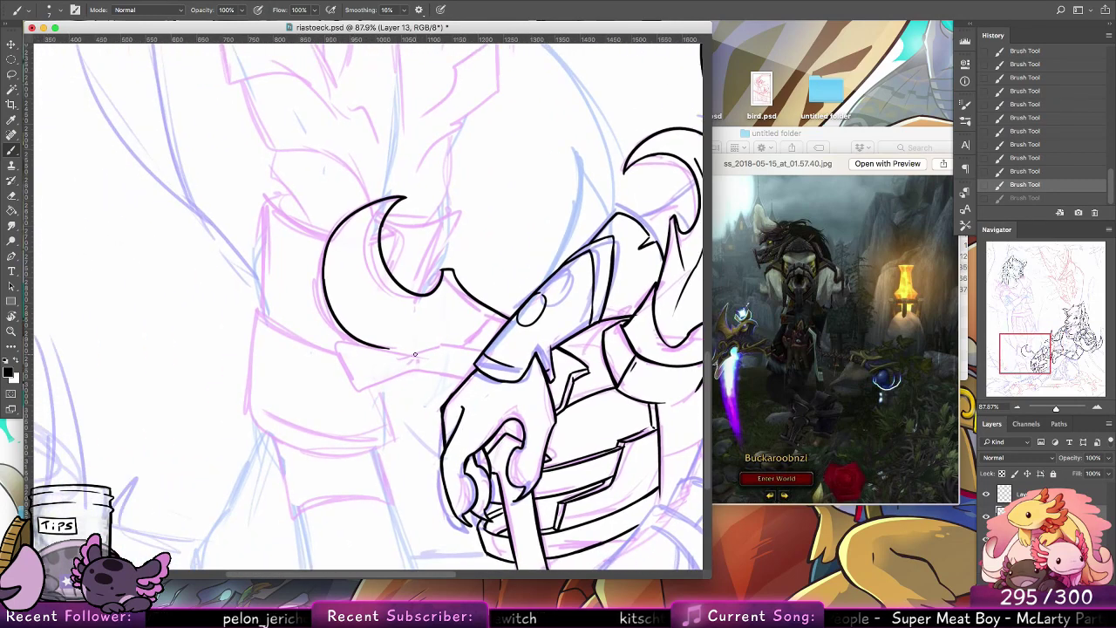
pyautogui.moveTo(416, 355)
pyautogui.mouseDown()
pyautogui.moveTo(411, 365)
pyautogui.moveTo(476, 371)
pyautogui.mouseUp()
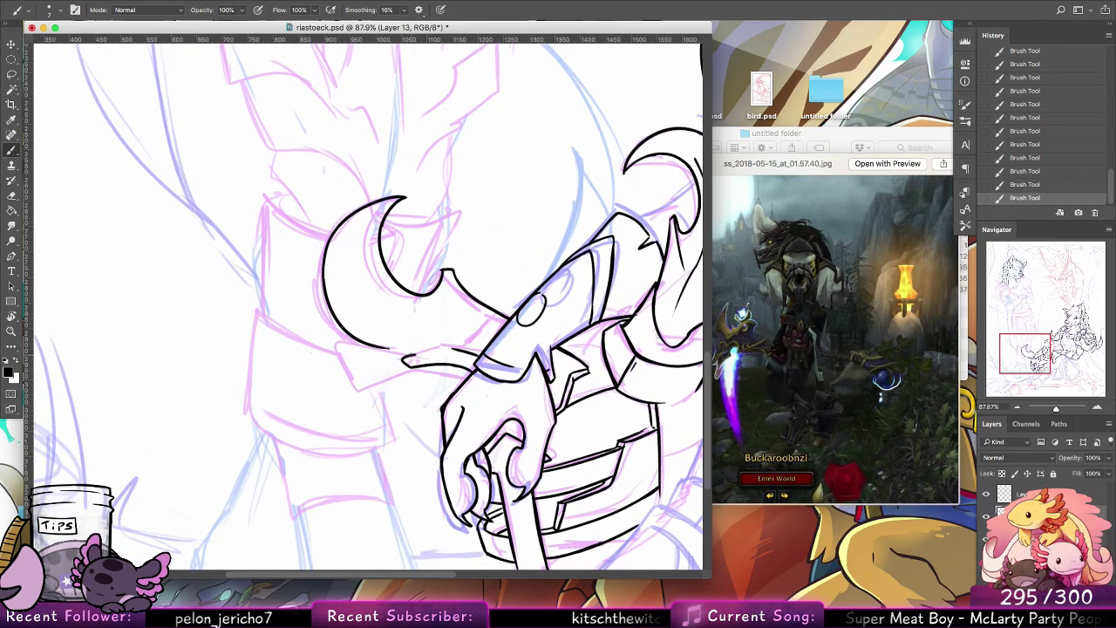
pyautogui.moveTo(414, 355); pyautogui.dragTo(457, 349)
pyautogui.press('super+z')
pyautogui.press('super+z')
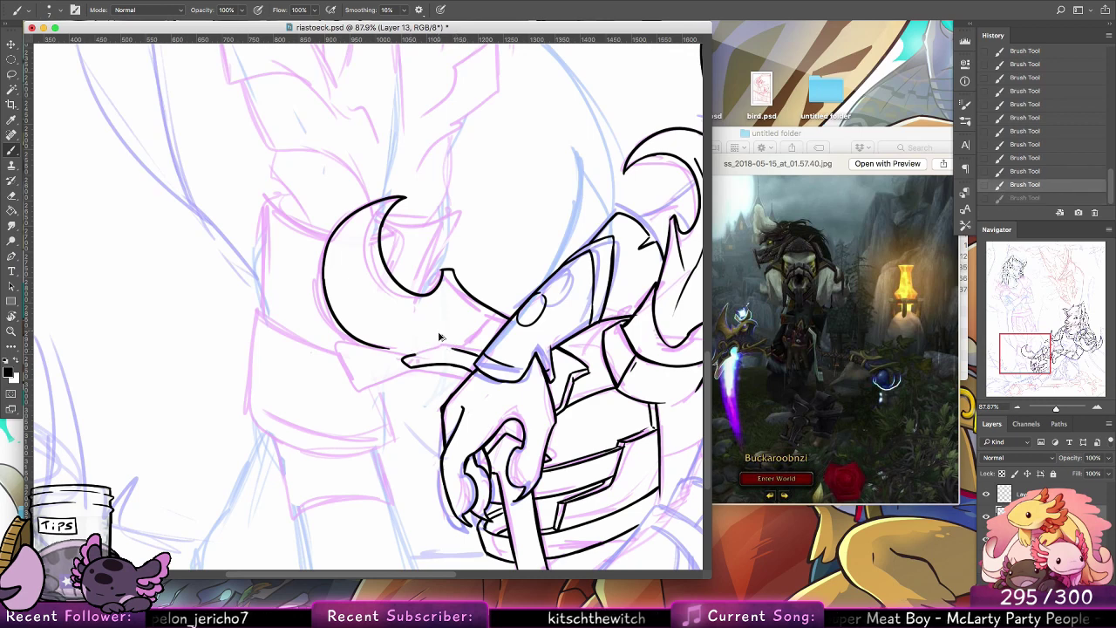
# Step: Redo the upper edge of the narrow pointed piece and join the crescent-shaped horn's underside to it
pyautogui.press('super+z')
pyautogui.press('super+z')
pyautogui.press('super+z')
pyautogui.press('super+z')
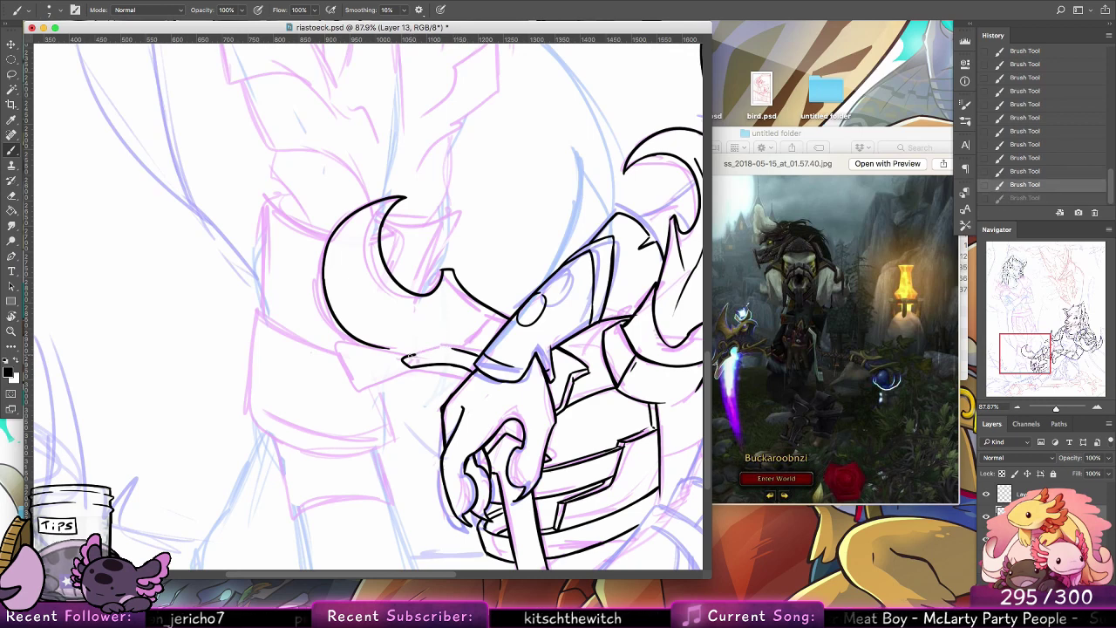
pyautogui.press('super+z')
pyautogui.moveTo(429, 351); pyautogui.dragTo(460, 349)
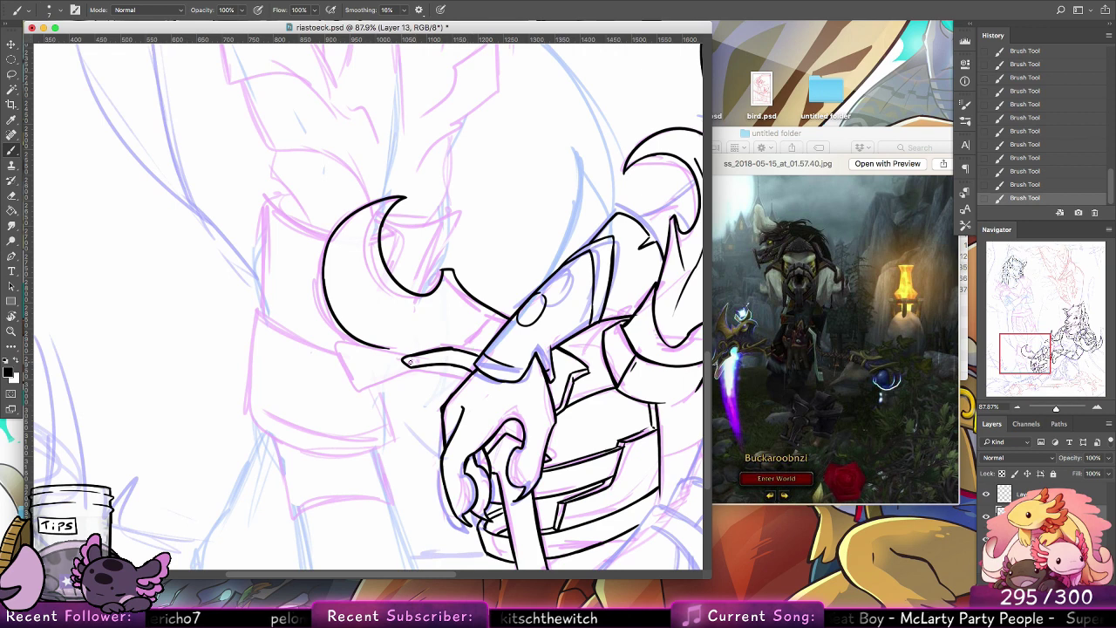
pyautogui.press('super+z')
pyautogui.moveTo(373, 345); pyautogui.dragTo(415, 354)
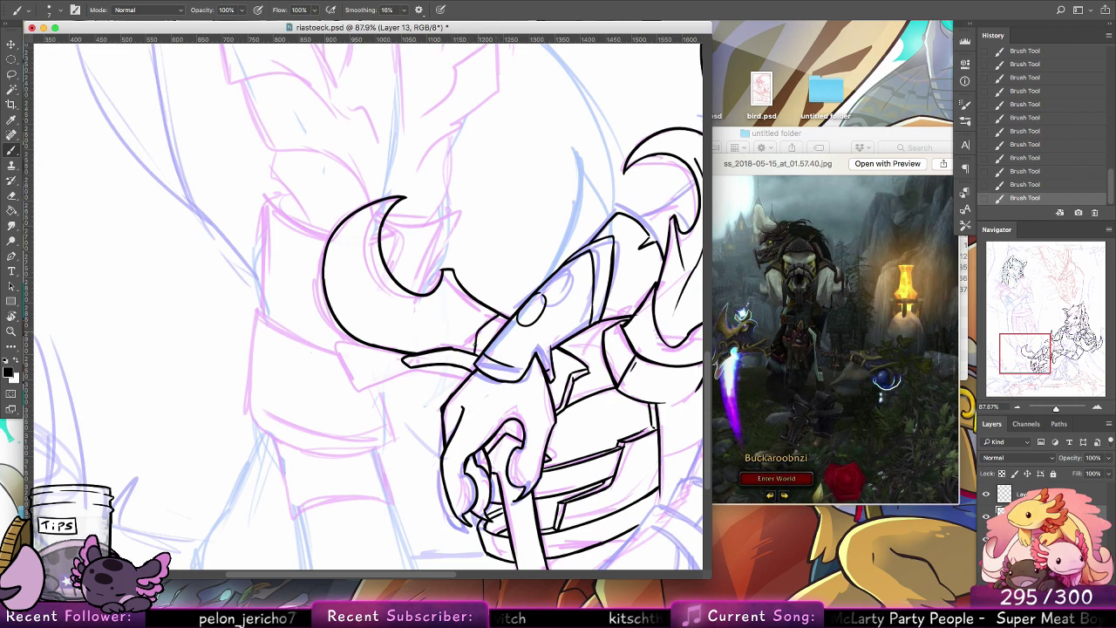
# Step: Add an inner contour line with a pointed corner and a small oval mark inside the crescent-shaped horn
pyautogui.moveTo(463, 330); pyautogui.dragTo(414, 323)
pyautogui.moveTo(368, 265); pyautogui.dragTo(415, 323)
pyautogui.moveTo(382, 205); pyautogui.dragTo(373, 234)
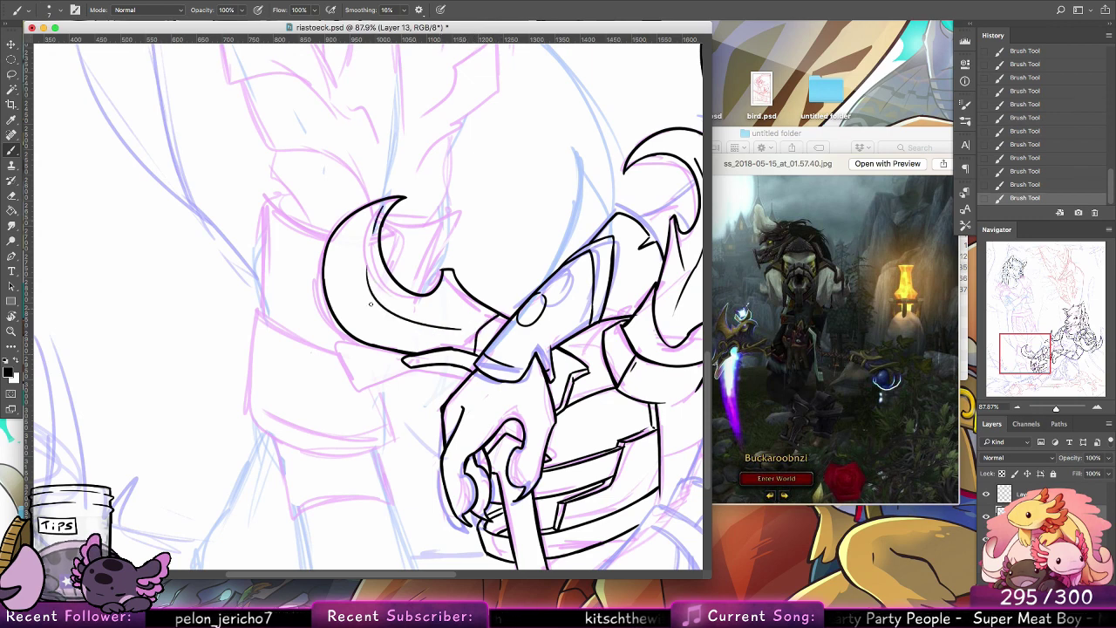
pyautogui.moveTo(362, 298); pyautogui.dragTo(361, 285)
pyautogui.moveTo(454, 307); pyautogui.dragTo(461, 329)
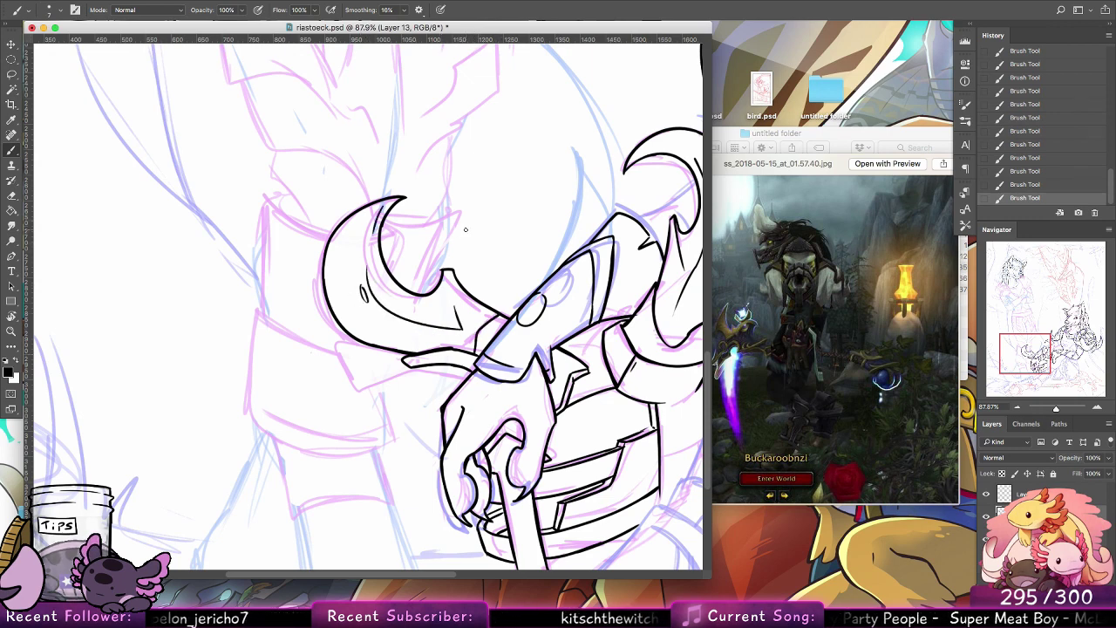
# Step: Ink the upper edge of the shape running from the raised forearm behind the curved horn to the shoulder spikes
pyautogui.moveTo(621, 388)
pyautogui.mouseDown()
pyautogui.moveTo(510, 339)
pyautogui.moveTo(508, 390)
pyautogui.moveTo(491, 391)
pyautogui.mouseUp()
pyautogui.moveTo(530, 347); pyautogui.dragTo(610, 166)
pyautogui.moveTo(531, 389); pyautogui.dragTo(549, 345)
pyautogui.moveTo(465, 294); pyautogui.dragTo(386, 391)
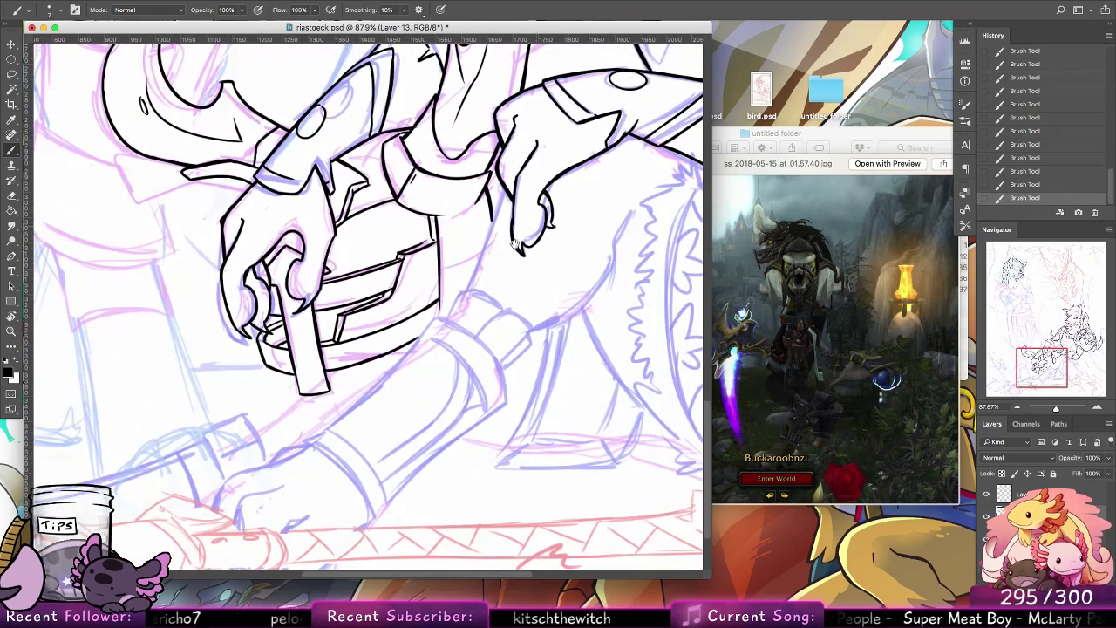
pyautogui.moveTo(511, 267)
pyautogui.mouseDown()
pyautogui.moveTo(384, 331)
pyautogui.moveTo(335, 489)
pyautogui.mouseUp()
pyautogui.moveTo(495, 228); pyautogui.dragTo(530, 298)
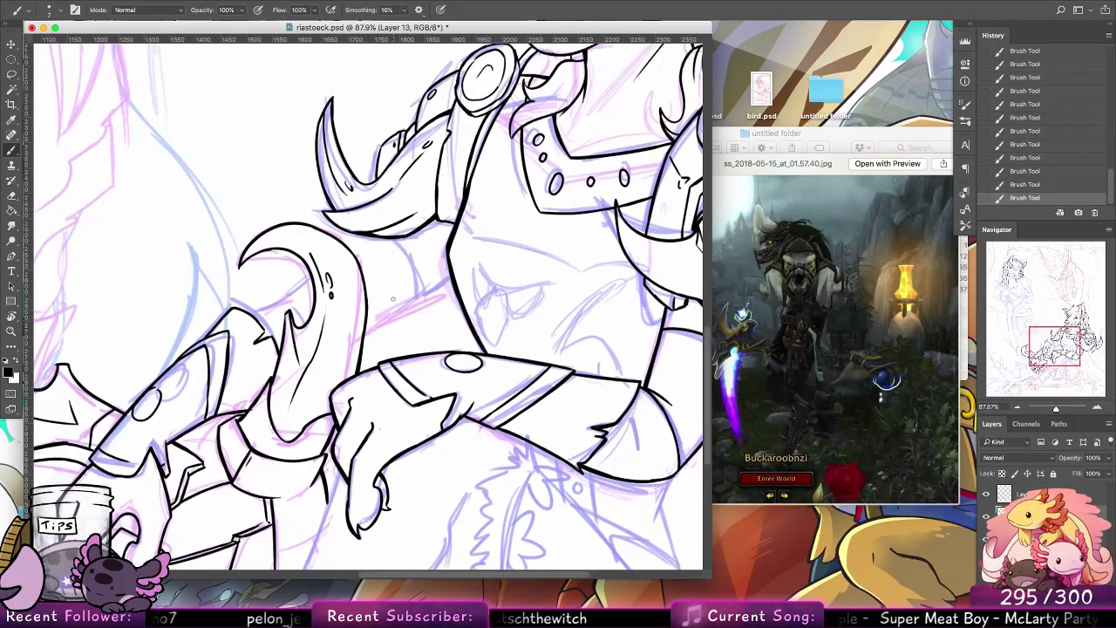
pyautogui.moveTo(252, 313); pyautogui.dragTo(312, 269)
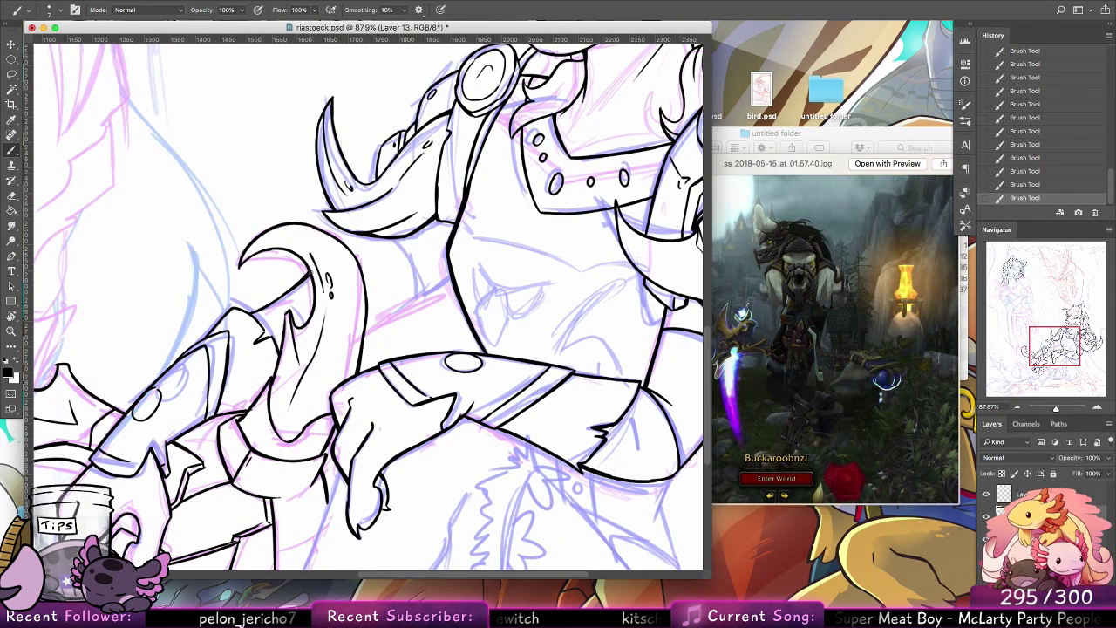
pyautogui.press('super+z')
pyautogui.press('super+z')
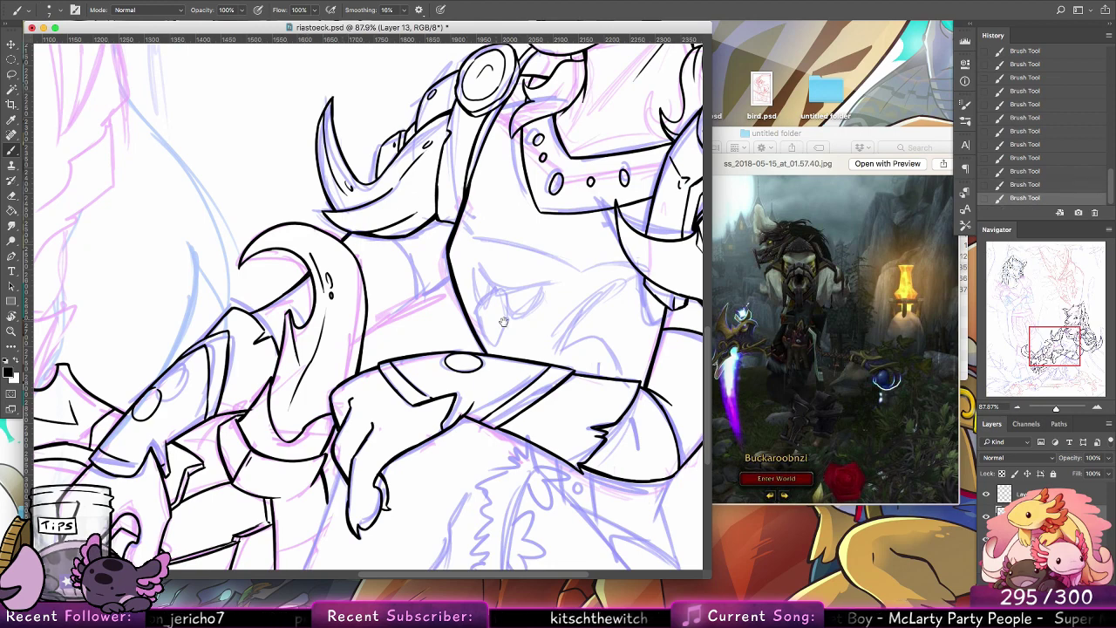
# Step: Ink the upper arm's lower edge from the curved horn to the torso and the band line across the arm
pyautogui.moveTo(504, 322); pyautogui.dragTo(540, 296)
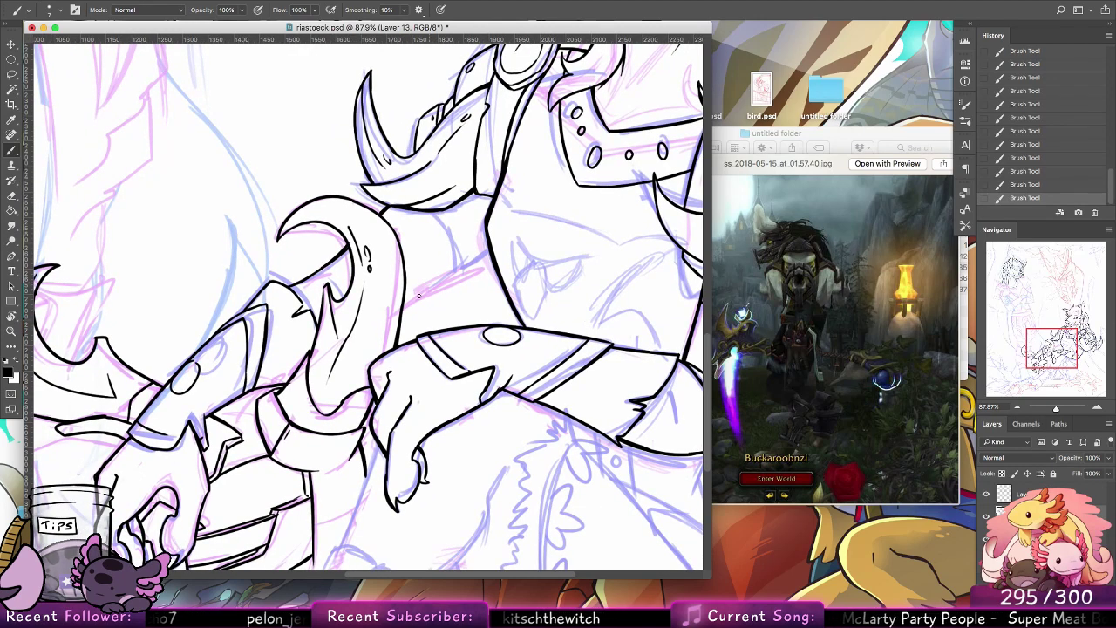
pyautogui.moveTo(402, 310); pyautogui.dragTo(496, 253)
pyautogui.moveTo(405, 307); pyautogui.dragTo(494, 251)
pyautogui.press('super+z')
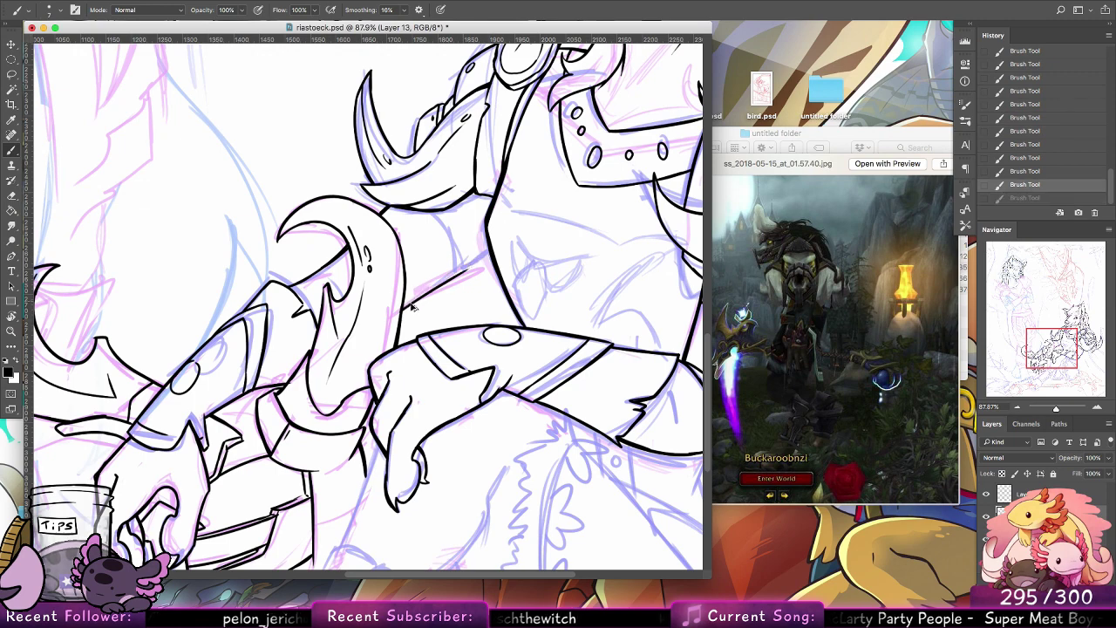
pyautogui.moveTo(404, 309)
pyautogui.mouseDown()
pyautogui.moveTo(494, 253)
pyautogui.moveTo(438, 212)
pyautogui.moveTo(463, 270)
pyautogui.mouseUp()
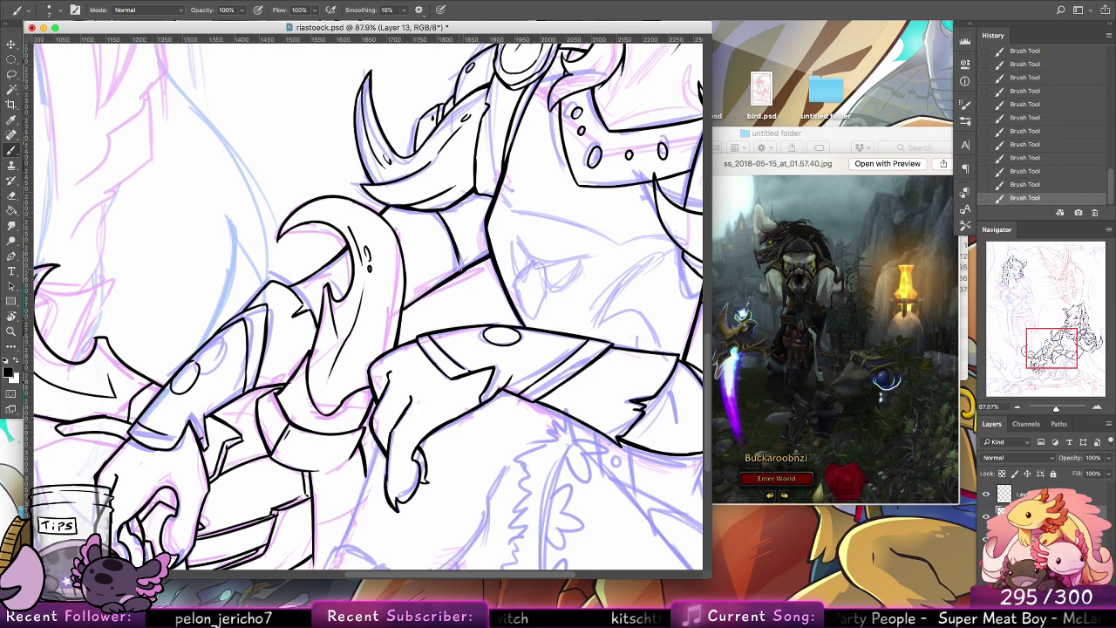
# Step: Ink the short contour inside the curved horn's hook and neaten where the upper arm meets the torso
pyautogui.moveTo(325, 271); pyautogui.dragTo(343, 295)
pyautogui.press('super+alt+z')
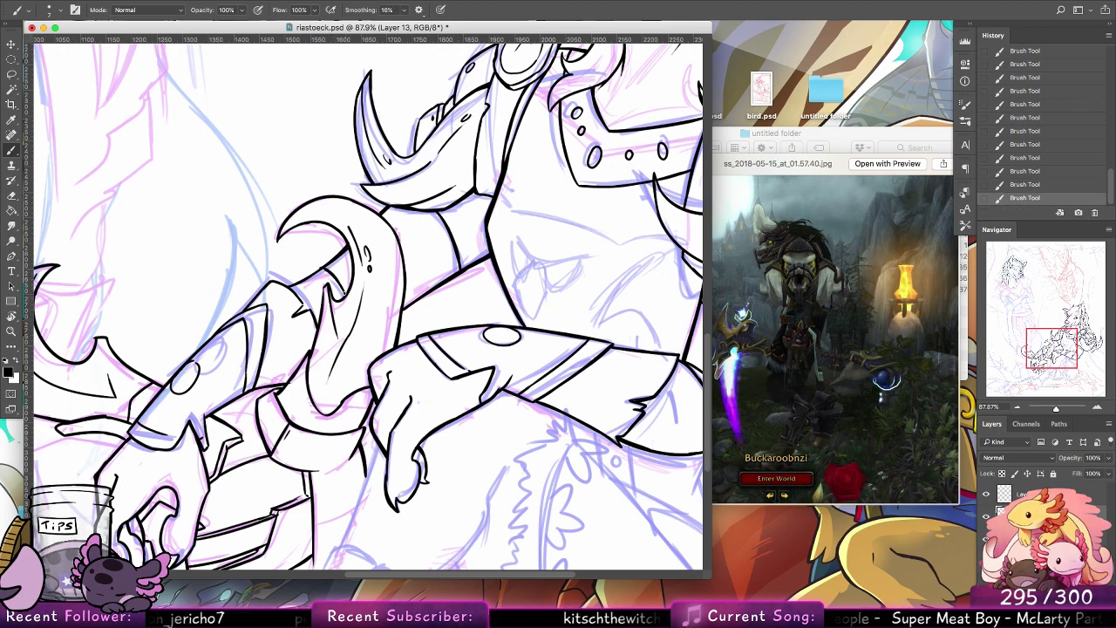
pyautogui.press('super+alt+z')
pyautogui.press('super+alt+z')
pyautogui.press('super+shift+z')
pyautogui.press('super+shift+z')
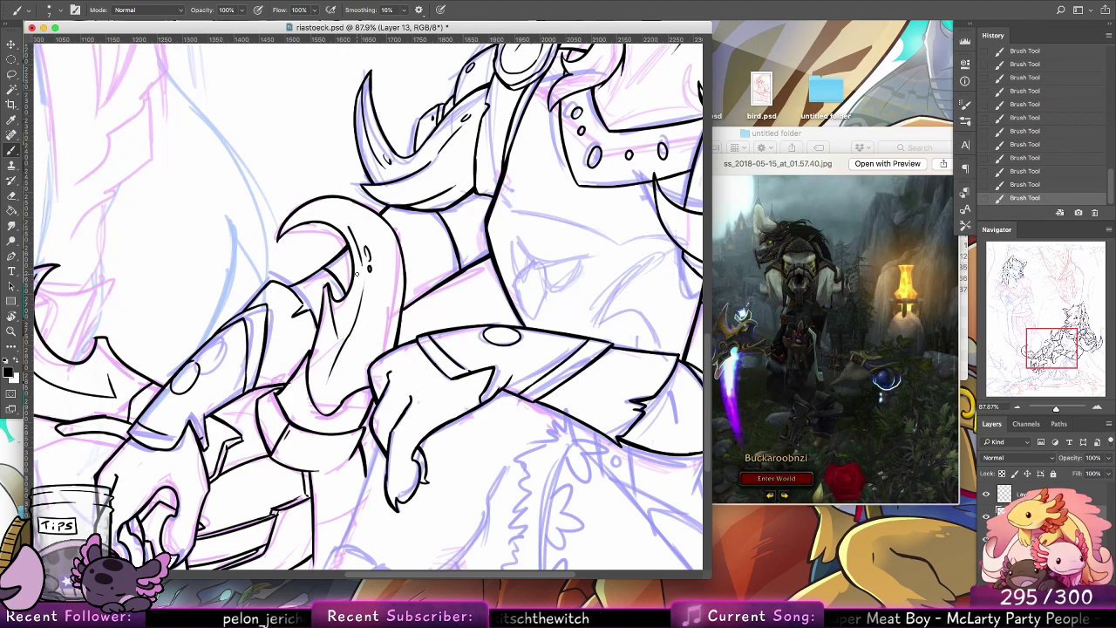
pyautogui.moveTo(476, 193); pyautogui.dragTo(503, 197)
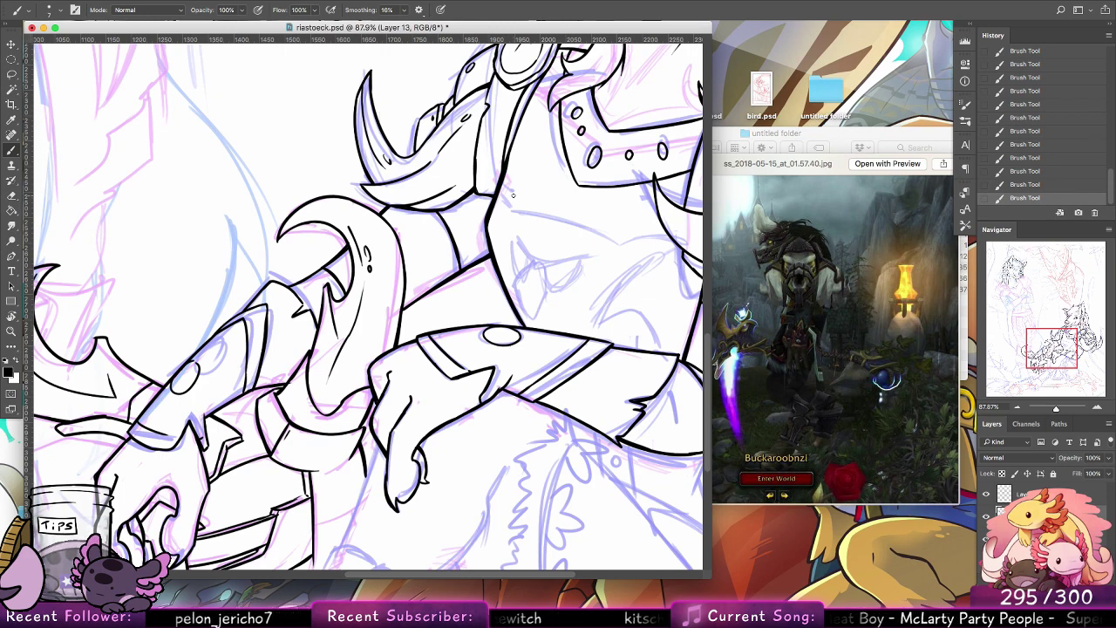
# Step: Review the inked figure as a whole with the rough sketch hidden, and show the sketch again
pyautogui.moveTo(316, 363); pyautogui.dragTo(529, 247)
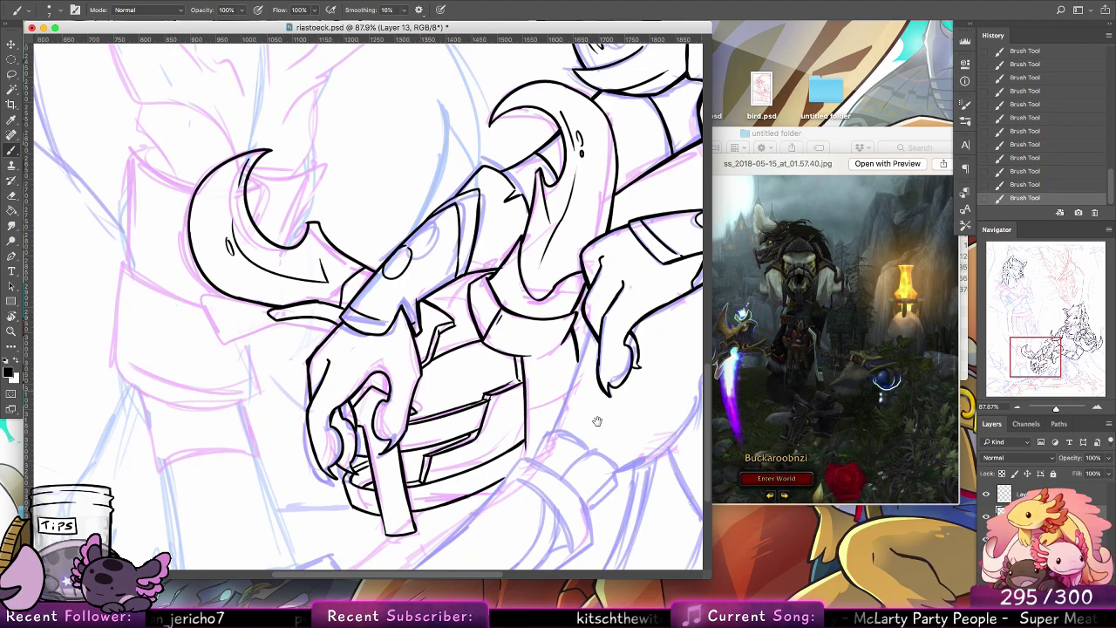
pyautogui.scroll(-5, 460, 261)
pyautogui.hscroll(6, 460, 262)
pyautogui.moveTo(372, 286); pyautogui.dragTo(345, 298)
pyautogui.press('z')
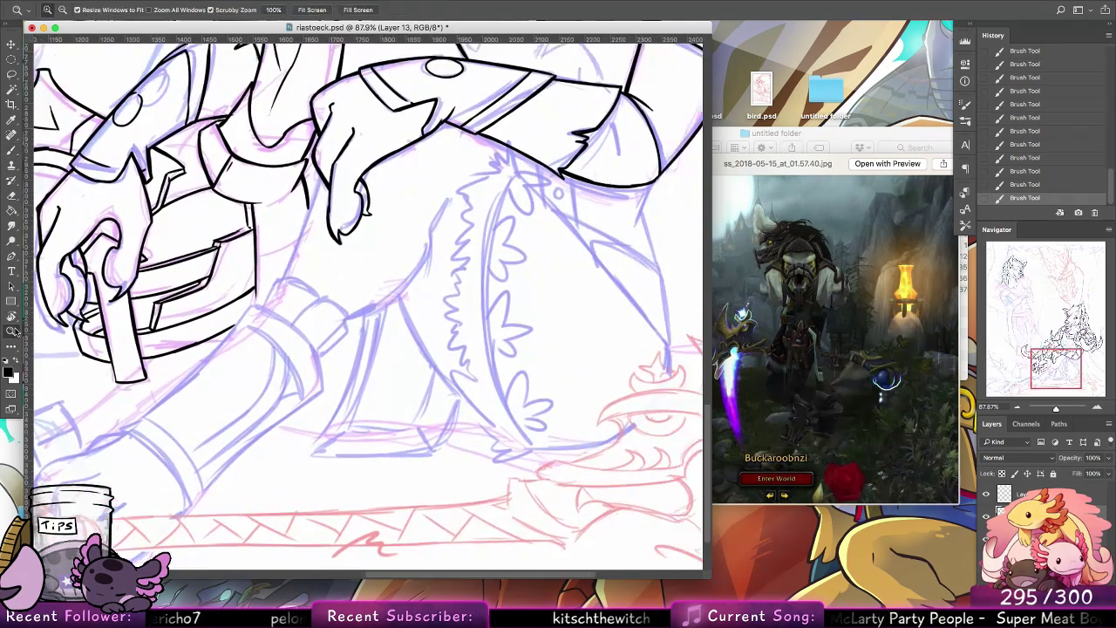
pyautogui.moveTo(593, 332); pyautogui.dragTo(622, 370)
pyautogui.click(986, 539)
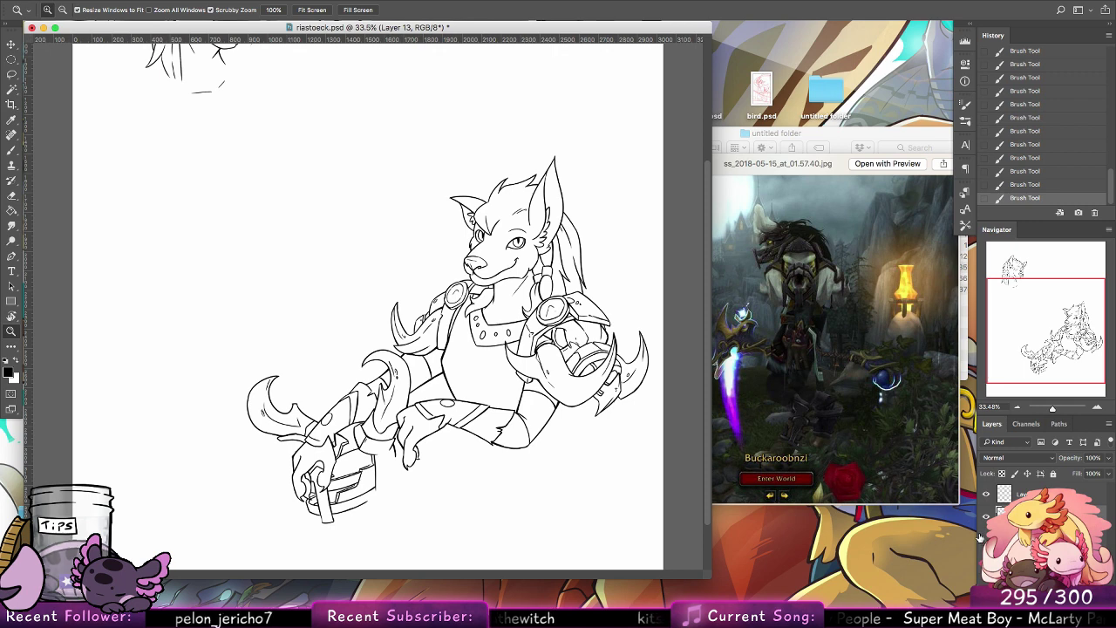
pyautogui.click(985, 539)
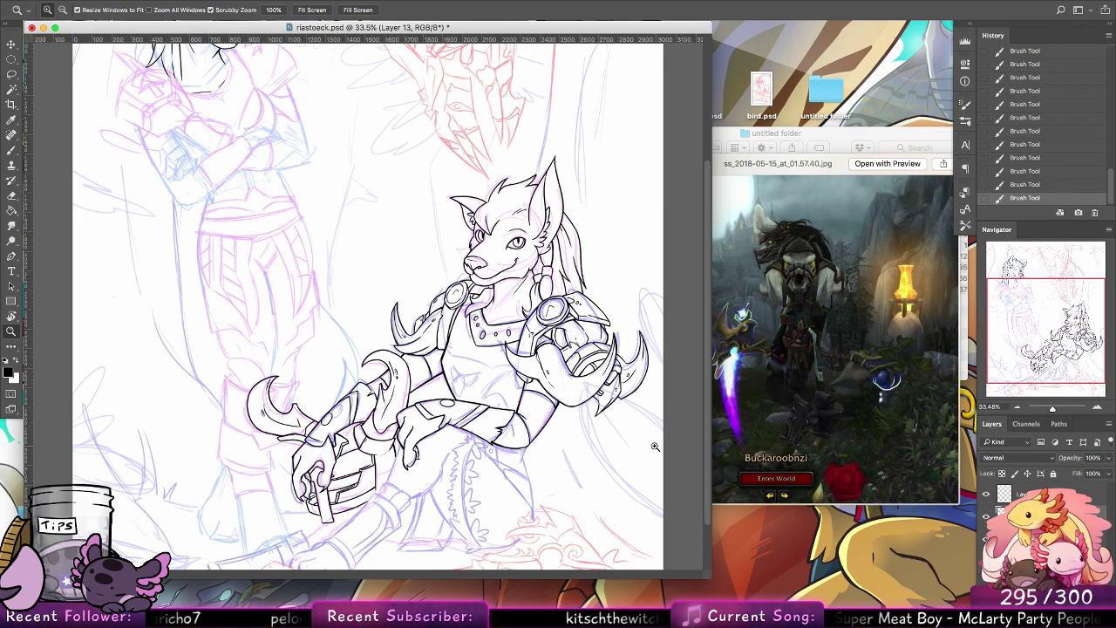
# Step: Ink the start of the curved trim line on the bent leg and the first leaf cluster beneath the forearm
pyautogui.scroll(-3, 583, 417)
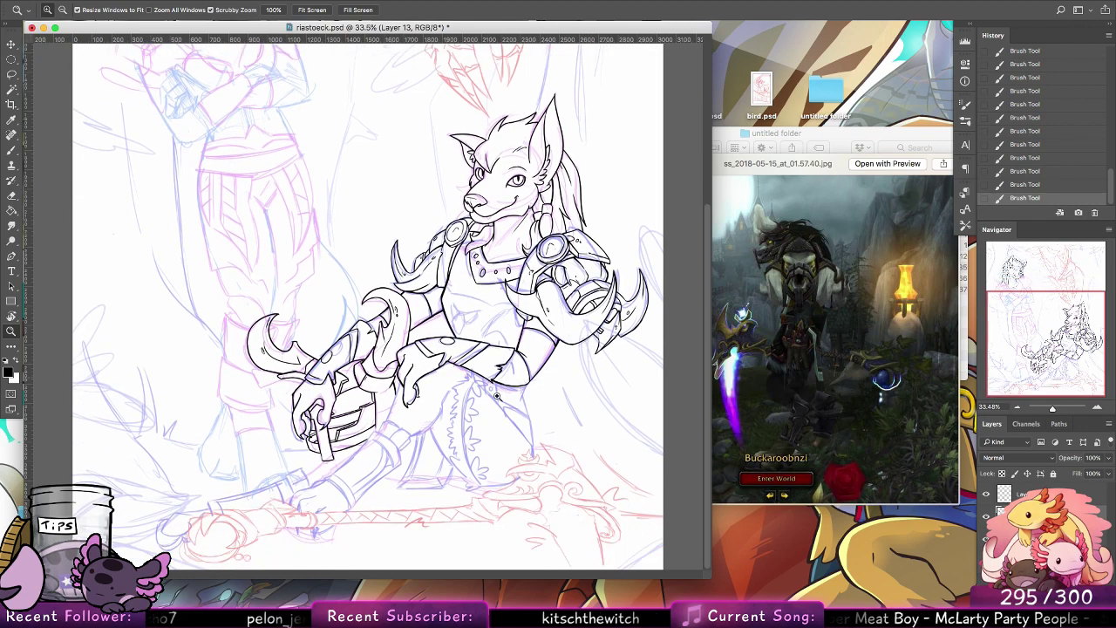
pyautogui.moveTo(533, 471); pyautogui.dragTo(583, 479)
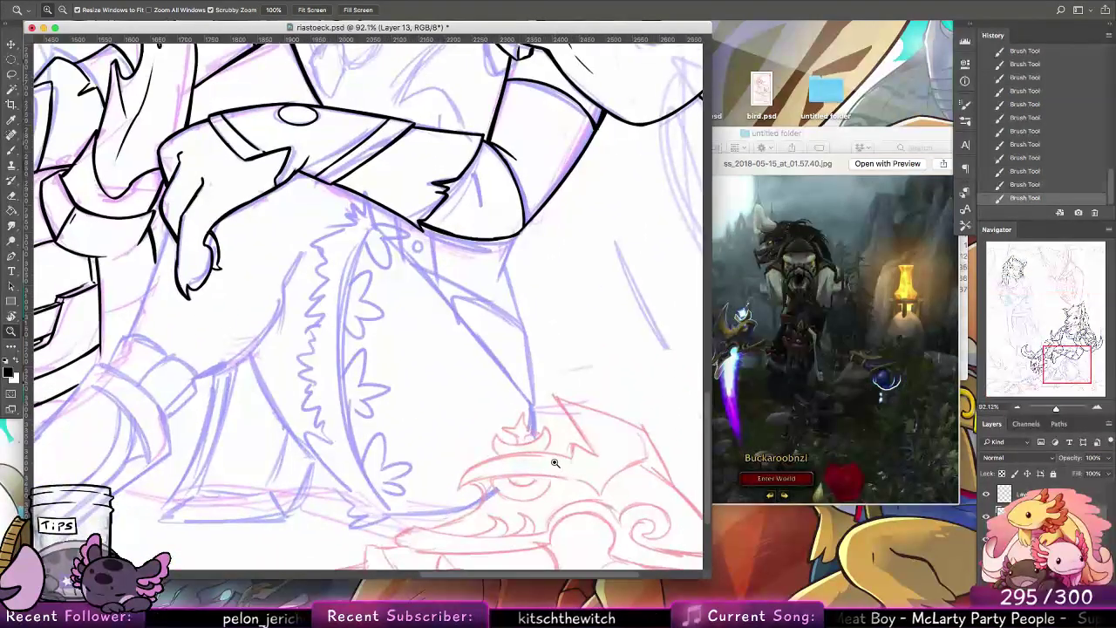
pyautogui.press('r')
pyautogui.moveTo(196, 214)
pyautogui.mouseDown()
pyautogui.moveTo(354, 497)
pyautogui.moveTo(431, 299)
pyautogui.mouseUp()
pyautogui.press('b')
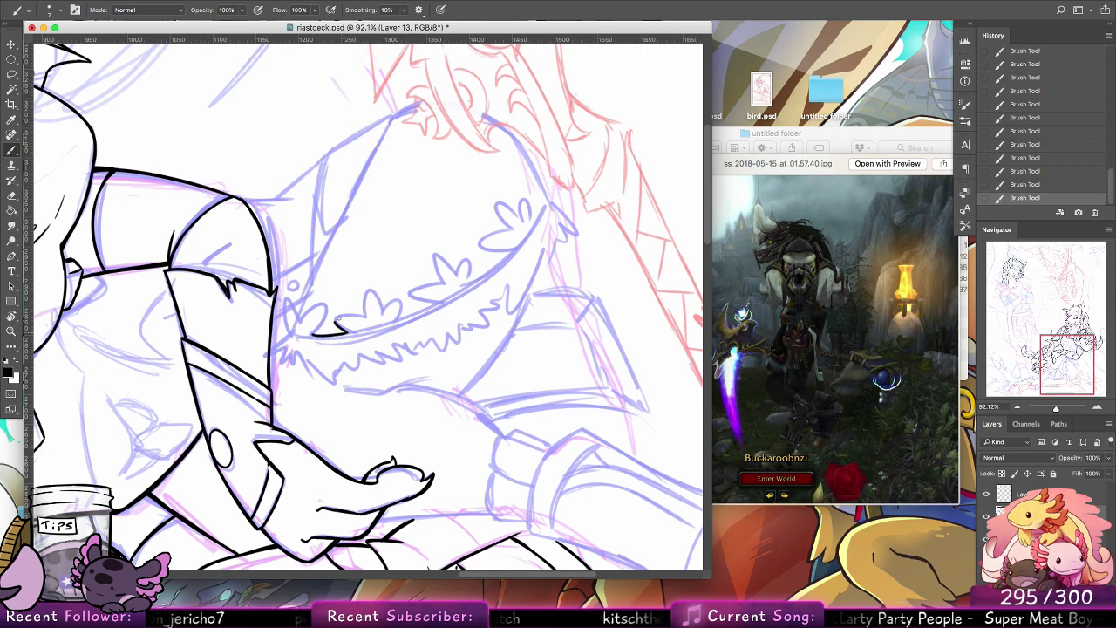
pyautogui.moveTo(340, 322)
pyautogui.mouseDown()
pyautogui.moveTo(355, 321)
pyautogui.moveTo(356, 287)
pyautogui.mouseUp()
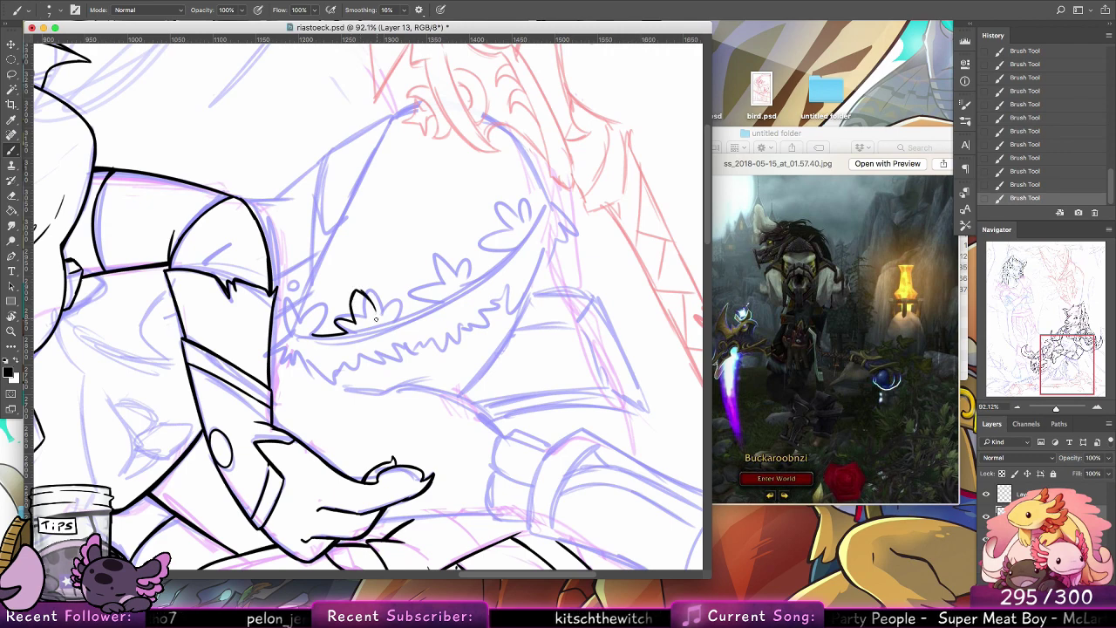
pyautogui.press('super+alt+z')
pyautogui.press('super+alt+z')
pyautogui.press('super+alt+z')
pyautogui.press('super+alt+z')
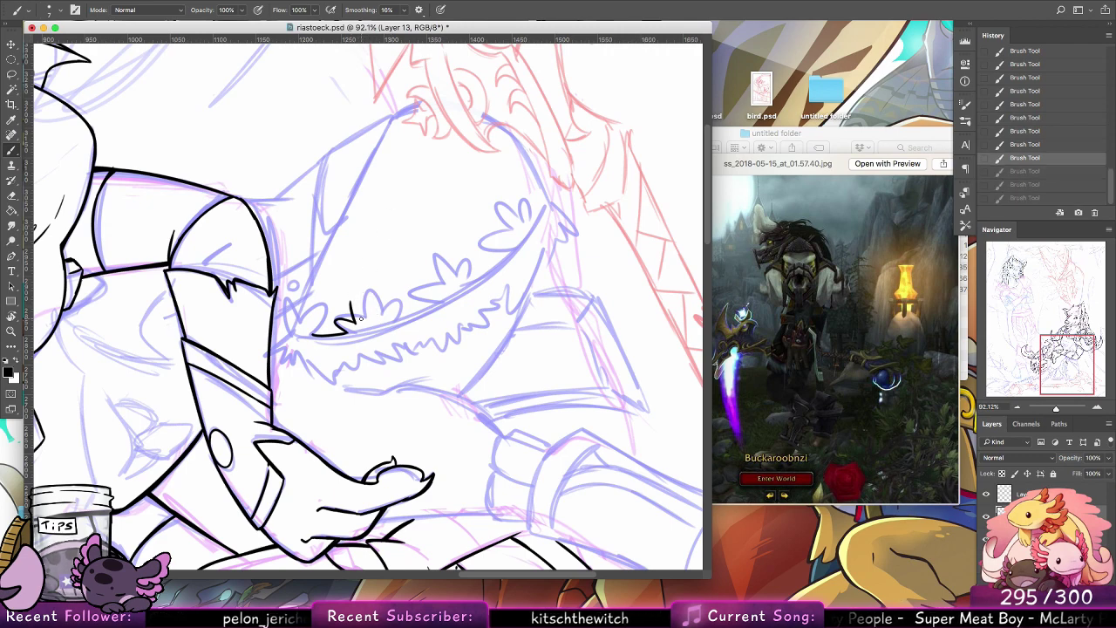
pyautogui.moveTo(357, 300); pyautogui.dragTo(355, 320)
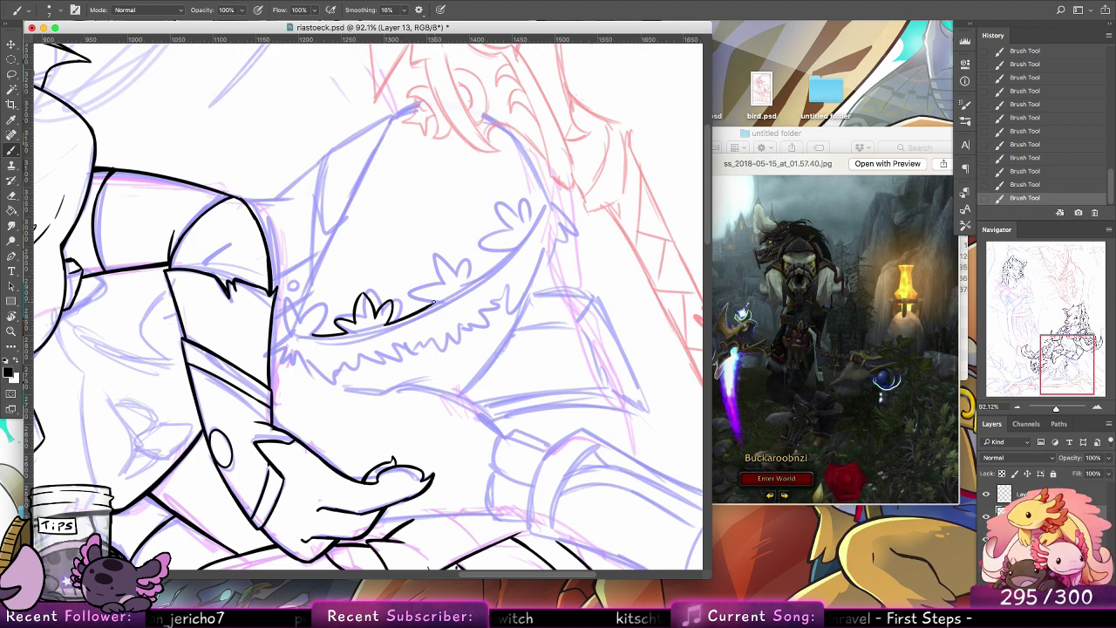
# Step: Continue the trim line along the leg and ink the middle leaf cluster, redoing strokes that miss the sketch
pyautogui.press('super+alt+z')
pyautogui.click(10, 316)
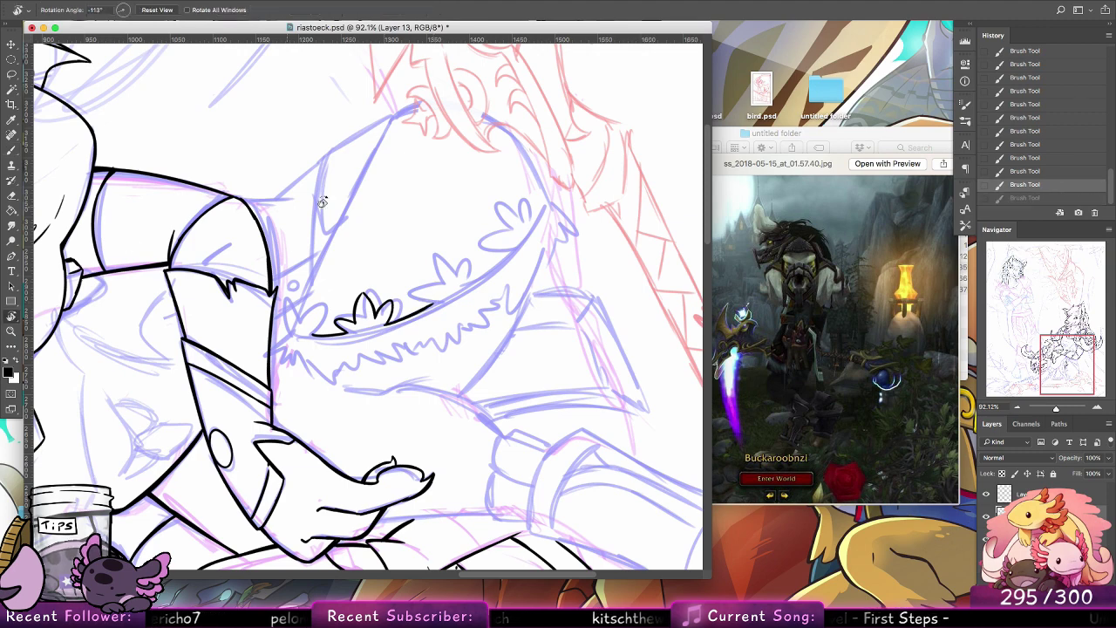
pyautogui.moveTo(325, 200); pyautogui.dragTo(415, 202)
pyautogui.click(15, 152)
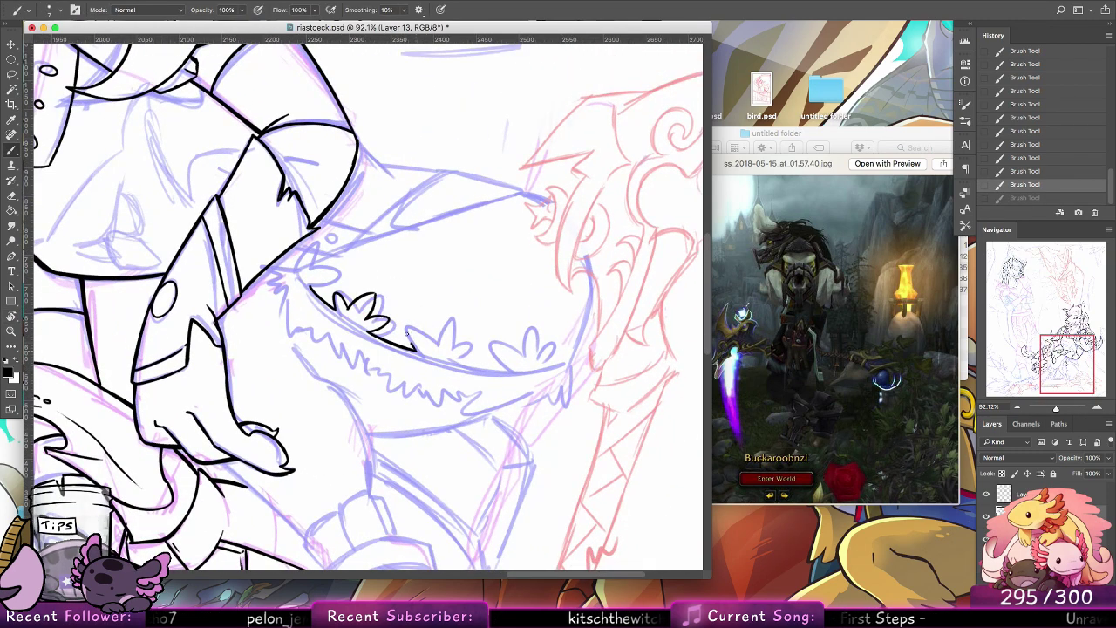
pyautogui.moveTo(407, 331)
pyautogui.mouseDown()
pyautogui.moveTo(432, 348)
pyautogui.moveTo(452, 317)
pyautogui.moveTo(456, 352)
pyautogui.moveTo(438, 340)
pyautogui.moveTo(456, 310)
pyautogui.moveTo(458, 351)
pyautogui.moveTo(478, 343)
pyautogui.moveTo(456, 363)
pyautogui.mouseUp()
pyautogui.press('super+z')
pyautogui.press('super+z')
pyautogui.press('super+alt+z')
pyautogui.press('super+z')
pyautogui.press('super+z')
pyautogui.press('super+alt+z')
pyautogui.press('super+alt+z')
pyautogui.press('super+alt+z')
pyautogui.press('super+alt+z')
pyautogui.press('super+alt+z')
pyautogui.press('super+alt+z')
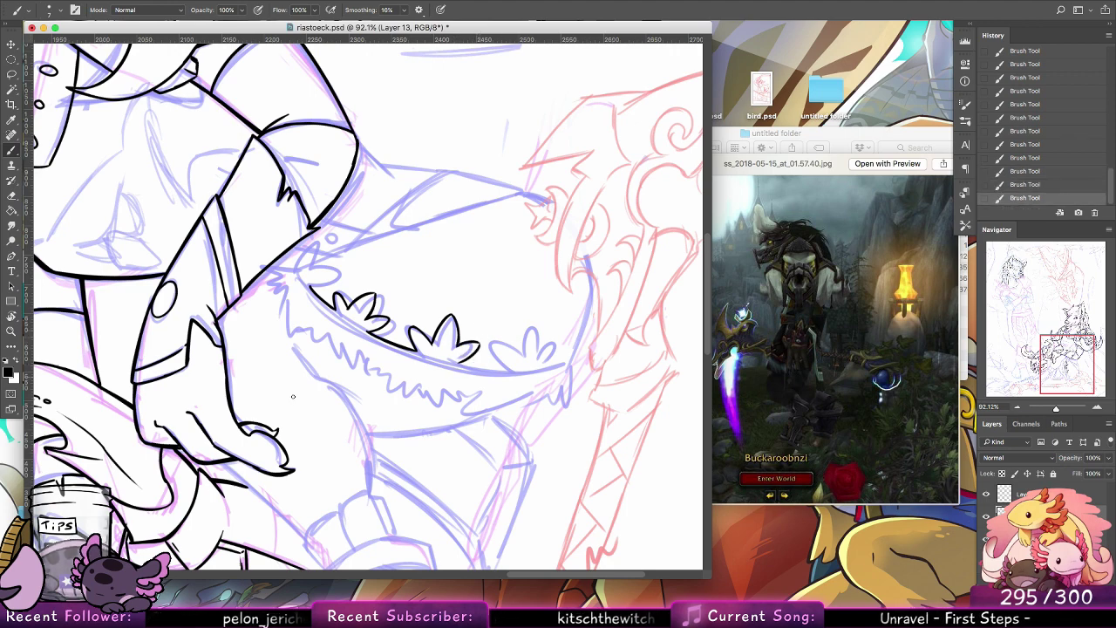
# Step: Ink the leaf cluster at the trim's lower end and the one at its upper end just under the forearm
pyautogui.press('r')
pyautogui.moveTo(439, 201); pyautogui.dragTo(133, 247)
pyautogui.press('b')
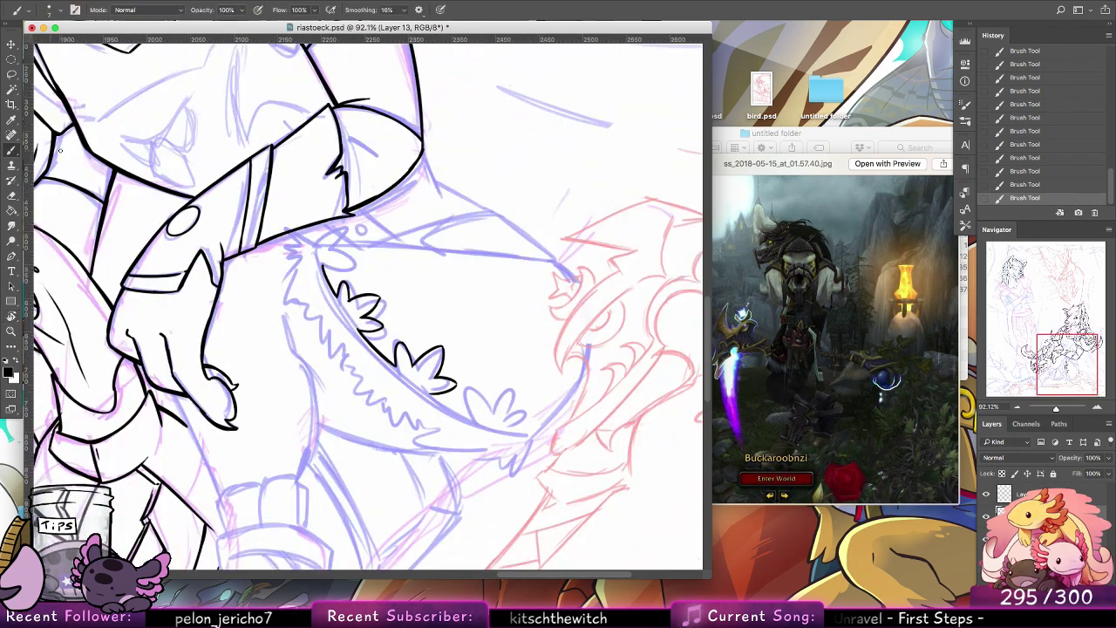
pyautogui.moveTo(532, 334); pyautogui.dragTo(531, 219)
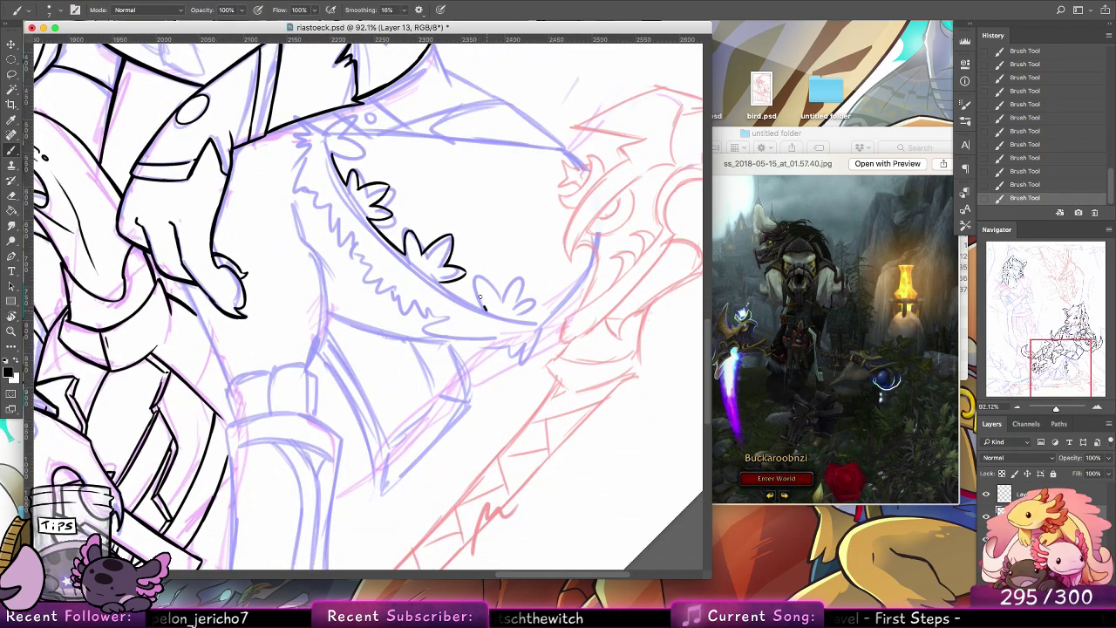
pyautogui.moveTo(477, 278); pyautogui.dragTo(496, 296)
pyautogui.press('super+z')
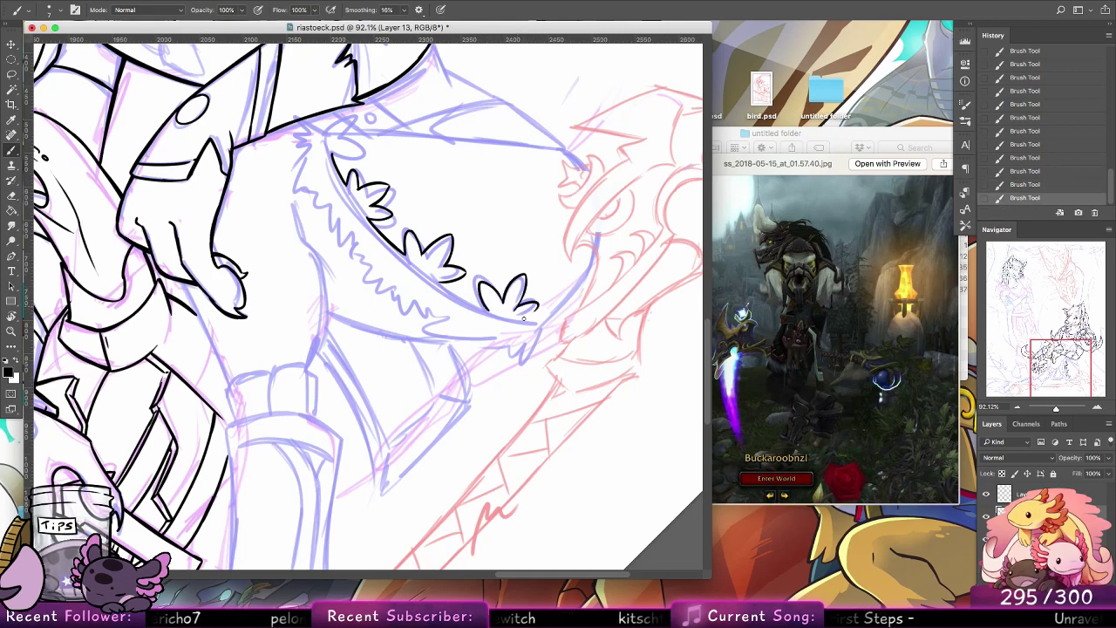
pyautogui.press('super+z')
pyautogui.moveTo(518, 319); pyautogui.dragTo(538, 304)
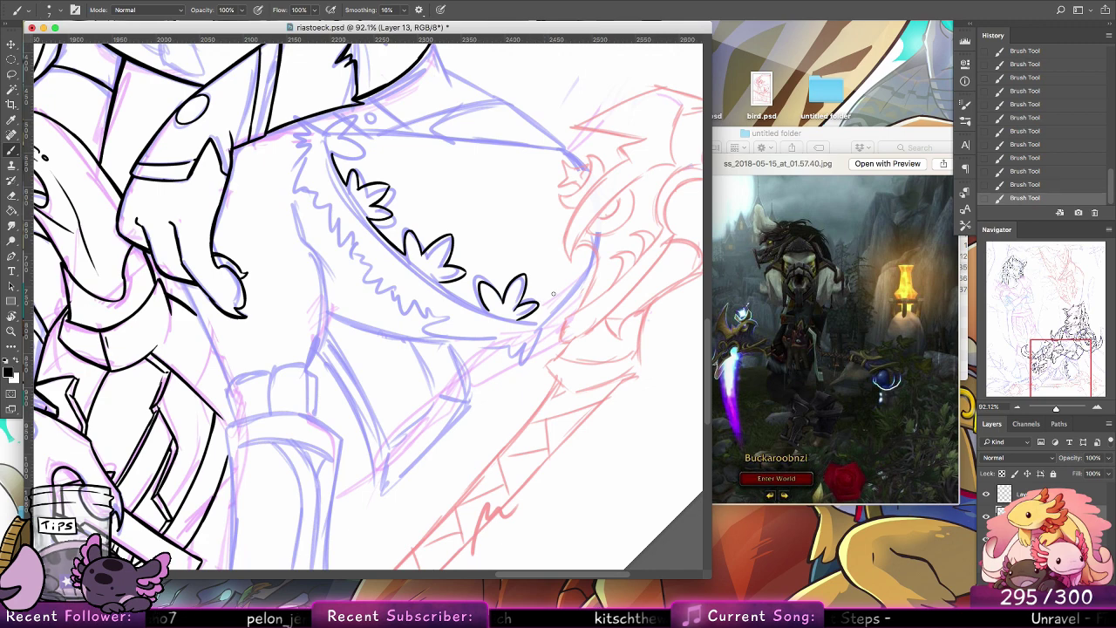
pyautogui.moveTo(413, 329); pyautogui.dragTo(495, 459)
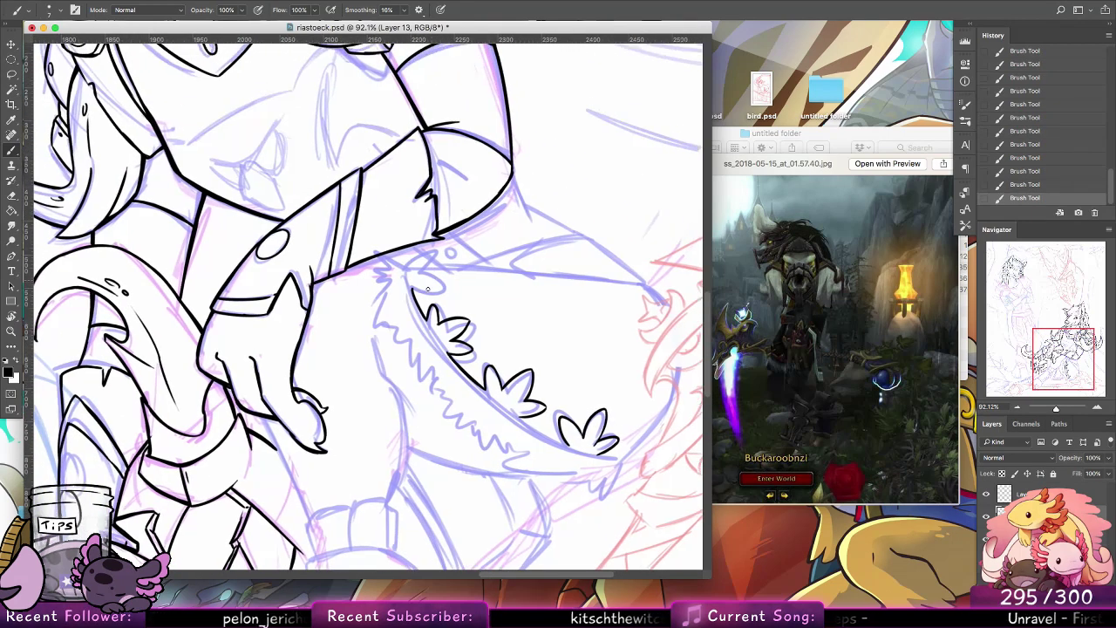
pyautogui.moveTo(410, 291)
pyautogui.mouseDown()
pyautogui.moveTo(438, 271)
pyautogui.moveTo(409, 264)
pyautogui.mouseUp()
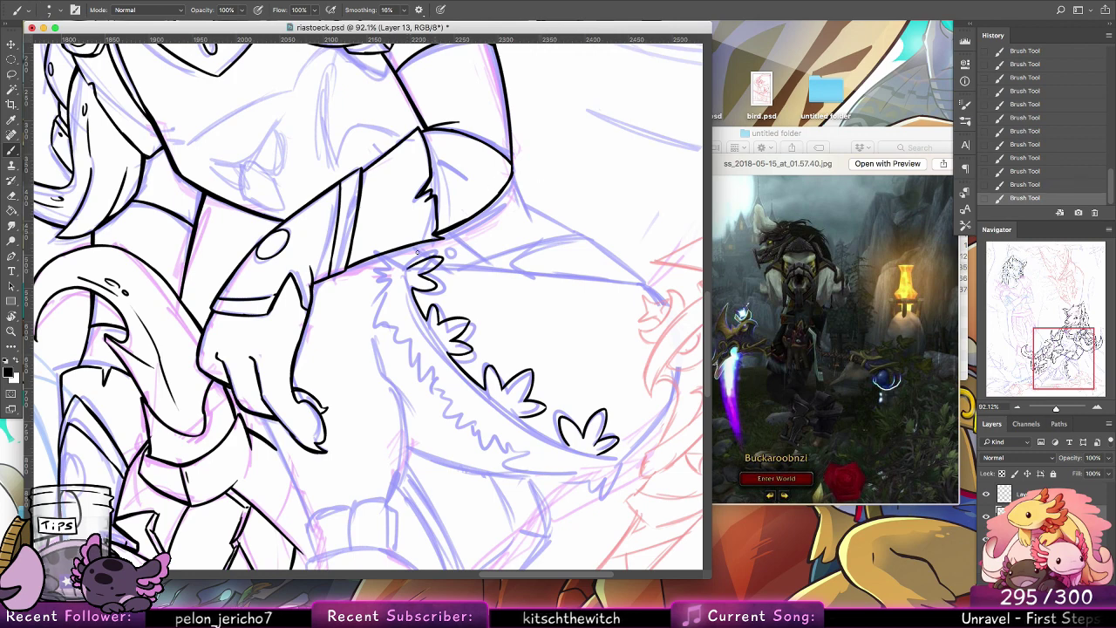
# Step: Ink the upper stretch of the trim's outer curve, running down from the leaf cluster under the forearm
pyautogui.moveTo(403, 265); pyautogui.dragTo(433, 344)
pyautogui.moveTo(413, 278)
pyautogui.mouseDown()
pyautogui.moveTo(425, 340)
pyautogui.moveTo(456, 373)
pyautogui.mouseUp()
pyautogui.press('alt+super+z')
pyautogui.press('alt+super+z')
pyautogui.press('alt+super+z')
pyautogui.press('super+alt+z')
pyautogui.press('super+shift+z')
pyautogui.press('super+alt+z')
pyautogui.press('super+shift+z')
pyautogui.press('alt+super+z')
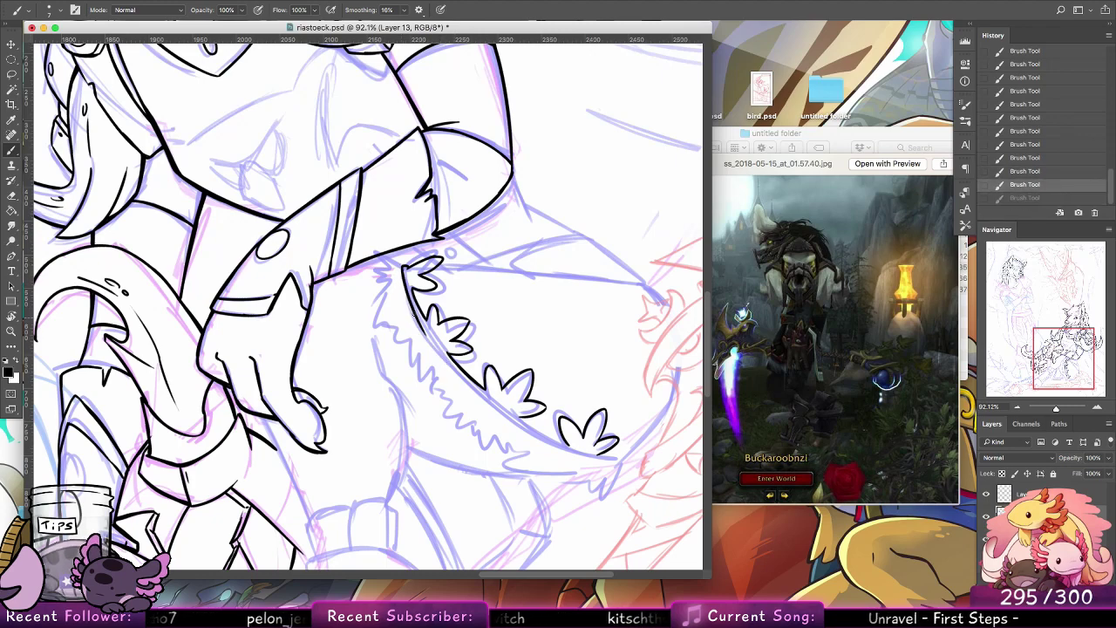
# Step: Carry the trim's outer curve further down the leg, parallel to the line bearing the leaf clusters
pyautogui.moveTo(412, 311); pyautogui.dragTo(465, 383)
pyautogui.moveTo(428, 339); pyautogui.dragTo(513, 416)
pyautogui.press('super+alt+z')
pyautogui.press('super+shift+z')
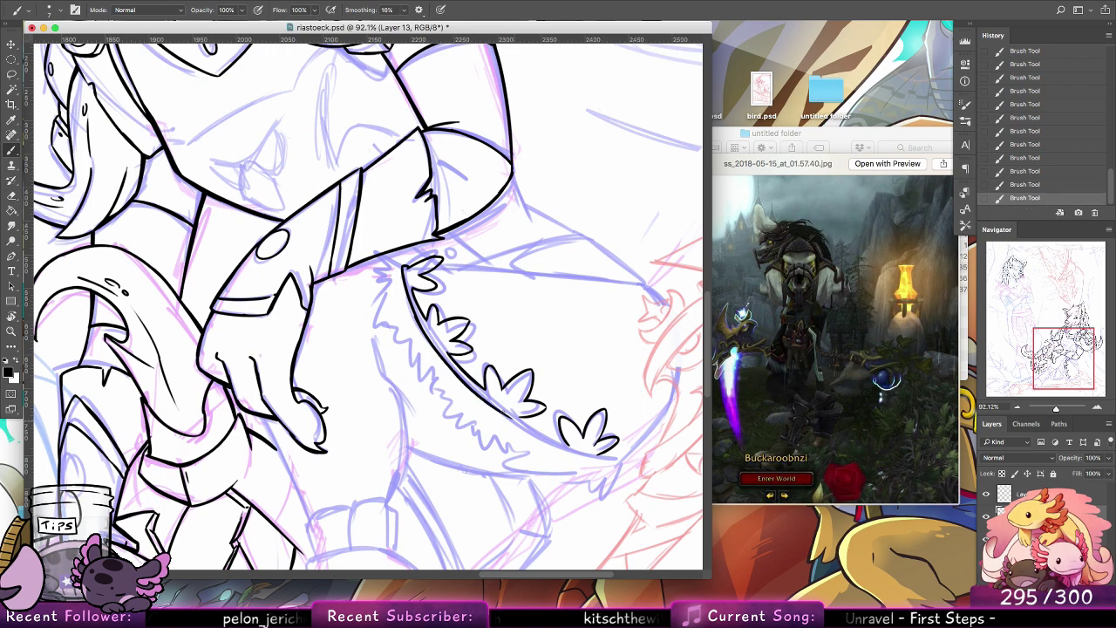
pyautogui.press('super+alt+z')
# Step: Extend both trim lines past the lowest leaf cluster and join them in a point at the hem
pyautogui.press('r')
pyautogui.moveTo(355, 230)
pyautogui.mouseDown()
pyautogui.moveTo(454, 218)
pyautogui.moveTo(581, 230)
pyautogui.moveTo(535, 266)
pyautogui.mouseUp()
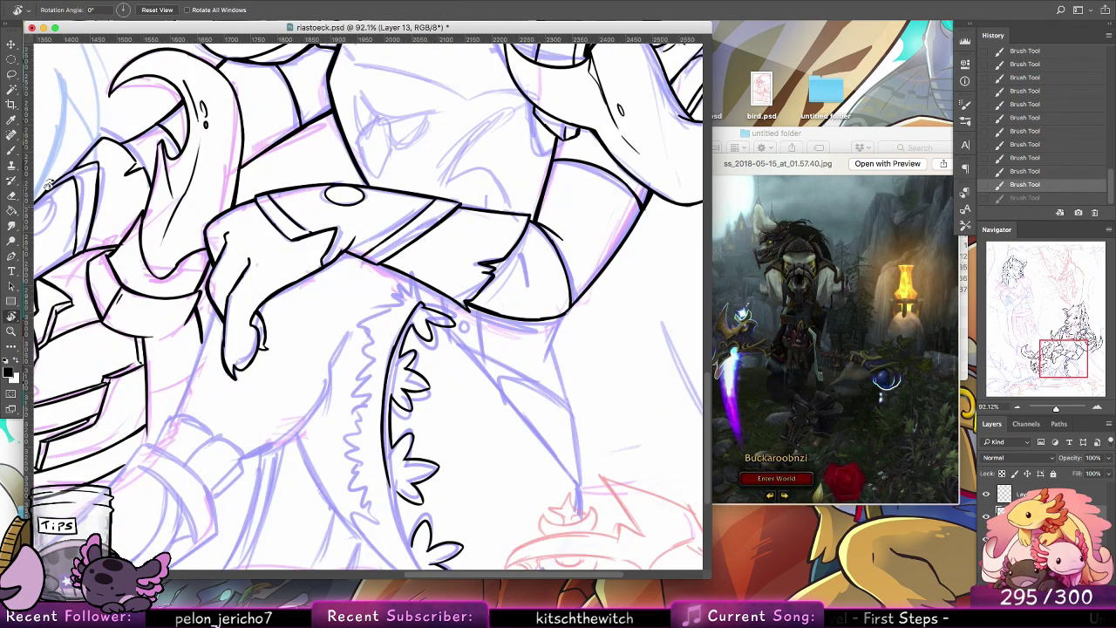
pyautogui.click(11, 150)
pyautogui.moveTo(581, 408); pyautogui.dragTo(565, 266)
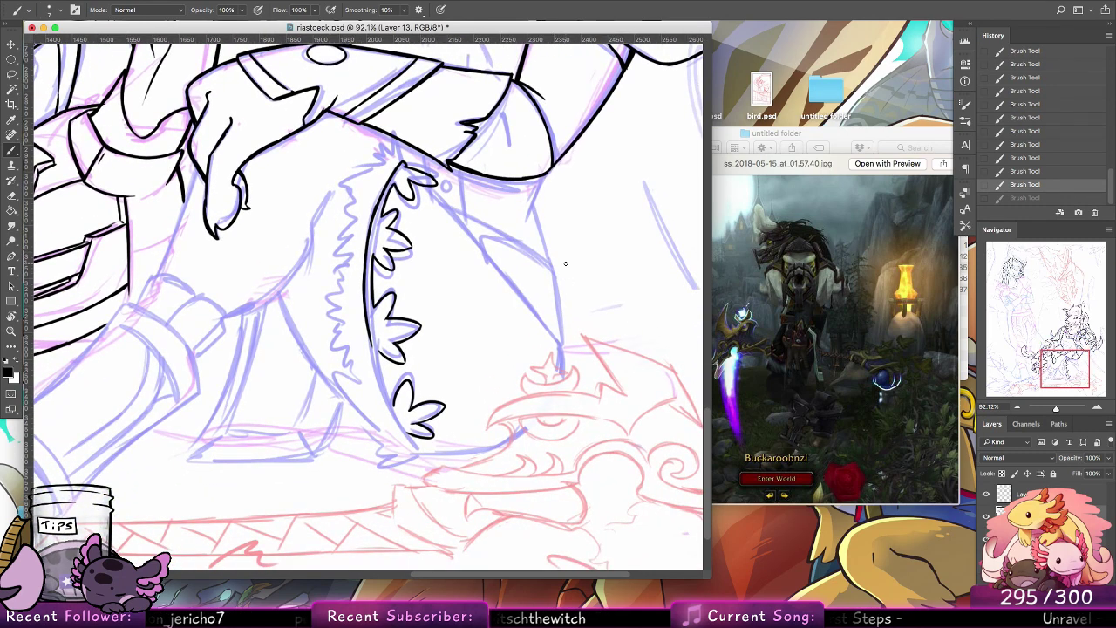
pyautogui.moveTo(367, 320); pyautogui.dragTo(389, 407)
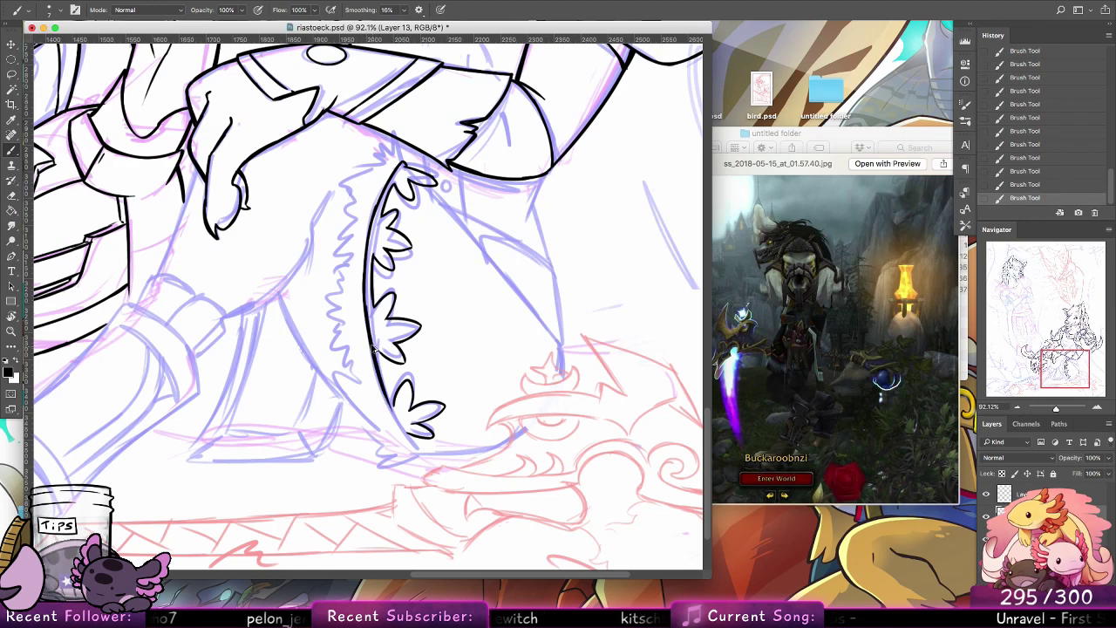
pyautogui.press('super+z')
pyautogui.moveTo(368, 334)
pyautogui.mouseDown()
pyautogui.moveTo(398, 430)
pyautogui.moveTo(418, 454)
pyautogui.mouseUp()
pyautogui.press('super+z')
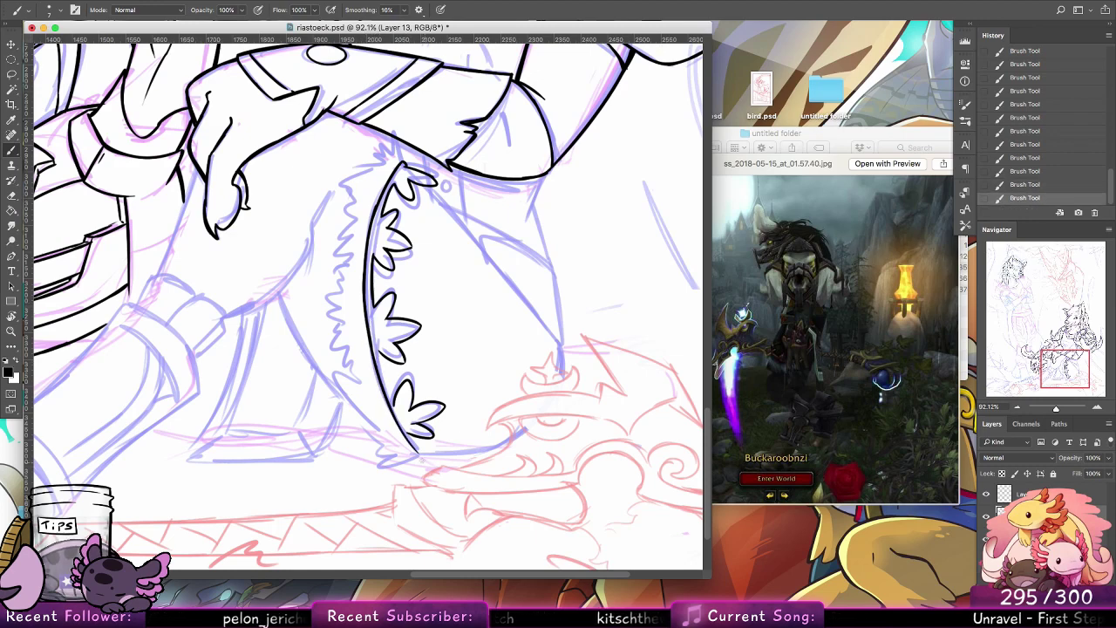
pyautogui.press('super+z')
pyautogui.moveTo(395, 419); pyautogui.dragTo(424, 453)
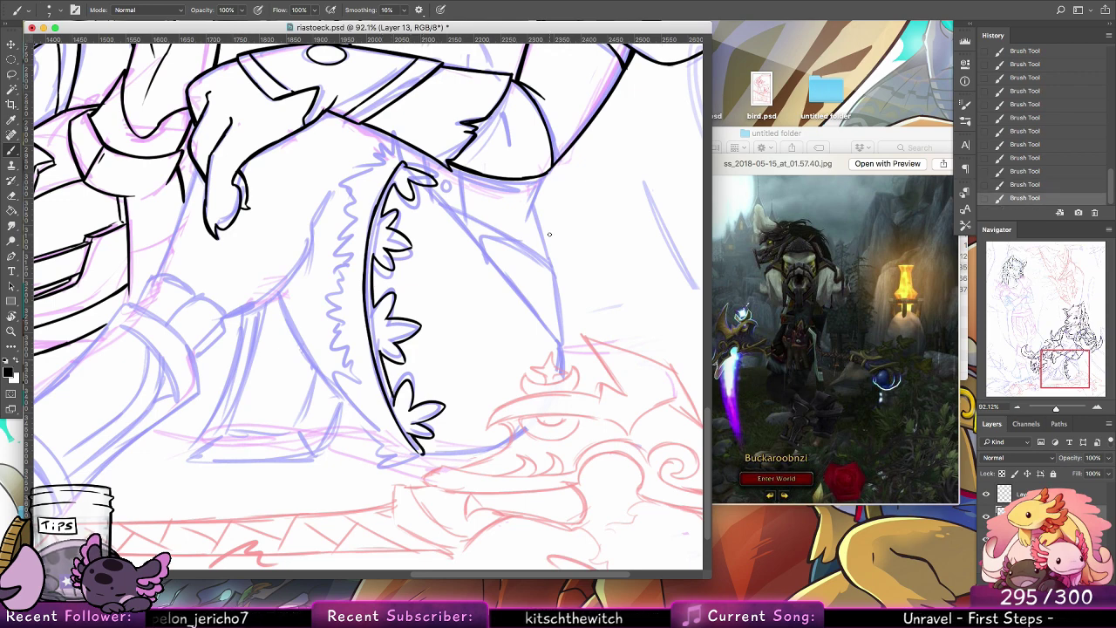
# Step: Ink jagged fur tufts at the trim's upper end under the forearm and at its pointed lower tip by the hem
pyautogui.scroll(5, 440, 305)
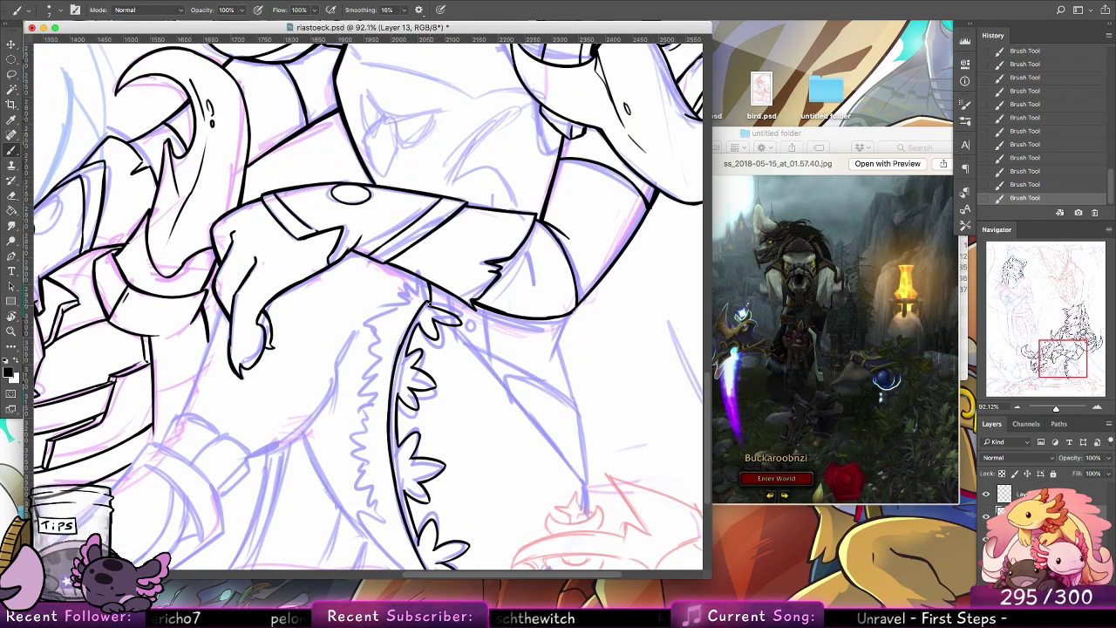
pyautogui.moveTo(410, 290)
pyautogui.mouseDown()
pyautogui.moveTo(405, 280)
pyautogui.moveTo(395, 300)
pyautogui.mouseUp()
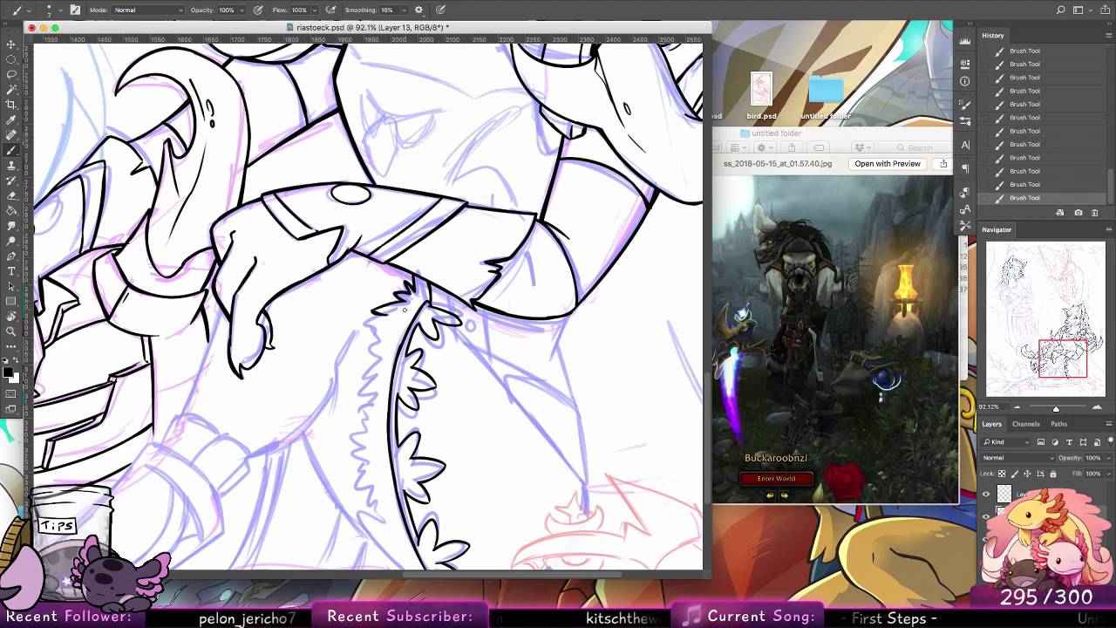
pyautogui.scroll(-5, 400, 423)
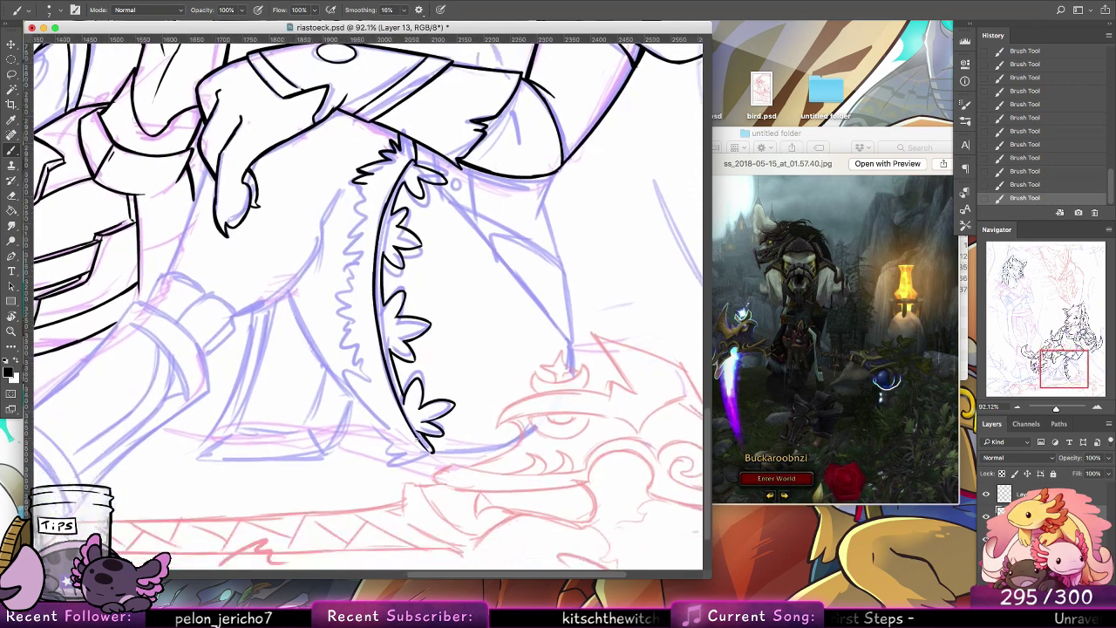
pyautogui.press('super+z')
pyautogui.moveTo(431, 453); pyautogui.dragTo(400, 453)
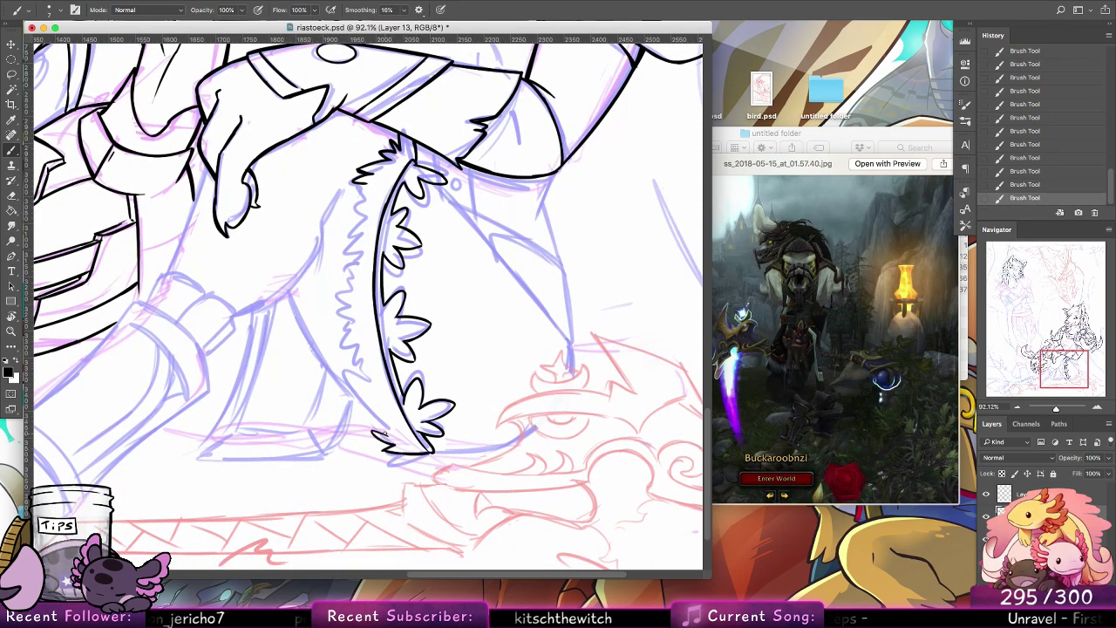
# Step: Ink the spiky fur edge along the rest of the trim, joining the tufts at both ends
pyautogui.moveTo(368, 399)
pyautogui.mouseDown()
pyautogui.moveTo(374, 364)
pyautogui.moveTo(361, 372)
pyautogui.moveTo(370, 337)
pyautogui.moveTo(339, 333)
pyautogui.mouseUp()
pyautogui.moveTo(352, 332)
pyautogui.mouseDown()
pyautogui.moveTo(338, 322)
pyautogui.moveTo(340, 340)
pyautogui.moveTo(342, 320)
pyautogui.moveTo(368, 344)
pyautogui.moveTo(376, 414)
pyautogui.moveTo(357, 402)
pyautogui.mouseUp()
pyautogui.press('super+z')
pyautogui.moveTo(374, 405); pyautogui.dragTo(356, 387)
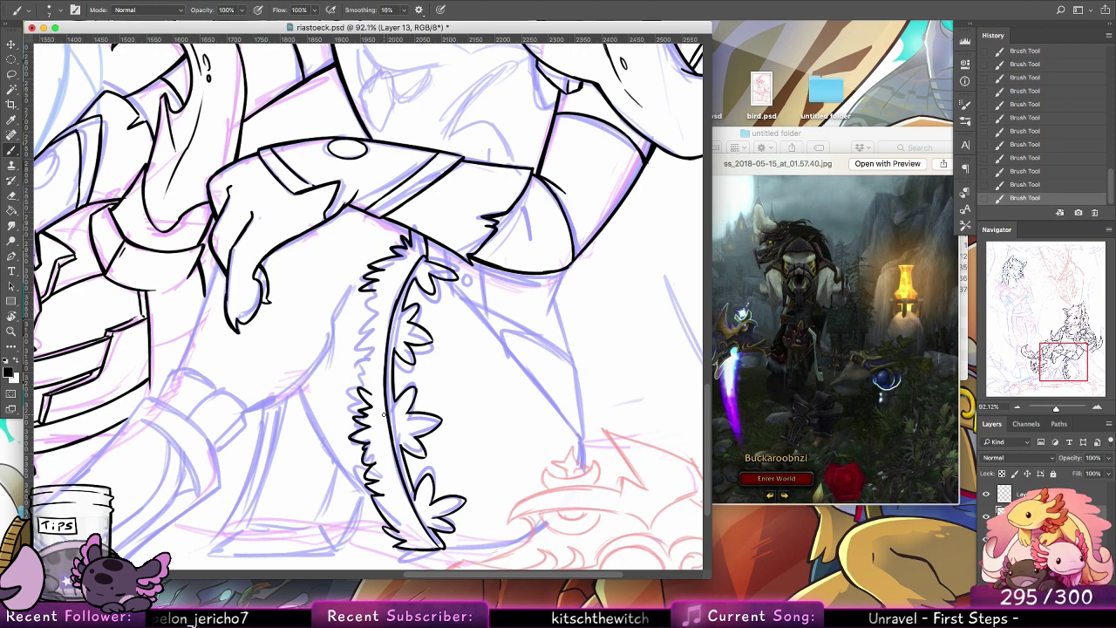
pyautogui.scroll(3, 382, 413)
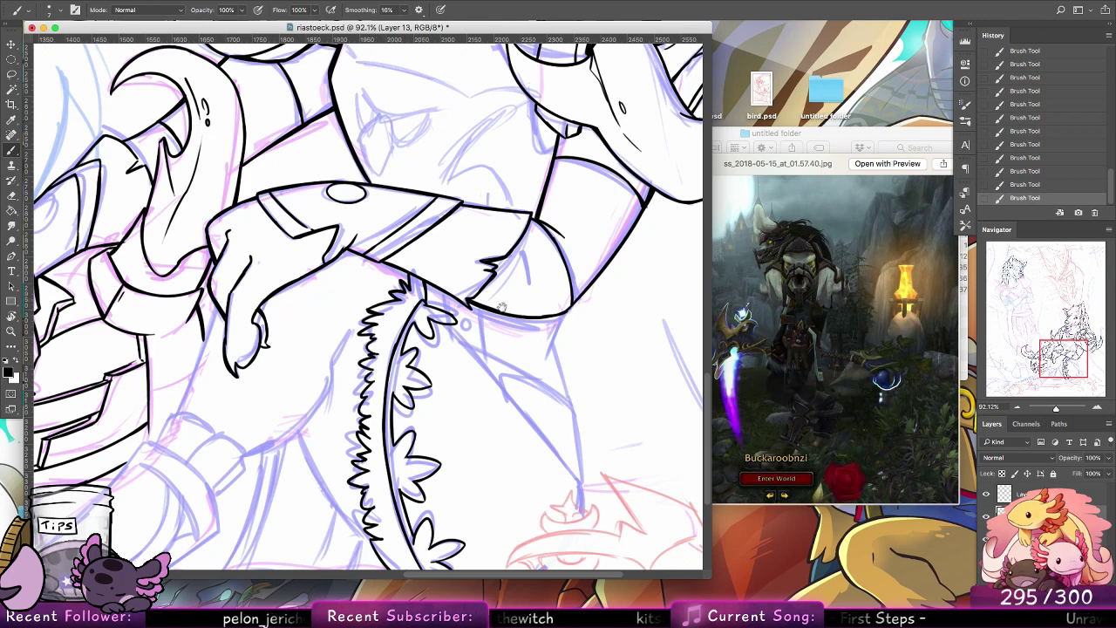
# Step: Ink the long diagonal cloth edge from the trim's upper leaf cluster down to the panel's tip, plus the flat hem line from the trim's lower point
pyautogui.moveTo(452, 326); pyautogui.dragTo(561, 475)
pyautogui.press('super+z')
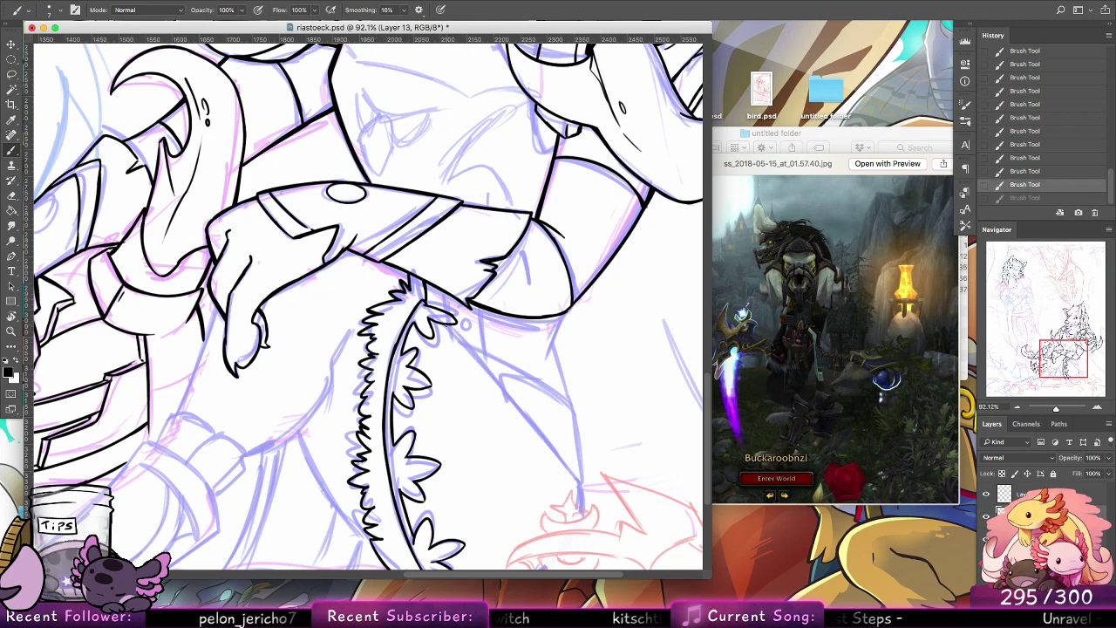
pyautogui.moveTo(446, 326); pyautogui.dragTo(565, 452)
pyautogui.press('super+z')
pyautogui.moveTo(450, 329); pyautogui.dragTo(577, 478)
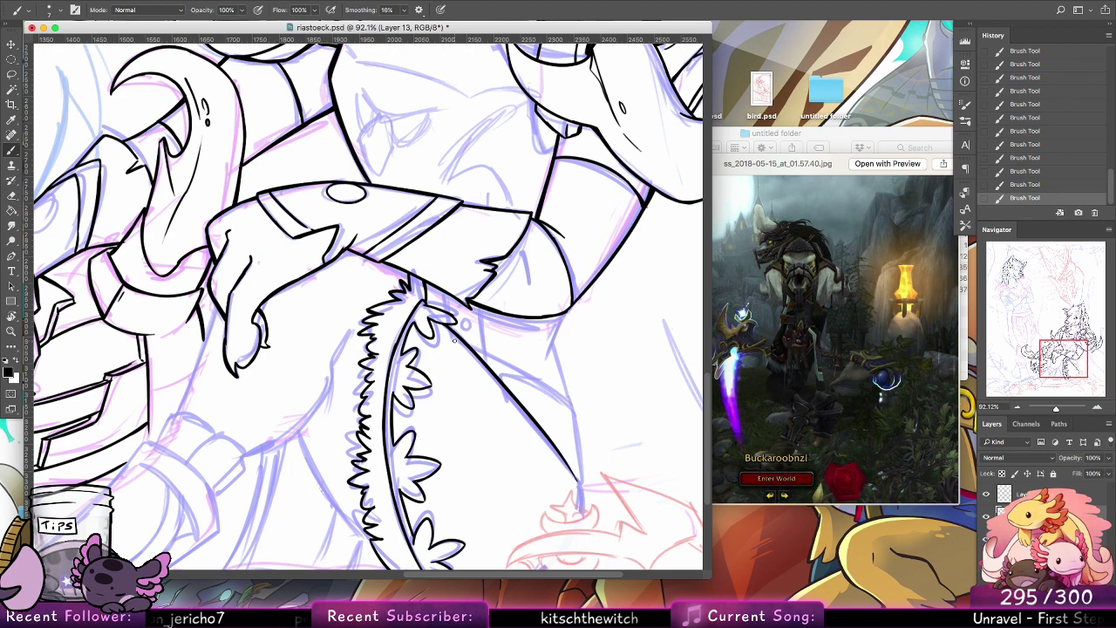
pyautogui.moveTo(583, 353); pyautogui.dragTo(558, 225)
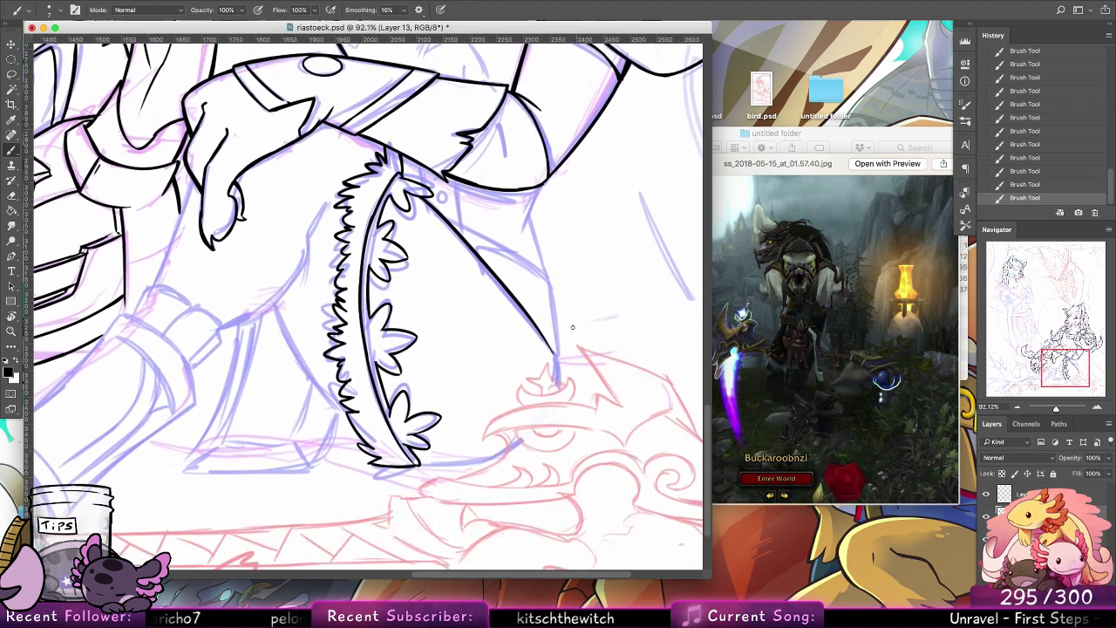
pyautogui.moveTo(420, 465); pyautogui.dragTo(487, 465)
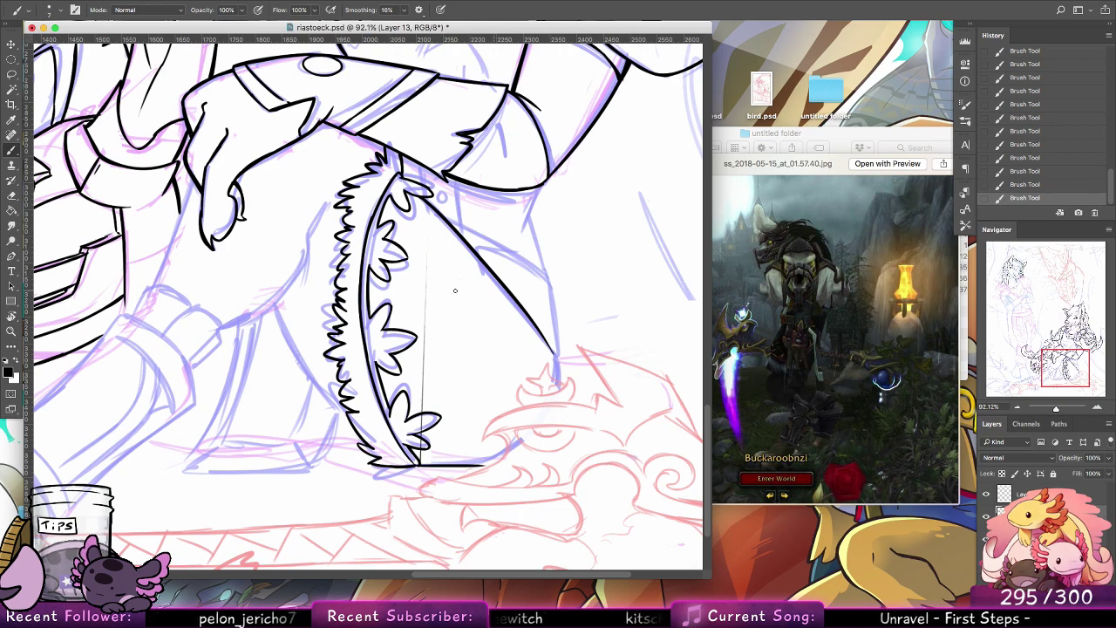
# Step: Erase the thin stray vertical line running through the lowest leaf cluster down to the hem
pyautogui.press('g')
pyautogui.press('e')
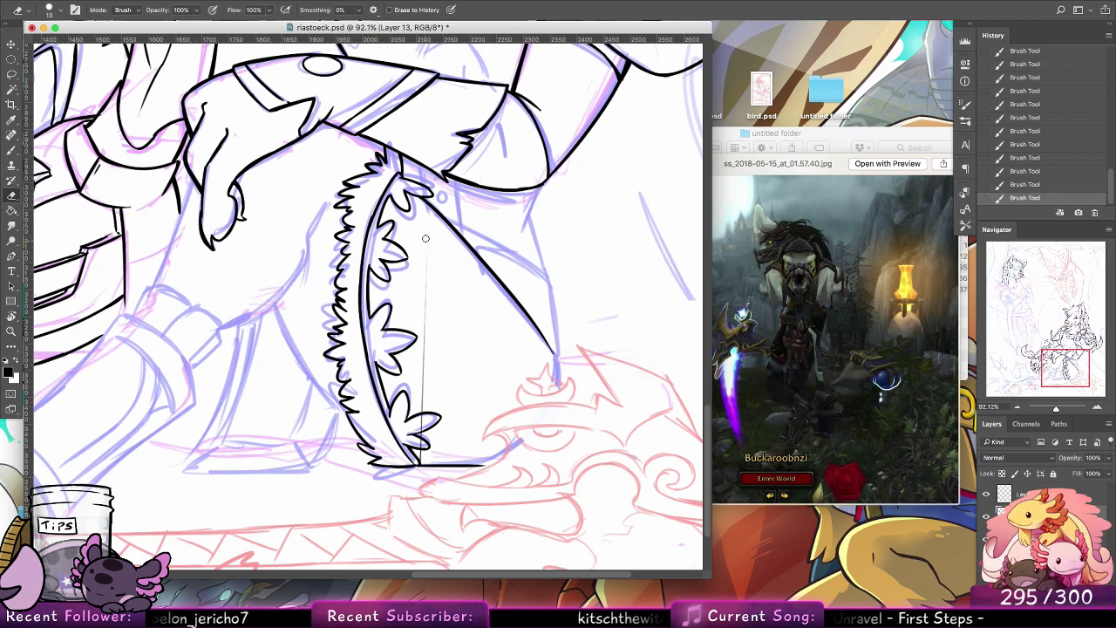
pyautogui.moveTo(426, 255)
pyautogui.mouseDown()
pyautogui.moveTo(418, 408)
pyautogui.moveTo(429, 403)
pyautogui.moveTo(407, 427)
pyautogui.mouseUp()
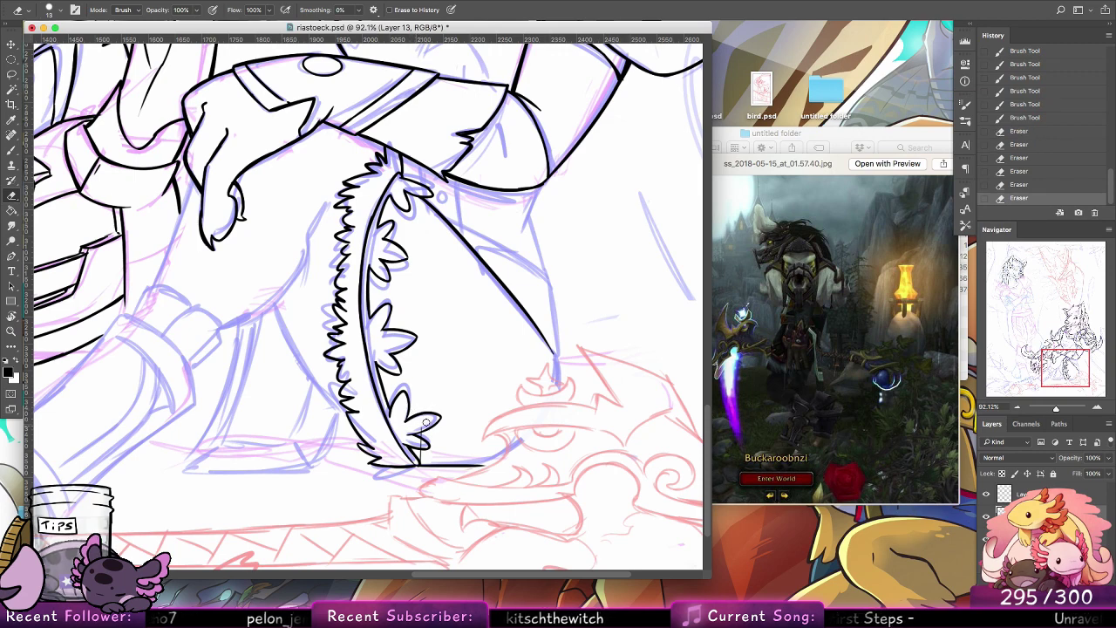
pyautogui.click(424, 445)
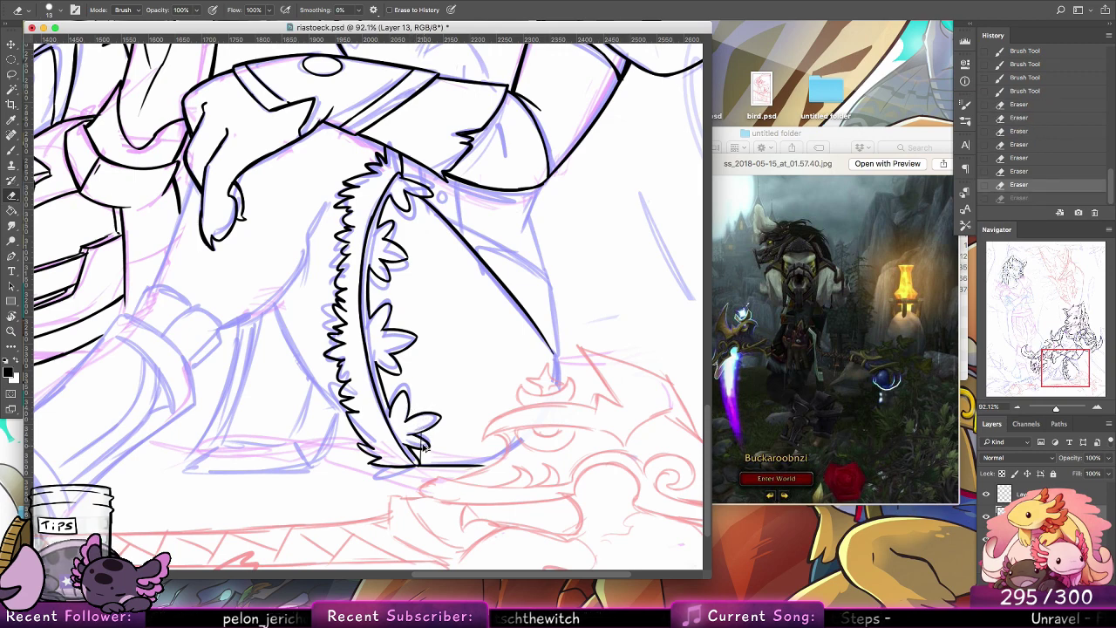
pyautogui.click(423, 445)
pyautogui.click(424, 436)
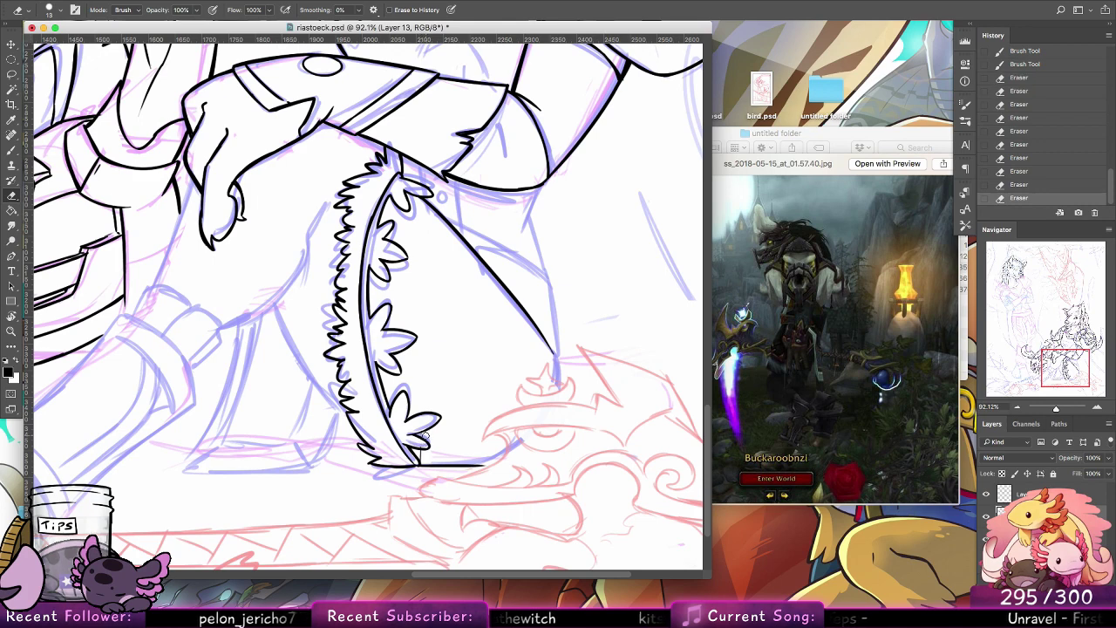
pyautogui.click(423, 435)
pyautogui.click(424, 453)
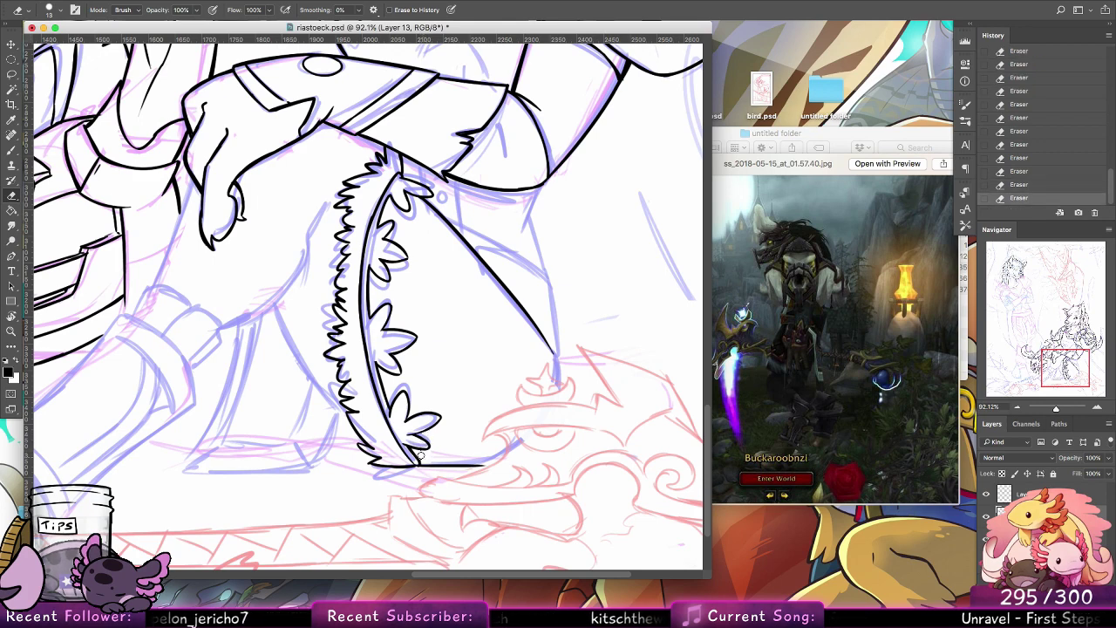
# Step: Add a new layer and ink a curled moustache on both sides of the wolf-headed character's nose
pyautogui.click(11, 150)
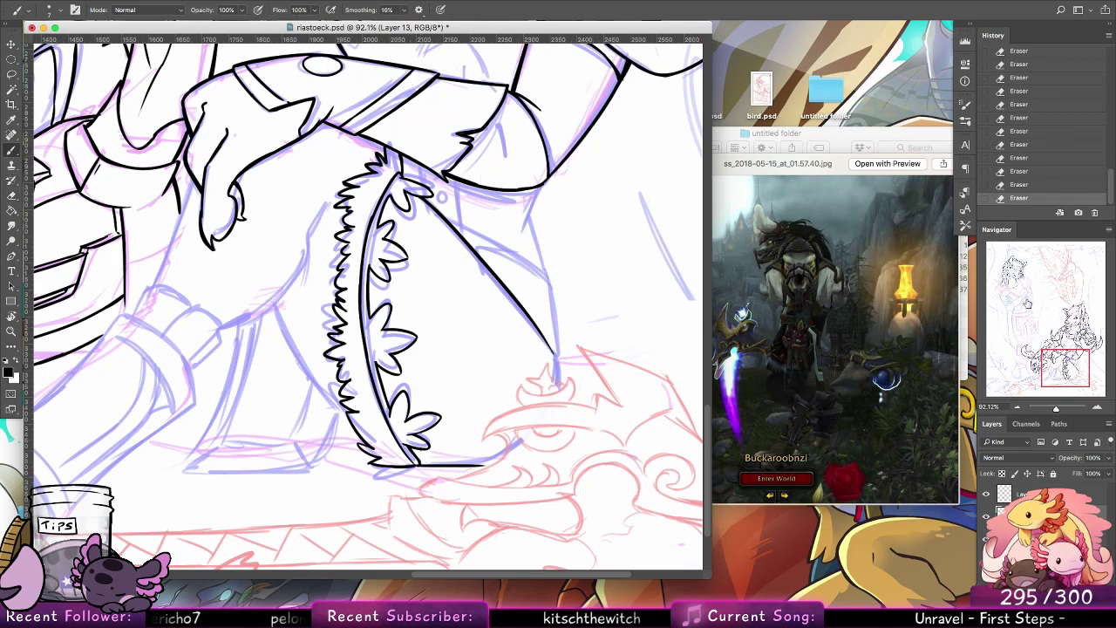
pyautogui.click(1017, 277)
pyautogui.moveTo(1018, 278); pyautogui.dragTo(1016, 278)
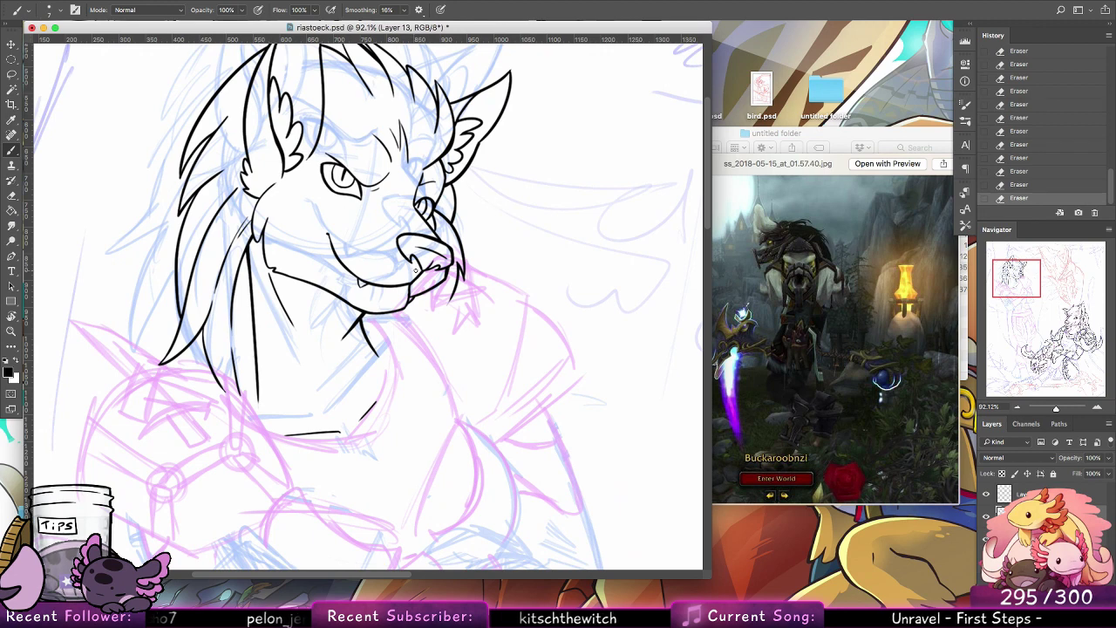
pyautogui.click(1079, 620)
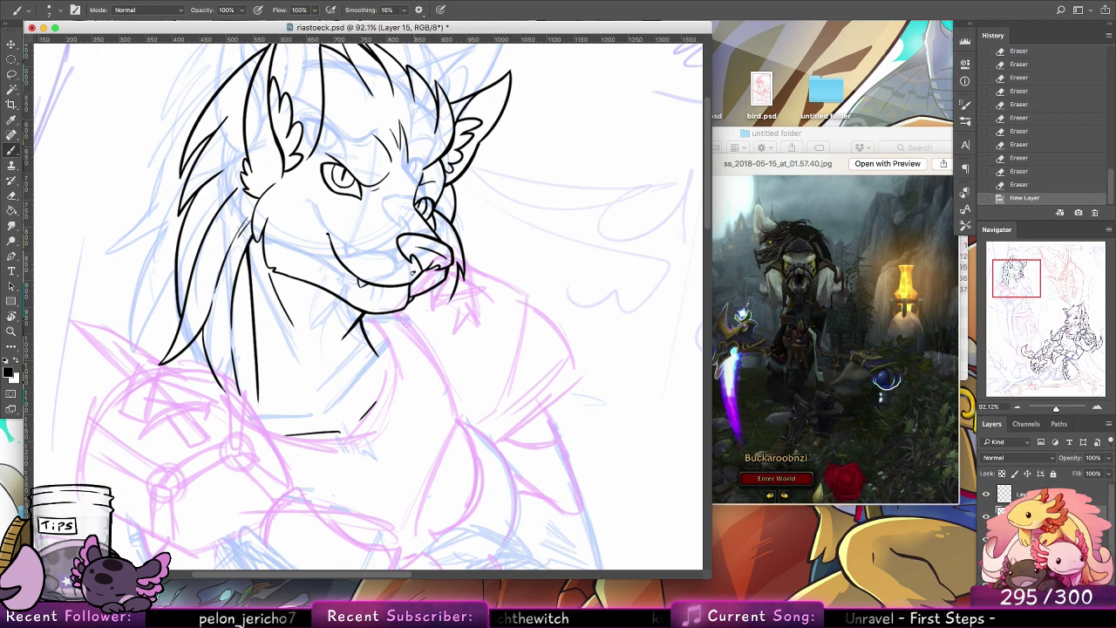
pyautogui.moveTo(381, 271)
pyautogui.mouseDown()
pyautogui.moveTo(377, 251)
pyautogui.moveTo(434, 300)
pyautogui.moveTo(459, 288)
pyautogui.mouseUp()
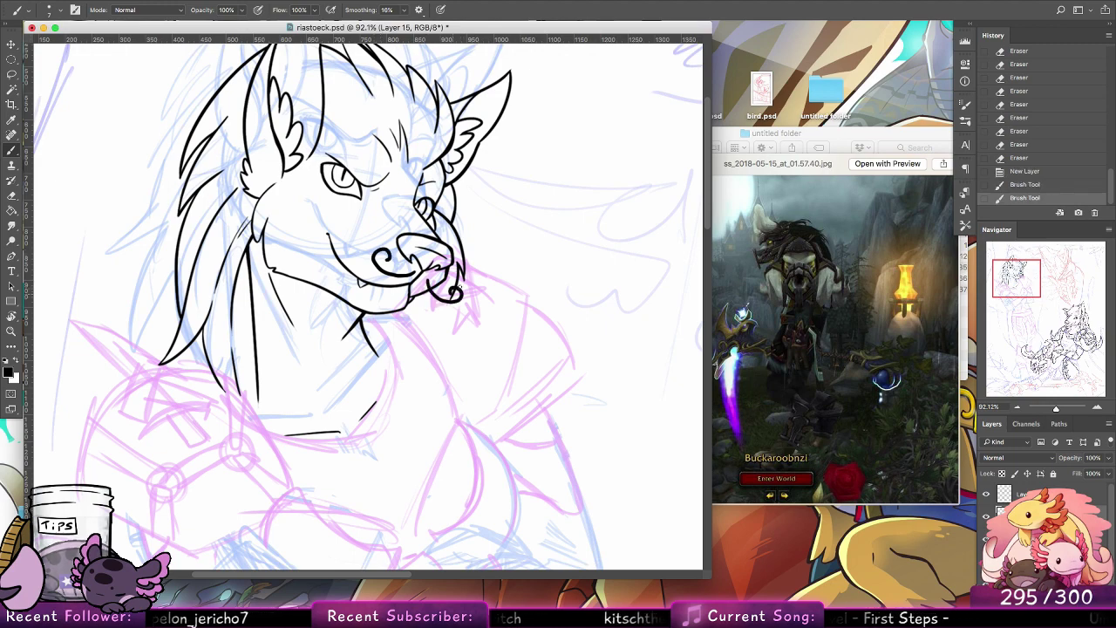
# Step: Move the moustache layer down one place in the layer order and toggle a layer's visibility to check it
pyautogui.click(1078, 361)
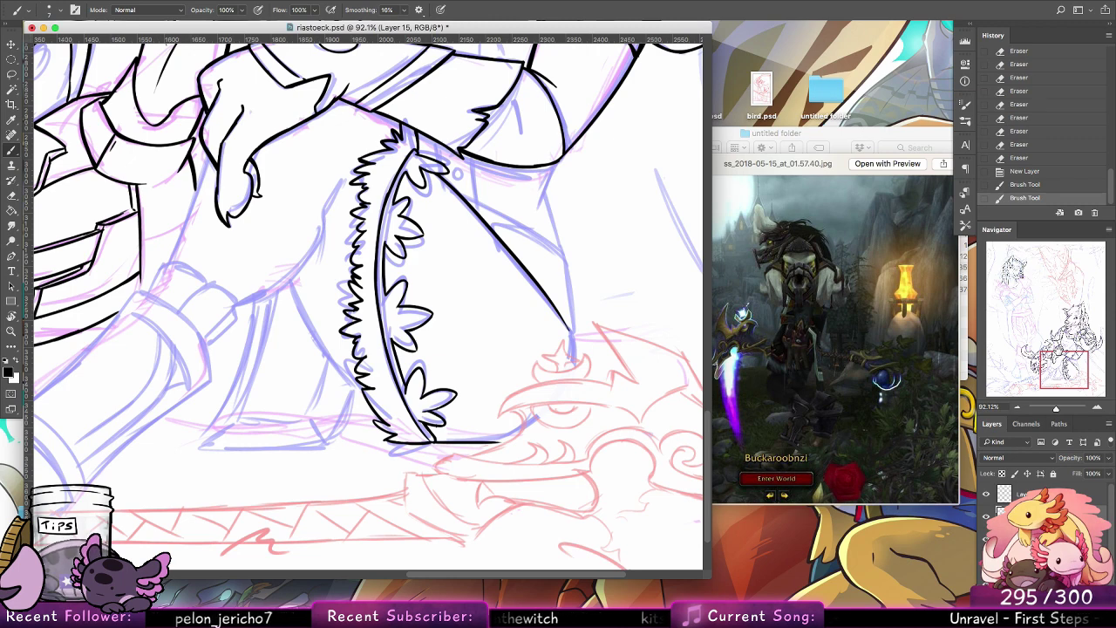
pyautogui.moveTo(584, 334); pyautogui.dragTo(530, 391)
pyautogui.press('super+[')
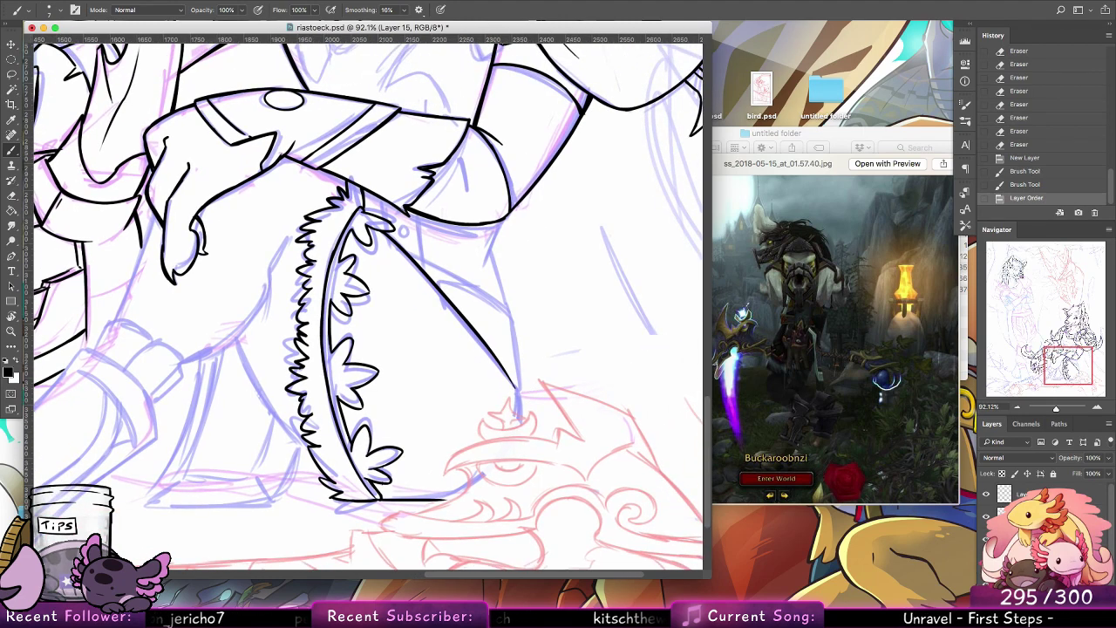
pyautogui.click(986, 516)
pyautogui.click(987, 516)
# Step: On Layer 13, ink the outer cloth edge from beneath the elbow down along the upper part of the hanging panel
pyautogui.click(1033, 516)
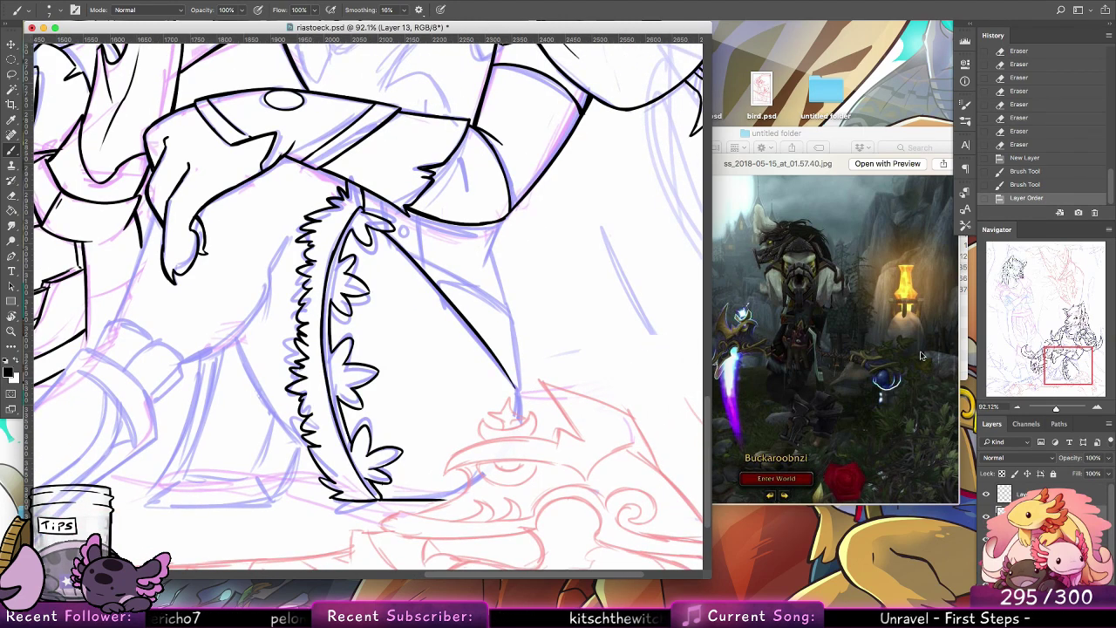
pyautogui.moveTo(498, 222)
pyautogui.mouseDown()
pyautogui.moveTo(482, 260)
pyautogui.moveTo(495, 266)
pyautogui.moveTo(506, 298)
pyautogui.mouseUp()
pyautogui.moveTo(491, 260); pyautogui.dragTo(505, 305)
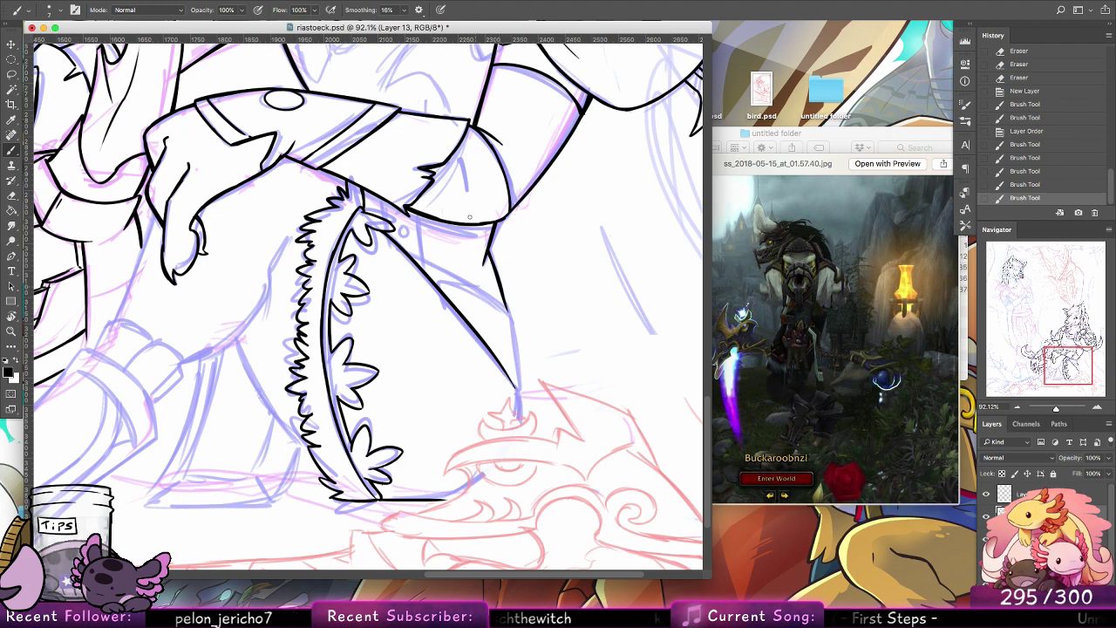
# Step: Try to ink the fold line crossing from the long diagonal edge to the panel's outer edge
pyautogui.moveTo(424, 272); pyautogui.dragTo(504, 311)
pyautogui.press('super+z')
pyautogui.press('super+z')
pyautogui.press('super+z')
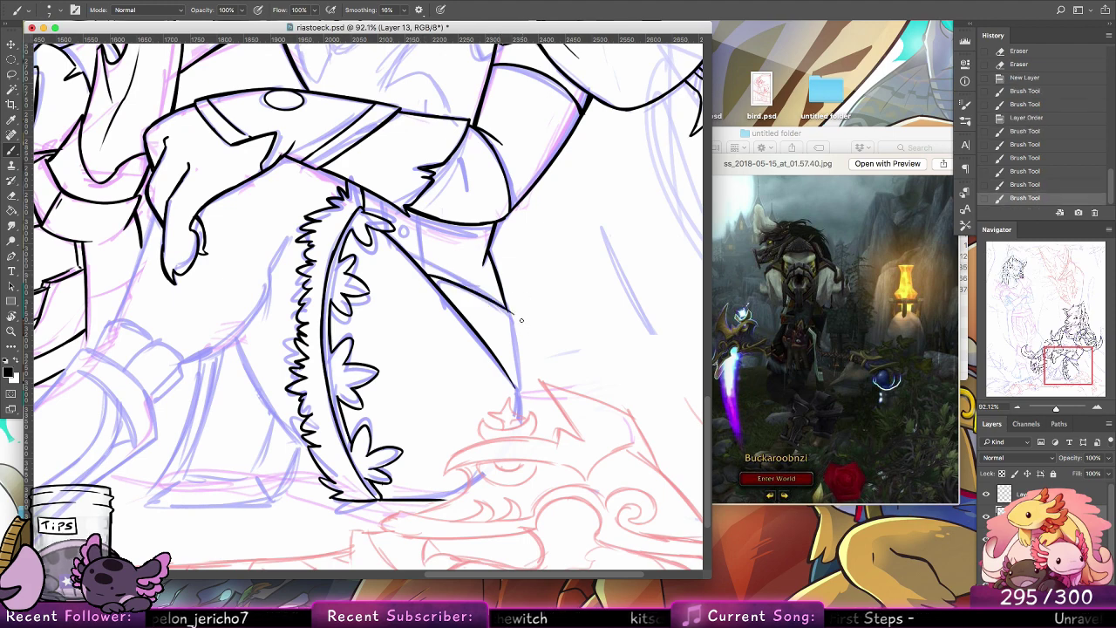
pyautogui.moveTo(427, 276); pyautogui.dragTo(505, 310)
pyautogui.press('super+z')
pyautogui.press('super+z')
pyautogui.press('super+z')
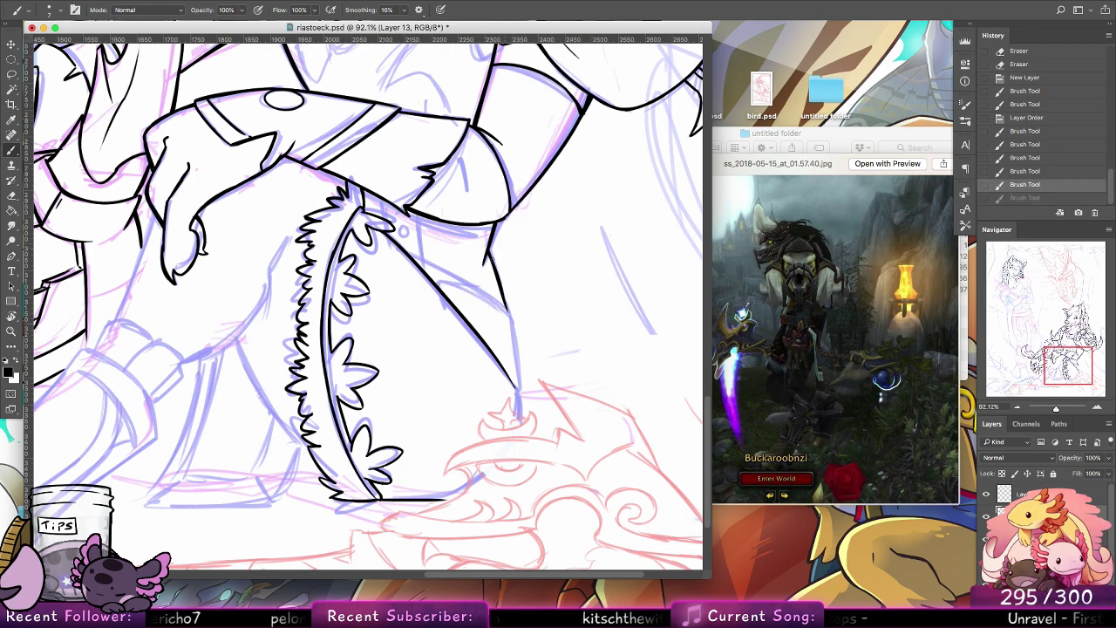
# Step: Carry the panel's outer edge down to a sharp tip just above the sketched ornament, meeting the long diagonal edge
pyautogui.moveTo(503, 307); pyautogui.dragTo(518, 380)
pyautogui.moveTo(515, 331)
pyautogui.mouseDown()
pyautogui.moveTo(519, 396)
pyautogui.moveTo(509, 394)
pyautogui.moveTo(522, 421)
pyautogui.mouseUp()
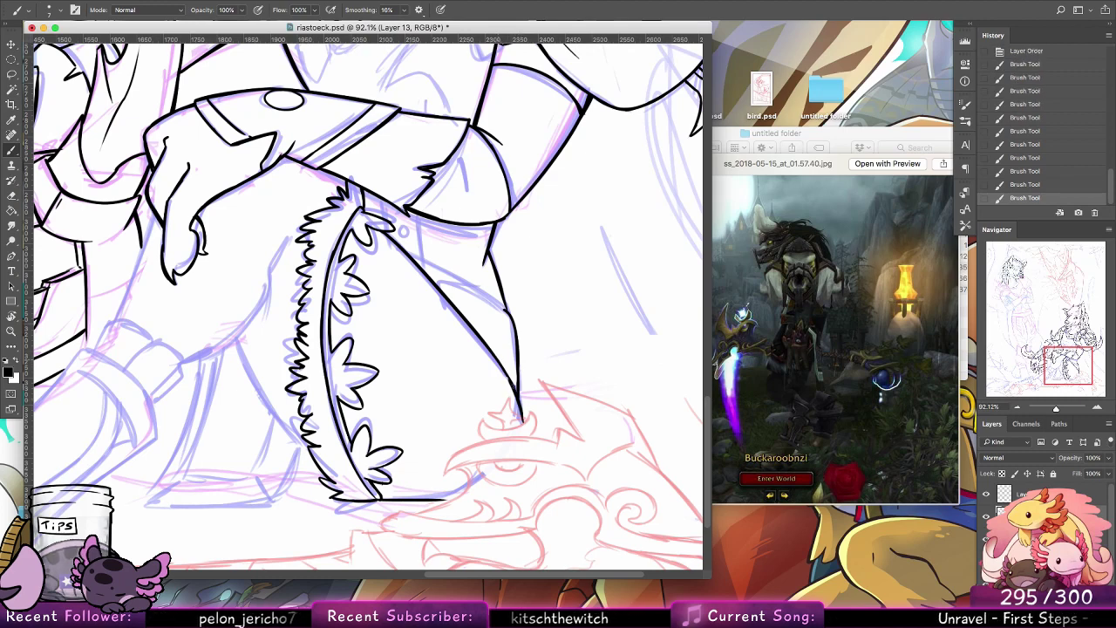
pyautogui.moveTo(510, 357); pyautogui.dragTo(504, 373)
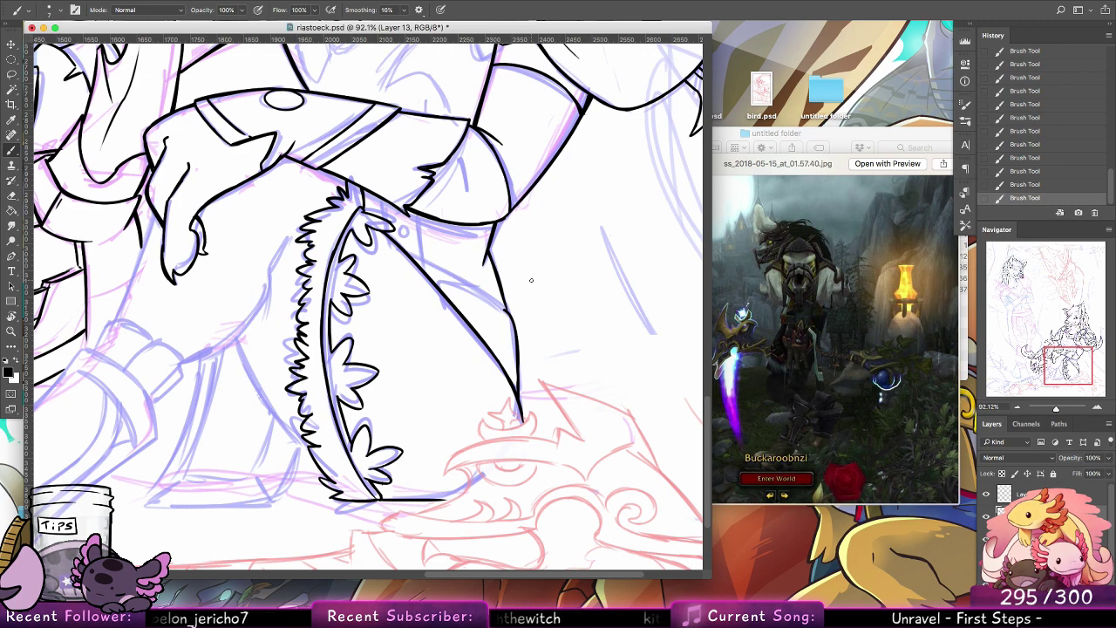
# Step: Ink the fold line linking the long diagonal cloth edge to the bend in the panel's outer edge
pyautogui.press('r')
pyautogui.moveTo(111, 388); pyautogui.dragTo(397, 115)
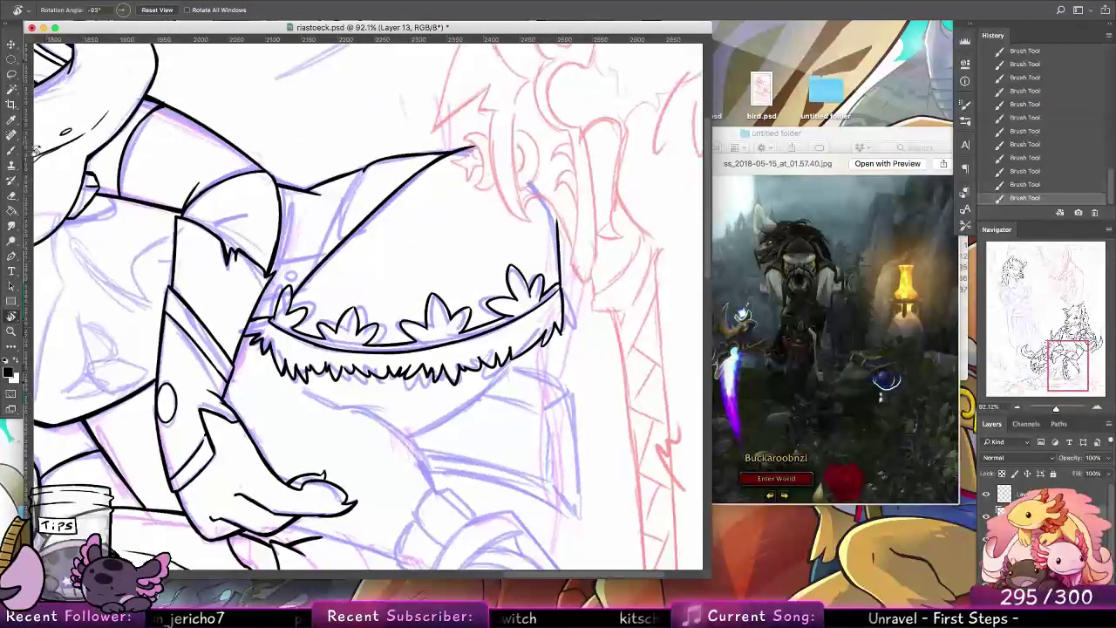
pyautogui.moveTo(363, 174); pyautogui.dragTo(339, 240)
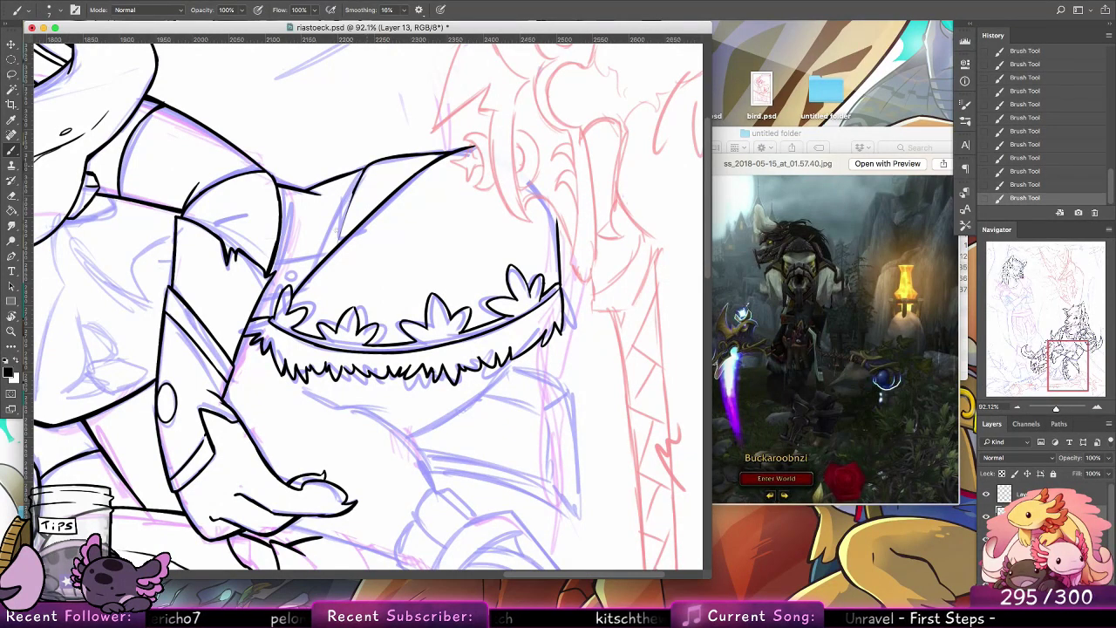
pyautogui.moveTo(353, 194); pyautogui.dragTo(336, 238)
pyautogui.press('super+z')
pyautogui.moveTo(362, 177); pyautogui.dragTo(365, 167)
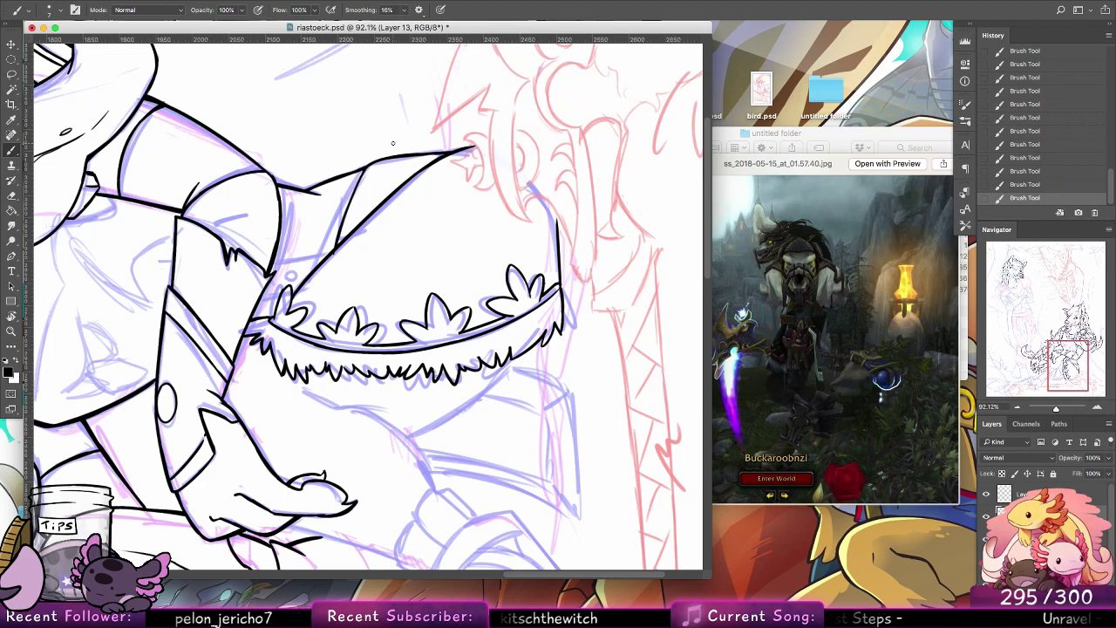
# Step: Erase the fold line's excess ink where it meets the long diagonal edge
pyautogui.press('e')
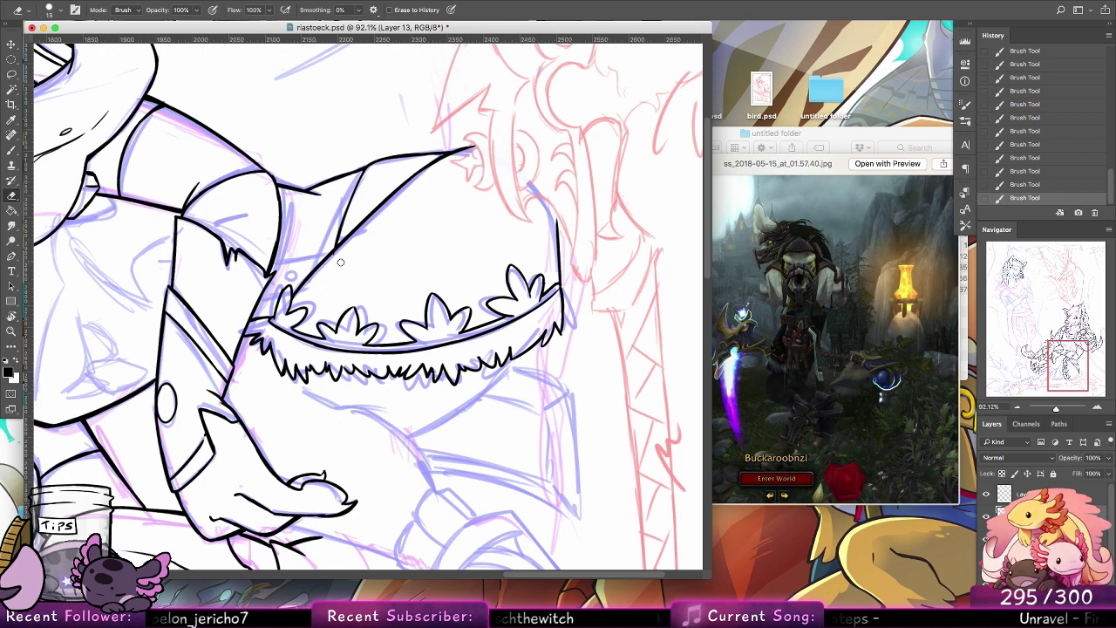
pyautogui.click(336, 255)
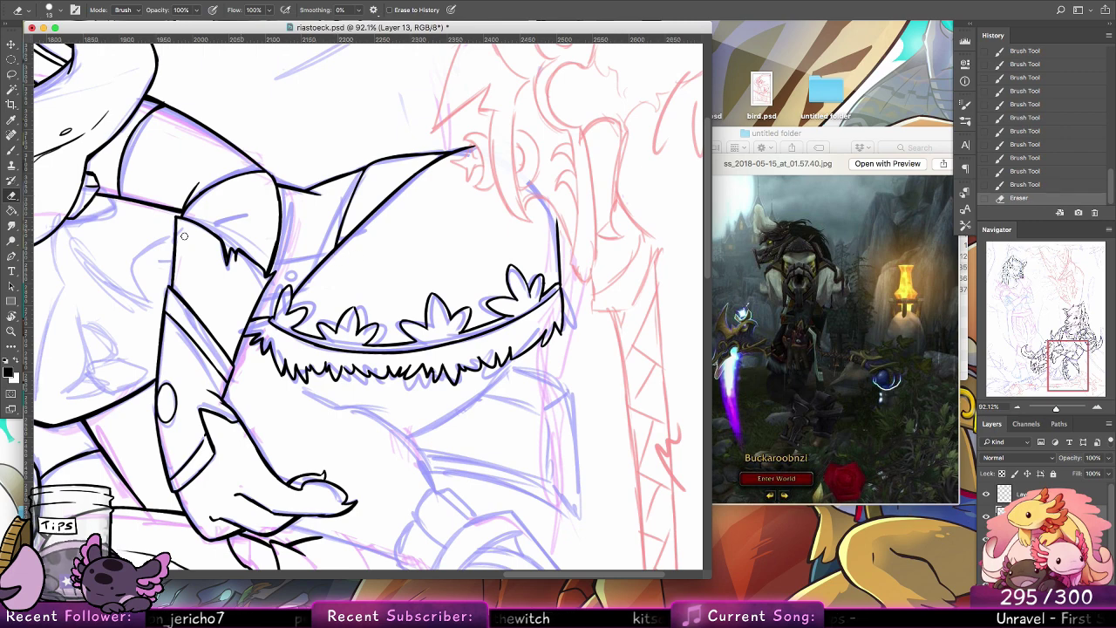
pyautogui.press('b')
# Step: Reset the canvas rotation to 0° and return to the Brush tool
pyautogui.doubleClick(11, 317)
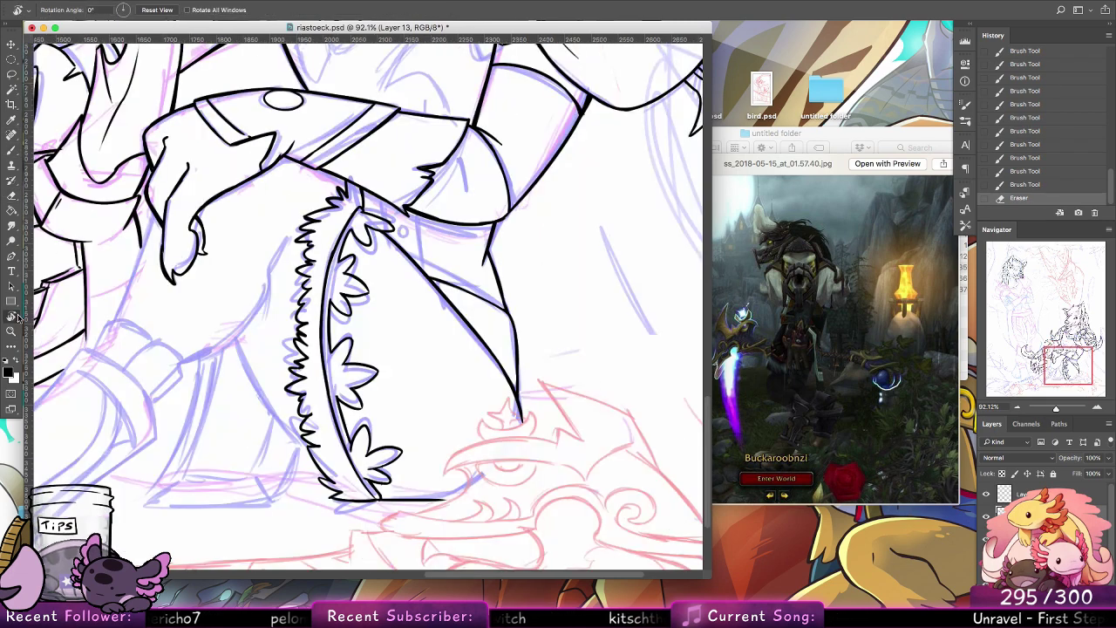
pyautogui.press('b')
pyautogui.moveTo(440, 299); pyautogui.dragTo(443, 374)
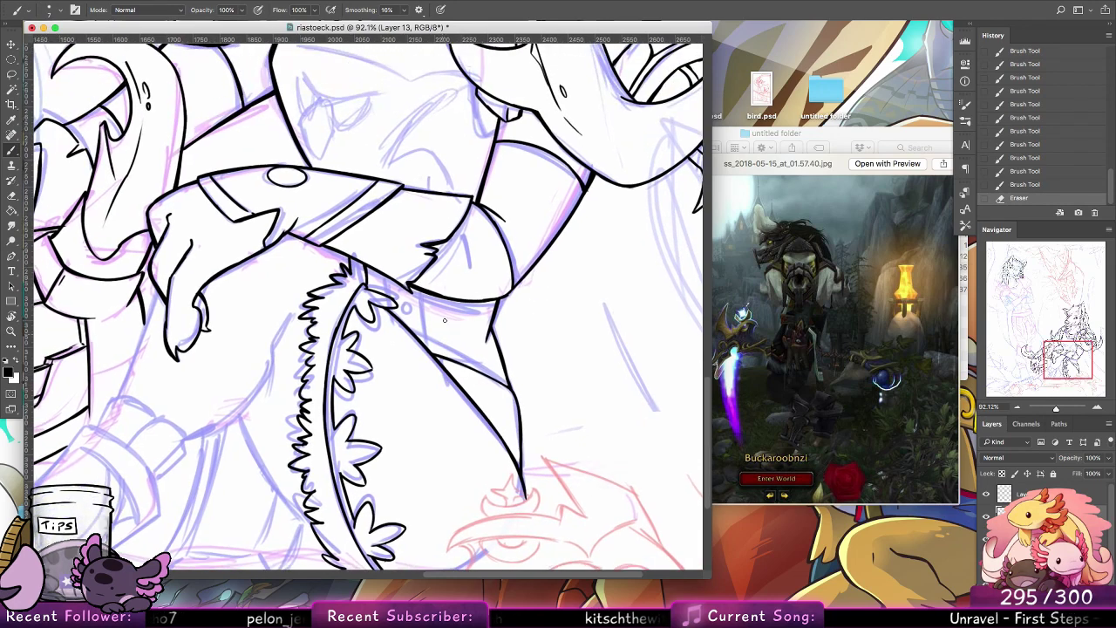
# Step: Try to ink the near-vertical strap edge on the waist section just below the elbow cuff
pyautogui.moveTo(418, 292); pyautogui.dragTo(421, 342)
pyautogui.click(421, 343)
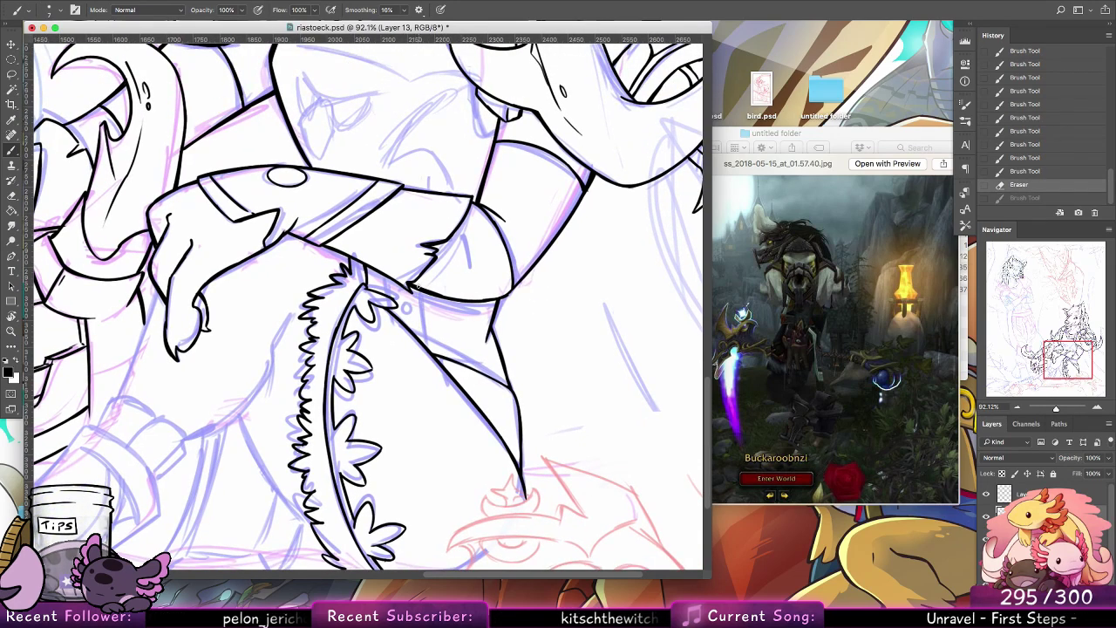
pyautogui.press('super+alt+z')
pyautogui.press('super+alt+z')
pyautogui.moveTo(419, 292); pyautogui.dragTo(423, 342)
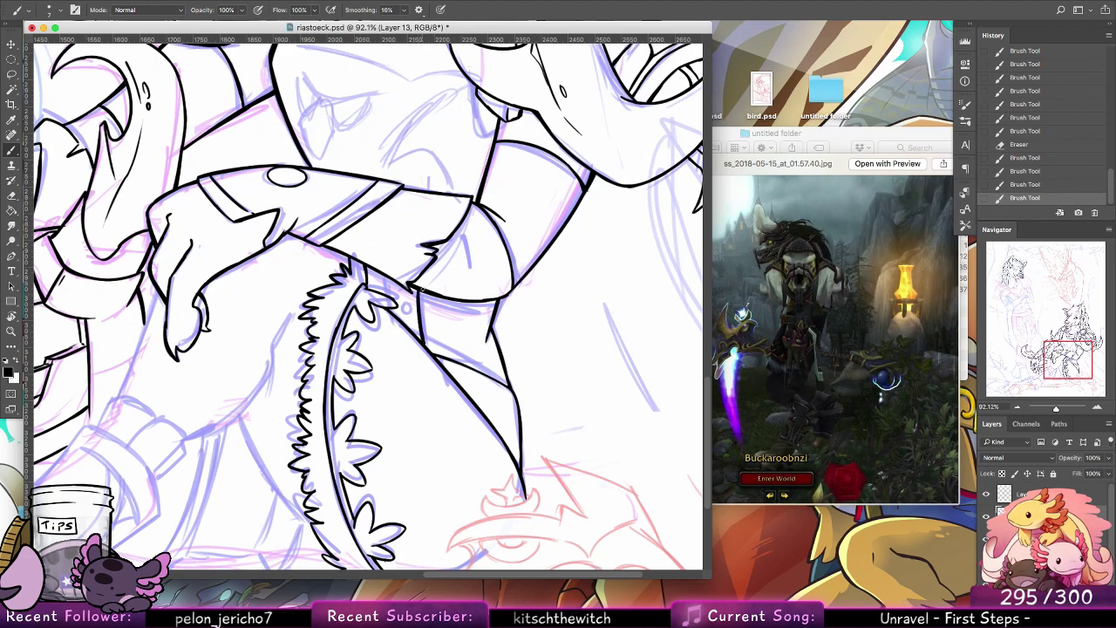
pyautogui.moveTo(419, 296)
pyautogui.mouseDown()
pyautogui.moveTo(422, 333)
pyautogui.moveTo(419, 313)
pyautogui.mouseUp()
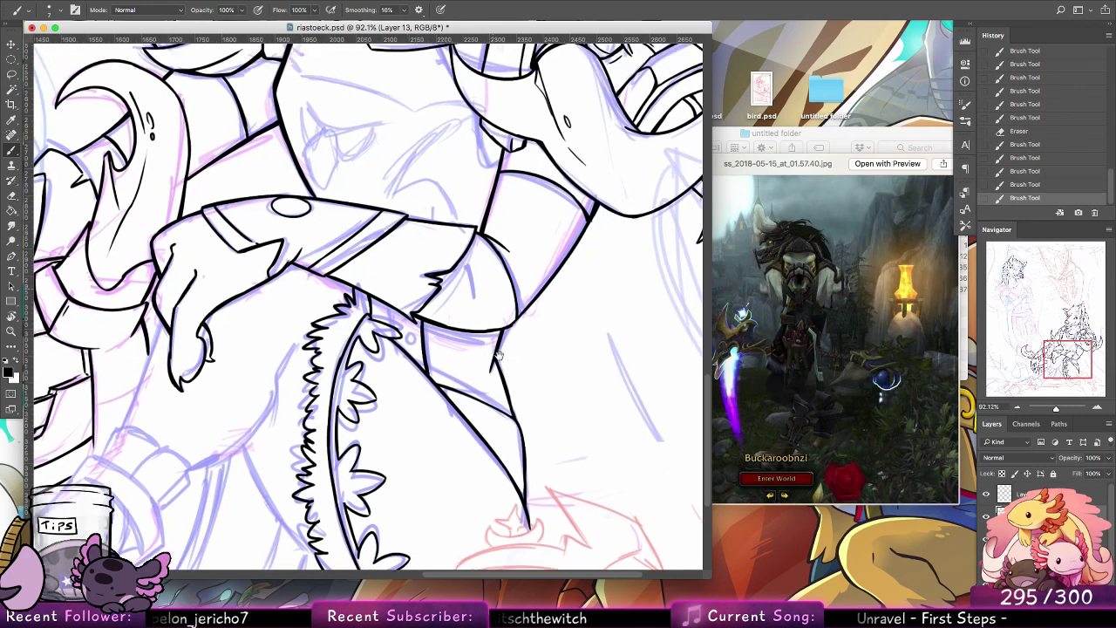
pyautogui.scroll(3, 576, 133)
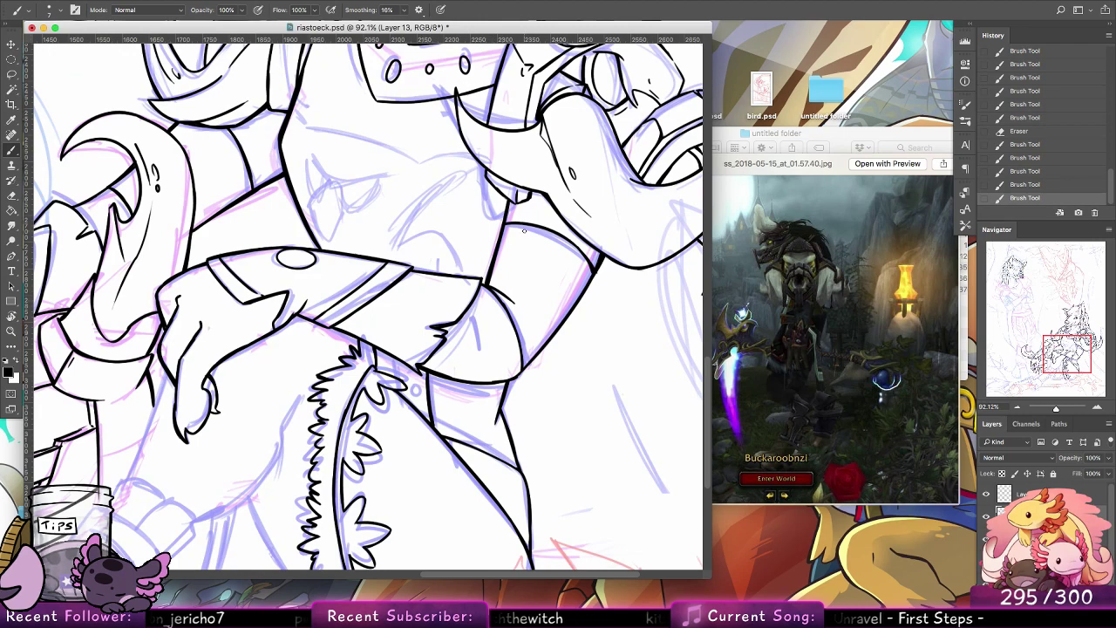
pyautogui.press('super+z')
pyautogui.press('super+z')
pyautogui.press('super+z')
pyautogui.press('super+z')
pyautogui.press('super+z')
pyautogui.press('super+z')
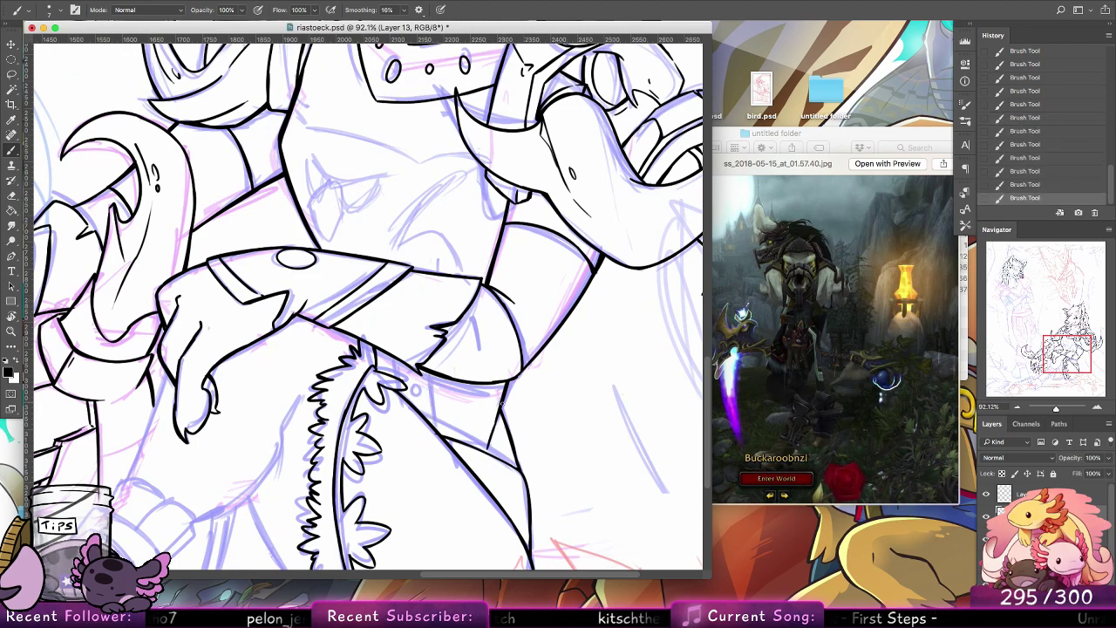
# Step: Switch the reference preview to the front-facing screenshot of the horned character, and return to the riastoeck.psd drawing
pyautogui.click(833, 297)
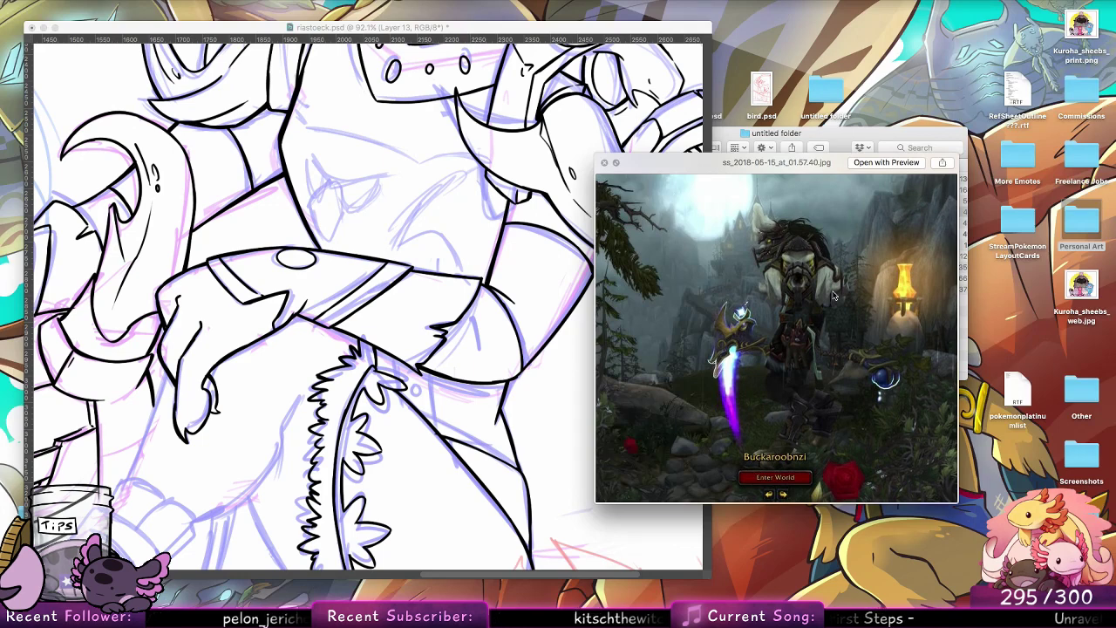
pyautogui.press('Up')
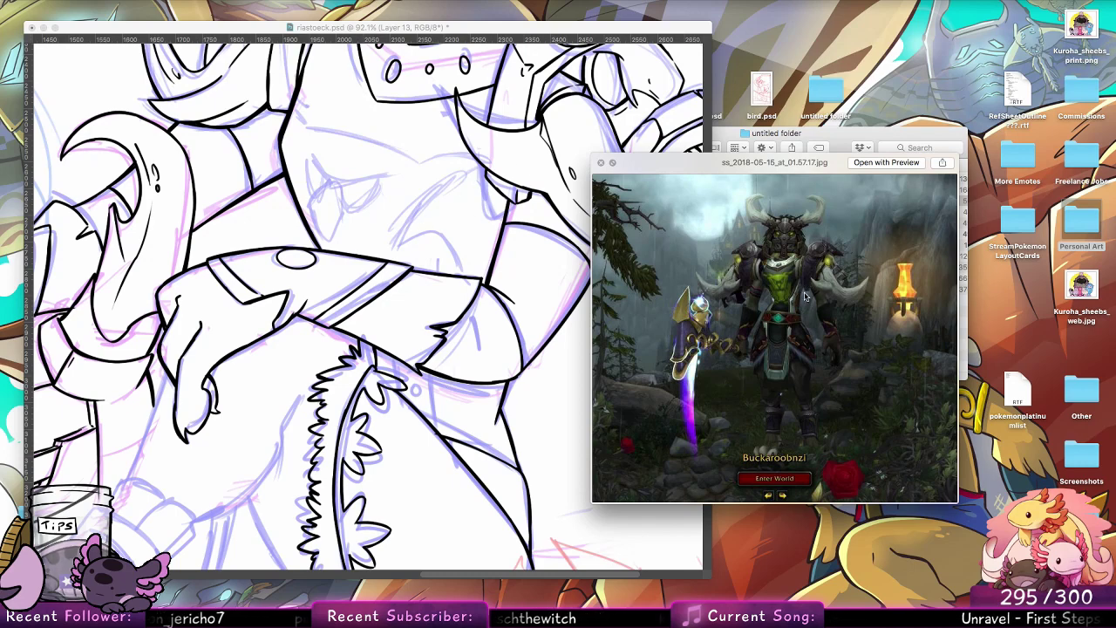
pyautogui.click(436, 375)
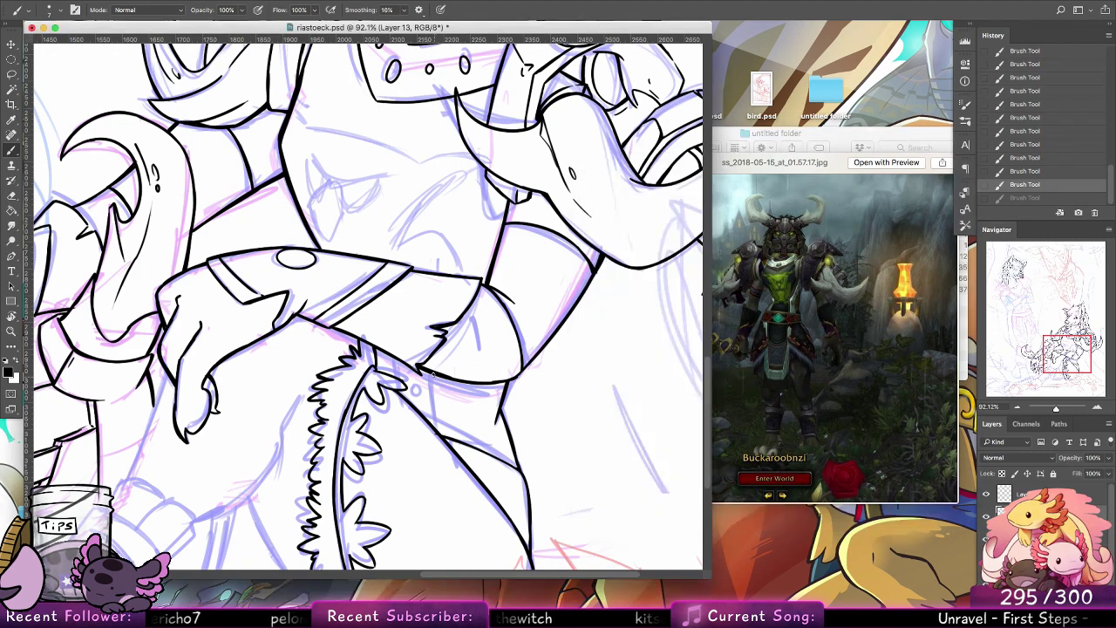
# Step: Ink the two near-vertical strap edges below the elbow cuff and a small rivet outline between them
pyautogui.moveTo(432, 374); pyautogui.dragTo(439, 430)
pyautogui.press('alt+super+z')
pyautogui.press('alt+super+z')
pyautogui.moveTo(427, 373); pyautogui.dragTo(430, 418)
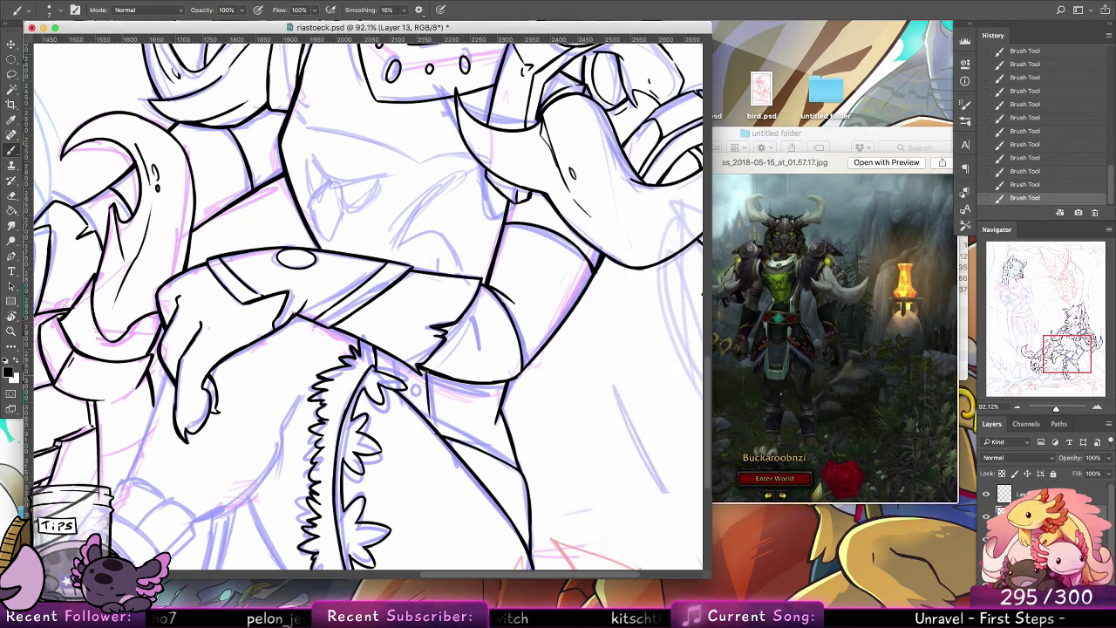
pyautogui.moveTo(427, 371); pyautogui.dragTo(430, 419)
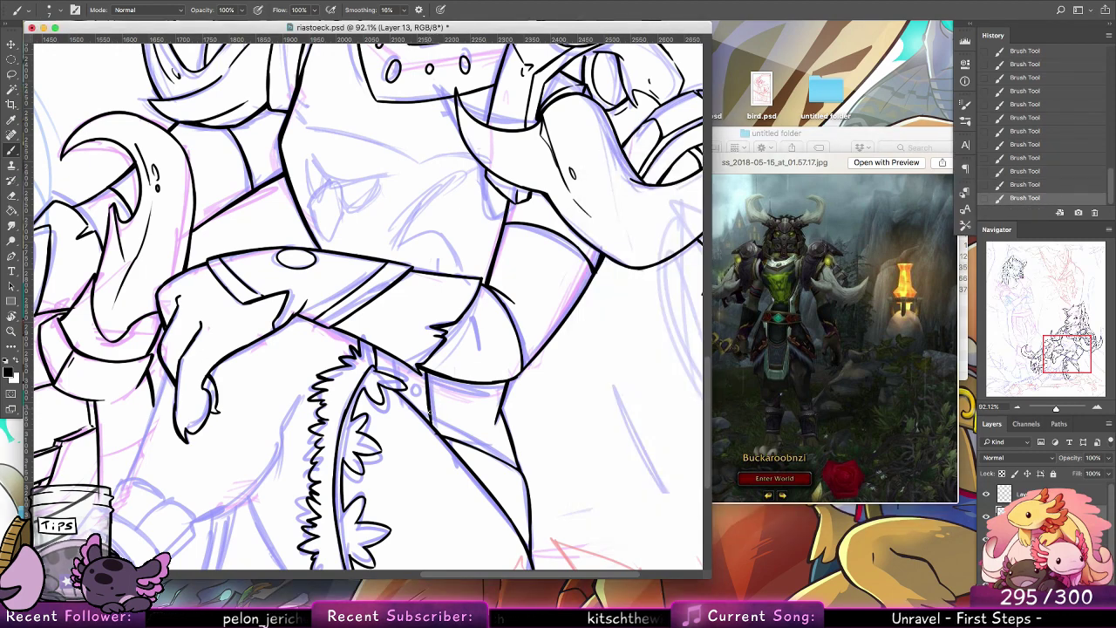
pyautogui.moveTo(453, 381); pyautogui.dragTo(468, 441)
pyautogui.press('alt+super+z')
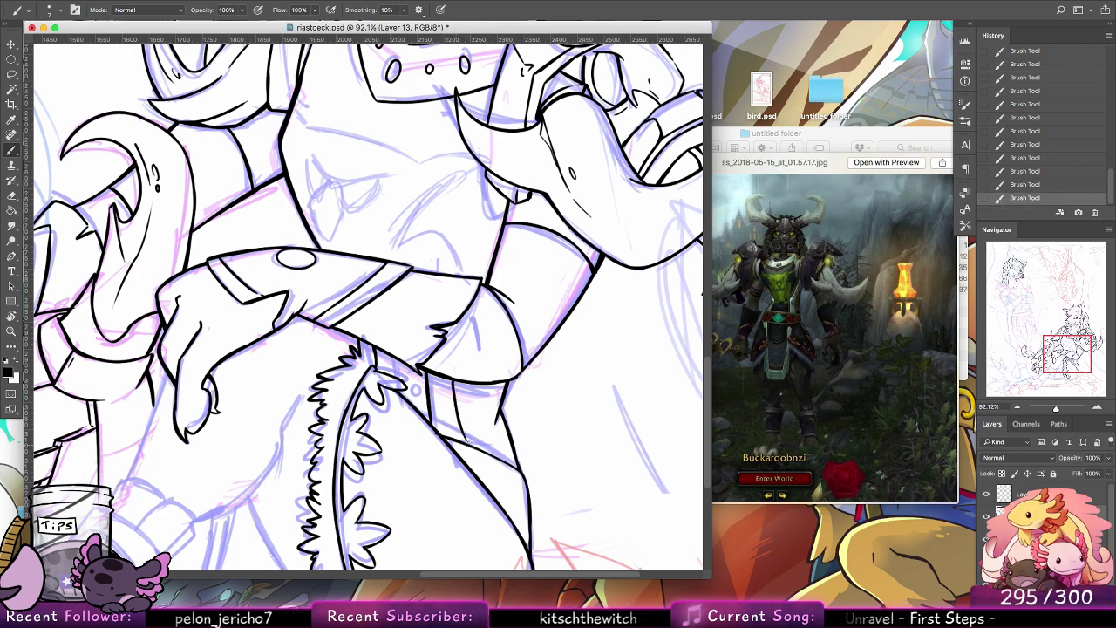
pyautogui.moveTo(443, 386); pyautogui.dragTo(448, 396)
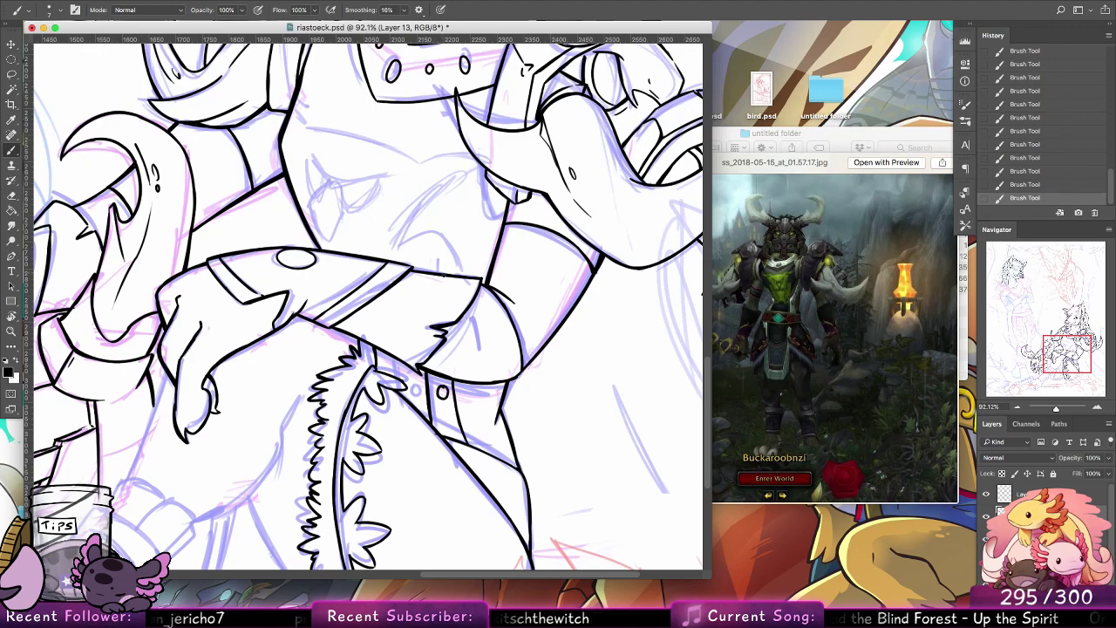
# Step: Ink the torso's lower side contour curving in to the forearm beside the upper arm
pyautogui.moveTo(452, 275)
pyautogui.mouseDown()
pyautogui.moveTo(491, 230)
pyautogui.moveTo(489, 251)
pyautogui.moveTo(500, 235)
pyautogui.mouseUp()
pyautogui.press('super+z')
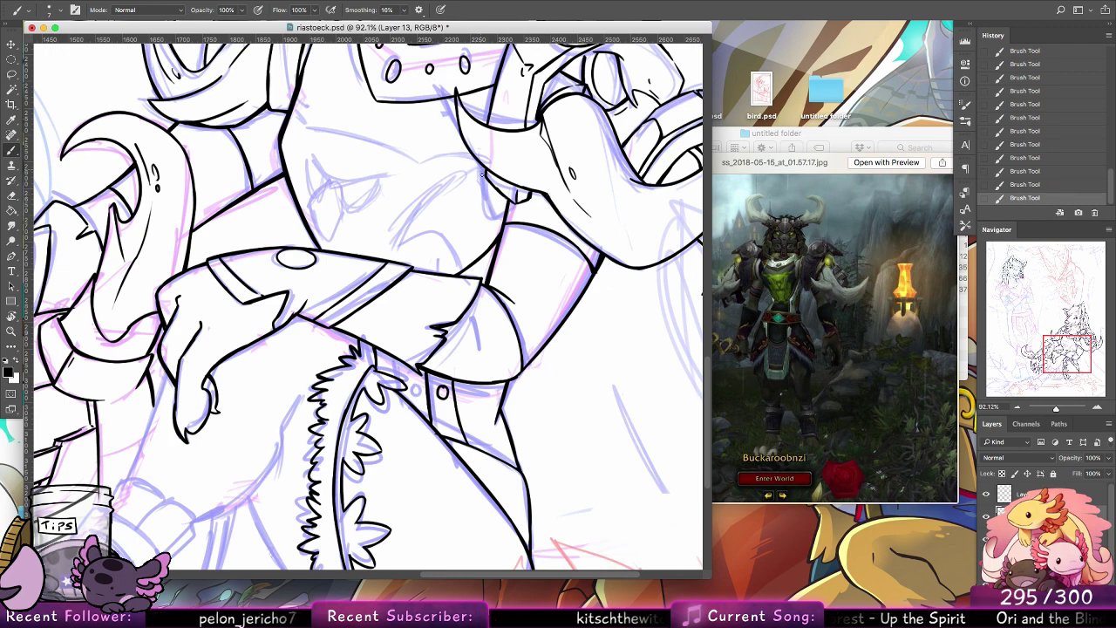
pyautogui.moveTo(487, 180); pyautogui.dragTo(499, 235)
# Step: Ink a second border line down the side and along the bottom of the studded chest collar
pyautogui.moveTo(423, 265); pyautogui.dragTo(466, 373)
pyautogui.moveTo(425, 217); pyautogui.dragTo(431, 329)
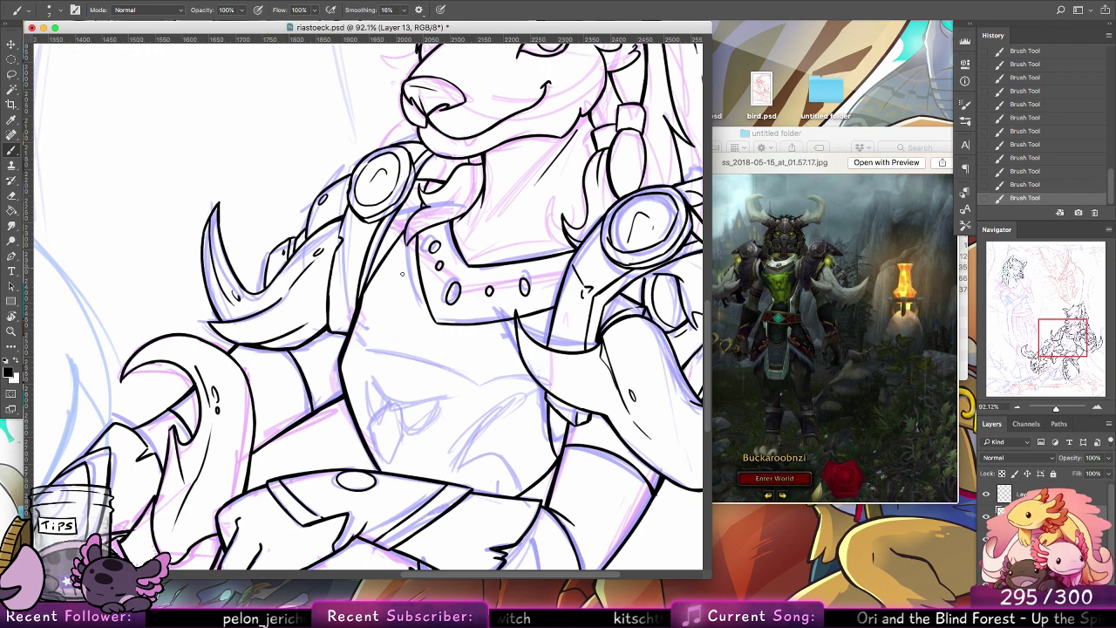
pyautogui.moveTo(399, 242)
pyautogui.mouseDown()
pyautogui.moveTo(419, 339)
pyautogui.moveTo(503, 334)
pyautogui.mouseUp()
pyautogui.press('super+z')
pyautogui.moveTo(419, 338)
pyautogui.mouseDown()
pyautogui.moveTo(503, 335)
pyautogui.moveTo(553, 317)
pyautogui.mouseUp()
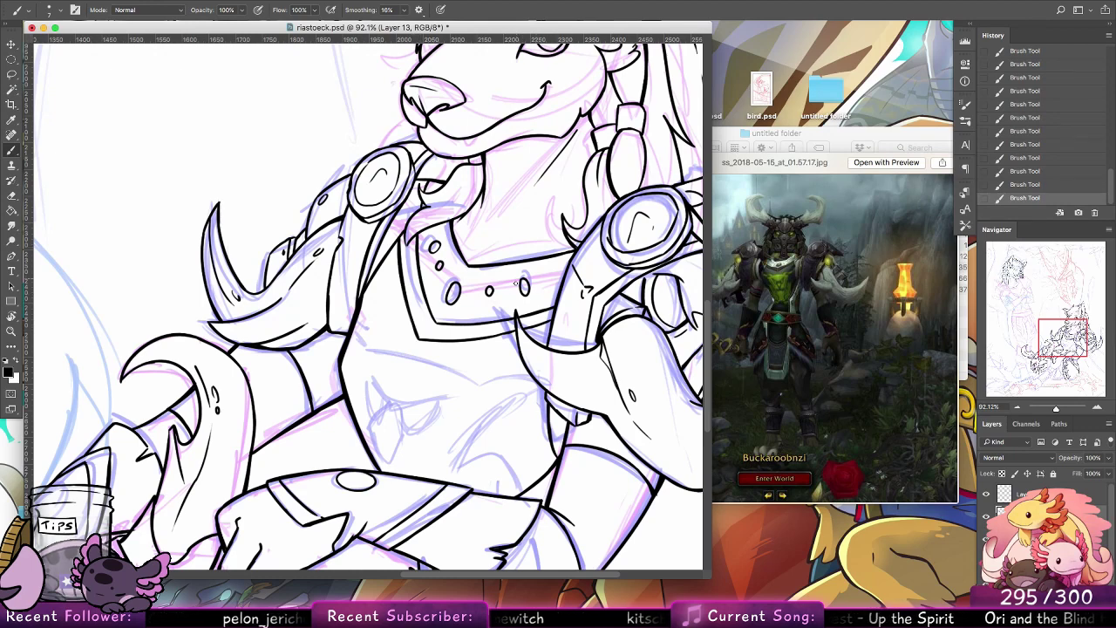
# Step: Ink the bent leg's front contour from beneath the hanging hand down to the sketched knee band
pyautogui.moveTo(382, 417); pyautogui.dragTo(463, 329)
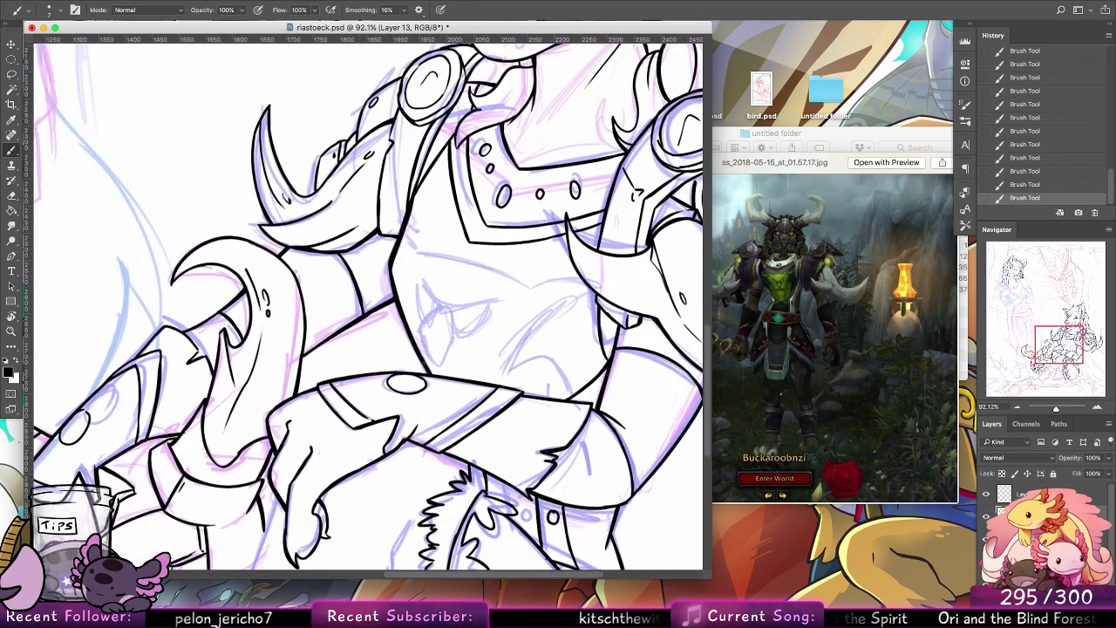
pyautogui.moveTo(415, 436); pyautogui.dragTo(495, 282)
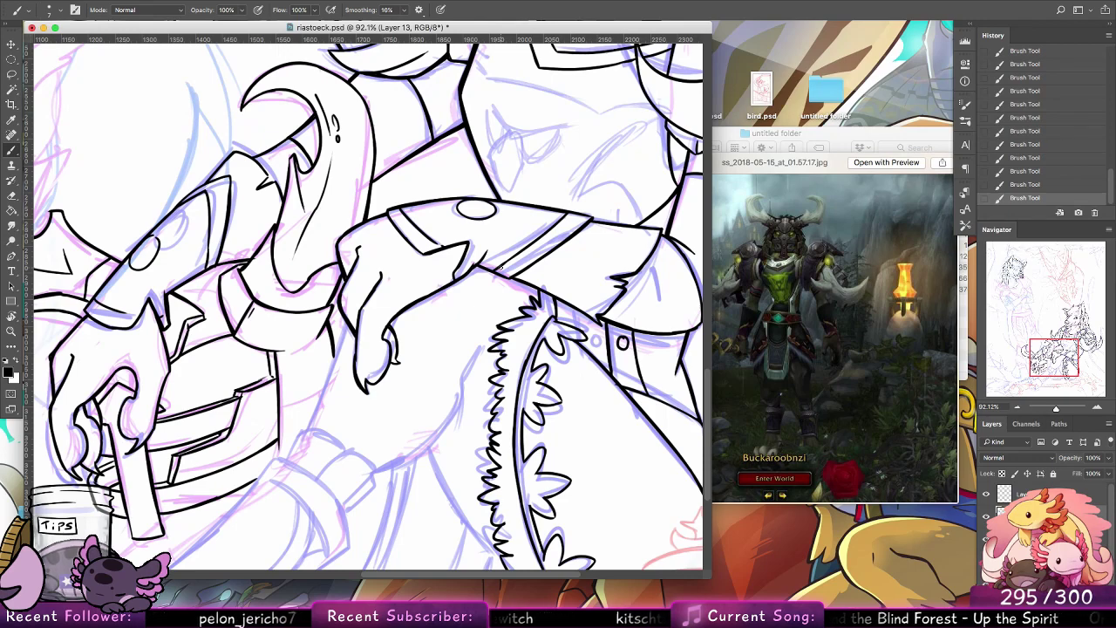
pyautogui.moveTo(346, 327); pyautogui.dragTo(330, 374)
pyautogui.press('super+z')
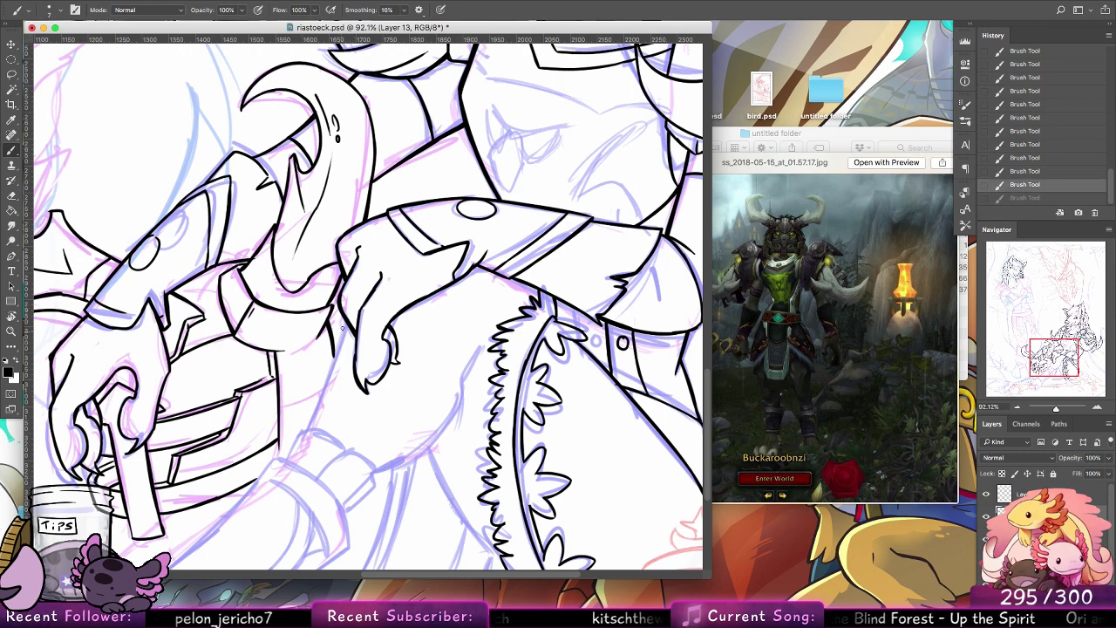
pyautogui.moveTo(346, 323); pyautogui.dragTo(326, 385)
pyautogui.press('super+z')
pyautogui.moveTo(345, 331); pyautogui.dragTo(312, 428)
pyautogui.press('super+z')
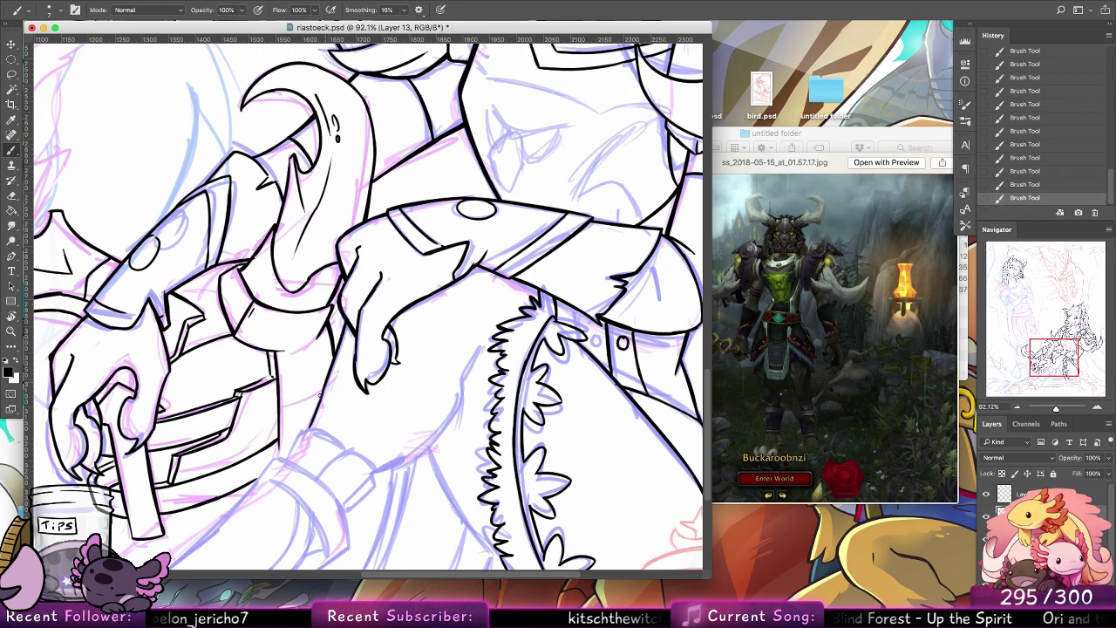
pyautogui.press('super+z')
pyautogui.moveTo(330, 378); pyautogui.dragTo(309, 431)
pyautogui.press('super+z')
pyautogui.moveTo(328, 380); pyautogui.dragTo(309, 431)
pyautogui.press('super+z')
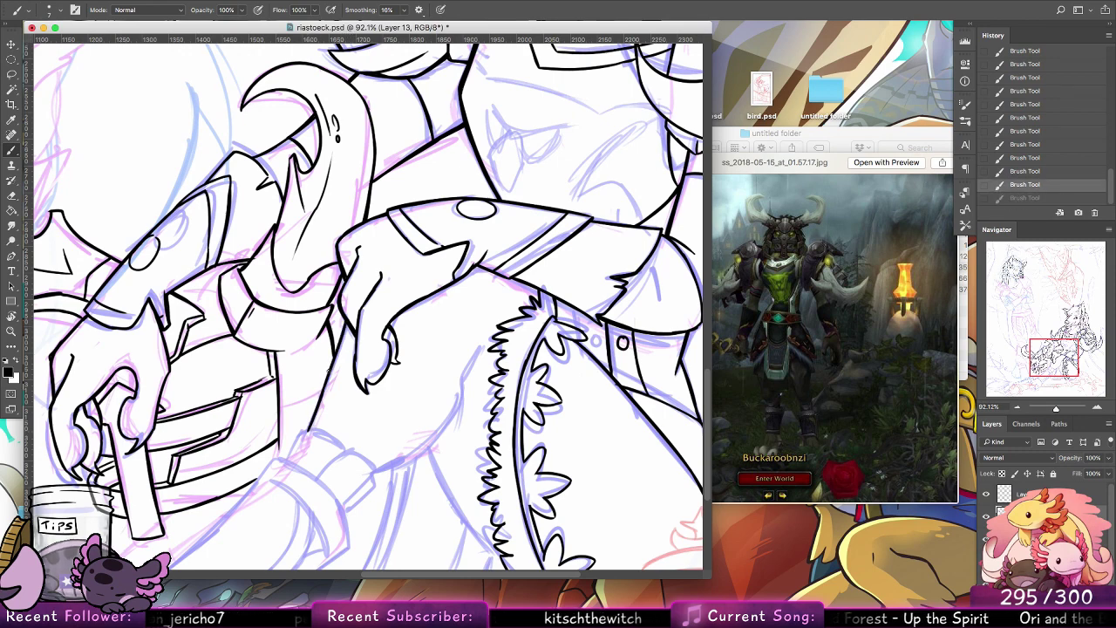
# Step: Ink the leg's underside contour from the sketched knee band, curving up towards the fur trim
pyautogui.moveTo(453, 384); pyautogui.dragTo(501, 268)
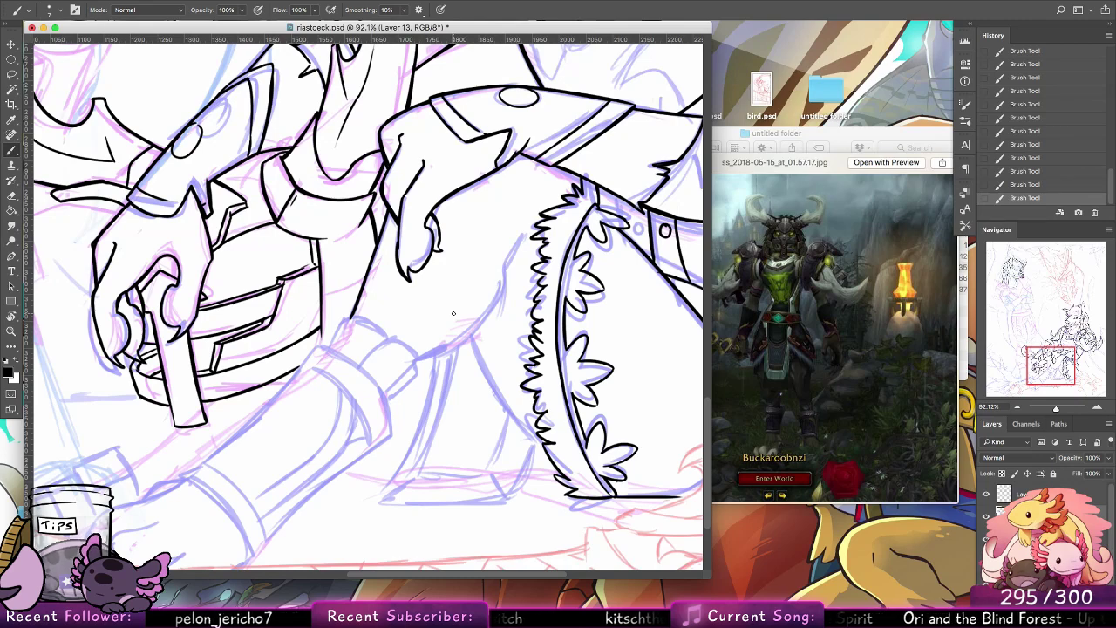
pyautogui.moveTo(417, 366)
pyautogui.mouseDown()
pyautogui.moveTo(440, 351)
pyautogui.moveTo(414, 368)
pyautogui.moveTo(474, 336)
pyautogui.moveTo(426, 360)
pyautogui.moveTo(471, 335)
pyautogui.moveTo(436, 354)
pyautogui.moveTo(499, 289)
pyautogui.mouseUp()
pyautogui.press('super+z')
pyautogui.press('super+z')
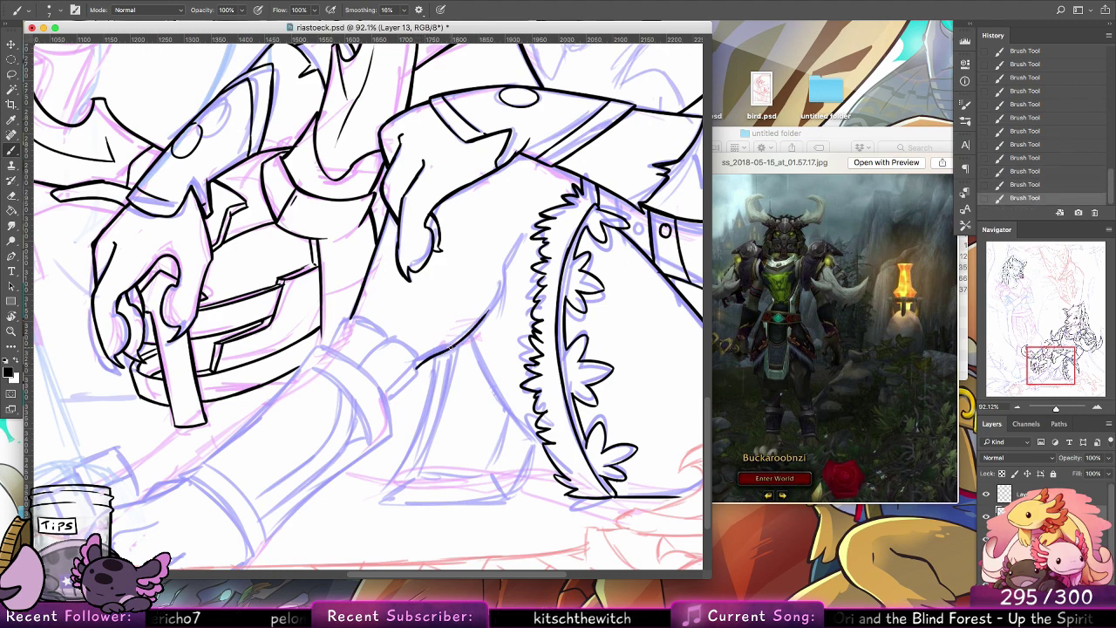
pyautogui.moveTo(450, 348); pyautogui.dragTo(504, 286)
pyautogui.press('super+z')
pyautogui.press('super+z')
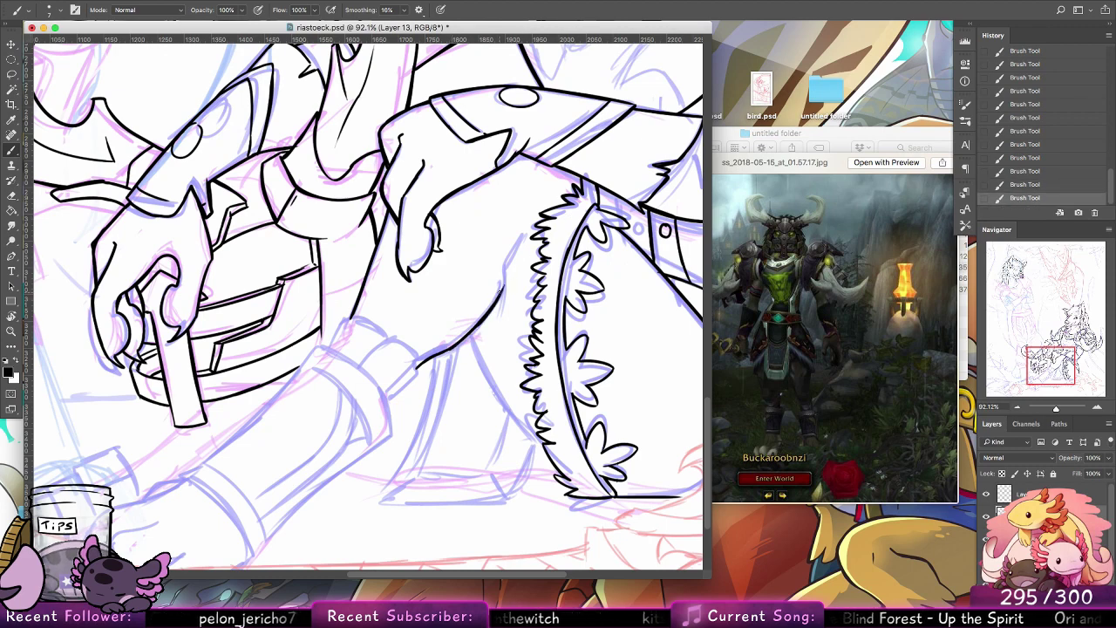
pyautogui.moveTo(502, 297); pyautogui.dragTo(514, 225)
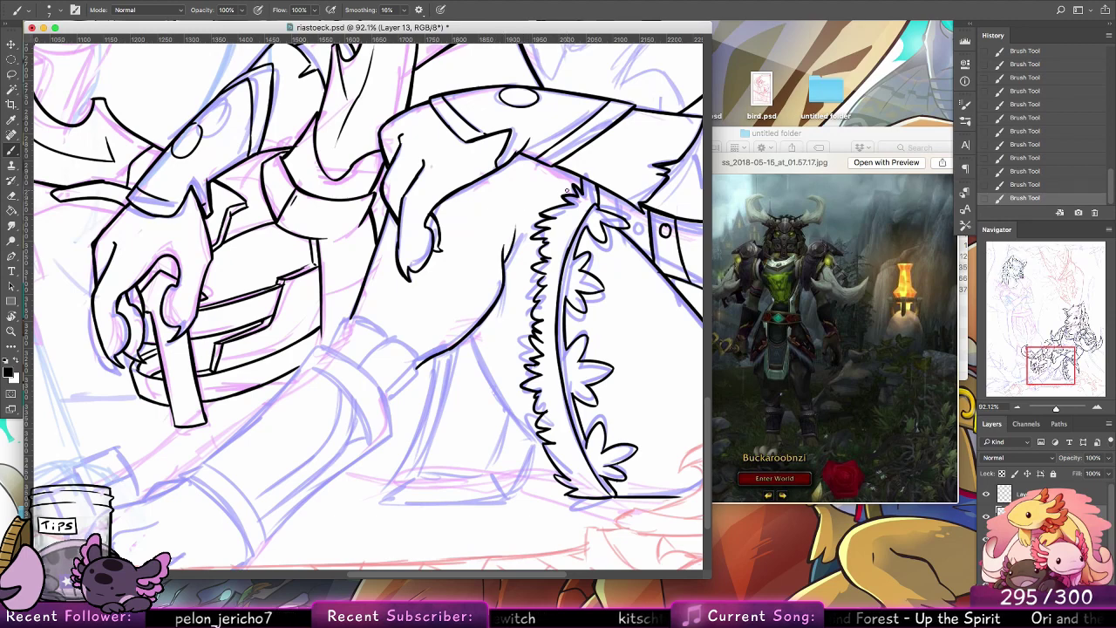
# Step: Ink the cloth's inner edge from the leg's underside down to the lower tip of the fur trim
pyautogui.moveTo(472, 333)
pyautogui.mouseDown()
pyautogui.moveTo(513, 420)
pyautogui.moveTo(464, 374)
pyautogui.moveTo(488, 431)
pyautogui.moveTo(476, 447)
pyautogui.mouseUp()
pyautogui.press('super+z')
pyautogui.hotkey('ctrl', 'z')
pyautogui.hotkey('ctrl', 'z')
pyautogui.hotkey('ctrl', 'z')
pyautogui.moveTo(412, 302); pyautogui.dragTo(482, 444)
pyautogui.hotkey('ctrl', 'z')
pyautogui.moveTo(441, 377); pyautogui.dragTo(483, 444)
pyautogui.hotkey('ctrl', 'z')
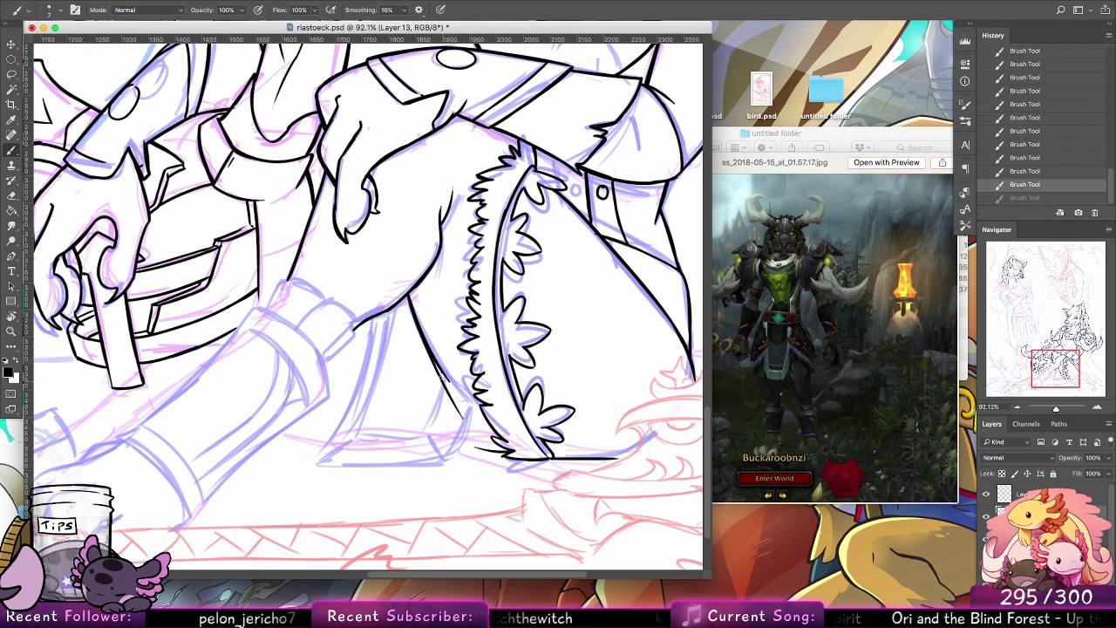
pyautogui.moveTo(441, 377); pyautogui.dragTo(493, 451)
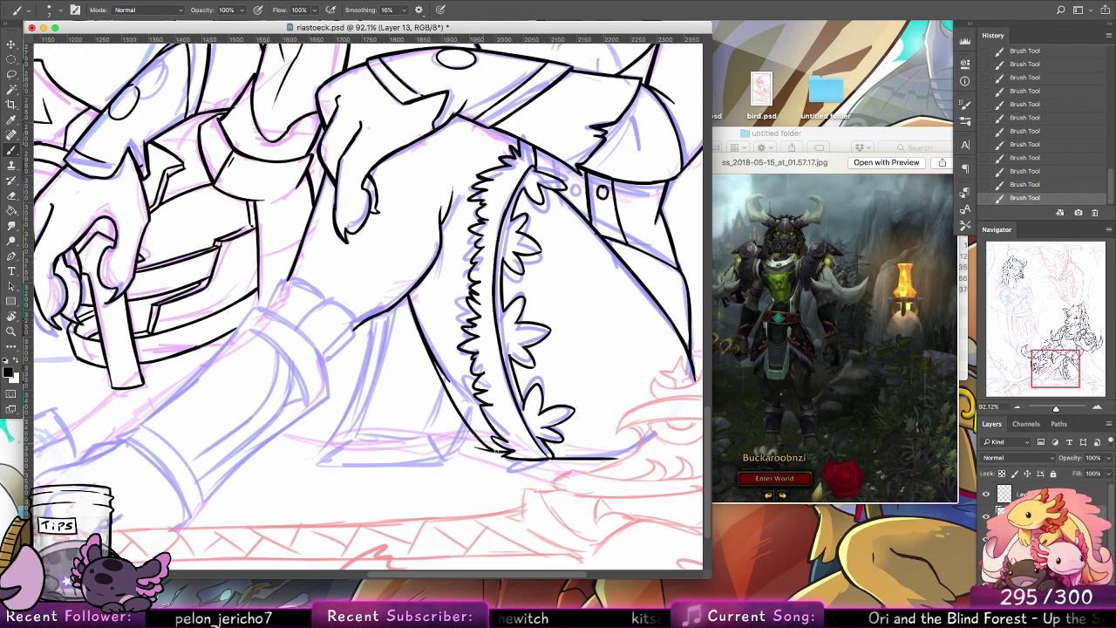
# Step: Erase stray ink at the cloth edge's lower tip and thin the line along its upper stretch
pyautogui.press('e')
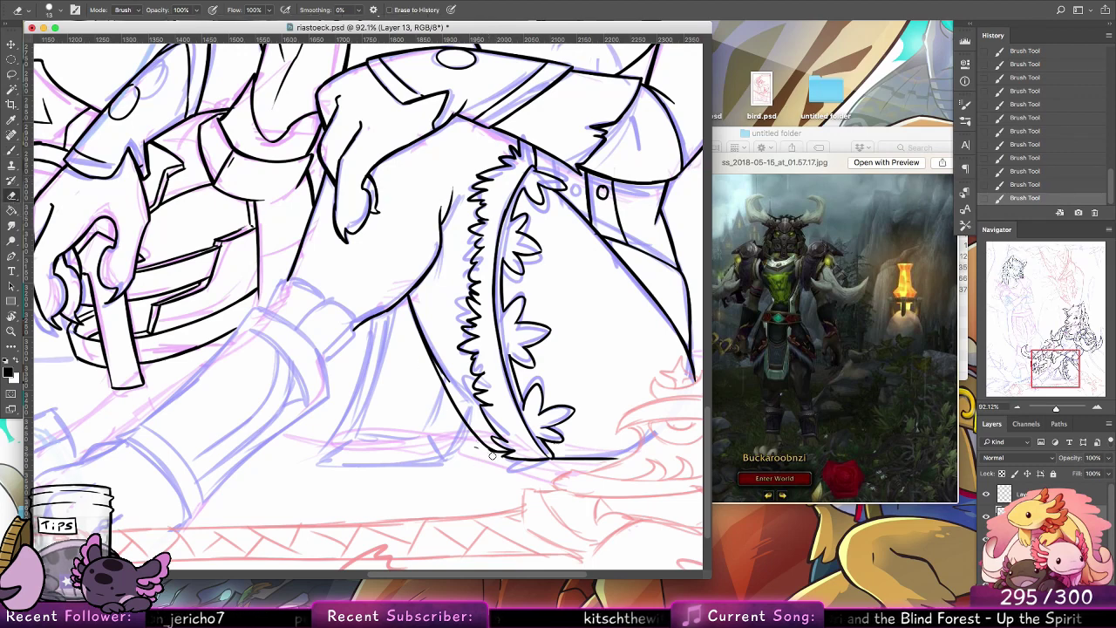
pyautogui.moveTo(473, 445); pyautogui.dragTo(482, 455)
pyautogui.moveTo(437, 361); pyautogui.dragTo(451, 381)
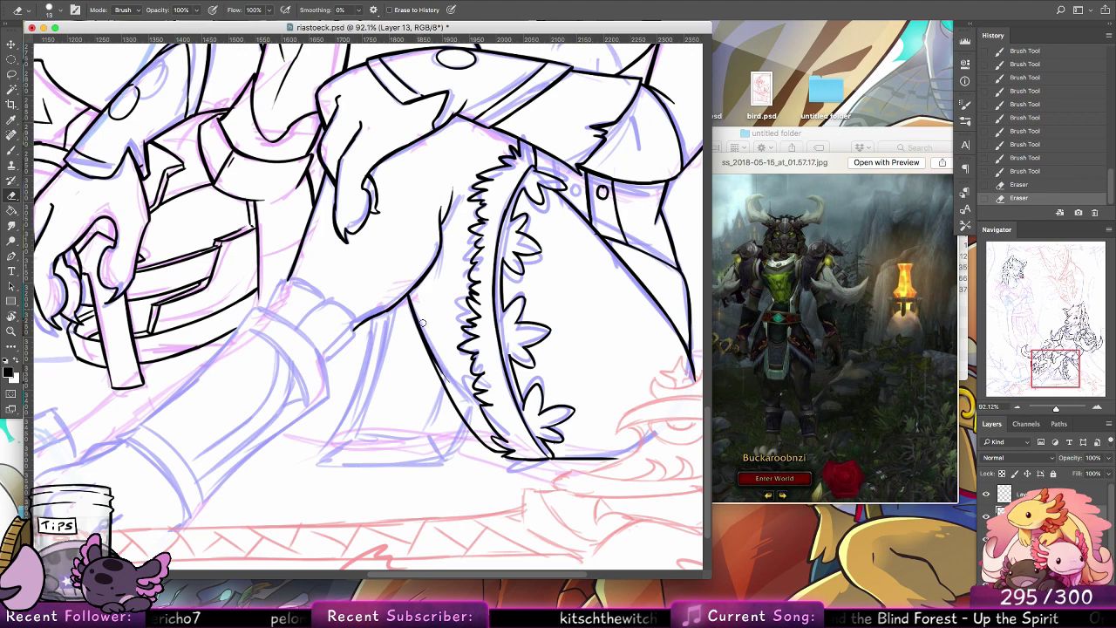
pyautogui.moveTo(423, 322); pyautogui.dragTo(452, 383)
pyautogui.moveTo(415, 302); pyautogui.dragTo(451, 387)
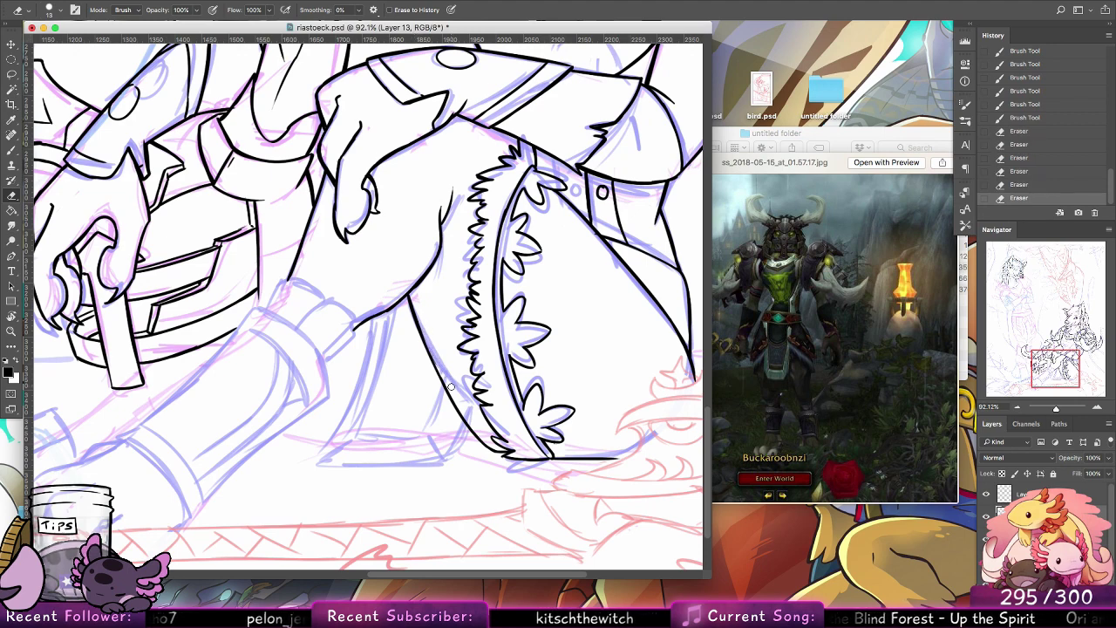
pyautogui.moveTo(423, 327); pyautogui.dragTo(451, 384)
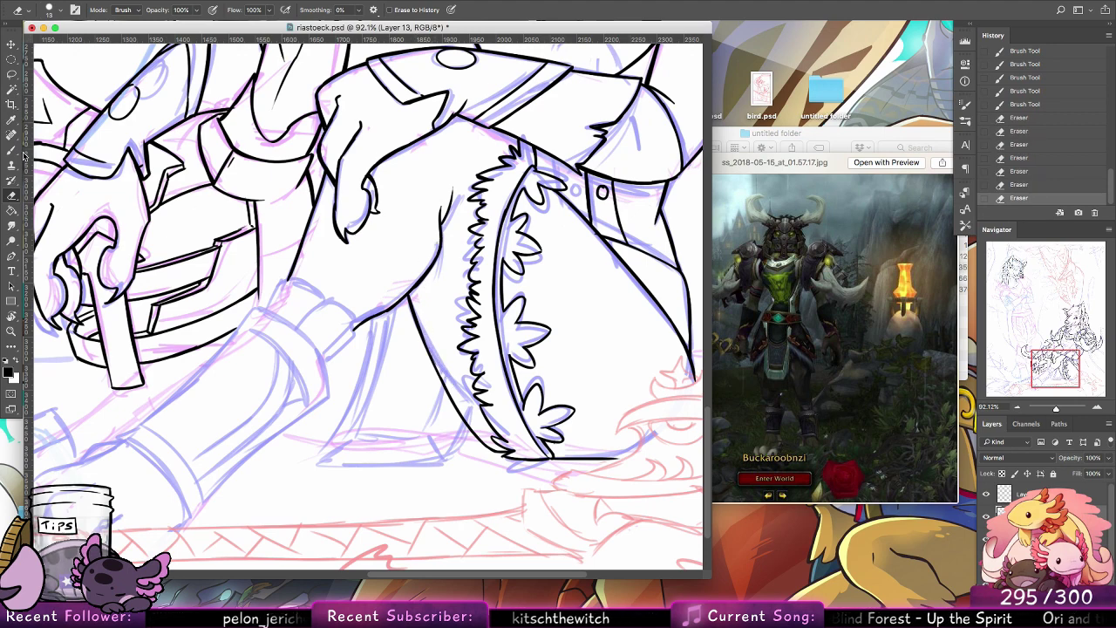
# Step: Reinforce the leg's underside contour where it meets the sketched knee band
pyautogui.press('b')
pyautogui.moveTo(353, 333); pyautogui.dragTo(427, 266)
pyautogui.hscroll(-5, 427, 222)
pyautogui.scroll(-3, 427, 223)
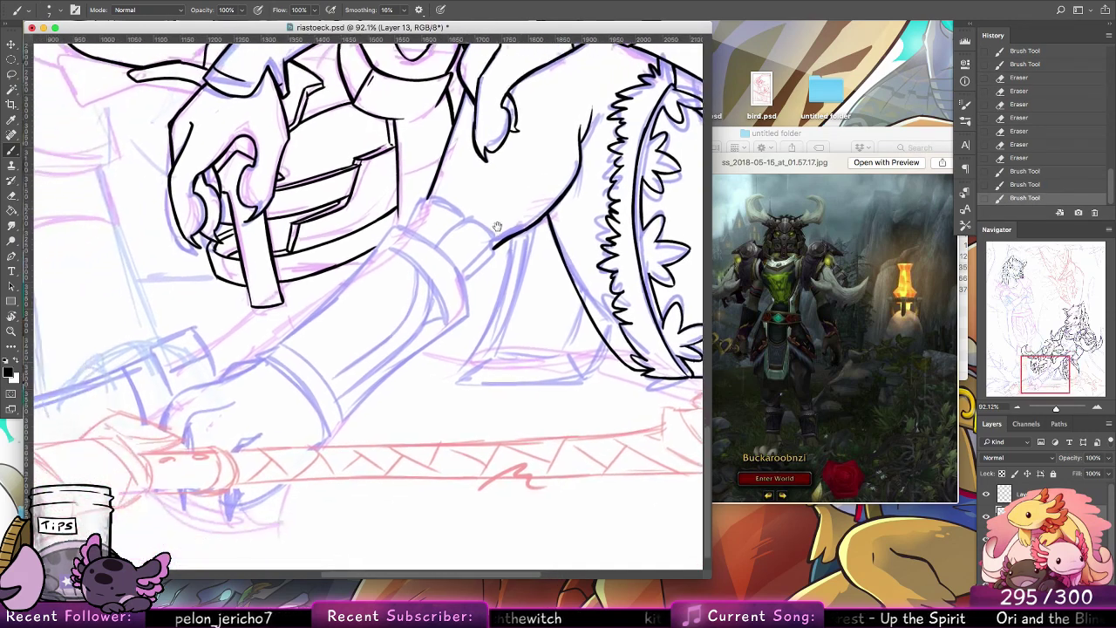
# Step: Ink the lower-leg guard's curved ankle rim, long upper edge and curved rim near the knee
pyautogui.moveTo(347, 321); pyautogui.dragTo(406, 384)
pyautogui.hotkey('ctrl', 'z')
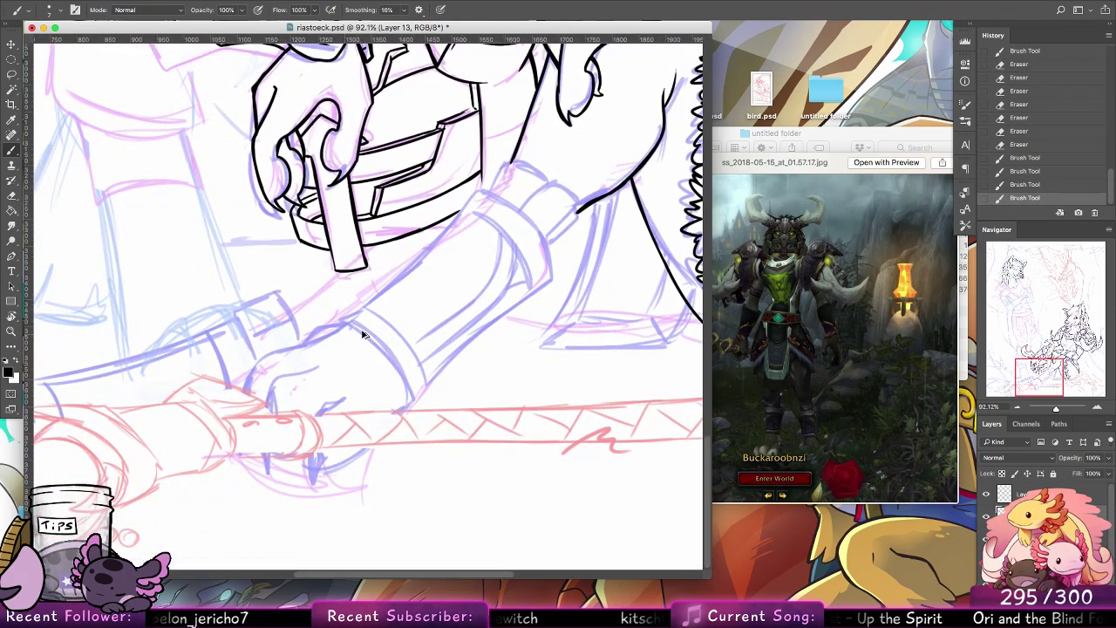
pyautogui.moveTo(347, 322)
pyautogui.mouseDown()
pyautogui.moveTo(409, 403)
pyautogui.moveTo(393, 355)
pyautogui.moveTo(350, 323)
pyautogui.moveTo(374, 332)
pyautogui.moveTo(360, 325)
pyautogui.moveTo(369, 303)
pyautogui.moveTo(450, 224)
pyautogui.mouseUp()
pyautogui.press('super+alt+z')
pyautogui.press('super+alt+z')
pyautogui.moveTo(398, 275)
pyautogui.mouseDown()
pyautogui.moveTo(476, 187)
pyautogui.moveTo(512, 194)
pyautogui.moveTo(570, 234)
pyautogui.mouseUp()
pyautogui.press('super+z')
pyautogui.press('super+z')
pyautogui.moveTo(476, 191)
pyautogui.mouseDown()
pyautogui.moveTo(539, 230)
pyautogui.moveTo(549, 255)
pyautogui.mouseUp()
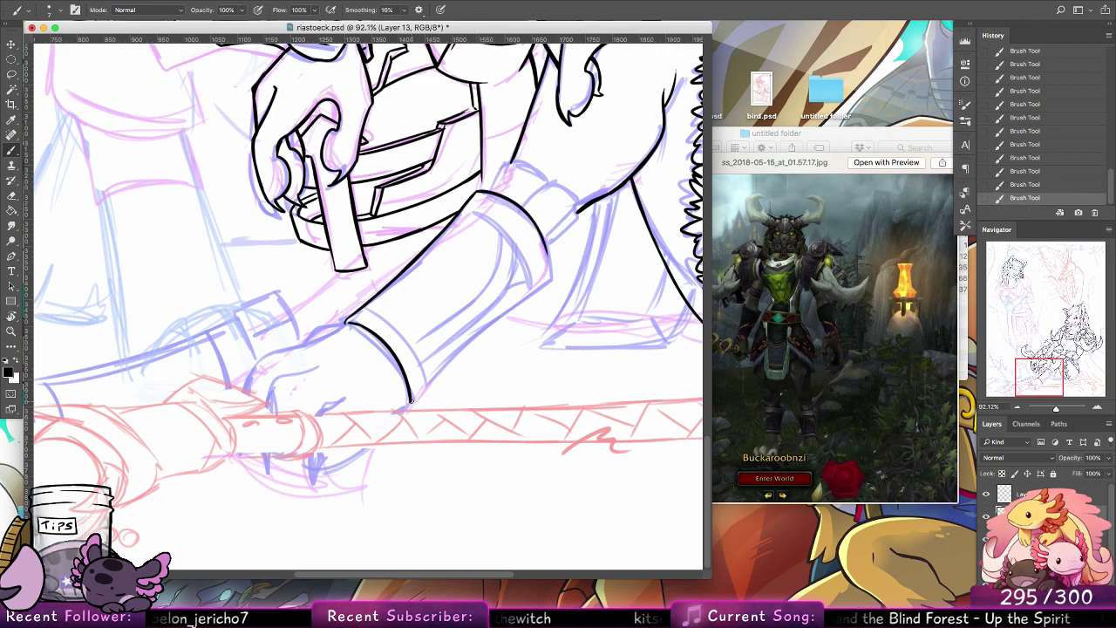
# Step: Ink the lower-leg guard's lower long edge from ankle rim to knee rim and erase the stray ink at its knee-end corner
pyautogui.press('super+z')
pyautogui.moveTo(410, 399); pyautogui.dragTo(490, 324)
pyautogui.moveTo(437, 373); pyautogui.dragTo(535, 288)
pyautogui.press('super+z')
pyautogui.moveTo(461, 348); pyautogui.dragTo(552, 279)
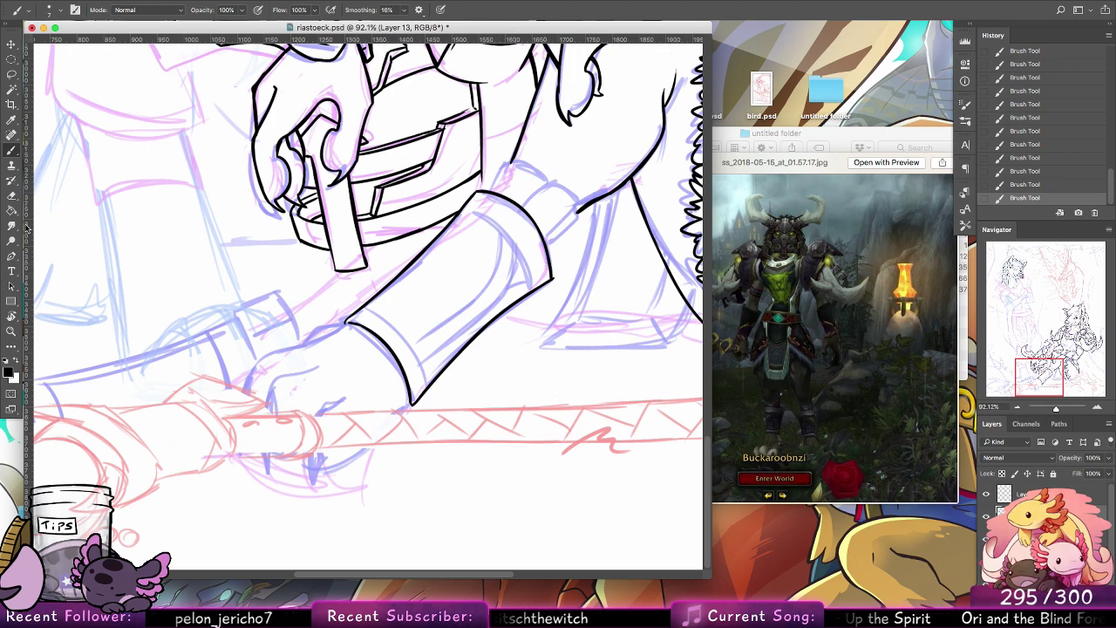
pyautogui.press('e')
pyautogui.moveTo(556, 267); pyautogui.dragTo(555, 277)
pyautogui.click(14, 154)
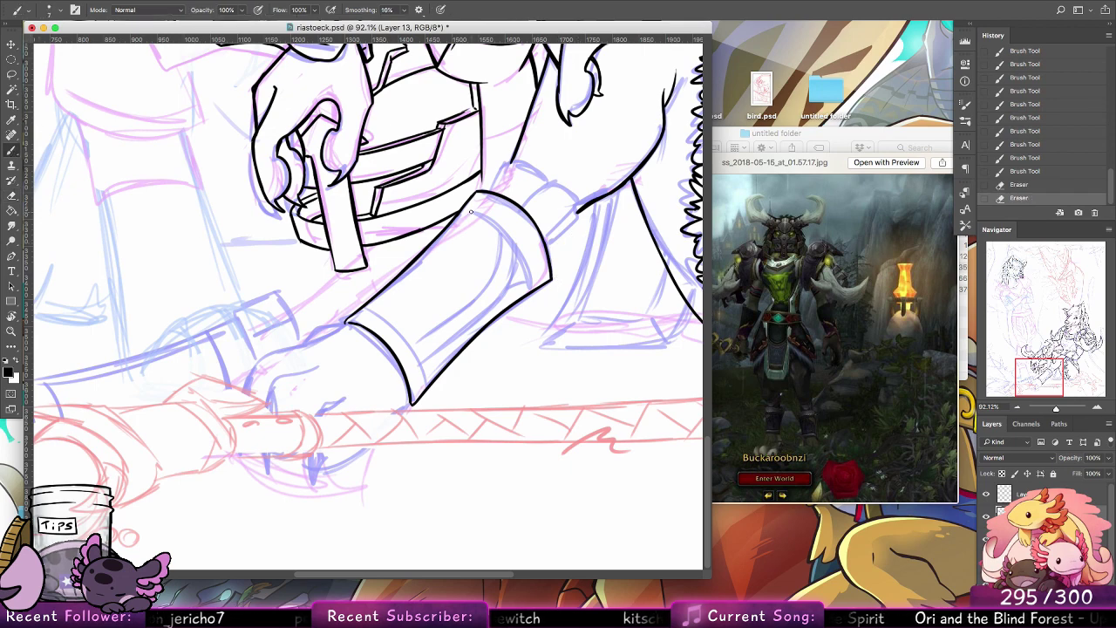
# Step: Ink a parallel inner line along each curved end of the lower-leg guard to form the knee and ankle bands
pyautogui.moveTo(467, 206)
pyautogui.mouseDown()
pyautogui.moveTo(509, 220)
pyautogui.moveTo(551, 292)
pyautogui.moveTo(527, 243)
pyautogui.moveTo(540, 296)
pyautogui.moveTo(505, 220)
pyautogui.moveTo(536, 303)
pyautogui.moveTo(527, 251)
pyautogui.moveTo(534, 278)
pyautogui.mouseUp()
pyautogui.press('super+z')
pyautogui.press('super+z')
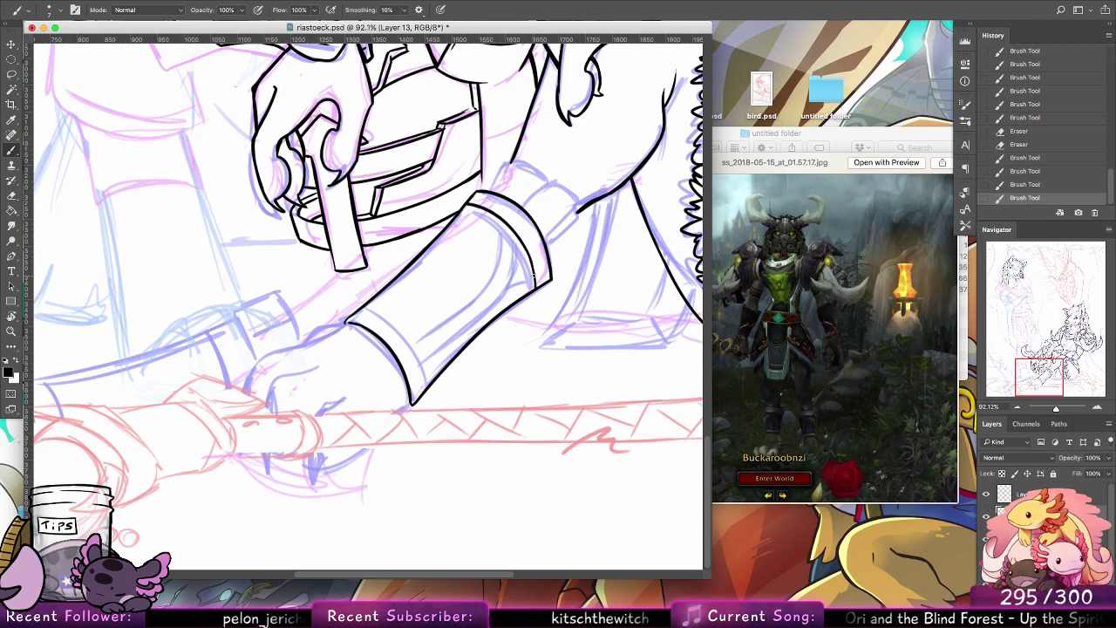
pyautogui.moveTo(365, 307); pyautogui.dragTo(423, 365)
pyautogui.press('super+z')
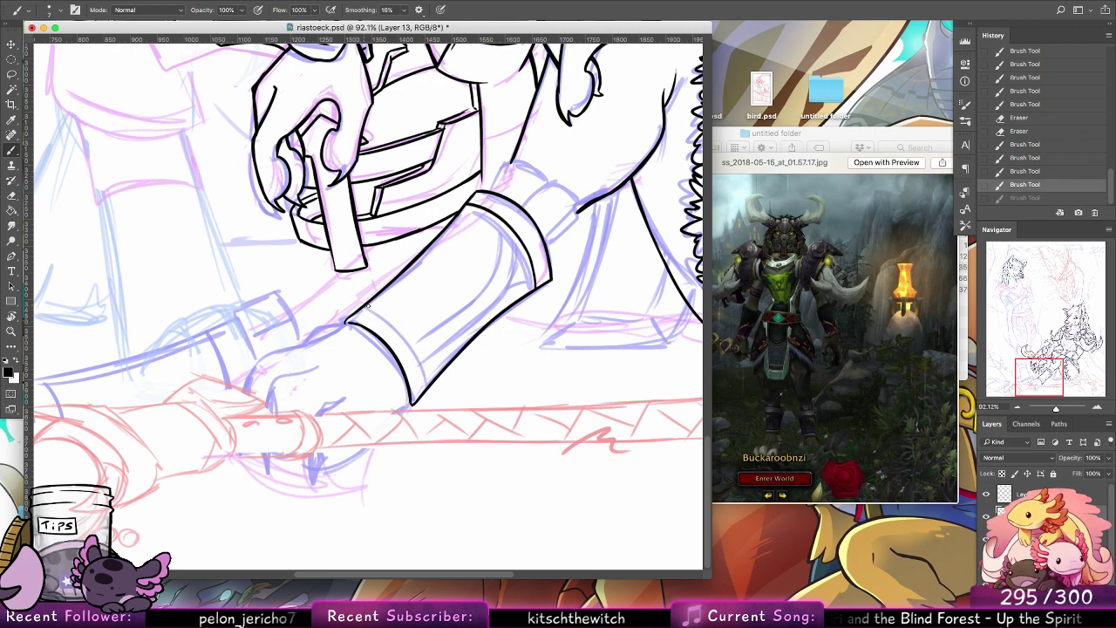
pyautogui.moveTo(365, 306)
pyautogui.mouseDown()
pyautogui.moveTo(435, 399)
pyautogui.moveTo(418, 343)
pyautogui.moveTo(431, 385)
pyautogui.mouseUp()
pyautogui.hotkey('ctrl', 'z')
pyautogui.moveTo(418, 345)
pyautogui.mouseDown()
pyautogui.moveTo(430, 387)
pyautogui.moveTo(400, 338)
pyautogui.moveTo(457, 322)
pyautogui.moveTo(425, 361)
pyautogui.moveTo(505, 289)
pyautogui.moveTo(423, 364)
pyautogui.mouseUp()
pyautogui.press('super+z')
# Step: Ink the outer curved line of the guard's long side trim between the ankle band and knee band
pyautogui.press('super+z')
pyautogui.moveTo(519, 272)
pyautogui.mouseDown()
pyautogui.moveTo(516, 234)
pyautogui.moveTo(496, 302)
pyautogui.mouseUp()
pyautogui.press('super+z')
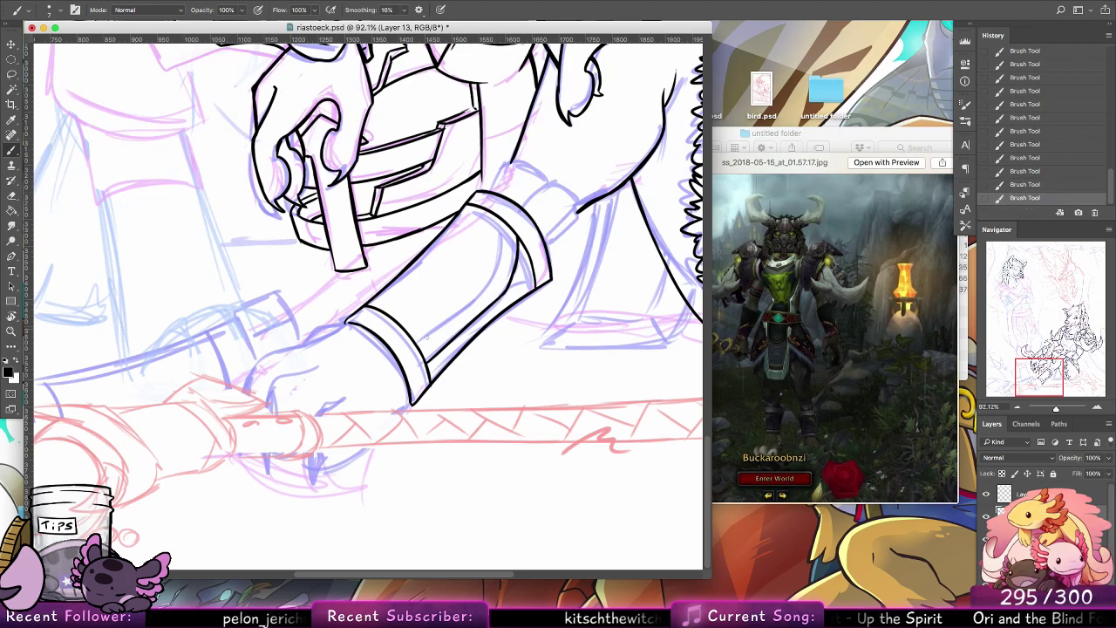
# Step: Ink the side trim's second parallel line, curving up to the knee band, and add a short cross line at the knee end
pyautogui.moveTo(418, 349); pyautogui.dragTo(480, 294)
pyautogui.moveTo(503, 220); pyautogui.dragTo(485, 297)
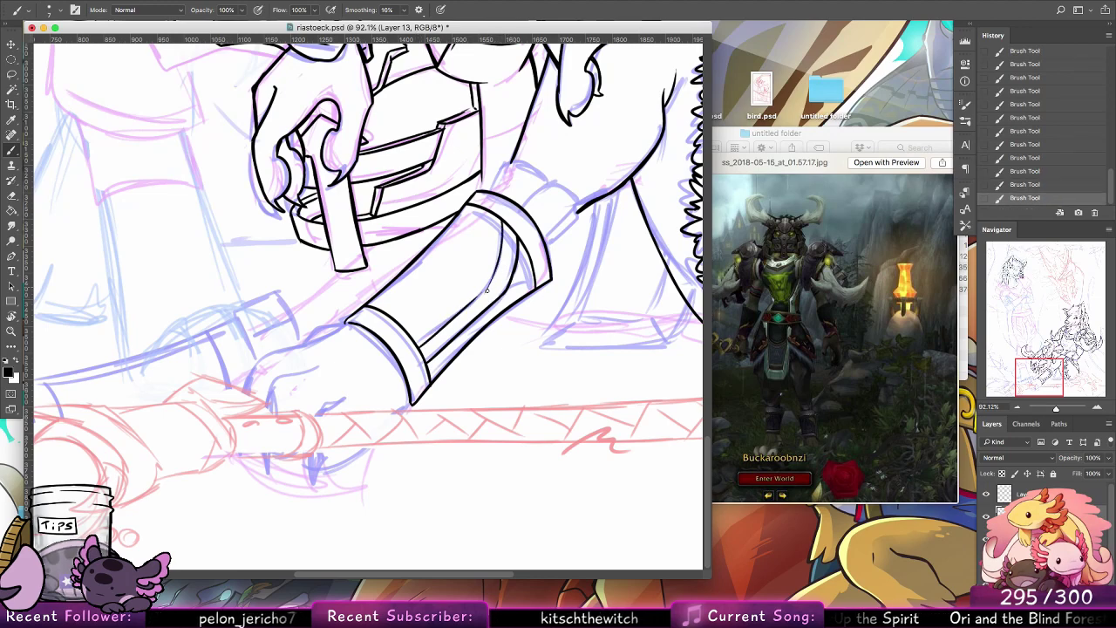
pyautogui.hotkey('ctrl', 'z')
pyautogui.moveTo(502, 218); pyautogui.dragTo(486, 283)
pyautogui.hotkey('ctrl', 'z')
pyautogui.moveTo(504, 219)
pyautogui.mouseDown()
pyautogui.moveTo(474, 308)
pyautogui.moveTo(501, 255)
pyautogui.mouseUp()
pyautogui.hotkey('ctrl', 'z')
pyautogui.hotkey('ctrl', 'z')
pyautogui.hotkey('ctrl', 'z')
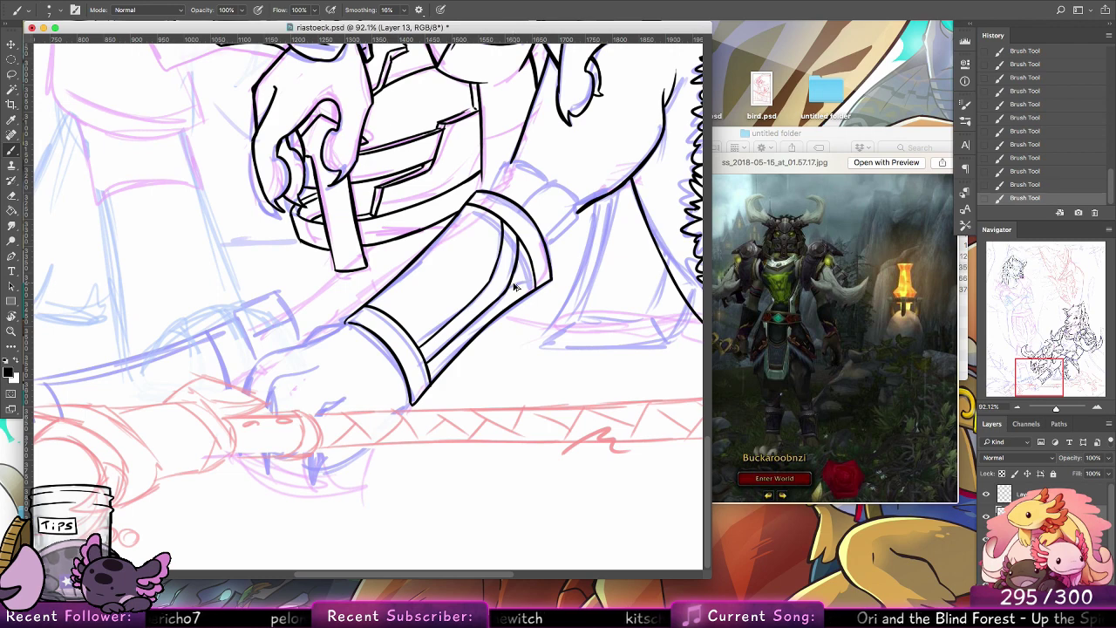
pyautogui.hotkey('ctrl', 'z')
pyautogui.hotkey('ctrl', 'z')
pyautogui.hotkey('ctrl', 'z')
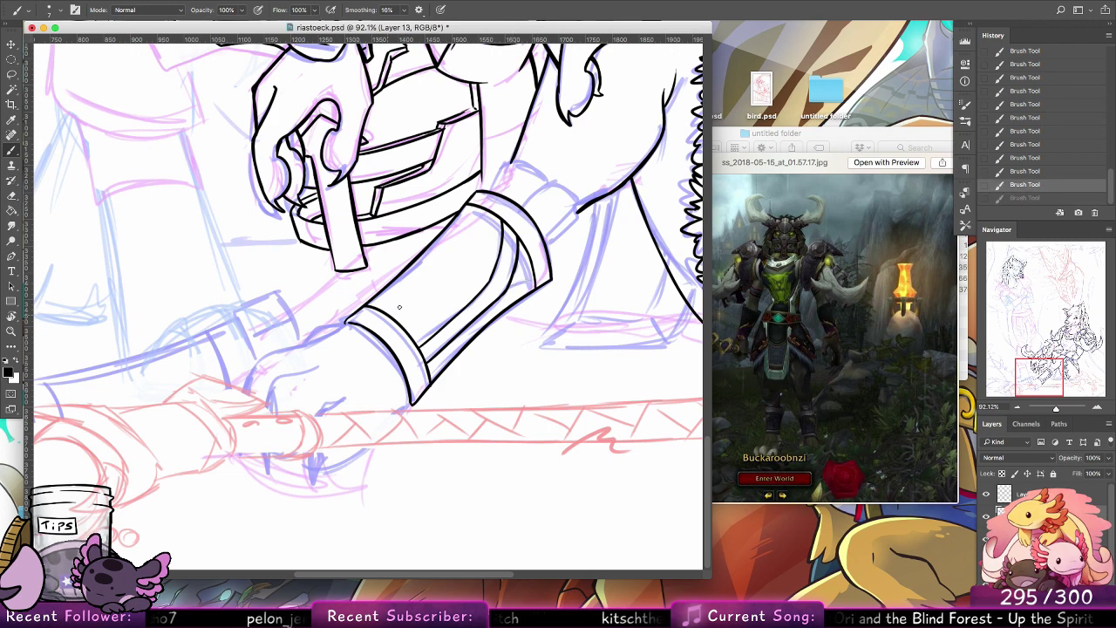
pyautogui.moveTo(520, 279)
pyautogui.mouseDown()
pyautogui.moveTo(537, 279)
pyautogui.moveTo(511, 284)
pyautogui.mouseUp()
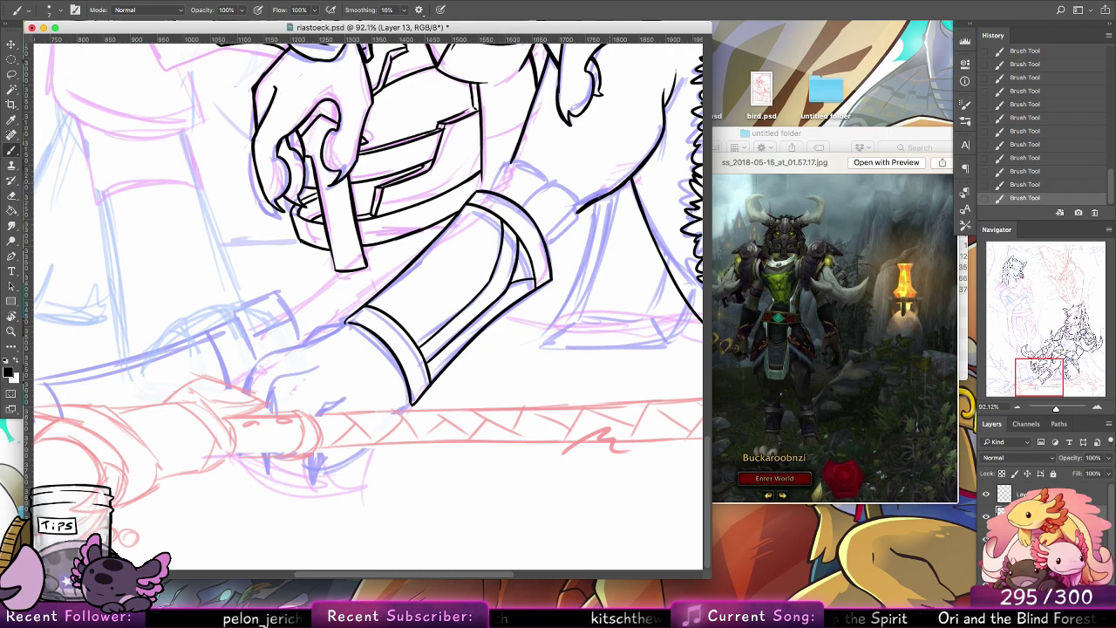
# Step: Fill the guard's knee band with a braided pattern of short crossing lines
pyautogui.scroll(3, 476, 284)
pyautogui.hscroll(1, 476, 283)
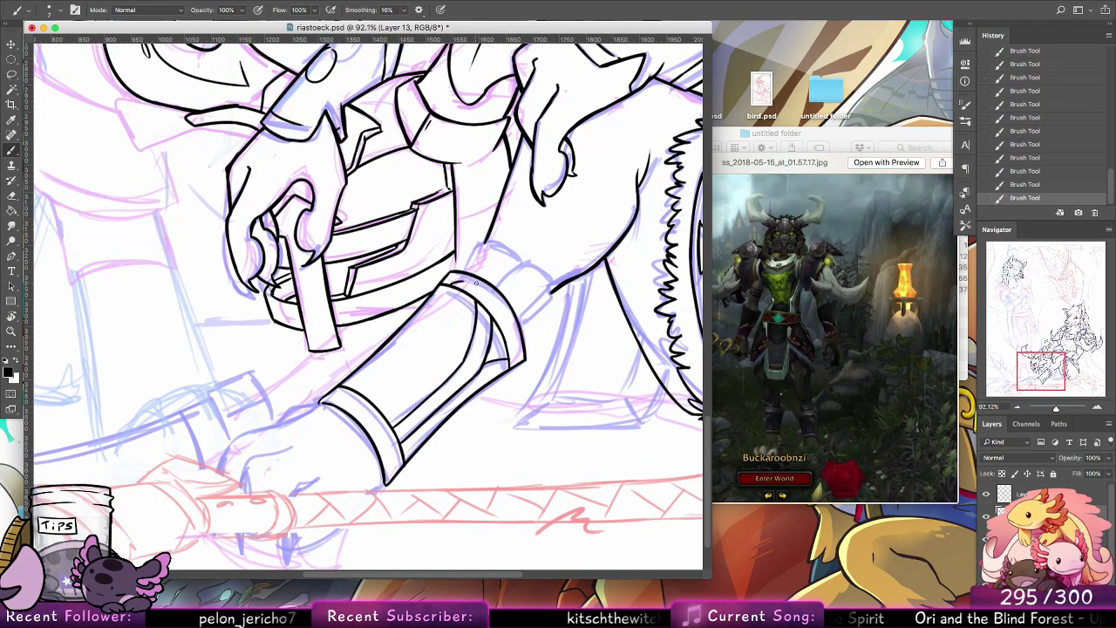
pyautogui.press('super+z')
pyautogui.moveTo(445, 284); pyautogui.dragTo(477, 288)
pyautogui.press('super+z')
pyautogui.press('super+z')
pyautogui.press('super+z')
pyautogui.hotkey('ctrl', 'shift', 'z')
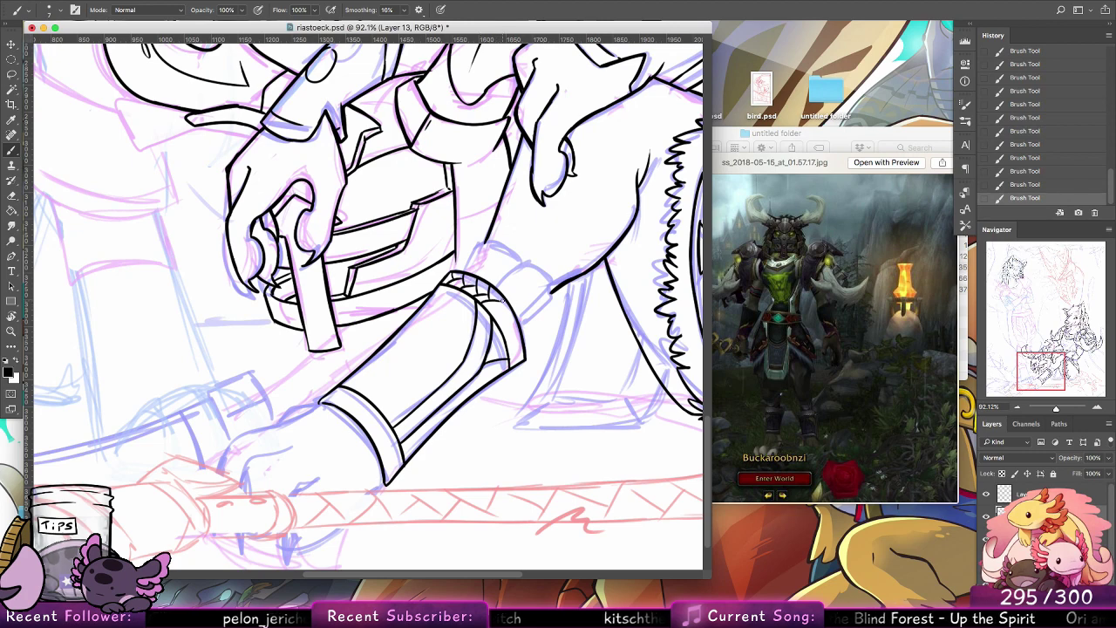
pyautogui.moveTo(502, 301)
pyautogui.mouseDown()
pyautogui.moveTo(518, 277)
pyautogui.moveTo(518, 329)
pyautogui.moveTo(511, 343)
pyautogui.moveTo(506, 332)
pyautogui.moveTo(524, 342)
pyautogui.moveTo(516, 336)
pyautogui.moveTo(513, 368)
pyautogui.mouseUp()
pyautogui.hotkey('ctrl', 'z')
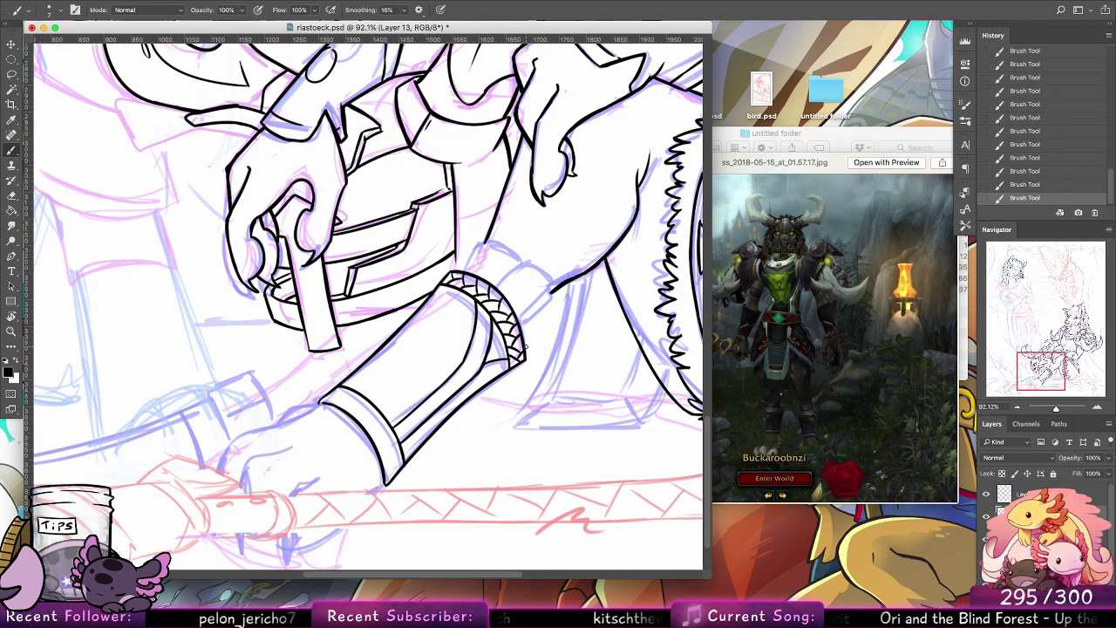
# Step: Ink the lower edges of the knee strap between the guard's braided band and the leg's underside
pyautogui.moveTo(523, 331); pyautogui.dragTo(551, 304)
pyautogui.press('alt+super+z')
pyautogui.press('alt+super+z')
pyautogui.press('alt+super+z')
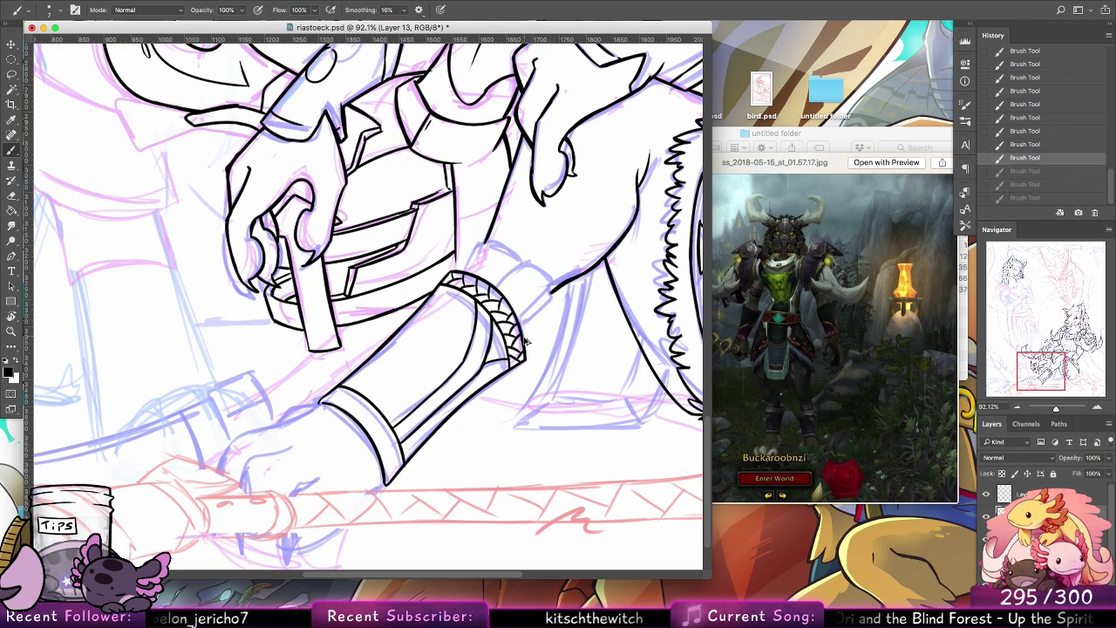
pyautogui.moveTo(524, 340)
pyautogui.mouseDown()
pyautogui.moveTo(551, 289)
pyautogui.moveTo(546, 302)
pyautogui.mouseUp()
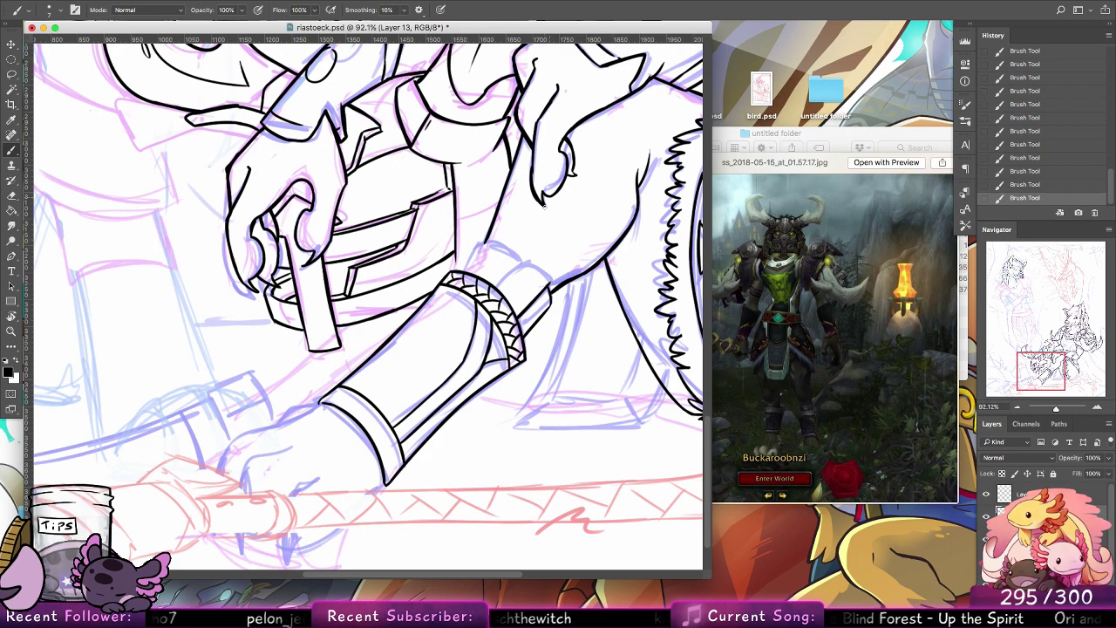
# Step: Ink the rounded upper end and side of the small plate on the knee strap
pyautogui.moveTo(550, 282); pyautogui.dragTo(532, 253)
pyautogui.press('super+z')
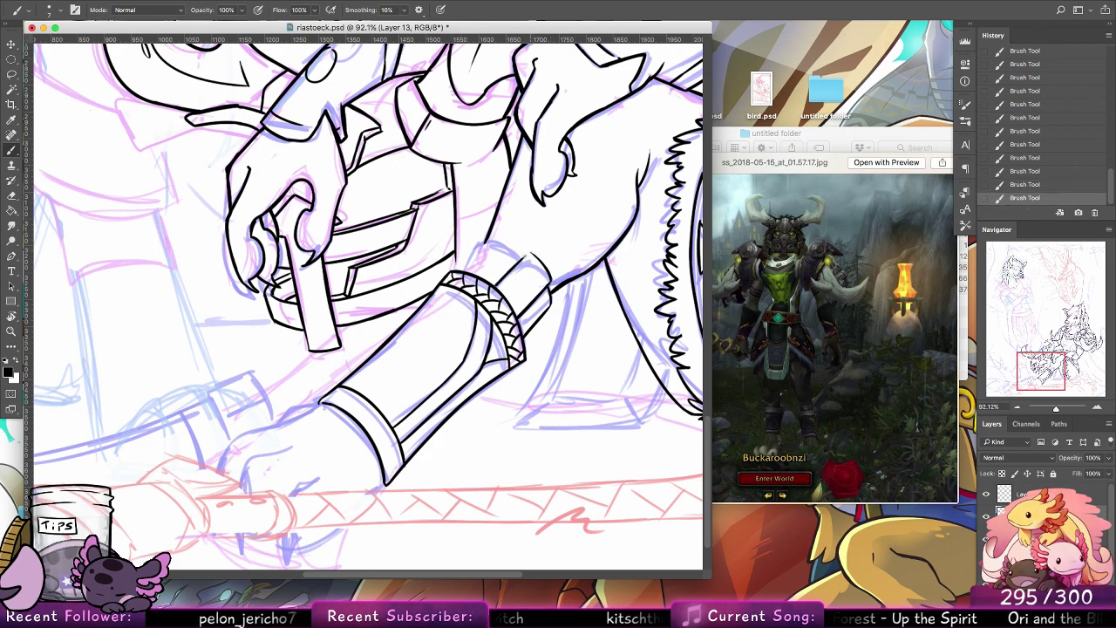
pyautogui.hotkey('ctrl', 'alt', 'z')
pyautogui.hotkey('ctrl', 'alt', 'z')
pyautogui.hotkey('ctrl', 'shift', 'z')
pyautogui.hotkey('ctrl', 'shift', 'z')
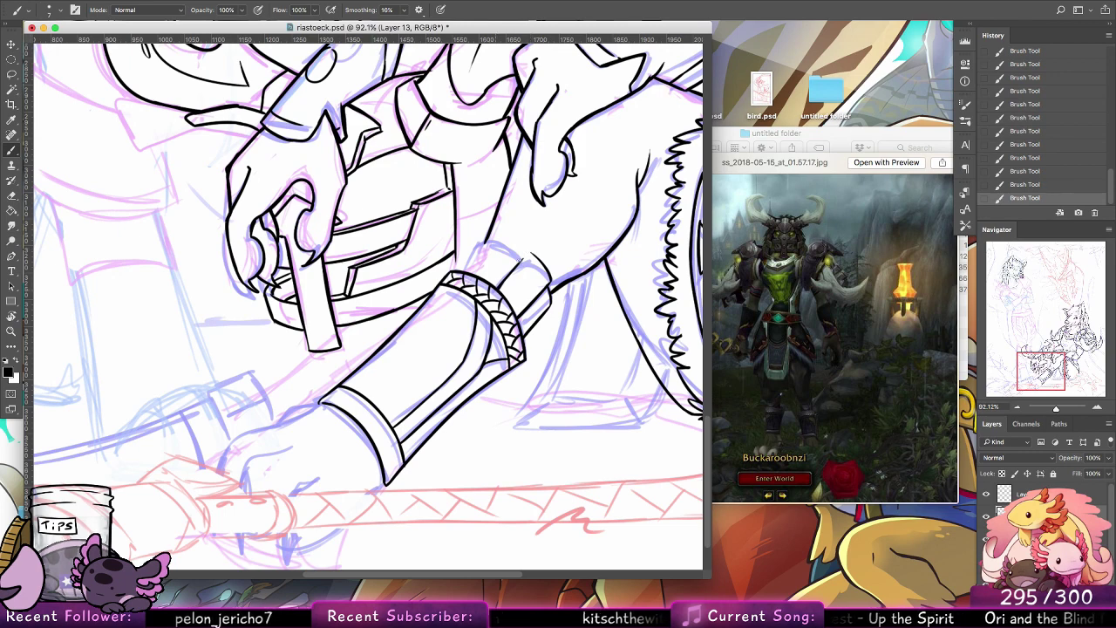
pyautogui.hotkey('ctrl', 'alt', 'z')
pyautogui.hotkey('ctrl', 'shift', 'z')
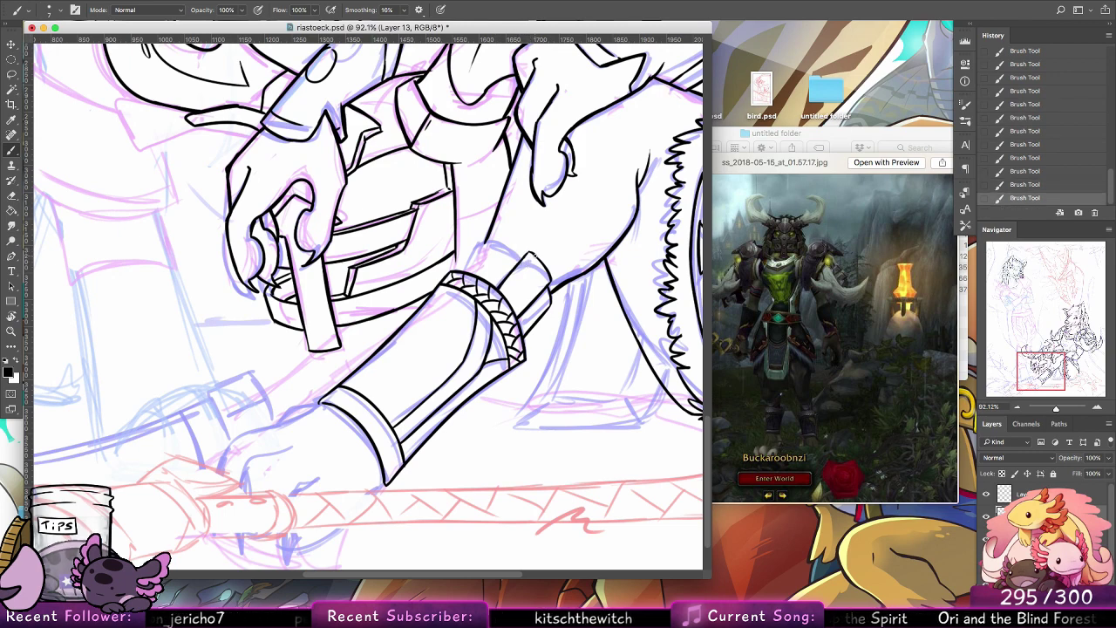
pyautogui.hotkey('ctrl', 'alt', 'z')
pyautogui.hotkey('ctrl', 'shift', 'z')
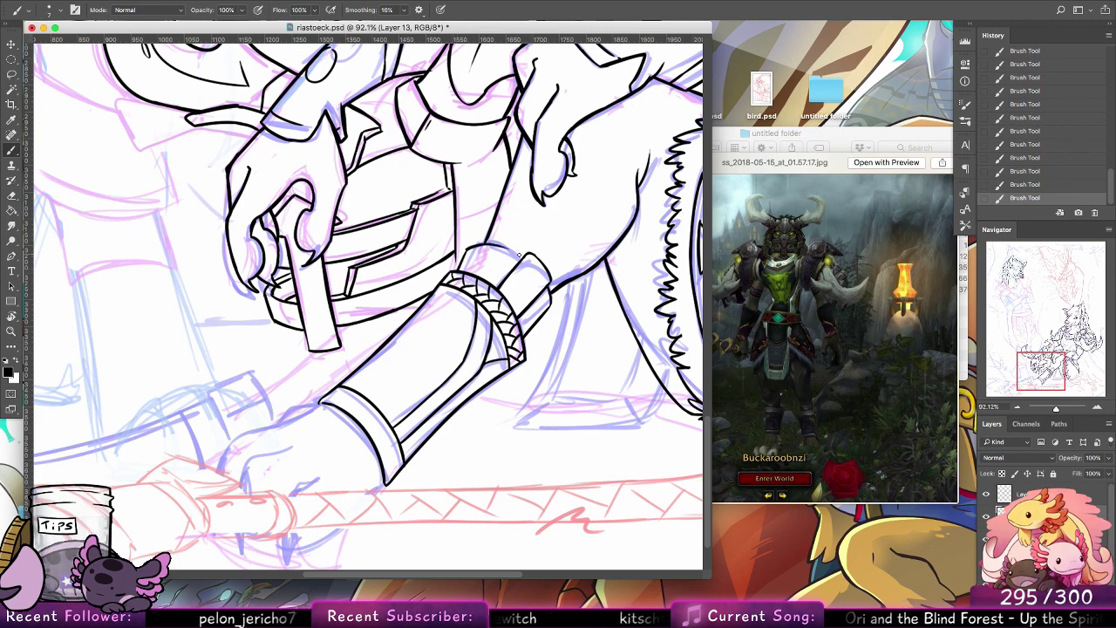
# Step: Ink the knee strap's curved upper edge from the leg's front contour to the small plate
pyautogui.hotkey('ctrl', 'z')
pyautogui.moveTo(492, 244); pyautogui.dragTo(525, 256)
pyautogui.press('super+z')
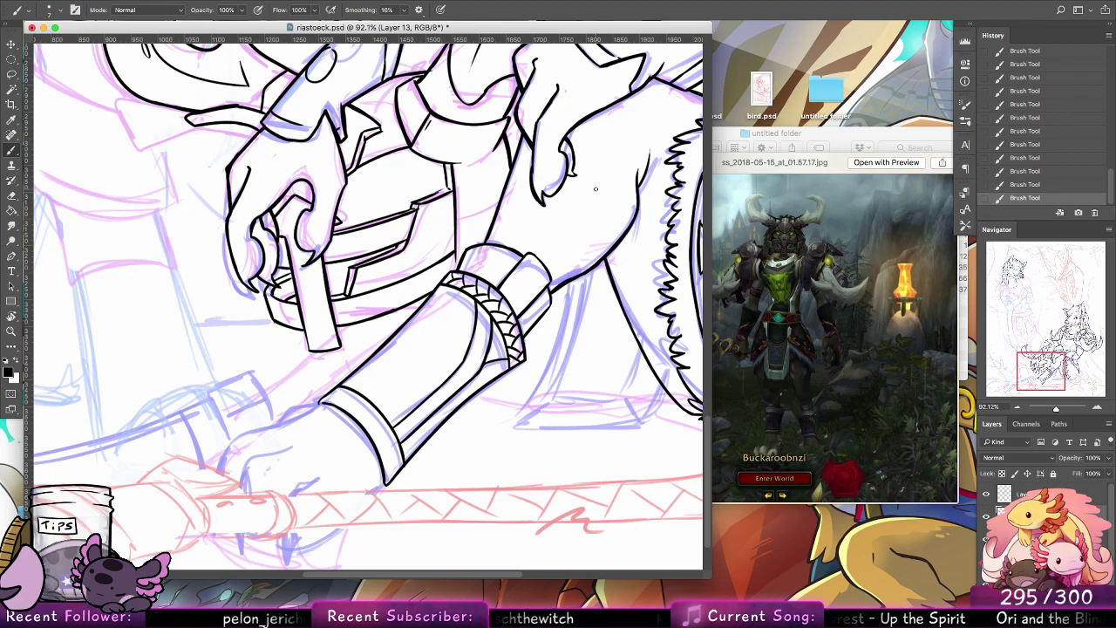
# Step: Reinforce the leg contour below the resting hand and touch up the vertical edge and upper slat of the banded armour beside it
pyautogui.moveTo(510, 386); pyautogui.dragTo(619, 309)
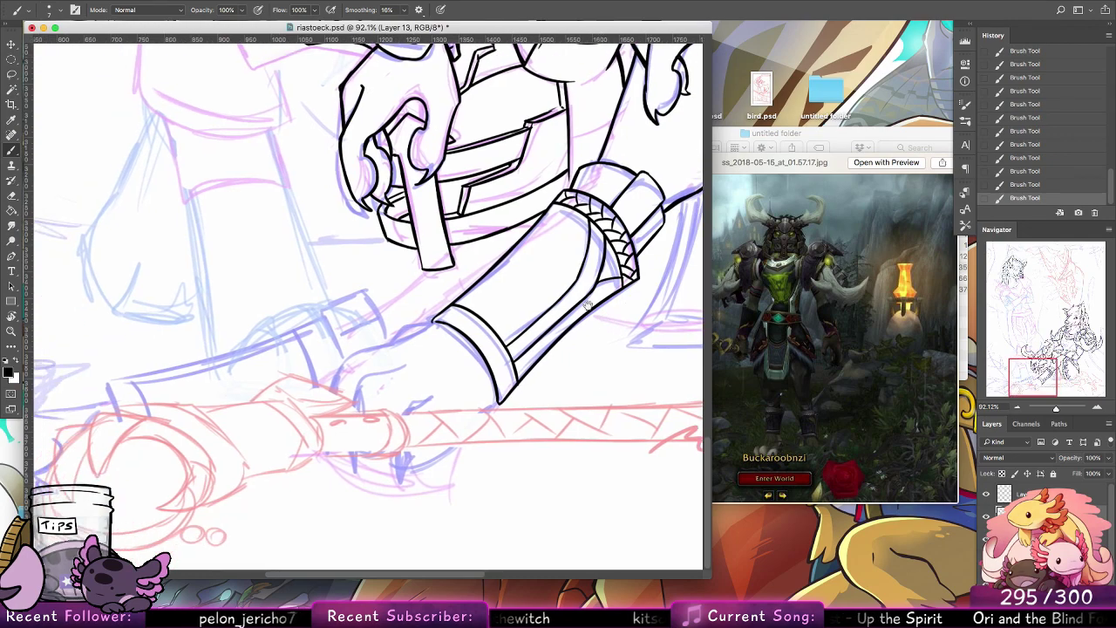
pyautogui.moveTo(529, 268); pyautogui.dragTo(687, 379)
pyautogui.moveTo(684, 245); pyautogui.dragTo(455, 337)
pyautogui.moveTo(484, 290); pyautogui.dragTo(493, 282)
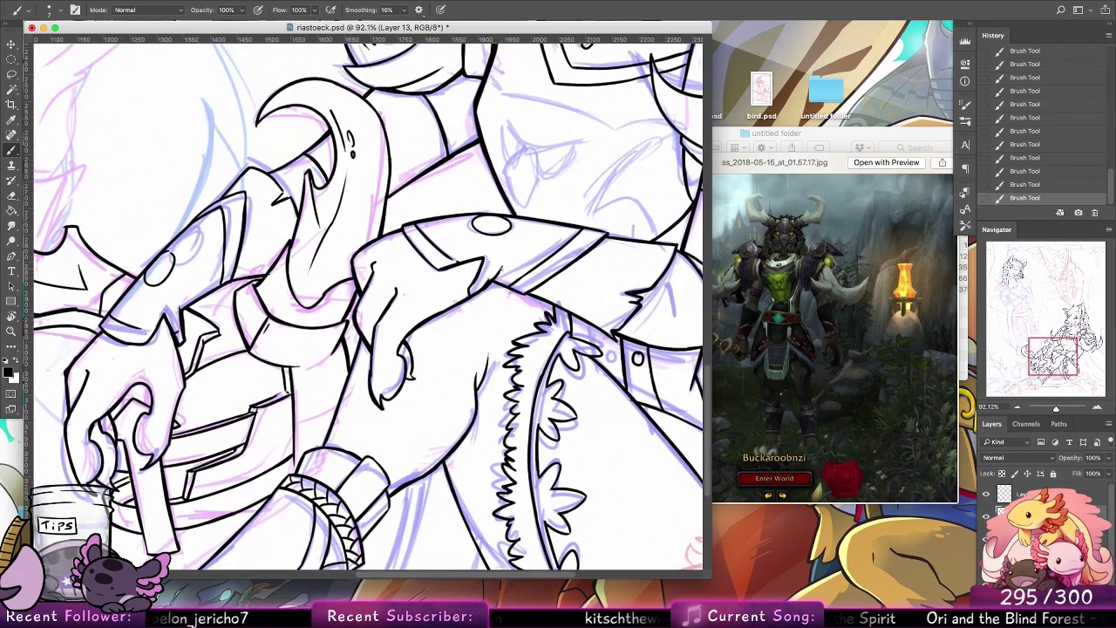
pyautogui.press('super+z')
pyautogui.moveTo(359, 344); pyautogui.dragTo(350, 375)
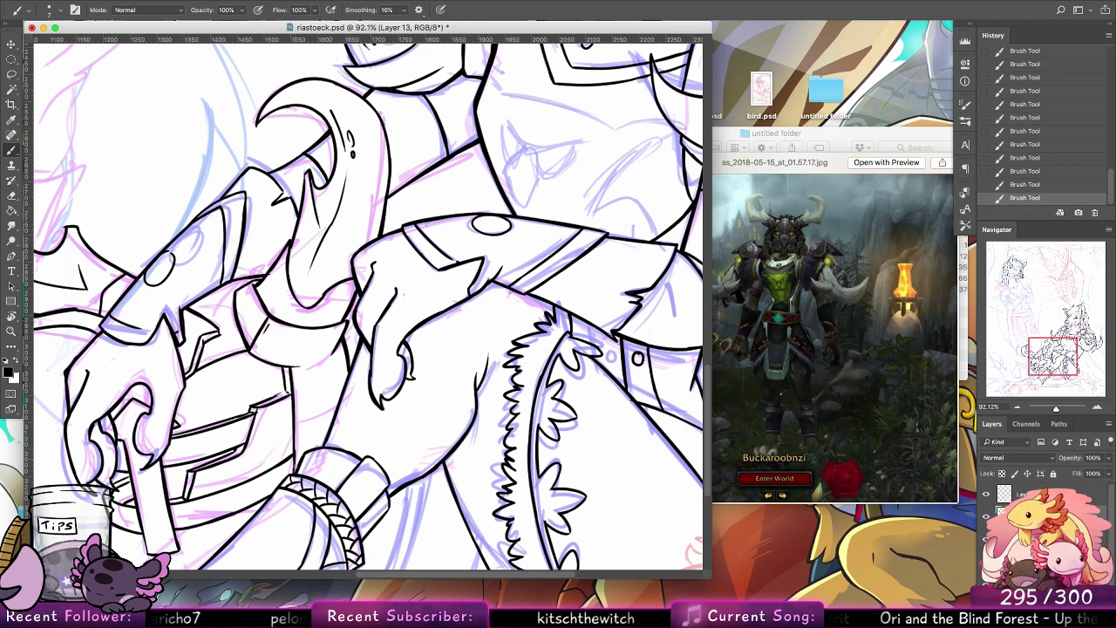
pyautogui.hotkey('ctrl', 'z')
pyautogui.moveTo(294, 450); pyautogui.dragTo(293, 481)
pyautogui.moveTo(292, 442); pyautogui.dragTo(294, 476)
pyautogui.press('super+z')
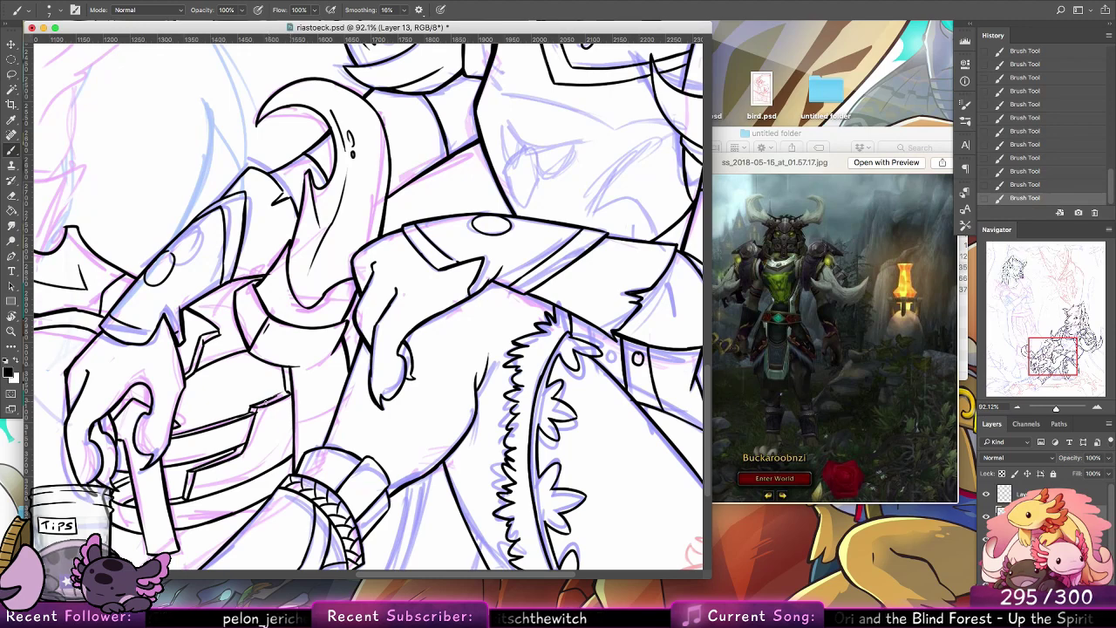
pyautogui.moveTo(264, 404); pyautogui.dragTo(288, 390)
pyautogui.press('super+z')
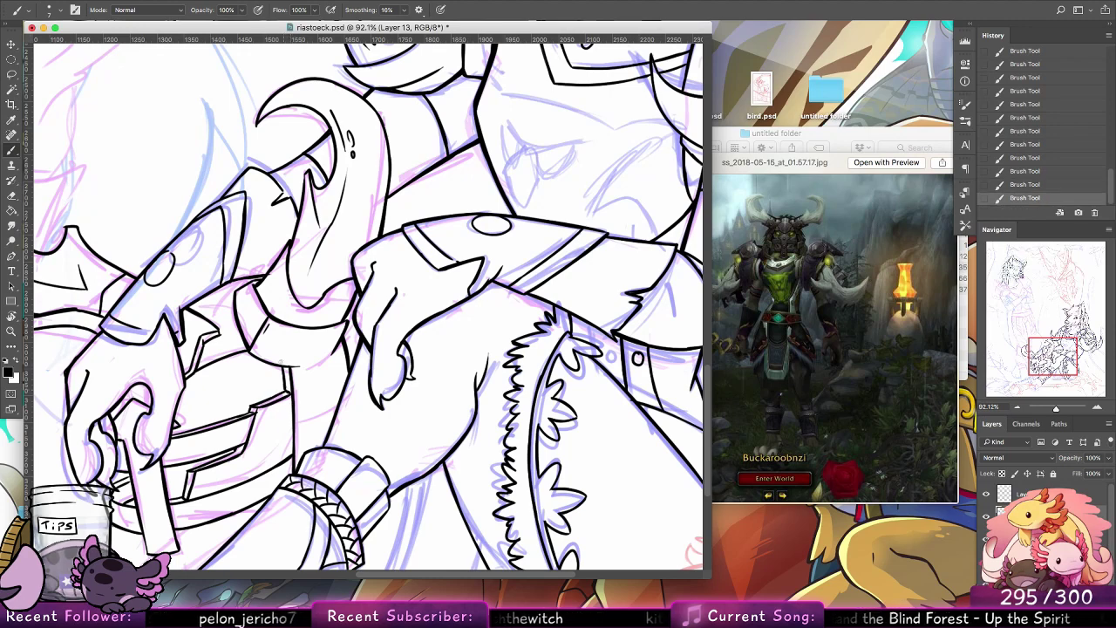
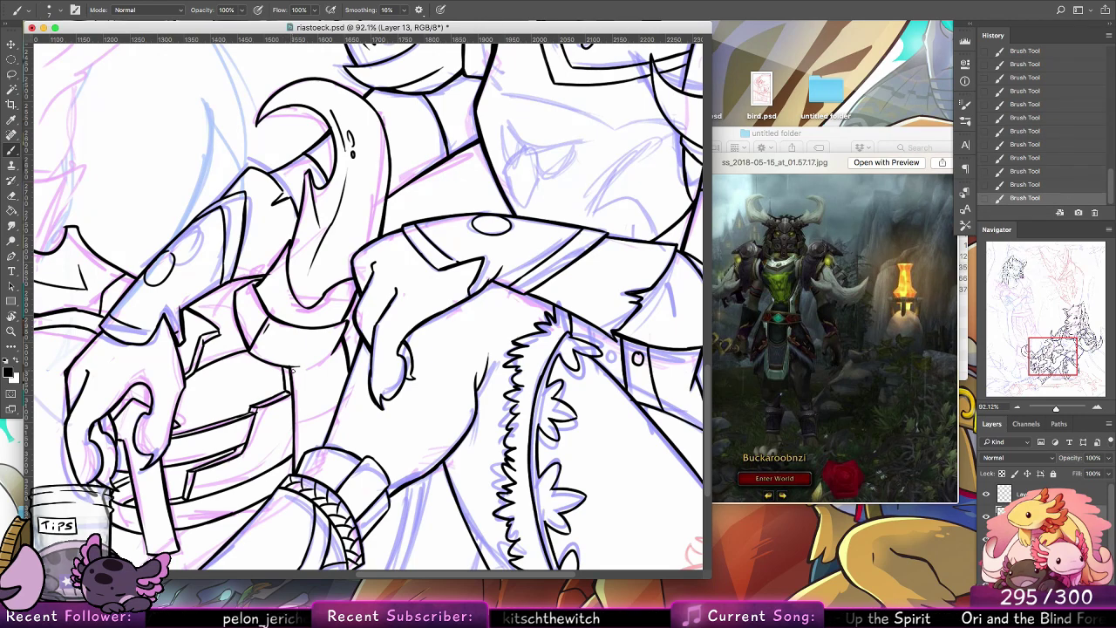
# Step: Refine the banded armour's vertical edge below the horn collar and its slat lines beside the gripped handle
pyautogui.moveTo(199, 495); pyautogui.dragTo(324, 398)
pyautogui.moveTo(304, 452); pyautogui.dragTo(304, 452)
pyautogui.moveTo(293, 369); pyautogui.dragTo(297, 398)
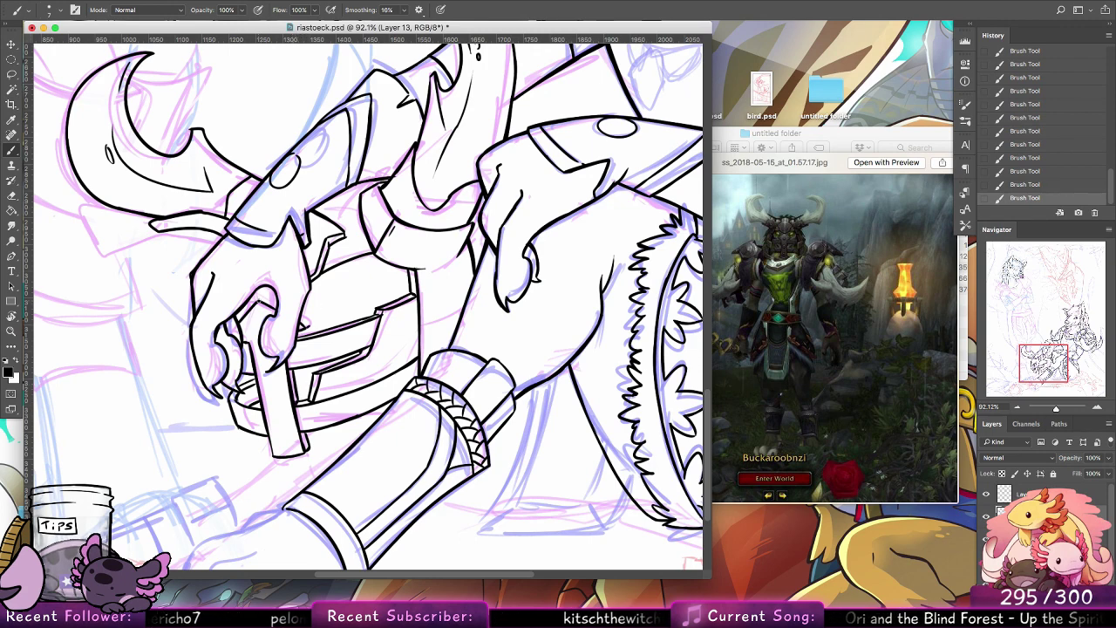
pyautogui.hotkey('ctrl', 'alt', 'z')
pyautogui.hotkey('ctrl', 'alt', 'z')
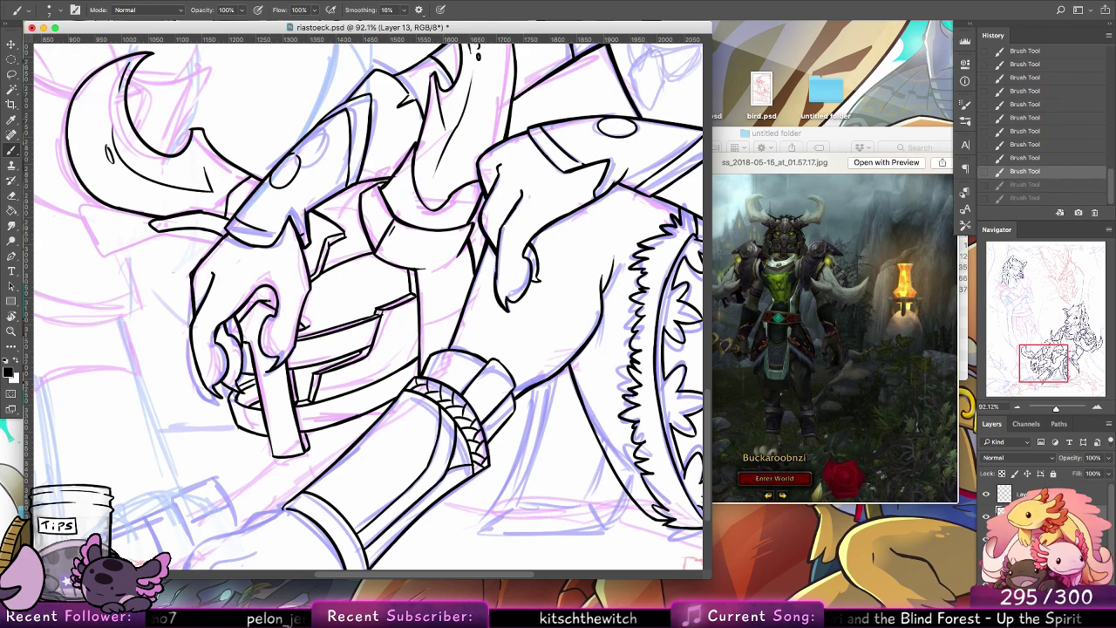
pyautogui.hotkey('ctrl', 'shift', 'z')
pyautogui.hotkey('ctrl', 'shift', 'z')
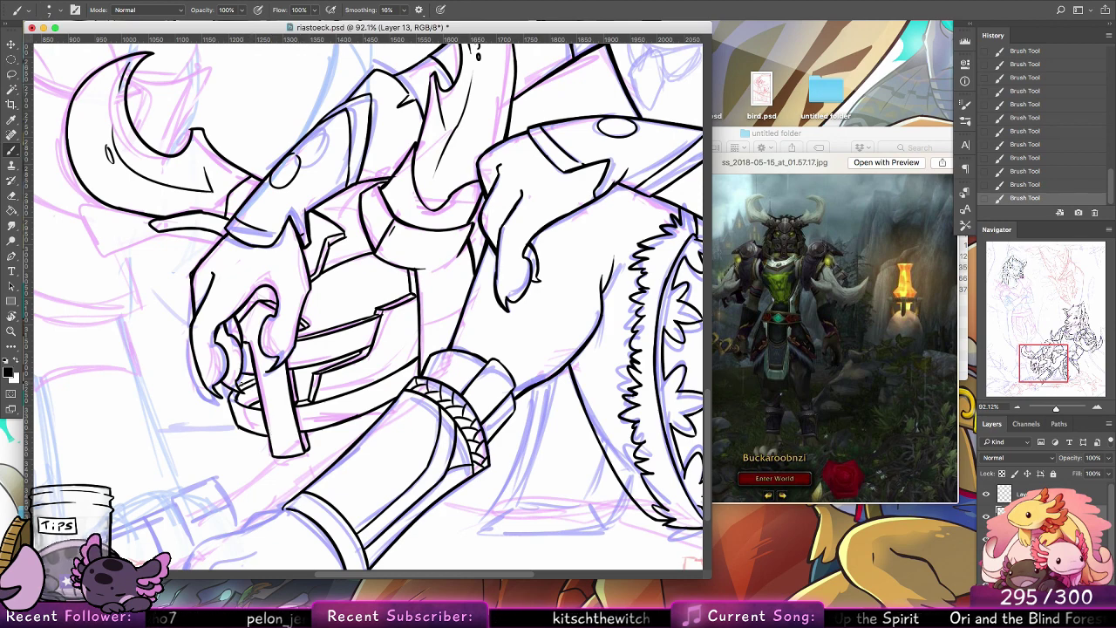
pyautogui.moveTo(238, 386); pyautogui.dragTo(255, 375)
pyautogui.press('super+z')
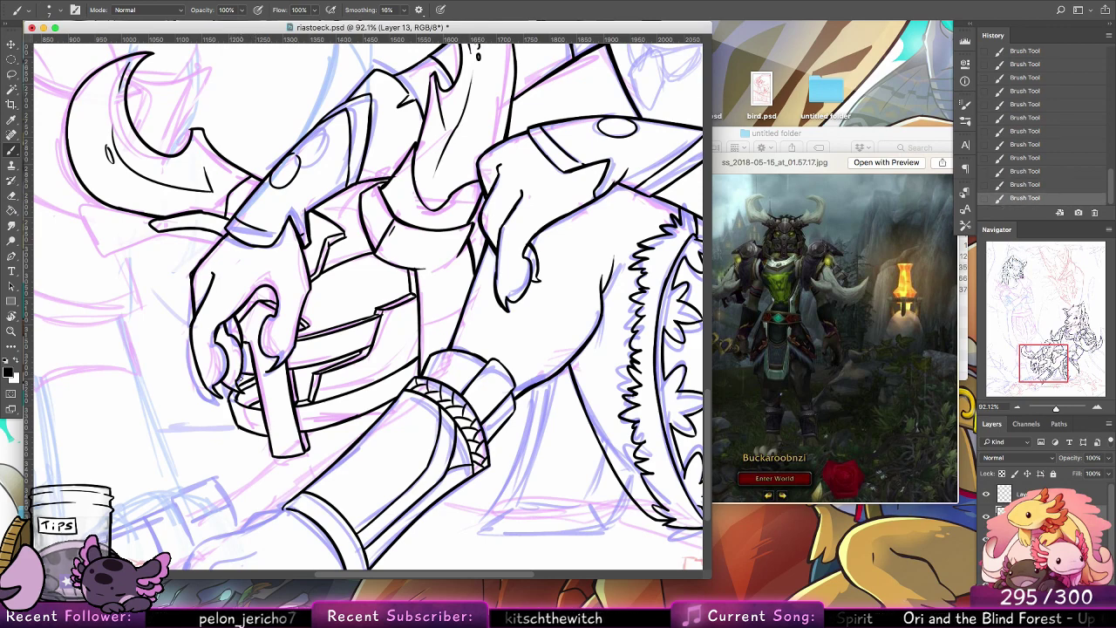
# Step: Ink the flared cloth shape beneath the bent leg, with its slanted side edges and curved bottom hem
pyautogui.scroll(-5, 551, 502)
pyautogui.hscroll(-10, 546, 284)
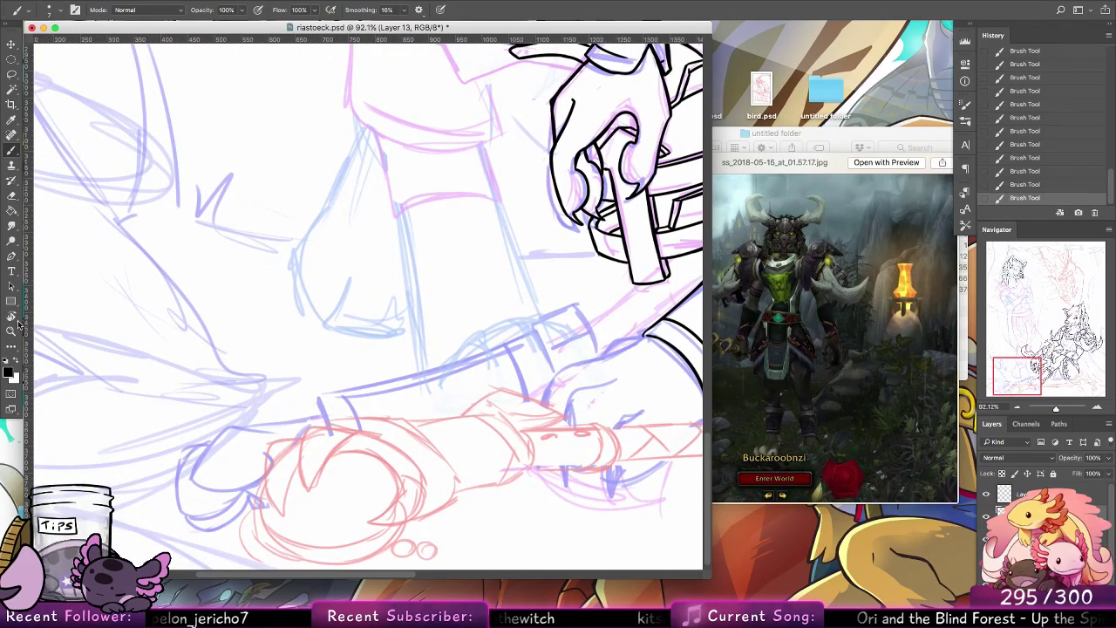
pyautogui.press('z')
pyautogui.moveTo(553, 380); pyautogui.dragTo(513, 366)
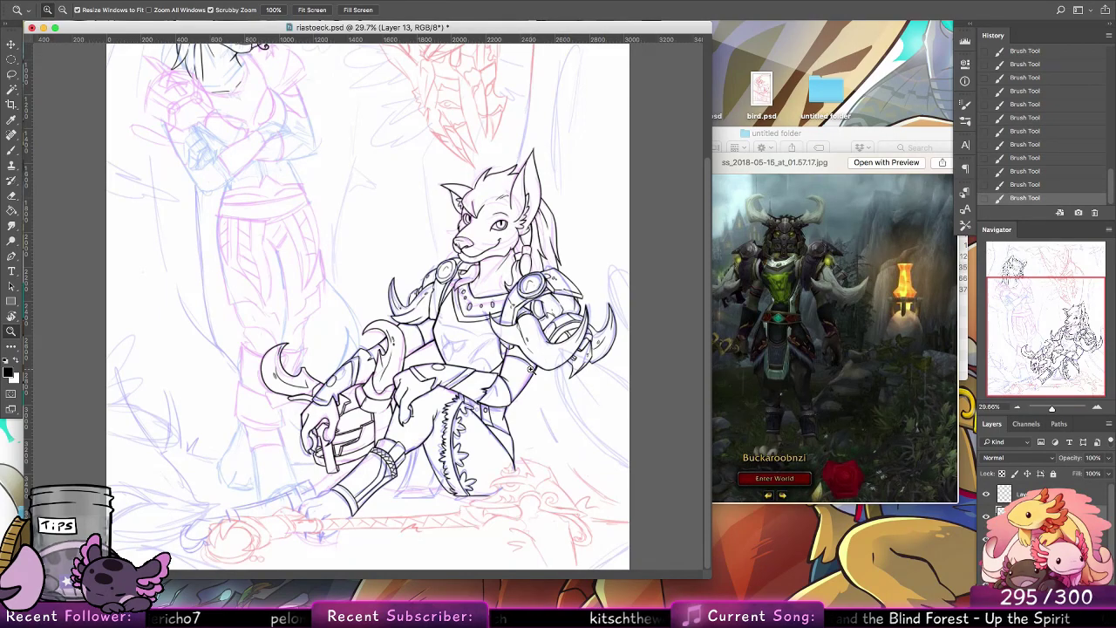
pyautogui.moveTo(437, 521); pyautogui.dragTo(548, 514)
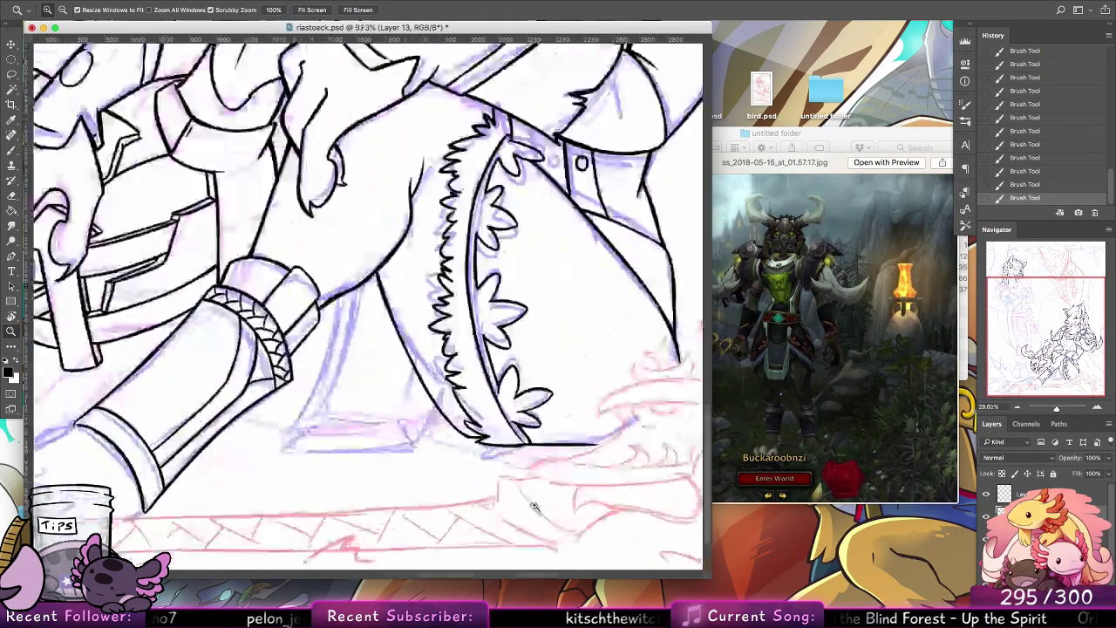
pyautogui.moveTo(544, 195)
pyautogui.mouseDown()
pyautogui.moveTo(490, 316)
pyautogui.moveTo(544, 157)
pyautogui.mouseUp()
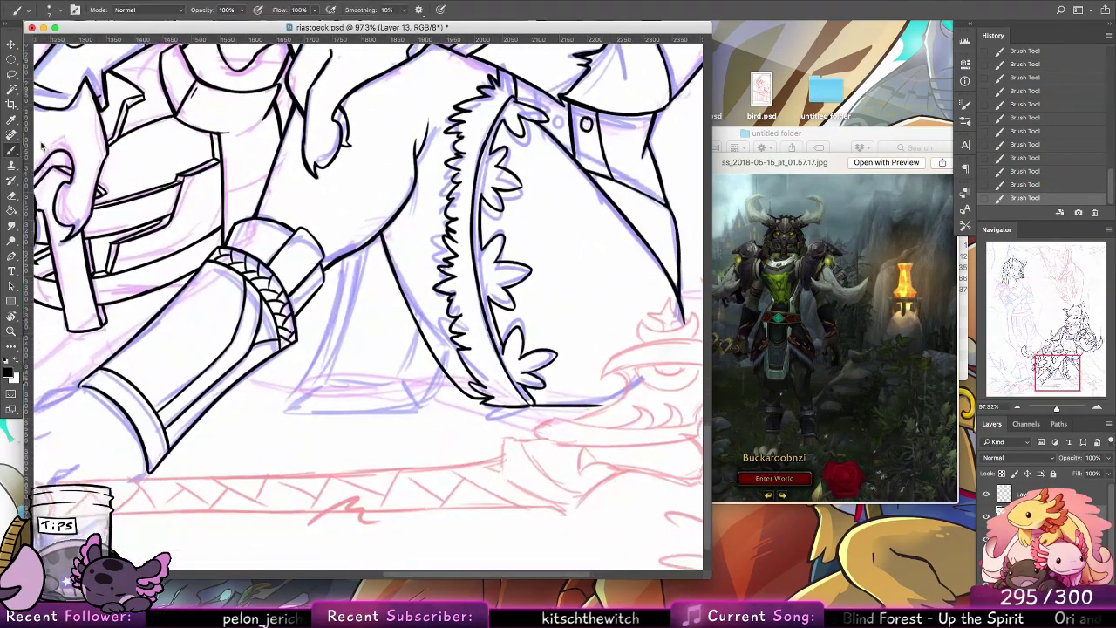
pyautogui.moveTo(442, 253); pyautogui.dragTo(542, 252)
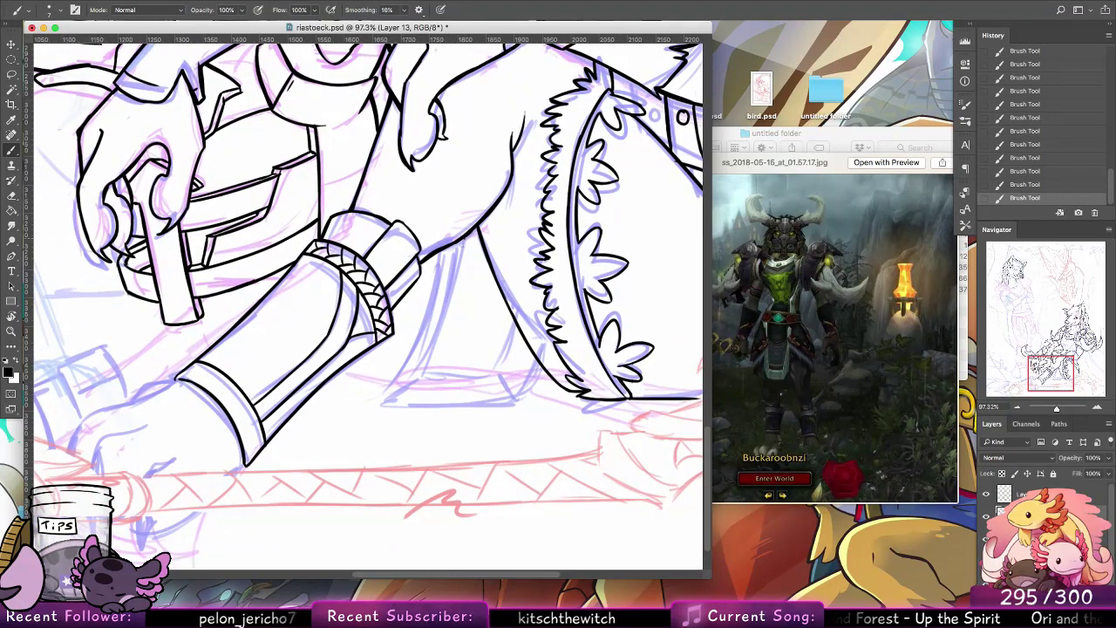
pyautogui.moveTo(464, 238); pyautogui.dragTo(446, 297)
pyautogui.press('super+alt+z')
pyautogui.press('super+alt+z')
pyautogui.moveTo(465, 239)
pyautogui.mouseDown()
pyautogui.moveTo(376, 396)
pyautogui.moveTo(457, 410)
pyautogui.mouseUp()
pyautogui.hotkey('ctrl', 'z')
pyautogui.moveTo(377, 400)
pyautogui.mouseDown()
pyautogui.moveTo(488, 402)
pyautogui.moveTo(531, 354)
pyautogui.moveTo(496, 387)
pyautogui.mouseUp()
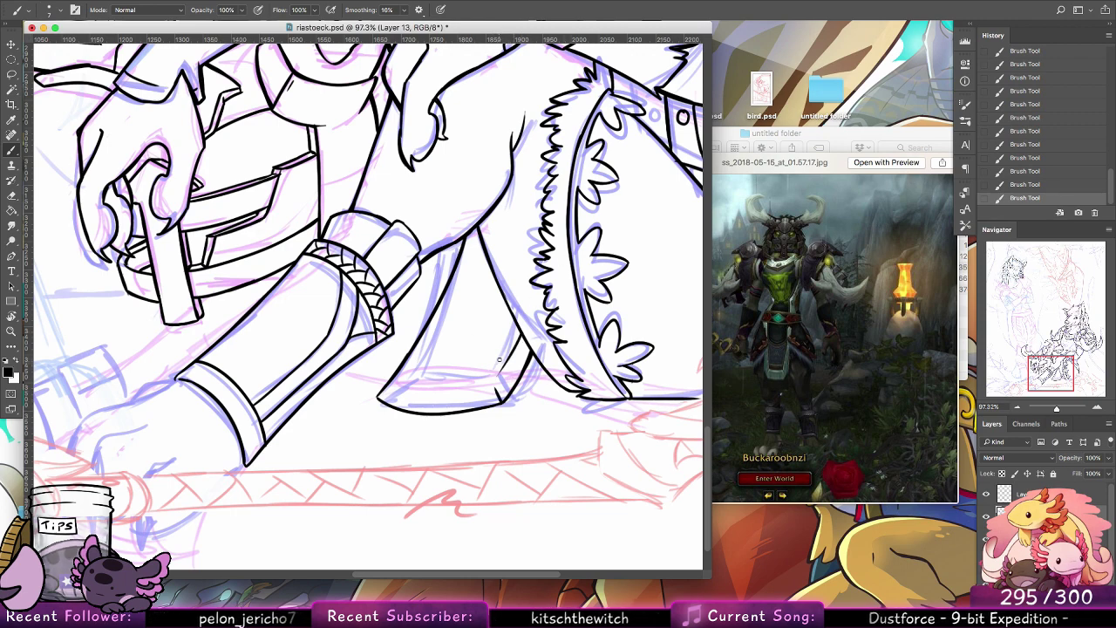
pyautogui.moveTo(406, 387); pyautogui.dragTo(495, 390)
pyautogui.press('super+z')
pyautogui.moveTo(399, 387); pyautogui.dragTo(488, 385)
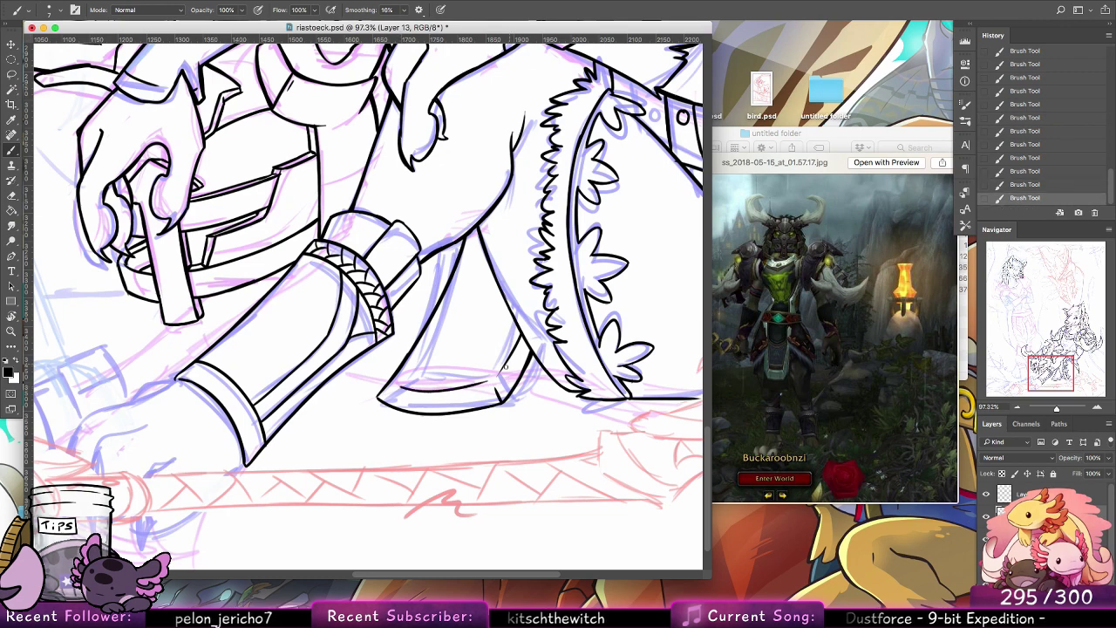
pyautogui.press('super+z')
pyautogui.moveTo(400, 387); pyautogui.dragTo(485, 385)
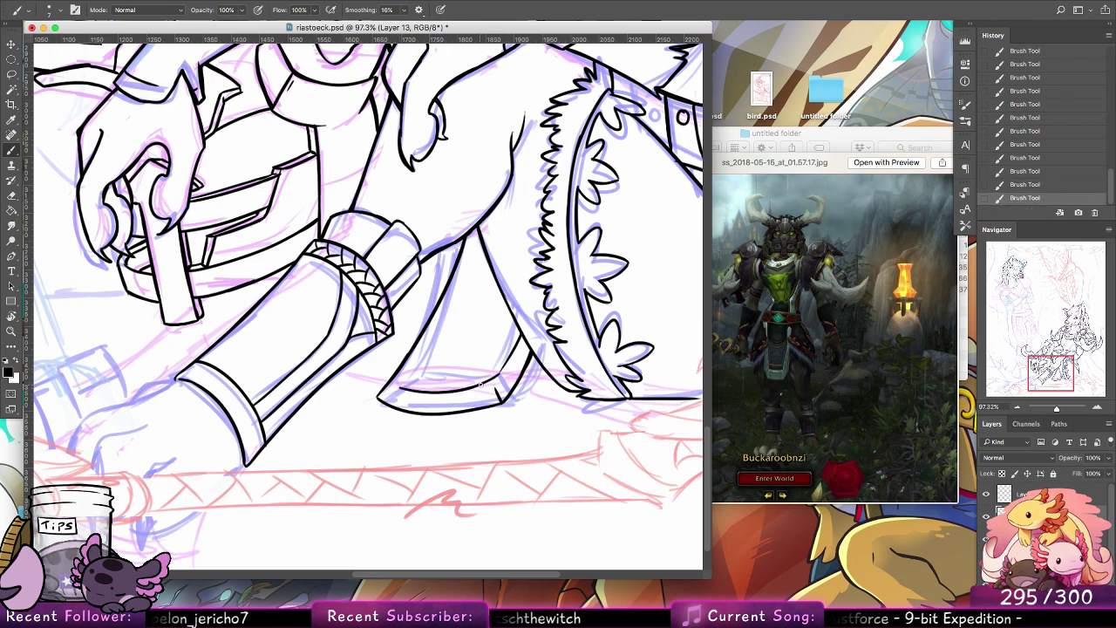
pyautogui.press('super+z')
pyautogui.press('super+z')
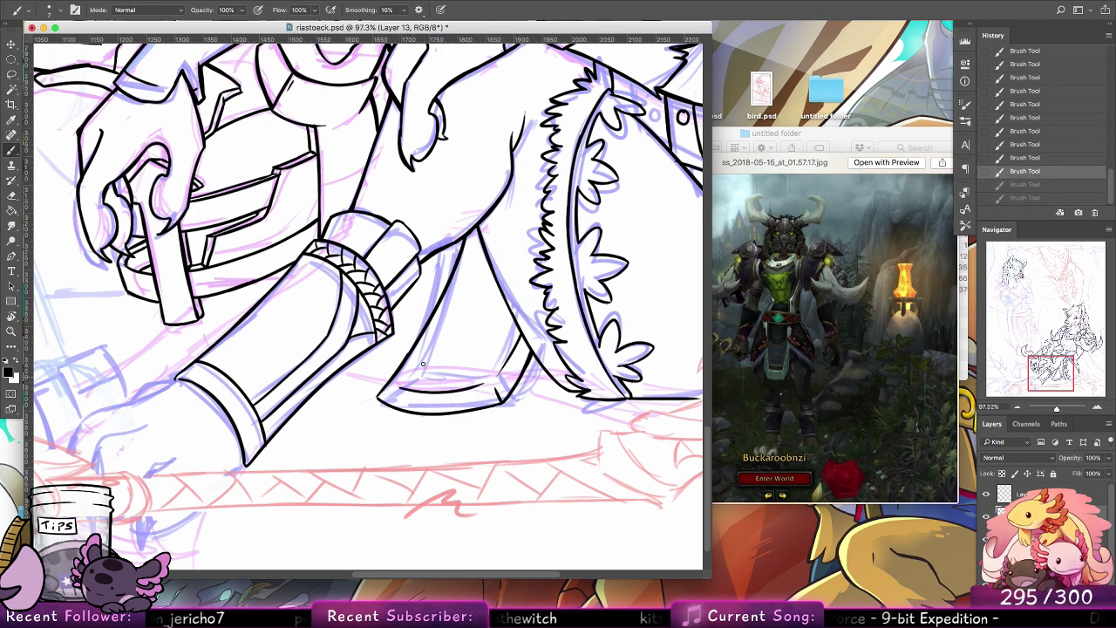
pyautogui.press('alt+super+z')
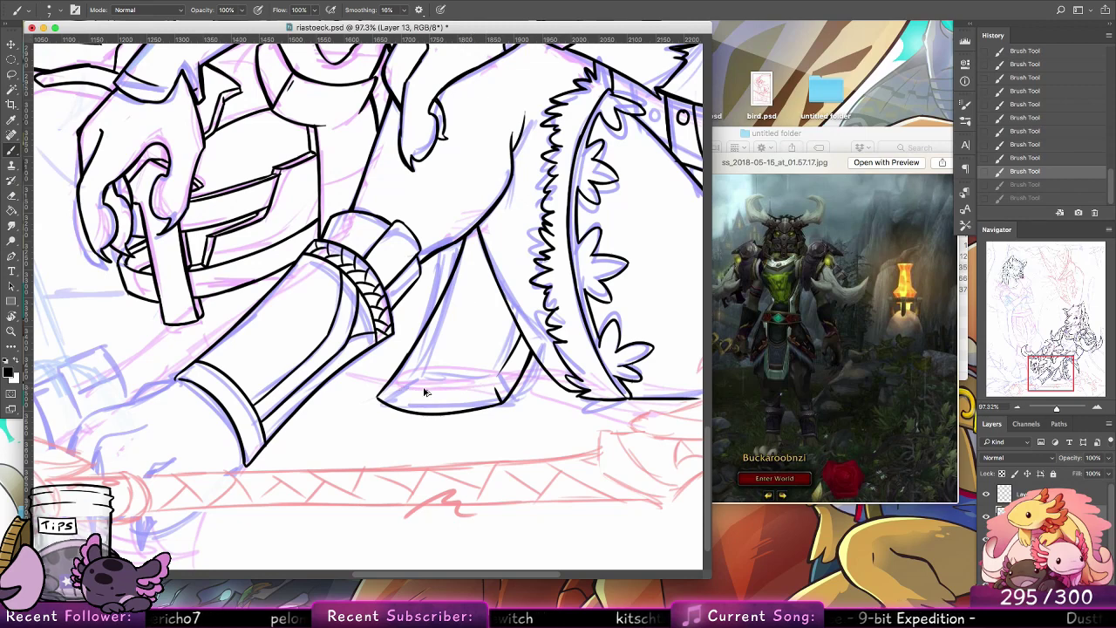
# Step: Ink the inner border line running parallel above the bottom hem of the cloth beneath the bent leg
pyautogui.moveTo(390, 392)
pyautogui.mouseDown()
pyautogui.moveTo(504, 386)
pyautogui.moveTo(486, 388)
pyautogui.moveTo(512, 373)
pyautogui.moveTo(464, 393)
pyautogui.moveTo(500, 397)
pyautogui.mouseUp()
pyautogui.press('alt+super+z')
pyautogui.press('super+shift+z')
pyautogui.press('alt+super+z')
pyautogui.press('alt+super+z')
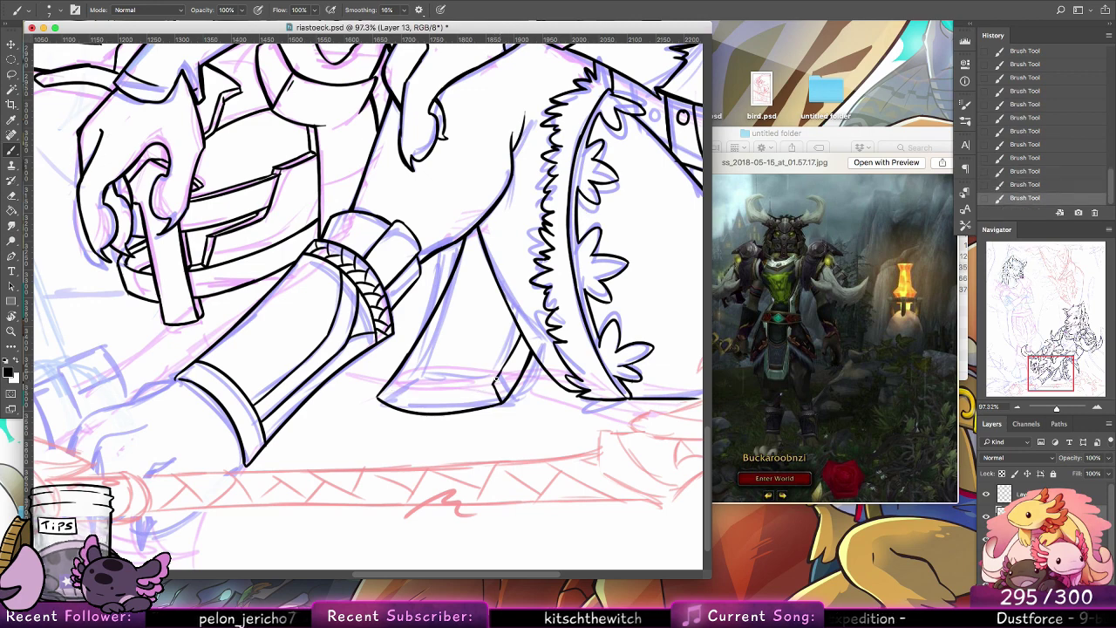
pyautogui.moveTo(400, 384); pyautogui.dragTo(494, 389)
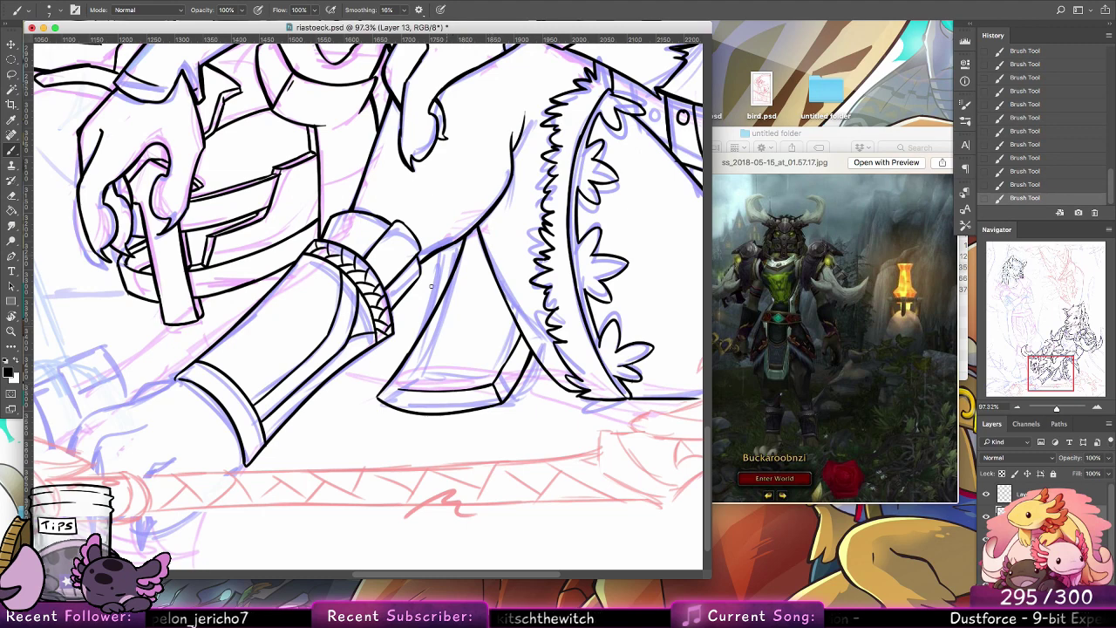
# Step: Ink an inner border line along the cloth's left slanted edge, from its upper tip toward the hem
pyautogui.moveTo(379, 397)
pyautogui.mouseDown()
pyautogui.moveTo(399, 389)
pyautogui.moveTo(452, 302)
pyautogui.moveTo(408, 379)
pyautogui.moveTo(456, 292)
pyautogui.mouseUp()
pyautogui.press('alt+super+z')
pyautogui.press('super+z')
pyautogui.moveTo(475, 230); pyautogui.dragTo(454, 297)
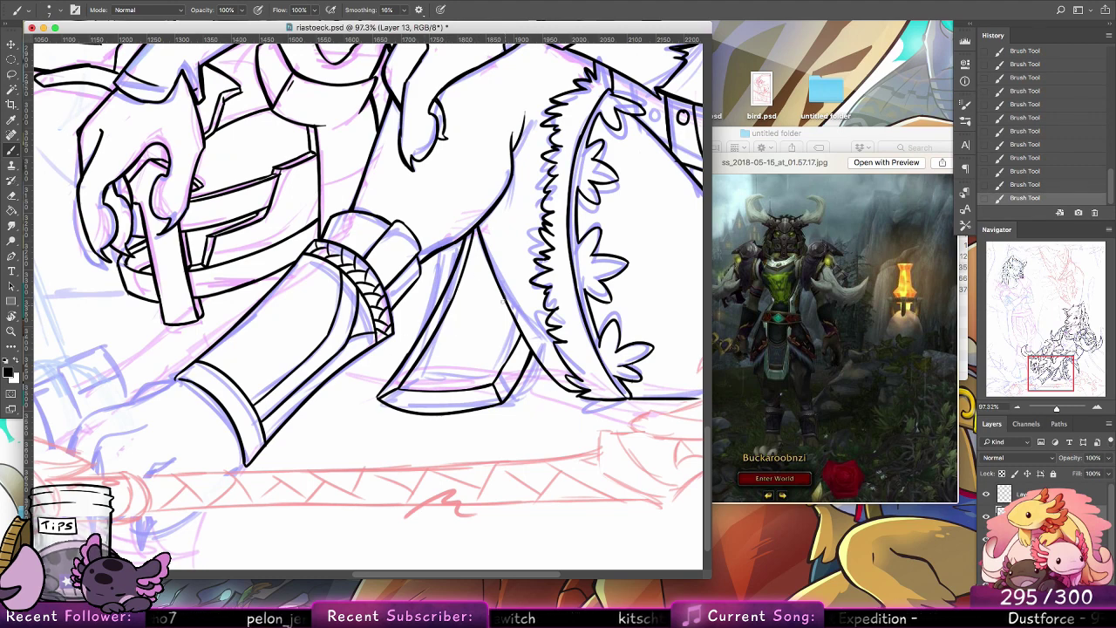
# Step: Thicken the slanted contour between the cloth and the fur-trimmed panel, and erase its excess lower end near the fur trim
pyautogui.moveTo(491, 270)
pyautogui.mouseDown()
pyautogui.moveTo(532, 368)
pyautogui.moveTo(568, 391)
pyautogui.mouseUp()
pyautogui.press('e')
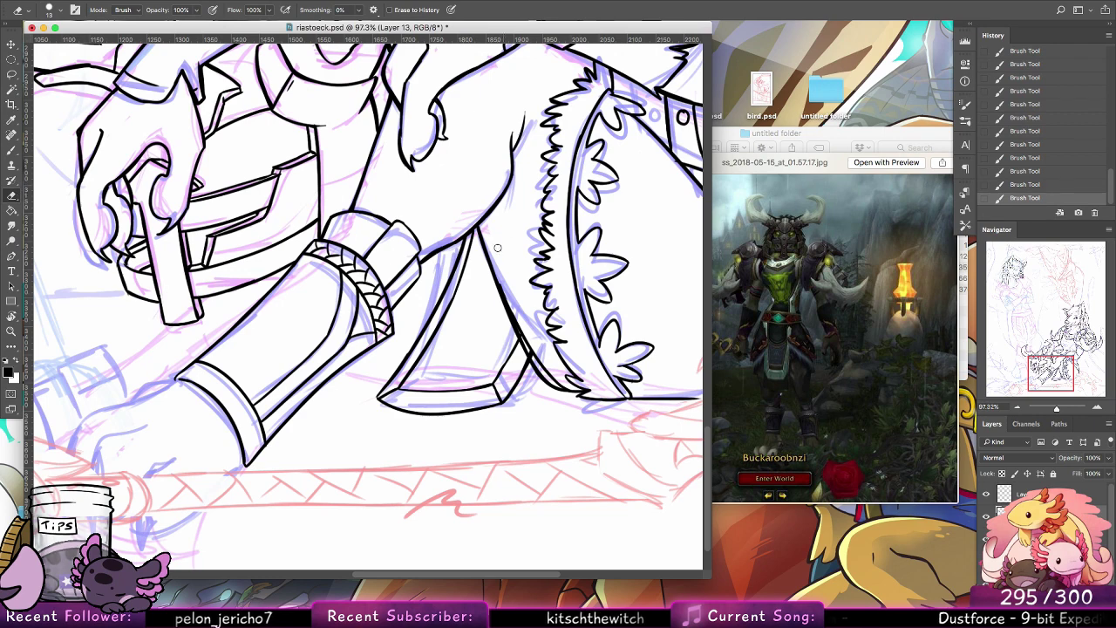
pyautogui.moveTo(499, 276); pyautogui.dragTo(552, 379)
pyautogui.moveTo(546, 370)
pyautogui.mouseDown()
pyautogui.moveTo(539, 338)
pyautogui.moveTo(573, 389)
pyautogui.mouseUp()
pyautogui.moveTo(526, 342)
pyautogui.mouseDown()
pyautogui.moveTo(561, 403)
pyautogui.moveTo(544, 379)
pyautogui.moveTo(565, 387)
pyautogui.moveTo(524, 313)
pyautogui.moveTo(560, 390)
pyautogui.moveTo(534, 389)
pyautogui.mouseUp()
# Step: Ink the short ground line from the cloth to the fur trim and the curved line joining the leg guard to the cloth
pyautogui.press('b')
pyautogui.press('alt+super+z')
pyautogui.press('alt+super+z')
pyautogui.hotkey('ctrl', 'alt', 'z')
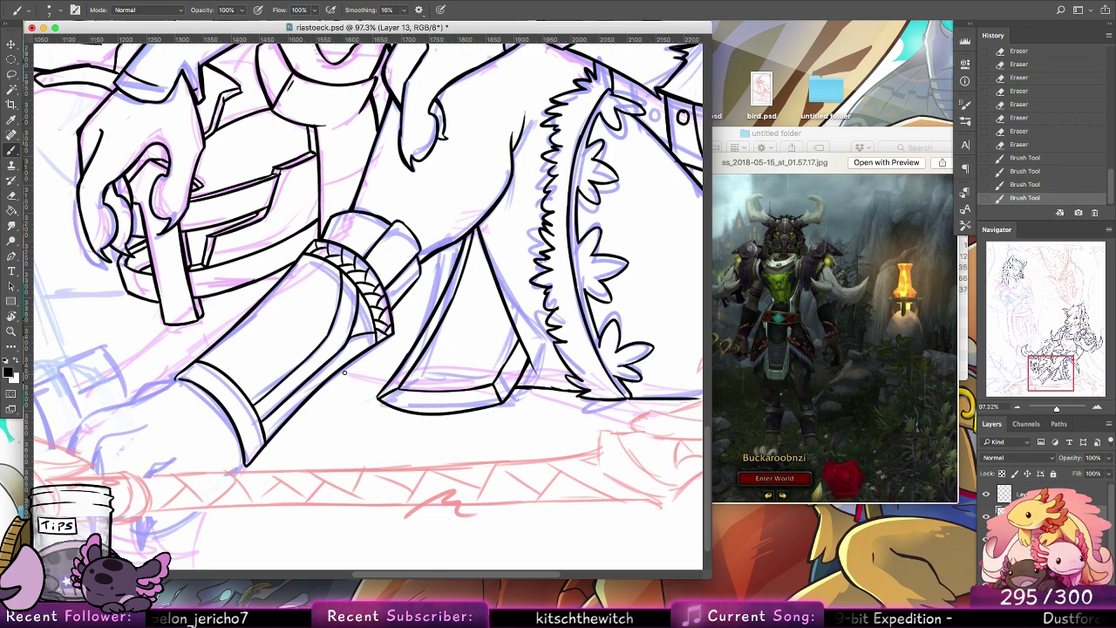
pyautogui.moveTo(341, 372); pyautogui.dragTo(388, 385)
pyautogui.press('alt+super+z')
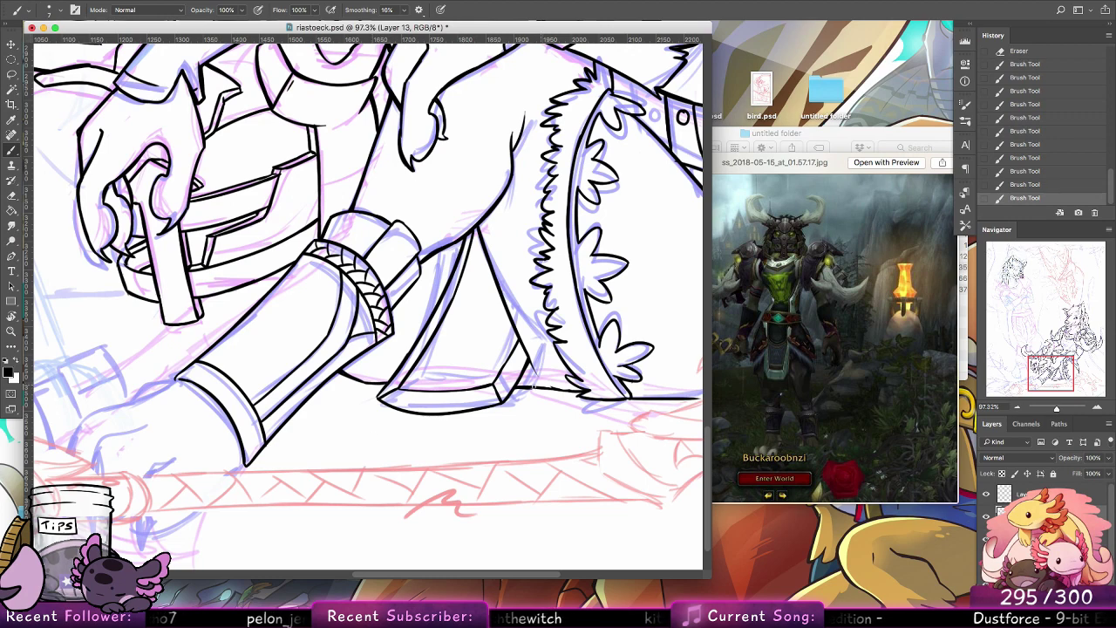
pyautogui.moveTo(532, 386); pyautogui.dragTo(523, 389)
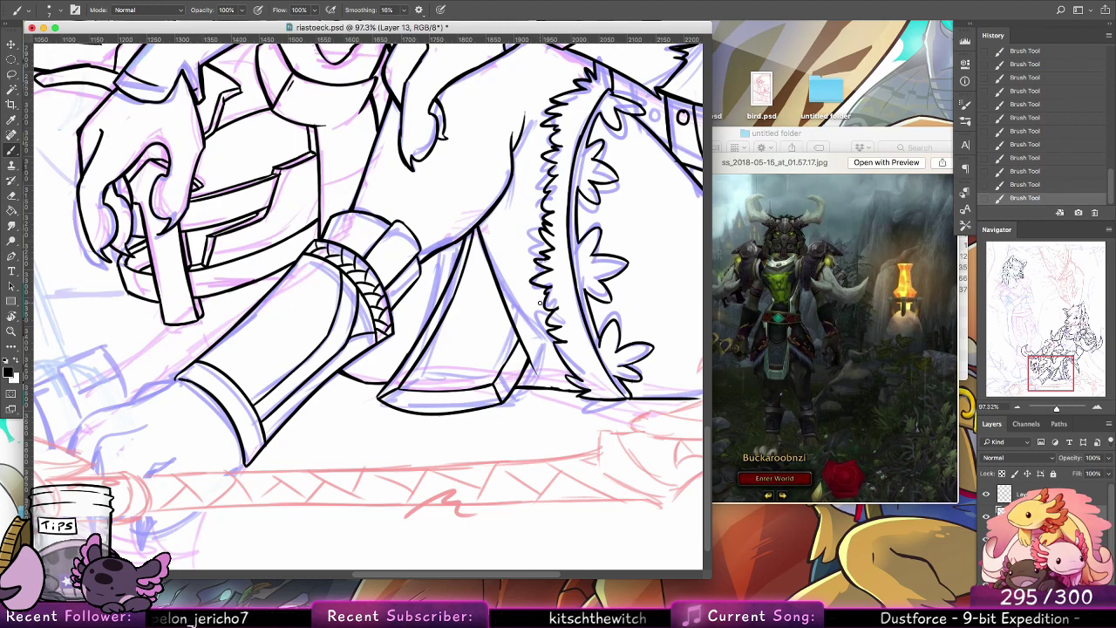
# Step: Erase the cloth's right edge and hem corner and redraw them further inward, extending the ground line to meet them
pyautogui.click(12, 193)
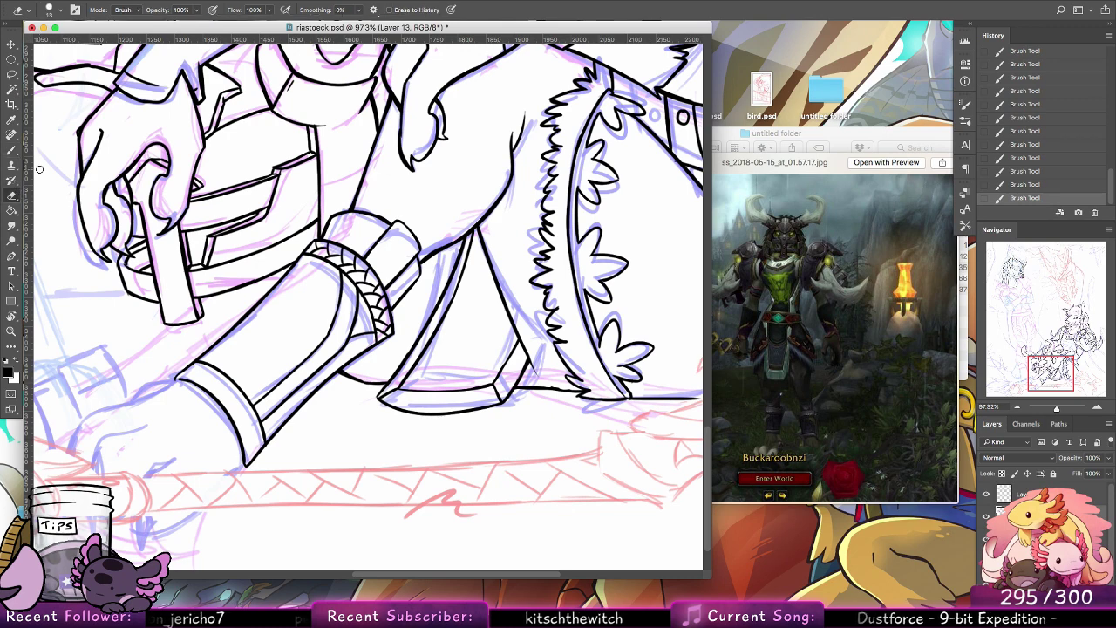
pyautogui.moveTo(535, 370)
pyautogui.mouseDown()
pyautogui.moveTo(499, 303)
pyautogui.moveTo(528, 357)
pyautogui.moveTo(510, 390)
pyautogui.moveTo(514, 351)
pyautogui.moveTo(508, 383)
pyautogui.moveTo(471, 423)
pyautogui.moveTo(485, 386)
pyautogui.mouseUp()
pyautogui.press('b')
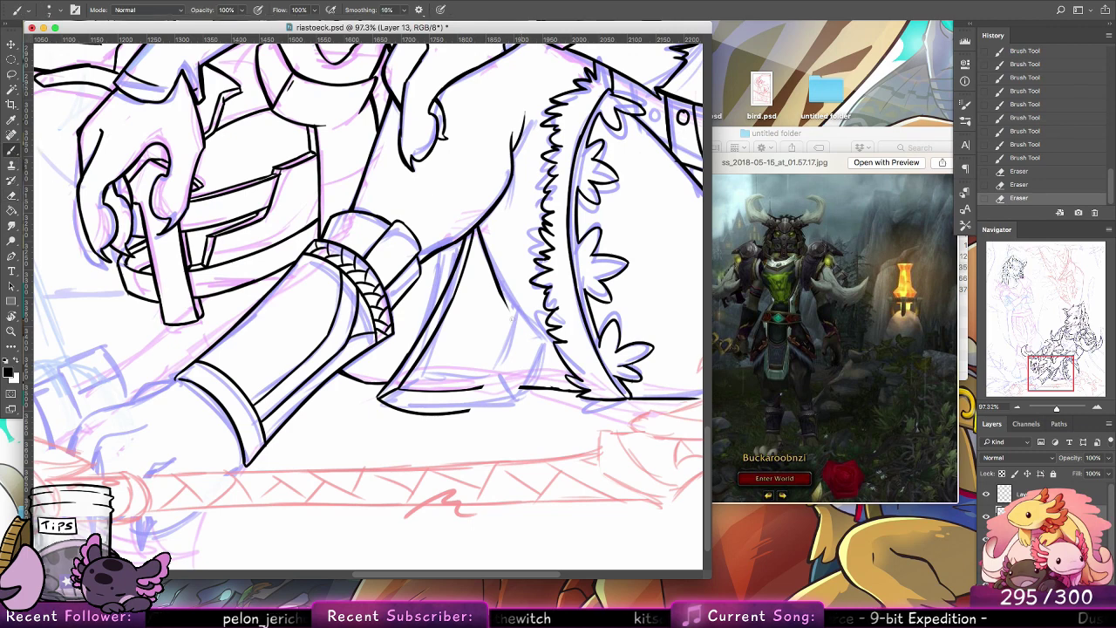
pyautogui.moveTo(500, 286)
pyautogui.mouseDown()
pyautogui.moveTo(527, 340)
pyautogui.moveTo(505, 338)
pyautogui.moveTo(483, 389)
pyautogui.moveTo(490, 403)
pyautogui.moveTo(513, 348)
pyautogui.mouseUp()
pyautogui.press('alt+super+z')
pyautogui.press('alt+super+z')
pyautogui.press('alt+super+z')
pyautogui.press('alt+super+z')
pyautogui.press('super+z')
pyautogui.moveTo(485, 390)
pyautogui.mouseDown()
pyautogui.moveTo(496, 415)
pyautogui.moveTo(525, 389)
pyautogui.mouseUp()
pyautogui.press('super+z')
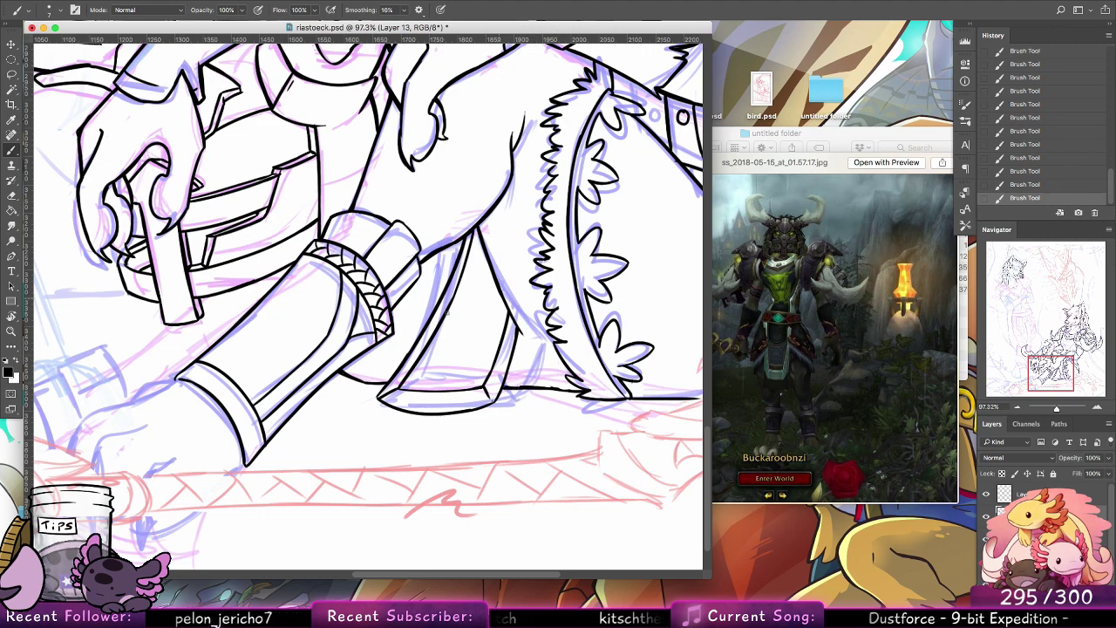
# Step: Clean up the ground line beside the cloth, and erase and re-ink the cloth's upper tip where it meets the bent leg
pyautogui.press('e')
pyautogui.moveTo(512, 385); pyautogui.dragTo(576, 386)
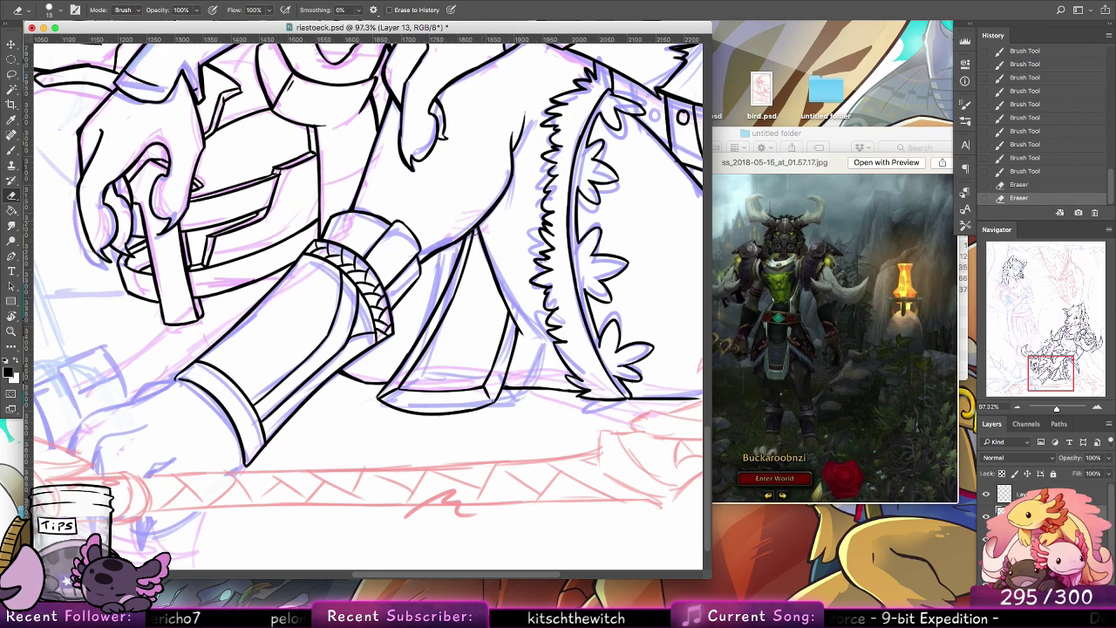
pyautogui.moveTo(473, 234); pyautogui.dragTo(435, 284)
pyautogui.press('b')
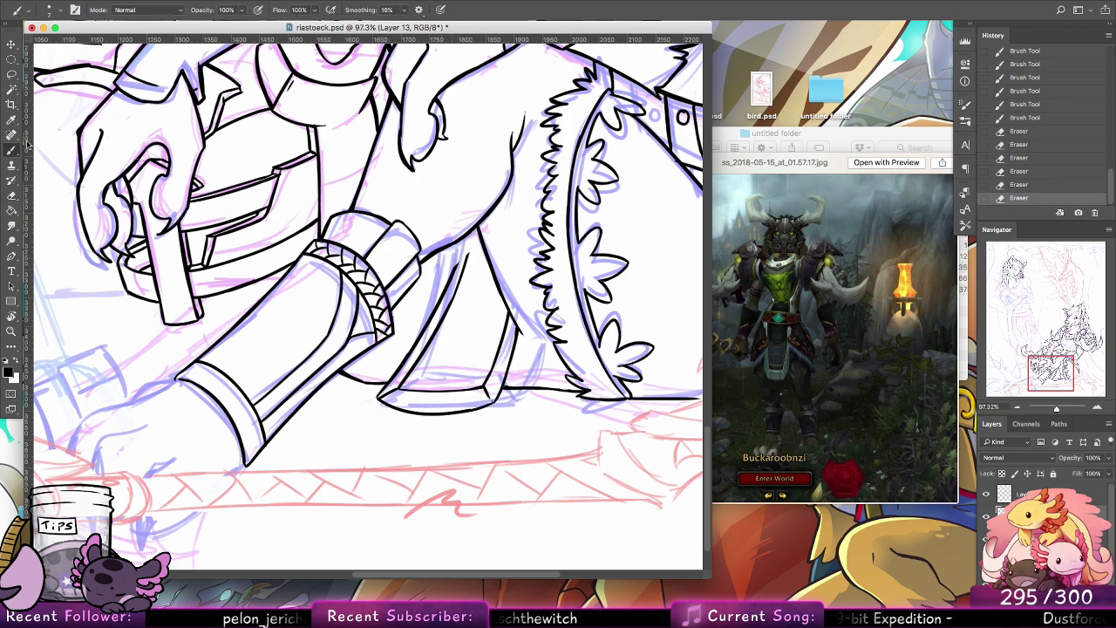
pyautogui.moveTo(481, 239); pyautogui.dragTo(450, 285)
pyautogui.press('super+z')
pyautogui.hotkey('ctrl', 'z')
pyautogui.press('e')
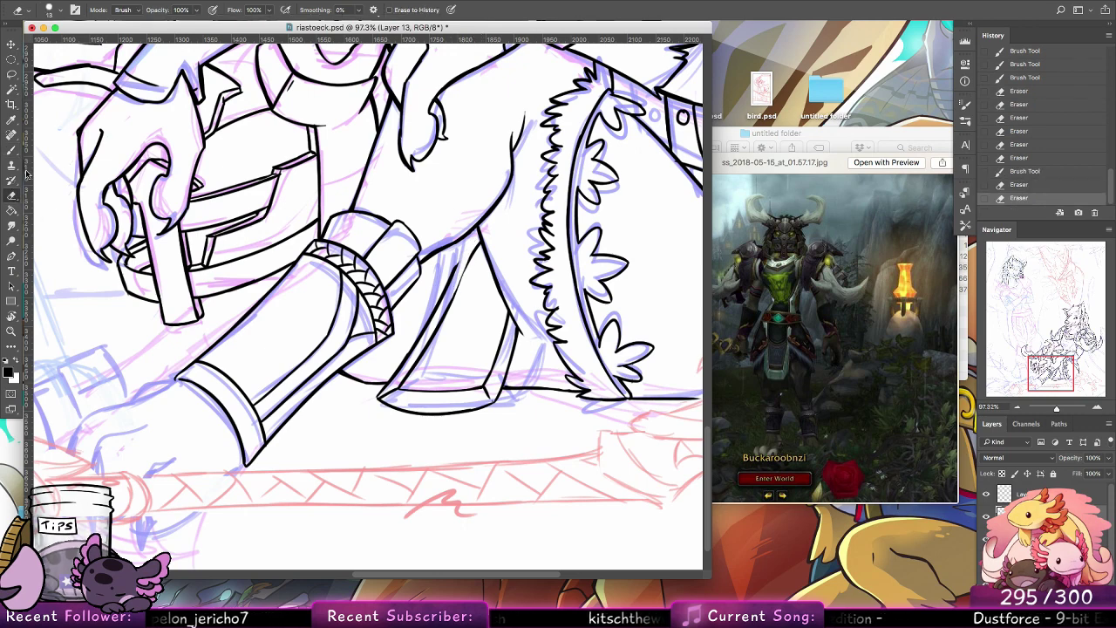
pyautogui.press('b')
pyautogui.moveTo(480, 232); pyautogui.dragTo(459, 262)
pyautogui.press('super+z')
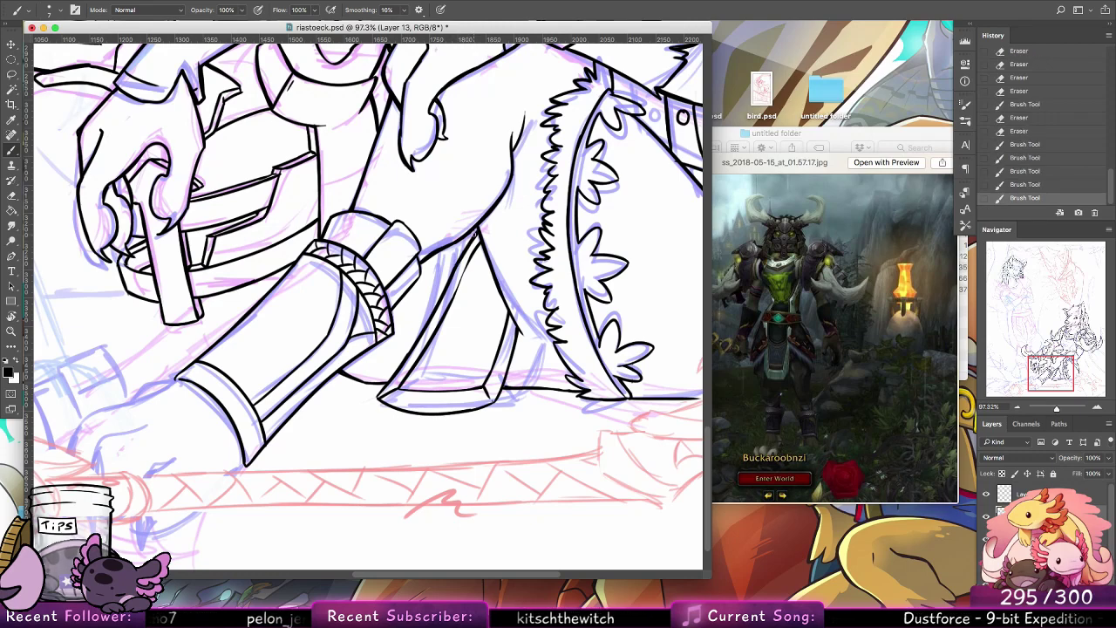
pyautogui.moveTo(364, 312)
pyautogui.mouseDown()
pyautogui.moveTo(564, 264)
pyautogui.moveTo(643, 227)
pyautogui.moveTo(465, 354)
pyautogui.moveTo(472, 367)
pyautogui.mouseUp()
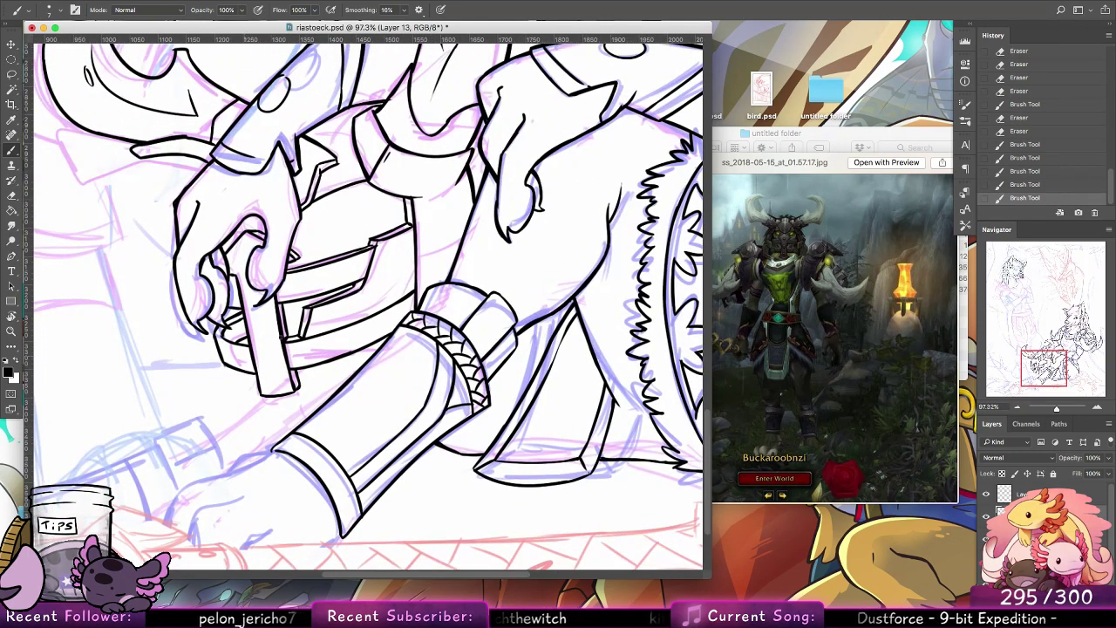
pyautogui.press('z')
pyautogui.moveTo(619, 351); pyautogui.dragTo(593, 330)
pyautogui.click(12, 150)
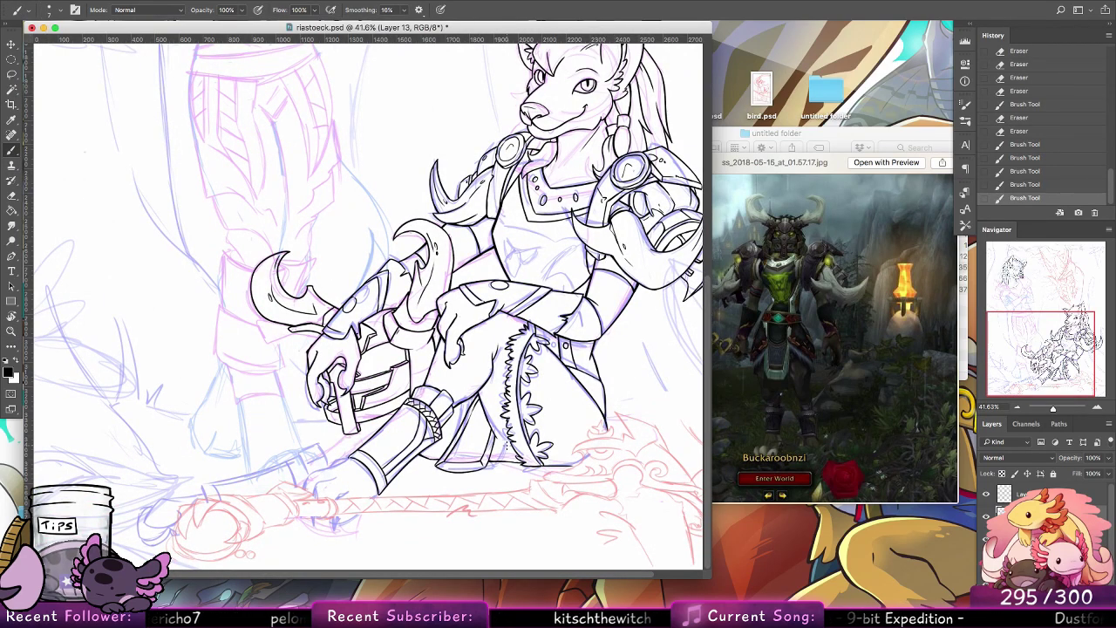
pyautogui.moveTo(490, 445)
pyautogui.mouseDown()
pyautogui.moveTo(500, 358)
pyautogui.moveTo(462, 431)
pyautogui.mouseUp()
pyautogui.moveTo(485, 380); pyautogui.dragTo(466, 422)
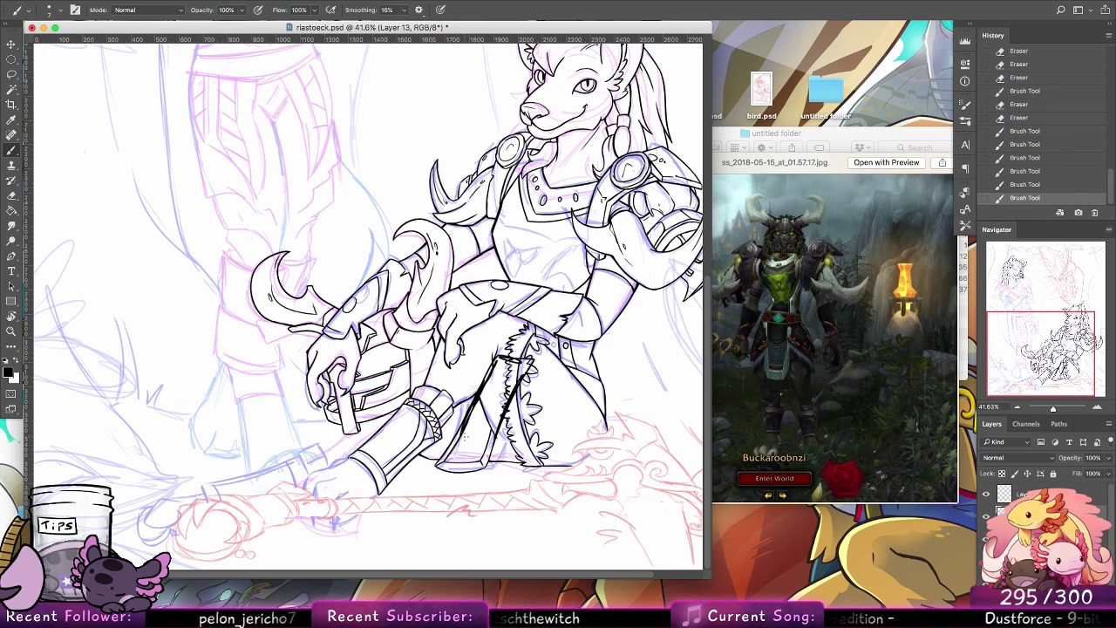
pyautogui.press('super+z')
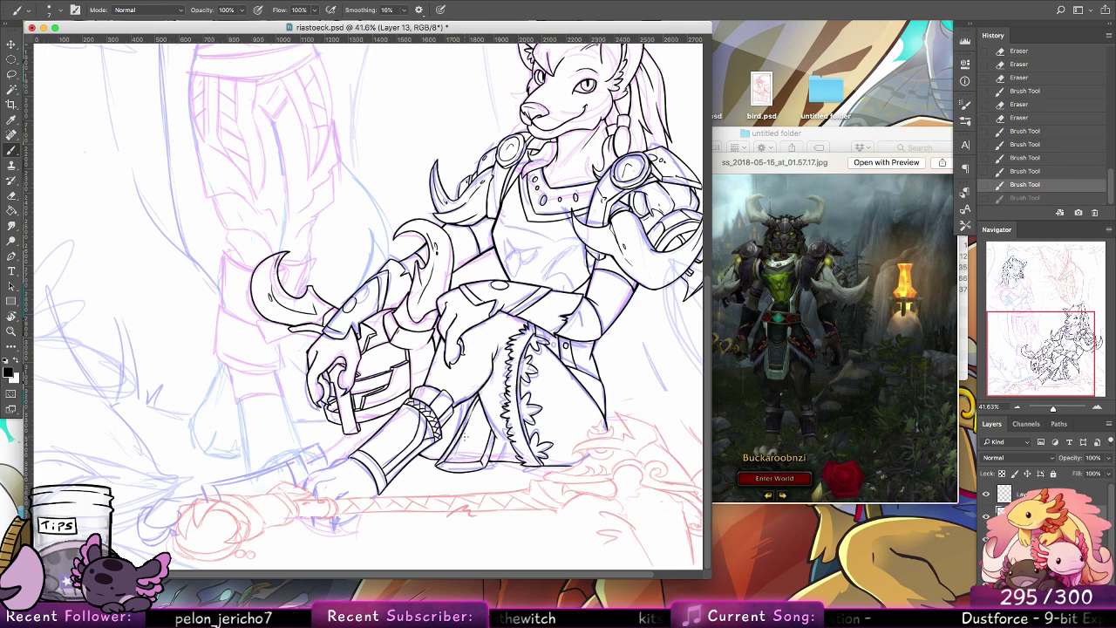
# Step: Try inking the far lower leg's contour between the gripped handle and the leg guard
pyautogui.moveTo(407, 379)
pyautogui.mouseDown()
pyautogui.moveTo(476, 366)
pyautogui.moveTo(371, 389)
pyautogui.moveTo(341, 427)
pyautogui.mouseUp()
pyautogui.press('super+z')
pyautogui.press('super+z')
pyautogui.moveTo(336, 432); pyautogui.dragTo(337, 434)
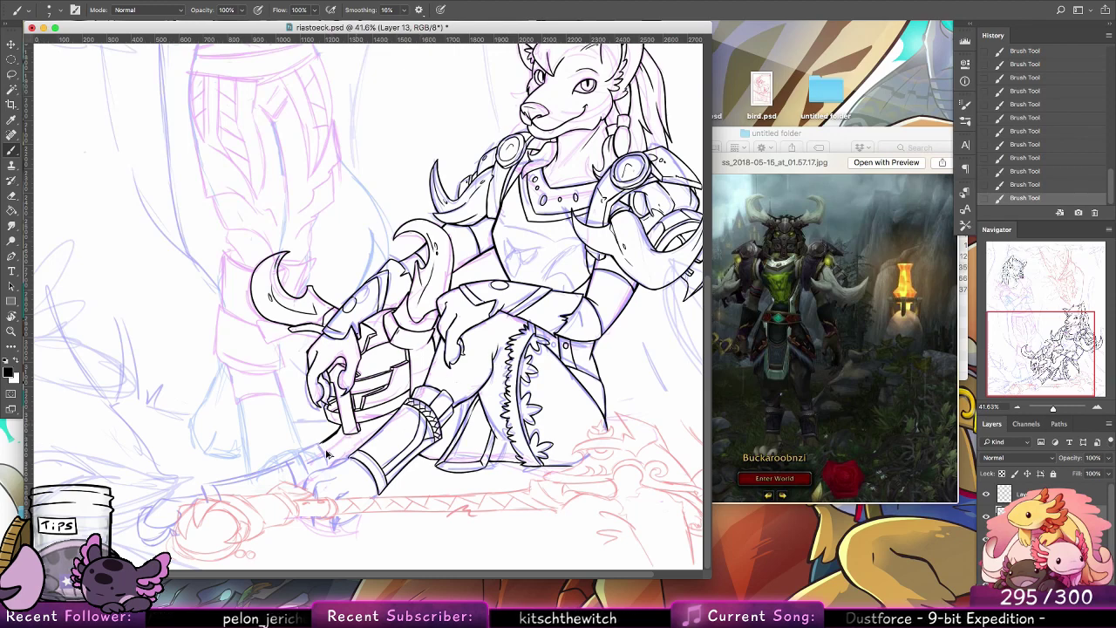
pyautogui.press('super+z')
pyautogui.press('super+z')
pyautogui.press('shift+super+z')
pyautogui.press('shift+super+z')
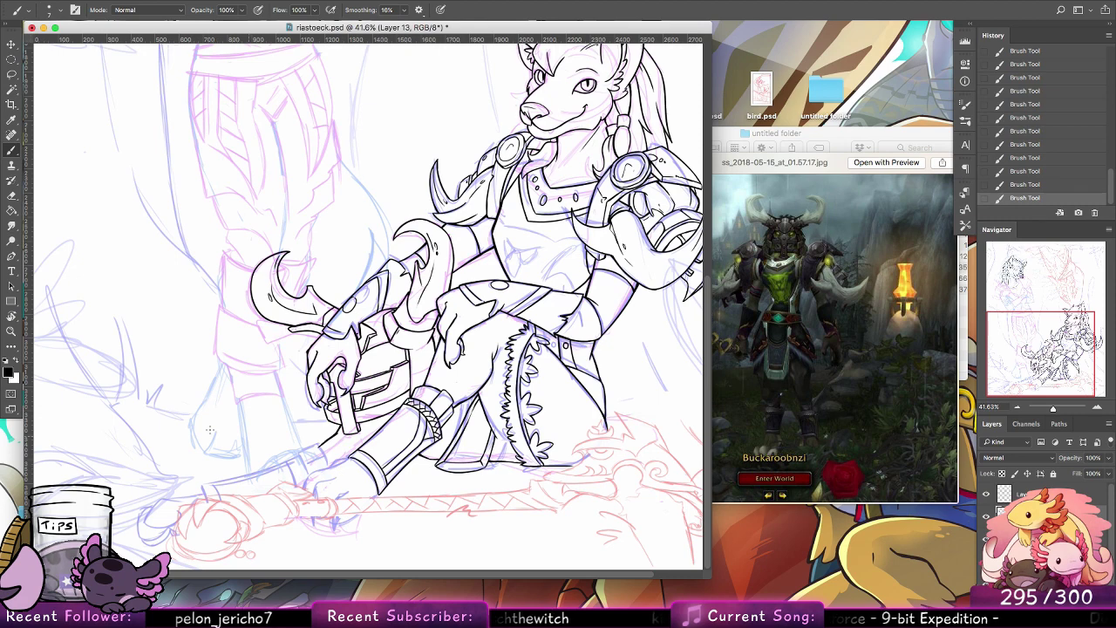
# Step: Undo the strokes inked for the far lower leg below the gripped handle
pyautogui.press('z')
pyautogui.moveTo(367, 495); pyautogui.dragTo(400, 466)
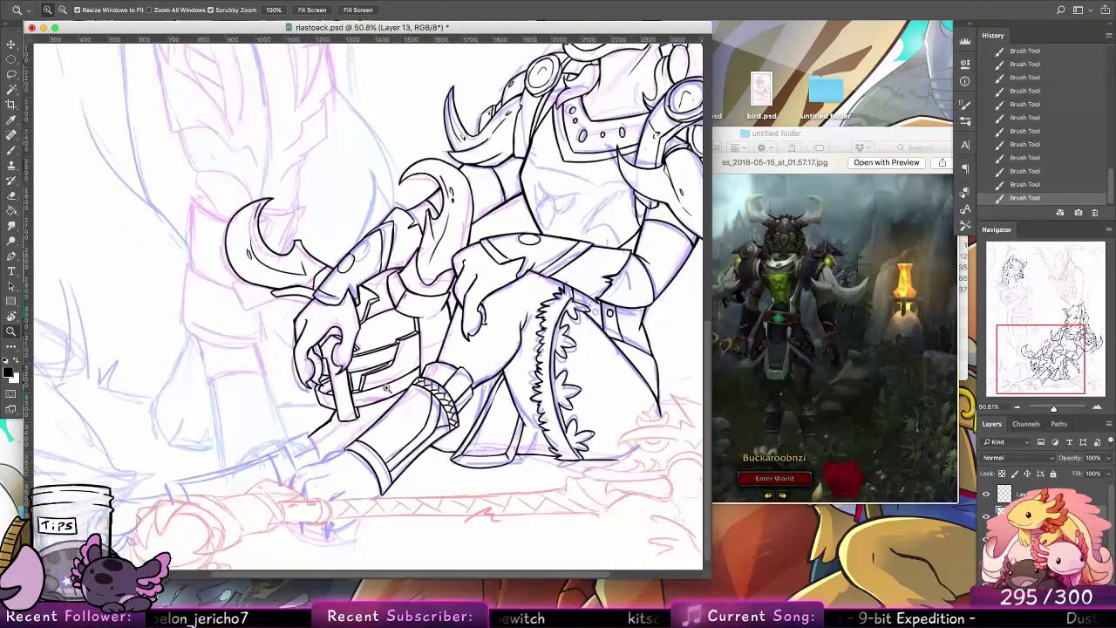
pyautogui.press('b')
pyautogui.press('alt+super+z')
pyautogui.press('alt+super+z')
pyautogui.press('alt+super+z')
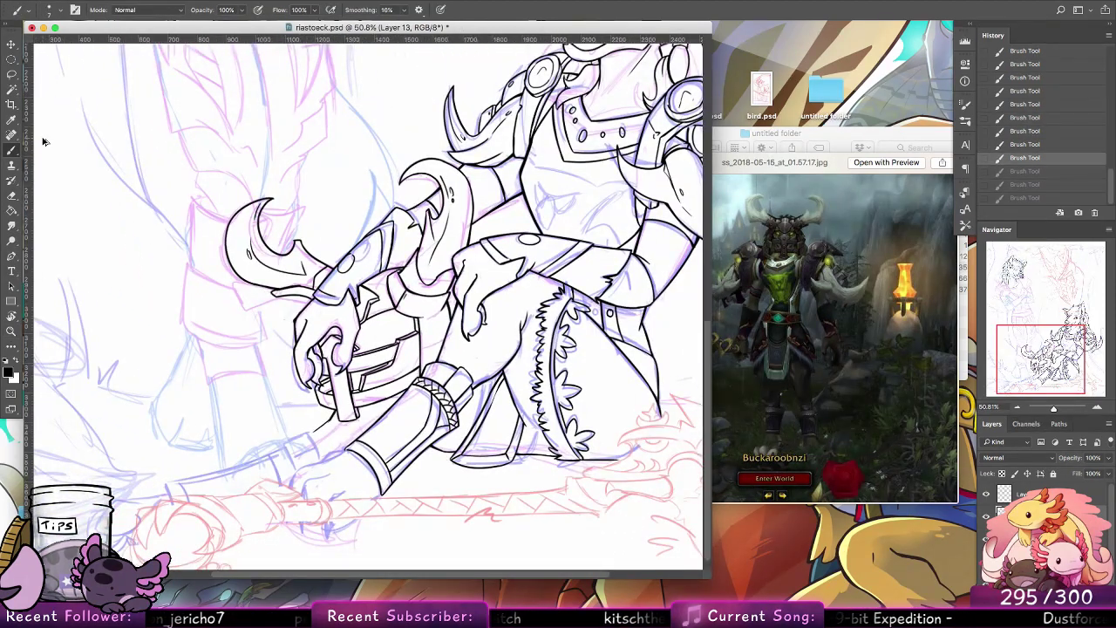
pyautogui.press('alt+super+z')
pyautogui.press('z')
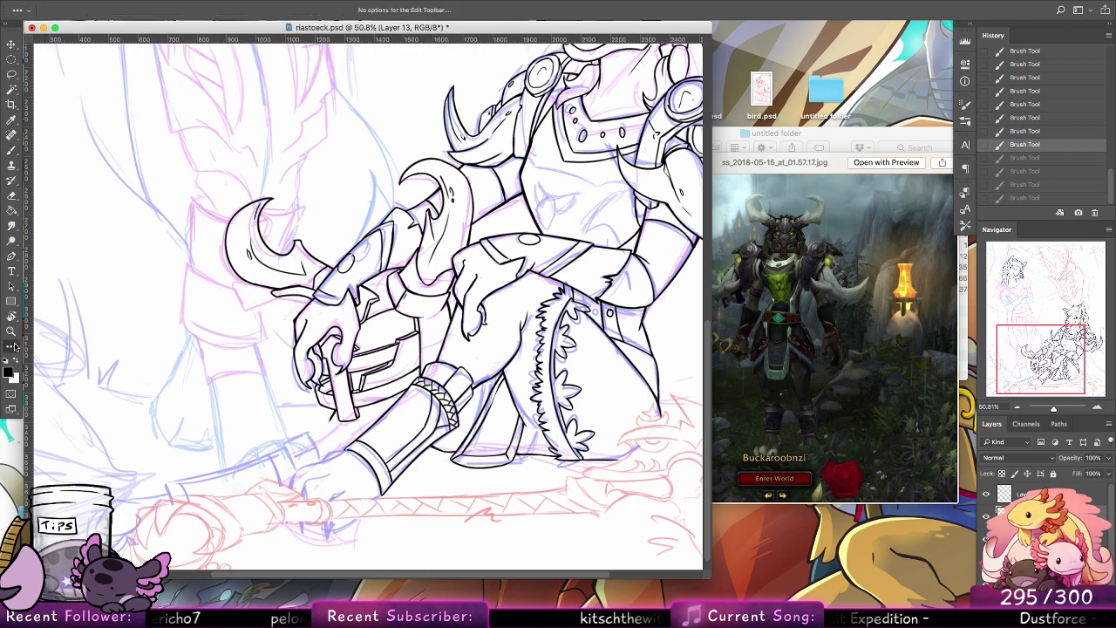
pyautogui.moveTo(644, 454); pyautogui.dragTo(595, 473)
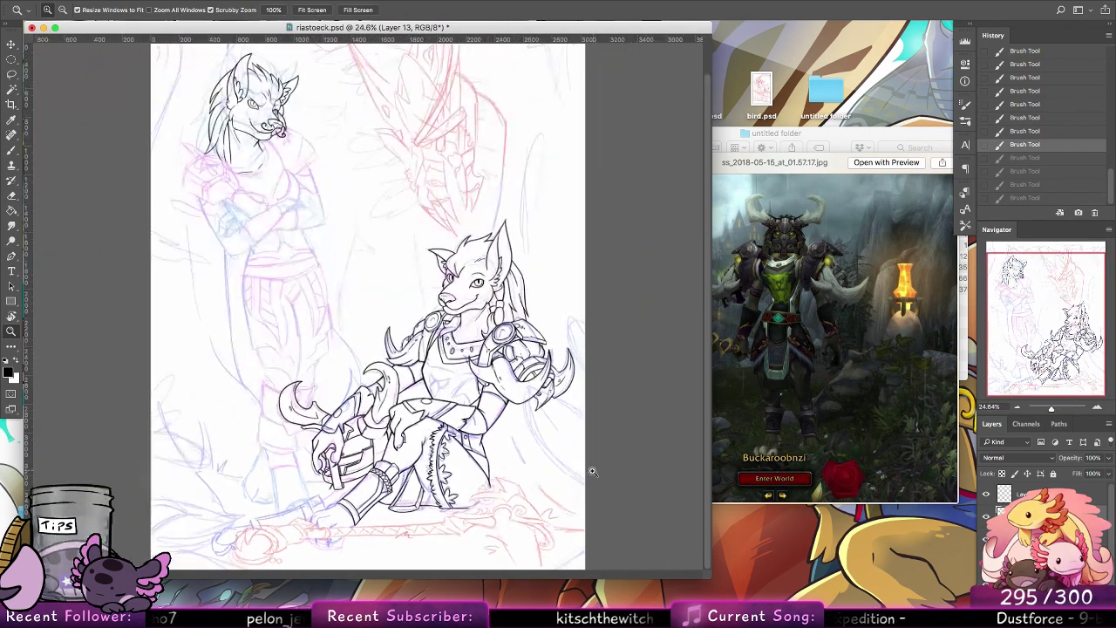
pyautogui.moveTo(457, 482); pyautogui.dragTo(598, 482)
pyautogui.press('alt+super+z')
pyautogui.press('alt+super+z')
pyautogui.press('alt+super+z')
pyautogui.press('alt+super+z')
pyautogui.press('alt+super+z')
pyautogui.press('alt+super+z')
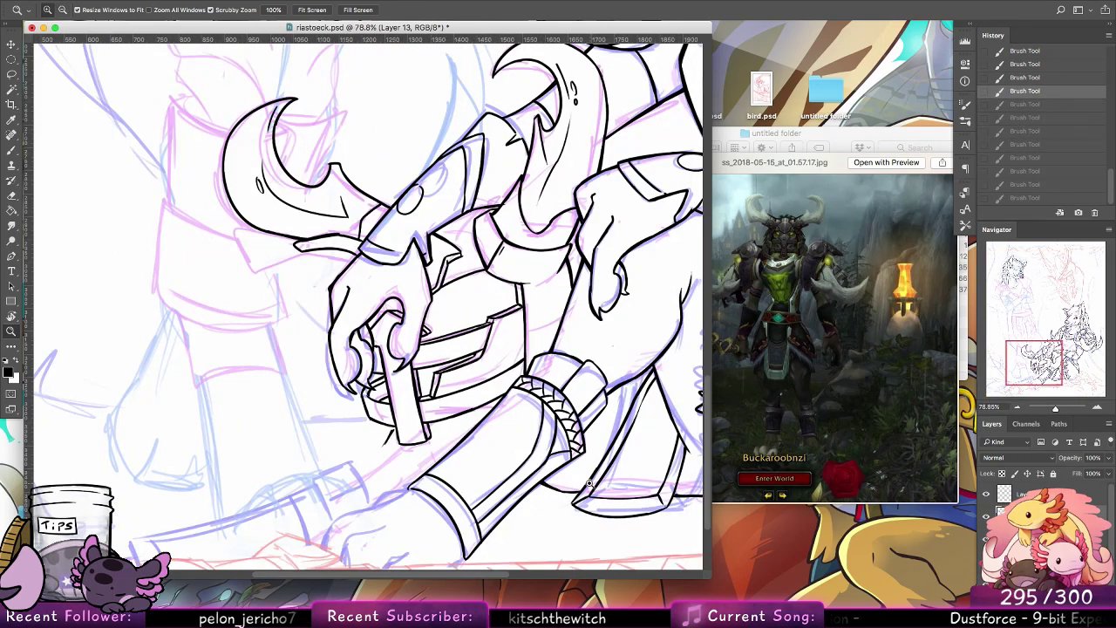
# Step: Hide the rough sketches so only the black line art shows, and add a new layer
pyautogui.moveTo(588, 480); pyautogui.dragTo(438, 401)
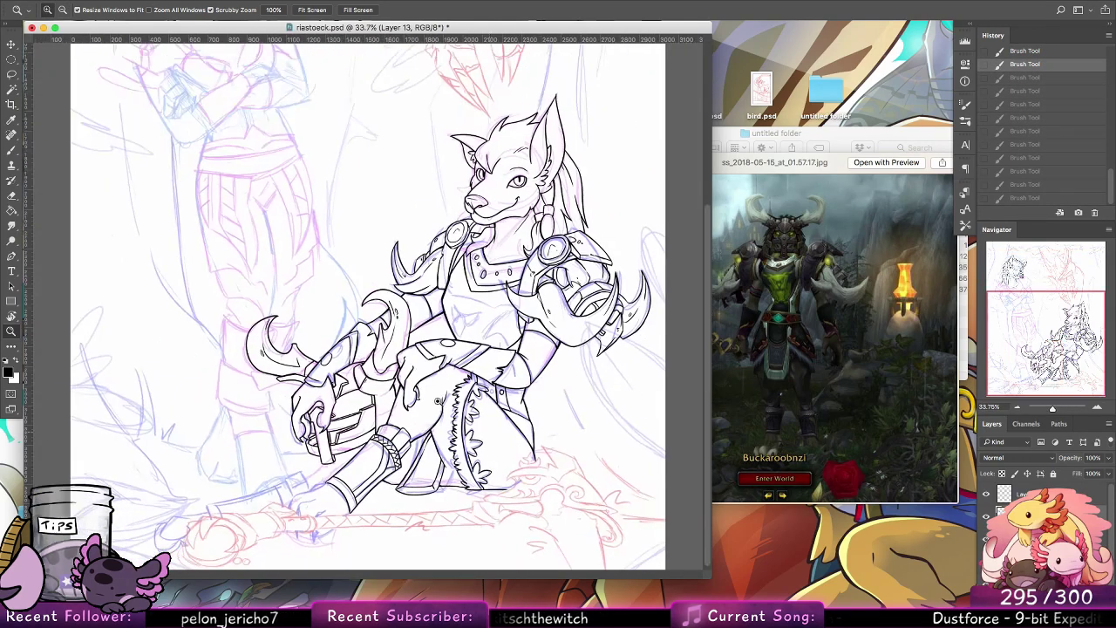
pyautogui.click(12, 151)
pyautogui.click(986, 540)
pyautogui.click(986, 540)
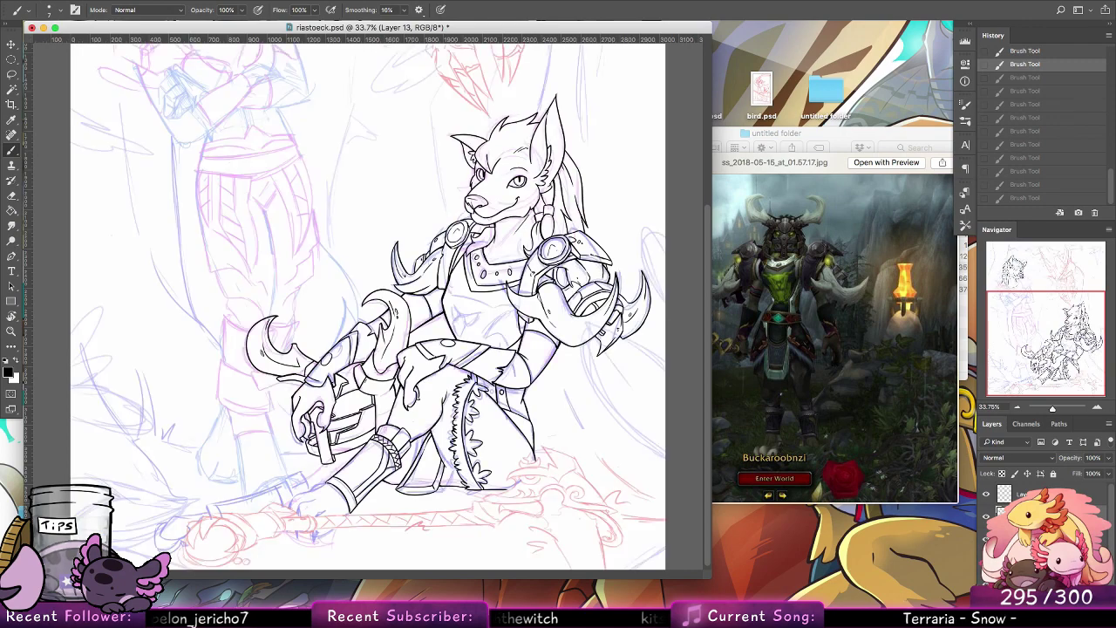
pyautogui.click(986, 540)
pyautogui.press('alt+shift+super+n')
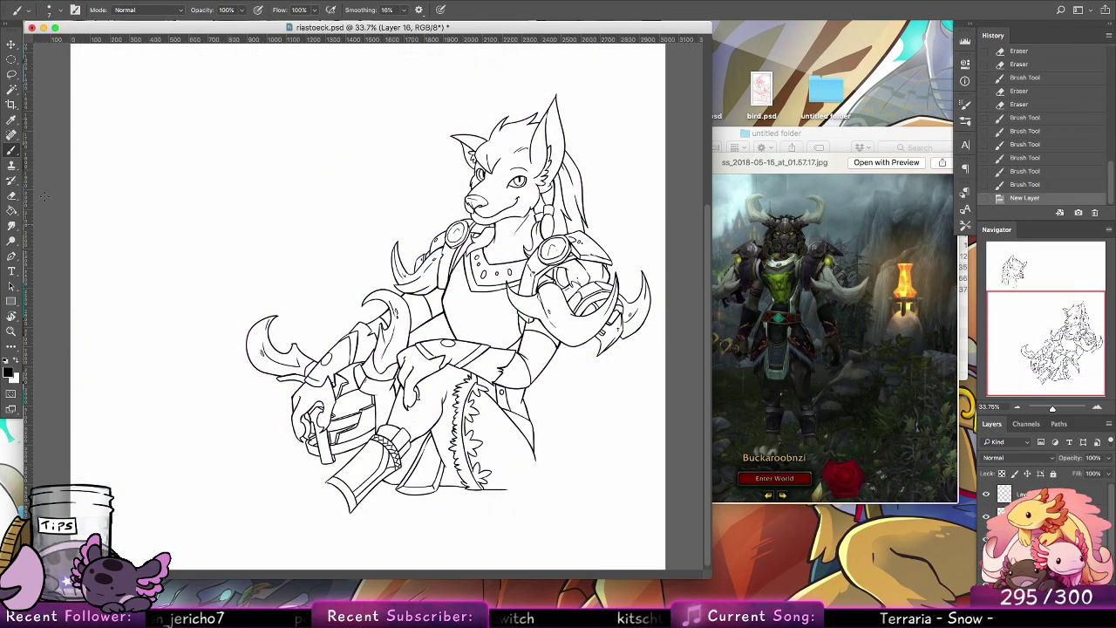
# Step: With the brush colour set to red fd0000, sketch the far thigh on the new layer as a round-ended cylinder across the cloth
pyautogui.scroll(5, 540, 346)
pyautogui.scroll(-5, 558, 474)
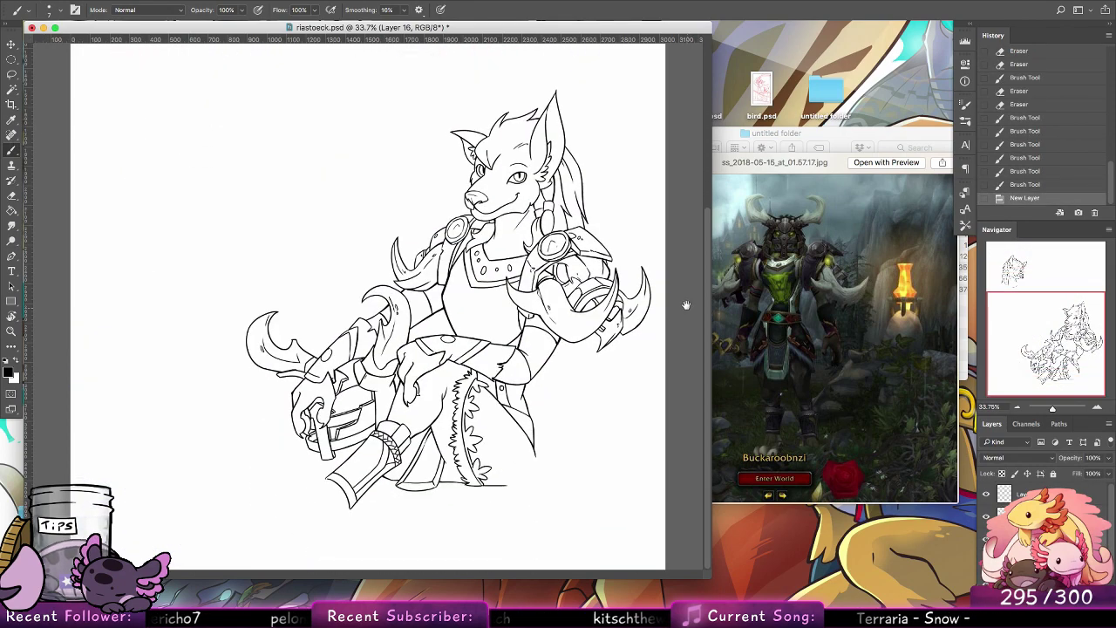
pyautogui.click(8, 373)
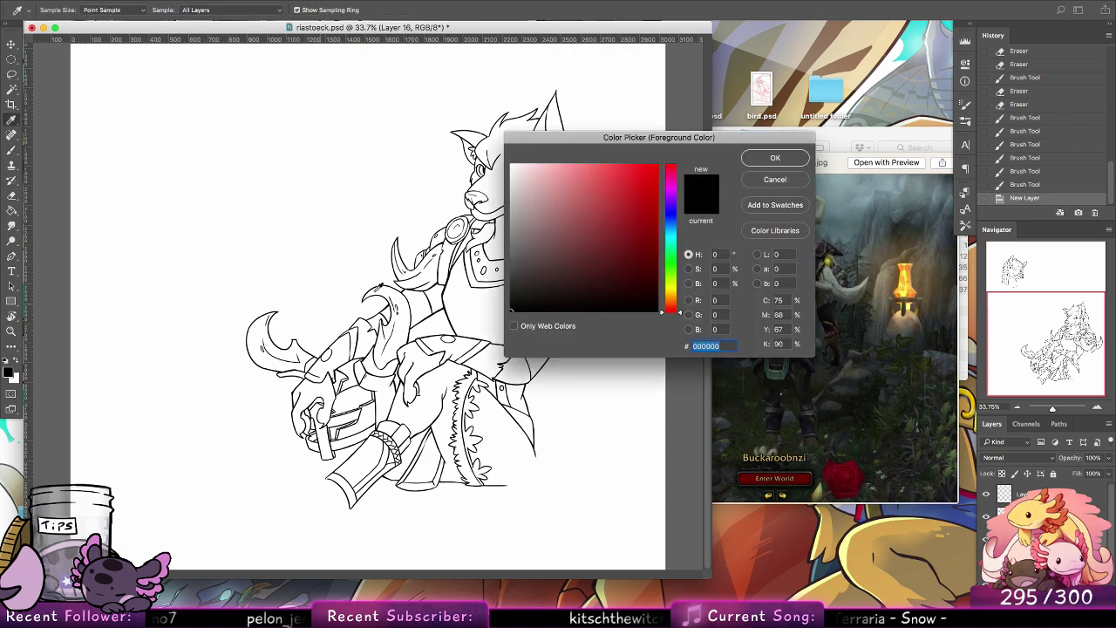
pyautogui.click(648, 187)
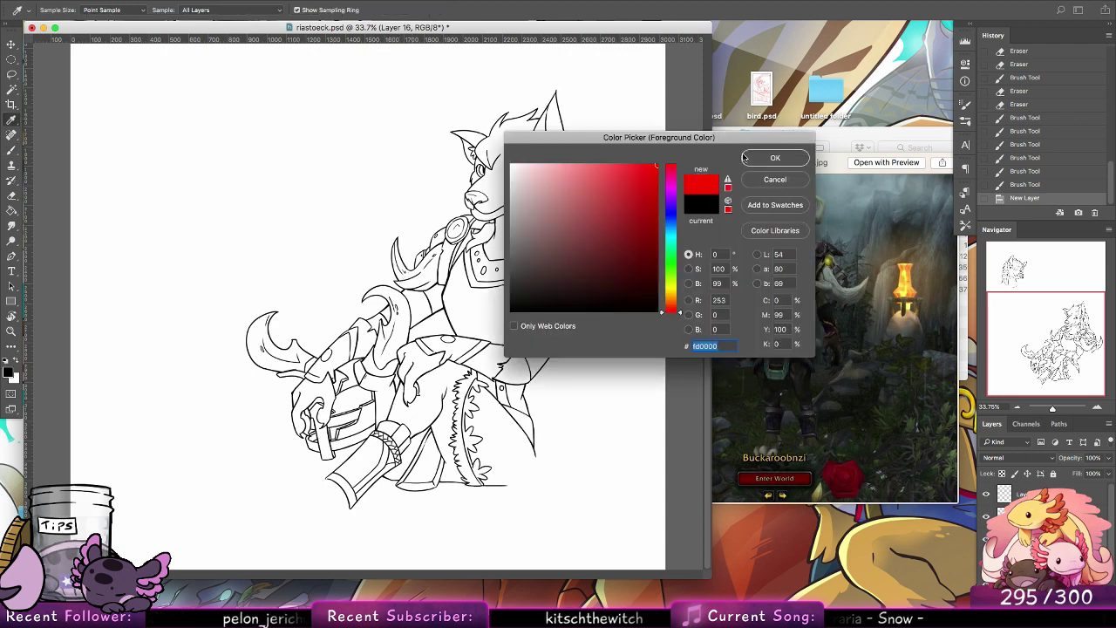
pyautogui.click(775, 157)
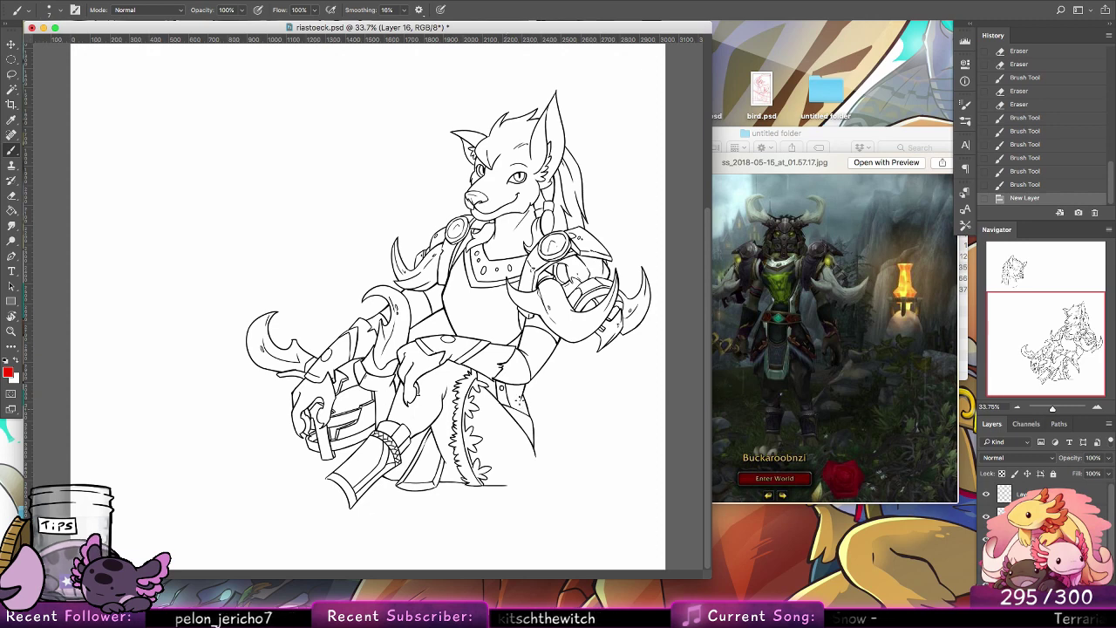
pyautogui.moveTo(509, 417)
pyautogui.mouseDown()
pyautogui.moveTo(523, 422)
pyautogui.moveTo(397, 456)
pyautogui.moveTo(417, 412)
pyautogui.mouseUp()
pyautogui.moveTo(430, 403); pyautogui.dragTo(512, 414)
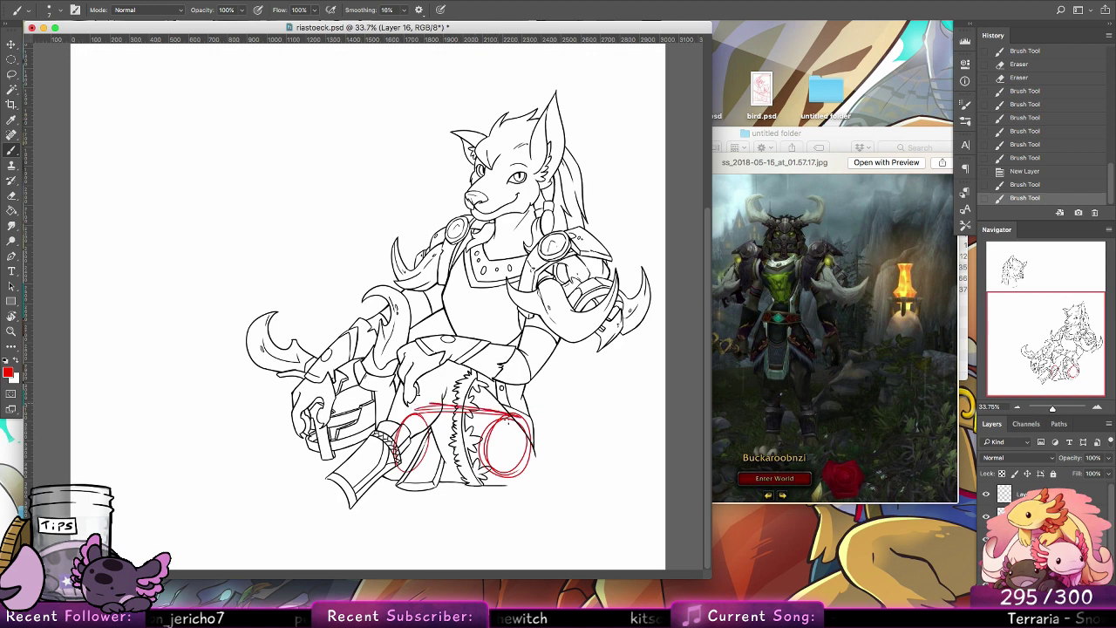
pyautogui.moveTo(447, 405)
pyautogui.mouseDown()
pyautogui.moveTo(451, 352)
pyautogui.moveTo(448, 391)
pyautogui.moveTo(420, 422)
pyautogui.mouseUp()
pyautogui.moveTo(401, 462); pyautogui.dragTo(527, 478)
# Step: Sketch red guide lines down the torso through the hips, and extend the leg guide across the gripped handle
pyautogui.moveTo(456, 403); pyautogui.dragTo(445, 467)
pyautogui.moveTo(466, 348); pyautogui.dragTo(461, 424)
pyautogui.moveTo(486, 261); pyautogui.dragTo(468, 351)
pyautogui.moveTo(482, 277); pyautogui.dragTo(465, 398)
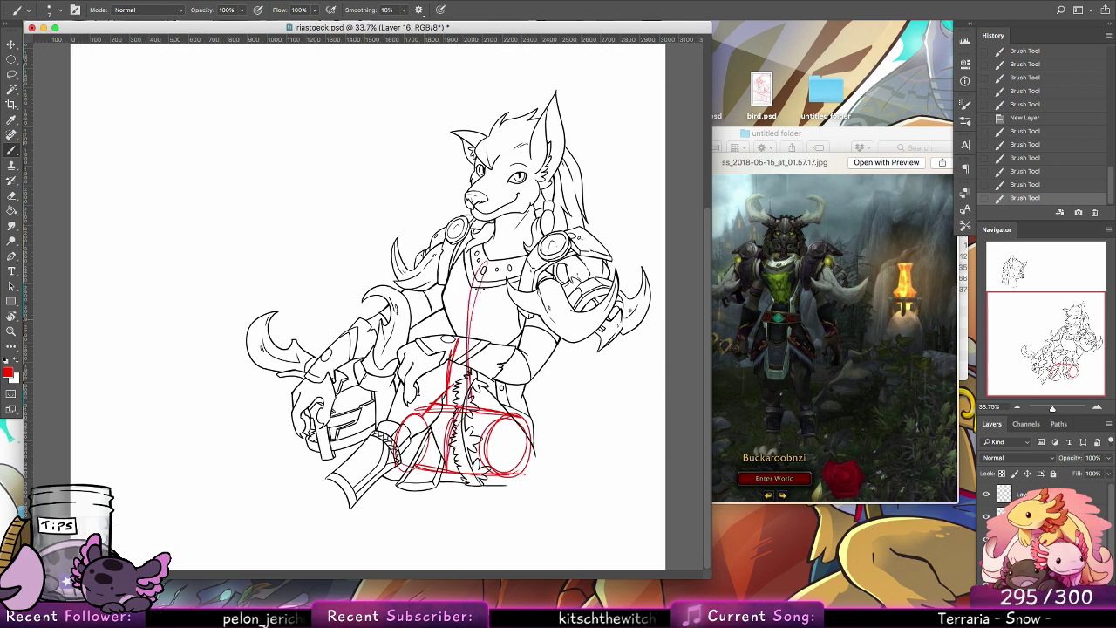
pyautogui.moveTo(509, 245)
pyautogui.mouseDown()
pyautogui.moveTo(470, 368)
pyautogui.moveTo(422, 404)
pyautogui.moveTo(398, 469)
pyautogui.mouseUp()
pyautogui.moveTo(417, 406); pyautogui.dragTo(403, 469)
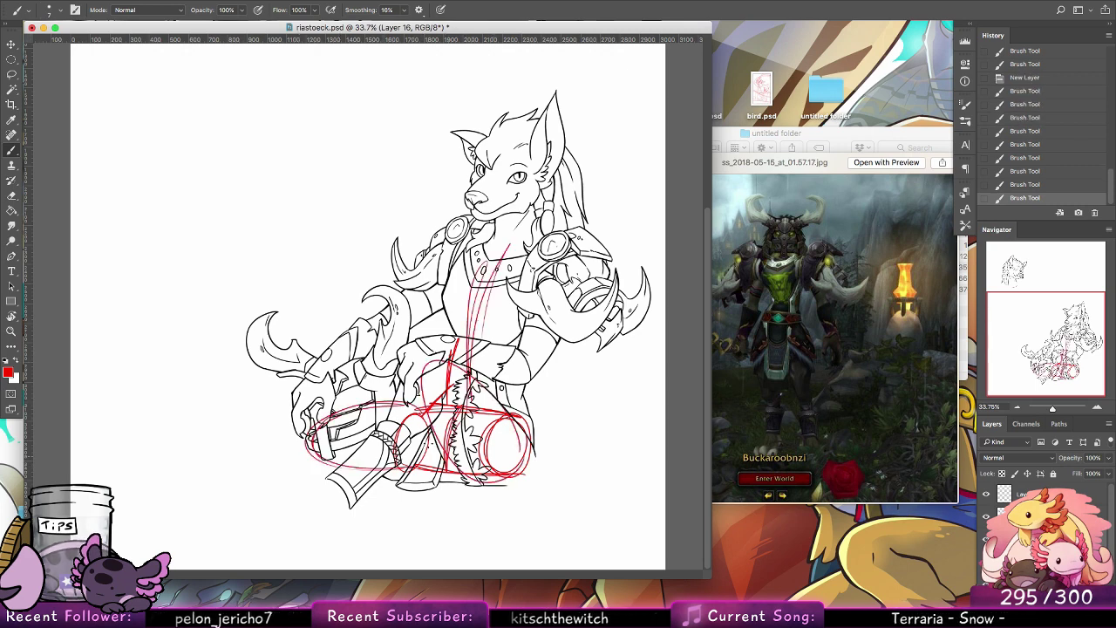
# Step: Sketch the far lower leg in red, tapering past the gripped handle into a boxy leg guard, redoing one stroke
pyautogui.moveTo(337, 454)
pyautogui.mouseDown()
pyautogui.moveTo(278, 475)
pyautogui.moveTo(317, 482)
pyautogui.moveTo(262, 469)
pyautogui.moveTo(306, 436)
pyautogui.moveTo(256, 476)
pyautogui.mouseUp()
pyautogui.press('super+z')
pyautogui.moveTo(257, 476)
pyautogui.mouseDown()
pyautogui.moveTo(311, 490)
pyautogui.moveTo(328, 469)
pyautogui.moveTo(271, 477)
pyautogui.moveTo(263, 461)
pyautogui.moveTo(215, 482)
pyautogui.moveTo(234, 469)
pyautogui.moveTo(209, 490)
pyautogui.moveTo(217, 500)
pyautogui.moveTo(279, 492)
pyautogui.moveTo(209, 483)
pyautogui.moveTo(244, 469)
pyautogui.mouseUp()
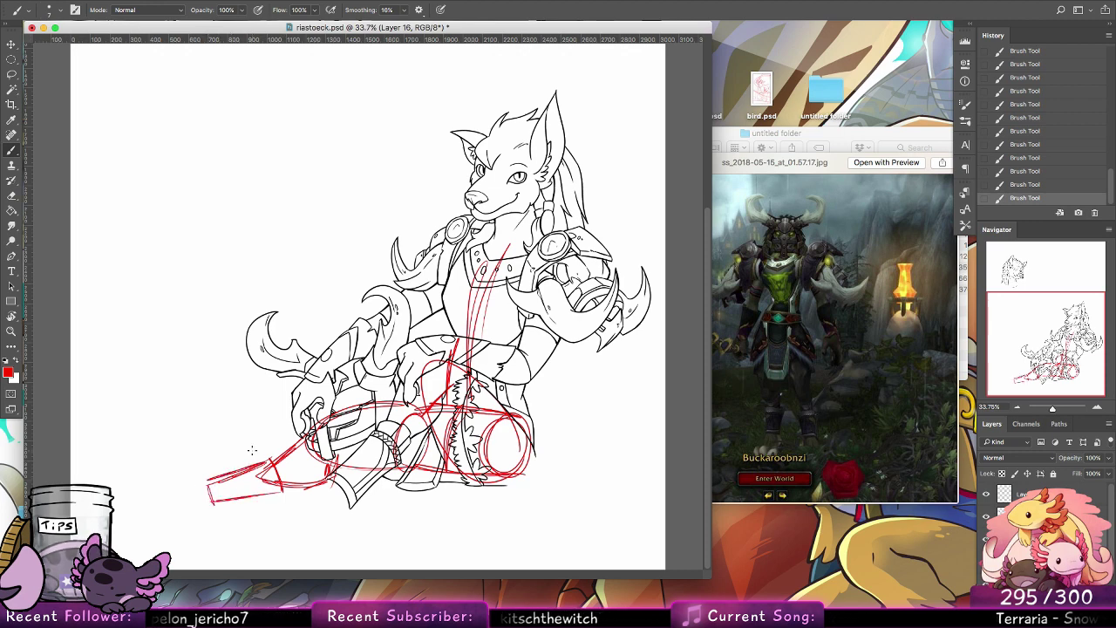
# Step: Lower the red sketch layer's opacity to 18% and select Layer 13
pyautogui.click(1107, 464)
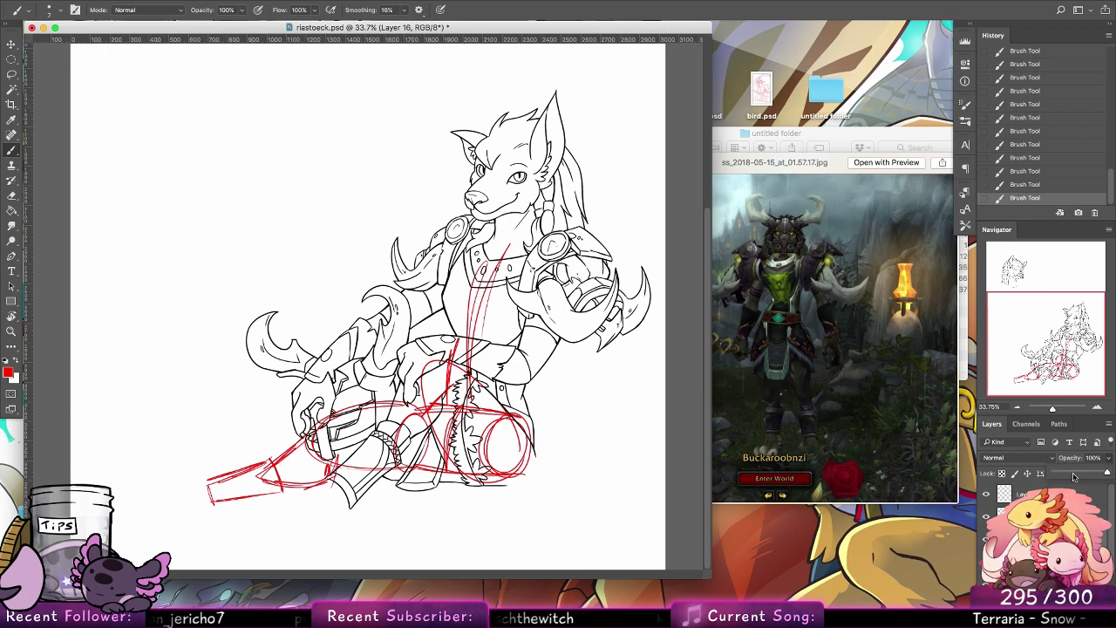
pyautogui.moveTo(1101, 473); pyautogui.dragTo(1063, 473)
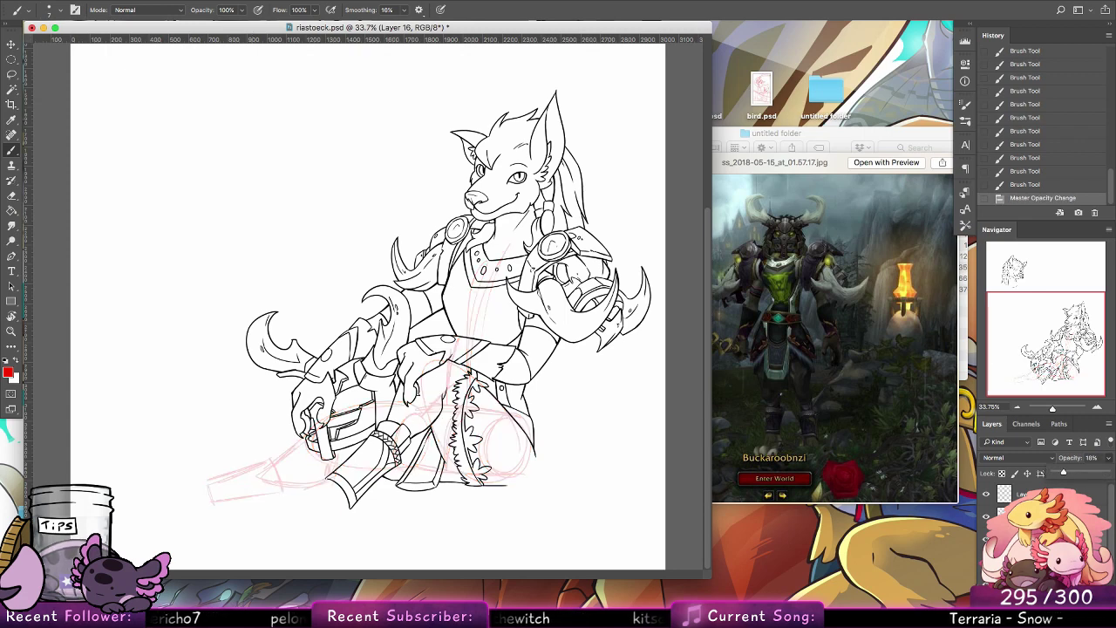
pyautogui.click(986, 561)
pyautogui.click(986, 561)
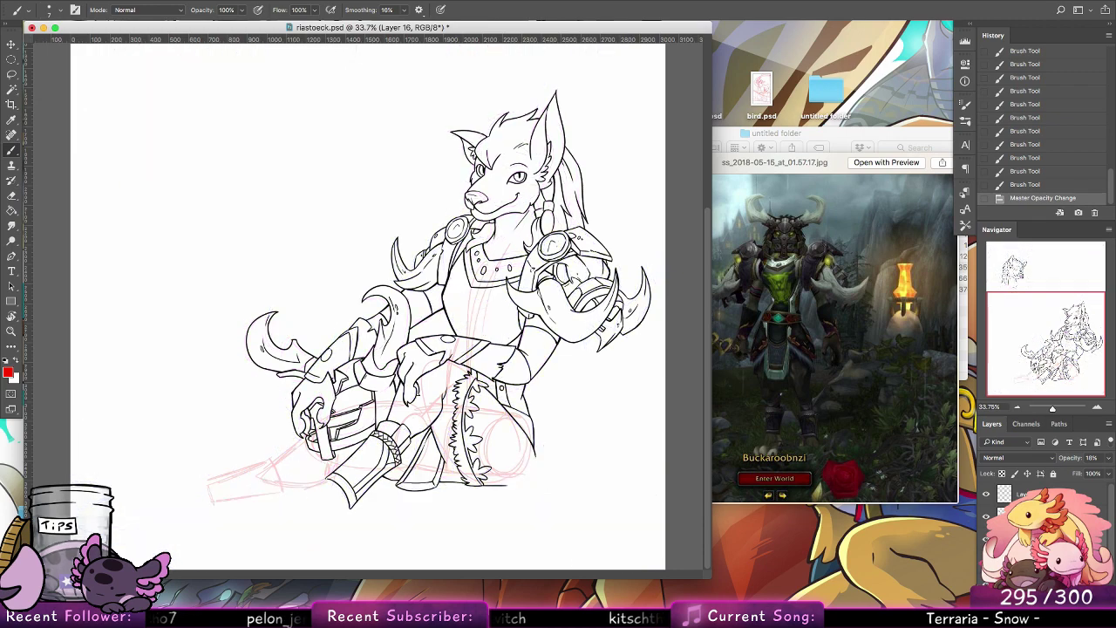
pyautogui.click(1024, 516)
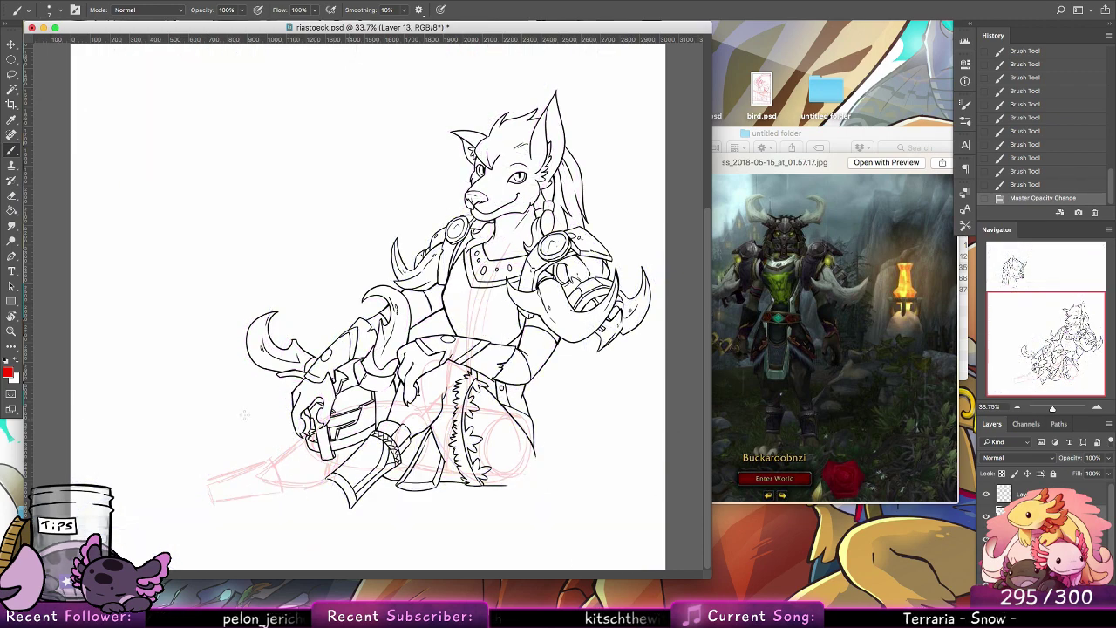
# Step: On Layer 14, ink a black ground line between the near leg guard and the cloth's lower trim
pyautogui.click(11, 331)
pyautogui.moveTo(307, 470); pyautogui.dragTo(375, 470)
pyautogui.click(12, 154)
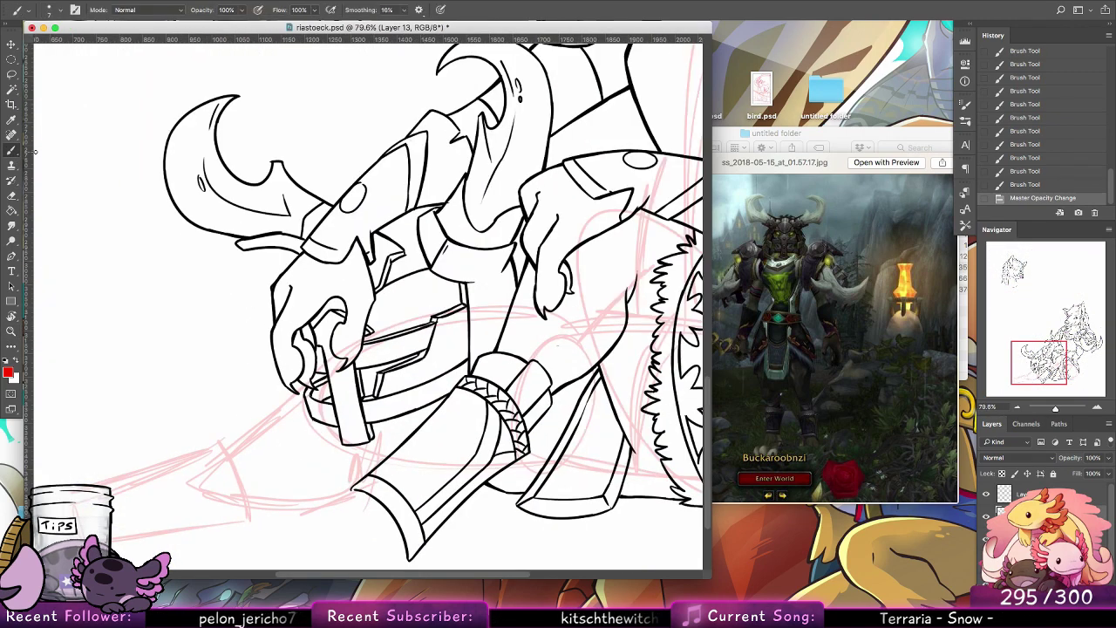
pyautogui.click(1025, 495)
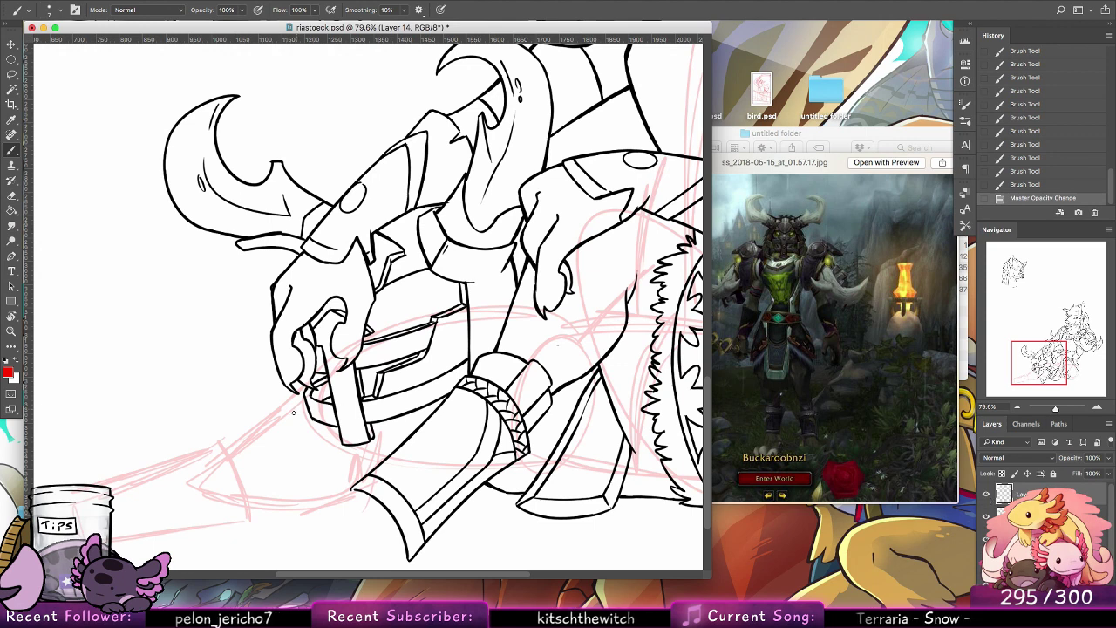
pyautogui.hotkey('ctrl', 'z')
pyautogui.click(5, 361)
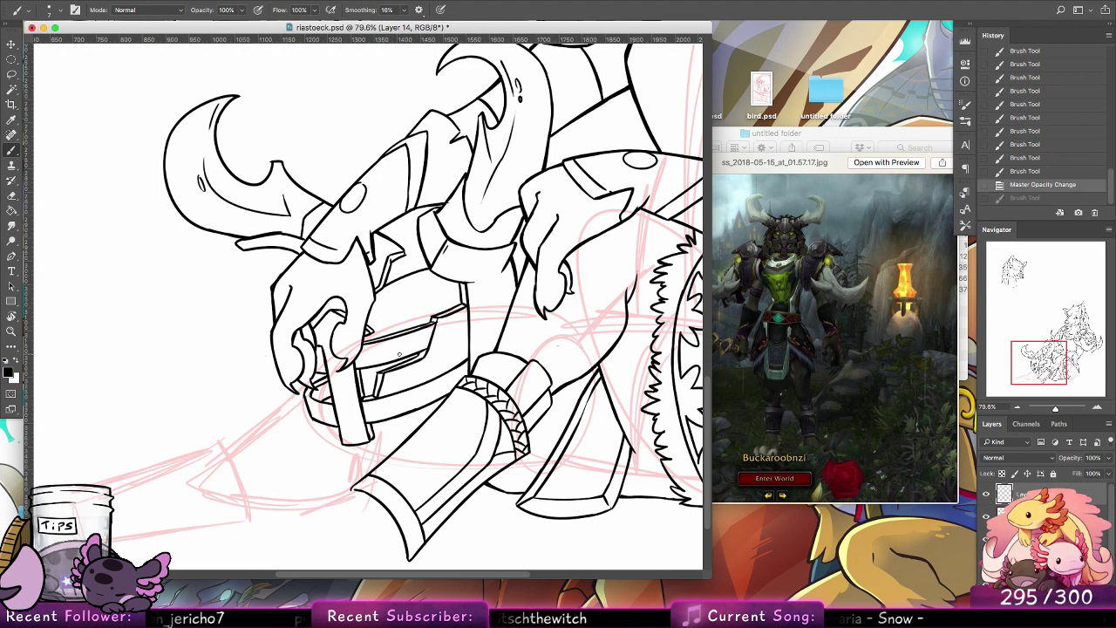
pyautogui.moveTo(640, 452)
pyautogui.mouseDown()
pyautogui.moveTo(585, 462)
pyautogui.moveTo(563, 491)
pyautogui.moveTo(568, 438)
pyautogui.mouseUp()
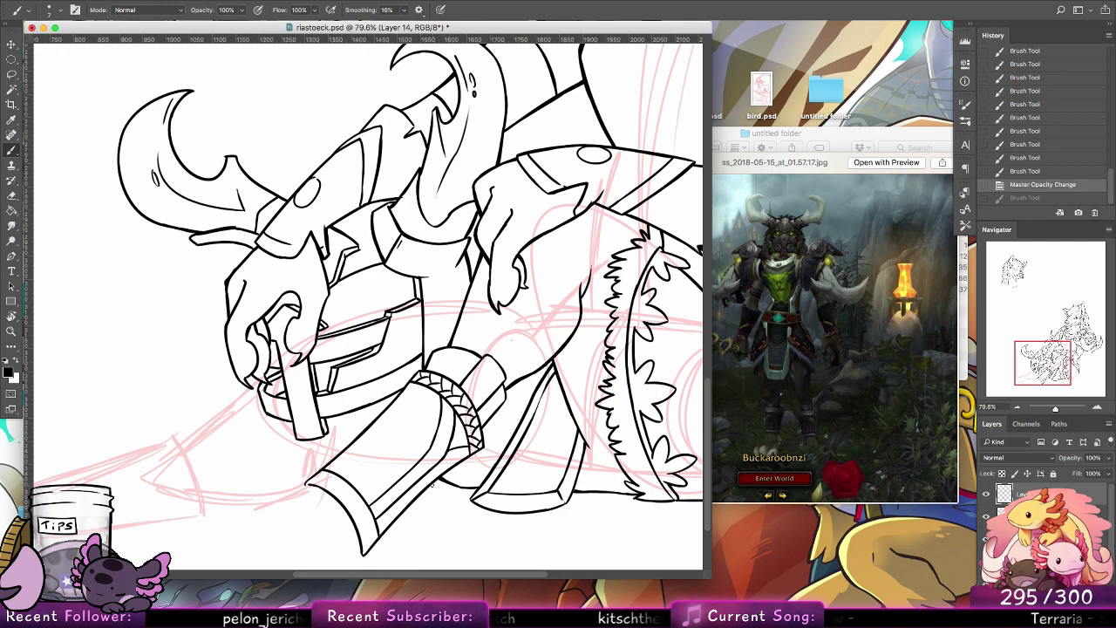
pyautogui.moveTo(434, 482)
pyautogui.mouseDown()
pyautogui.moveTo(459, 488)
pyautogui.moveTo(433, 486)
pyautogui.moveTo(448, 488)
pyautogui.mouseUp()
pyautogui.press('super+z')
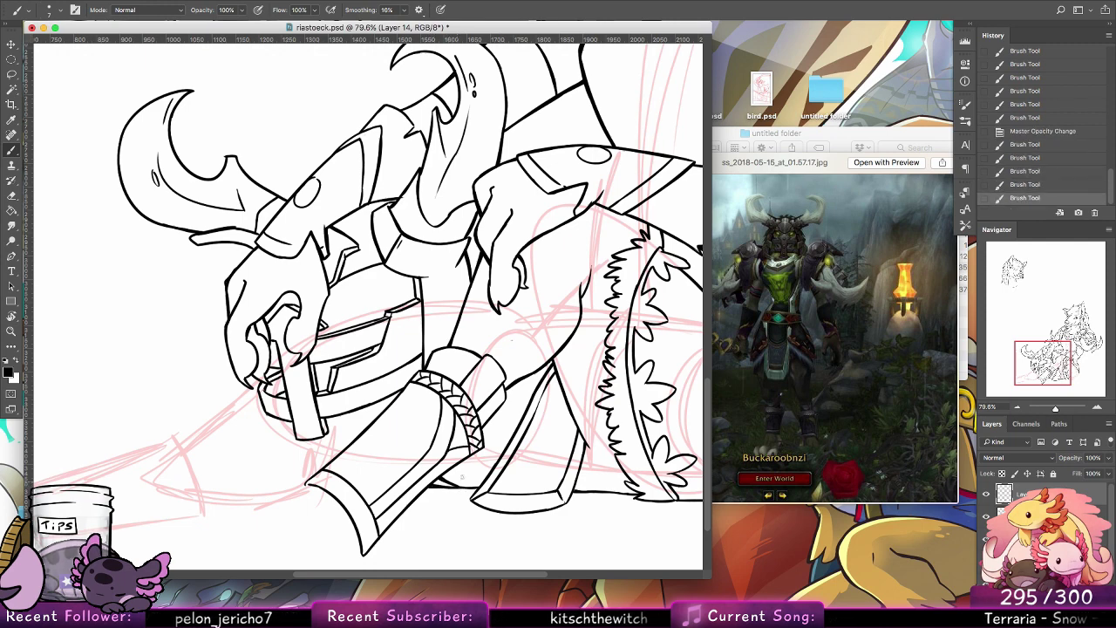
# Step: Erase the leftover curved line beside the new ground line, working on Layer 14 and Layer 13
pyautogui.press('e')
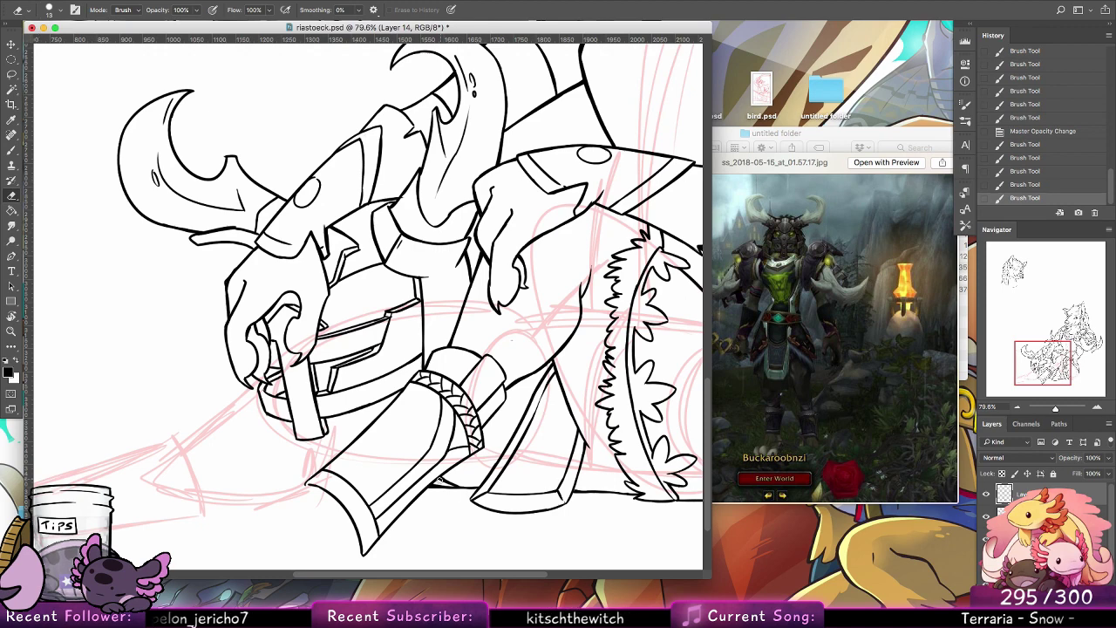
pyautogui.moveTo(455, 483); pyautogui.dragTo(441, 480)
pyautogui.click(986, 517)
pyautogui.click(987, 517)
pyautogui.click(1022, 517)
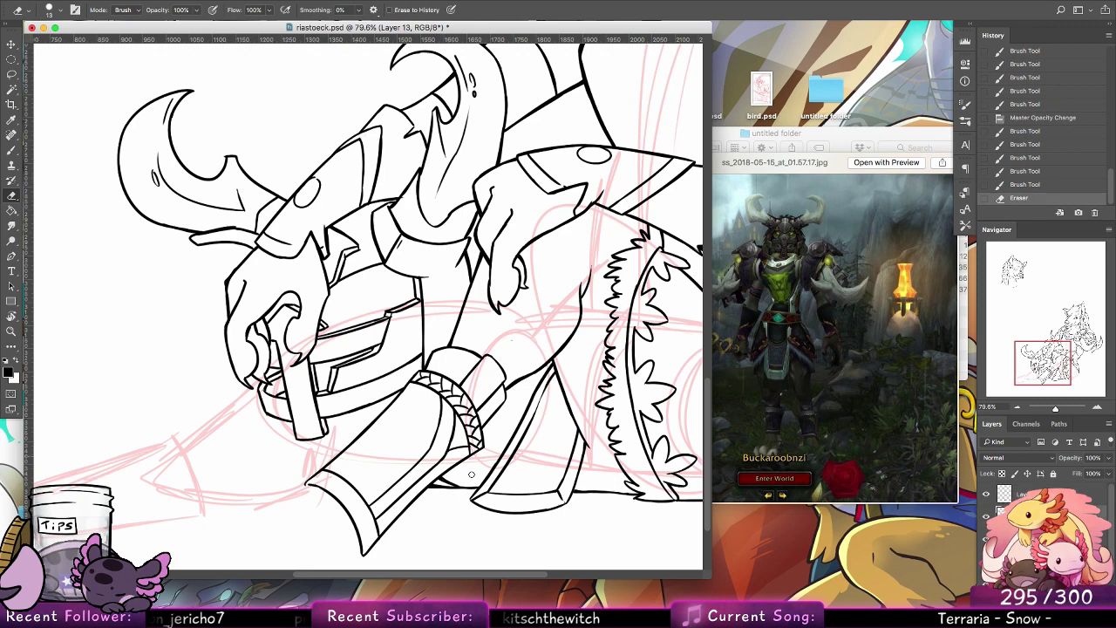
pyautogui.moveTo(447, 477); pyautogui.dragTo(439, 482)
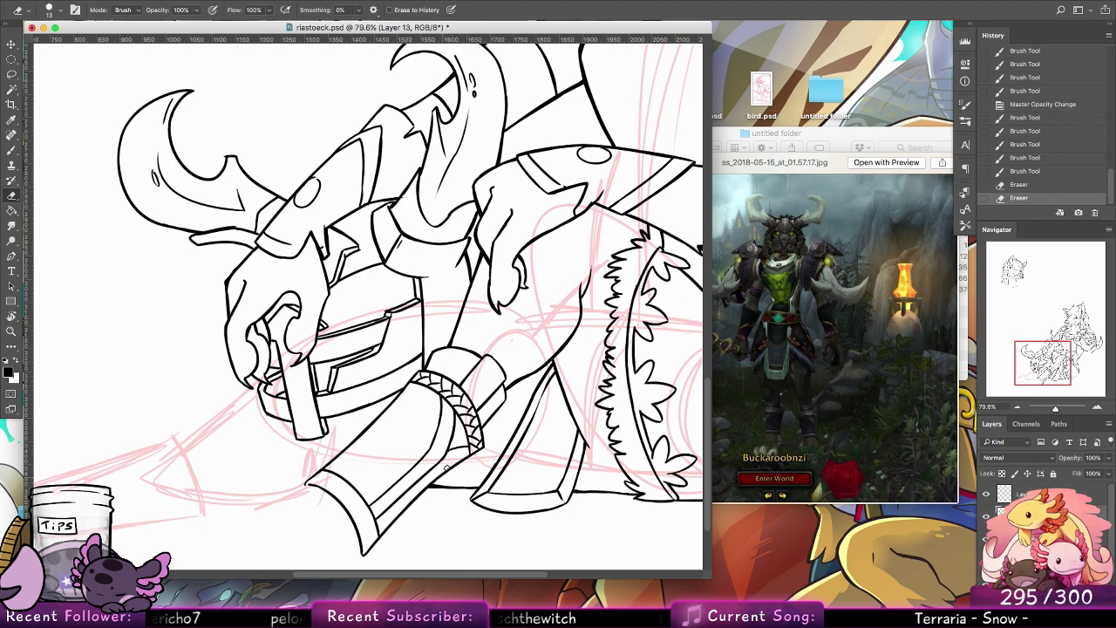
# Step: Ink short fur strokes on Layer 14 at the outer corner of the near leg guard
pyautogui.click(11, 151)
pyautogui.click(1022, 494)
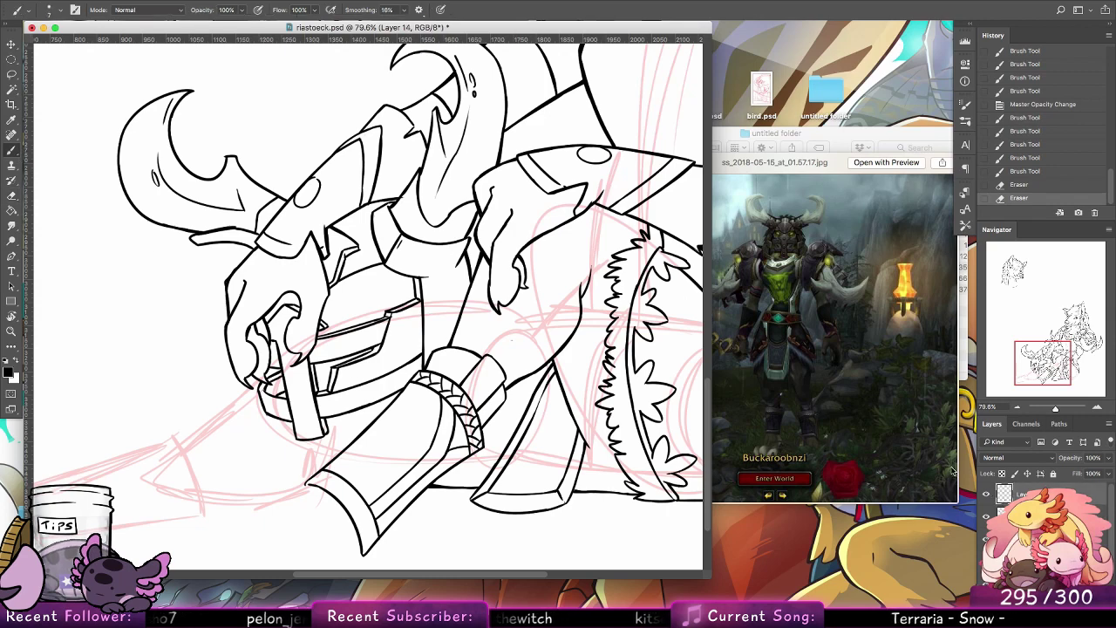
pyautogui.moveTo(326, 462)
pyautogui.mouseDown()
pyautogui.moveTo(315, 475)
pyautogui.moveTo(326, 444)
pyautogui.moveTo(319, 462)
pyautogui.mouseUp()
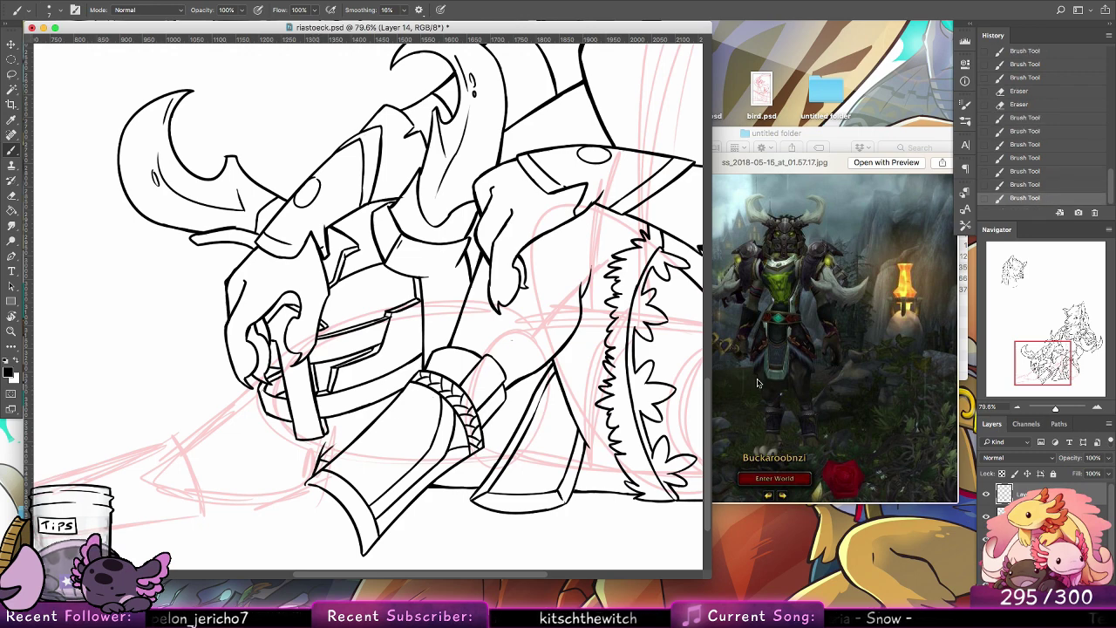
# Step: Ink short strokes beneath the gripping hand where the far lower leg emerges
pyautogui.click(1020, 276)
pyautogui.moveTo(1020, 275); pyautogui.dragTo(1017, 275)
pyautogui.click(1057, 378)
pyautogui.moveTo(342, 375); pyautogui.dragTo(626, 427)
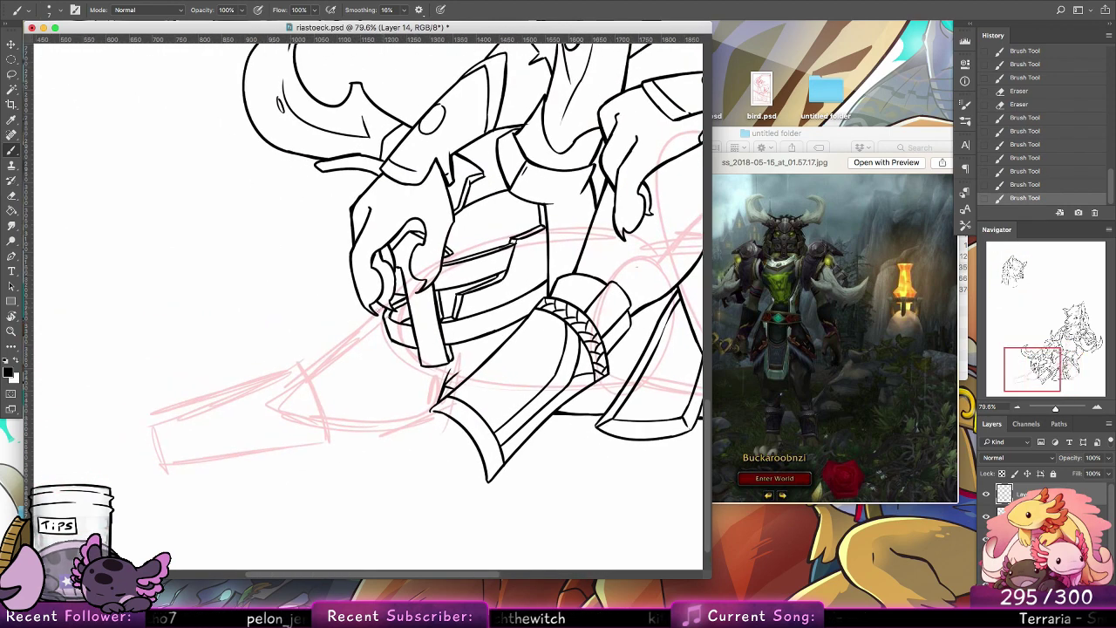
pyautogui.press('super+z')
pyautogui.moveTo(373, 305); pyautogui.dragTo(377, 312)
pyautogui.moveTo(384, 305); pyautogui.dragTo(388, 311)
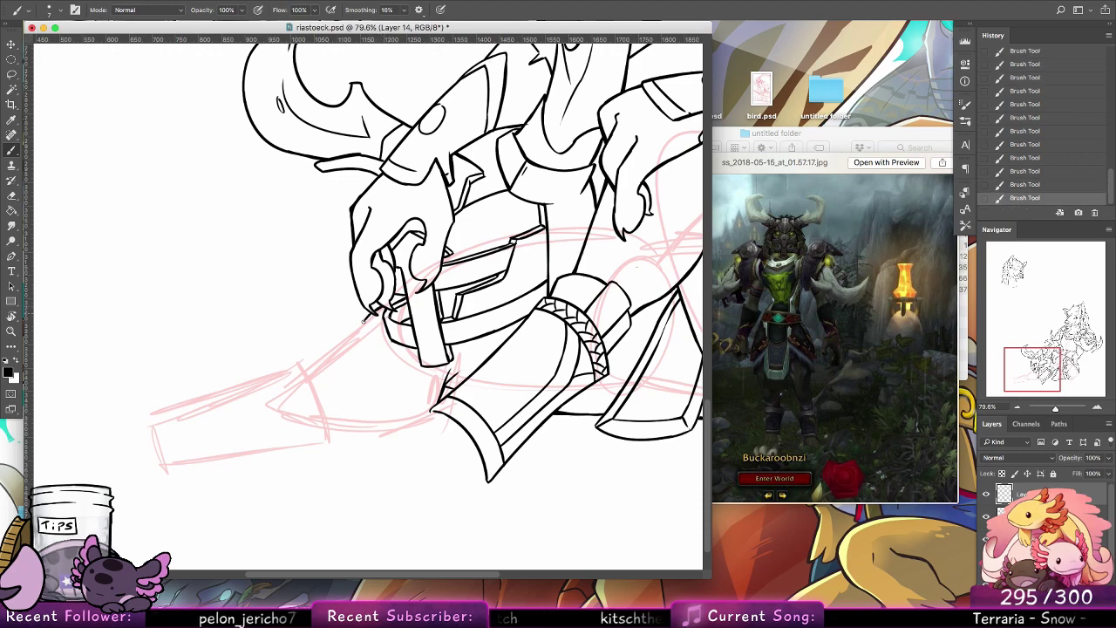
# Step: Ink the far lower leg's upper contour diagonally from the gripping hand to the red leg guard sketch, redoing misplaced strokes
pyautogui.moveTo(1006, 280); pyautogui.dragTo(1053, 373)
pyautogui.moveTo(325, 377)
pyautogui.mouseDown()
pyautogui.moveTo(518, 332)
pyautogui.moveTo(559, 297)
pyautogui.mouseUp()
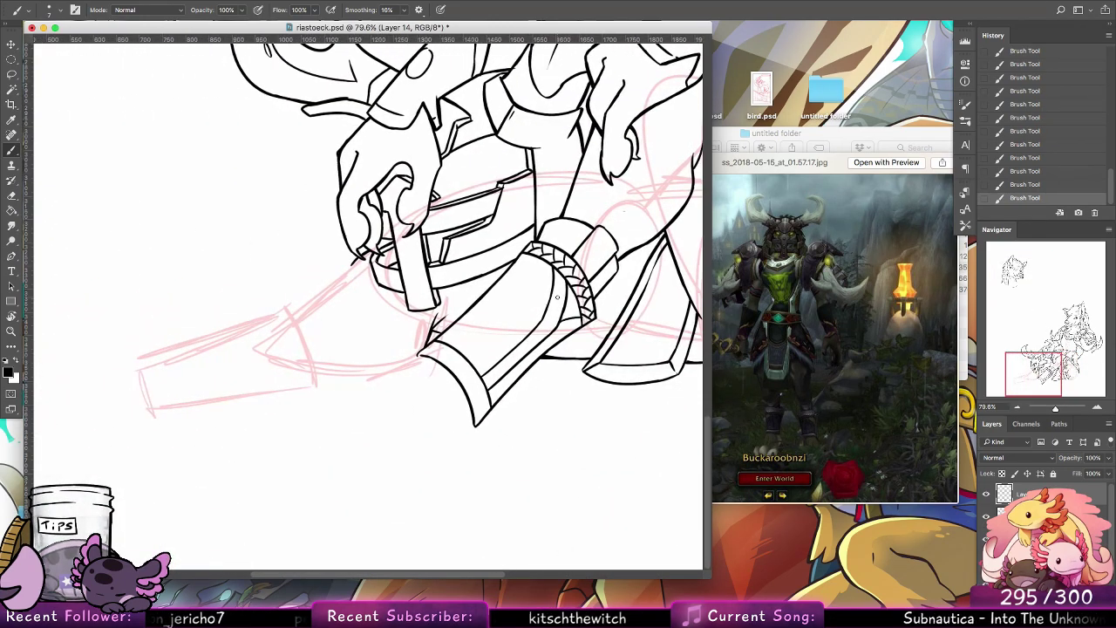
pyautogui.moveTo(351, 262)
pyautogui.mouseDown()
pyautogui.moveTo(290, 313)
pyautogui.moveTo(385, 233)
pyautogui.moveTo(335, 290)
pyautogui.moveTo(294, 313)
pyautogui.moveTo(324, 289)
pyautogui.mouseUp()
pyautogui.press('super+z')
pyautogui.press('super+z')
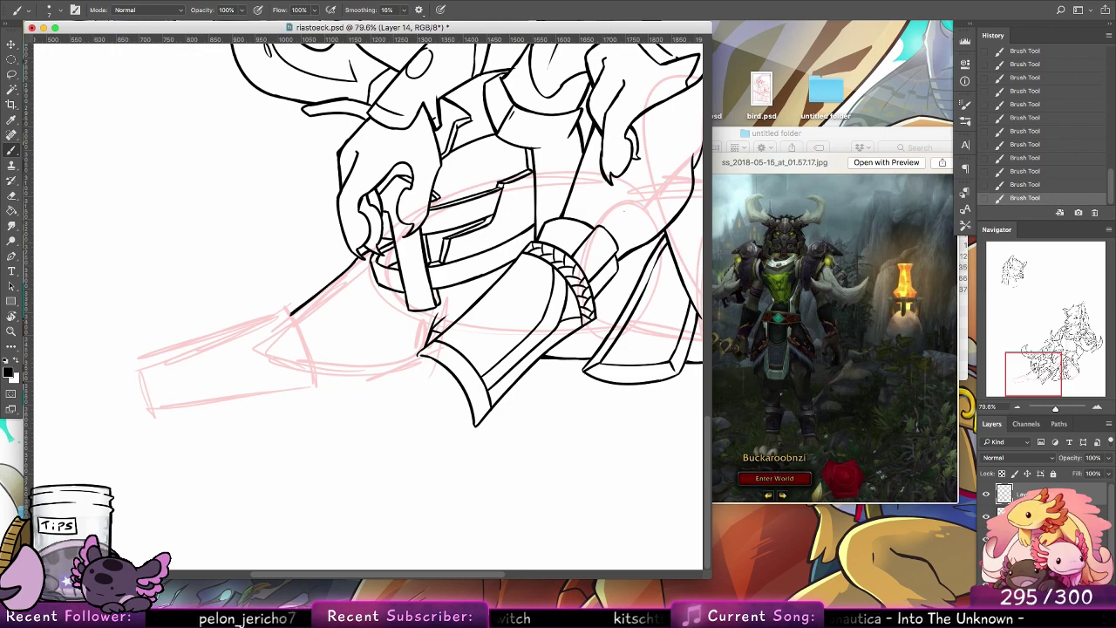
# Step: Show the rough sketches again and ink the near paw below the leg guard, with its toes, claws and upper edge
pyautogui.click(986, 560)
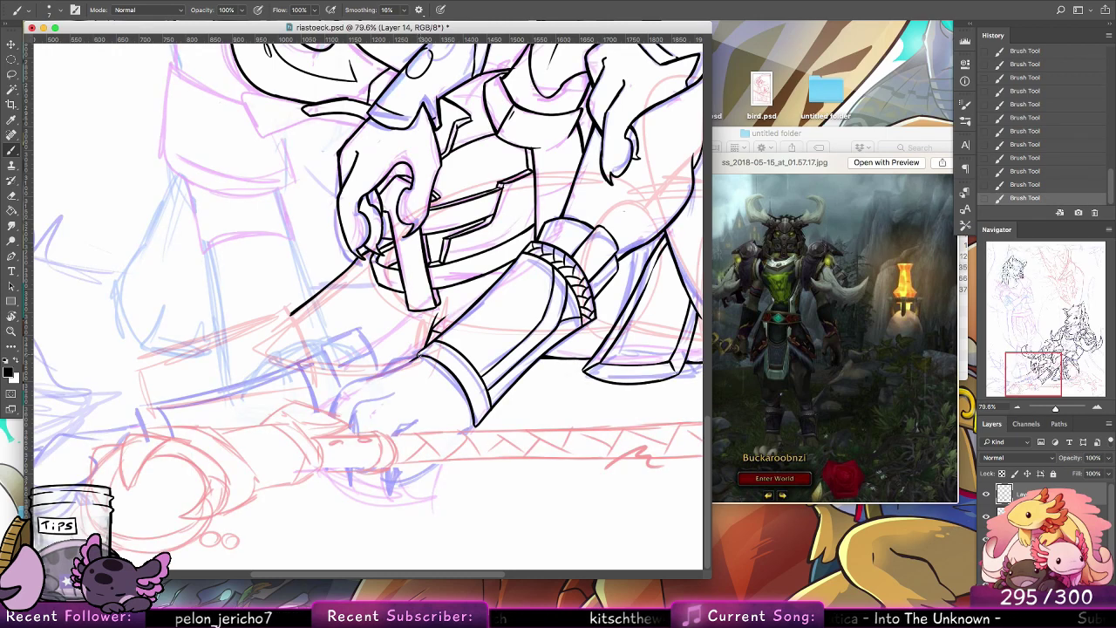
pyautogui.moveTo(420, 354); pyautogui.dragTo(337, 391)
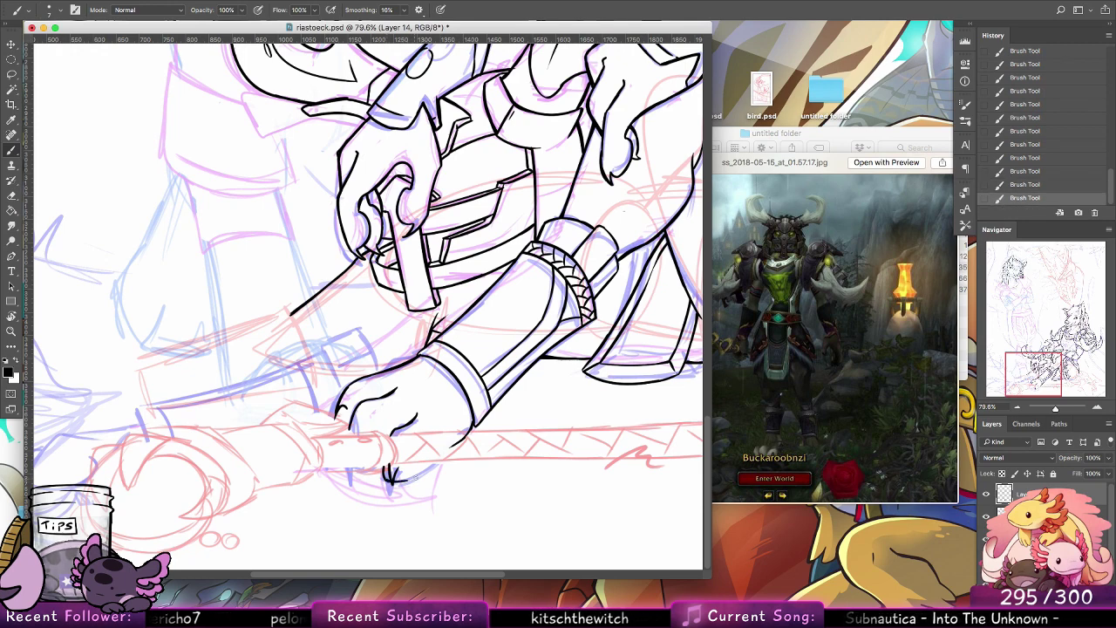
pyautogui.moveTo(402, 482); pyautogui.dragTo(428, 474)
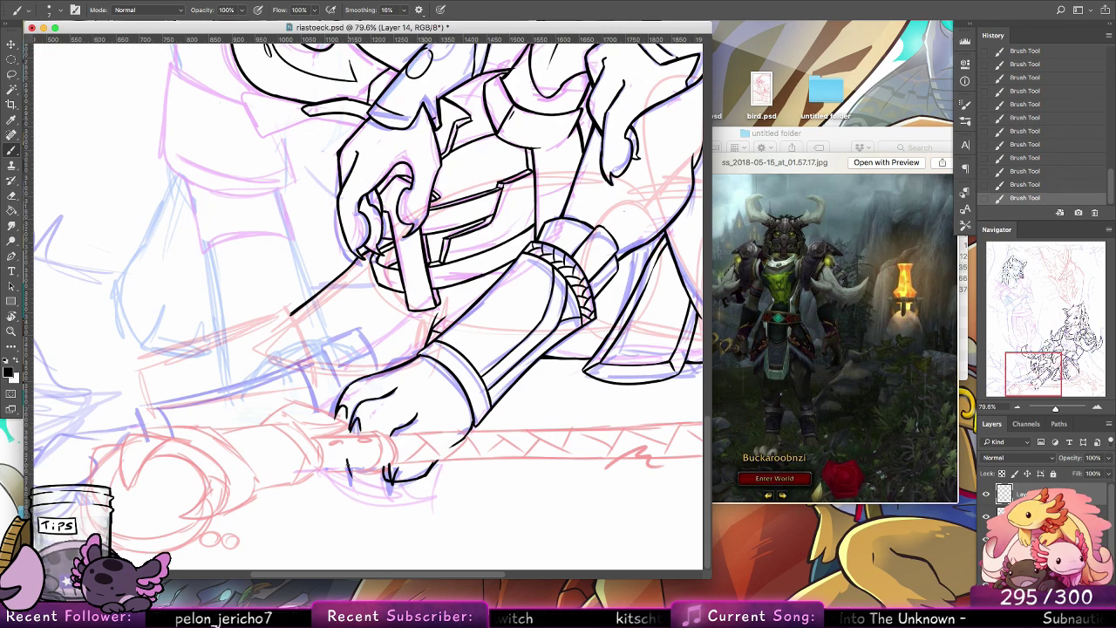
pyautogui.press('super+z')
pyautogui.moveTo(354, 466); pyautogui.dragTo(352, 479)
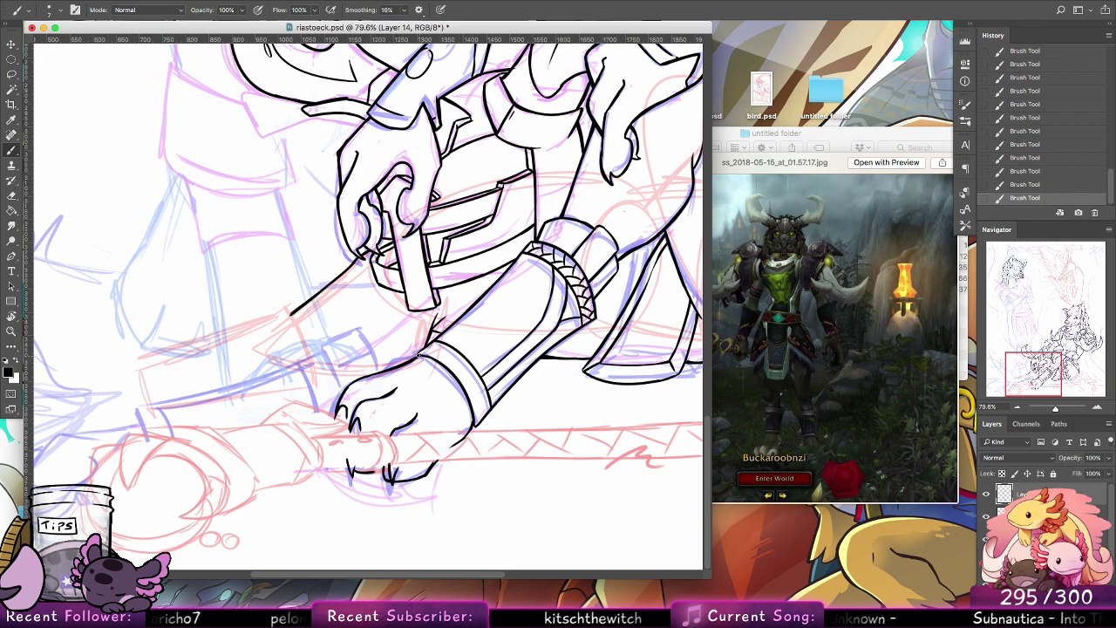
pyautogui.moveTo(424, 354); pyautogui.dragTo(402, 359)
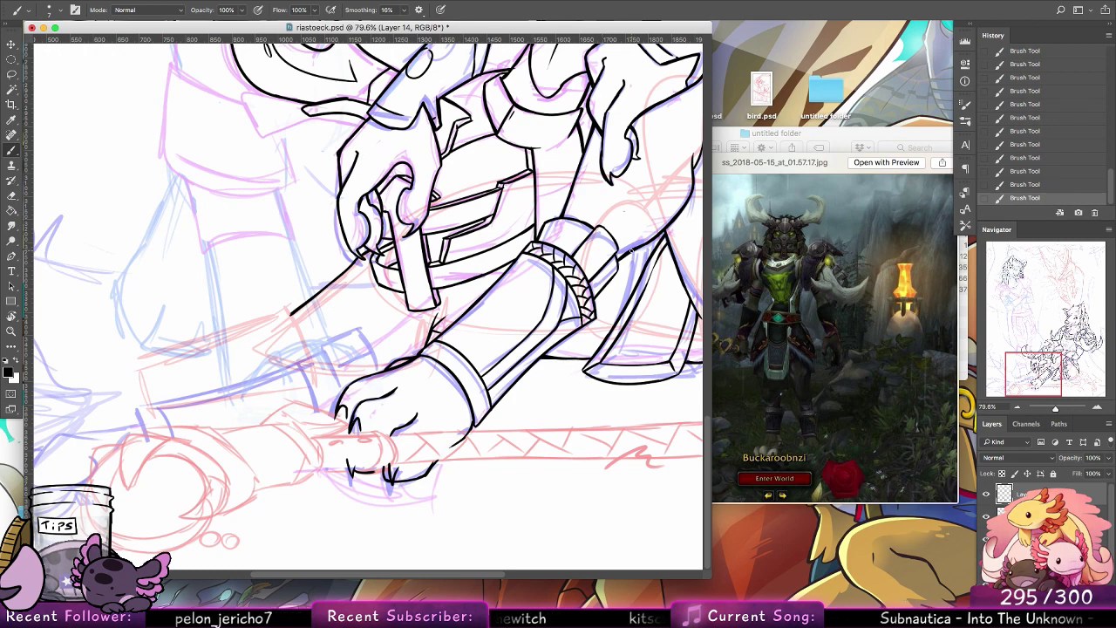
pyautogui.hscroll(-4, 396, 392)
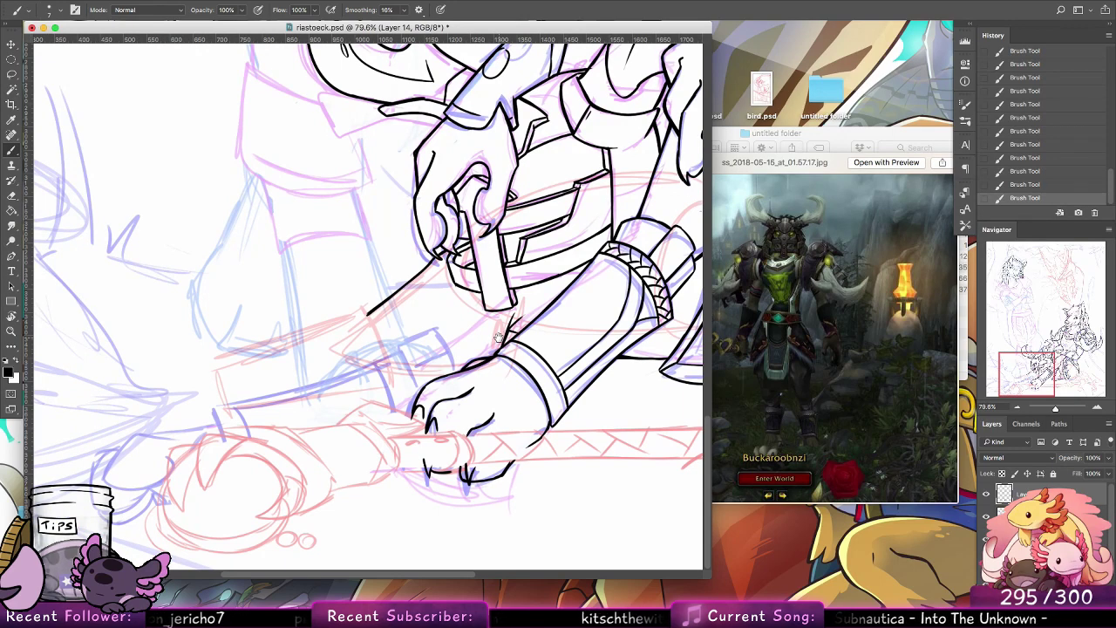
pyautogui.moveTo(365, 312); pyautogui.dragTo(392, 357)
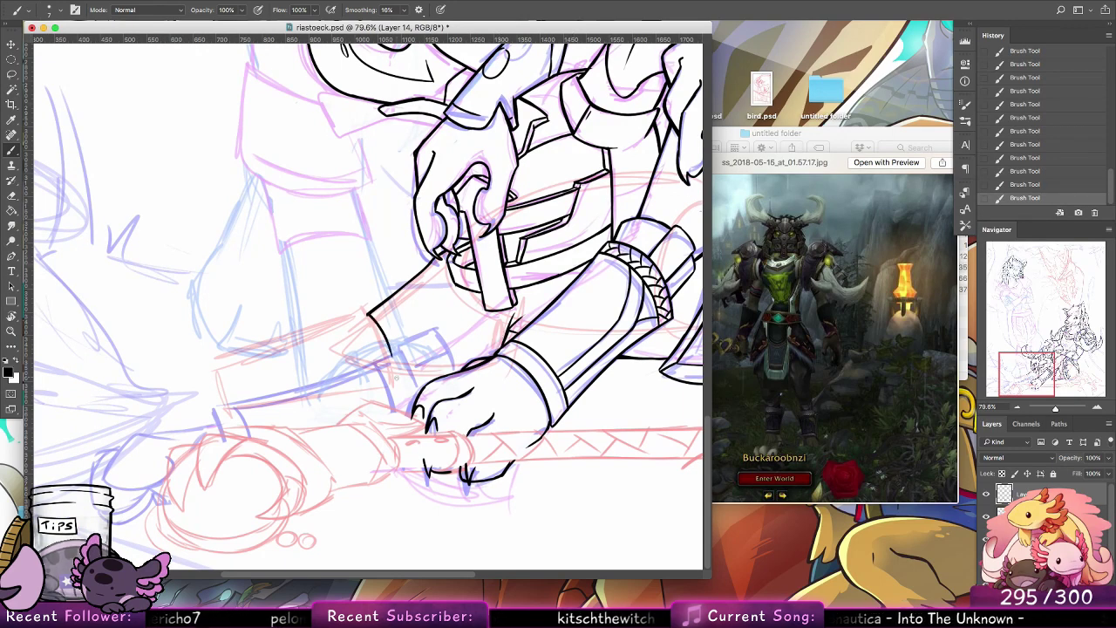
pyautogui.hotkey('ctrl', 'z')
pyautogui.moveTo(362, 310); pyautogui.dragTo(394, 368)
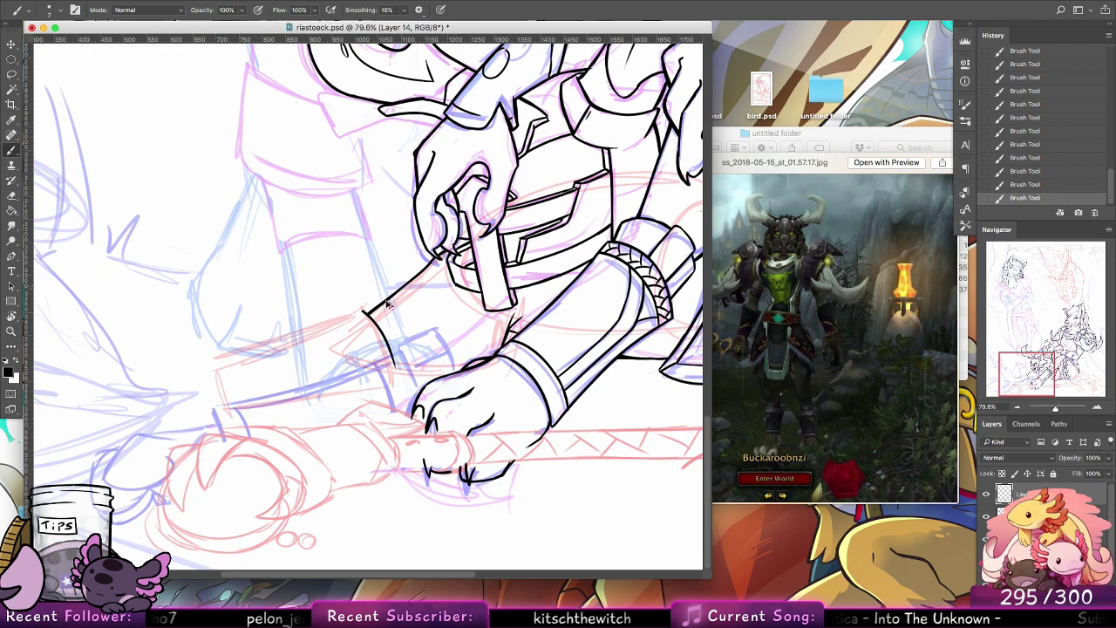
pyautogui.hotkey('ctrl', 'z')
pyautogui.moveTo(364, 310)
pyautogui.mouseDown()
pyautogui.moveTo(390, 337)
pyautogui.moveTo(354, 341)
pyautogui.moveTo(401, 321)
pyautogui.moveTo(350, 345)
pyautogui.mouseUp()
pyautogui.hotkey('ctrl', 'z')
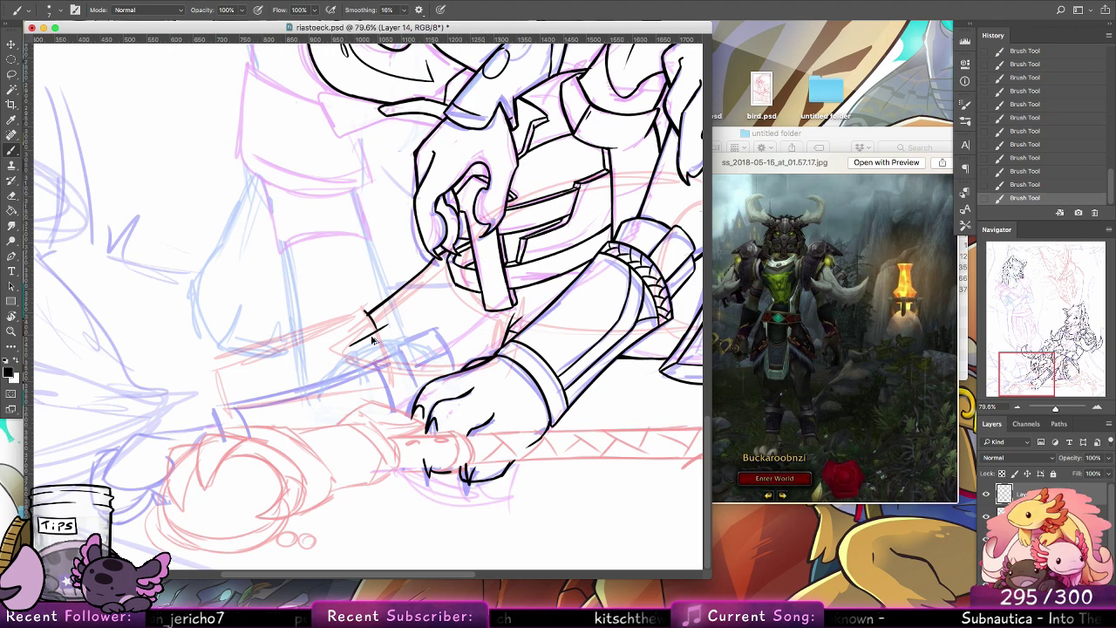
pyautogui.hotkey('ctrl', 'z')
pyautogui.moveTo(377, 330)
pyautogui.mouseDown()
pyautogui.moveTo(347, 344)
pyautogui.moveTo(377, 330)
pyautogui.mouseUp()
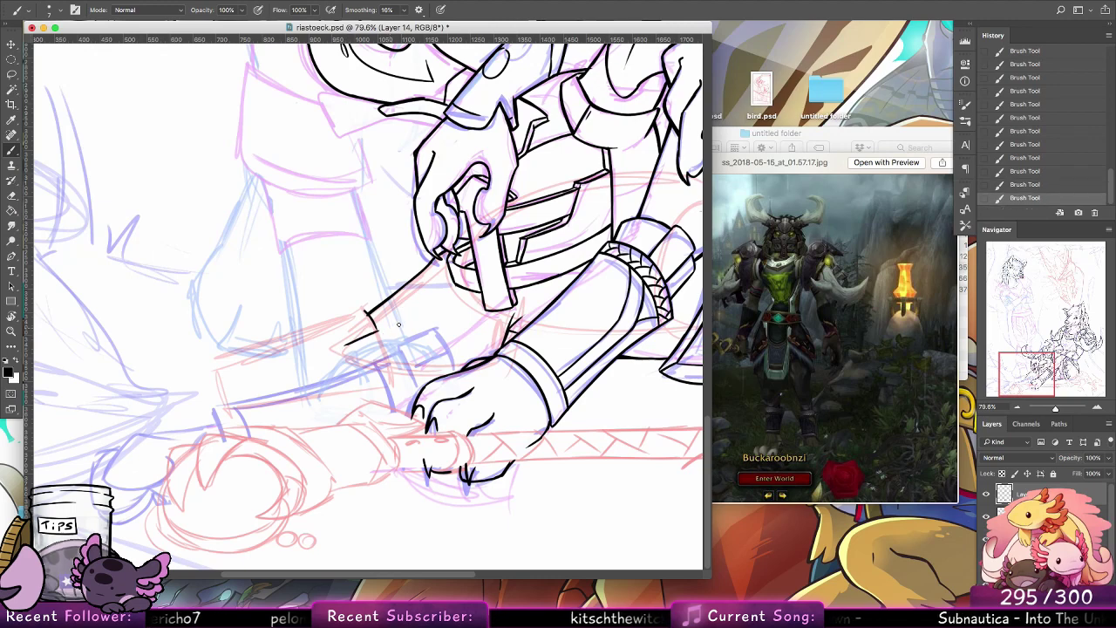
pyautogui.hotkey('ctrl', 'alt', 'z')
pyautogui.hotkey('ctrl', 'alt', 'z')
pyautogui.hotkey('ctrl', 'alt', 'z')
pyautogui.hotkey('ctrl', 'alt', 'z')
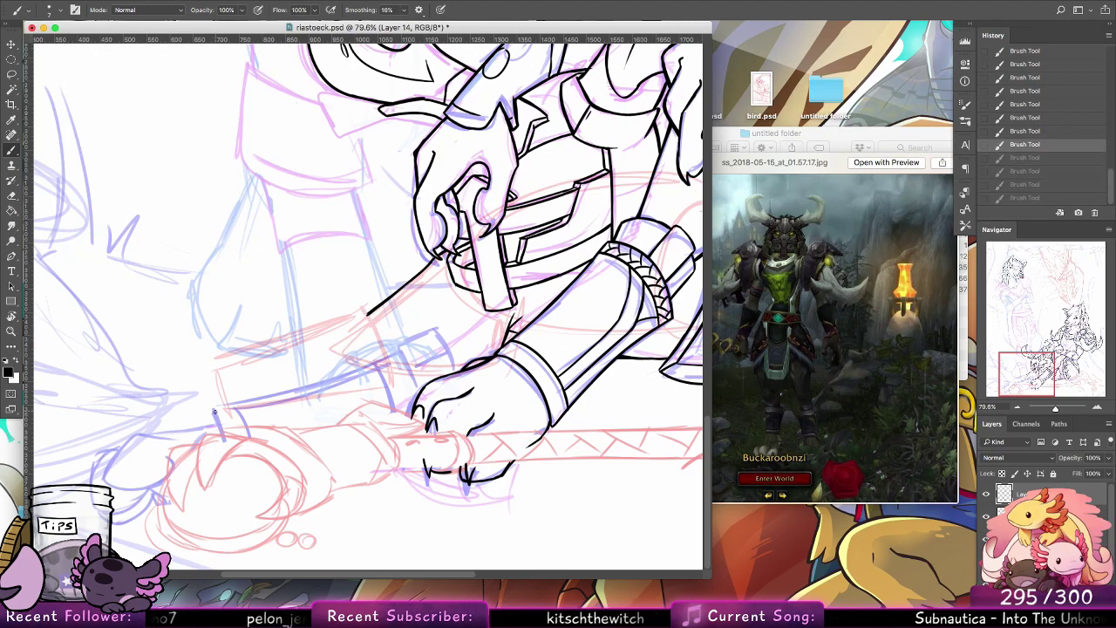
# Step: Ink the far leg guard's long upper edge along the blue sketch, with two short cuff lines at its ankle end
pyautogui.moveTo(214, 411)
pyautogui.mouseDown()
pyautogui.moveTo(223, 439)
pyautogui.moveTo(261, 400)
pyautogui.moveTo(399, 355)
pyautogui.mouseUp()
pyautogui.hotkey('ctrl', 'z')
pyautogui.hotkey('ctrl', 'z')
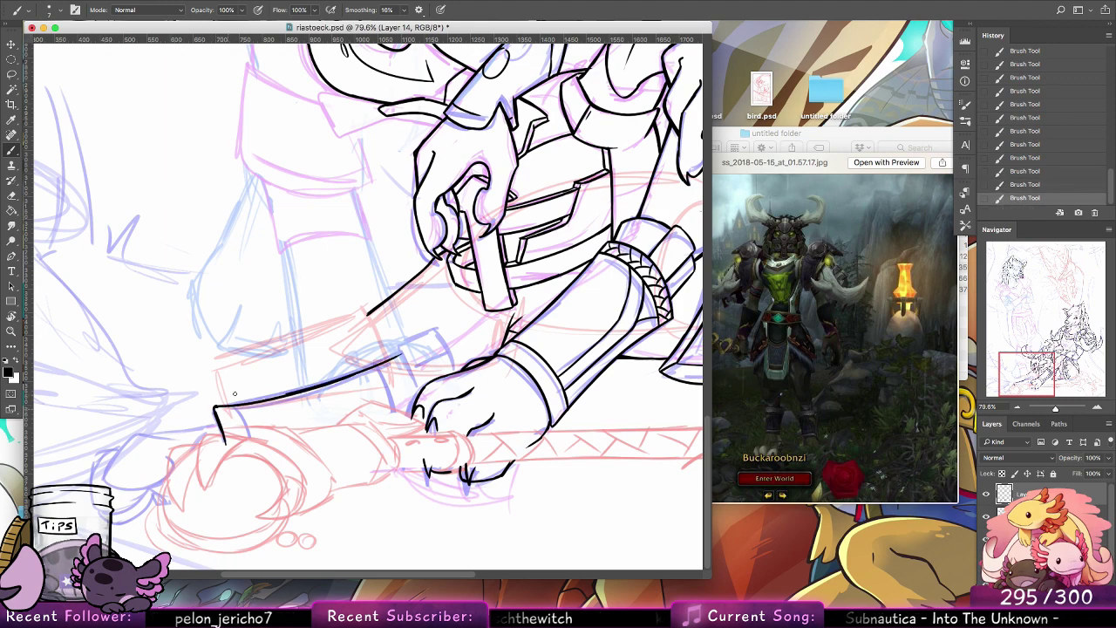
pyautogui.hotkey('ctrl', 'alt', 'z')
pyautogui.moveTo(215, 410); pyautogui.dragTo(216, 406)
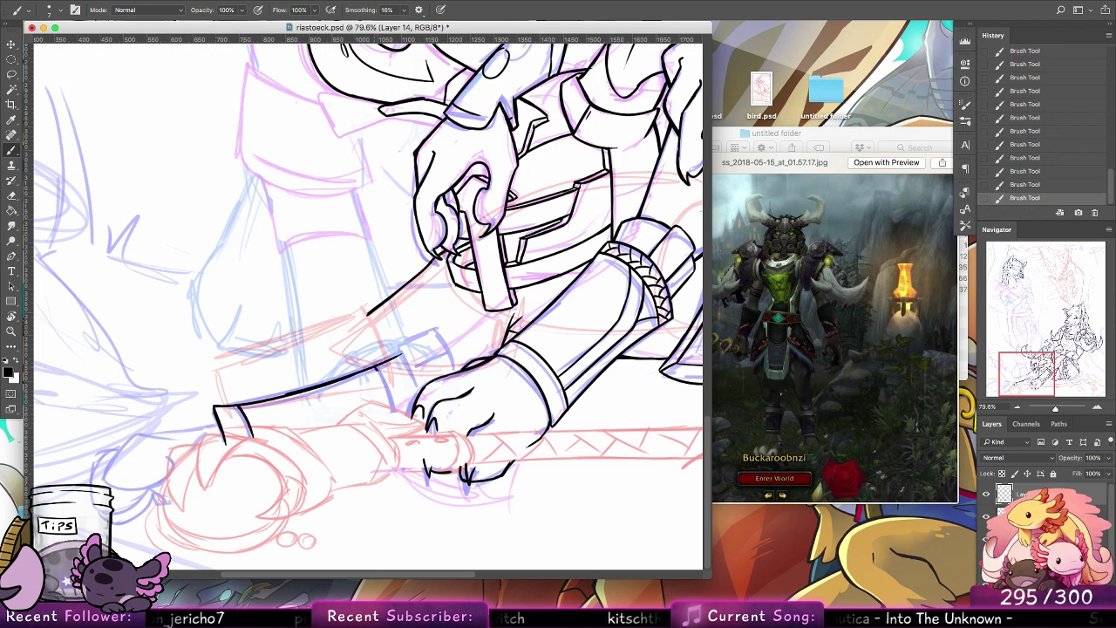
# Step: Ink the band lines at the far leg guard's knee end and the small strap beside them, redoing a misplaced stroke
pyautogui.moveTo(377, 369); pyautogui.dragTo(391, 411)
pyautogui.moveTo(402, 355); pyautogui.dragTo(418, 387)
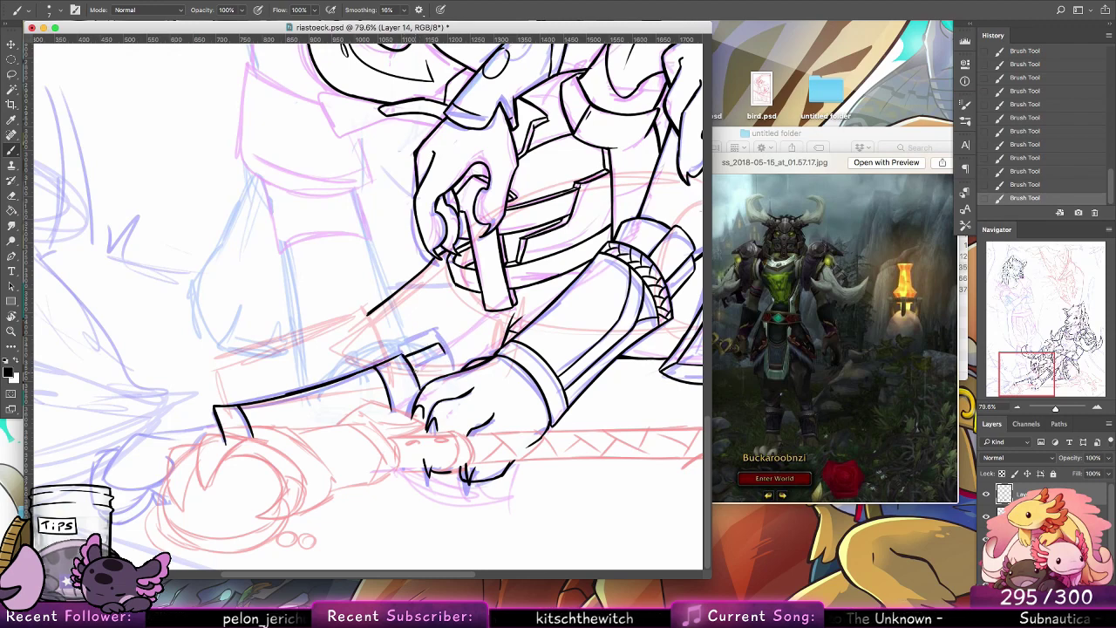
pyautogui.press('super+z')
pyautogui.moveTo(415, 374)
pyautogui.mouseDown()
pyautogui.moveTo(457, 347)
pyautogui.moveTo(460, 375)
pyautogui.mouseUp()
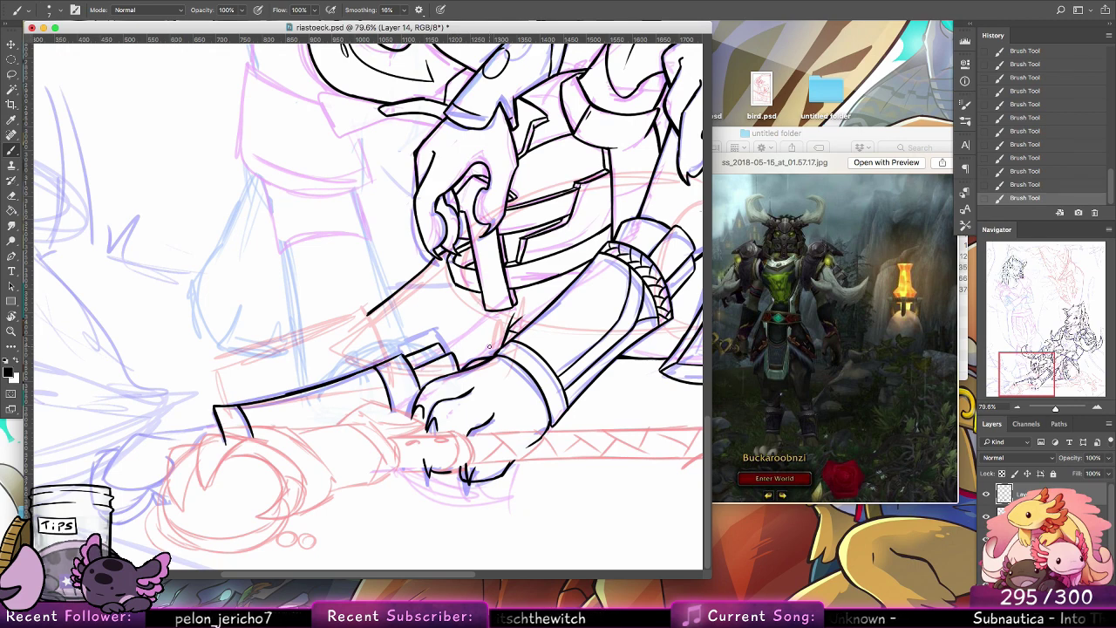
pyautogui.press('l')
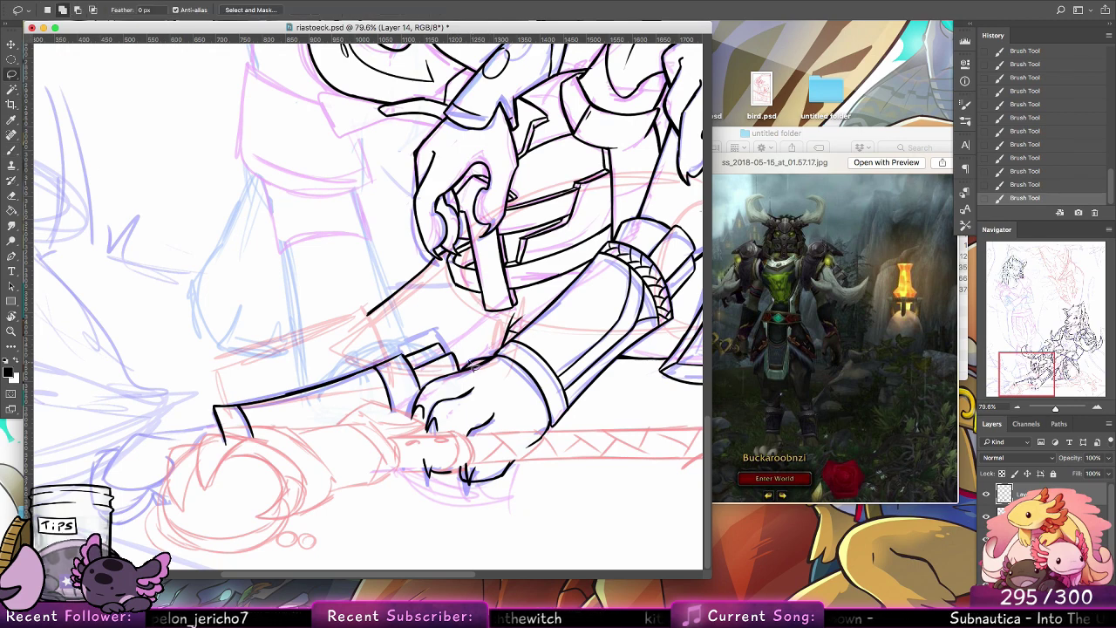
pyautogui.moveTo(471, 365)
pyautogui.mouseDown()
pyautogui.moveTo(293, 485)
pyautogui.moveTo(422, 336)
pyautogui.moveTo(470, 321)
pyautogui.mouseUp()
pyautogui.click(11, 44)
pyautogui.press('b')
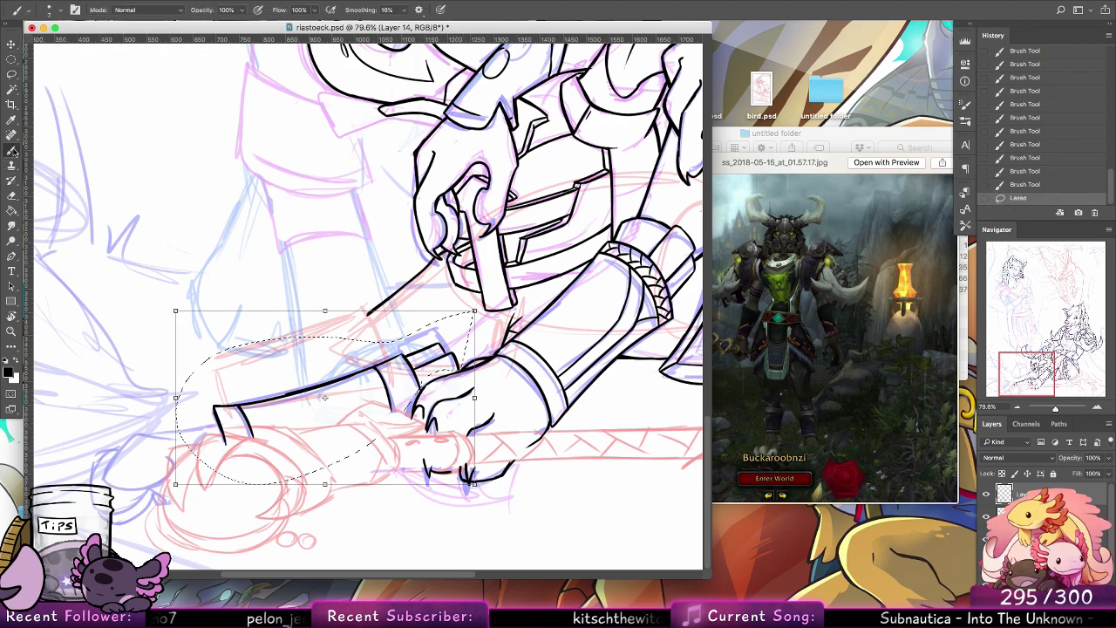
pyautogui.press('super+d')
# Step: Ink the top contour of the far foot from the guard's ankle end to the first toe, redoing misplaced strokes
pyautogui.moveTo(392, 392); pyautogui.dragTo(535, 390)
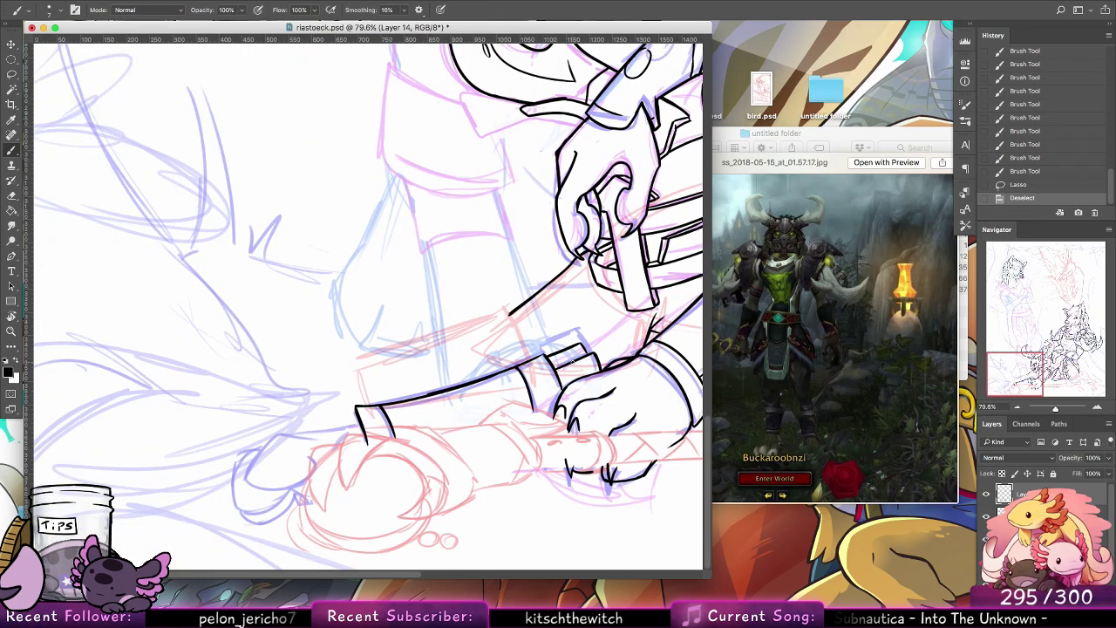
pyautogui.moveTo(279, 435)
pyautogui.mouseDown()
pyautogui.moveTo(357, 424)
pyautogui.moveTo(288, 432)
pyautogui.mouseUp()
pyautogui.press('super+z')
pyautogui.press('super+z')
pyautogui.moveTo(358, 422)
pyautogui.mouseDown()
pyautogui.moveTo(283, 434)
pyautogui.moveTo(252, 478)
pyautogui.mouseUp()
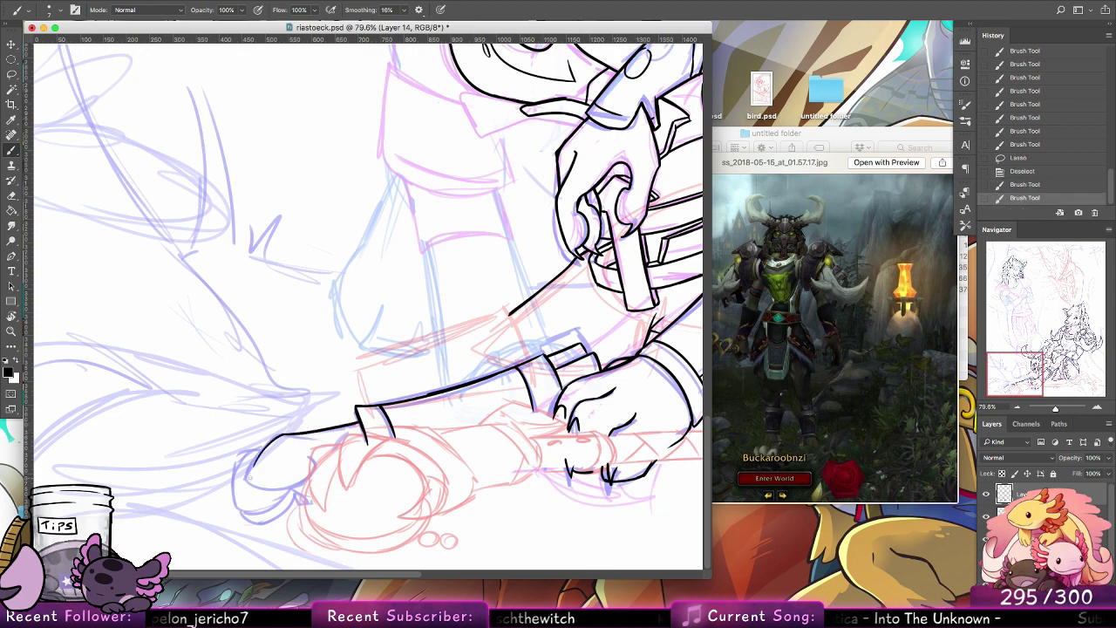
# Step: Ink the far foot's curled toes, toe pads and claws over the blue sketch, redoing strokes that miss
pyautogui.moveTo(281, 436)
pyautogui.mouseDown()
pyautogui.moveTo(251, 479)
pyautogui.moveTo(307, 477)
pyautogui.mouseUp()
pyautogui.moveTo(266, 443)
pyautogui.mouseDown()
pyautogui.moveTo(243, 482)
pyautogui.moveTo(261, 449)
pyautogui.moveTo(230, 482)
pyautogui.moveTo(237, 460)
pyautogui.moveTo(246, 510)
pyautogui.moveTo(271, 495)
pyautogui.mouseUp()
pyautogui.press('super+z')
pyautogui.press('super+z')
pyautogui.press('super+z')
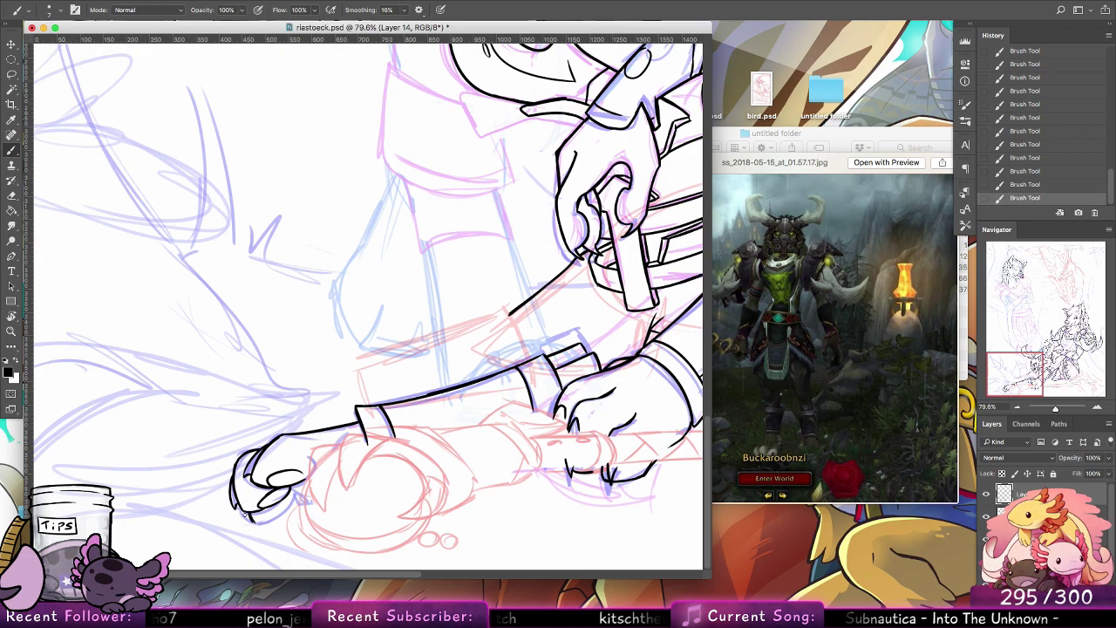
pyautogui.press('super+z')
pyautogui.moveTo(245, 515); pyautogui.dragTo(249, 522)
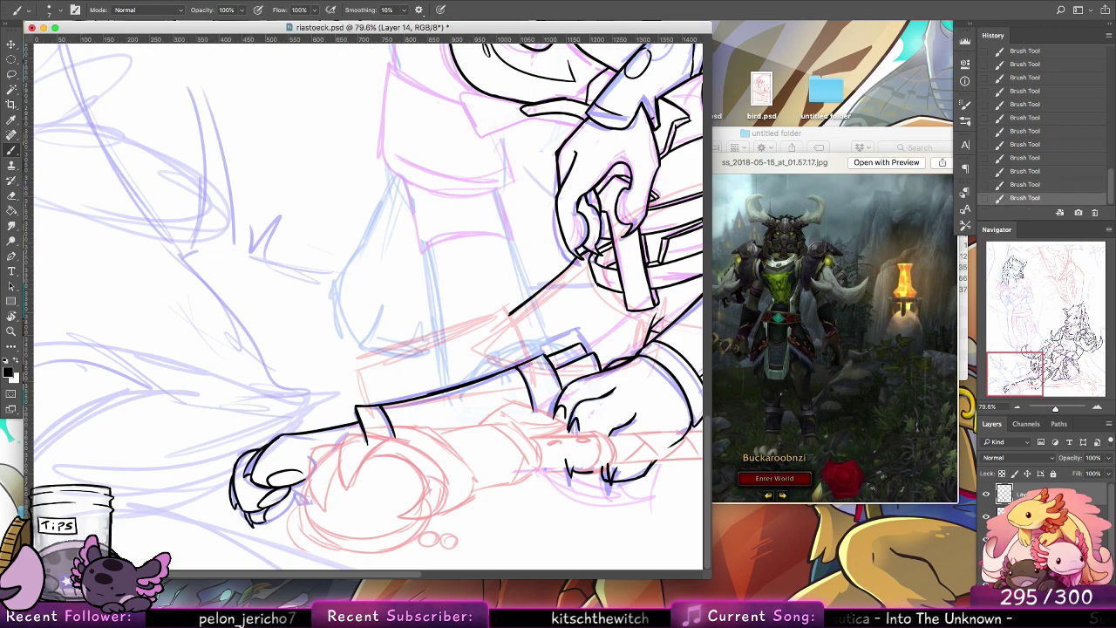
pyautogui.moveTo(265, 522); pyautogui.dragTo(347, 475)
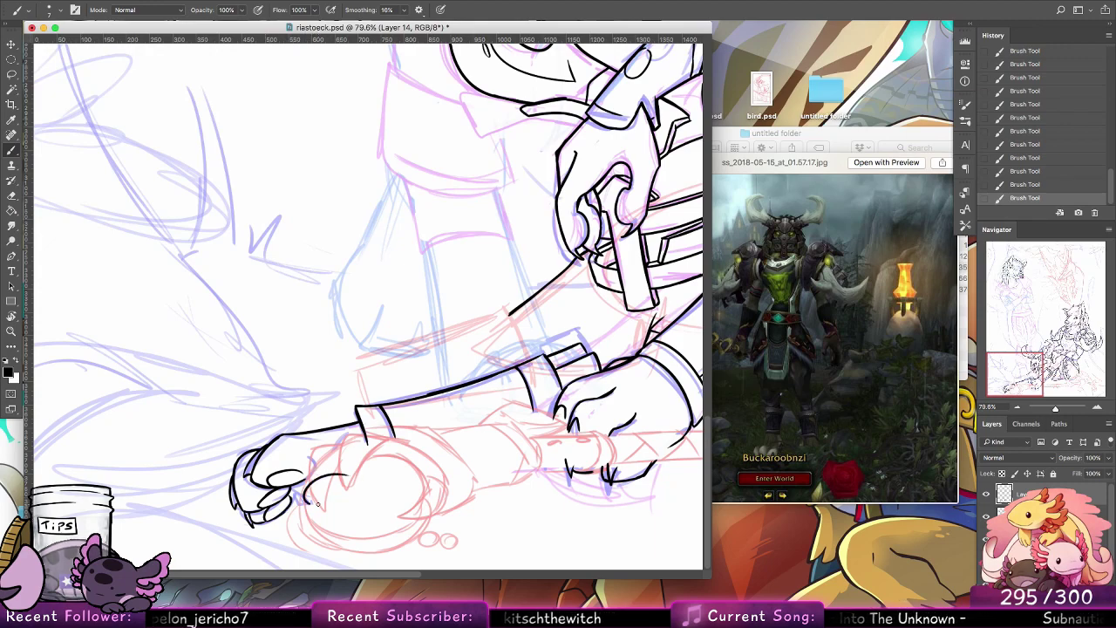
pyautogui.press('super+z')
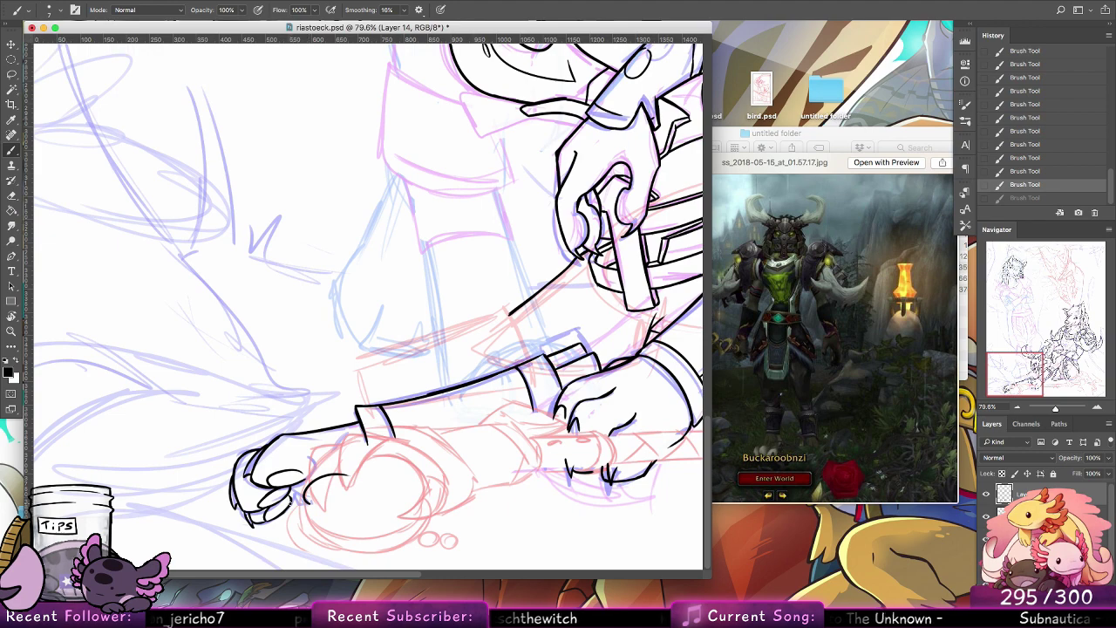
pyautogui.moveTo(289, 502); pyautogui.dragTo(310, 507)
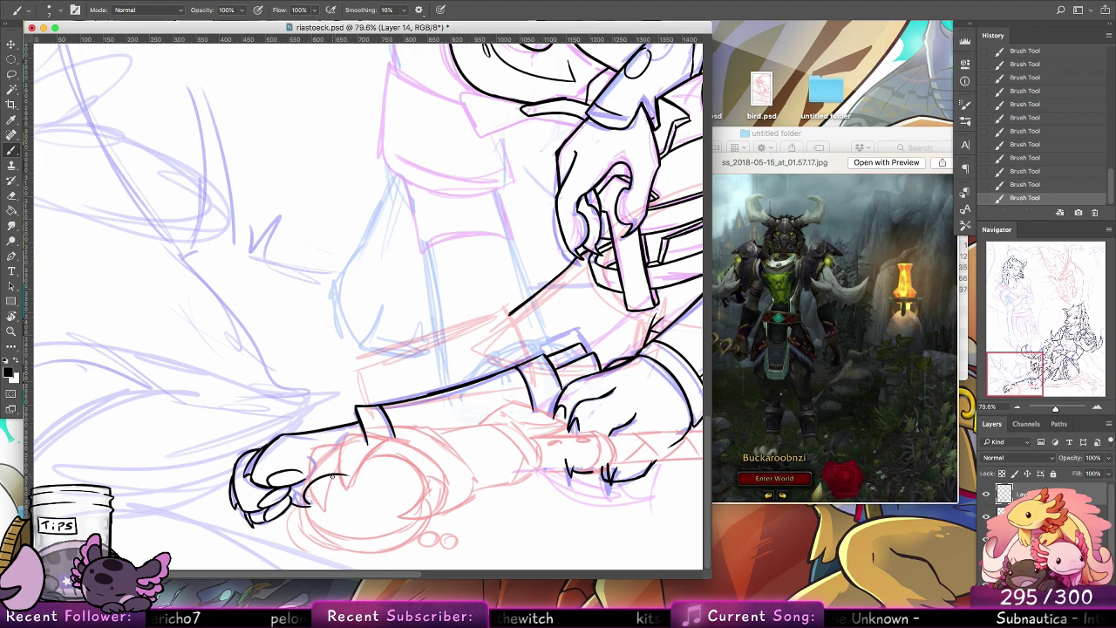
# Step: Lasso the inked far leg guard and foot, move them up to meet the lower leg contour, and deselect
pyautogui.click(11, 74)
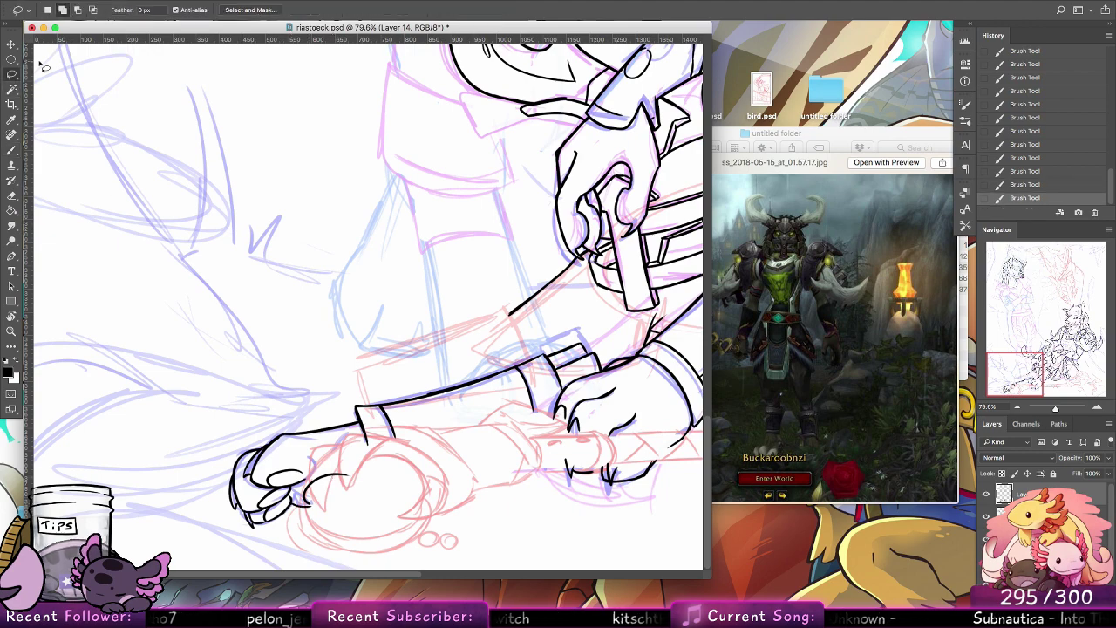
pyautogui.moveTo(295, 381)
pyautogui.mouseDown()
pyautogui.moveTo(204, 531)
pyautogui.moveTo(515, 436)
pyautogui.moveTo(551, 410)
pyautogui.moveTo(314, 384)
pyautogui.mouseUp()
pyautogui.moveTo(569, 391)
pyautogui.mouseDown()
pyautogui.moveTo(610, 375)
pyautogui.moveTo(532, 340)
pyautogui.moveTo(571, 398)
pyautogui.mouseUp()
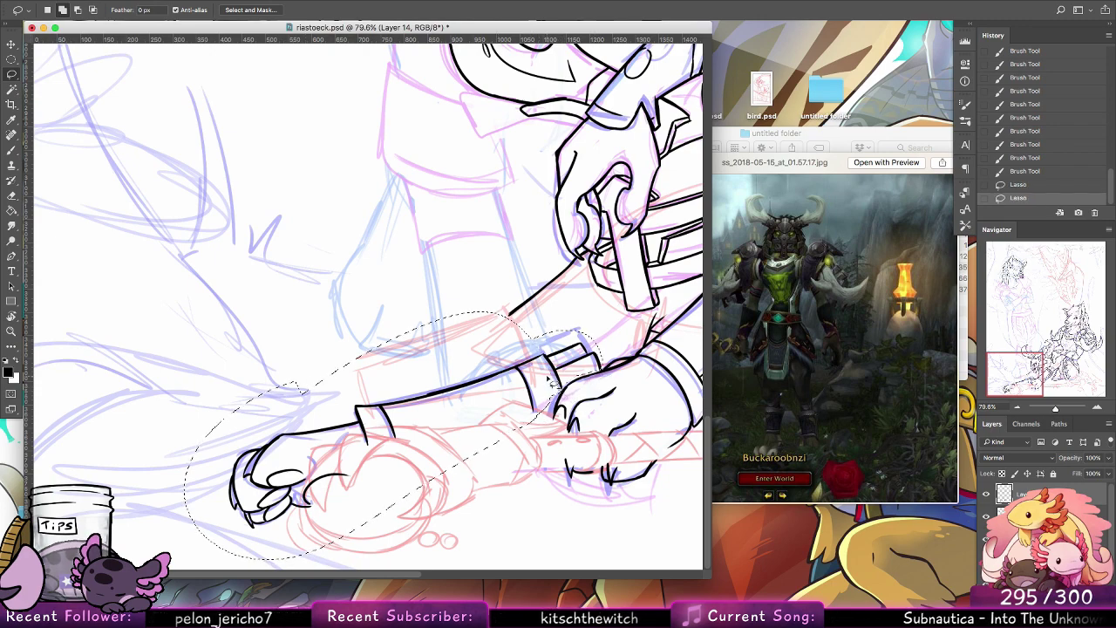
pyautogui.press('v')
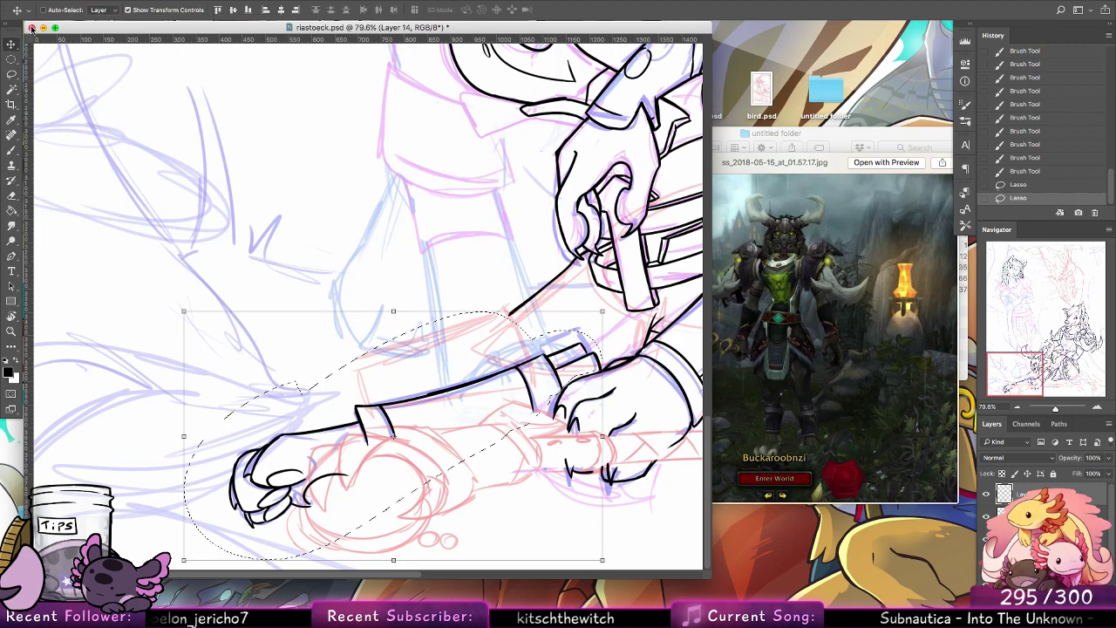
pyautogui.moveTo(580, 359)
pyautogui.mouseDown()
pyautogui.moveTo(528, 313)
pyautogui.moveTo(522, 336)
pyautogui.mouseUp()
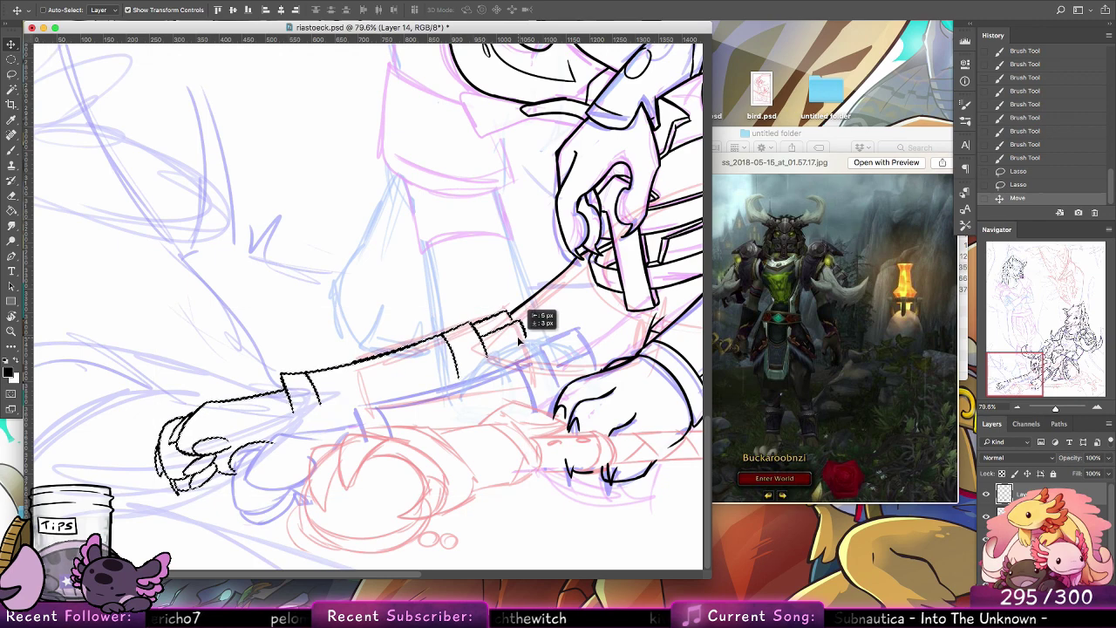
pyautogui.hotkey('ctrl', 'd')
# Step: Touch up the moved foot's toe lines with the Brush and extend the guard's ankle edge downward
pyautogui.click(11, 150)
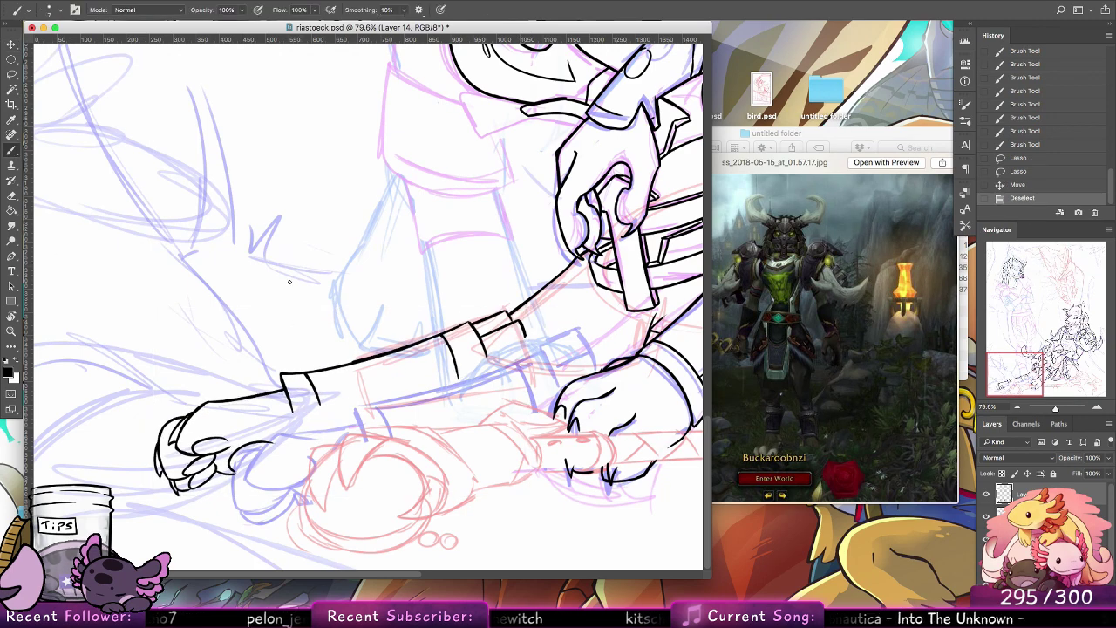
pyautogui.moveTo(171, 422)
pyautogui.mouseDown()
pyautogui.moveTo(192, 416)
pyautogui.moveTo(186, 480)
pyautogui.moveTo(175, 482)
pyautogui.mouseUp()
pyautogui.press('super+z')
pyautogui.moveTo(282, 377); pyautogui.dragTo(296, 432)
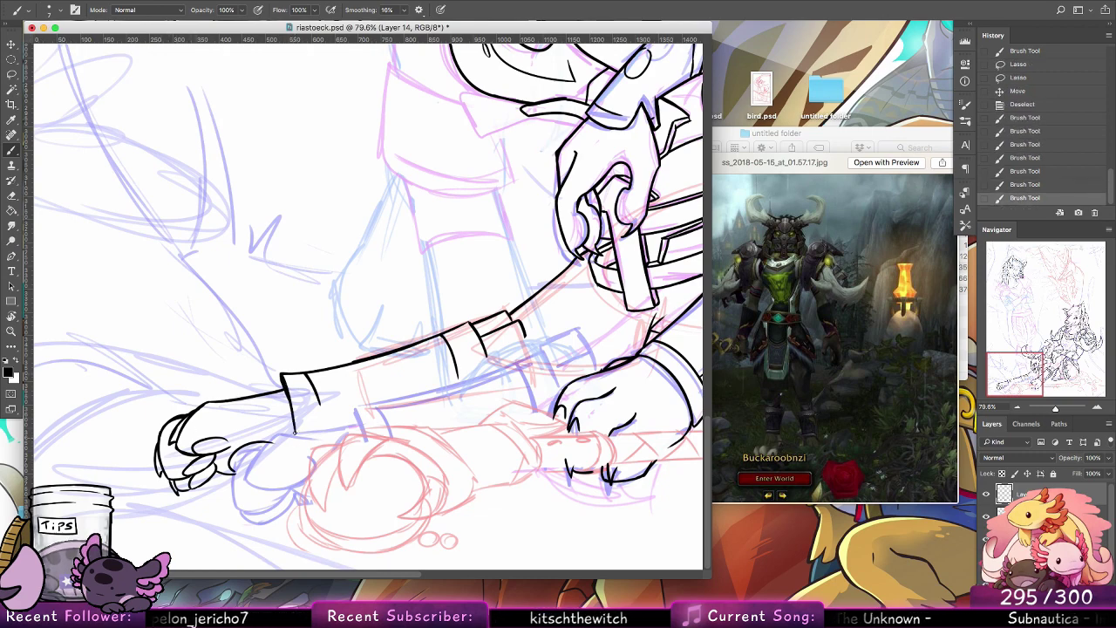
pyautogui.press('super+z')
pyautogui.moveTo(282, 377); pyautogui.dragTo(298, 432)
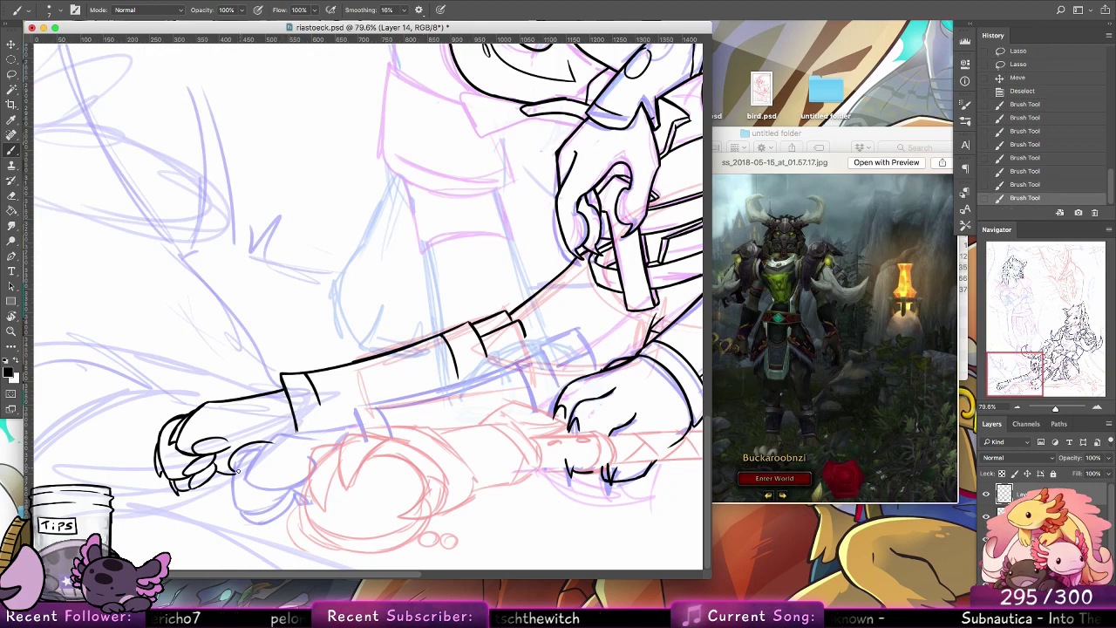
# Step: Ink the rounded pads and inner contours on the far foot's sole between the toes and the ankle edge, redoing misplaced strokes
pyautogui.moveTo(232, 471)
pyautogui.mouseDown()
pyautogui.moveTo(261, 474)
pyautogui.moveTo(280, 457)
pyautogui.mouseUp()
pyautogui.press('super+z')
pyautogui.press('super+z')
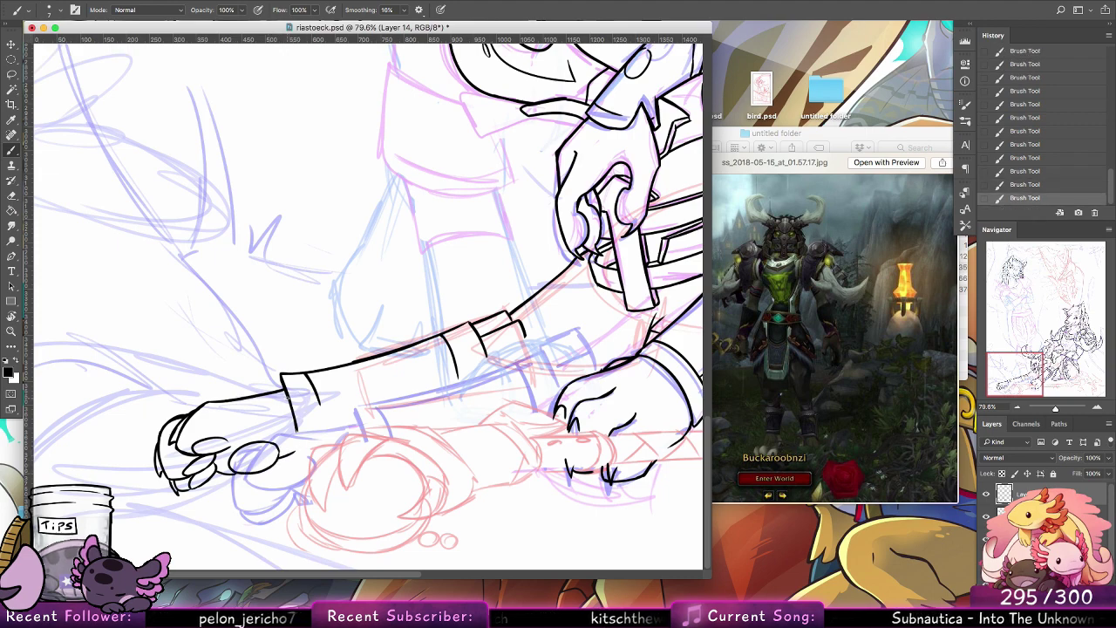
pyautogui.moveTo(288, 398)
pyautogui.mouseDown()
pyautogui.moveTo(248, 407)
pyautogui.moveTo(237, 429)
pyautogui.moveTo(281, 419)
pyautogui.mouseUp()
pyautogui.press('super+z')
pyautogui.press('super+z')
pyautogui.press('super+z')
pyautogui.press('super+z')
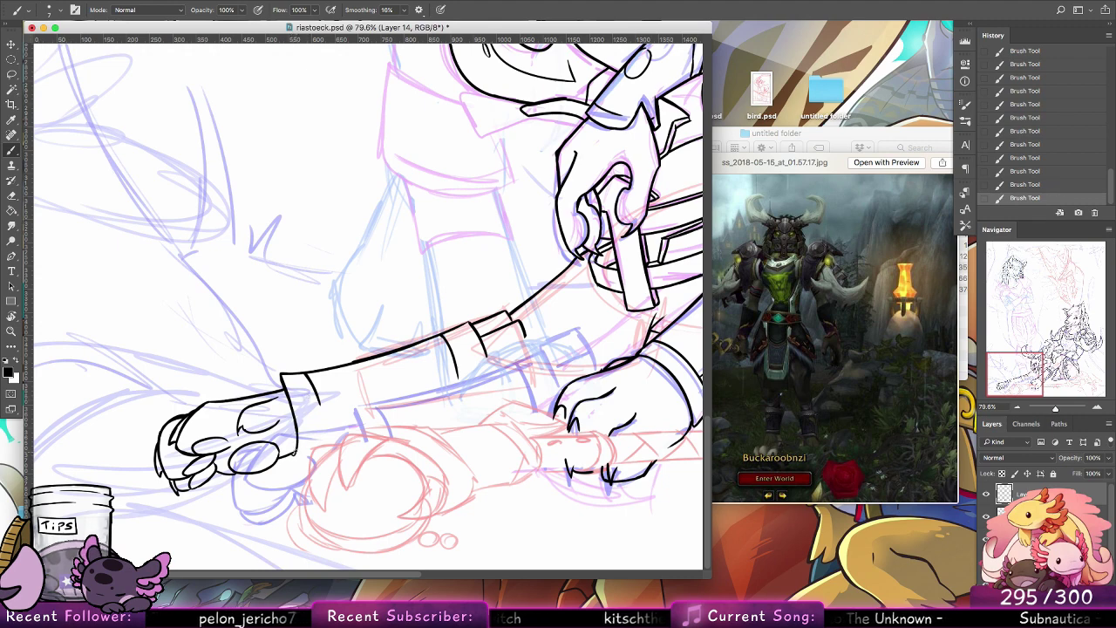
# Step: Close the far leg guard with its ankle corner, lower edge and knee-end edge, and complete the inner band lines at both ends
pyautogui.moveTo(298, 430); pyautogui.dragTo(294, 454)
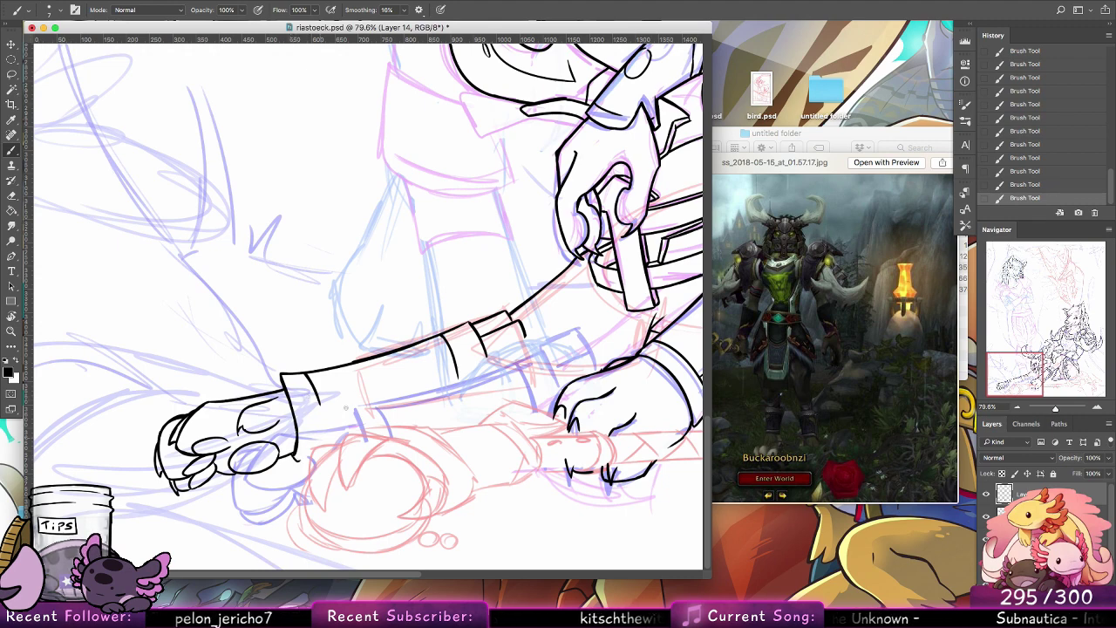
pyautogui.moveTo(304, 457); pyautogui.dragTo(511, 411)
pyautogui.moveTo(485, 353)
pyautogui.mouseDown()
pyautogui.moveTo(488, 410)
pyautogui.moveTo(488, 367)
pyautogui.moveTo(490, 399)
pyautogui.moveTo(461, 417)
pyautogui.mouseUp()
pyautogui.press('super+z')
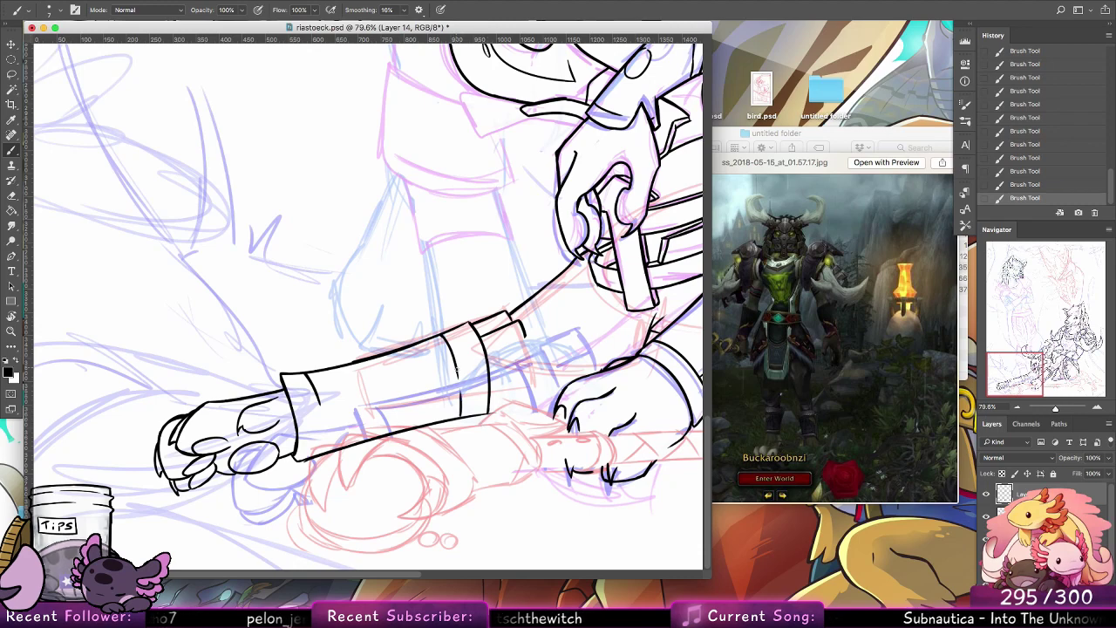
pyautogui.moveTo(322, 456); pyautogui.dragTo(319, 401)
pyautogui.press('super+z')
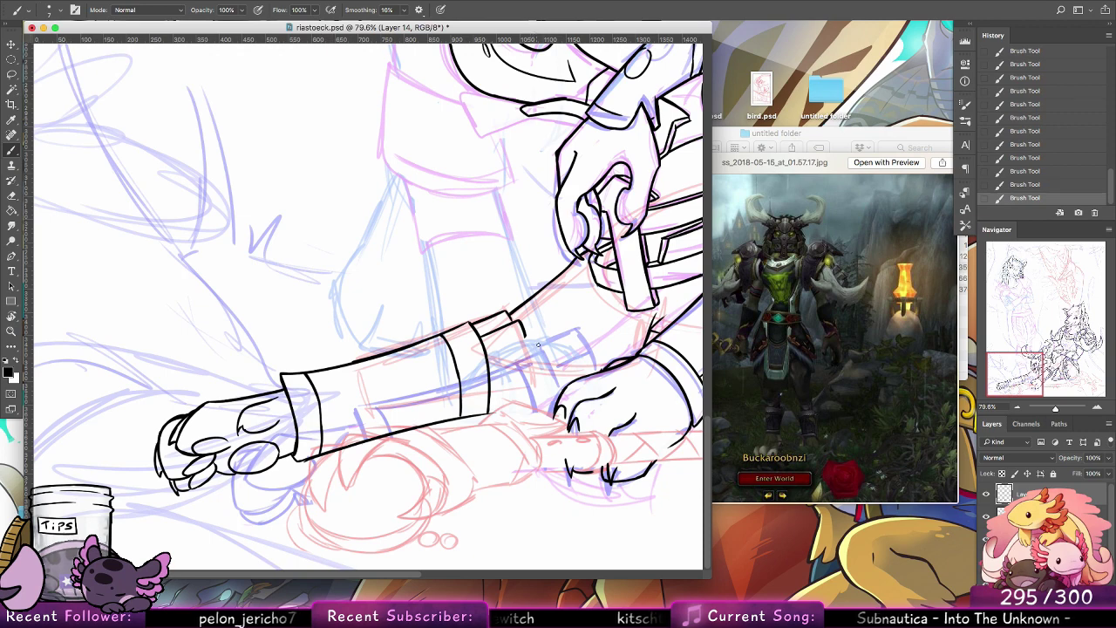
# Step: Ink the middle line and outer edge of the small strap section beyond the far leg guard's knee end
pyautogui.moveTo(495, 378); pyautogui.dragTo(527, 365)
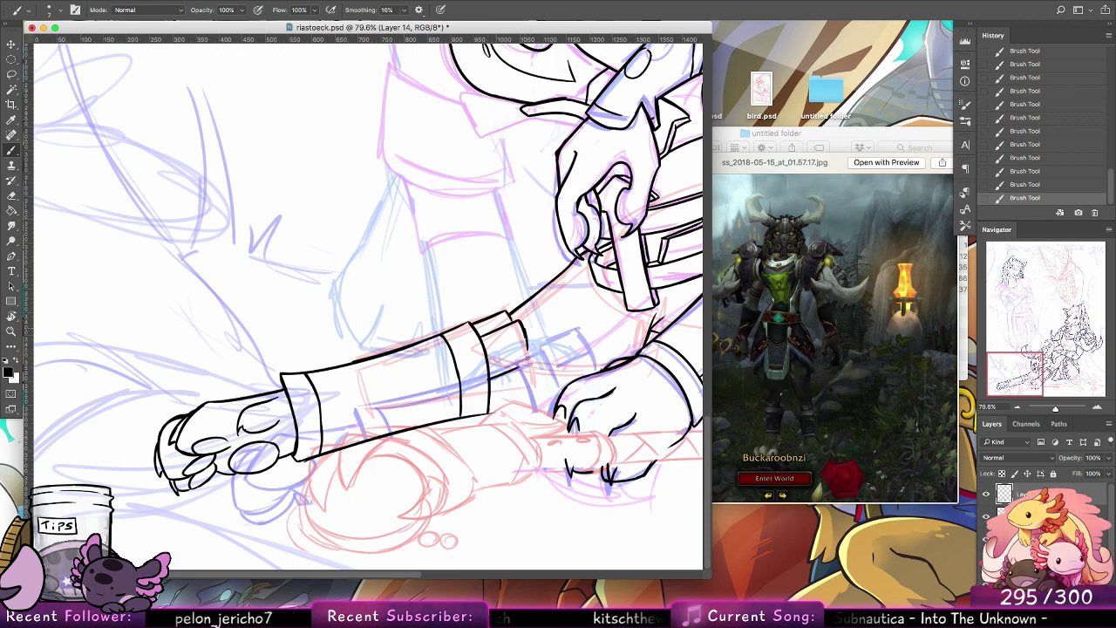
pyautogui.press('super+z')
pyautogui.press('super+z')
pyautogui.moveTo(491, 378); pyautogui.dragTo(525, 366)
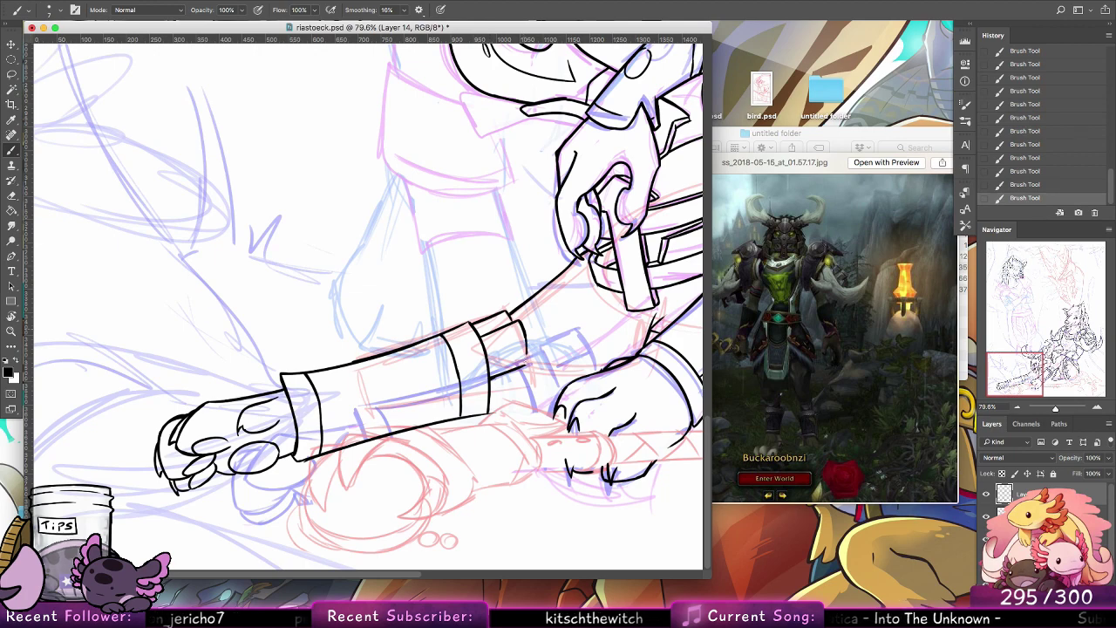
pyautogui.press('super+z')
pyautogui.press('super+z')
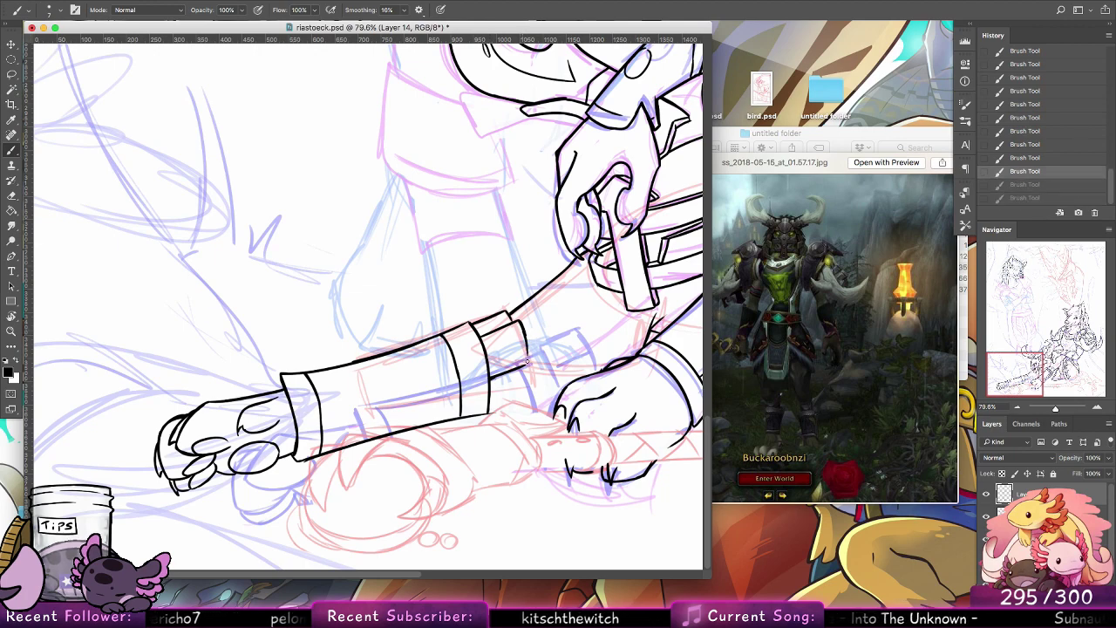
pyautogui.press('shift+super+z')
pyautogui.press('shift+super+z')
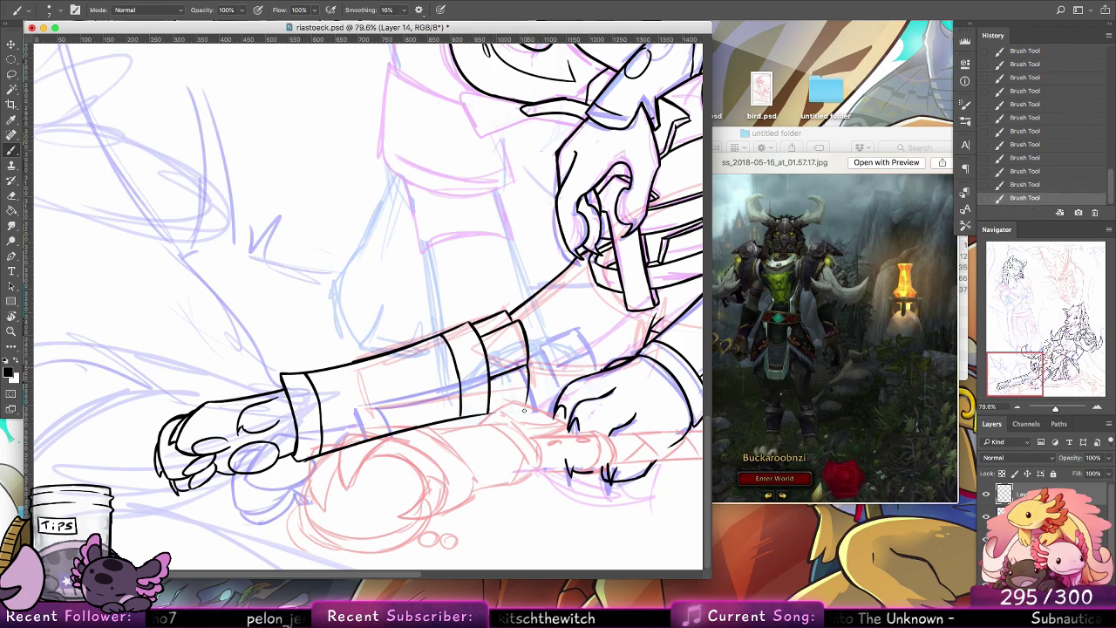
# Step: Close the lower edge of the far leg guard's strap section and rotate the lassoed guard and foot slightly to raise the foot
pyautogui.moveTo(491, 410); pyautogui.dragTo(526, 413)
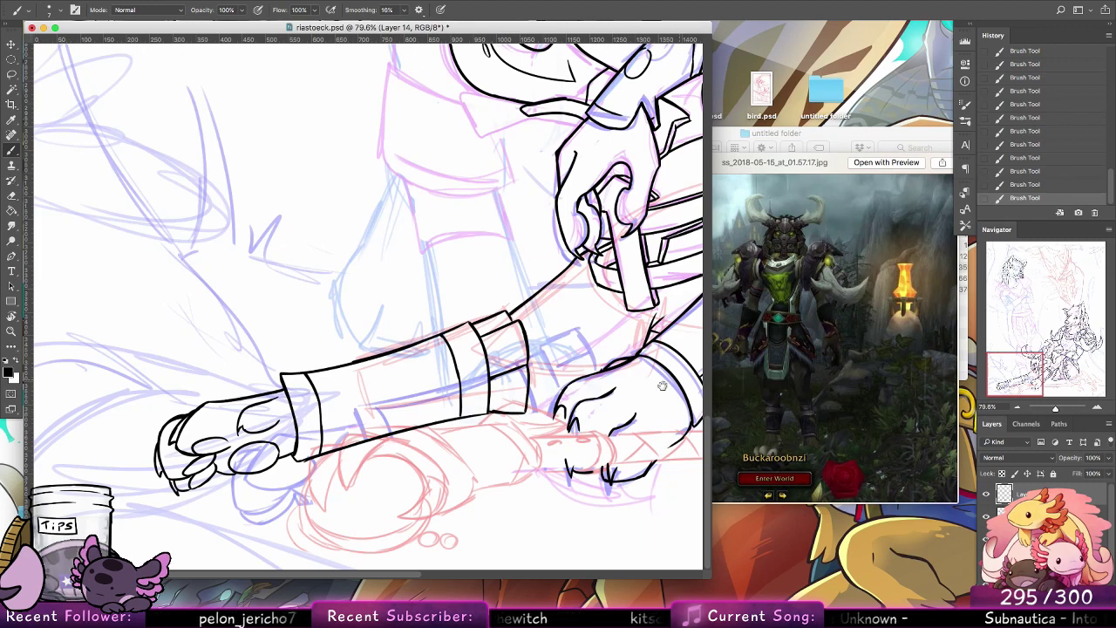
pyautogui.hscroll(5, 565, 392)
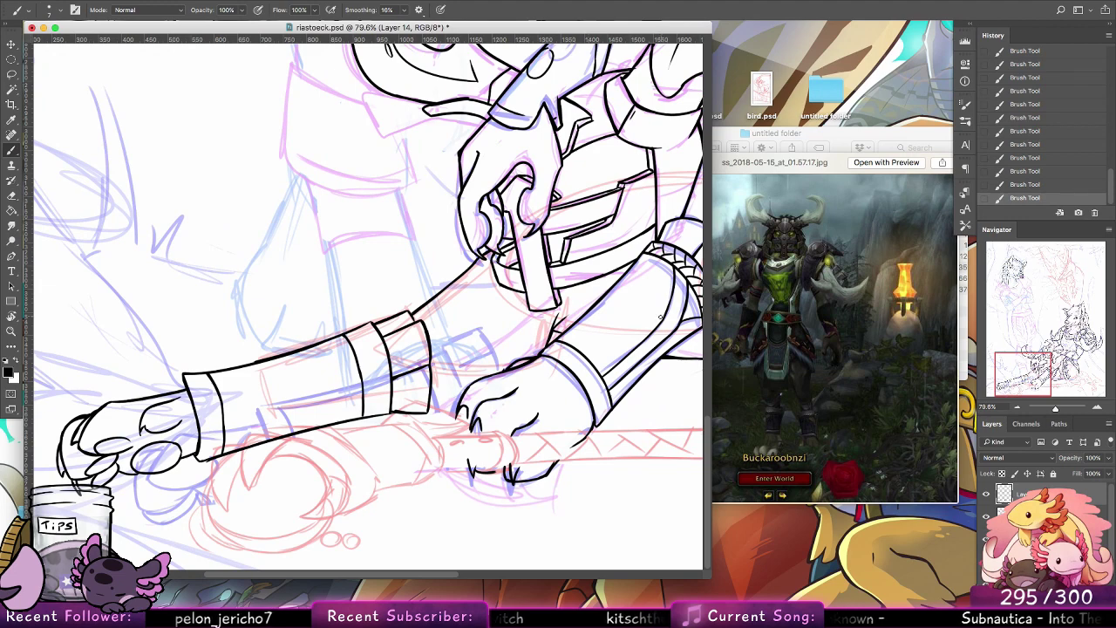
pyautogui.click(12, 74)
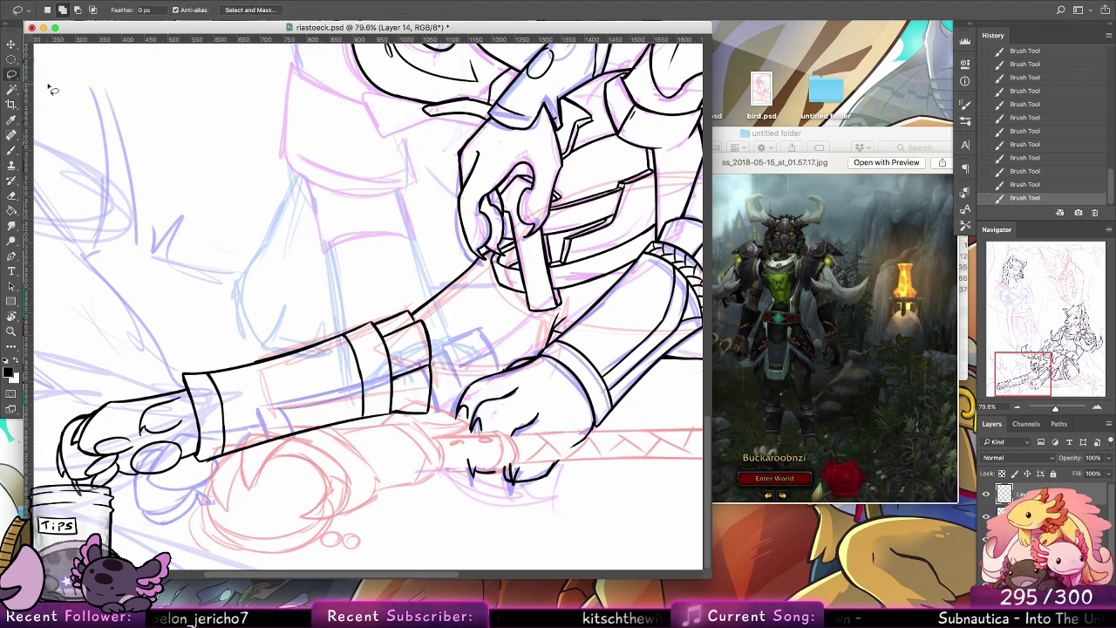
pyautogui.moveTo(409, 314)
pyautogui.mouseDown()
pyautogui.moveTo(33, 425)
pyautogui.moveTo(286, 508)
pyautogui.moveTo(441, 427)
pyautogui.moveTo(417, 322)
pyautogui.mouseUp()
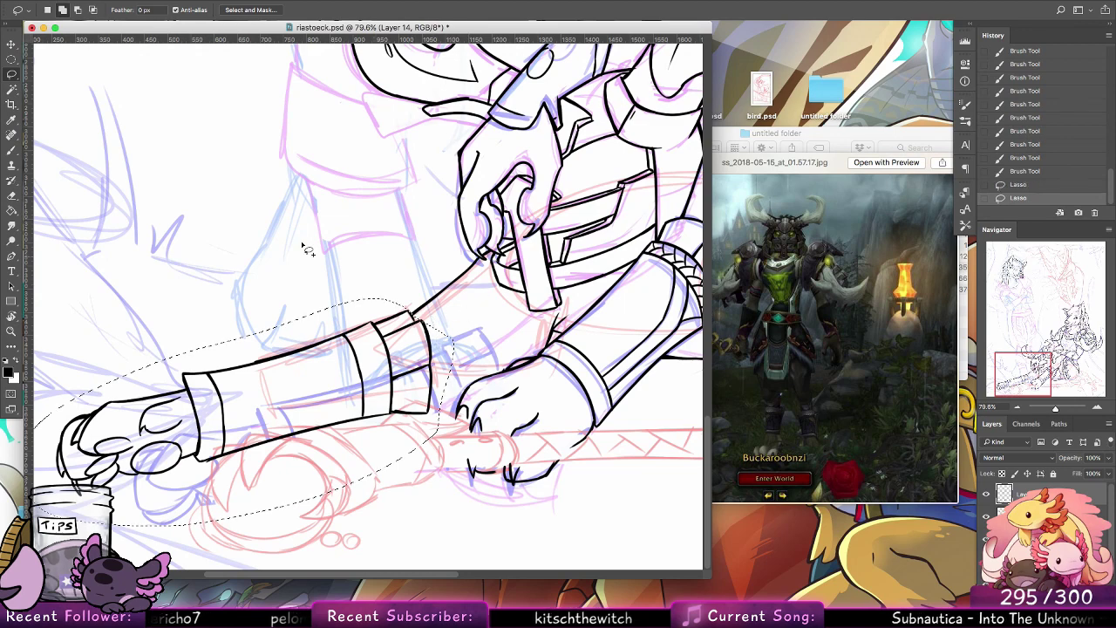
pyautogui.press('super+t')
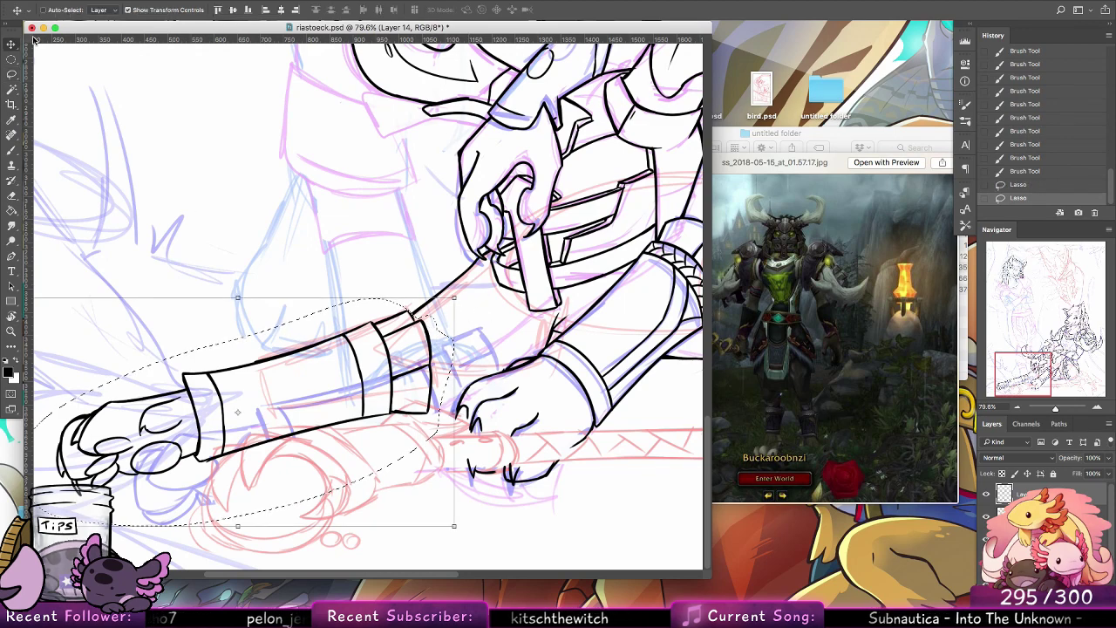
pyautogui.moveTo(493, 288); pyautogui.dragTo(538, 300)
pyautogui.click(543, 9)
pyautogui.press('super+d')
pyautogui.click(17, 154)
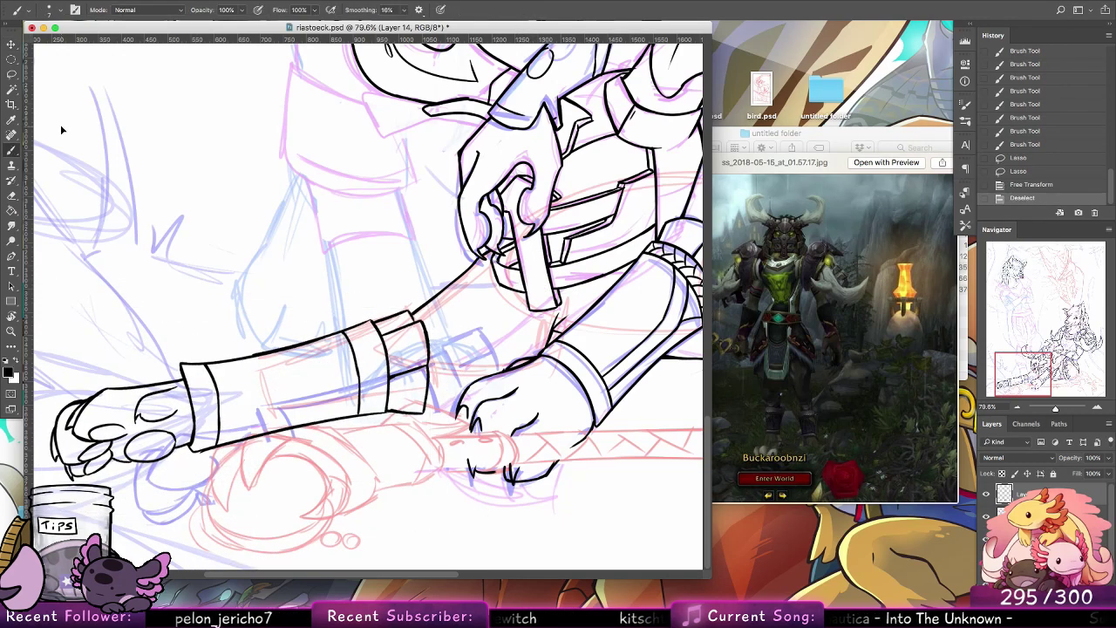
# Step: Ink short contour strokes between the far guard's strap section and the nearer paw, undoing the last stroke
pyautogui.hscroll(5, 606, 366)
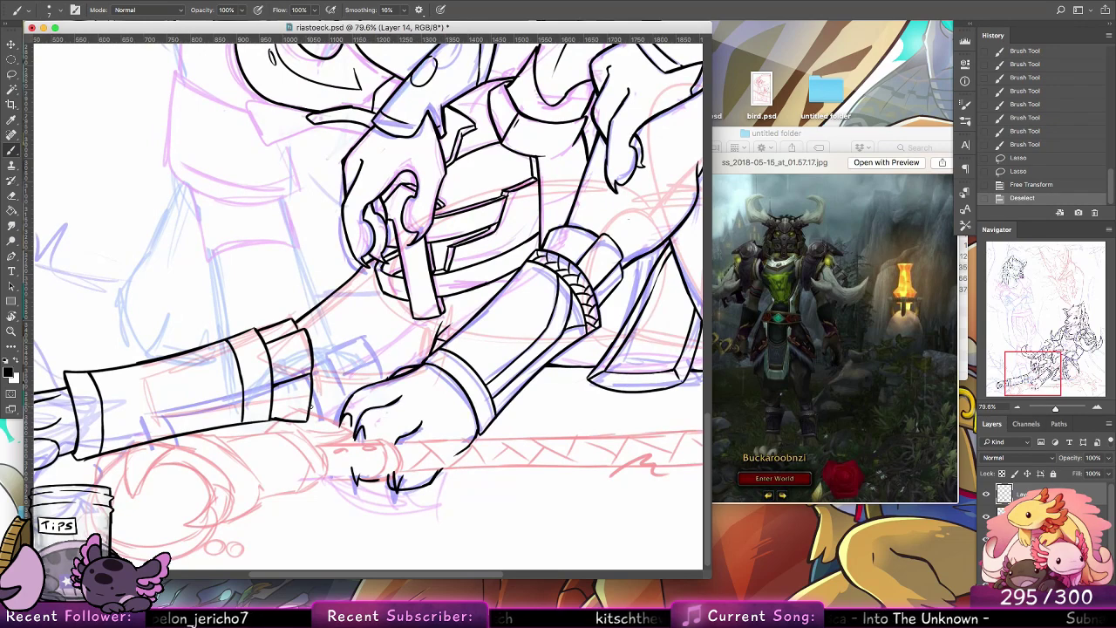
pyautogui.moveTo(311, 407)
pyautogui.mouseDown()
pyautogui.moveTo(352, 390)
pyautogui.moveTo(333, 398)
pyautogui.mouseUp()
pyautogui.moveTo(320, 406); pyautogui.dragTo(408, 370)
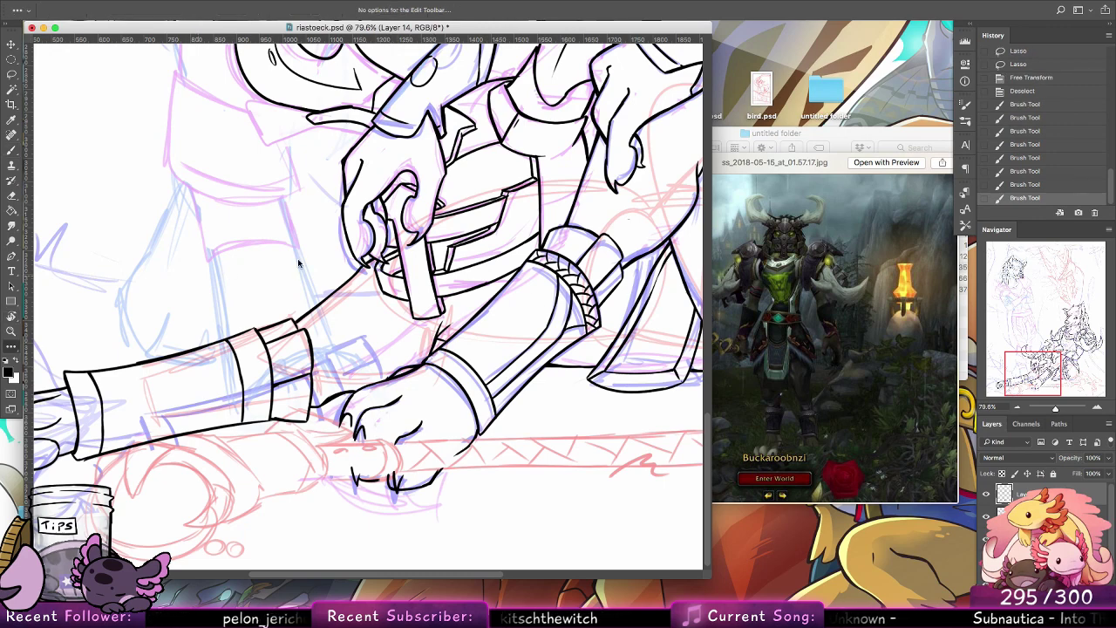
pyautogui.press('cmd+z')
# Step: Hide the sketch layers so only the line art shows on the full page, and delete Layer 16
pyautogui.press('z')
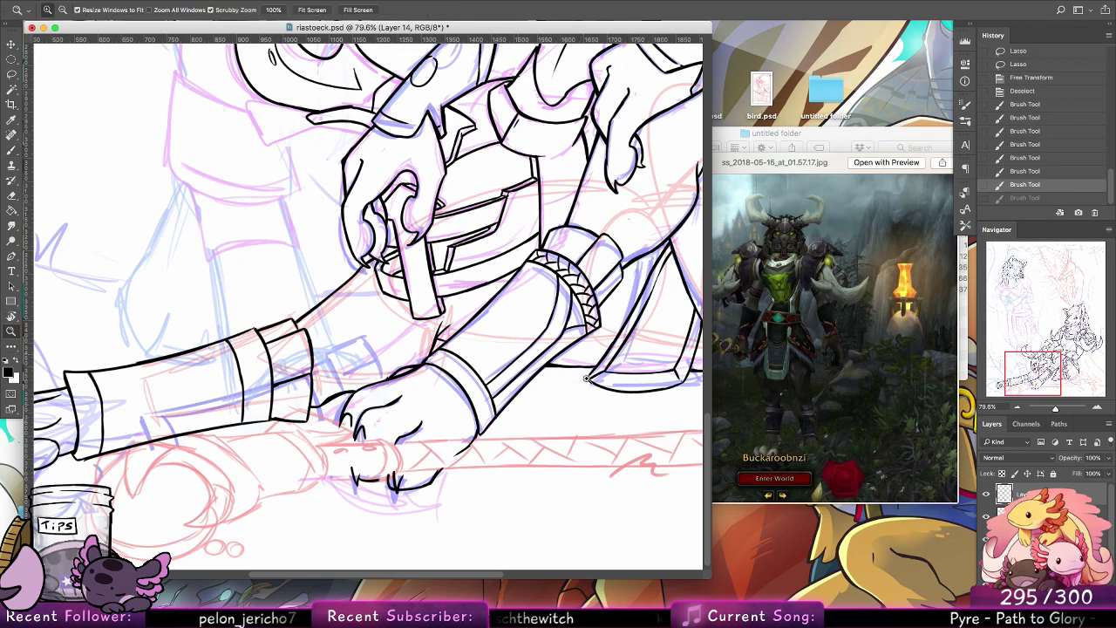
pyautogui.press('super+0')
pyautogui.click(987, 562)
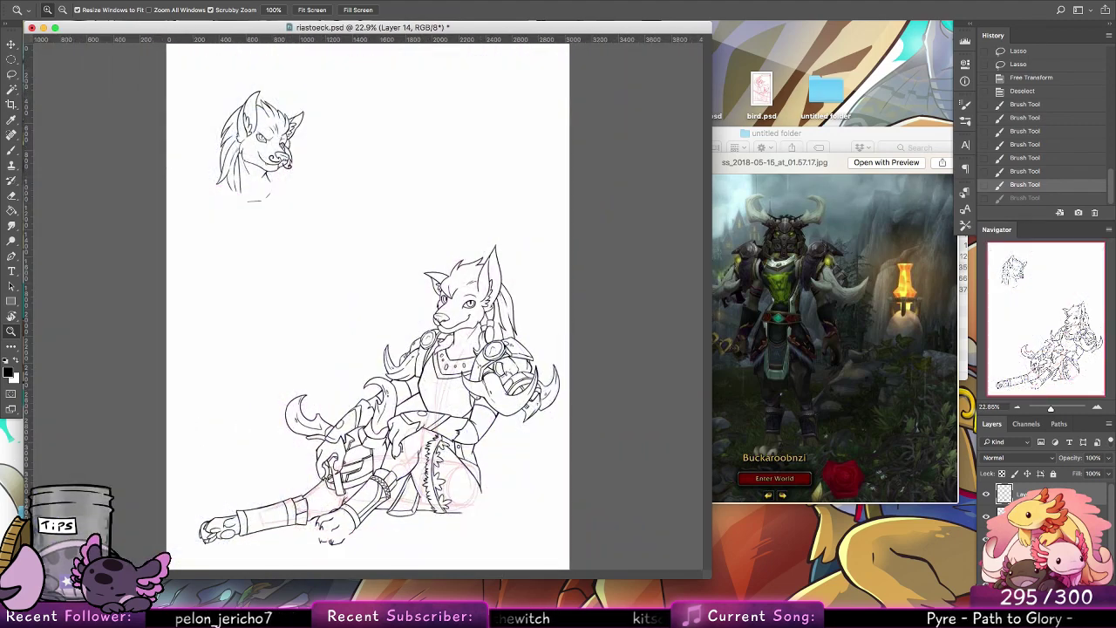
pyautogui.click(987, 539)
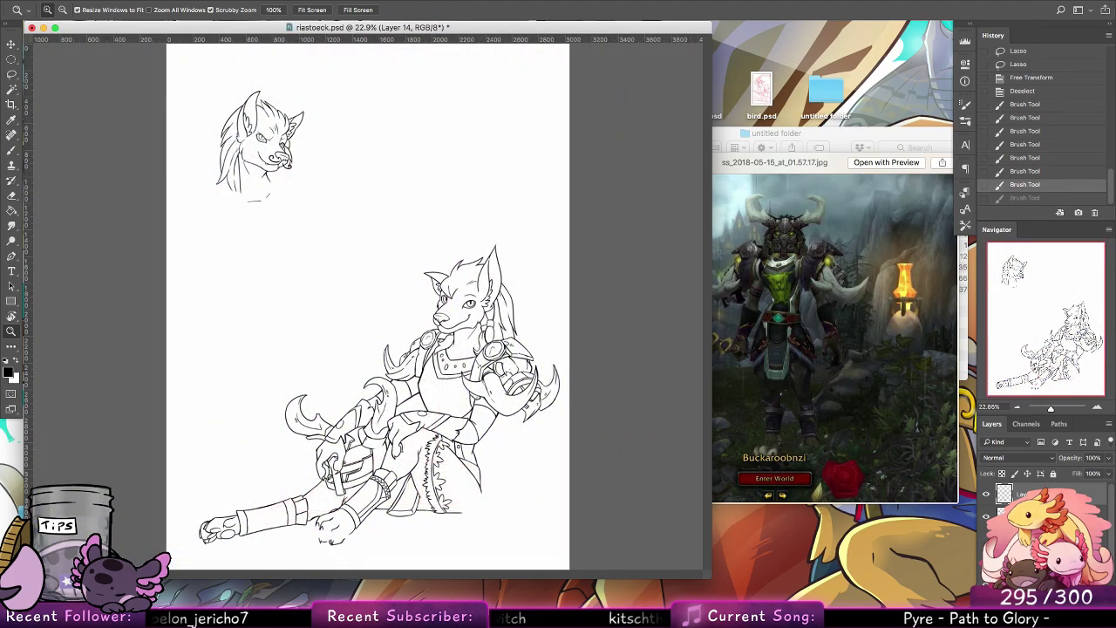
pyautogui.click(1033, 539)
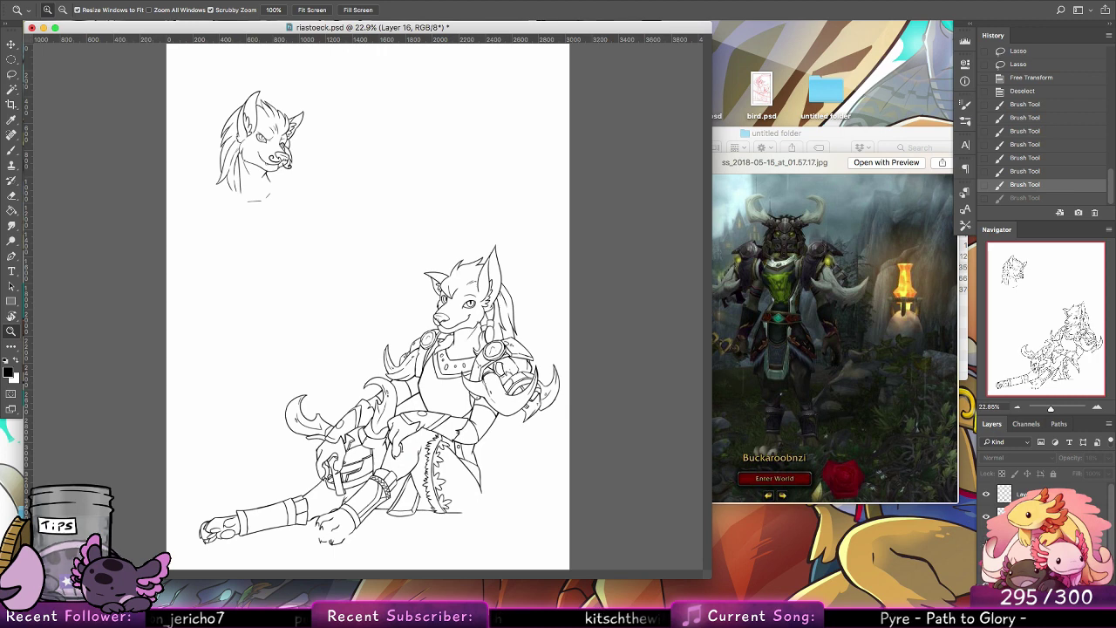
pyautogui.press('BackSpace')
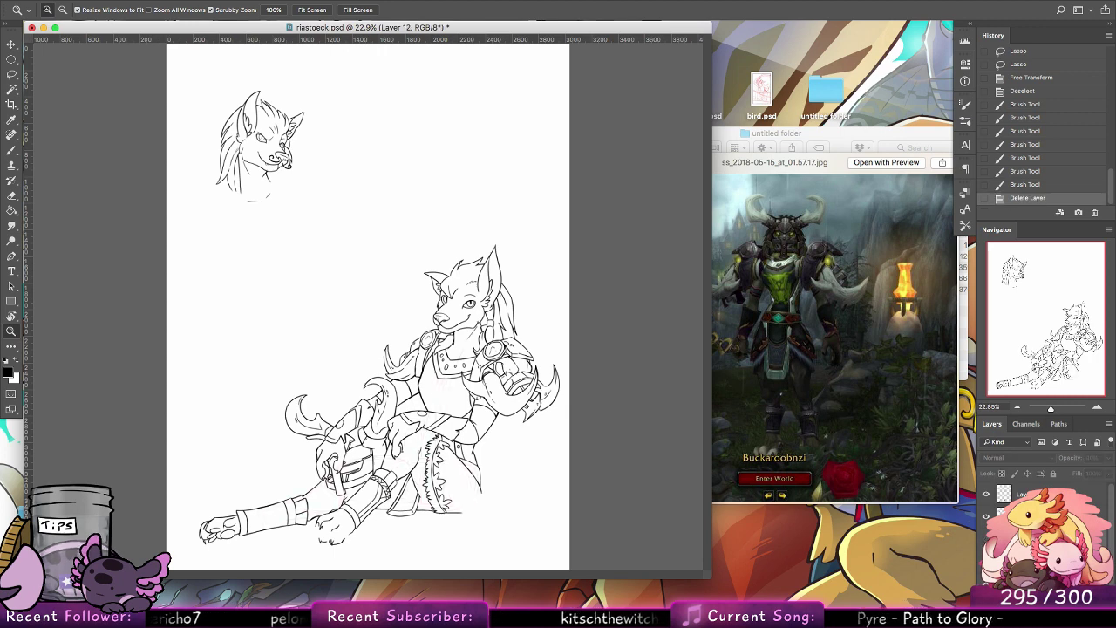
# Step: Show the sketch under the line art again and save the document
pyautogui.click(987, 538)
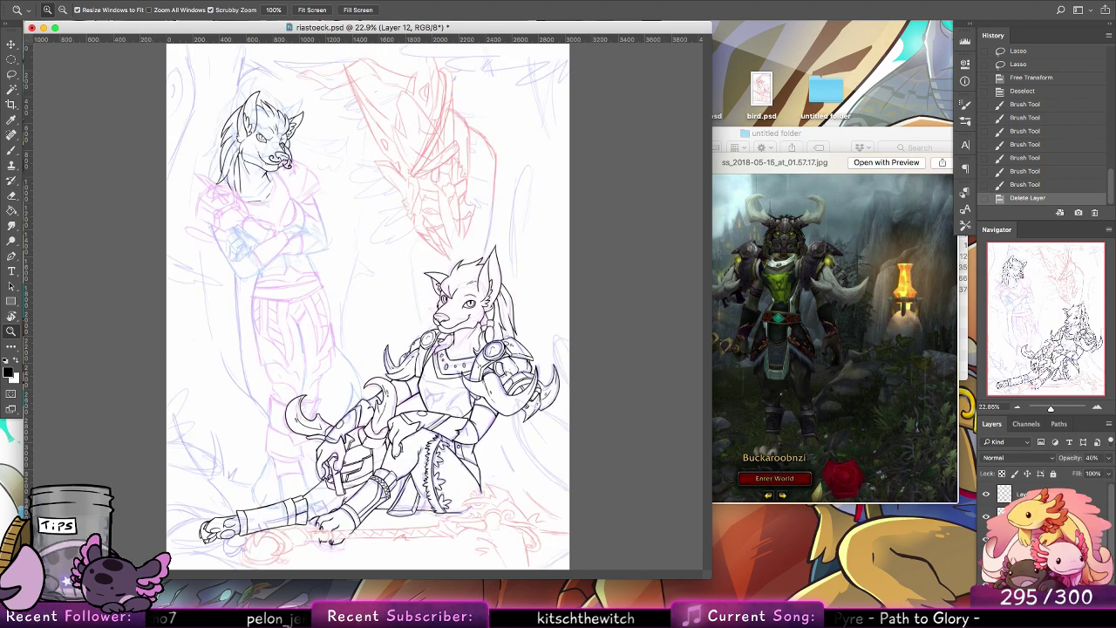
pyautogui.press('super+s')
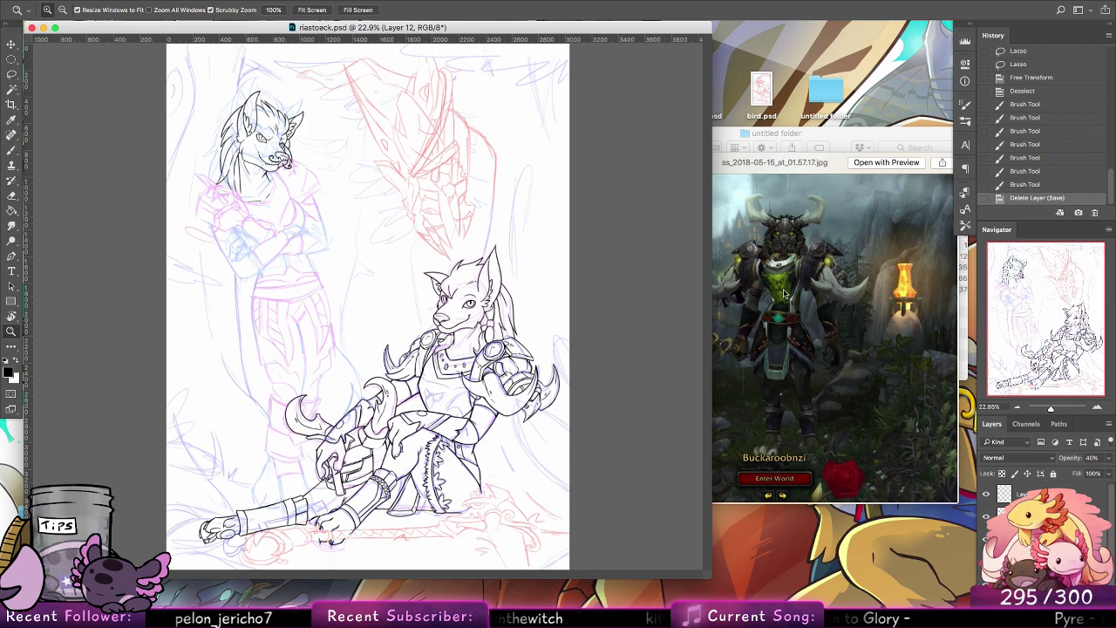
# Step: On Layer 13, ink the brow line and first ear of the animal-head emblem on the seated character's chest
pyautogui.moveTo(461, 410); pyautogui.dragTo(515, 401)
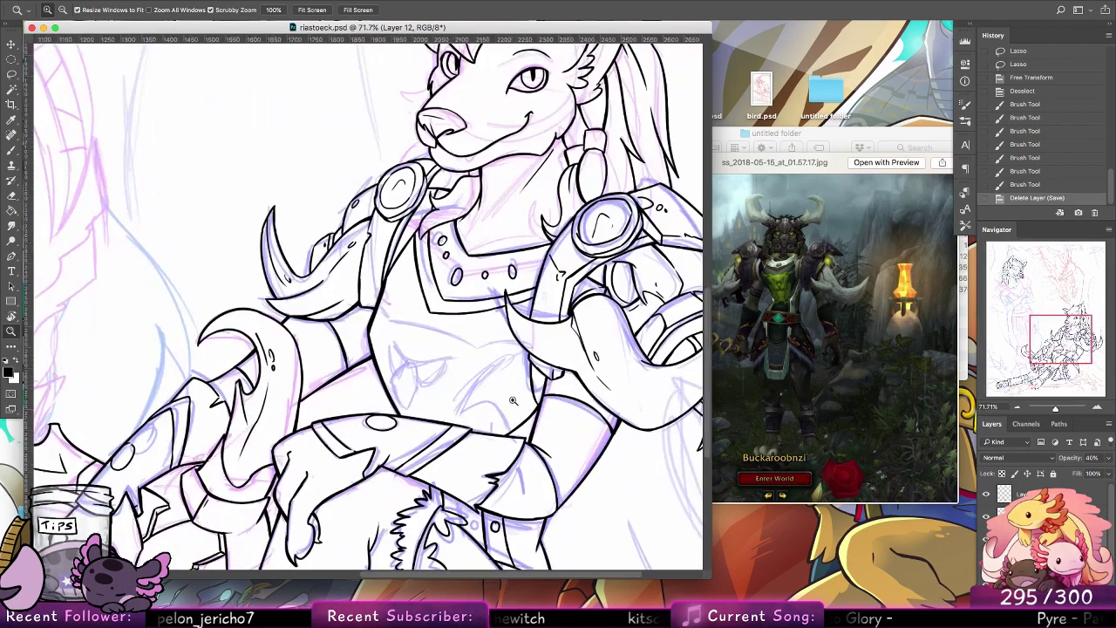
pyautogui.click(12, 149)
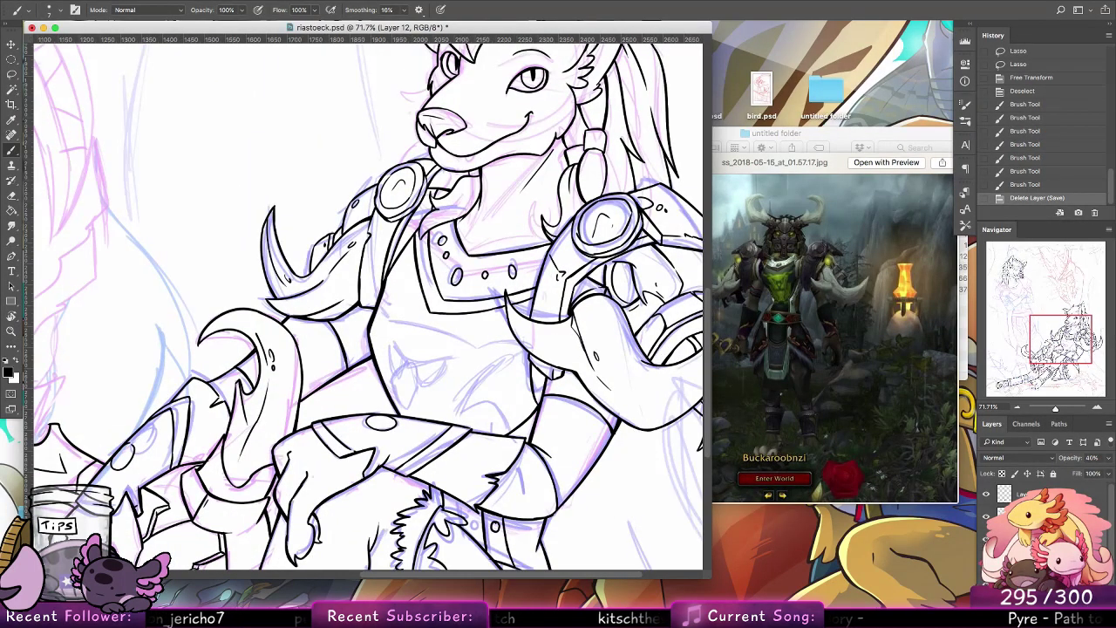
pyautogui.click(1038, 516)
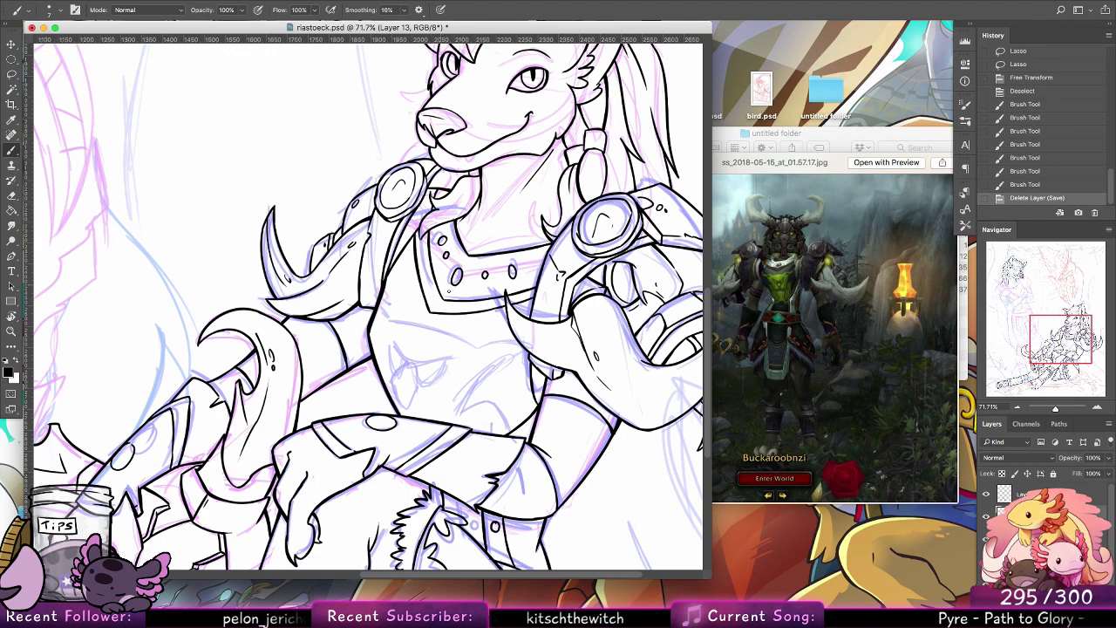
pyautogui.moveTo(455, 271); pyautogui.dragTo(457, 282)
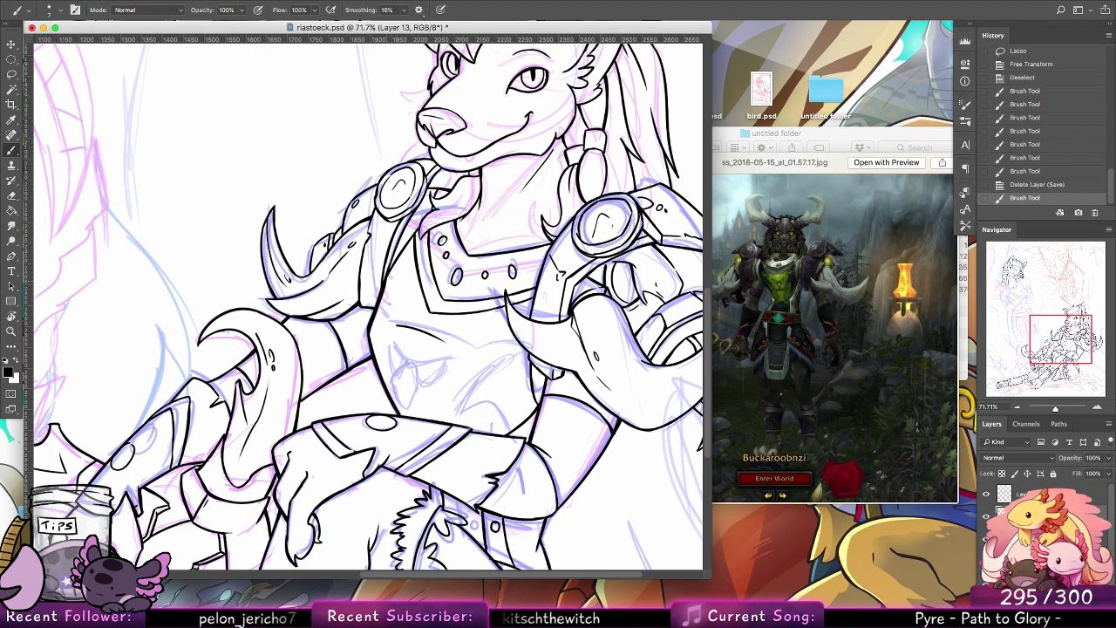
pyautogui.moveTo(383, 293)
pyautogui.mouseDown()
pyautogui.moveTo(396, 324)
pyautogui.moveTo(389, 305)
pyautogui.mouseUp()
pyautogui.moveTo(383, 293)
pyautogui.mouseDown()
pyautogui.moveTo(397, 323)
pyautogui.moveTo(394, 301)
pyautogui.moveTo(374, 352)
pyautogui.moveTo(499, 340)
pyautogui.moveTo(478, 342)
pyautogui.mouseUp()
pyautogui.press('super+z')
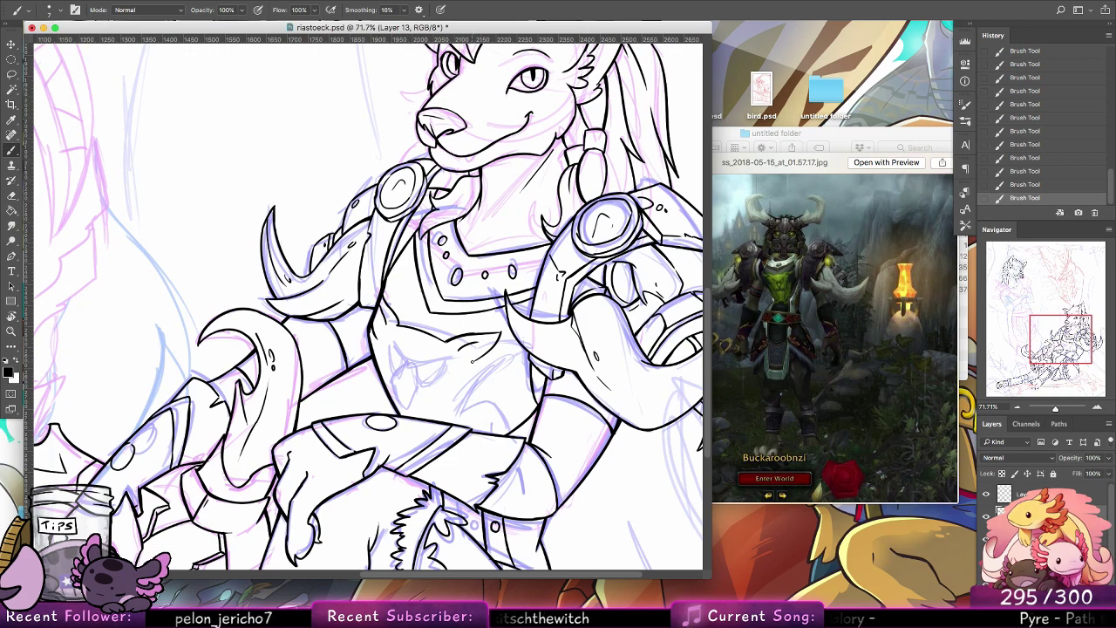
# Step: Ink the chest emblem's other ear and its cheek edge down to the jaw, redoing misplaced strokes
pyautogui.hotkey('ctrl', 'z')
pyautogui.hotkey('ctrl', 'z')
pyautogui.hotkey('ctrl', 'z')
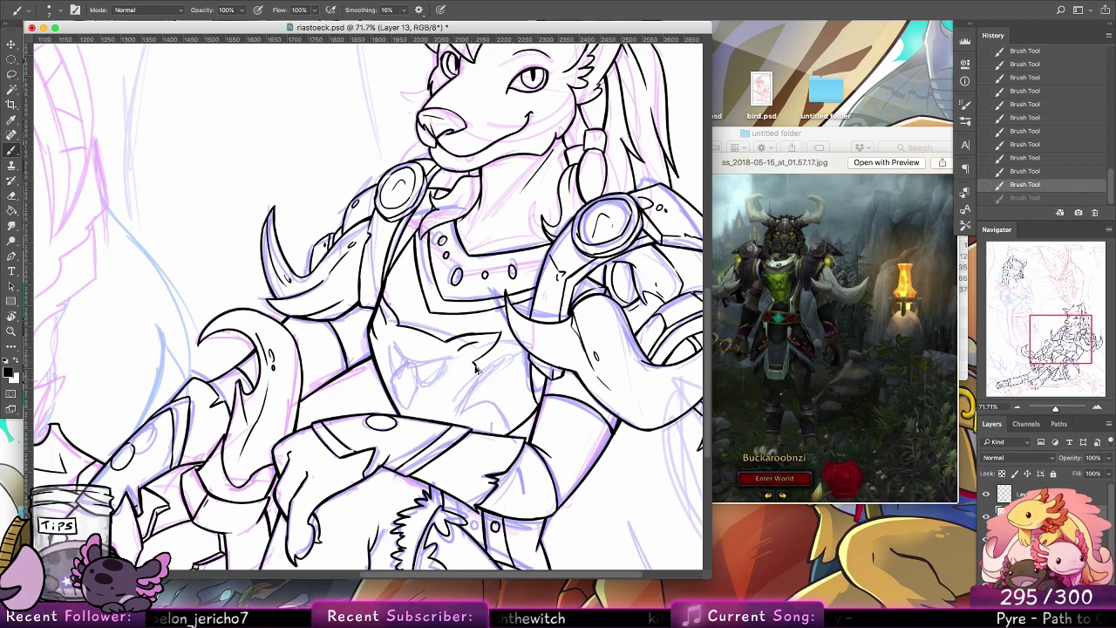
pyautogui.hotkey('ctrl', 'z')
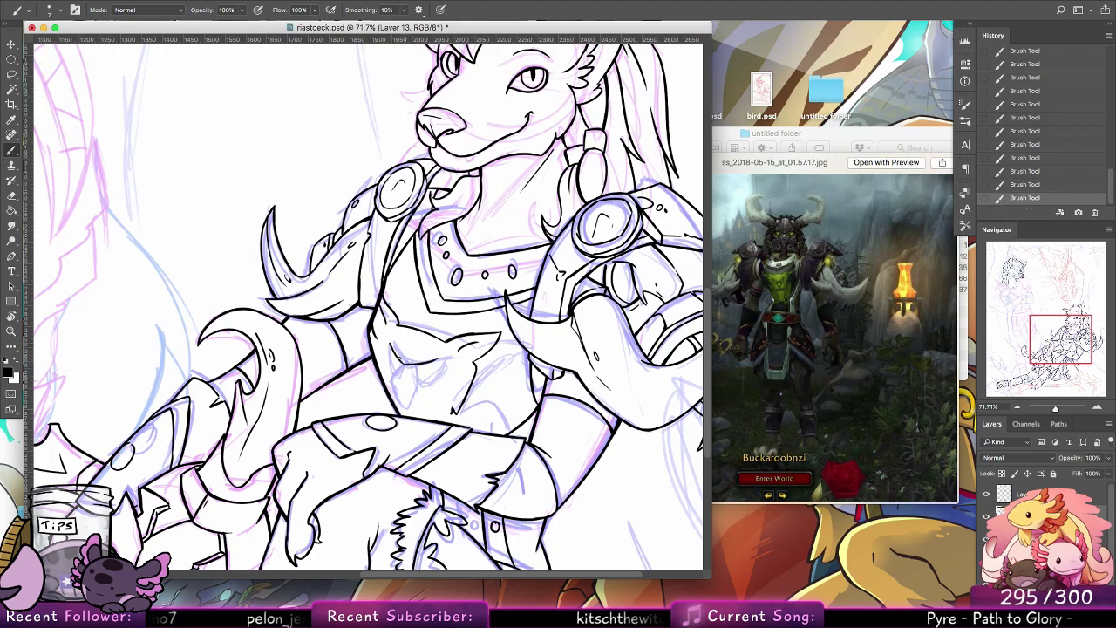
pyautogui.press('super+z')
pyautogui.press('super+z')
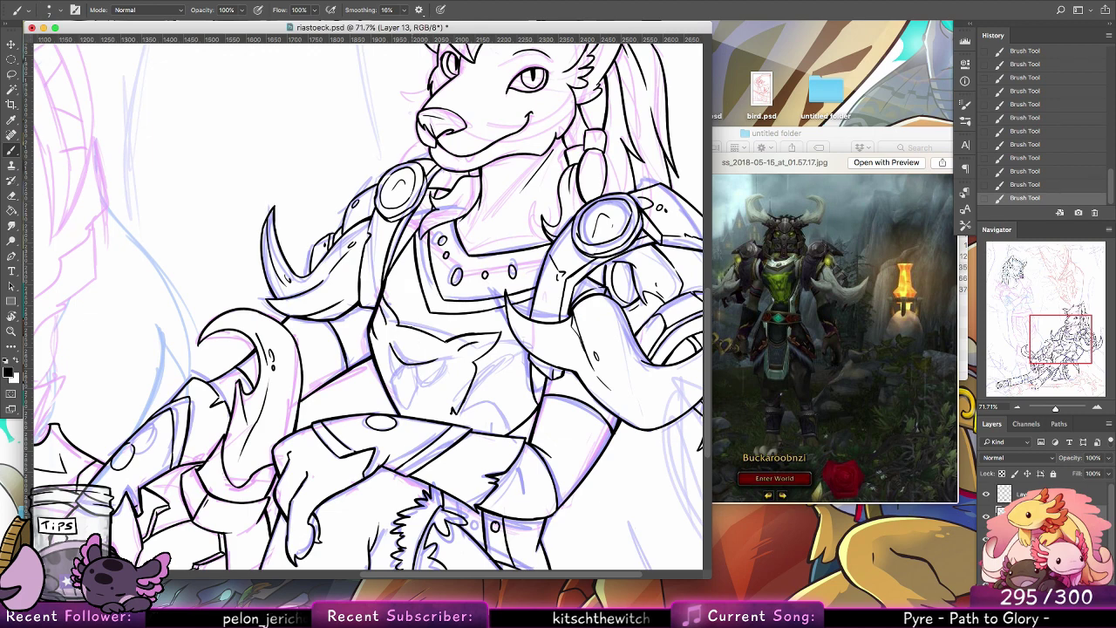
# Step: Ink the chest emblem's eye and muzzle details, and complete its lower edge above the forearm
pyautogui.moveTo(393, 351); pyautogui.dragTo(402, 375)
pyautogui.press('super+z')
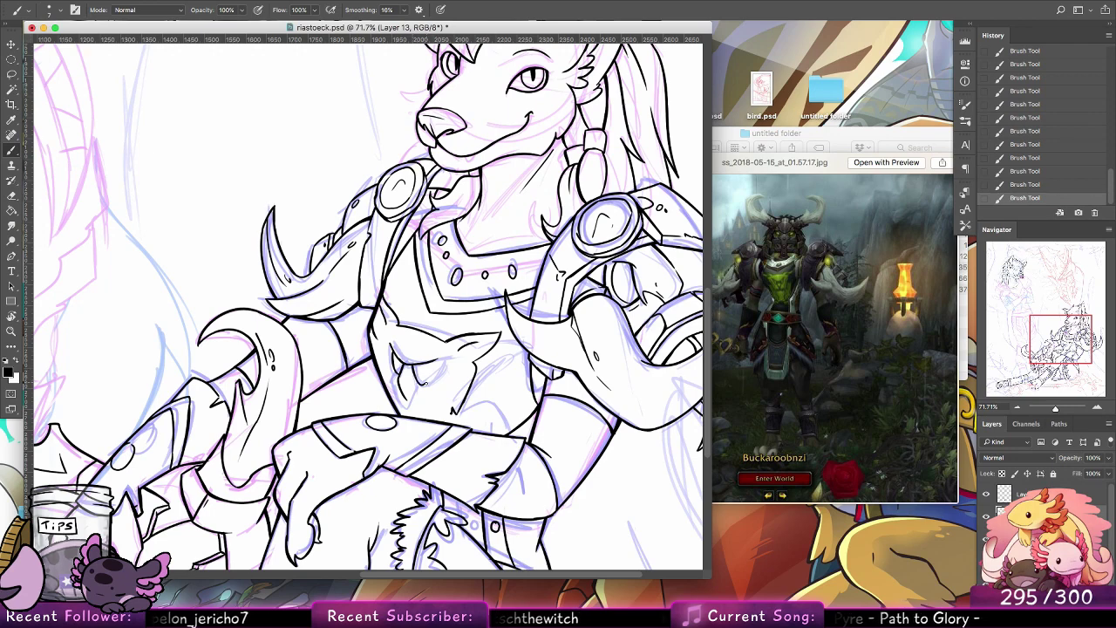
pyautogui.moveTo(434, 363); pyautogui.dragTo(425, 384)
pyautogui.press('super+z')
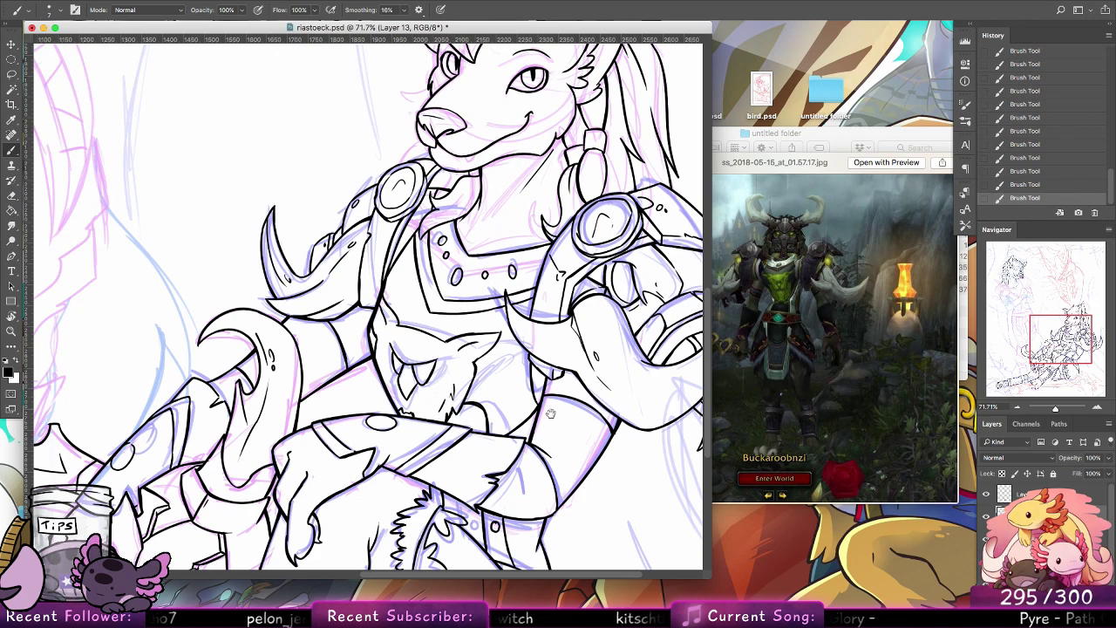
# Step: Check the full-page line art with the sketch hidden, save the document, and show the sketch again
pyautogui.moveTo(550, 413); pyautogui.dragTo(550, 335)
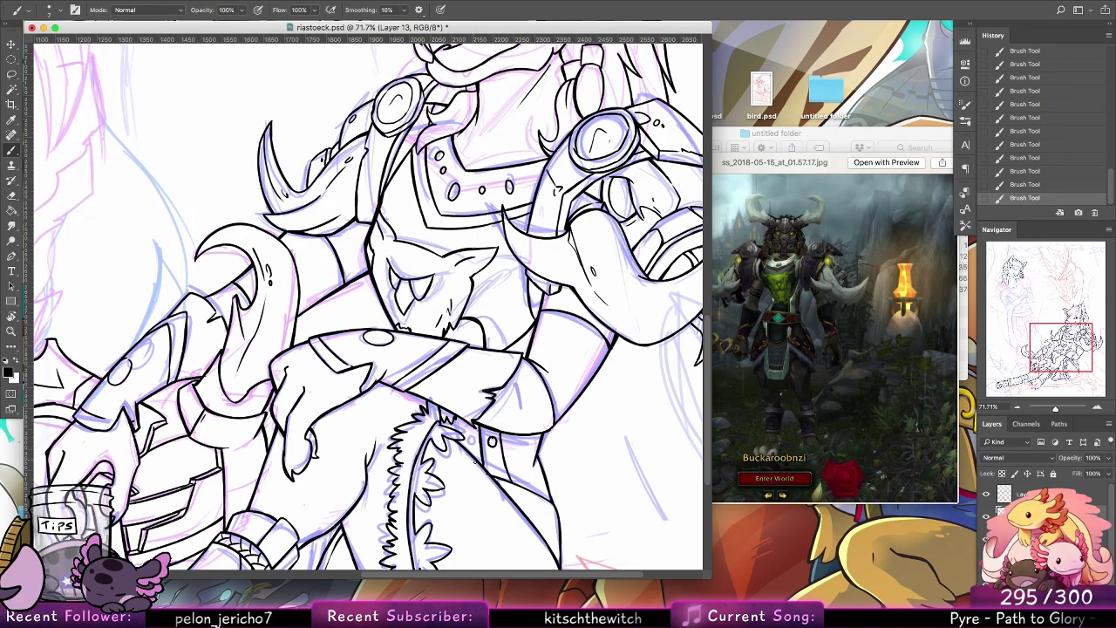
pyautogui.press('z')
pyautogui.keyDown('alt'); pyautogui.click(552, 384); pyautogui.keyUp('alt')
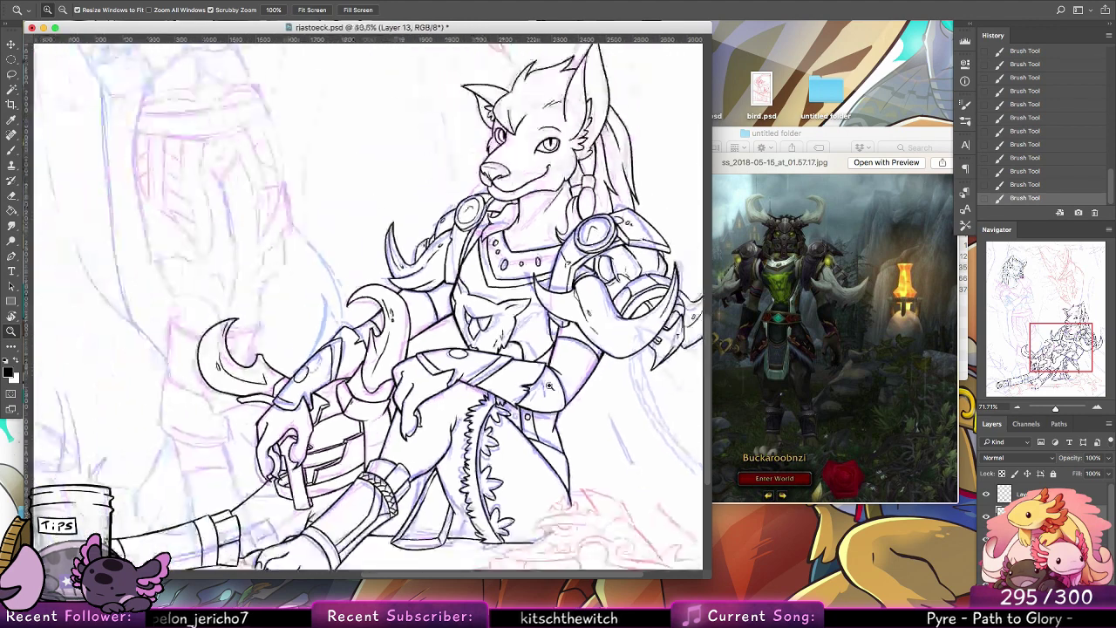
pyautogui.keyDown('alt'); pyautogui.click(551, 385); pyautogui.keyUp('alt')
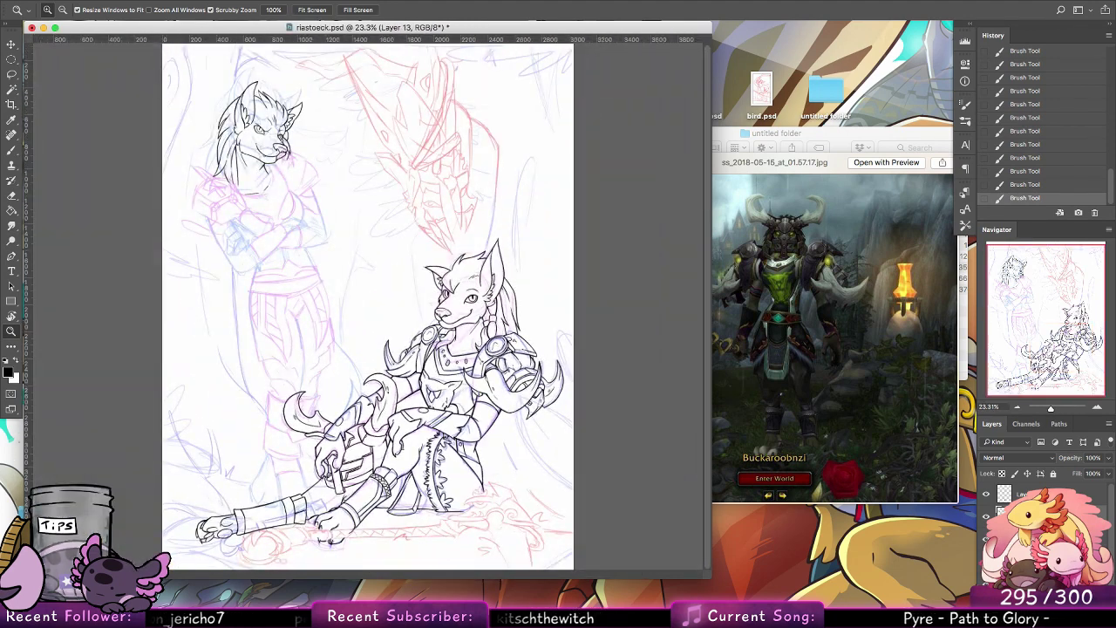
pyautogui.click(986, 537)
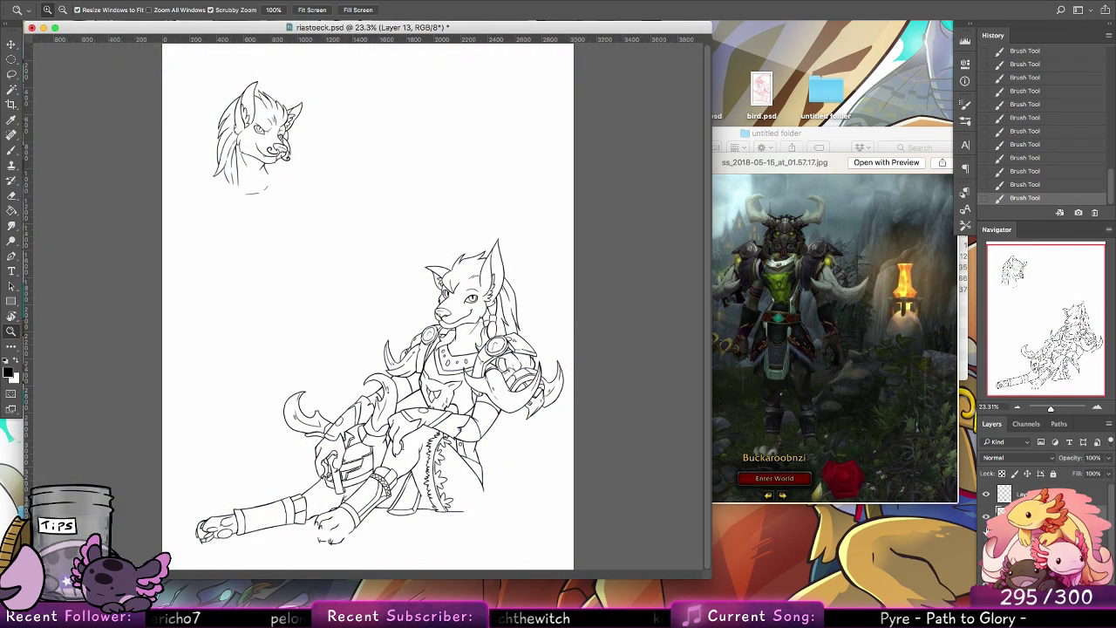
pyautogui.press('super+s')
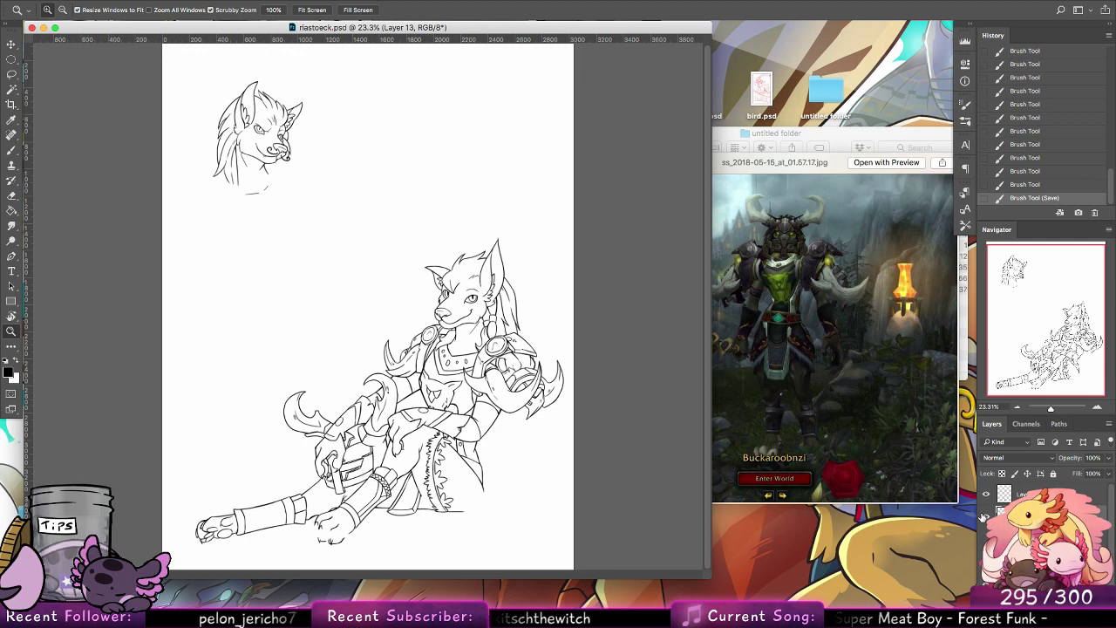
pyautogui.click(984, 535)
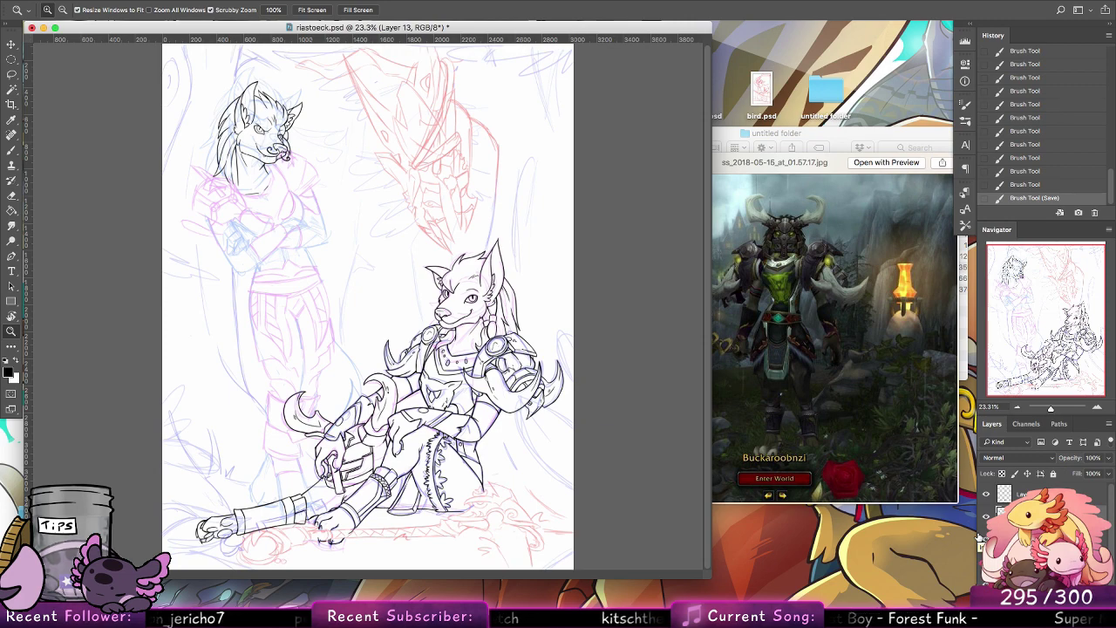
# Step: Switch to the reference preview and browse the character screenshots through to unknown copy.png
pyautogui.click(817, 306)
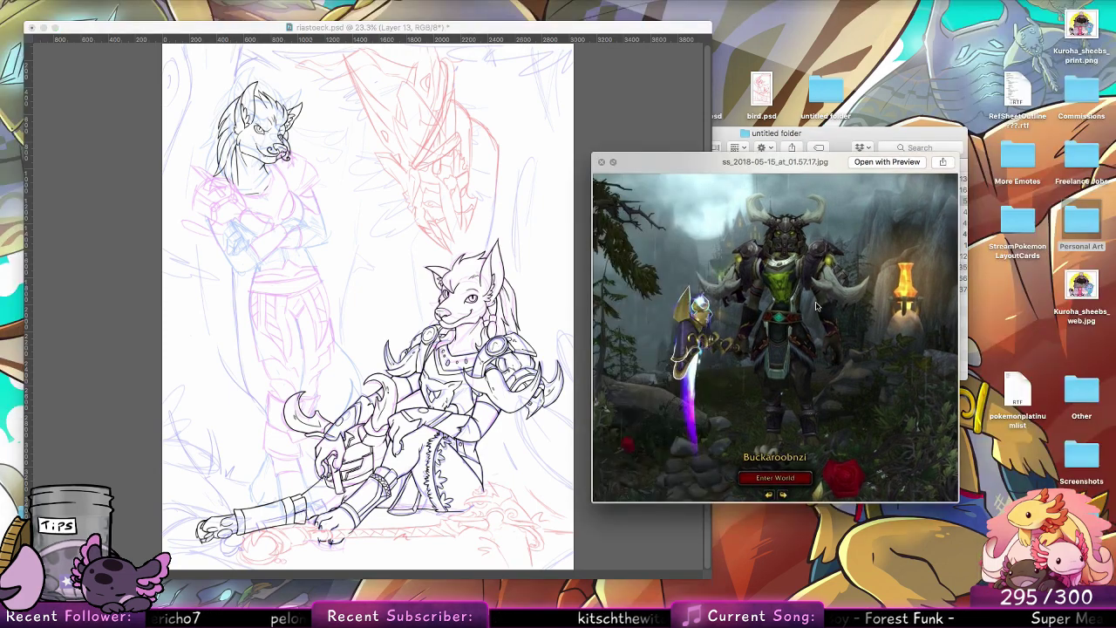
pyautogui.press('Down')
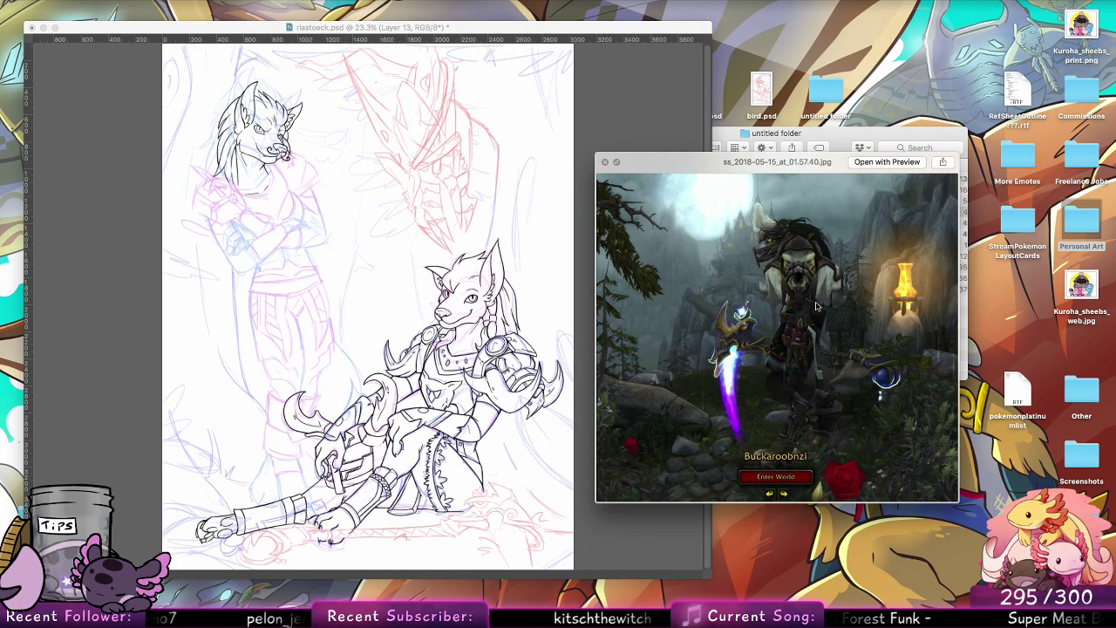
pyautogui.press('Down')
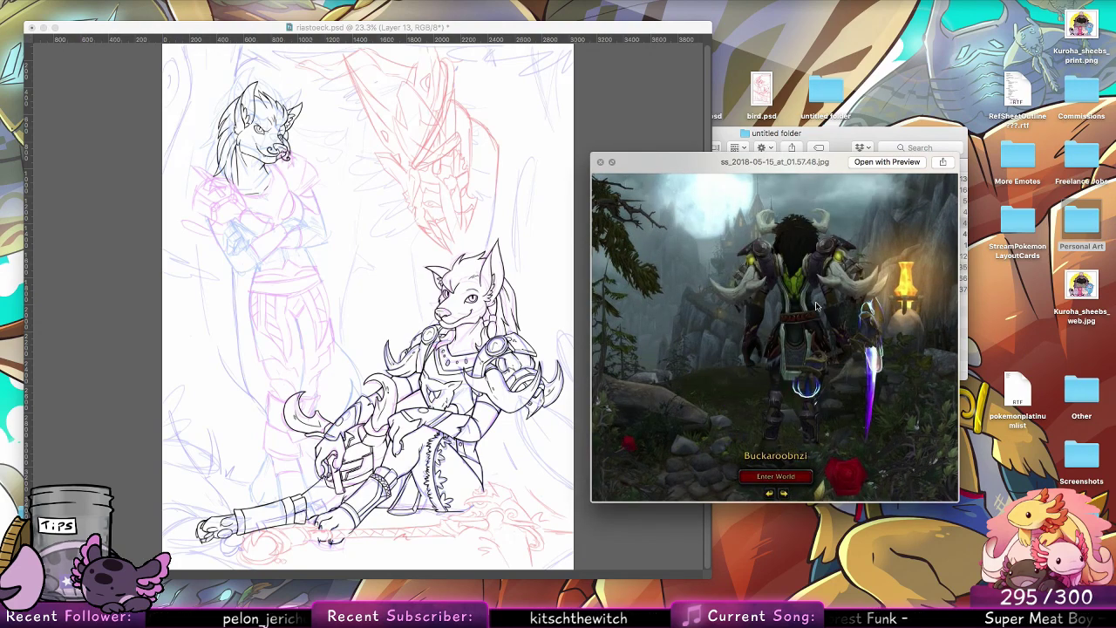
pyautogui.press('Down')
pyautogui.press('Down')
pyautogui.press('Down')
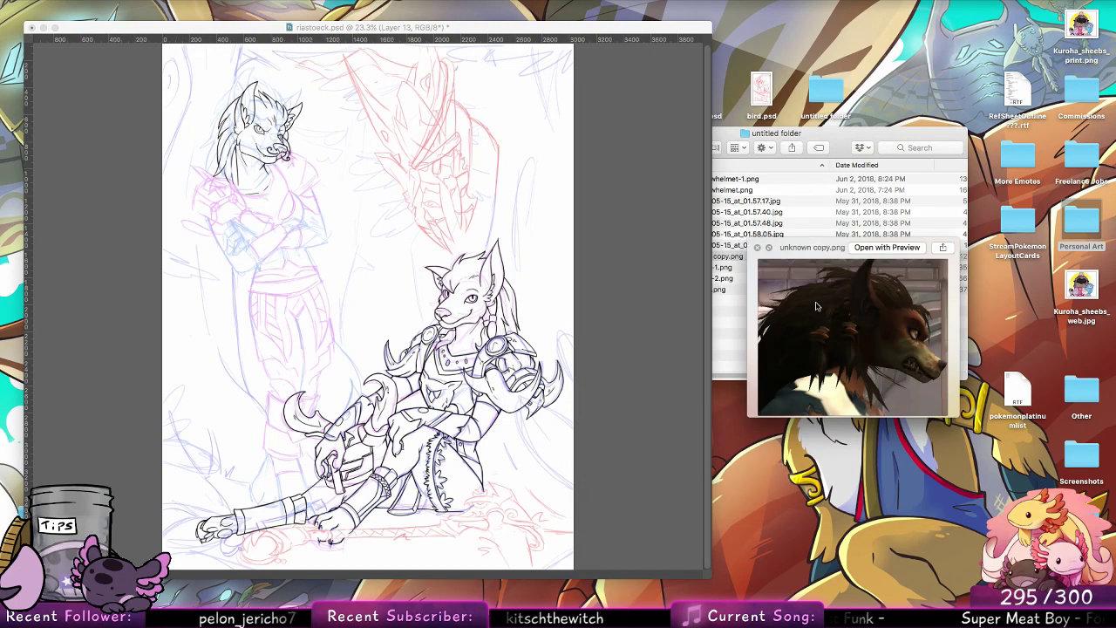
# Step: Browse the remaining character screenshots through to unknown.png, then return to riastoeck.psd
pyautogui.press('Down')
pyautogui.press('Down')
pyautogui.press('Down')
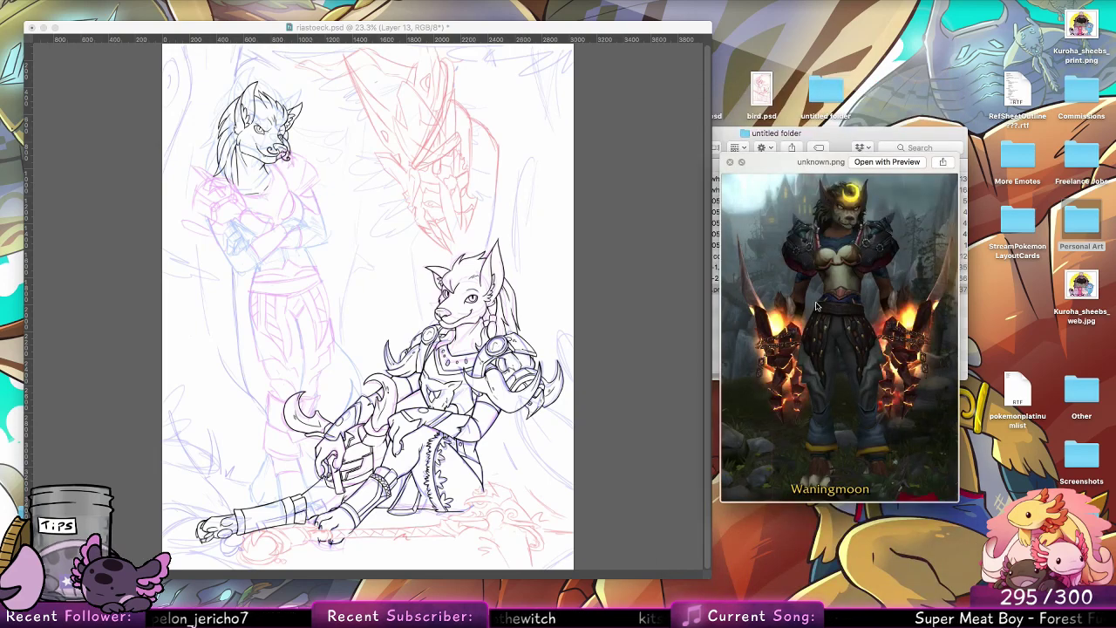
pyautogui.click(52, 325)
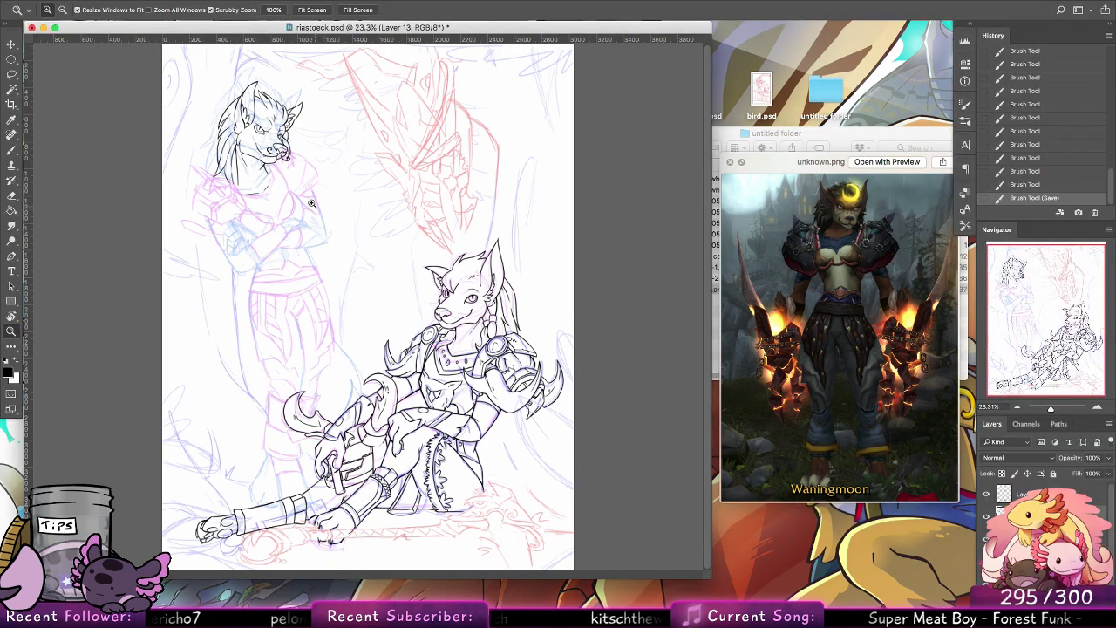
# Step: Flip the canvas horizontally to work on the standing character from the mirrored side
pyautogui.moveTo(302, 163); pyautogui.dragTo(348, 181)
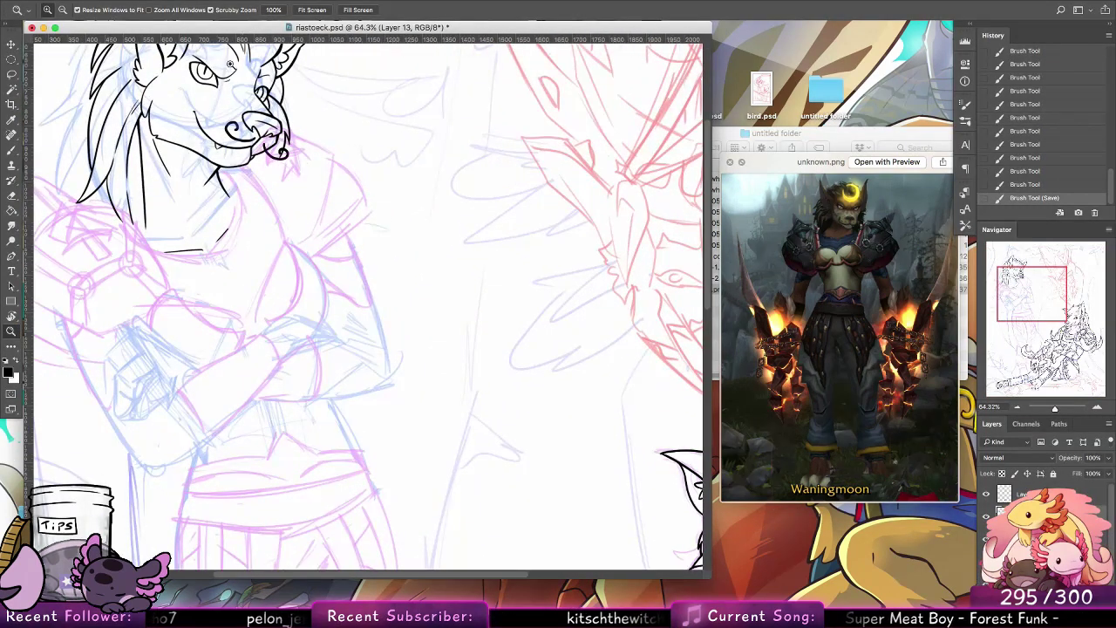
pyautogui.click(160, 1)
pyautogui.moveTo(254, 109)
pyautogui.click(311, 157)
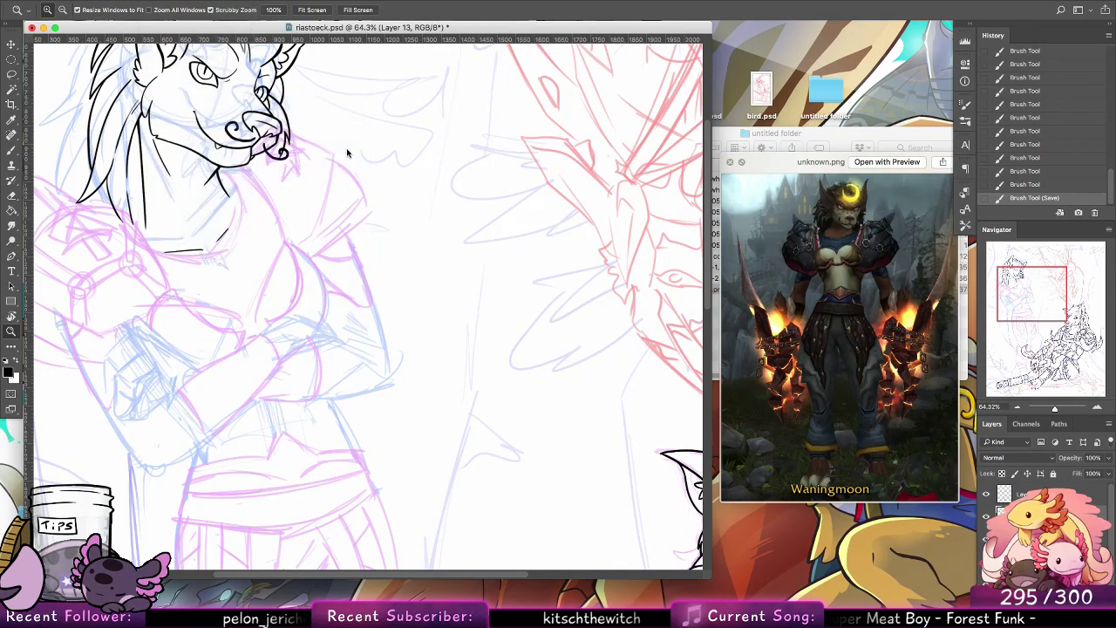
pyautogui.click(12, 149)
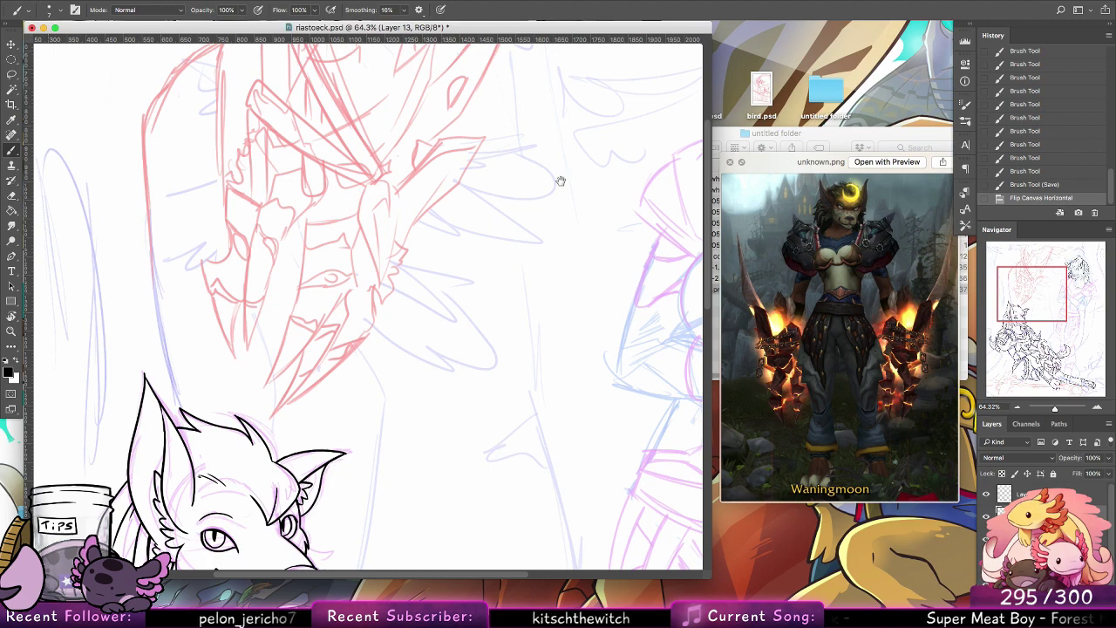
# Step: Ink the curved neckline edge of the standing character's breastplate on the side below the muzzle
pyautogui.moveTo(667, 154); pyautogui.dragTo(299, 278)
pyautogui.press('z')
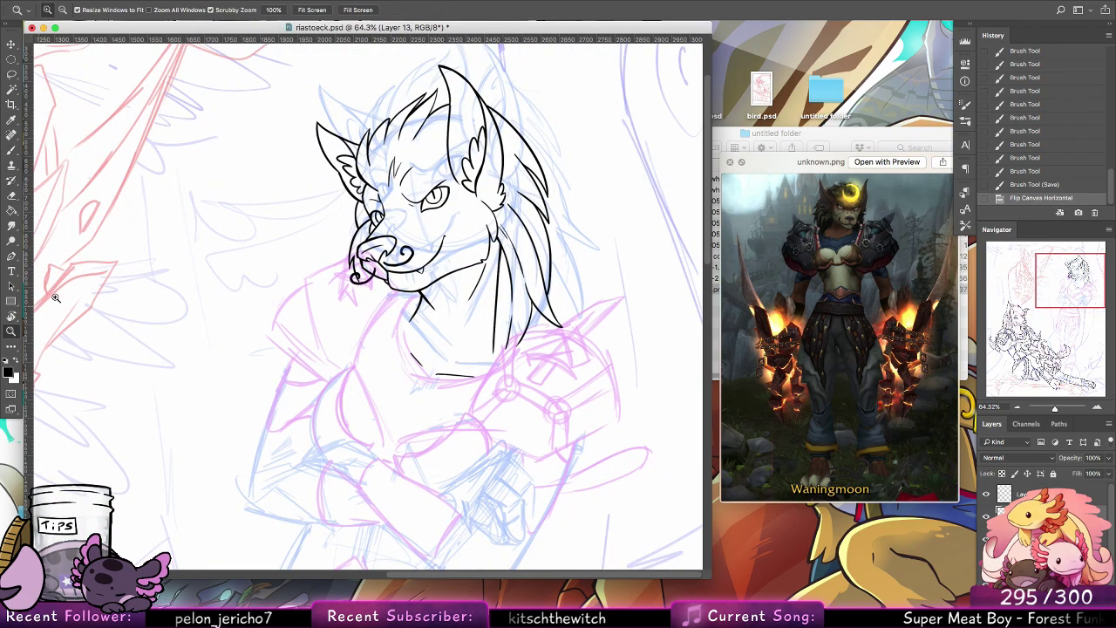
pyautogui.moveTo(530, 375); pyautogui.dragTo(516, 334)
pyautogui.click(12, 148)
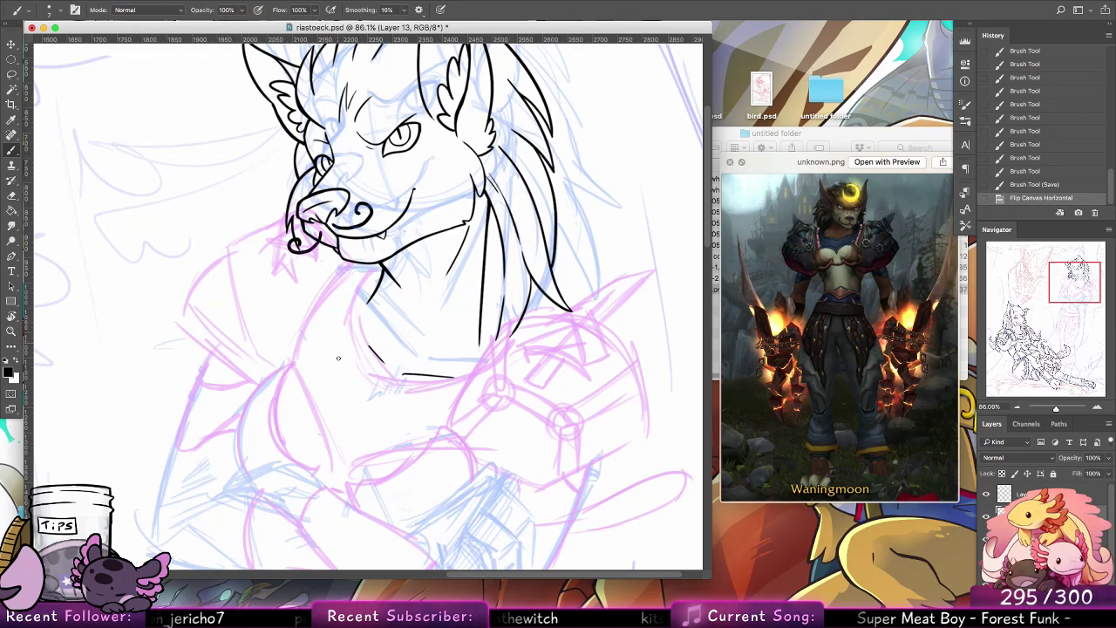
pyautogui.moveTo(290, 371); pyautogui.dragTo(329, 464)
pyautogui.press('super+z')
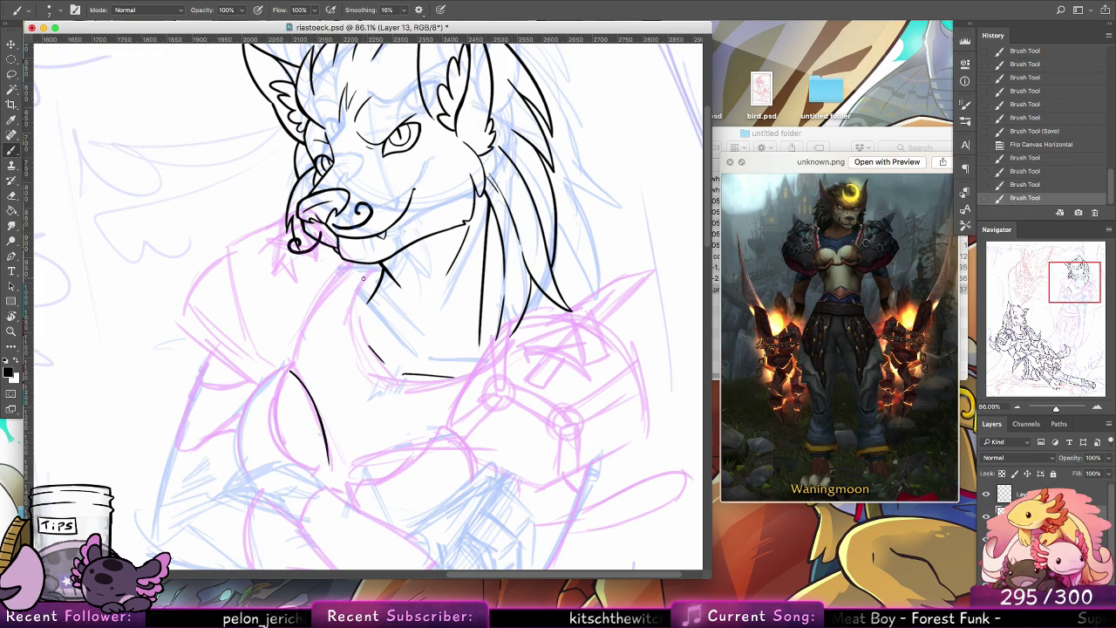
# Step: Ink the jagged fur edge around the standing character's neck and the smooth collar line following it
pyautogui.moveTo(357, 304); pyautogui.dragTo(362, 344)
pyautogui.moveTo(371, 360)
pyautogui.mouseDown()
pyautogui.moveTo(417, 392)
pyautogui.moveTo(406, 387)
pyautogui.moveTo(445, 385)
pyautogui.moveTo(433, 385)
pyautogui.moveTo(437, 398)
pyautogui.moveTo(434, 386)
pyautogui.moveTo(466, 388)
pyautogui.mouseUp()
pyautogui.press('super+z')
pyautogui.moveTo(383, 379); pyautogui.dragTo(391, 387)
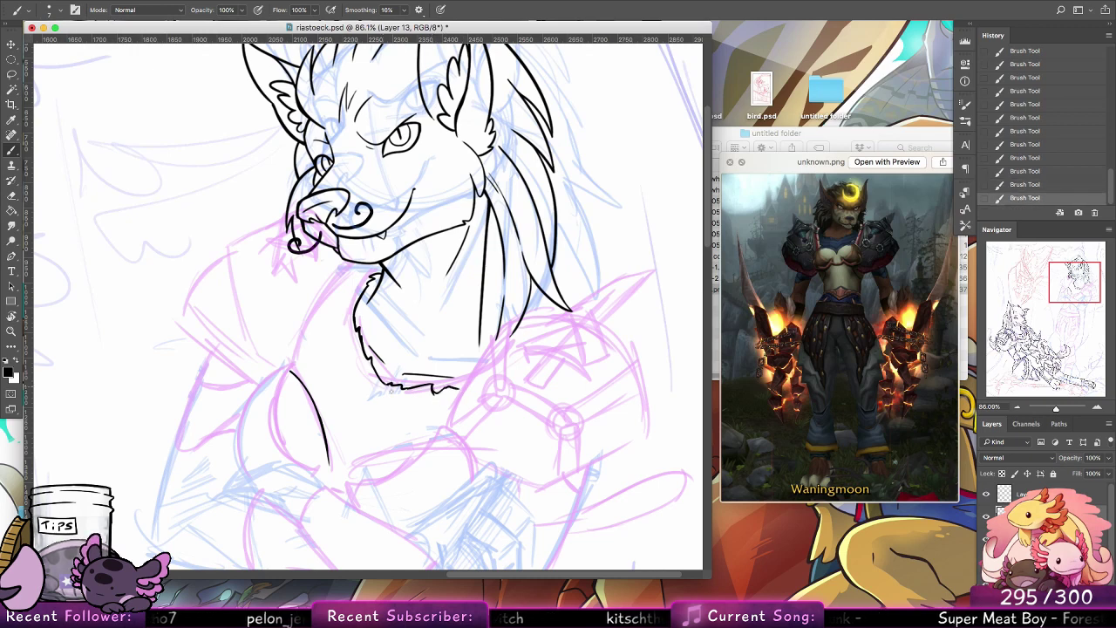
pyautogui.moveTo(360, 290)
pyautogui.mouseDown()
pyautogui.moveTo(357, 364)
pyautogui.moveTo(376, 393)
pyautogui.moveTo(363, 370)
pyautogui.moveTo(415, 400)
pyautogui.moveTo(390, 389)
pyautogui.mouseUp()
pyautogui.press('super+z')
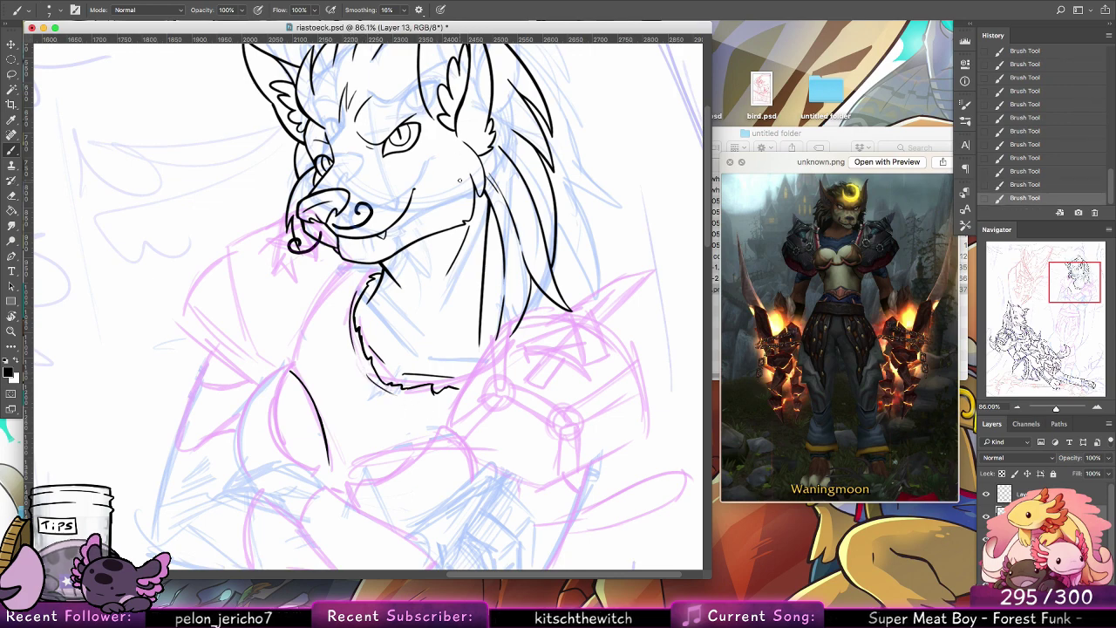
# Step: Complete the breastplate's V-shaped neckline across the chest and add a short crease rising from its point
pyautogui.scroll(-3, 485, 333)
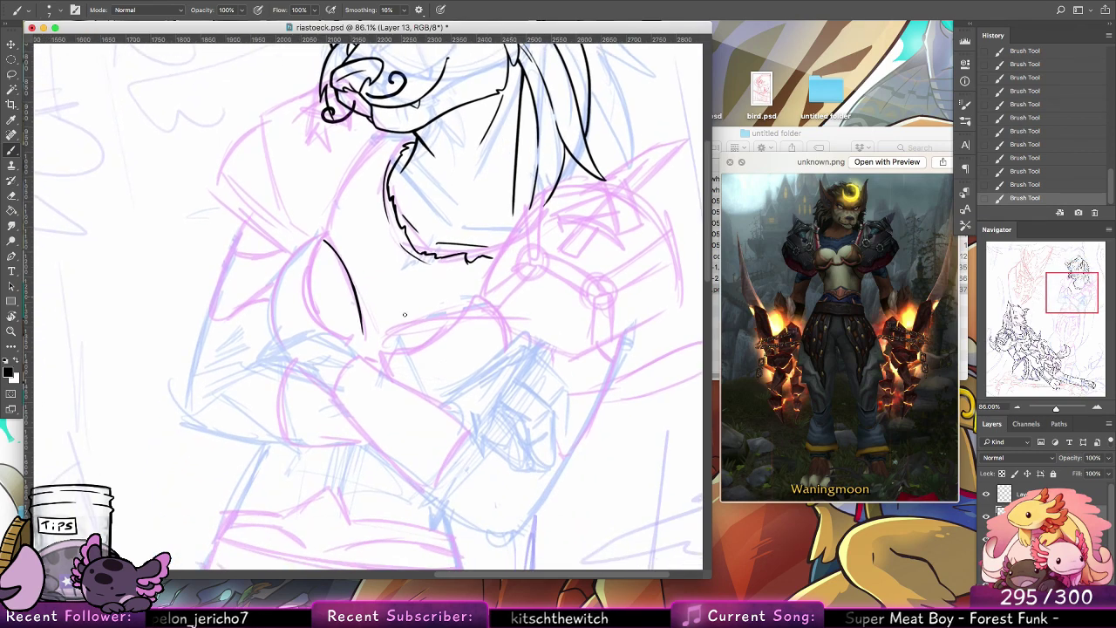
pyautogui.moveTo(363, 332); pyautogui.dragTo(473, 307)
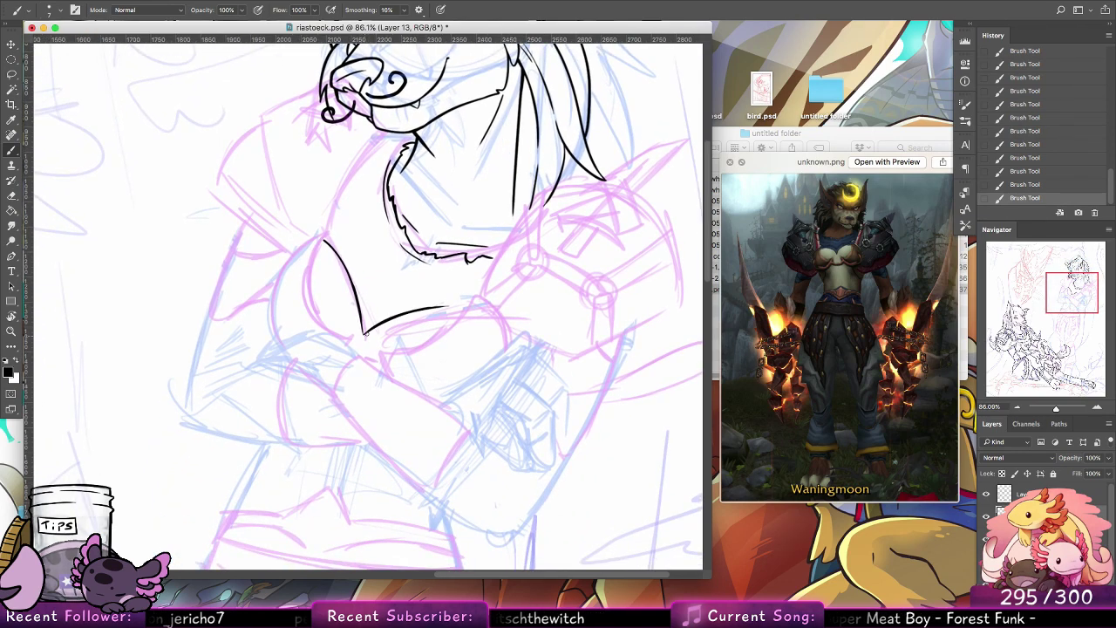
pyautogui.moveTo(365, 331); pyautogui.dragTo(471, 306)
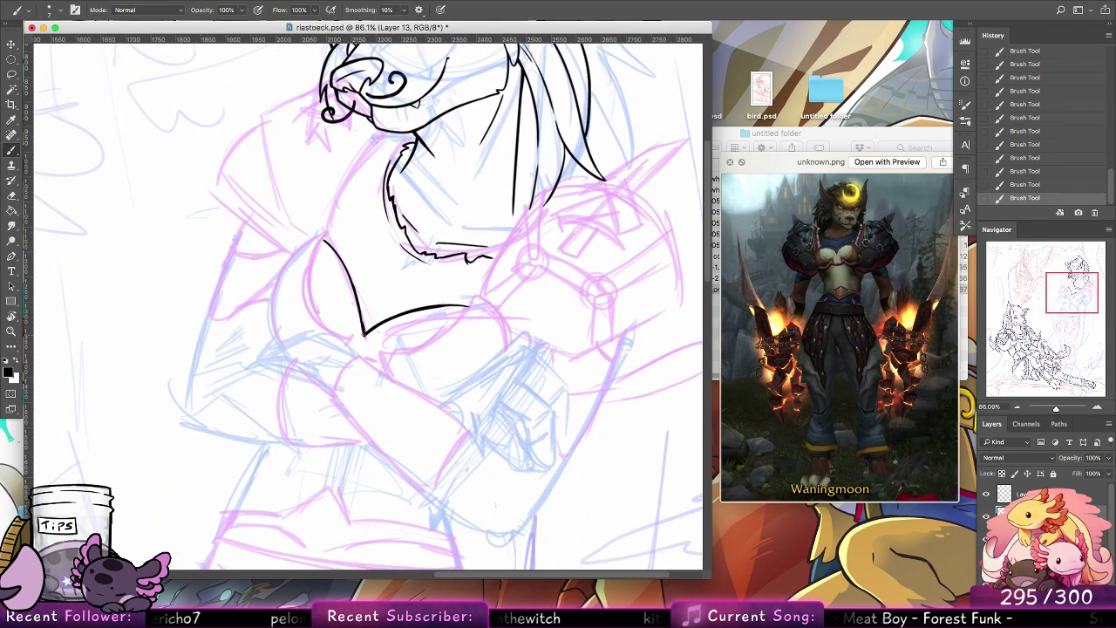
pyautogui.moveTo(364, 334)
pyautogui.mouseDown()
pyautogui.moveTo(357, 299)
pyautogui.moveTo(360, 311)
pyautogui.moveTo(390, 273)
pyautogui.mouseUp()
pyautogui.press('super+z')
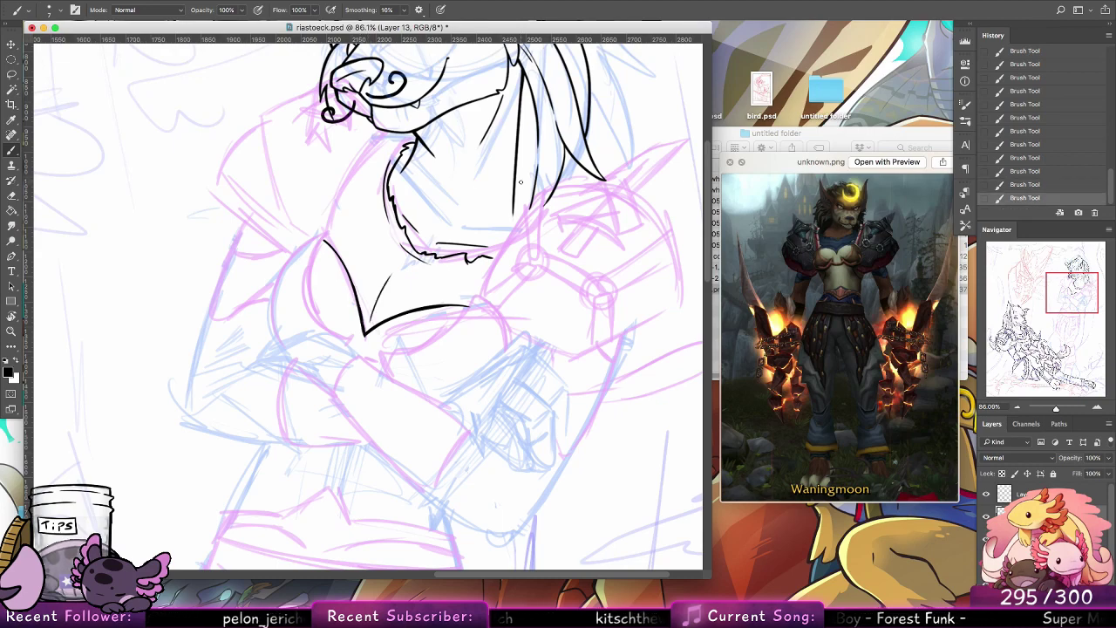
# Step: Ink the curved trim below the breastplate's neckline and its pointed outer edge near the armpit
pyautogui.hscroll(-3, 521, 181)
pyautogui.scroll(-2, 520, 182)
pyautogui.moveTo(429, 312)
pyautogui.mouseDown()
pyautogui.moveTo(530, 269)
pyautogui.moveTo(535, 255)
pyautogui.moveTo(517, 272)
pyautogui.moveTo(524, 263)
pyautogui.moveTo(495, 269)
pyautogui.moveTo(559, 299)
pyautogui.mouseUp()
pyautogui.press('super+z')
pyautogui.press('super+z')
pyautogui.moveTo(527, 255); pyautogui.dragTo(569, 307)
pyautogui.press('super+z')
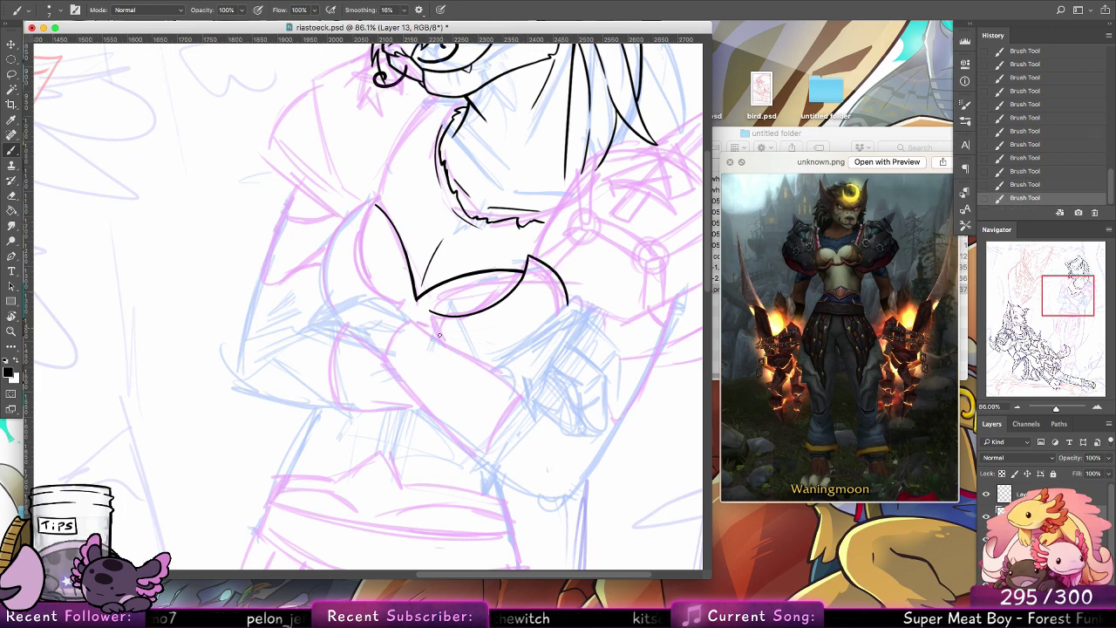
# Step: Ink the breastplate cup's inner edges and the small crescent detail above the crossed forearm
pyautogui.moveTo(428, 311); pyautogui.dragTo(434, 339)
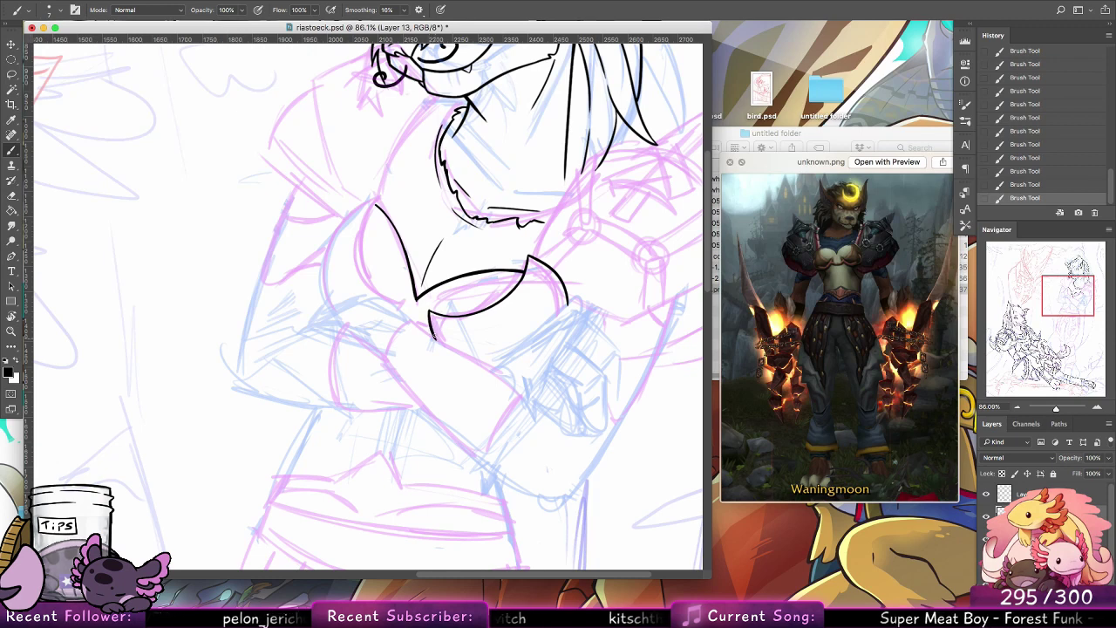
pyautogui.moveTo(429, 311)
pyautogui.mouseDown()
pyautogui.moveTo(458, 347)
pyautogui.moveTo(493, 359)
pyautogui.moveTo(521, 312)
pyautogui.moveTo(530, 337)
pyautogui.moveTo(513, 333)
pyautogui.mouseUp()
pyautogui.press('alt+super+z')
pyautogui.press('alt+super+z')
pyautogui.press('super+z')
pyautogui.press('super+z')
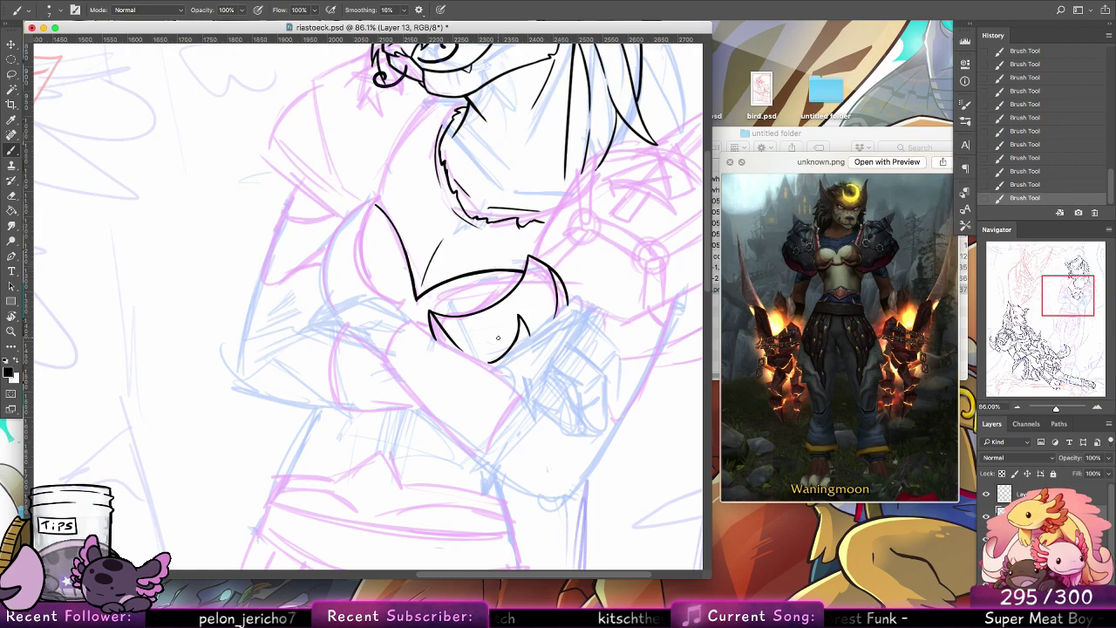
# Step: Ink the faceted spike on the standing character's shoulder armor, redoing misplaced strokes
pyautogui.moveTo(588, 245); pyautogui.dragTo(442, 329)
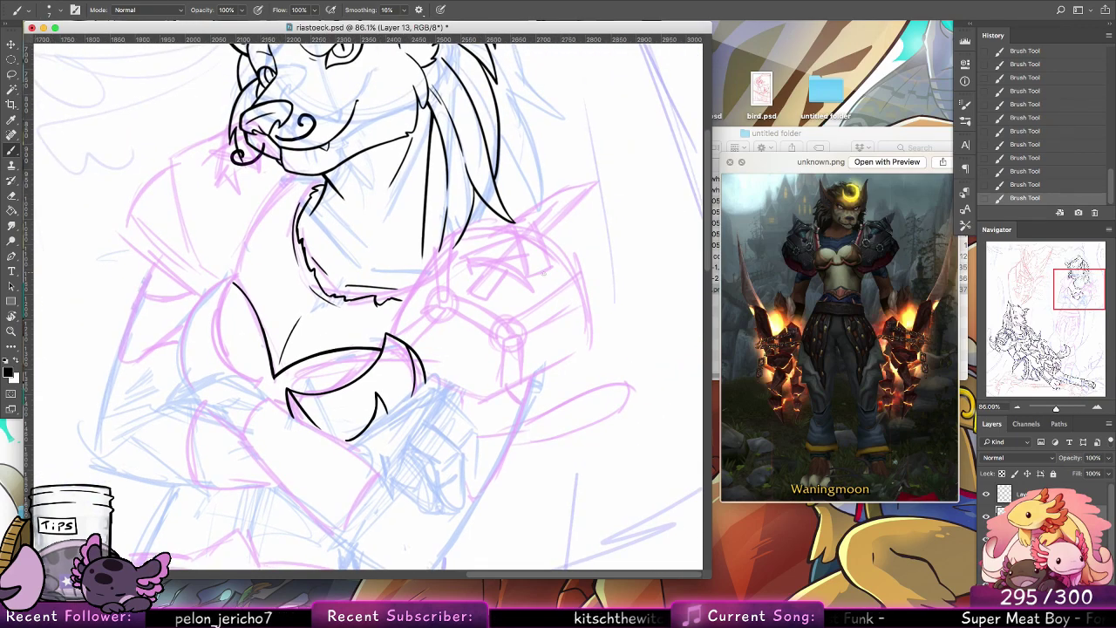
pyautogui.moveTo(353, 402); pyautogui.dragTo(514, 343)
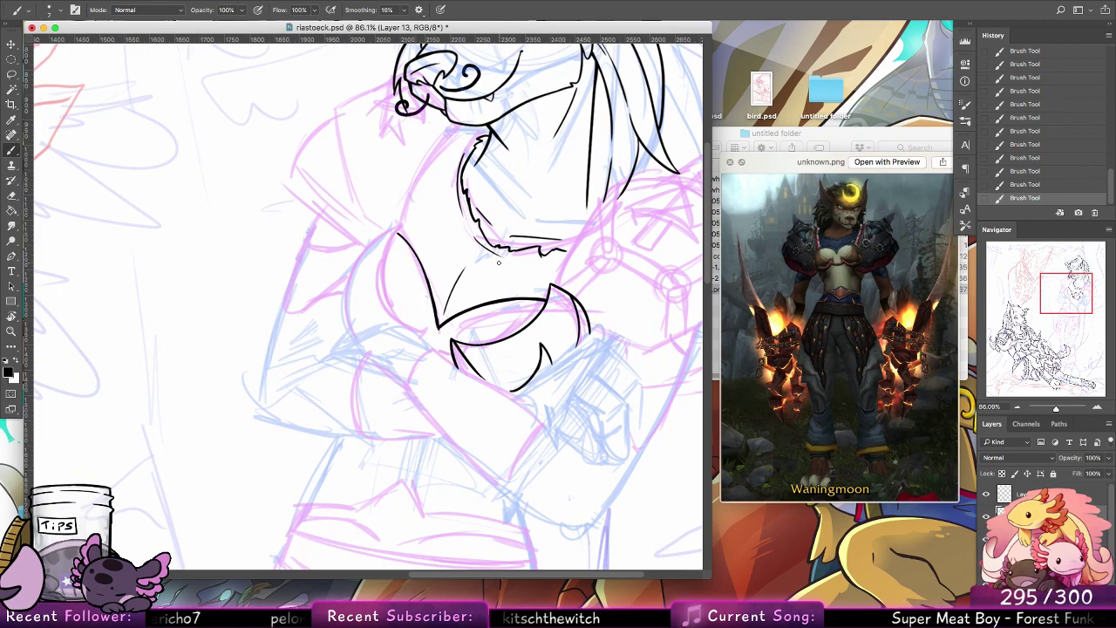
pyautogui.moveTo(525, 358); pyautogui.dragTo(404, 483)
pyautogui.moveTo(579, 419); pyautogui.dragTo(536, 373)
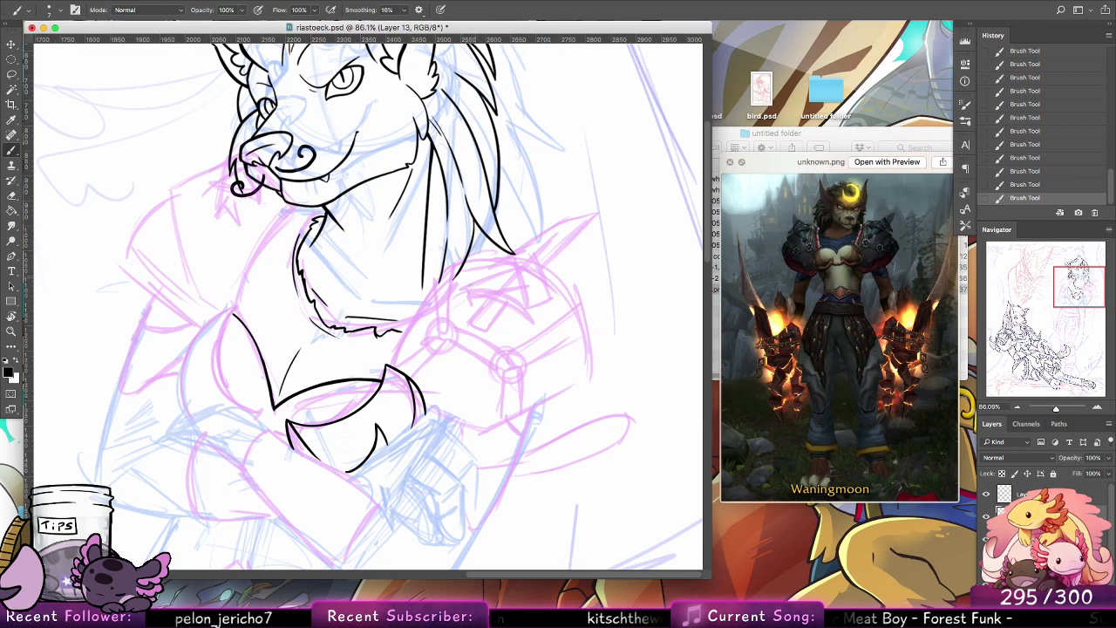
pyautogui.moveTo(484, 301)
pyautogui.mouseDown()
pyautogui.moveTo(474, 323)
pyautogui.moveTo(496, 281)
pyautogui.moveTo(486, 296)
pyautogui.moveTo(496, 282)
pyautogui.moveTo(515, 293)
pyautogui.moveTo(473, 328)
pyautogui.moveTo(485, 318)
pyautogui.mouseUp()
pyautogui.press('alt+super+z')
pyautogui.press('alt+super+z')
pyautogui.press('alt+super+z')
pyautogui.press('super+z')
pyautogui.press('super+z')
pyautogui.moveTo(480, 322); pyautogui.dragTo(479, 323)
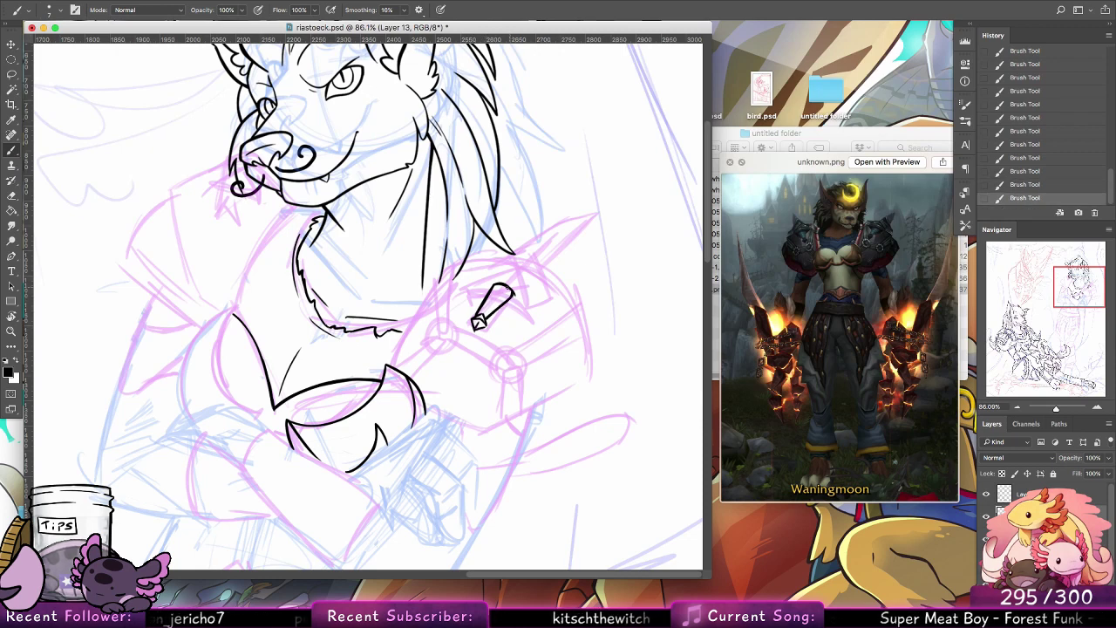
# Step: Ink the angular base around the shoulder spike and the bands along its shaft
pyautogui.press('super+z')
pyautogui.moveTo(495, 288)
pyautogui.mouseDown()
pyautogui.moveTo(507, 302)
pyautogui.moveTo(482, 315)
pyautogui.moveTo(476, 284)
pyautogui.moveTo(505, 280)
pyautogui.moveTo(476, 295)
pyautogui.moveTo(504, 277)
pyautogui.moveTo(528, 302)
pyautogui.moveTo(490, 279)
pyautogui.moveTo(482, 292)
pyautogui.moveTo(499, 275)
pyautogui.moveTo(534, 302)
pyautogui.mouseUp()
pyautogui.press('super+z')
pyautogui.press('super+z')
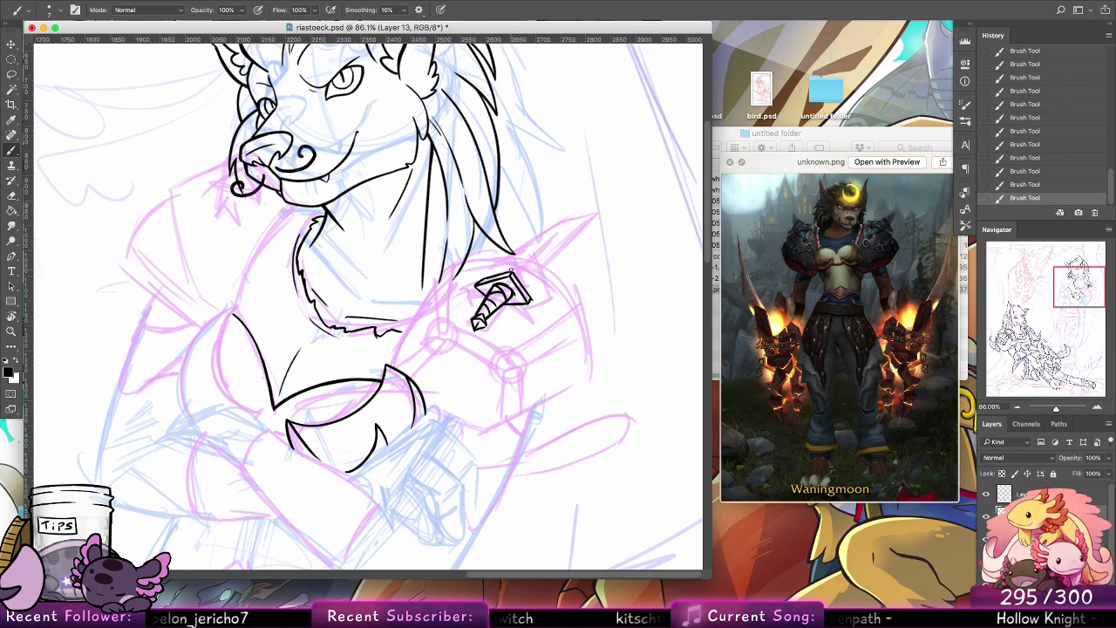
# Step: Ink the short edge strokes between the spike's base and the hair tip, redoing misplaced lines
pyautogui.hotkey('ctrl', 'z')
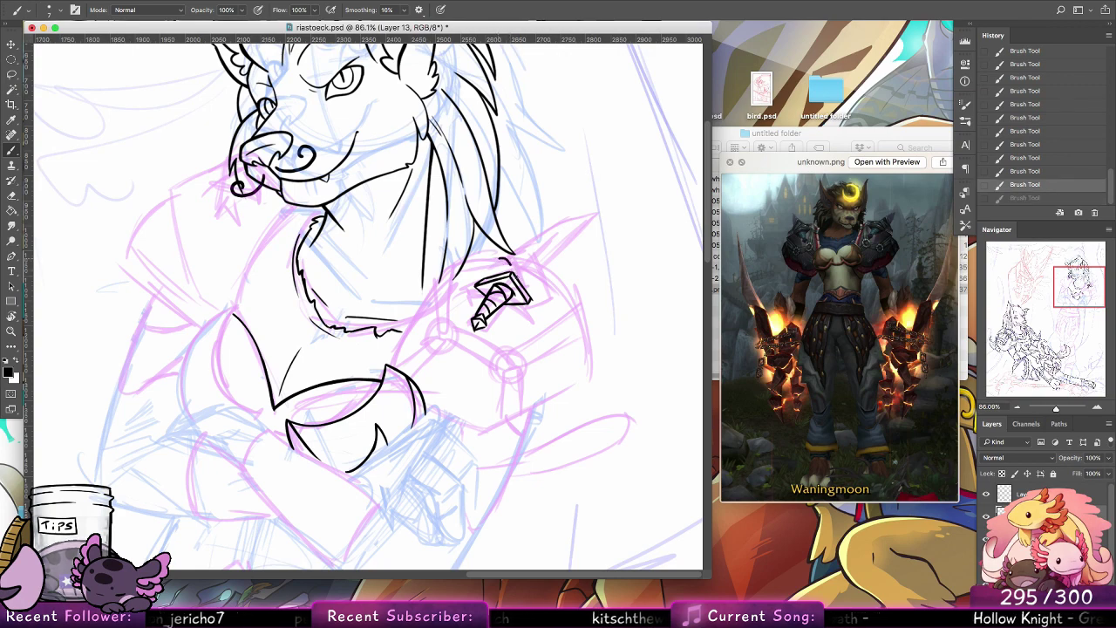
pyautogui.hotkey('ctrl', 'z')
pyautogui.hotkey('ctrl', 'z')
pyautogui.hotkey('ctrl', 'z')
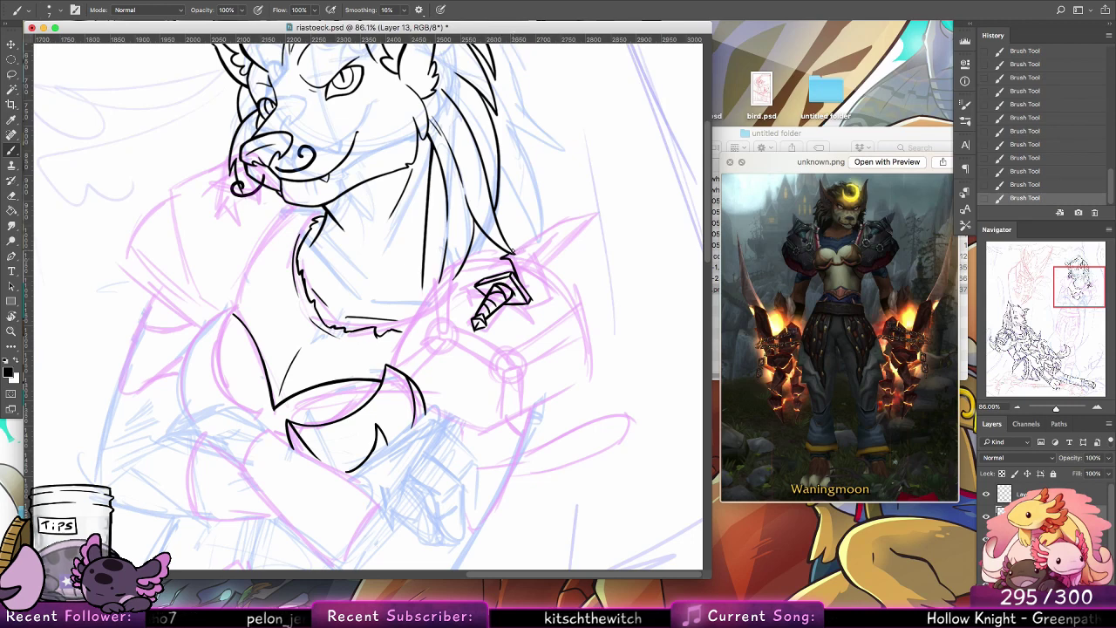
pyautogui.moveTo(513, 253)
pyautogui.mouseDown()
pyautogui.moveTo(512, 263)
pyautogui.moveTo(524, 250)
pyautogui.mouseUp()
pyautogui.hotkey('ctrl', 'z')
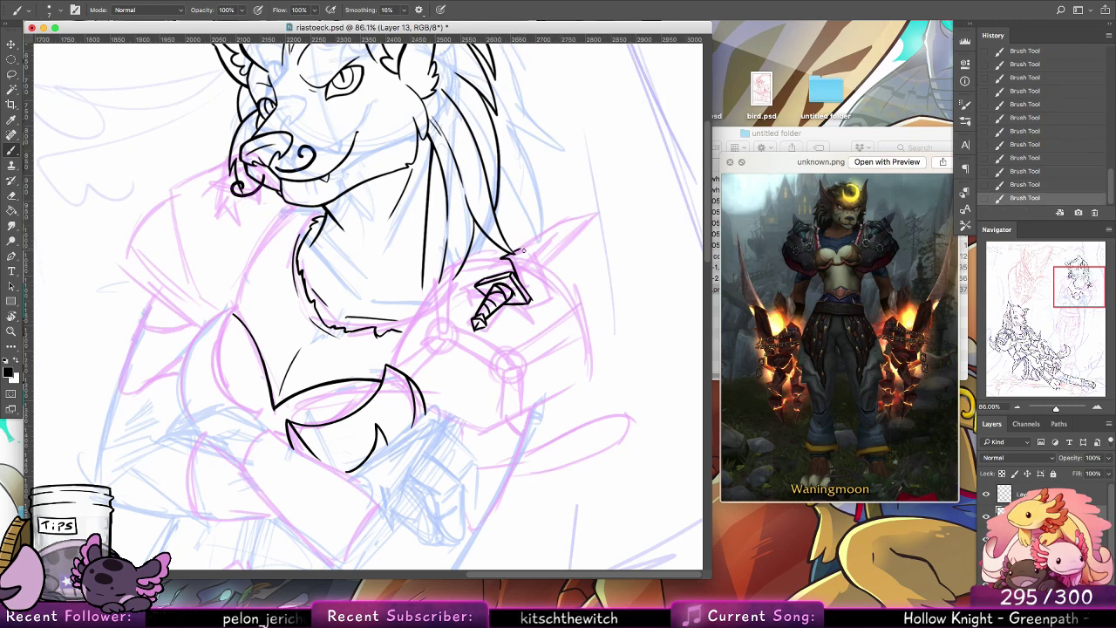
# Step: Compare the shoulder armor in unknown-2.png and unknown.png, then return to the drawing
pyautogui.click(914, 263)
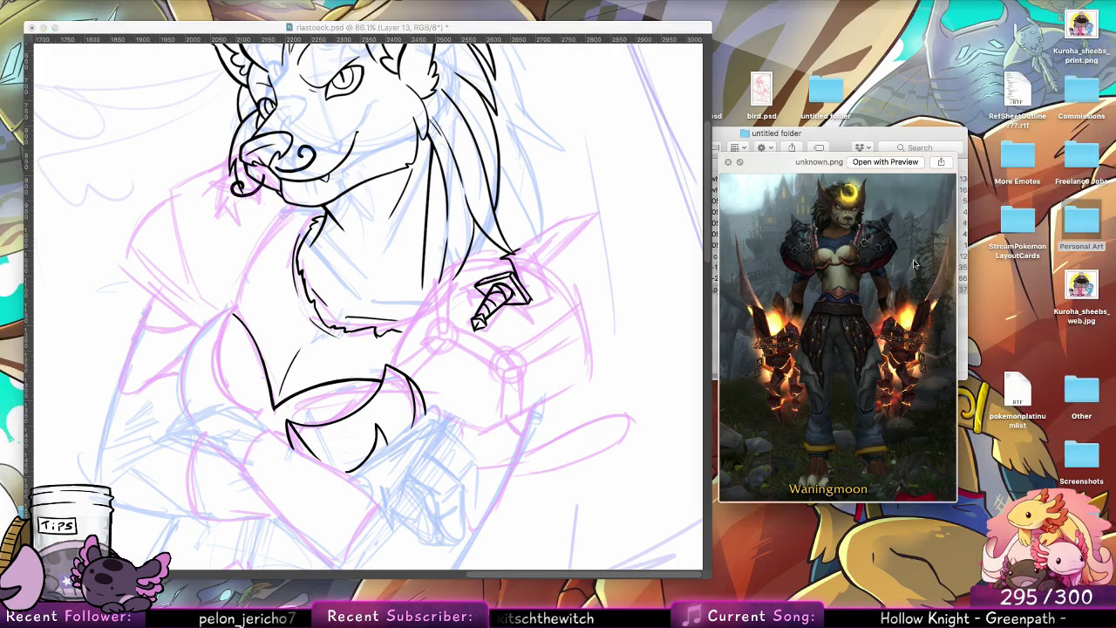
pyautogui.press('Down')
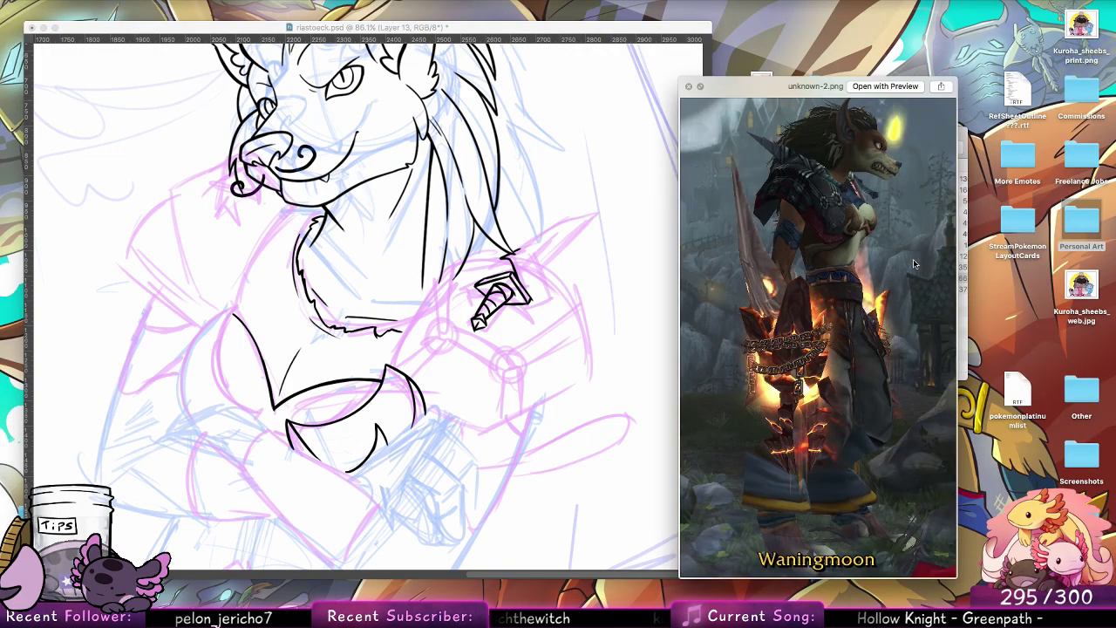
pyautogui.press('Up')
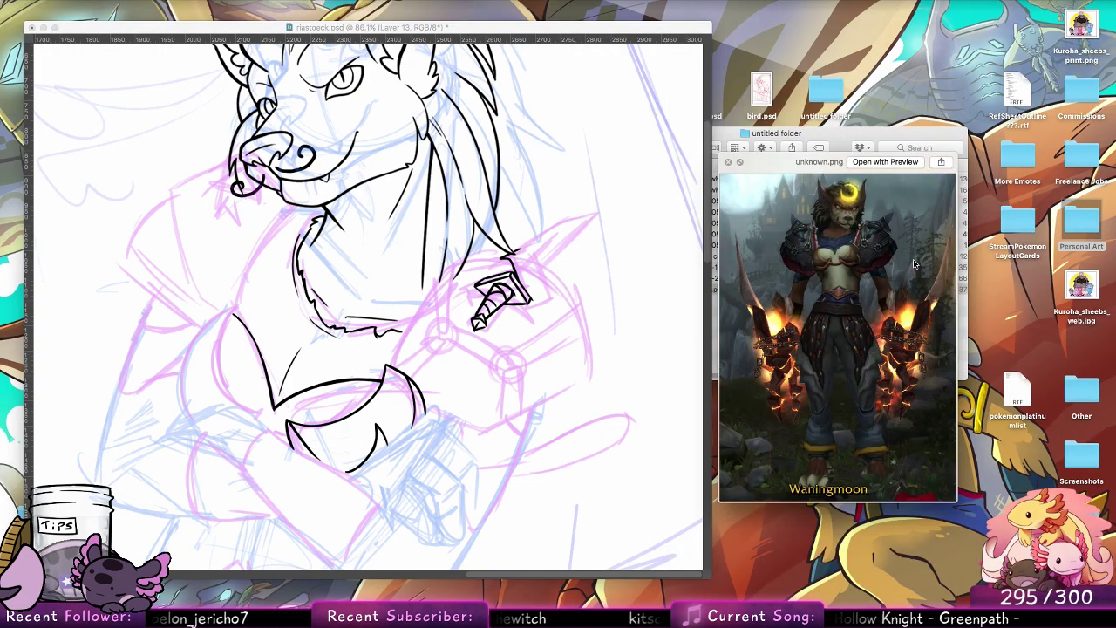
pyautogui.click(524, 235)
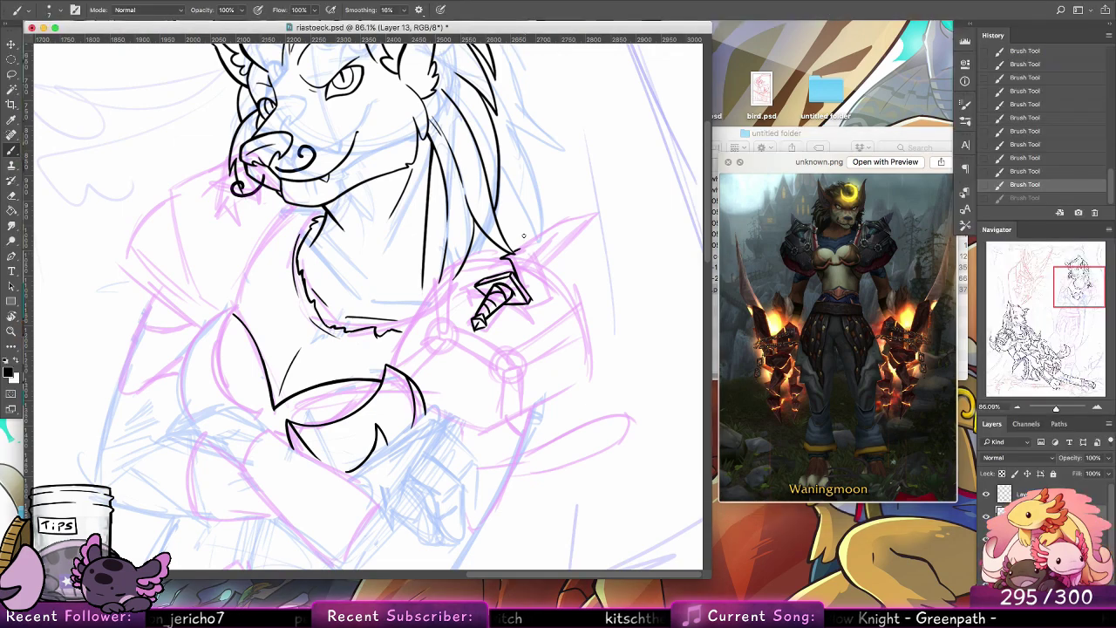
# Step: Ink the band running down the shoulder armor and the round-ended bar crossing its lower end
pyautogui.moveTo(520, 252)
pyautogui.mouseDown()
pyautogui.moveTo(554, 331)
pyautogui.moveTo(535, 295)
pyautogui.moveTo(529, 321)
pyautogui.moveTo(554, 327)
pyautogui.moveTo(558, 348)
pyautogui.moveTo(534, 340)
pyautogui.moveTo(512, 351)
pyautogui.moveTo(586, 301)
pyautogui.moveTo(539, 331)
pyautogui.moveTo(577, 308)
pyautogui.mouseUp()
pyautogui.press('super+z')
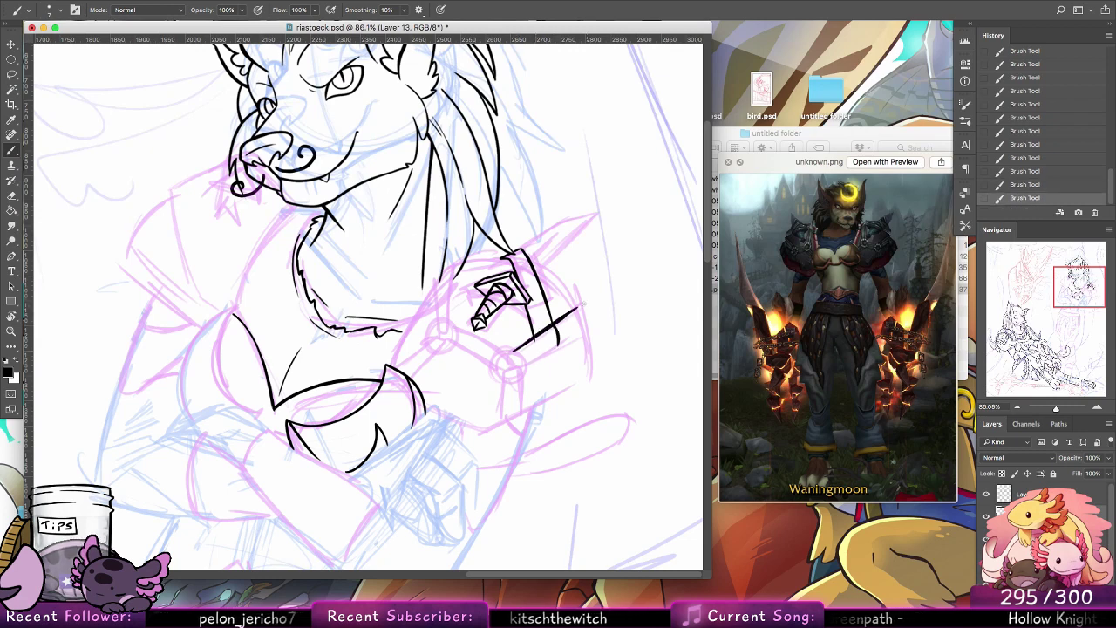
pyautogui.moveTo(535, 339)
pyautogui.mouseDown()
pyautogui.moveTo(539, 357)
pyautogui.moveTo(579, 333)
pyautogui.mouseUp()
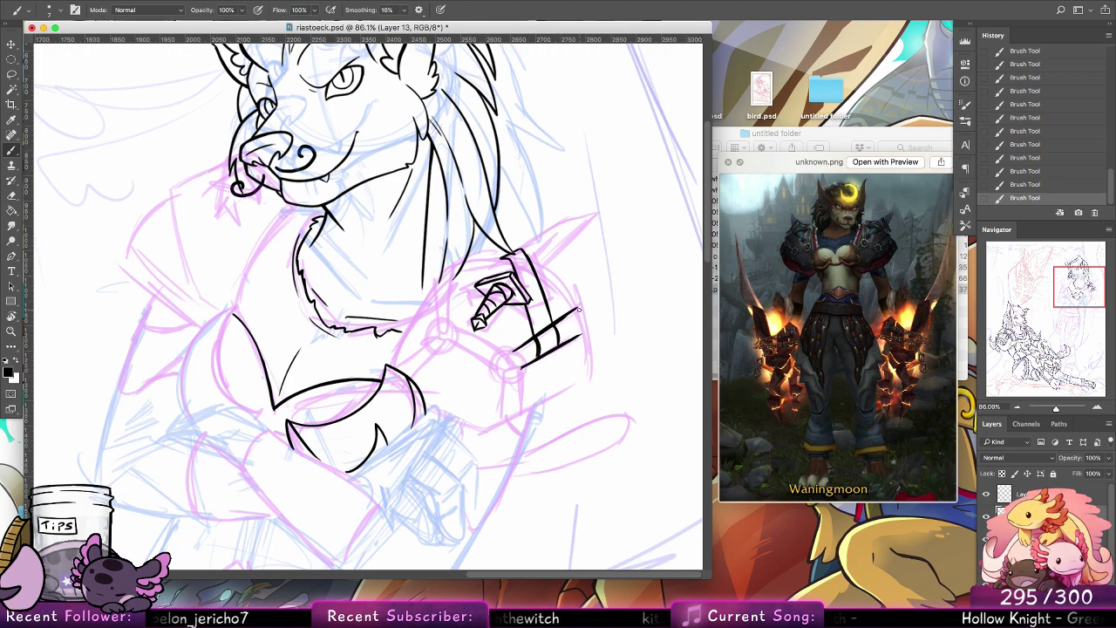
pyautogui.hotkey('ctrl', 'z')
pyautogui.hotkey('ctrl', 'z')
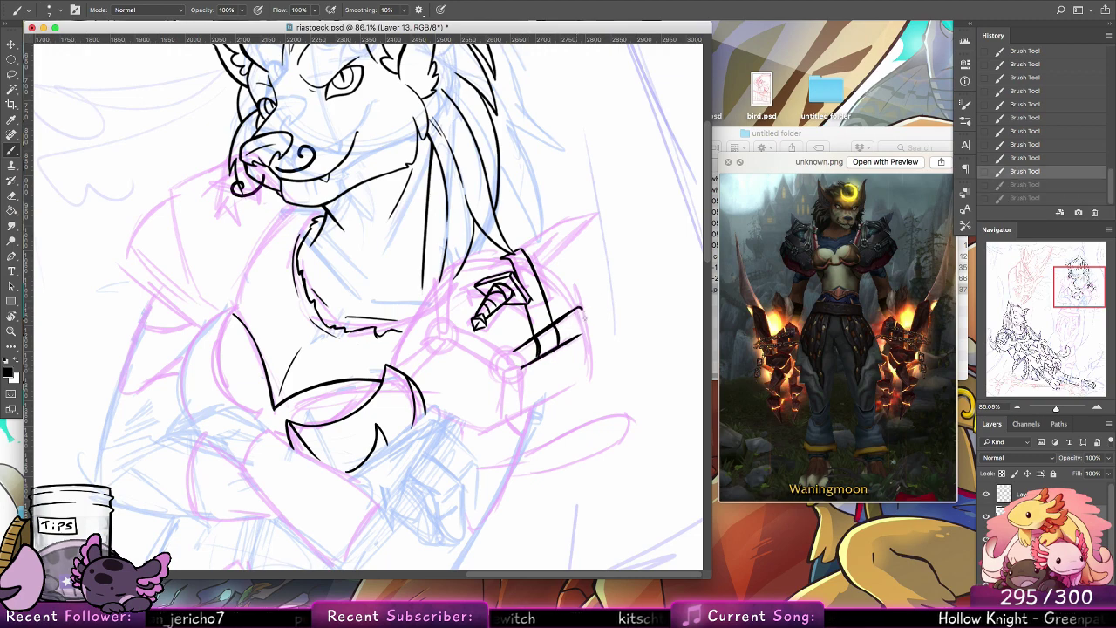
pyautogui.moveTo(581, 309)
pyautogui.mouseDown()
pyautogui.moveTo(584, 334)
pyautogui.moveTo(573, 339)
pyautogui.mouseUp()
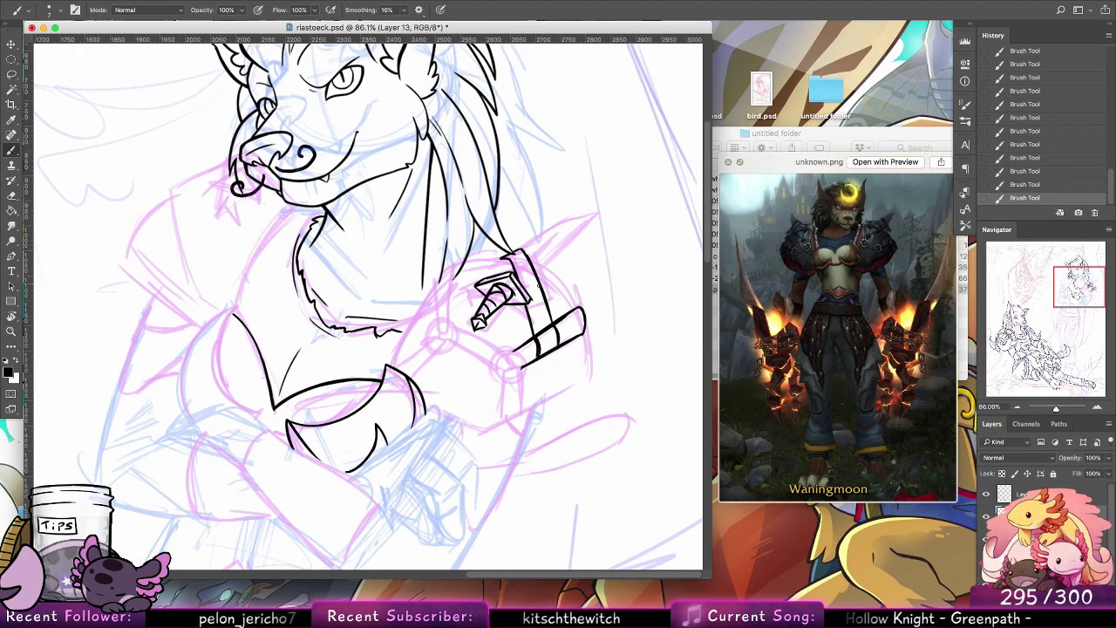
# Step: Ink the line running from the shoulder spike's base toward the neck and the small rounded cap at its end, redoing misplaced strokes
pyautogui.moveTo(548, 270)
pyautogui.mouseDown()
pyautogui.moveTo(526, 252)
pyautogui.moveTo(546, 276)
pyautogui.mouseUp()
pyautogui.press('super+z')
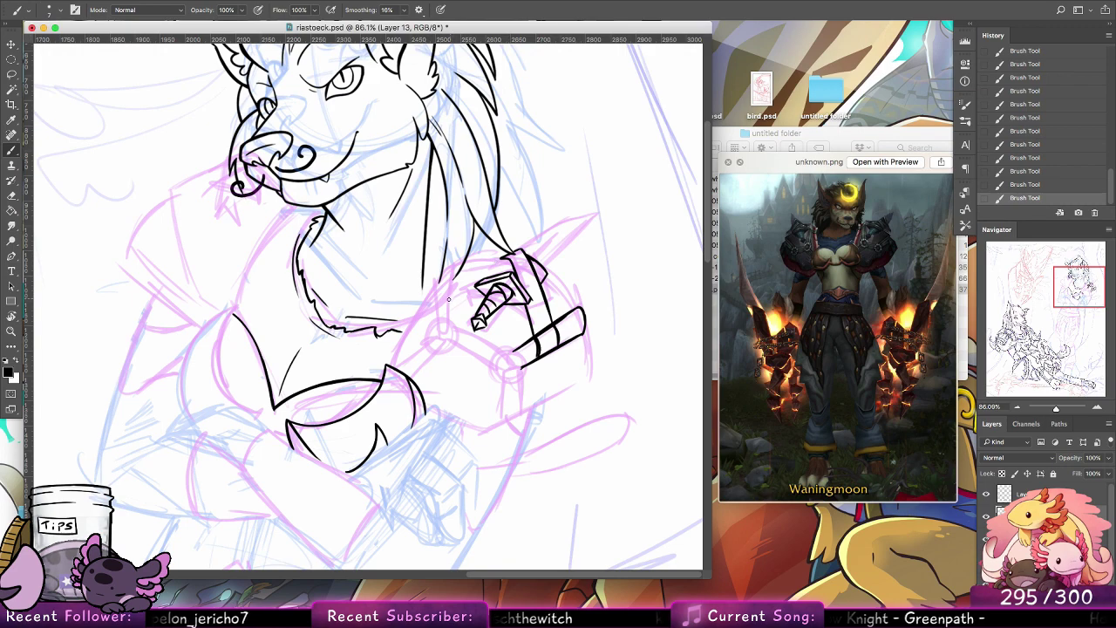
pyautogui.moveTo(449, 300); pyautogui.dragTo(482, 289)
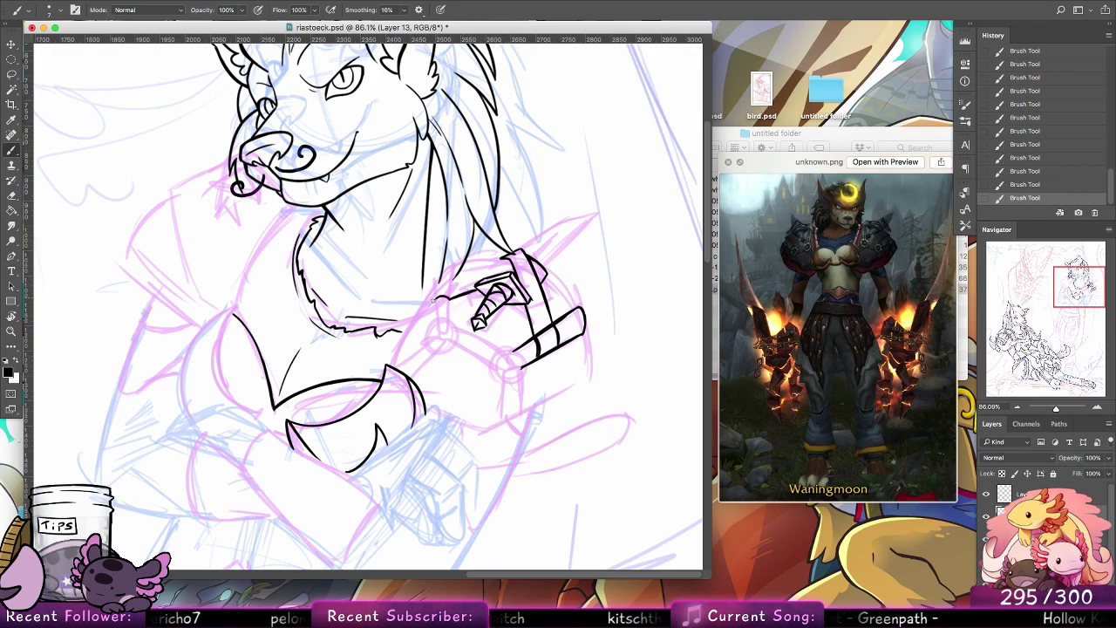
pyautogui.moveTo(430, 304)
pyautogui.mouseDown()
pyautogui.moveTo(454, 268)
pyautogui.moveTo(436, 296)
pyautogui.moveTo(449, 275)
pyautogui.mouseUp()
pyautogui.press('super+z')
pyautogui.press('super+z')
pyautogui.moveTo(449, 283); pyautogui.dragTo(441, 292)
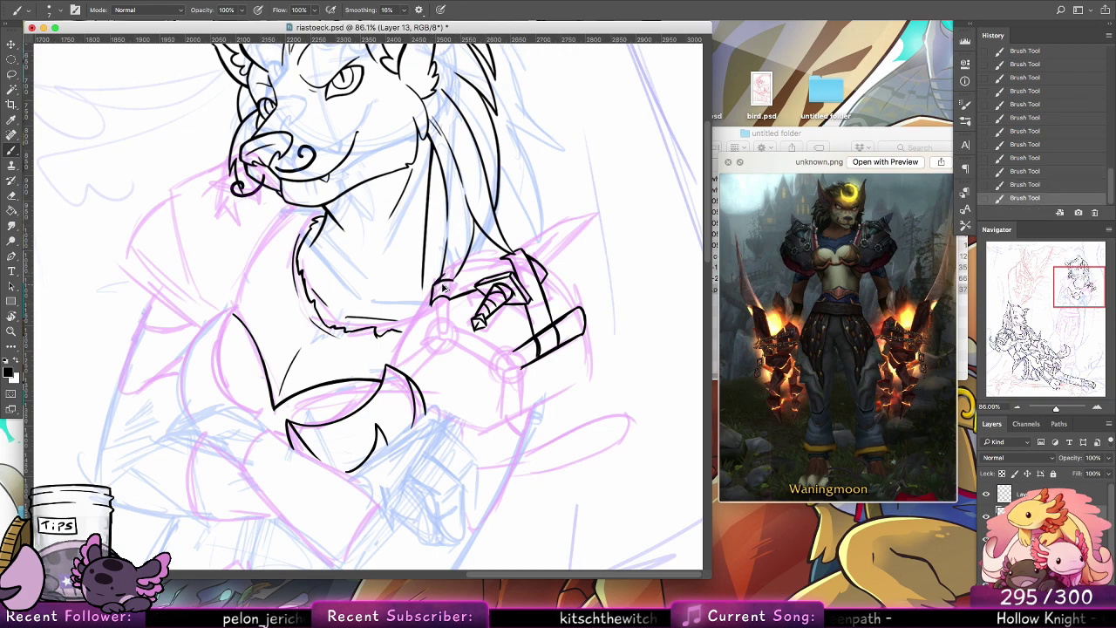
pyautogui.press('super+z')
pyautogui.press('super+z')
pyautogui.hotkey('ctrl', 'shift', 'z')
pyautogui.hotkey('ctrl', 'shift', 'z')
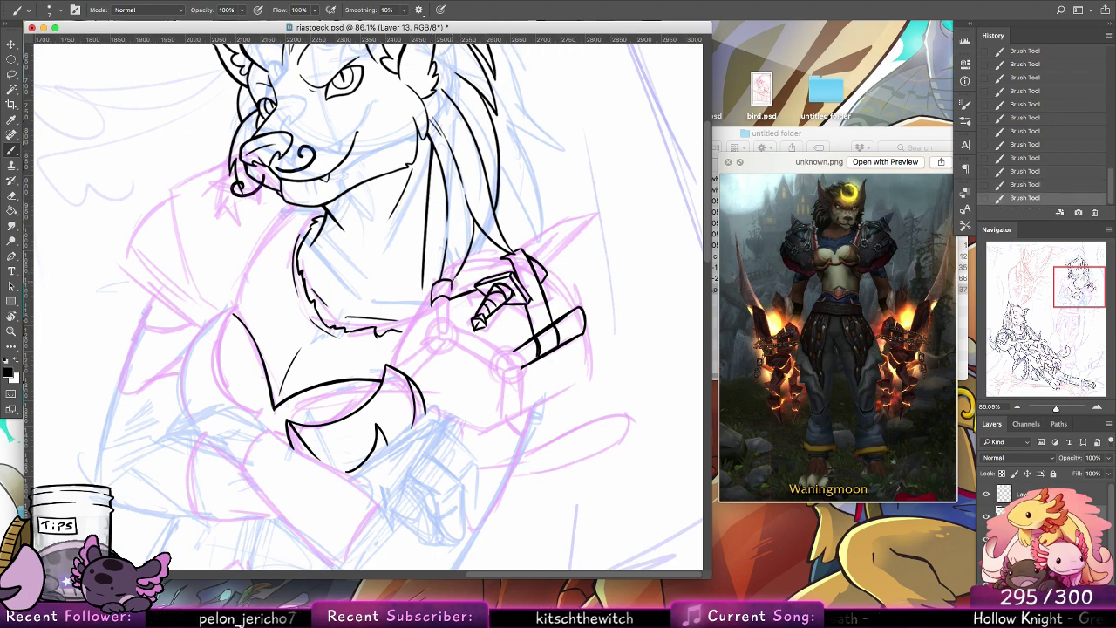
# Step: Ink the band's upper edge from the rounded cap to the hair tip and the round-ended vertical bar below the cap
pyautogui.moveTo(448, 282); pyautogui.dragTo(505, 259)
pyautogui.press('super+z')
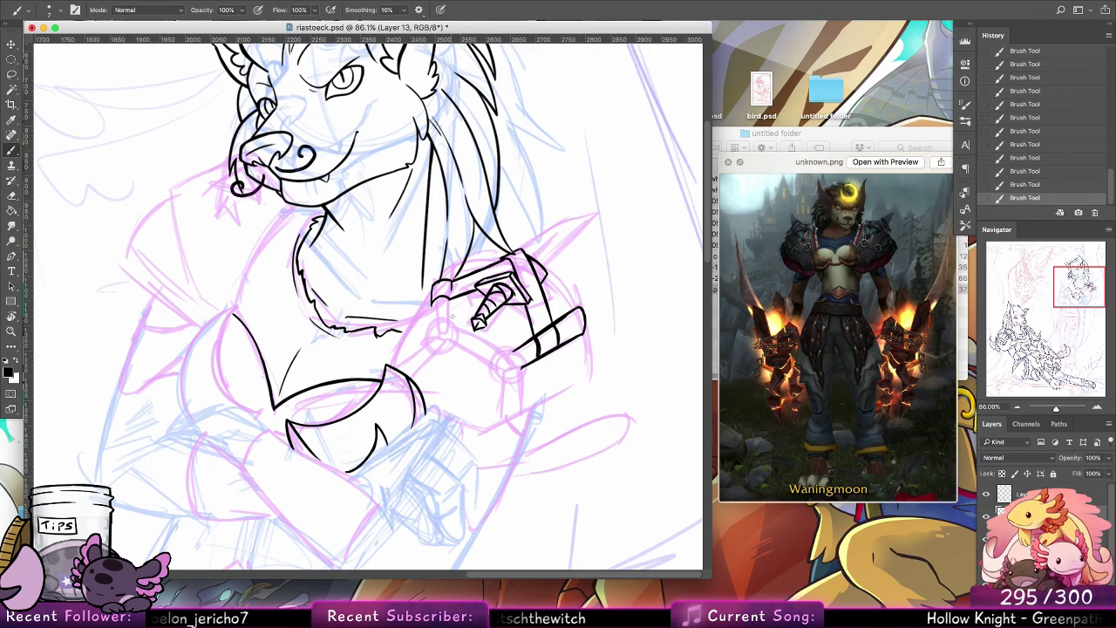
pyautogui.moveTo(449, 298)
pyautogui.mouseDown()
pyautogui.moveTo(449, 328)
pyautogui.moveTo(433, 315)
pyautogui.moveTo(436, 328)
pyautogui.moveTo(450, 322)
pyautogui.mouseUp()
pyautogui.press('super+z')
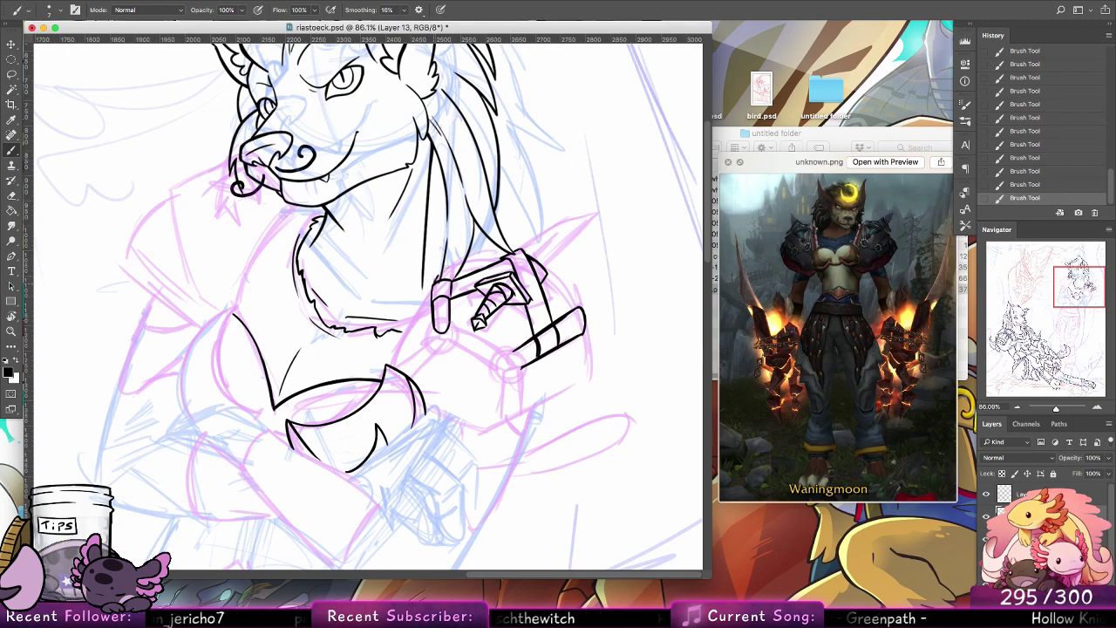
# Step: Ink a short raised edge above the vertical bar and erase the overlapping line bits at its cap
pyautogui.moveTo(453, 266)
pyautogui.mouseDown()
pyautogui.moveTo(450, 280)
pyautogui.moveTo(445, 267)
pyautogui.mouseUp()
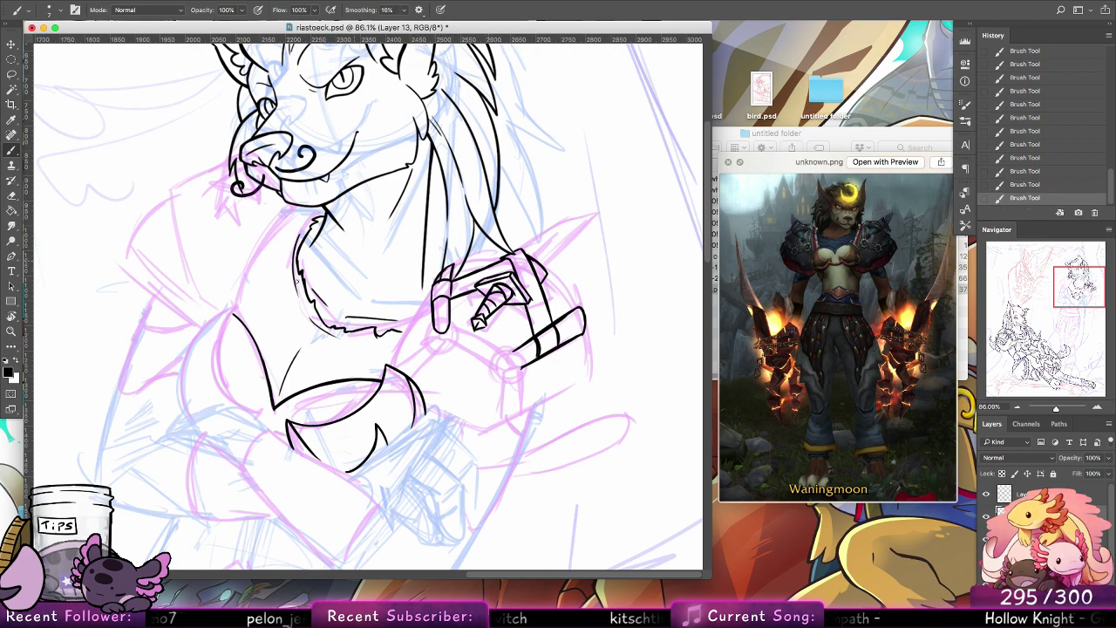
pyautogui.press('e')
pyautogui.click(442, 276)
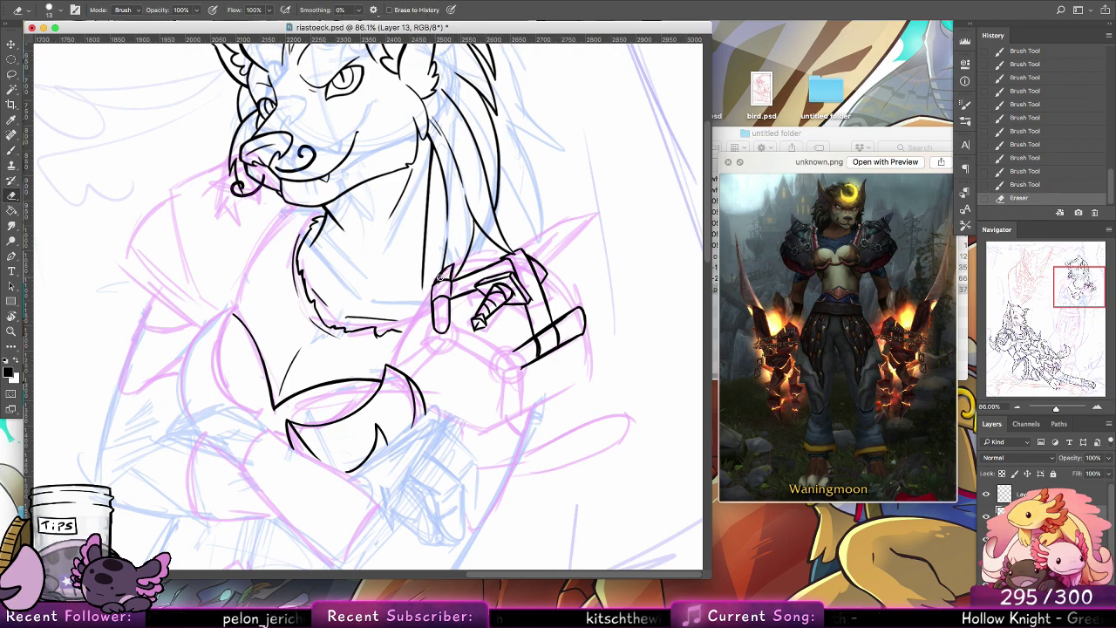
pyautogui.click(441, 277)
pyautogui.click(443, 284)
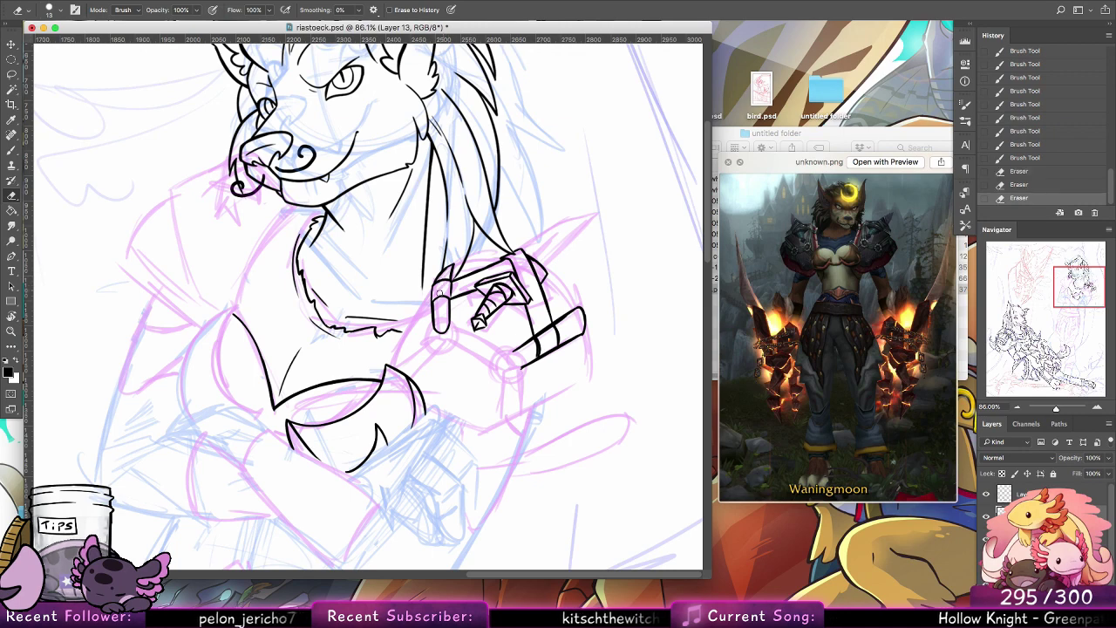
# Step: Ink the curved top edge of the shoulder armor on Layer 14, from the vertical bar to the hair tip, redoing misplaced strokes
pyautogui.press('b')
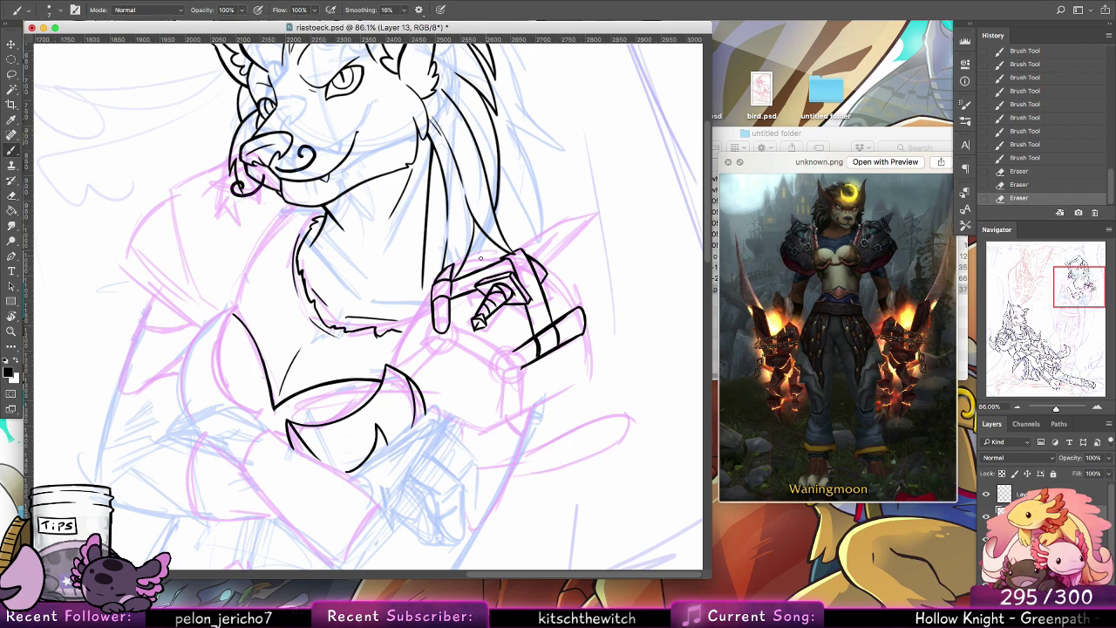
pyautogui.moveTo(452, 265); pyautogui.dragTo(539, 245)
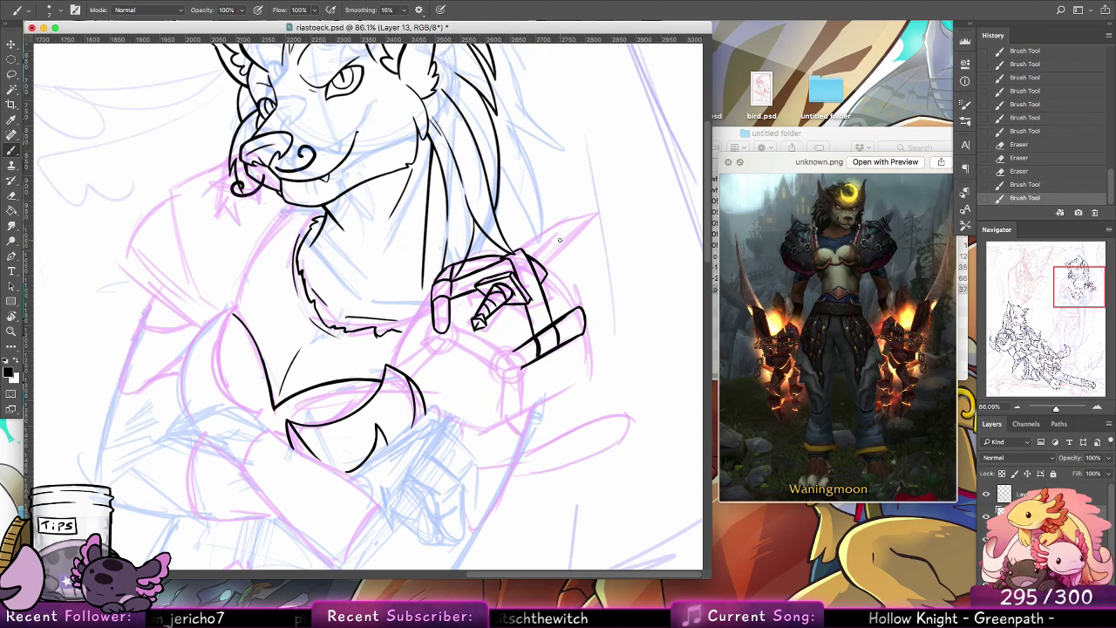
pyautogui.press('super+z')
pyautogui.press('super+z')
pyautogui.hotkey('alt', ']')
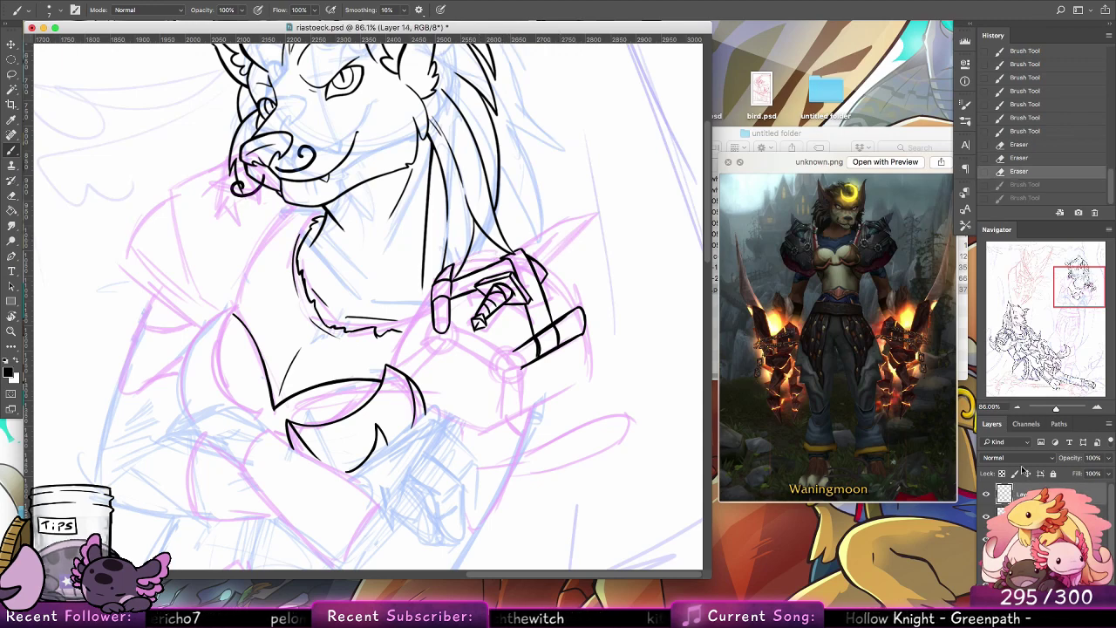
pyautogui.moveTo(452, 269); pyautogui.dragTo(502, 251)
pyautogui.press('super+z')
pyautogui.press('super+z')
pyautogui.press('super+z')
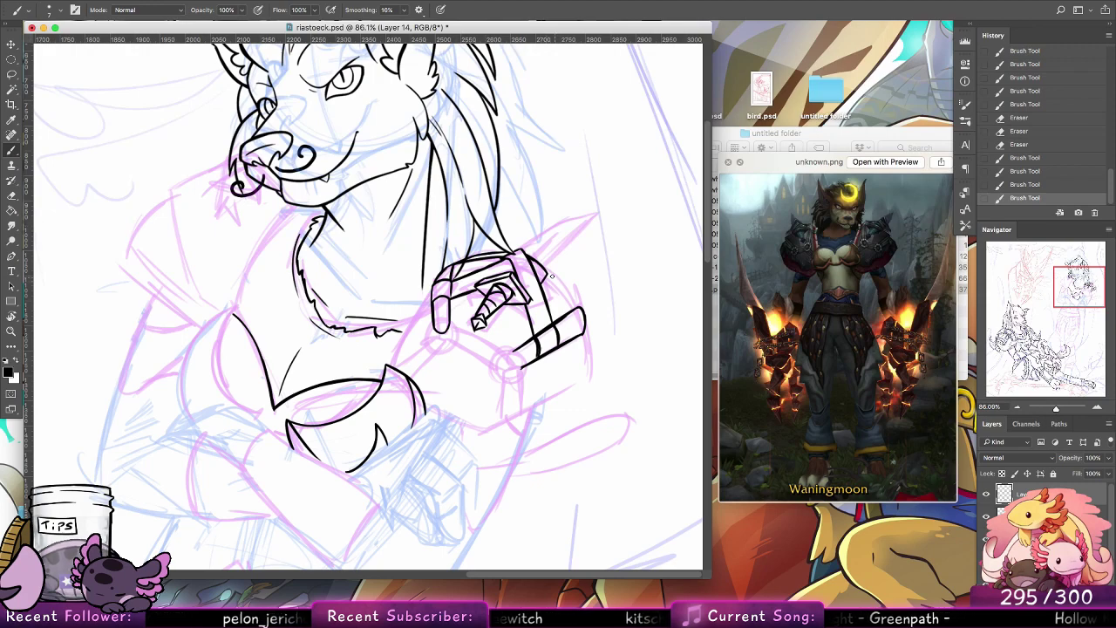
# Step: Ink the curved ribs from the top of the shoulder armor down across the lower round-ended bar, undoing misplaced strokes
pyautogui.moveTo(546, 273); pyautogui.dragTo(572, 309)
pyautogui.press('super+z')
pyautogui.moveTo(546, 273)
pyautogui.mouseDown()
pyautogui.moveTo(572, 307)
pyautogui.moveTo(563, 295)
pyautogui.moveTo(559, 315)
pyautogui.moveTo(582, 319)
pyautogui.moveTo(581, 337)
pyautogui.mouseUp()
pyautogui.press('super+z')
pyautogui.press('super+z')
pyautogui.press('super+z')
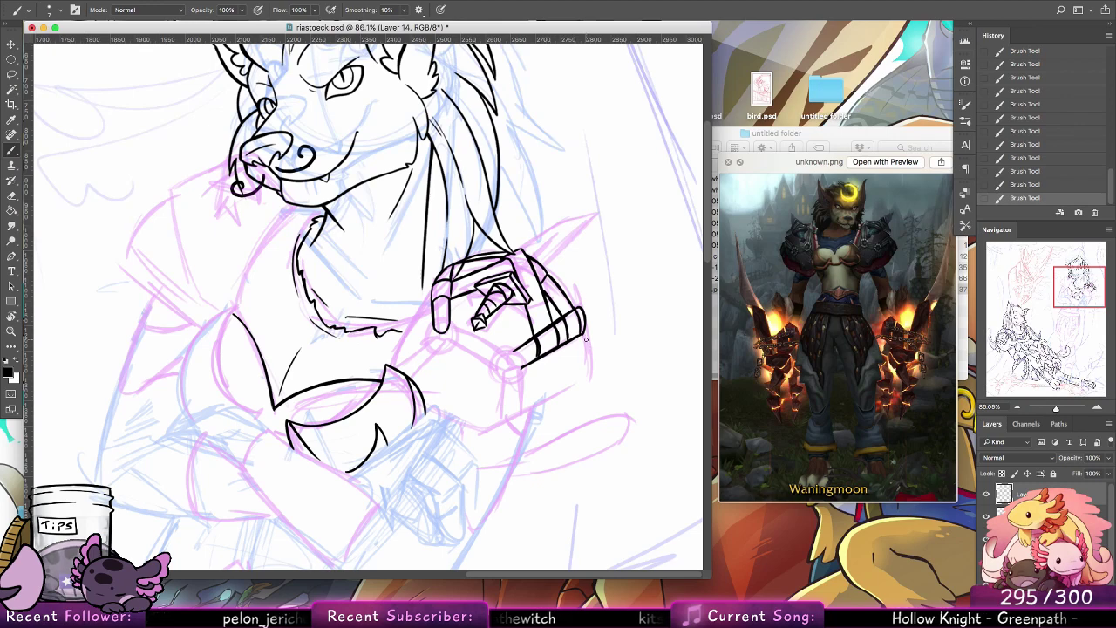
pyautogui.moveTo(586, 338); pyautogui.dragTo(588, 363)
pyautogui.press('cmd+z')
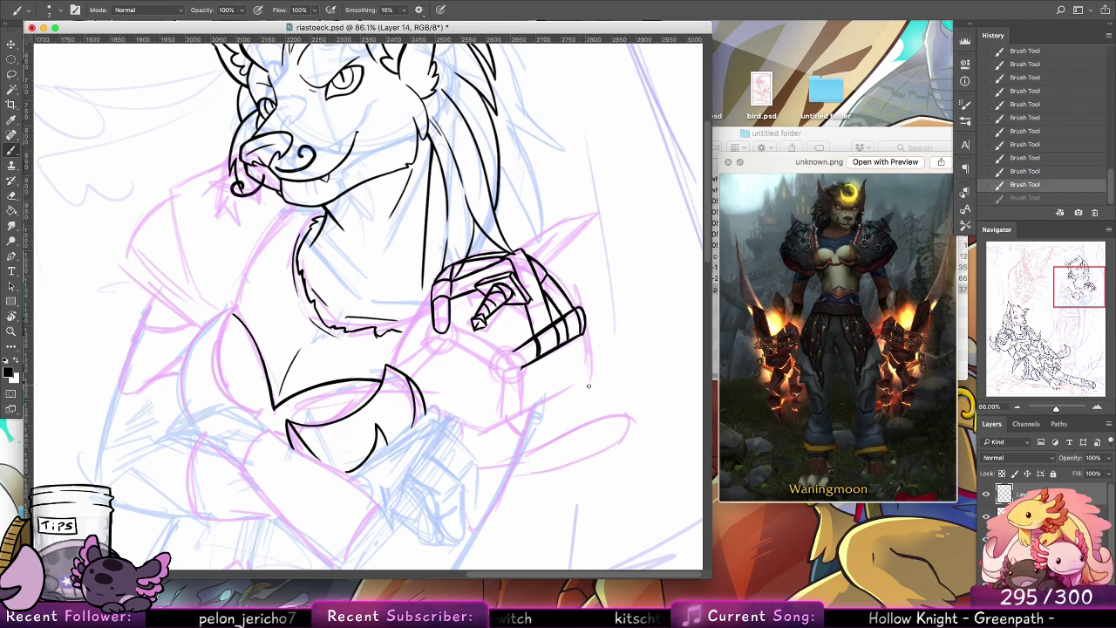
# Step: Ink the shoulder armor's outer edge in overlapping plate segments and extend it down past the lower bar, redoing misplaced strokes
pyautogui.moveTo(558, 281); pyautogui.dragTo(578, 305)
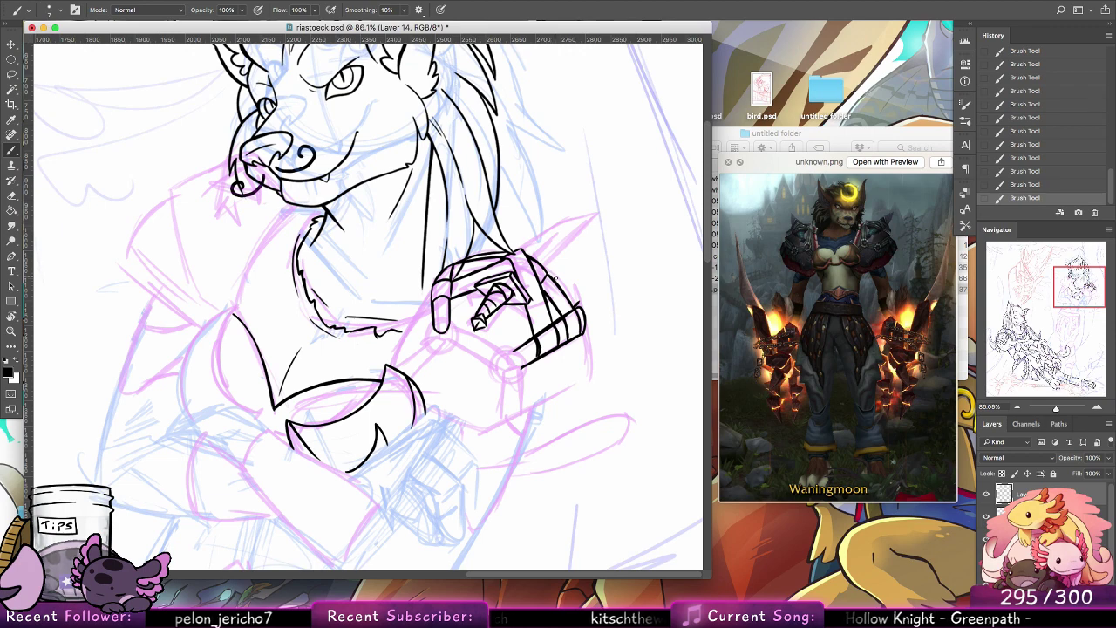
pyautogui.moveTo(549, 265); pyautogui.dragTo(582, 302)
pyautogui.press('super+z')
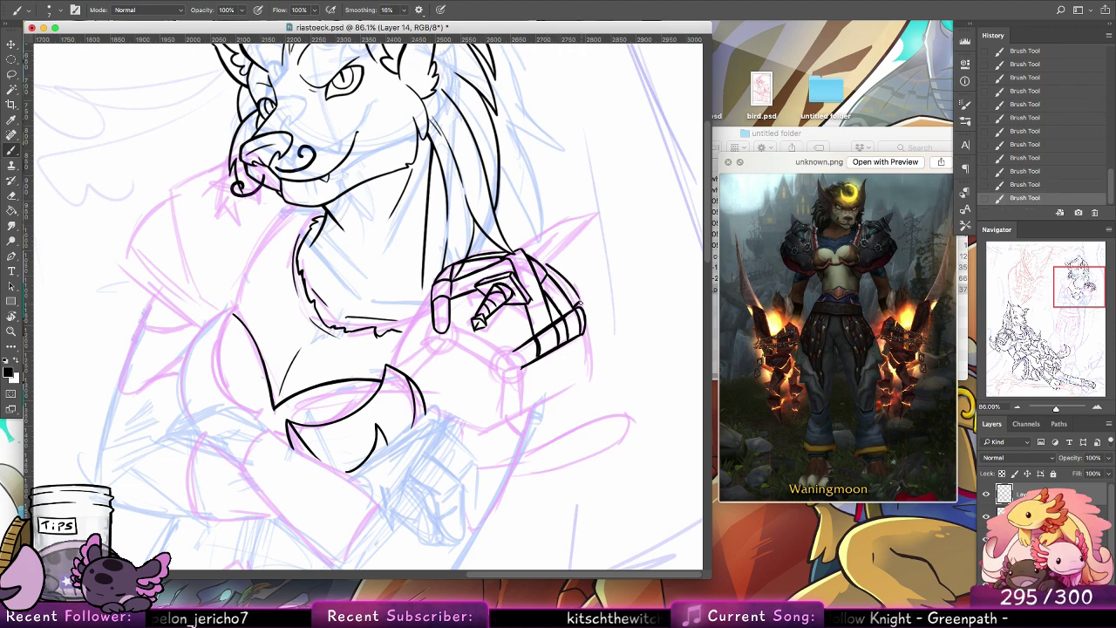
pyautogui.press('super+z')
pyautogui.press('super+z')
pyautogui.moveTo(547, 263); pyautogui.dragTo(582, 304)
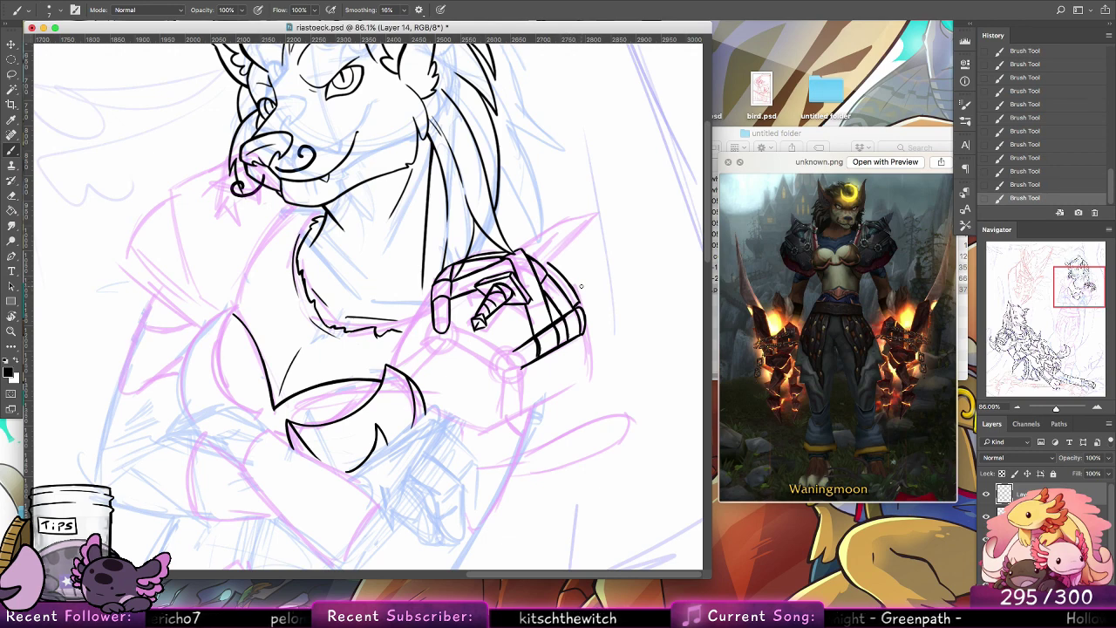
pyautogui.press('cmd+z')
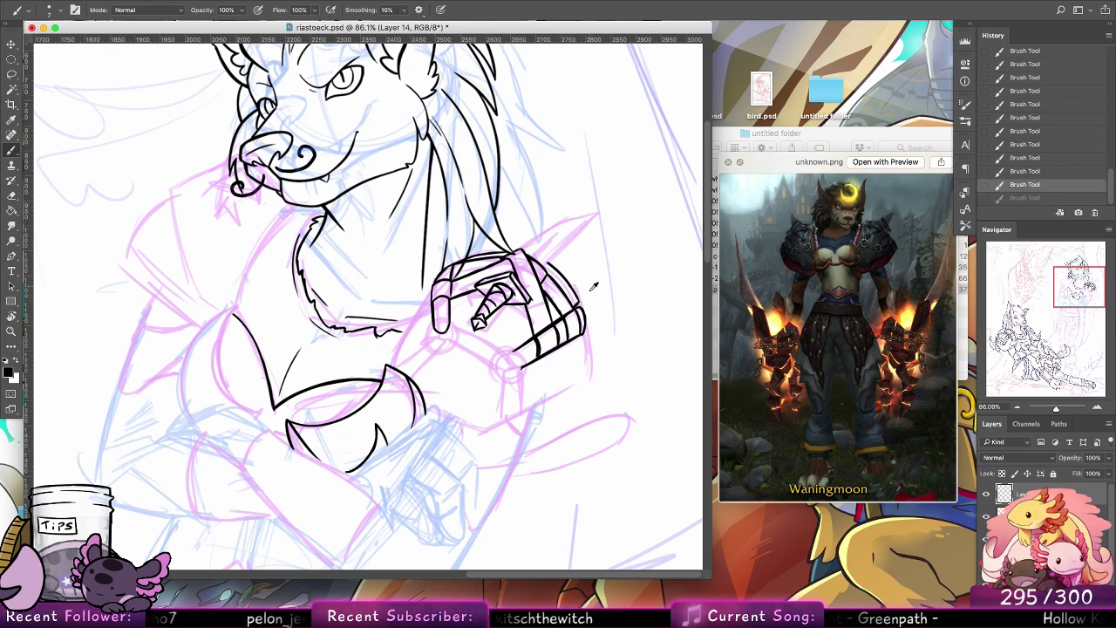
pyautogui.moveTo(577, 299); pyautogui.dragTo(579, 306)
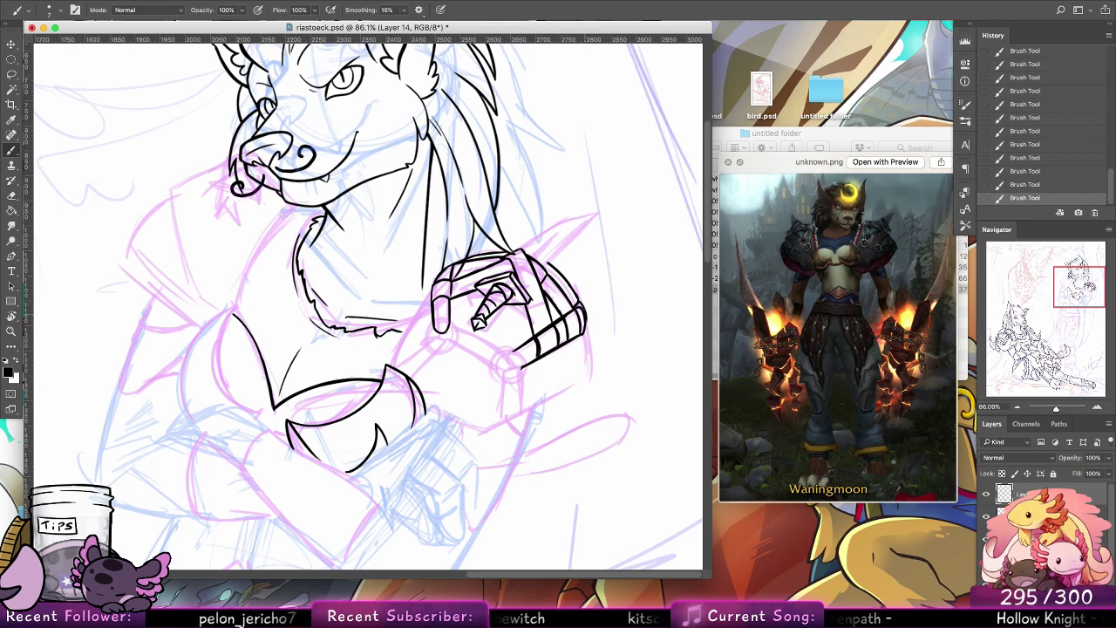
pyautogui.press('cmd+z')
pyautogui.moveTo(579, 300); pyautogui.dragTo(586, 375)
pyautogui.press('super+z')
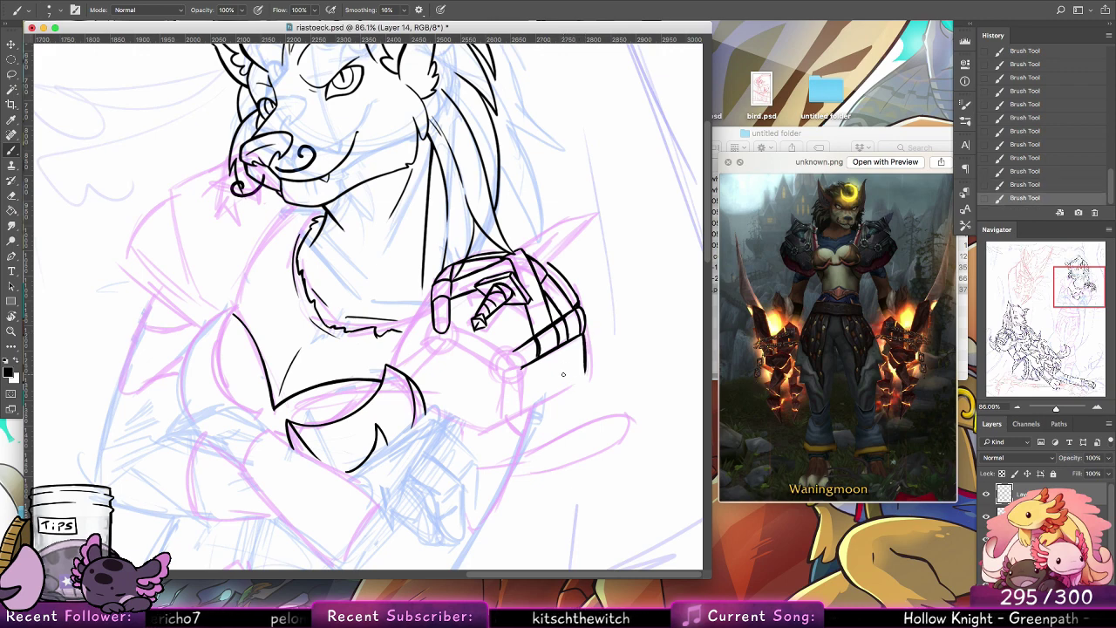
# Step: Set the brush size to 60 px and stamp a solid black dot at the inner end of each armor bar
pyautogui.scroll(-4, 563, 375)
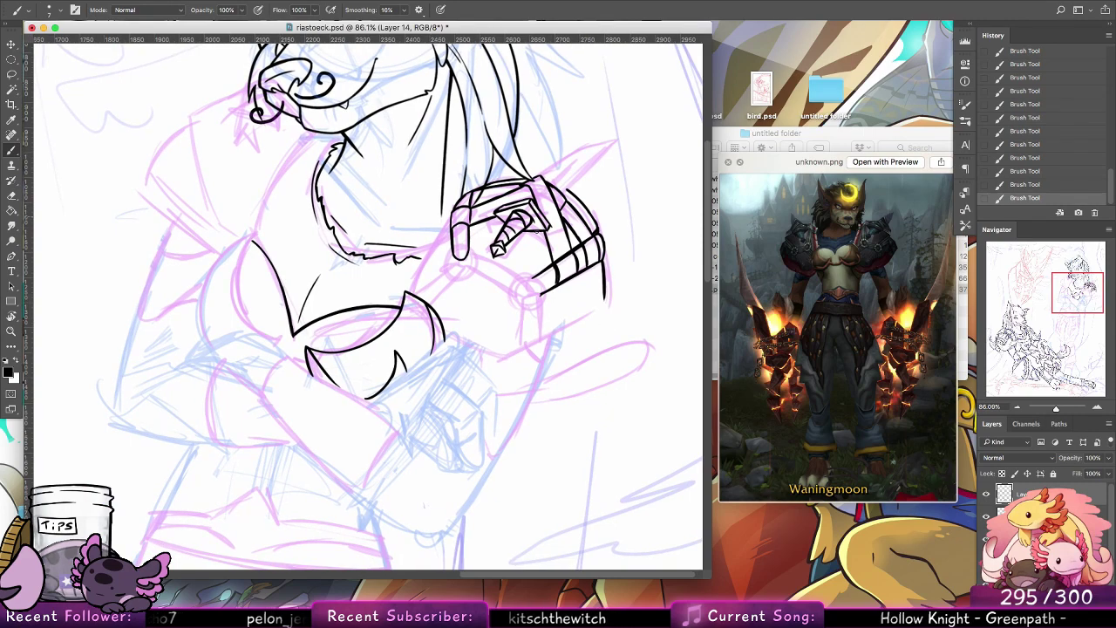
pyautogui.click(52, 10)
pyautogui.click(111, 160)
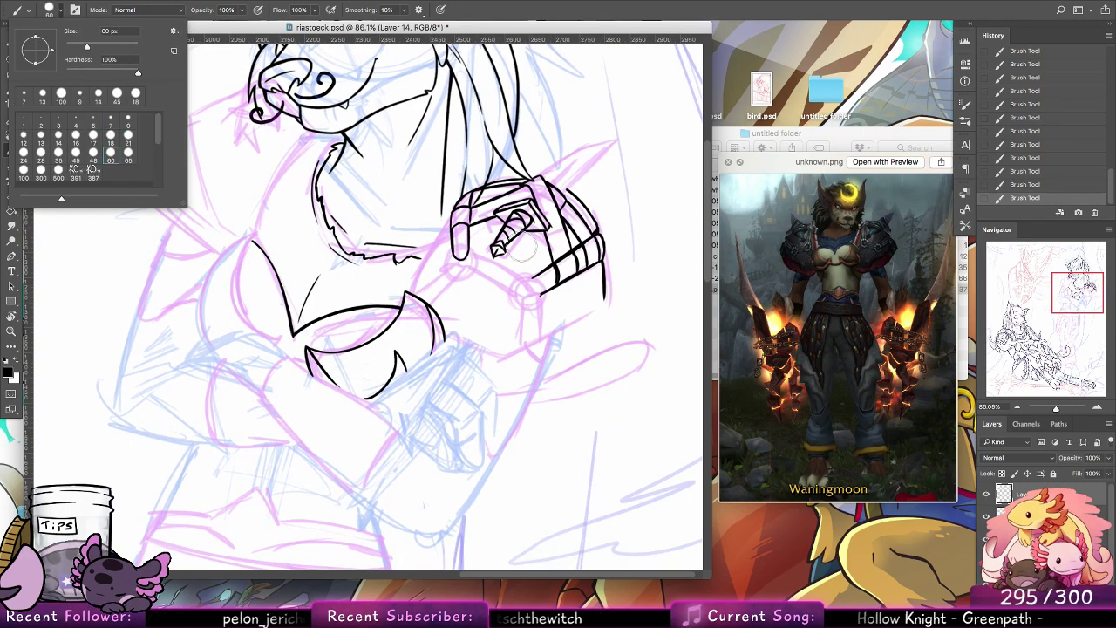
pyautogui.click(527, 294)
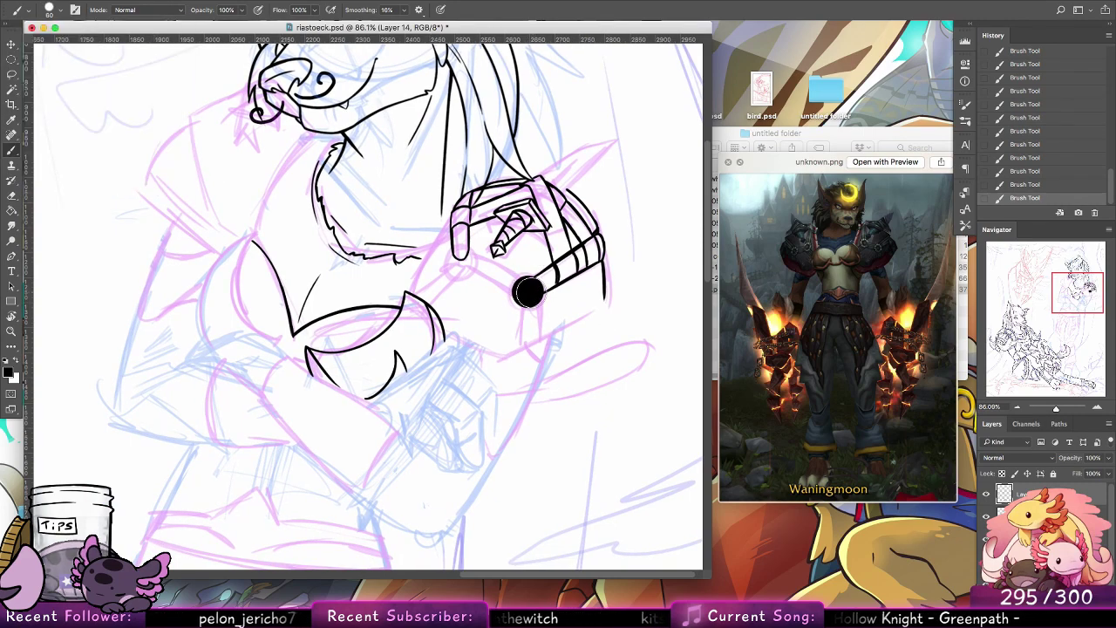
pyautogui.press('e')
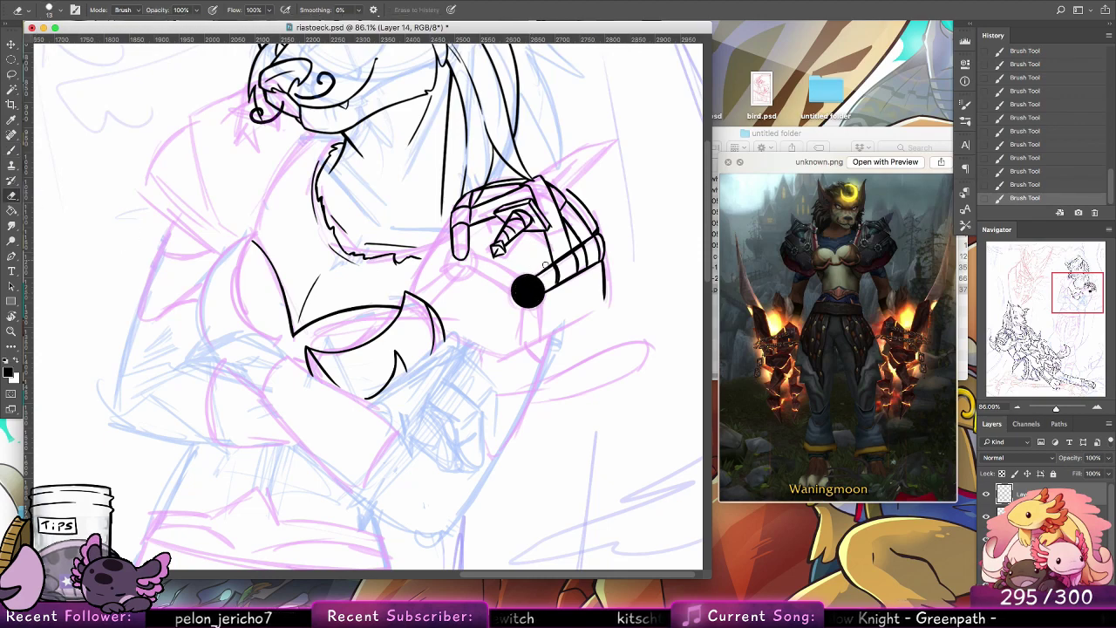
pyautogui.press('b')
pyautogui.click(461, 264)
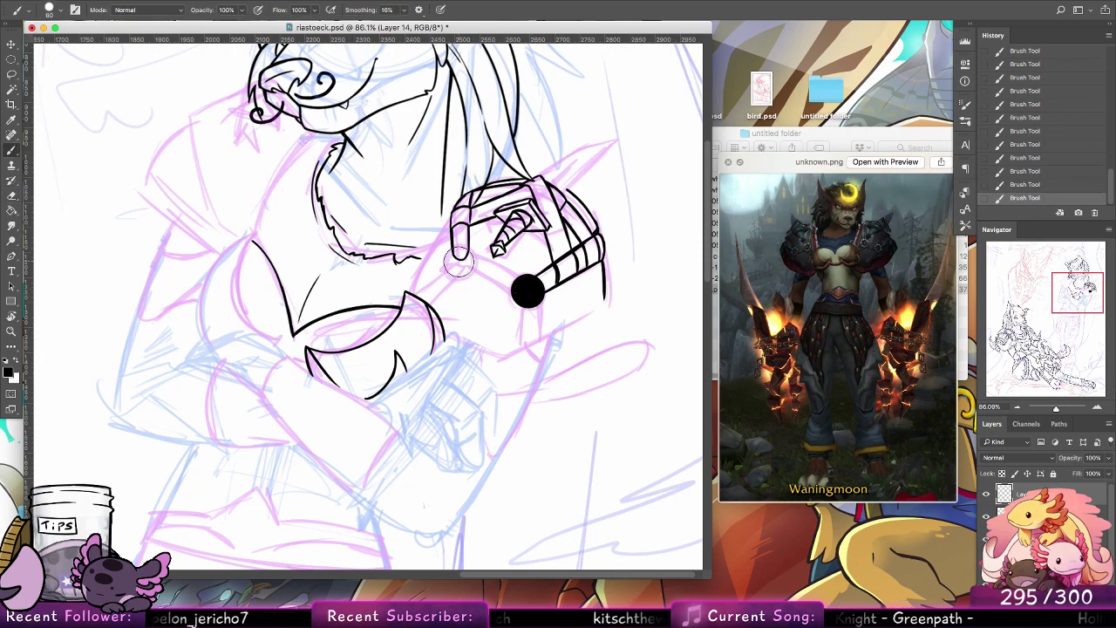
# Step: Set the eraser size to 60 px and clear the centers of both black dots, leaving thin rings
pyautogui.click(12, 196)
pyautogui.click(54, 10)
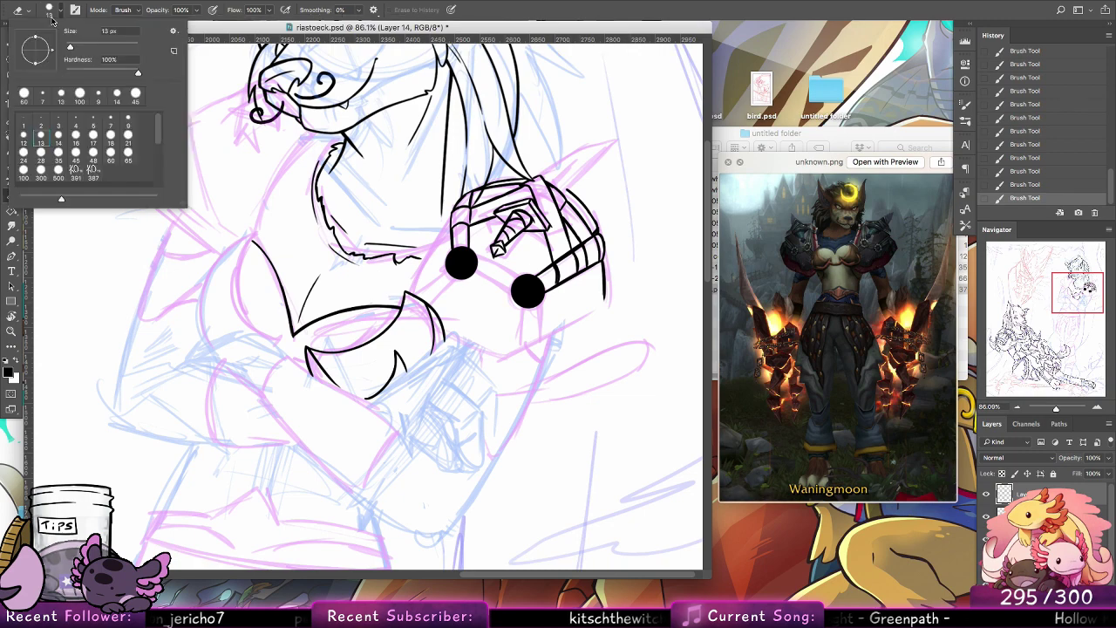
pyautogui.click(105, 157)
pyautogui.click(461, 263)
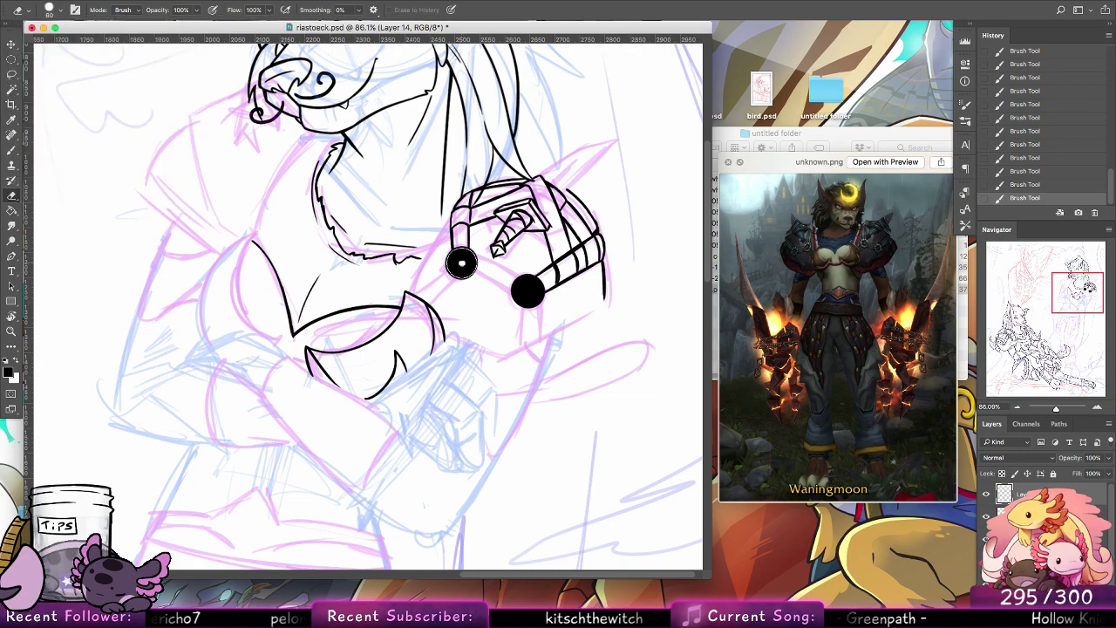
pyautogui.click(461, 263)
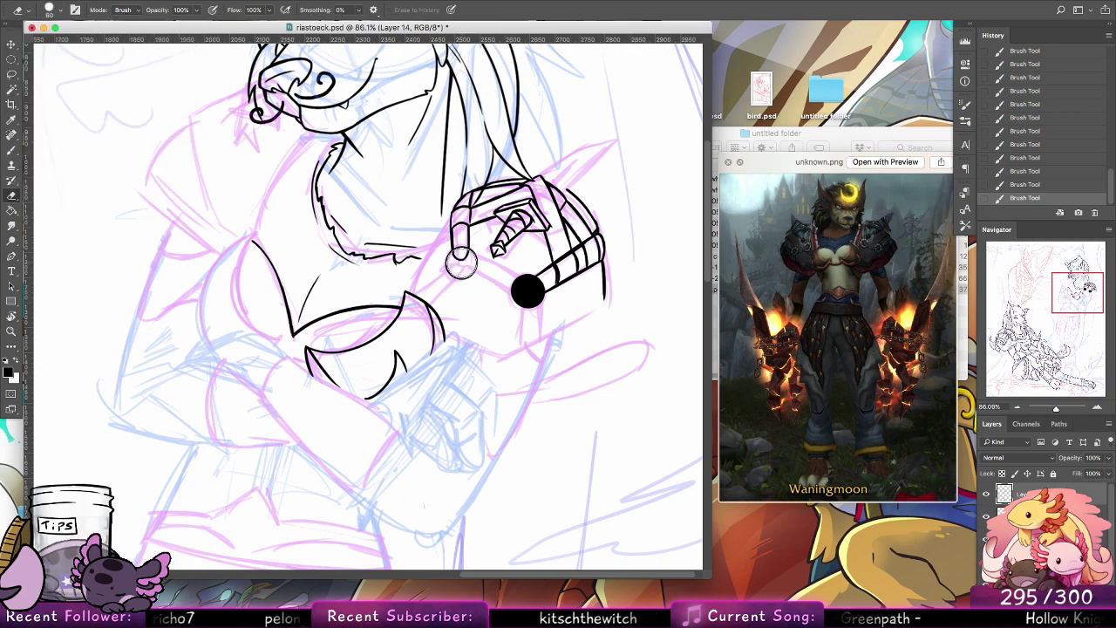
pyautogui.click(529, 290)
# Step: Set the brush size to 5 px and ink a small curved detail inside the ring at the lower bar's end
pyautogui.click(11, 150)
pyautogui.click(49, 10)
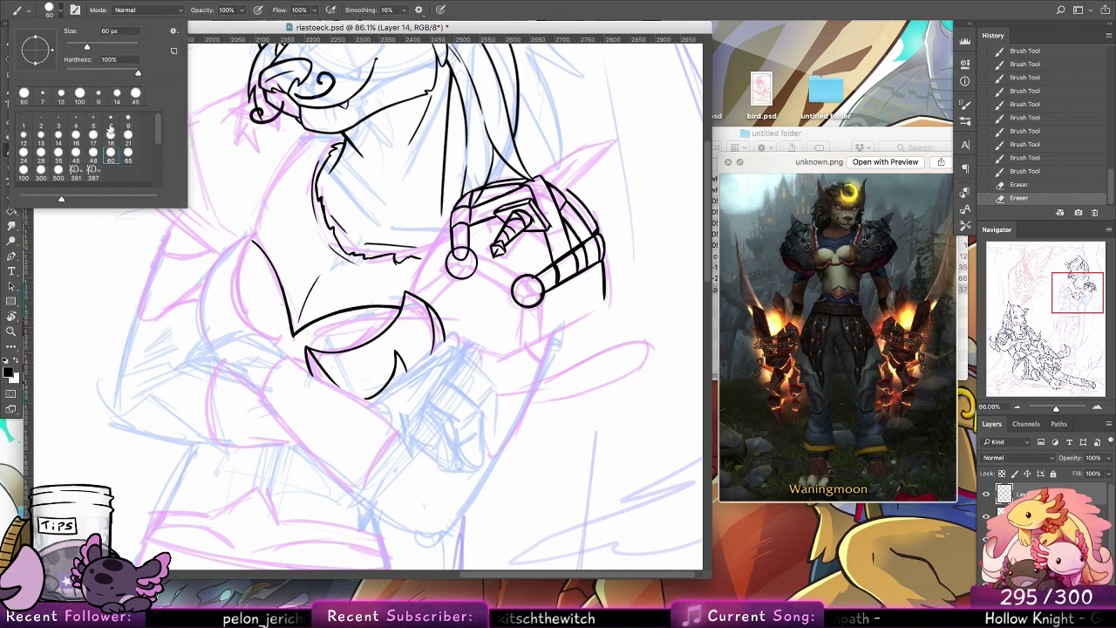
pyautogui.click(93, 120)
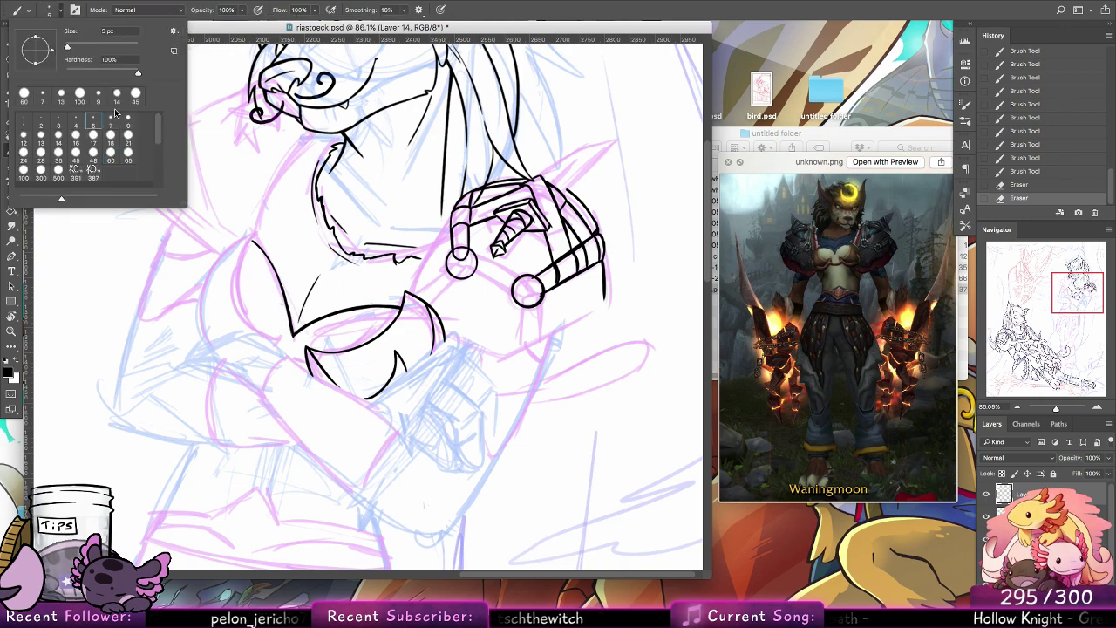
pyautogui.click(529, 285)
pyautogui.click(529, 288)
pyautogui.click(530, 291)
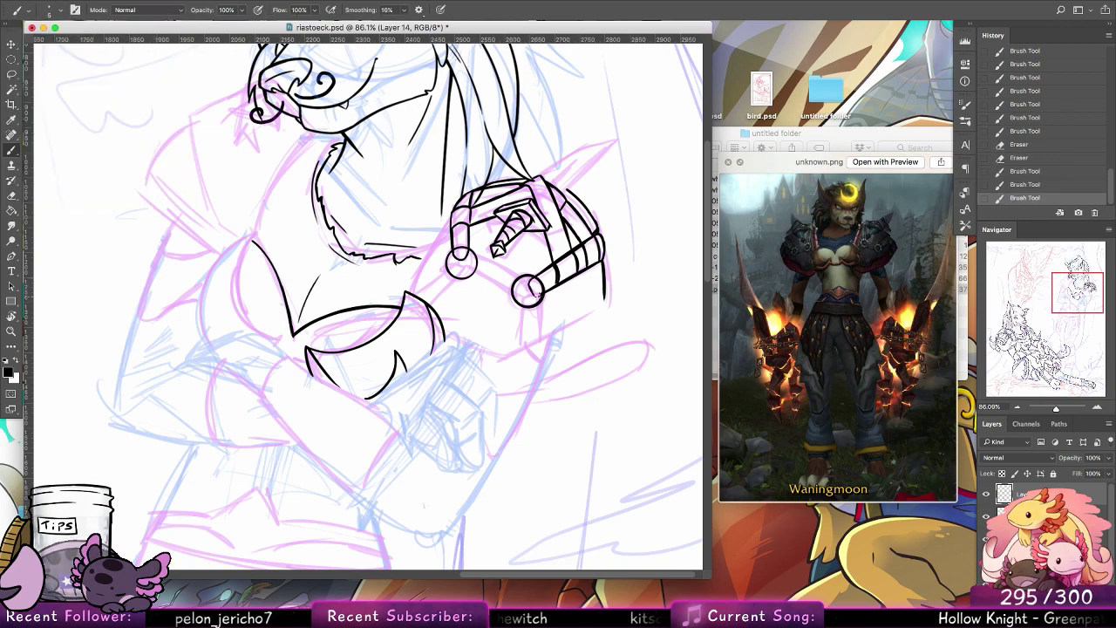
pyautogui.click(535, 296)
pyautogui.click(538, 298)
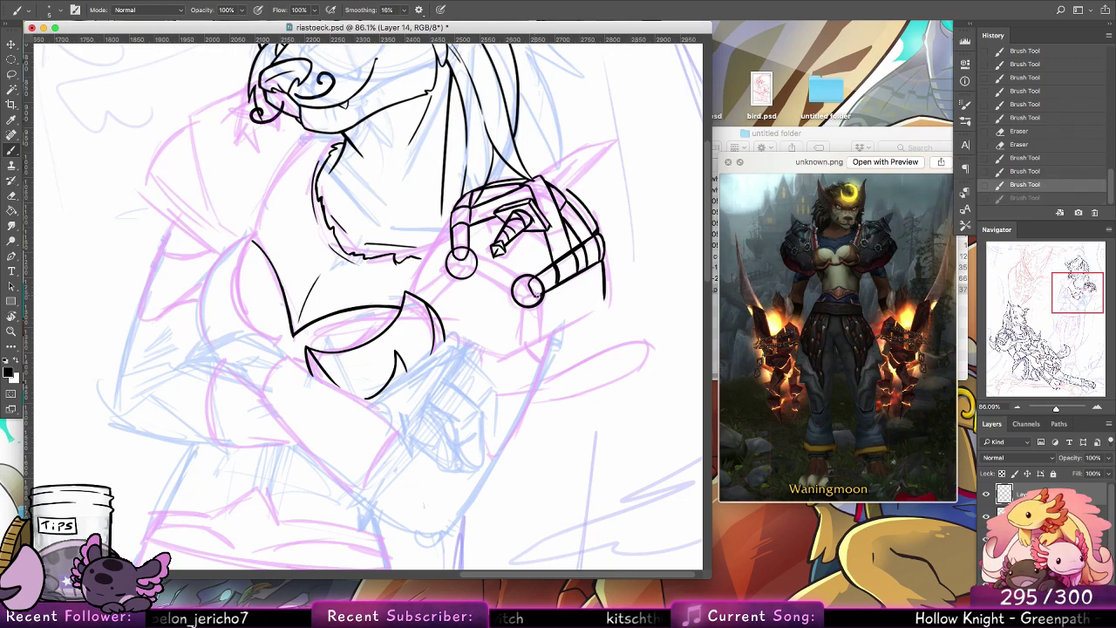
# Step: Ink the two sides of the short strap hanging below the lower round stud on the wolf character's shoulder armor
pyautogui.click(537, 294)
pyautogui.click(534, 294)
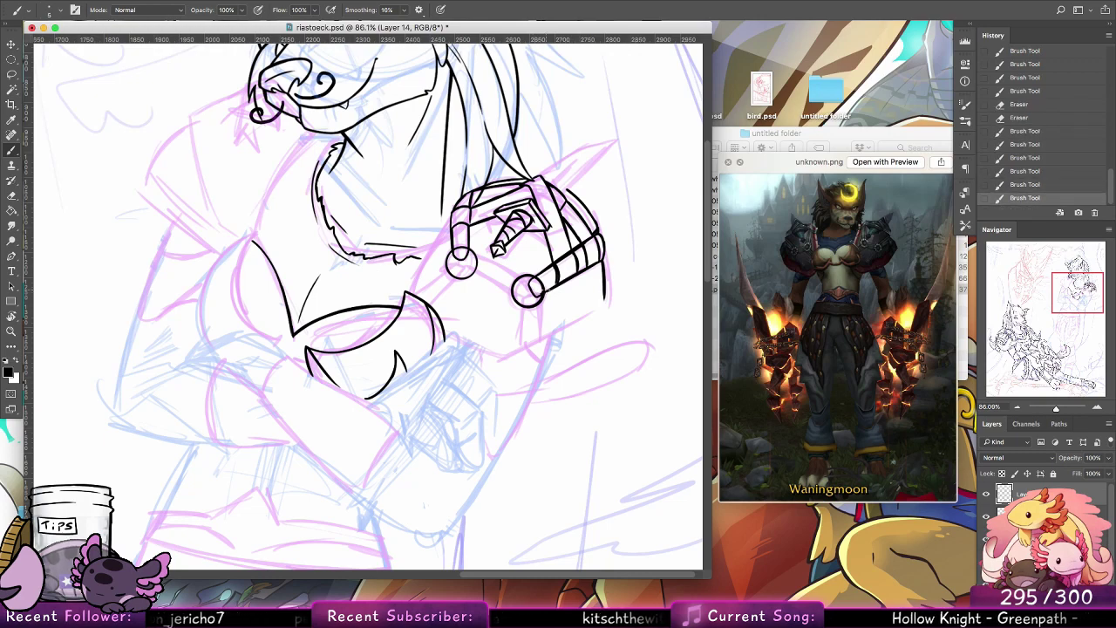
pyautogui.click(541, 294)
pyautogui.moveTo(529, 282); pyautogui.dragTo(523, 346)
pyautogui.press('super+z')
pyautogui.press('super+z')
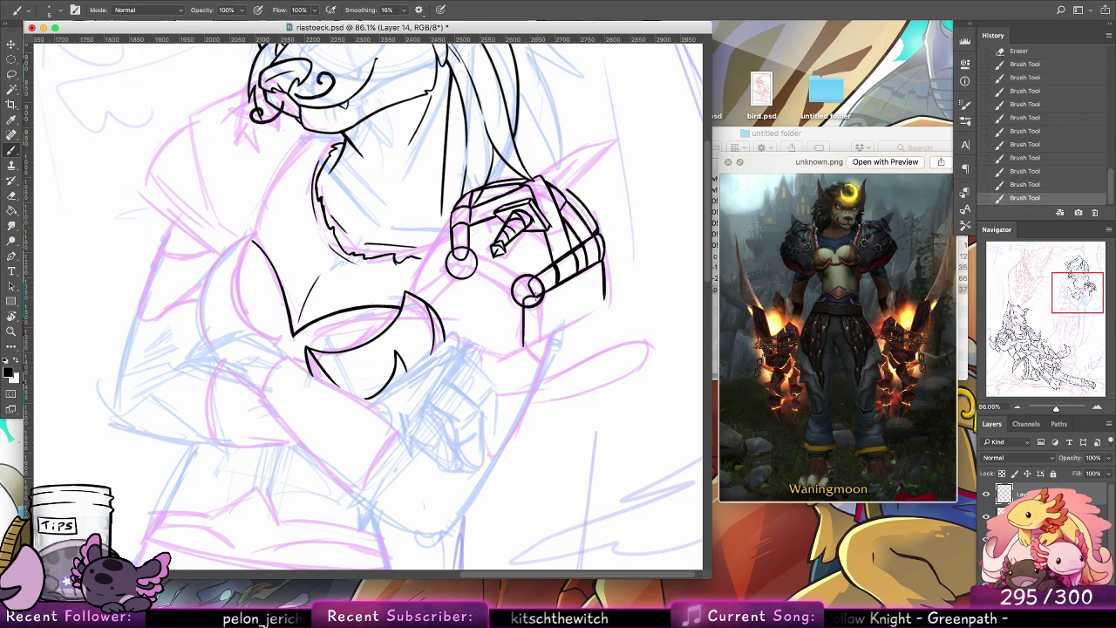
pyautogui.moveTo(536, 298); pyautogui.dragTo(544, 333)
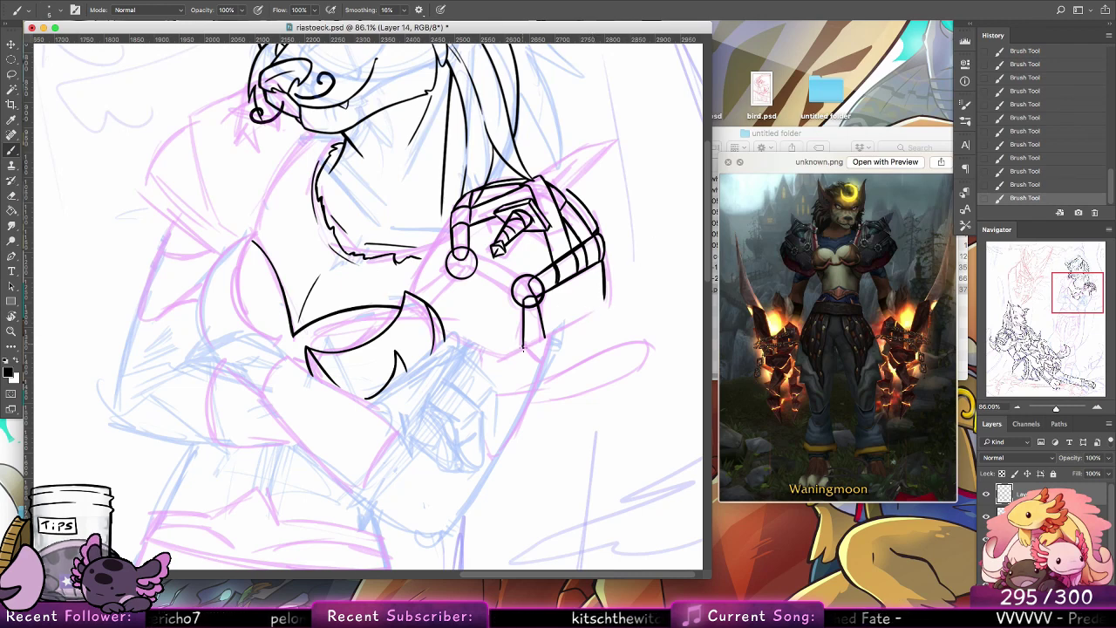
# Step: Ink the shoulder armor's lower edge, from its outer corner past the hanging strap and across to the chest armor
pyautogui.moveTo(523, 348)
pyautogui.mouseDown()
pyautogui.moveTo(616, 288)
pyautogui.moveTo(578, 317)
pyautogui.moveTo(604, 298)
pyautogui.mouseUp()
pyautogui.press('super+z')
pyautogui.press('super+z')
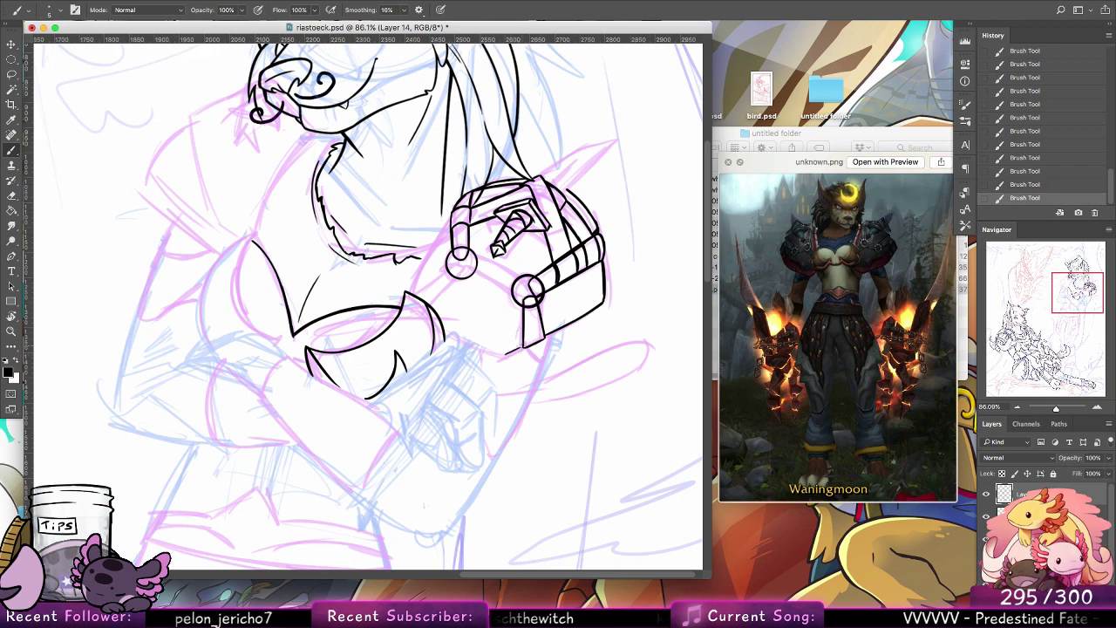
pyautogui.moveTo(505, 354); pyautogui.dragTo(522, 347)
pyautogui.moveTo(445, 333); pyautogui.dragTo(499, 355)
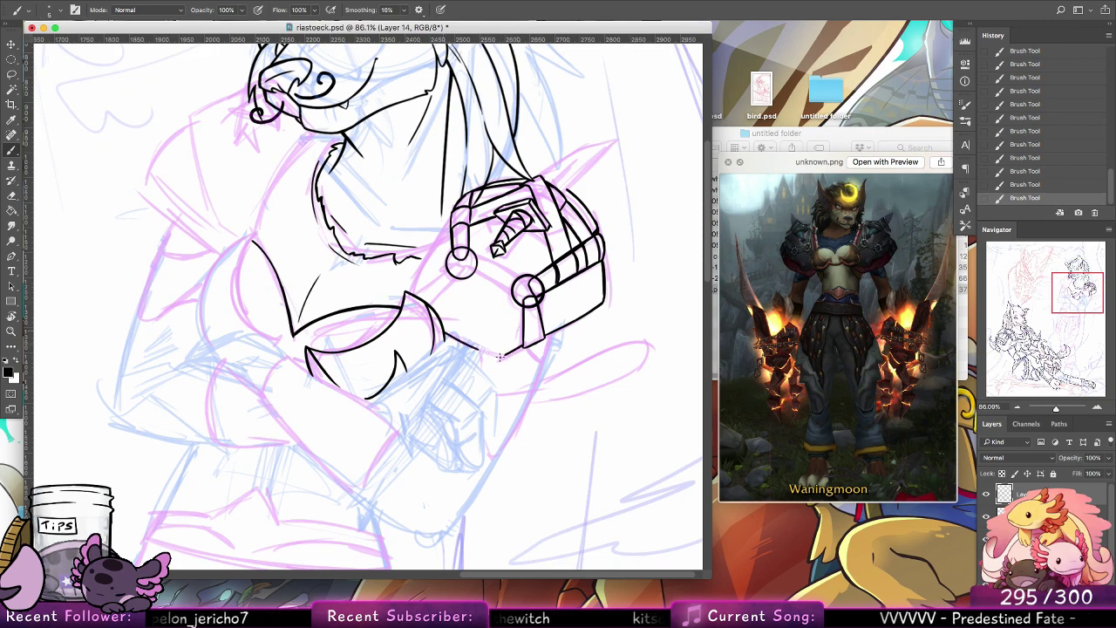
pyautogui.moveTo(444, 333); pyautogui.dragTo(503, 355)
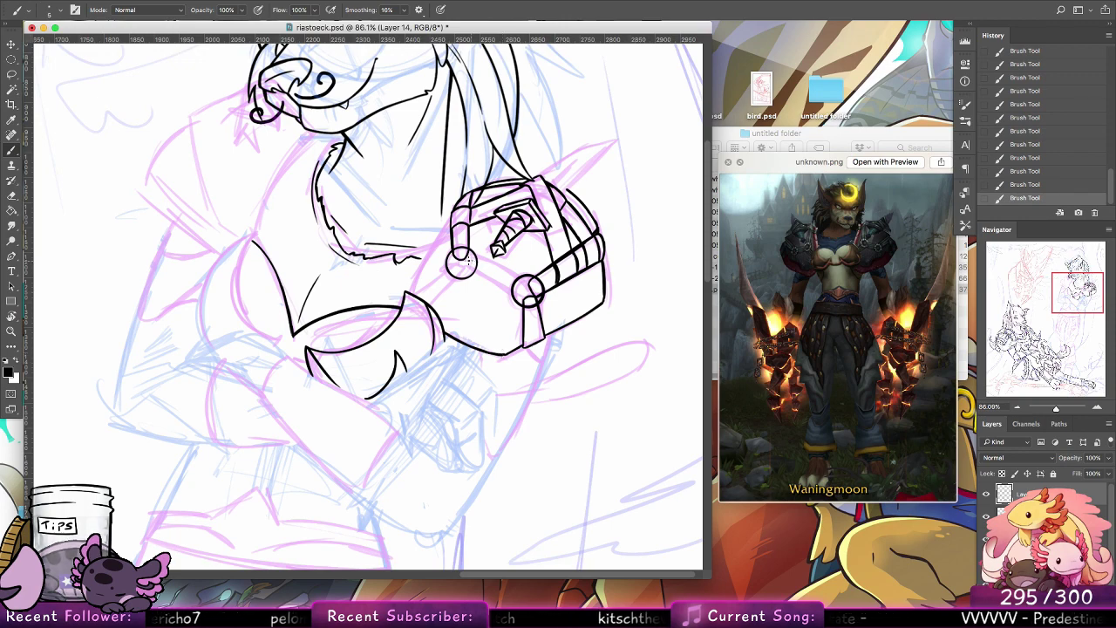
# Step: Ink the curved band joining the two round studs on the shoulder armor and the crossing strap lines inside both studs
pyautogui.press('super+z')
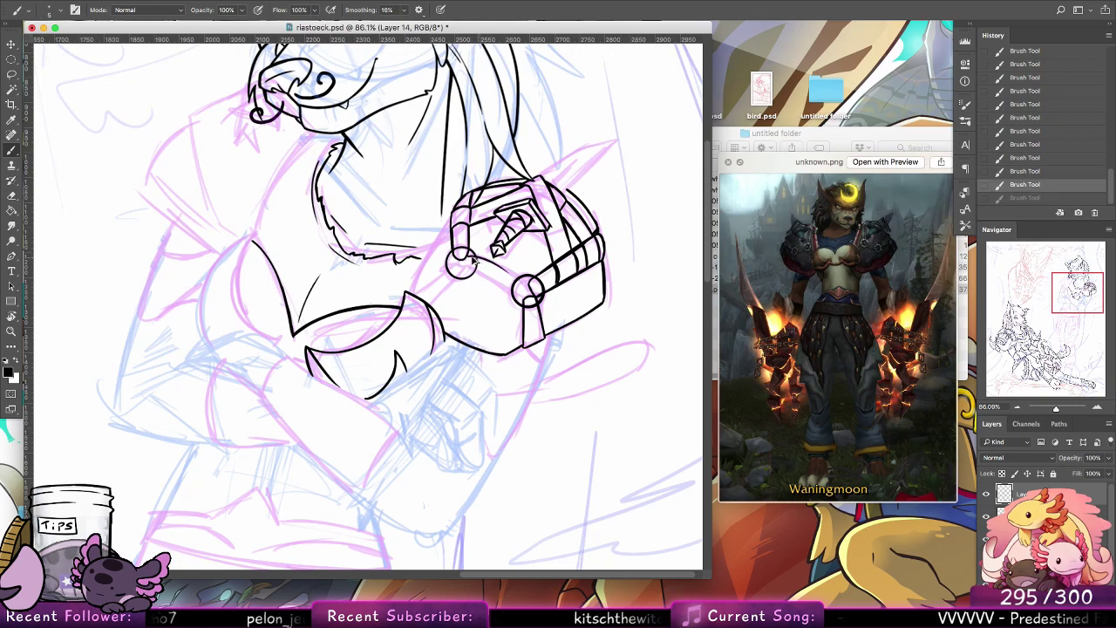
pyautogui.press('alt+super+z')
pyautogui.moveTo(474, 259); pyautogui.dragTo(515, 273)
pyautogui.press('super+z')
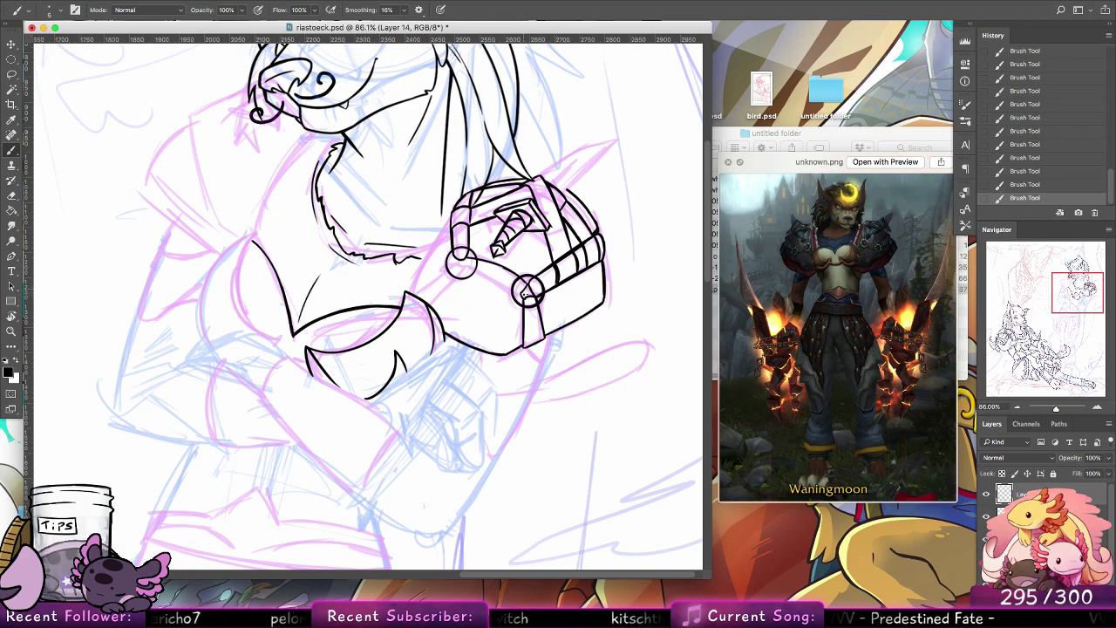
pyautogui.moveTo(521, 293)
pyautogui.mouseDown()
pyautogui.moveTo(466, 274)
pyautogui.moveTo(520, 292)
pyautogui.mouseUp()
pyautogui.press('super+z')
pyautogui.press('super+z')
pyautogui.press('super+z')
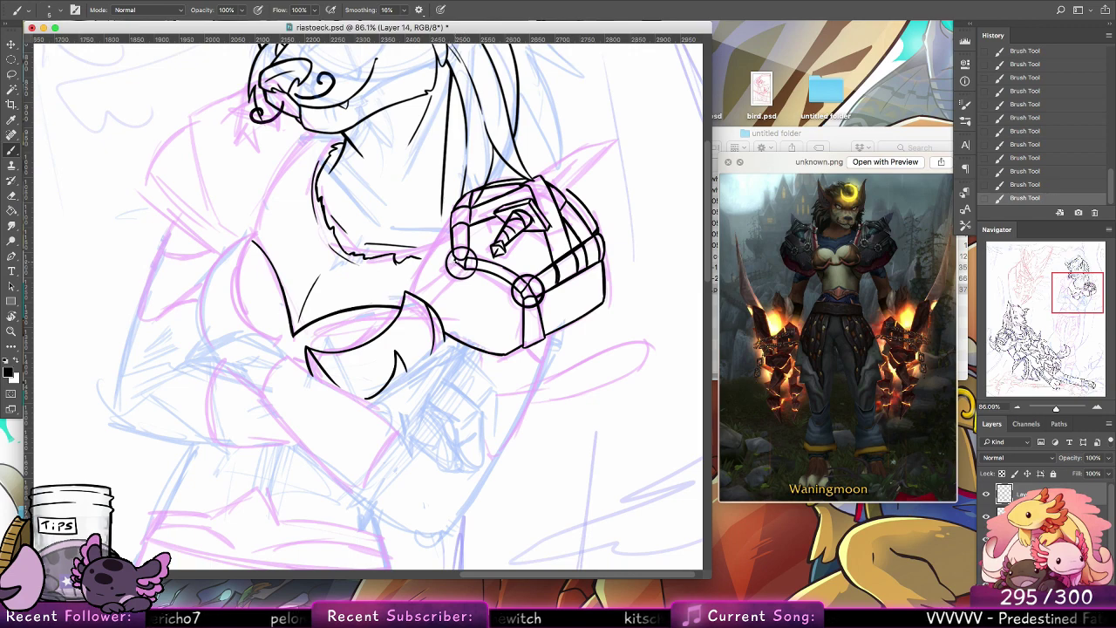
# Step: Ink the two edges of the strap running from the upper round stud to the tip of the chest armor
pyautogui.press('super+z')
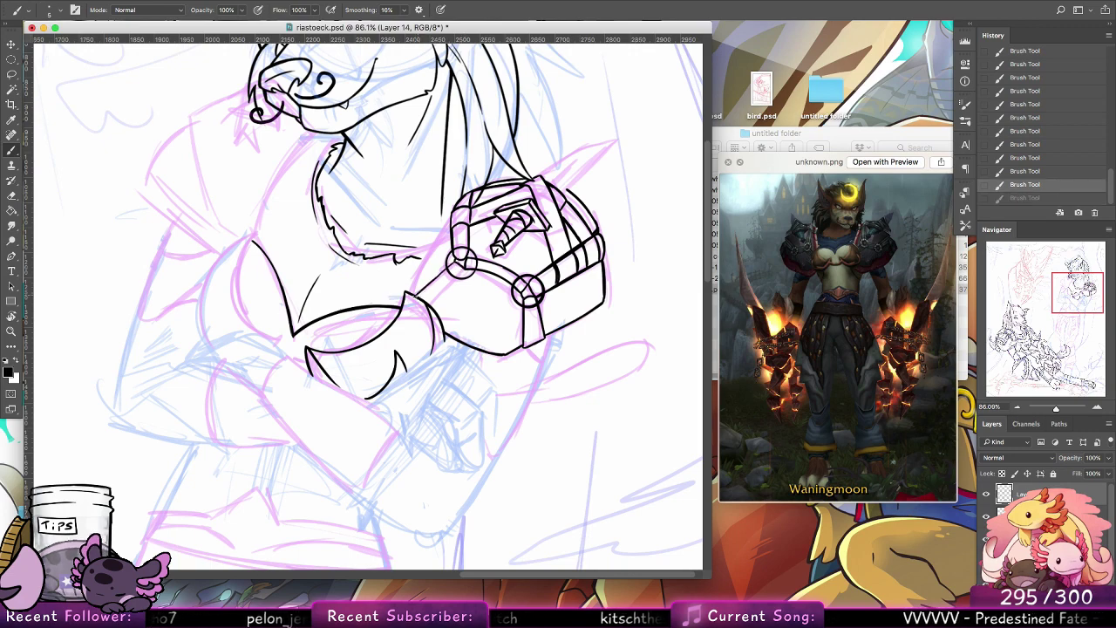
pyautogui.moveTo(416, 296)
pyautogui.mouseDown()
pyautogui.moveTo(452, 266)
pyautogui.moveTo(435, 303)
pyautogui.mouseUp()
pyautogui.press('super+z')
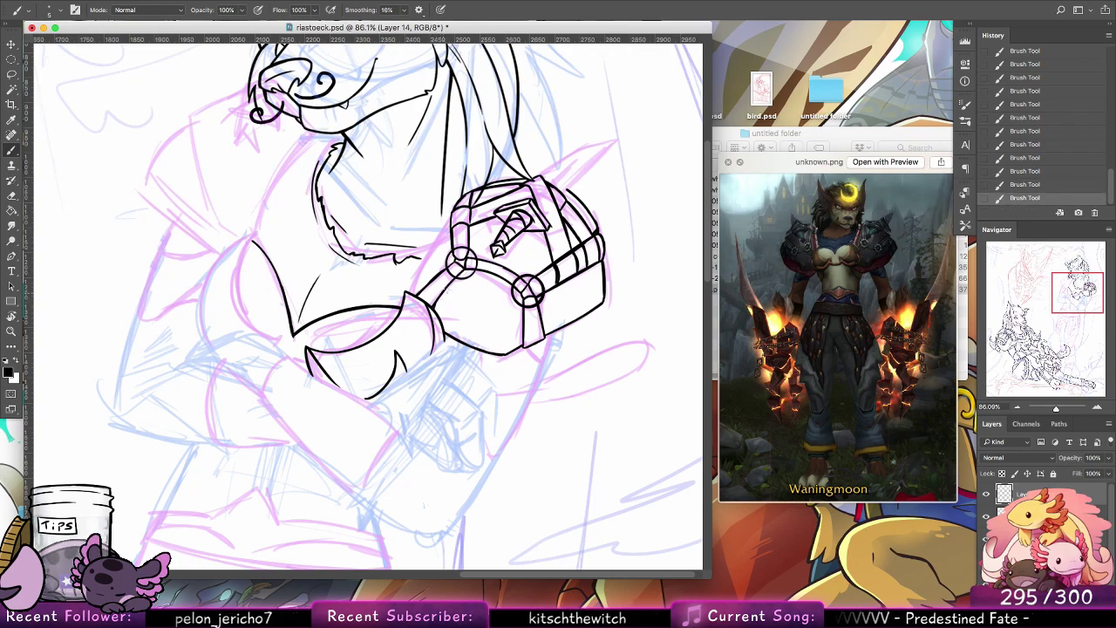
# Step: Ink the shoulder armor's curved neck-side outline, from its upper strap down to the tip of the chest armor
pyautogui.moveTo(414, 297)
pyautogui.mouseDown()
pyautogui.moveTo(453, 213)
pyautogui.moveTo(417, 275)
pyautogui.mouseUp()
pyautogui.press('super+z')
pyautogui.press('super+z')
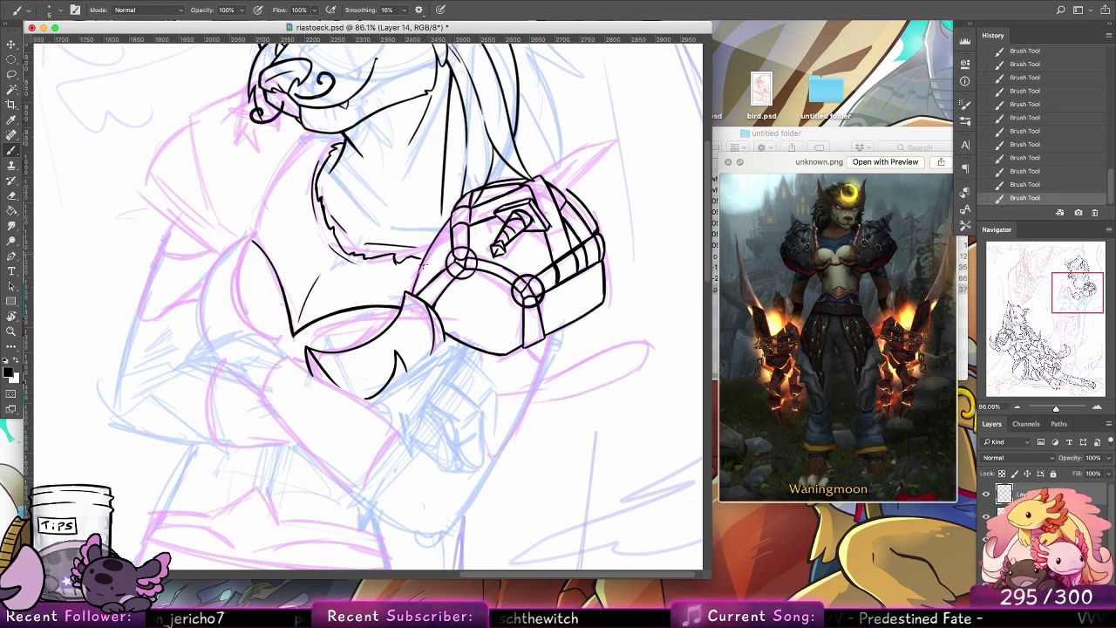
pyautogui.press('super+z')
pyautogui.press('super+z')
pyautogui.press('shift+super+z')
pyautogui.press('shift+super+z')
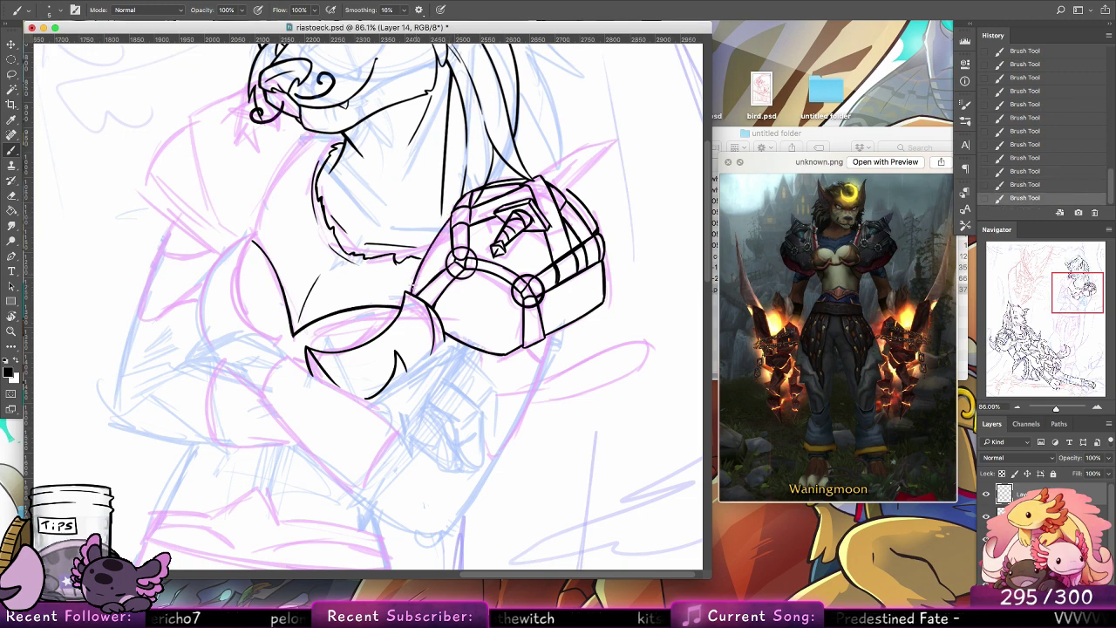
pyautogui.press('super+z')
pyautogui.press('super+z')
pyautogui.moveTo(451, 219); pyautogui.dragTo(411, 294)
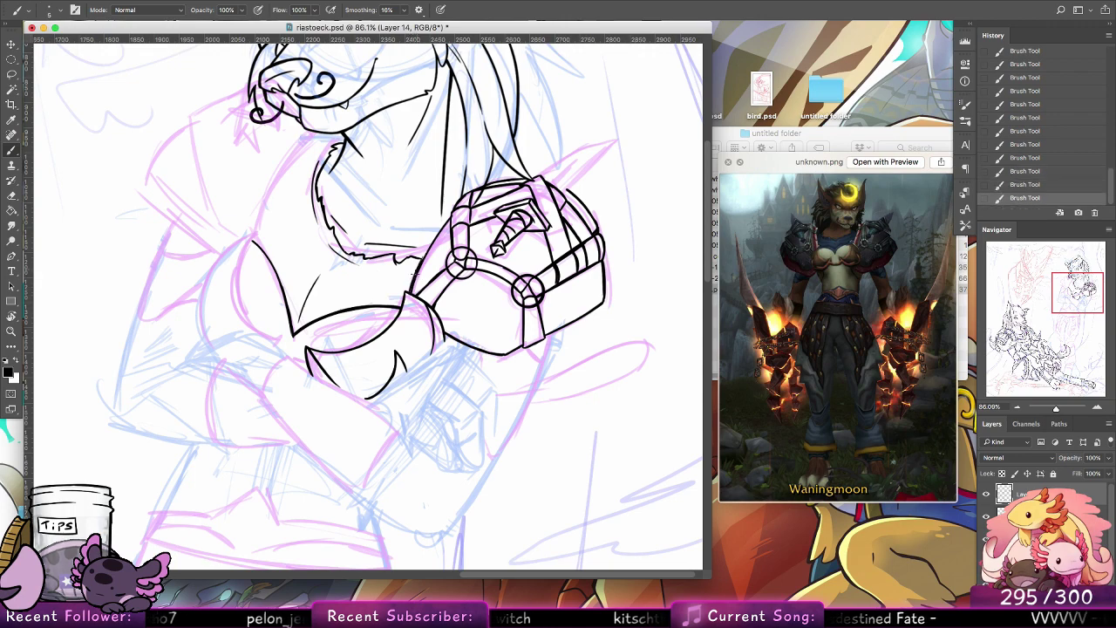
# Step: Erase the parts of both round studs that overlap the straps, using a 9 px eraser
pyautogui.click(12, 195)
pyautogui.rightClick(157, 92)
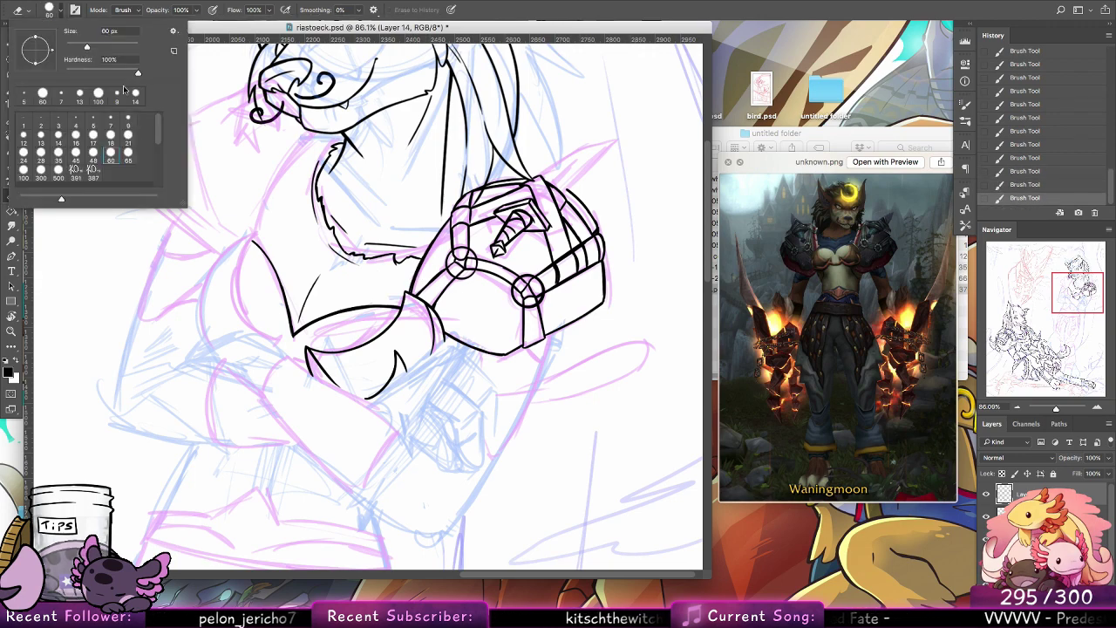
pyautogui.click(129, 117)
pyautogui.click(450, 274)
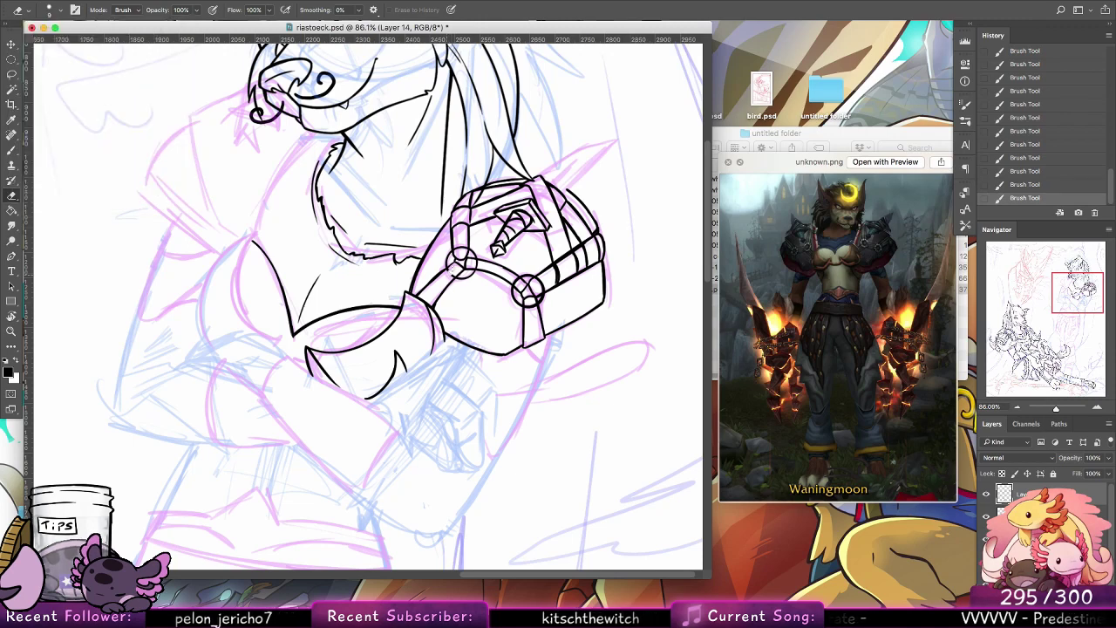
pyautogui.moveTo(450, 272); pyautogui.dragTo(455, 267)
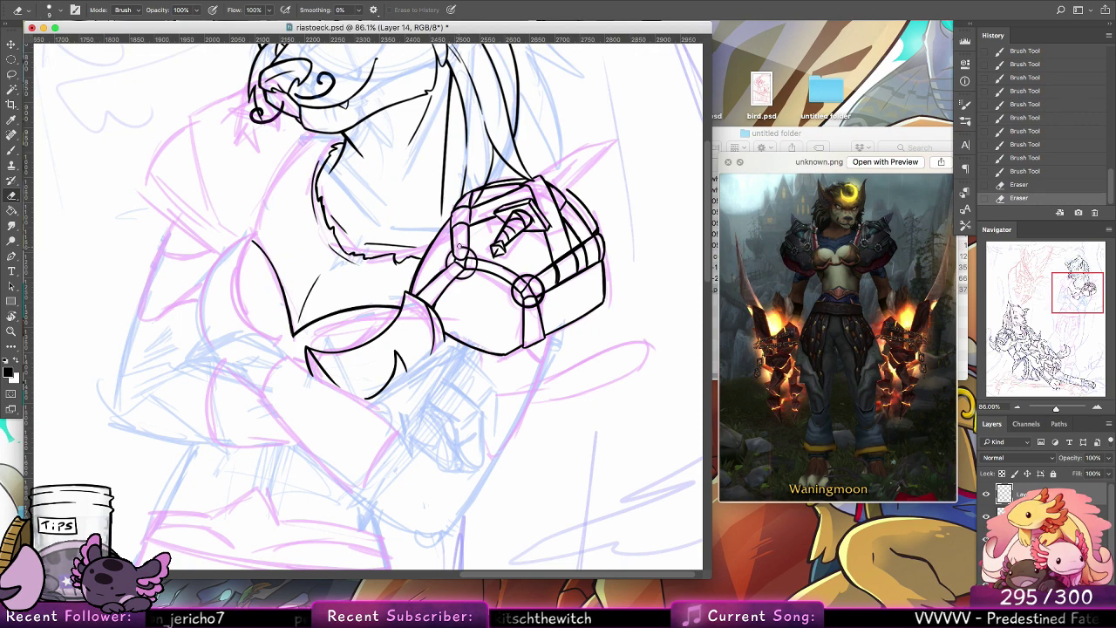
pyautogui.moveTo(464, 249); pyautogui.dragTo(478, 263)
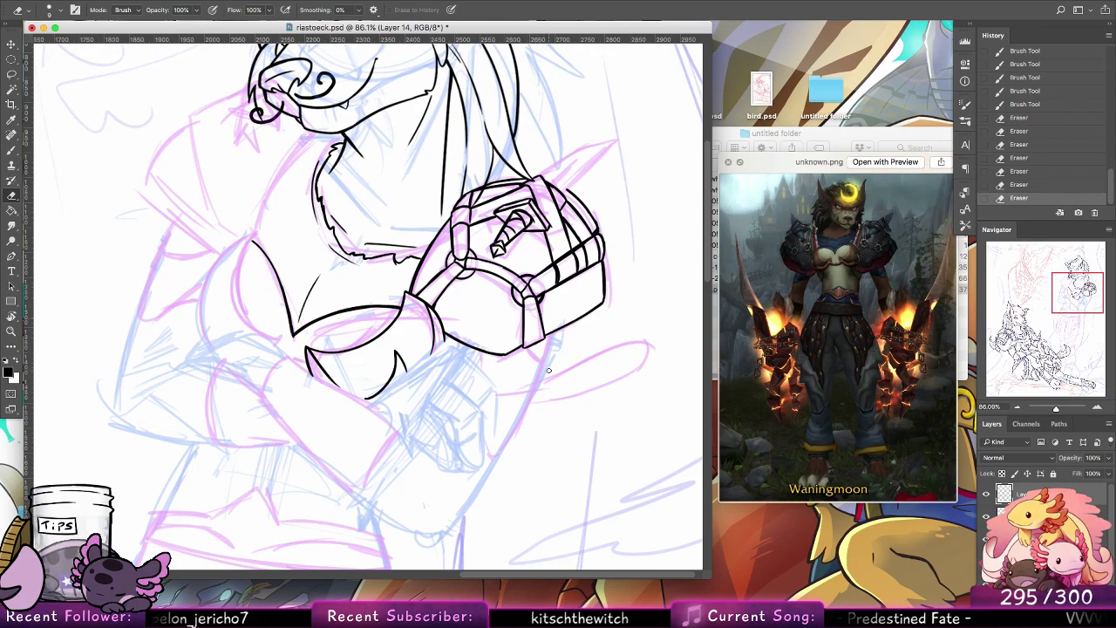
# Step: Ink an inner rim line beside the shoulder armor's neck-side outline and a curved trim line inside the lower front panel
pyautogui.click(12, 150)
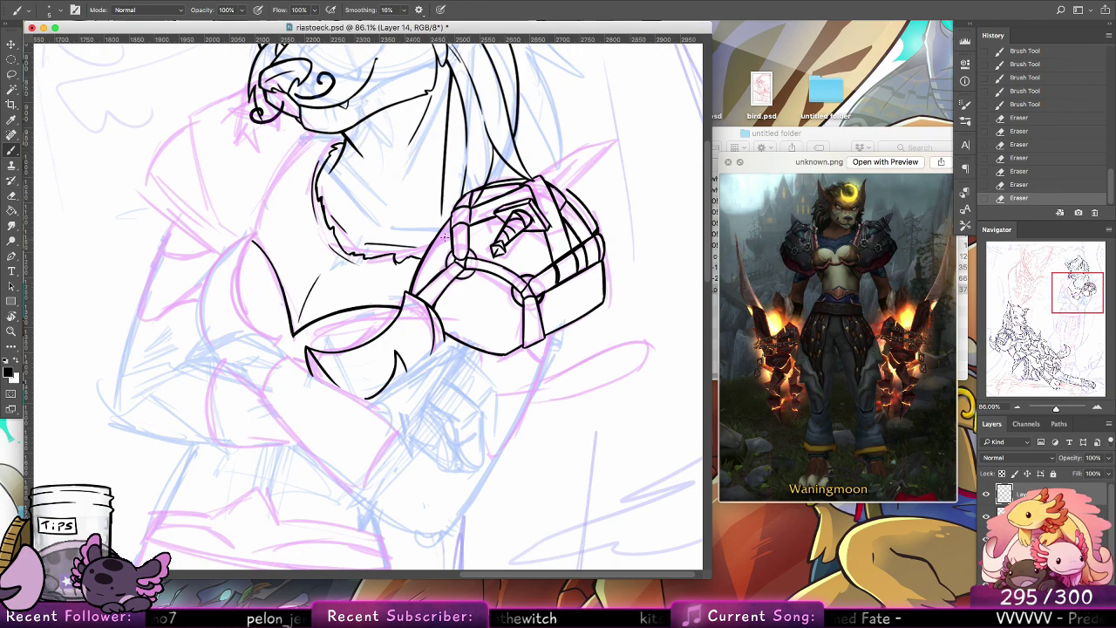
pyautogui.moveTo(452, 218)
pyautogui.mouseDown()
pyautogui.moveTo(427, 253)
pyautogui.moveTo(455, 320)
pyautogui.mouseUp()
pyautogui.press('super+z')
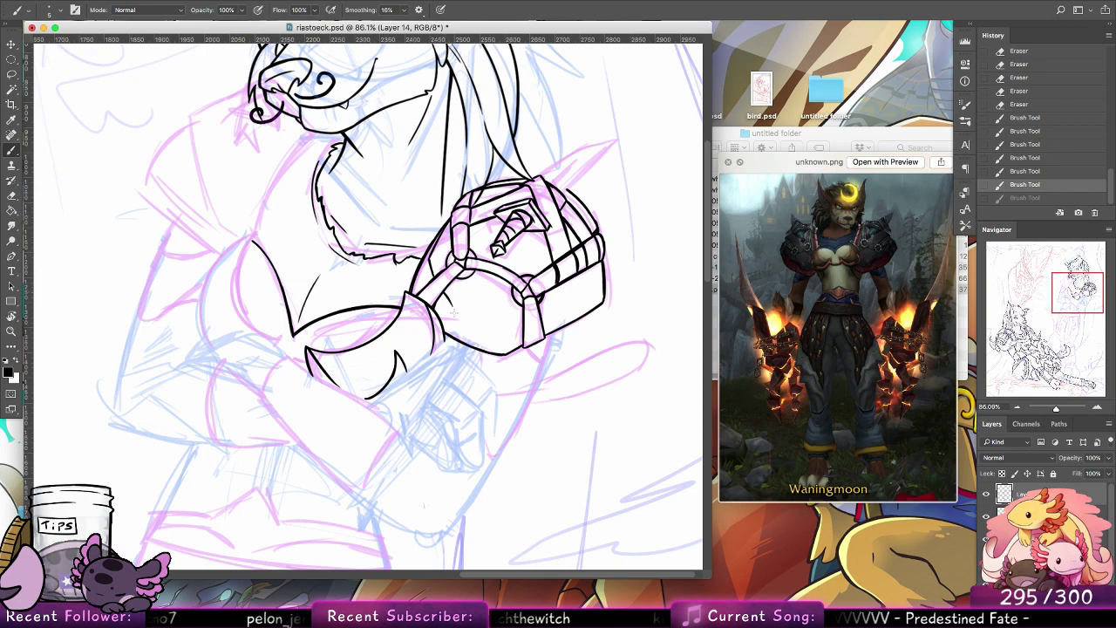
pyautogui.moveTo(446, 298)
pyautogui.mouseDown()
pyautogui.moveTo(478, 336)
pyautogui.moveTo(504, 327)
pyautogui.mouseUp()
pyautogui.hotkey('ctrl', 'z')
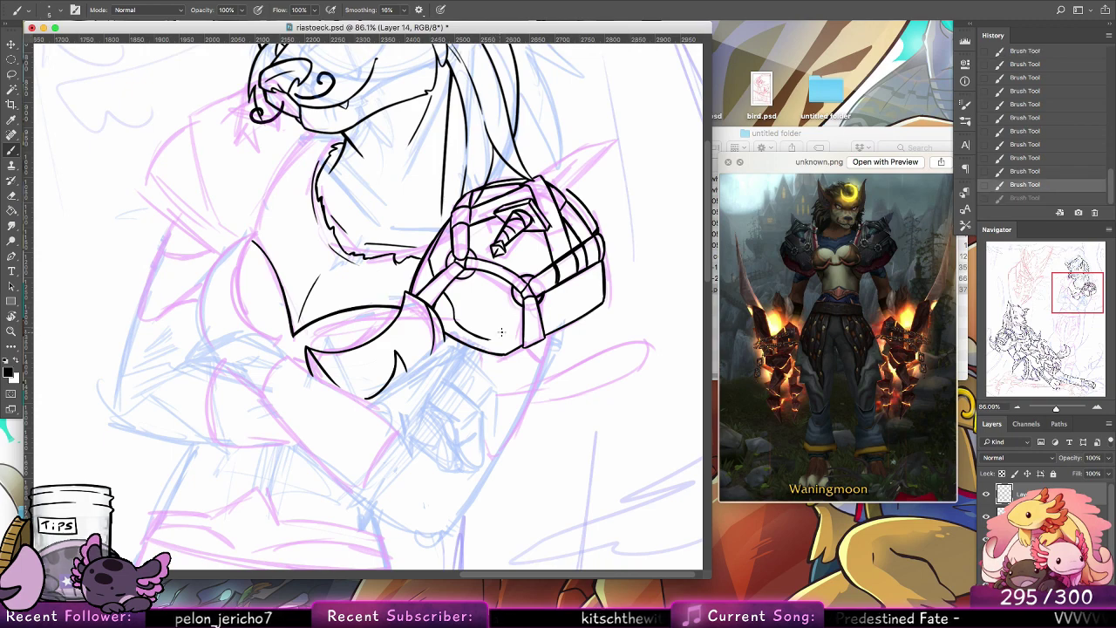
pyautogui.hotkey('ctrl', 'z')
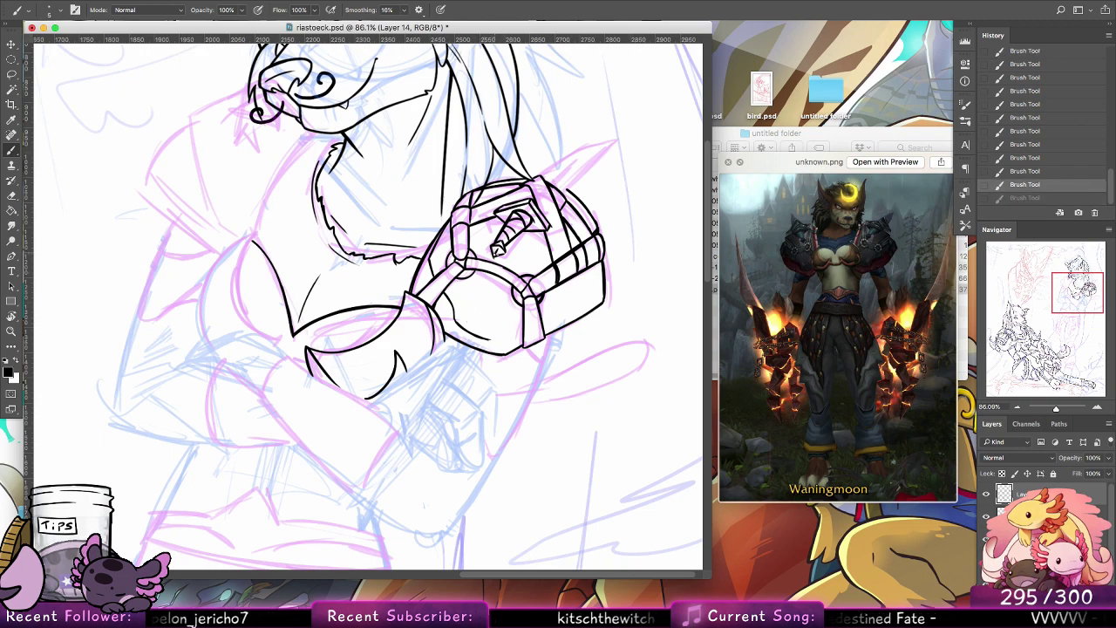
# Step: Ink a short crease in the armor's lower front panel and complete its wavy double trim up to the hanging strap
pyautogui.moveTo(497, 253); pyautogui.dragTo(495, 260)
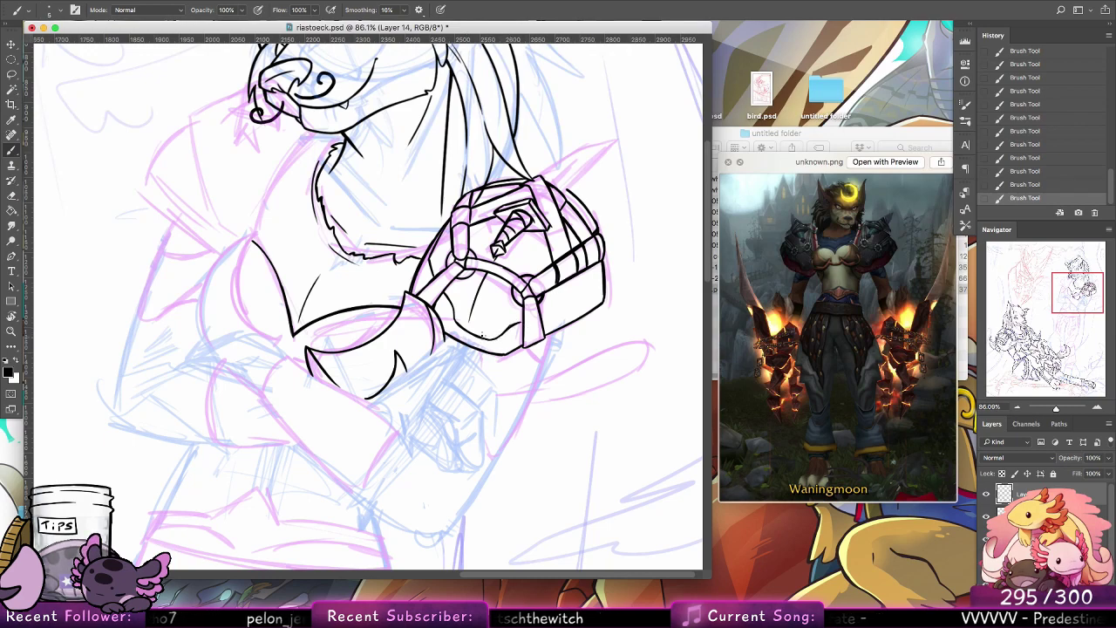
pyautogui.press('super+z')
pyautogui.moveTo(481, 335); pyautogui.dragTo(524, 315)
pyautogui.hotkey('ctrl', 'z')
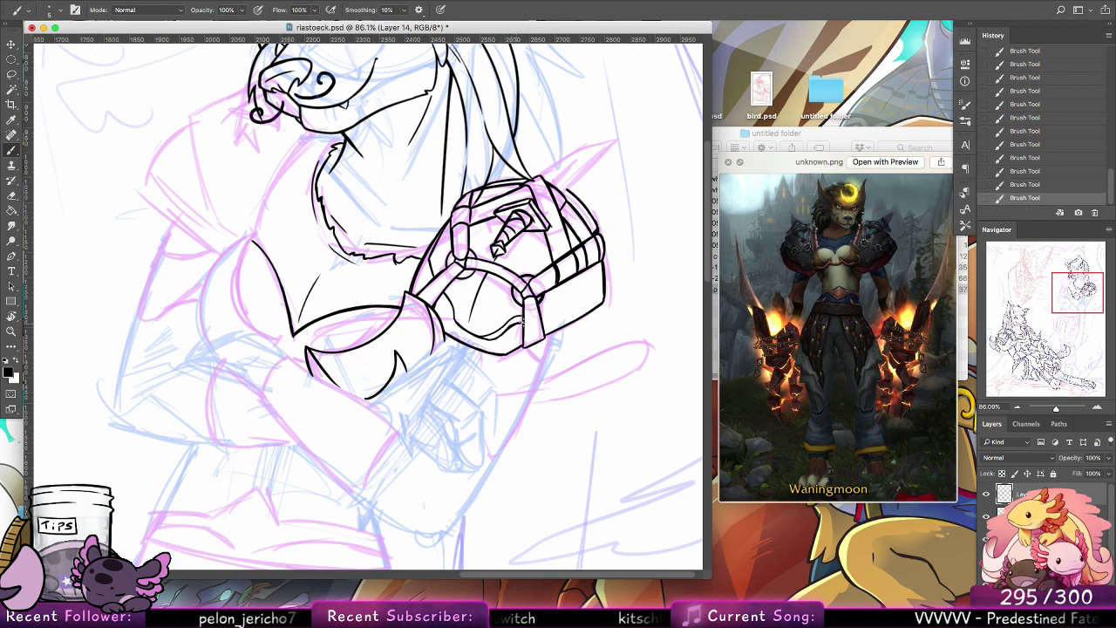
pyautogui.press('super+z')
# Step: Ink a diagonal detail line on the armor's lower side panel, between the plates and the hanging strap
pyautogui.moveTo(581, 277); pyautogui.dragTo(543, 316)
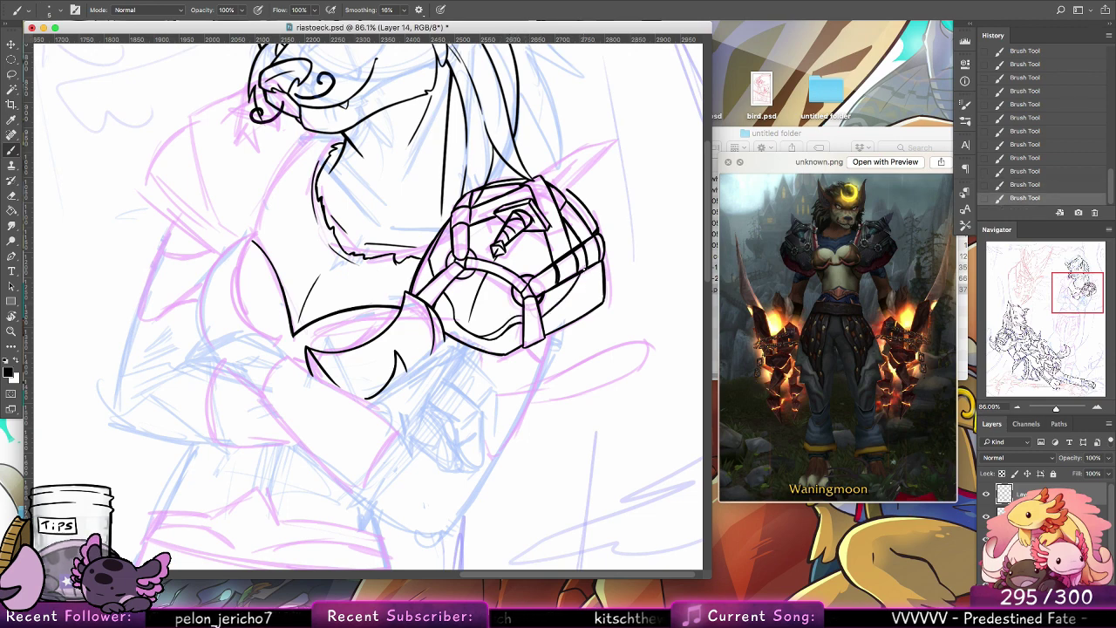
pyautogui.press('super+z')
pyautogui.moveTo(588, 274)
pyautogui.mouseDown()
pyautogui.moveTo(542, 315)
pyautogui.moveTo(568, 274)
pyautogui.mouseUp()
pyautogui.press('super+z')
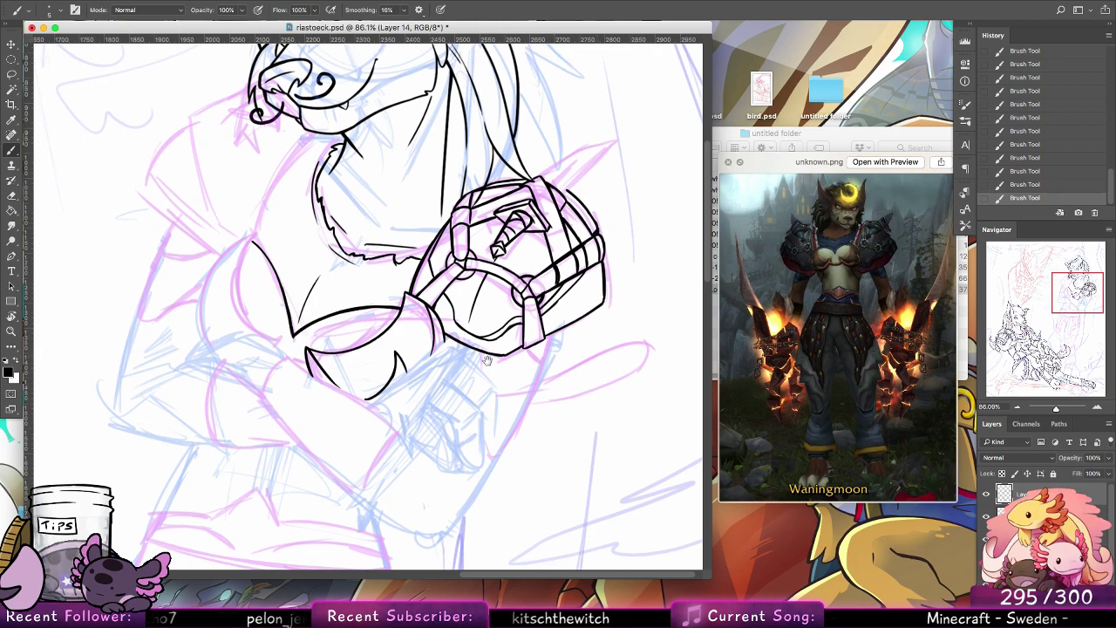
# Step: Ink the pointed spike rising from the top of the shoulder armor, following the pink sketch
pyautogui.moveTo(488, 360)
pyautogui.mouseDown()
pyautogui.moveTo(484, 338)
pyautogui.moveTo(444, 394)
pyautogui.moveTo(469, 412)
pyautogui.mouseUp()
pyautogui.moveTo(539, 269); pyautogui.dragTo(536, 335)
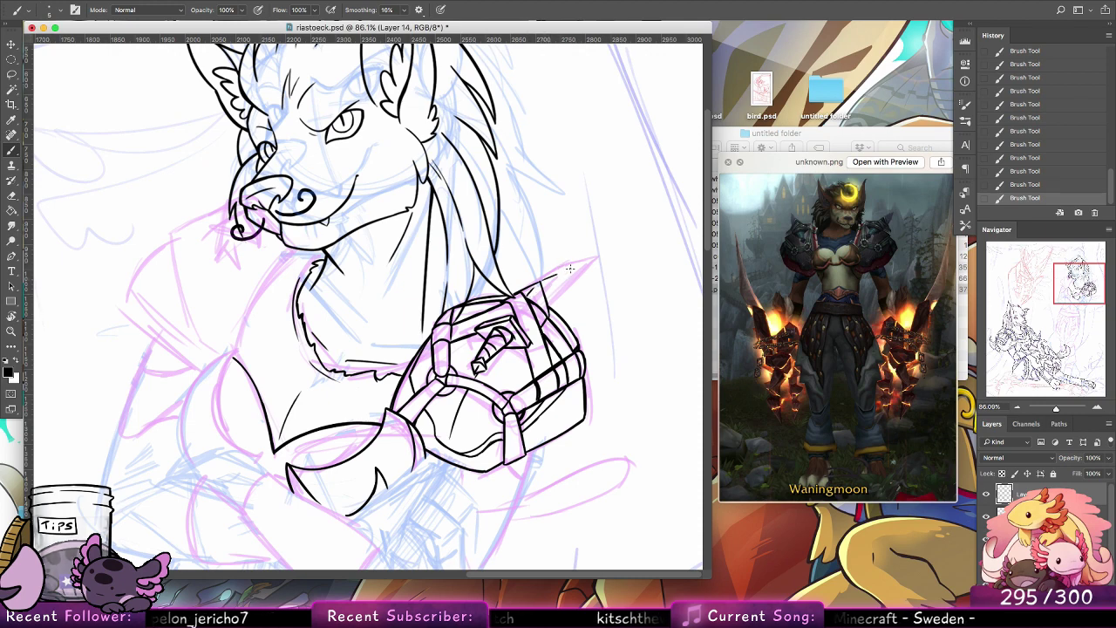
pyautogui.press('super+z')
pyautogui.press('super+z')
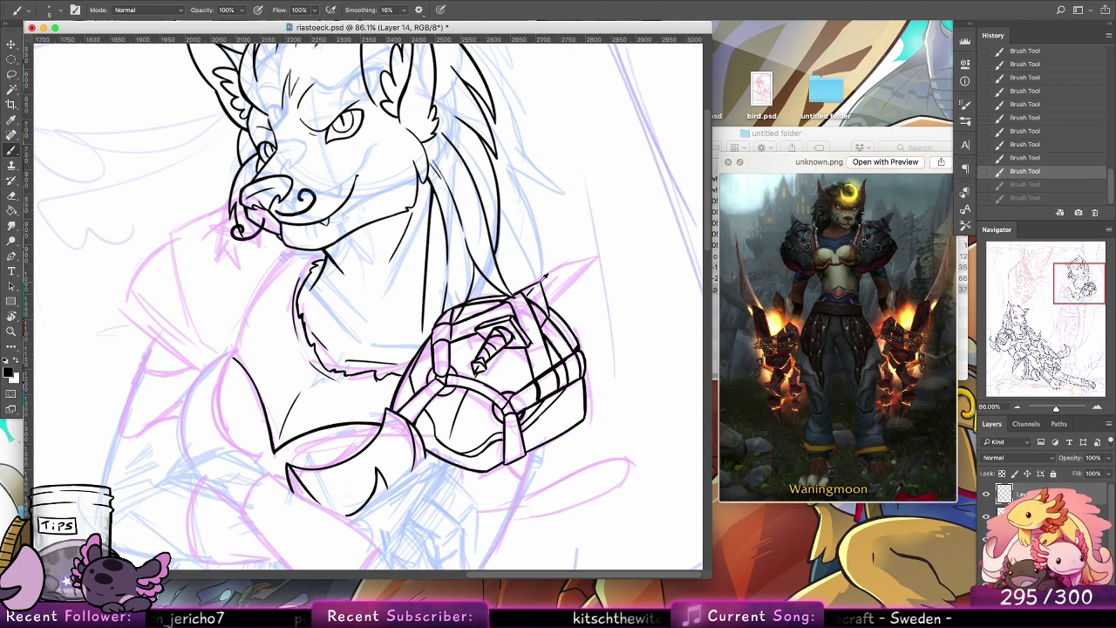
pyautogui.press('shift+super+z')
pyautogui.press('shift+super+z')
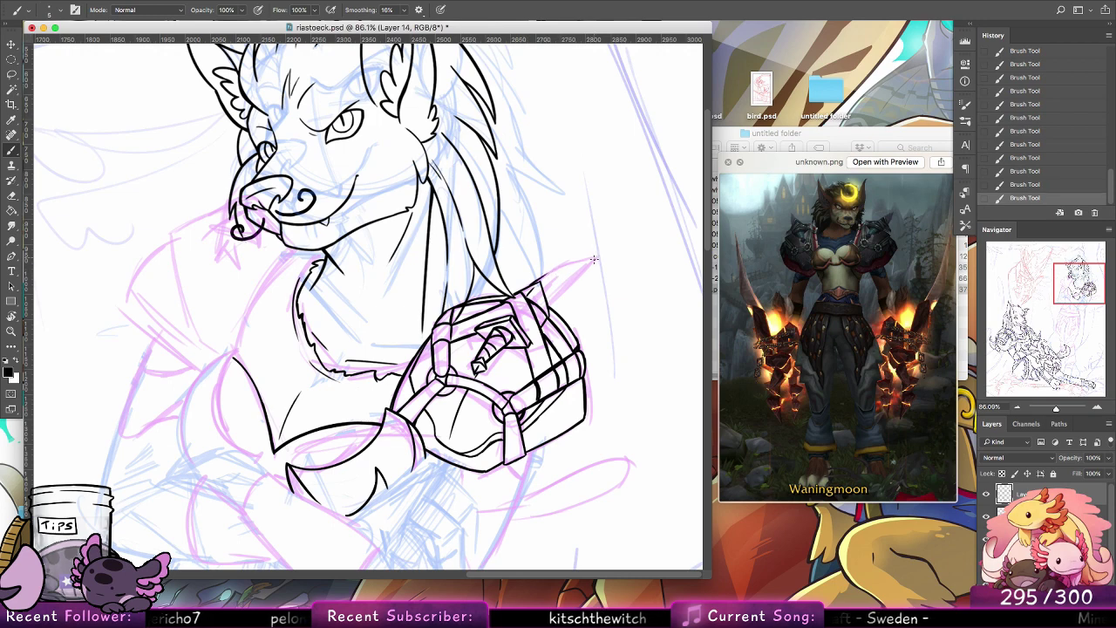
pyautogui.moveTo(546, 274)
pyautogui.mouseDown()
pyautogui.moveTo(587, 261)
pyautogui.moveTo(538, 281)
pyautogui.moveTo(591, 260)
pyautogui.moveTo(547, 306)
pyautogui.moveTo(582, 266)
pyautogui.mouseUp()
pyautogui.press('super+z')
pyautogui.press('super+z')
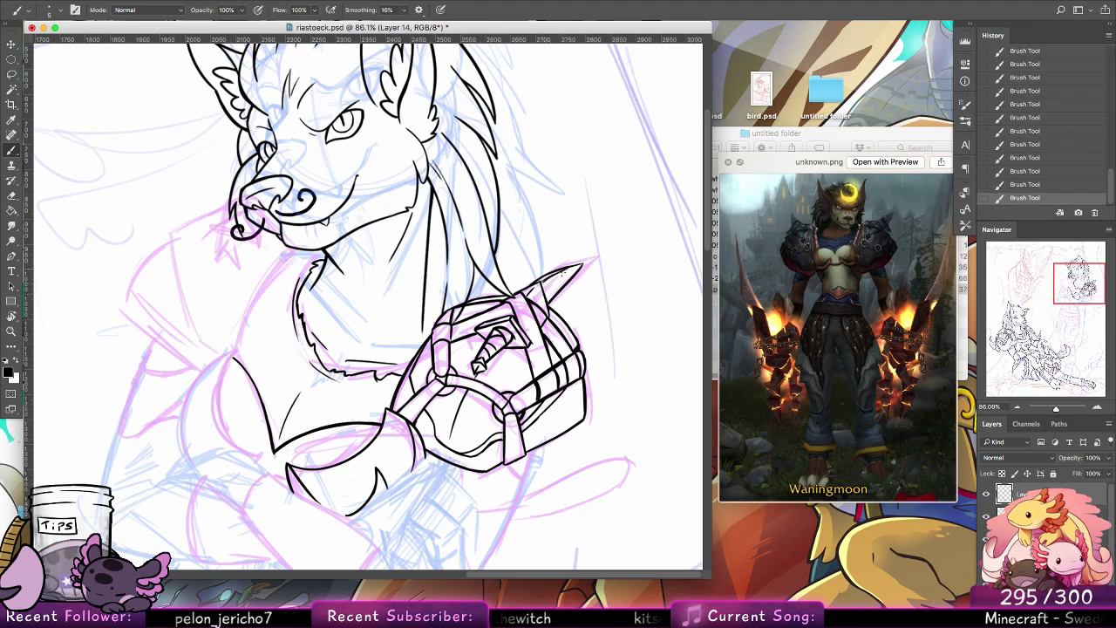
pyautogui.press('super+z')
pyautogui.press('super+shift+z')
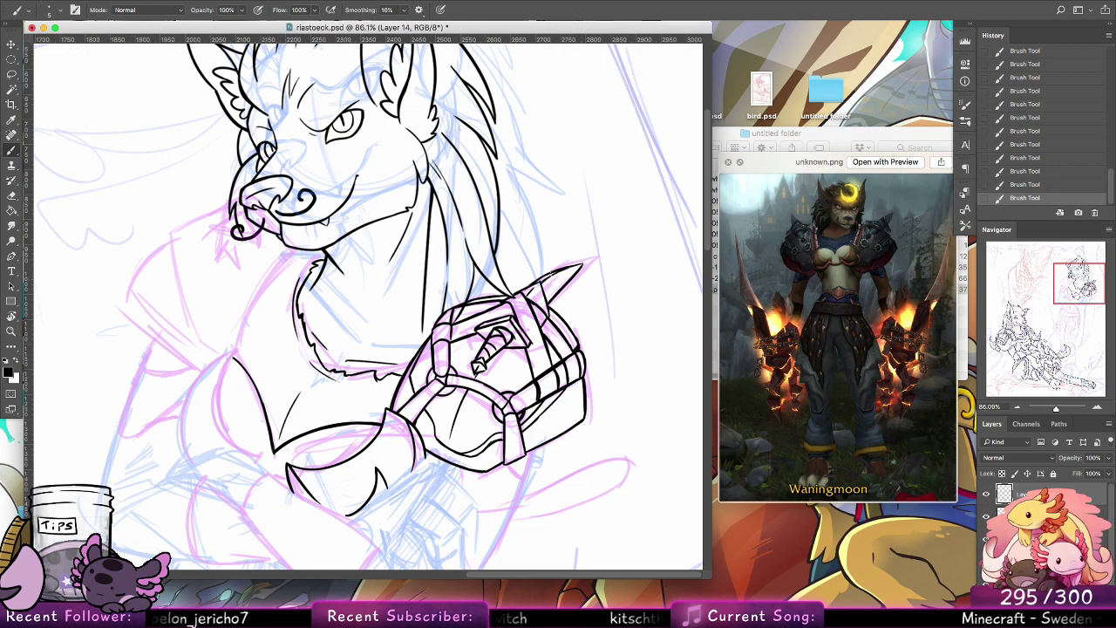
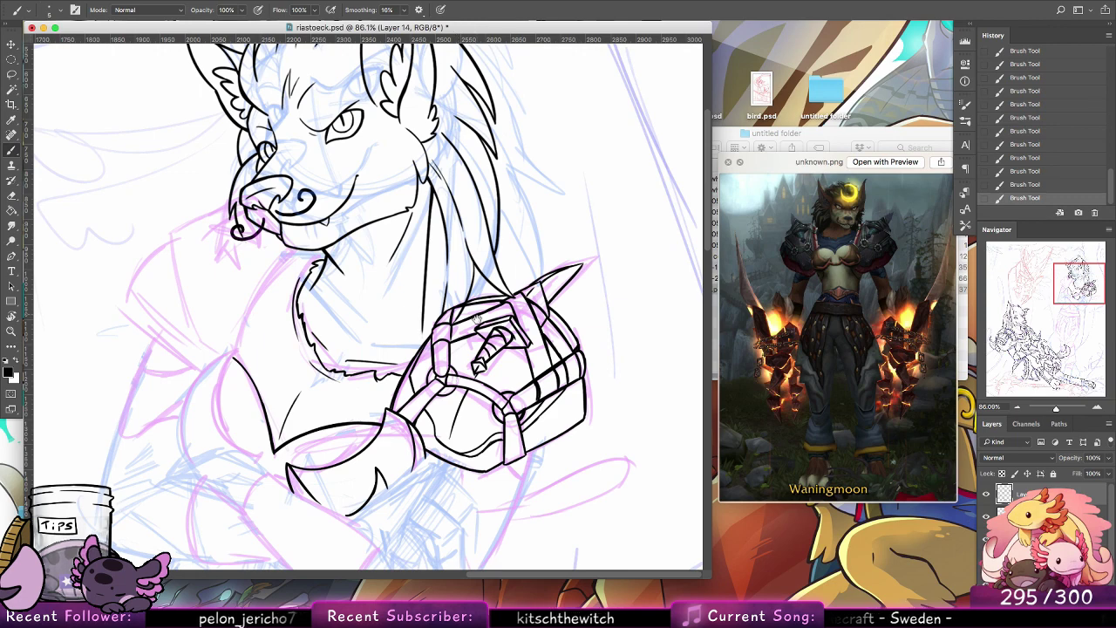
# Step: On the layer below, erase the stray line work overlapping the shoulder armor's upper neck-side corner
pyautogui.moveTo(477, 319); pyautogui.dragTo(495, 387)
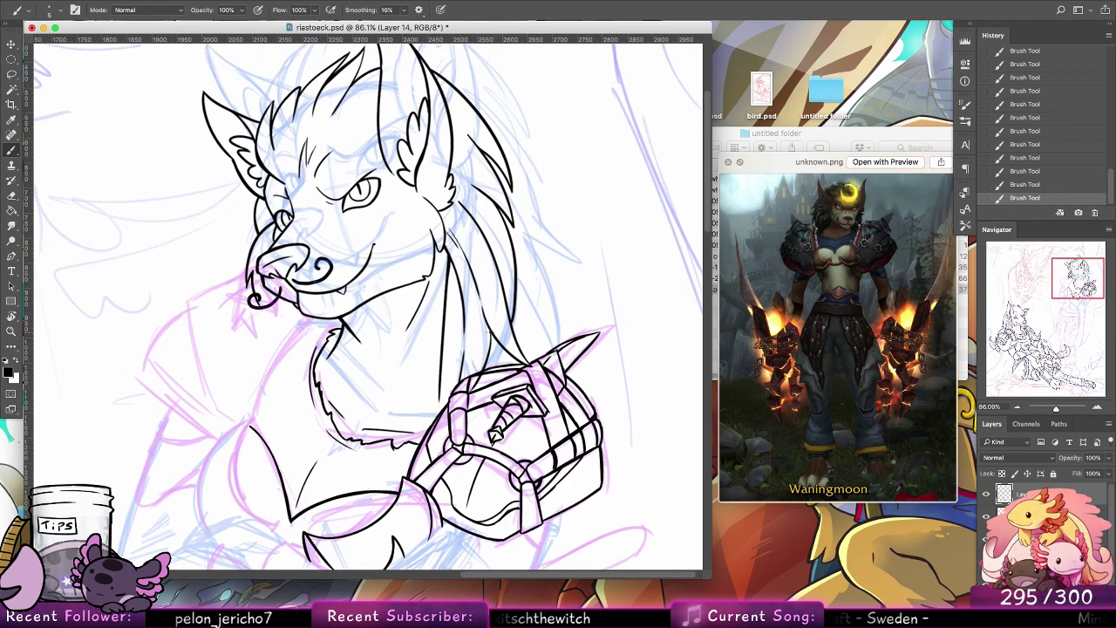
pyautogui.press('e')
pyautogui.hotkey('alt', '[')
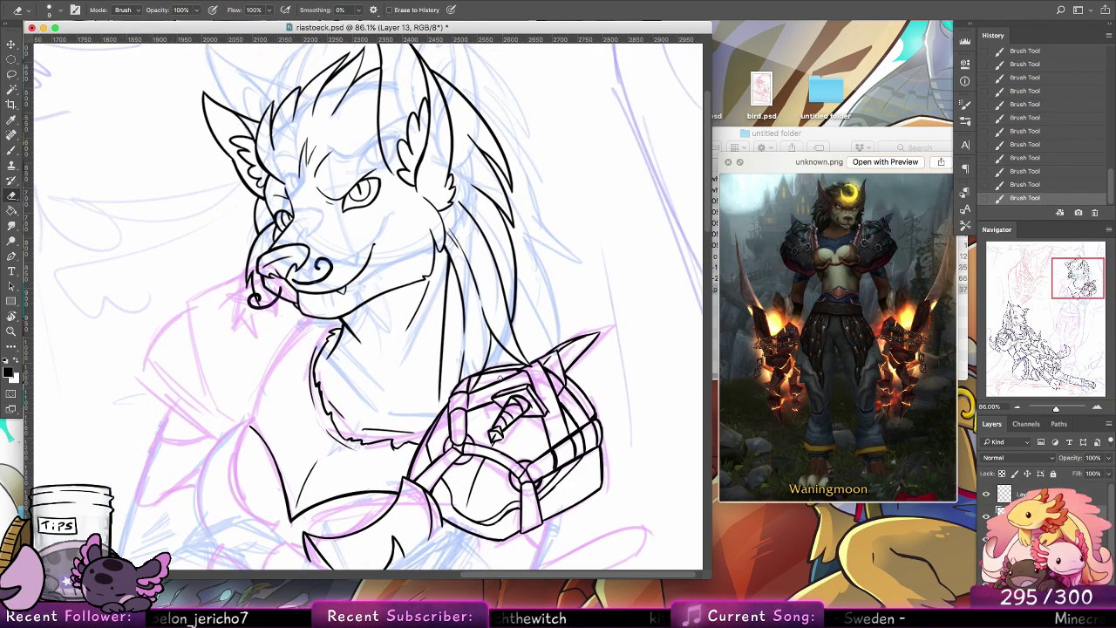
pyautogui.moveTo(472, 390); pyautogui.dragTo(476, 387)
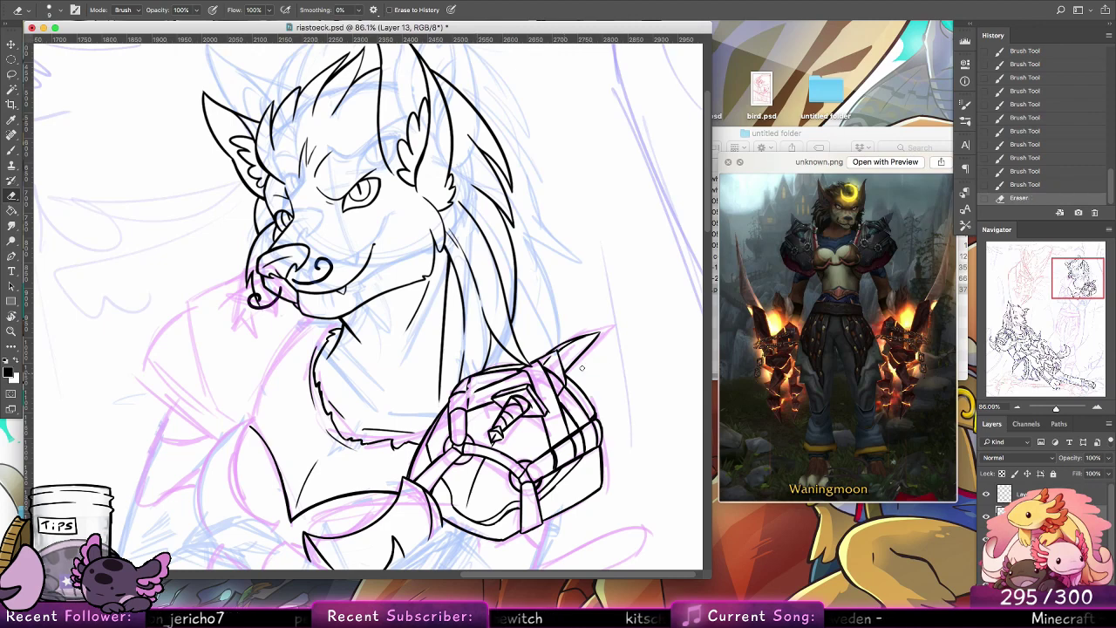
pyautogui.press('super+z')
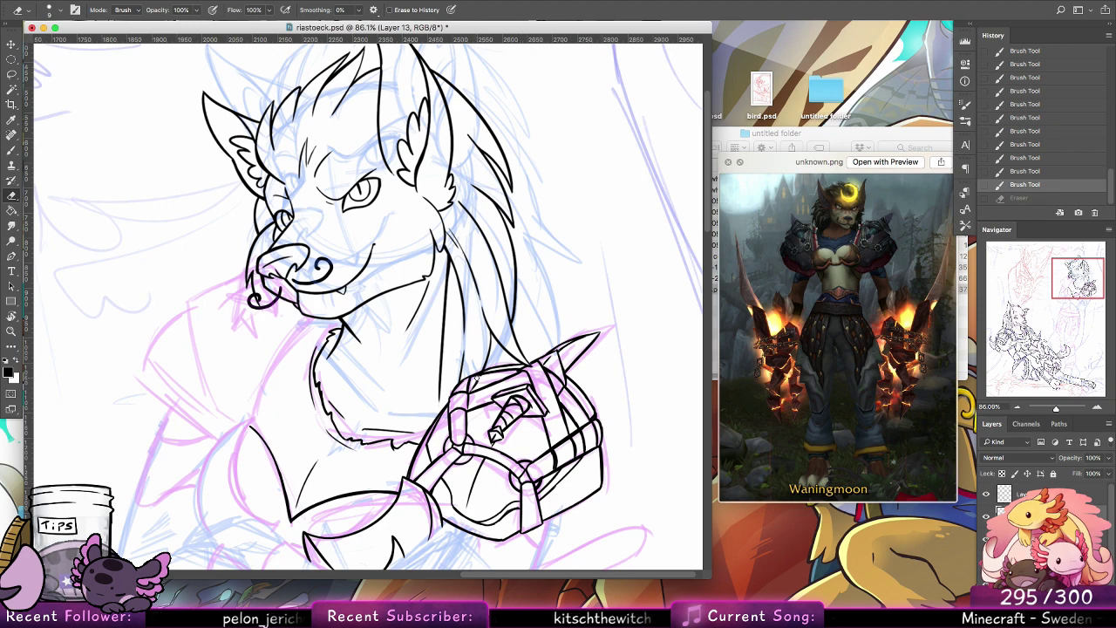
pyautogui.moveTo(477, 386); pyautogui.dragTo(467, 393)
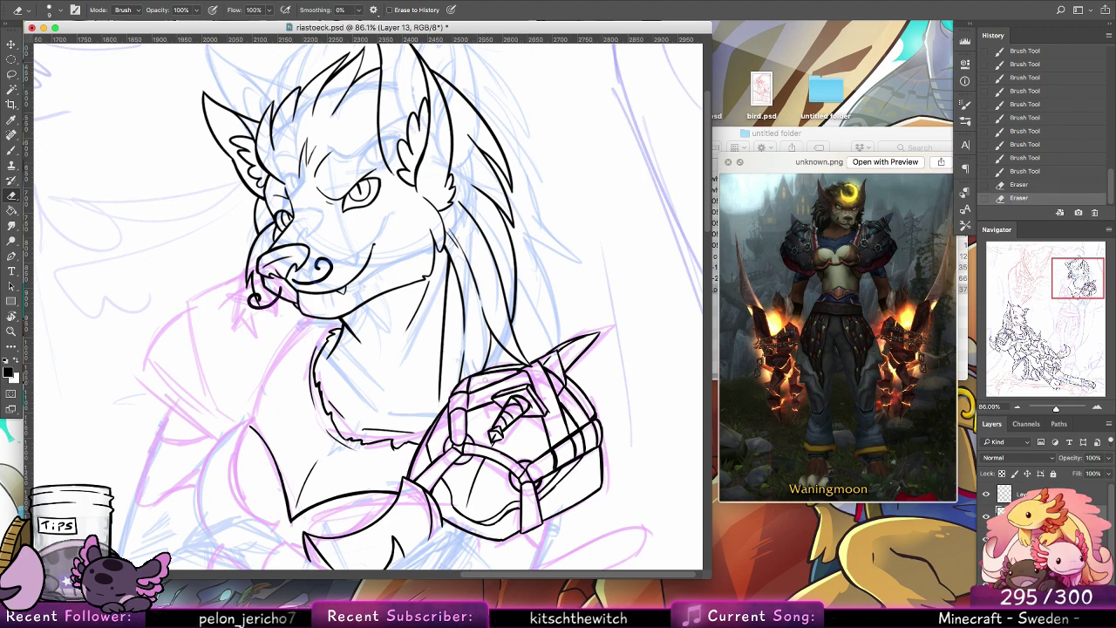
# Step: Ink small dents and scratches on the armor's lower front panel and a crease at the side panel's outer corner
pyautogui.press('b')
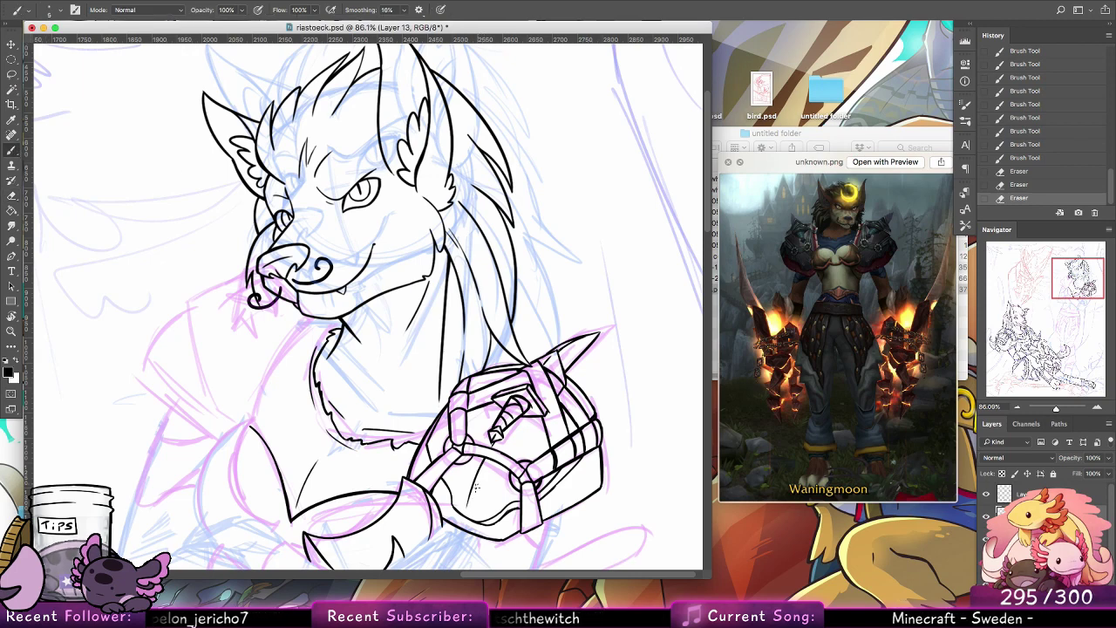
pyautogui.moveTo(479, 483)
pyautogui.mouseDown()
pyautogui.moveTo(475, 504)
pyautogui.moveTo(498, 506)
pyautogui.mouseUp()
pyautogui.moveTo(612, 463)
pyautogui.mouseDown()
pyautogui.moveTo(582, 493)
pyautogui.moveTo(599, 481)
pyautogui.mouseUp()
pyautogui.press('super+z')
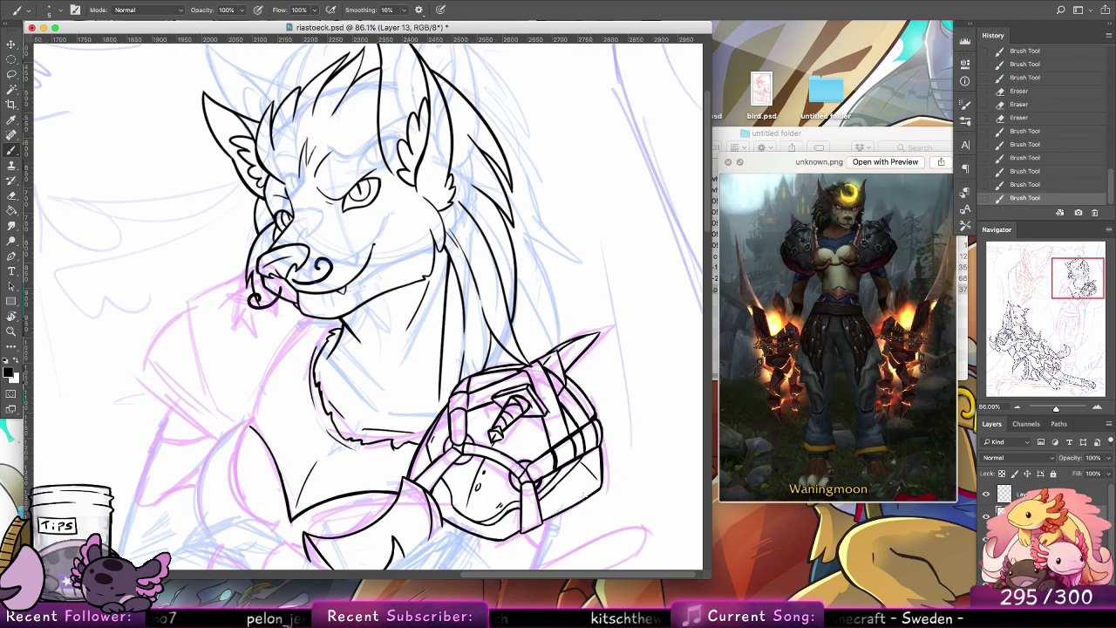
pyautogui.moveTo(497, 520); pyautogui.dragTo(502, 526)
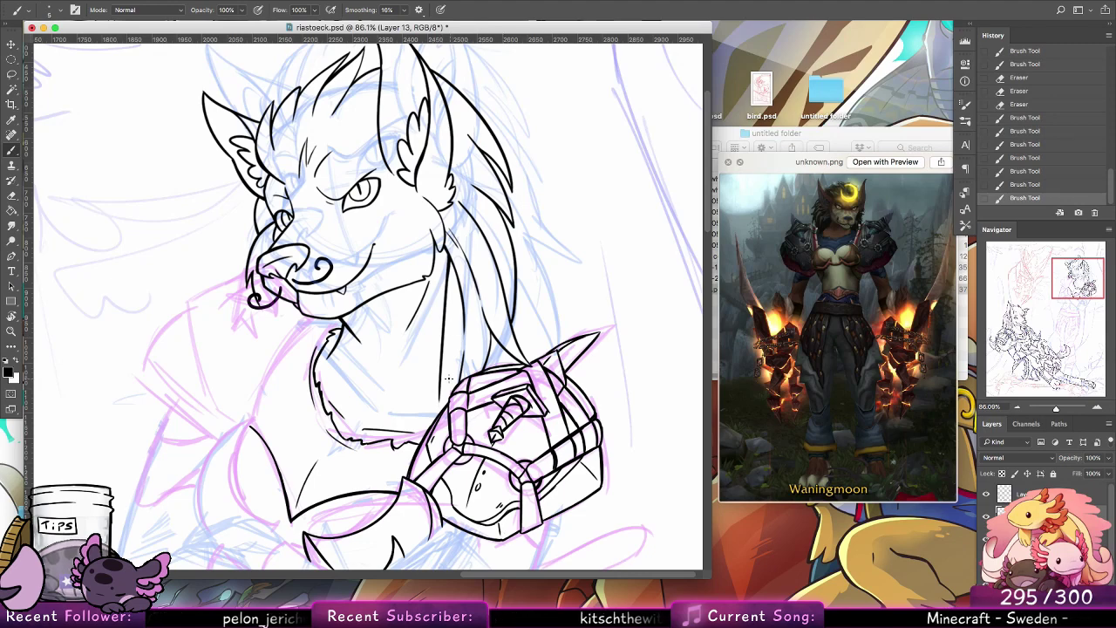
# Step: Extend the neck-side hair strand down to the shoulder armor with a short angled line and clean up its edge
pyautogui.moveTo(441, 374); pyautogui.dragTo(456, 386)
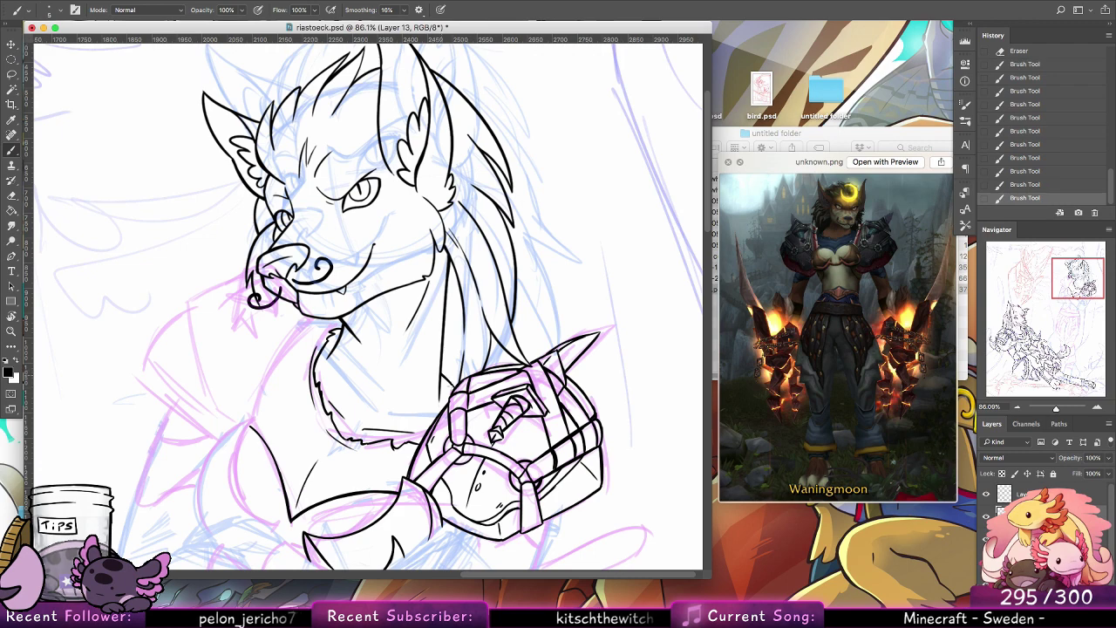
pyautogui.moveTo(512, 345); pyautogui.dragTo(553, 293)
pyautogui.press('e')
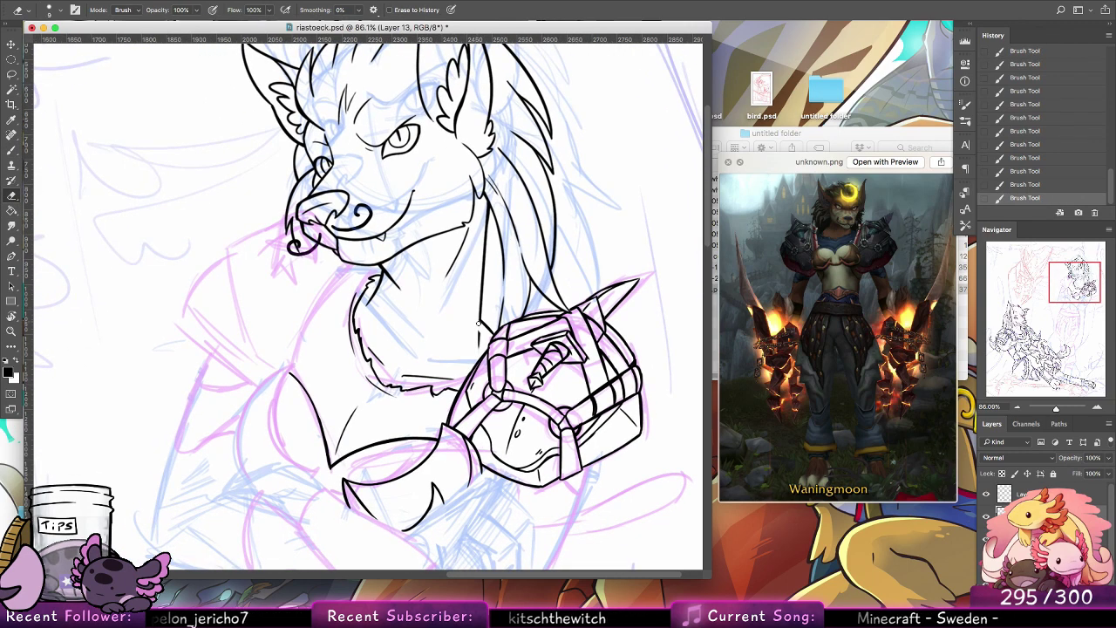
pyautogui.press('b')
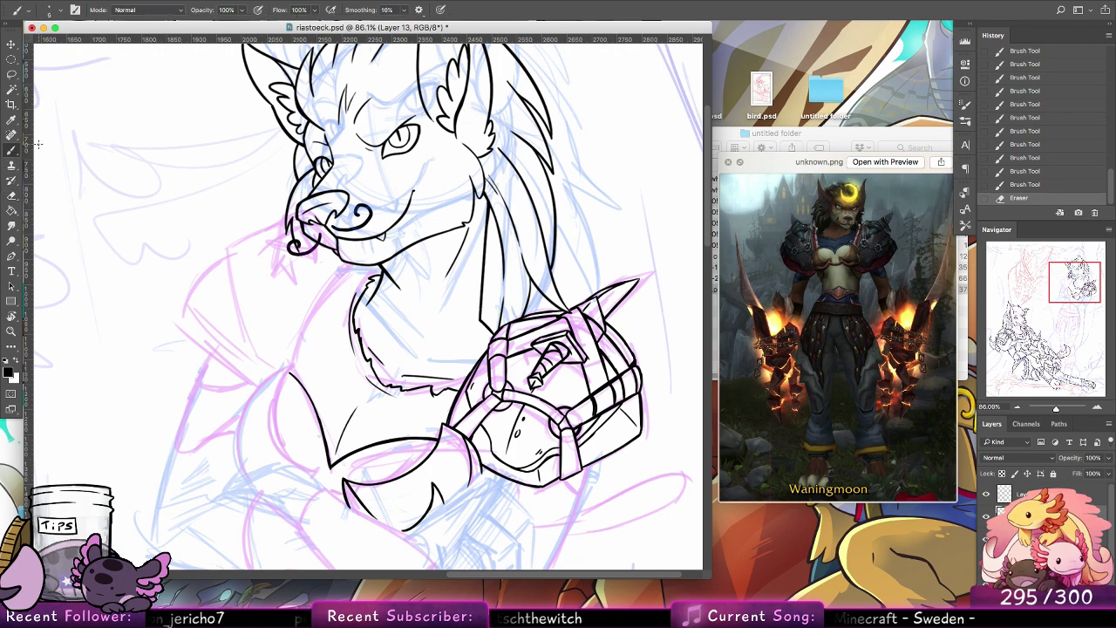
pyautogui.click(372, 315)
pyautogui.moveTo(374, 316); pyautogui.dragTo(394, 344)
pyautogui.press('alt+super+z')
pyautogui.press('alt+super+z')
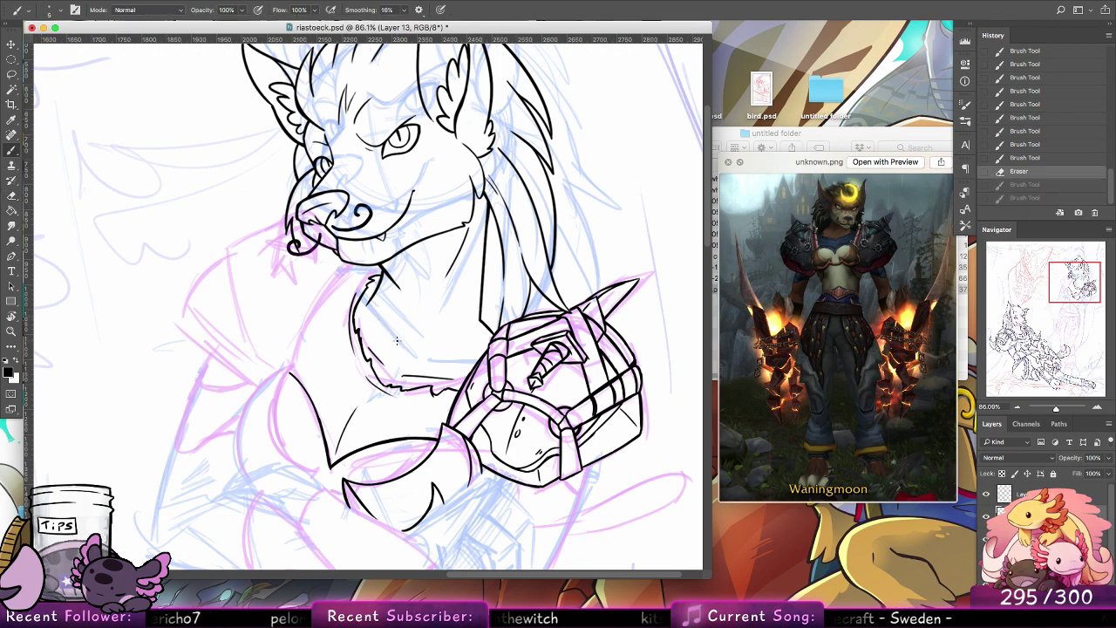
# Step: Ink the chest fur's jagged edge up to the hair strand beside the shoulder armor and erase the overlapping lines
pyautogui.moveTo(422, 389)
pyautogui.mouseDown()
pyautogui.moveTo(477, 355)
pyautogui.moveTo(492, 322)
pyautogui.moveTo(474, 364)
pyautogui.moveTo(491, 327)
pyautogui.mouseUp()
pyautogui.moveTo(485, 324); pyautogui.dragTo(497, 334)
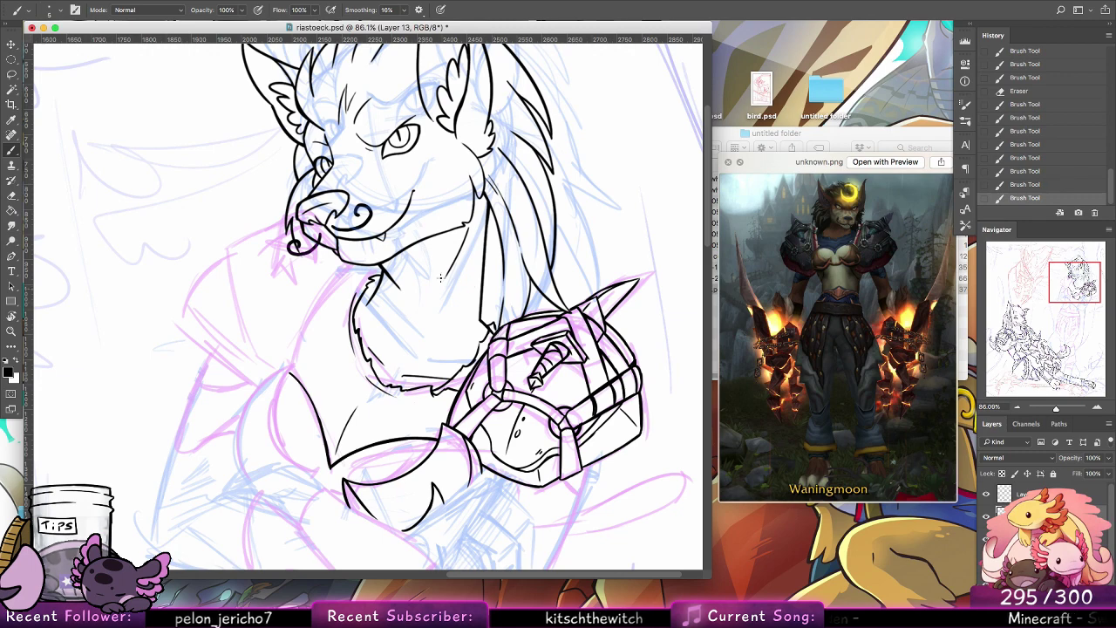
pyautogui.press('e')
pyautogui.moveTo(492, 328); pyautogui.dragTo(488, 340)
pyautogui.moveTo(487, 341); pyautogui.dragTo(485, 346)
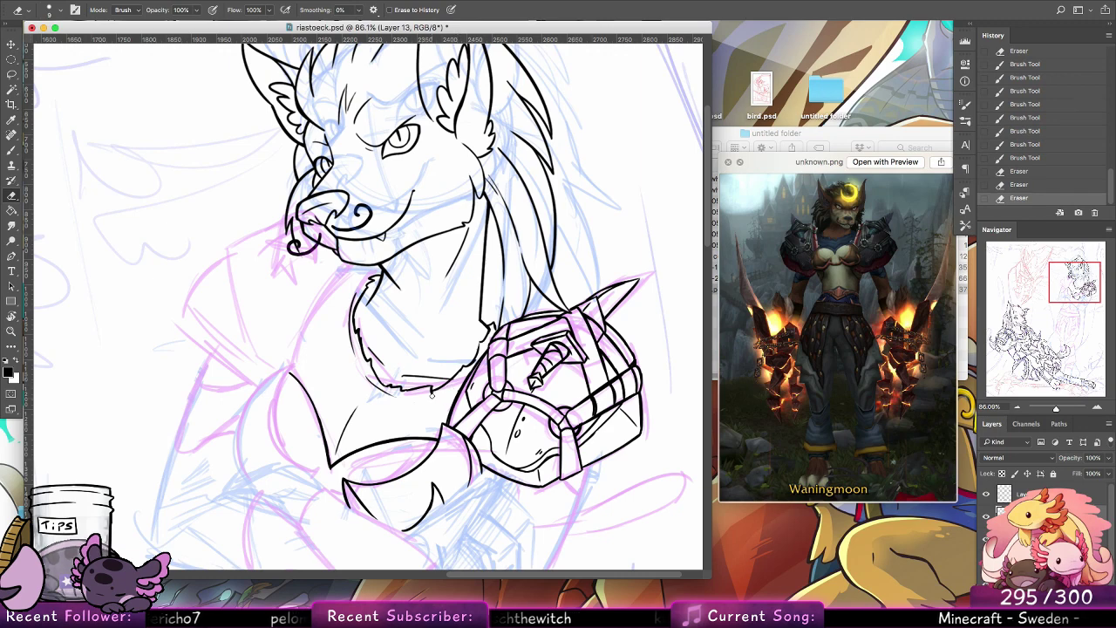
pyautogui.click(493, 349)
pyautogui.moveTo(478, 352); pyautogui.dragTo(475, 363)
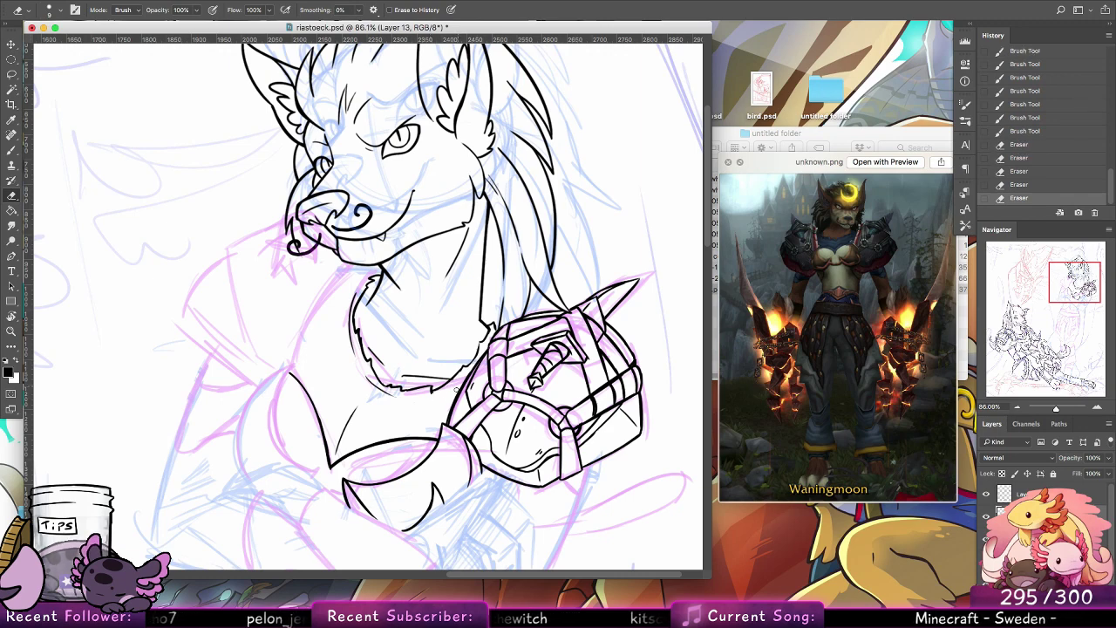
pyautogui.click(530, 309)
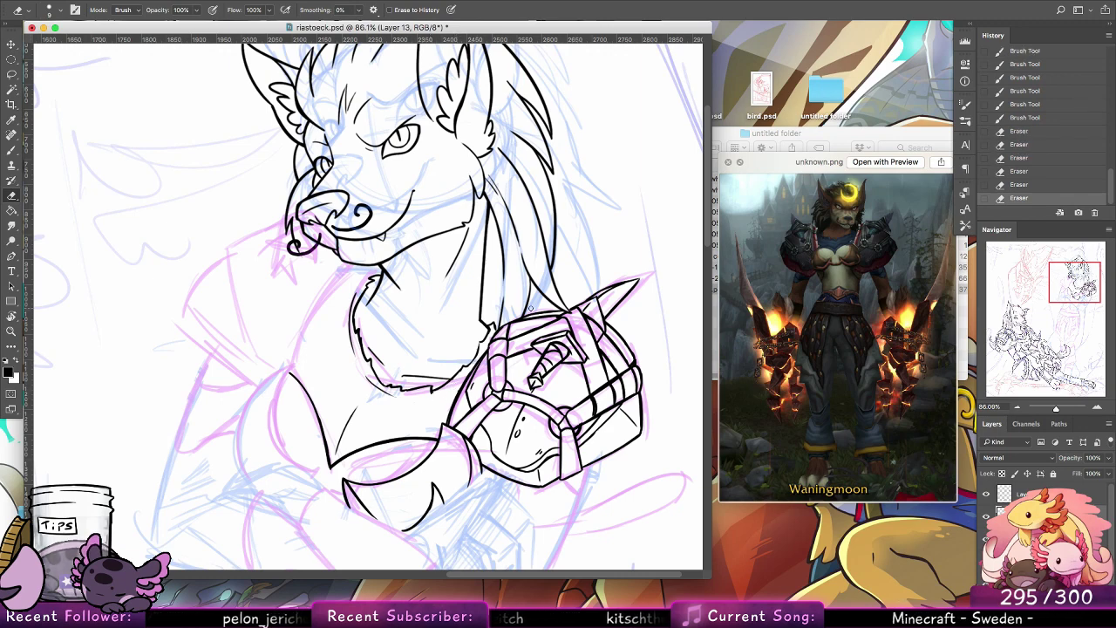
# Step: Ink the curved inner trim line of the far chest cup, from its pointed peak down toward the center
pyautogui.press('b')
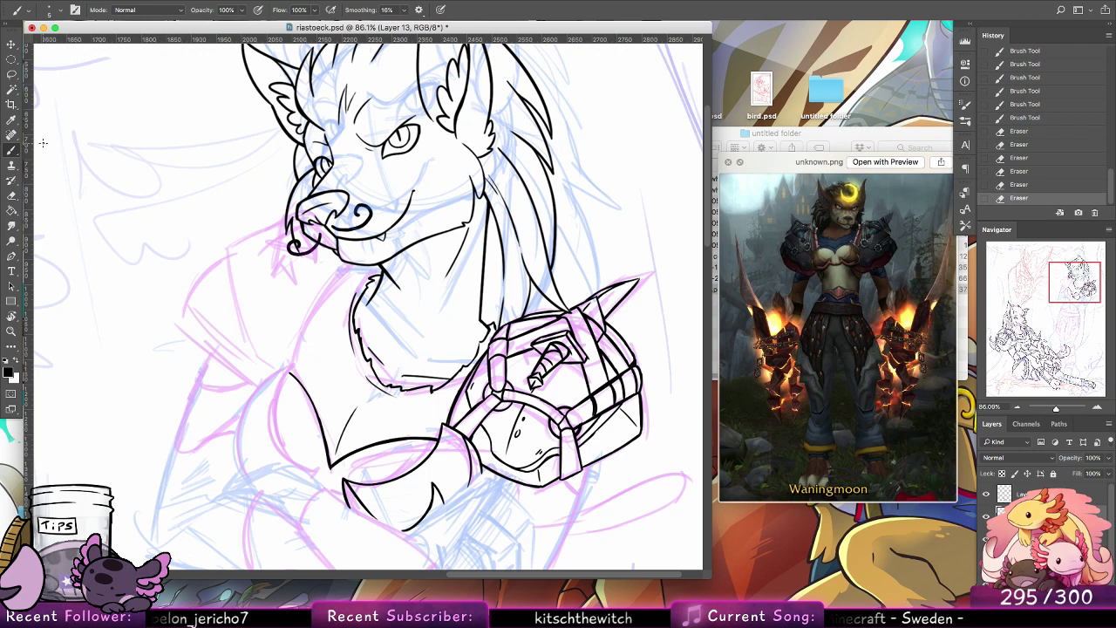
pyautogui.moveTo(533, 284); pyautogui.dragTo(573, 355)
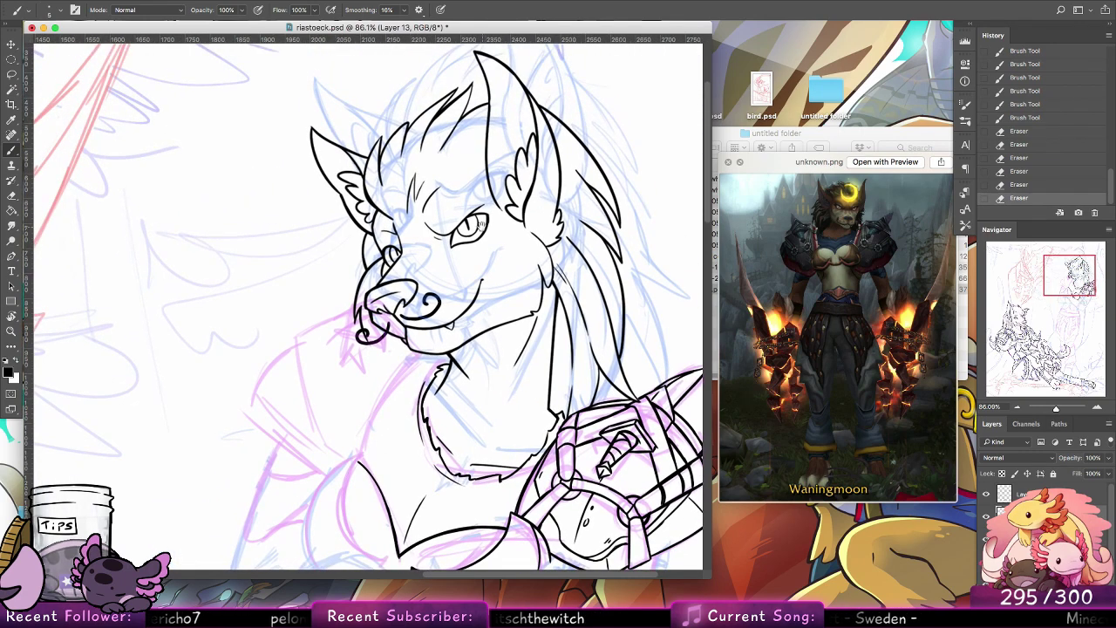
pyautogui.moveTo(586, 402); pyautogui.dragTo(536, 307)
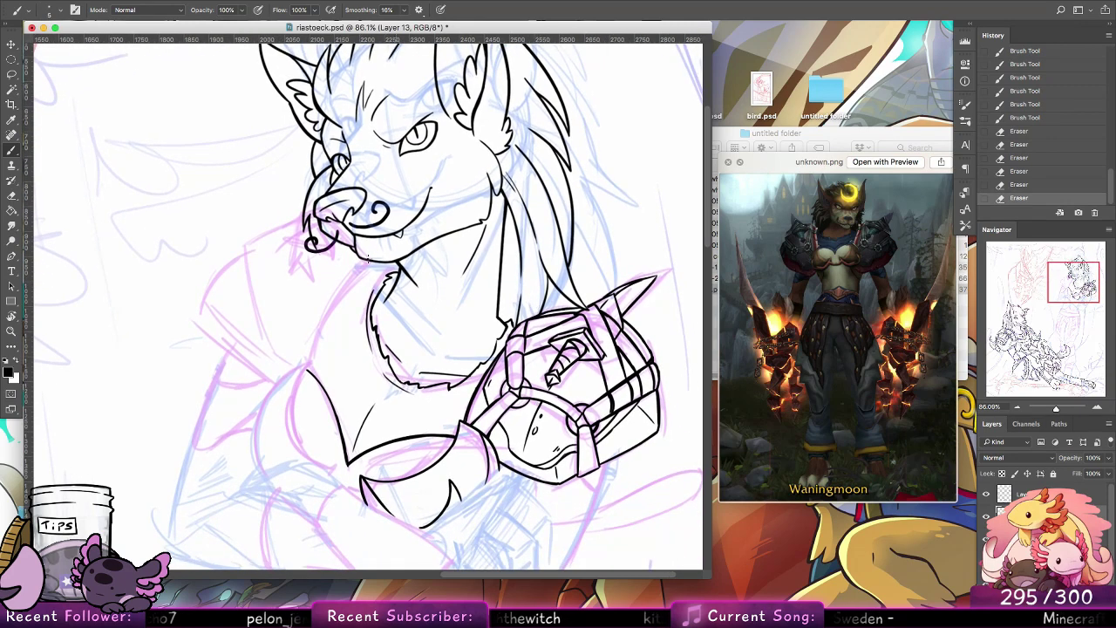
pyautogui.moveTo(307, 363); pyautogui.dragTo(298, 436)
pyautogui.moveTo(293, 392)
pyautogui.mouseDown()
pyautogui.moveTo(331, 467)
pyautogui.moveTo(301, 429)
pyautogui.moveTo(298, 396)
pyautogui.moveTo(311, 459)
pyautogui.moveTo(338, 467)
pyautogui.mouseUp()
pyautogui.press('super+z')
pyautogui.press('super+z')
pyautogui.moveTo(297, 429); pyautogui.dragTo(337, 467)
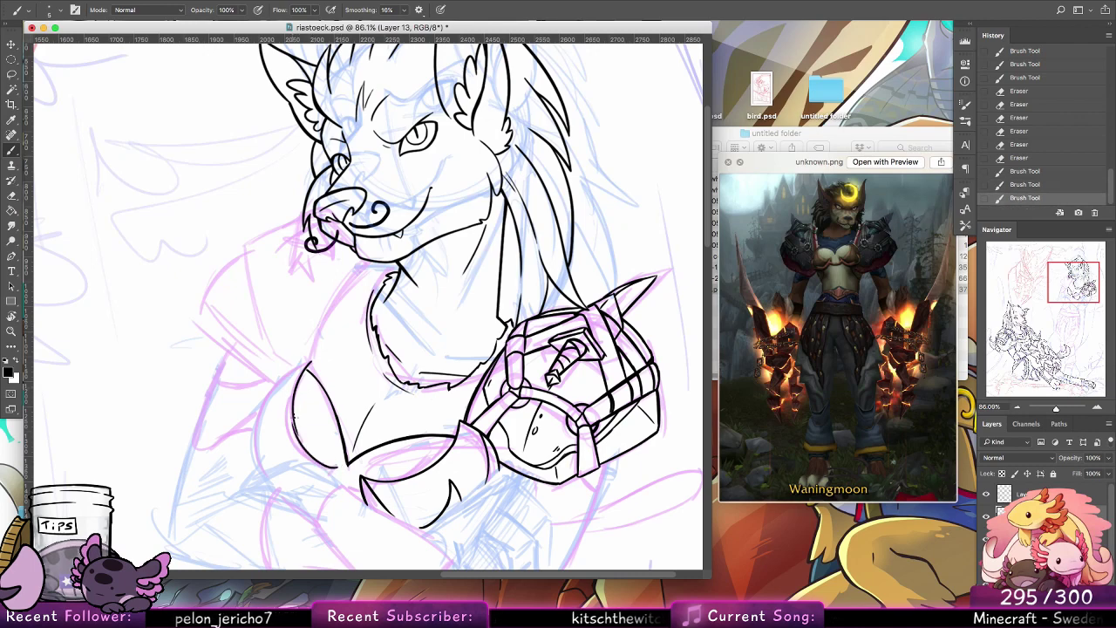
pyautogui.moveTo(293, 403); pyautogui.dragTo(300, 436)
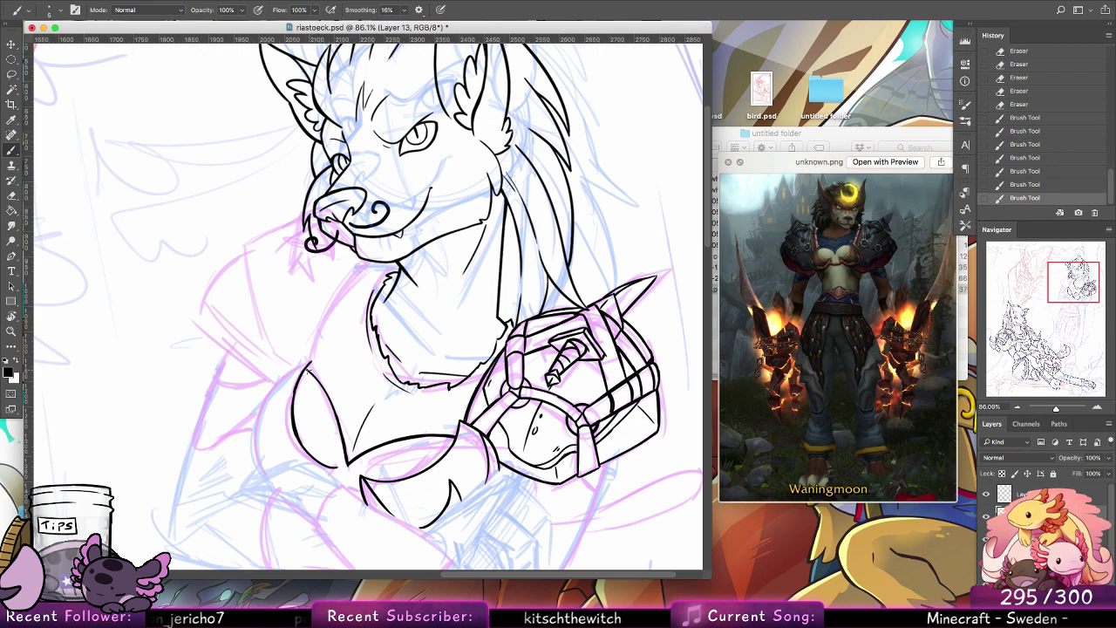
# Step: Ink the far chest cup's rounded outer contour and a small pointed notch at its lower edge
pyautogui.moveTo(311, 362)
pyautogui.mouseDown()
pyautogui.moveTo(262, 399)
pyautogui.moveTo(259, 428)
pyautogui.mouseUp()
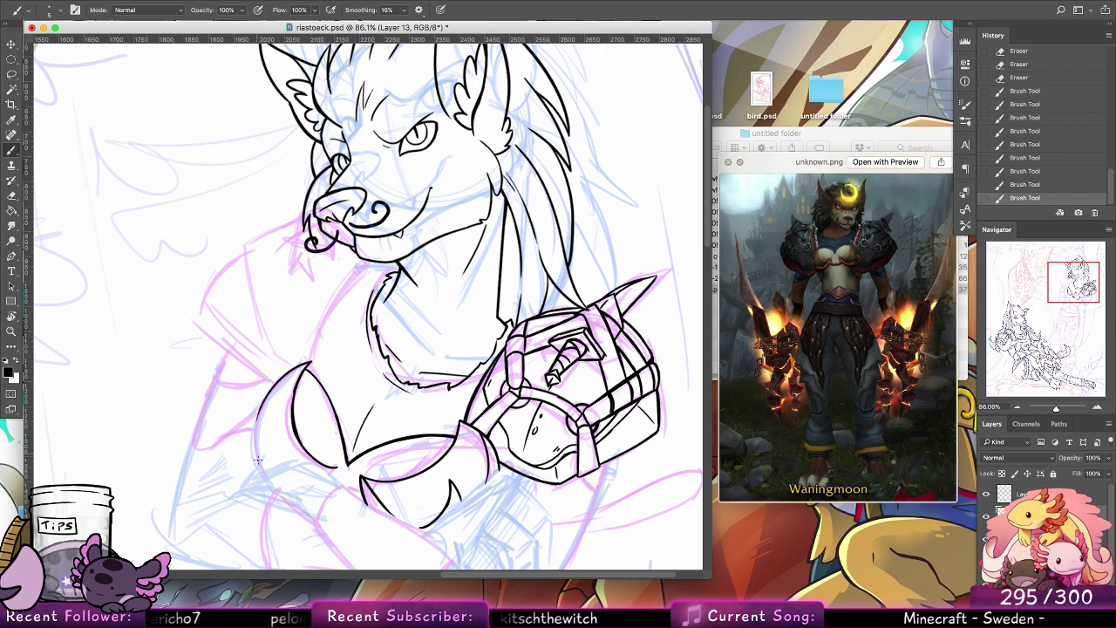
pyautogui.press('super+z')
pyautogui.moveTo(259, 466); pyautogui.dragTo(266, 401)
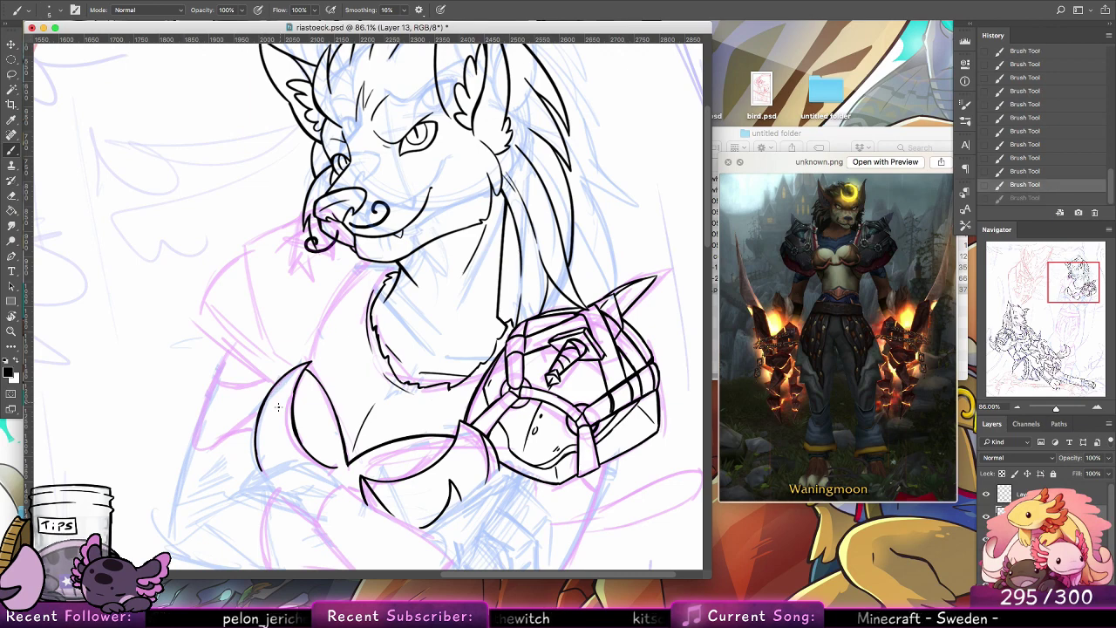
pyautogui.moveTo(256, 457); pyautogui.dragTo(277, 491)
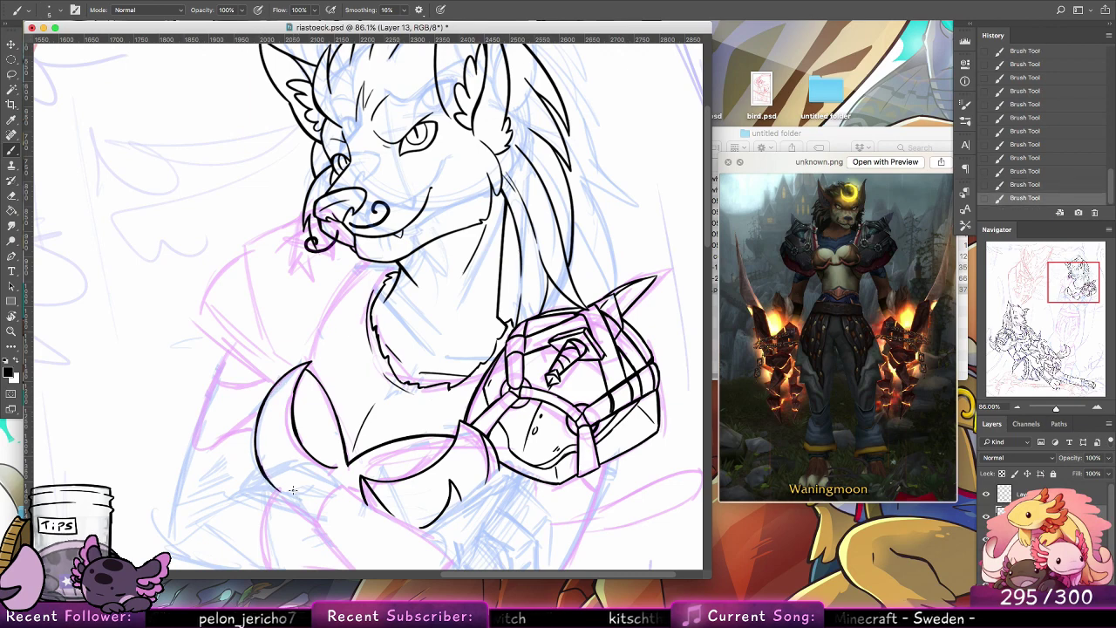
pyautogui.press('super+z')
pyautogui.press('super+z')
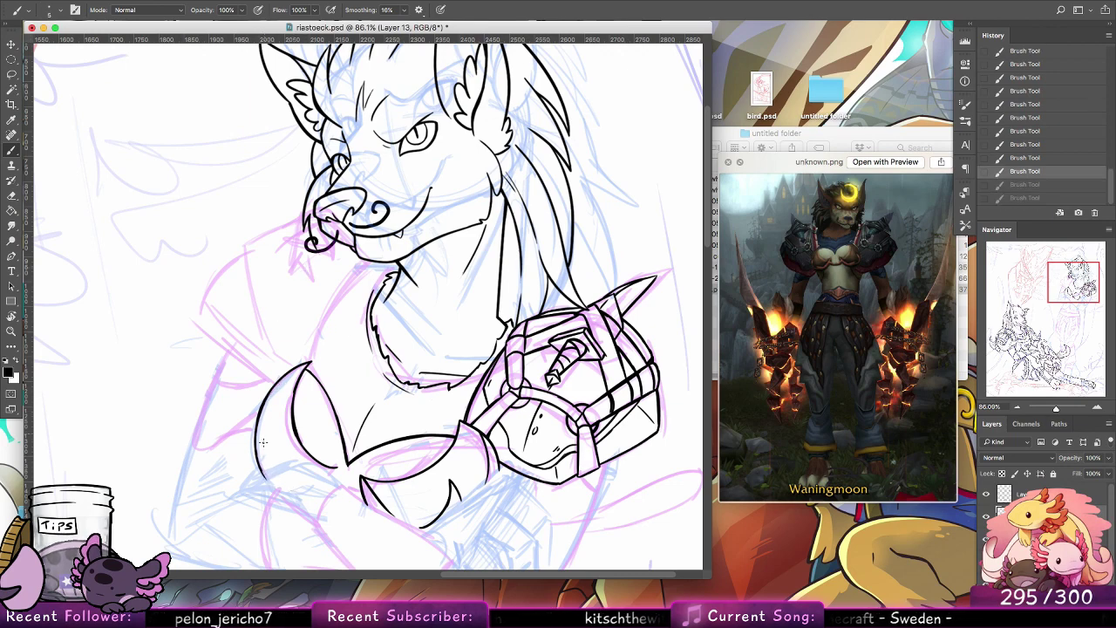
pyautogui.moveTo(260, 453)
pyautogui.mouseDown()
pyautogui.moveTo(277, 441)
pyautogui.moveTo(271, 473)
pyautogui.mouseUp()
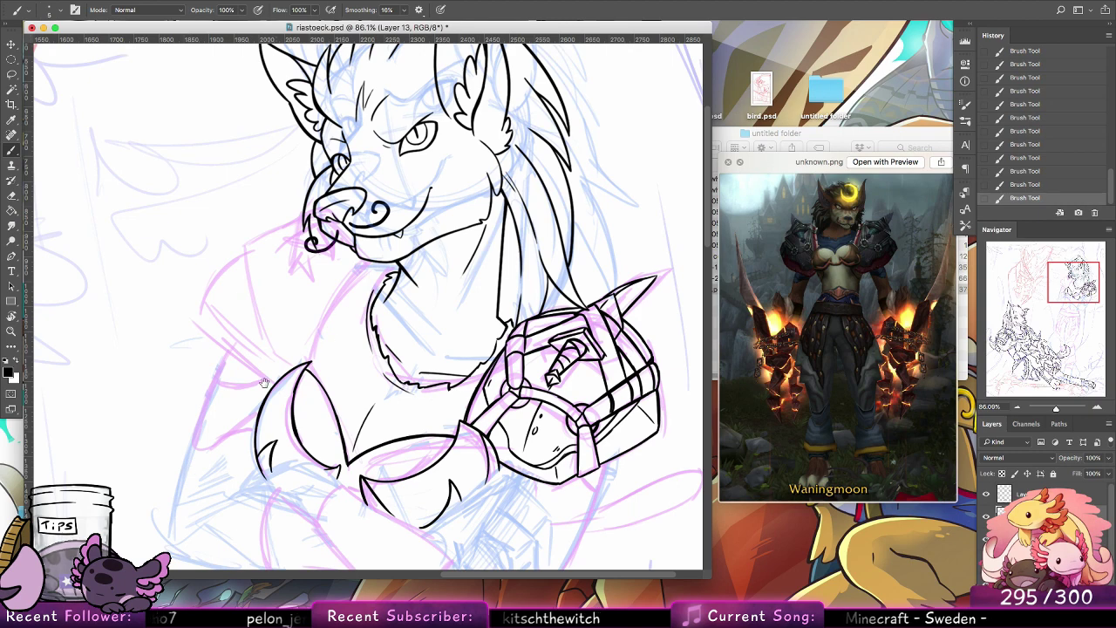
# Step: Ink a curved edge from the chest plate up along the shoulder armor's neck side and erase the overlaps with the armor and fur
pyautogui.scroll(3, 281, 377)
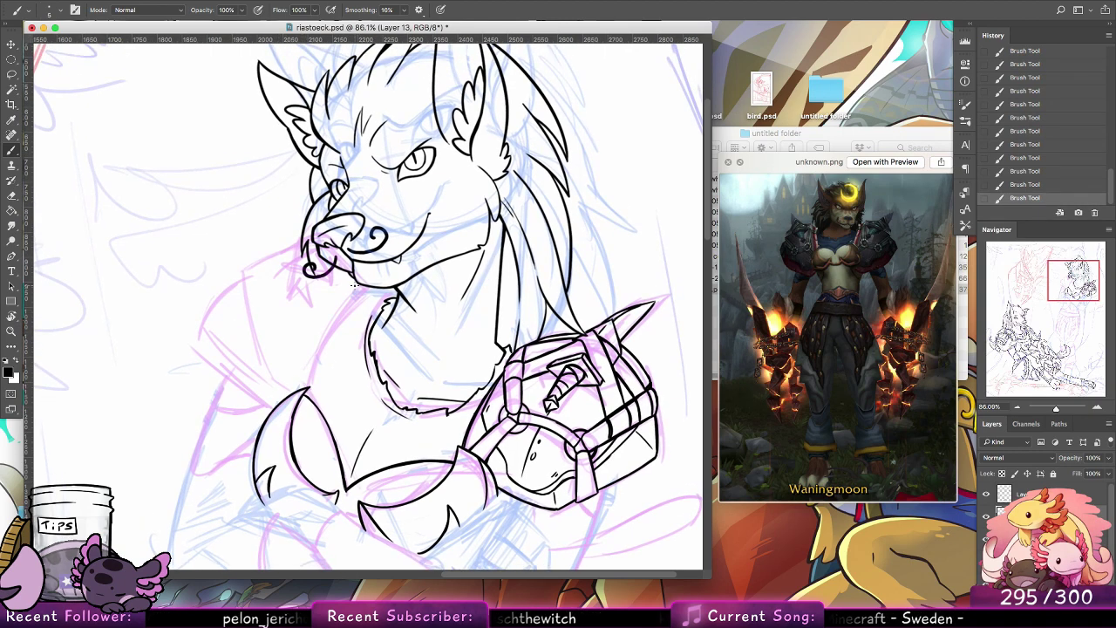
pyautogui.moveTo(460, 451)
pyautogui.mouseDown()
pyautogui.moveTo(446, 448)
pyautogui.moveTo(508, 351)
pyautogui.mouseUp()
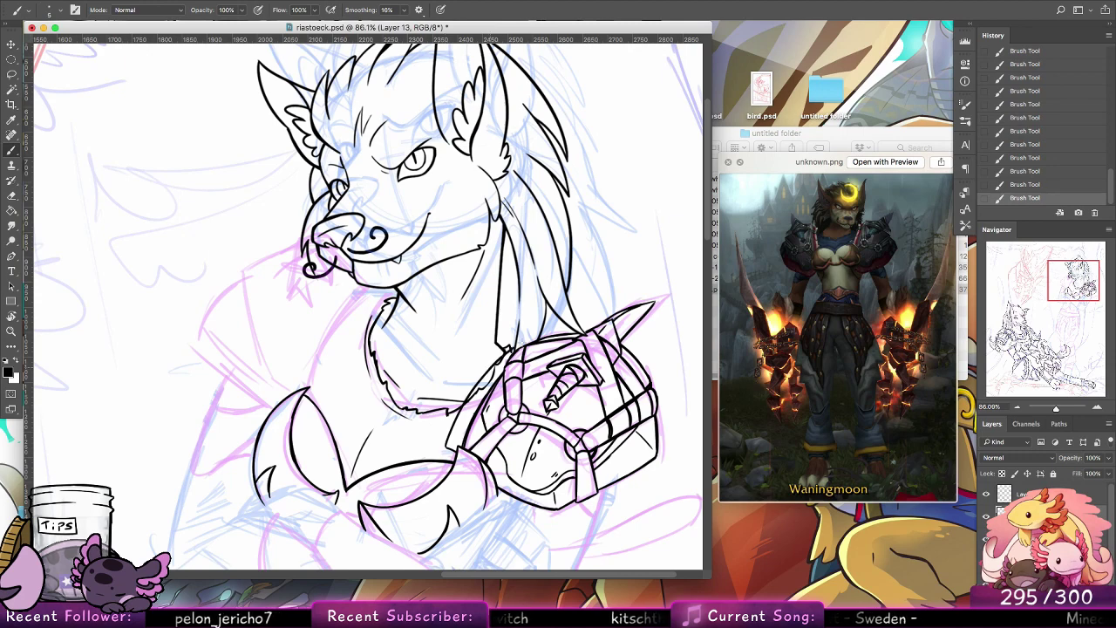
pyautogui.click(13, 197)
pyautogui.moveTo(515, 351); pyautogui.dragTo(494, 371)
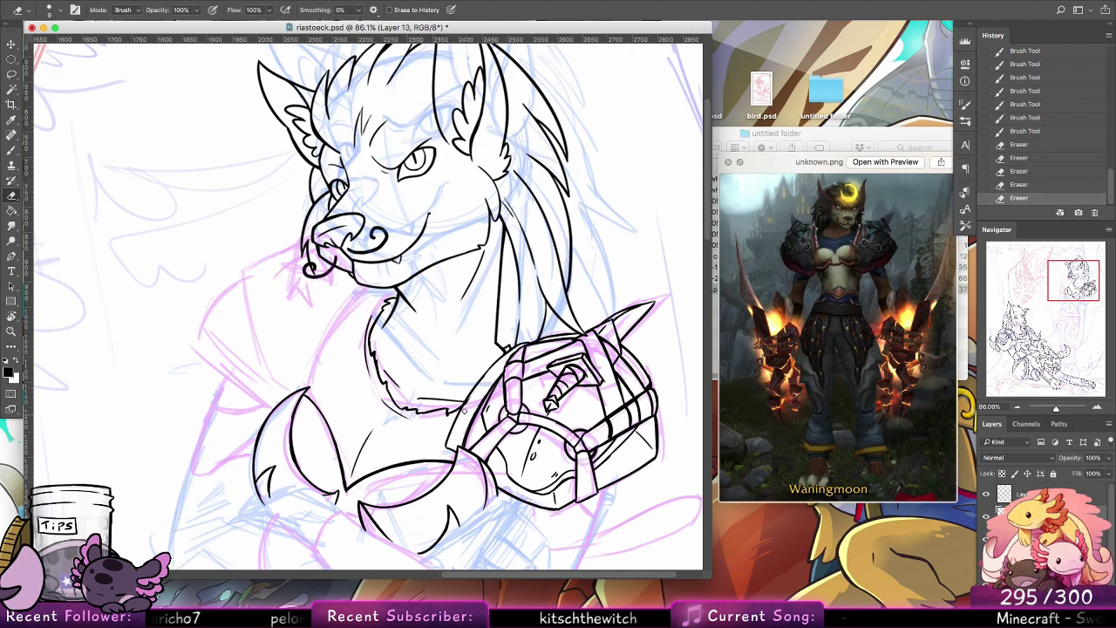
pyautogui.moveTo(464, 410); pyautogui.dragTo(473, 390)
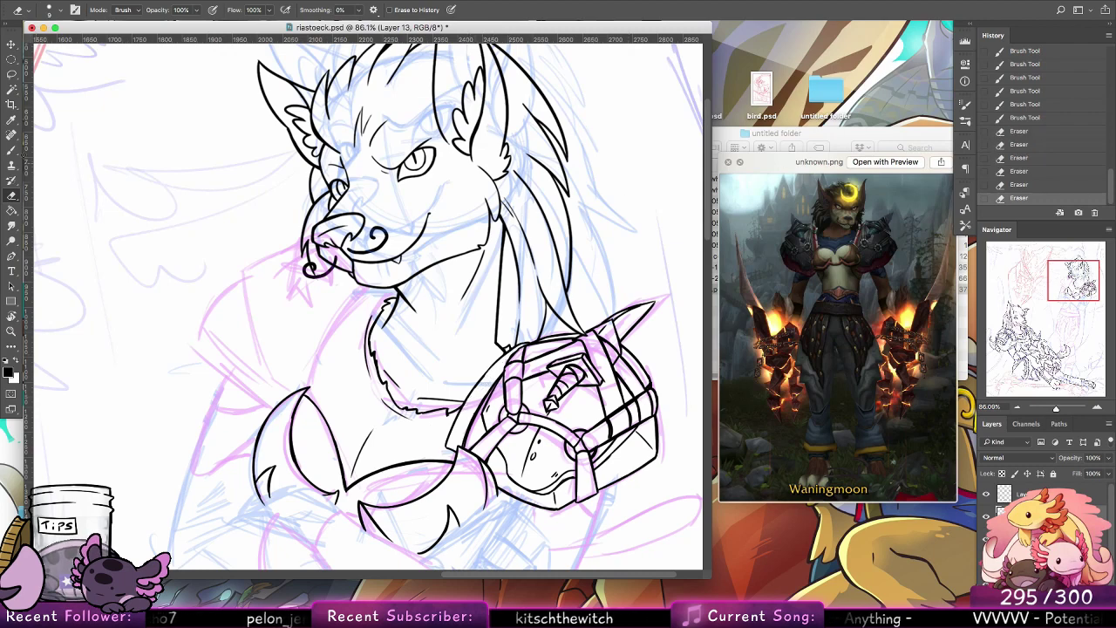
# Step: Ink the inner edge of the far shoulder strap, from the chest cup's peak up to the neck fur
pyautogui.press('b')
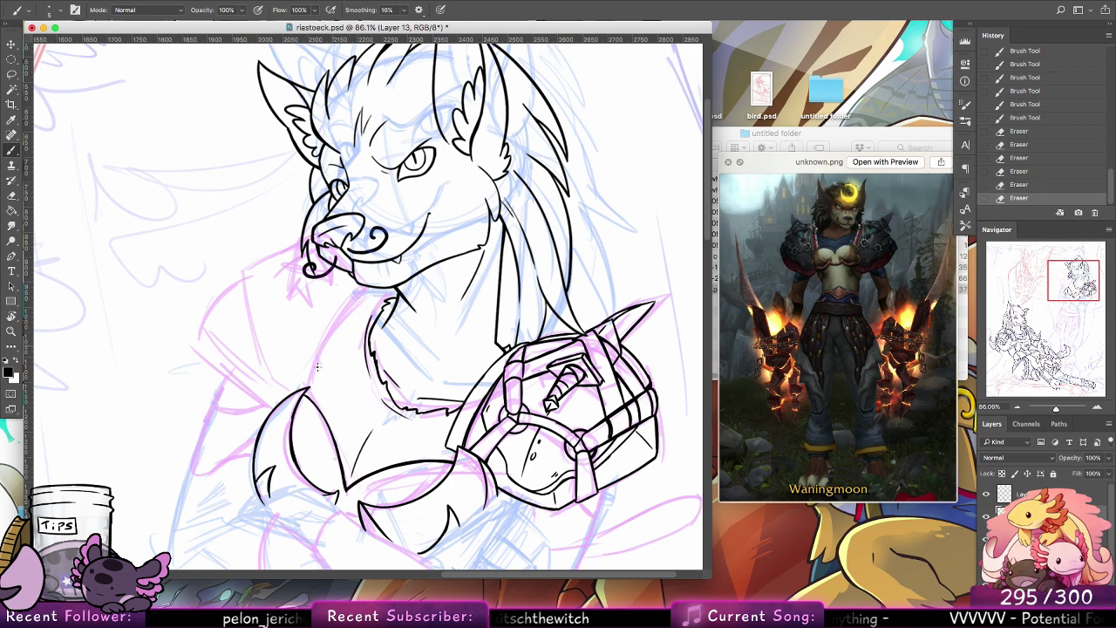
pyautogui.moveTo(307, 390)
pyautogui.mouseDown()
pyautogui.moveTo(315, 395)
pyautogui.moveTo(373, 309)
pyautogui.mouseUp()
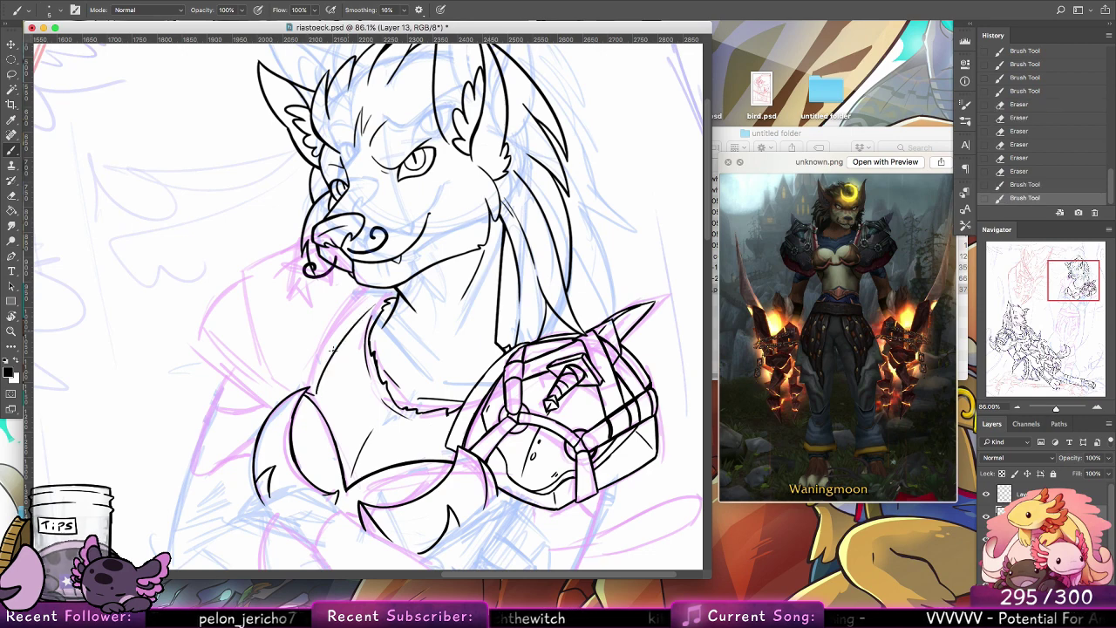
pyautogui.press('super+z')
pyautogui.moveTo(315, 397); pyautogui.dragTo(373, 310)
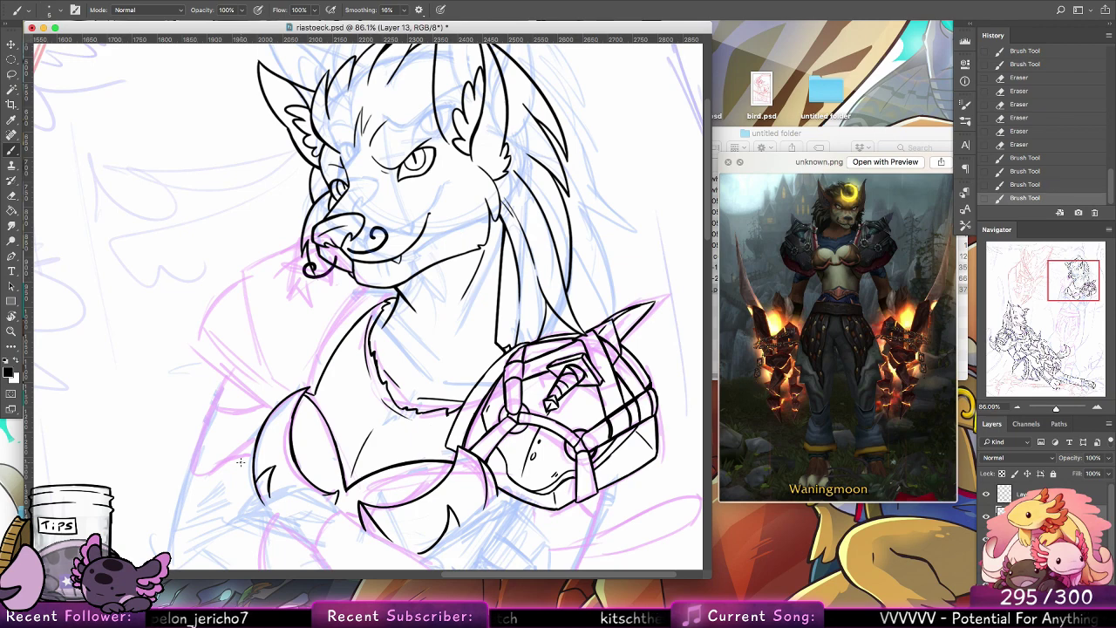
# Step: Ink the outer edge of the far shoulder strap, curving from the chest cup's peak up to the base of the neck
pyautogui.moveTo(306, 387); pyautogui.dragTo(353, 309)
pyautogui.press('super+z')
pyautogui.press('super+z')
pyautogui.moveTo(303, 386); pyautogui.dragTo(356, 301)
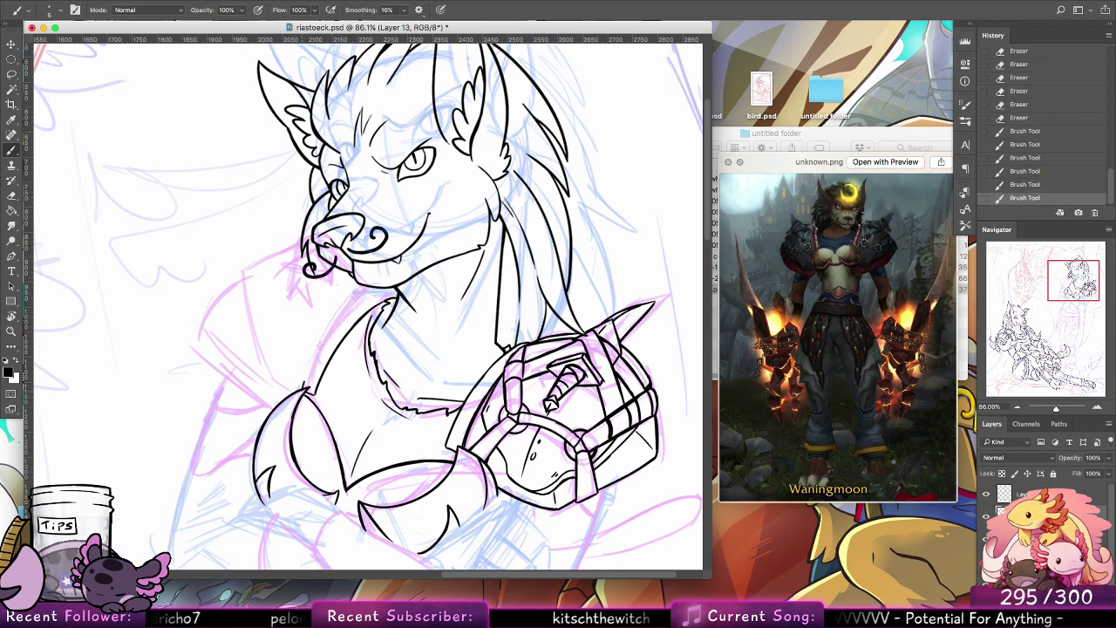
pyautogui.moveTo(314, 382)
pyautogui.mouseDown()
pyautogui.moveTo(354, 317)
pyautogui.moveTo(388, 290)
pyautogui.mouseUp()
pyautogui.press('super+z')
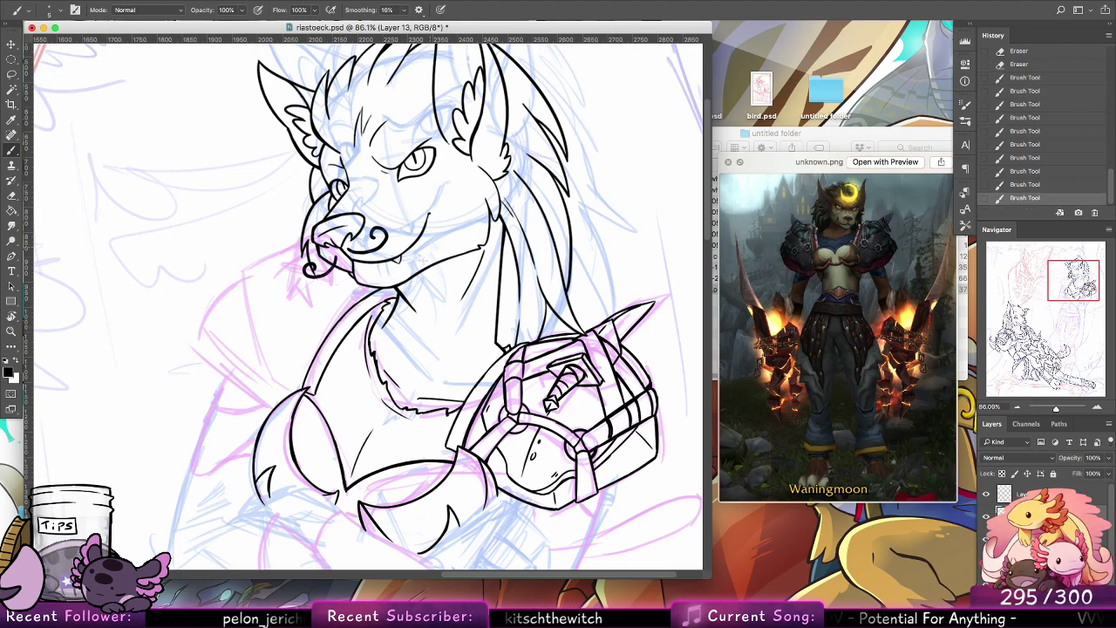
# Step: Erase the small line overlap at the peak of the far chest cup, where the shoulder strap joins
pyautogui.moveTo(346, 420); pyautogui.dragTo(405, 454)
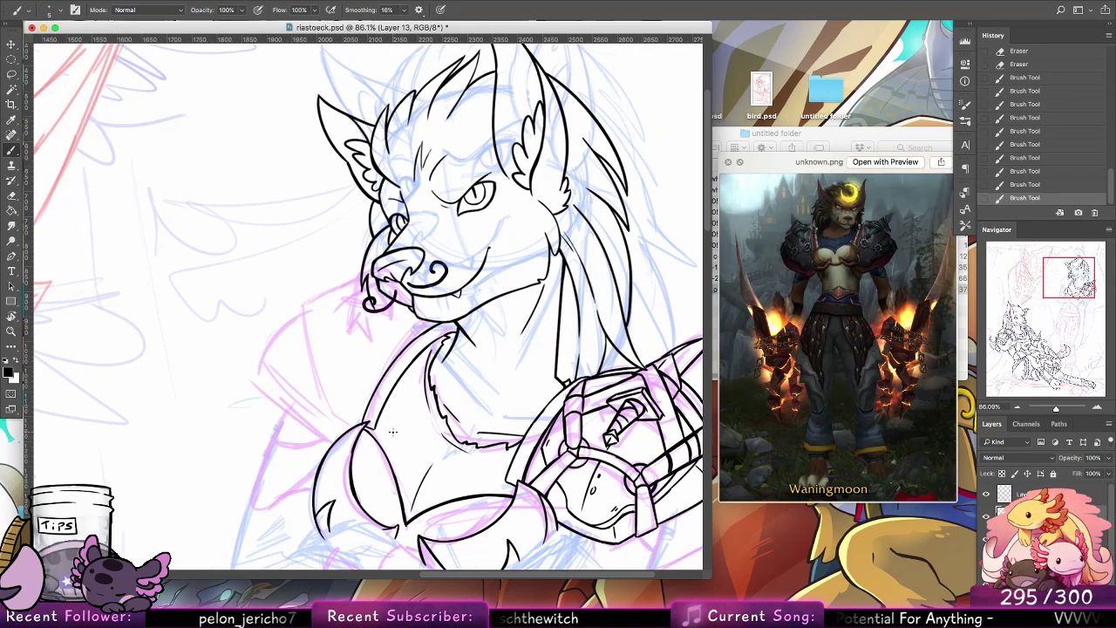
pyautogui.press('e')
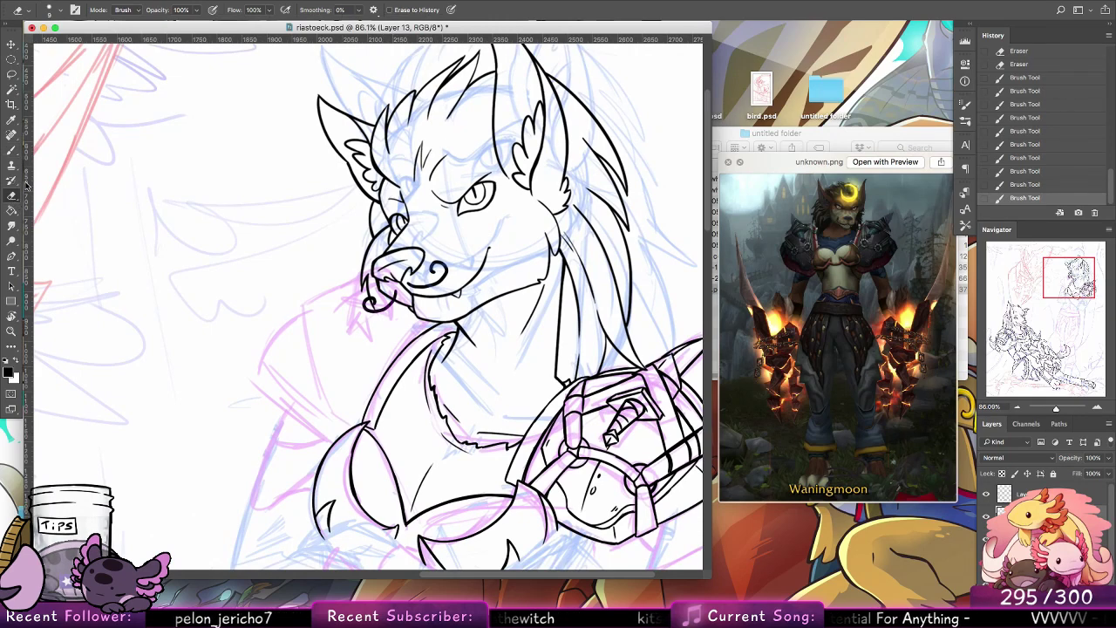
pyautogui.moveTo(352, 438); pyautogui.dragTo(345, 444)
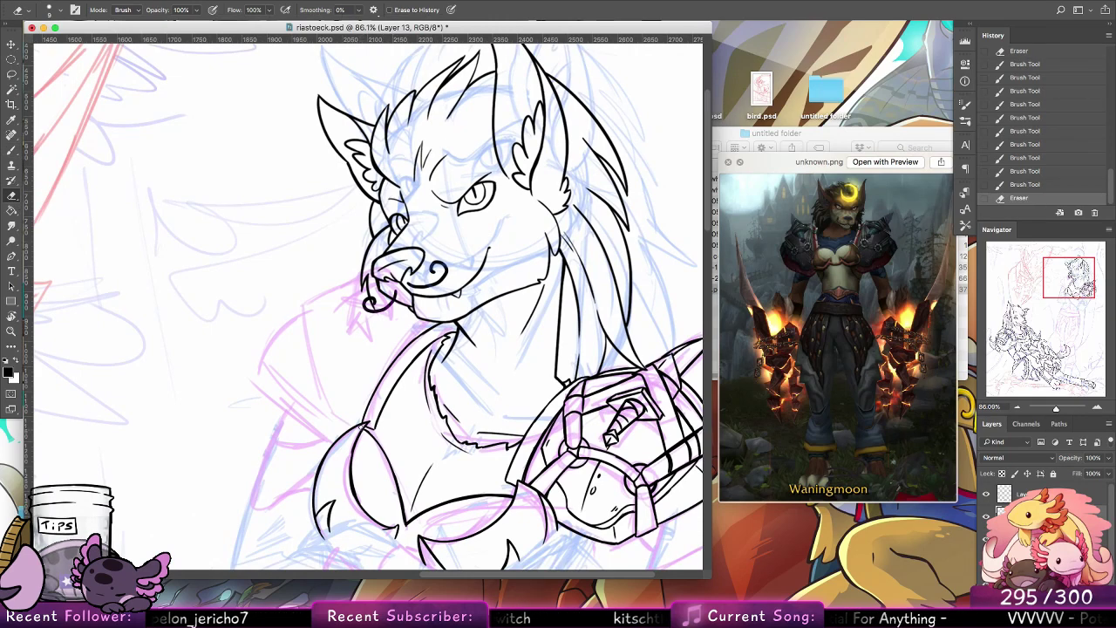
# Step: Try to ink the lower edge of the far shoulder armor, curving up from its outer corner to the neck
pyautogui.press('b')
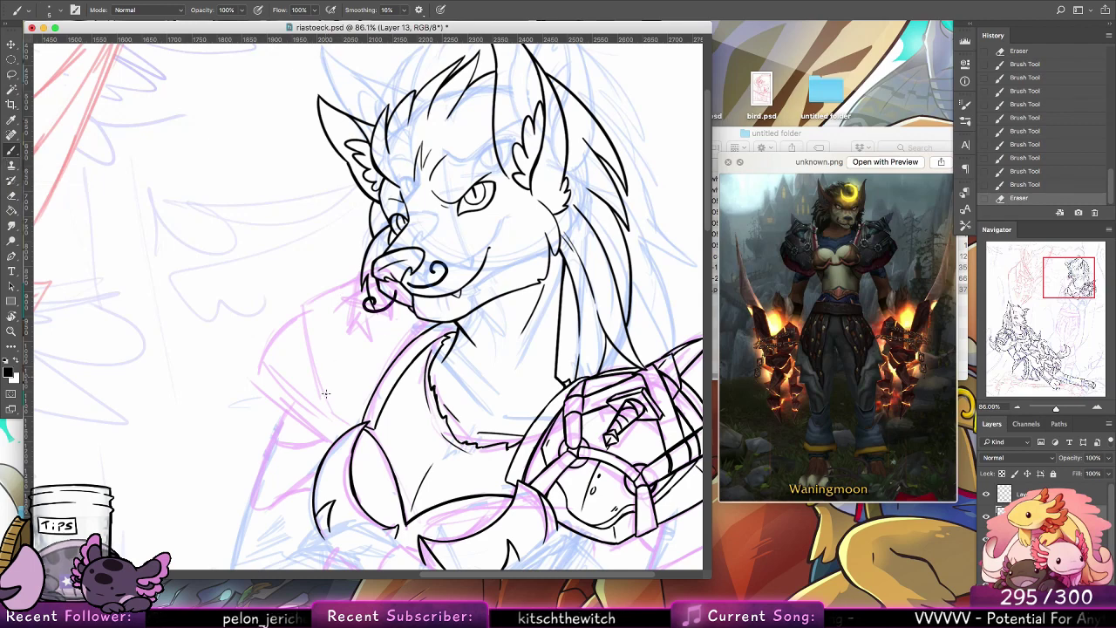
pyautogui.moveTo(316, 396)
pyautogui.mouseDown()
pyautogui.moveTo(345, 403)
pyautogui.moveTo(406, 336)
pyautogui.mouseUp()
pyautogui.press('super+z')
pyautogui.hotkey('ctrl', 'z')
pyautogui.press('super+z')
pyautogui.moveTo(356, 393); pyautogui.dragTo(391, 343)
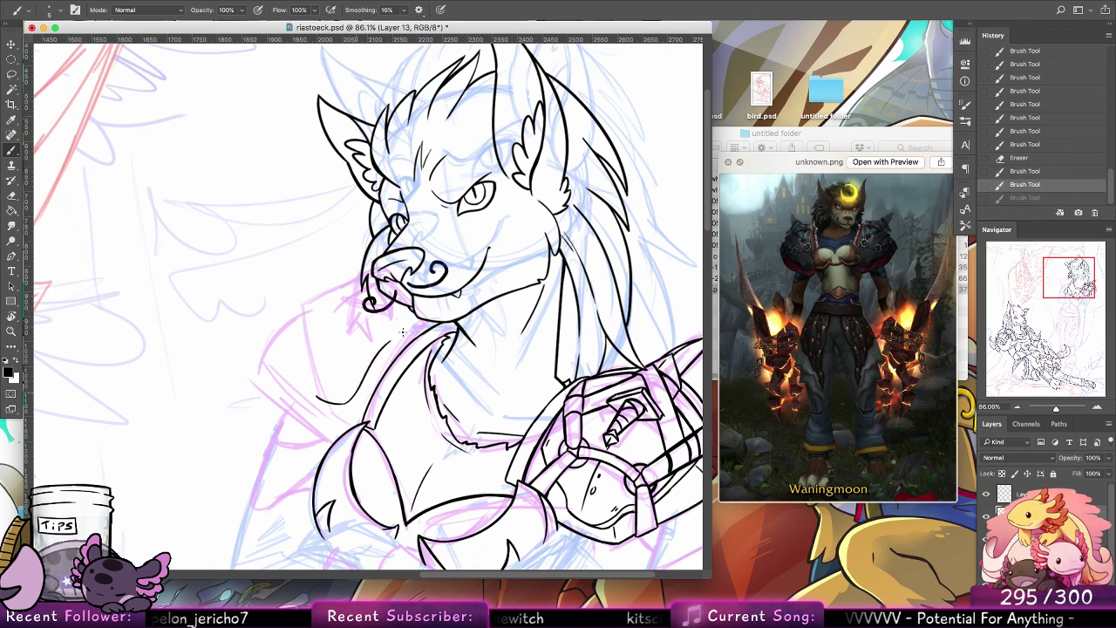
pyautogui.press('super+z')
pyautogui.moveTo(358, 389); pyautogui.dragTo(431, 316)
pyautogui.press('super+z')
pyautogui.press('super+z')
pyautogui.press('super+z')
pyautogui.press('super+z')
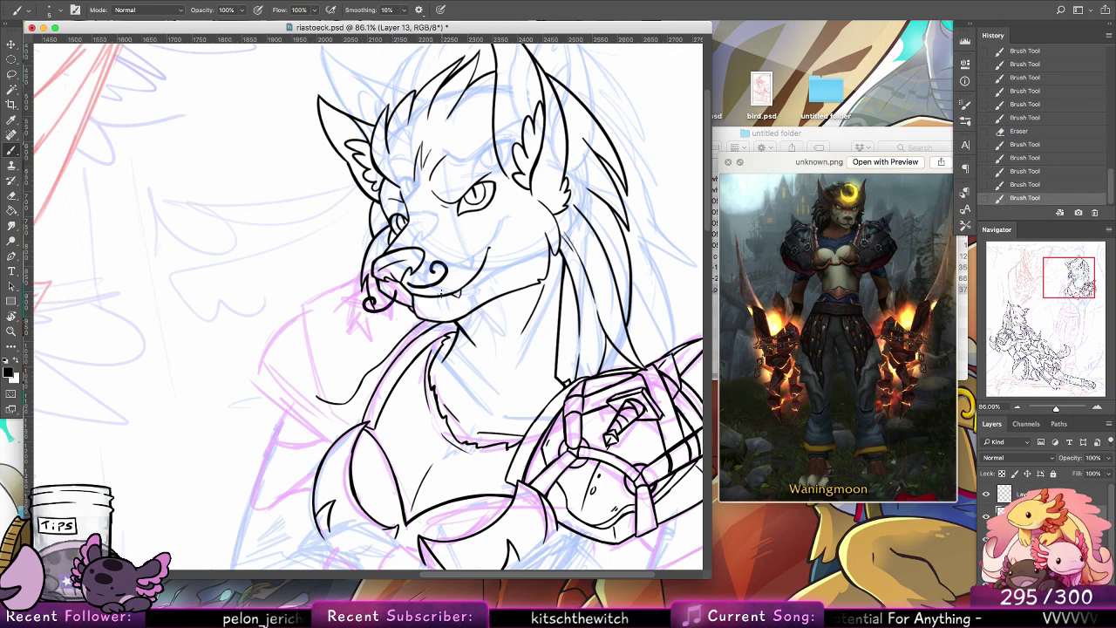
# Step: Ink a second, parallel rim line along the far shoulder armor's lower edge and a curved line for its outer side
pyautogui.moveTo(312, 388)
pyautogui.mouseDown()
pyautogui.moveTo(361, 379)
pyautogui.moveTo(318, 398)
pyautogui.moveTo(337, 395)
pyautogui.moveTo(412, 320)
pyautogui.mouseUp()
pyautogui.press('super+z')
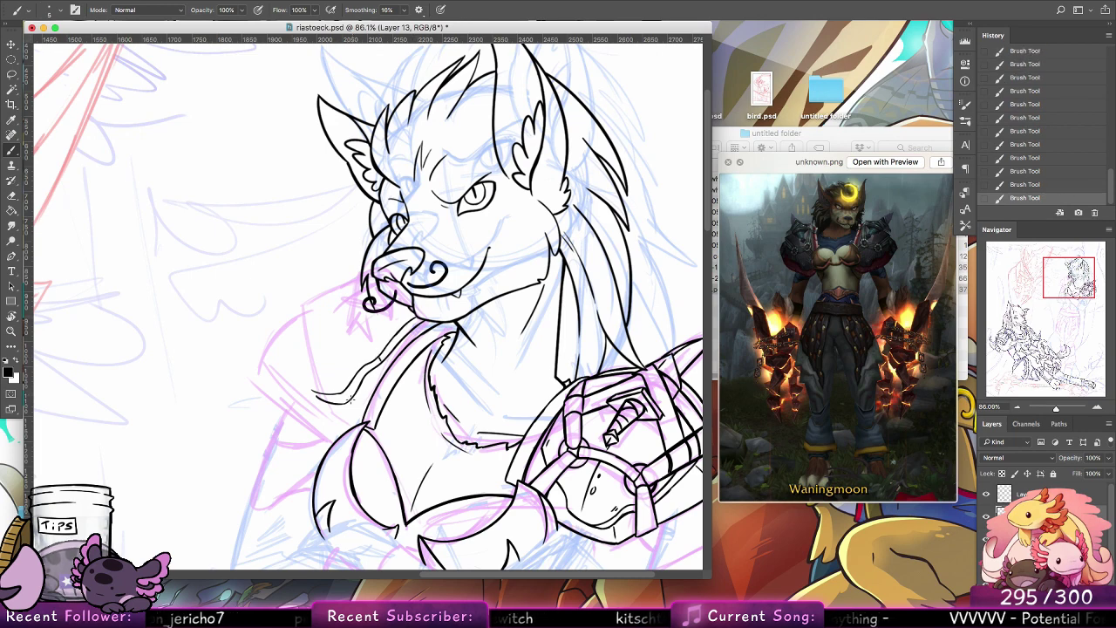
pyautogui.moveTo(351, 392)
pyautogui.mouseDown()
pyautogui.moveTo(346, 403)
pyautogui.moveTo(296, 381)
pyautogui.moveTo(309, 371)
pyautogui.mouseUp()
pyautogui.press('super+z')
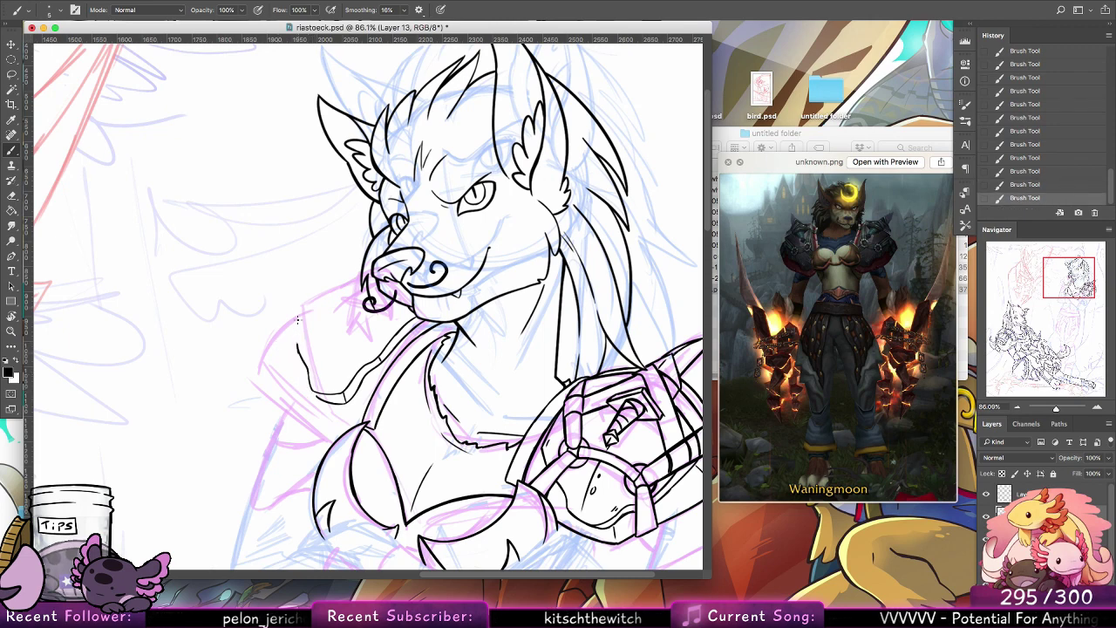
pyautogui.moveTo(299, 312); pyautogui.dragTo(298, 351)
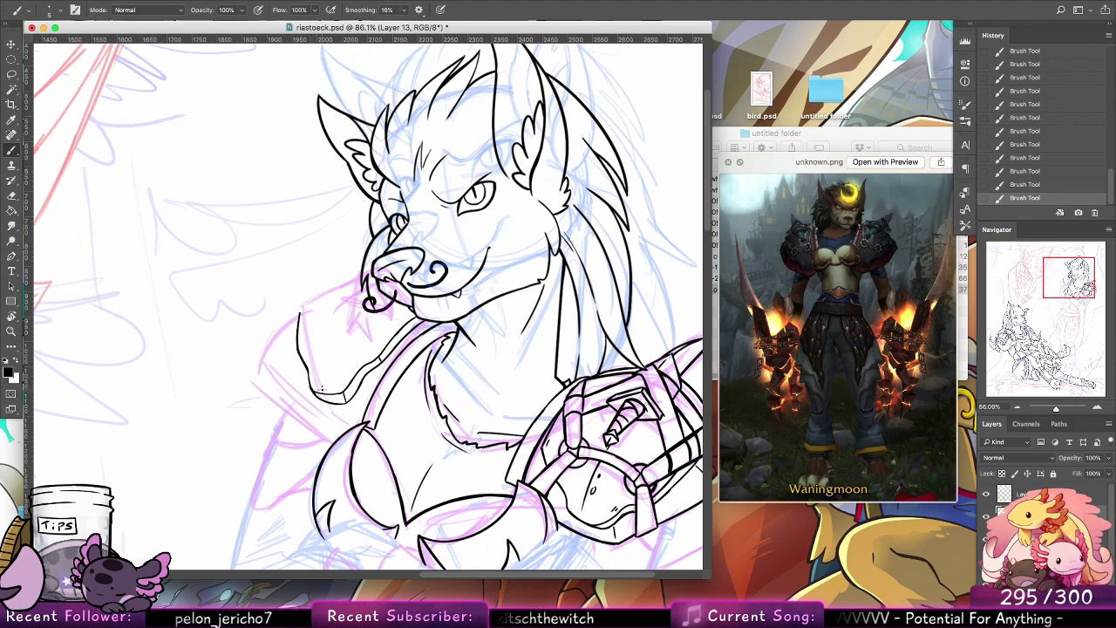
# Step: Ink the far shoulder armor's top contour up to the muzzle, rounding its outer corner and erasing the doubled lines
pyautogui.moveTo(301, 311); pyautogui.dragTo(358, 286)
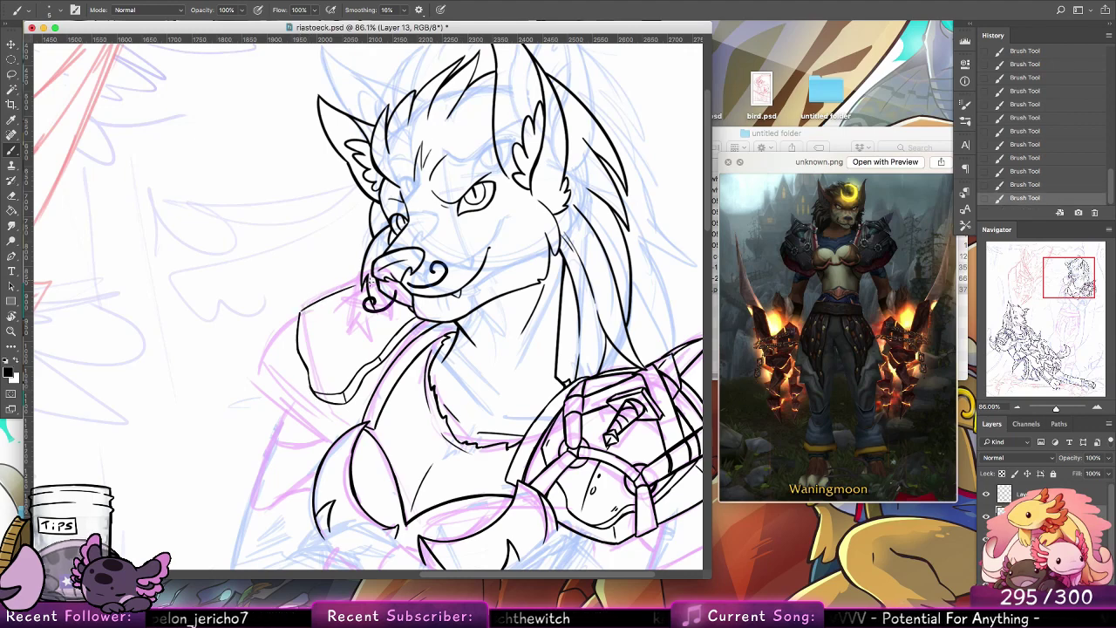
pyautogui.moveTo(299, 310); pyautogui.dragTo(359, 284)
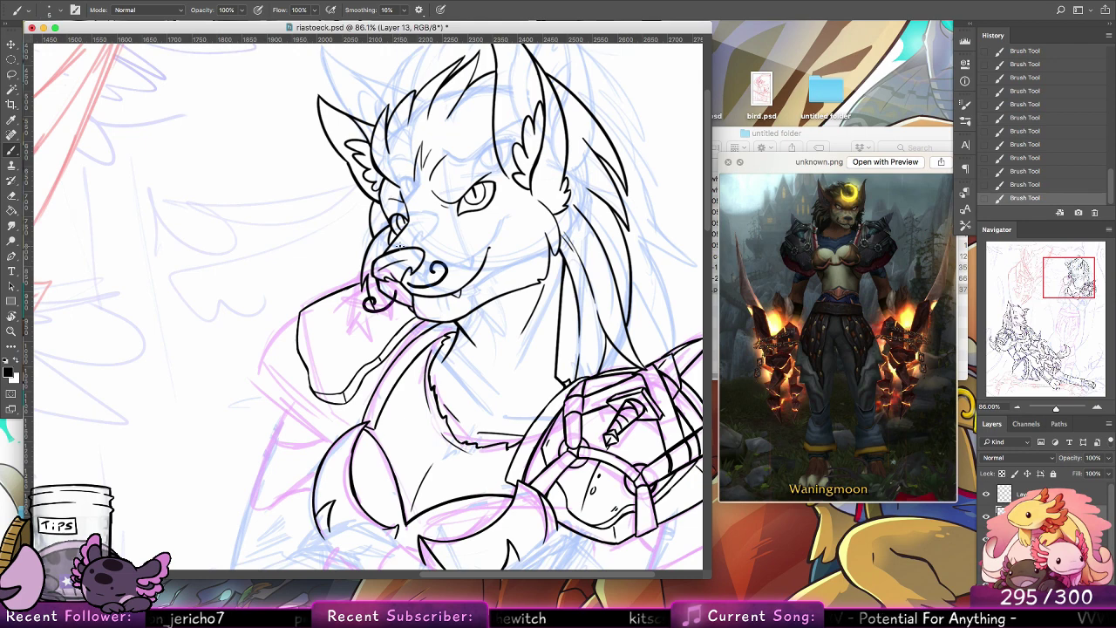
pyautogui.moveTo(400, 246); pyautogui.dragTo(367, 209)
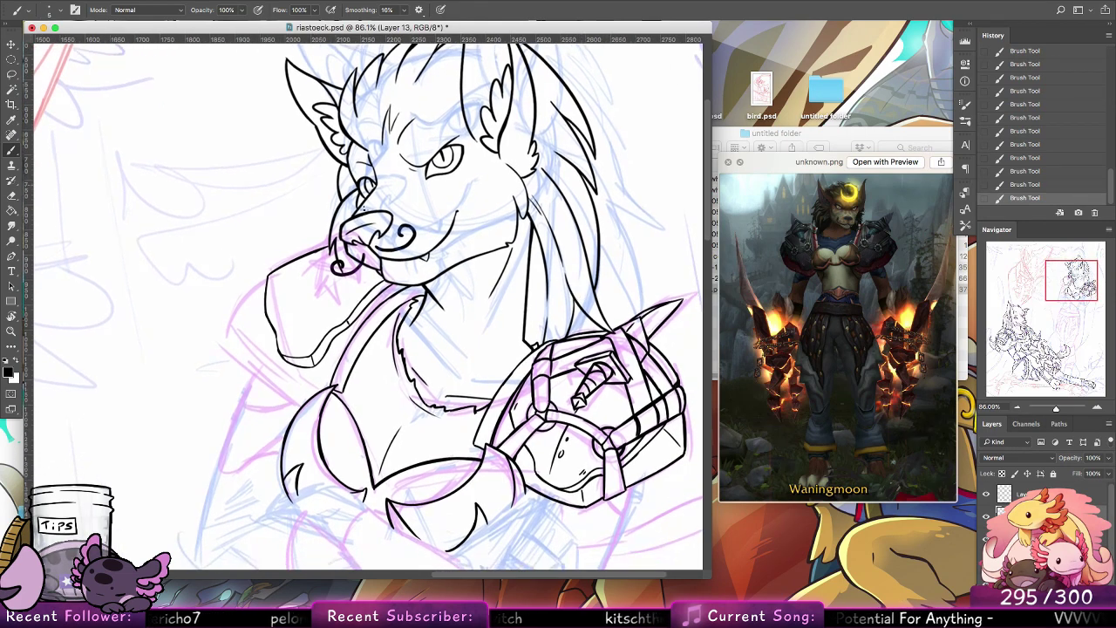
pyautogui.moveTo(272, 279); pyautogui.dragTo(306, 259)
pyautogui.press('super+z')
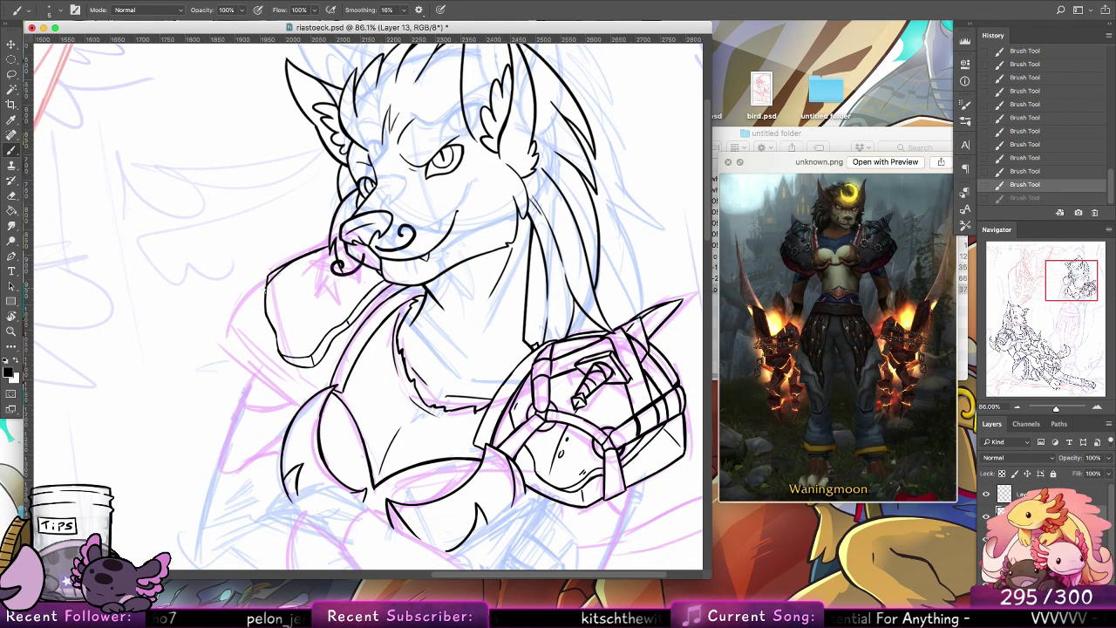
pyautogui.moveTo(266, 290); pyautogui.dragTo(312, 253)
pyautogui.press('e')
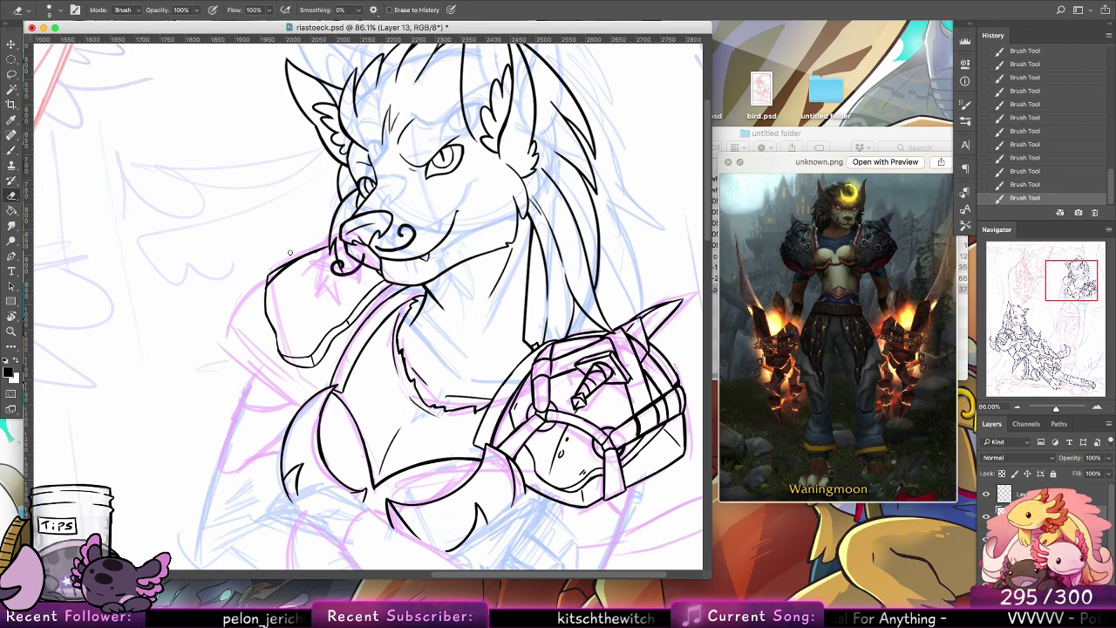
pyautogui.moveTo(277, 269); pyautogui.dragTo(339, 244)
pyautogui.click(13, 150)
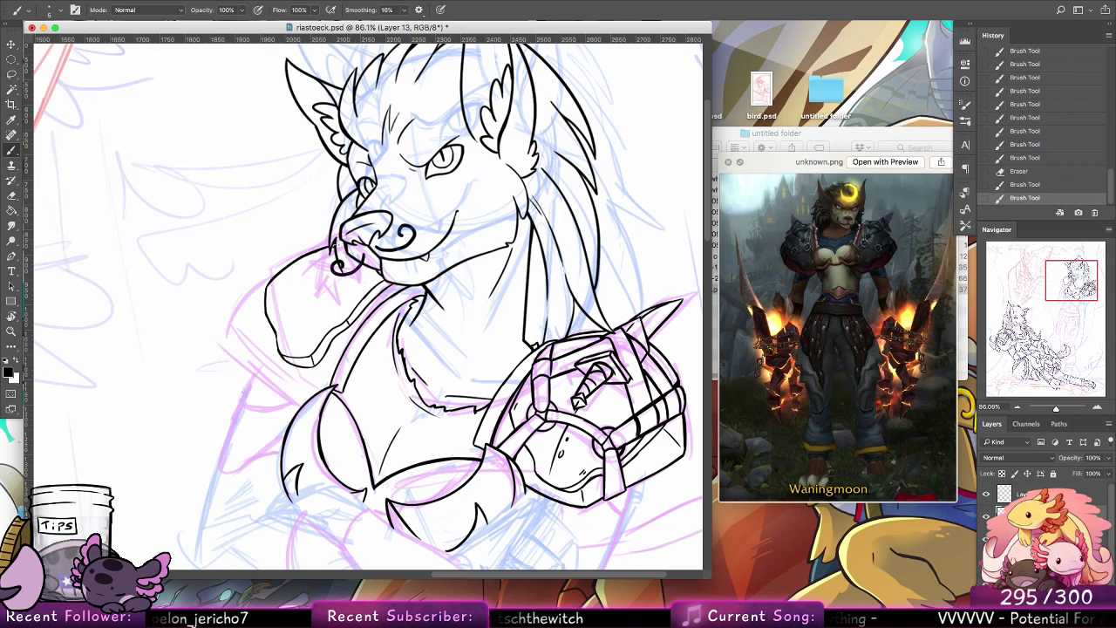
pyautogui.moveTo(357, 313)
pyautogui.mouseDown()
pyautogui.moveTo(383, 279)
pyautogui.moveTo(422, 290)
pyautogui.mouseUp()
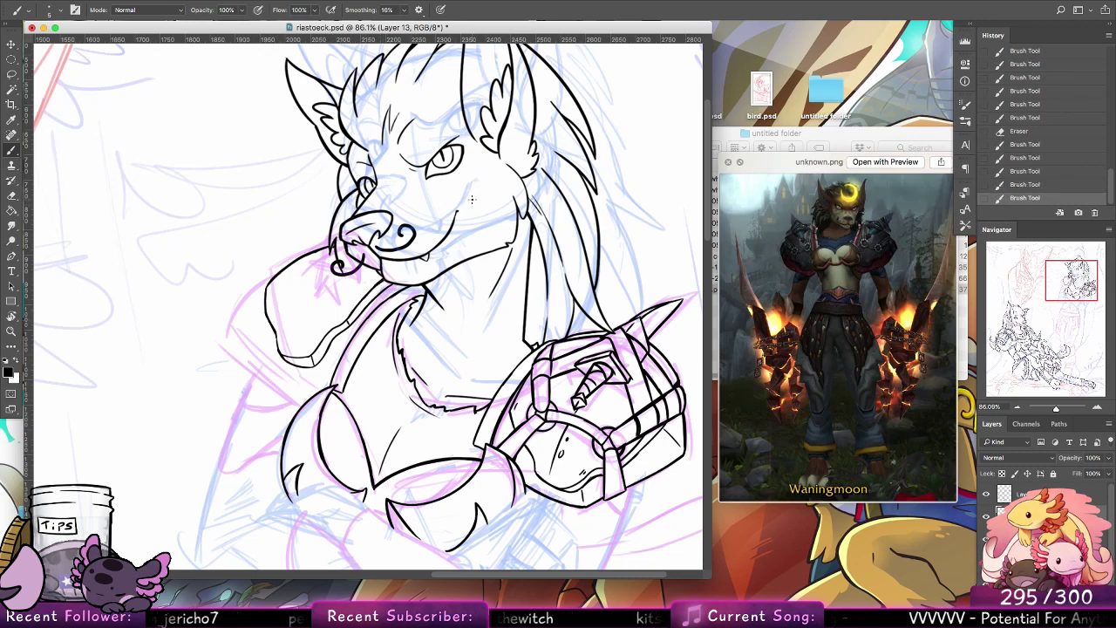
# Step: Stamp two 60 px black dots on the far shoulder armor's lower rim and erase their centers to form rings
pyautogui.click(50, 10)
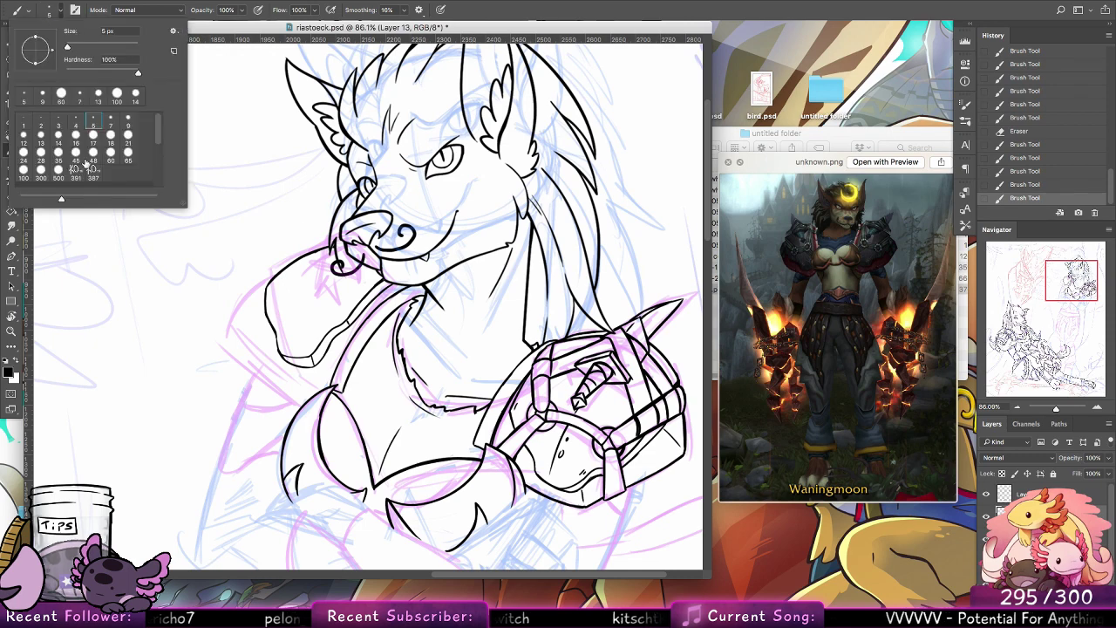
pyautogui.click(329, 341)
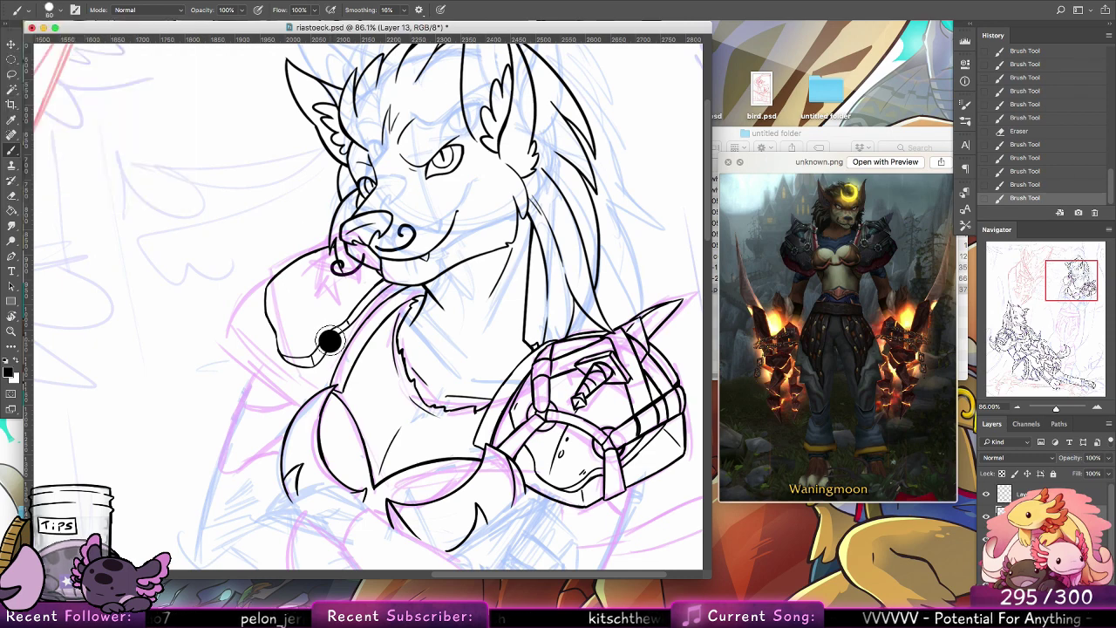
pyautogui.click(271, 351)
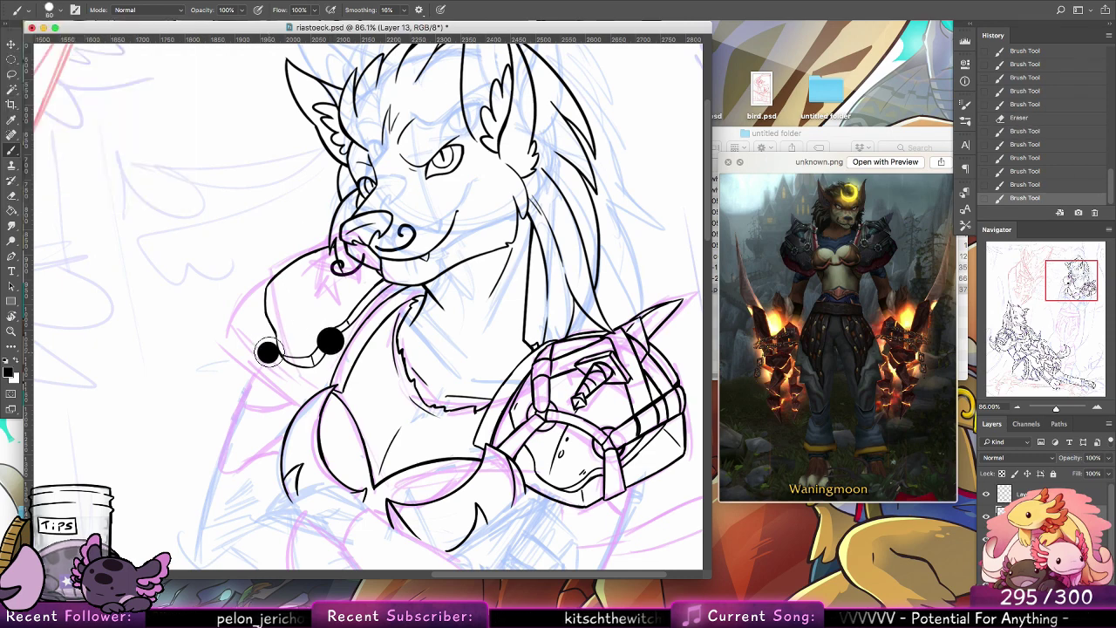
pyautogui.click(12, 195)
pyautogui.click(50, 11)
pyautogui.click(93, 161)
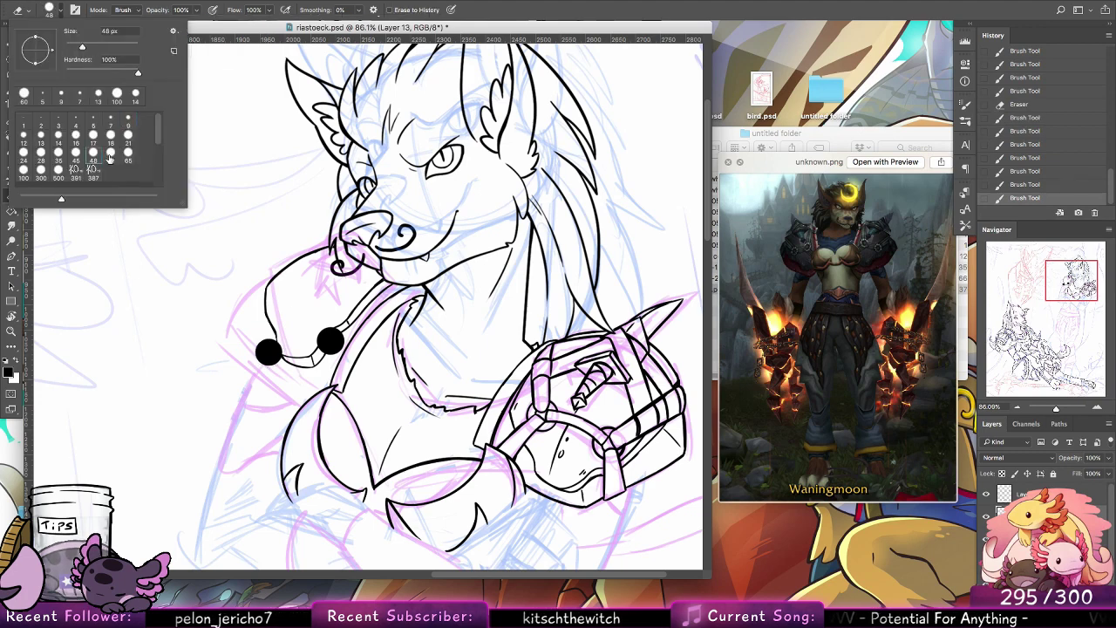
pyautogui.click(110, 158)
pyautogui.click(330, 341)
pyautogui.click(329, 340)
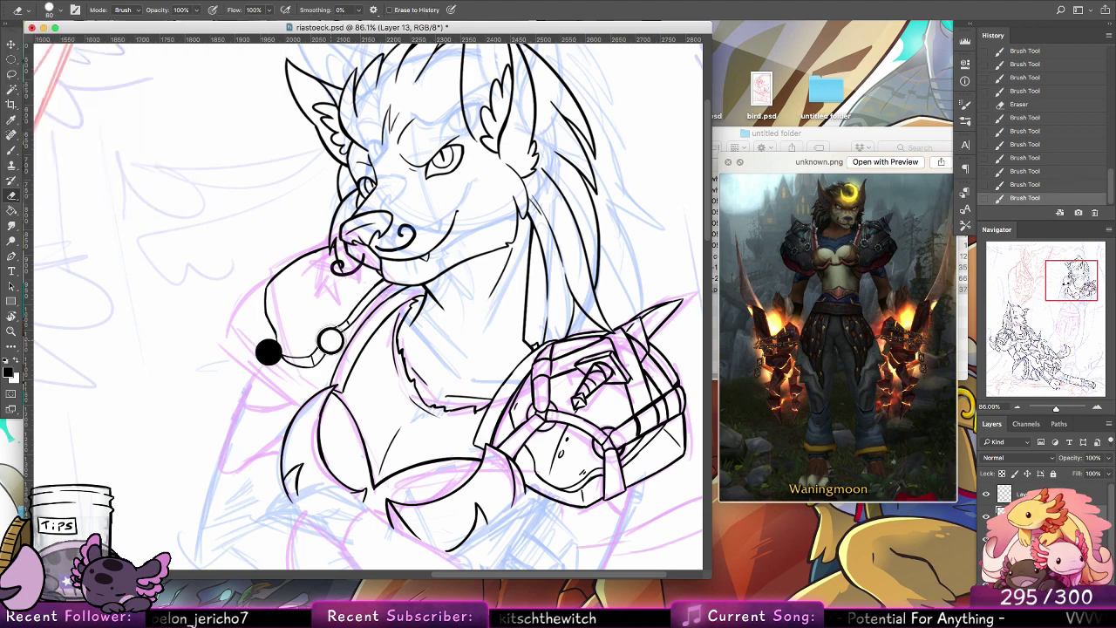
pyautogui.click(269, 350)
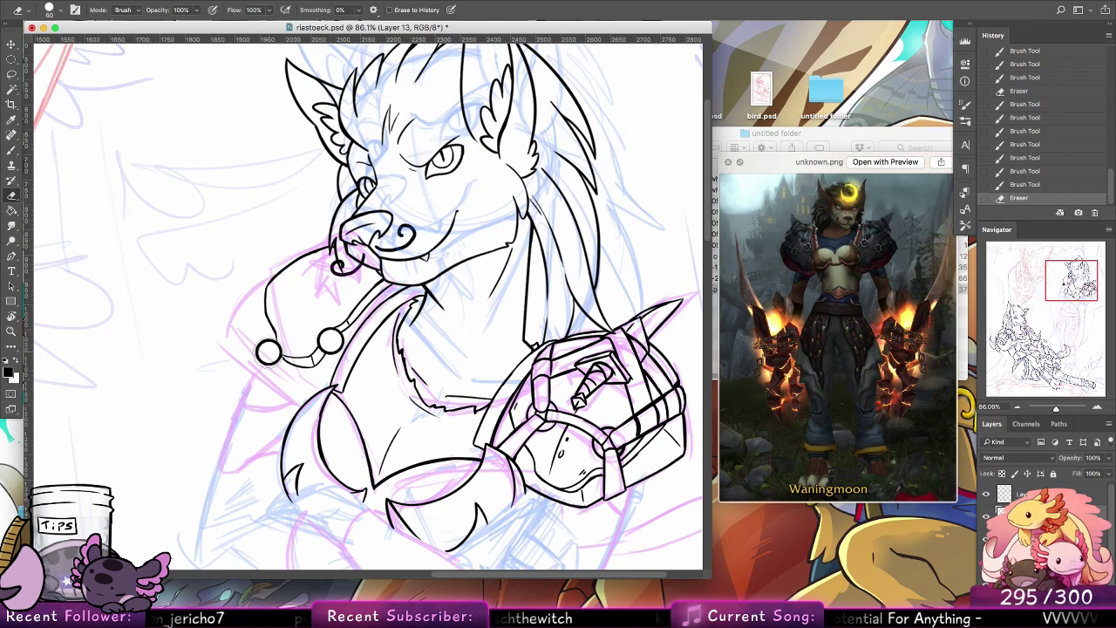
# Step: Ink the connecting bar lines between the two rings on the far shoulder armor with the 5 px brush
pyautogui.click(11, 150)
pyautogui.click(50, 11)
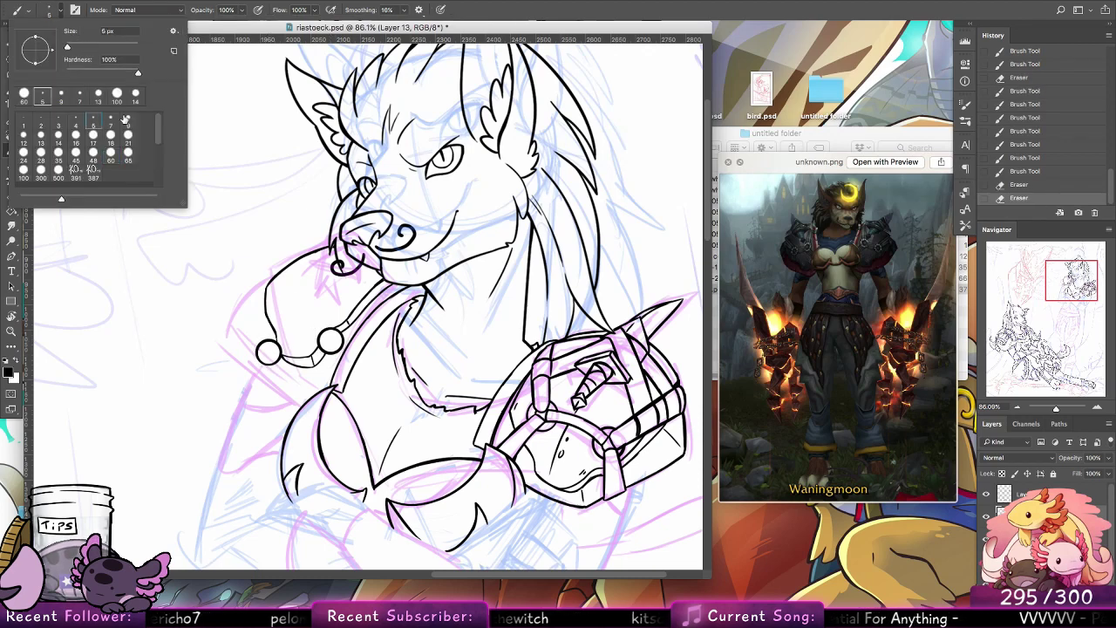
pyautogui.click(331, 335)
pyautogui.press('super+z')
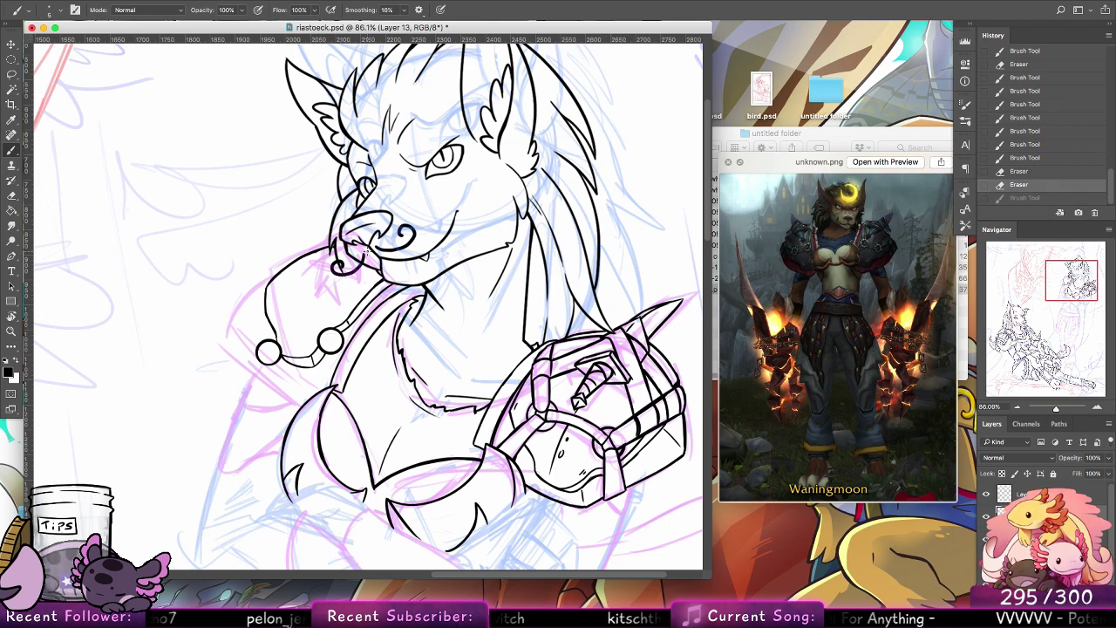
pyautogui.moveTo(268, 350); pyautogui.dragTo(321, 337)
pyautogui.click(270, 352)
pyautogui.press('super+z')
pyautogui.press('super+z')
pyautogui.press('super+z')
pyautogui.press('super+z')
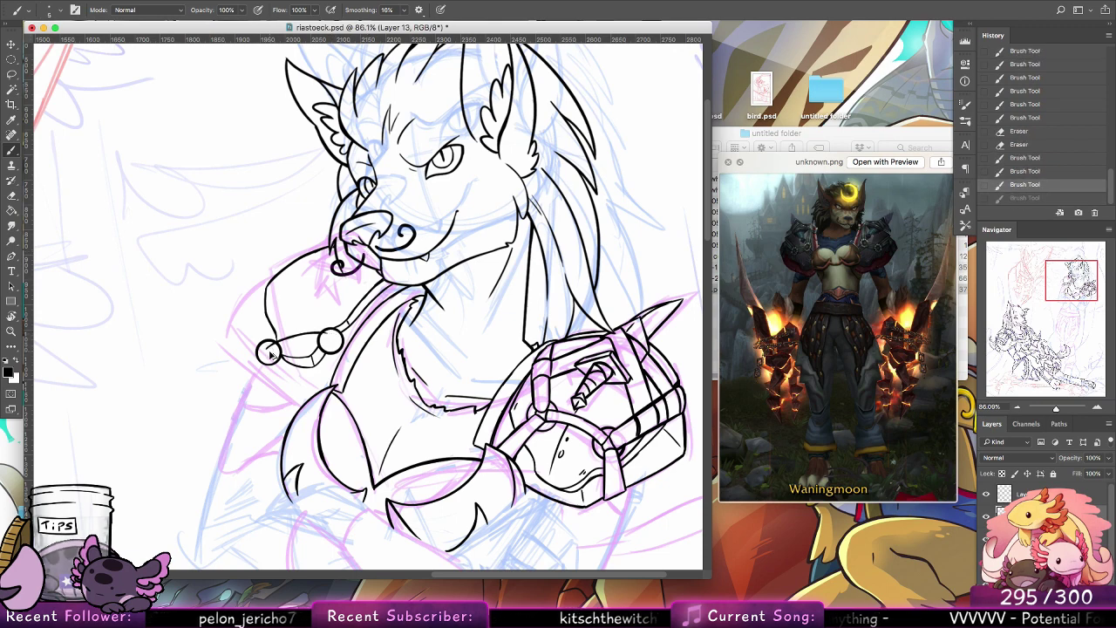
pyautogui.moveTo(330, 334); pyautogui.dragTo(331, 333)
pyautogui.moveTo(278, 343)
pyautogui.mouseDown()
pyautogui.moveTo(328, 338)
pyautogui.moveTo(275, 353)
pyautogui.mouseUp()
pyautogui.click(277, 346)
pyautogui.moveTo(271, 349); pyautogui.dragTo(330, 334)
pyautogui.press('super+z')
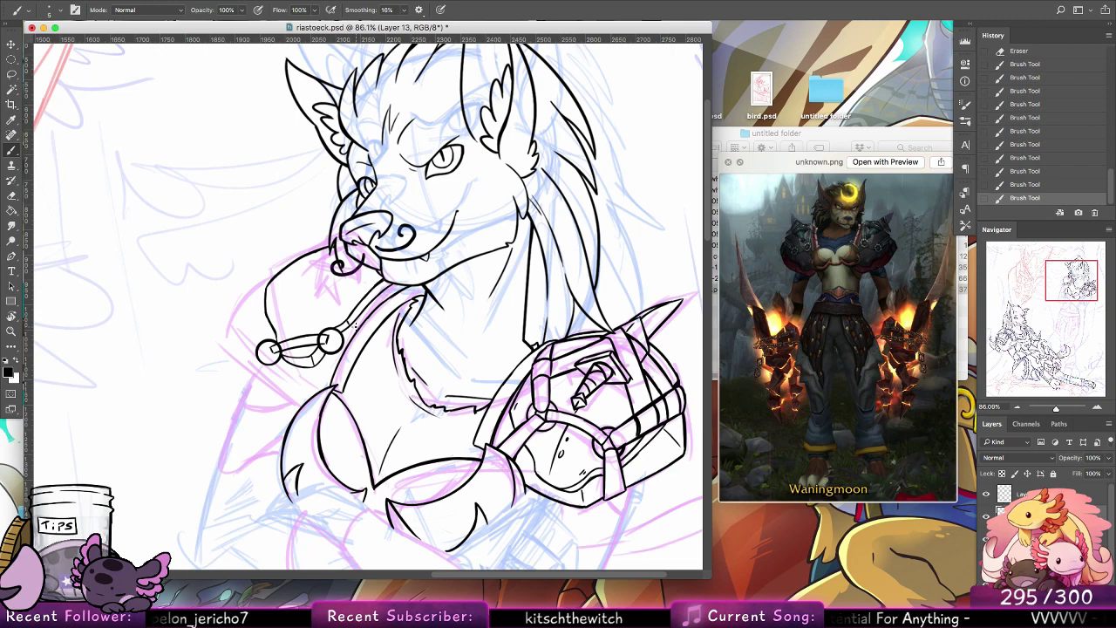
# Step: Undo all the far shoulder armor inking, including both rings, back to the finished chest strap
pyautogui.press('super+alt+z')
pyautogui.press('super+alt+z')
pyautogui.press('super+alt+z')
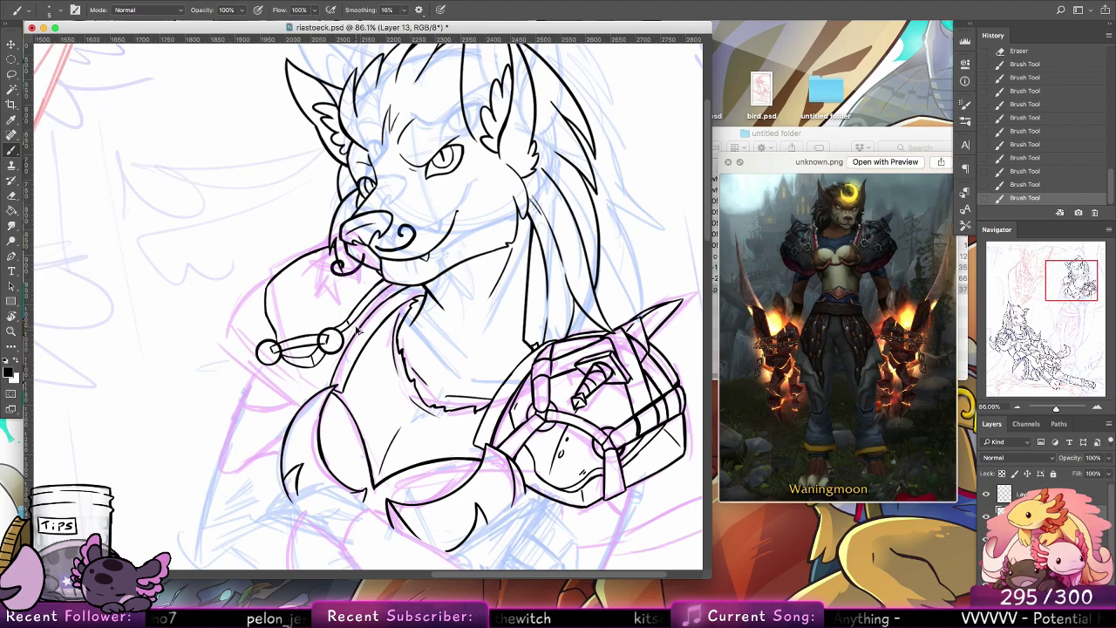
pyautogui.press('super+alt+z')
pyautogui.press('super+alt+z')
pyautogui.press('super+alt+z')
pyautogui.press('super+alt+z')
pyautogui.press('super+alt+z')
pyautogui.press('super+alt+z')
pyautogui.press('super+alt+z')
pyautogui.press('super+alt+z')
pyautogui.press('super+alt+z')
pyautogui.press('super+alt+z')
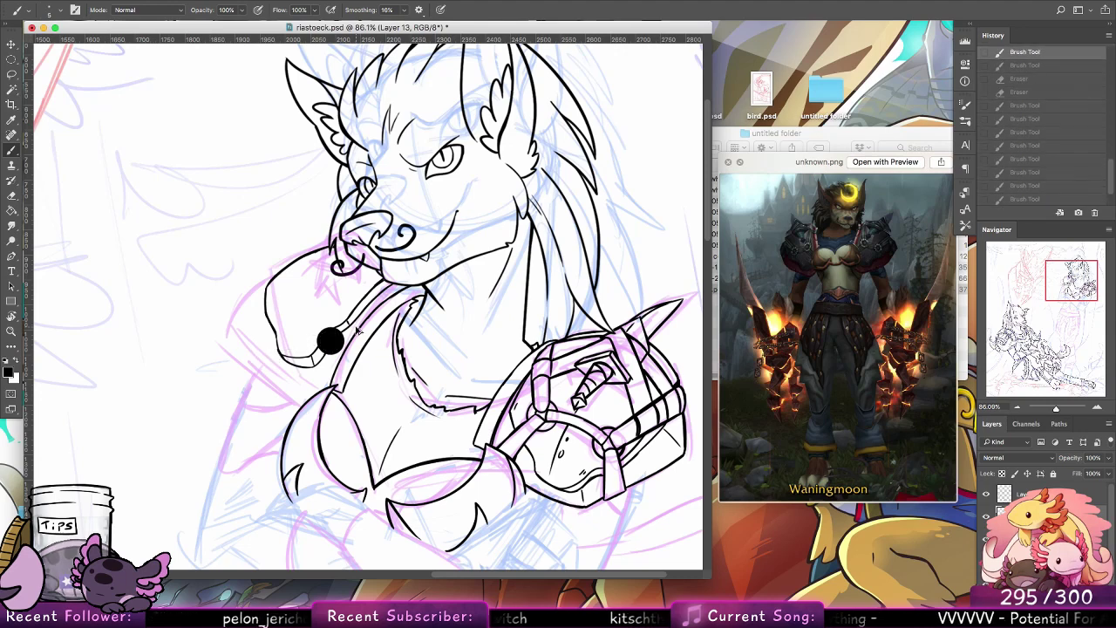
pyautogui.press('shift+super+z')
pyautogui.press('shift+super+z')
pyautogui.press('shift+super+z')
pyautogui.press('shift+super+z')
pyautogui.press('shift+super+z')
pyautogui.press('shift+super+z')
pyautogui.press('shift+super+z')
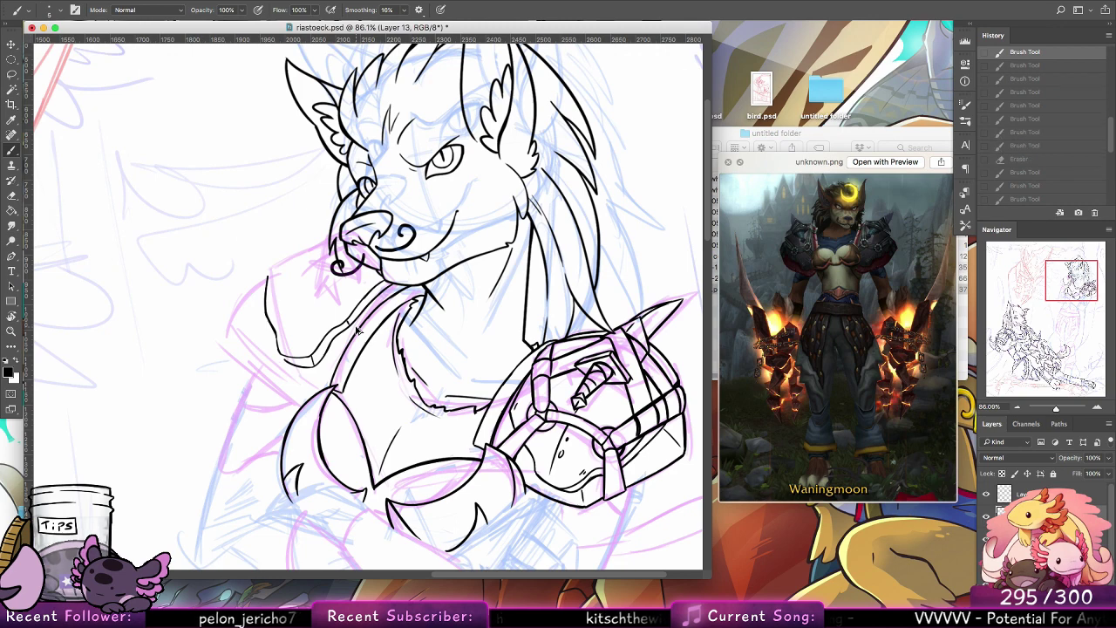
pyautogui.press('super+alt+z')
pyautogui.press('super+alt+z')
pyautogui.press('super+alt+z')
pyautogui.press('super+alt+z')
pyautogui.press('super+alt+z')
pyautogui.press('super+alt+z')
pyautogui.press('super+alt+z')
pyautogui.press('super+alt+z')
pyautogui.press('super+alt+z')
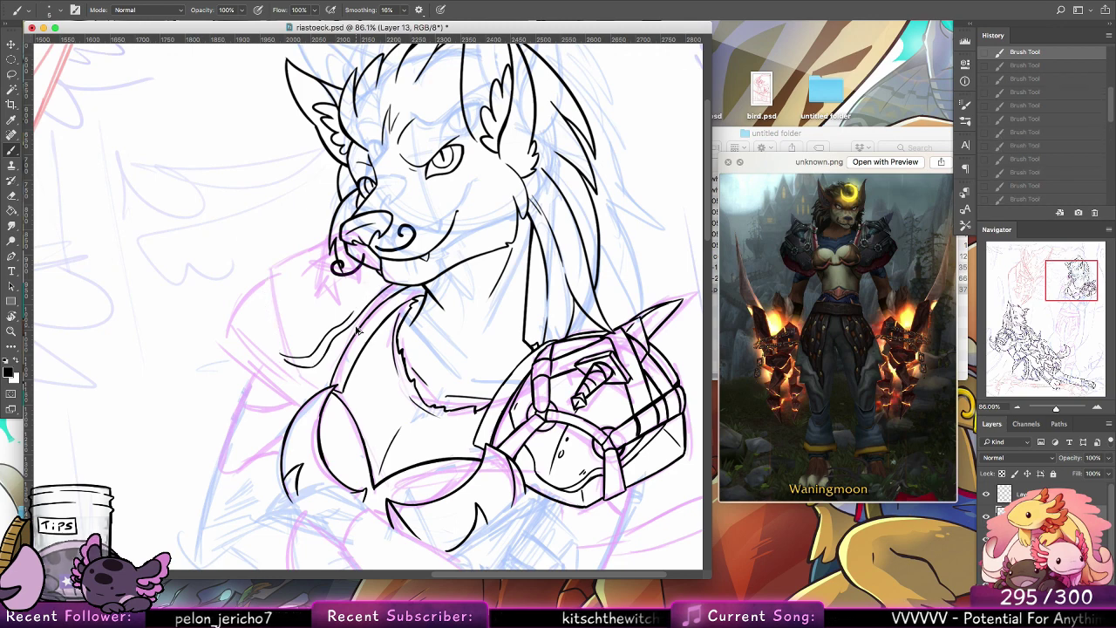
pyautogui.press('shift+super+z')
pyautogui.press('shift+super+z')
pyautogui.press('shift+super+z')
pyautogui.press('shift+super+z')
pyautogui.press('shift+super+z')
pyautogui.press('shift+super+z')
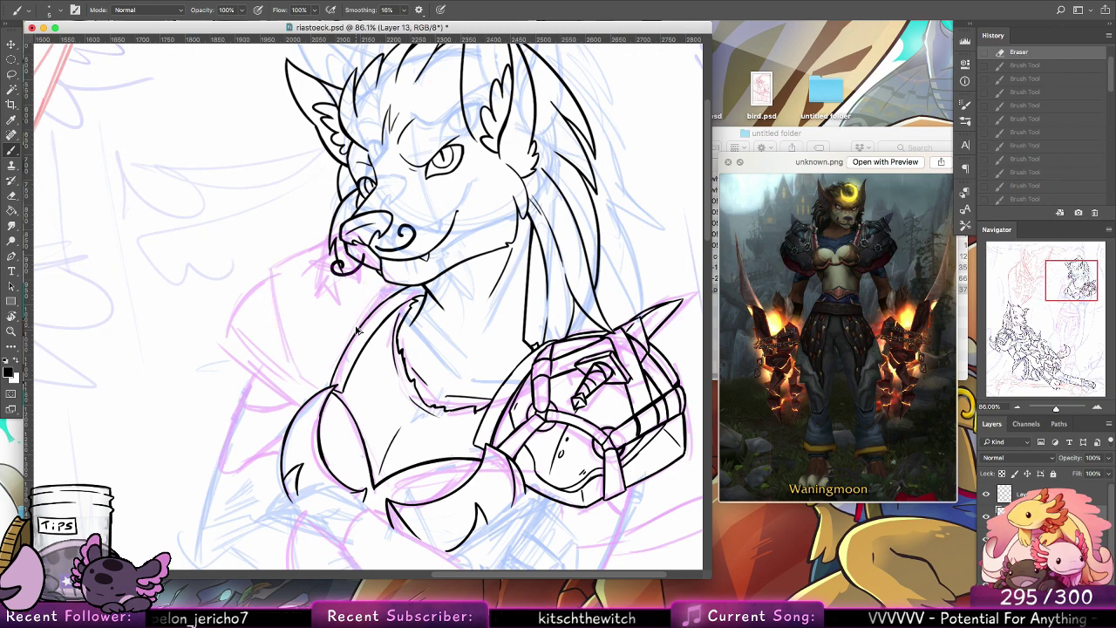
# Step: On Layer 12, rough in the far shoulder armor's angular lower plate with two rings along its upper edge
pyautogui.hotkey('alt', '[')
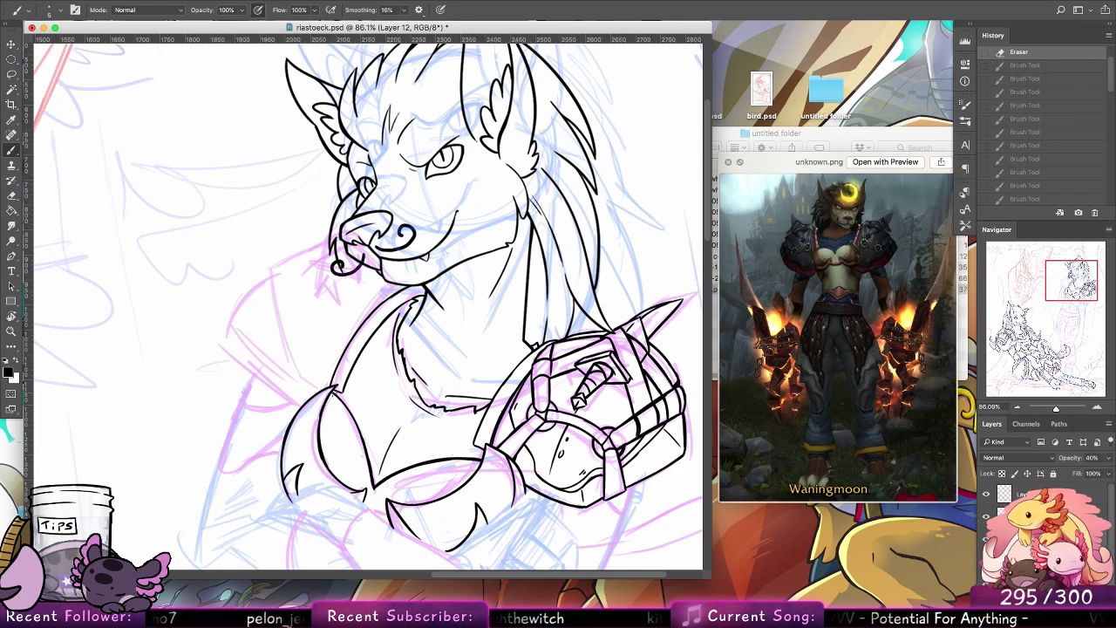
pyautogui.moveTo(325, 388)
pyautogui.mouseDown()
pyautogui.moveTo(225, 333)
pyautogui.moveTo(254, 357)
pyautogui.moveTo(230, 324)
pyautogui.moveTo(256, 318)
pyautogui.moveTo(260, 300)
pyautogui.moveTo(257, 312)
pyautogui.moveTo(257, 301)
pyautogui.moveTo(323, 316)
pyautogui.moveTo(314, 384)
pyautogui.mouseUp()
pyautogui.moveTo(326, 338); pyautogui.dragTo(321, 370)
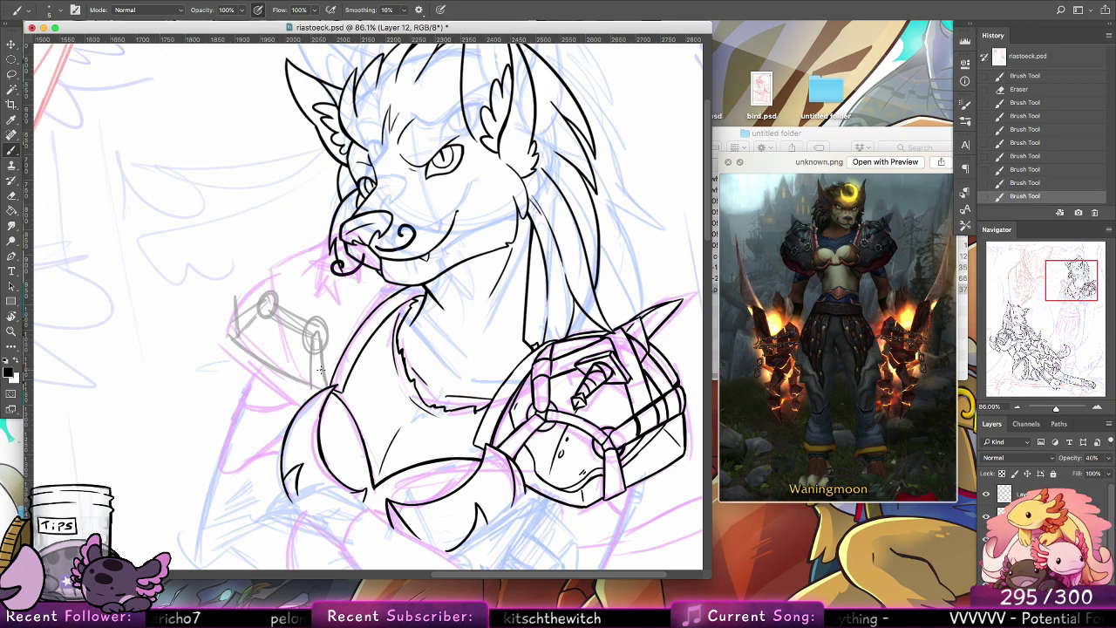
# Step: Sketch the band between the two rings and the far shoulder armor's upper plate edges toward the muzzle and neck
pyautogui.moveTo(265, 319)
pyautogui.mouseDown()
pyautogui.moveTo(302, 347)
pyautogui.moveTo(377, 294)
pyautogui.moveTo(361, 286)
pyautogui.mouseUp()
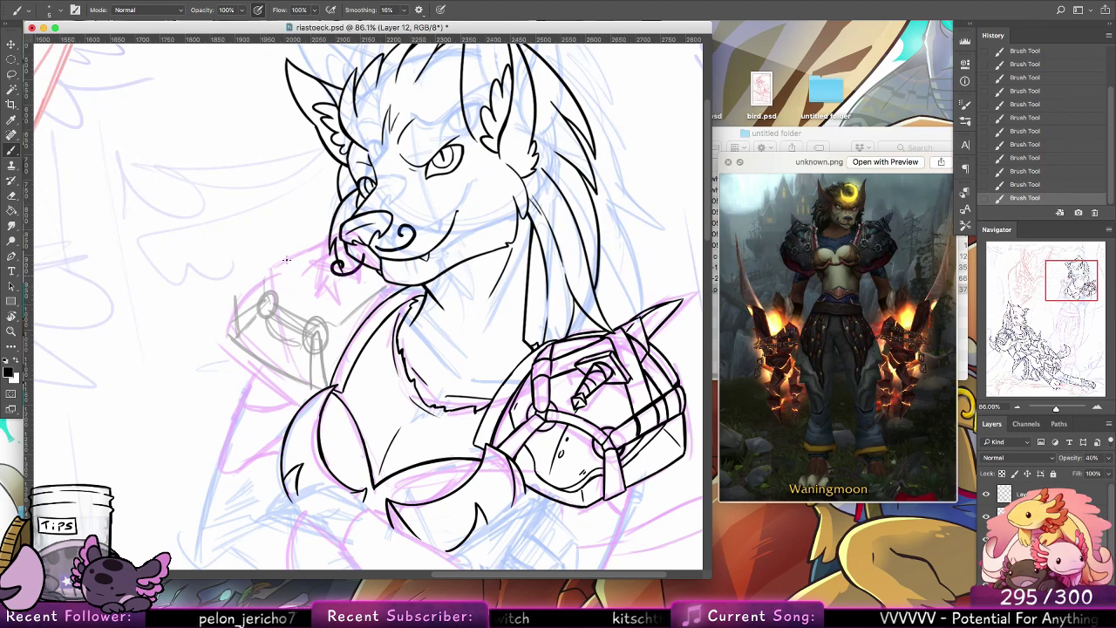
pyautogui.moveTo(269, 276); pyautogui.dragTo(330, 237)
pyautogui.moveTo(268, 279)
pyautogui.mouseDown()
pyautogui.moveTo(237, 299)
pyautogui.moveTo(289, 253)
pyautogui.moveTo(293, 288)
pyautogui.mouseUp()
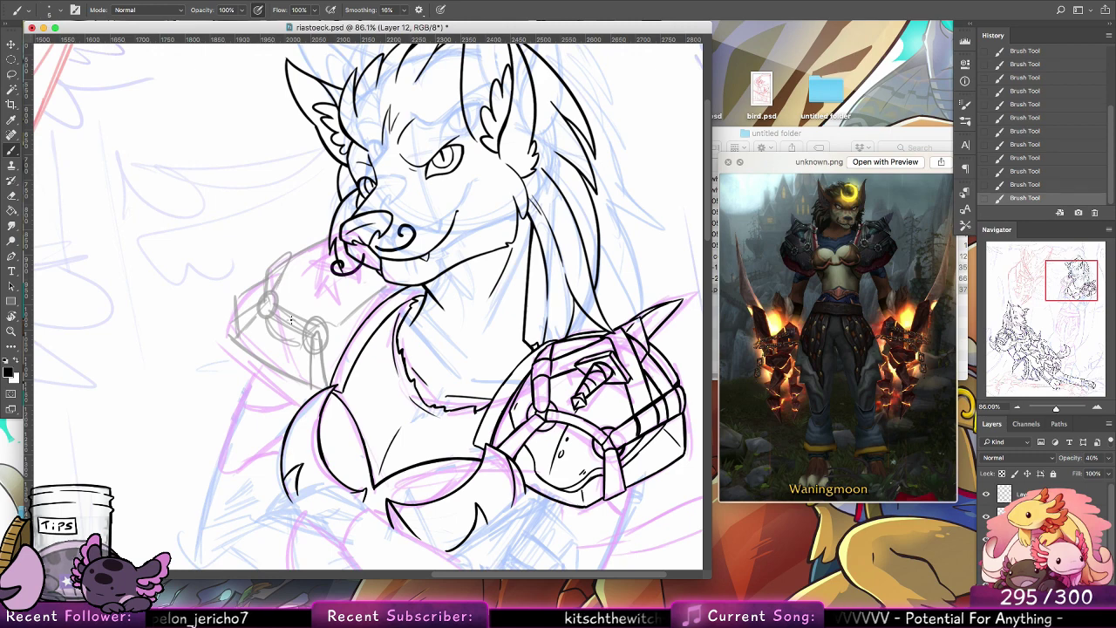
# Step: Sketch the spike emblem beside the muzzle and the far shoulder armor's upper plate edges on Layer 12
pyautogui.moveTo(317, 247)
pyautogui.mouseDown()
pyautogui.moveTo(344, 260)
pyautogui.moveTo(310, 276)
pyautogui.moveTo(309, 292)
pyautogui.mouseUp()
pyautogui.moveTo(300, 250); pyautogui.dragTo(338, 237)
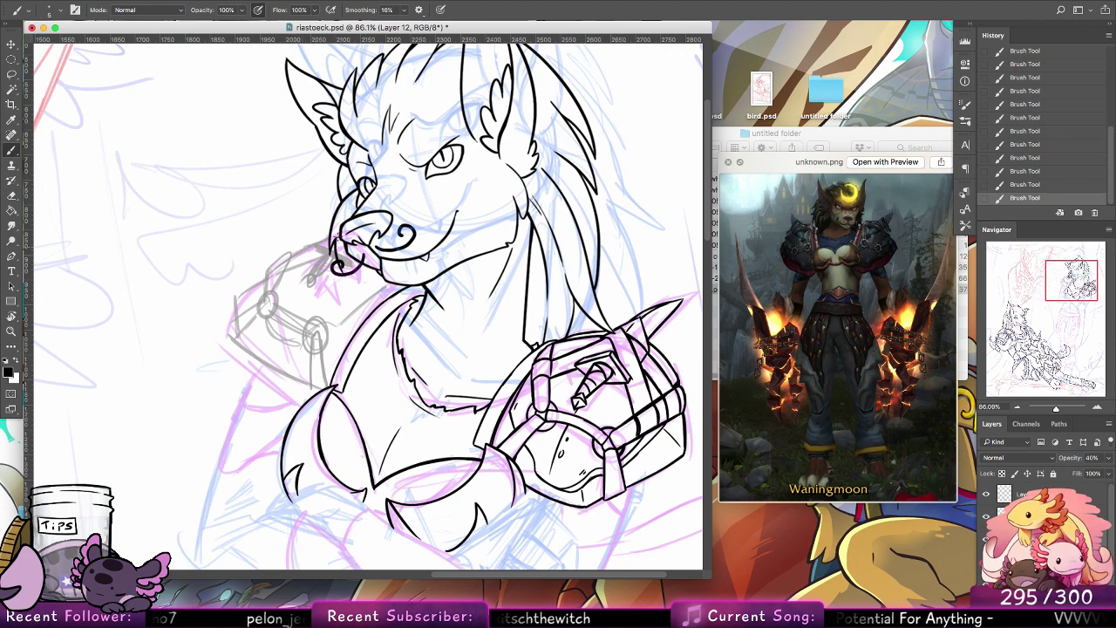
pyautogui.moveTo(350, 277)
pyautogui.mouseDown()
pyautogui.moveTo(347, 305)
pyautogui.moveTo(380, 283)
pyautogui.mouseUp()
pyautogui.press('super+z')
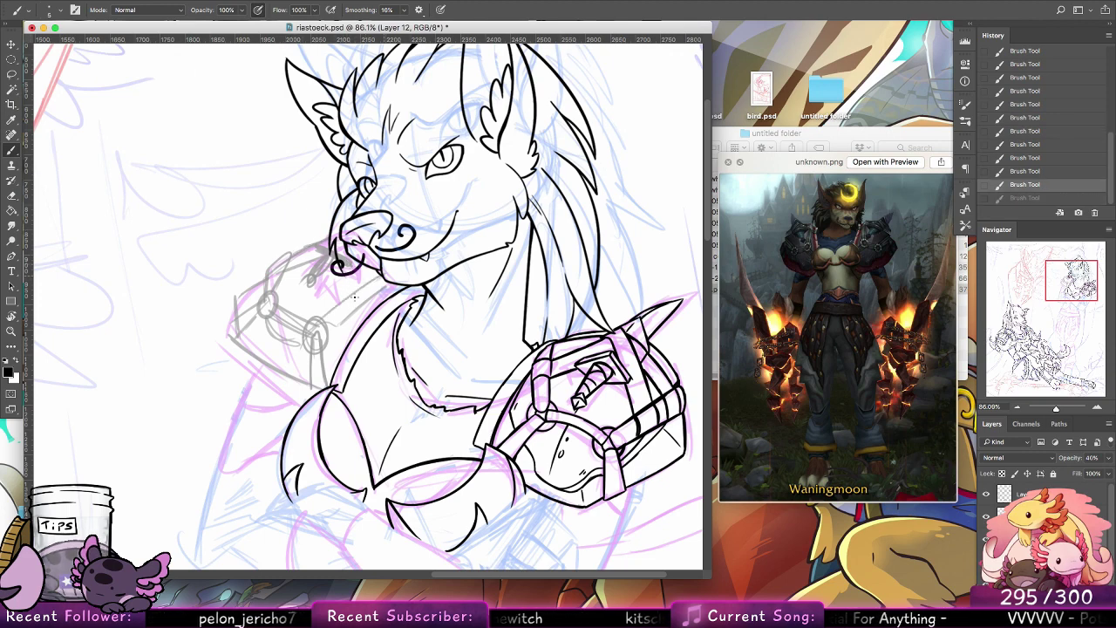
pyautogui.moveTo(328, 329); pyautogui.dragTo(390, 290)
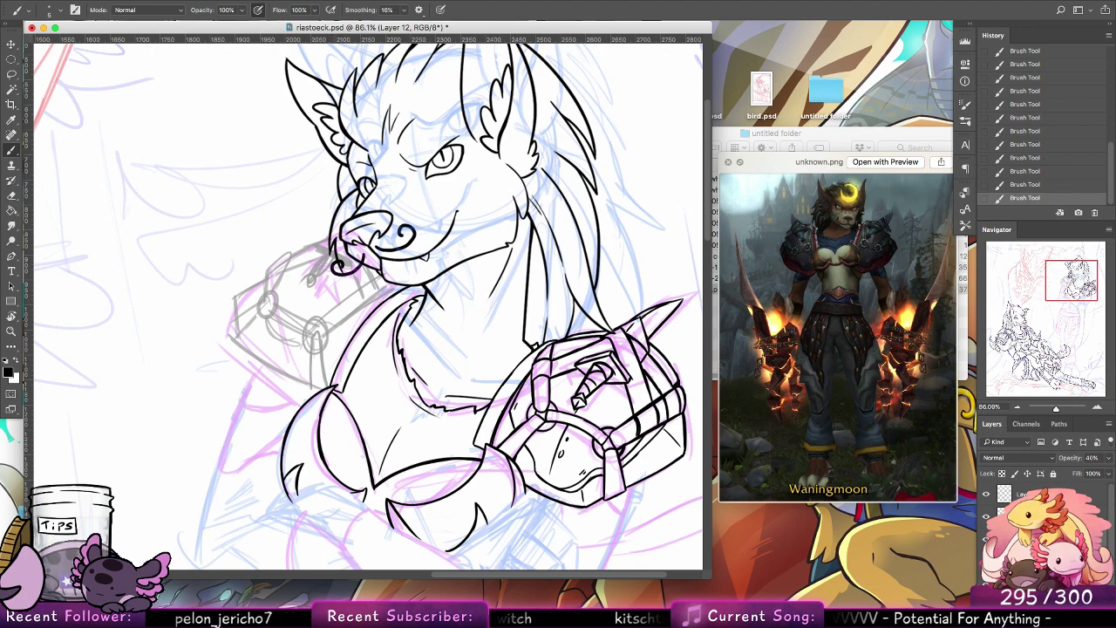
# Step: On Layer 13, stamp solid 60 px black discs over the two sketched rings of the far shoulder armor
pyautogui.click(987, 539)
pyautogui.click(987, 539)
pyautogui.click(1034, 516)
pyautogui.moveTo(389, 330); pyautogui.dragTo(525, 292)
pyautogui.click(60, 11)
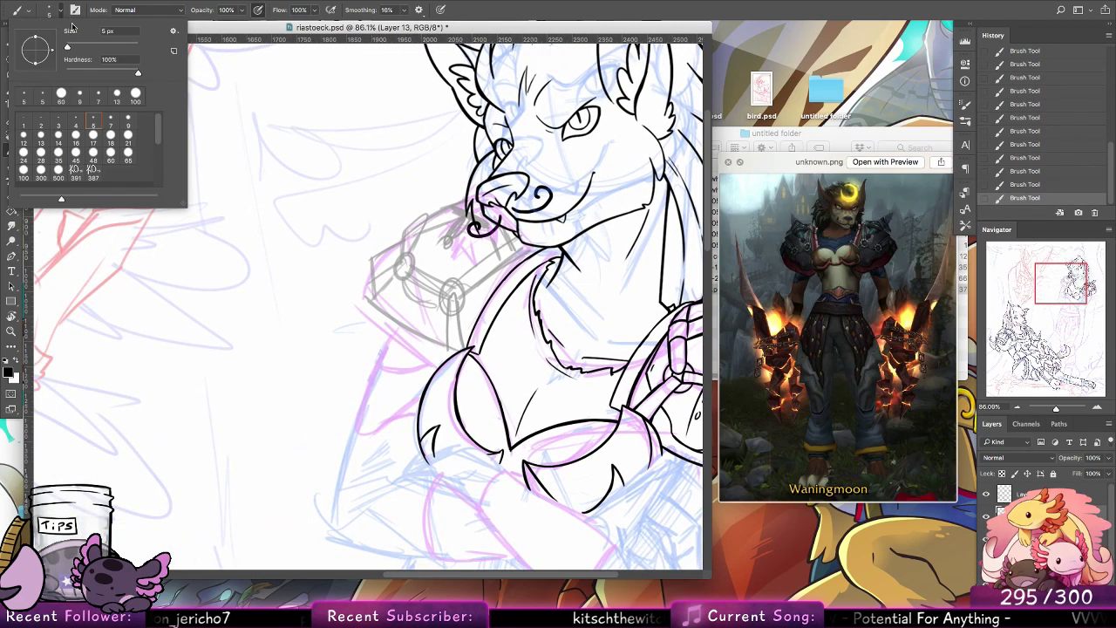
pyautogui.click(111, 154)
pyautogui.click(453, 301)
pyautogui.click(454, 299)
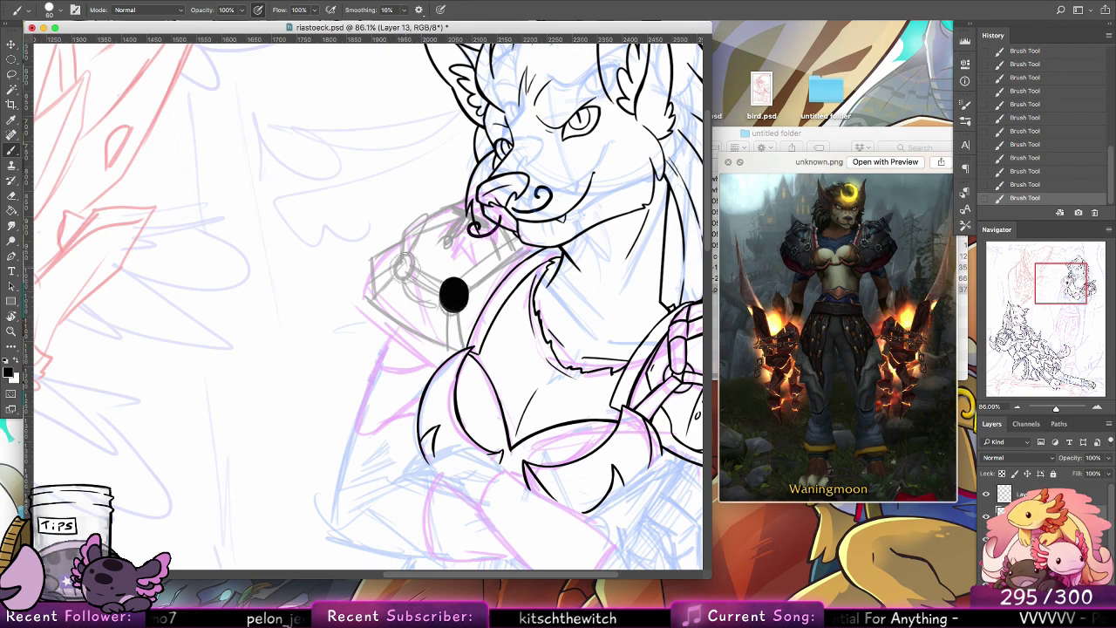
pyautogui.click(403, 263)
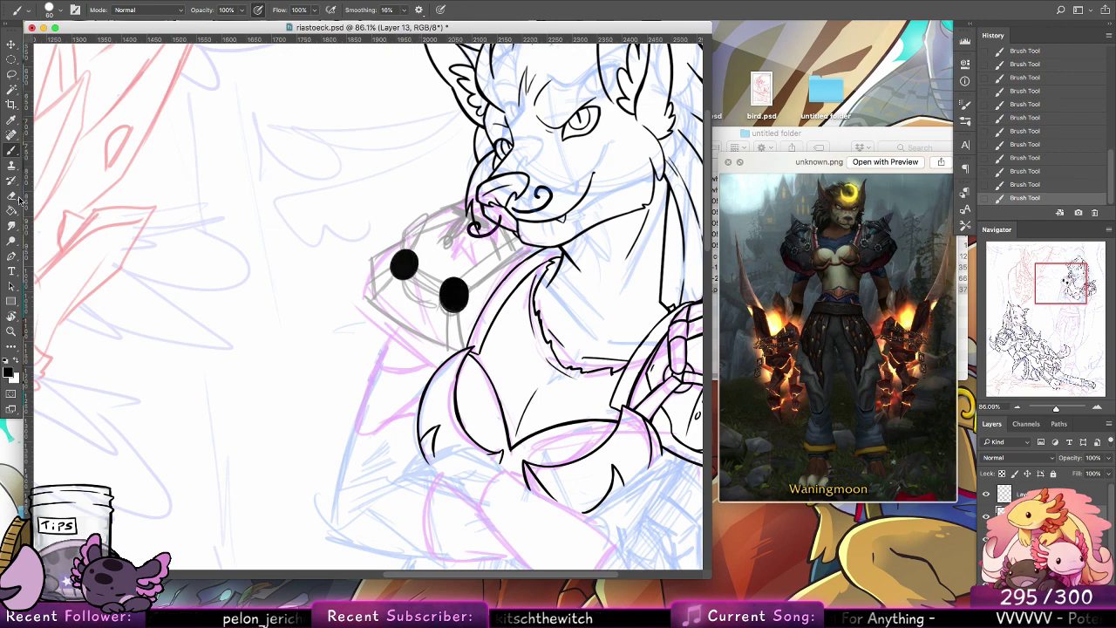
# Step: Erase the centers of both black discs with the 60 px eraser, leaving thin ring outlines
pyautogui.press('e')
pyautogui.click(454, 296)
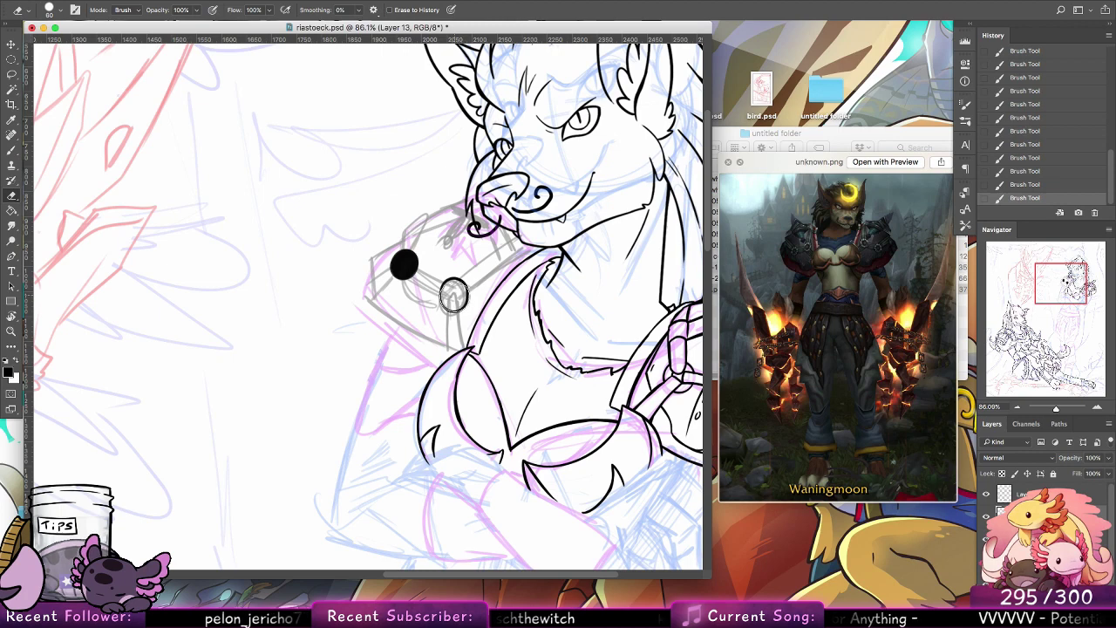
pyautogui.click(404, 264)
pyautogui.click(56, 13)
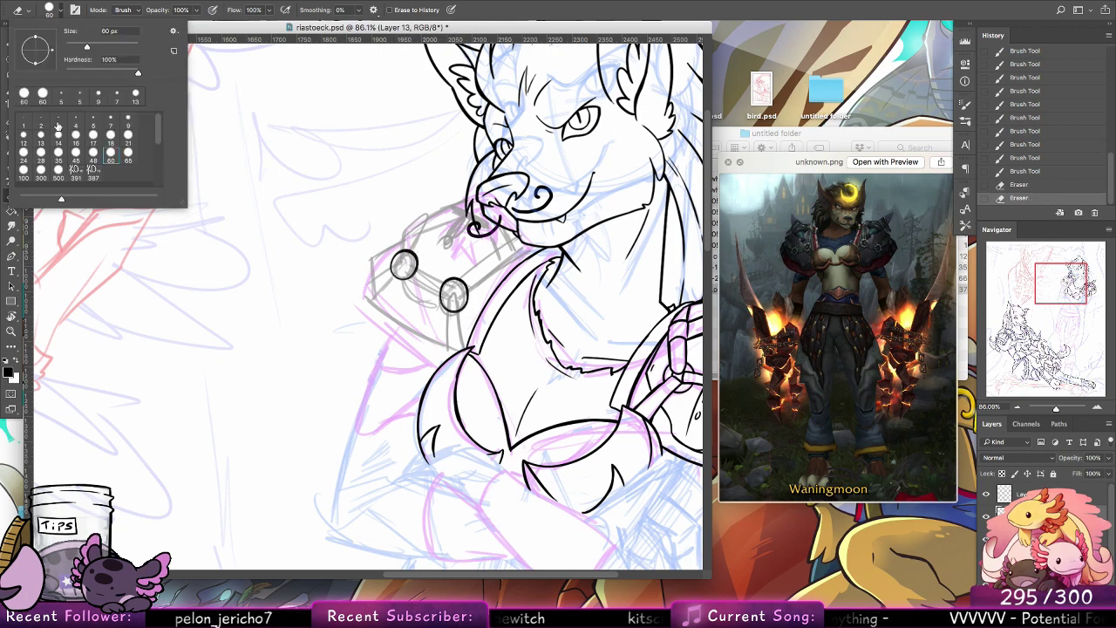
# Step: With a 7 px brush, ink the strap running down from the far shoulder armor's lower ring to the chest piece
pyautogui.click(9, 150)
pyautogui.click(61, 12)
pyautogui.click(110, 122)
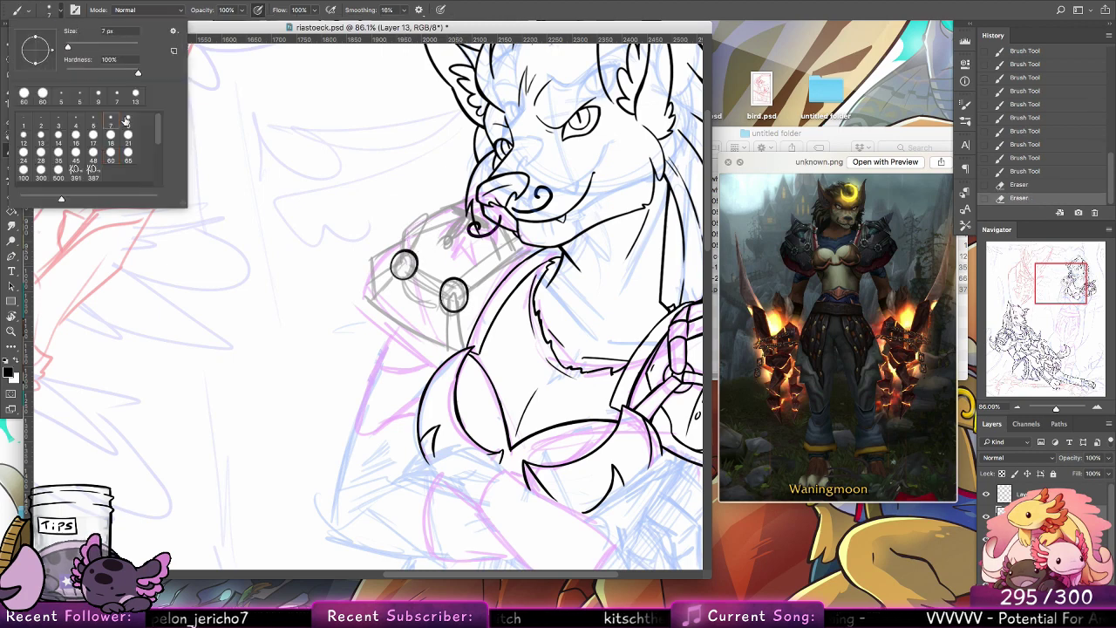
pyautogui.click(450, 295)
pyautogui.press('super+z')
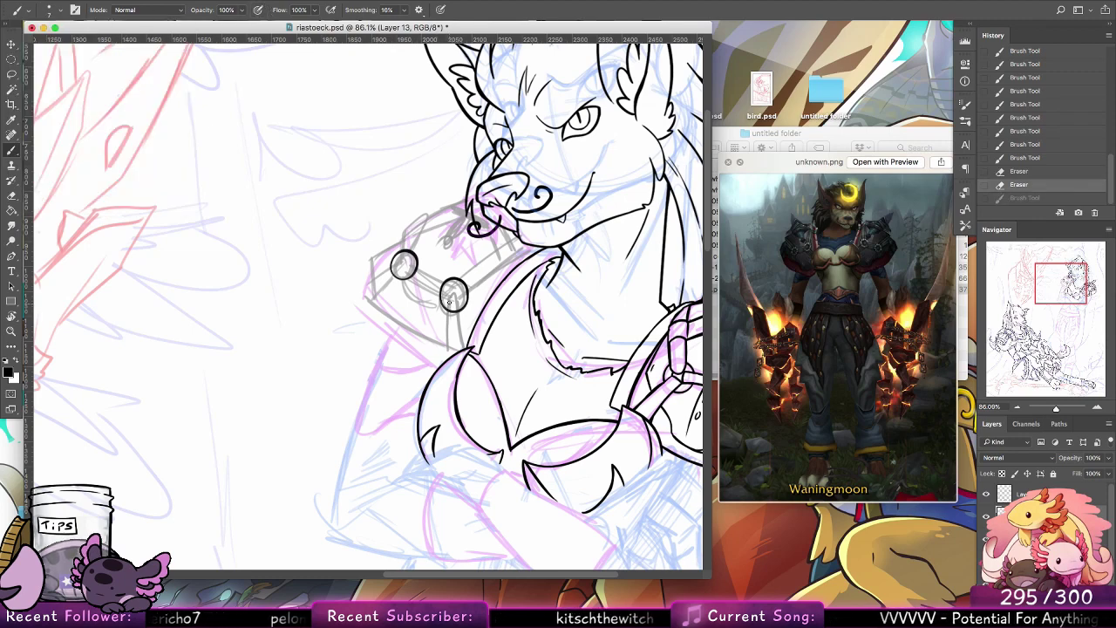
pyautogui.click(449, 302)
pyautogui.moveTo(450, 302)
pyautogui.mouseDown()
pyautogui.moveTo(446, 339)
pyautogui.moveTo(452, 302)
pyautogui.moveTo(469, 351)
pyautogui.moveTo(444, 347)
pyautogui.moveTo(465, 352)
pyautogui.mouseUp()
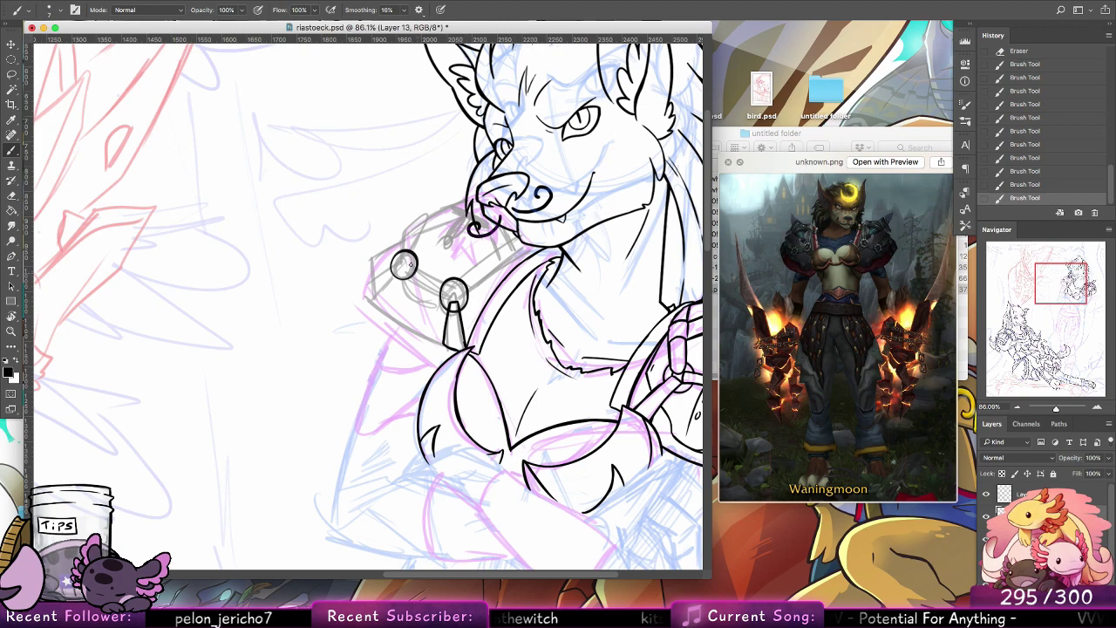
# Step: Ink the tapered straps extending above and below the far shoulder armor's outer ring
pyautogui.moveTo(398, 272)
pyautogui.mouseDown()
pyautogui.moveTo(373, 299)
pyautogui.moveTo(398, 261)
pyautogui.moveTo(370, 301)
pyautogui.moveTo(372, 279)
pyautogui.moveTo(424, 214)
pyautogui.moveTo(408, 251)
pyautogui.mouseUp()
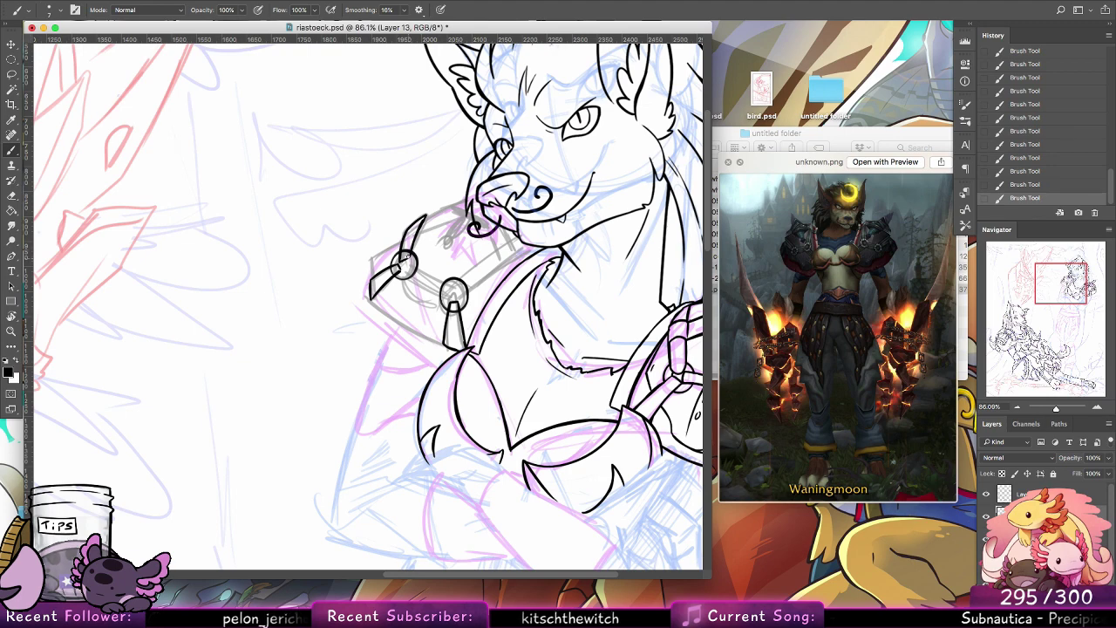
pyautogui.press('super+z')
pyautogui.press('super+z')
pyautogui.moveTo(413, 248); pyautogui.dragTo(409, 258)
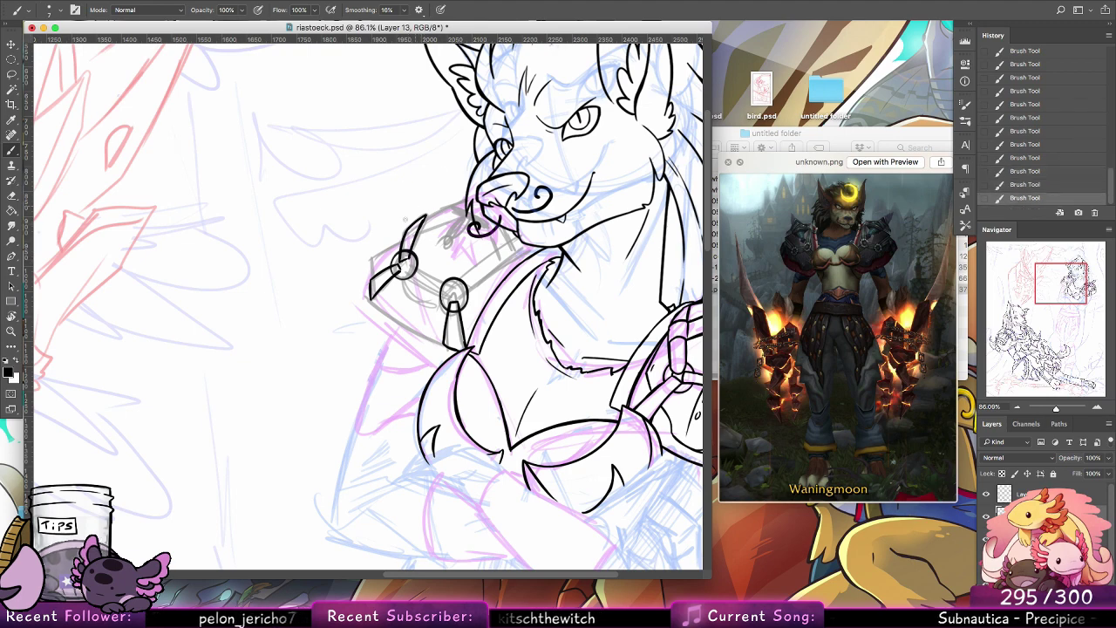
pyautogui.press('super+z')
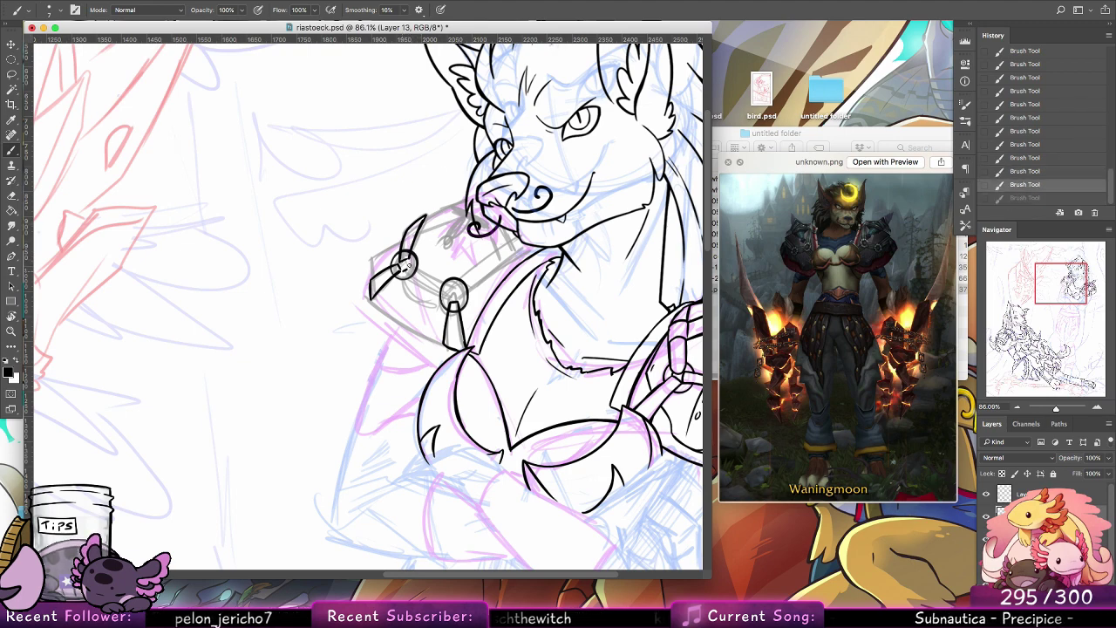
# Step: Ink the band connecting the two rings and the band from the lower ring toward the neck
pyautogui.press('super+shift+z')
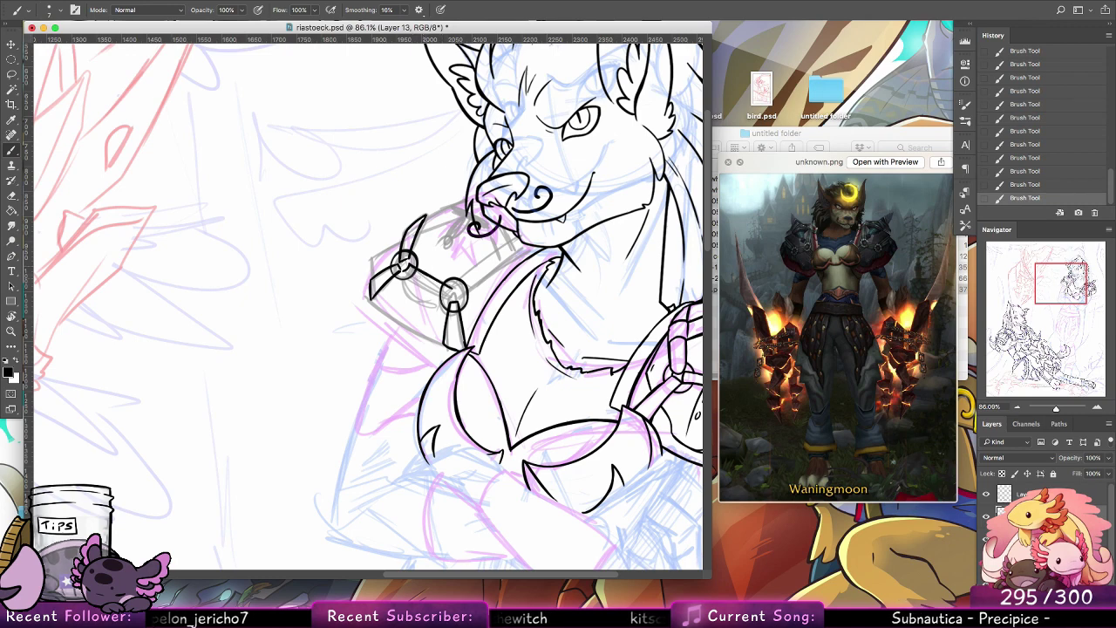
pyautogui.moveTo(407, 273)
pyautogui.mouseDown()
pyautogui.moveTo(448, 298)
pyautogui.moveTo(460, 292)
pyautogui.mouseUp()
pyautogui.press('super+z')
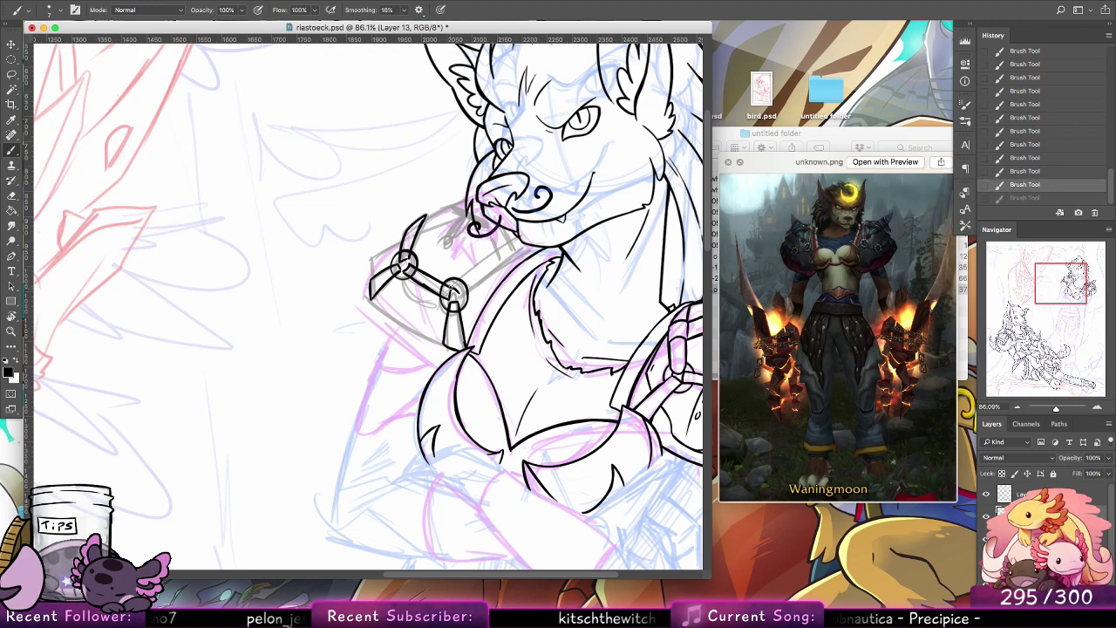
pyautogui.press('super+shift+z')
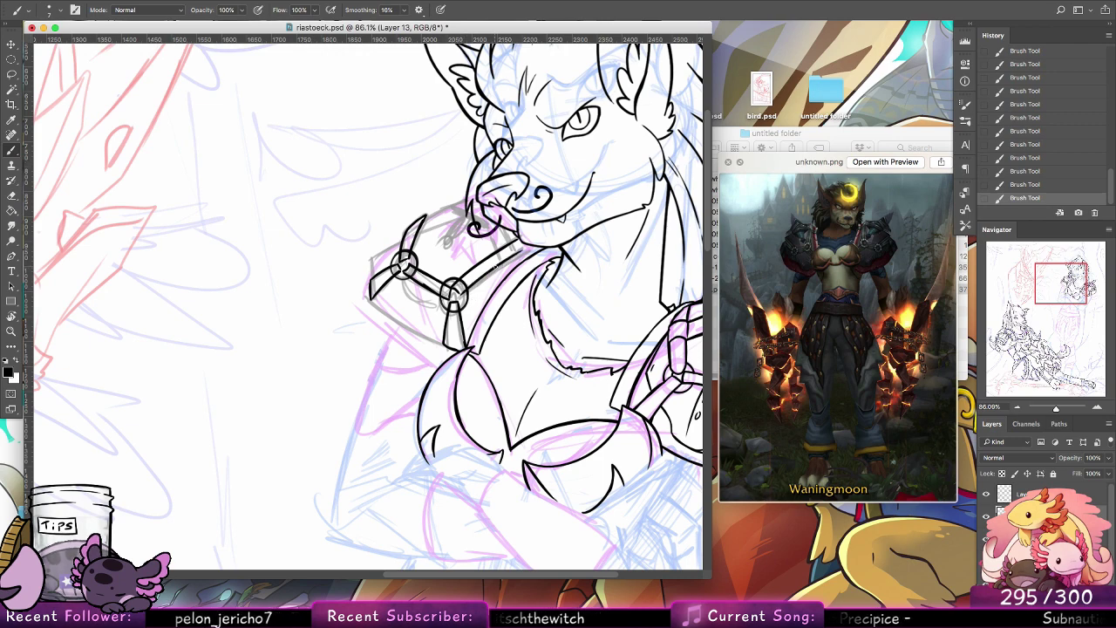
# Step: Clean up the overlapping lines around both rings of the far shoulder armor with a 9 px eraser
pyautogui.moveTo(561, 187); pyautogui.dragTo(477, 180)
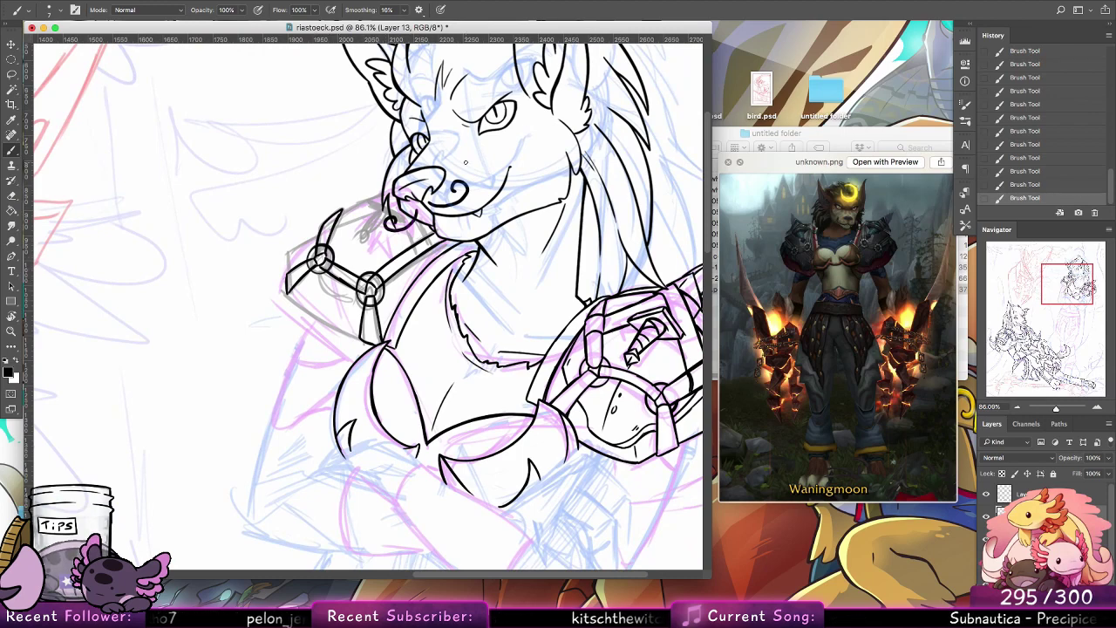
pyautogui.click(11, 196)
pyautogui.click(58, 10)
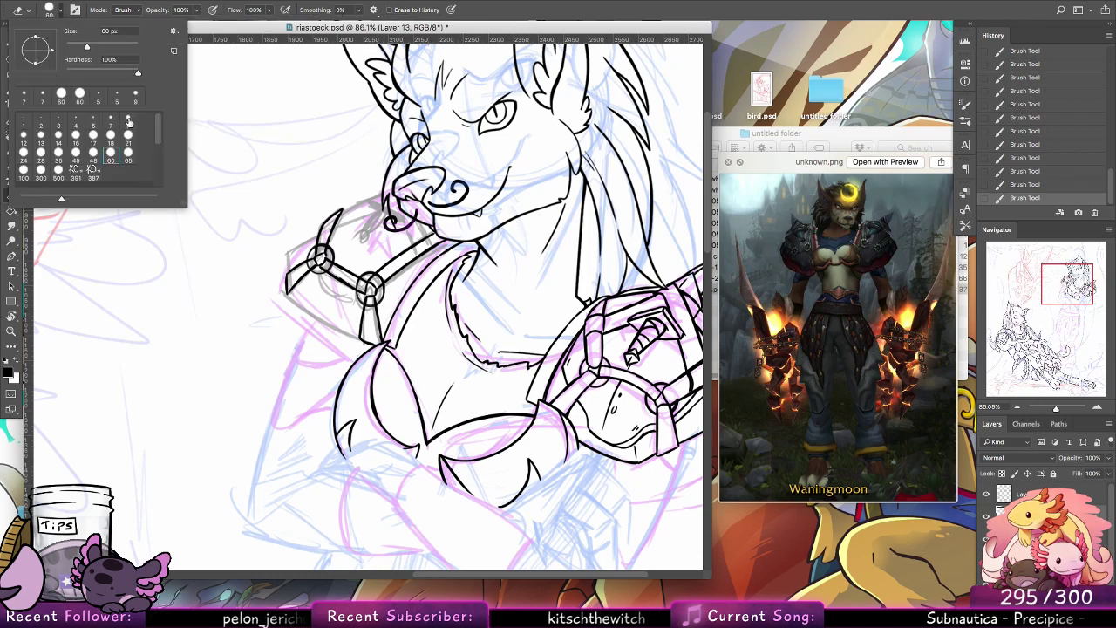
pyautogui.click(322, 247)
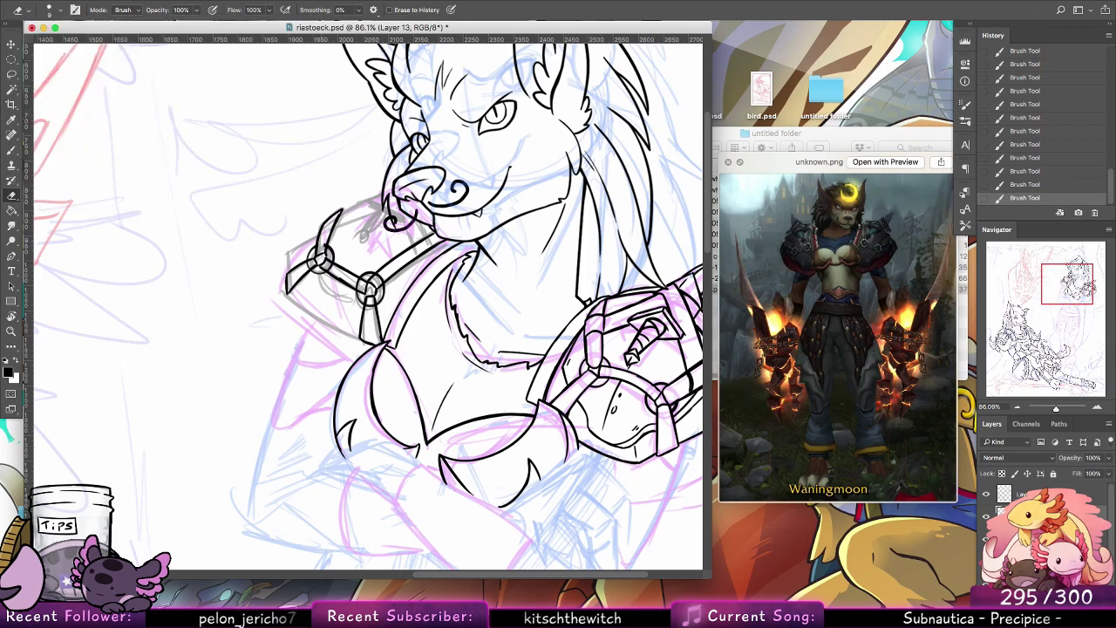
pyautogui.click(325, 243)
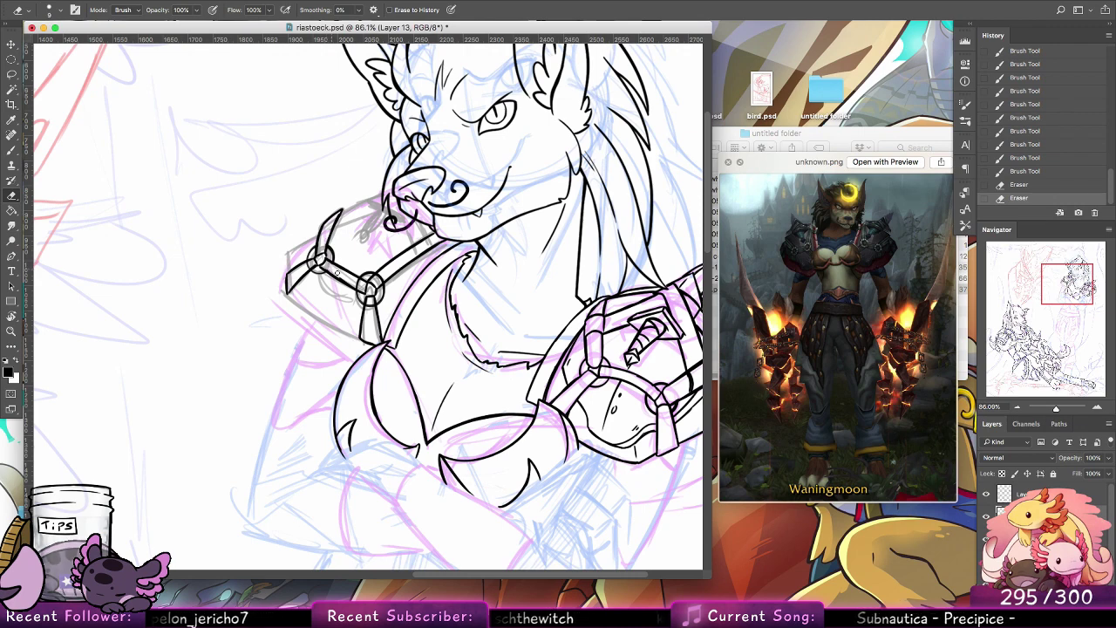
pyautogui.click(335, 272)
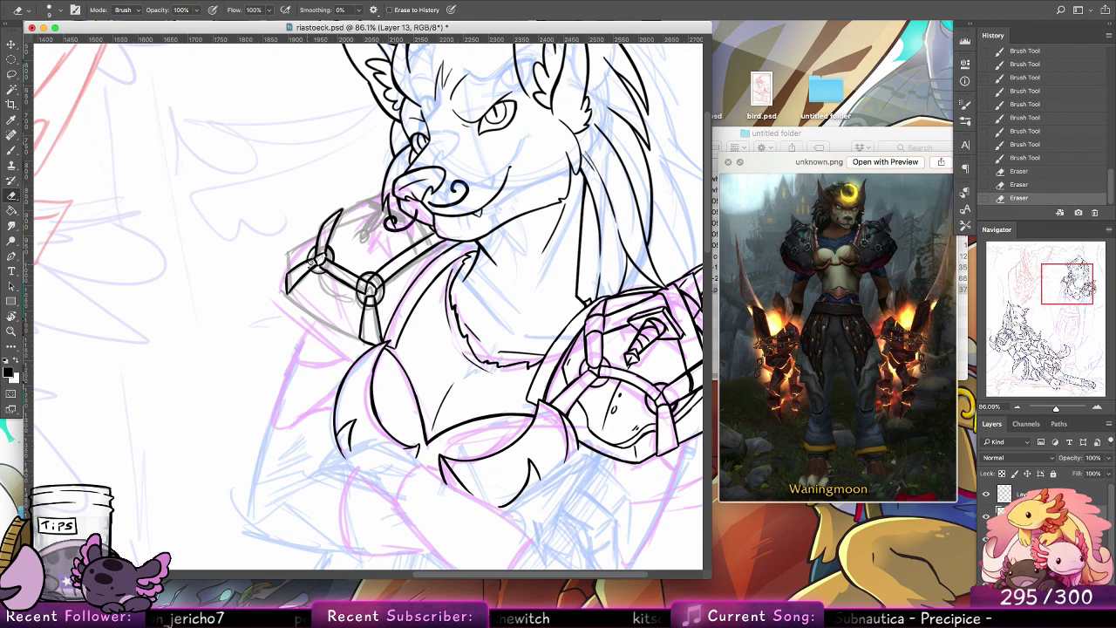
pyautogui.click(311, 265)
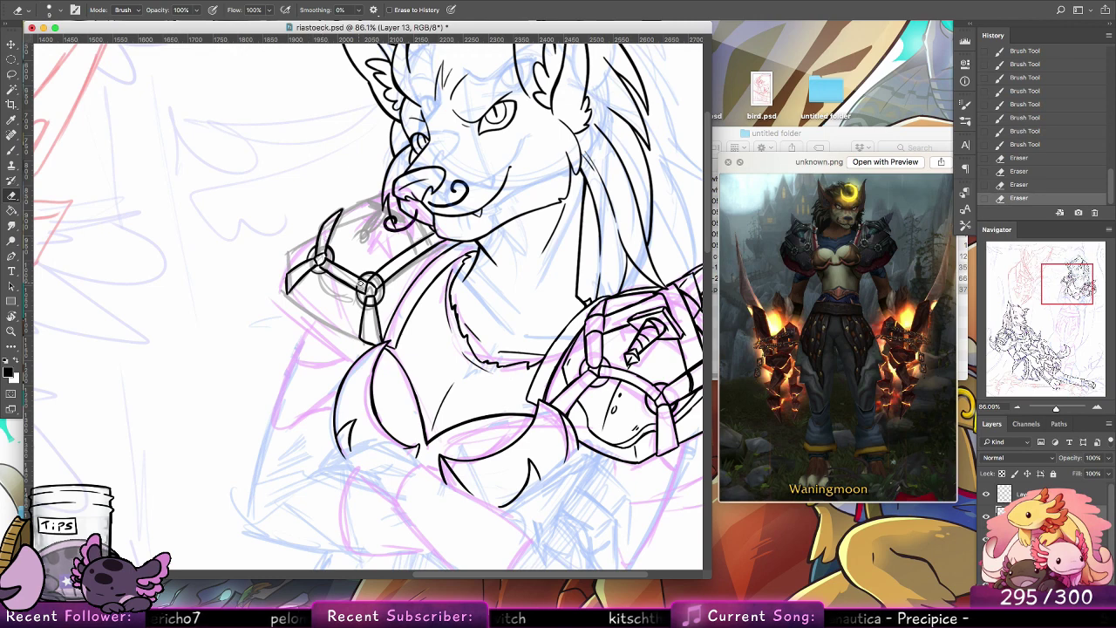
pyautogui.click(369, 307)
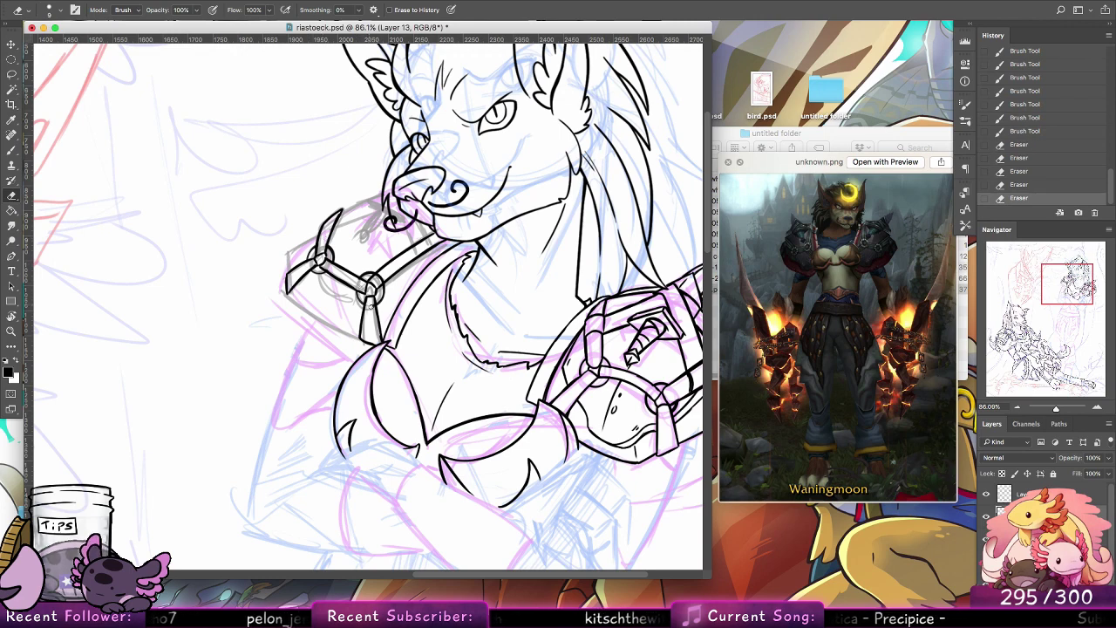
pyautogui.click(369, 306)
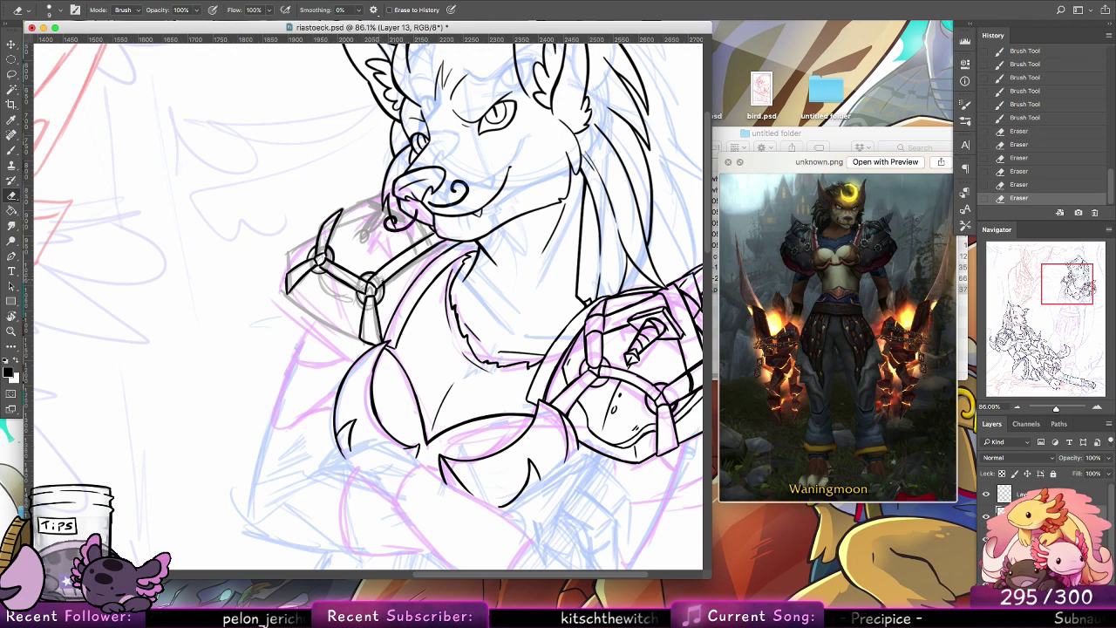
pyautogui.click(381, 276)
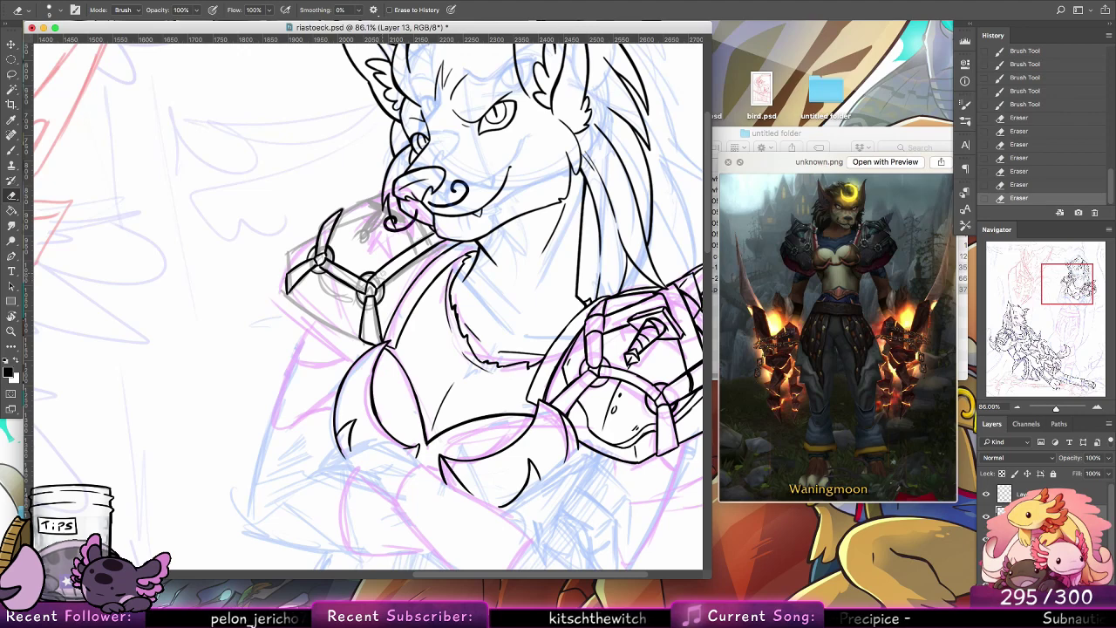
# Step: Ink the short plate lines between the muzzle and the neck-side band, and make Layer 14 active
pyautogui.click(13, 152)
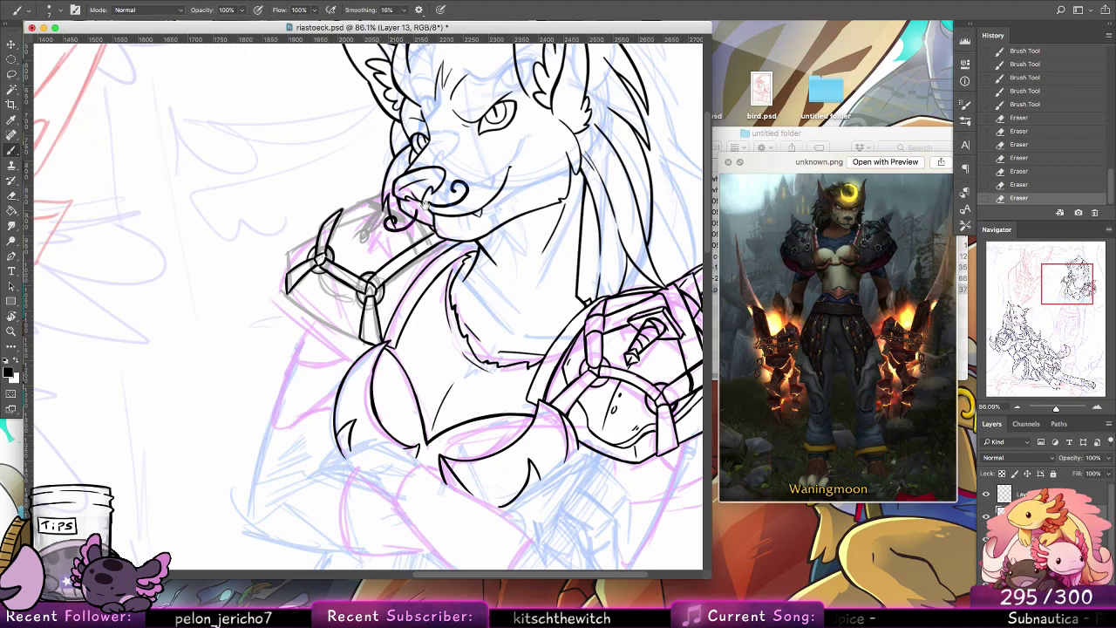
pyautogui.moveTo(407, 226); pyautogui.dragTo(428, 248)
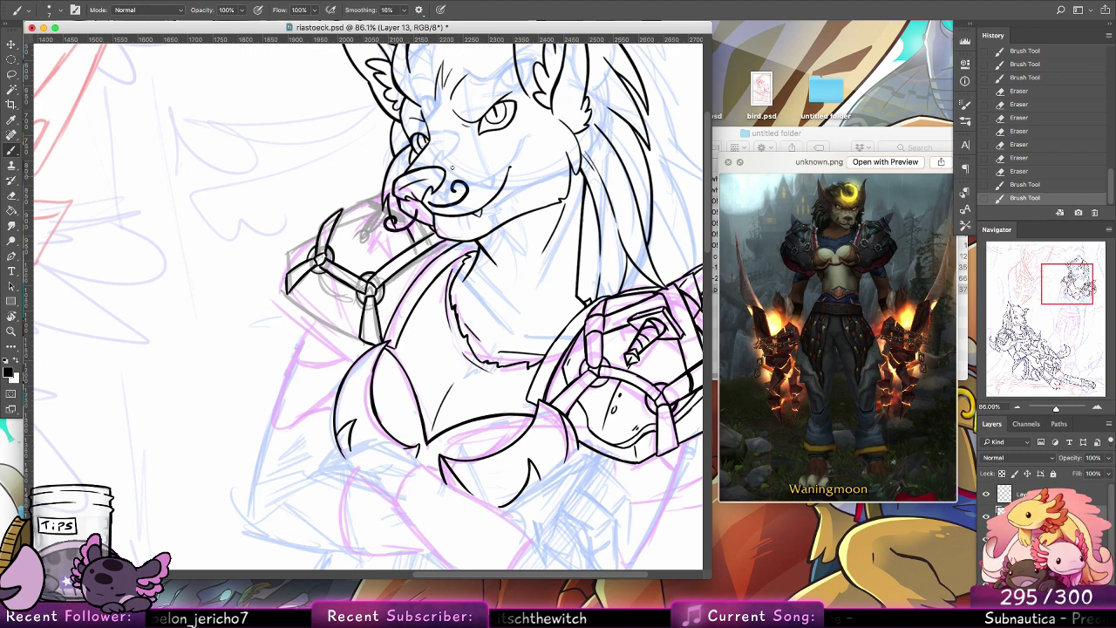
pyautogui.press('super+z')
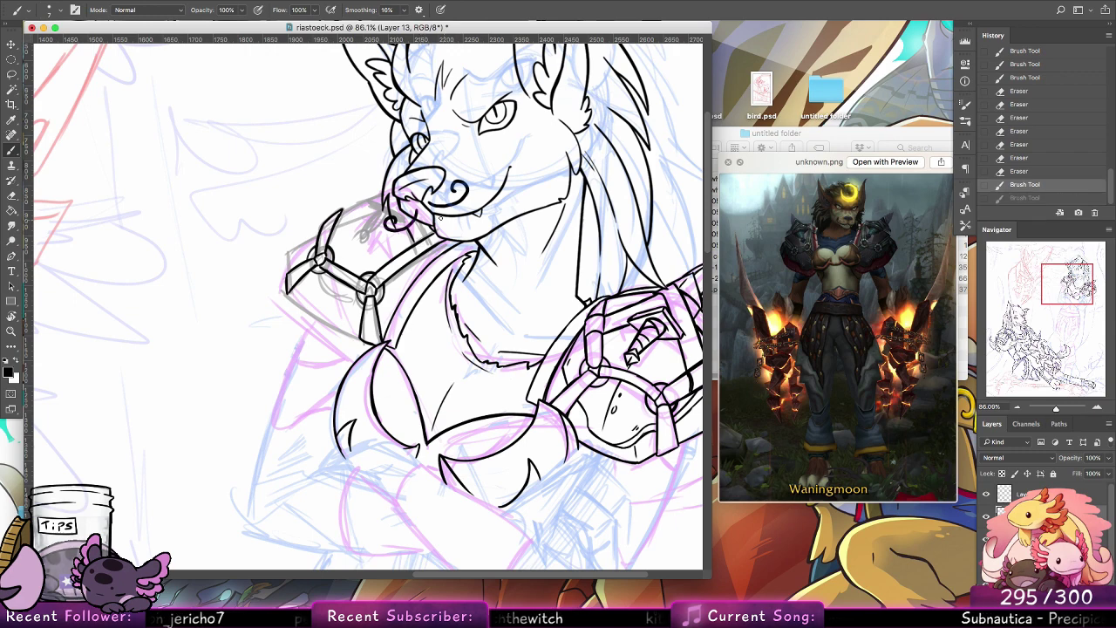
pyautogui.hotkey('ctrl', 'z')
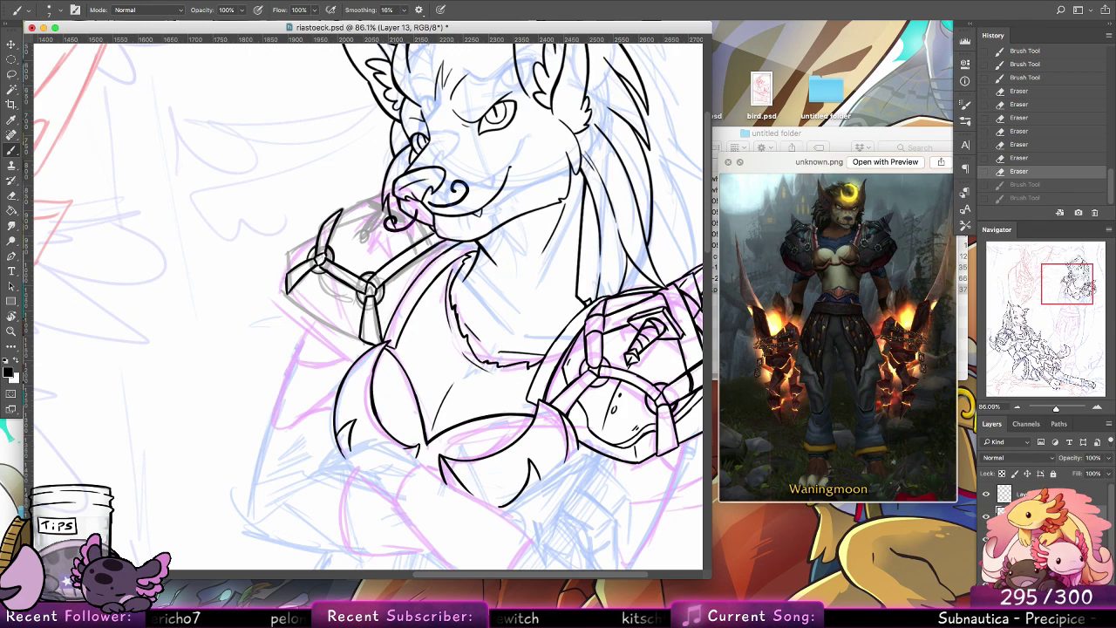
pyautogui.click(1012, 499)
pyautogui.moveTo(544, 281); pyautogui.dragTo(563, 353)
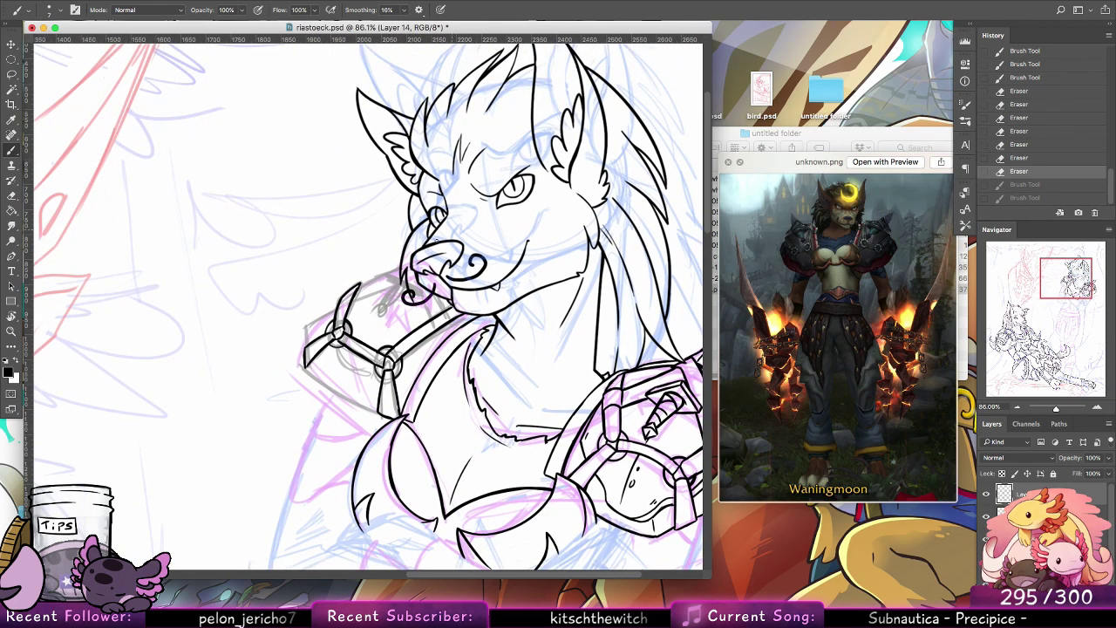
pyautogui.press('super+shift+z')
pyautogui.press('super+shift+z')
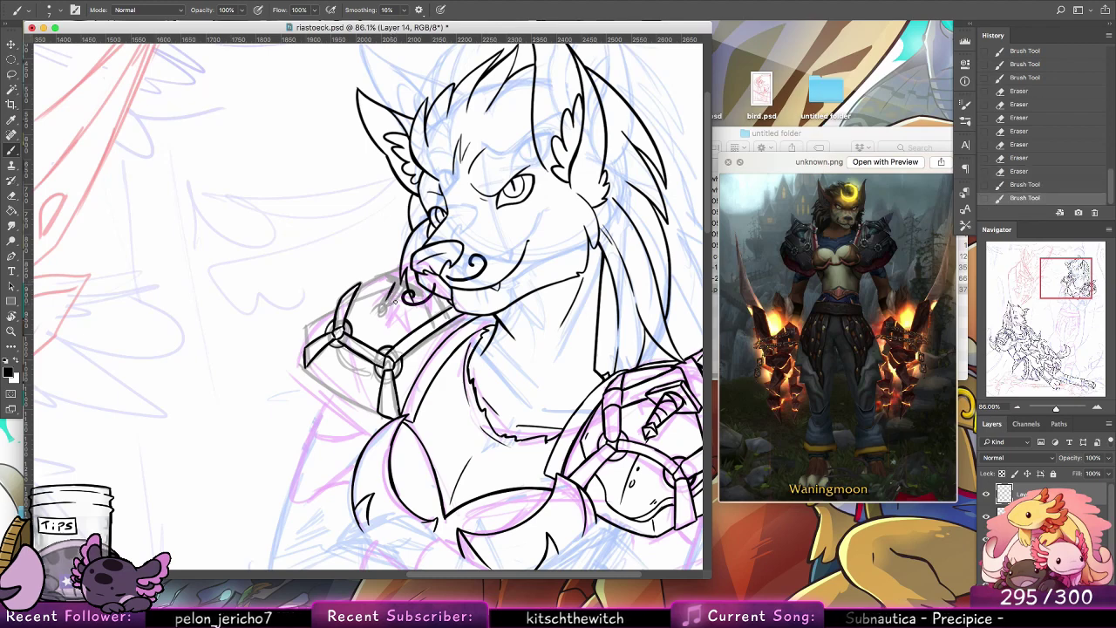
# Step: On Layer 14, ink the spike emblem beside the muzzle and the far shoulder armor's upper plate edge
pyautogui.moveTo(399, 291); pyautogui.dragTo(410, 302)
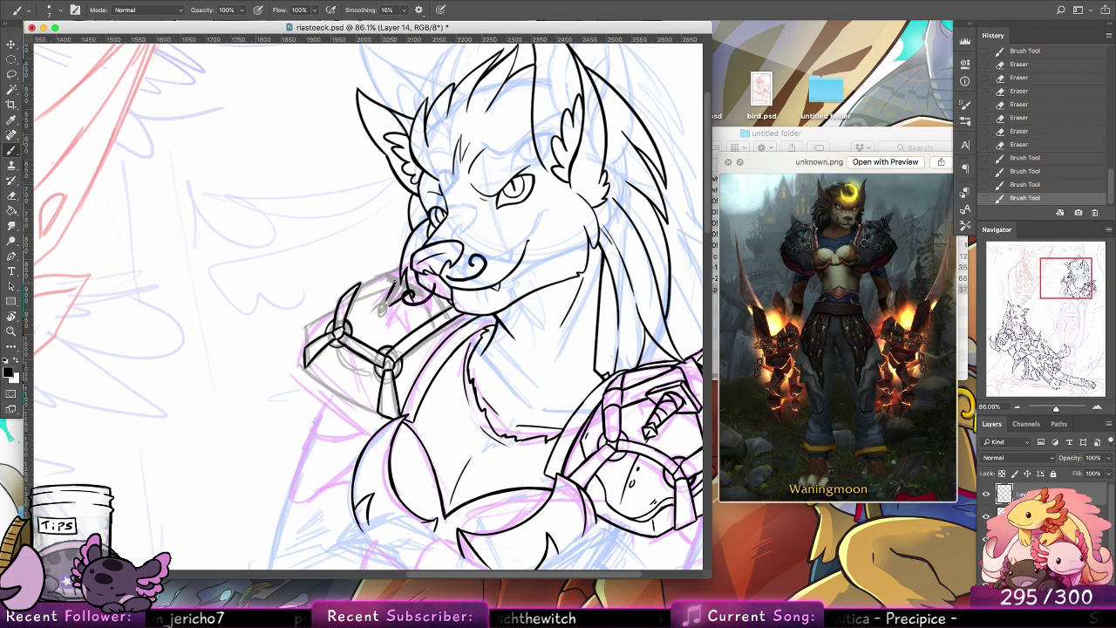
pyautogui.moveTo(394, 281)
pyautogui.mouseDown()
pyautogui.moveTo(422, 281)
pyautogui.moveTo(410, 272)
pyautogui.moveTo(422, 294)
pyautogui.moveTo(410, 272)
pyautogui.moveTo(400, 288)
pyautogui.moveTo(418, 295)
pyautogui.moveTo(398, 291)
pyautogui.moveTo(405, 270)
pyautogui.moveTo(382, 308)
pyautogui.moveTo(363, 286)
pyautogui.moveTo(396, 271)
pyautogui.mouseUp()
pyautogui.press('super+z')
pyautogui.press('super+z')
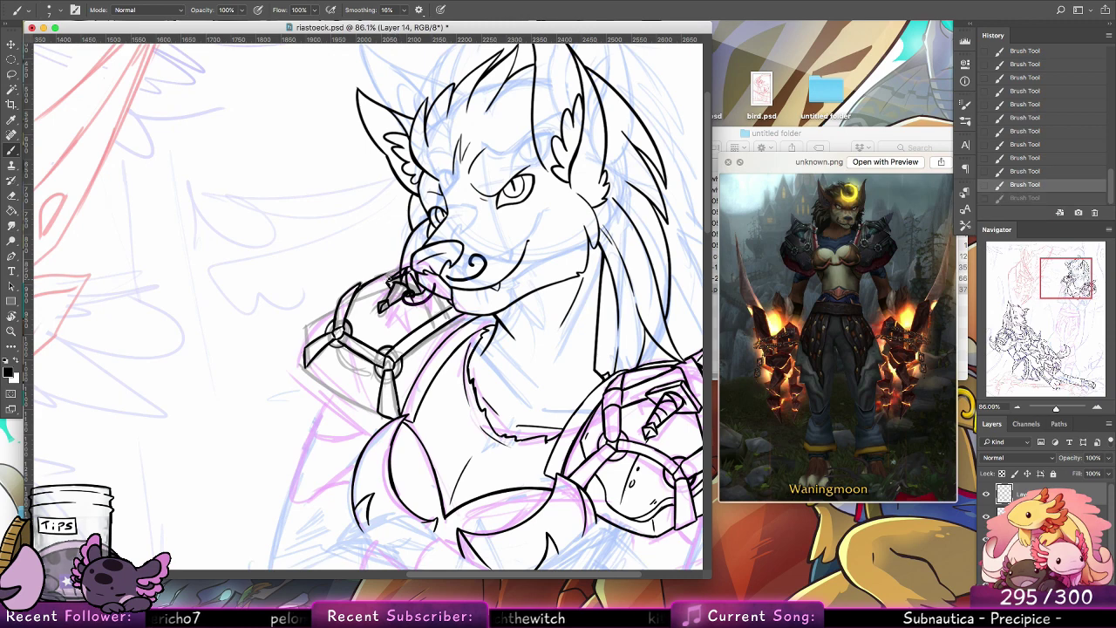
pyautogui.press('super+z')
pyautogui.press('super+shift+z')
pyautogui.press('super+shift+z')
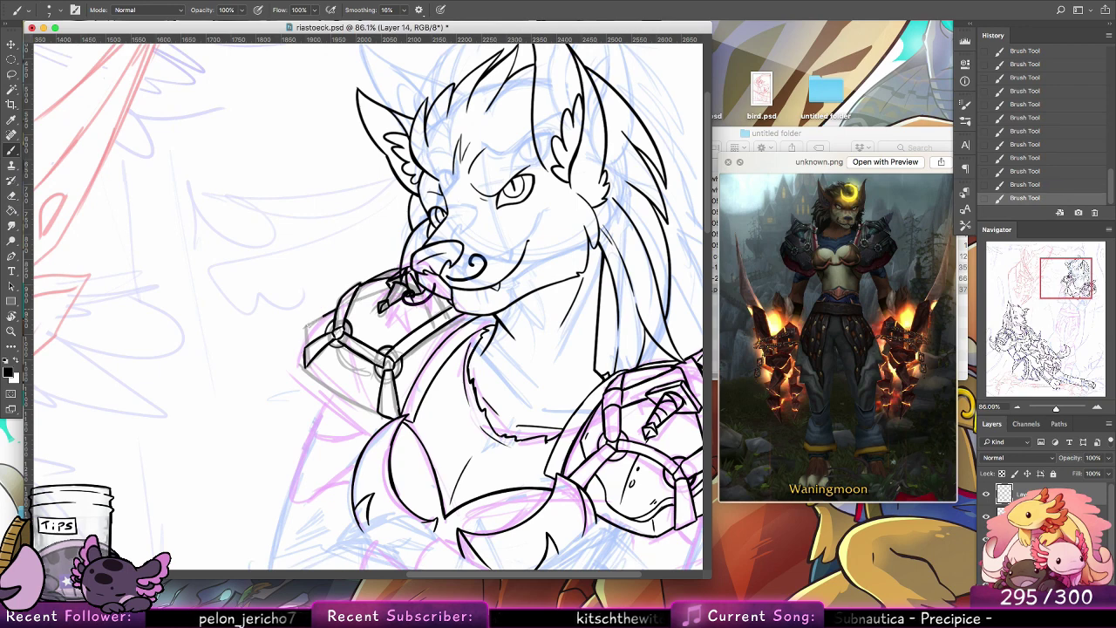
# Step: Ink the far shoulder armor's outer side edge, the curved line between its two rings, and its lower plate edge
pyautogui.moveTo(306, 327); pyautogui.dragTo(306, 347)
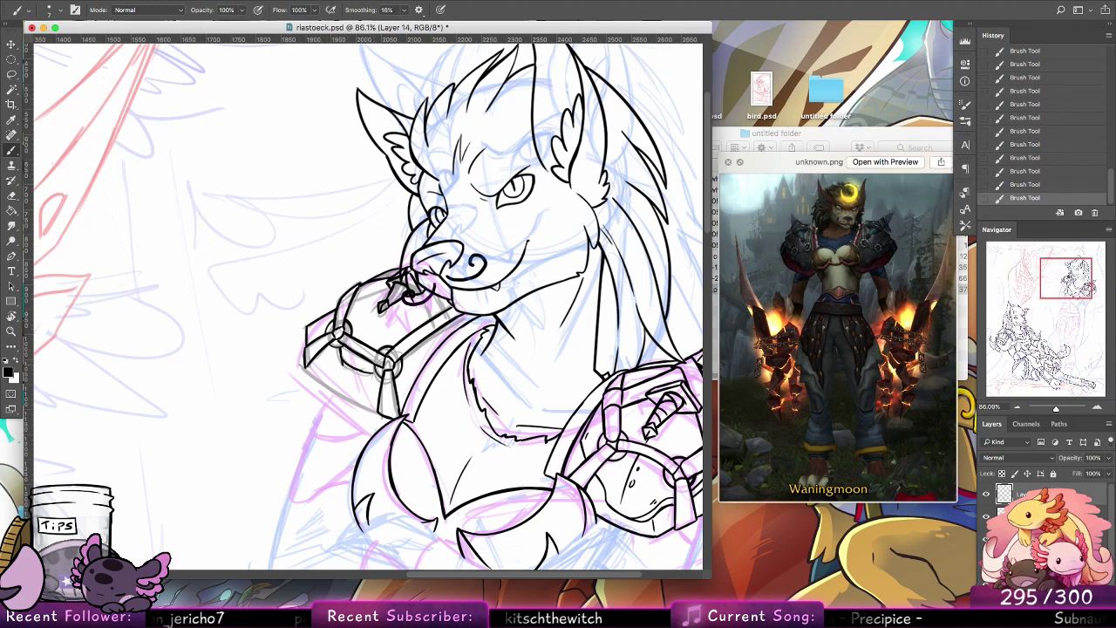
pyautogui.press('super+z')
pyautogui.moveTo(348, 363); pyautogui.dragTo(374, 376)
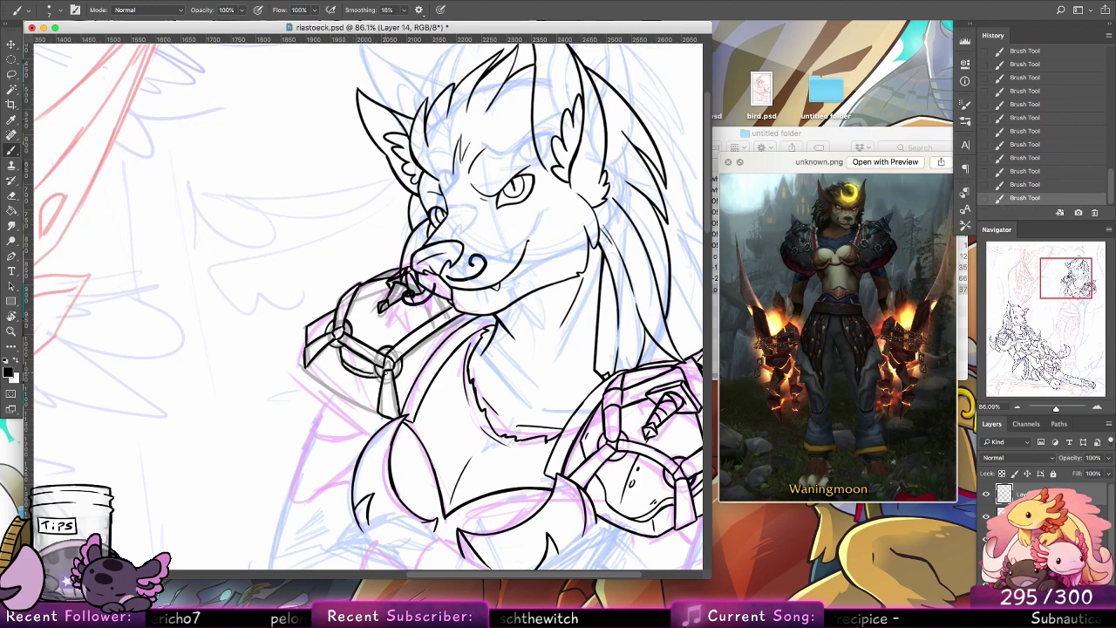
pyautogui.moveTo(307, 366)
pyautogui.mouseDown()
pyautogui.moveTo(368, 402)
pyautogui.moveTo(349, 393)
pyautogui.moveTo(379, 408)
pyautogui.mouseUp()
pyautogui.press('super+z')
pyautogui.press('super+z')
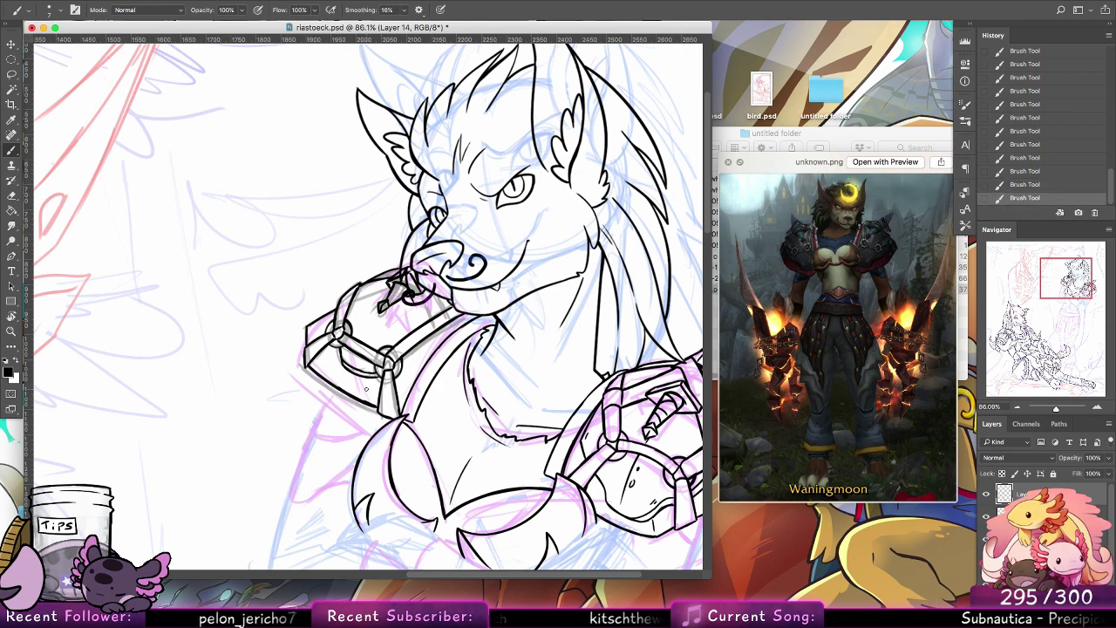
pyautogui.hotkey('ctrl', 'z')
pyautogui.hotkey('ctrl', 'z')
pyautogui.hotkey('ctrl', 'z')
pyautogui.hotkey('ctrl', 'shift', 'z')
pyautogui.hotkey('ctrl', 'shift', 'z')
pyautogui.hotkey('ctrl', 'shift', 'z')
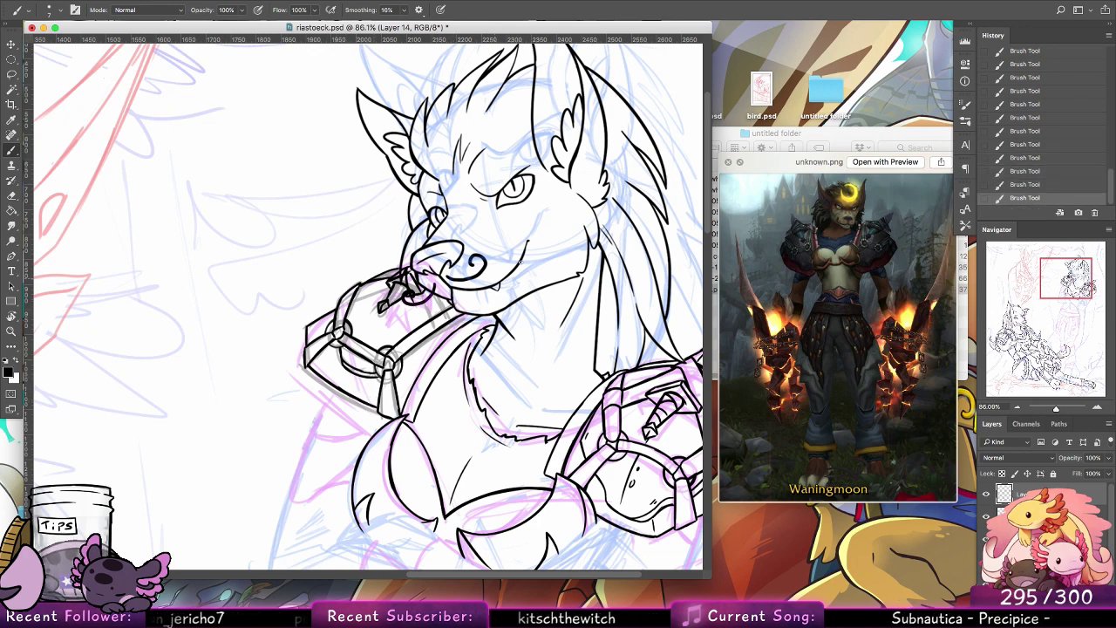
# Step: Hide the nose ring's line art and erase armor lines overlapping the muzzle on Layer 13
pyautogui.press('e')
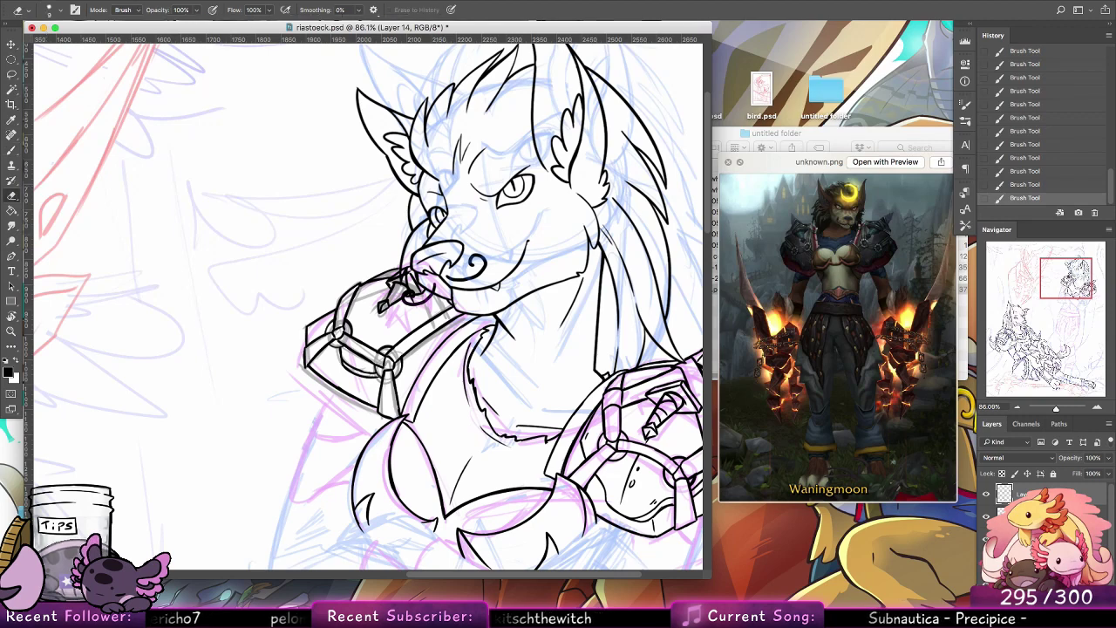
pyautogui.moveTo(478, 260); pyautogui.dragTo(463, 274)
pyautogui.hotkey('alt', '[')
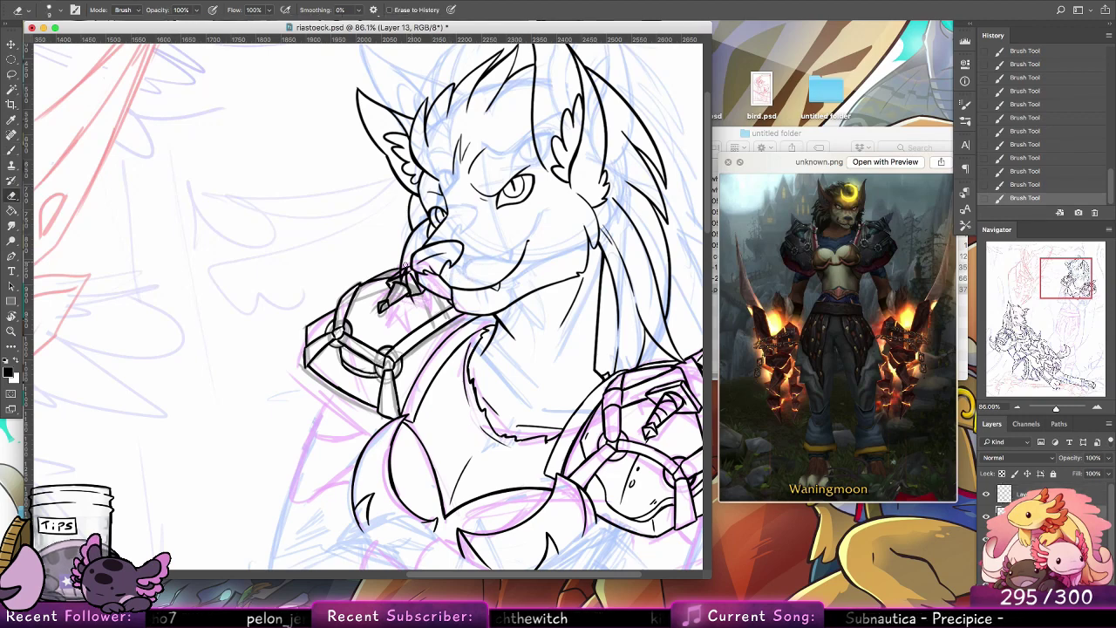
pyautogui.moveTo(406, 272)
pyautogui.mouseDown()
pyautogui.moveTo(411, 302)
pyautogui.moveTo(403, 263)
pyautogui.moveTo(418, 296)
pyautogui.moveTo(408, 299)
pyautogui.moveTo(464, 332)
pyautogui.moveTo(438, 318)
pyautogui.moveTo(463, 361)
pyautogui.moveTo(466, 342)
pyautogui.mouseUp()
# Step: On Layer 14, ink pointed fur tufts under the muzzle and along the neck beside the far shoulder armor
pyautogui.hotkey('alt', ']')
pyautogui.press('b')
pyautogui.press('super+z')
pyautogui.press('super+z')
pyautogui.moveTo(459, 370); pyautogui.dragTo(485, 334)
pyautogui.press('super+z')
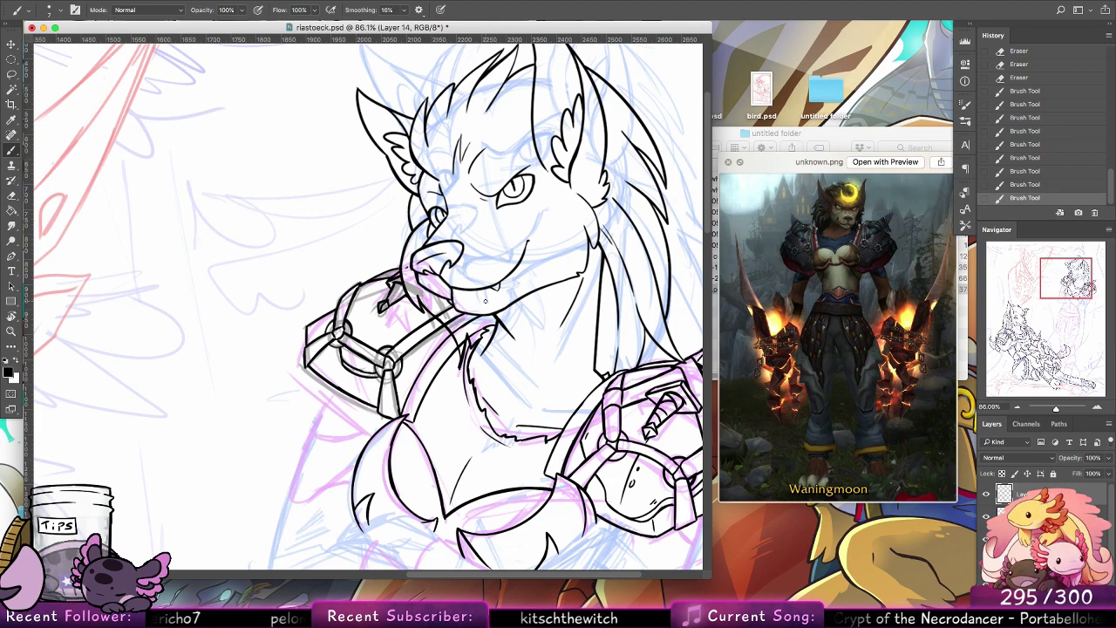
# Step: On Layer 13, erase the armor and neckline strokes that run through the new fur tufts beneath the muzzle
pyautogui.press('e')
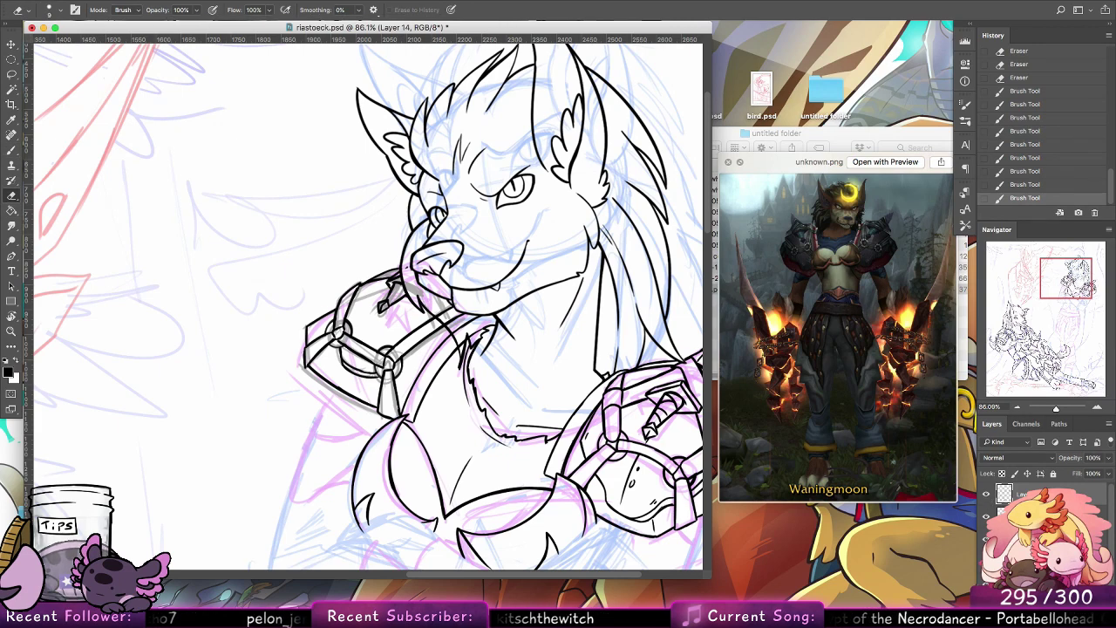
pyautogui.click(1030, 516)
pyautogui.click(986, 517)
pyautogui.click(987, 516)
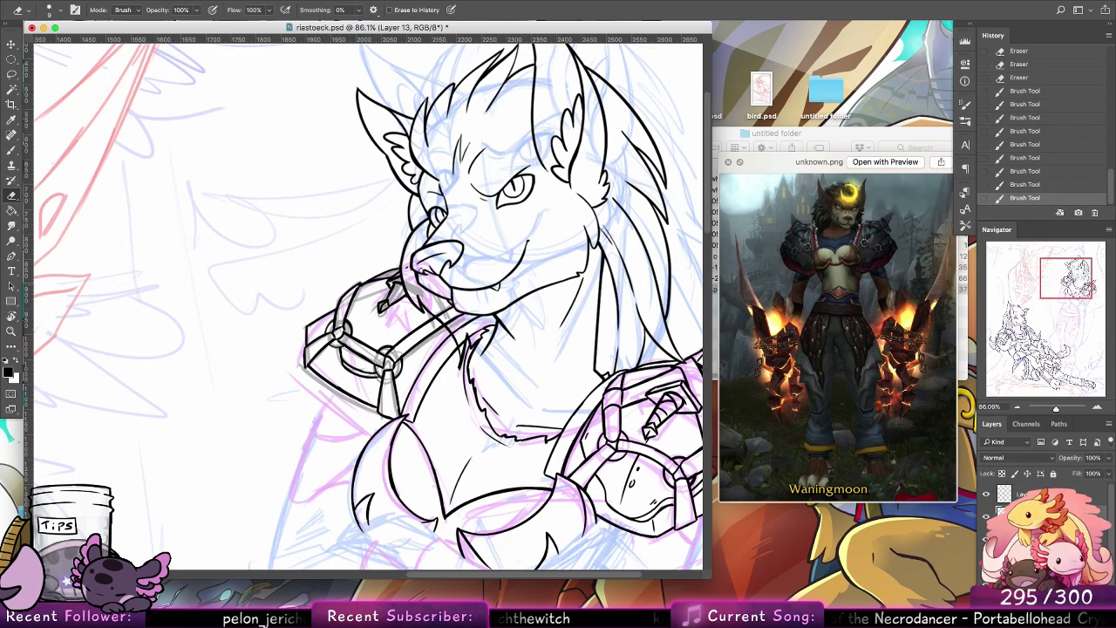
pyautogui.moveTo(406, 275); pyautogui.dragTo(410, 263)
pyautogui.moveTo(446, 322); pyautogui.dragTo(455, 331)
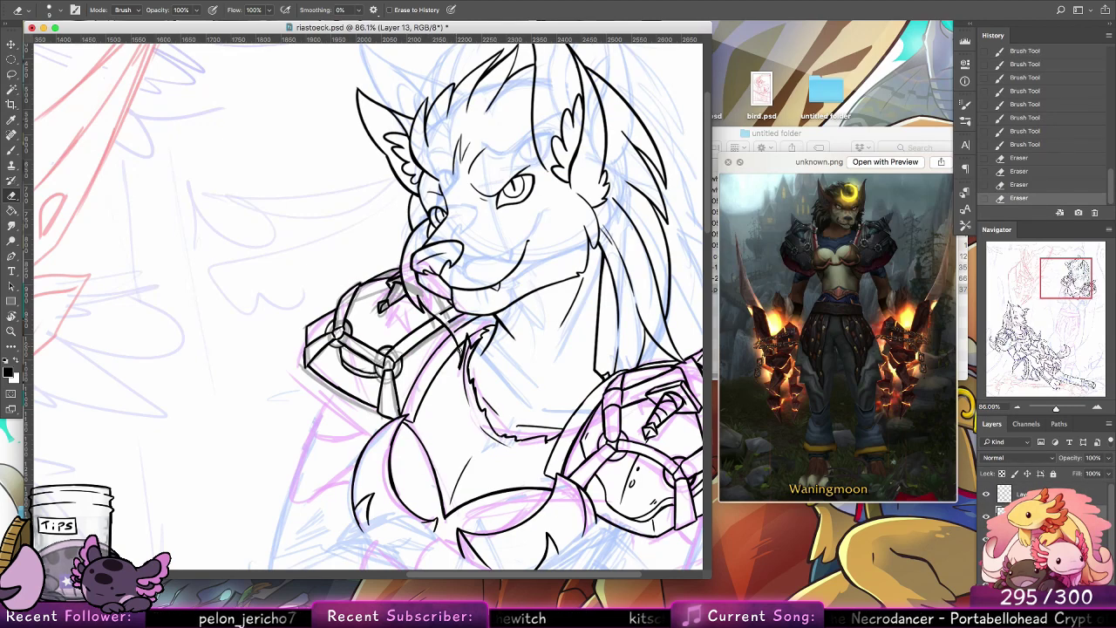
pyautogui.click(460, 344)
pyautogui.click(461, 341)
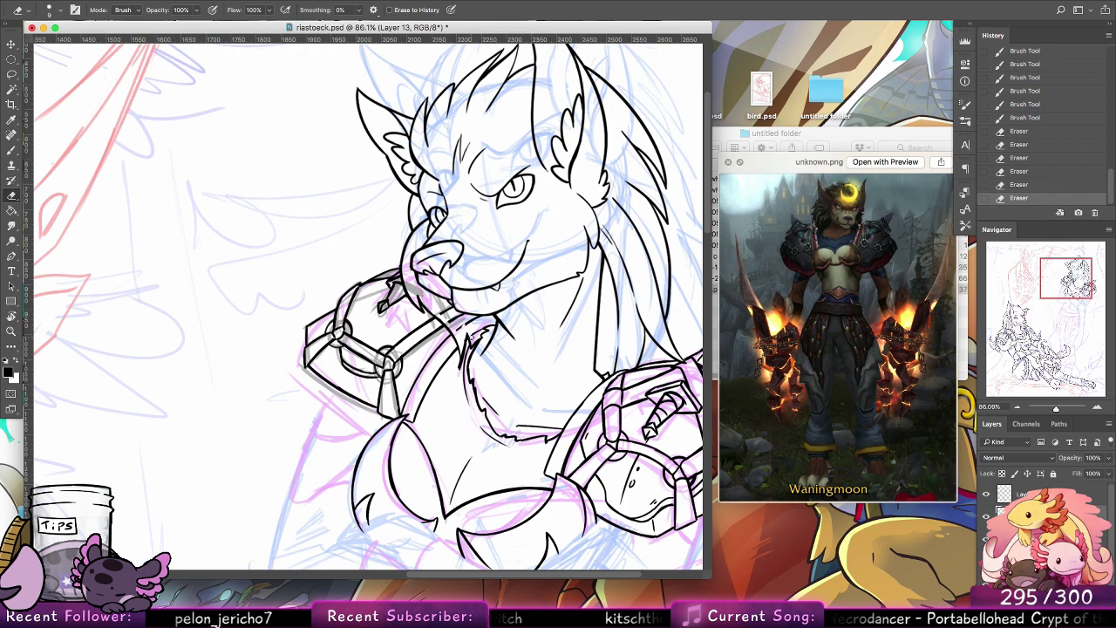
pyautogui.click(478, 332)
pyautogui.click(477, 326)
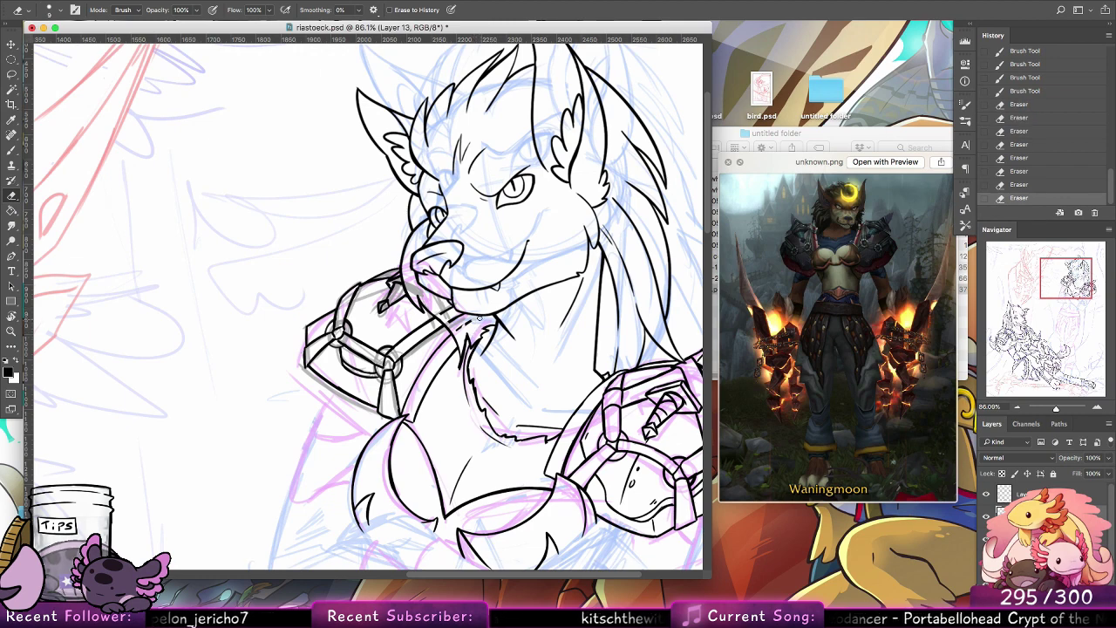
pyautogui.click(478, 319)
pyautogui.click(454, 312)
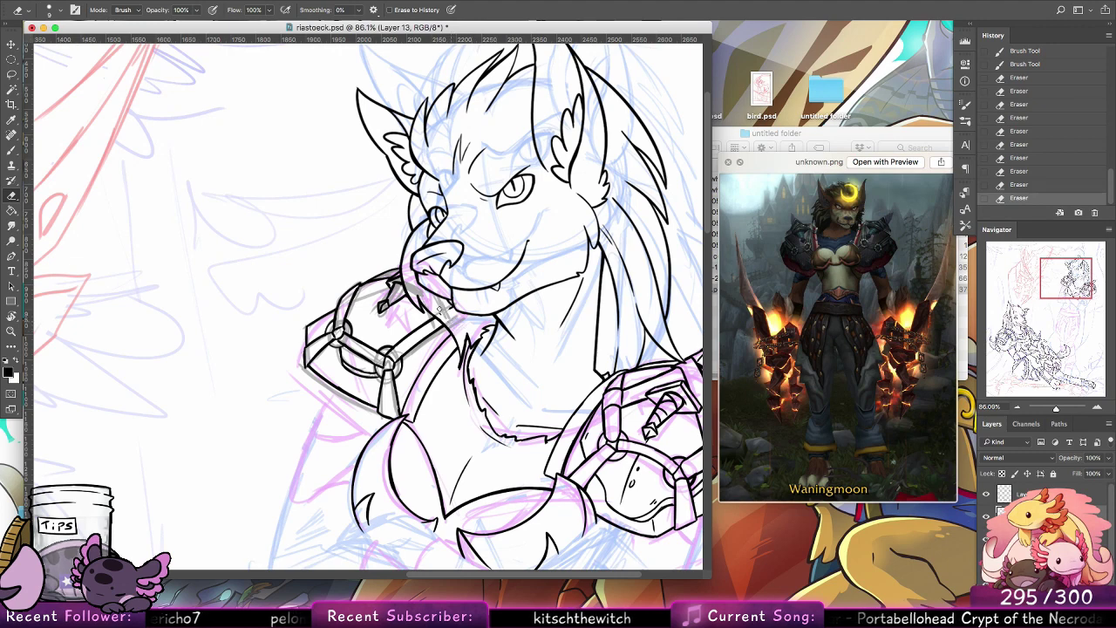
pyautogui.click(440, 309)
# Step: Touch up Layer 14 with the eraser, show the nose ring again, and merge Layer 14 down into Layer 13
pyautogui.click(1038, 495)
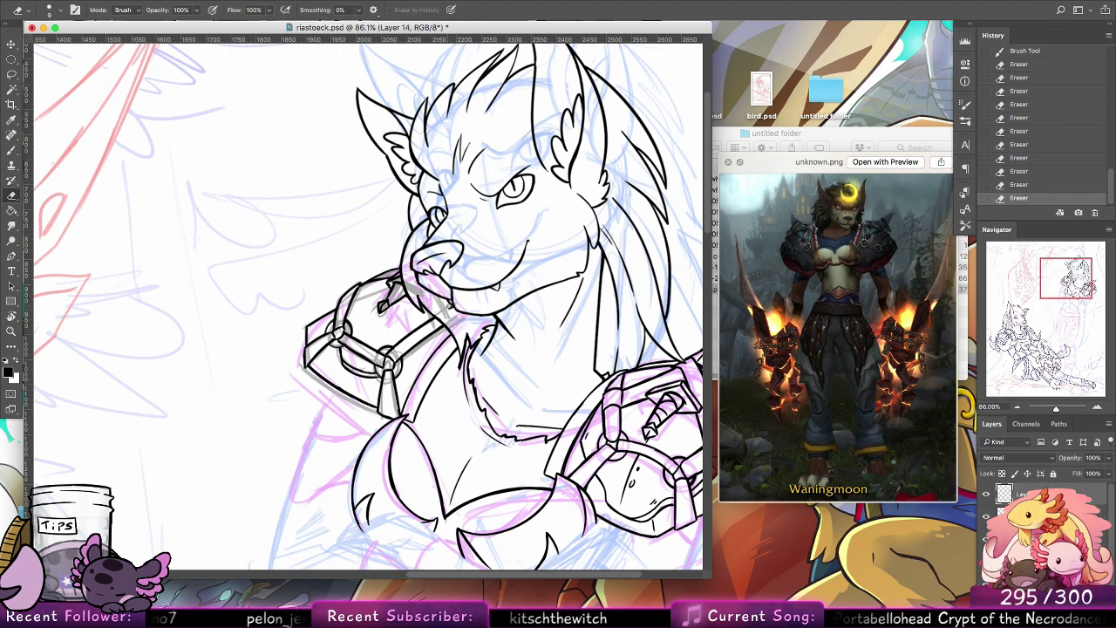
pyautogui.click(449, 308)
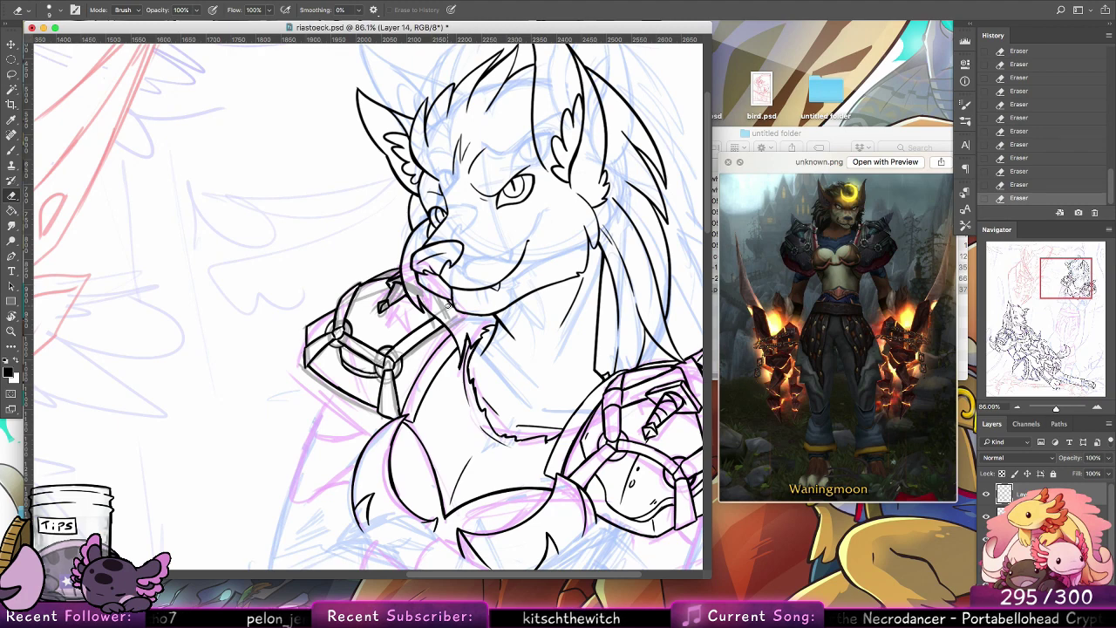
pyautogui.click(983, 563)
pyautogui.rightClick(1012, 494)
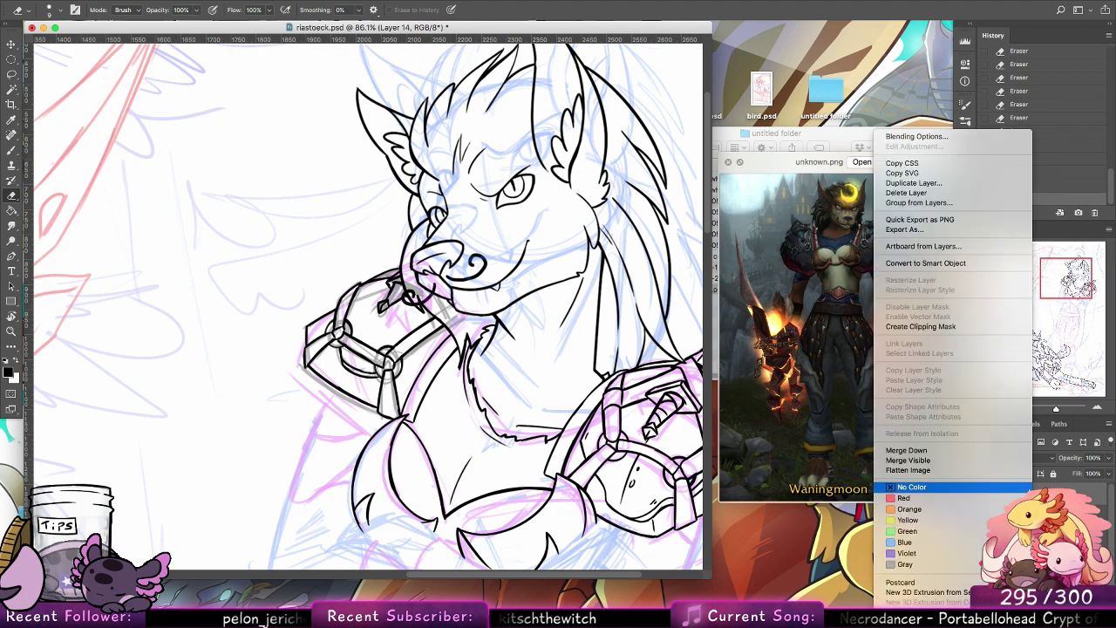
pyautogui.click(925, 459)
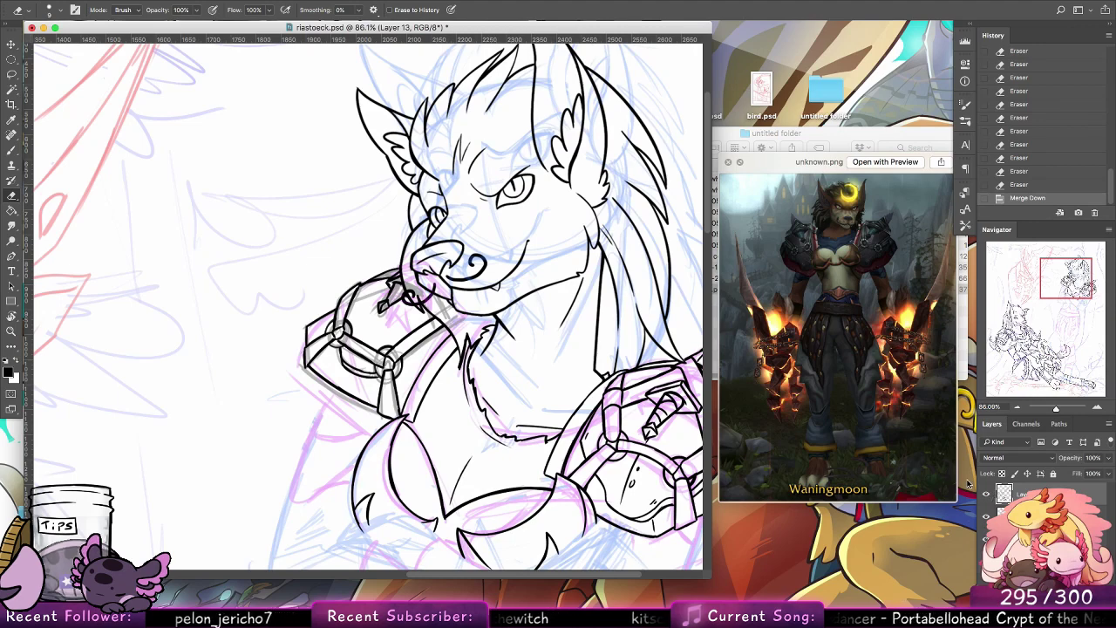
# Step: Switch to Finder, close the reference preview, and open the Circling Nugget folder inside Commissions
pyautogui.click(874, 535)
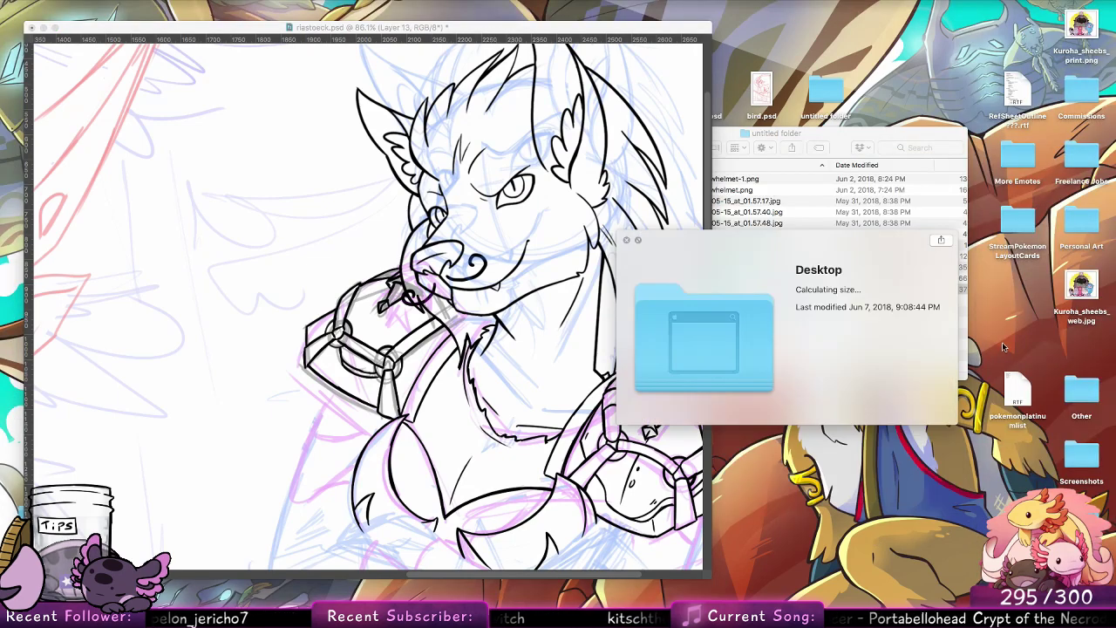
pyautogui.press('space')
pyautogui.doubleClick(1083, 103)
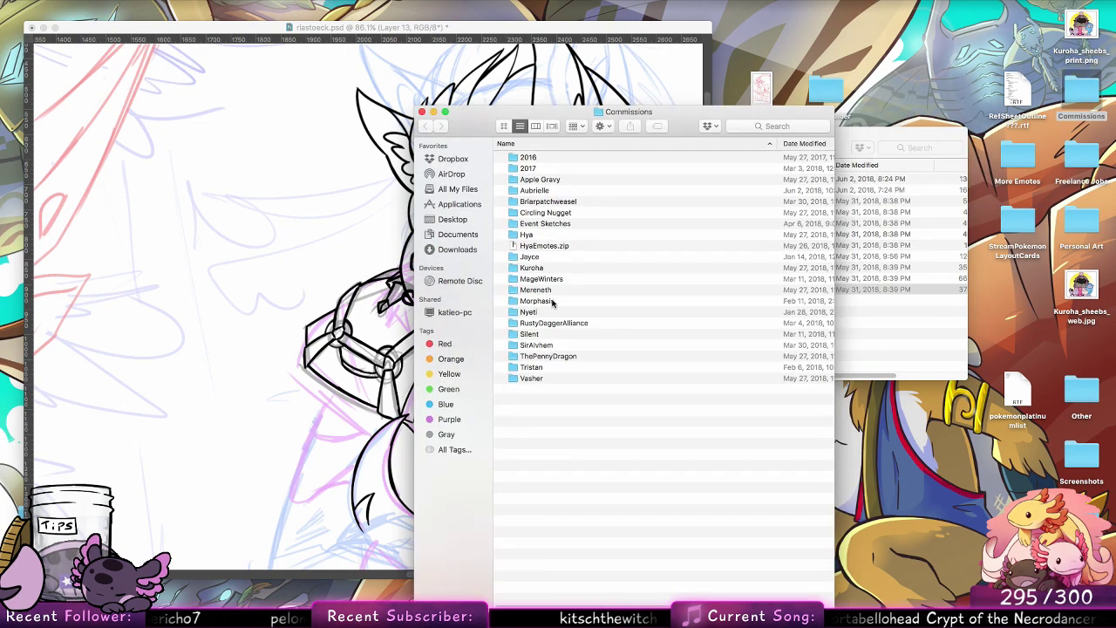
pyautogui.click(554, 302)
pyautogui.click(563, 346)
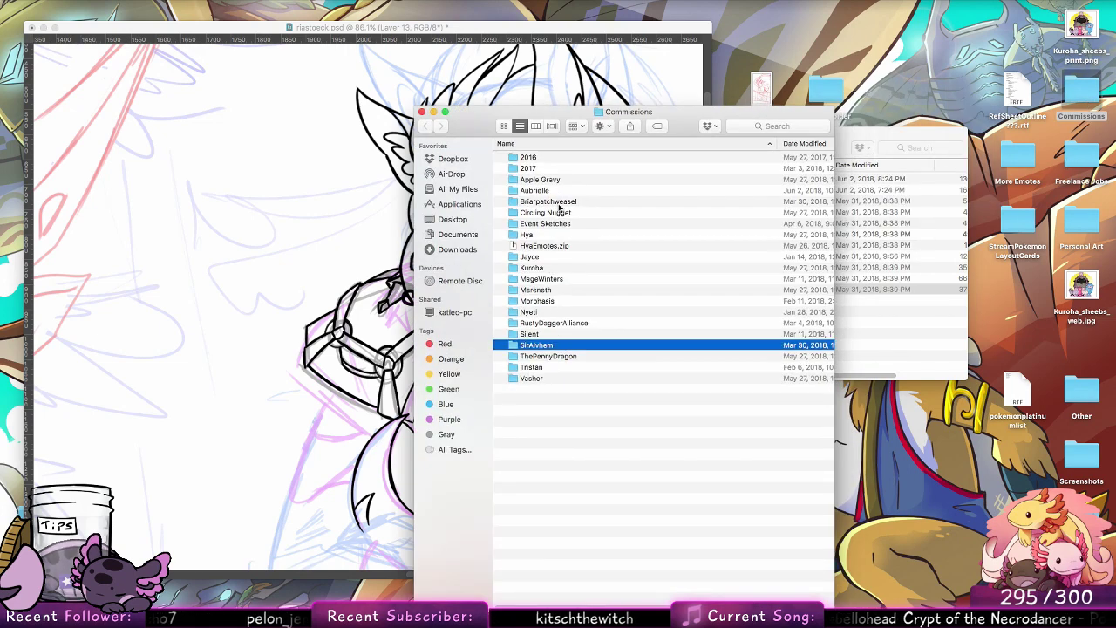
pyautogui.doubleClick(557, 214)
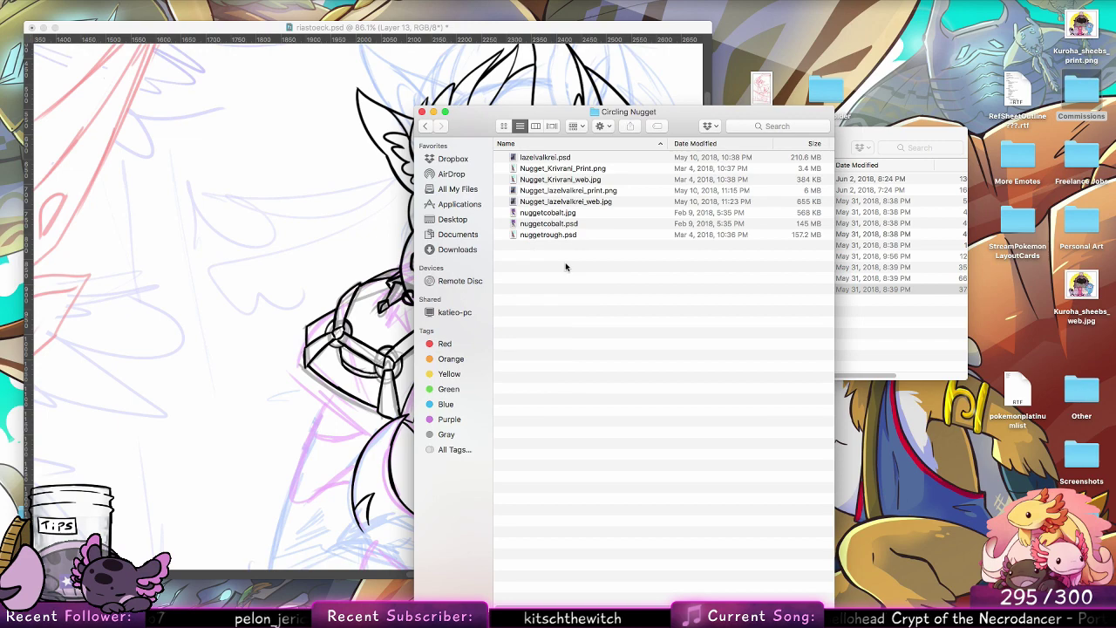
# Step: Preview Nugget_lazelvalkrei_web.jpg and Nugget_lazelvalkrei_print.png, and close the open folder windows
pyautogui.click(561, 214)
pyautogui.press('Down')
pyautogui.press('Down')
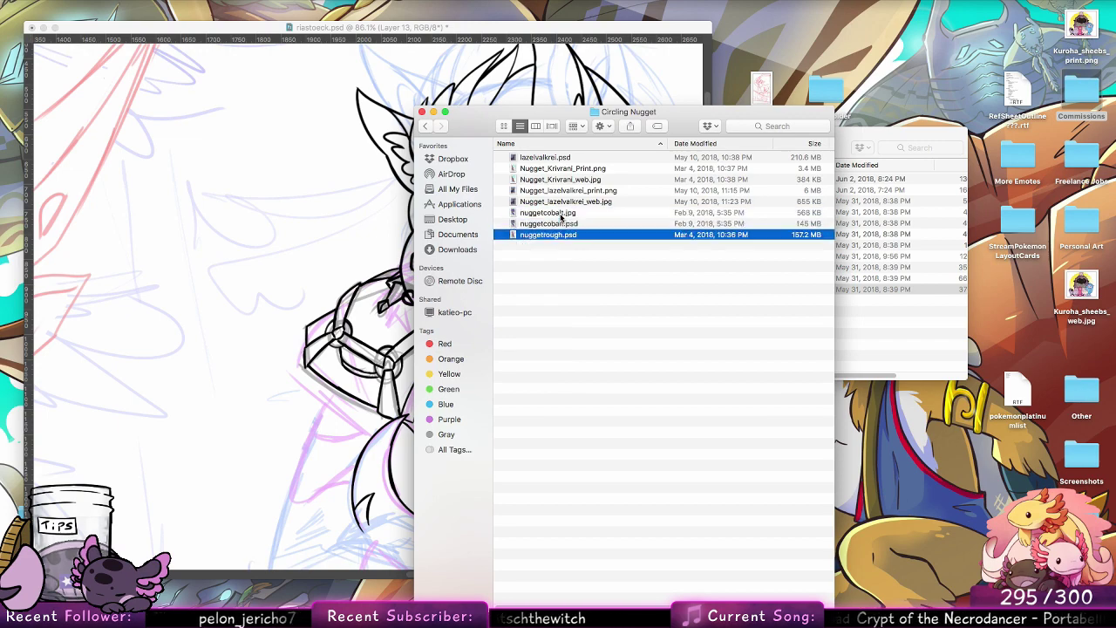
pyautogui.press('Up')
pyautogui.press('Up')
pyautogui.press('Up')
pyautogui.press('space')
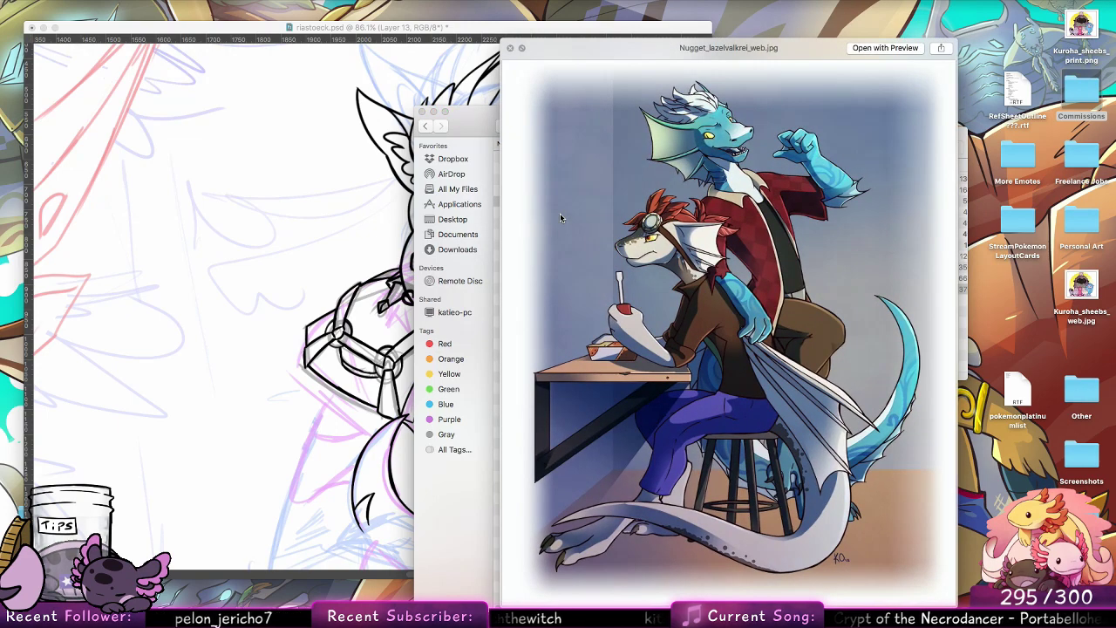
pyautogui.press('Up')
pyautogui.press('Up')
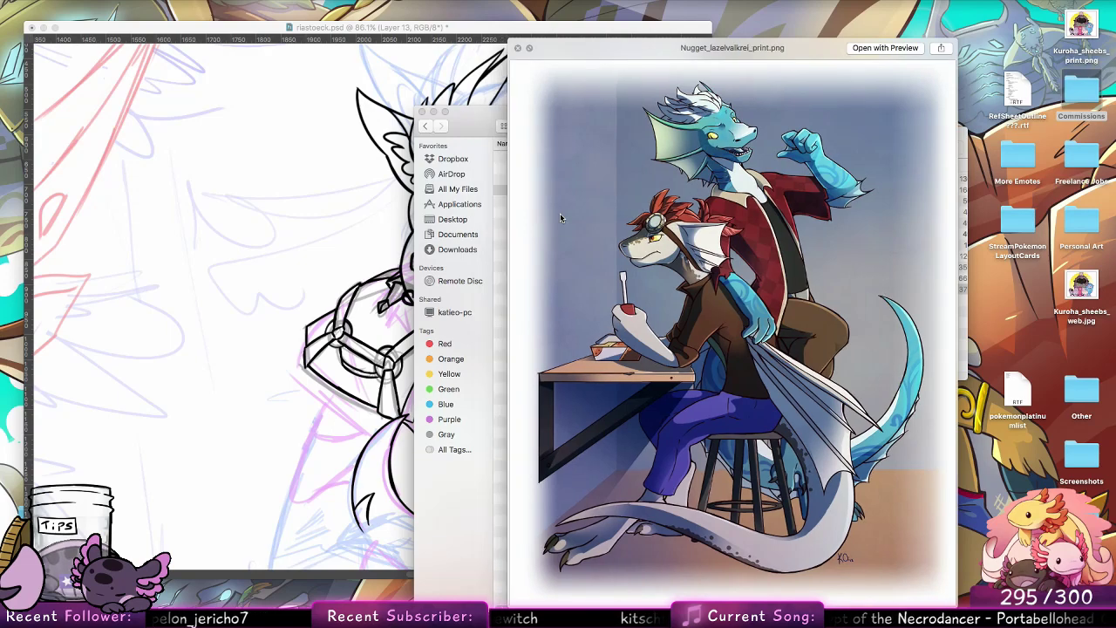
pyautogui.press('space')
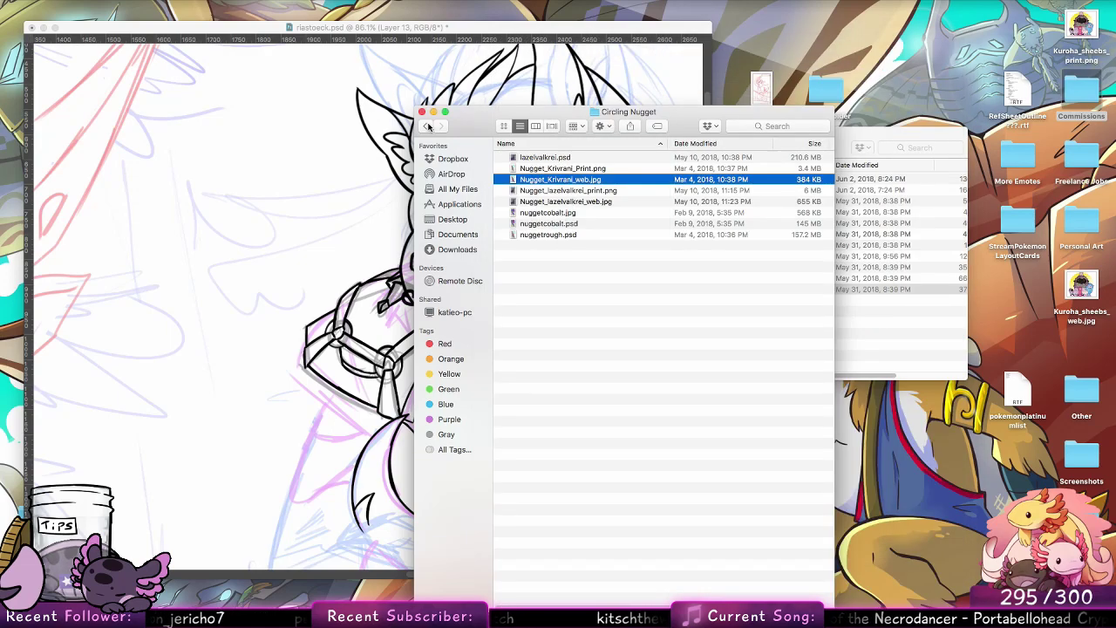
pyautogui.click(425, 126)
pyautogui.click(422, 111)
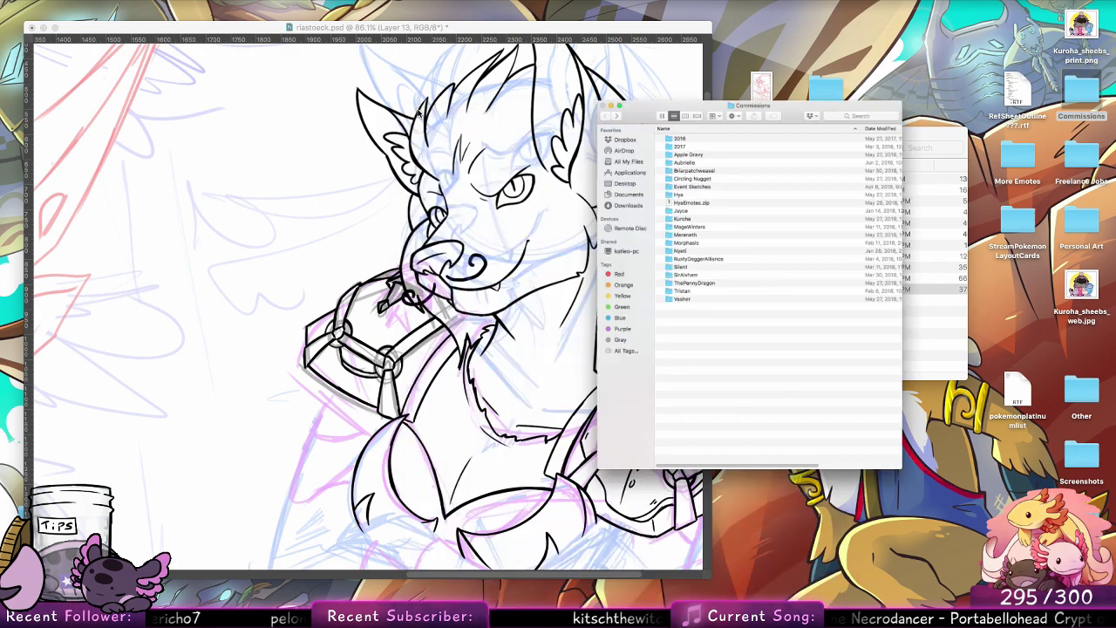
pyautogui.click(584, 134)
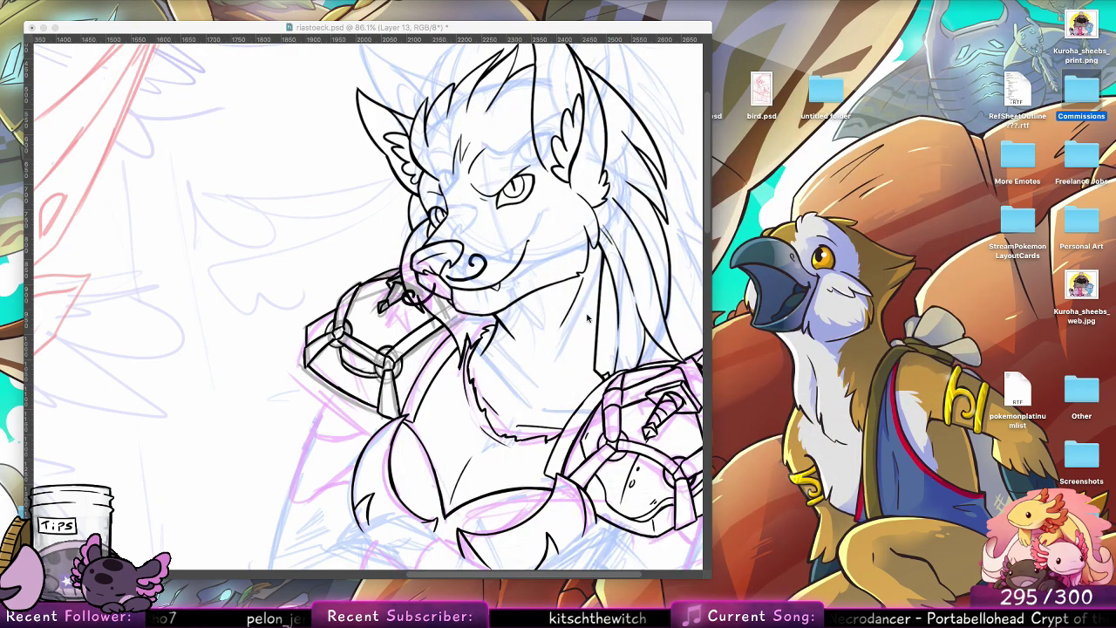
# Step: Switch back to Photoshop and save riastoeck.psd
pyautogui.click(578, 395)
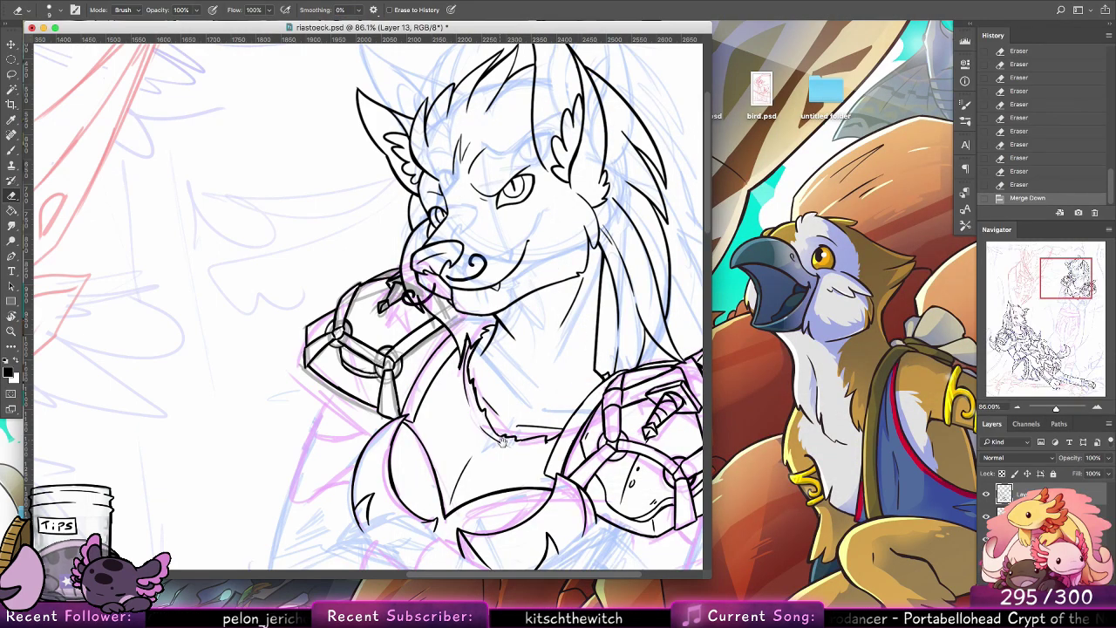
pyautogui.scroll(-5, 552, 247)
pyautogui.scroll(-5, 559, 216)
pyautogui.hscroll(5, 559, 217)
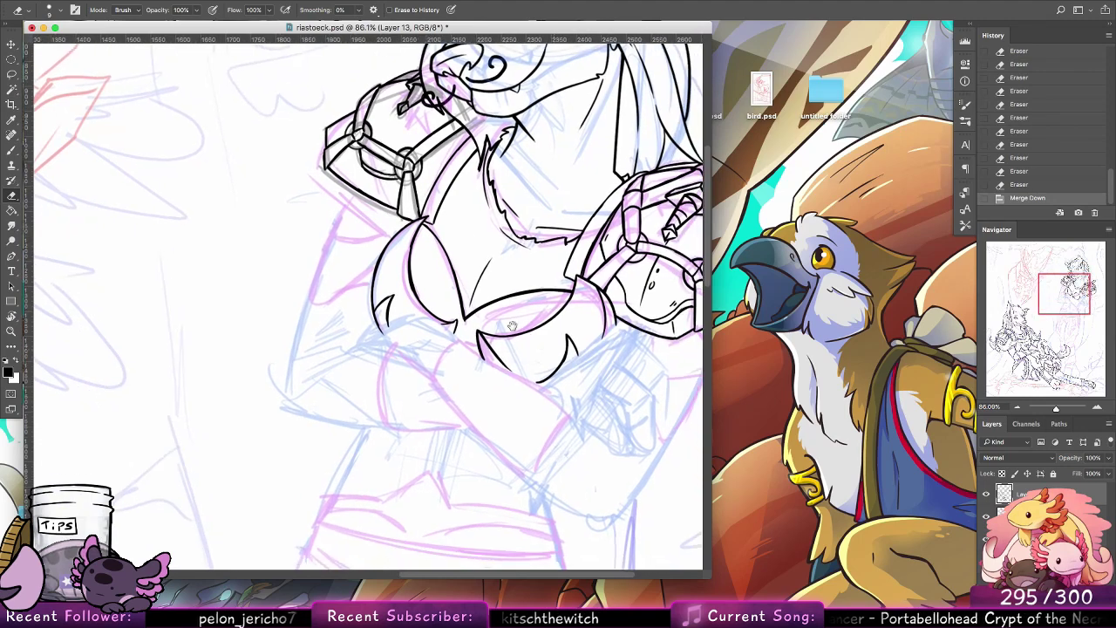
pyautogui.press('super+s')
# Step: Examine the line art of the whole page with the sketches hidden, and show the sketches again
pyautogui.press('z')
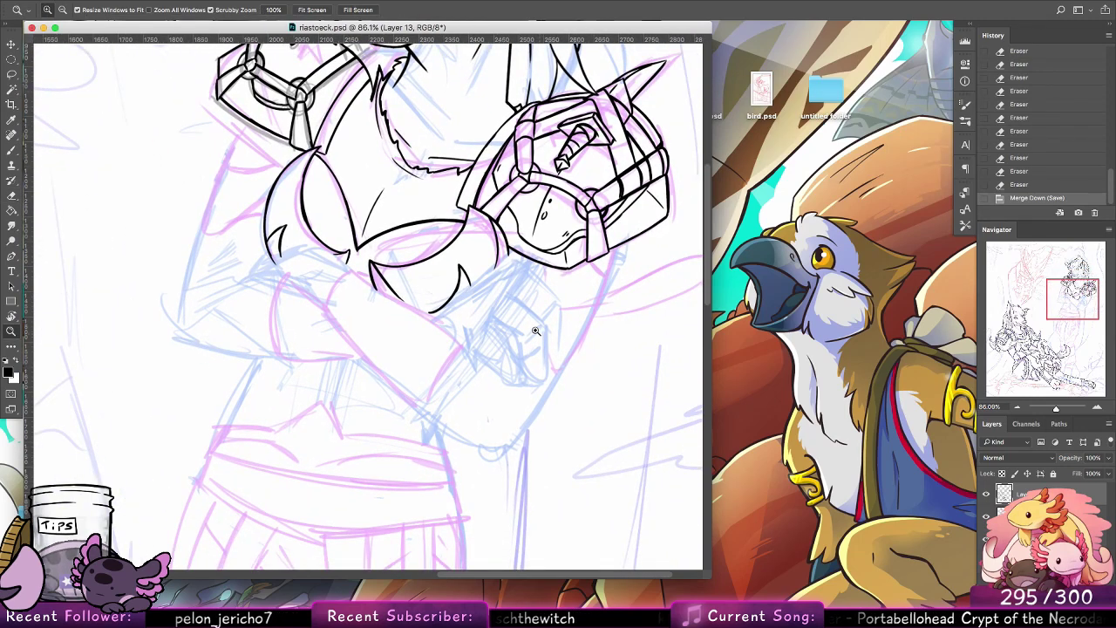
pyautogui.moveTo(637, 326); pyautogui.dragTo(619, 354)
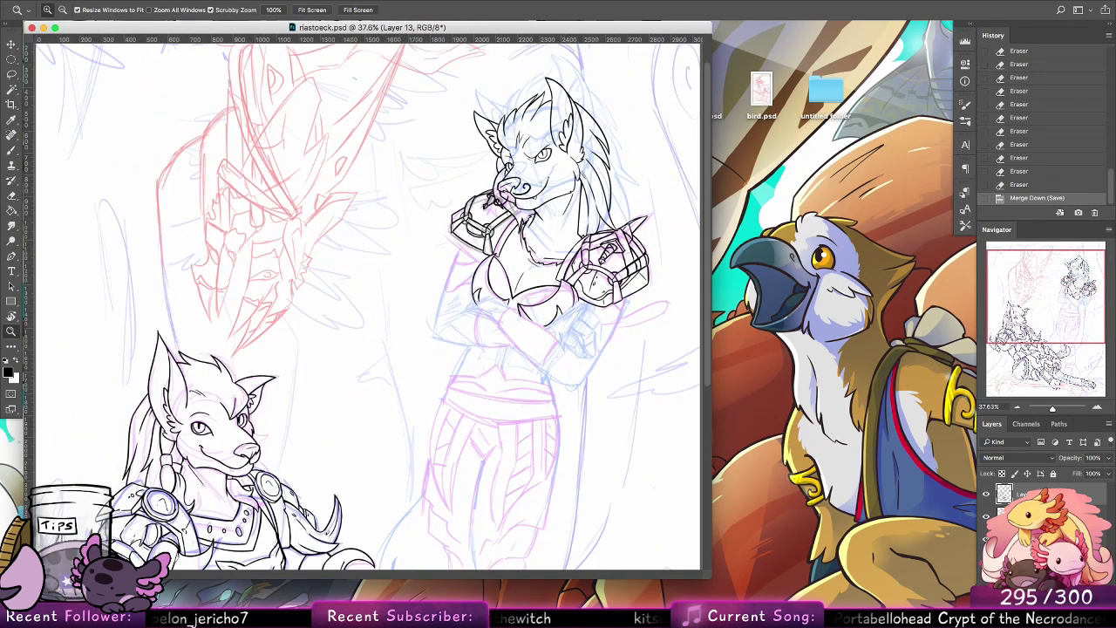
pyautogui.click(987, 517)
pyautogui.scroll(-3, 621, 349)
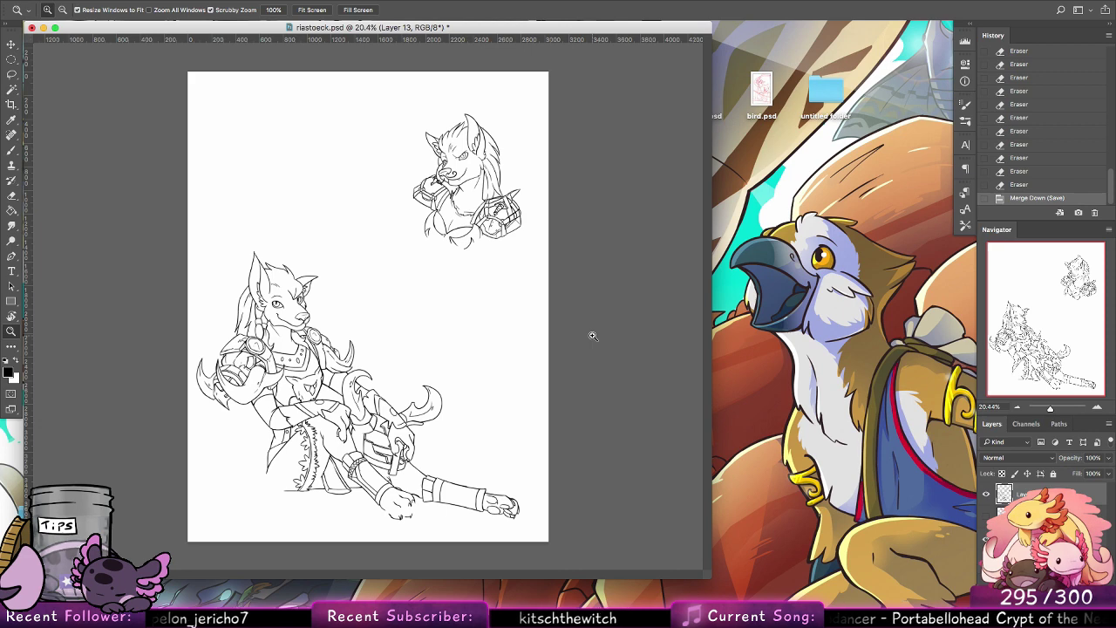
pyautogui.click(986, 517)
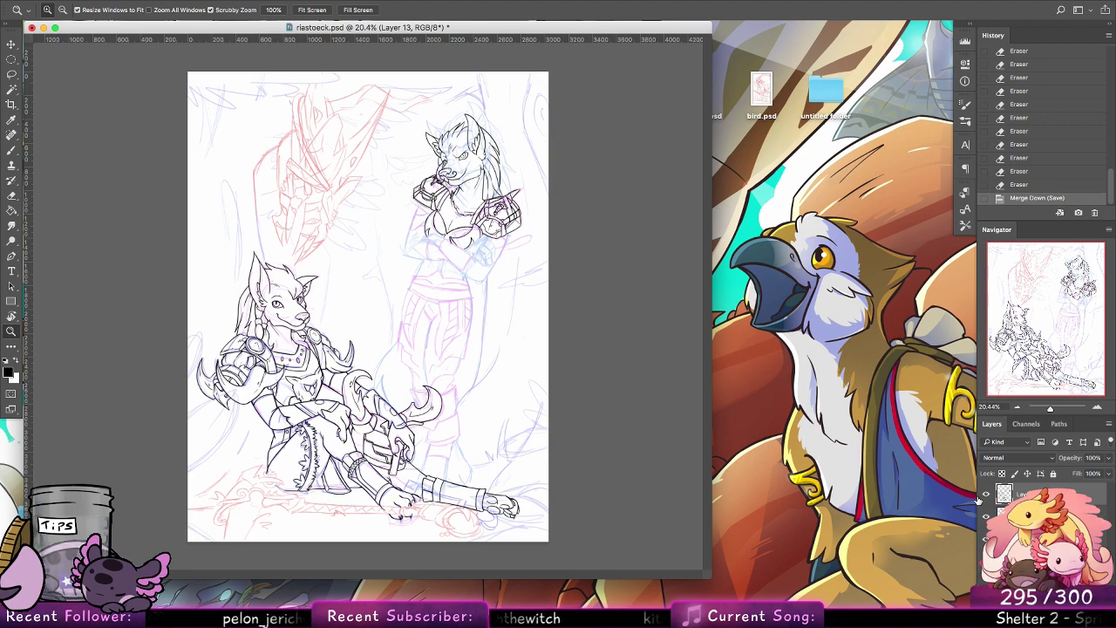
# Step: Switch to Finder and open the untitled folder of reference images on the desktop
pyautogui.moveTo(488, 260); pyautogui.dragTo(568, 257)
pyautogui.press('b')
pyautogui.click(826, 90)
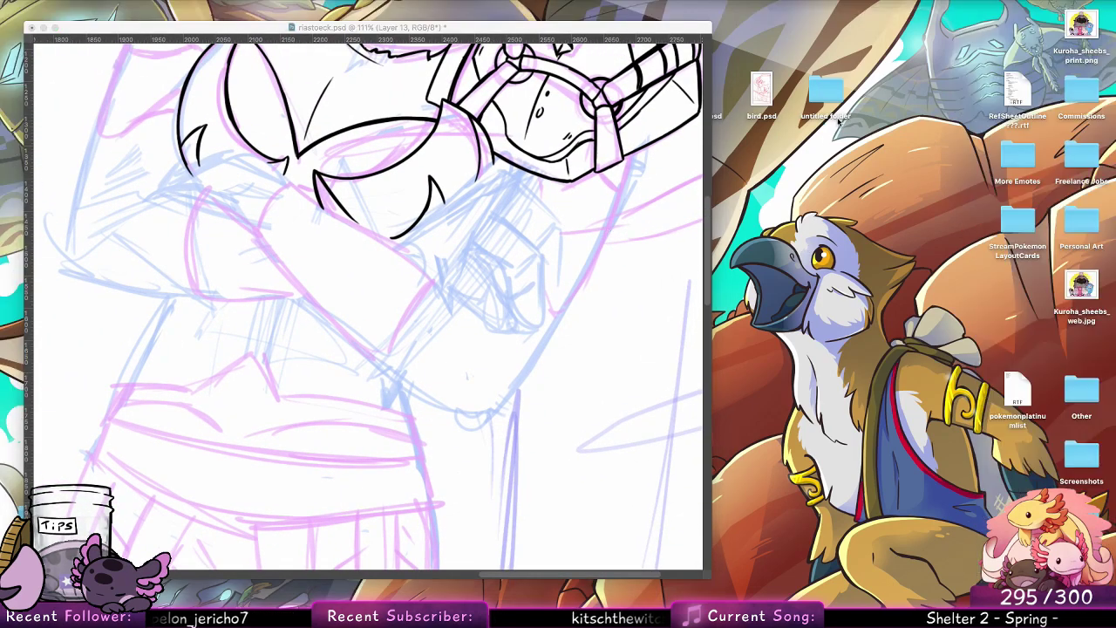
pyautogui.doubleClick(825, 90)
pyautogui.click(754, 178)
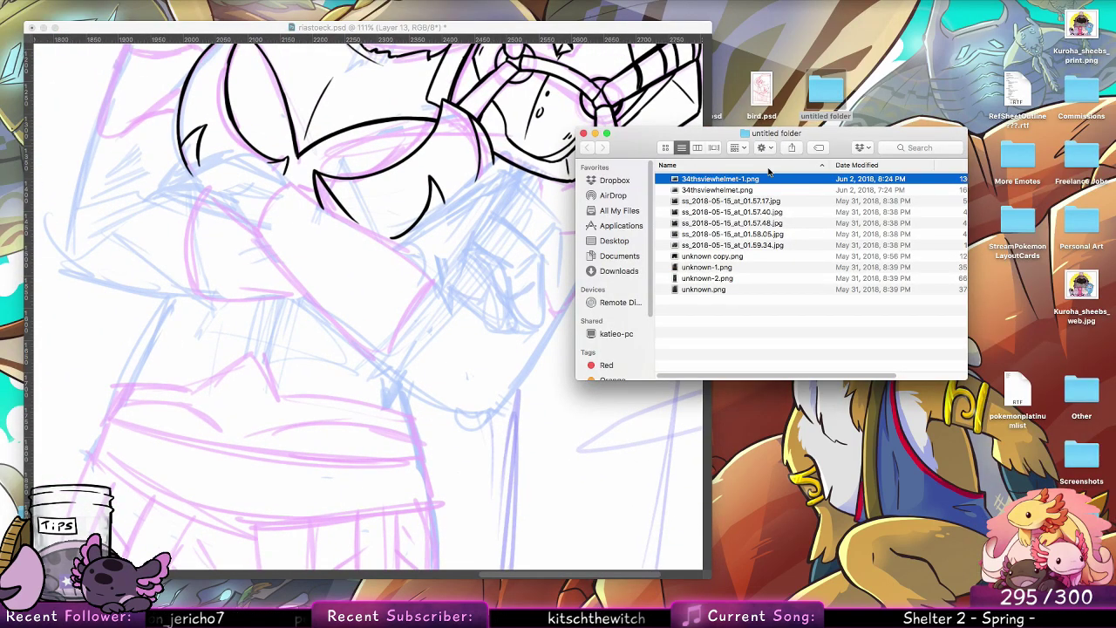
# Step: Preview the reference images in the untitled folder one after another, ending on unknown-2.png
pyautogui.press('Down')
pyautogui.press('space')
pyautogui.press('Down')
pyautogui.press('Down')
pyautogui.press('Down')
pyautogui.press('Down')
pyautogui.press('Down')
pyautogui.press('Down')
pyautogui.press('Down')
pyautogui.press('Down')
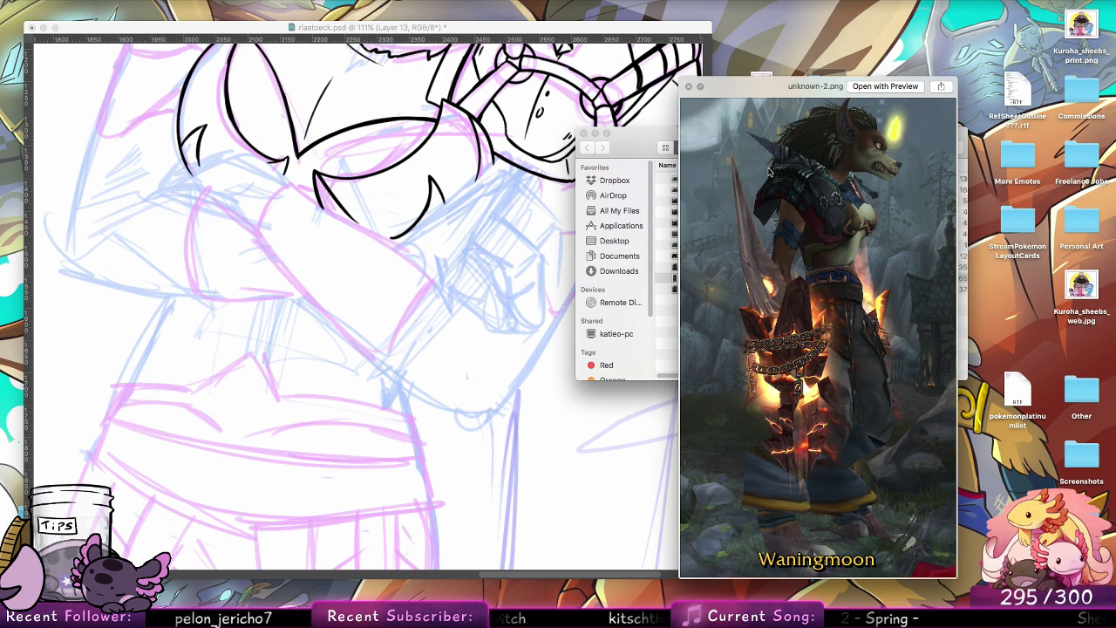
# Step: Switch back to Photoshop and ink the outer contour of the standing wolf's hand from the wrist over the knuckles
pyautogui.click(376, 349)
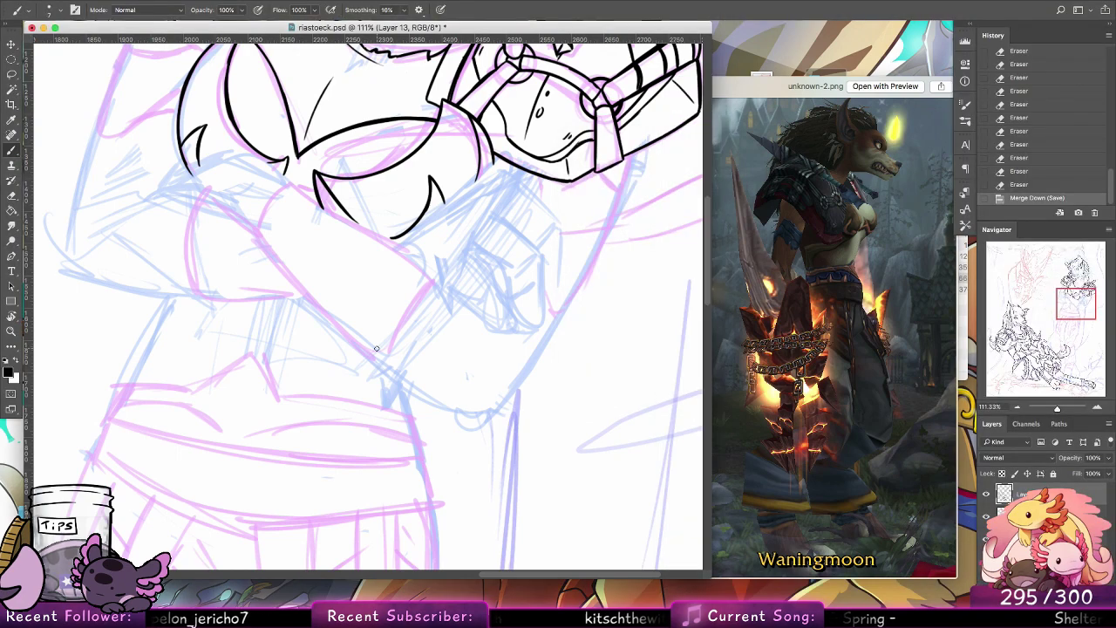
pyautogui.moveTo(397, 302); pyautogui.dragTo(424, 523)
pyautogui.moveTo(383, 406); pyautogui.dragTo(425, 272)
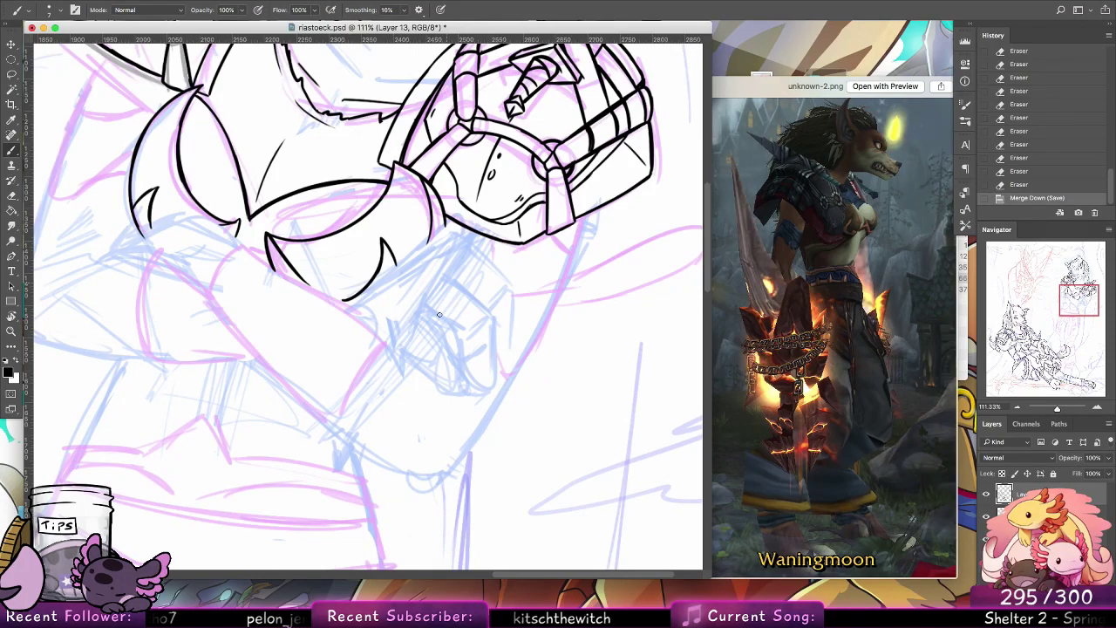
pyautogui.moveTo(399, 266)
pyautogui.mouseDown()
pyautogui.moveTo(452, 235)
pyautogui.moveTo(513, 290)
pyautogui.moveTo(511, 334)
pyautogui.mouseUp()
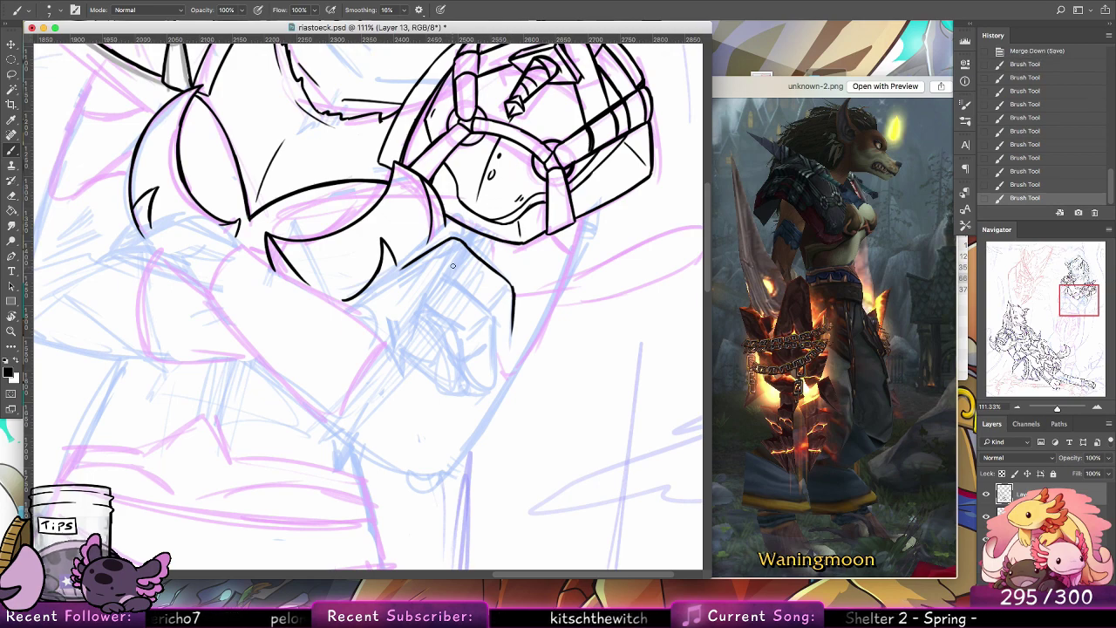
# Step: Ink the inner line of the outermost finger, parallel to the hand's outer contour
pyautogui.moveTo(452, 265); pyautogui.dragTo(493, 307)
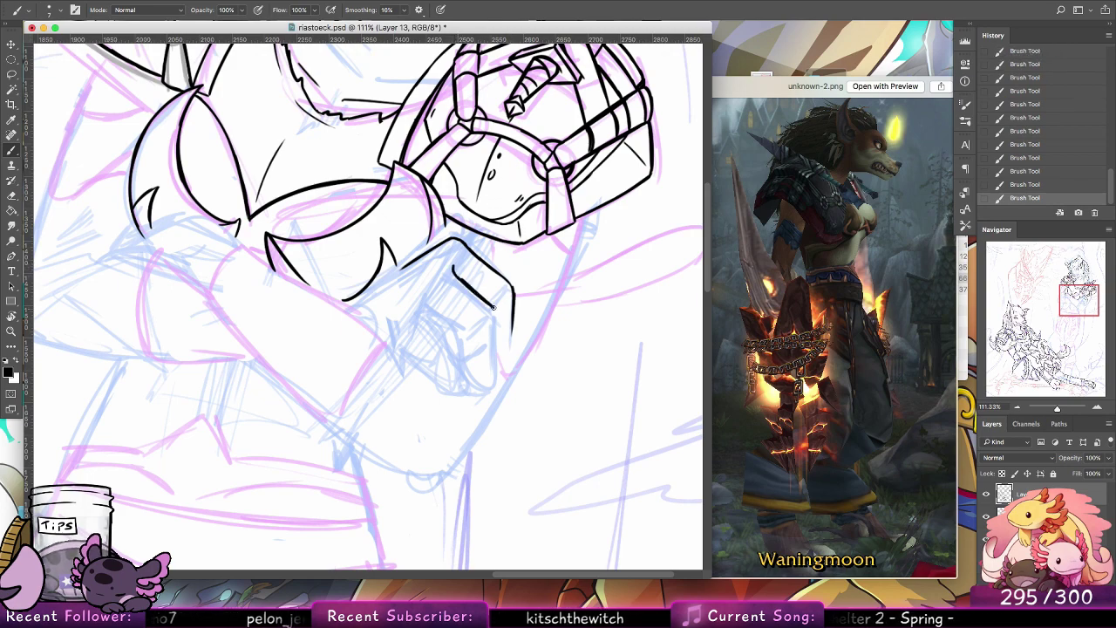
pyautogui.hotkey('ctrl', 'z')
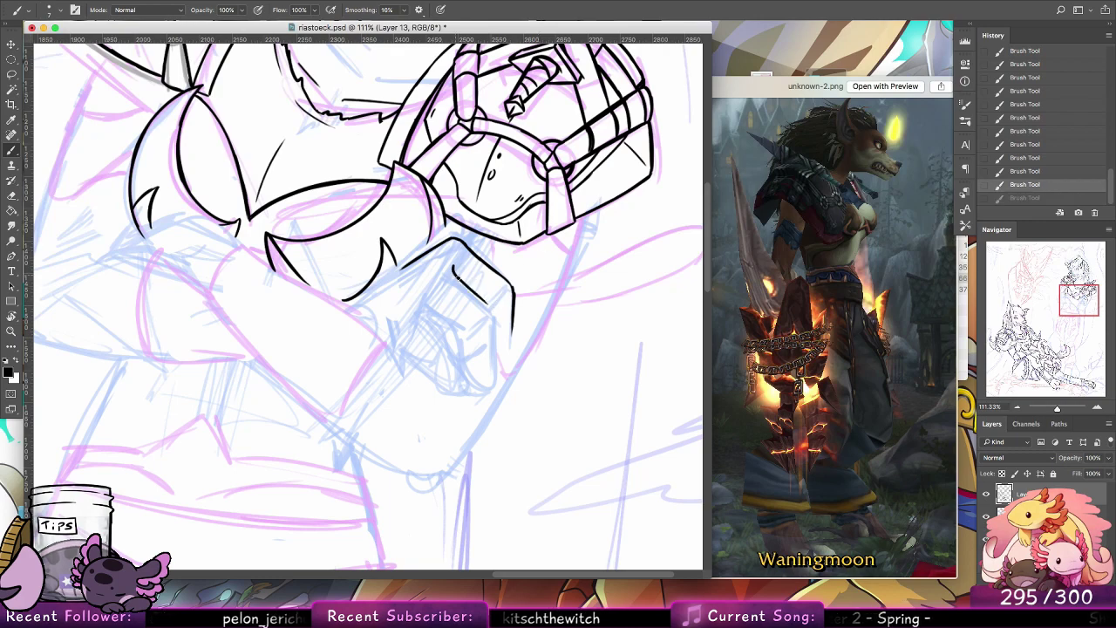
pyautogui.moveTo(454, 272); pyautogui.dragTo(488, 305)
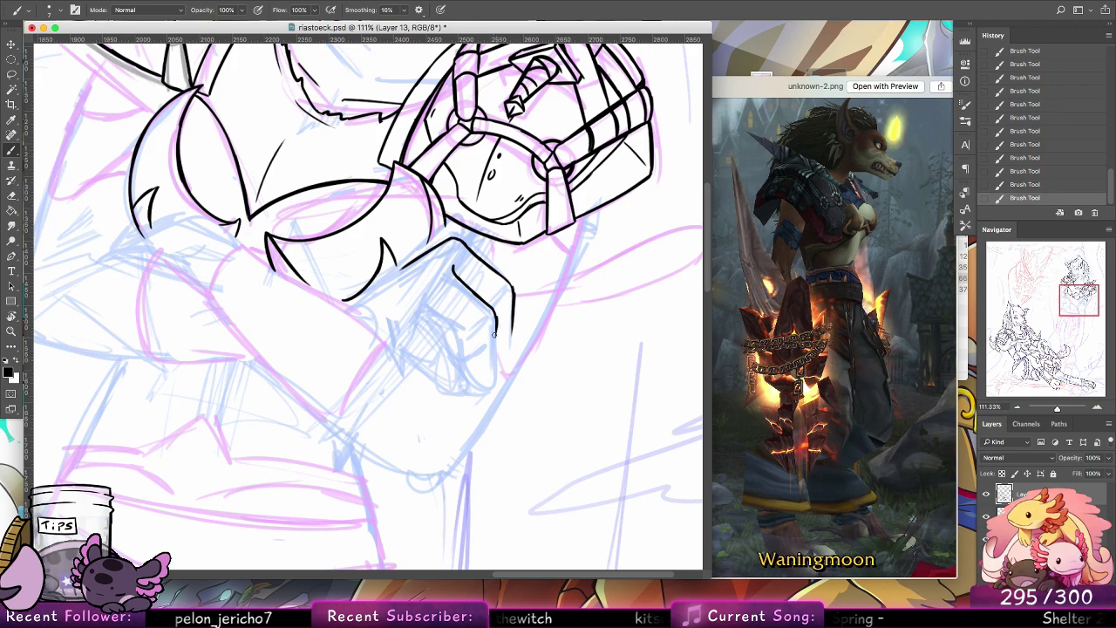
pyautogui.hotkey('ctrl', 'z')
pyautogui.moveTo(494, 335); pyautogui.dragTo(495, 369)
pyautogui.hotkey('ctrl', 'z')
pyautogui.moveTo(495, 310); pyautogui.dragTo(493, 360)
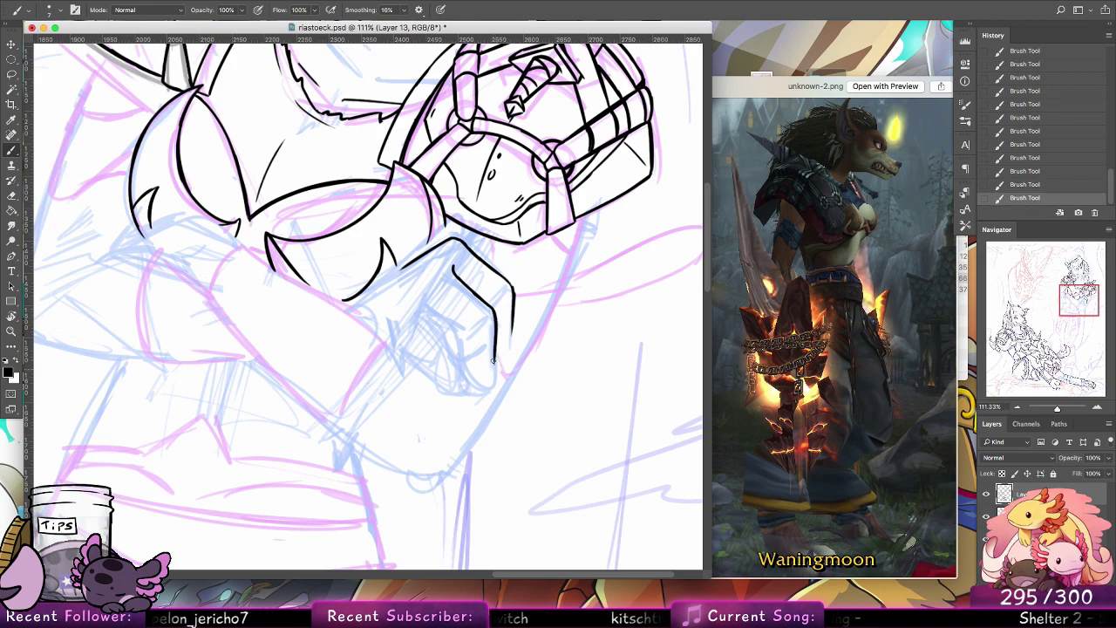
pyautogui.hotkey('ctrl', 'z')
# Step: Ink the contours of the remaining fingers down to the claw of the finger nearest the forearm
pyautogui.moveTo(428, 310)
pyautogui.mouseDown()
pyautogui.moveTo(451, 327)
pyautogui.moveTo(435, 312)
pyautogui.moveTo(463, 368)
pyautogui.mouseUp()
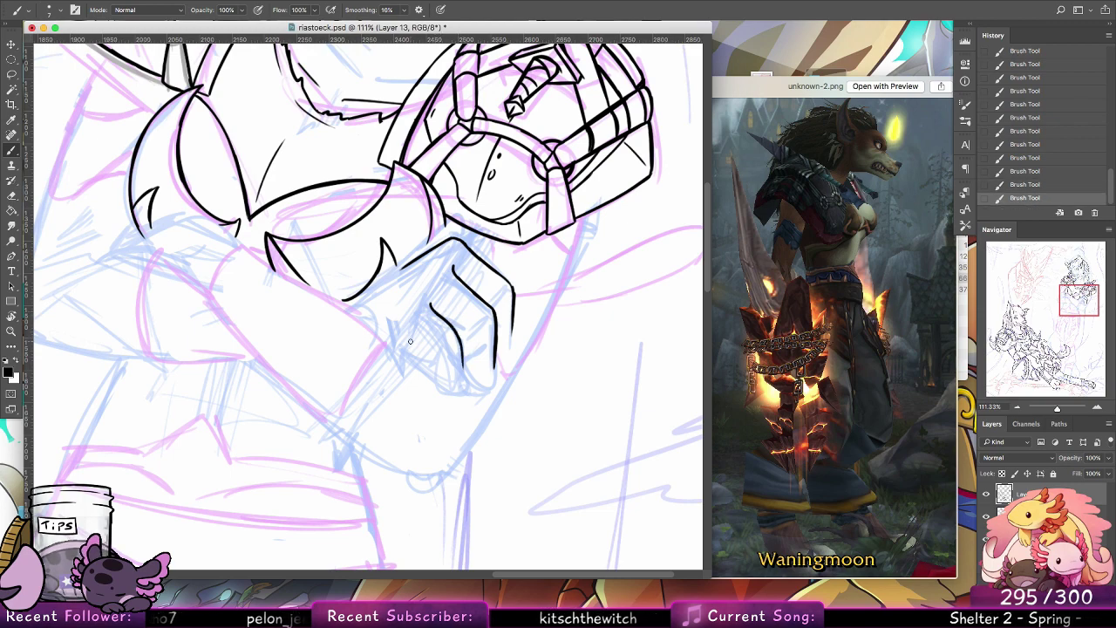
pyautogui.moveTo(407, 343); pyautogui.dragTo(436, 356)
pyautogui.hotkey('ctrl', 'z')
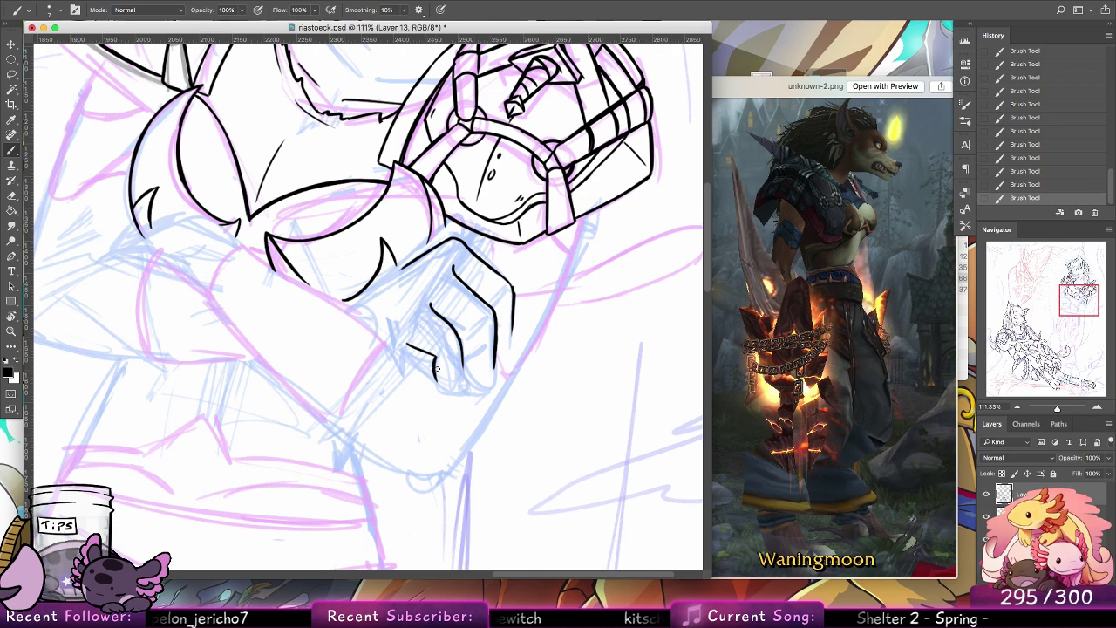
pyautogui.moveTo(435, 356); pyautogui.dragTo(449, 398)
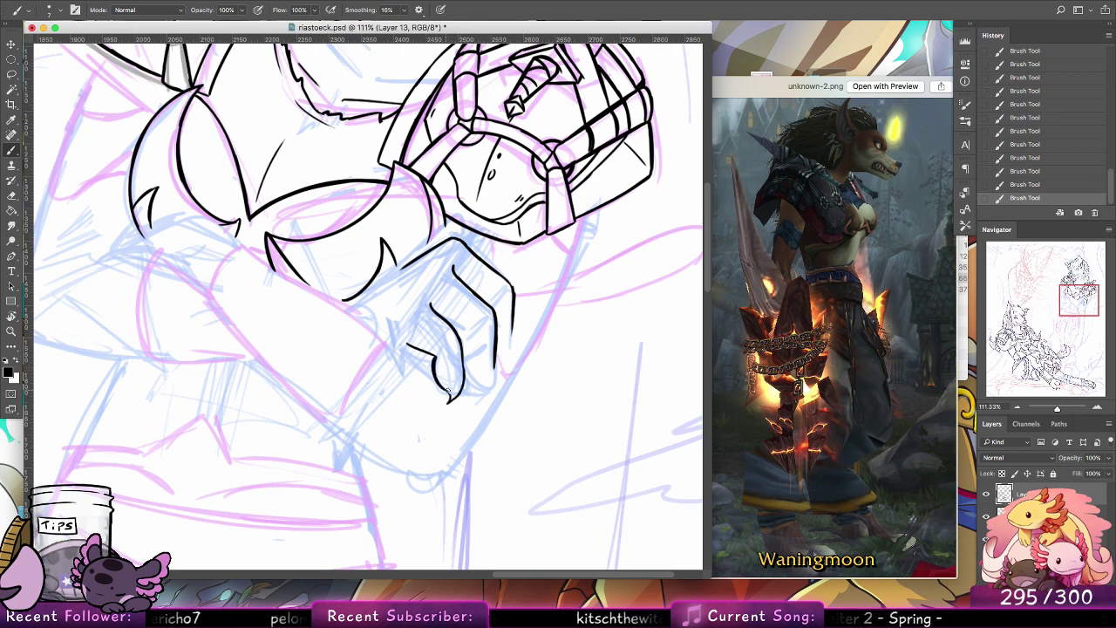
# Step: Refine the finger contours and ink the claws on the remaining fingertips
pyautogui.press('super+z')
pyautogui.press('super+z')
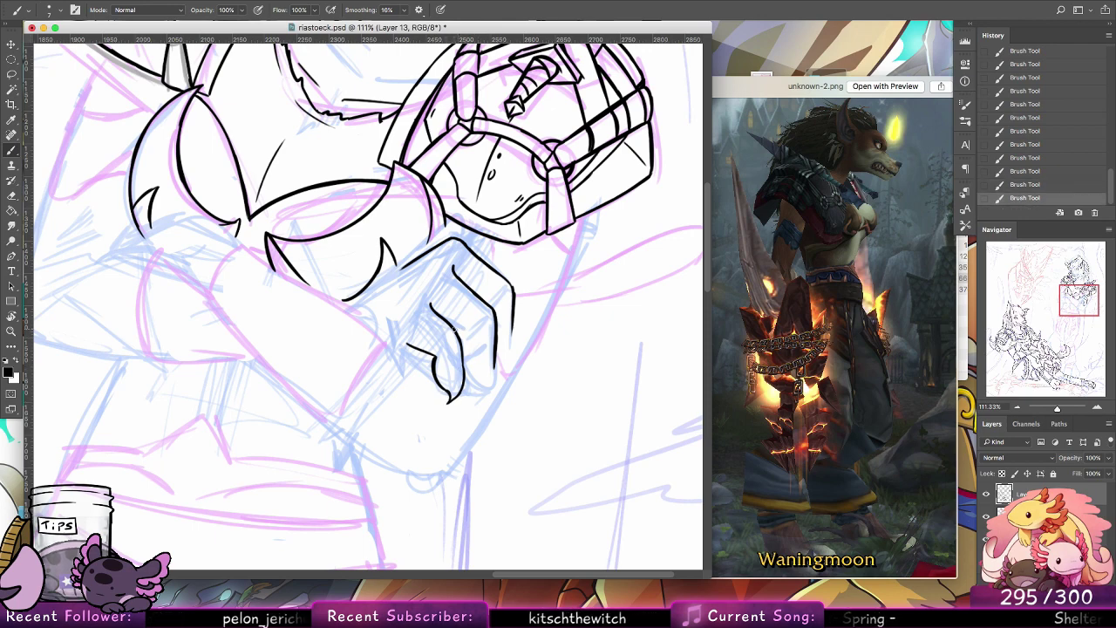
pyautogui.press('super+z')
pyautogui.moveTo(458, 331); pyautogui.dragTo(468, 340)
pyautogui.press('super+z')
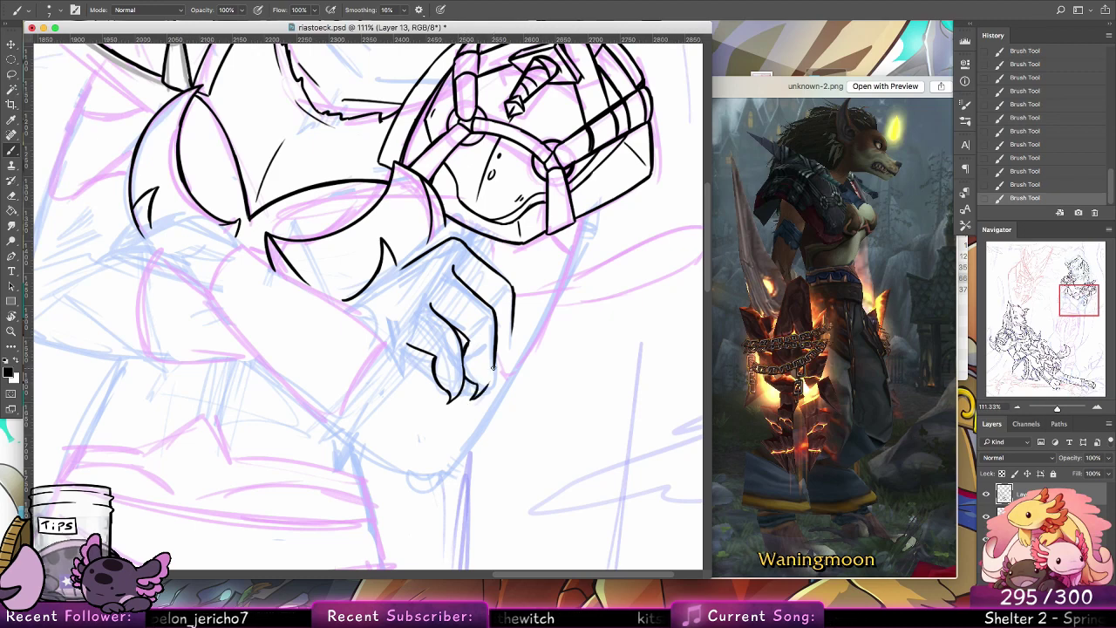
pyautogui.press('super+z')
pyautogui.press('super+z')
pyautogui.press('super+z')
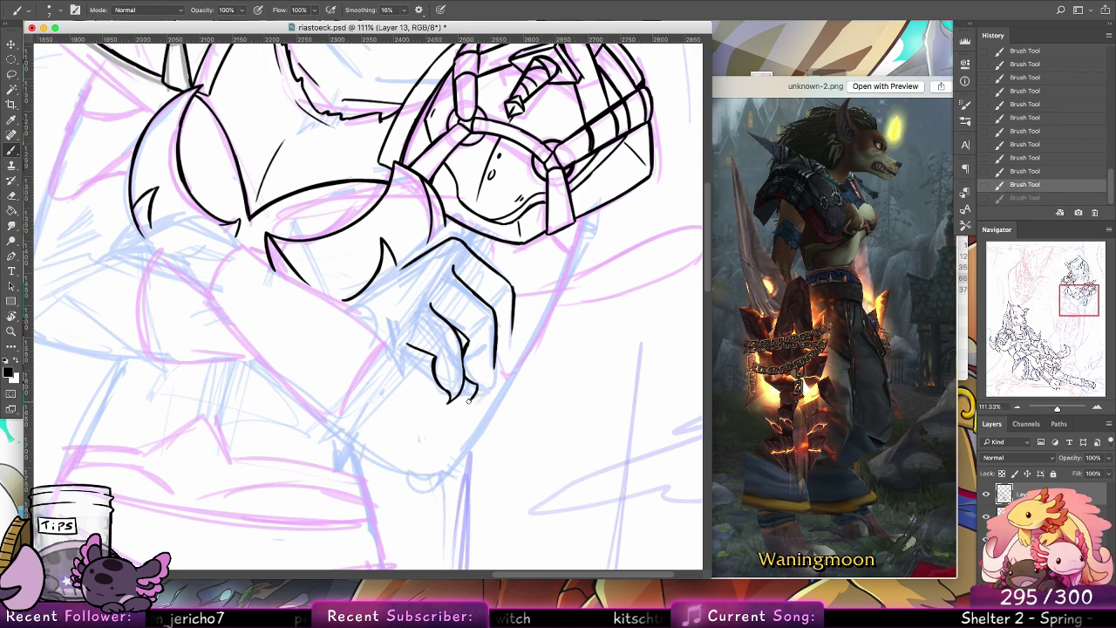
pyautogui.press('shift+super+z')
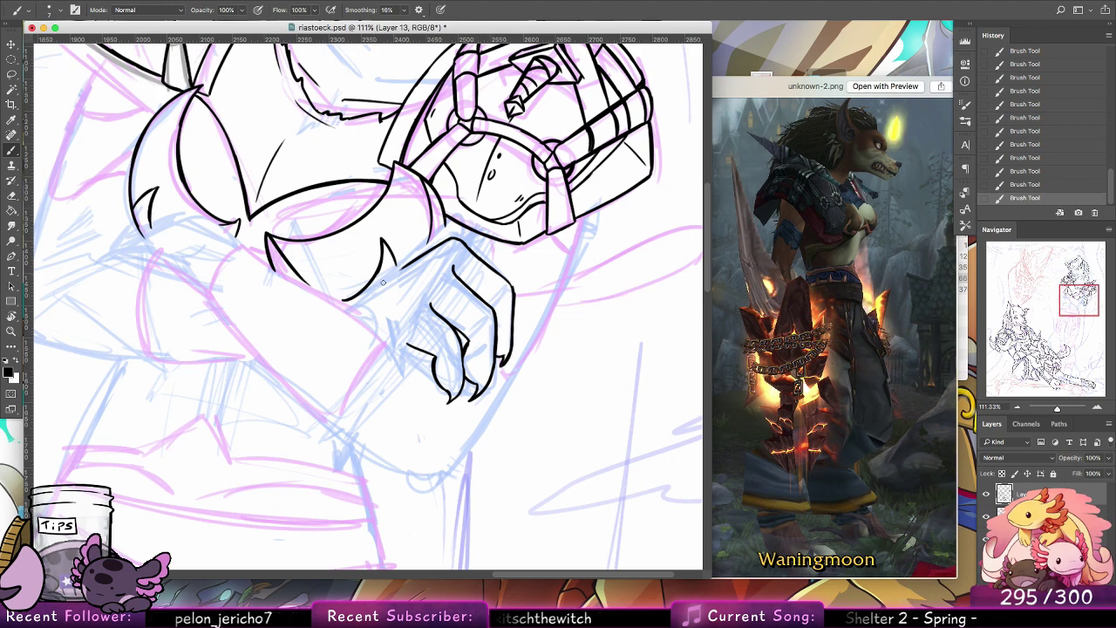
# Step: Ink the wrist edge from the chest fur up to the shoulder armor and erase the stray overlaps
pyautogui.moveTo(348, 302); pyautogui.dragTo(382, 278)
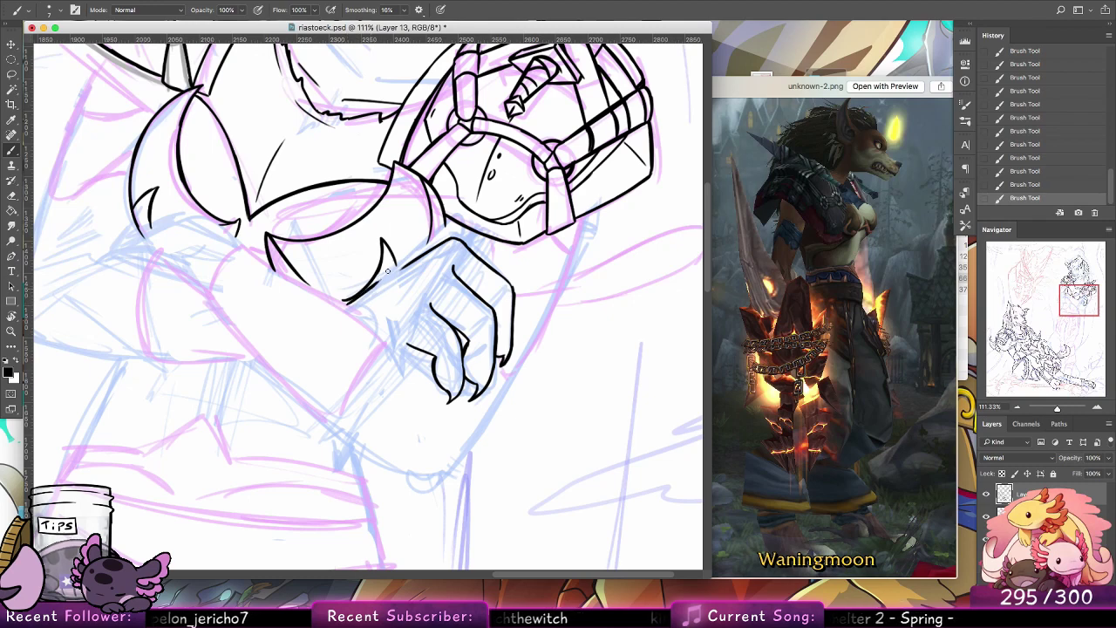
pyautogui.press('super+z')
pyautogui.moveTo(407, 257); pyautogui.dragTo(439, 233)
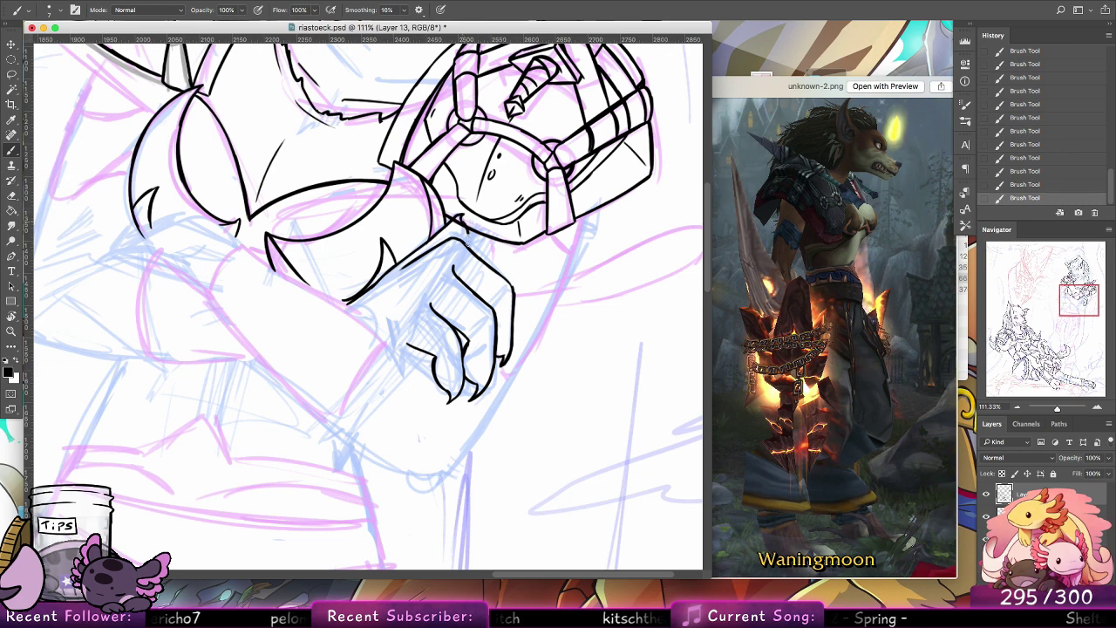
pyautogui.click(12, 197)
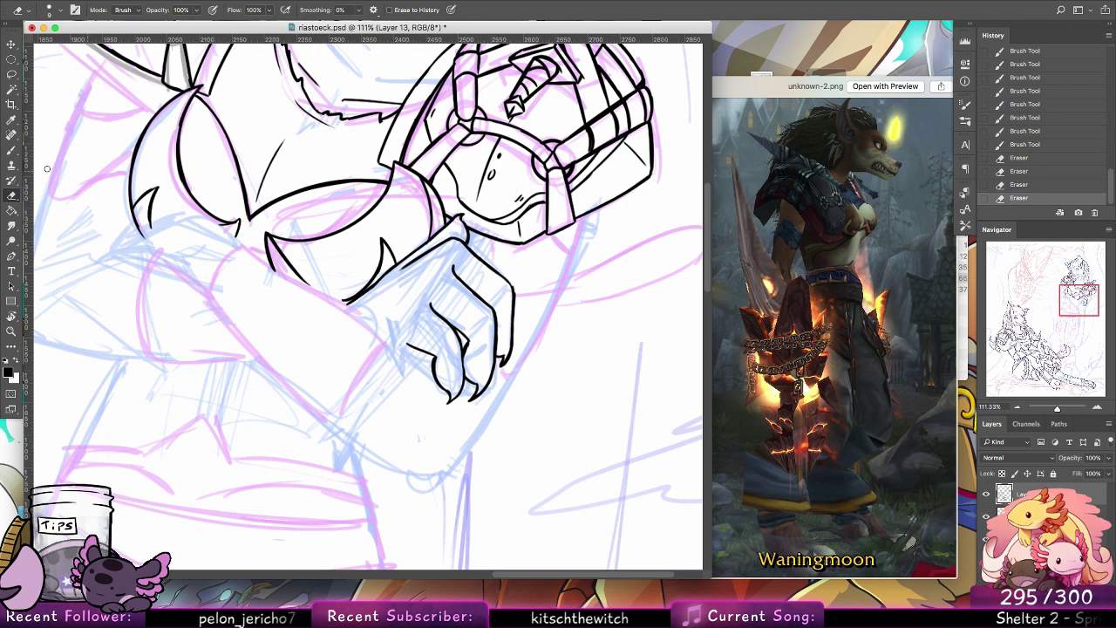
# Step: Ink the outer contour of the far arm in one long line from the shoulder armor toward the elbow
pyautogui.press('b')
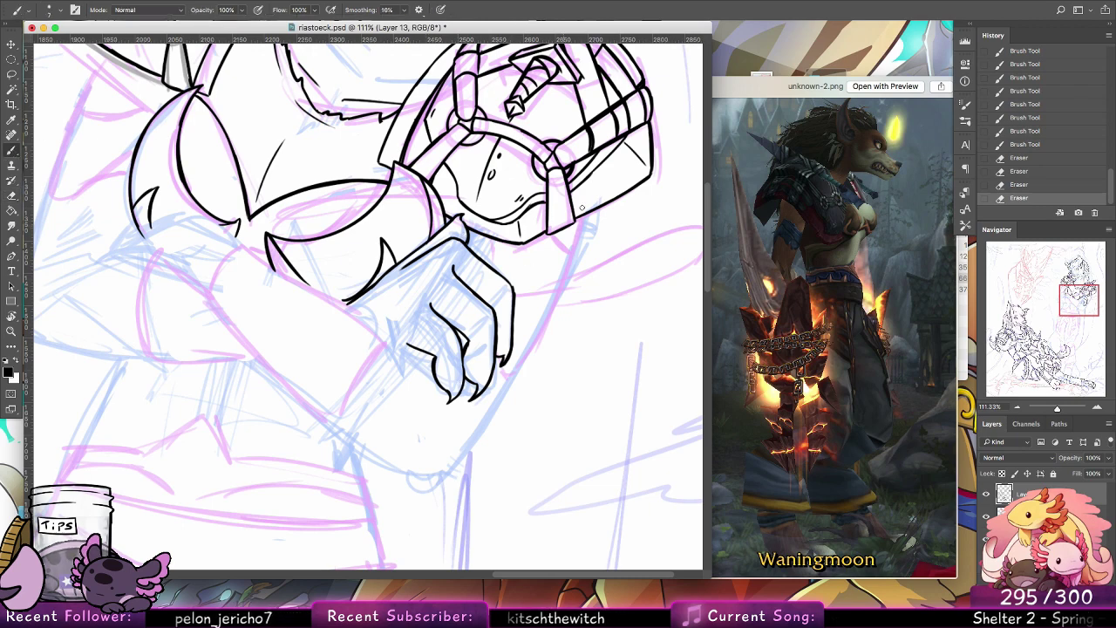
pyautogui.moveTo(593, 214); pyautogui.dragTo(549, 315)
pyautogui.press('super+z')
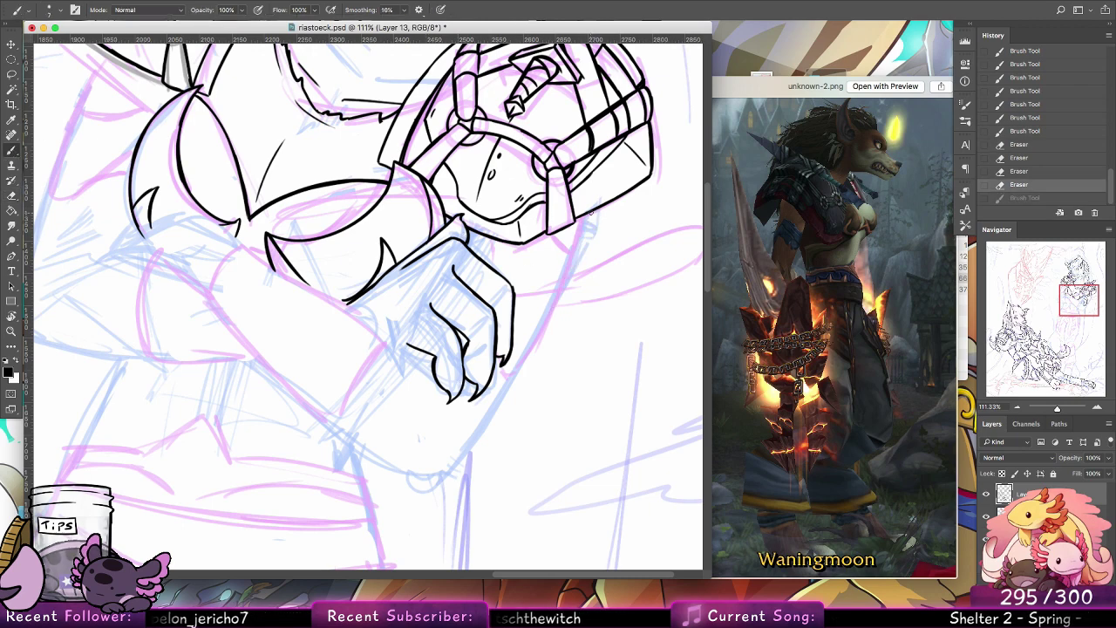
pyautogui.moveTo(593, 211); pyautogui.dragTo(518, 364)
pyautogui.press('super+z')
pyautogui.moveTo(593, 209); pyautogui.dragTo(471, 436)
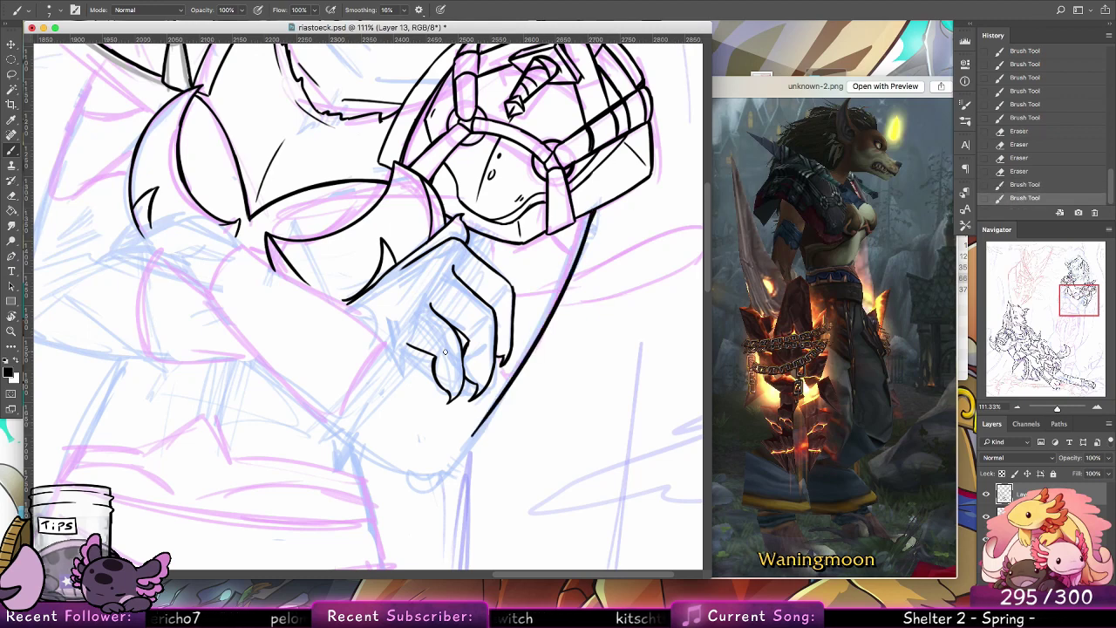
# Step: Ink the angular armband edges between the hand's knuckles and the arm's outer contour
pyautogui.moveTo(485, 262)
pyautogui.mouseDown()
pyautogui.moveTo(557, 255)
pyautogui.moveTo(539, 259)
pyautogui.moveTo(553, 307)
pyautogui.mouseUp()
pyautogui.press('super+z')
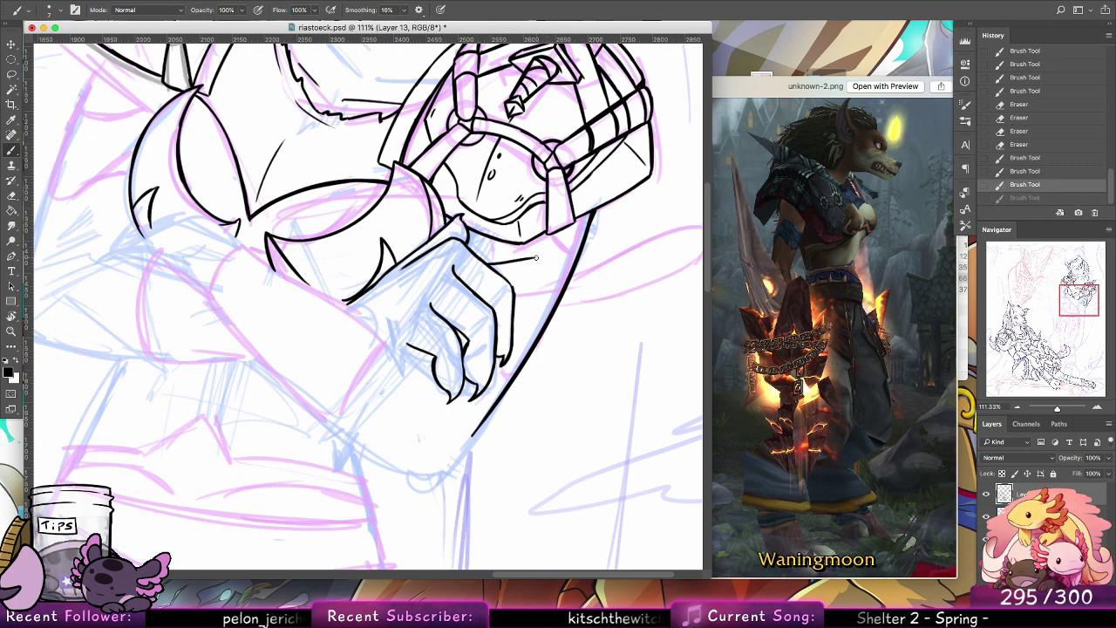
pyautogui.moveTo(537, 258)
pyautogui.mouseDown()
pyautogui.moveTo(513, 298)
pyautogui.moveTo(532, 325)
pyautogui.mouseUp()
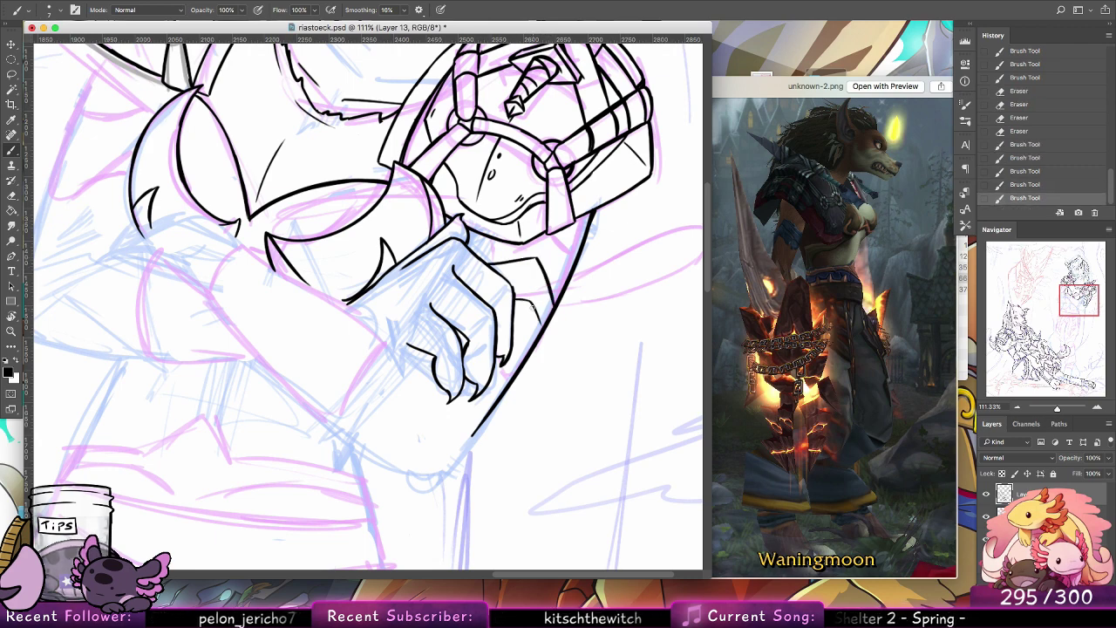
pyautogui.press('super+z')
pyautogui.moveTo(534, 260)
pyautogui.mouseDown()
pyautogui.moveTo(526, 295)
pyautogui.moveTo(540, 331)
pyautogui.mouseUp()
pyautogui.press('super+z')
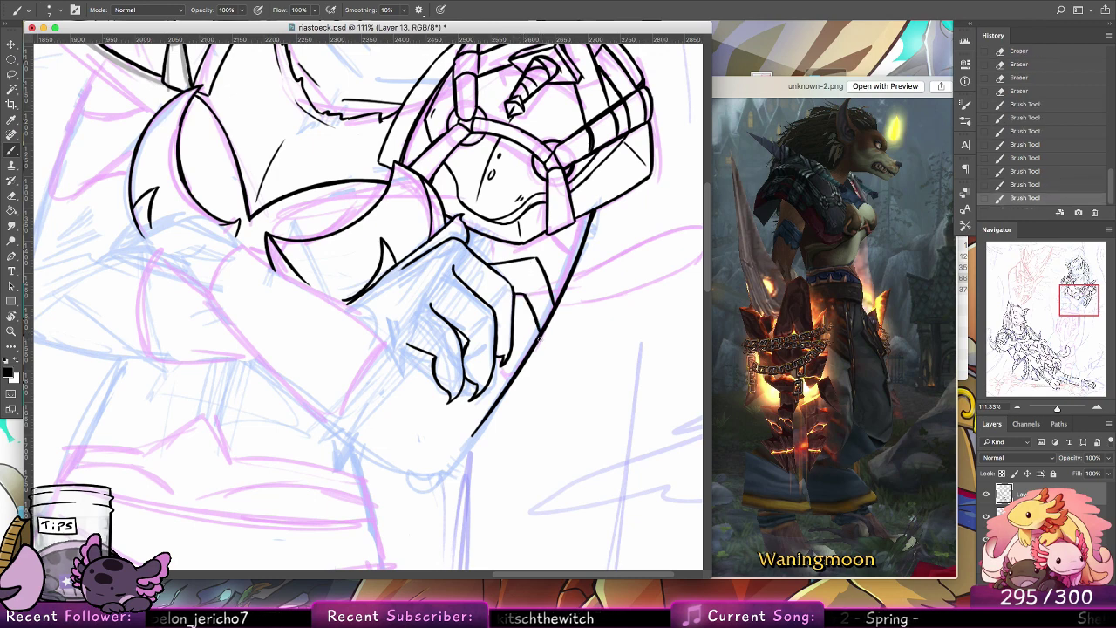
# Step: Ink the front forearm's upper edge from beneath the chest to the fingers, and the small fur tuft at the far elbow
pyautogui.moveTo(405, 346)
pyautogui.mouseDown()
pyautogui.moveTo(190, 237)
pyautogui.moveTo(344, 302)
pyautogui.moveTo(370, 328)
pyautogui.mouseUp()
pyautogui.press('super+z')
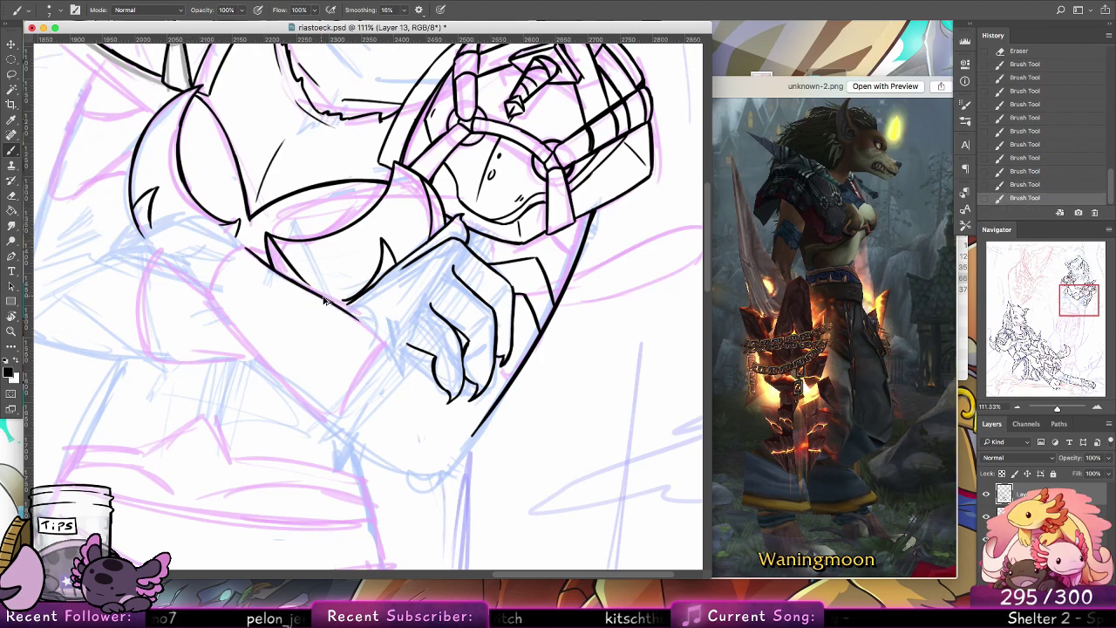
pyautogui.press('super+z')
pyautogui.moveTo(305, 288); pyautogui.dragTo(405, 352)
pyautogui.press('super+z')
pyautogui.press('super+z')
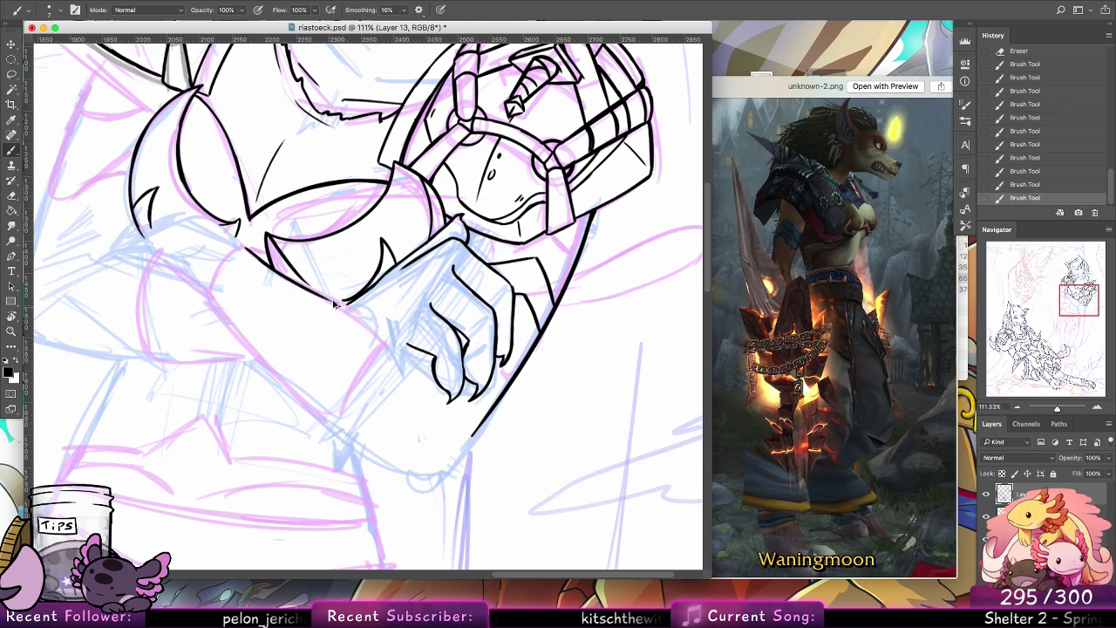
pyautogui.moveTo(314, 291); pyautogui.dragTo(374, 323)
pyautogui.press('super+z')
pyautogui.moveTo(314, 291); pyautogui.dragTo(408, 346)
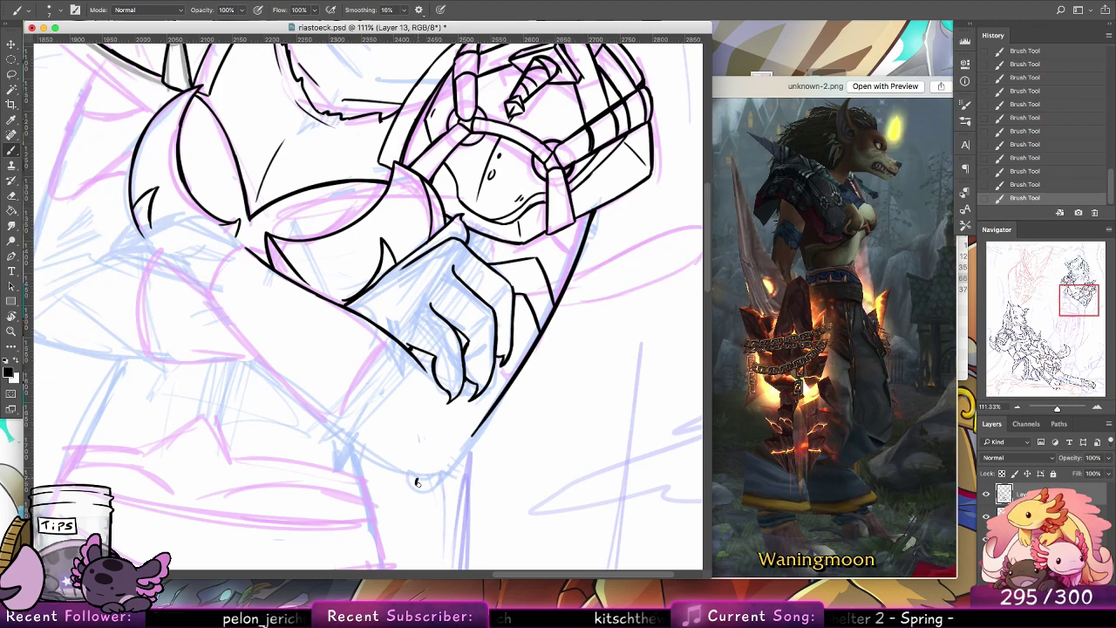
pyautogui.moveTo(416, 479)
pyautogui.mouseDown()
pyautogui.moveTo(434, 478)
pyautogui.moveTo(455, 454)
pyautogui.mouseUp()
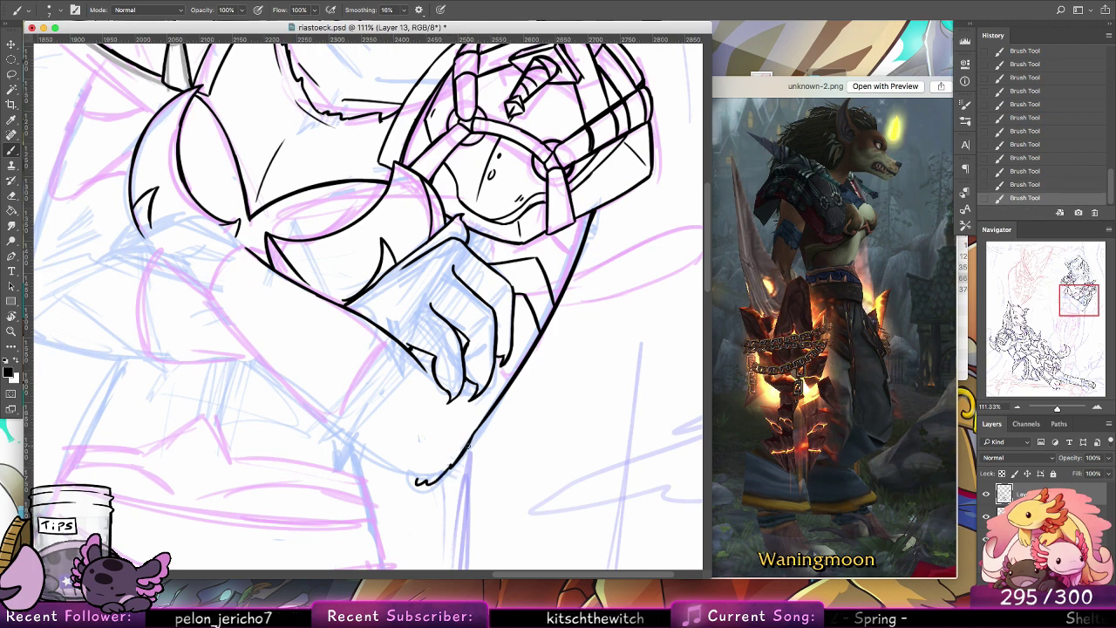
# Step: Rotate the canvas to align the front forearm and ink the curved wrist edge of its bracer
pyautogui.moveTo(564, 423); pyautogui.dragTo(573, 422)
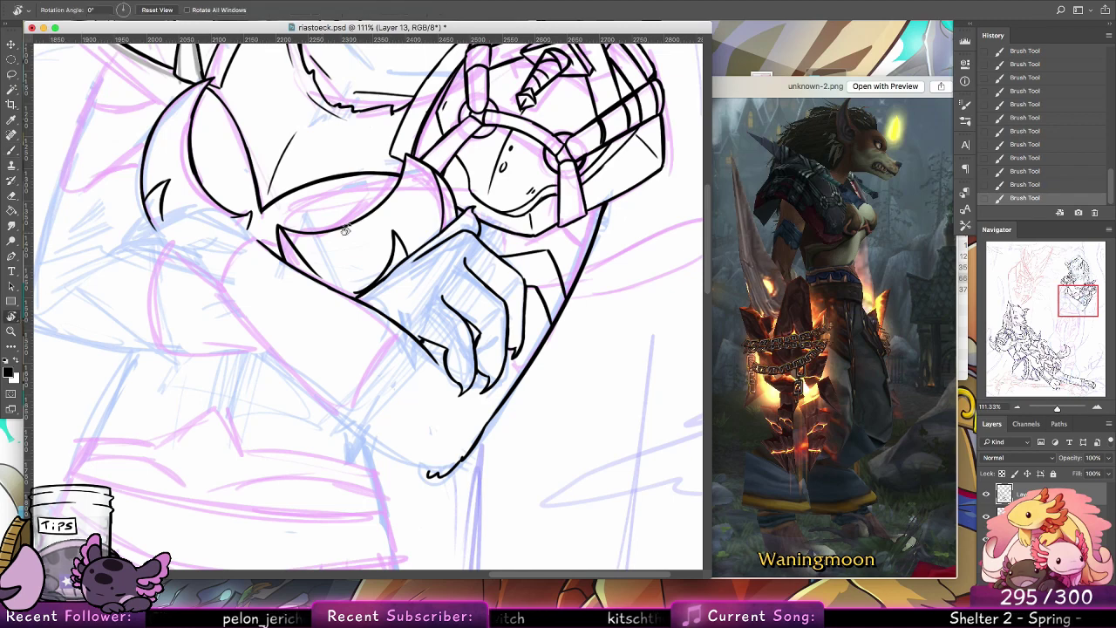
pyautogui.press('r')
pyautogui.moveTo(550, 411); pyautogui.dragTo(515, 211)
pyautogui.press('b')
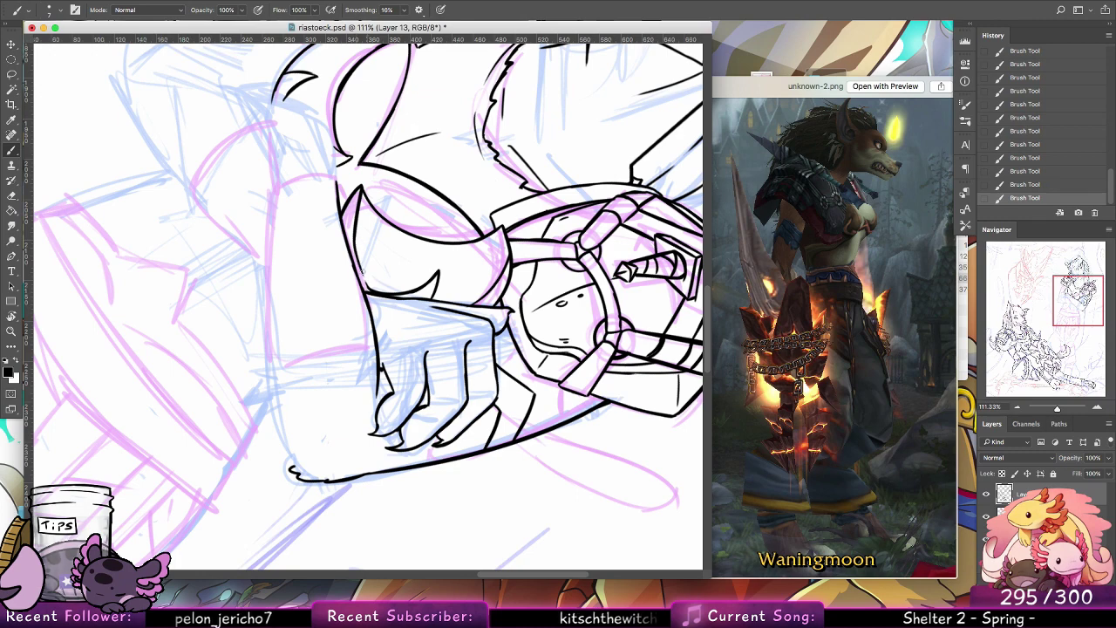
pyautogui.press('super+z')
pyautogui.moveTo(359, 189); pyautogui.dragTo(366, 284)
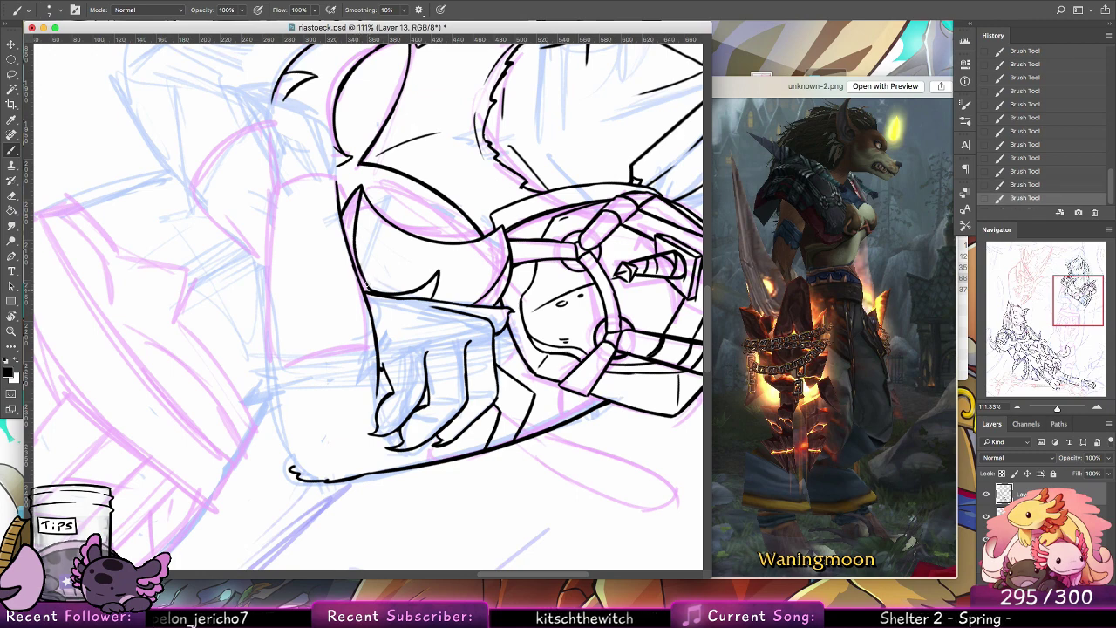
pyautogui.moveTo(375, 342); pyautogui.dragTo(275, 355)
pyautogui.press('super+z')
pyautogui.moveTo(373, 347); pyautogui.dragTo(271, 360)
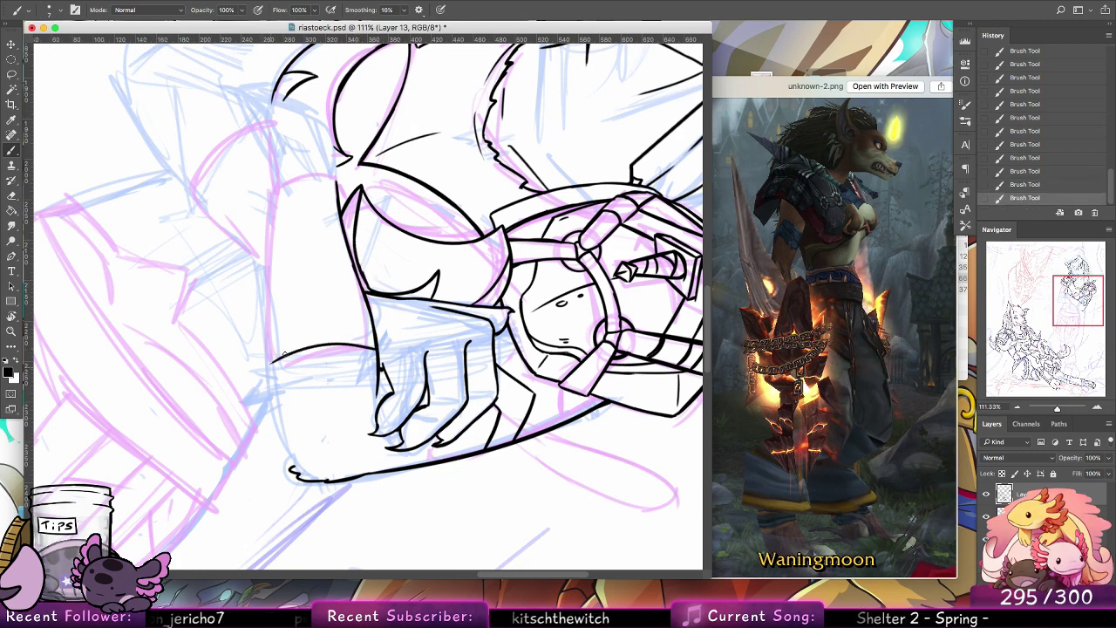
# Step: Ink the lower edge of the front forearm's bracer in one long line from the elbow side past the wrist
pyautogui.moveTo(277, 187)
pyautogui.mouseDown()
pyautogui.moveTo(275, 423)
pyautogui.moveTo(270, 414)
pyautogui.moveTo(282, 447)
pyautogui.mouseUp()
pyautogui.press('super+z')
pyautogui.press('super+z')
pyautogui.press('super+z')
pyautogui.moveTo(279, 184); pyautogui.dragTo(265, 380)
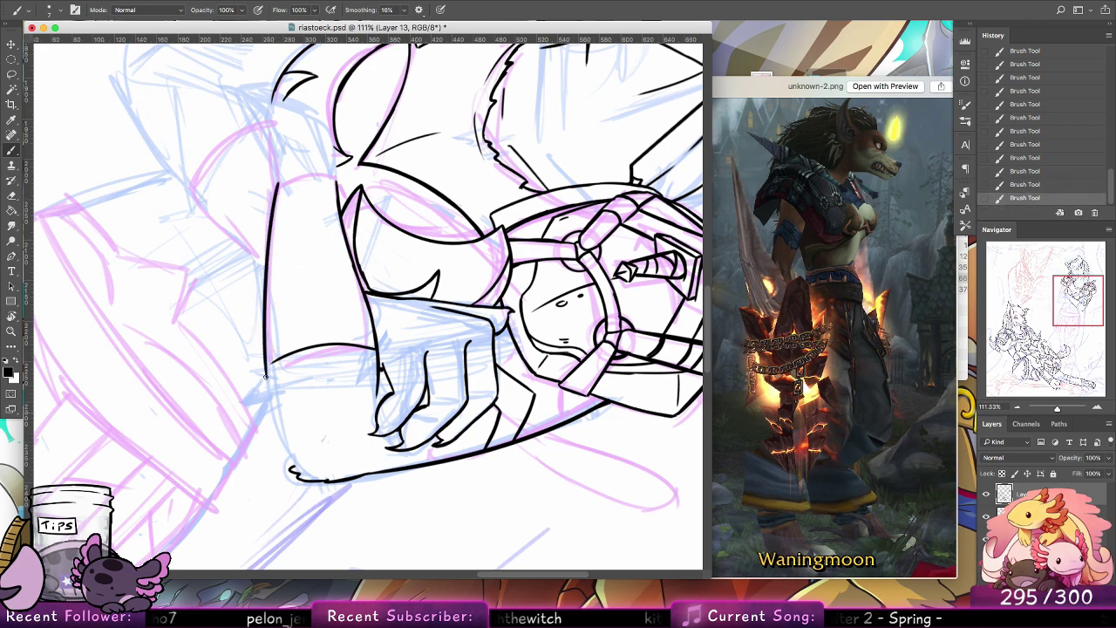
# Step: Re-ink the crossing forearm's outer edge down to the elbow fur tuft, and extend it in a curve beneath the chest
pyautogui.press('super+z')
pyautogui.moveTo(279, 185); pyautogui.dragTo(277, 407)
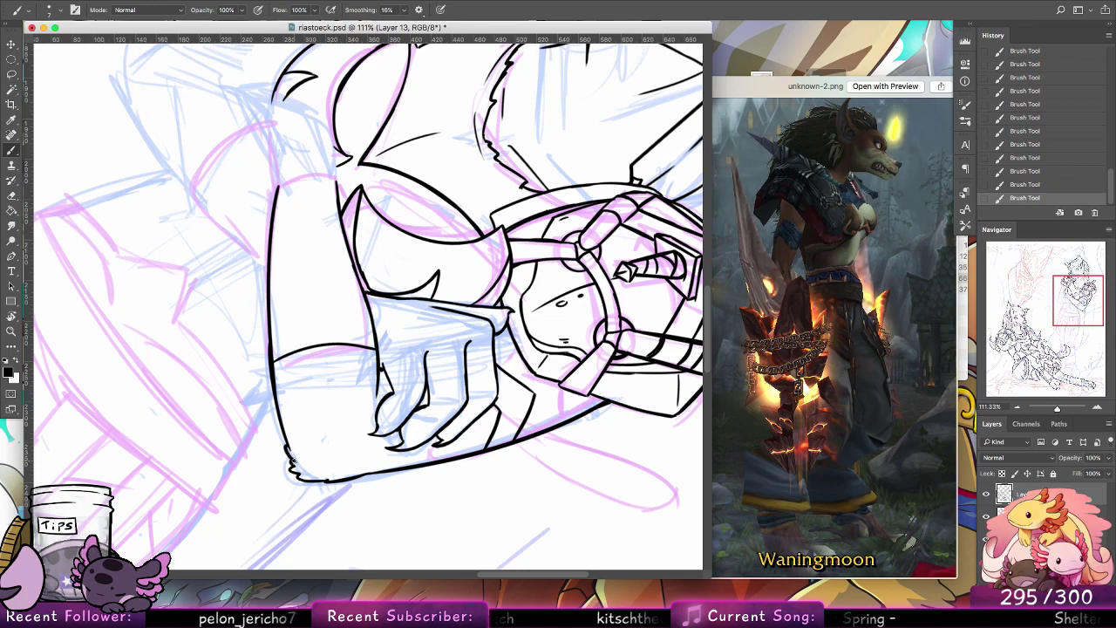
pyautogui.scroll(5, 399, 339)
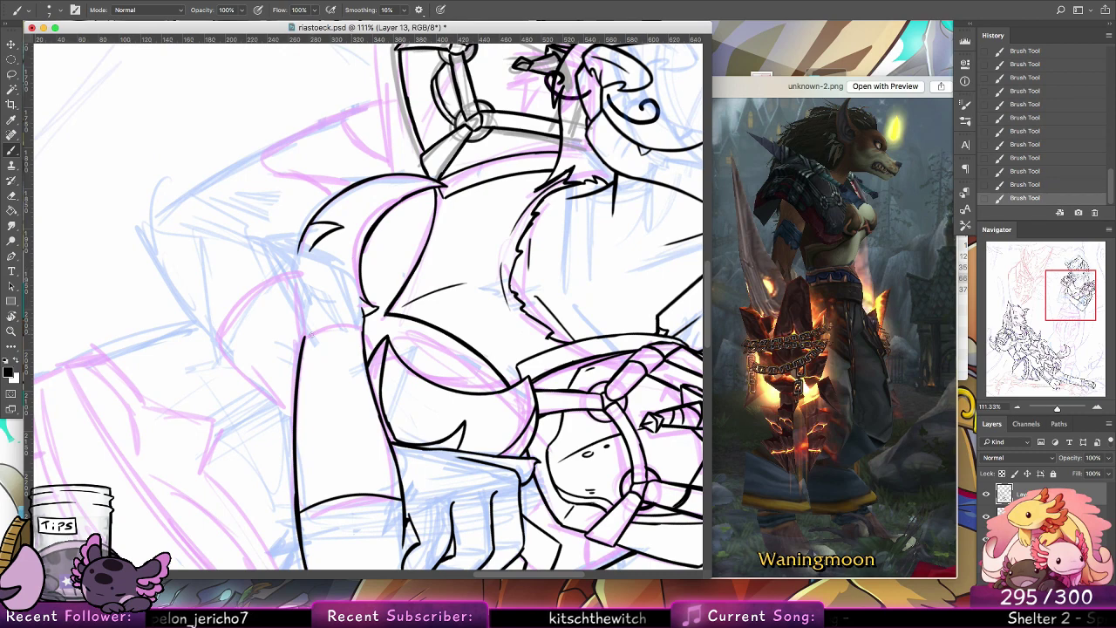
pyautogui.moveTo(304, 339); pyautogui.dragTo(287, 266)
pyautogui.press('super+z')
pyautogui.moveTo(304, 337)
pyautogui.mouseDown()
pyautogui.moveTo(255, 246)
pyautogui.moveTo(290, 292)
pyautogui.moveTo(253, 241)
pyautogui.moveTo(290, 291)
pyautogui.moveTo(256, 241)
pyautogui.moveTo(281, 265)
pyautogui.mouseUp()
pyautogui.hotkey('ctrl', 'z')
pyautogui.hotkey('ctrl', 'z')
pyautogui.hotkey('ctrl', 'z')
pyautogui.hotkey('ctrl', 'z')
pyautogui.hotkey('ctrl', 'z')
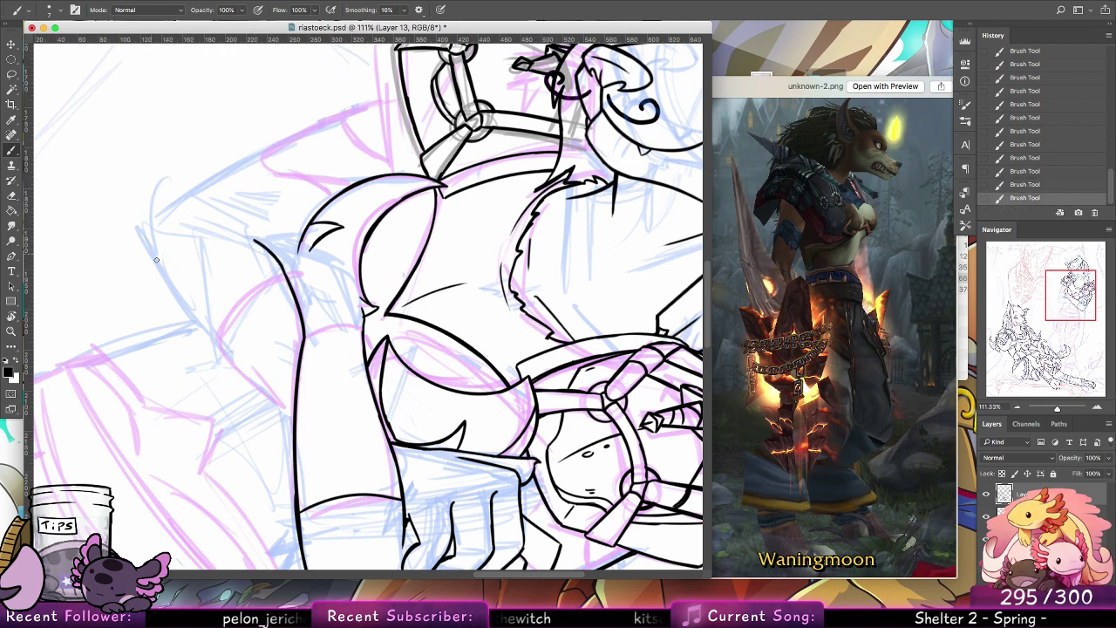
# Step: Ink the rounded tip and small fur notch of the other arm's elbow
pyautogui.moveTo(173, 205); pyautogui.dragTo(147, 233)
pyautogui.hotkey('ctrl', 'z')
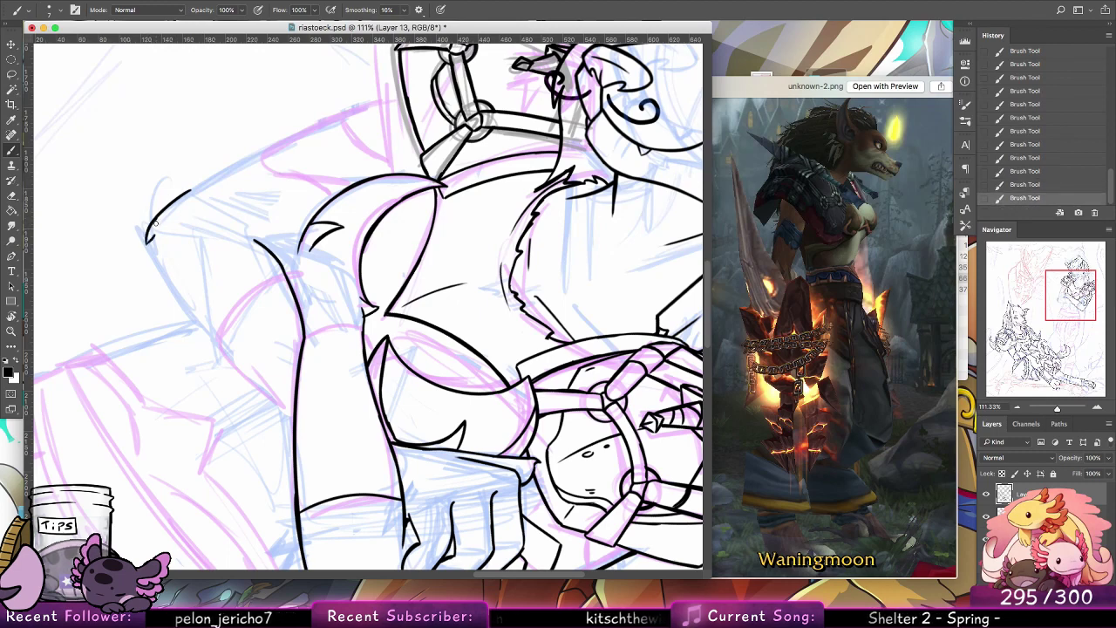
pyautogui.moveTo(149, 235)
pyautogui.mouseDown()
pyautogui.moveTo(158, 270)
pyautogui.moveTo(188, 302)
pyautogui.mouseUp()
pyautogui.press('super+z')
pyautogui.press('super+z')
pyautogui.press('super+z')
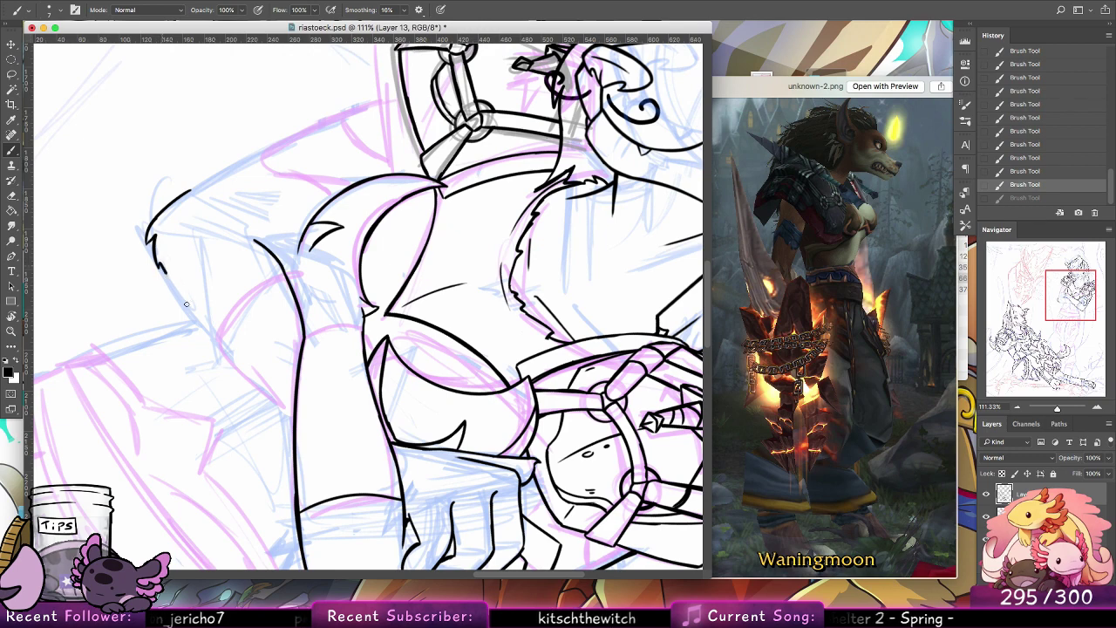
# Step: Try to ink the other forearm's lower edge from its elbow fur to the crossing forearm
pyautogui.moveTo(158, 256); pyautogui.dragTo(212, 334)
pyautogui.moveTo(176, 295); pyautogui.dragTo(267, 382)
pyautogui.press('super+z')
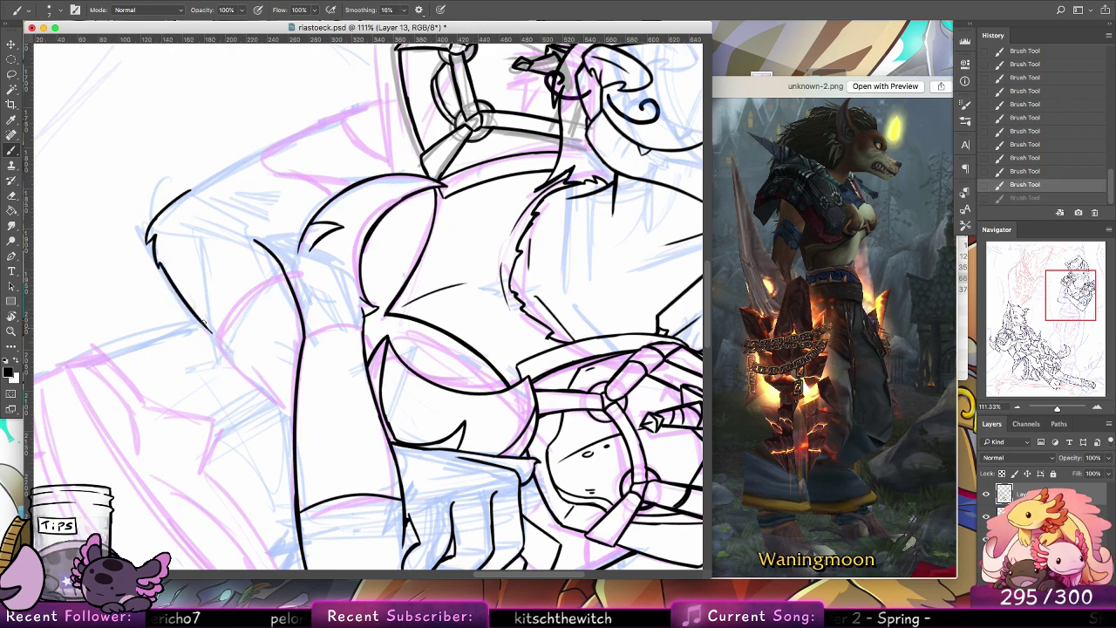
pyautogui.moveTo(202, 322); pyautogui.dragTo(283, 397)
pyautogui.moveTo(241, 359); pyautogui.dragTo(288, 399)
pyautogui.press('super+z')
pyautogui.press('super+z')
pyautogui.moveTo(213, 334); pyautogui.dragTo(267, 381)
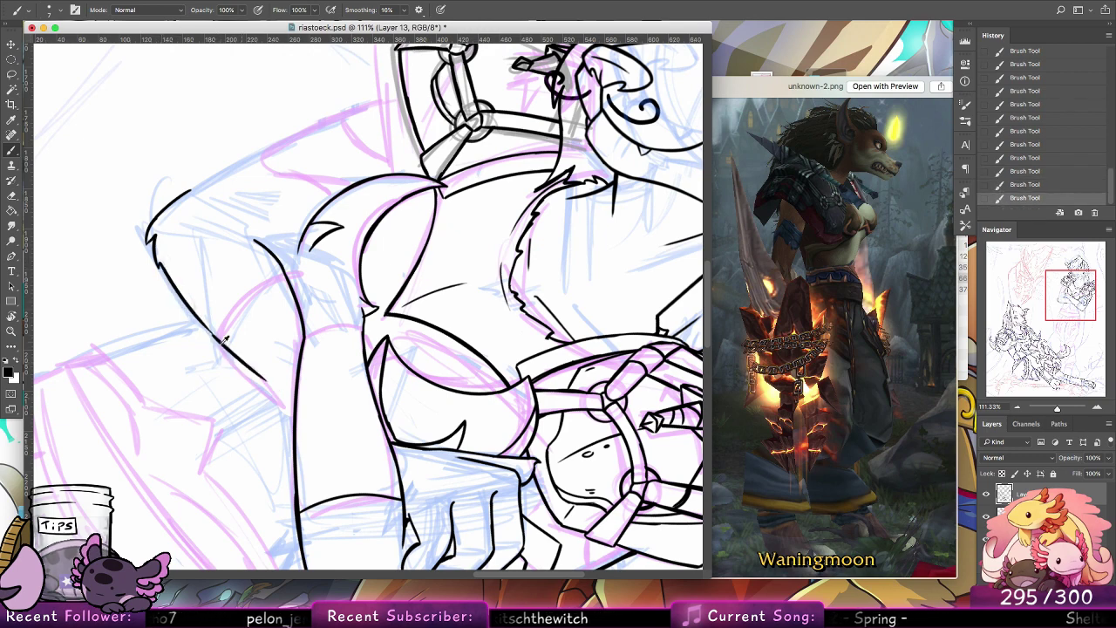
pyautogui.press('super+z')
pyautogui.moveTo(199, 316)
pyautogui.mouseDown()
pyautogui.moveTo(278, 392)
pyautogui.moveTo(202, 319)
pyautogui.moveTo(296, 395)
pyautogui.mouseUp()
pyautogui.press('super+z')
pyautogui.press('super+z')
pyautogui.press('super+z')
pyautogui.hotkey('ctrl', 'z')
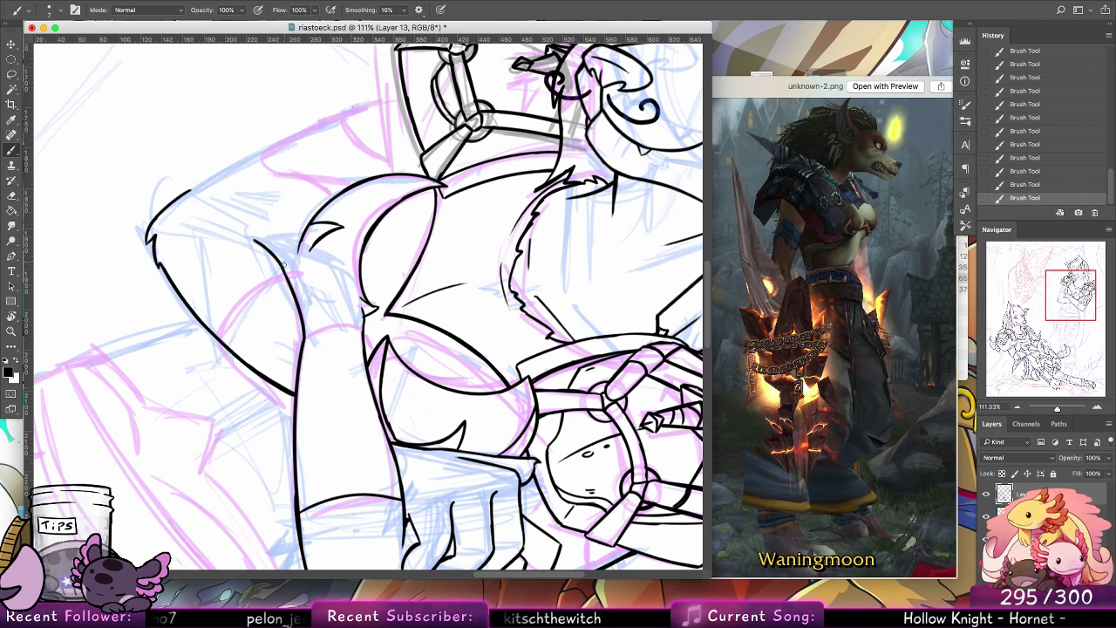
# Step: Try a curved cuff line across that forearm, and undo it together with the forearm's lower edge
pyautogui.moveTo(283, 263)
pyautogui.mouseDown()
pyautogui.moveTo(203, 319)
pyautogui.moveTo(218, 293)
pyautogui.moveTo(203, 321)
pyautogui.moveTo(225, 290)
pyautogui.mouseUp()
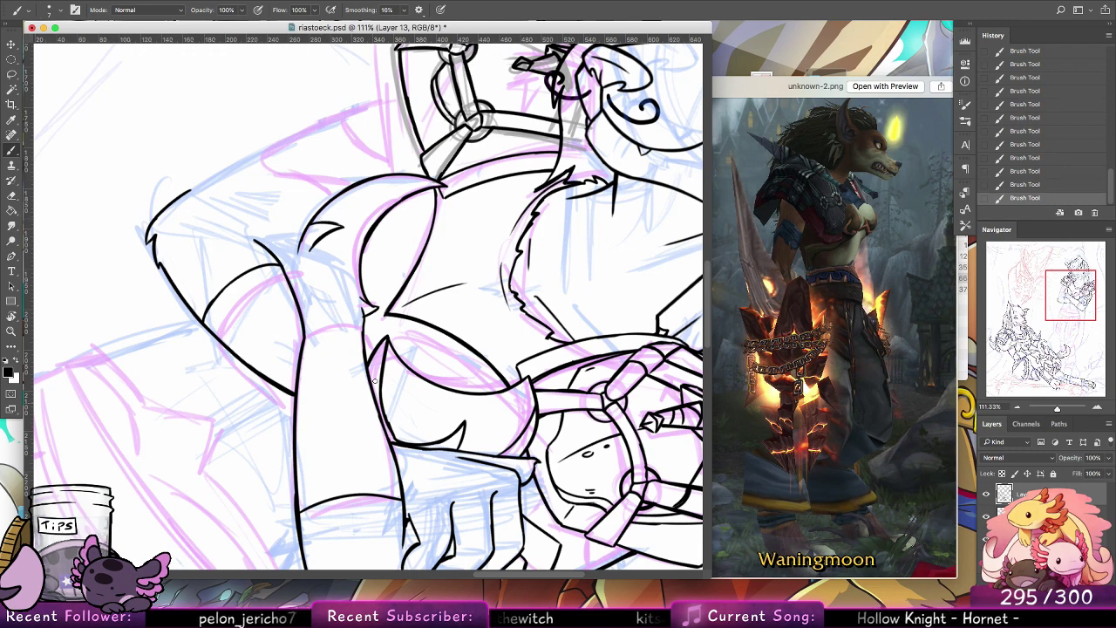
pyautogui.moveTo(512, 349); pyautogui.dragTo(513, 280)
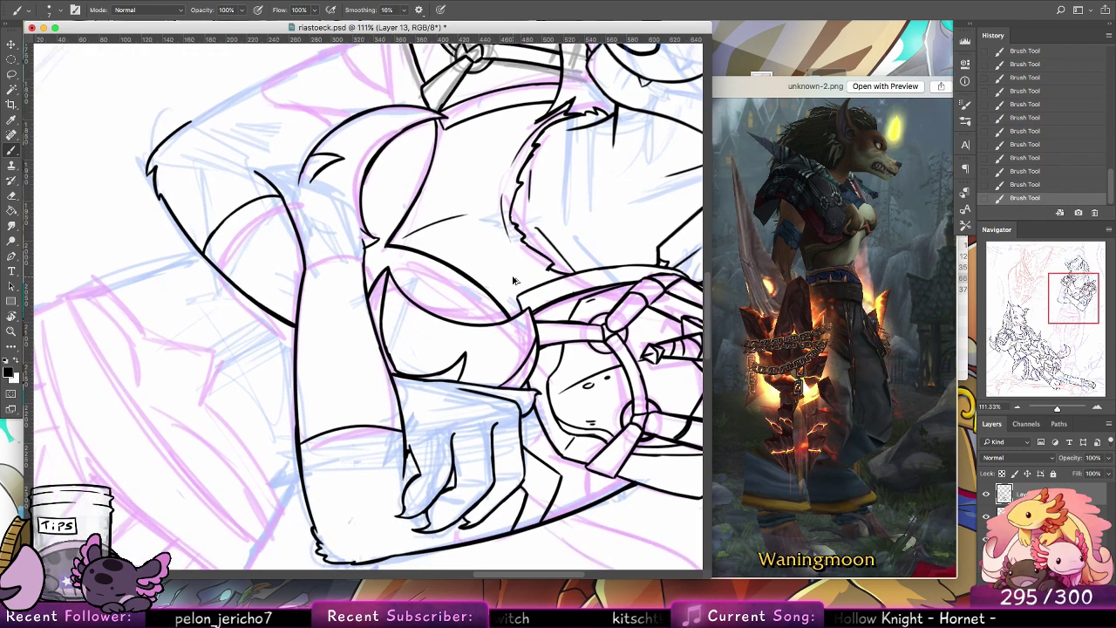
pyautogui.press('super+alt+z')
pyautogui.press('super+alt+z')
pyautogui.press('super+alt+z')
pyautogui.press('super+alt+z')
pyautogui.press('super+alt+z')
pyautogui.press('super+z')
pyautogui.press('super+z')
pyautogui.press('super+z')
pyautogui.press('super+z')
pyautogui.press('super+z')
pyautogui.press('super+z')
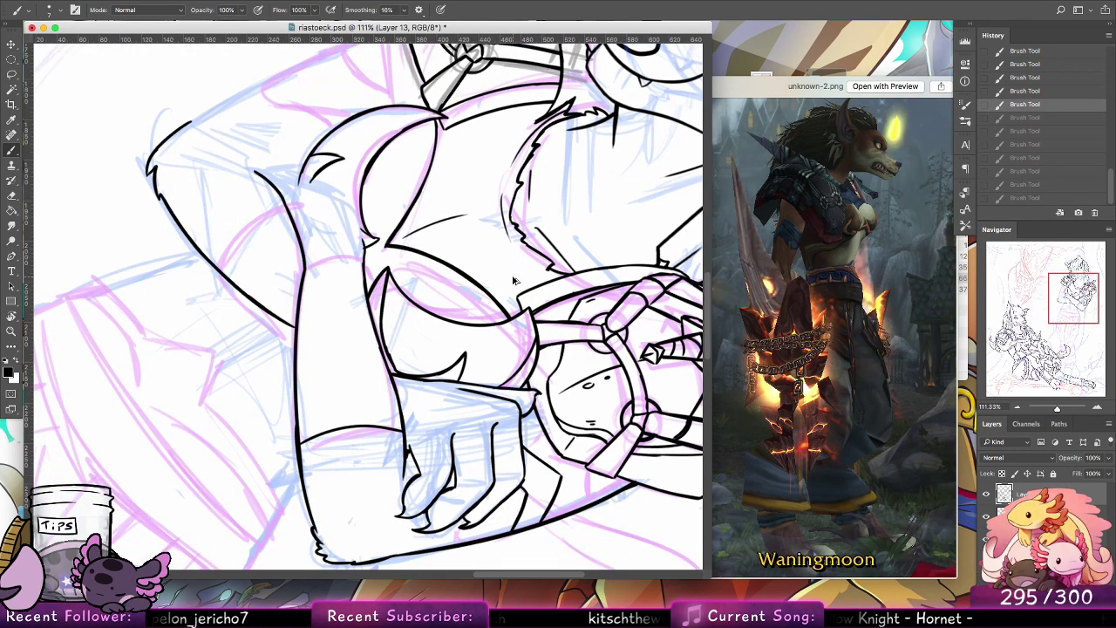
pyautogui.press('super+z')
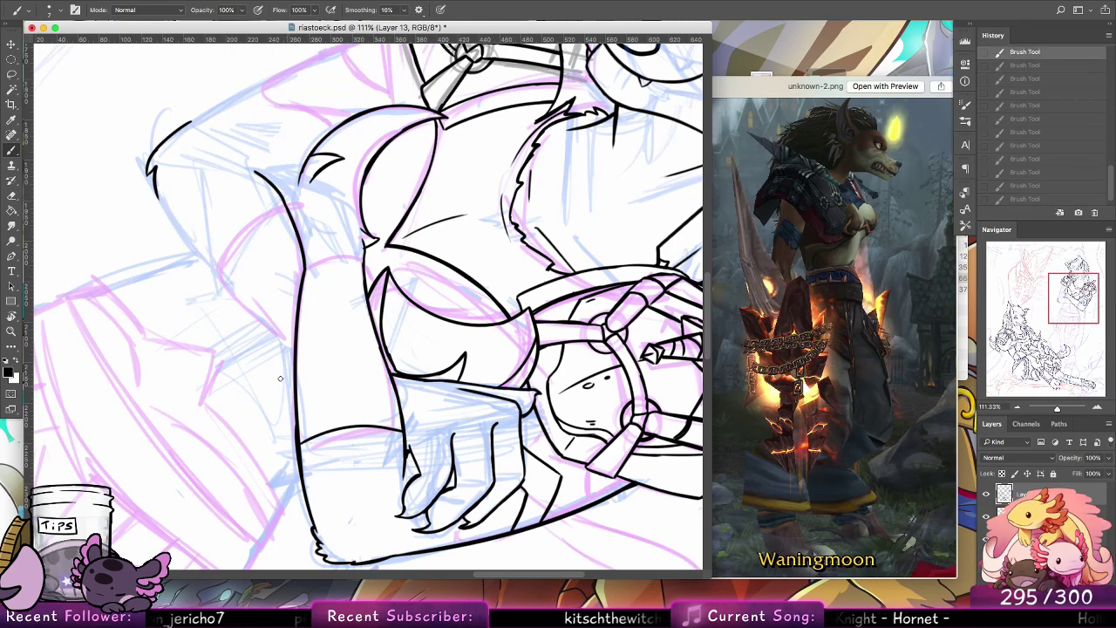
# Step: Ink the forearm's lower edge from the elbow to the crossing forearm, with a curved cuff line across it
pyautogui.moveTo(158, 195); pyautogui.dragTo(292, 388)
pyautogui.press('super+z')
pyautogui.moveTo(157, 193); pyautogui.dragTo(226, 322)
pyautogui.moveTo(190, 260); pyautogui.dragTo(260, 359)
pyautogui.press('super+z')
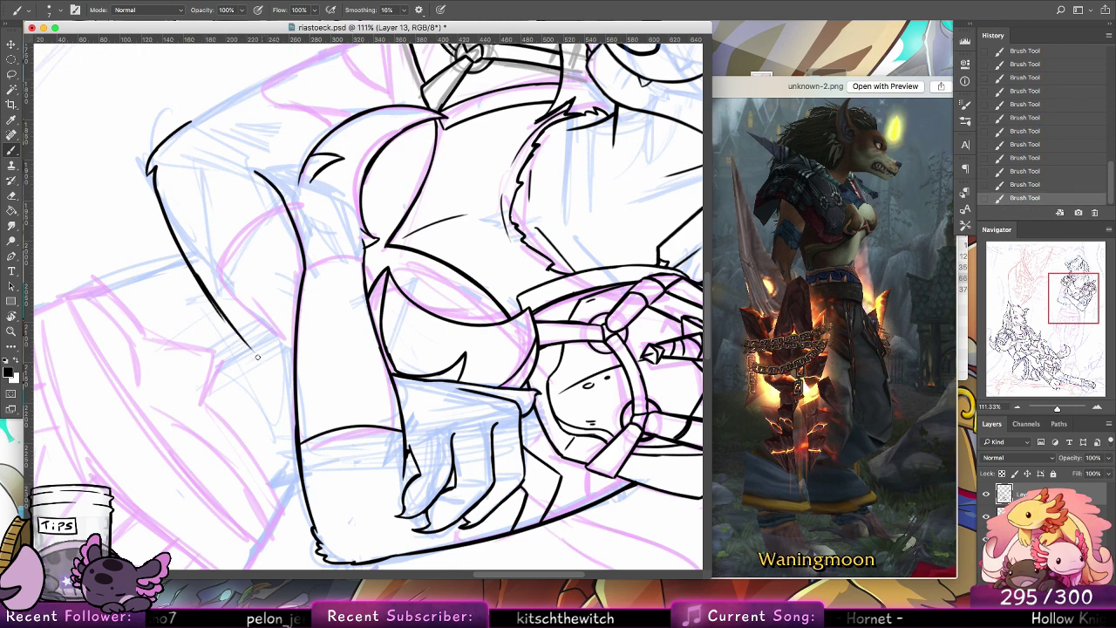
pyautogui.press('super+z')
pyautogui.moveTo(198, 275); pyautogui.dragTo(295, 390)
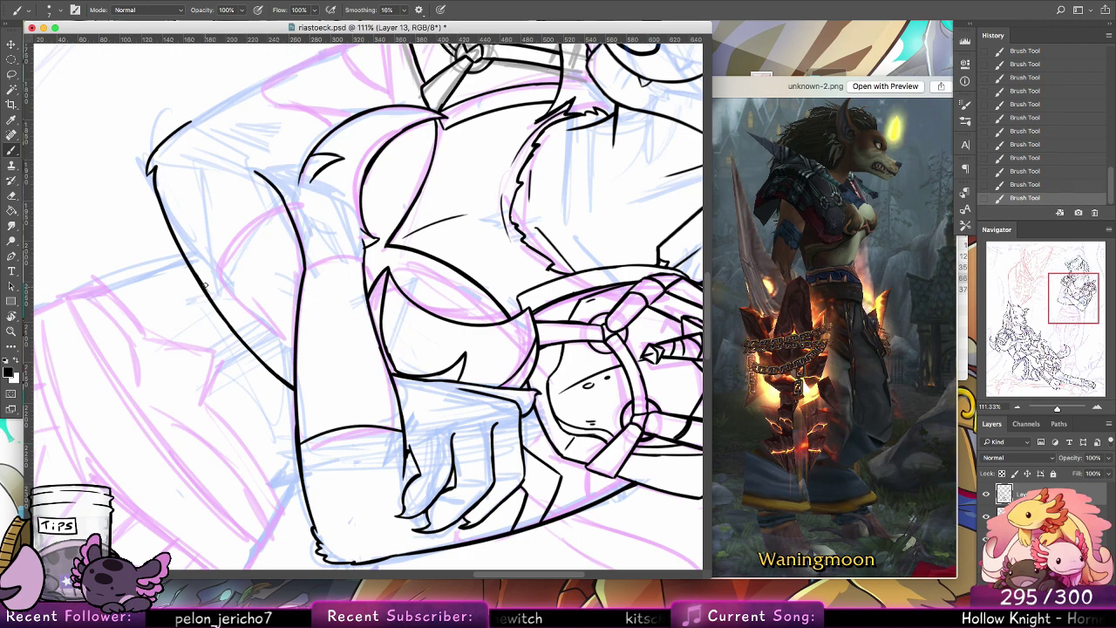
pyautogui.moveTo(206, 284); pyautogui.dragTo(294, 218)
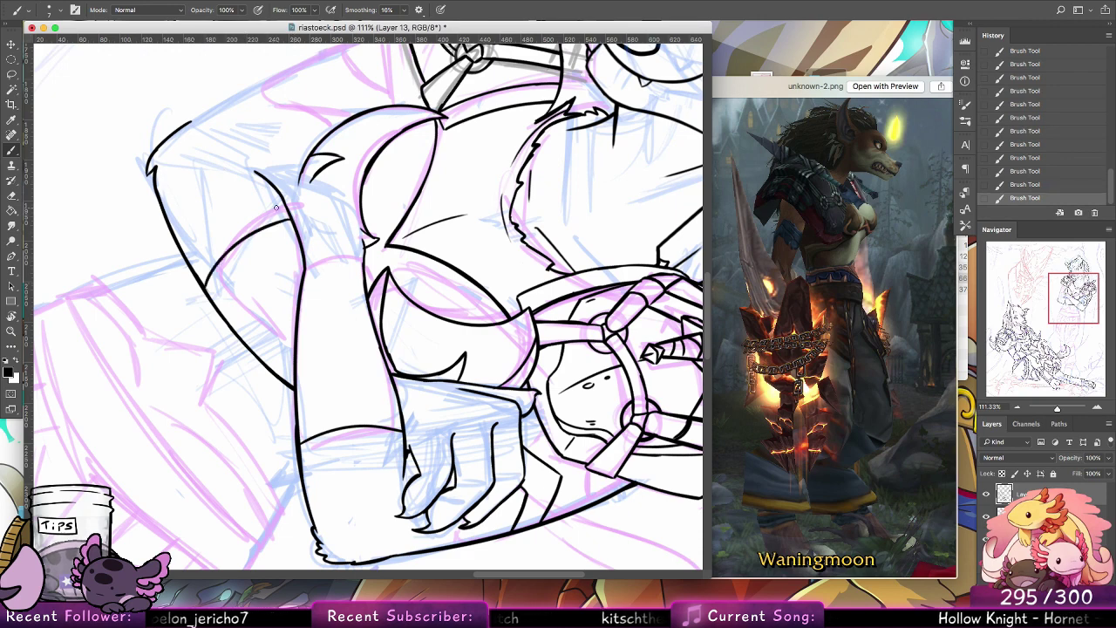
# Step: Reset the canvas rotation and ink the upper outline of the crossing forearm's pointed end, plus the short cuff edge beside it
pyautogui.doubleClick(11, 316)
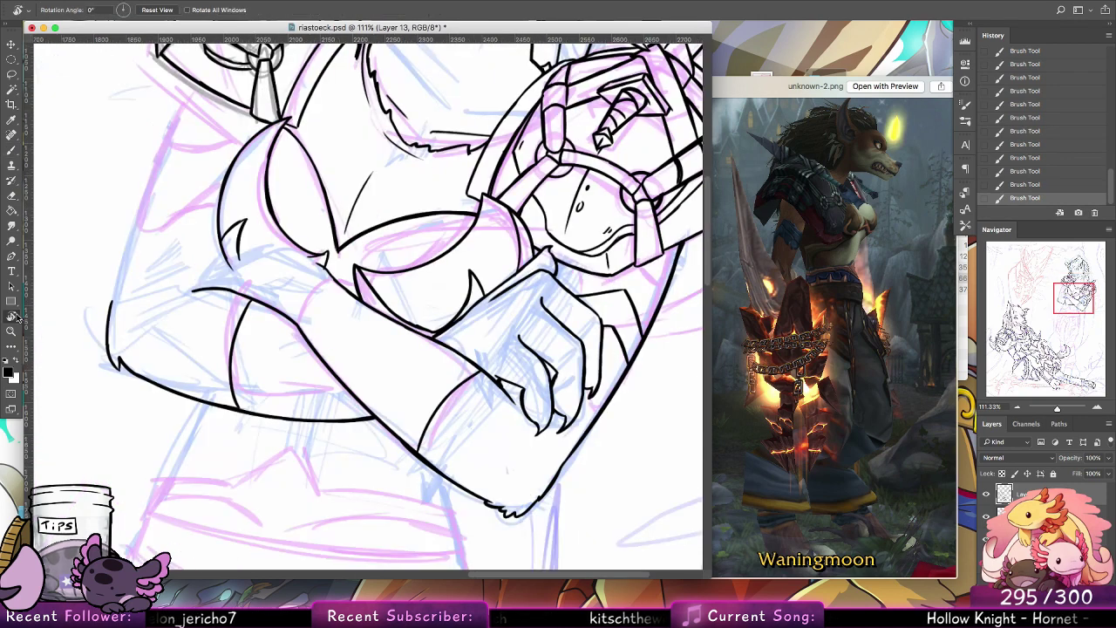
pyautogui.click(17, 150)
pyautogui.scroll(5, 334, 288)
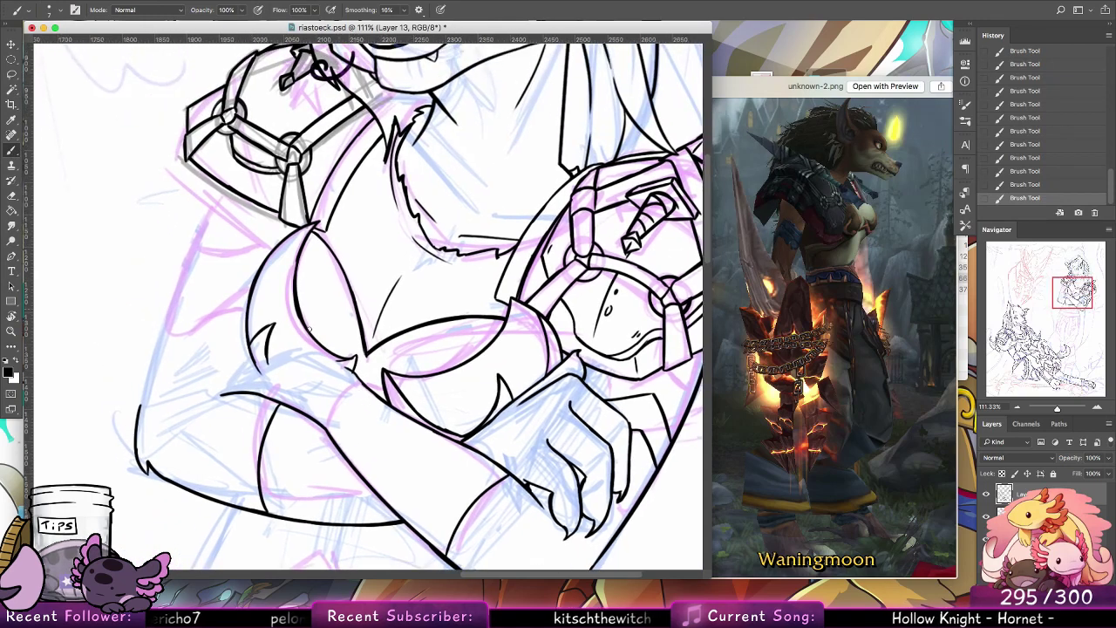
pyautogui.moveTo(230, 389); pyautogui.dragTo(279, 358)
pyautogui.moveTo(231, 389)
pyautogui.mouseDown()
pyautogui.moveTo(355, 296)
pyautogui.moveTo(290, 354)
pyautogui.moveTo(353, 371)
pyautogui.mouseUp()
pyautogui.moveTo(326, 420); pyautogui.dragTo(364, 385)
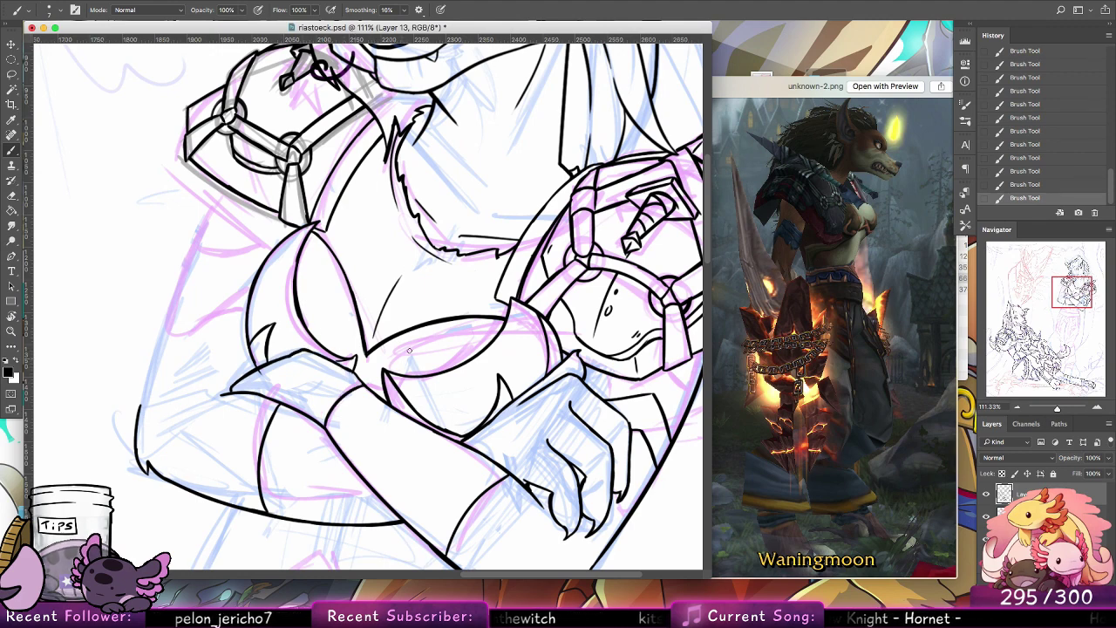
# Step: Ink the upper arm's outer contour from beneath the pauldron down to the elbow
pyautogui.hscroll(-5, 458, 312)
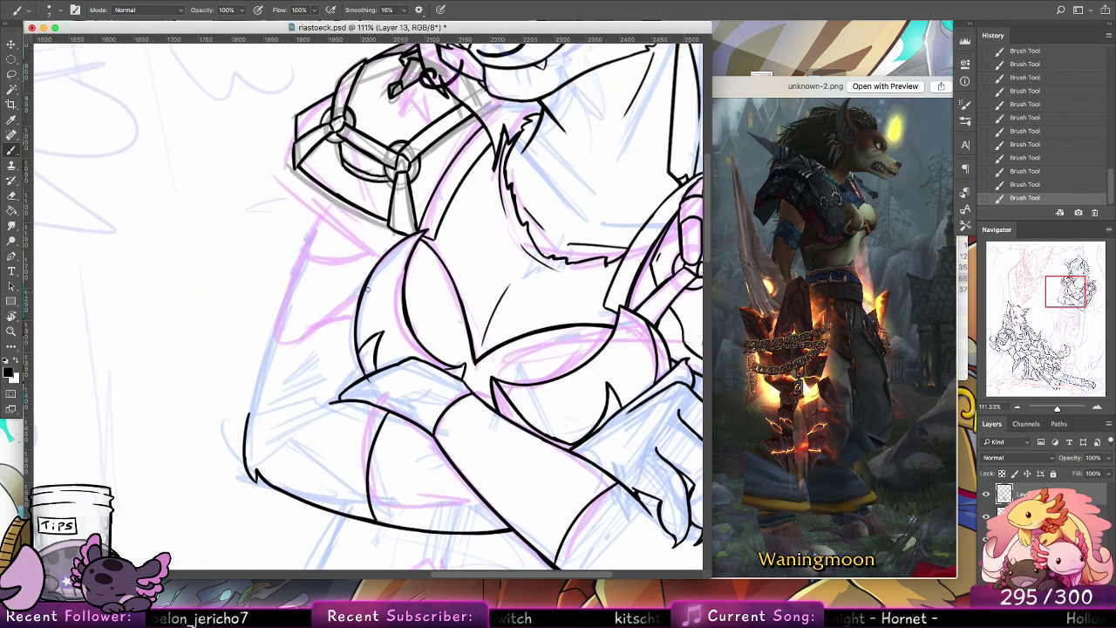
pyautogui.moveTo(329, 197)
pyautogui.mouseDown()
pyautogui.moveTo(254, 413)
pyautogui.moveTo(274, 307)
pyautogui.moveTo(258, 367)
pyautogui.mouseUp()
pyautogui.press('super+z')
pyautogui.press('super+z')
pyautogui.hotkey('ctrl', 'z')
pyautogui.moveTo(329, 193); pyautogui.dragTo(280, 314)
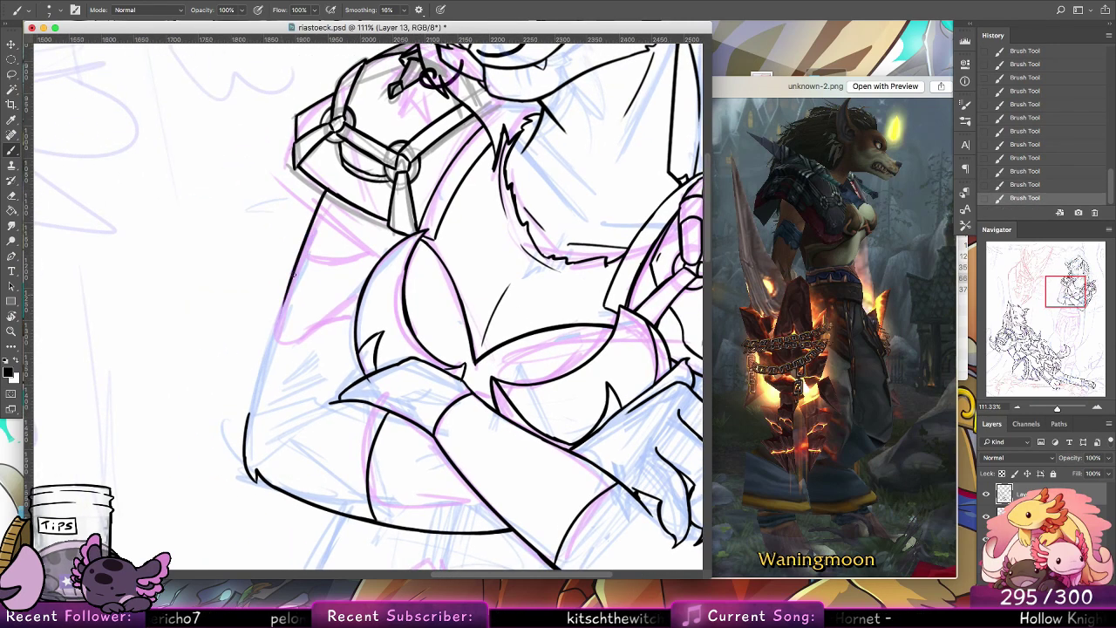
pyautogui.moveTo(246, 424)
pyautogui.mouseDown()
pyautogui.moveTo(279, 318)
pyautogui.moveTo(260, 375)
pyautogui.mouseUp()
pyautogui.press('super+z')
pyautogui.moveTo(271, 334); pyautogui.dragTo(294, 267)
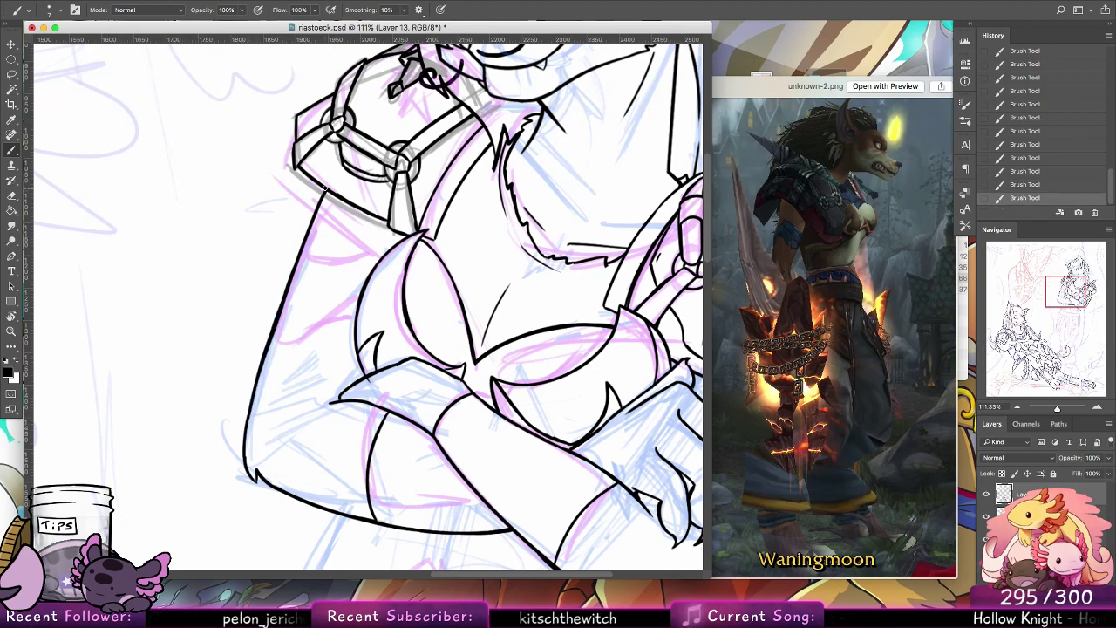
pyautogui.moveTo(316, 206)
pyautogui.mouseDown()
pyautogui.moveTo(324, 189)
pyautogui.moveTo(318, 207)
pyautogui.mouseUp()
pyautogui.press('super+z')
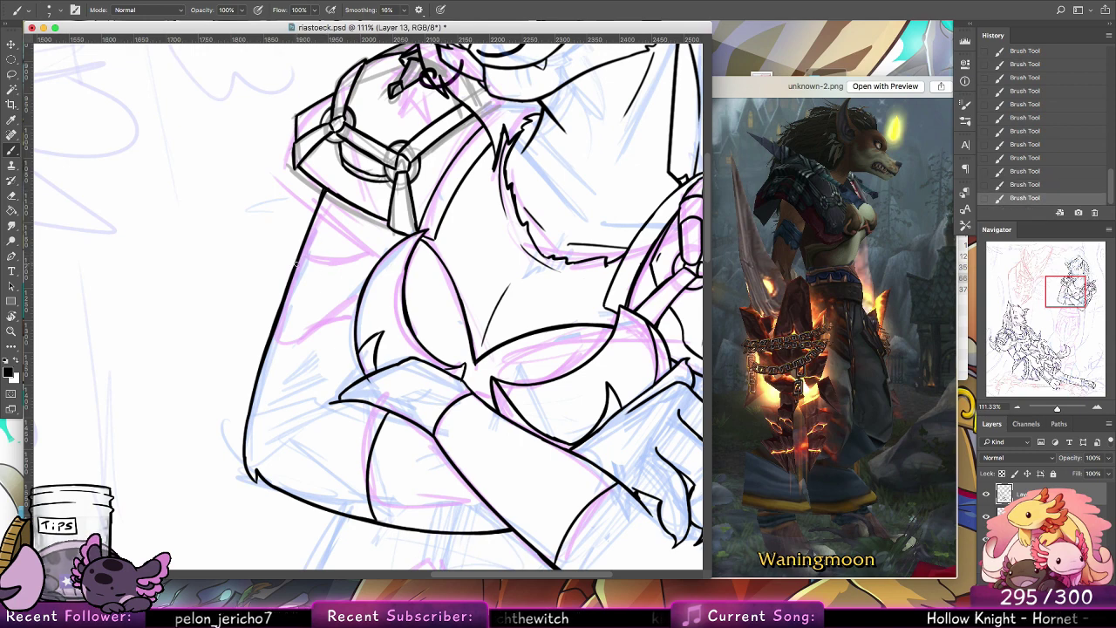
# Step: Ink the two curved armband edges across the upper arm beneath the pauldron
pyautogui.press('super+z')
pyautogui.moveTo(306, 241); pyautogui.dragTo(360, 278)
pyautogui.press('super+z')
pyautogui.moveTo(307, 241); pyautogui.dragTo(369, 275)
pyautogui.press('super+z')
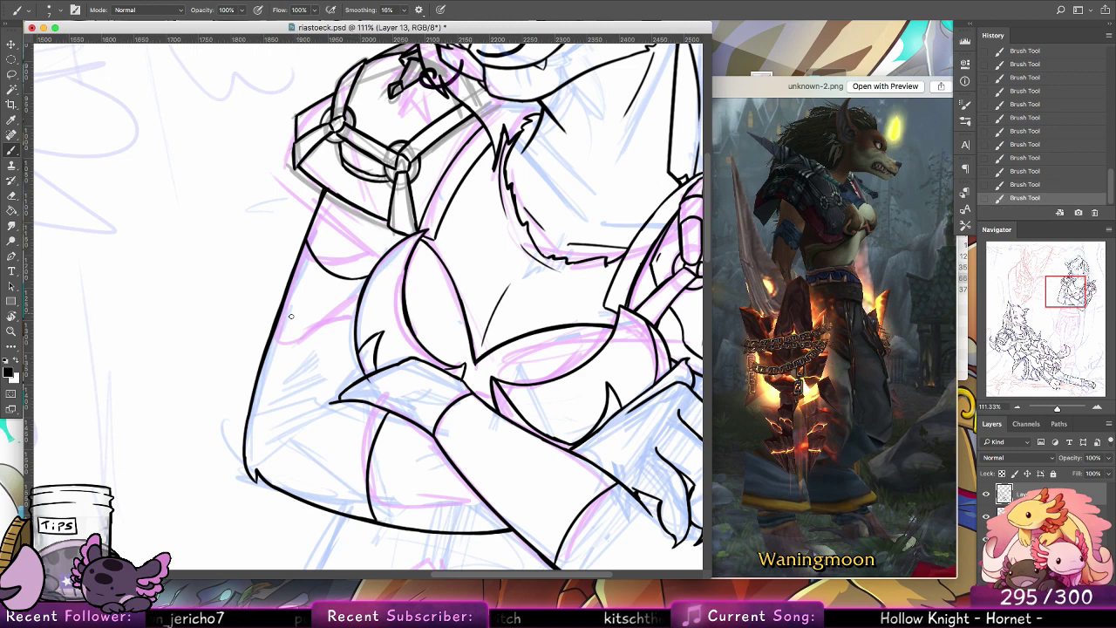
pyautogui.moveTo(288, 294); pyautogui.dragTo(347, 331)
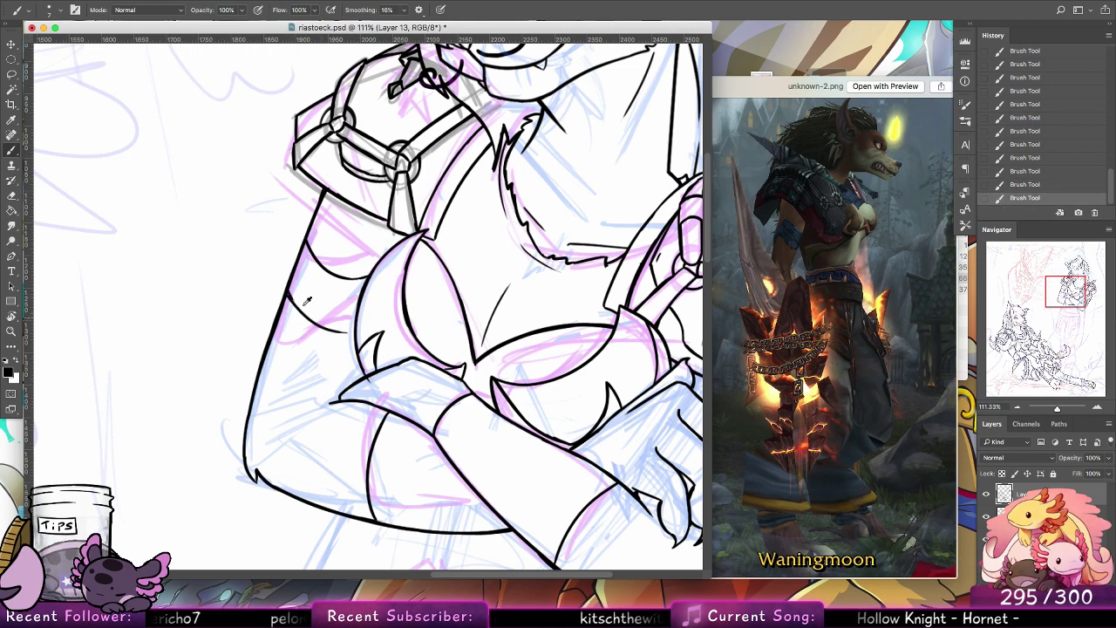
pyautogui.press('alt+super+z')
pyautogui.moveTo(288, 294)
pyautogui.mouseDown()
pyautogui.moveTo(359, 332)
pyautogui.moveTo(329, 330)
pyautogui.moveTo(357, 328)
pyautogui.mouseUp()
pyautogui.press('super+z')
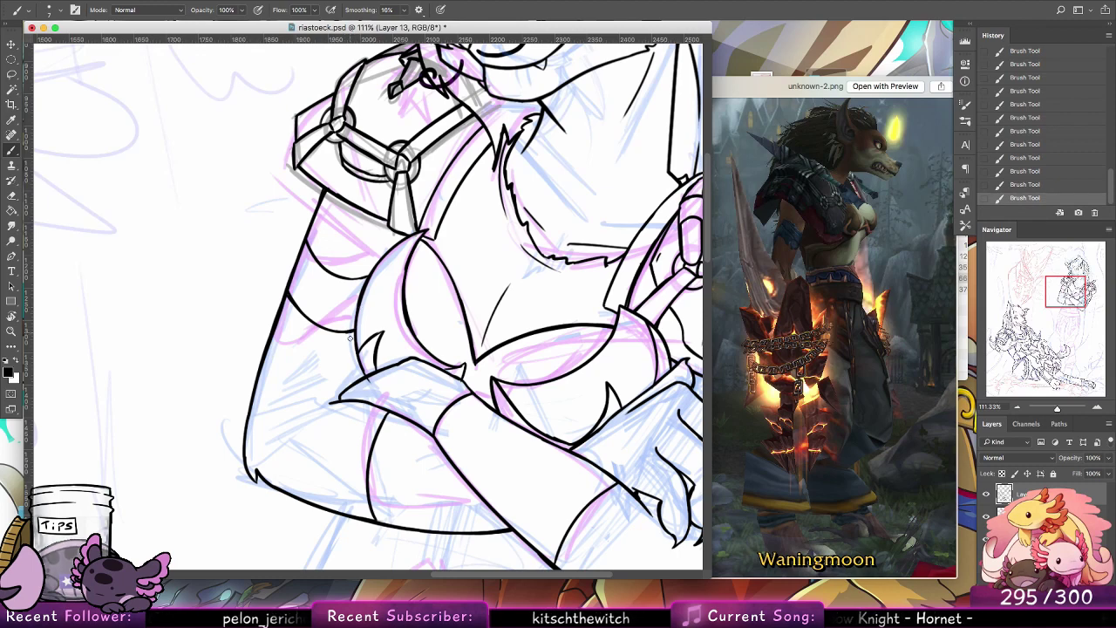
# Step: Erase and re-ink the chest outline beside its small spike, and touch up the lower edge of the forearm's pointed end
pyautogui.press('e')
pyautogui.moveTo(367, 384); pyautogui.dragTo(368, 379)
pyautogui.click(15, 164)
pyautogui.click(11, 149)
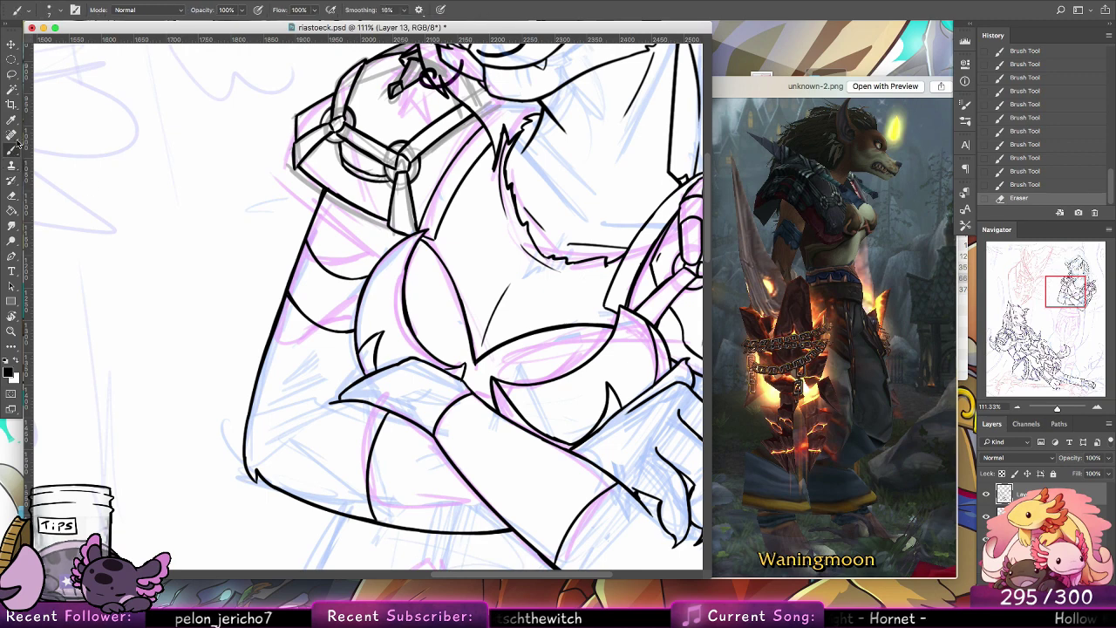
pyautogui.moveTo(364, 376); pyautogui.dragTo(362, 356)
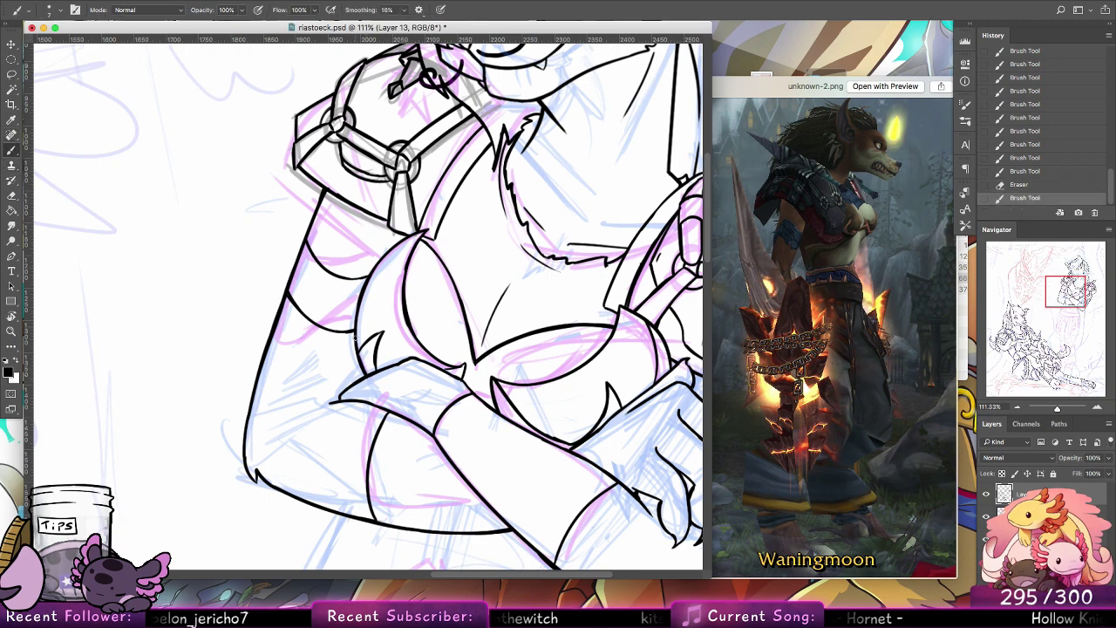
pyautogui.moveTo(333, 402)
pyautogui.mouseDown()
pyautogui.moveTo(342, 395)
pyautogui.moveTo(381, 428)
pyautogui.mouseUp()
# Step: Touch up the line work on the pauldron's hanging strap above the chest
pyautogui.moveTo(425, 215); pyautogui.dragTo(413, 234)
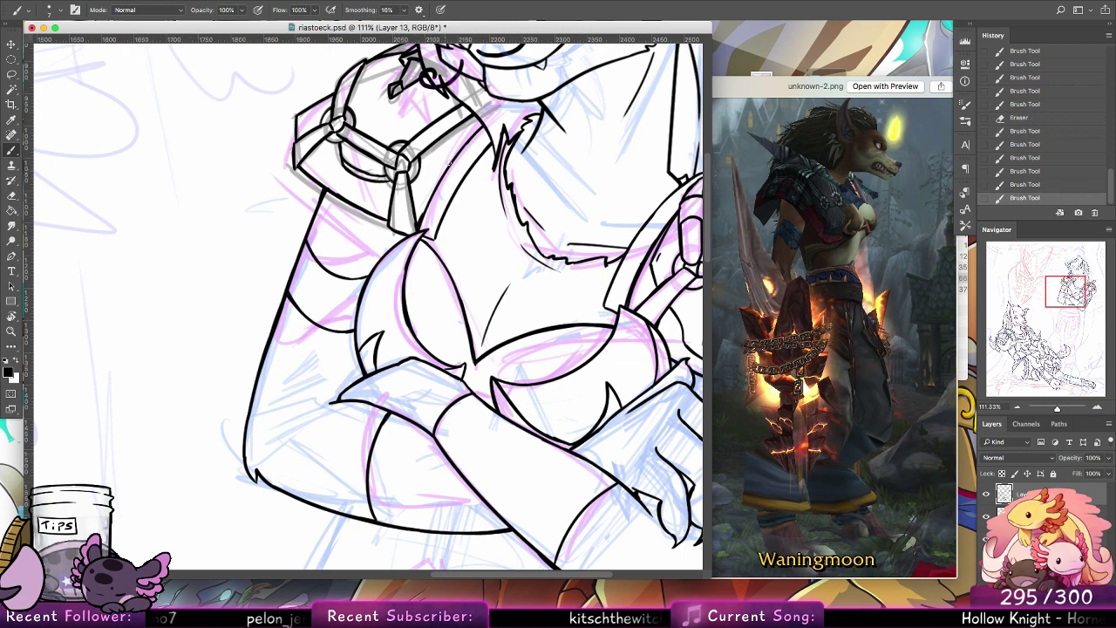
pyautogui.press('super+z')
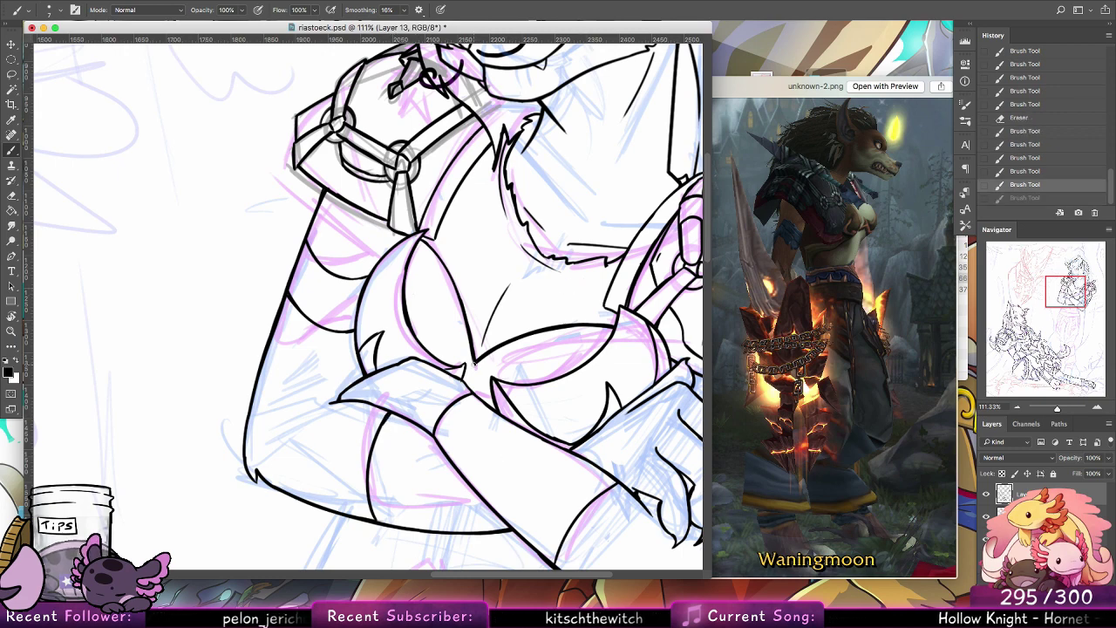
pyautogui.press('super+shift+z')
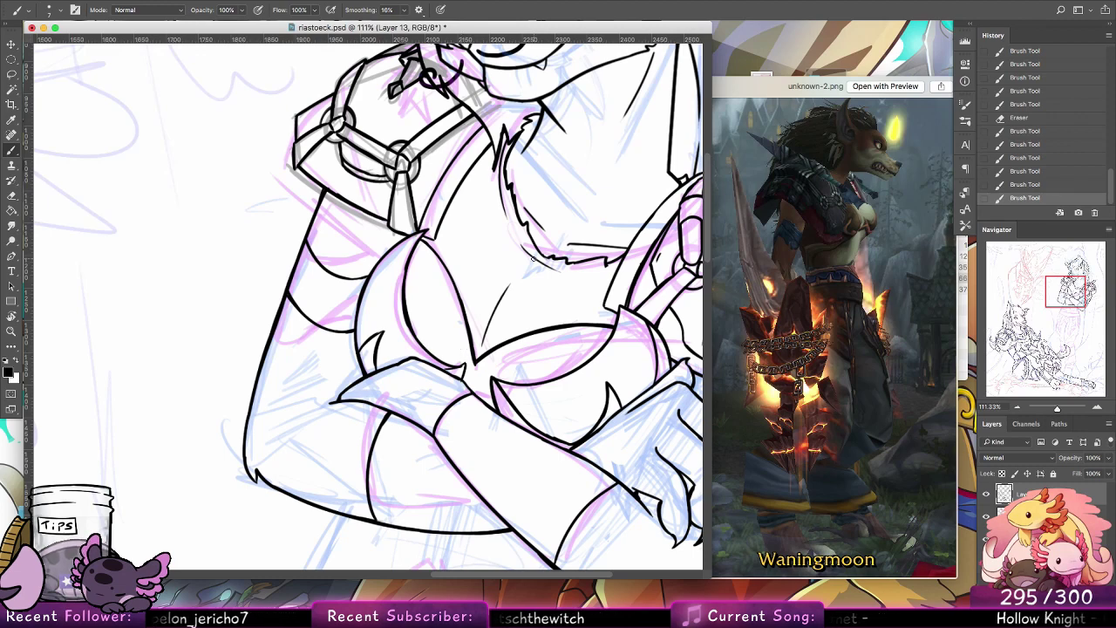
pyautogui.moveTo(533, 260); pyautogui.dragTo(546, 374)
pyautogui.moveTo(410, 279); pyautogui.dragTo(408, 287)
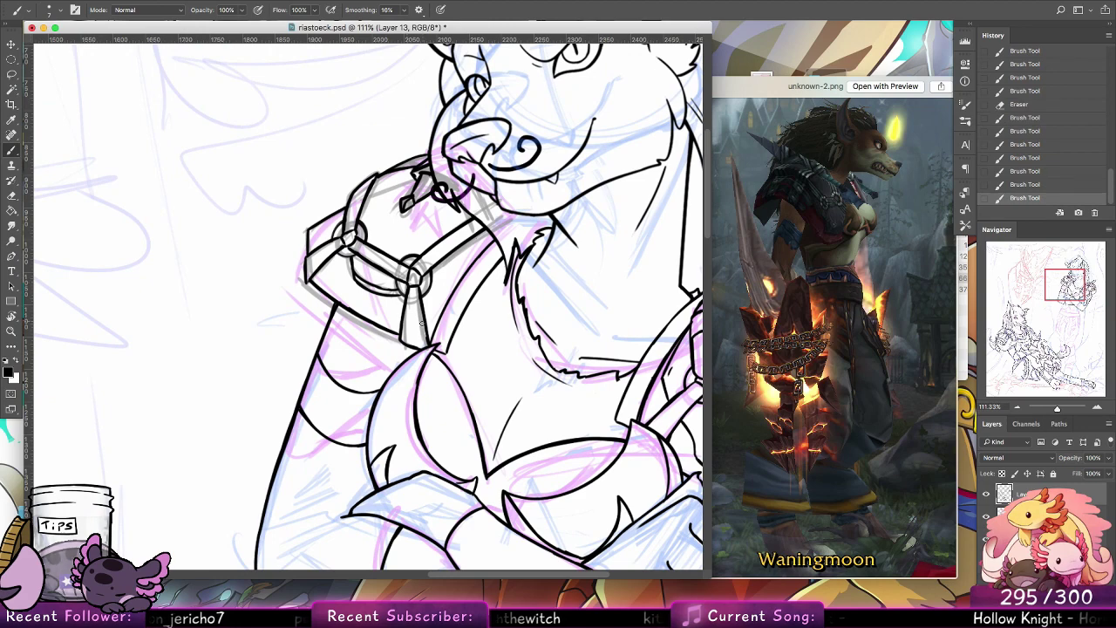
# Step: Start the waist cloth line art with the peaked fold's slanted upper edge and a short stroke at its lower corner
pyautogui.scroll(-10, 529, 457)
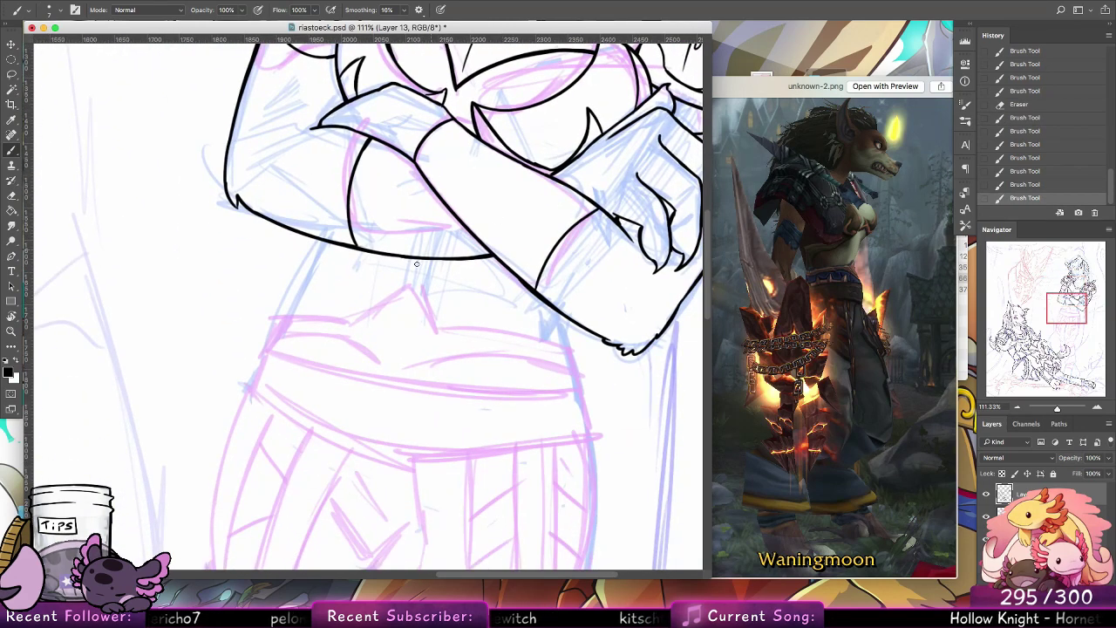
pyautogui.moveTo(353, 321)
pyautogui.mouseDown()
pyautogui.moveTo(399, 293)
pyautogui.moveTo(387, 367)
pyautogui.moveTo(390, 337)
pyautogui.mouseUp()
pyautogui.press('super+z')
pyautogui.press('super+z')
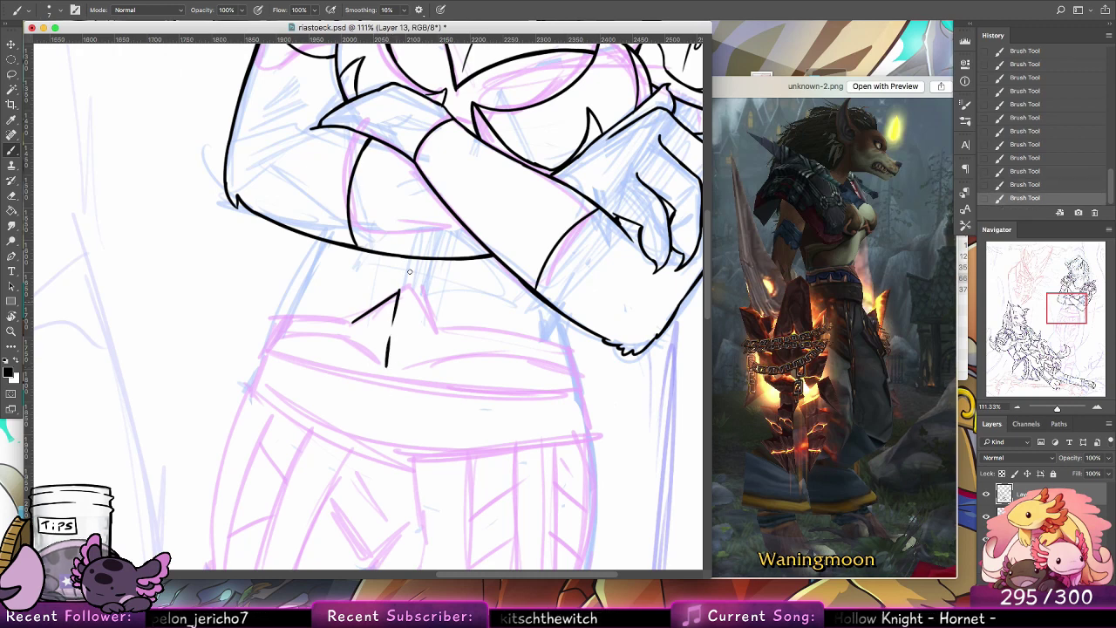
# Step: Ink the waist cloth's upper and lower edges from the central peak to the far hip
pyautogui.moveTo(387, 366)
pyautogui.mouseDown()
pyautogui.moveTo(445, 340)
pyautogui.moveTo(531, 343)
pyautogui.mouseUp()
pyautogui.moveTo(430, 344)
pyautogui.mouseDown()
pyautogui.moveTo(578, 359)
pyautogui.moveTo(501, 342)
pyautogui.moveTo(570, 357)
pyautogui.mouseUp()
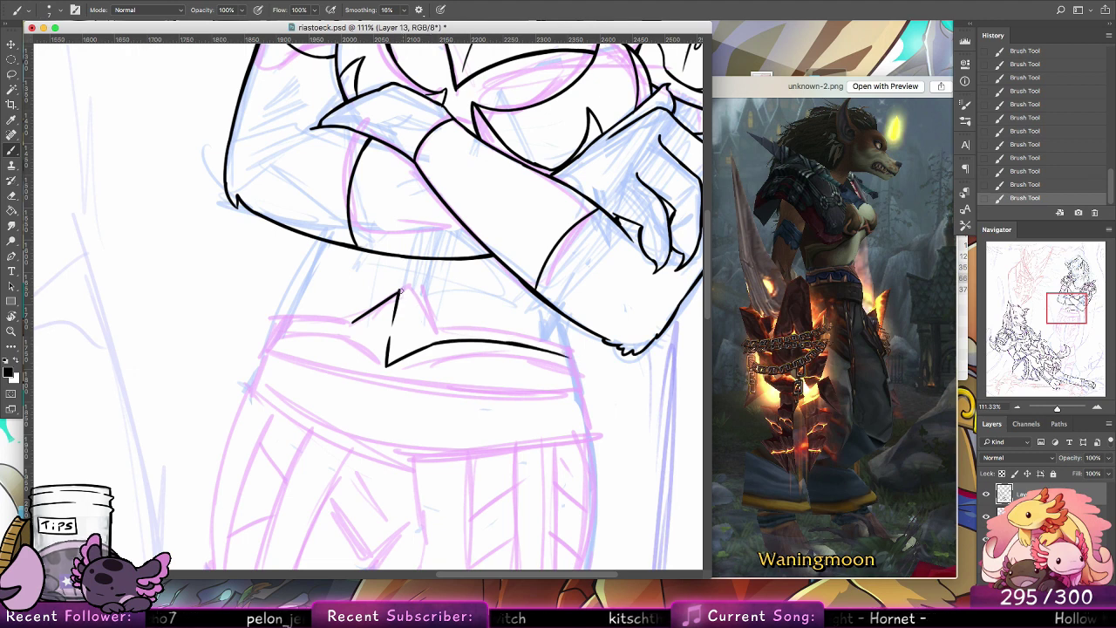
pyautogui.moveTo(400, 290)
pyautogui.mouseDown()
pyautogui.moveTo(436, 324)
pyautogui.moveTo(520, 330)
pyautogui.moveTo(577, 350)
pyautogui.mouseUp()
pyautogui.press('super+z')
pyautogui.press('super+z')
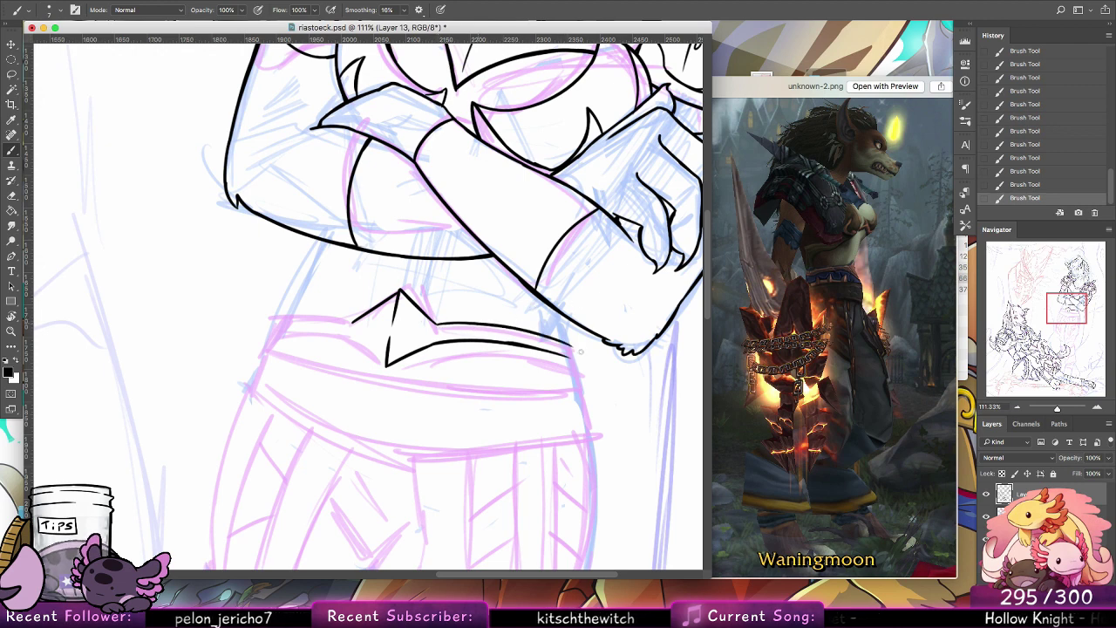
# Step: Close the waist cloth's narrow band at the far hip and ink the short waist contour above it
pyautogui.hotkey('ctrl', 'z')
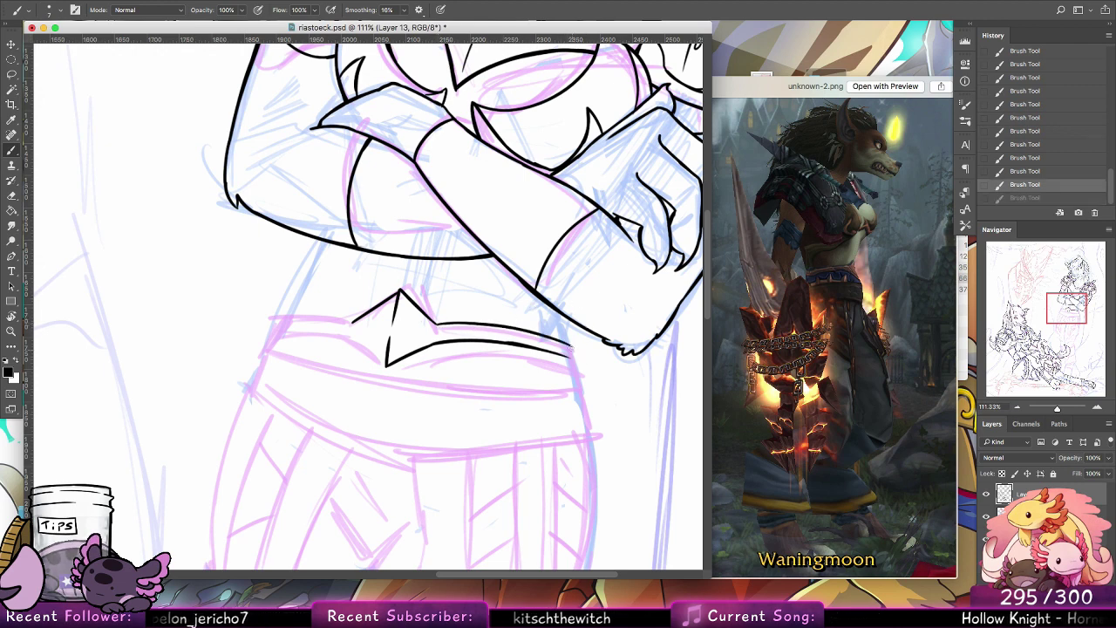
pyautogui.moveTo(569, 347)
pyautogui.mouseDown()
pyautogui.moveTo(577, 361)
pyautogui.moveTo(561, 315)
pyautogui.moveTo(569, 344)
pyautogui.mouseUp()
pyautogui.hotkey('ctrl', 'z')
pyautogui.hotkey('ctrl', 'z')
pyautogui.hotkey('ctrl', 'z')
pyautogui.hotkey('ctrl', 'z')
pyautogui.hotkey('ctrl', 'z')
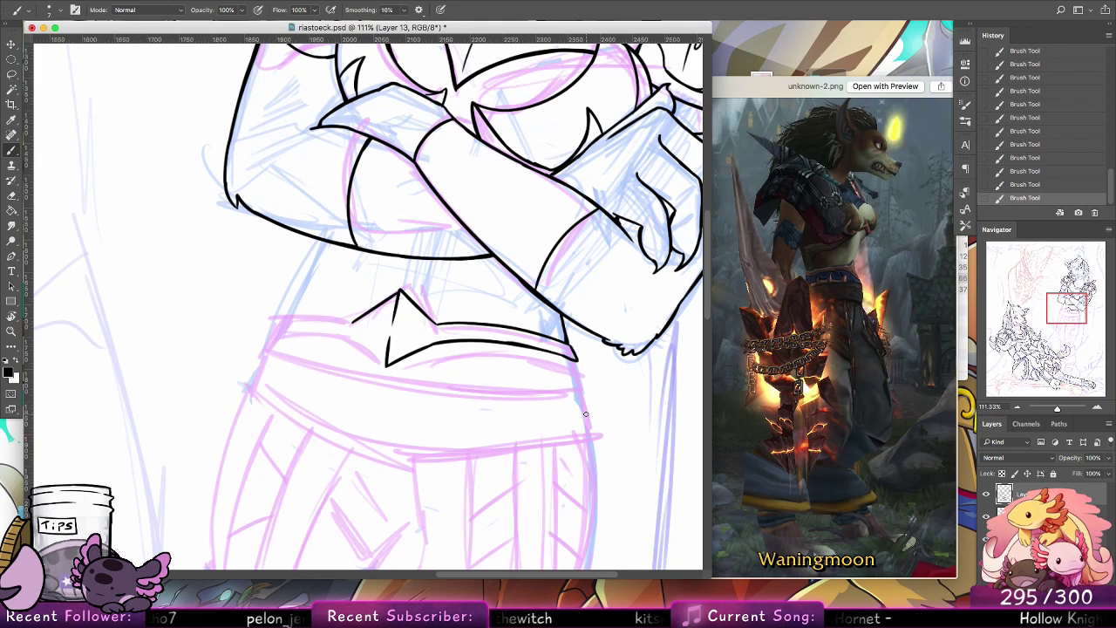
# Step: Complete the waist cloth's central diamond, and add thin detail lines inside it and along the adjoining band
pyautogui.moveTo(353, 336); pyautogui.dragTo(387, 366)
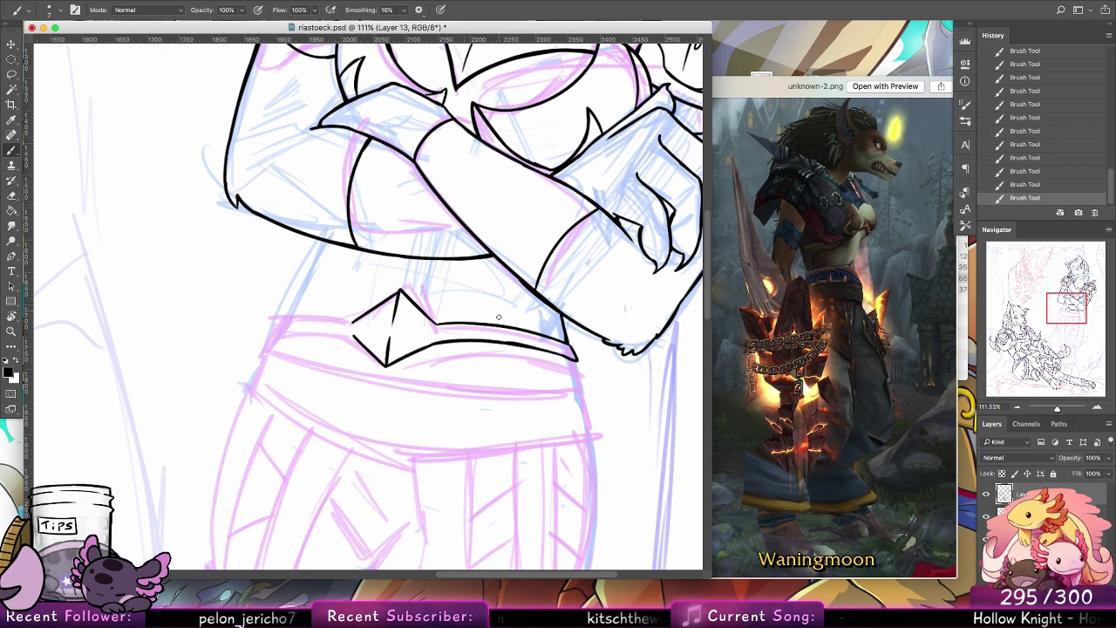
pyautogui.moveTo(473, 339); pyautogui.dragTo(507, 334)
pyautogui.press('super+z')
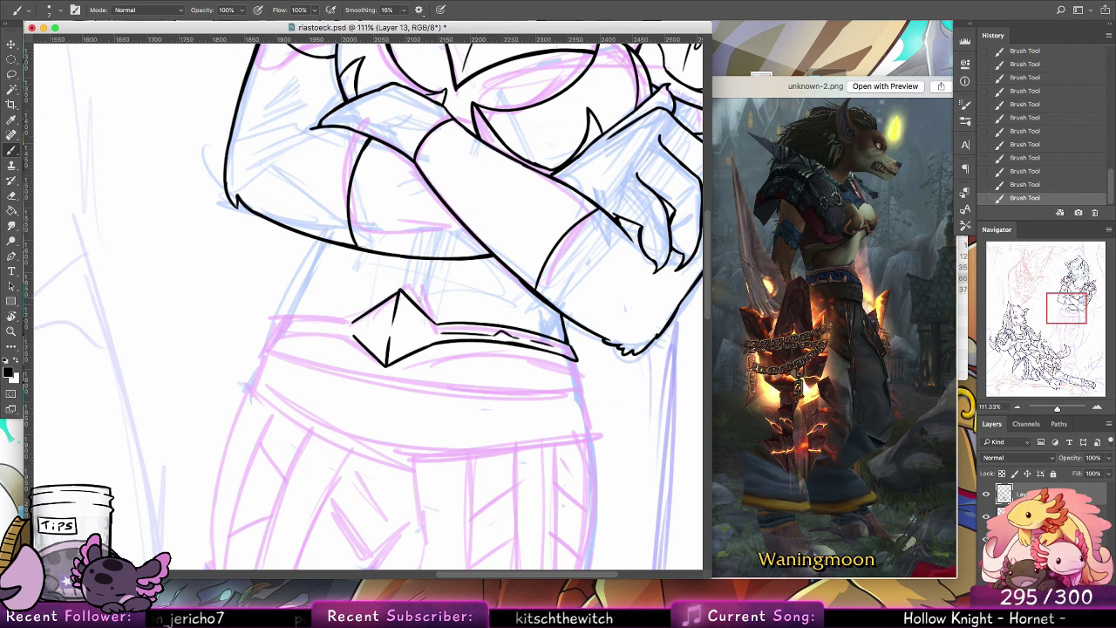
pyautogui.moveTo(396, 339); pyautogui.dragTo(394, 325)
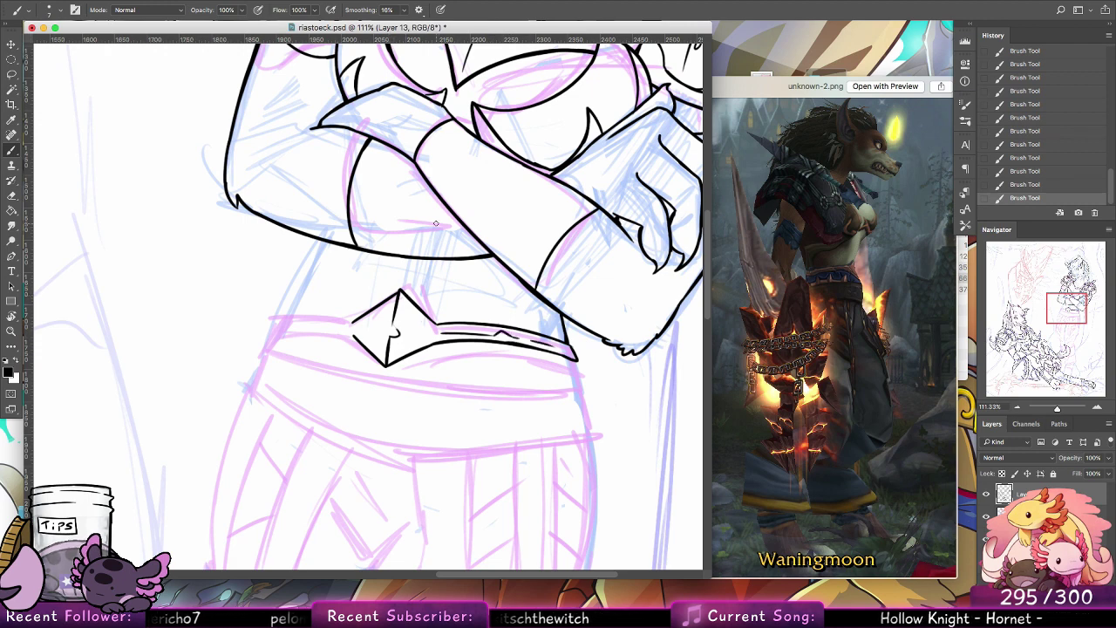
# Step: Ink the narrow band's upper and lower edges from the central diamond to the near hip, closing its end
pyautogui.hscroll(-5, 426, 332)
pyautogui.scroll(-2, 426, 333)
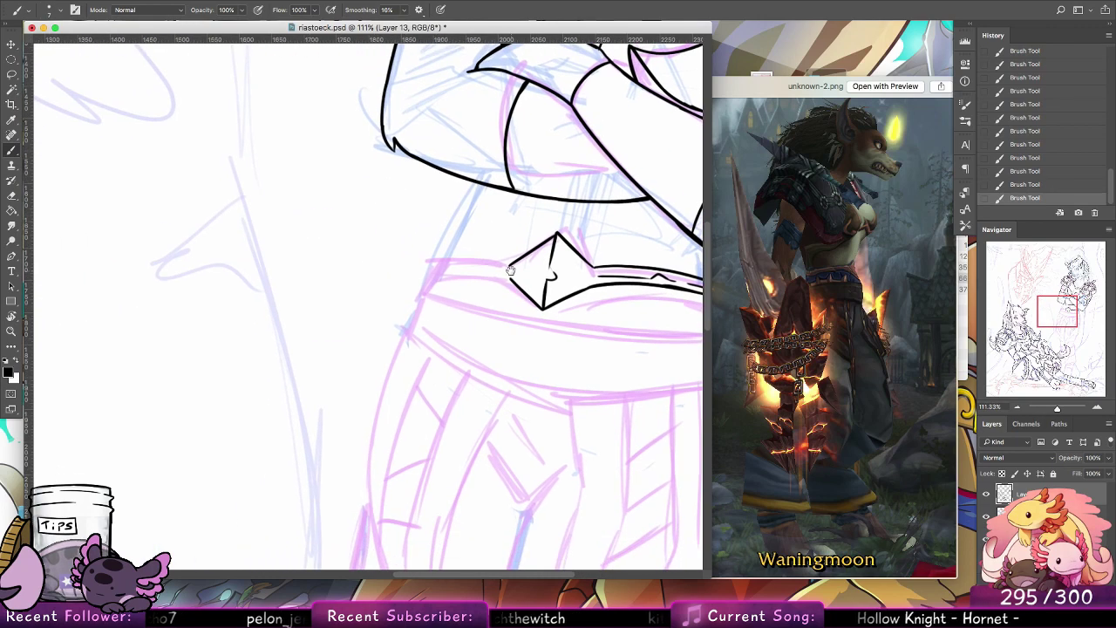
pyautogui.moveTo(431, 277)
pyautogui.mouseDown()
pyautogui.moveTo(511, 279)
pyautogui.moveTo(521, 291)
pyautogui.moveTo(428, 277)
pyautogui.moveTo(450, 262)
pyautogui.moveTo(511, 265)
pyautogui.mouseUp()
pyautogui.press('super+z')
pyautogui.press('super+z')
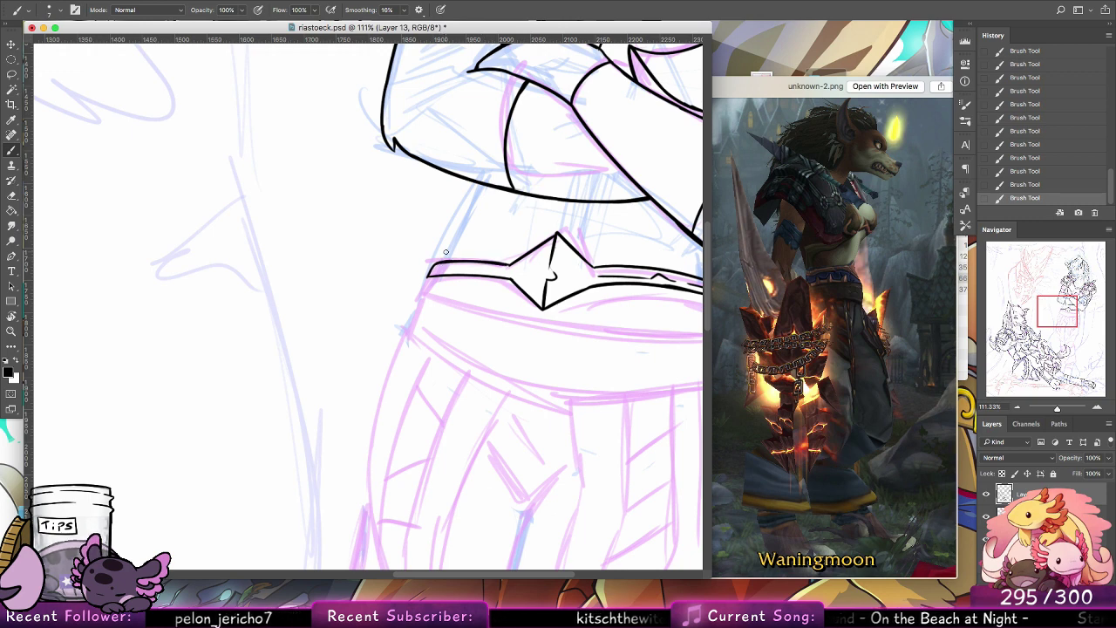
# Step: Ink the near side of the waist from the forearm down to the belt, with a small fur notch
pyautogui.moveTo(454, 229); pyautogui.dragTo(479, 188)
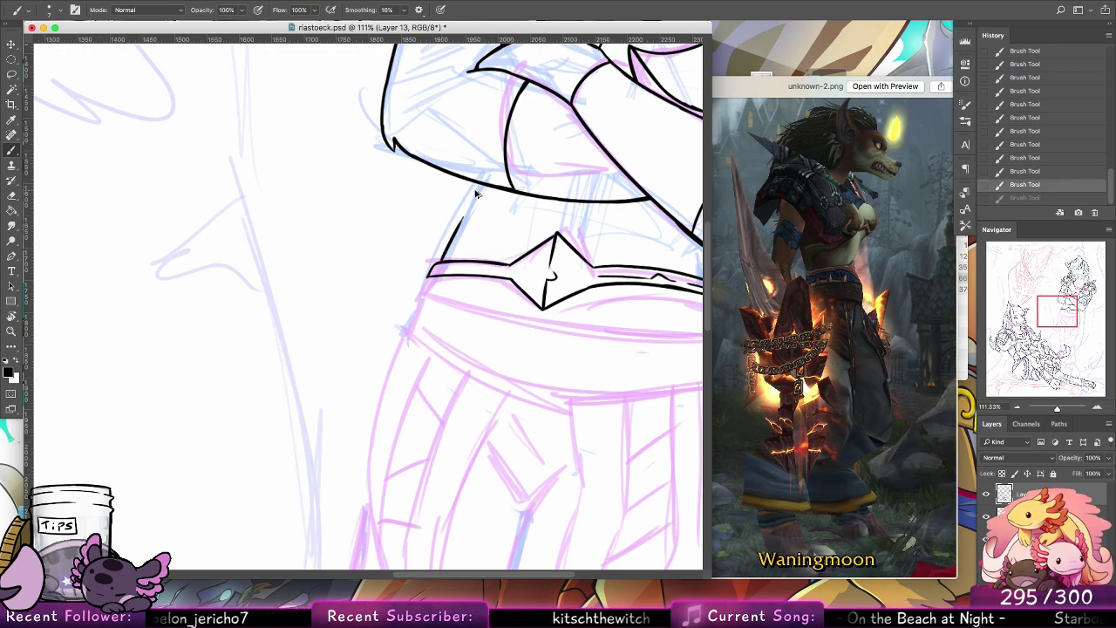
pyautogui.moveTo(453, 230)
pyautogui.mouseDown()
pyautogui.moveTo(479, 181)
pyautogui.moveTo(473, 197)
pyautogui.mouseUp()
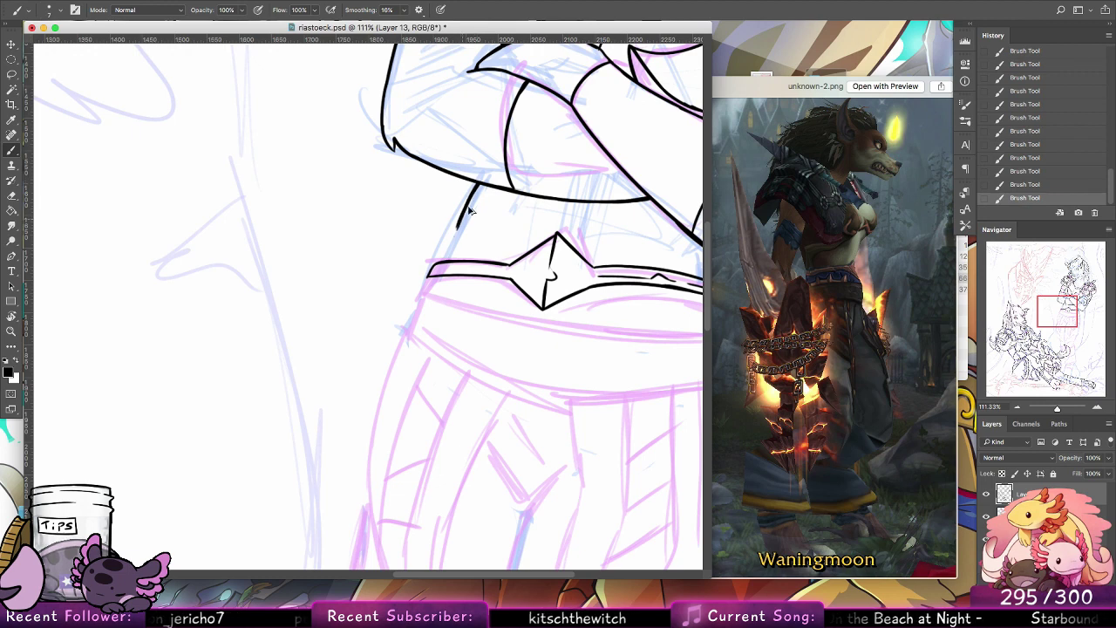
pyautogui.hotkey('ctrl', 'z')
pyautogui.hotkey('ctrl', 'z')
pyautogui.hotkey('ctrl', 'z')
pyautogui.moveTo(452, 230); pyautogui.dragTo(442, 260)
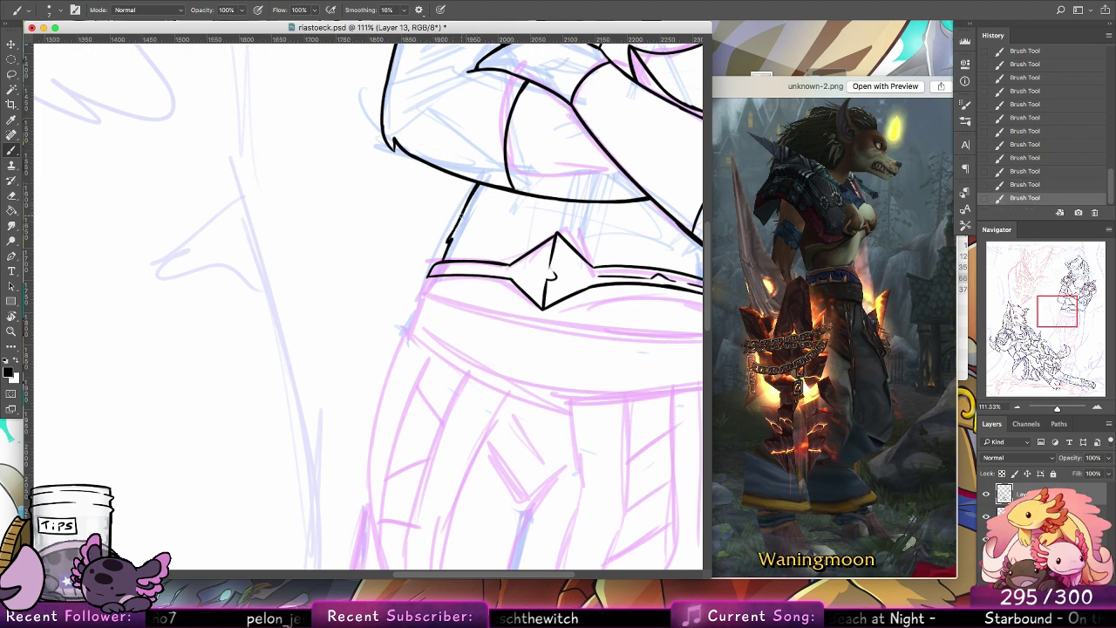
# Step: Rotate the canvas to about 75° and ink the long curved edge beneath the diamond from hip to hip
pyautogui.moveTo(507, 403); pyautogui.dragTo(425, 307)
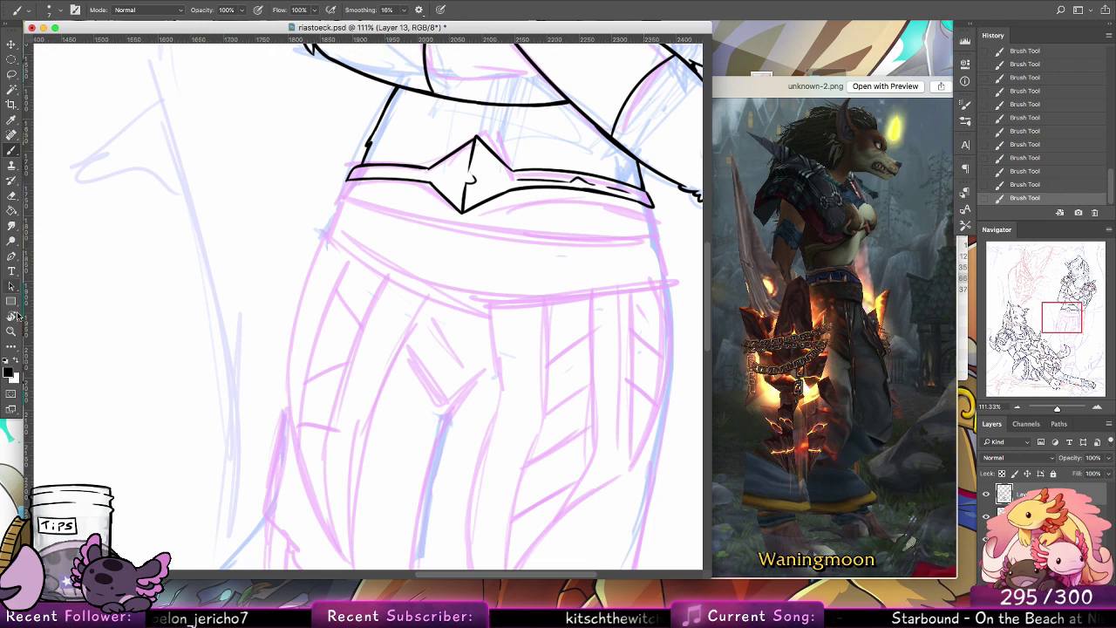
pyautogui.press('r')
pyautogui.moveTo(569, 157)
pyautogui.mouseDown()
pyautogui.moveTo(606, 240)
pyautogui.moveTo(554, 493)
pyautogui.mouseUp()
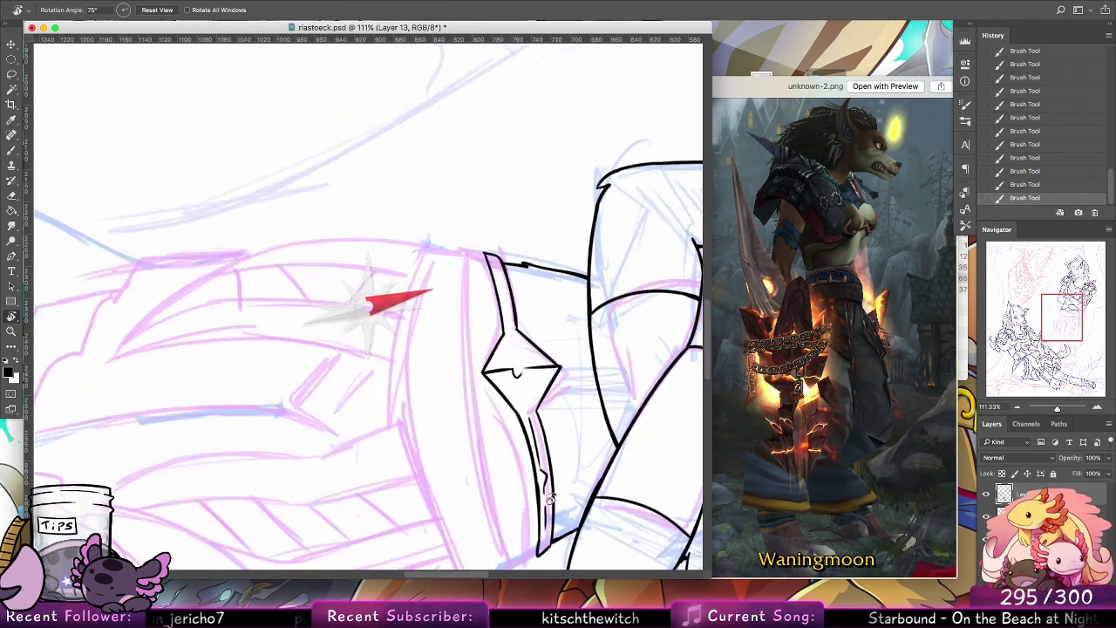
pyautogui.press('b')
pyautogui.moveTo(464, 250); pyautogui.dragTo(486, 512)
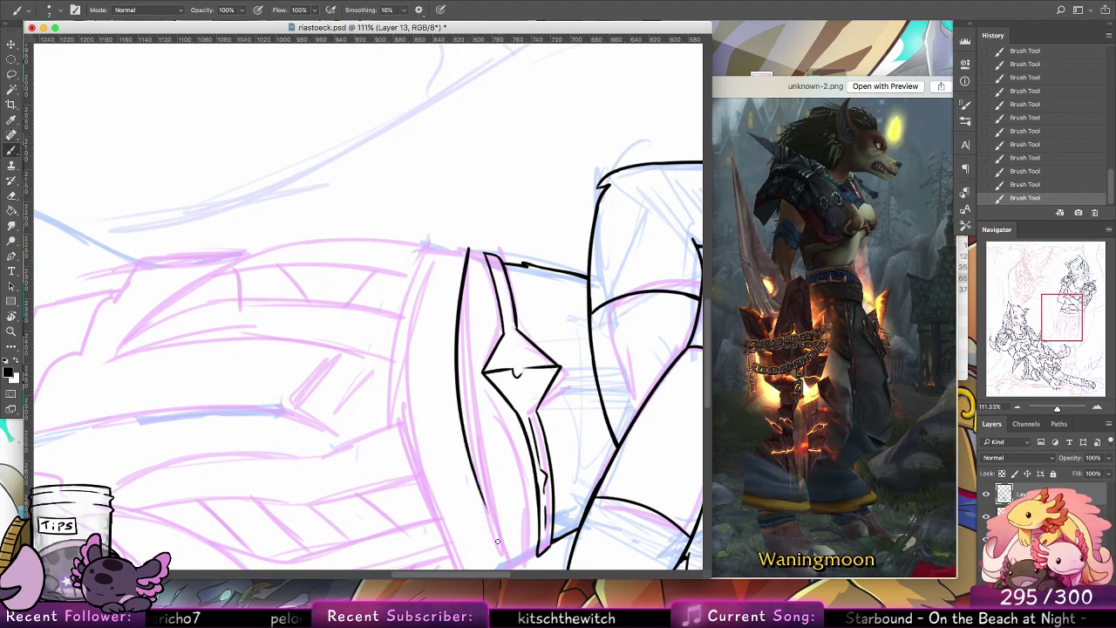
pyautogui.moveTo(478, 380); pyautogui.dragTo(396, 239)
pyautogui.press('super+z')
pyautogui.moveTo(386, 108)
pyautogui.mouseDown()
pyautogui.moveTo(411, 399)
pyautogui.moveTo(429, 418)
pyautogui.mouseUp()
pyautogui.press('super+z')
pyautogui.moveTo(404, 368); pyautogui.dragTo(428, 421)
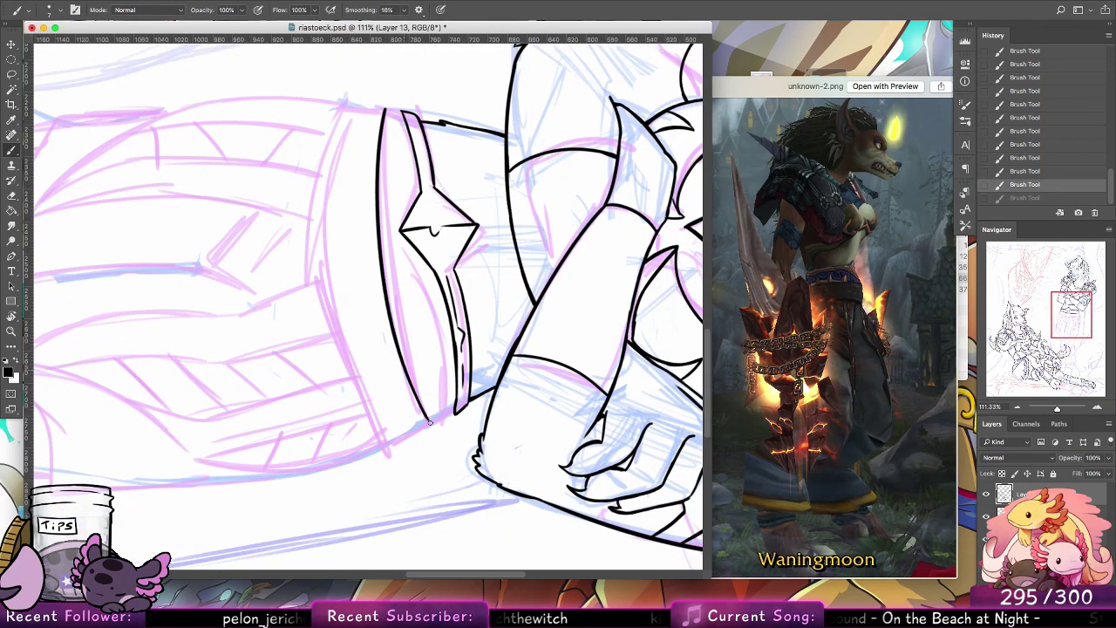
# Step: Ink the wide lower band's near-hip end and its bottom edge across to the far hip
pyautogui.moveTo(345, 103)
pyautogui.mouseDown()
pyautogui.moveTo(387, 112)
pyautogui.moveTo(307, 307)
pyautogui.mouseUp()
pyautogui.press('super+z')
pyautogui.press('super+z')
pyautogui.moveTo(346, 102)
pyautogui.mouseDown()
pyautogui.moveTo(309, 275)
pyautogui.moveTo(375, 409)
pyautogui.mouseUp()
pyautogui.press('super+z')
pyautogui.moveTo(311, 272); pyautogui.dragTo(384, 434)
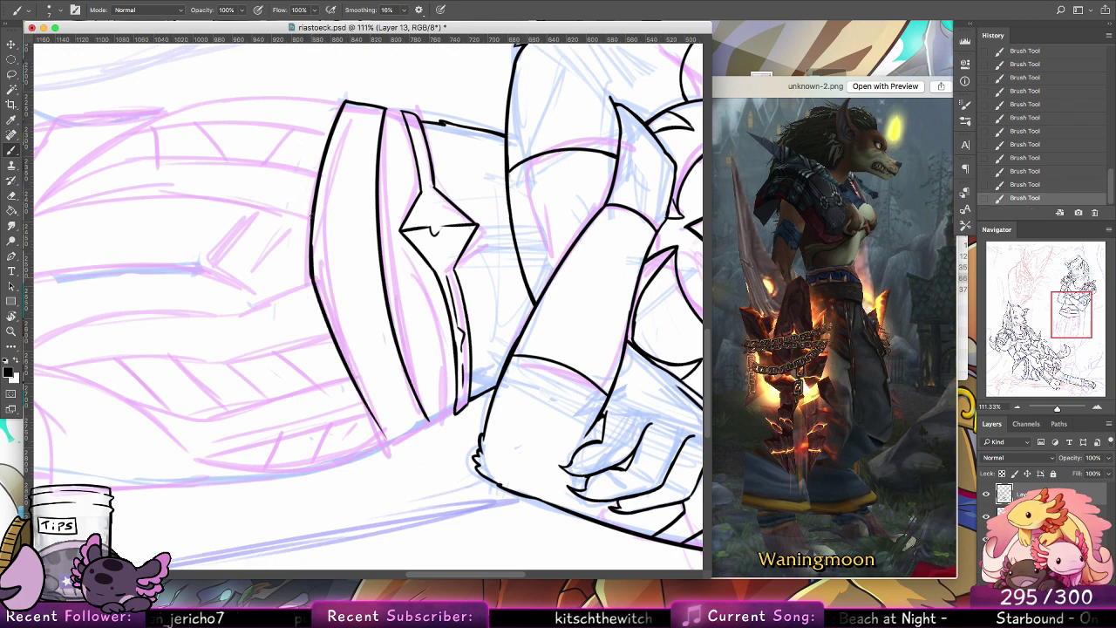
# Step: Close the waist bands at the far hip and start the jagged trim with its first point
pyautogui.moveTo(363, 396)
pyautogui.mouseDown()
pyautogui.moveTo(393, 443)
pyautogui.moveTo(457, 412)
pyautogui.moveTo(428, 394)
pyautogui.moveTo(435, 370)
pyautogui.moveTo(421, 372)
pyautogui.moveTo(434, 370)
pyautogui.moveTo(407, 318)
pyautogui.mouseUp()
pyautogui.press('super+z')
pyautogui.press('super+z')
pyautogui.press('super+z')
pyautogui.press('super+z')
pyautogui.press('super+z')
pyautogui.press('super+z')
pyautogui.press('super+z')
# Step: Rework the jagged trim's line leading away from its first point at the far hip
pyautogui.moveTo(422, 363); pyautogui.dragTo(406, 323)
pyautogui.press('super+z')
pyautogui.moveTo(423, 363)
pyautogui.mouseDown()
pyautogui.moveTo(405, 317)
pyautogui.moveTo(406, 308)
pyautogui.moveTo(409, 331)
pyautogui.moveTo(421, 301)
pyautogui.moveTo(416, 336)
pyautogui.moveTo(407, 327)
pyautogui.moveTo(420, 306)
pyautogui.moveTo(391, 273)
pyautogui.mouseUp()
pyautogui.press('super+z')
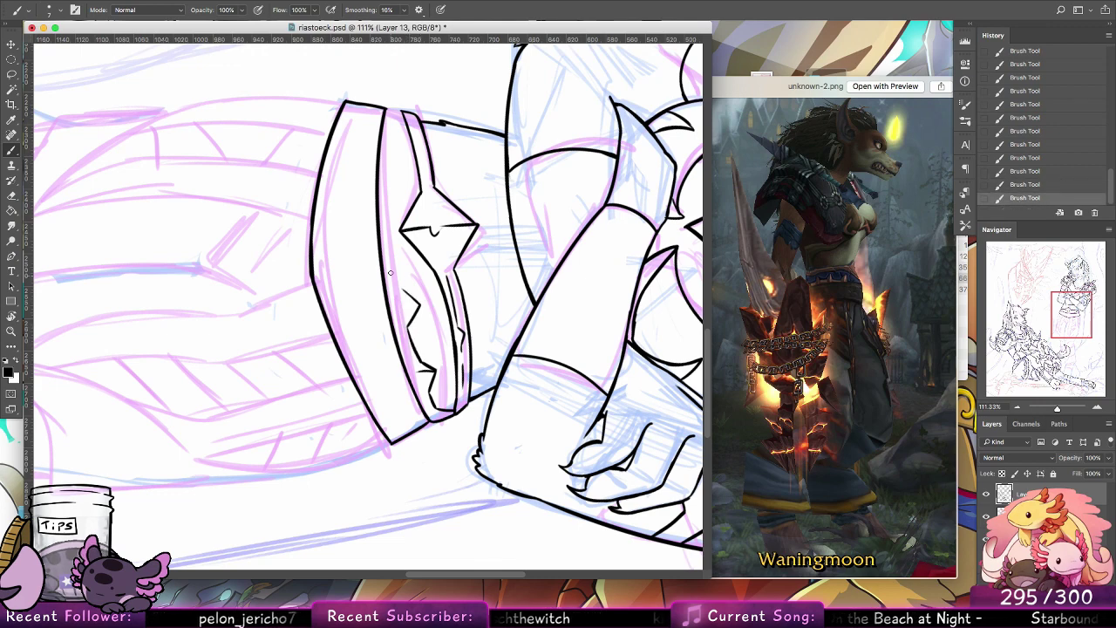
pyautogui.press('super+z')
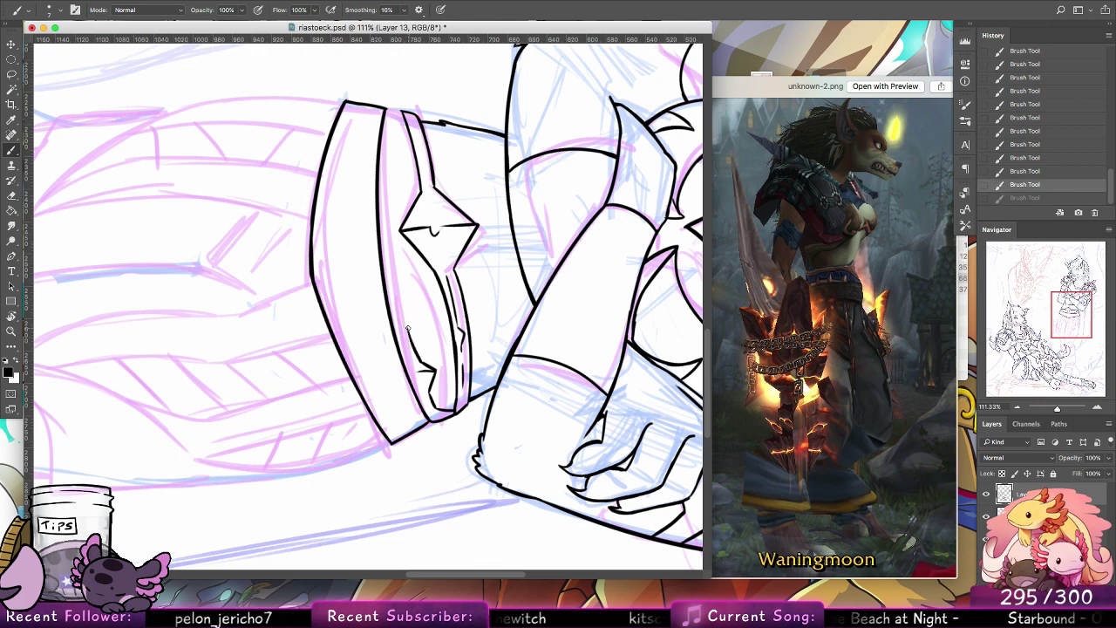
pyautogui.moveTo(408, 329); pyautogui.dragTo(408, 305)
pyautogui.press('super+z')
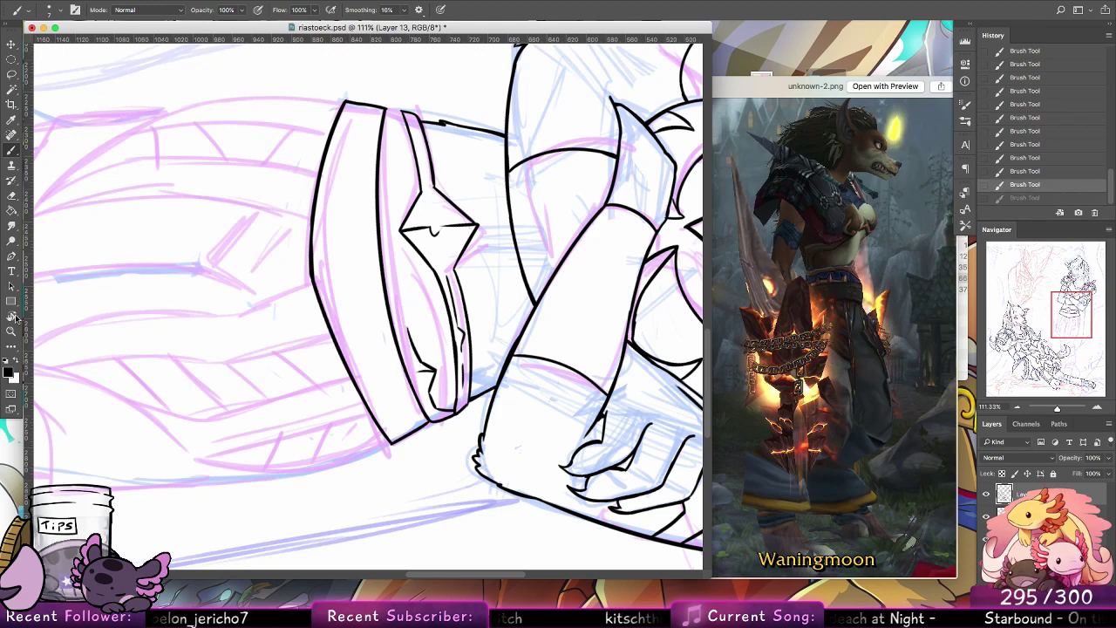
# Step: Reset the canvas rotation, ink the jagged trim's points toward the central diamond, and erase the excess lines around them
pyautogui.doubleClick(14, 317)
pyautogui.click(15, 150)
pyautogui.moveTo(486, 324); pyautogui.dragTo(577, 265)
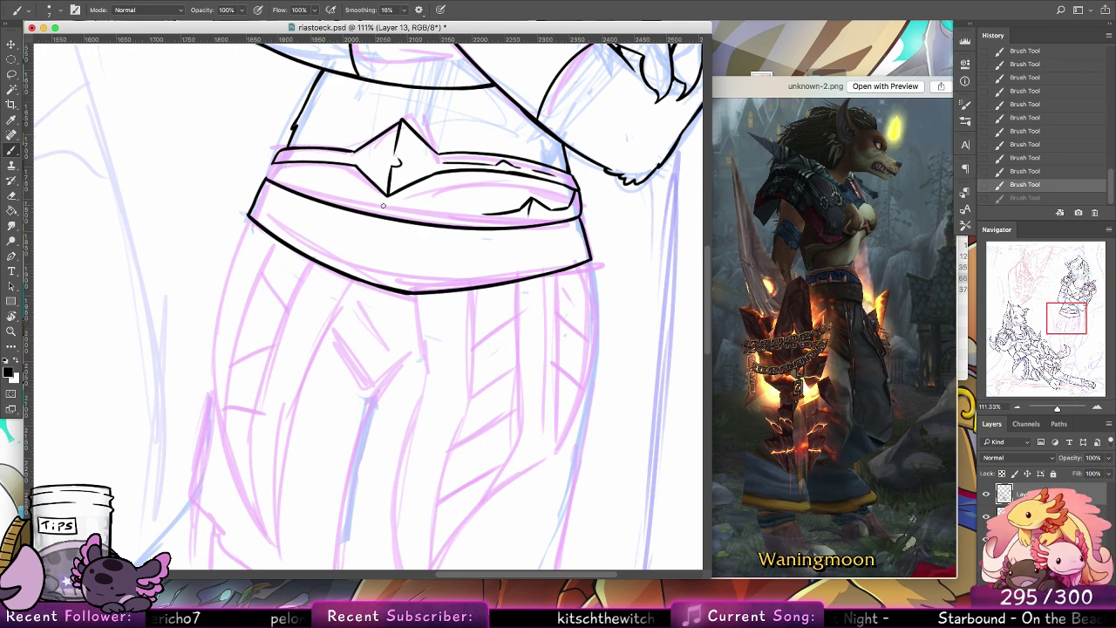
pyautogui.moveTo(383, 206)
pyautogui.mouseDown()
pyautogui.moveTo(465, 219)
pyautogui.moveTo(508, 208)
pyautogui.mouseUp()
pyautogui.press('super+z')
pyautogui.press('super+z')
pyautogui.press('e')
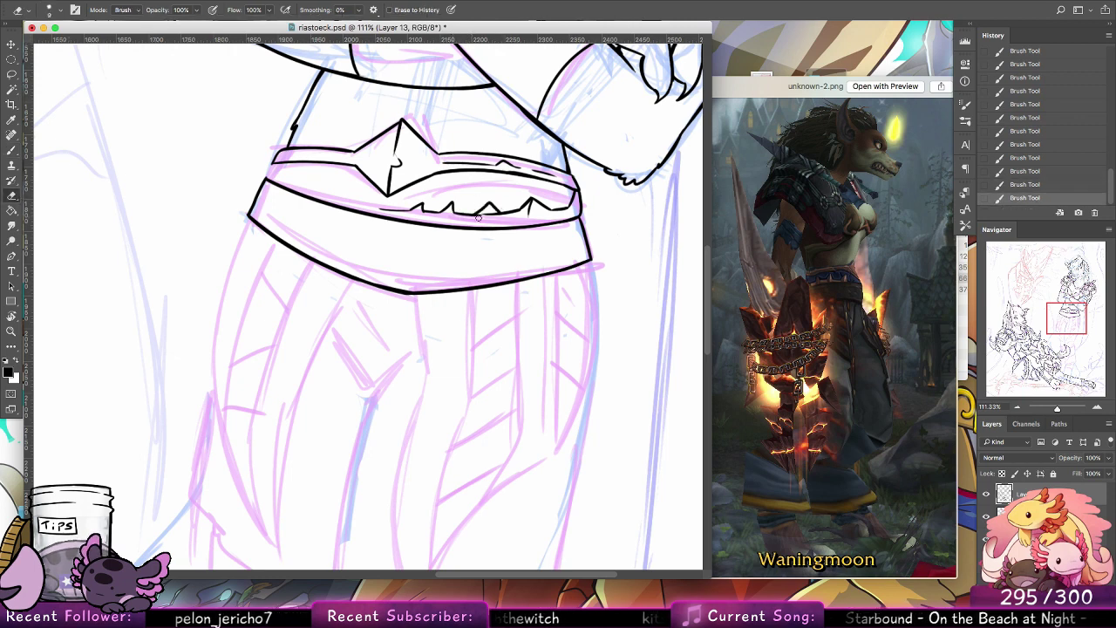
pyautogui.moveTo(495, 215); pyautogui.dragTo(533, 202)
pyautogui.press('b')
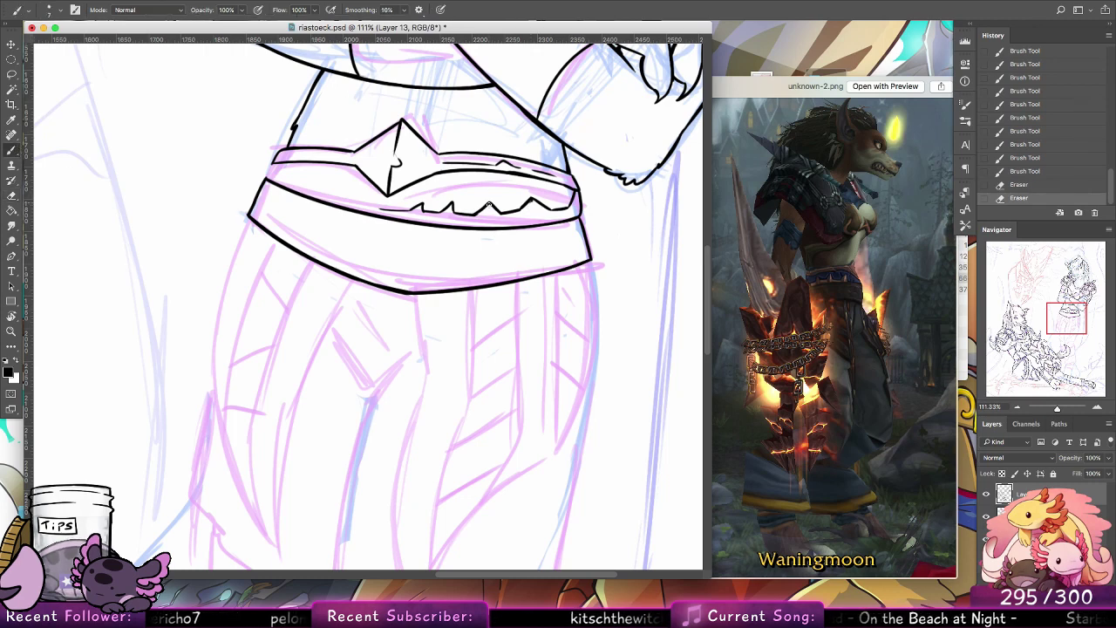
# Step: Continue the jagged trim to the near hip and add small chevron accents above its points
pyautogui.moveTo(483, 214)
pyautogui.mouseDown()
pyautogui.moveTo(491, 203)
pyautogui.moveTo(340, 198)
pyautogui.moveTo(280, 177)
pyautogui.moveTo(279, 162)
pyautogui.moveTo(288, 181)
pyautogui.moveTo(267, 179)
pyautogui.moveTo(331, 194)
pyautogui.mouseUp()
pyautogui.press('super+z')
pyautogui.press('super+z')
pyautogui.press('super+z')
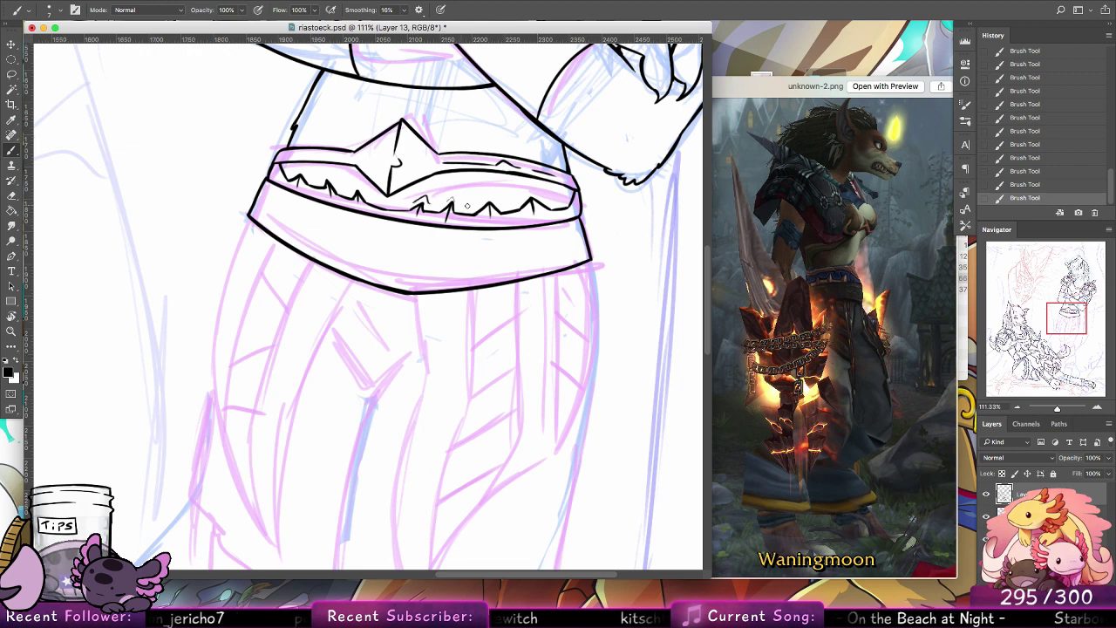
pyautogui.moveTo(478, 205); pyautogui.dragTo(535, 199)
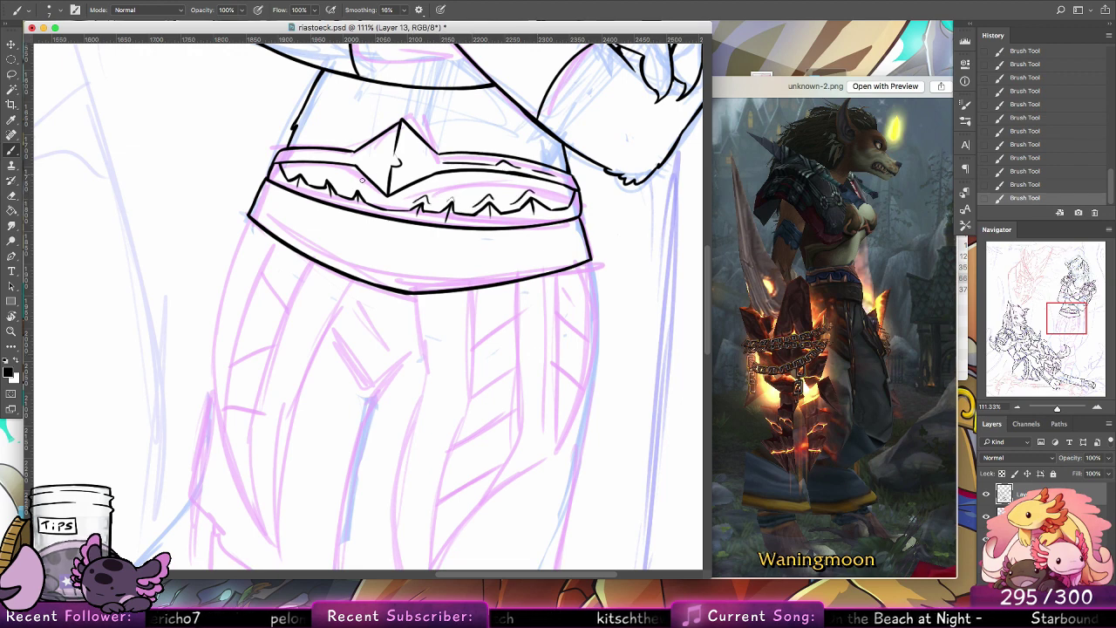
pyautogui.moveTo(354, 188)
pyautogui.mouseDown()
pyautogui.moveTo(363, 189)
pyautogui.moveTo(298, 172)
pyautogui.mouseUp()
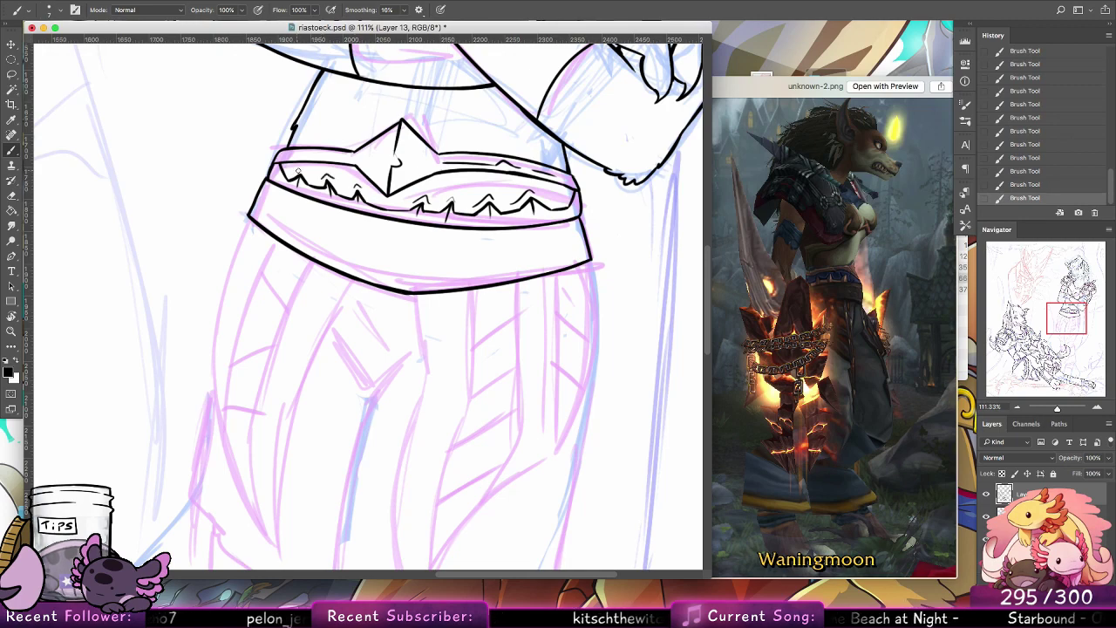
# Step: Save the drawing and zoom out to show the whole page
pyautogui.scroll(-4, 511, 381)
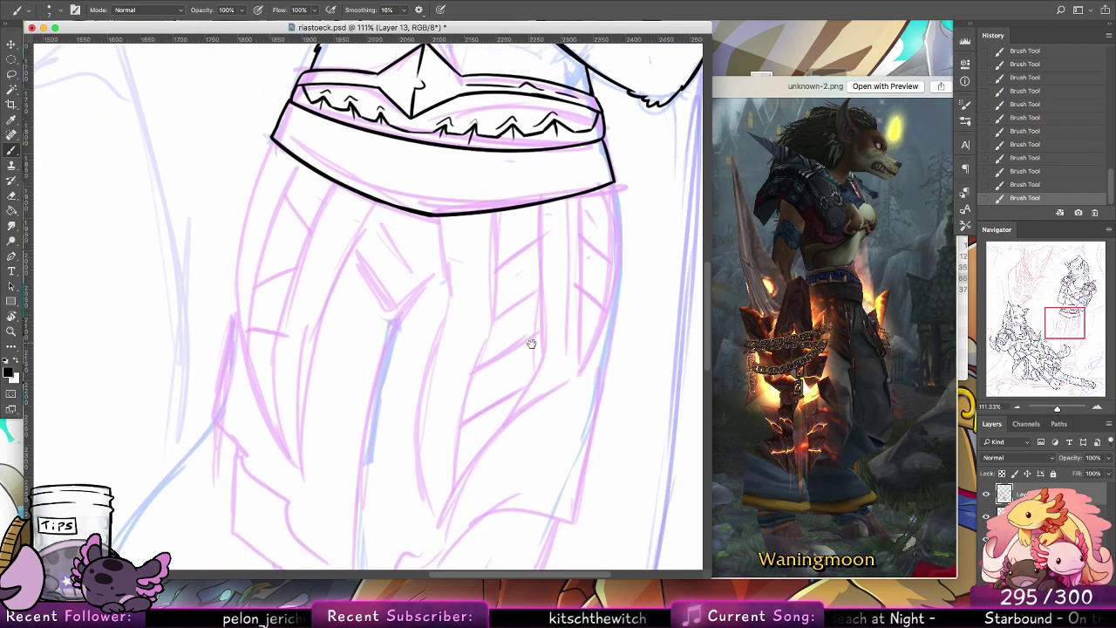
pyautogui.press('super+s')
pyautogui.click(11, 331)
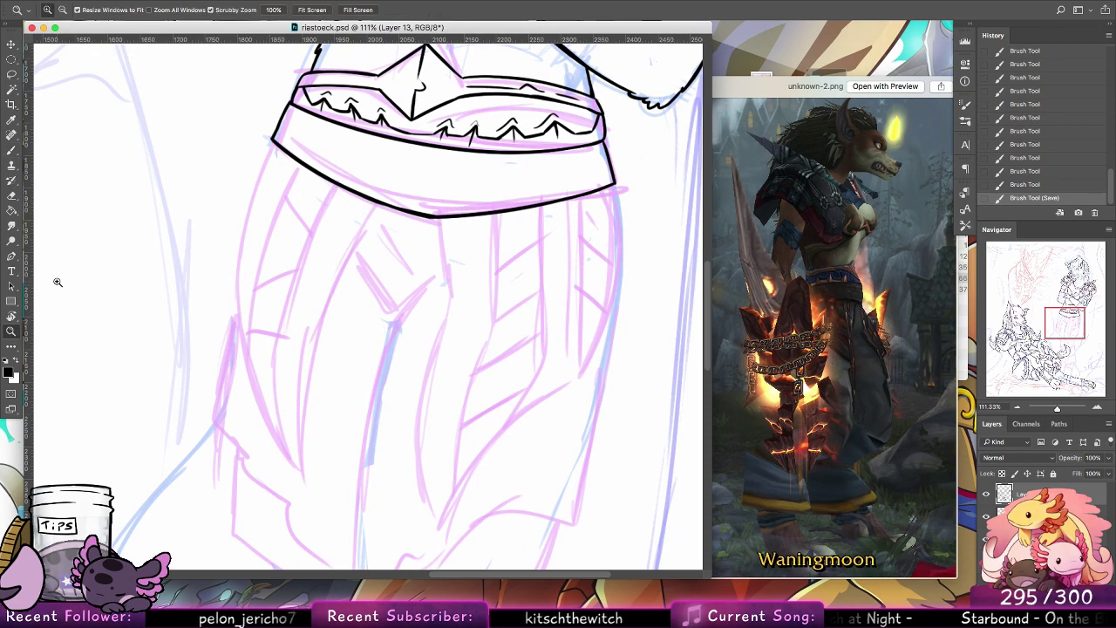
pyautogui.moveTo(557, 316); pyautogui.dragTo(515, 307)
pyautogui.moveTo(635, 324); pyautogui.dragTo(570, 340)
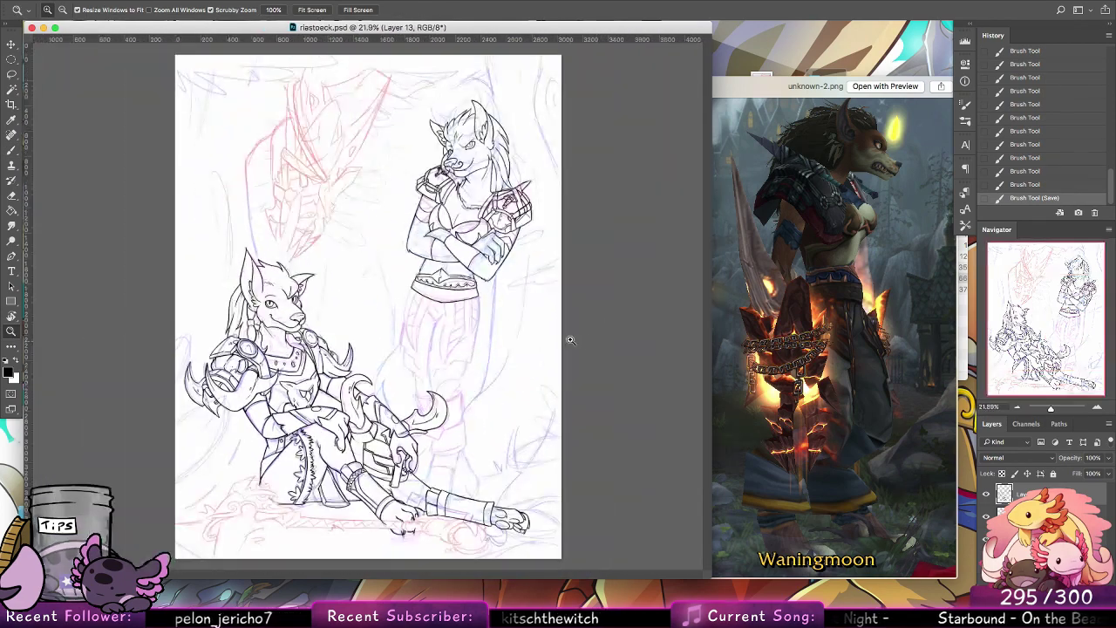
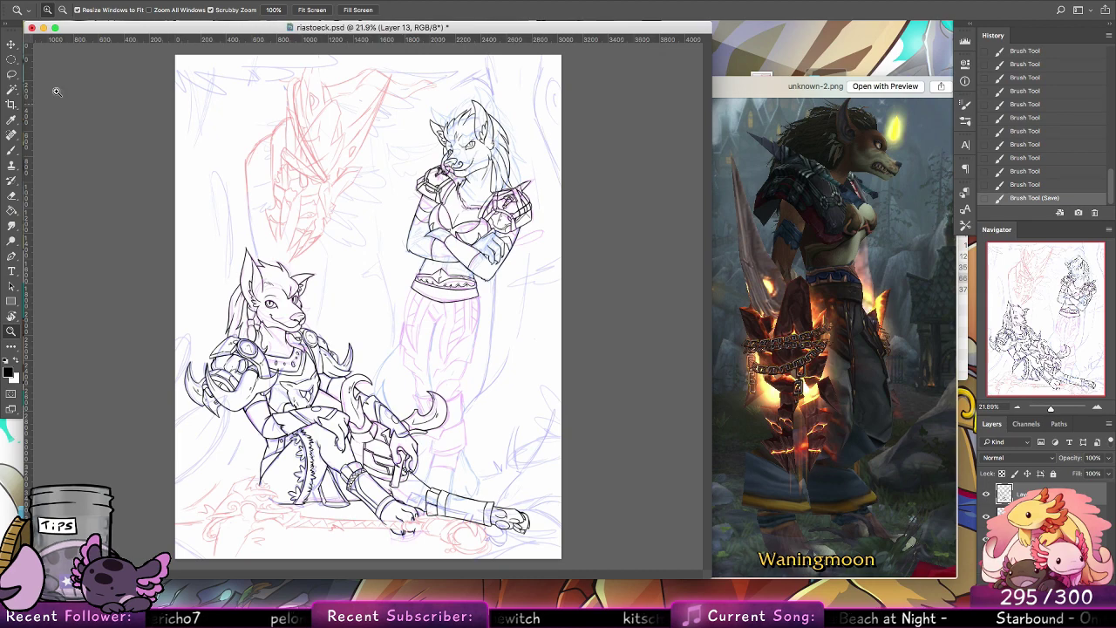
# Step: Lasso the standing wolf's line art, cut and paste it onto its own layer, and move it back over its sketch
pyautogui.press('l')
pyautogui.moveTo(530, 124)
pyautogui.mouseDown()
pyautogui.moveTo(361, 218)
pyautogui.moveTo(532, 139)
pyautogui.mouseUp()
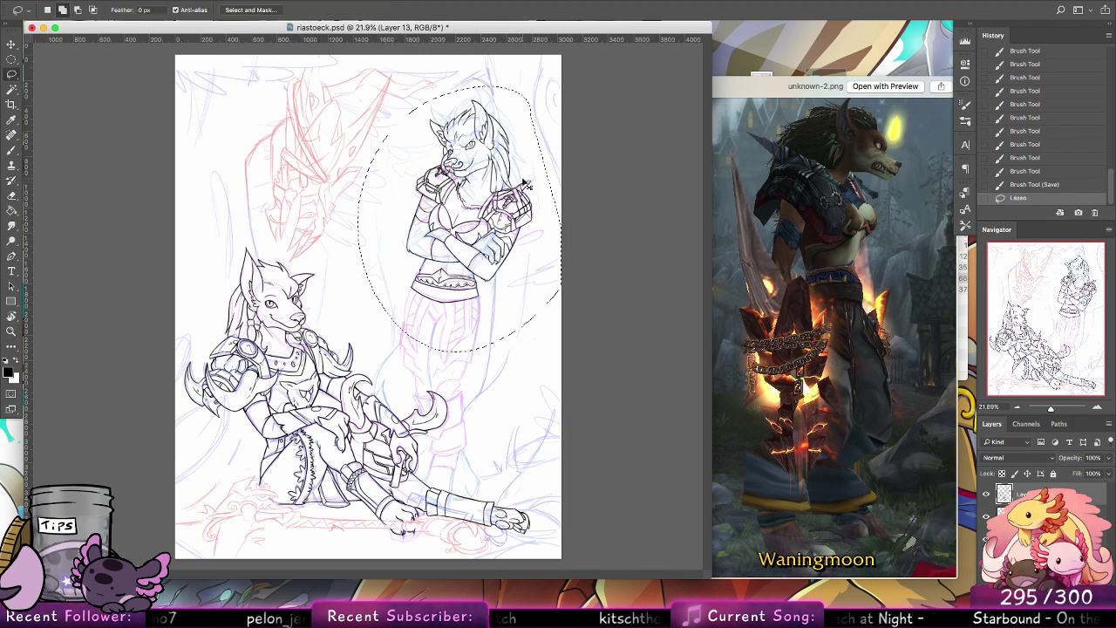
pyautogui.hotkey('ctrl', 'x')
pyautogui.hotkey('ctrl', 'v')
pyautogui.click(11, 44)
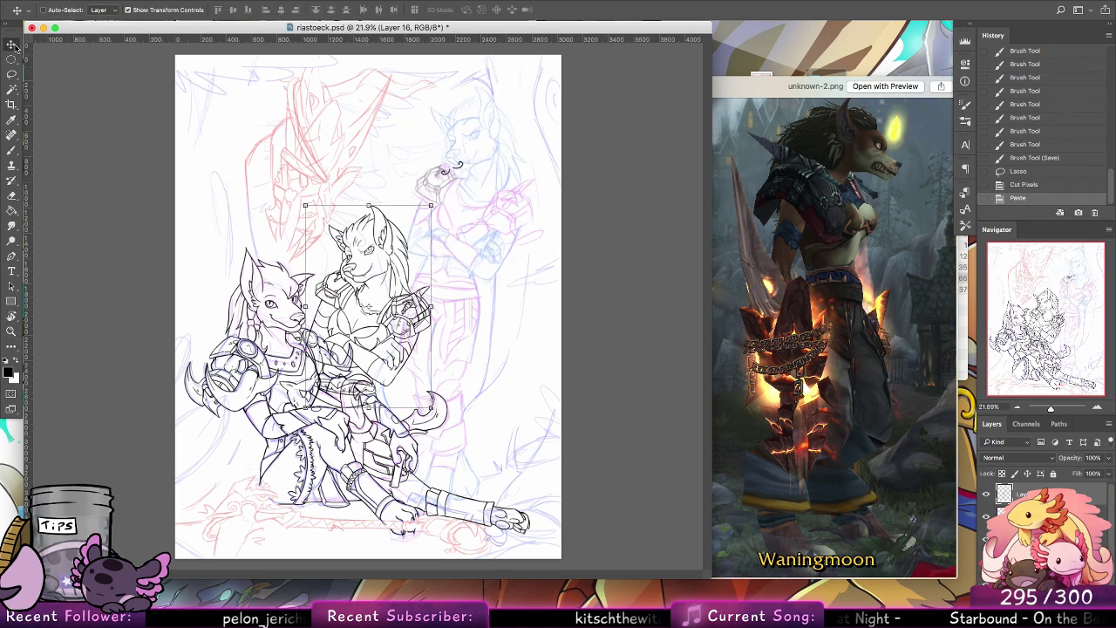
pyautogui.moveTo(368, 328); pyautogui.dragTo(514, 244)
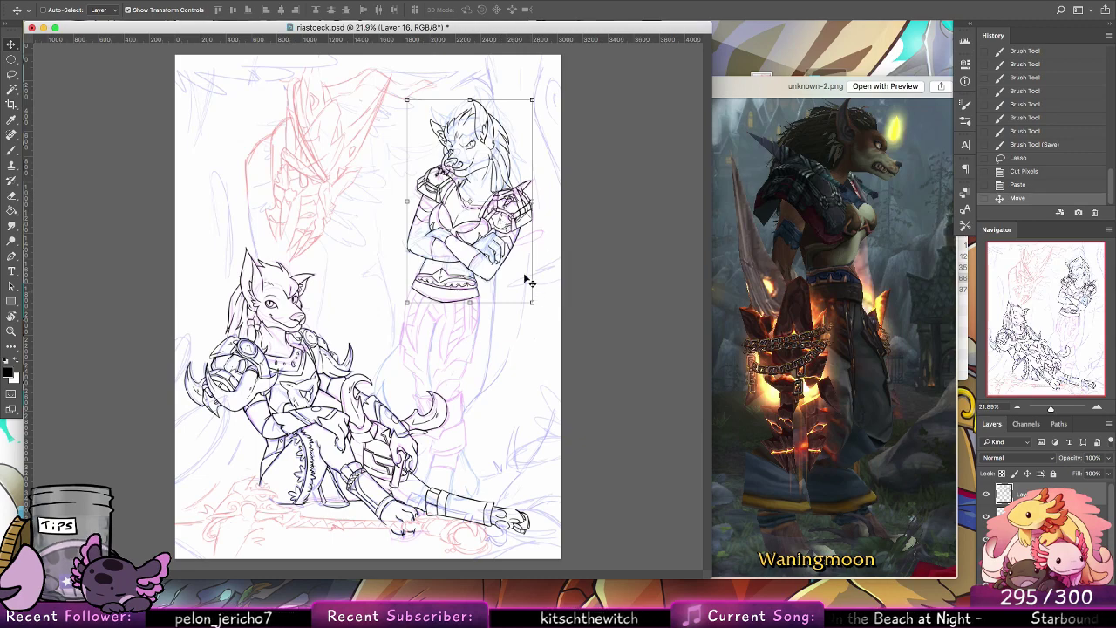
# Step: Scale the standing wolf's line art to about 110% and place it over the upper part of its sketch
pyautogui.moveTo(527, 277); pyautogui.dragTo(353, 403)
pyautogui.hotkey('ctrl', 't')
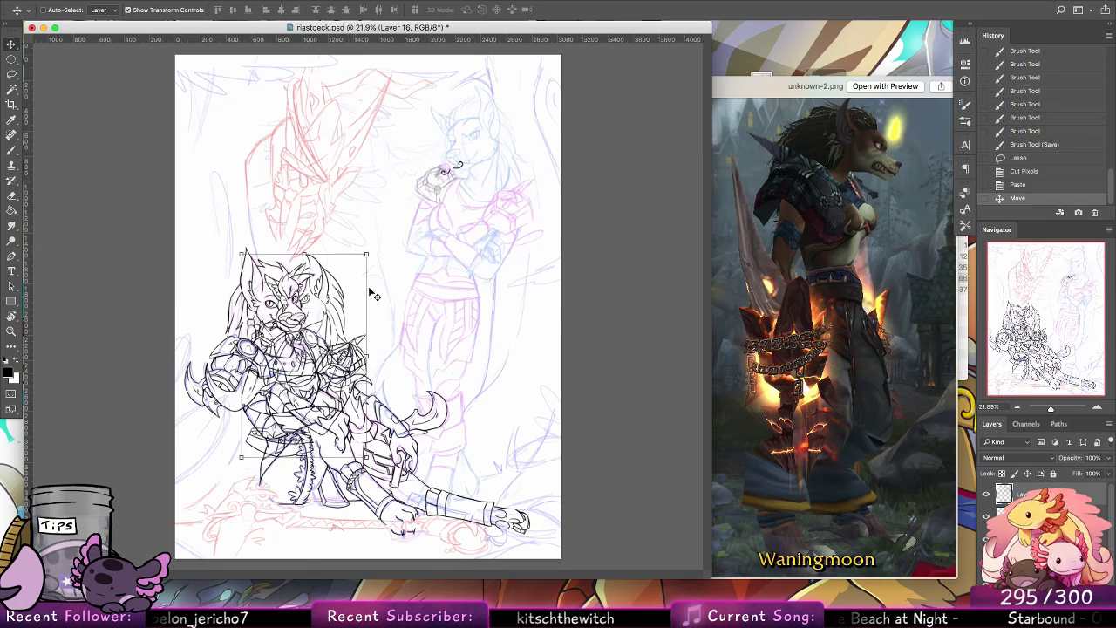
pyautogui.moveTo(372, 254); pyautogui.dragTo(394, 234)
pyautogui.moveTo(338, 370); pyautogui.dragTo(495, 243)
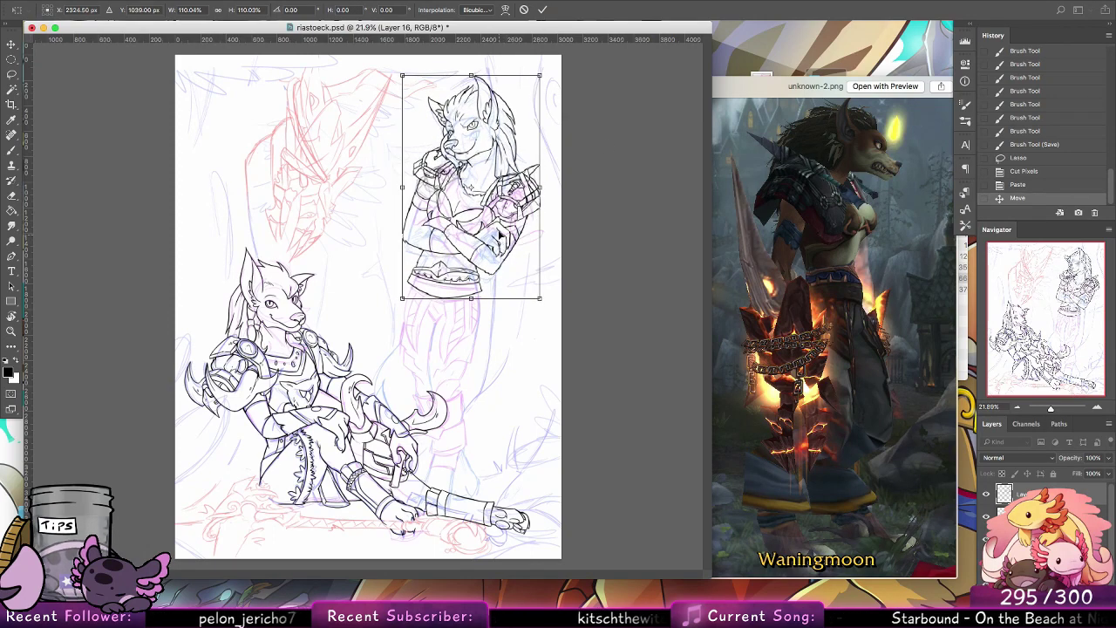
pyautogui.click(542, 10)
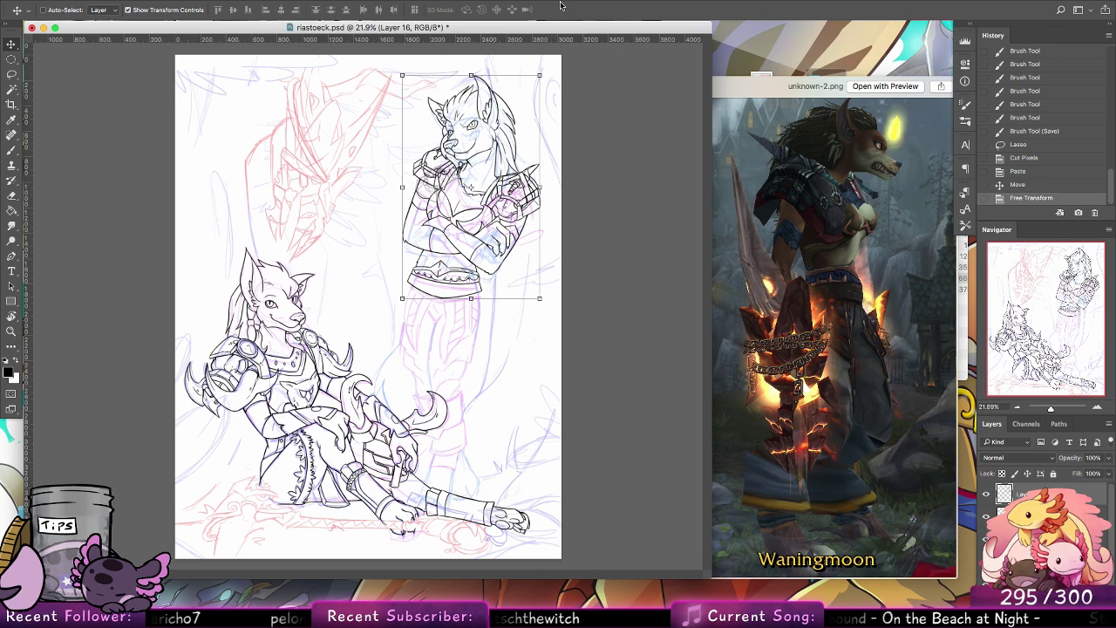
pyautogui.press('z')
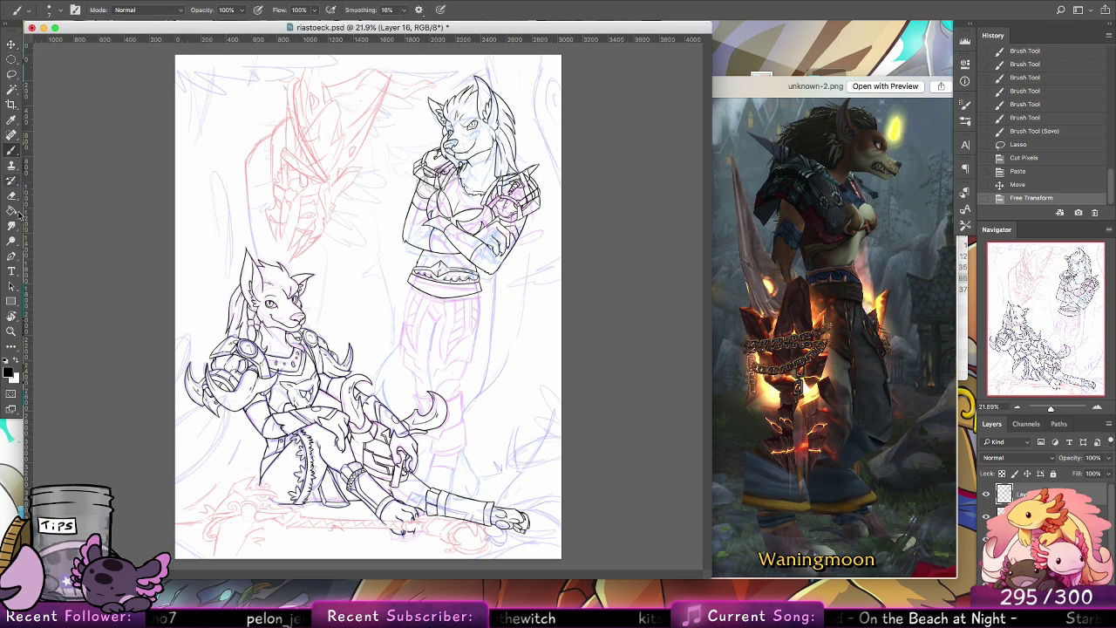
# Step: Ink the inner edge of the standing wolf's right-hand waist panel, from the belt cloth down to its pointed tip
pyautogui.moveTo(465, 342); pyautogui.dragTo(529, 301)
pyautogui.click(14, 153)
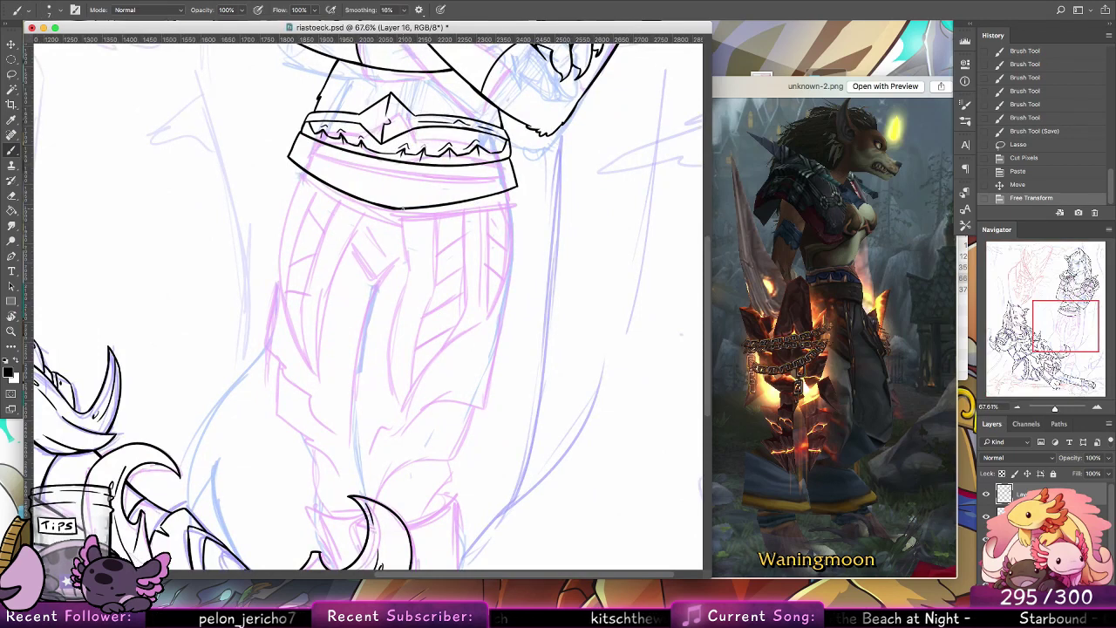
pyautogui.moveTo(403, 209)
pyautogui.mouseDown()
pyautogui.moveTo(406, 265)
pyautogui.moveTo(407, 255)
pyautogui.mouseUp()
pyautogui.press('alt+super+z')
pyautogui.press('alt+super+z')
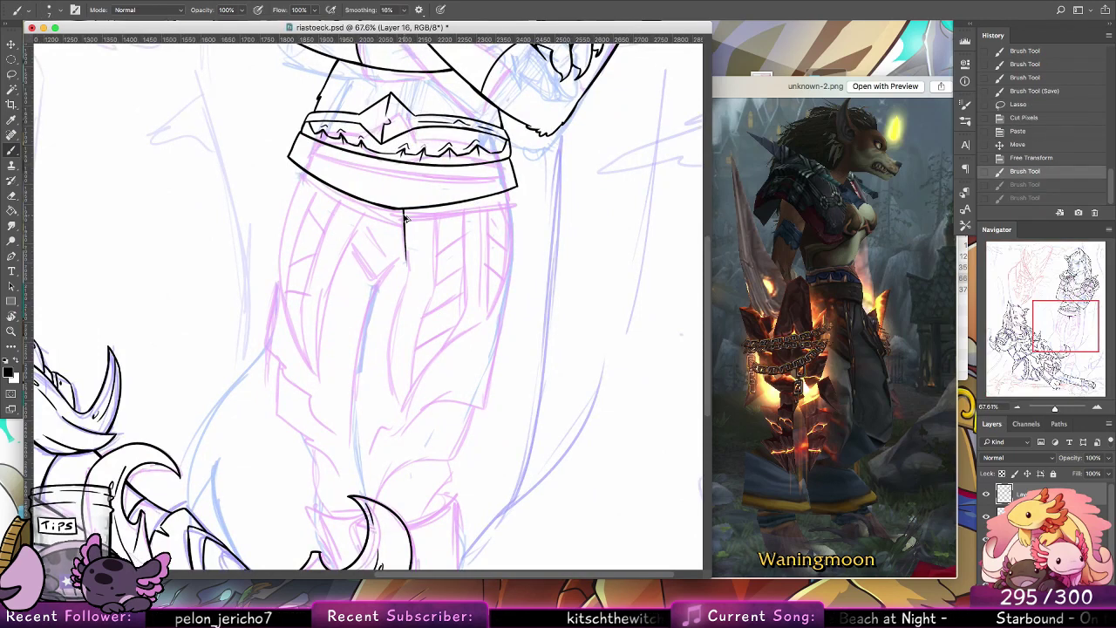
pyautogui.moveTo(403, 211); pyautogui.dragTo(407, 269)
pyautogui.press('alt+super+z')
pyautogui.press('alt+super+z')
pyautogui.moveTo(403, 209)
pyautogui.mouseDown()
pyautogui.moveTo(408, 273)
pyautogui.moveTo(395, 373)
pyautogui.mouseUp()
pyautogui.press('super+z')
pyautogui.moveTo(394, 326); pyautogui.dragTo(401, 405)
pyautogui.moveTo(390, 347); pyautogui.dragTo(402, 407)
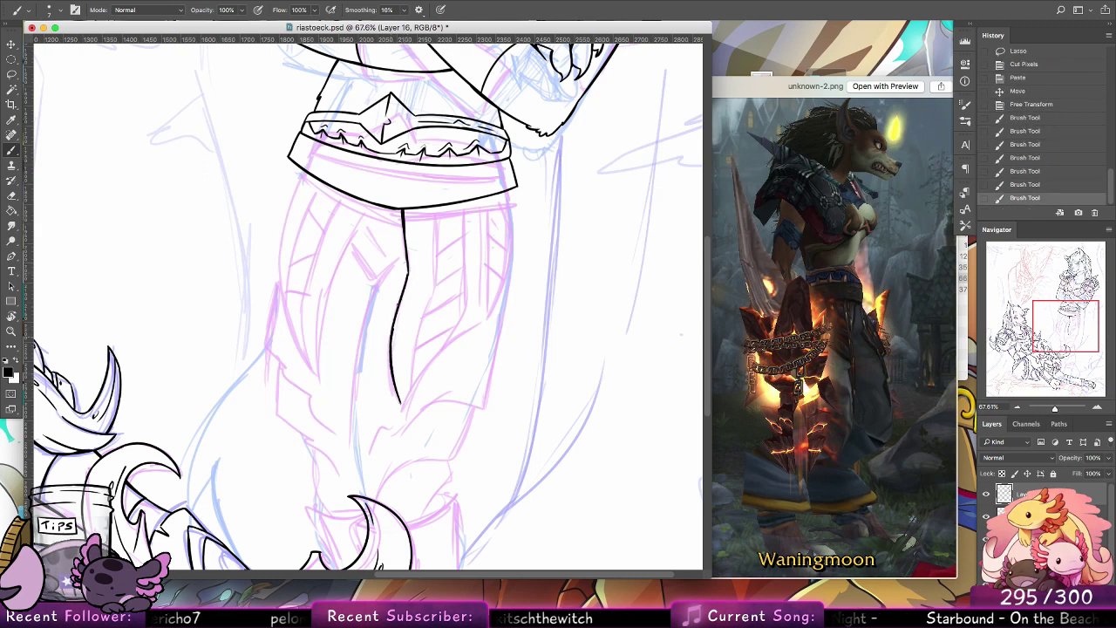
pyautogui.moveTo(407, 276); pyautogui.dragTo(392, 336)
pyautogui.moveTo(403, 212); pyautogui.dragTo(408, 269)
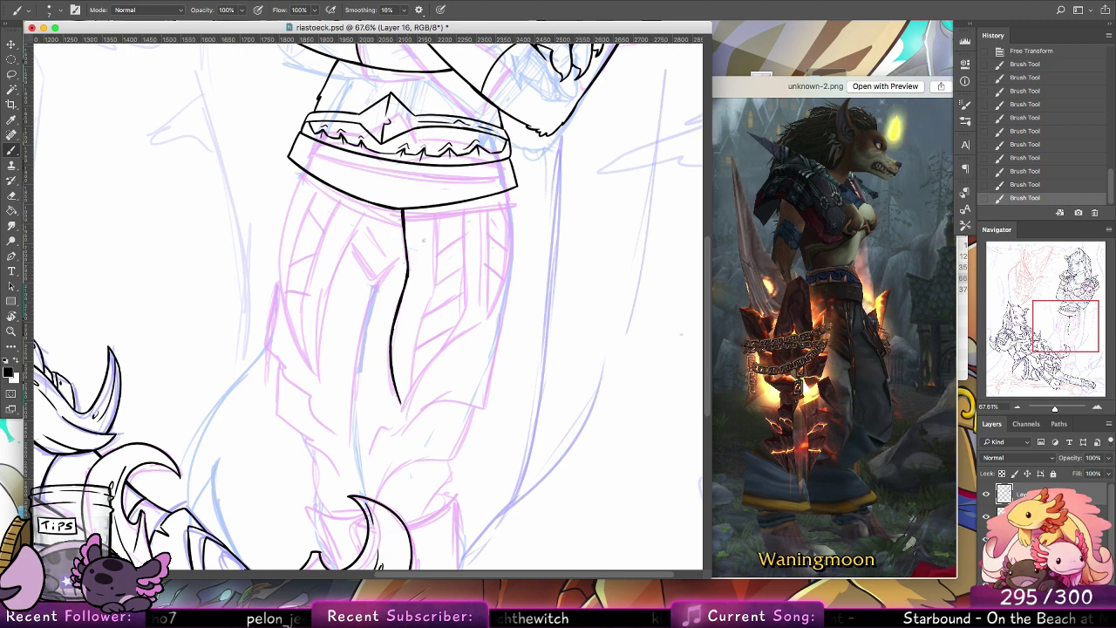
# Step: Ink a second line beside the right-hand panel's inner edge, forming a border strip that tapers to the tip
pyautogui.moveTo(438, 208); pyautogui.dragTo(417, 342)
pyautogui.press('super+z')
pyautogui.moveTo(404, 401); pyautogui.dragTo(416, 347)
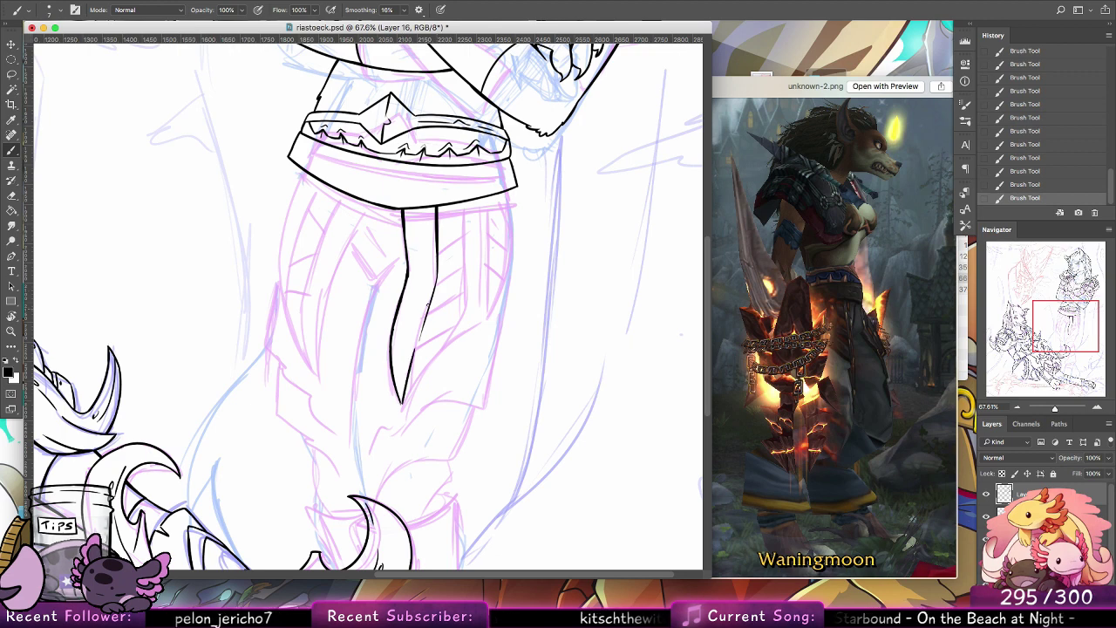
pyautogui.moveTo(406, 389)
pyautogui.mouseDown()
pyautogui.moveTo(438, 260)
pyautogui.moveTo(434, 296)
pyautogui.mouseUp()
pyautogui.press('super+alt+z')
pyautogui.press('super+alt+z')
pyautogui.press('super+alt+z')
pyautogui.press('super+alt+z')
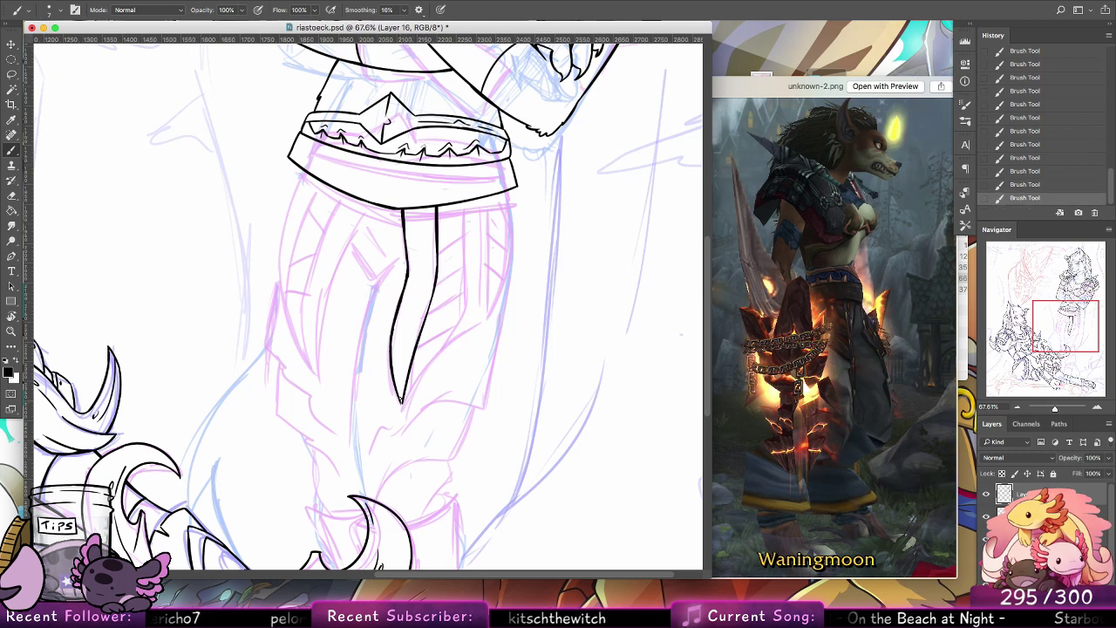
pyautogui.press('super+z')
# Step: Ink the right-hand panel's curved lower edge, rising from the pointed tip toward the outer hip
pyautogui.moveTo(402, 404); pyautogui.dragTo(472, 331)
pyautogui.press('super+z')
pyautogui.moveTo(403, 401); pyautogui.dragTo(466, 337)
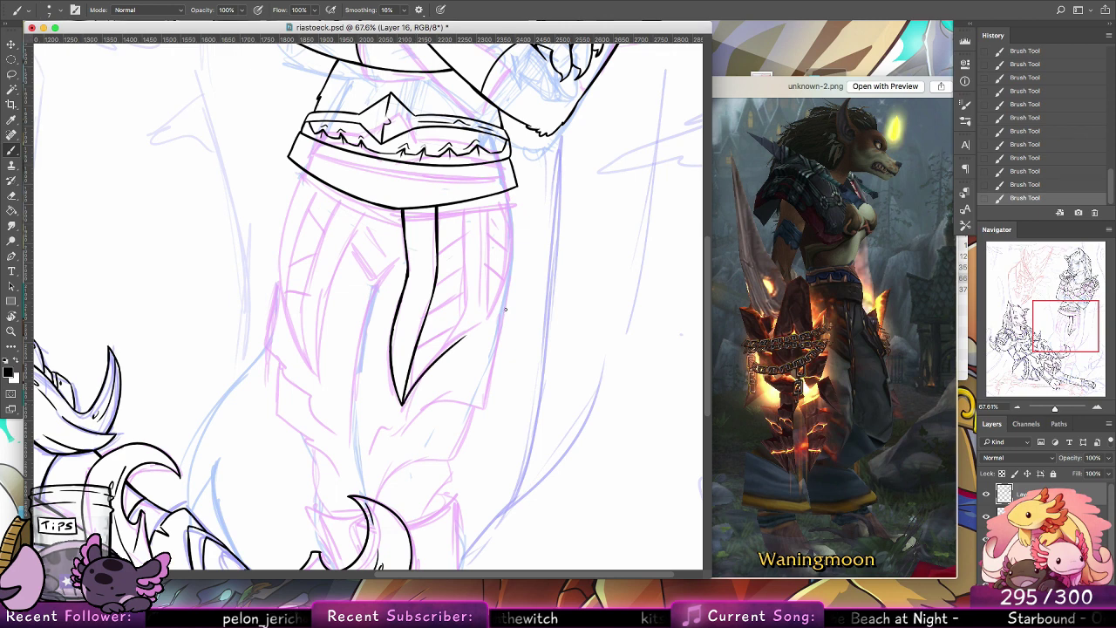
pyautogui.moveTo(403, 402); pyautogui.dragTo(492, 315)
pyautogui.press('super+z')
pyautogui.moveTo(404, 400); pyautogui.dragTo(481, 320)
pyautogui.press('super+z')
pyautogui.moveTo(417, 380); pyautogui.dragTo(472, 327)
pyautogui.press('super+z')
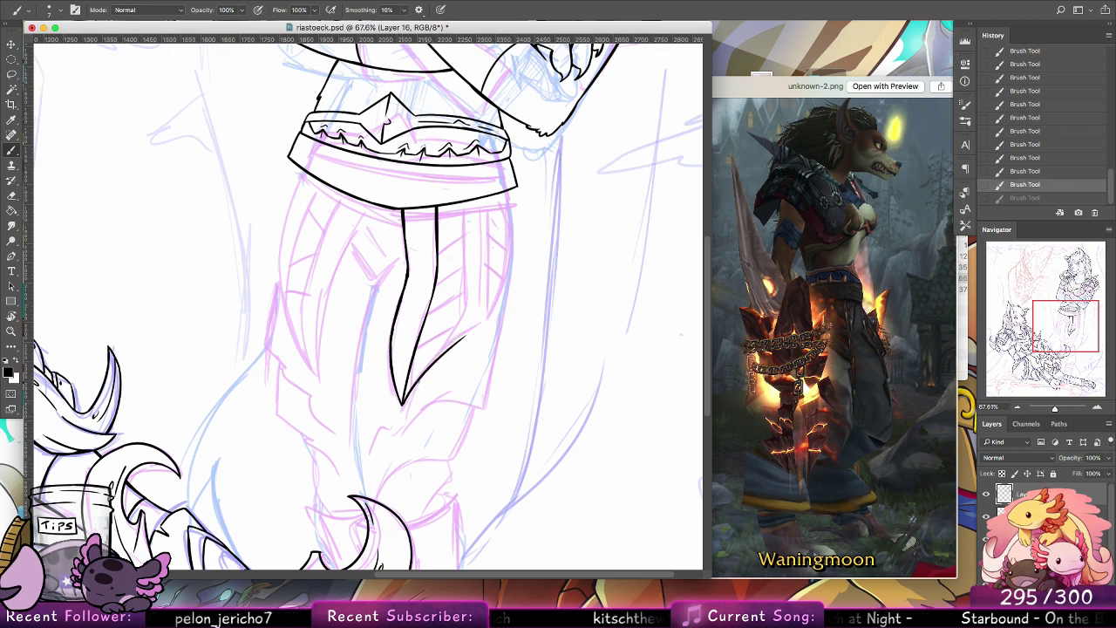
pyautogui.moveTo(409, 396); pyautogui.dragTo(489, 314)
pyautogui.press('super+z')
# Step: Ink the right-hand panel's outer edge down from the belt cloth and join it to the lower edge
pyautogui.moveTo(517, 186); pyautogui.dragTo(520, 248)
pyautogui.press('super+z')
pyautogui.hotkey('ctrl', 'z')
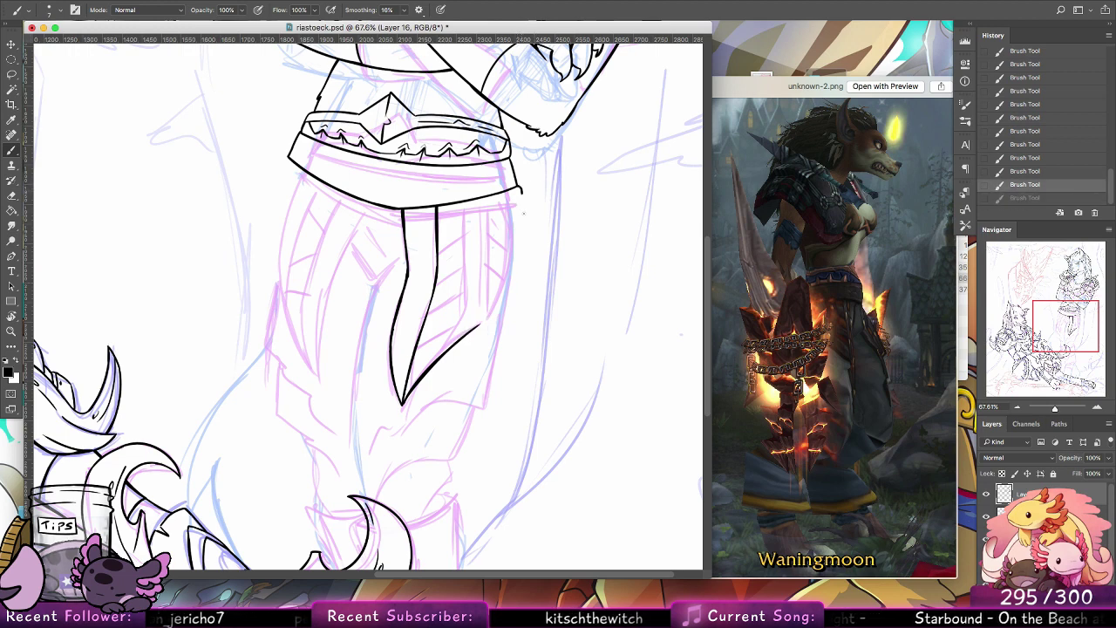
pyautogui.moveTo(522, 193); pyautogui.dragTo(523, 279)
pyautogui.moveTo(464, 336); pyautogui.dragTo(513, 307)
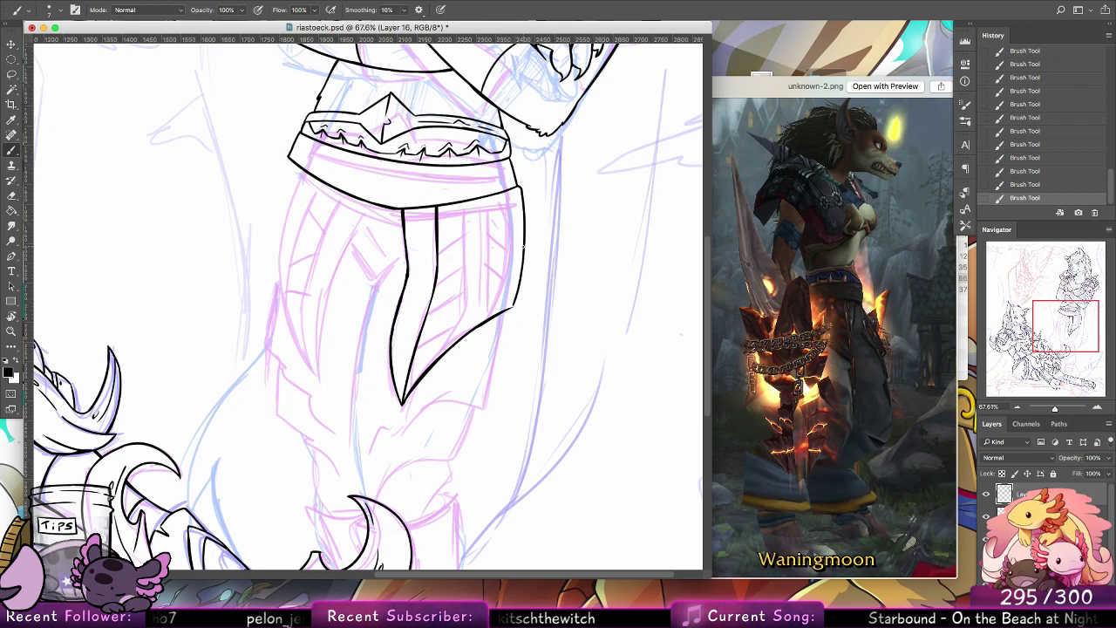
pyautogui.moveTo(505, 311); pyautogui.dragTo(515, 304)
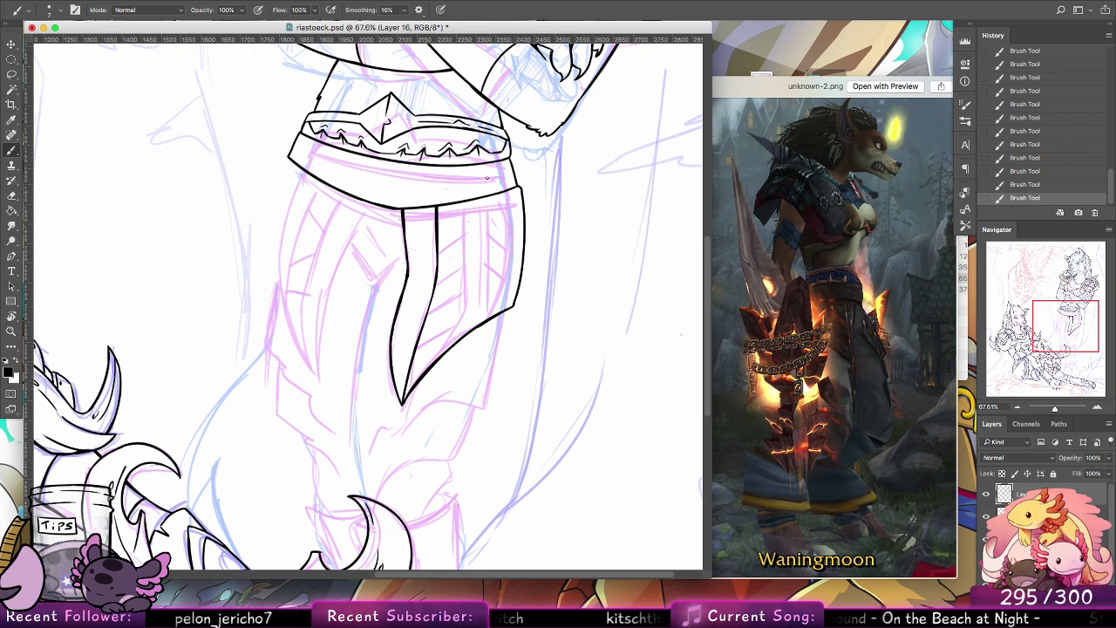
# Step: Ink two lengthwise dividing lines near the outer side of the right-hand panel, from its top to the lower edge
pyautogui.moveTo(480, 199)
pyautogui.mouseDown()
pyautogui.moveTo(484, 319)
pyautogui.moveTo(484, 295)
pyautogui.mouseUp()
pyautogui.moveTo(499, 191); pyautogui.dragTo(511, 261)
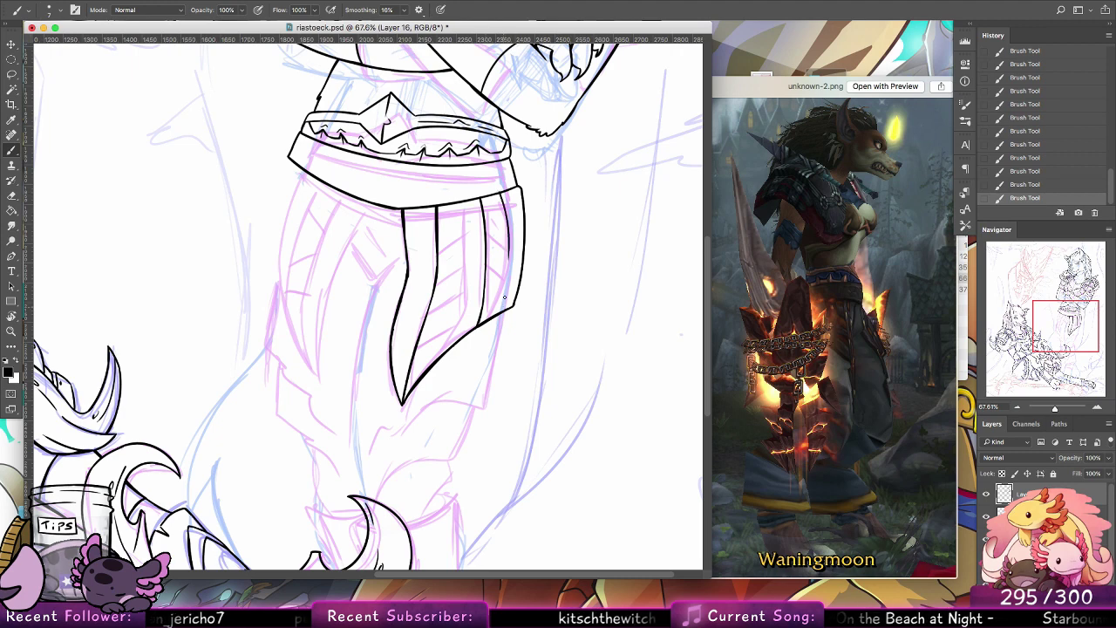
pyautogui.press('super+z')
pyautogui.moveTo(501, 193); pyautogui.dragTo(504, 311)
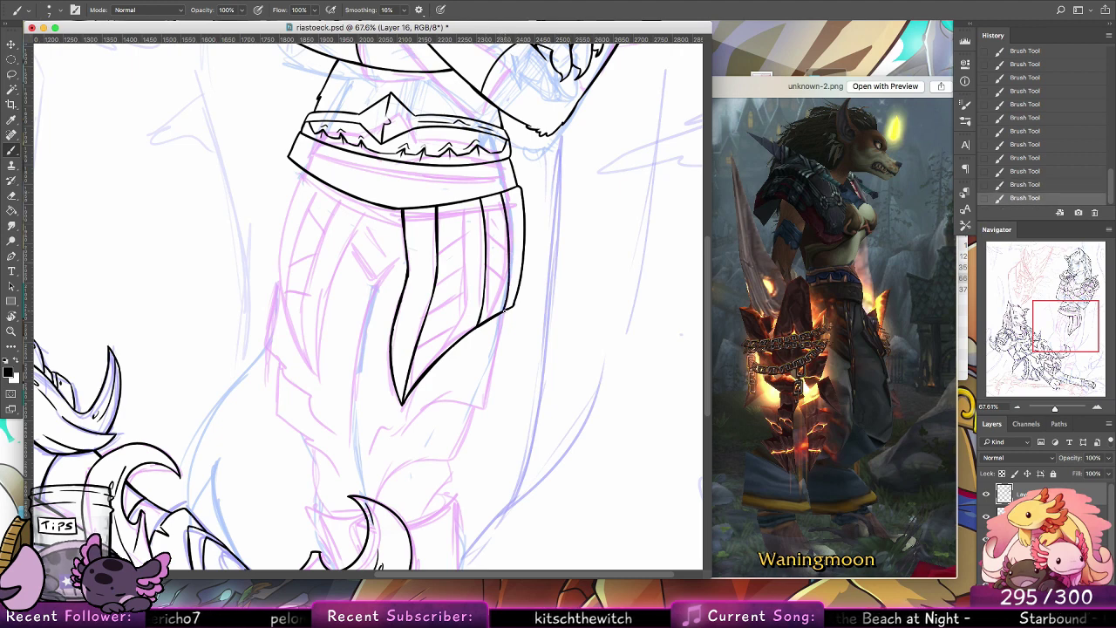
# Step: Ink diagonal stripes across the middle section of the right-hand waist panel
pyautogui.moveTo(438, 254); pyautogui.dragTo(483, 218)
pyautogui.press('super+z')
pyautogui.moveTo(430, 297); pyautogui.dragTo(477, 260)
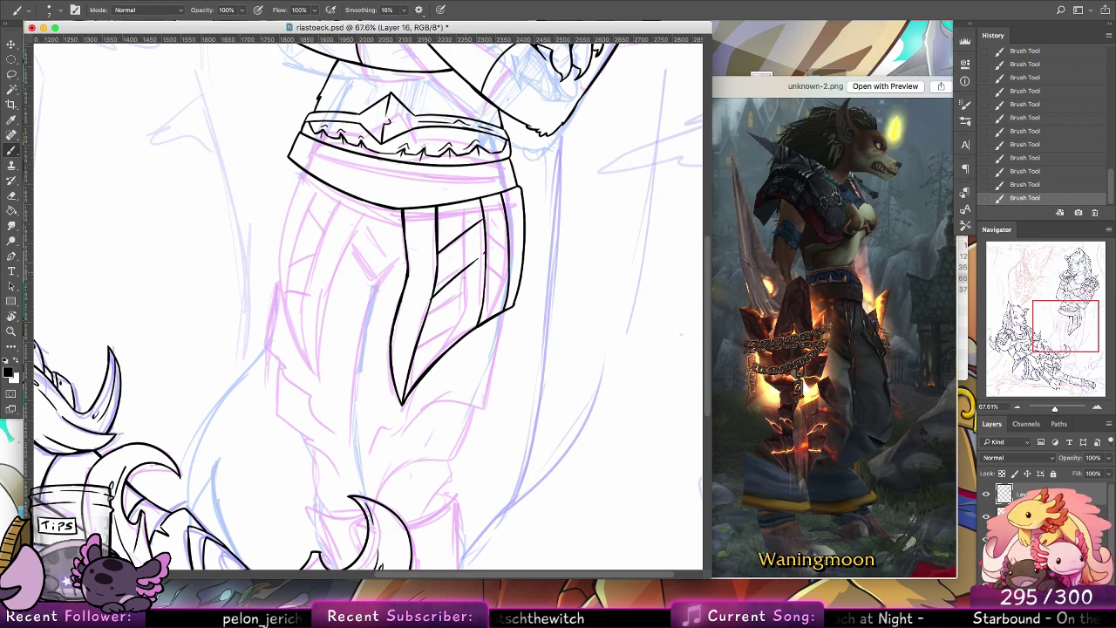
pyautogui.moveTo(417, 349)
pyautogui.mouseDown()
pyautogui.moveTo(468, 300)
pyautogui.moveTo(485, 254)
pyautogui.mouseUp()
pyautogui.press('alt+super+z')
pyautogui.press('alt+super+z')
pyautogui.press('alt+super+z')
pyautogui.press('super+z')
pyautogui.moveTo(430, 304); pyautogui.dragTo(485, 254)
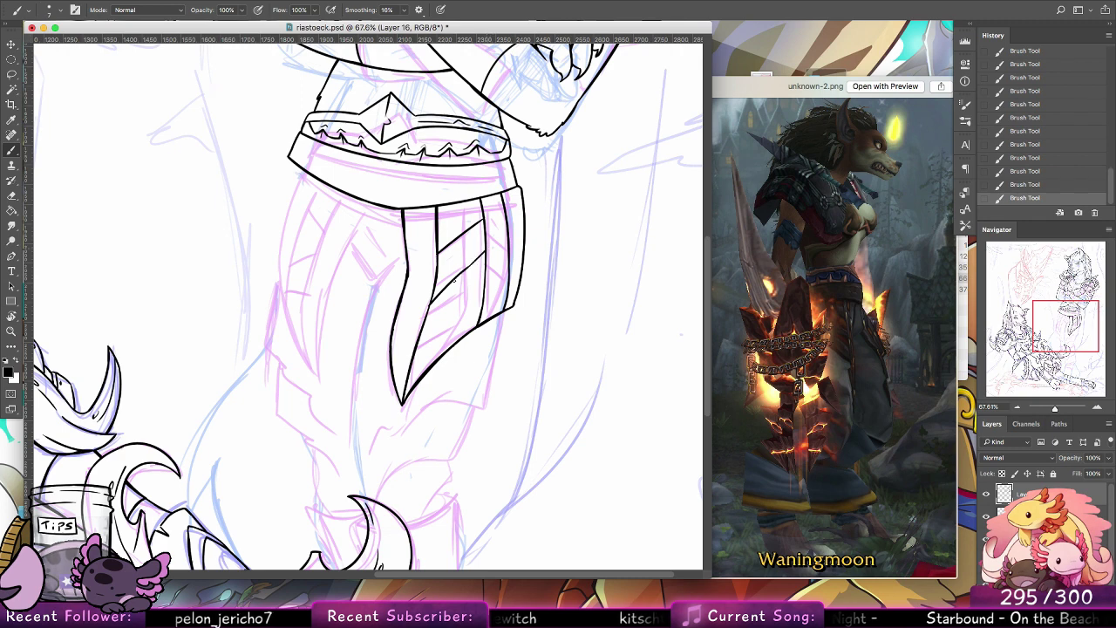
pyautogui.moveTo(415, 356); pyautogui.dragTo(471, 298)
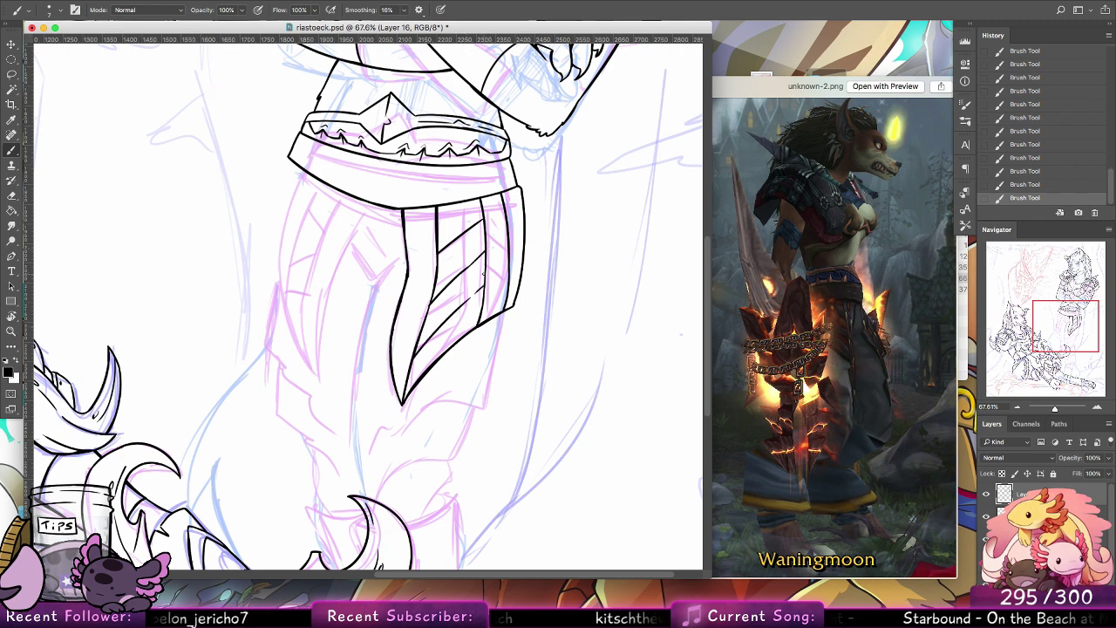
# Step: Add short slanted stripes inside the right-hand panel's narrow outer strip
pyautogui.moveTo(517, 253); pyautogui.dragTo(523, 260)
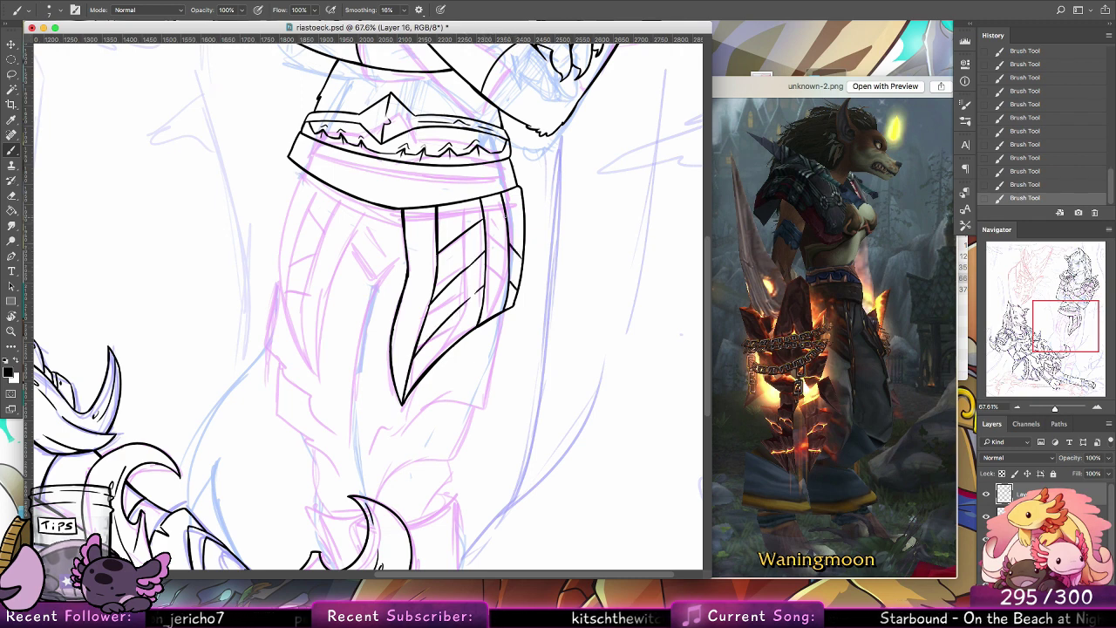
pyautogui.moveTo(510, 219); pyautogui.dragTo(525, 231)
pyautogui.press('super+z')
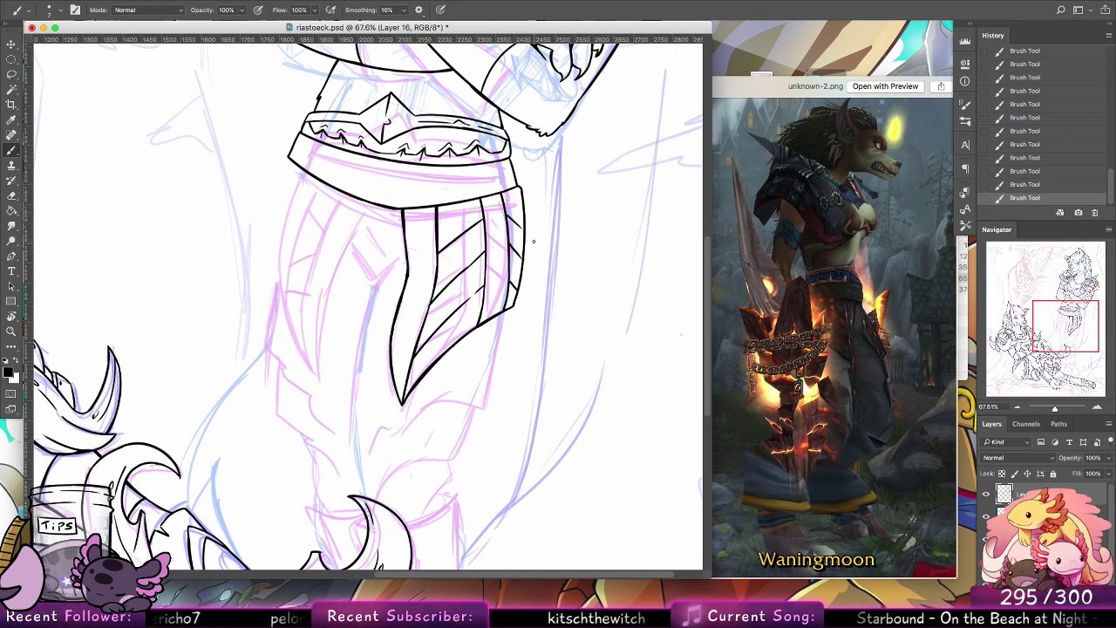
# Step: Ink the inner edge of the left-hand waist panel, bending down from the belt cloth toward its tip
pyautogui.moveTo(362, 202); pyautogui.dragTo(341, 253)
pyautogui.press('super+z')
pyautogui.moveTo(364, 202)
pyautogui.mouseDown()
pyautogui.moveTo(330, 282)
pyautogui.moveTo(341, 243)
pyautogui.moveTo(331, 317)
pyautogui.mouseUp()
pyautogui.press('super+z')
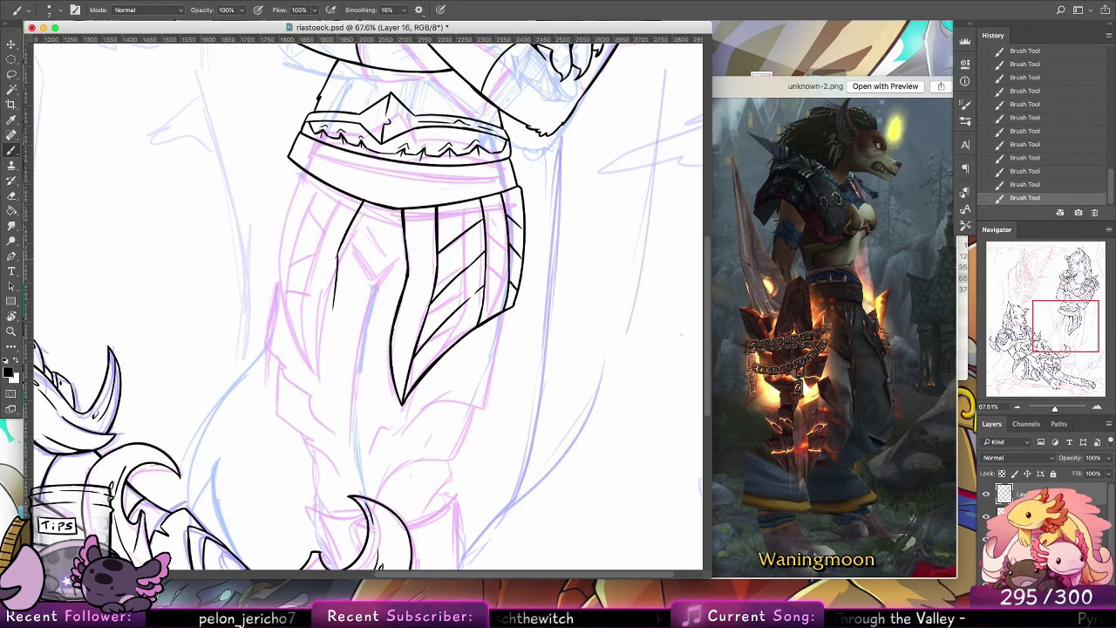
pyautogui.hotkey('ctrl', 'z')
pyautogui.moveTo(338, 260); pyautogui.dragTo(305, 389)
pyautogui.hotkey('ctrl', 'z')
pyautogui.moveTo(337, 256)
pyautogui.mouseDown()
pyautogui.moveTo(316, 373)
pyautogui.moveTo(329, 335)
pyautogui.mouseUp()
pyautogui.press('super+z')
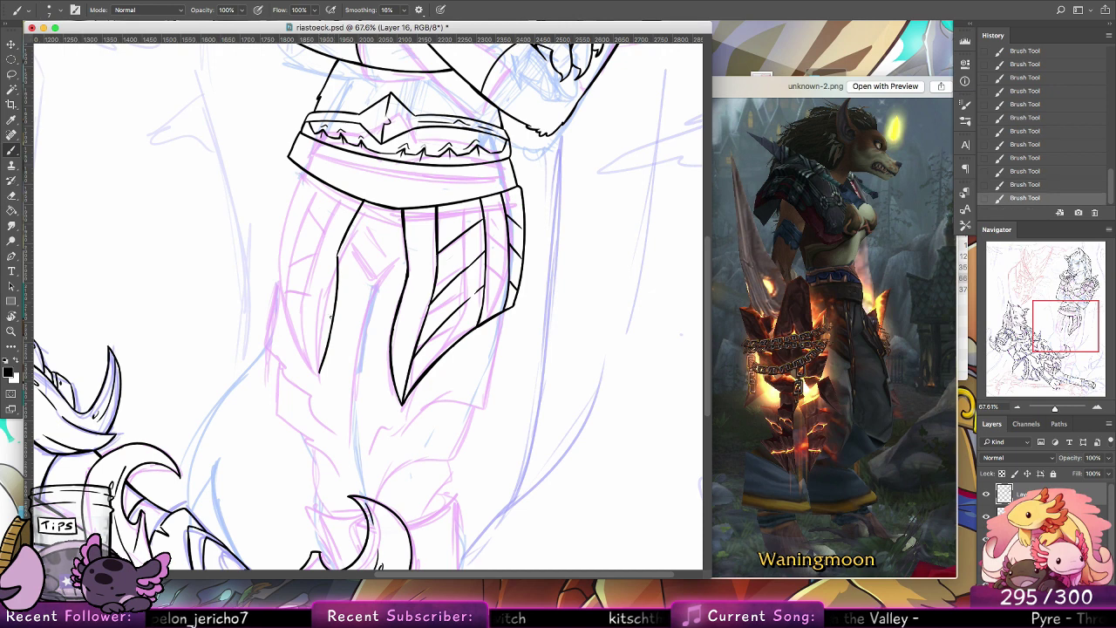
pyautogui.press('super+z')
pyautogui.press('super+z')
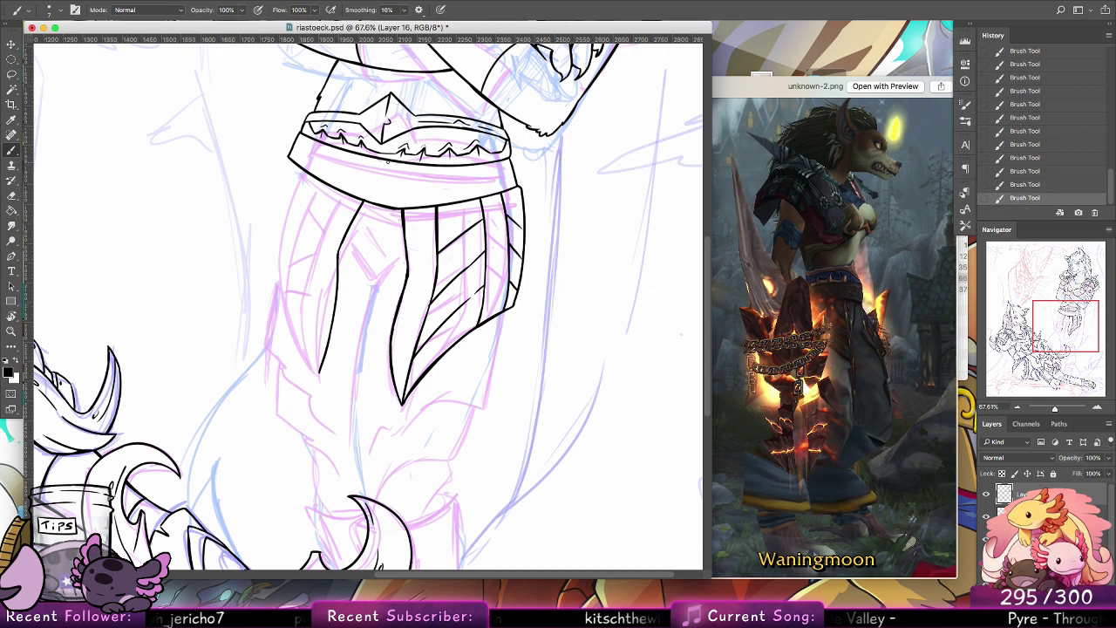
# Step: Ink the second line of the left-hand panel's border strip and bring both lines to a pointed tip
pyautogui.moveTo(310, 288); pyautogui.dragTo(319, 373)
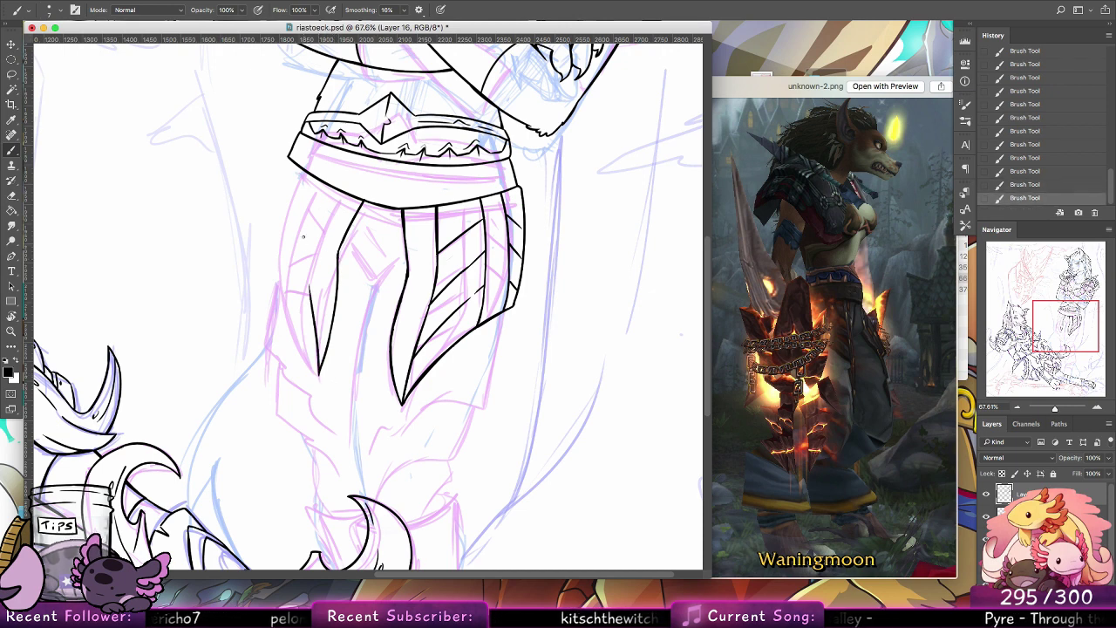
pyautogui.press('super+z')
pyautogui.moveTo(342, 193)
pyautogui.mouseDown()
pyautogui.moveTo(314, 281)
pyautogui.moveTo(313, 391)
pyautogui.mouseUp()
pyautogui.press('super+z')
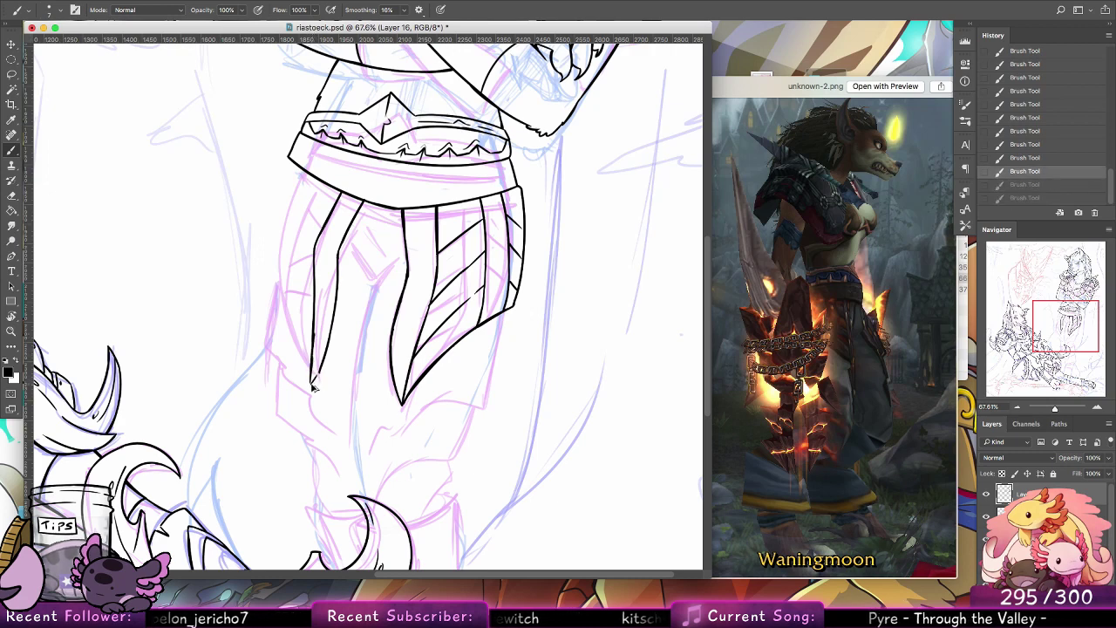
pyautogui.hotkey('ctrl', 'z')
pyautogui.moveTo(315, 351); pyautogui.dragTo(311, 384)
pyautogui.press('super+z')
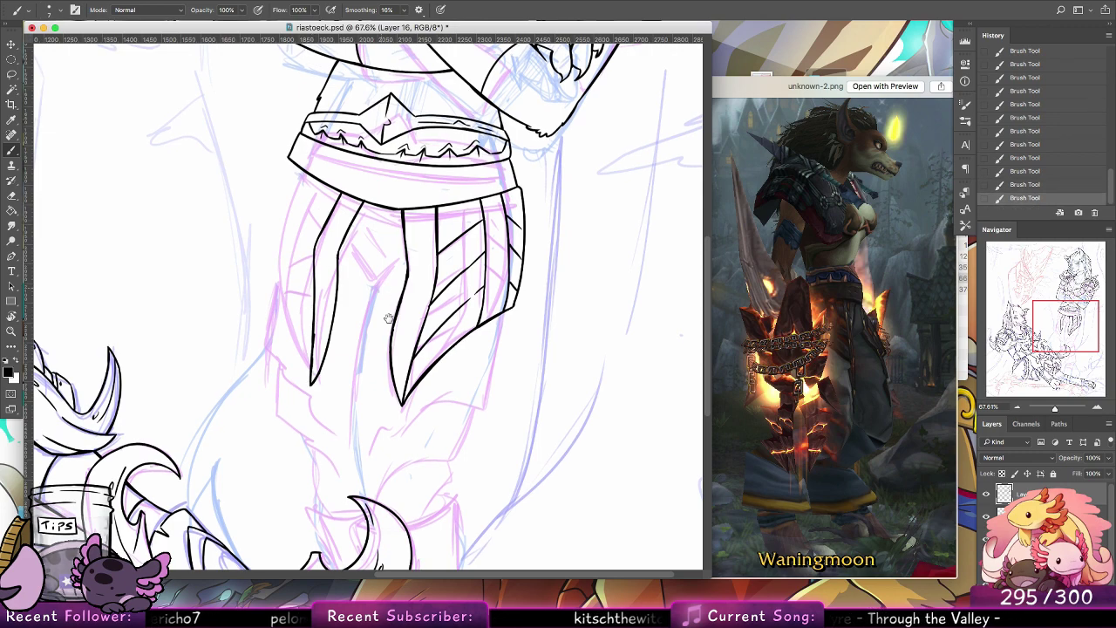
# Step: Ink the left-hand panel's lower edge up from the tip and its outer edge curving down from the belt cloth
pyautogui.moveTo(381, 290); pyautogui.dragTo(420, 399)
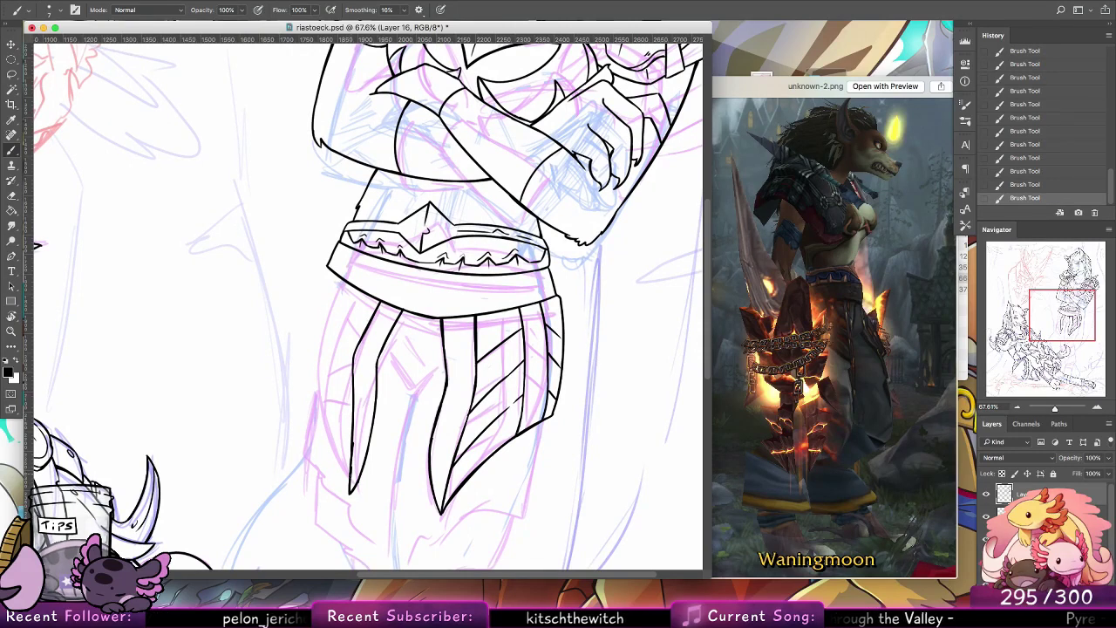
pyautogui.moveTo(353, 443)
pyautogui.mouseDown()
pyautogui.moveTo(350, 480)
pyautogui.moveTo(312, 394)
pyautogui.mouseUp()
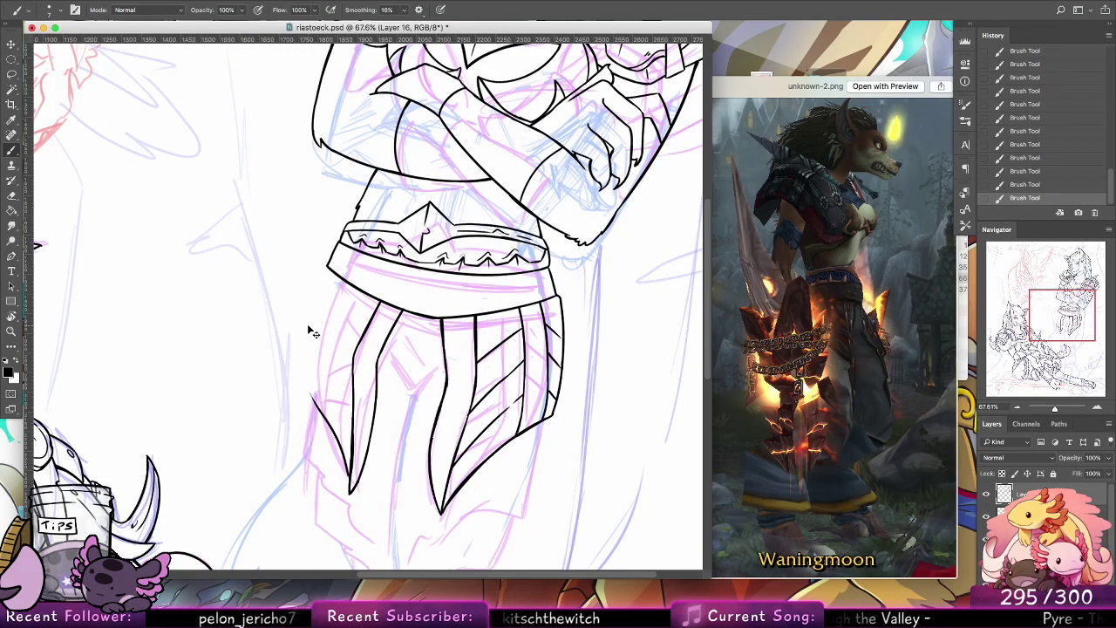
pyautogui.press('super+z')
pyautogui.moveTo(349, 480); pyautogui.dragTo(316, 395)
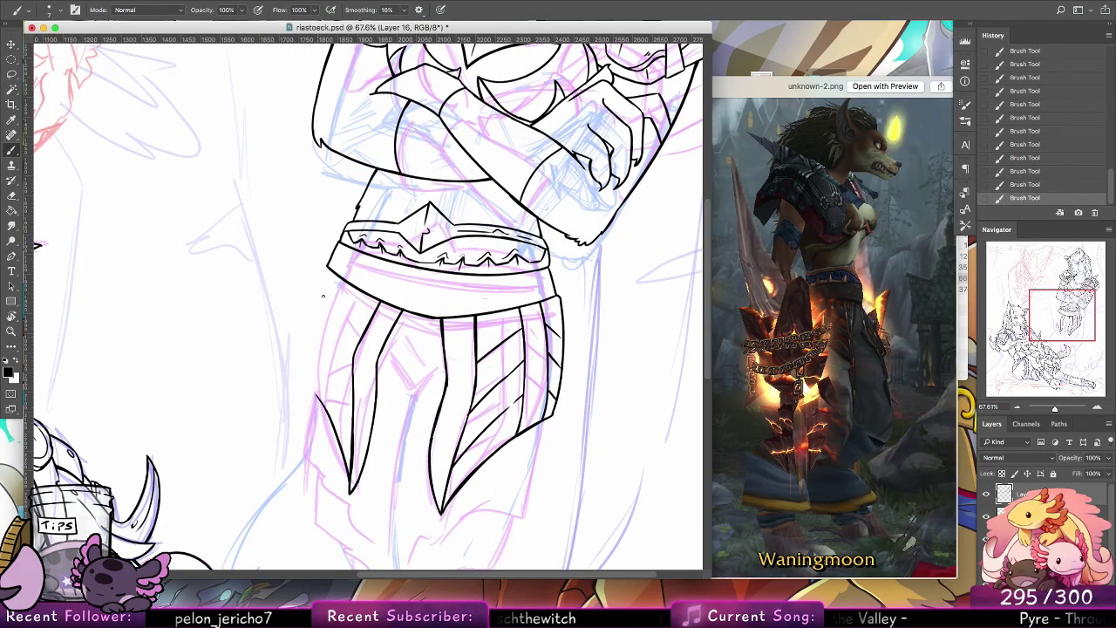
pyautogui.moveTo(319, 276); pyautogui.dragTo(312, 340)
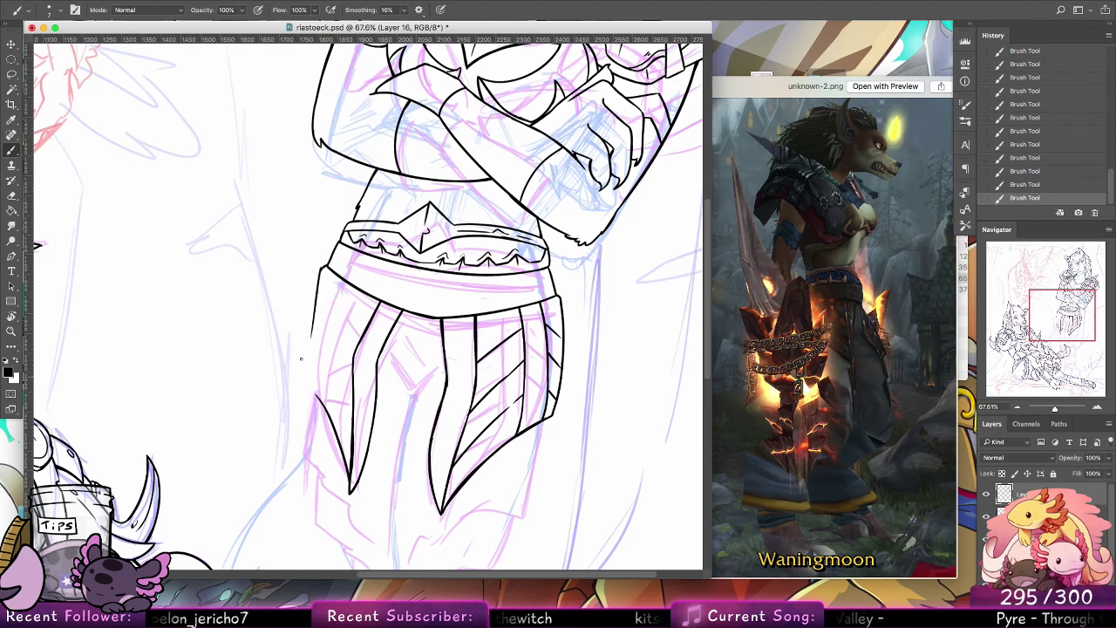
pyautogui.hotkey('ctrl', 'z')
pyautogui.moveTo(324, 269)
pyautogui.mouseDown()
pyautogui.moveTo(302, 375)
pyautogui.moveTo(321, 398)
pyautogui.mouseUp()
pyautogui.press('super+z')
pyautogui.hotkey('ctrl', 'z')
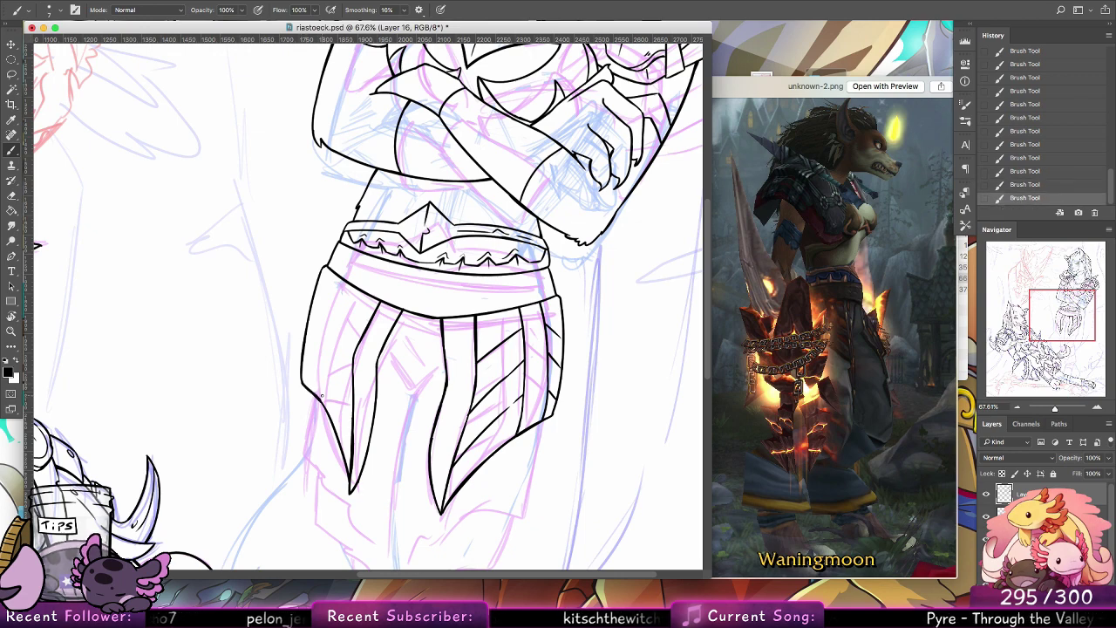
# Step: Ink a lengthwise dividing line just inside the left-hand panel's outer edge
pyautogui.moveTo(332, 301); pyautogui.dragTo(316, 397)
pyautogui.press('super+z')
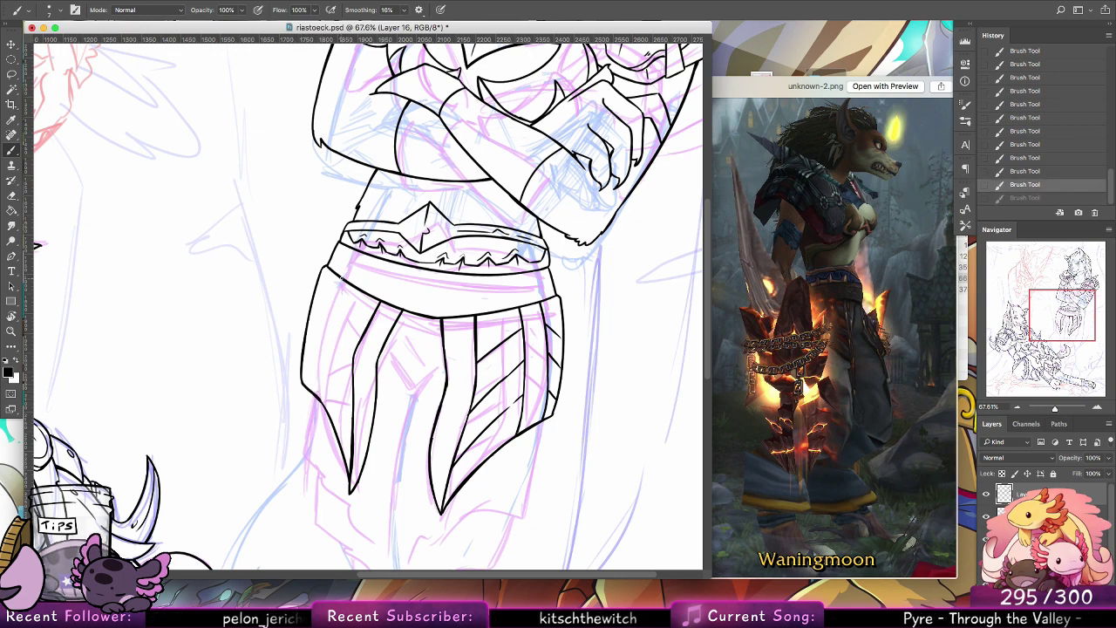
pyautogui.moveTo(340, 278)
pyautogui.mouseDown()
pyautogui.moveTo(314, 390)
pyautogui.moveTo(321, 332)
pyautogui.mouseUp()
pyautogui.press('super+z')
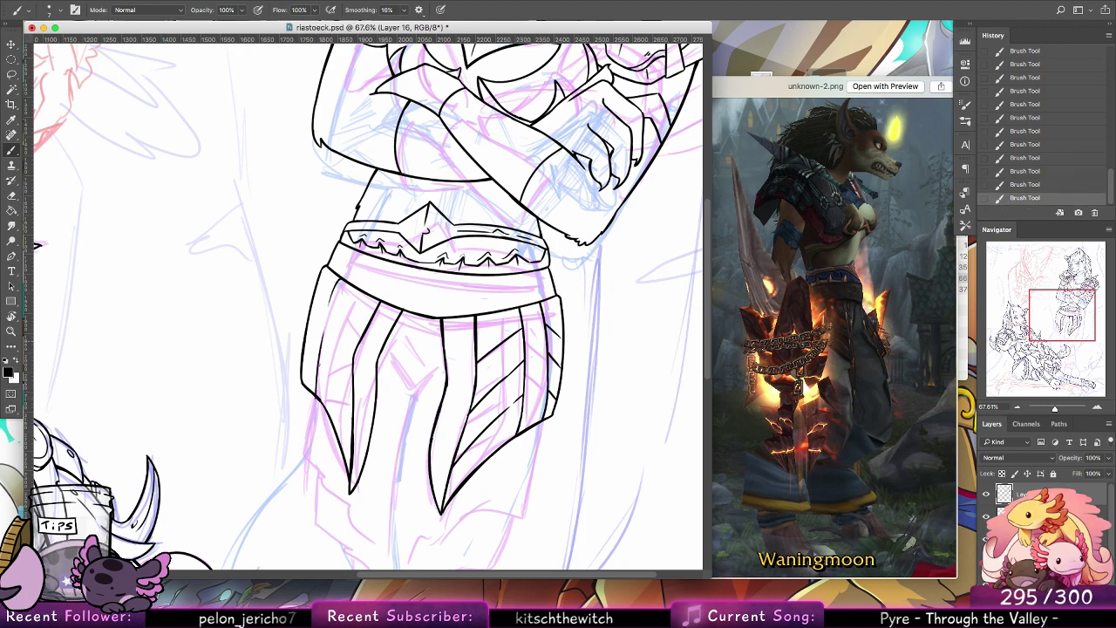
pyautogui.moveTo(321, 371); pyautogui.dragTo(332, 302)
pyautogui.press('super+z')
pyautogui.press('super+z')
pyautogui.hotkey('ctrl', 'shift', 'z')
pyautogui.hotkey('ctrl', 'shift', 'z')
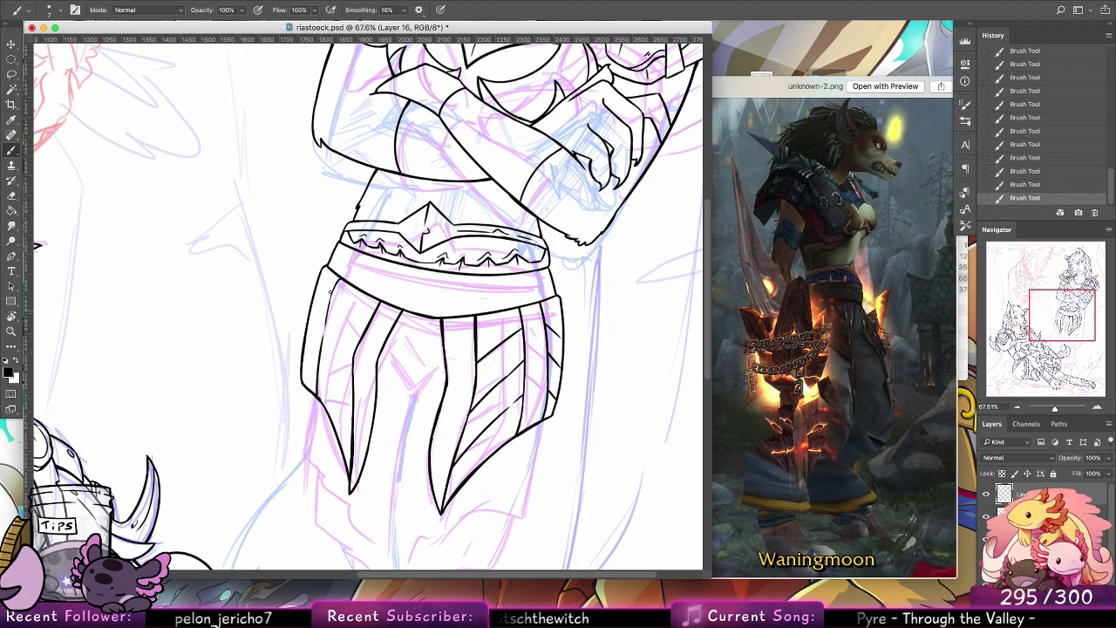
# Step: Ink diagonal stripes down the middle section of the left-hand waist panel
pyautogui.moveTo(332, 293); pyautogui.dragTo(350, 344)
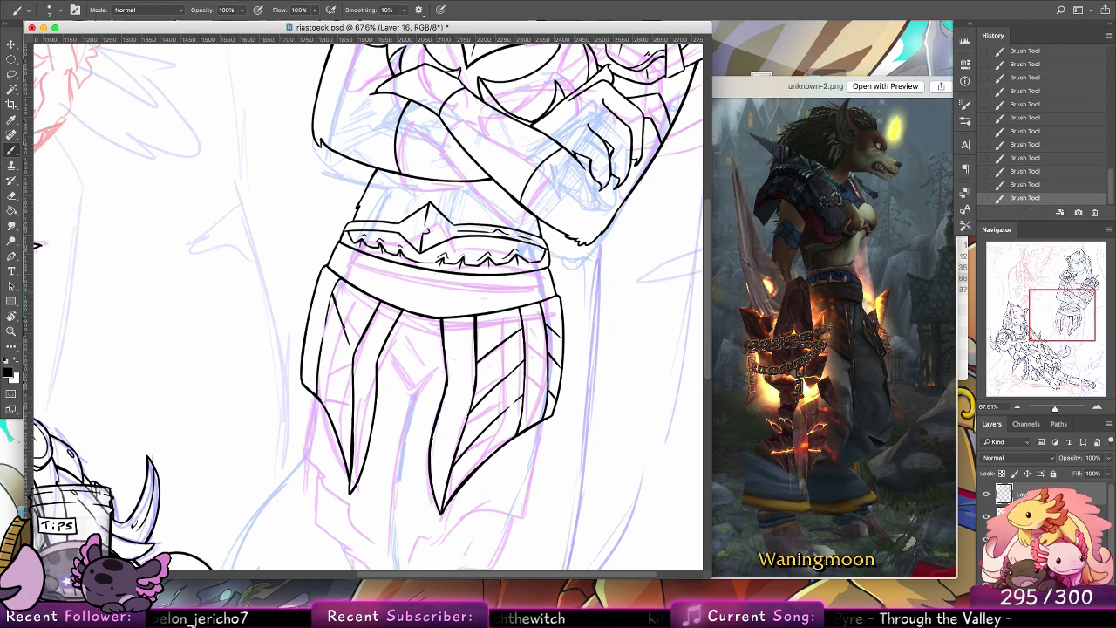
pyautogui.moveTo(334, 297)
pyautogui.mouseDown()
pyautogui.moveTo(353, 355)
pyautogui.moveTo(342, 374)
pyautogui.mouseUp()
pyautogui.press('super+z')
pyautogui.press('super+z')
pyautogui.moveTo(325, 328)
pyautogui.mouseDown()
pyautogui.moveTo(346, 382)
pyautogui.moveTo(338, 424)
pyautogui.mouseUp()
pyautogui.hotkey('ctrl', 'z')
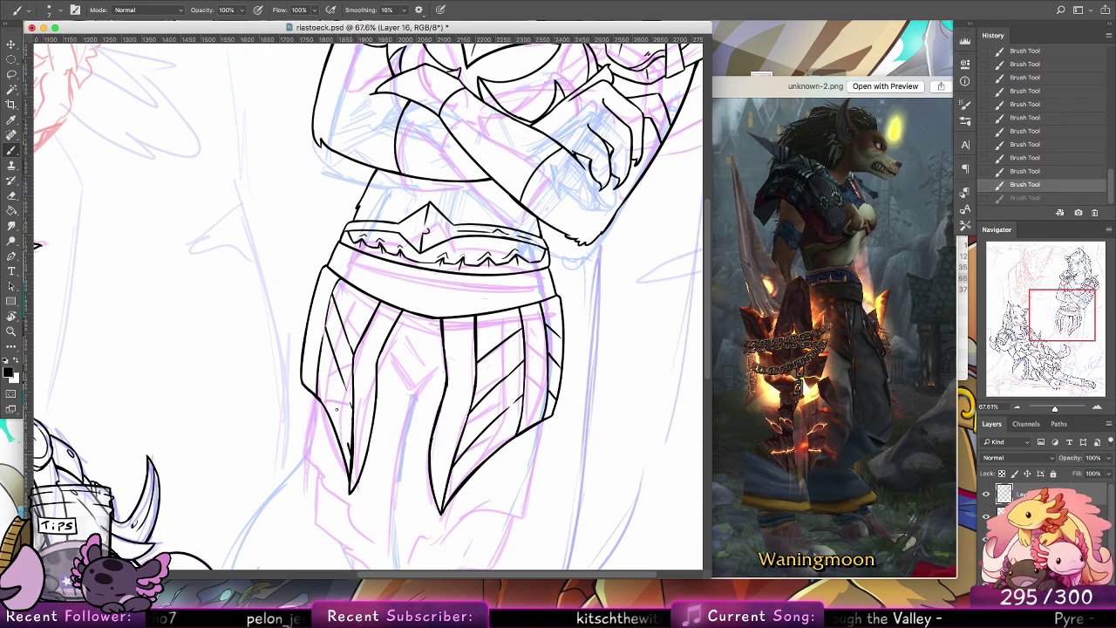
pyautogui.moveTo(328, 384); pyautogui.dragTo(347, 442)
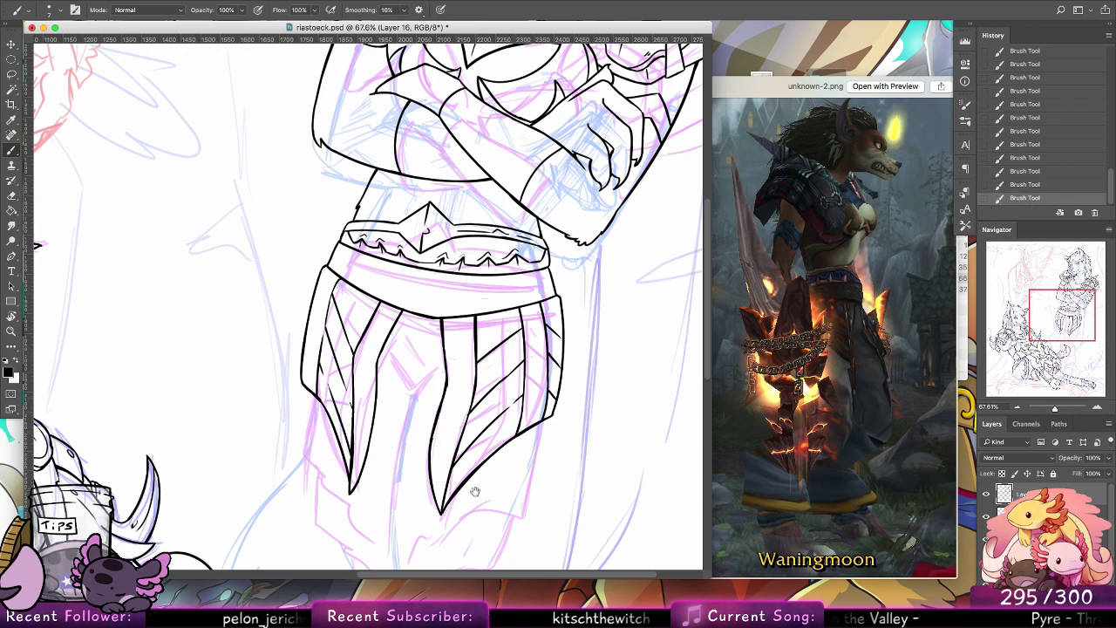
# Step: Bring up the front-view reference image unknown.png and ink the short crotch folds between the two waist panels
pyautogui.moveTo(475, 492); pyautogui.dragTo(475, 382)
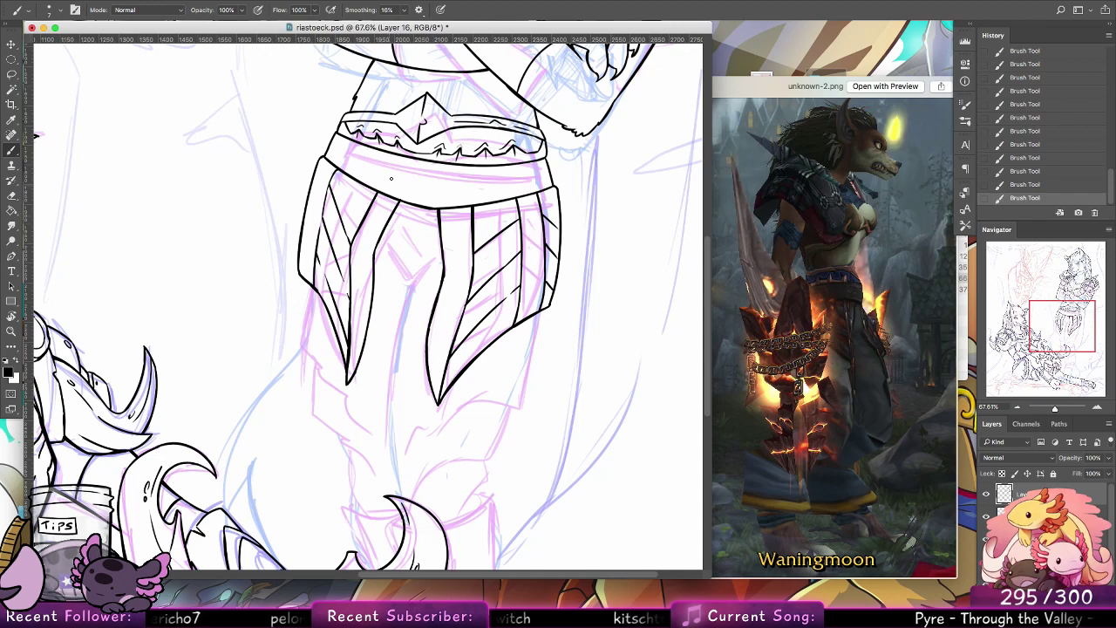
pyautogui.click(893, 305)
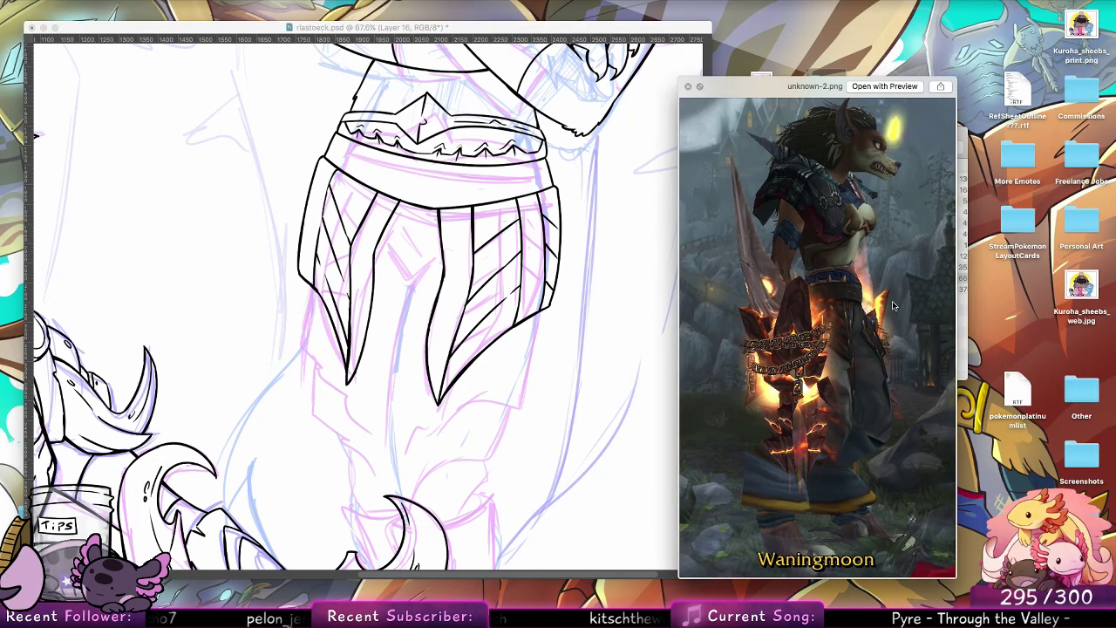
pyautogui.press('Left')
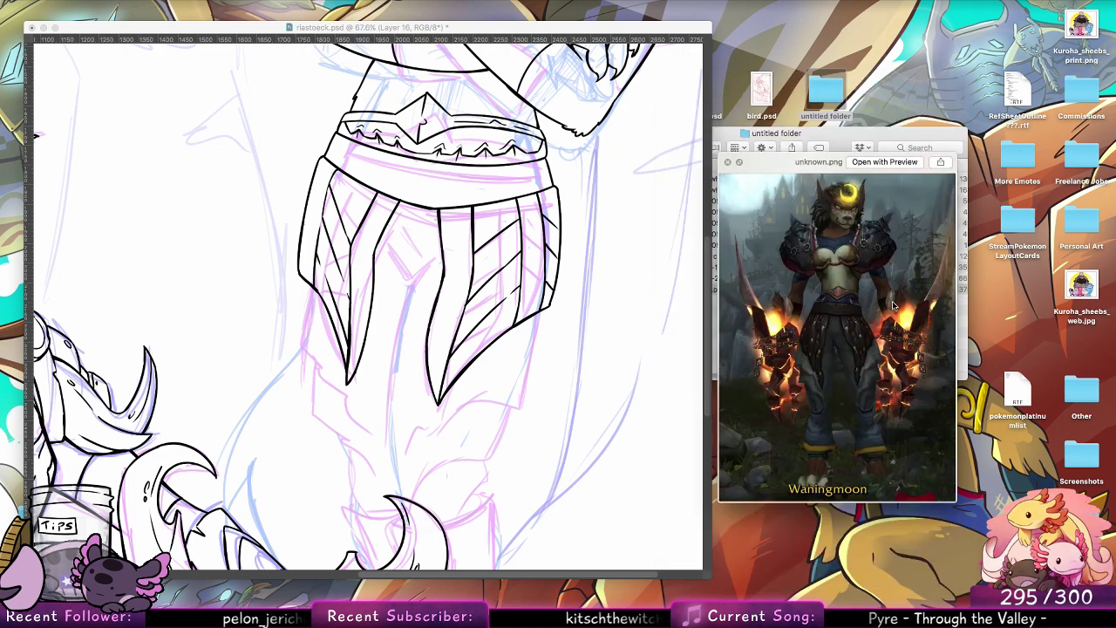
pyautogui.click(397, 244)
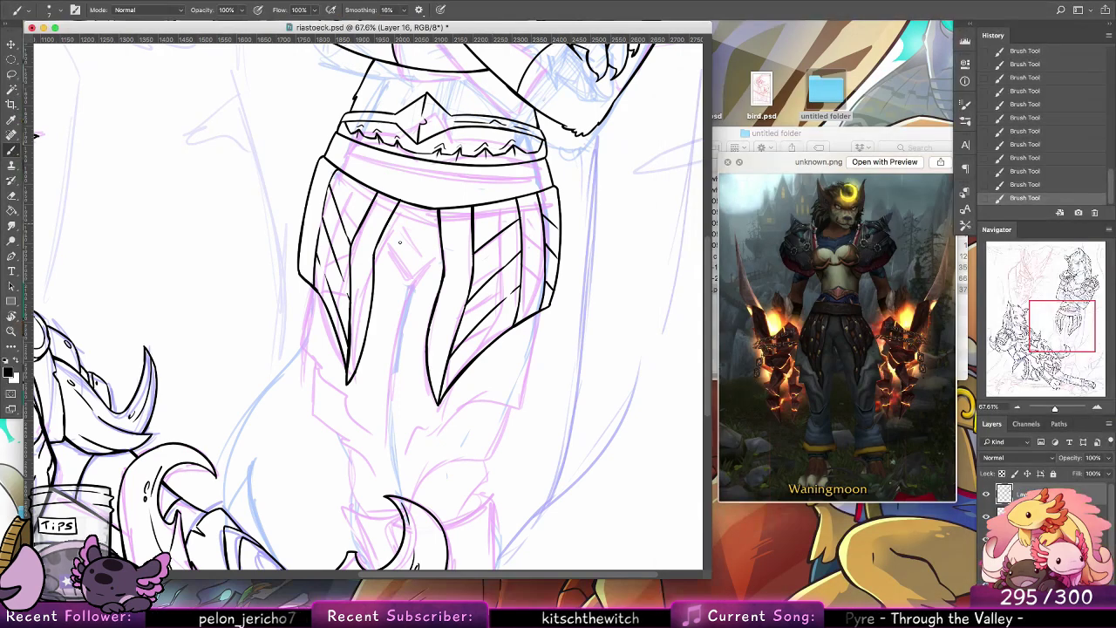
pyautogui.moveTo(390, 240)
pyautogui.mouseDown()
pyautogui.moveTo(409, 269)
pyautogui.moveTo(402, 306)
pyautogui.mouseUp()
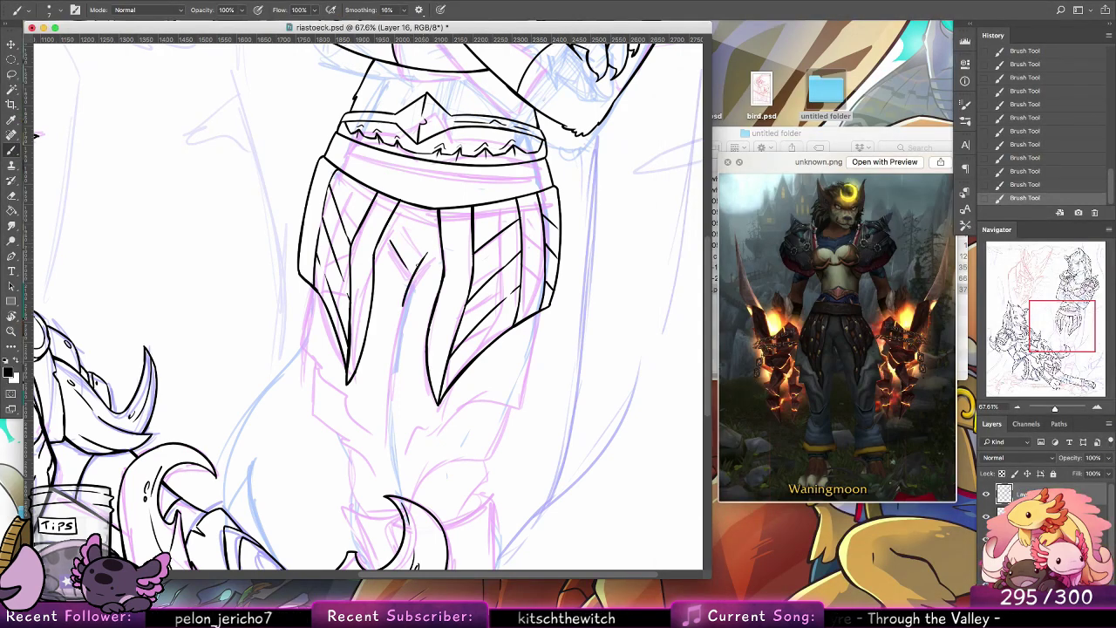
# Step: Set the brush size to 9 px and thicken the inner edge lines of the hanging waist panels below the belt cloth
pyautogui.click(52, 11)
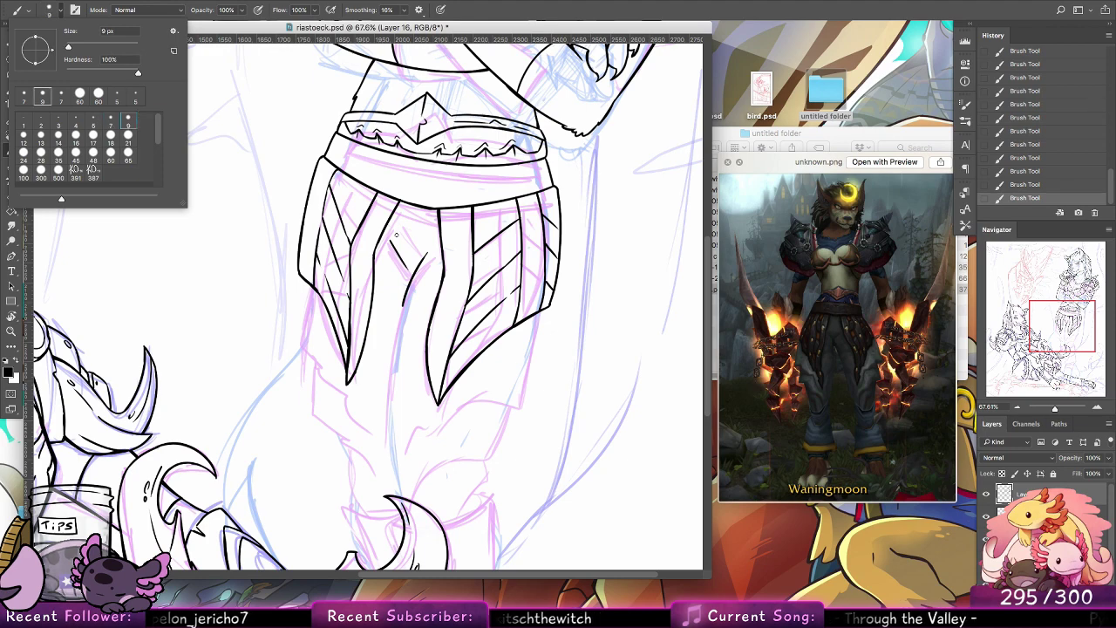
pyautogui.moveTo(401, 202); pyautogui.dragTo(396, 215)
pyautogui.press('super+z')
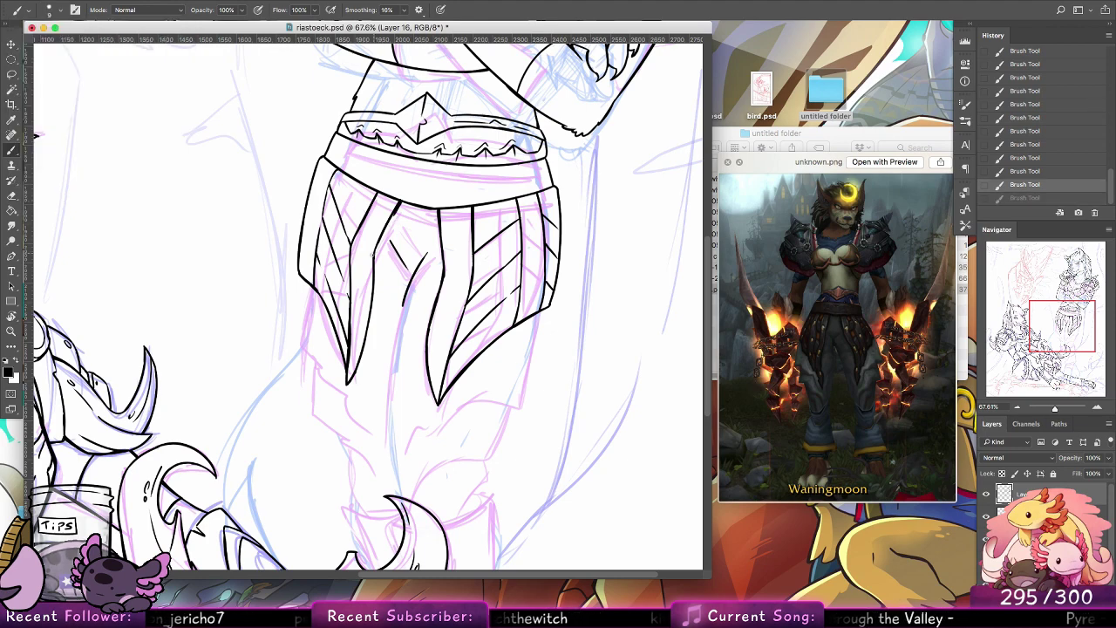
pyautogui.moveTo(375, 254)
pyautogui.mouseDown()
pyautogui.moveTo(402, 202)
pyautogui.moveTo(379, 249)
pyautogui.mouseUp()
pyautogui.hotkey('ctrl', 'z')
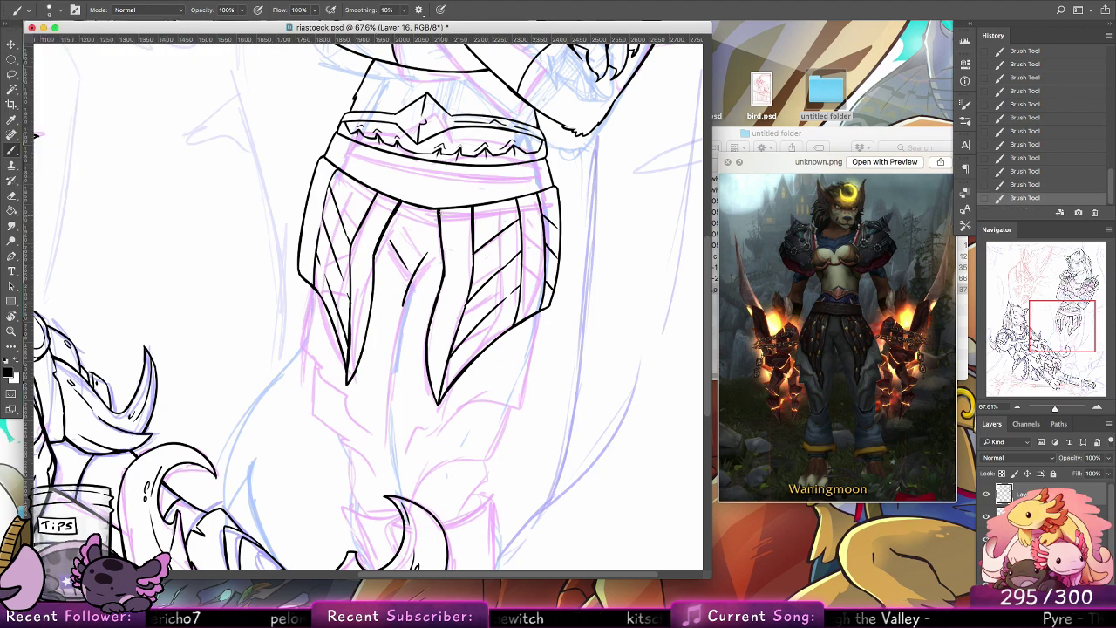
pyautogui.moveTo(546, 157); pyautogui.dragTo(552, 187)
pyautogui.press('super+z')
# Step: Thicken the outlines along the side of the waist and the outer elbow of the folded arm
pyautogui.scroll(5, 453, 214)
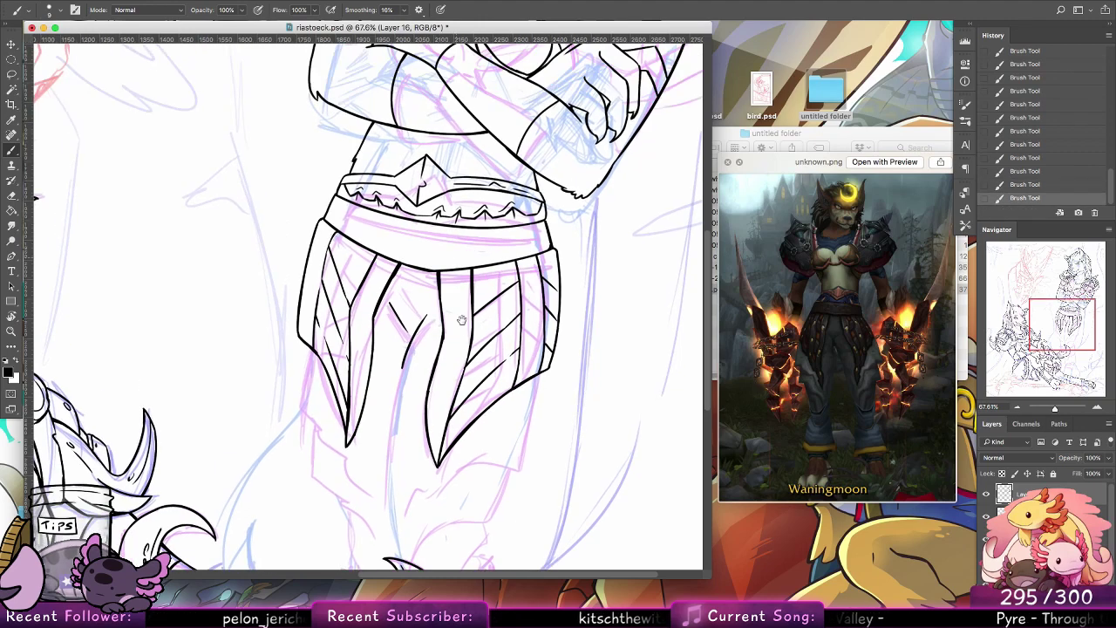
pyautogui.moveTo(406, 223); pyautogui.dragTo(376, 284)
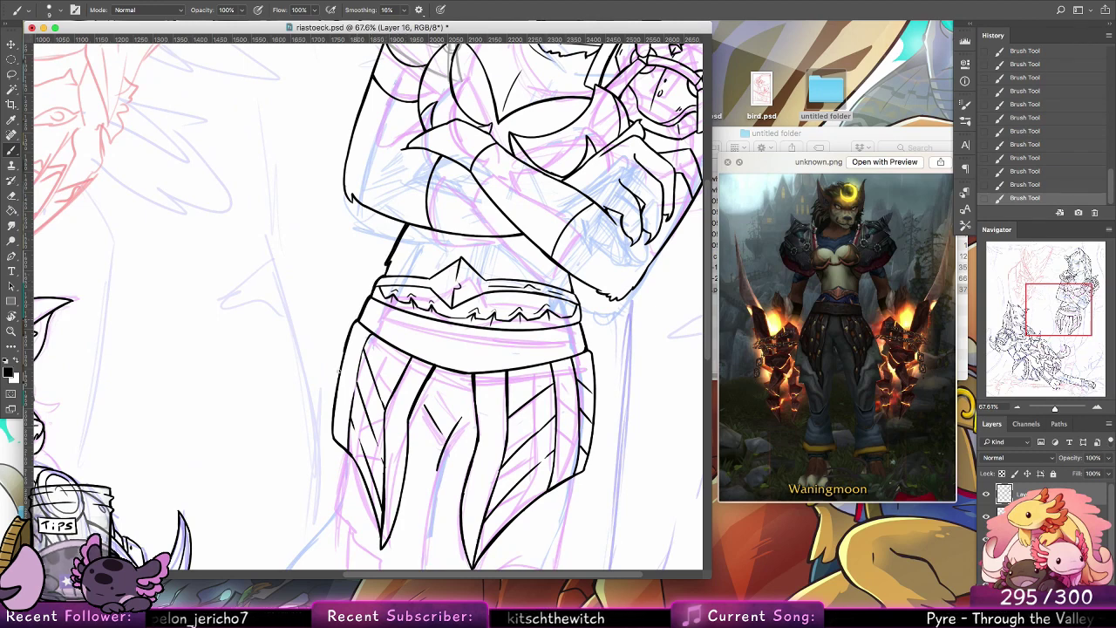
pyautogui.moveTo(460, 259)
pyautogui.mouseDown()
pyautogui.moveTo(429, 284)
pyautogui.moveTo(459, 259)
pyautogui.mouseUp()
pyautogui.press('super+z')
pyautogui.press('super+z')
pyautogui.press('super+z')
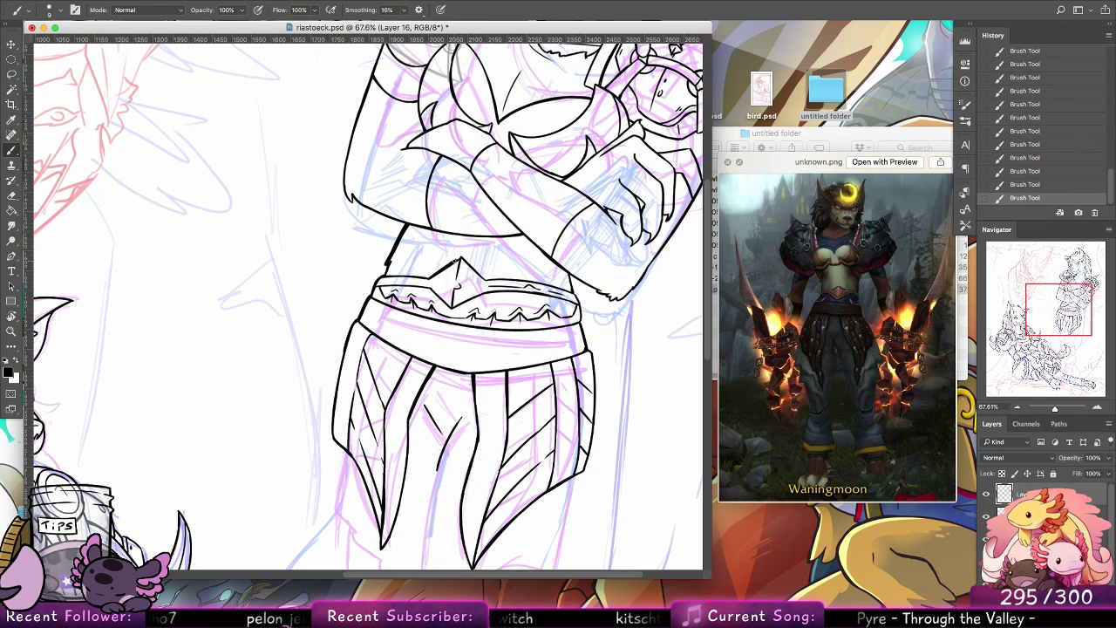
pyautogui.scroll(5, 366, 301)
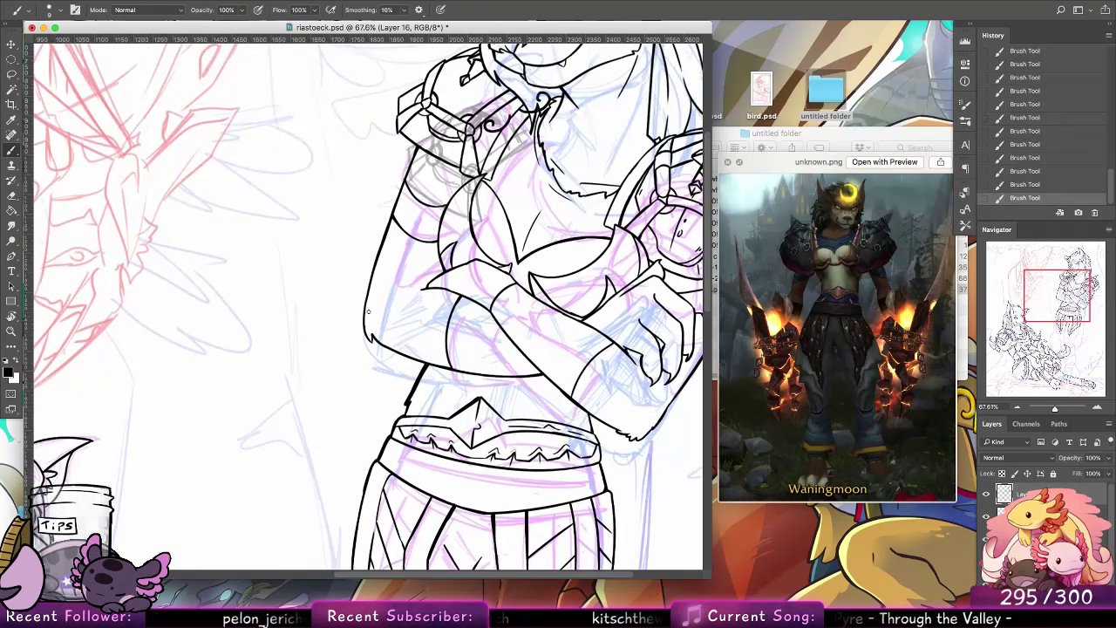
pyautogui.press('super+z')
pyautogui.moveTo(367, 291)
pyautogui.mouseDown()
pyautogui.moveTo(366, 340)
pyautogui.moveTo(384, 346)
pyautogui.mouseUp()
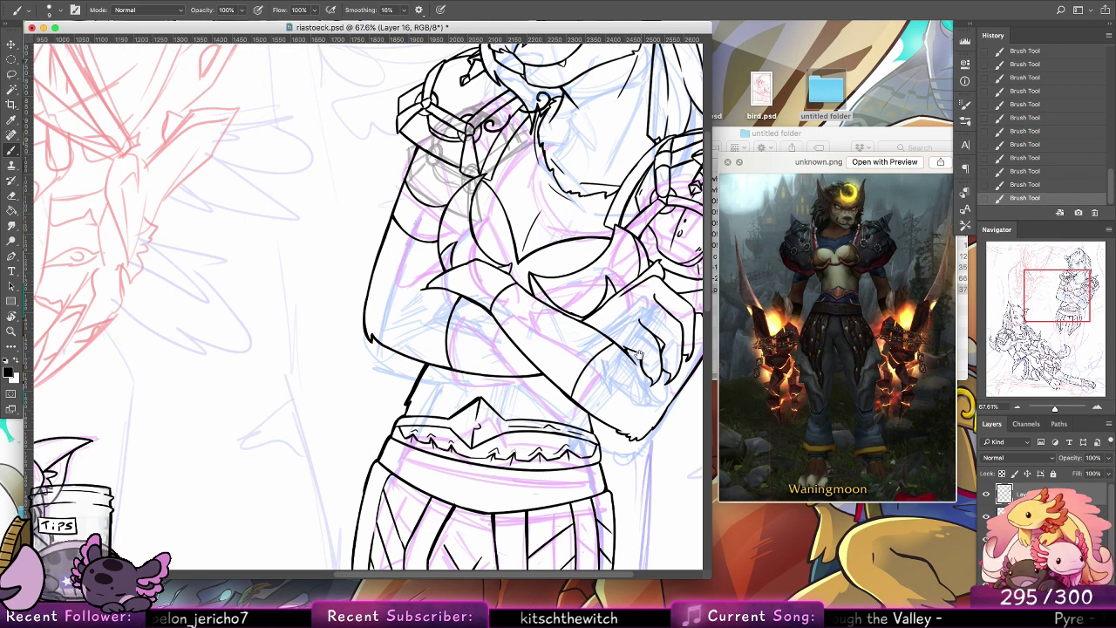
# Step: Ink the inner leg line from the crotch fold down to the tip of the seated figure's horn
pyautogui.moveTo(619, 407); pyautogui.dragTo(471, 153)
pyautogui.moveTo(387, 344); pyautogui.dragTo(485, 172)
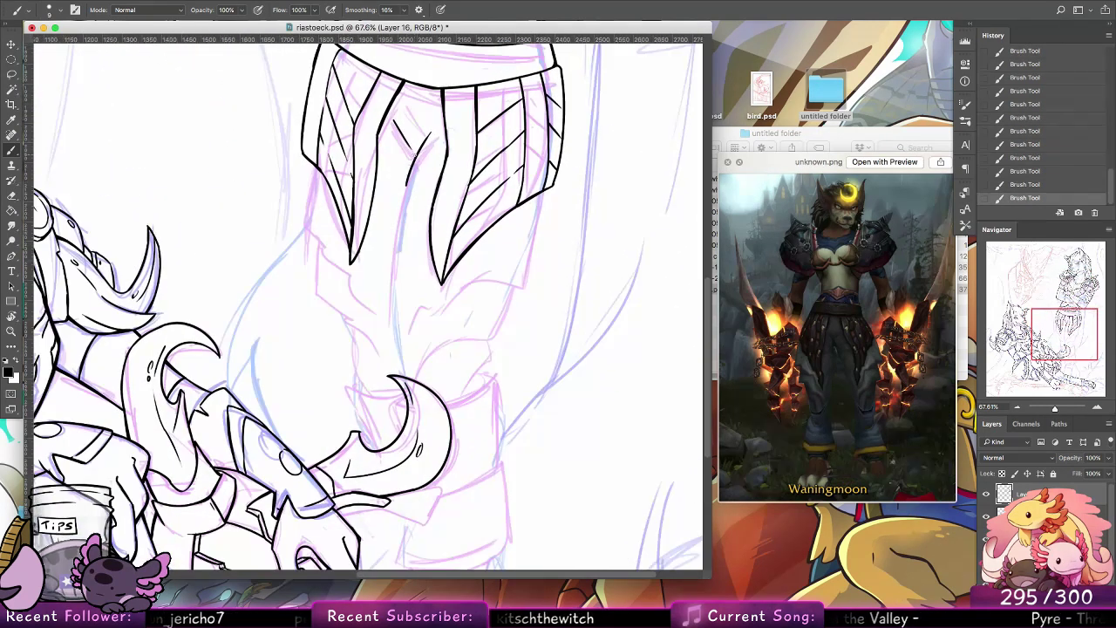
pyautogui.moveTo(405, 178); pyautogui.dragTo(400, 225)
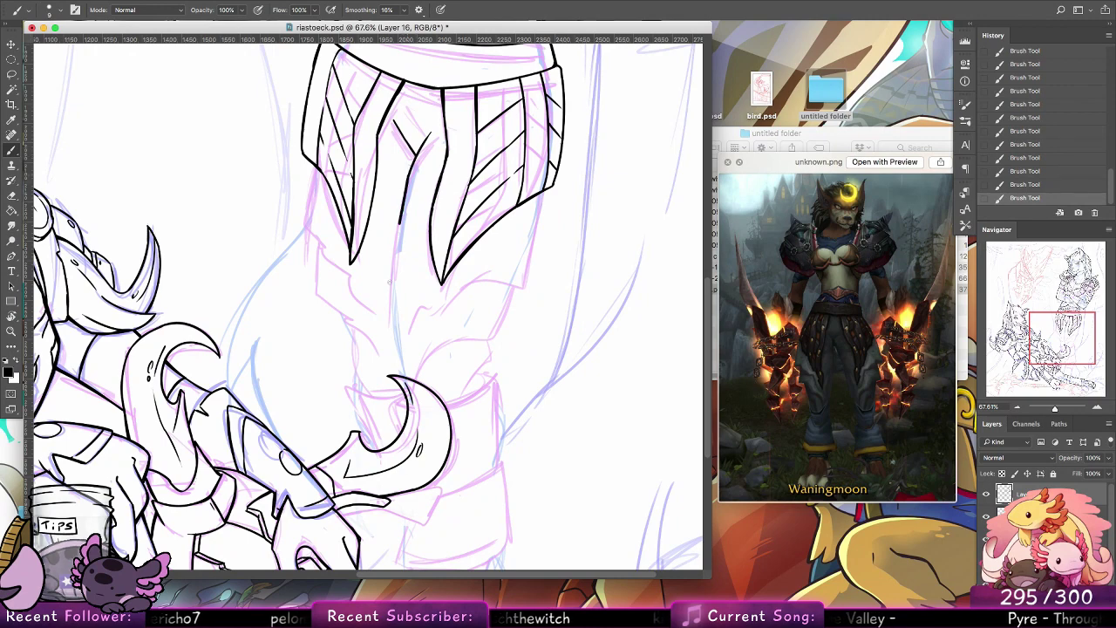
pyautogui.moveTo(390, 282); pyautogui.dragTo(393, 312)
pyautogui.press('super+z')
pyautogui.moveTo(412, 172); pyautogui.dragTo(397, 350)
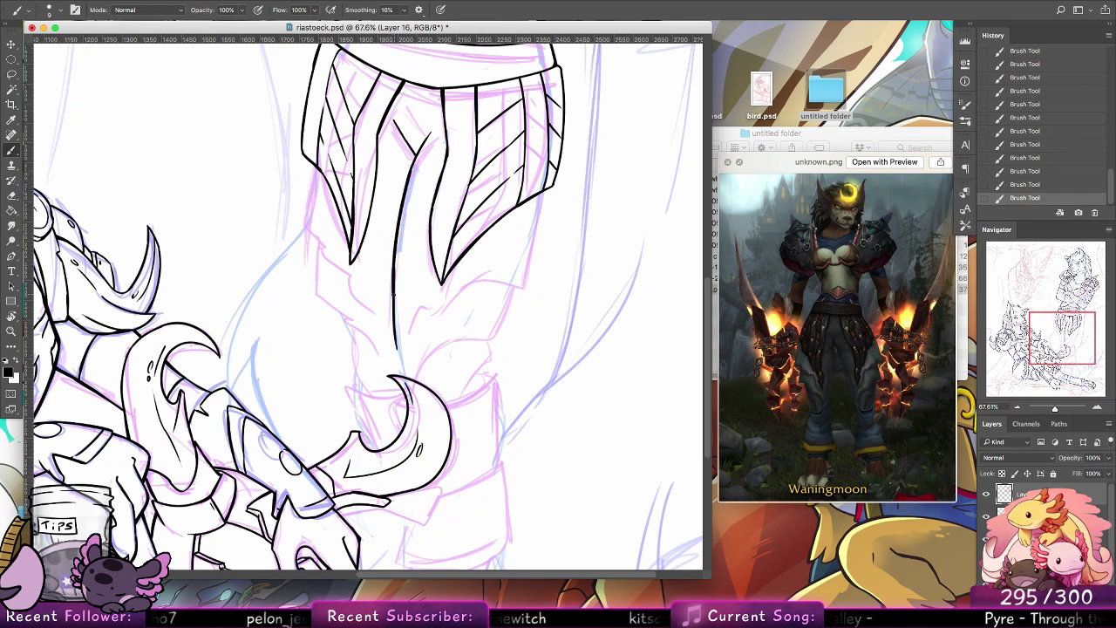
pyautogui.moveTo(393, 297); pyautogui.dragTo(410, 382)
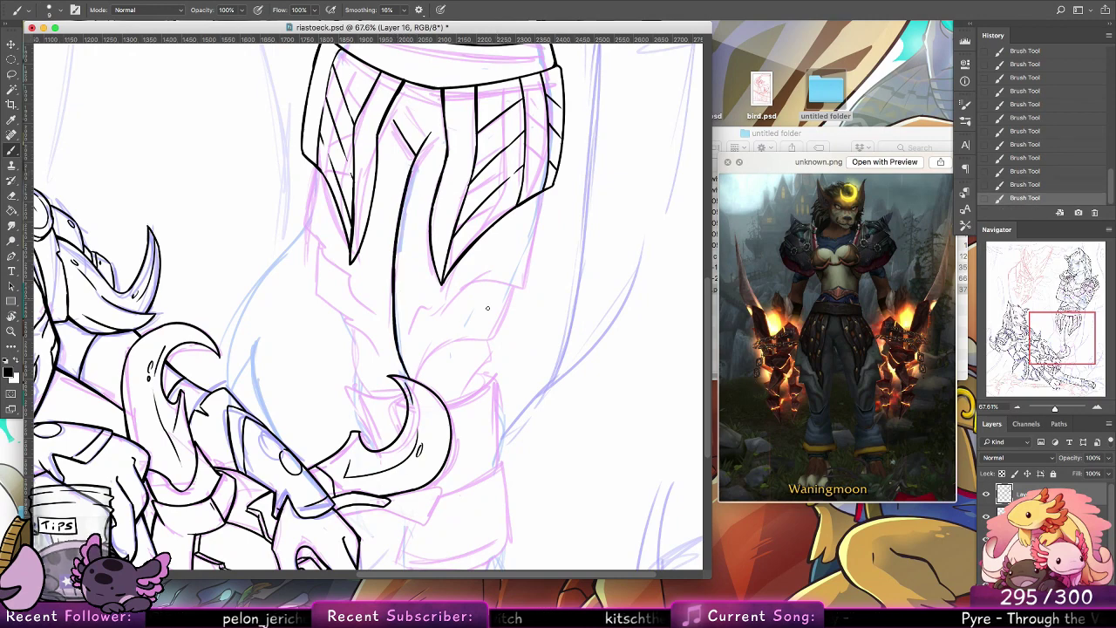
# Step: Ink the wavy trouser fold across the thigh and the outer thigh edge running down from the right-hand waist panel
pyautogui.moveTo(412, 329); pyautogui.dragTo(503, 279)
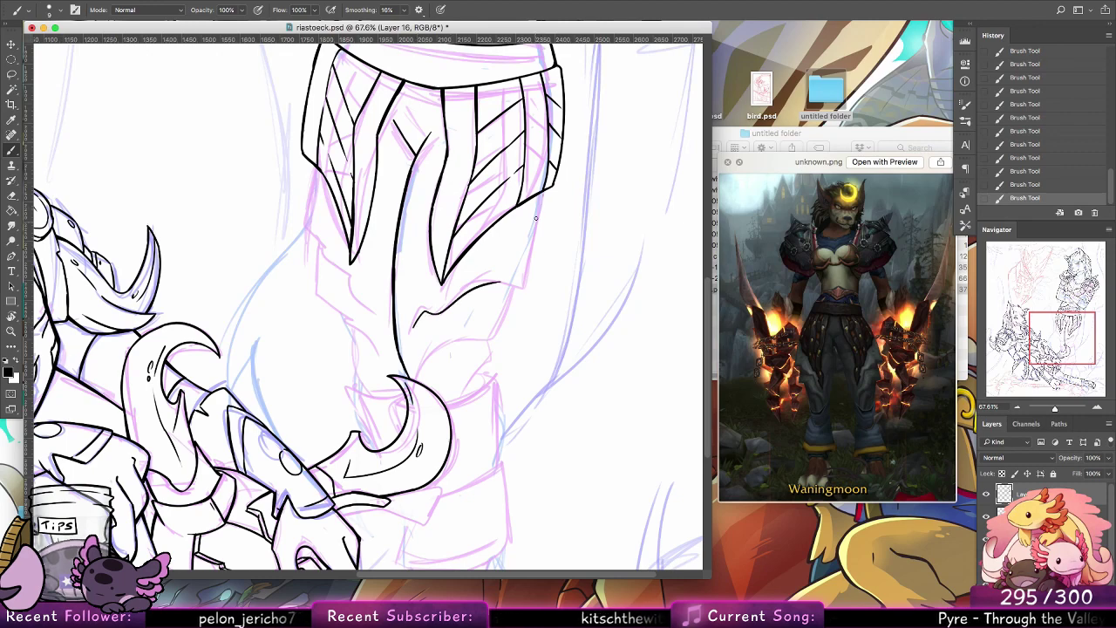
pyautogui.moveTo(550, 194); pyautogui.dragTo(530, 266)
pyautogui.hotkey('ctrl', 'z')
pyautogui.moveTo(548, 188)
pyautogui.mouseDown()
pyautogui.moveTo(525, 278)
pyautogui.moveTo(534, 238)
pyautogui.mouseUp()
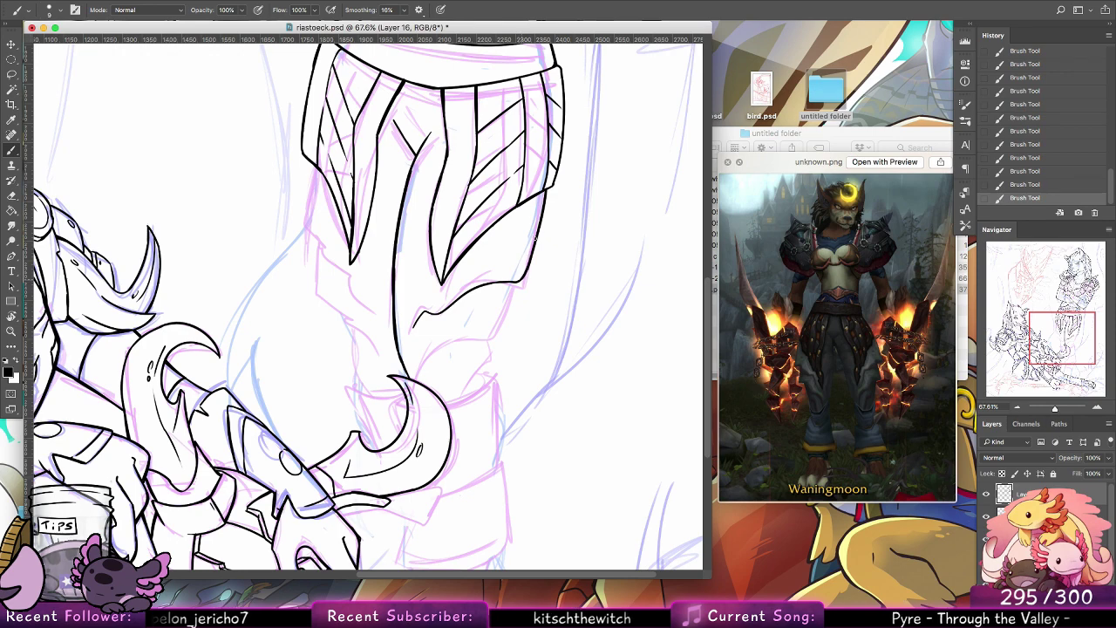
# Step: Ink the outer trouser edge down to the knee and a second curved fold across the leg
pyautogui.moveTo(536, 325); pyautogui.dragTo(530, 242)
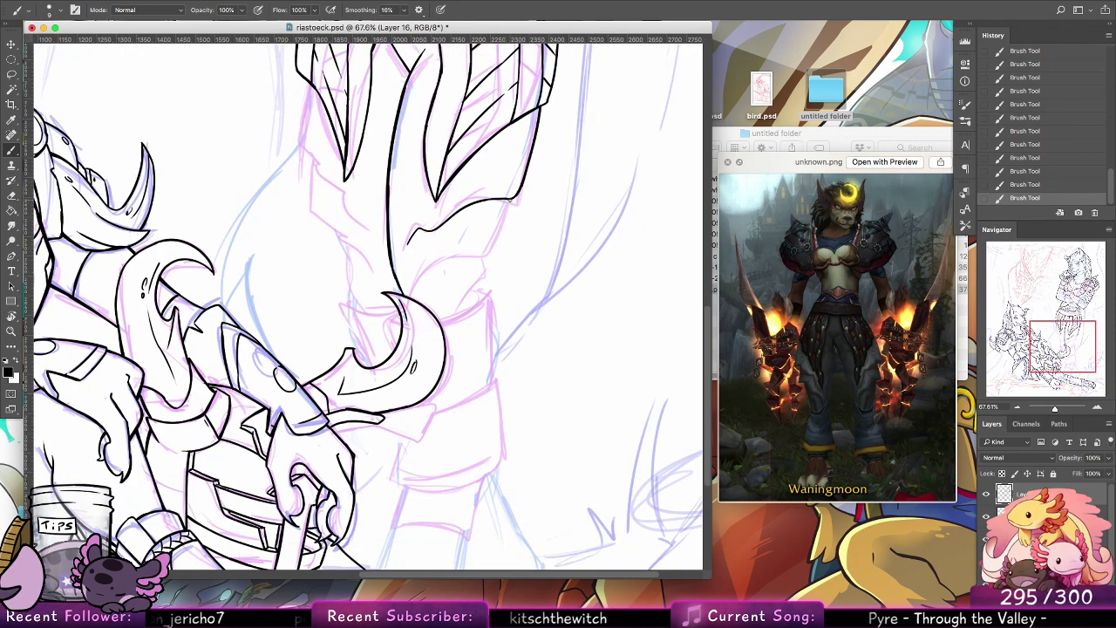
pyautogui.moveTo(510, 200); pyautogui.dragTo(496, 246)
pyautogui.moveTo(421, 272)
pyautogui.mouseDown()
pyautogui.moveTo(495, 243)
pyautogui.moveTo(476, 287)
pyautogui.mouseUp()
pyautogui.press('super+z')
pyautogui.press('super+z')
pyautogui.press('super+z')
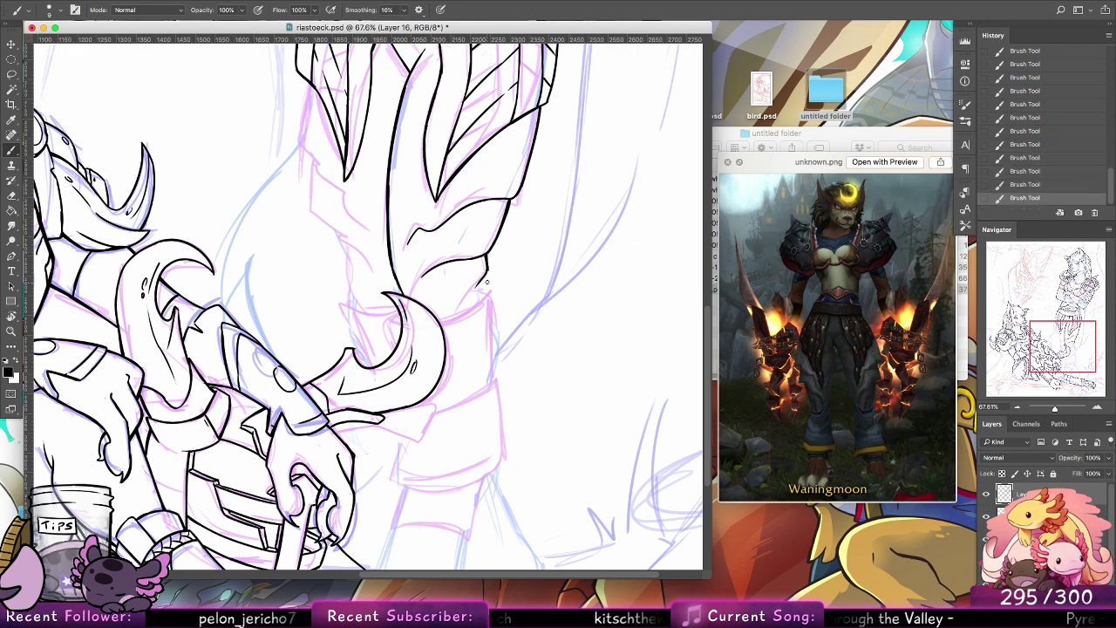
# Step: Ink the gathered fabric below the knee and the top rim of the leg guard beside the horn
pyautogui.moveTo(443, 323); pyautogui.dragTo(482, 300)
pyautogui.press('super+z')
pyautogui.press('super+z')
pyautogui.press('super+z')
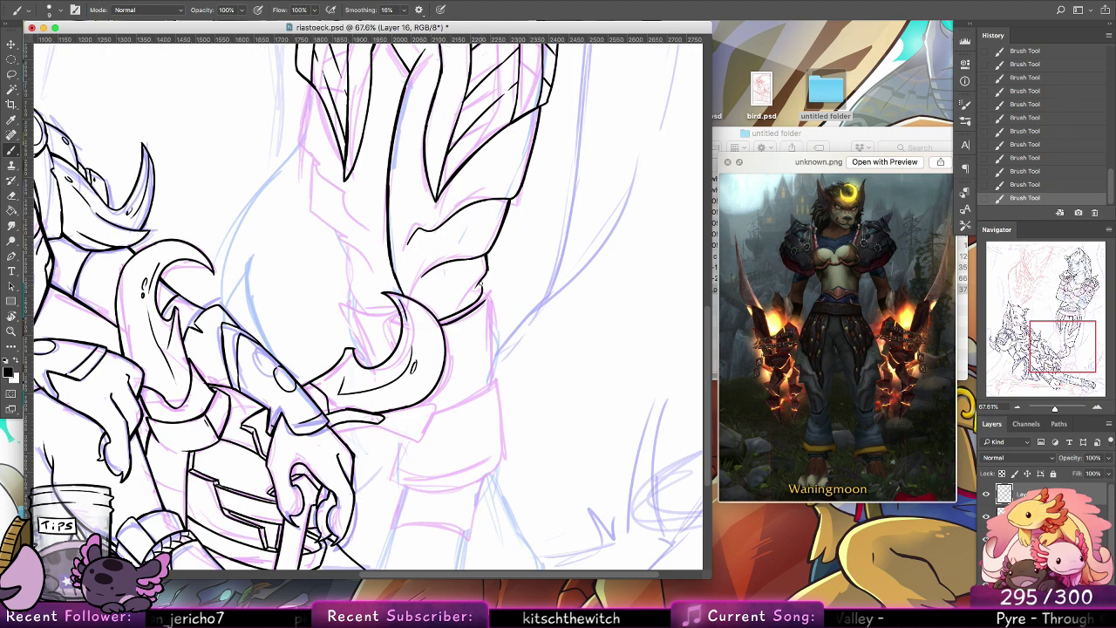
# Step: Ink the outer edge of the leg guard from its top rim down to the flared cuff, redoing the stroke until it fits
pyautogui.moveTo(487, 298); pyautogui.dragTo(487, 358)
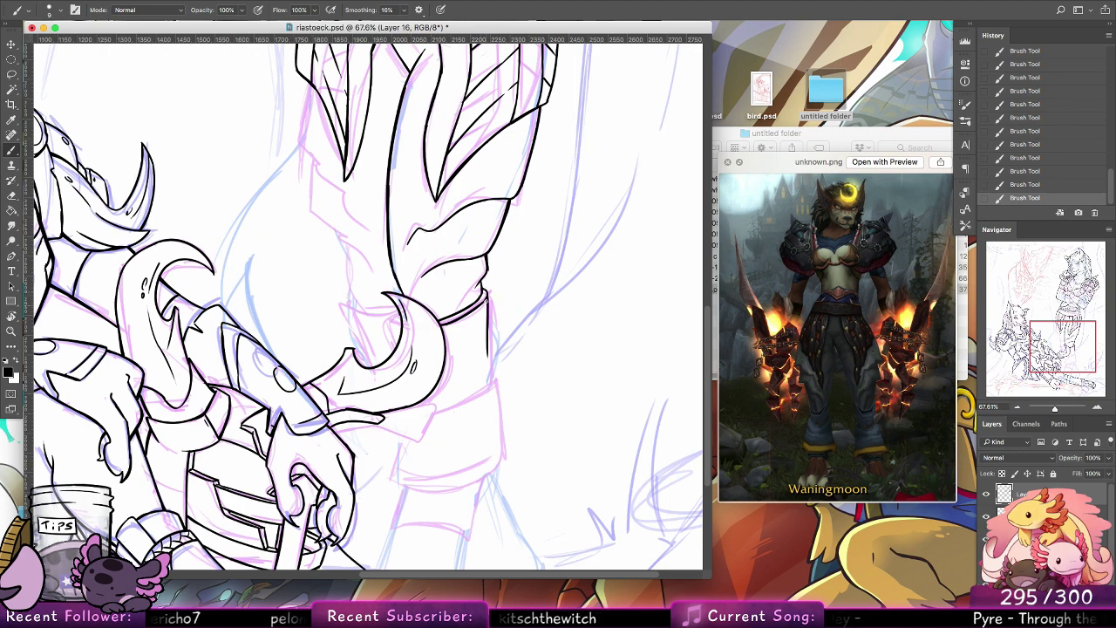
pyautogui.press('super+z')
pyautogui.moveTo(488, 297); pyautogui.dragTo(491, 364)
pyautogui.press('super+z')
pyautogui.moveTo(486, 291); pyautogui.dragTo(493, 365)
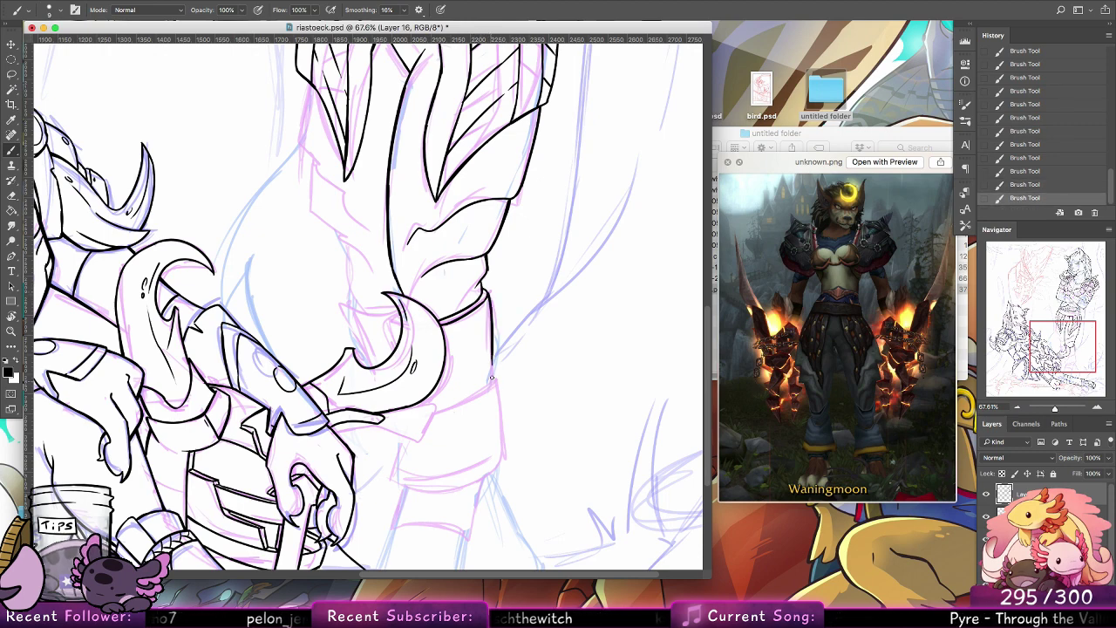
pyautogui.press('super+z')
pyautogui.moveTo(487, 291); pyautogui.dragTo(491, 379)
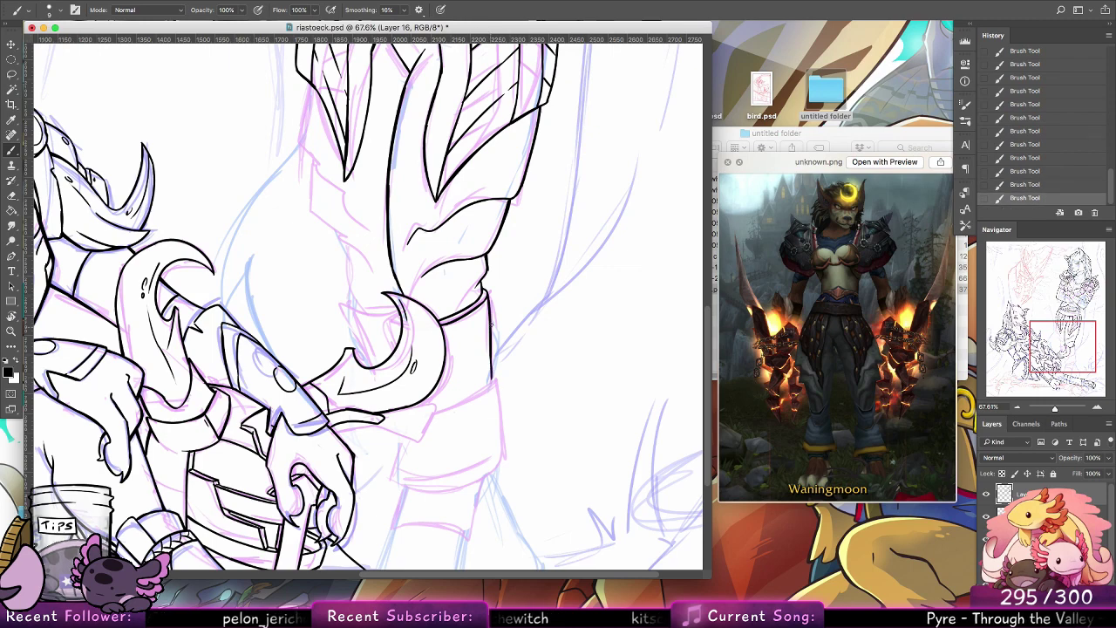
# Step: Ink the small gap inside the horn's curve and the upper edge of the flared cuff below the leg guard
pyautogui.moveTo(533, 321); pyautogui.dragTo(577, 217)
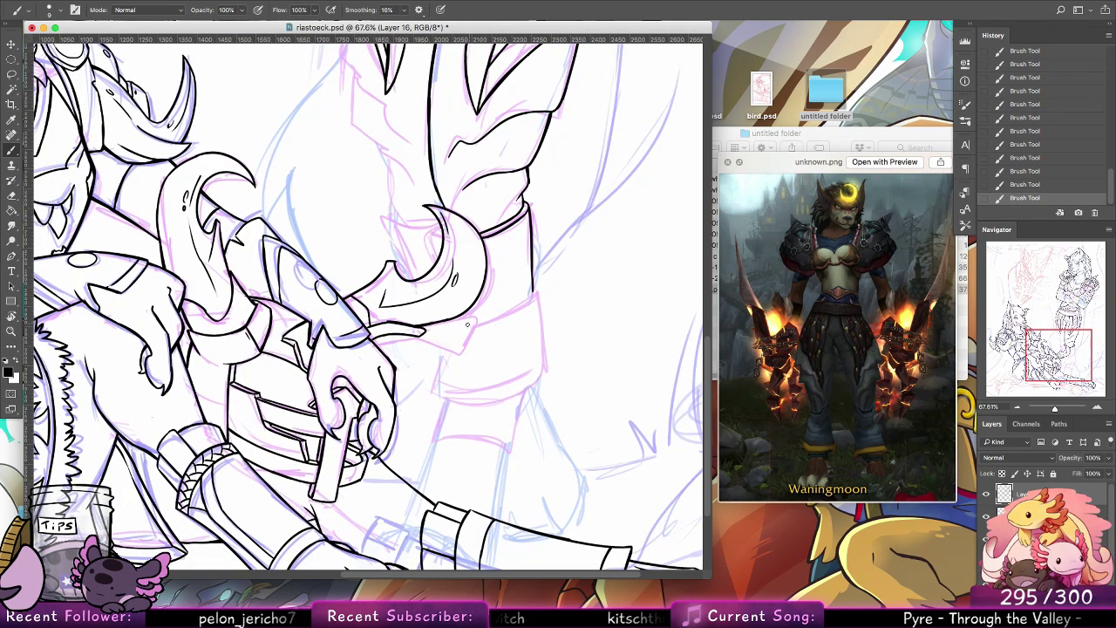
pyautogui.moveTo(534, 294); pyautogui.dragTo(459, 324)
pyautogui.press('super+z')
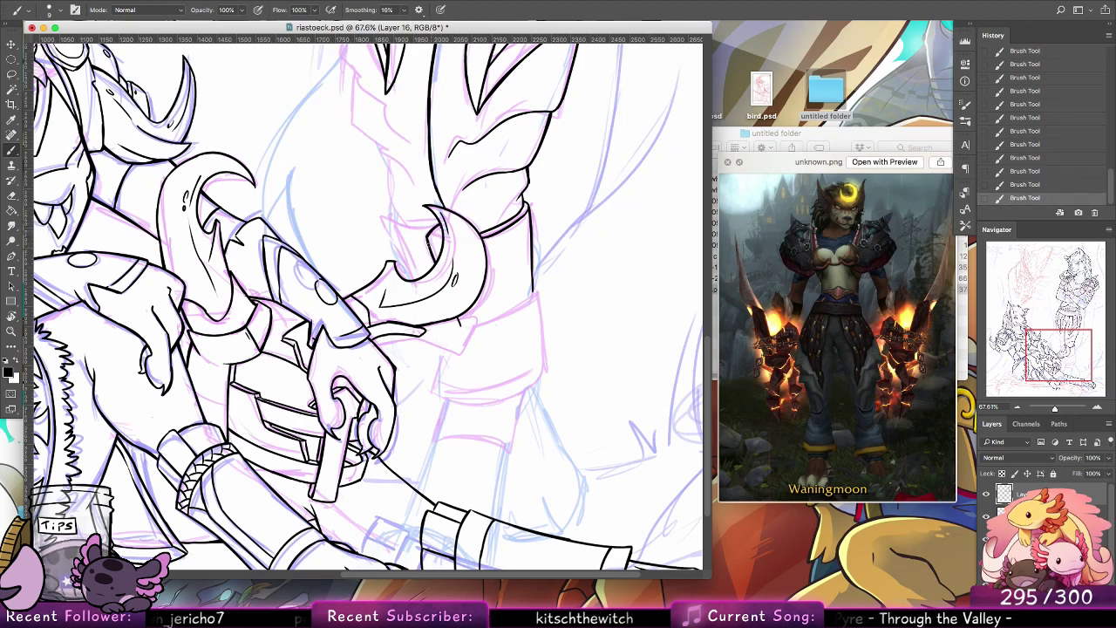
pyautogui.moveTo(439, 230); pyautogui.dragTo(431, 239)
pyautogui.moveTo(460, 325); pyautogui.dragTo(539, 300)
pyautogui.press('super+z')
pyautogui.moveTo(457, 320)
pyautogui.mouseDown()
pyautogui.moveTo(455, 331)
pyautogui.moveTo(503, 326)
pyautogui.mouseUp()
pyautogui.press('super+z')
pyautogui.moveTo(543, 358); pyautogui.dragTo(543, 356)
pyautogui.press('super+z')
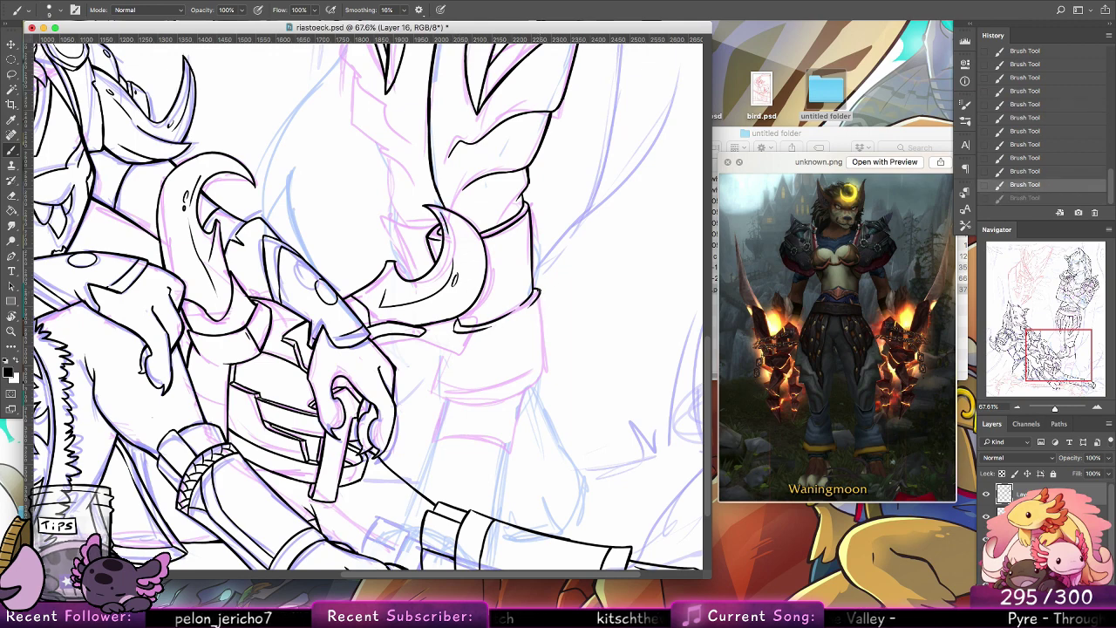
# Step: Ink both sides of the flared cuff and close it with a curved bottom edge
pyautogui.moveTo(539, 290); pyautogui.dragTo(547, 357)
pyautogui.moveTo(455, 325)
pyautogui.mouseDown()
pyautogui.moveTo(441, 397)
pyautogui.moveTo(471, 403)
pyautogui.moveTo(437, 390)
pyautogui.moveTo(499, 394)
pyautogui.moveTo(546, 370)
pyautogui.mouseUp()
pyautogui.press('super+z')
pyautogui.press('super+z')
pyautogui.press('super+z')
pyautogui.press('super+z')
pyautogui.press('super+z')
pyautogui.press('super+z')
pyautogui.moveTo(501, 398); pyautogui.dragTo(545, 371)
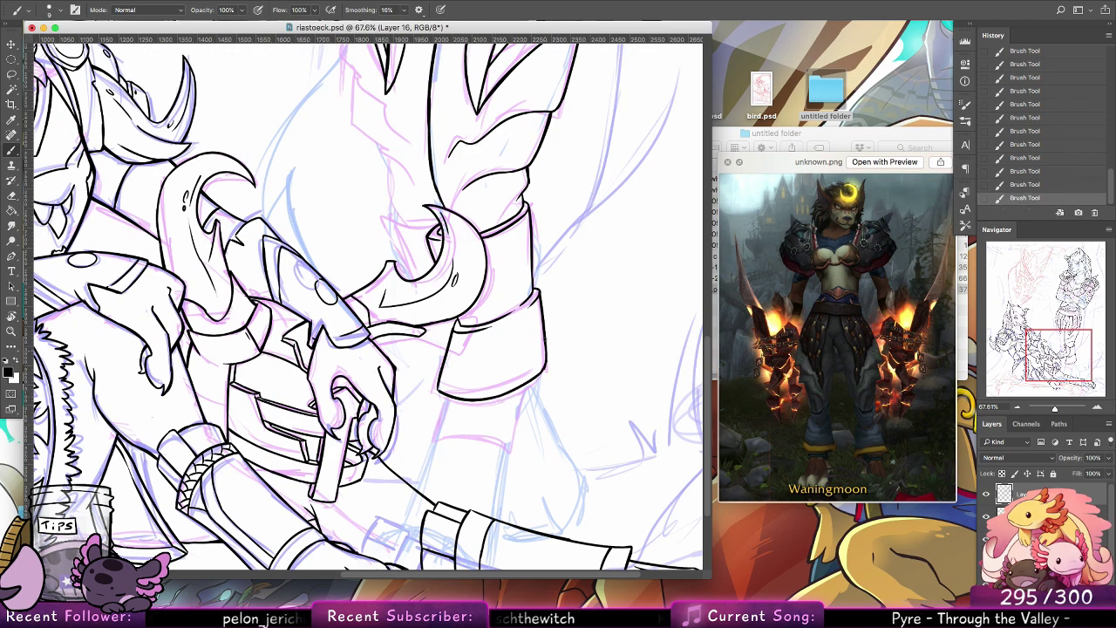
# Step: Ink thin detail lines near the outer edges of the leg guard and the flared cuff
pyautogui.scroll(-3, 593, 314)
pyautogui.moveTo(526, 297); pyautogui.dragTo(534, 236)
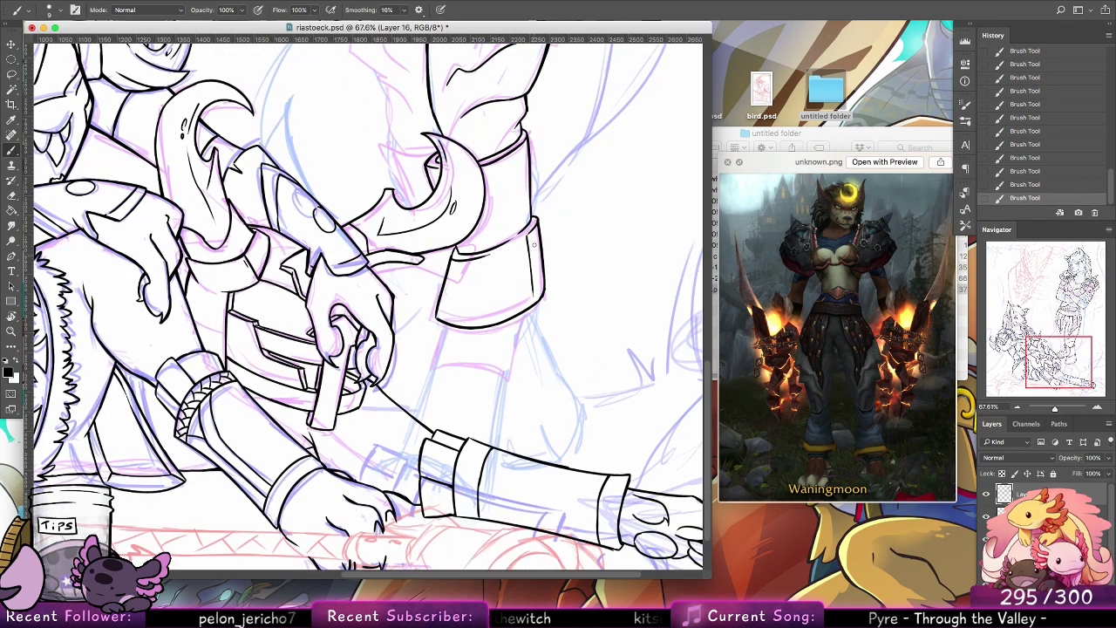
pyautogui.moveTo(509, 156); pyautogui.dragTo(523, 228)
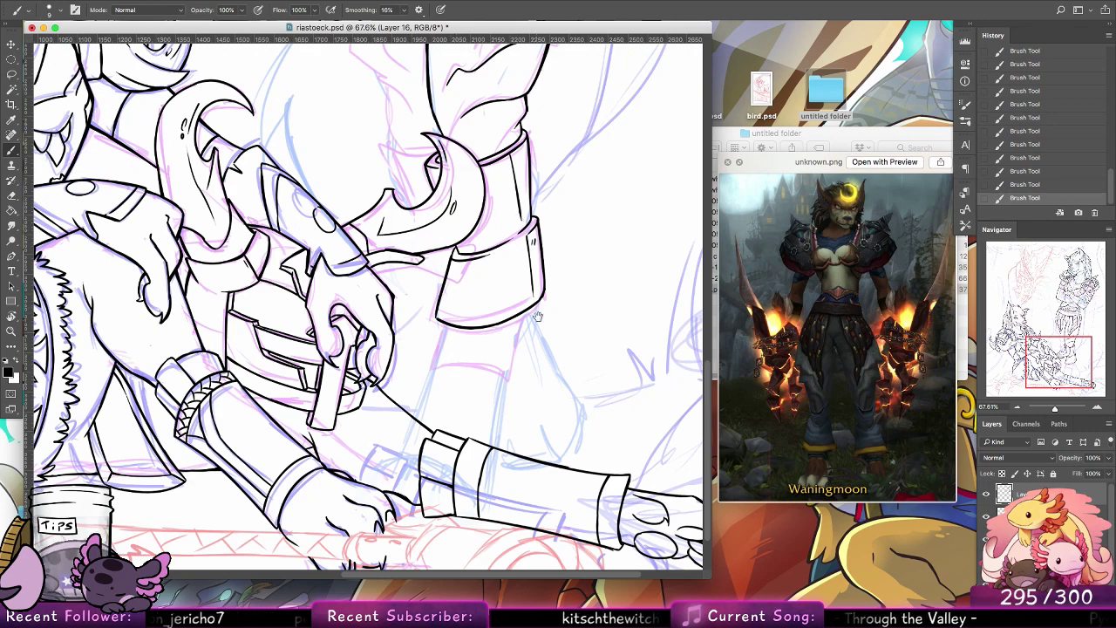
# Step: Ink both sides of the lower leg beneath the cuff down to the seated figure's leg, with a curved band line across
pyautogui.moveTo(537, 319); pyautogui.dragTo(538, 284)
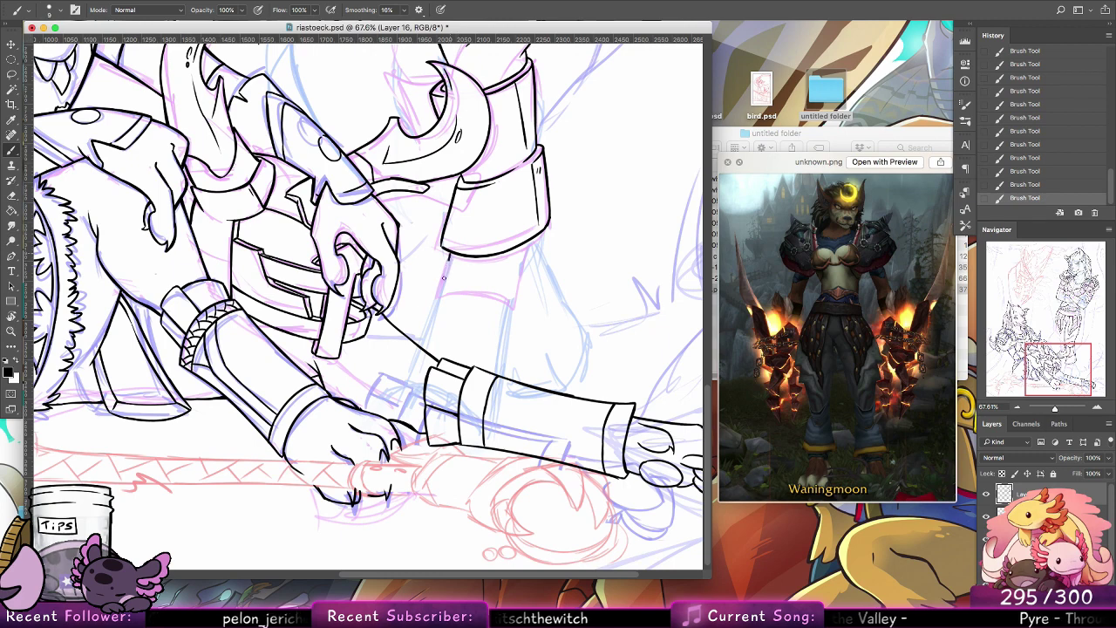
pyautogui.moveTo(448, 258); pyautogui.dragTo(439, 297)
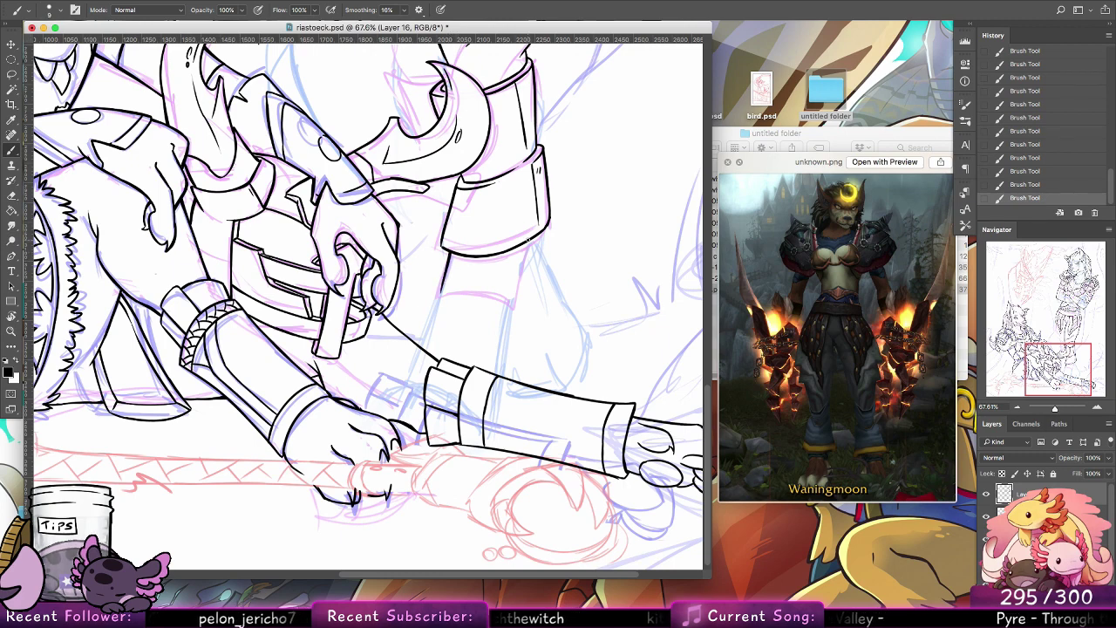
pyautogui.moveTo(529, 241)
pyautogui.mouseDown()
pyautogui.moveTo(516, 305)
pyautogui.moveTo(451, 285)
pyautogui.moveTo(421, 349)
pyautogui.mouseUp()
pyautogui.moveTo(439, 301); pyautogui.dragTo(423, 347)
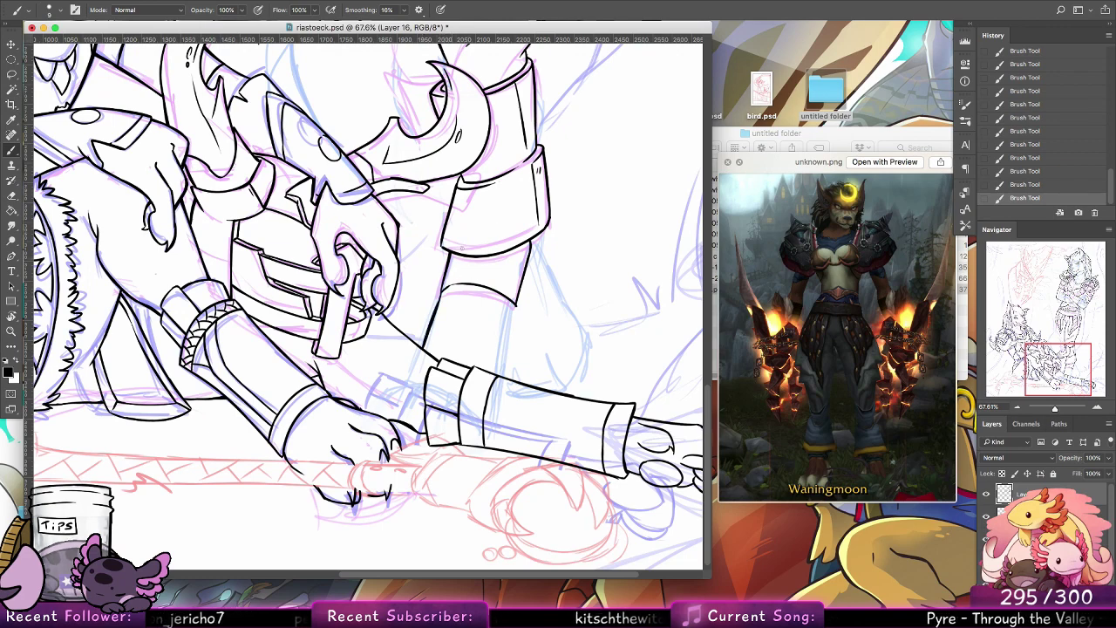
pyautogui.moveTo(516, 307); pyautogui.dragTo(500, 378)
pyautogui.moveTo(510, 331); pyautogui.dragTo(506, 349)
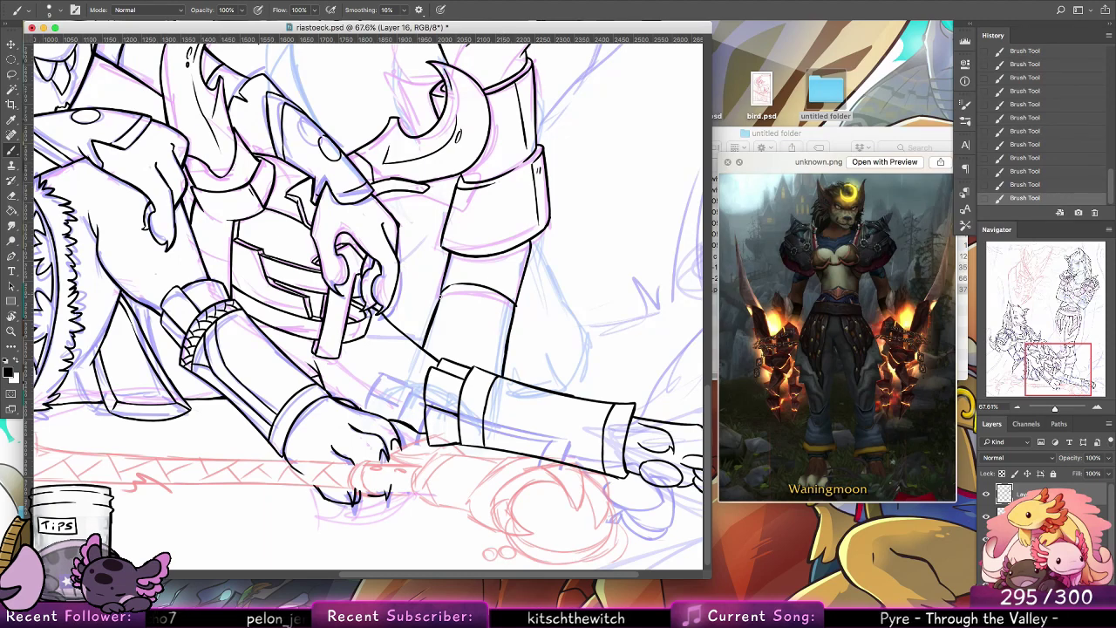
# Step: Ink the outer contour of the standing wolf's rear foot from the flared cuff down to the toes, with a toe line and claw
pyautogui.moveTo(436, 304)
pyautogui.mouseDown()
pyautogui.moveTo(461, 282)
pyautogui.moveTo(453, 285)
pyautogui.mouseUp()
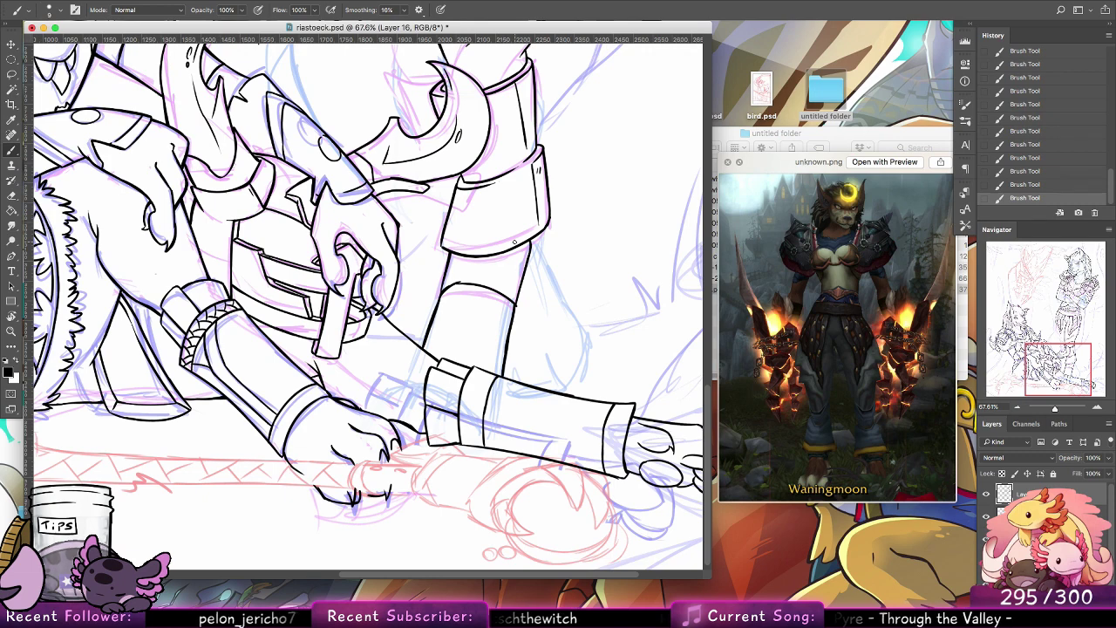
pyautogui.moveTo(568, 219)
pyautogui.mouseDown()
pyautogui.moveTo(541, 281)
pyautogui.moveTo(587, 414)
pyautogui.moveTo(626, 464)
pyautogui.moveTo(552, 405)
pyautogui.mouseUp()
pyautogui.press('super+z')
pyautogui.moveTo(495, 375)
pyautogui.mouseDown()
pyautogui.moveTo(523, 435)
pyautogui.moveTo(508, 409)
pyautogui.moveTo(519, 314)
pyautogui.moveTo(501, 281)
pyautogui.mouseUp()
pyautogui.moveTo(481, 340)
pyautogui.mouseDown()
pyautogui.moveTo(508, 400)
pyautogui.moveTo(508, 385)
pyautogui.moveTo(465, 384)
pyautogui.moveTo(496, 418)
pyautogui.moveTo(509, 417)
pyautogui.moveTo(490, 394)
pyautogui.moveTo(508, 417)
pyautogui.mouseUp()
pyautogui.press('super+z')
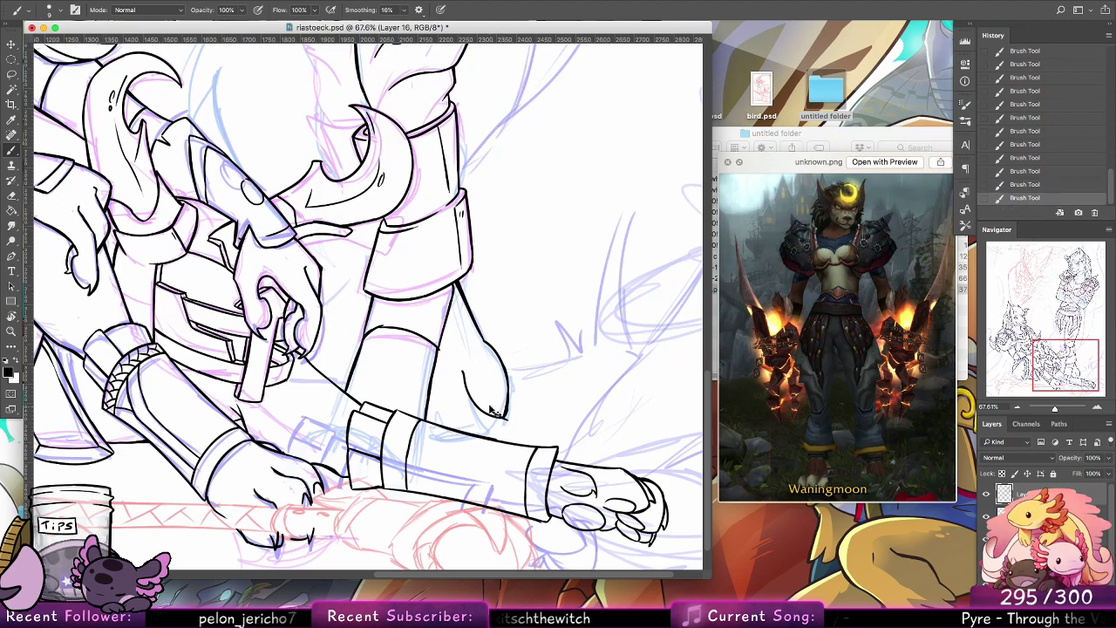
pyautogui.hotkey('ctrl', 'z')
pyautogui.moveTo(488, 408)
pyautogui.mouseDown()
pyautogui.moveTo(483, 376)
pyautogui.moveTo(493, 404)
pyautogui.mouseUp()
pyautogui.hotkey('ctrl', 'z')
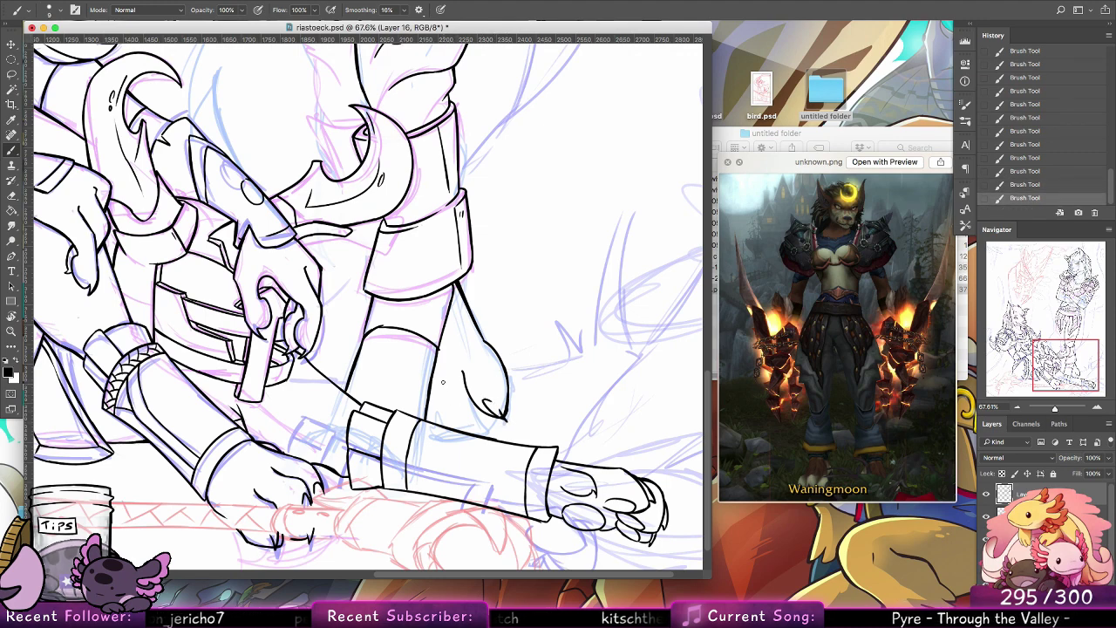
# Step: Ink the remaining toe lines of the rear foot and its inner edge against the front leg
pyautogui.moveTo(441, 380)
pyautogui.mouseDown()
pyautogui.moveTo(463, 424)
pyautogui.moveTo(492, 427)
pyautogui.mouseUp()
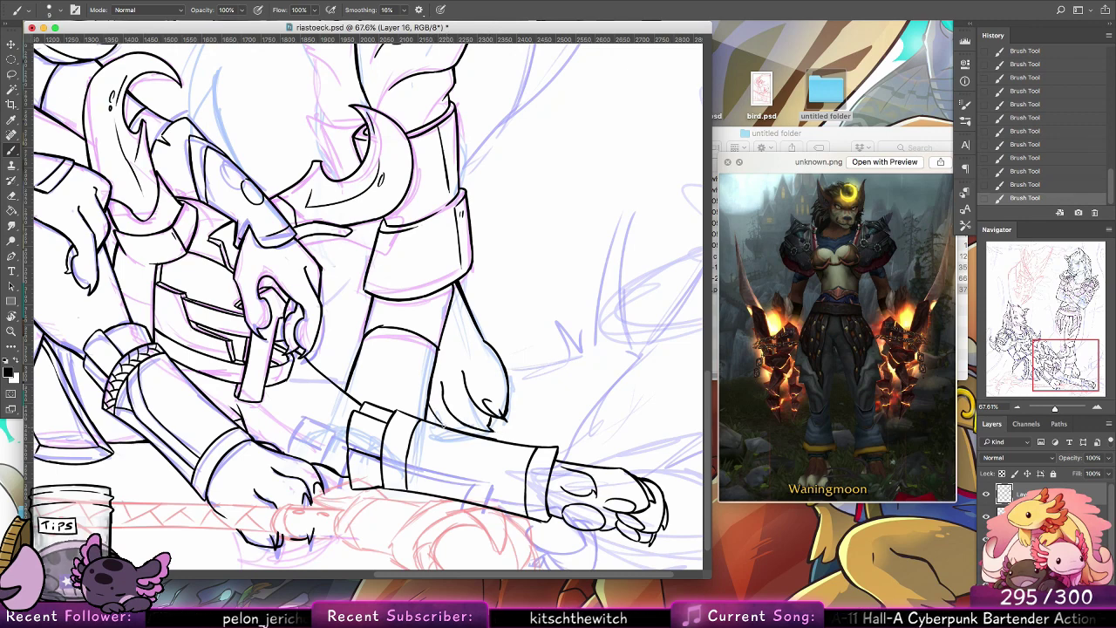
pyautogui.press('super+alt+z')
pyautogui.press('super+alt+z')
pyautogui.moveTo(442, 425); pyautogui.dragTo(444, 425)
pyautogui.moveTo(435, 416); pyautogui.dragTo(449, 428)
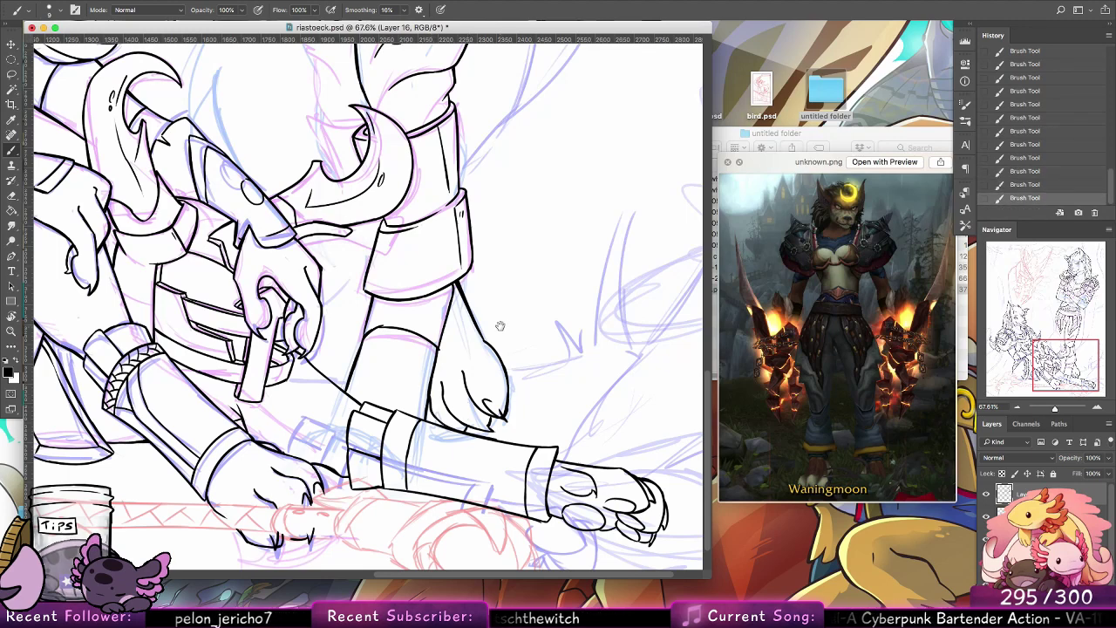
# Step: Ink the top rim and side edges of the leg guard where it shows behind the horn
pyautogui.scroll(6, 498, 323)
pyautogui.hscroll(-3, 498, 323)
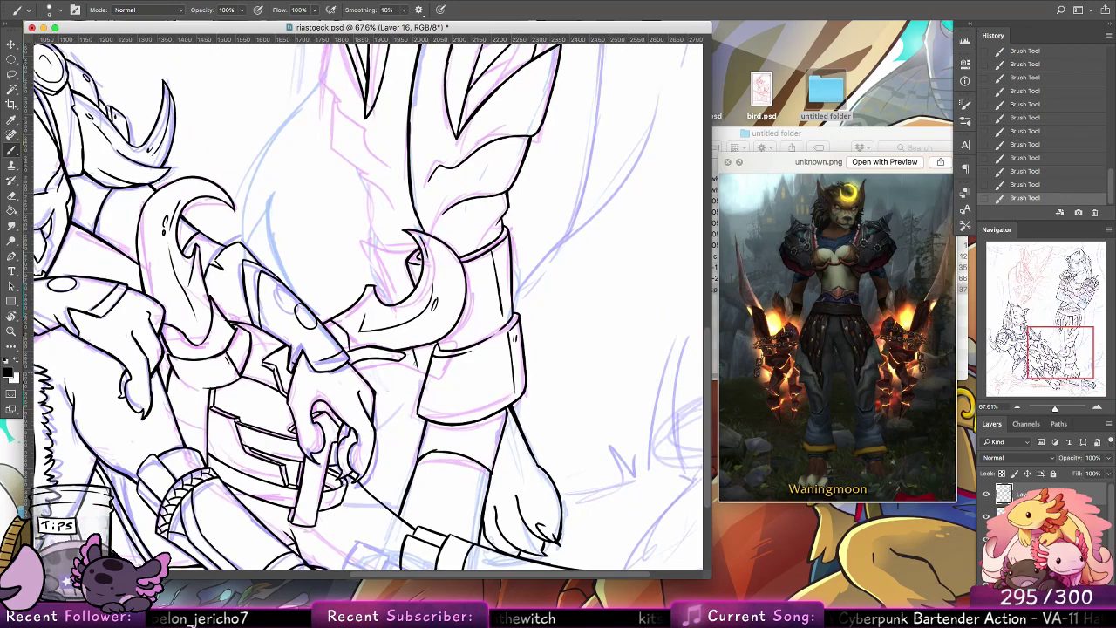
pyautogui.moveTo(486, 276); pyautogui.dragTo(501, 406)
pyautogui.moveTo(391, 389)
pyautogui.mouseDown()
pyautogui.moveTo(409, 433)
pyautogui.moveTo(383, 383)
pyautogui.moveTo(409, 384)
pyautogui.moveTo(422, 359)
pyautogui.moveTo(395, 379)
pyautogui.moveTo(430, 381)
pyautogui.moveTo(384, 374)
pyautogui.moveTo(434, 375)
pyautogui.mouseUp()
pyautogui.press('super+z')
pyautogui.press('super+z')
pyautogui.press('super+z')
pyautogui.press('super+z')
pyautogui.scroll(5, 401, 401)
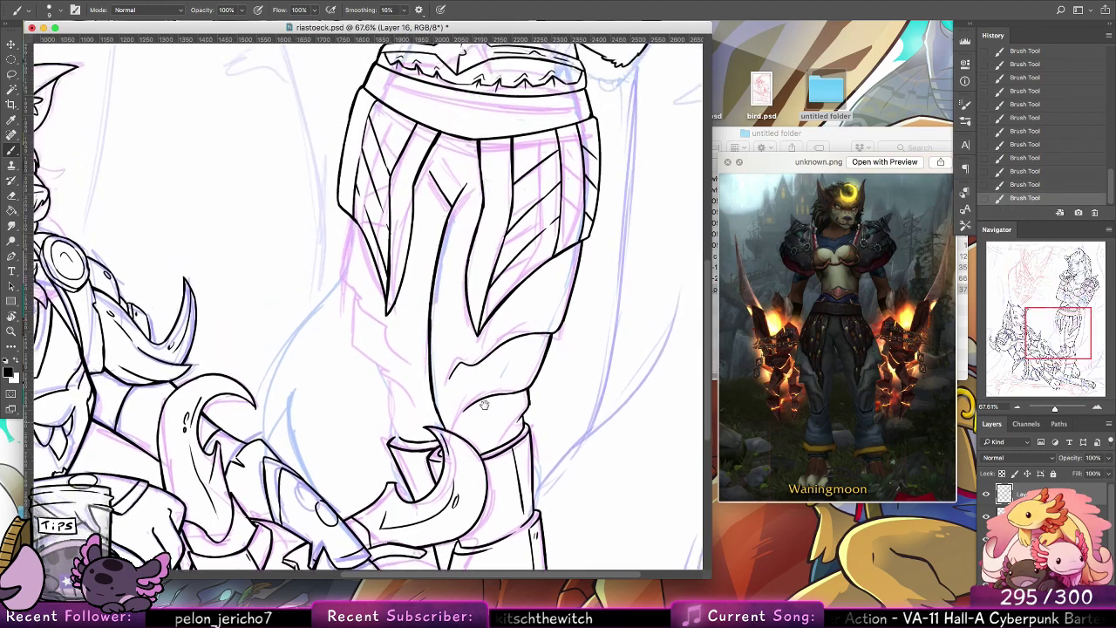
# Step: Ink the lower outer contour of the remaining trouser leg, with its fabric bulge, down to the leg guard's rim
pyautogui.moveTo(401, 474)
pyautogui.mouseDown()
pyautogui.moveTo(390, 422)
pyautogui.moveTo(419, 443)
pyautogui.moveTo(360, 348)
pyautogui.mouseUp()
pyautogui.press('super+z')
pyautogui.press('super+z')
pyautogui.press('super+z')
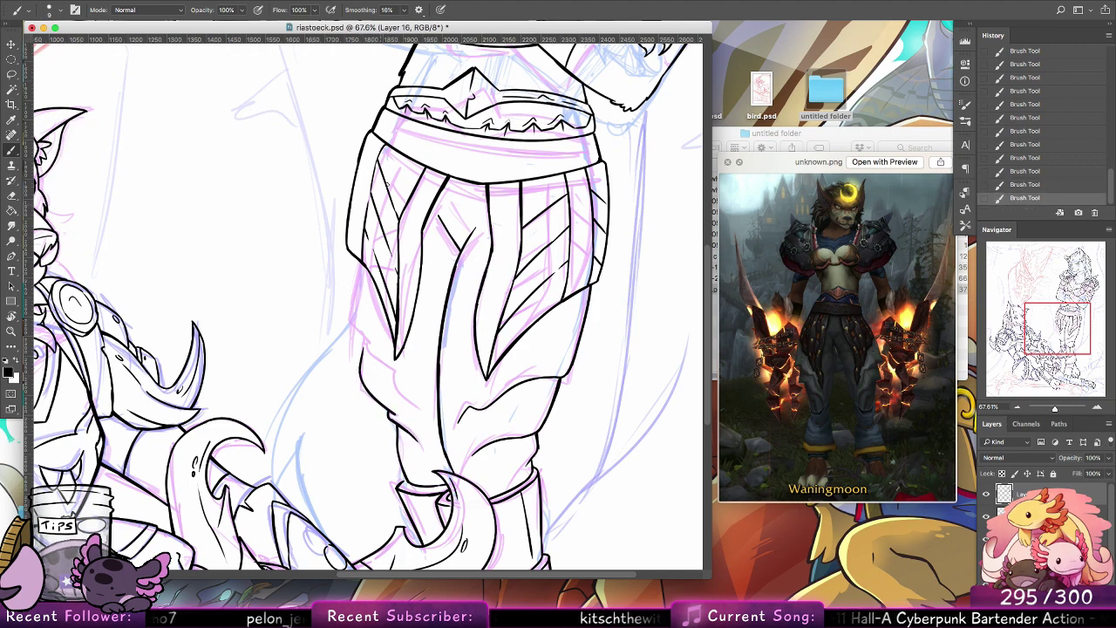
# Step: Ink the upper outer contour of that trouser leg from the hip panel down to the bulge and add short fold lines
pyautogui.moveTo(357, 259); pyautogui.dragTo(351, 301)
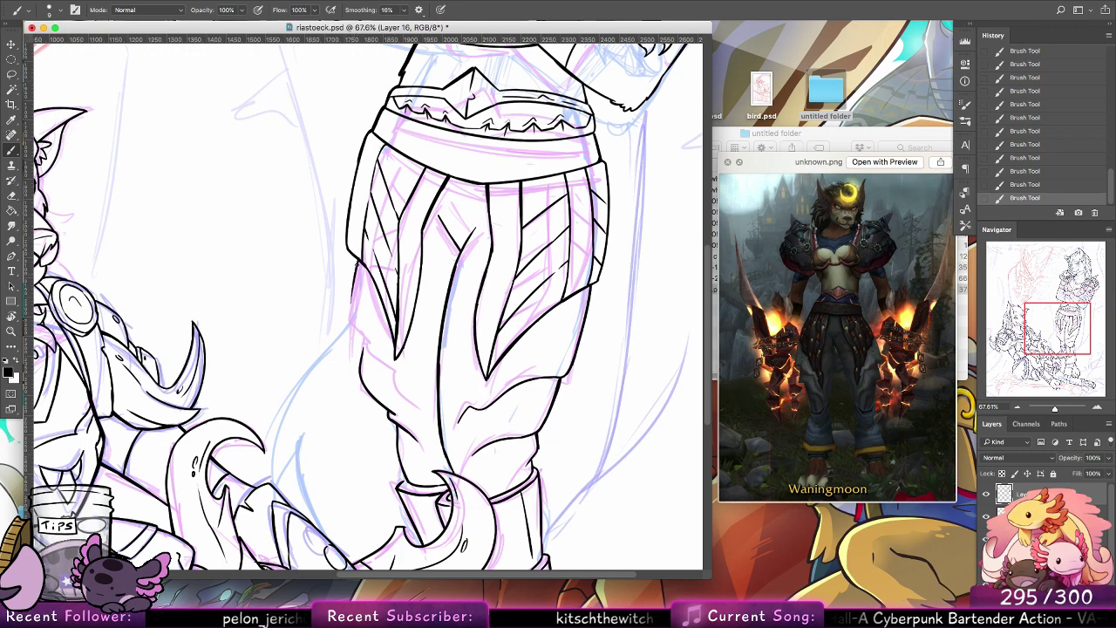
pyautogui.press('super+z')
pyautogui.moveTo(355, 258)
pyautogui.mouseDown()
pyautogui.moveTo(354, 332)
pyautogui.moveTo(416, 406)
pyautogui.mouseUp()
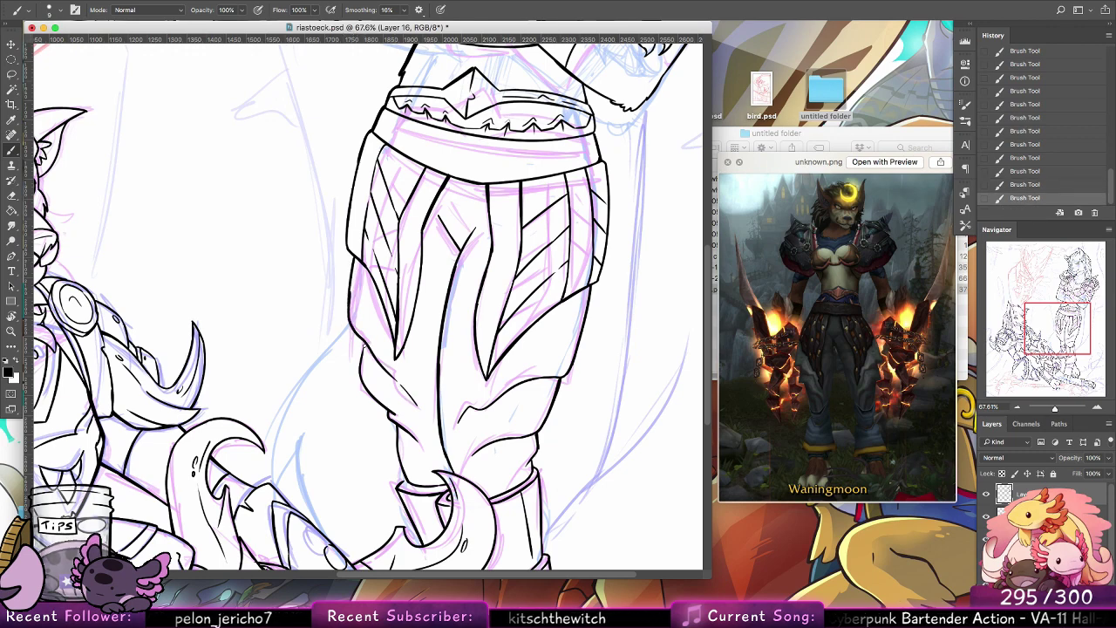
pyautogui.press('super+z')
pyautogui.moveTo(364, 345); pyautogui.dragTo(363, 357)
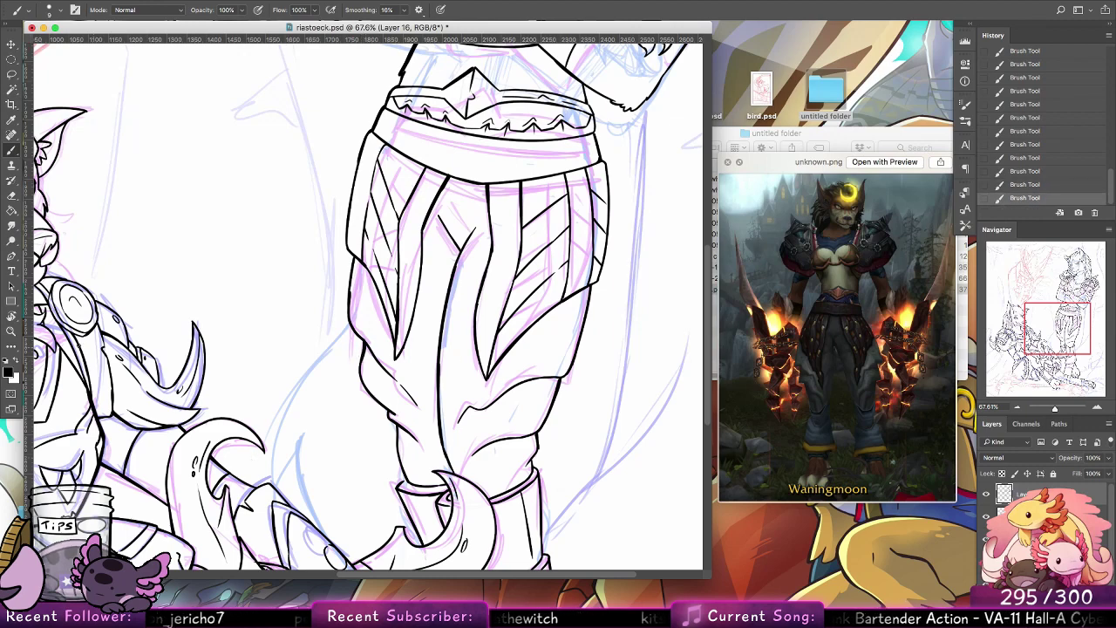
# Step: Inspect the inked trouser leg up close and the whole drawing, and save the document
pyautogui.press('z')
pyautogui.click(577, 431)
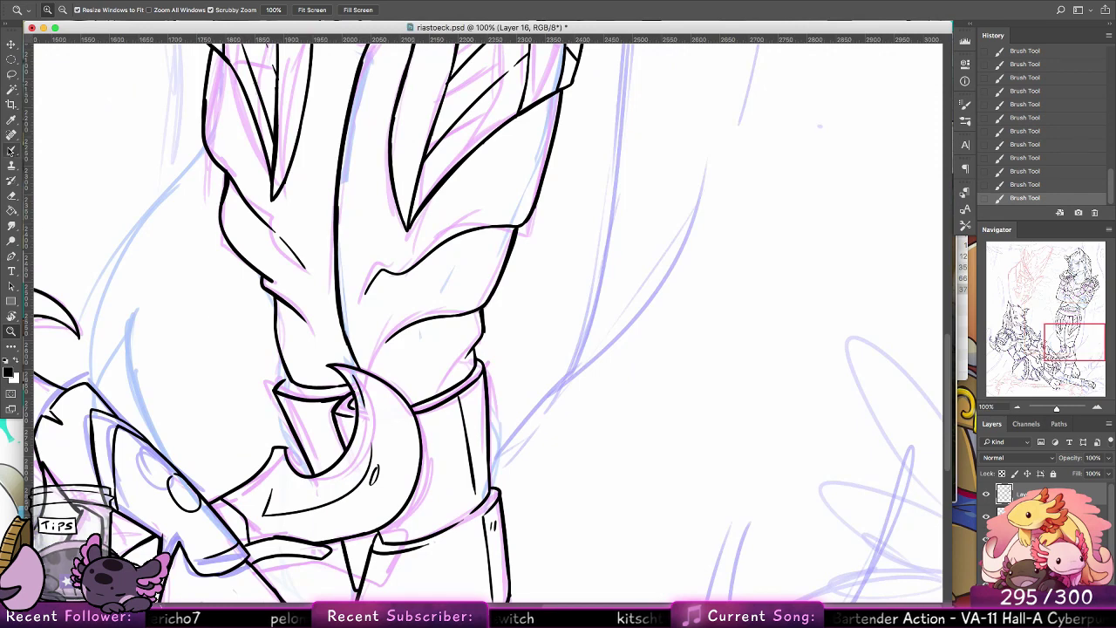
pyautogui.click(11, 150)
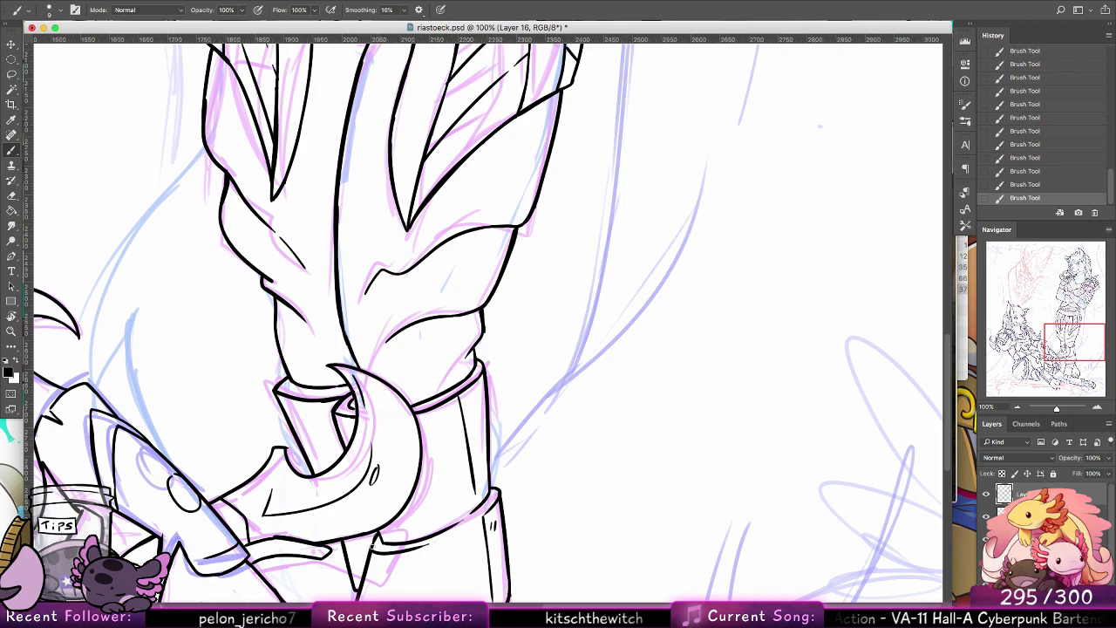
pyautogui.click(11, 330)
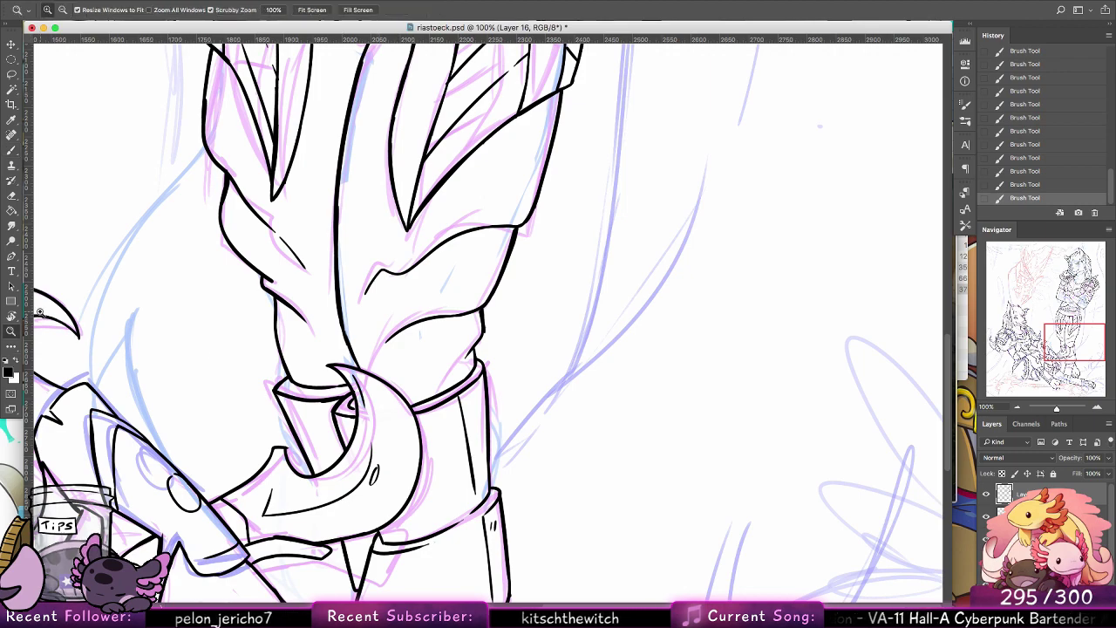
pyautogui.moveTo(713, 424)
pyautogui.mouseDown()
pyautogui.moveTo(673, 420)
pyautogui.moveTo(729, 418)
pyautogui.mouseUp()
pyautogui.press('super+s')
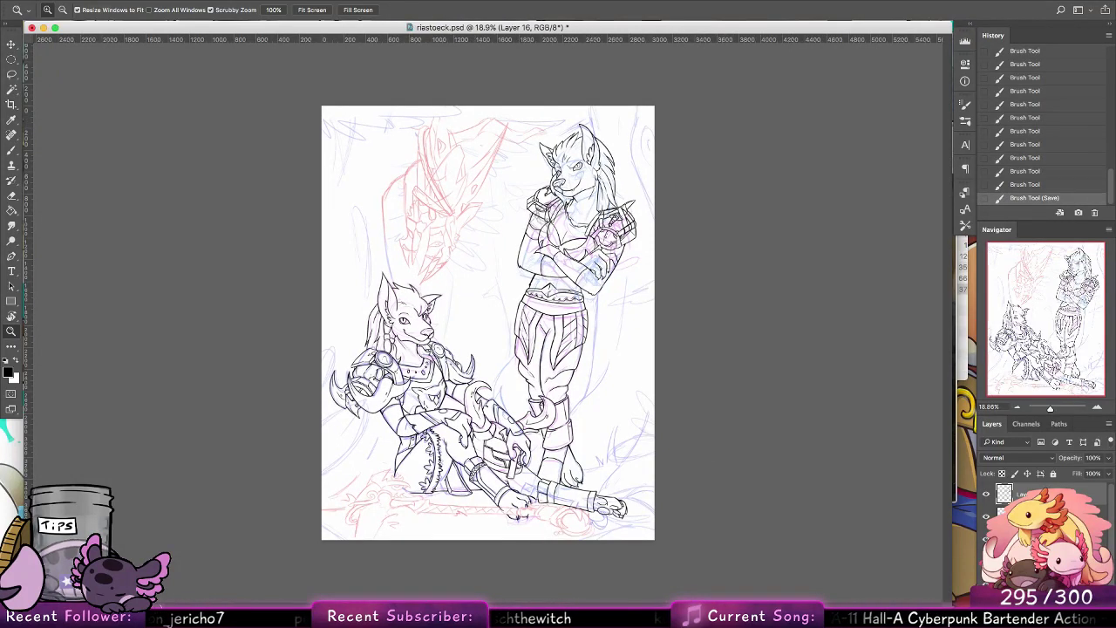
# Step: Hide the coloured sketch layers so that only the black line art shows, and save the document
pyautogui.click(986, 516)
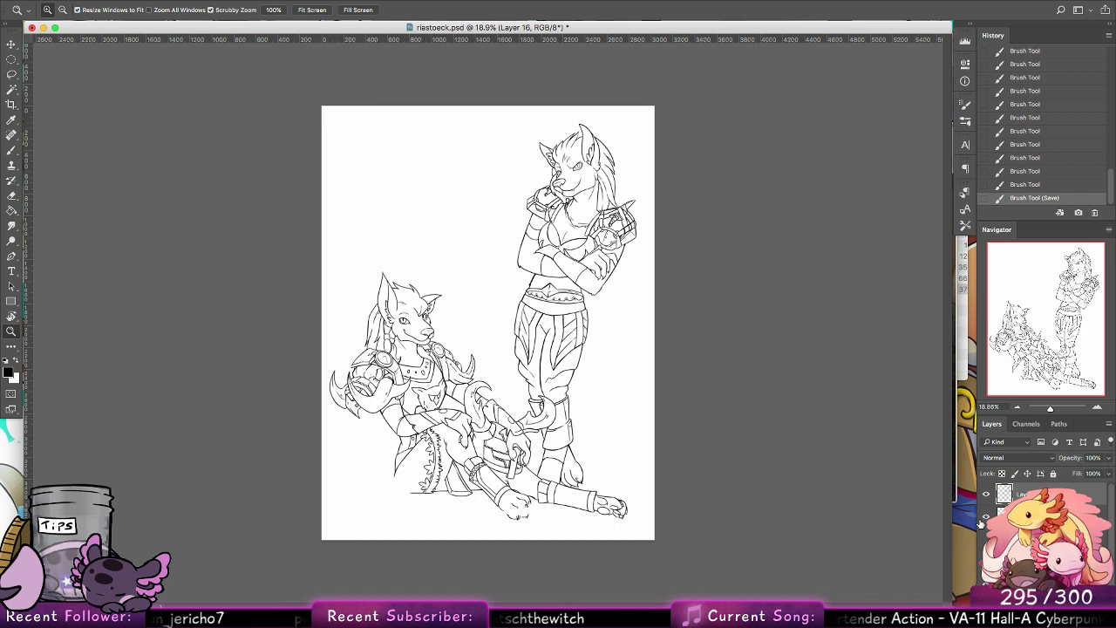
pyautogui.press('super+s')
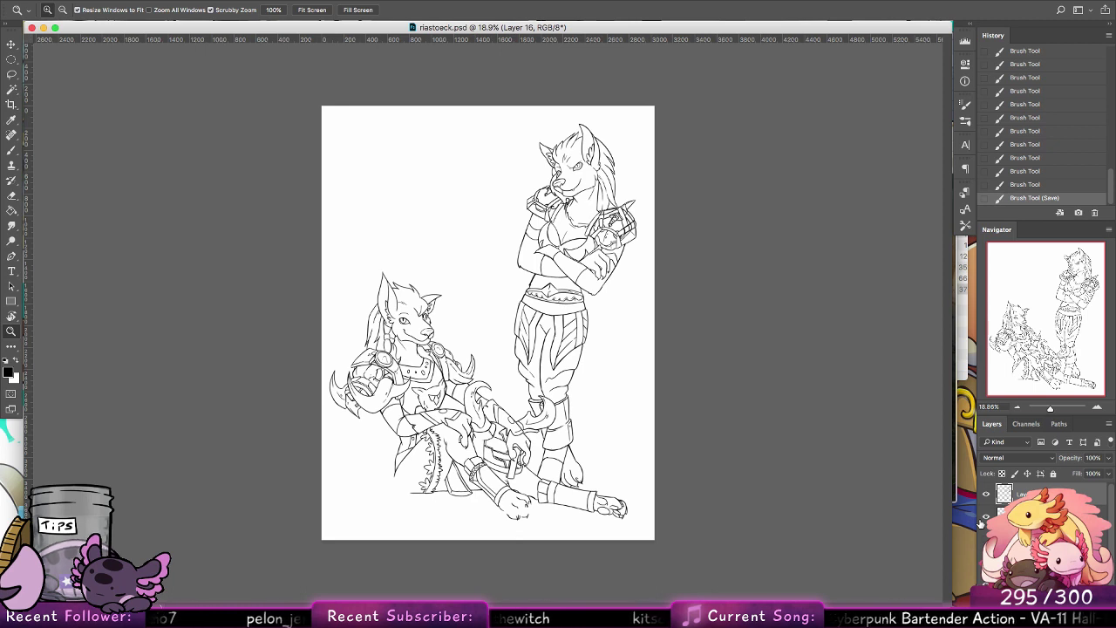
pyautogui.click(984, 523)
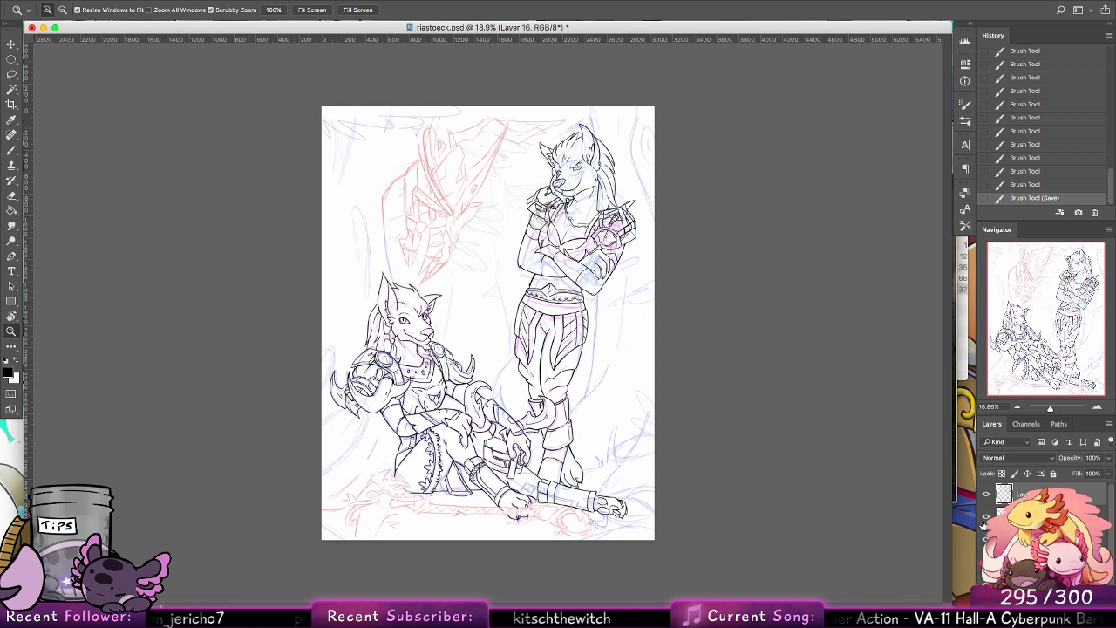
pyautogui.click(983, 540)
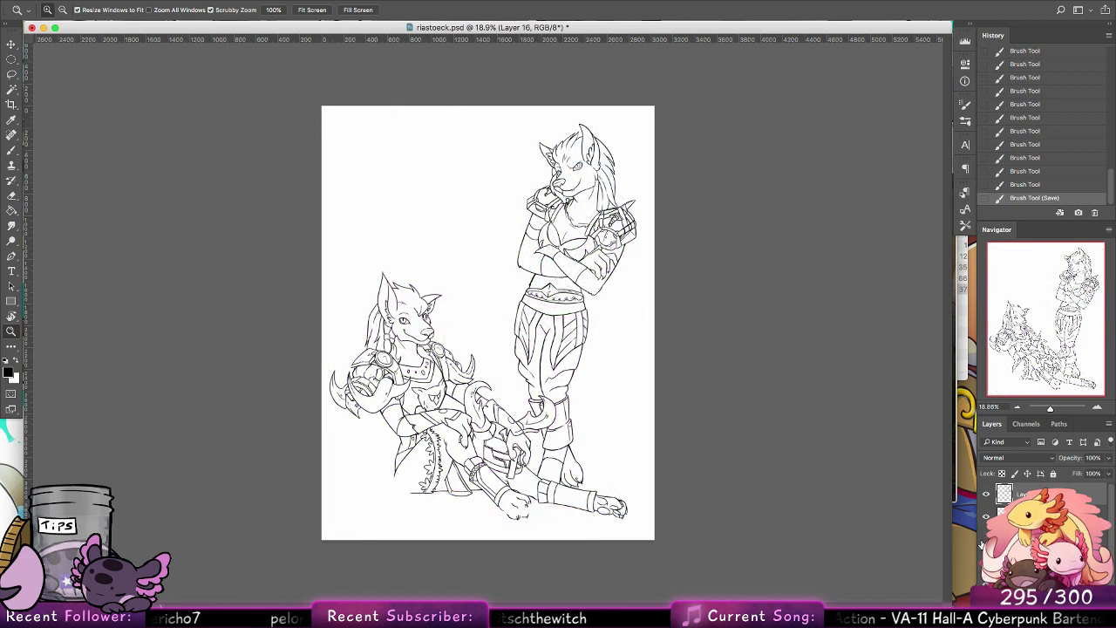
pyautogui.press('super+s')
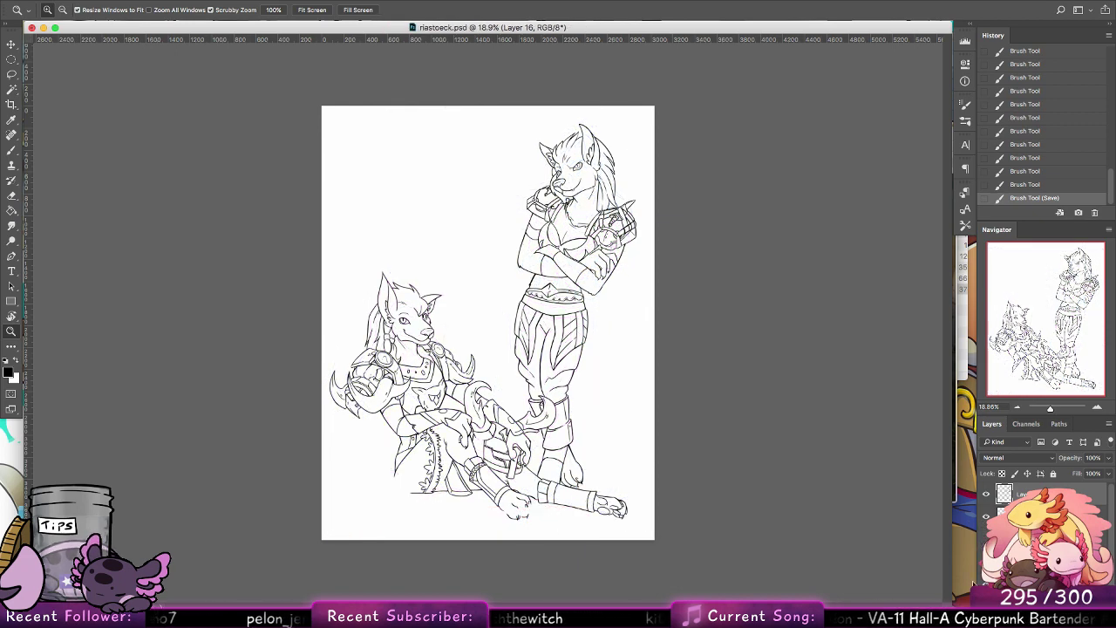